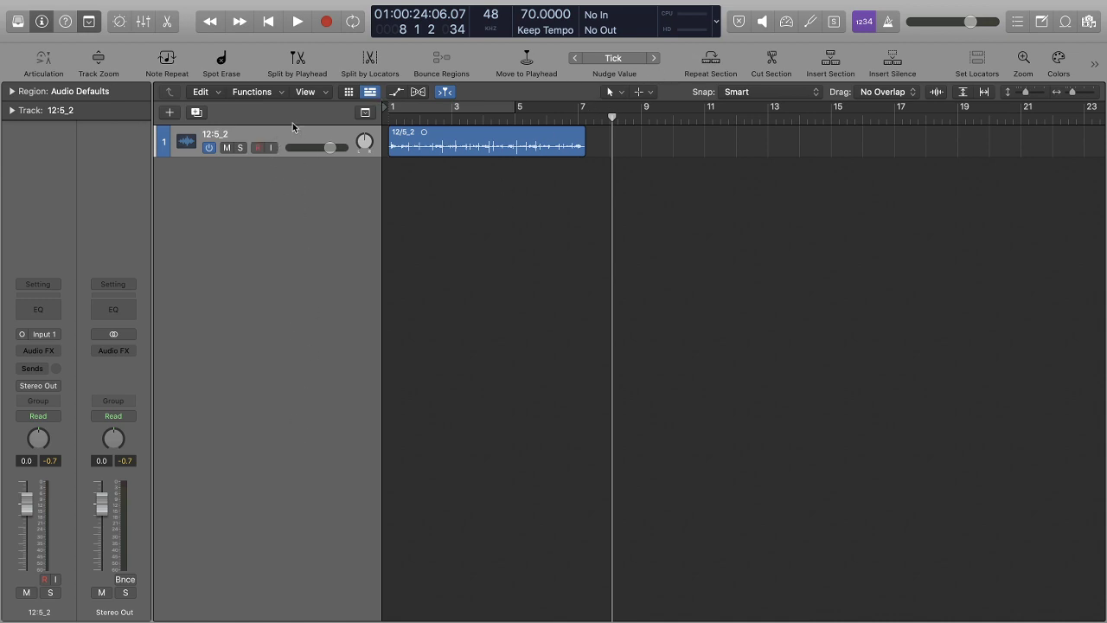
Select the 12:5_2 audio track and add a software instrument track below it.
click(398, 115)
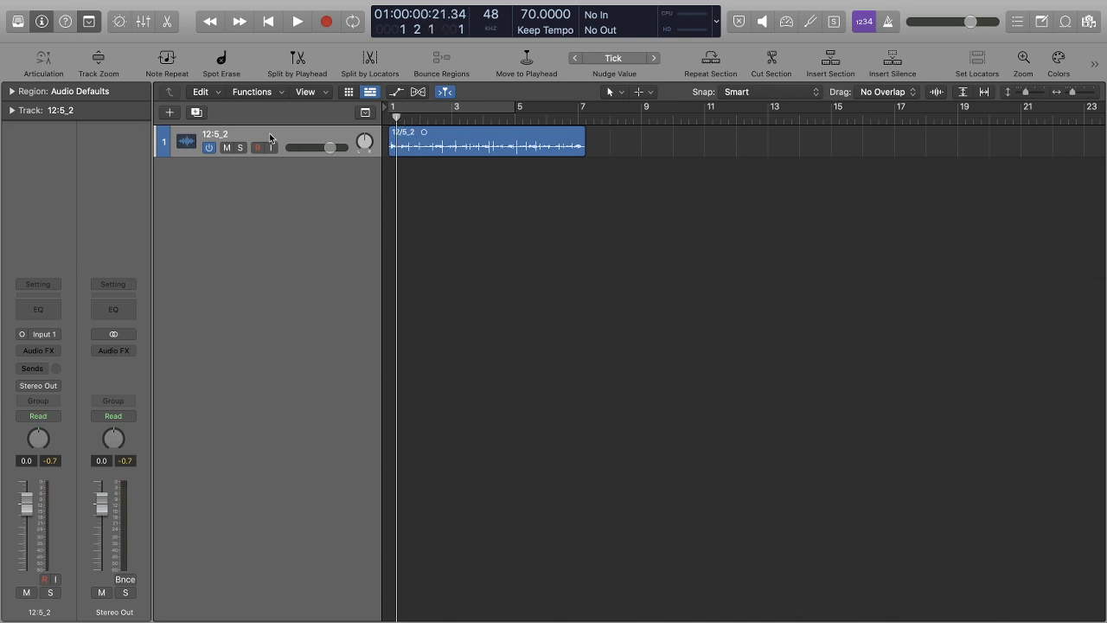
click(271, 138)
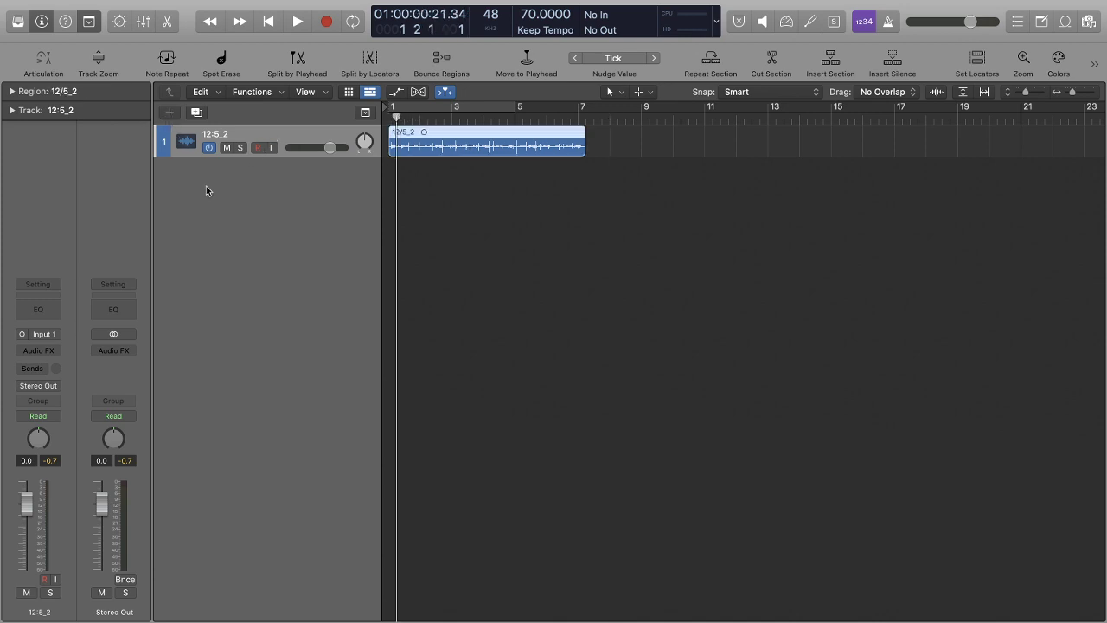
key(alt+super+s)
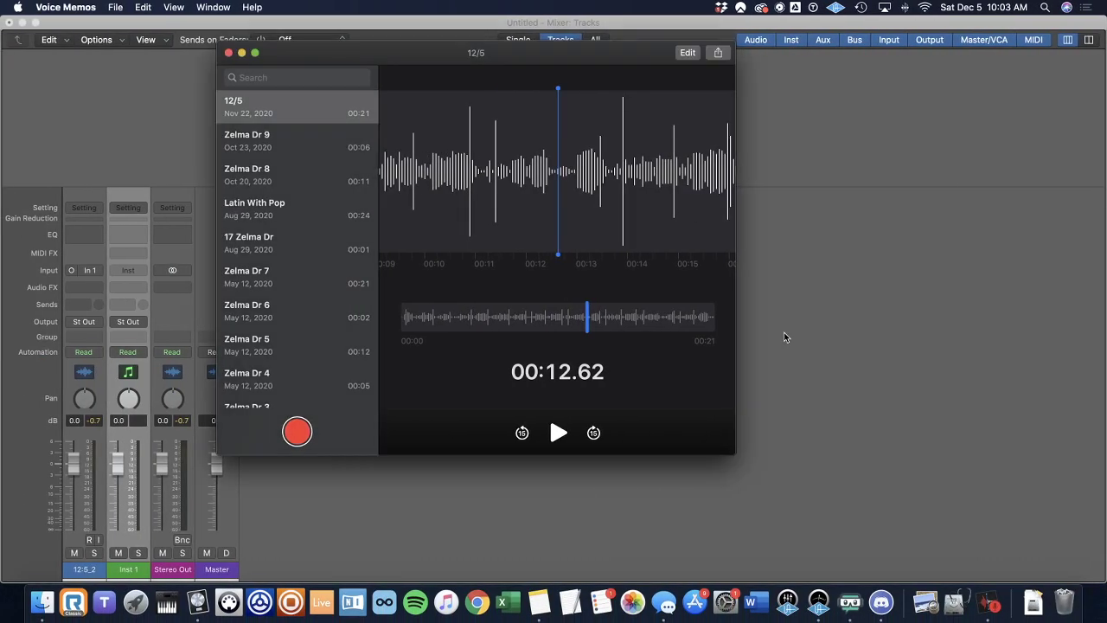
Switch back to the Logic Pro arrangement and zoom the 12/5_2 region to fill the tracks area.
click(784, 338)
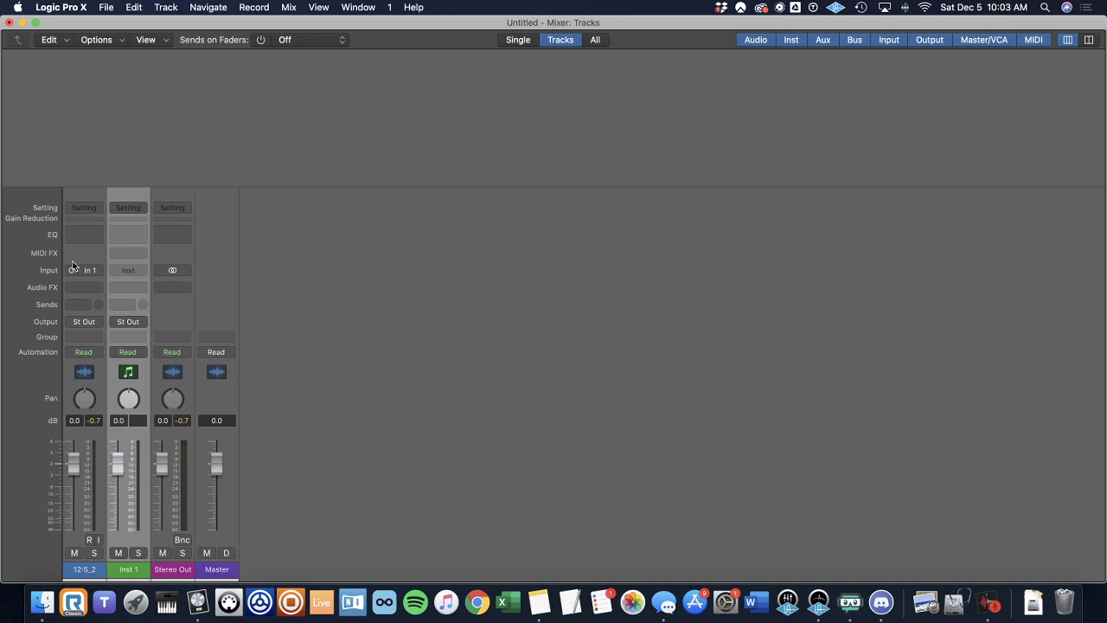
key(ctrl+Right)
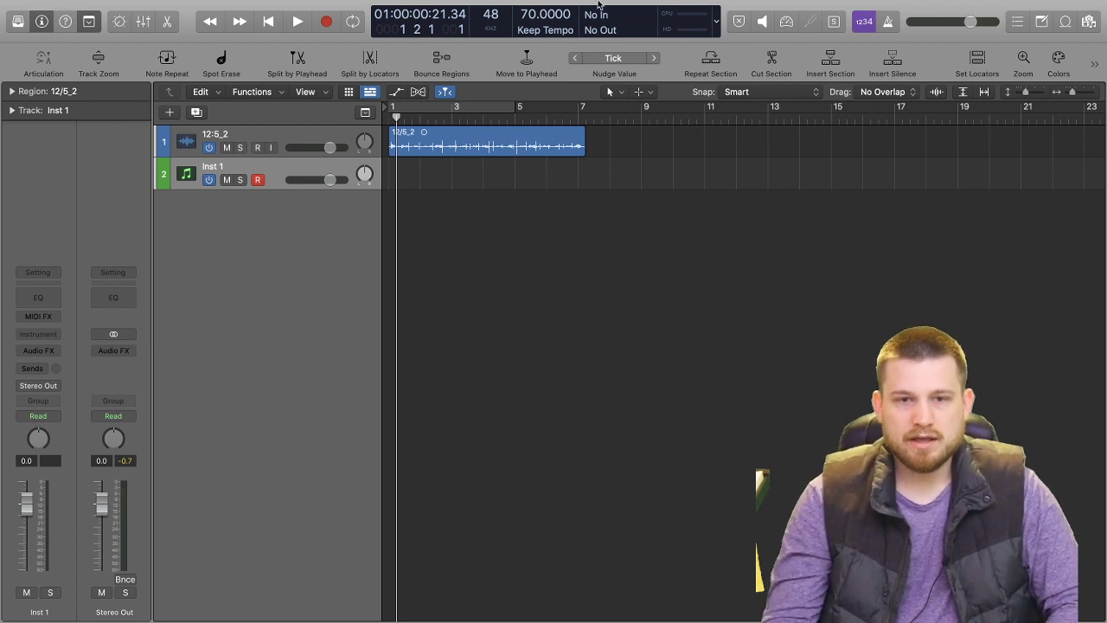
click(425, 139)
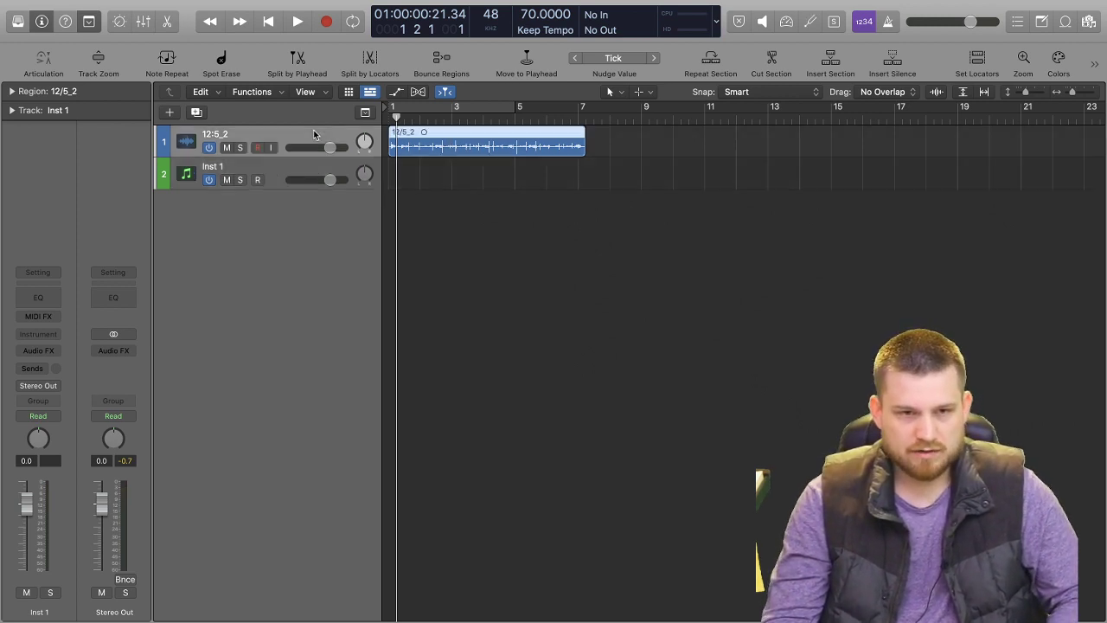
key(z)
Play the 12/5_2 recording from its beginning through to the end of the region and return the playhead to the start.
key(space)
key(space)
key(Return)
key(space)
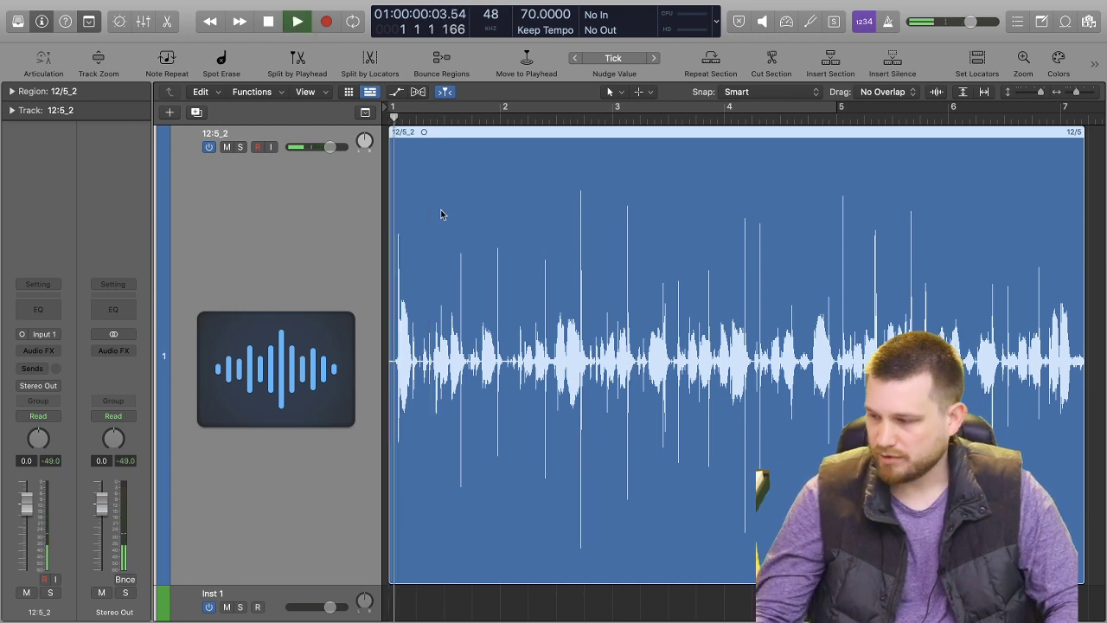
key(space)
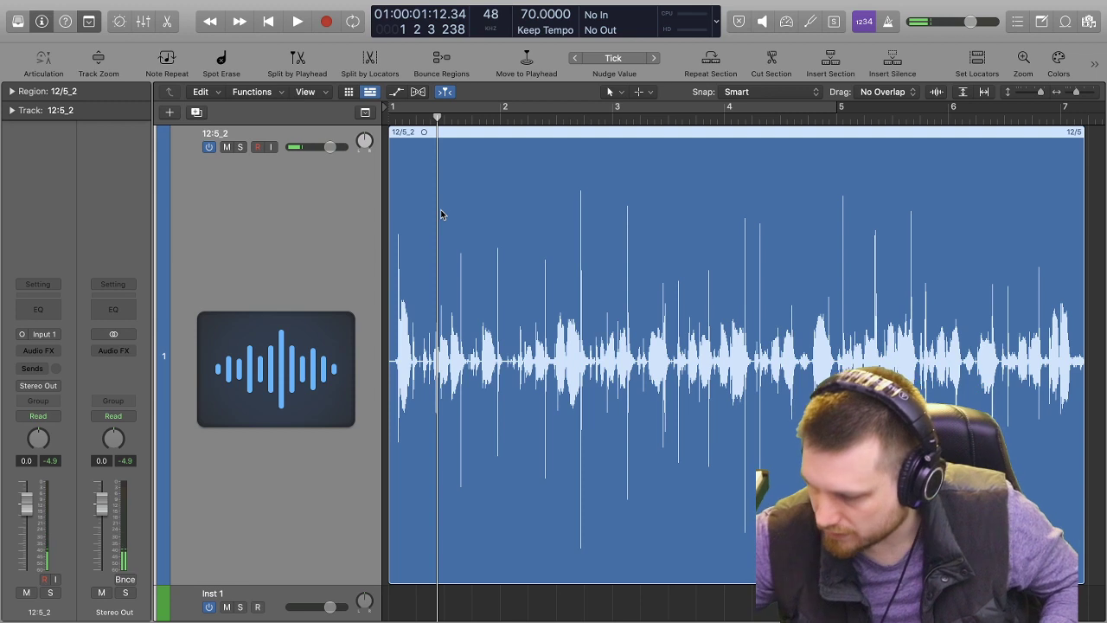
key(Return)
key(space)
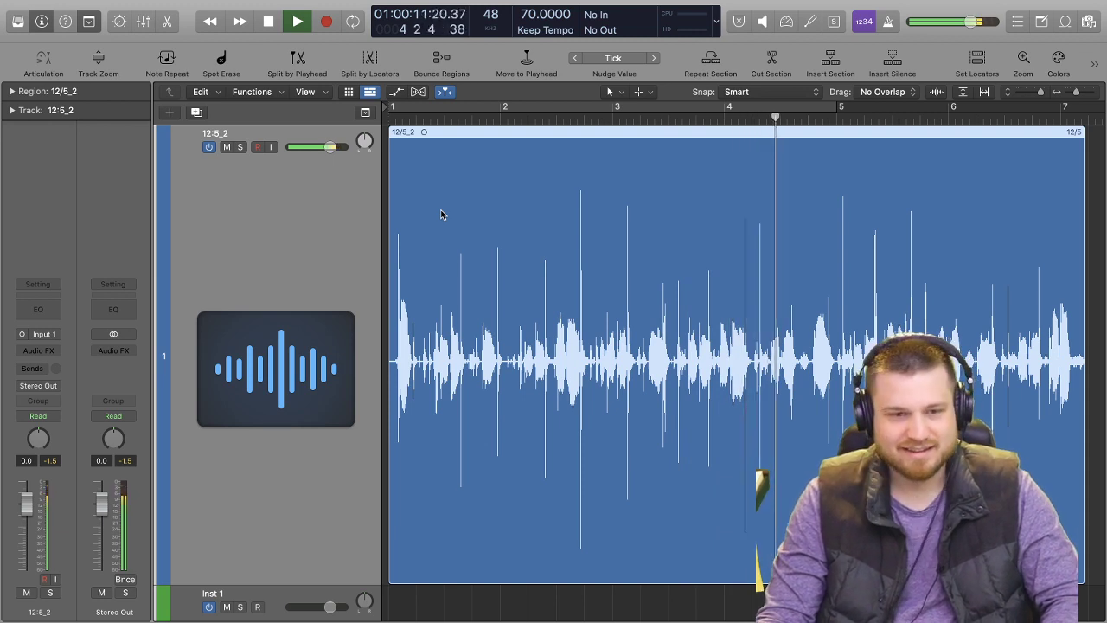
key(space)
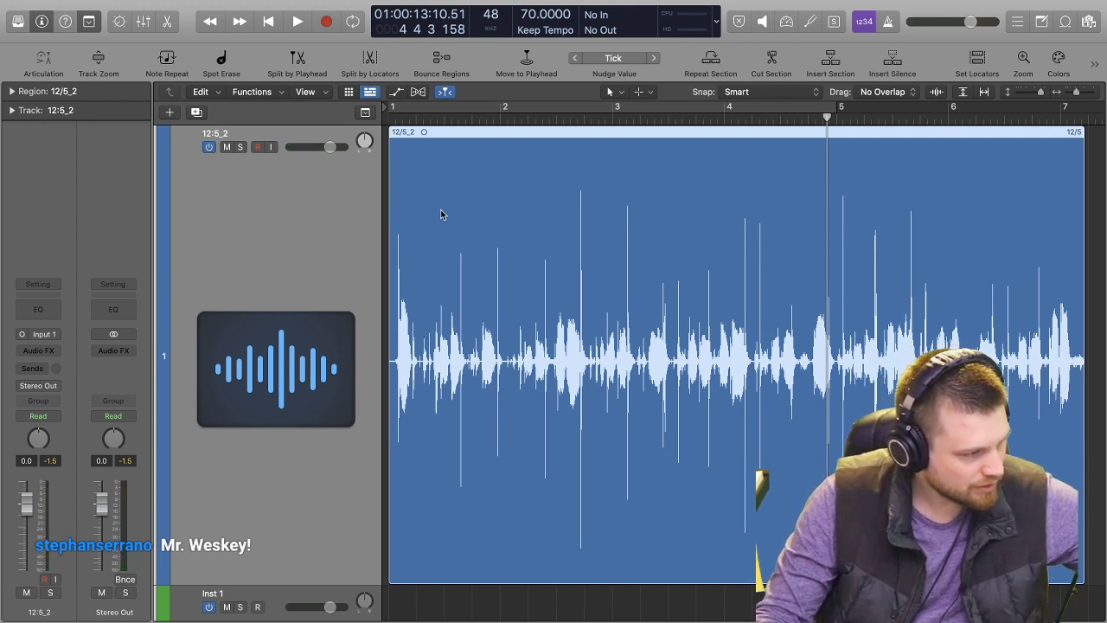
key(Return)
key(space)
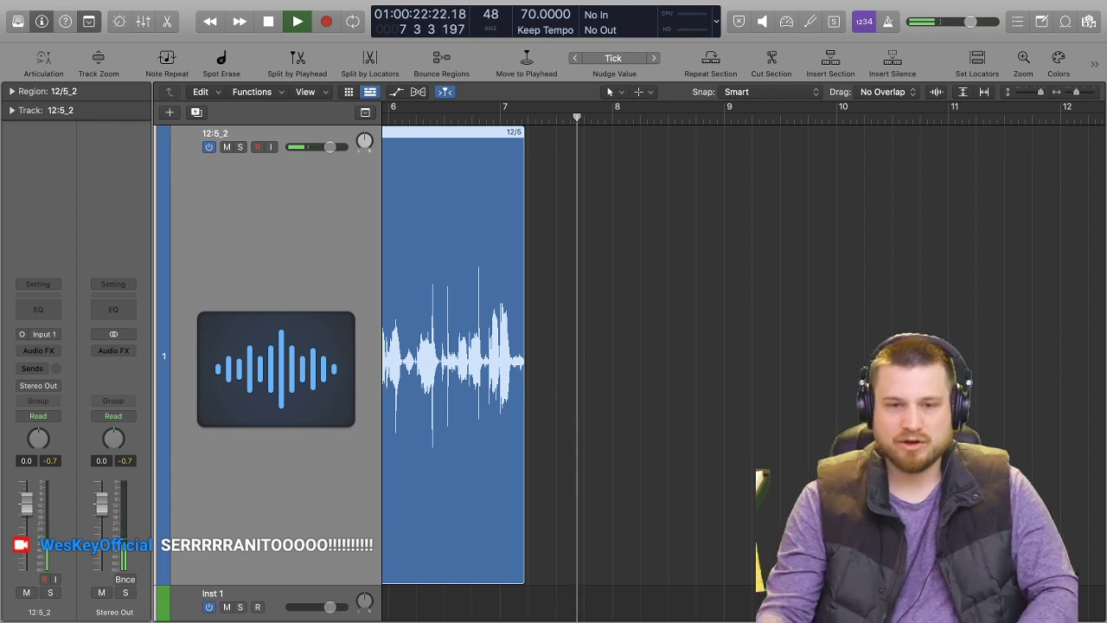
click(678, 255)
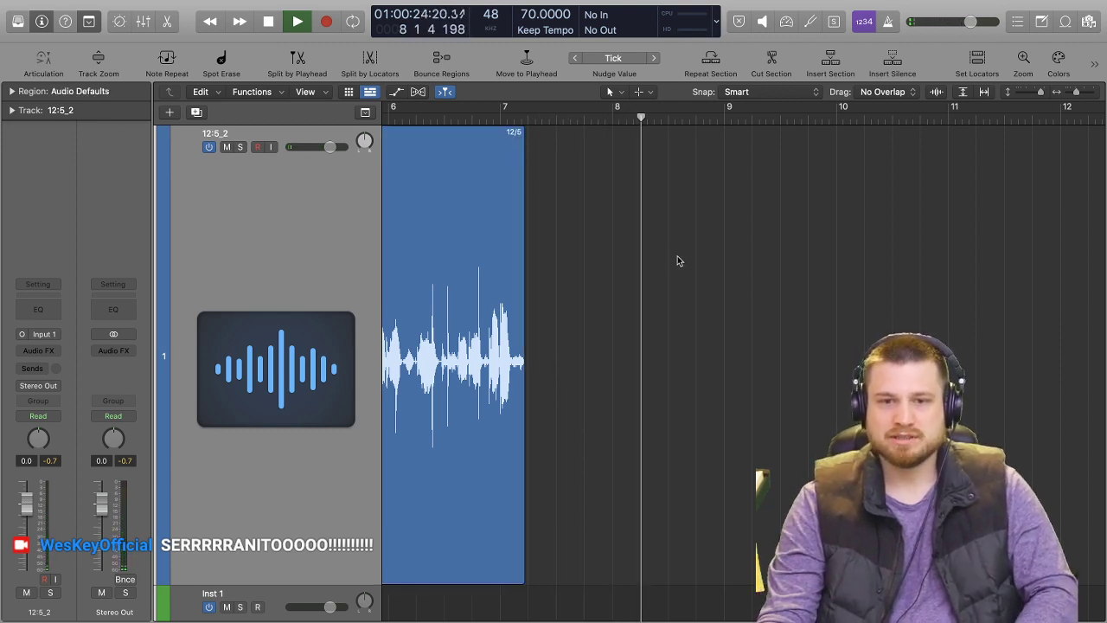
key(space)
key(Return)
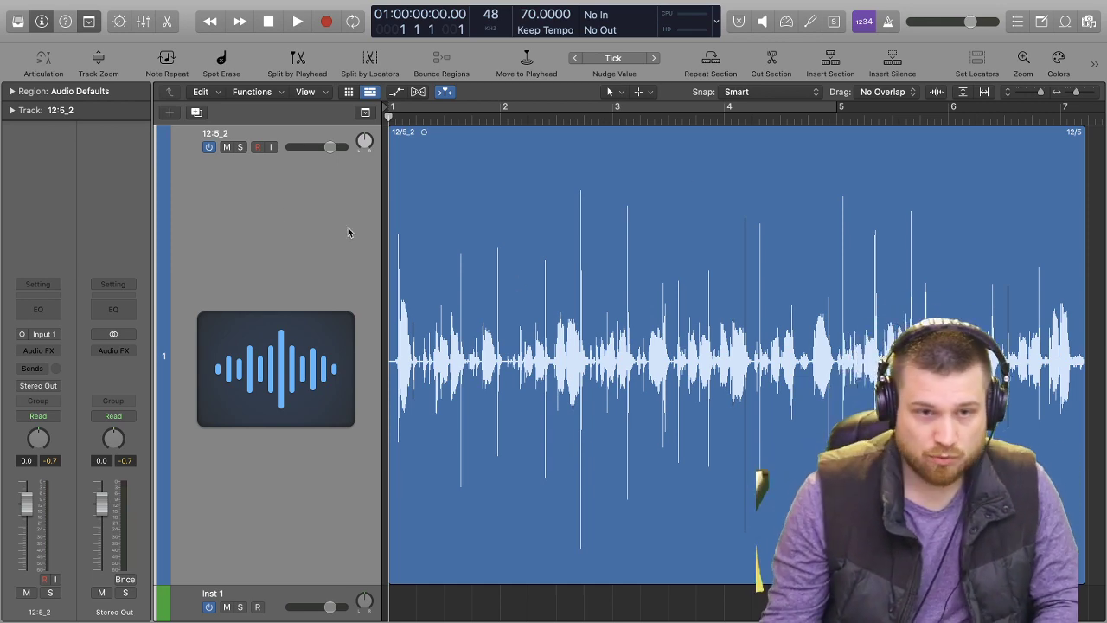
Select the 12/5_2 region and replay only its opening seconds, then return the playhead to the project start.
click(334, 183)
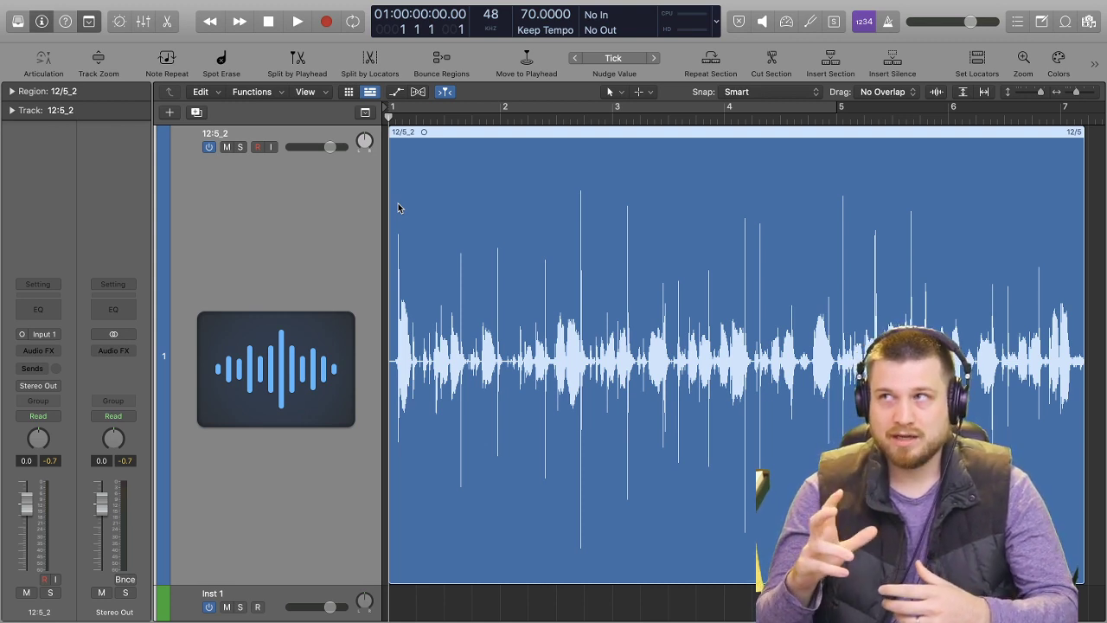
key(space)
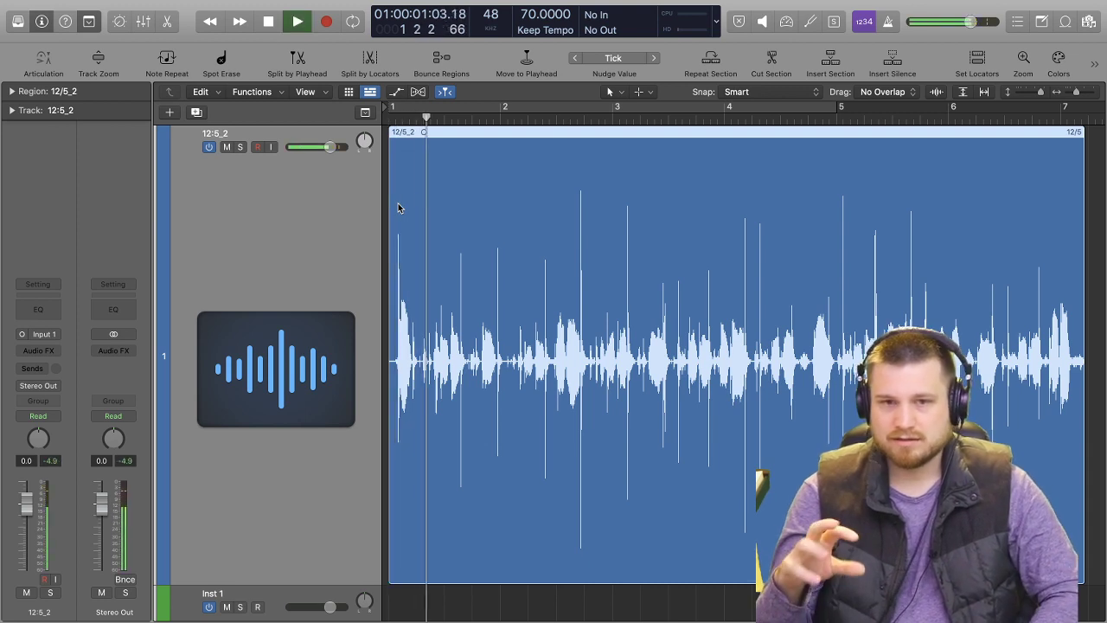
key(space)
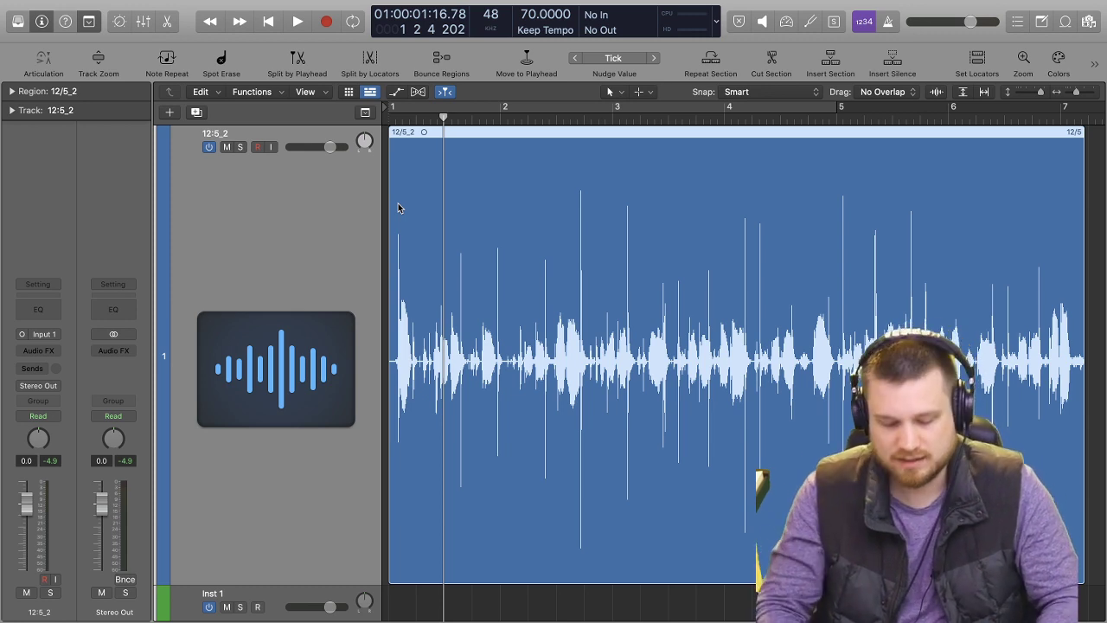
key(Return)
Load Maschine 2 as a Multi-Output (16xStereo) instrument on the Inst 1 track.
scroll(406, 268, down, 3)
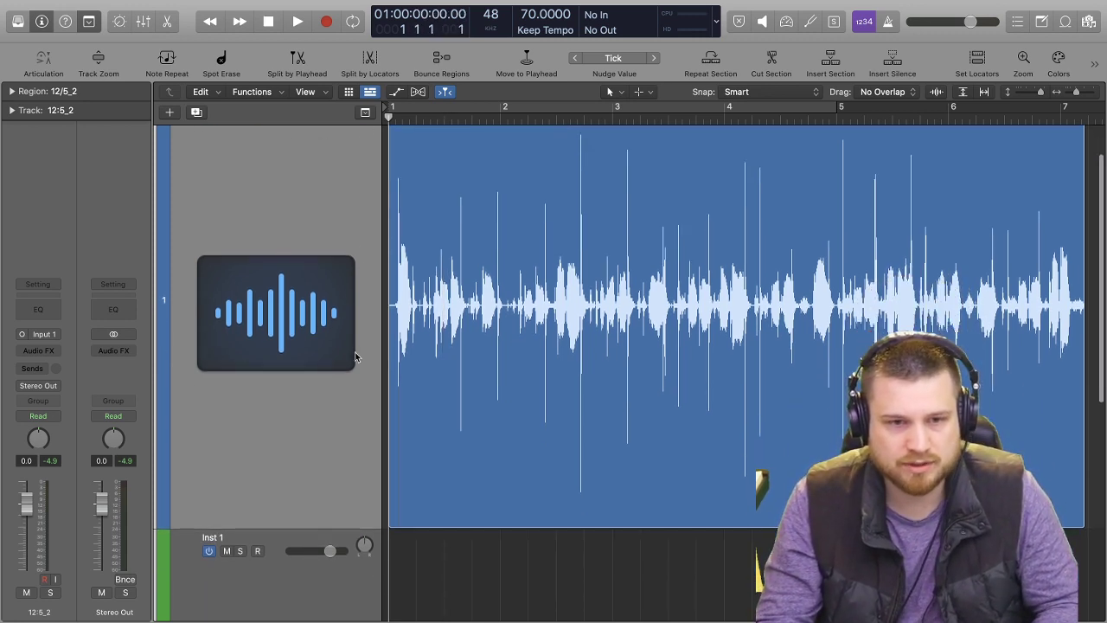
click(309, 605)
scroll(427, 421, up, 3)
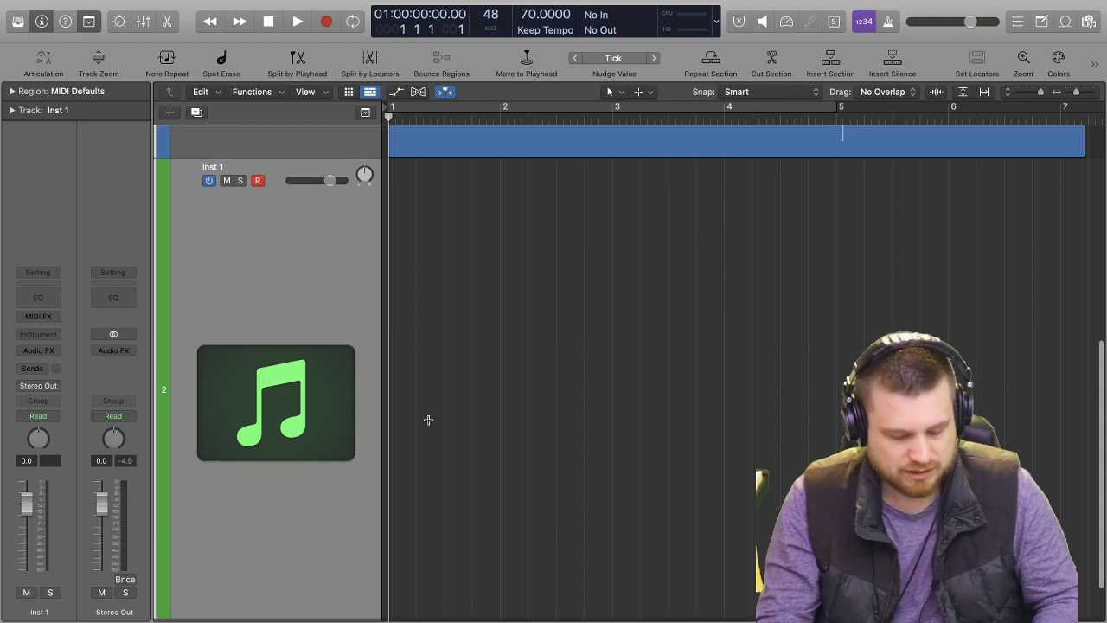
click(50, 338)
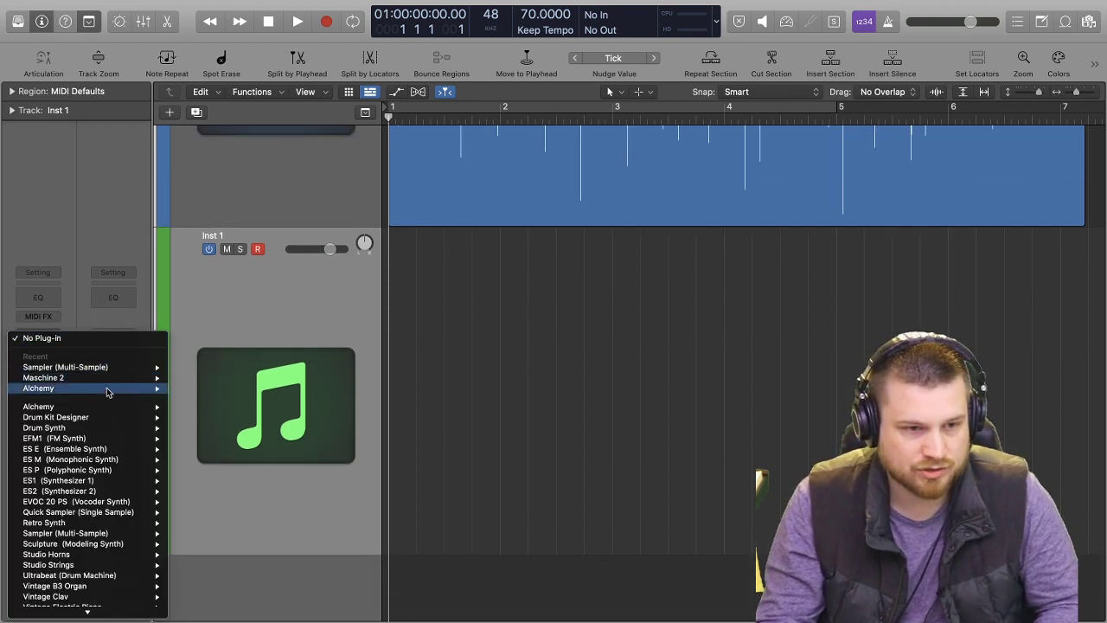
mouse_move(143, 377)
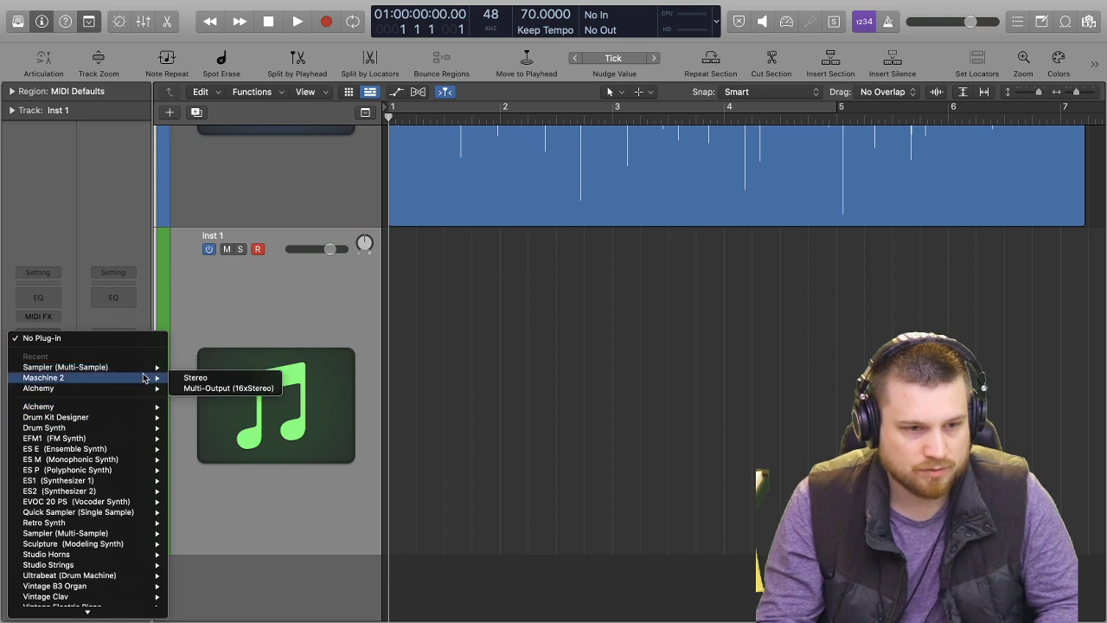
click(210, 389)
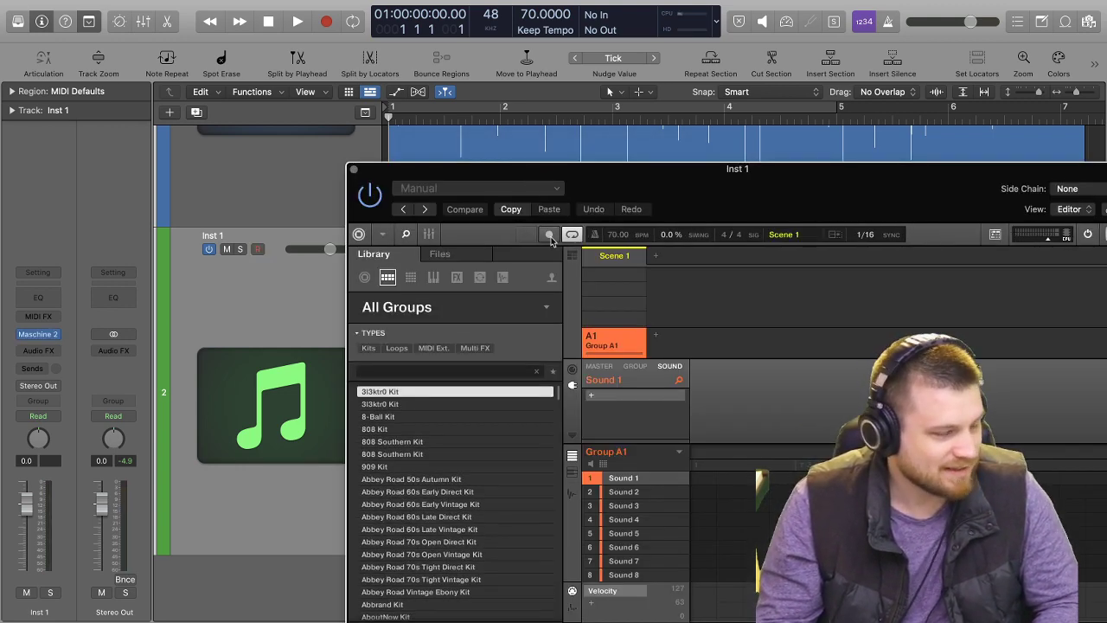
Reposition the Maschine 2 window so it is fully visible and filter its group library to Kits.
drag(668, 183, 468, 44)
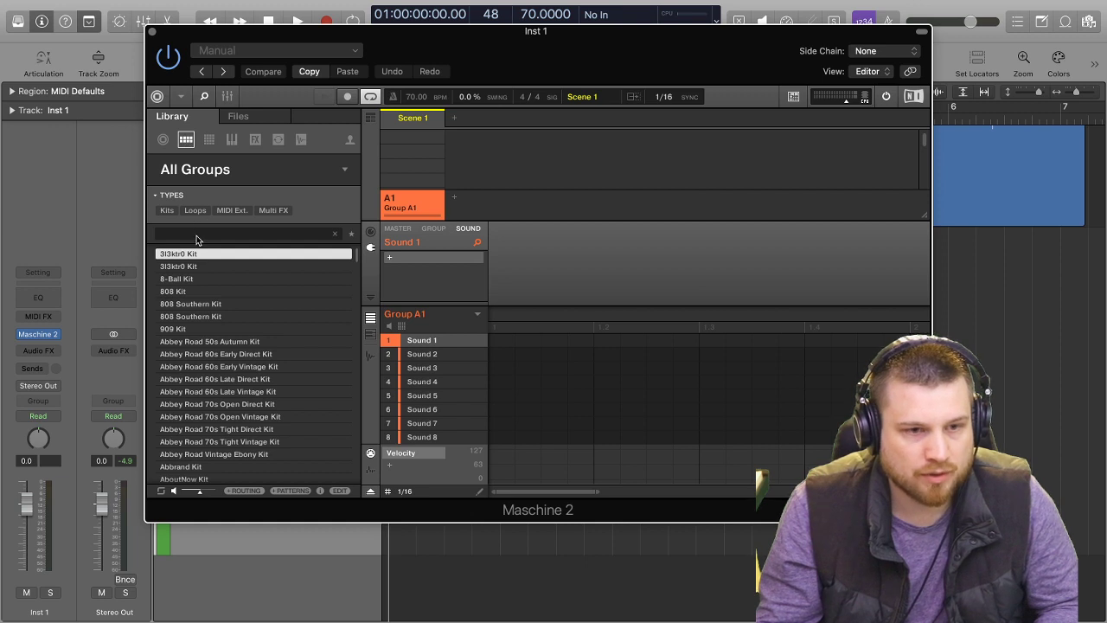
click(167, 211)
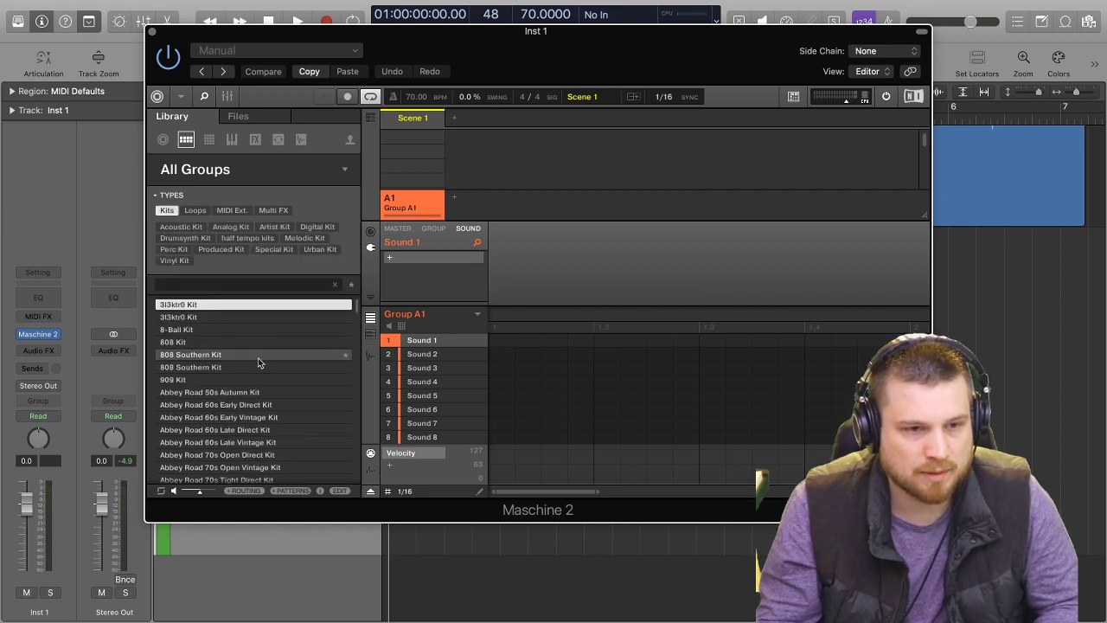
scroll(285, 354, down, 10)
scroll(263, 326, up, 10)
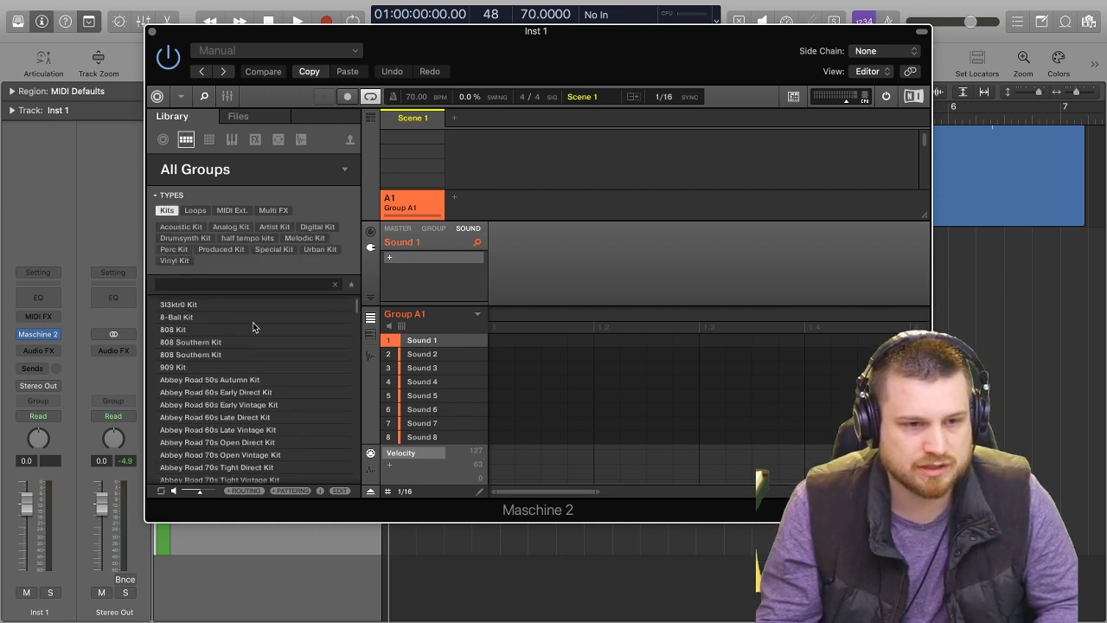
Audition the library kits in order, from 3l3ktr0 Kit through the Abbey Road kits down to the second Alkaloid Kit.
click(252, 307)
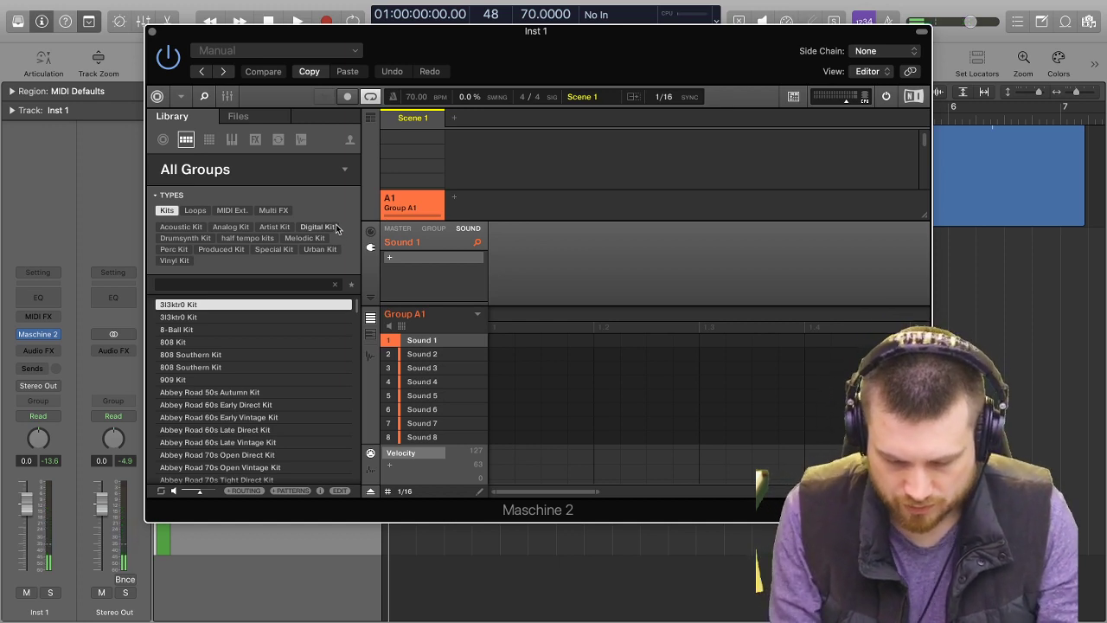
key(Down)
key(Down)
key(Down)
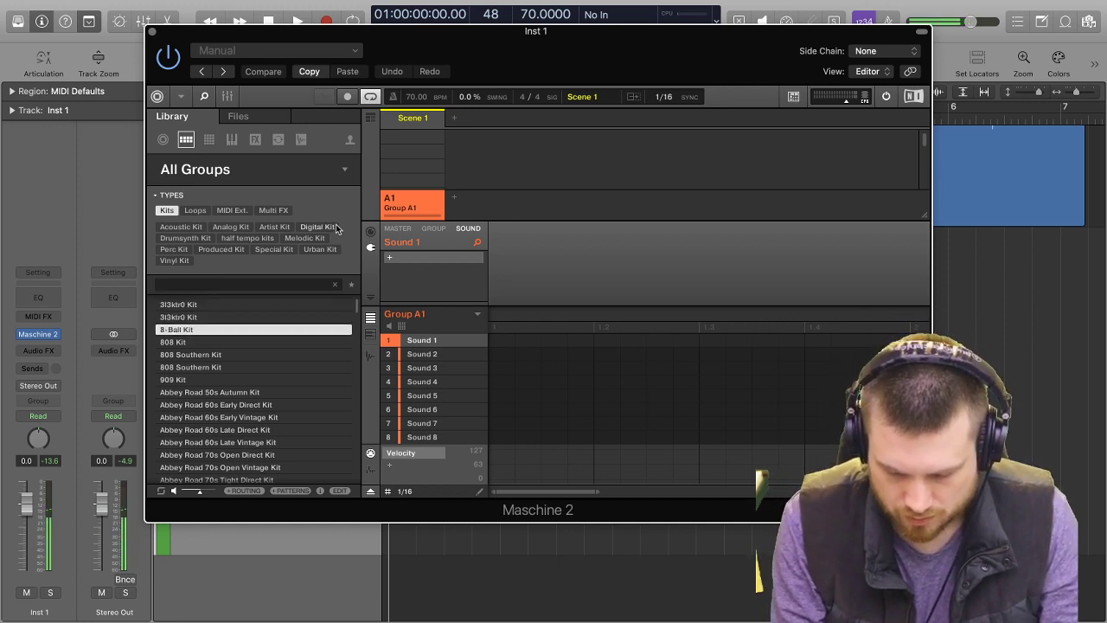
key(Down)
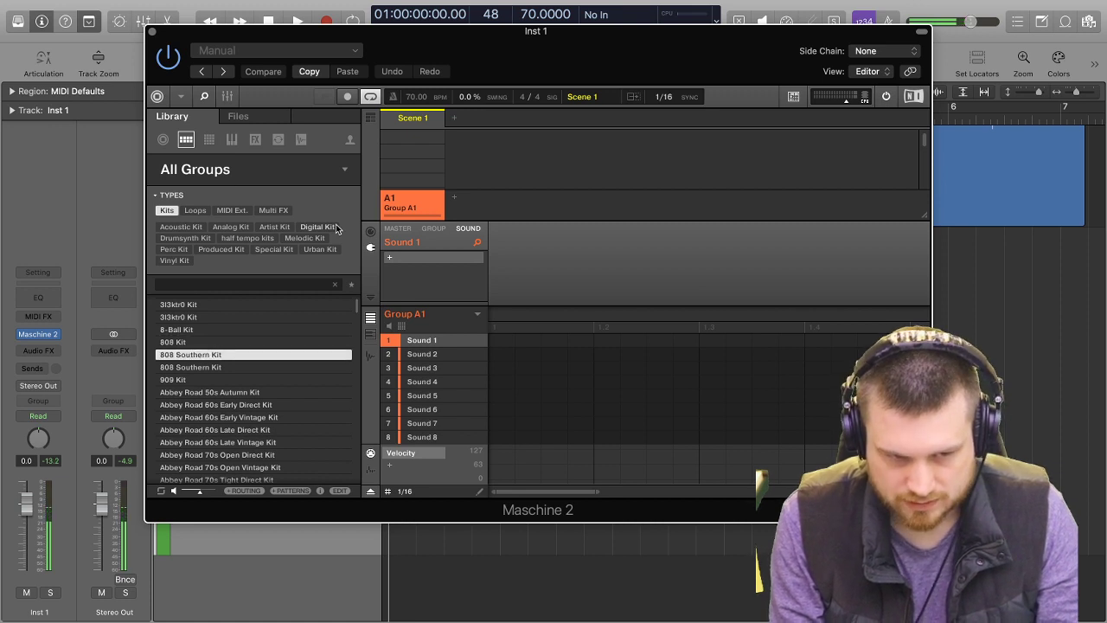
key(Down)
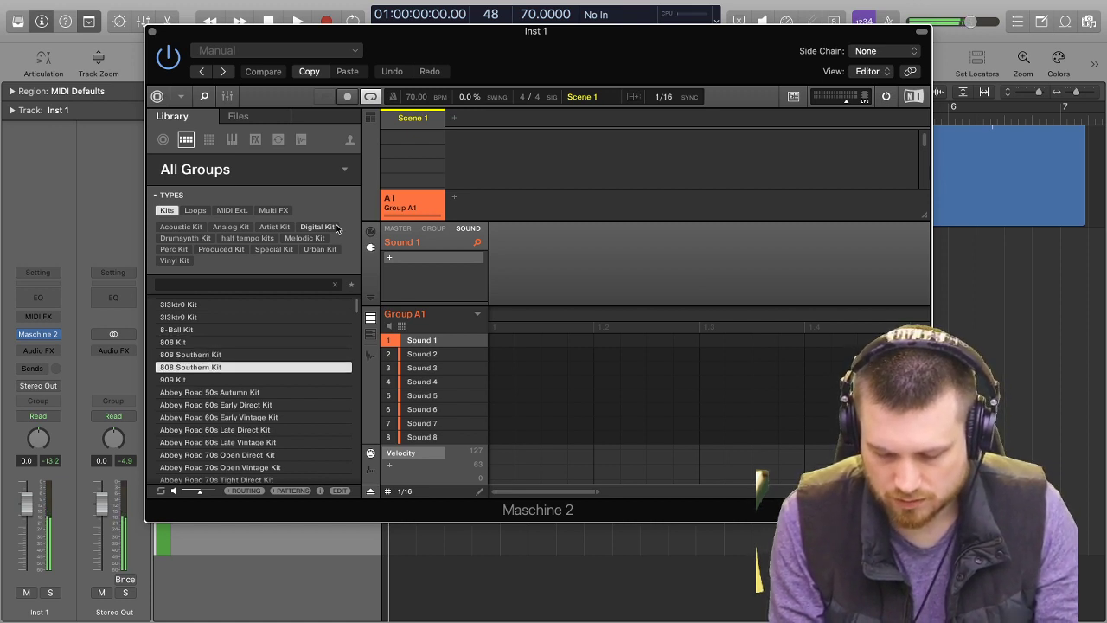
key(Down)
key(Down)
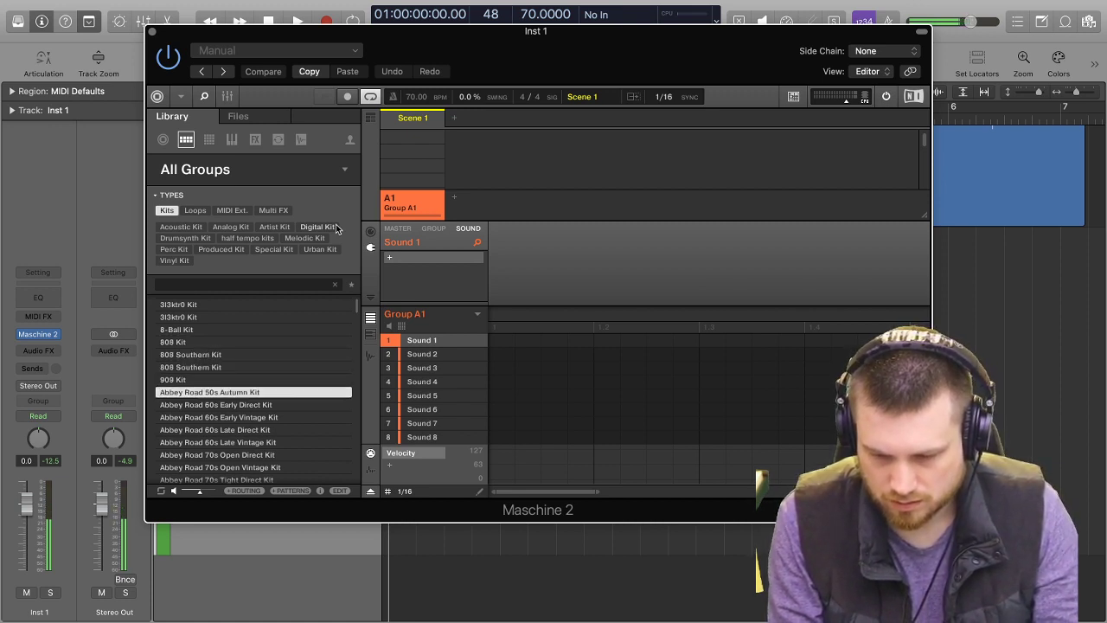
key(Down)
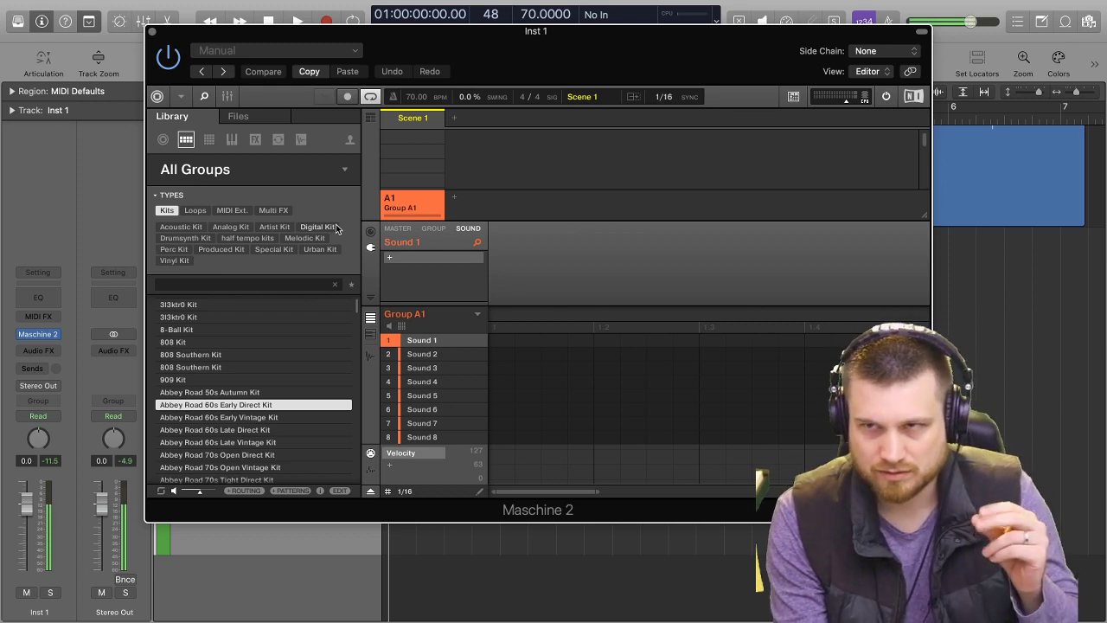
key(Down)
key(Down)
key(Down)
key(Down)
key(Down)
key(Down)
key(Down)
key(Down)
key(Down)
key(Down)
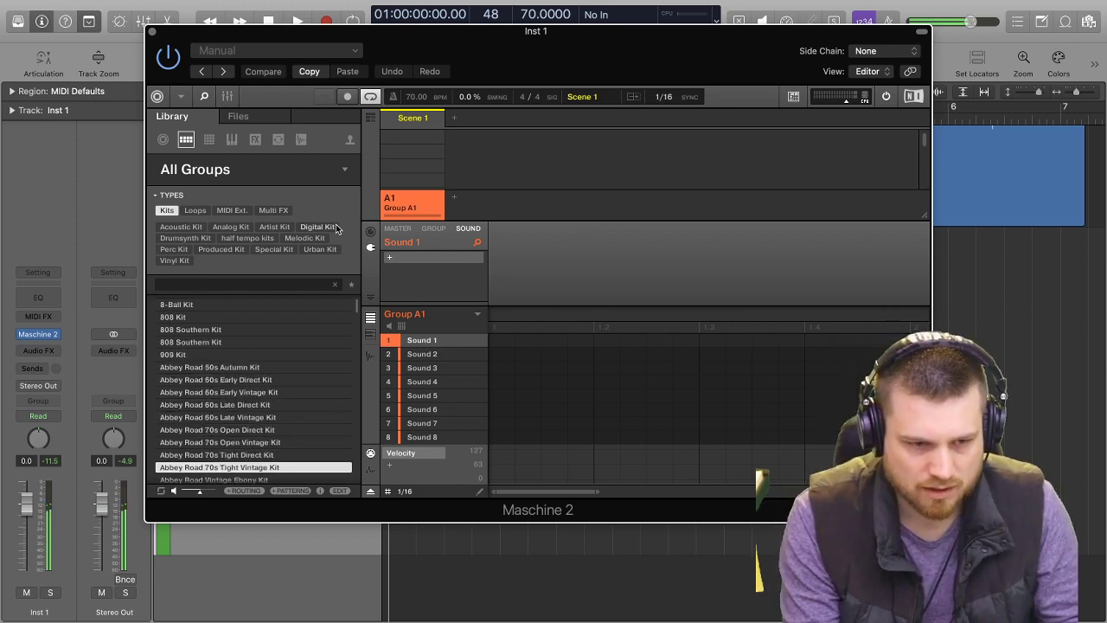
key(Down)
key(Down)
key(Down)
key(Down)
key(Down)
key(Down)
key(Down)
key(Down)
key(Down)
key(Down)
key(Down)
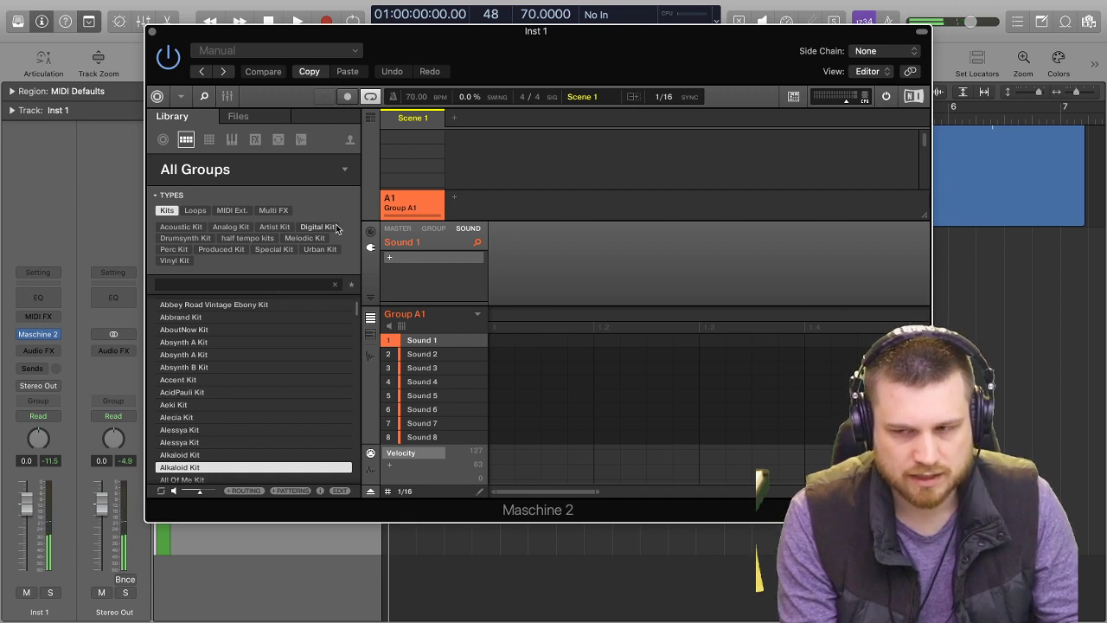
Replay the recording's opening, then audition the kits in order from All Of Me Kit and load the second Awake Arise Kit into Group A1.
key(space)
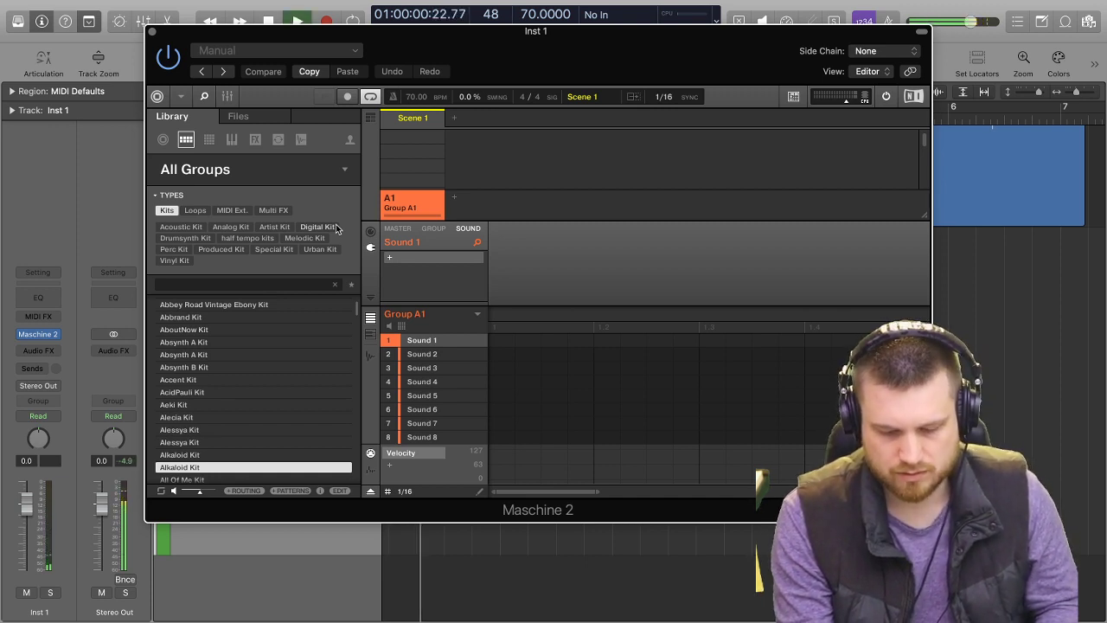
key(space)
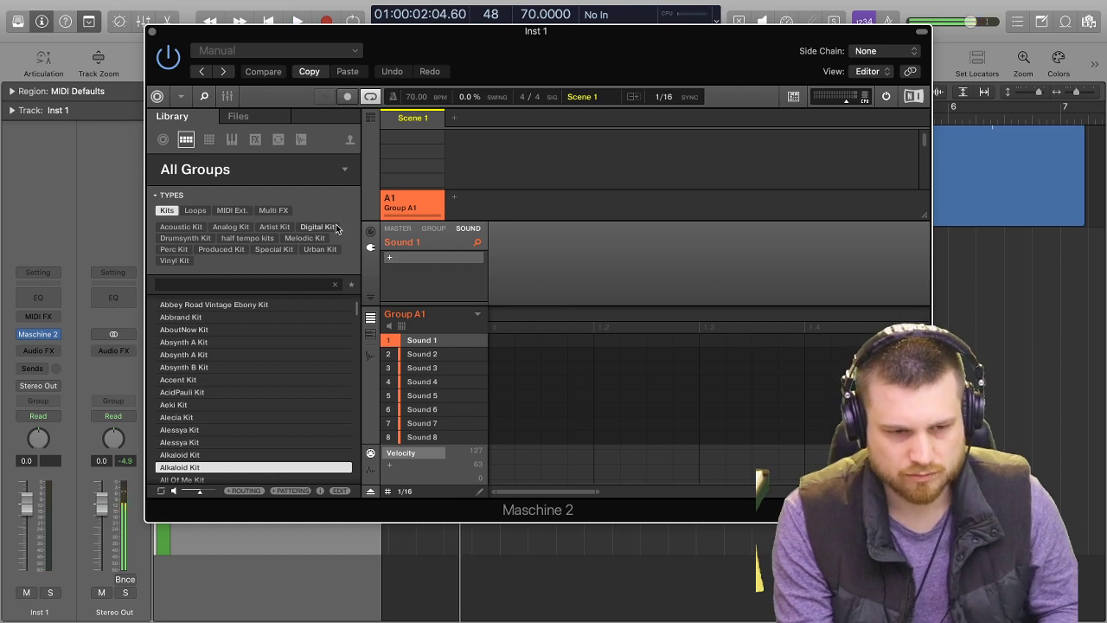
key(Down)
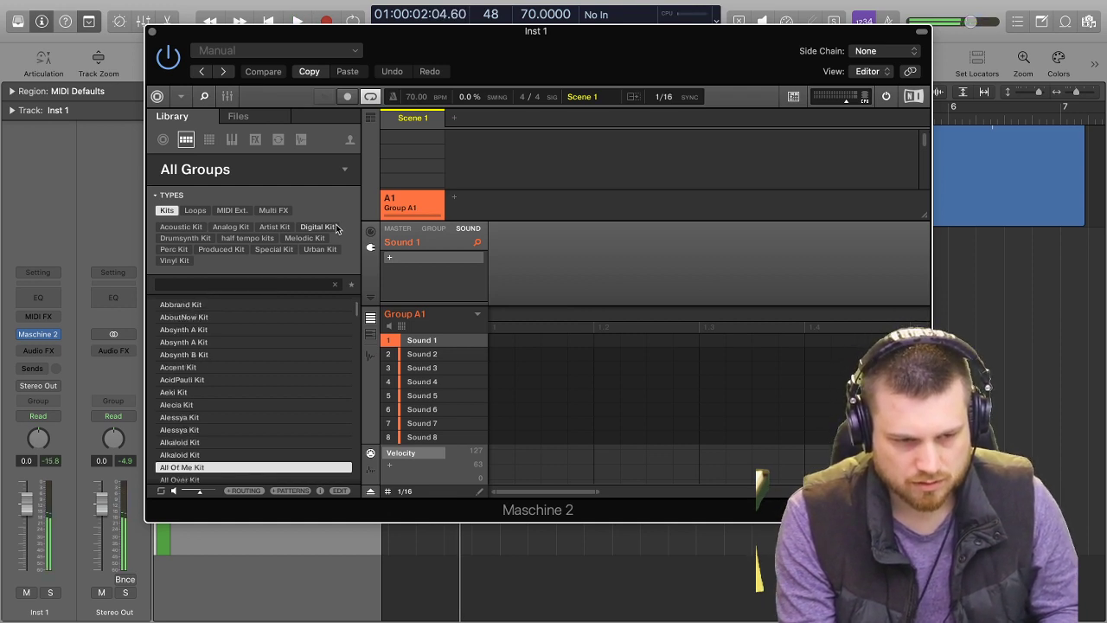
key(Down)
key(Down)
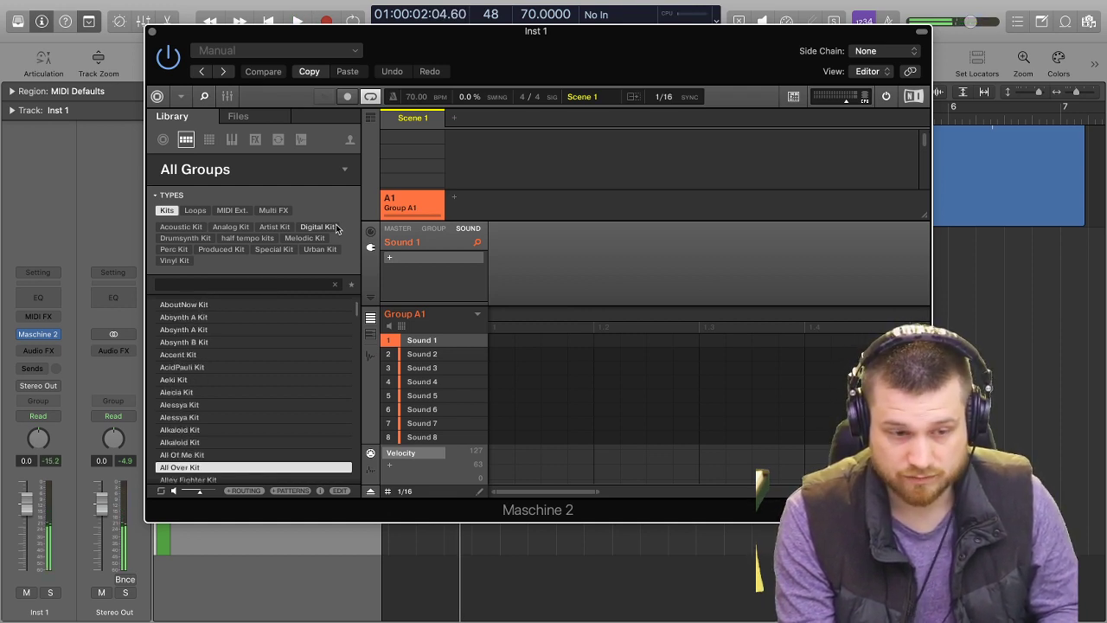
key(Down)
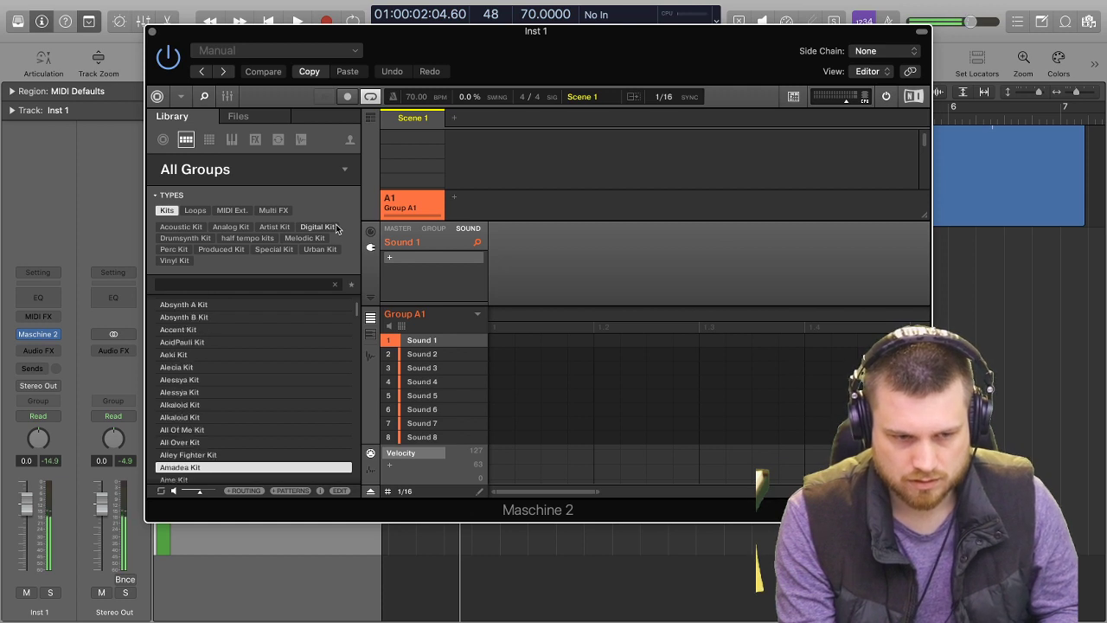
key(Down)
key(Down)
key(Down)
key(Down)
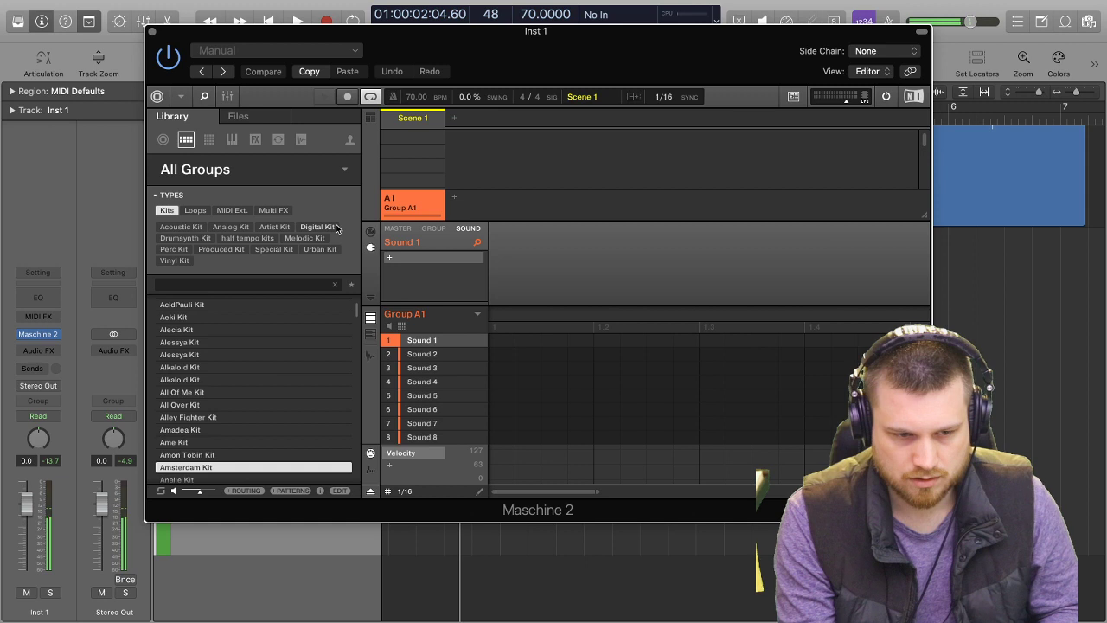
key(Down)
key(Down)
key(Down)
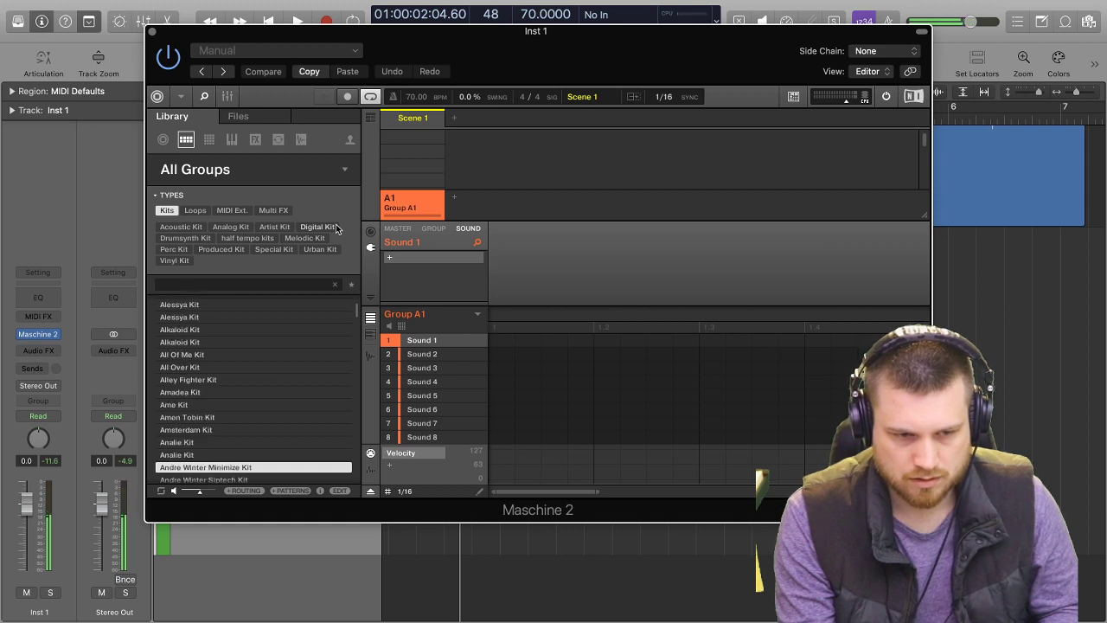
key(Down)
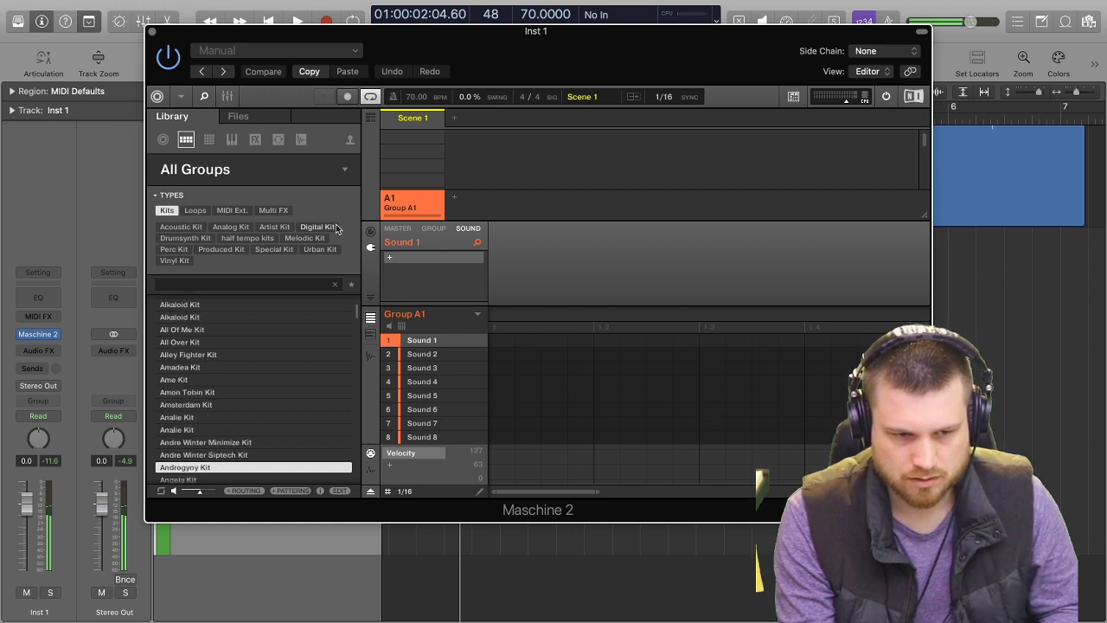
key(Down)
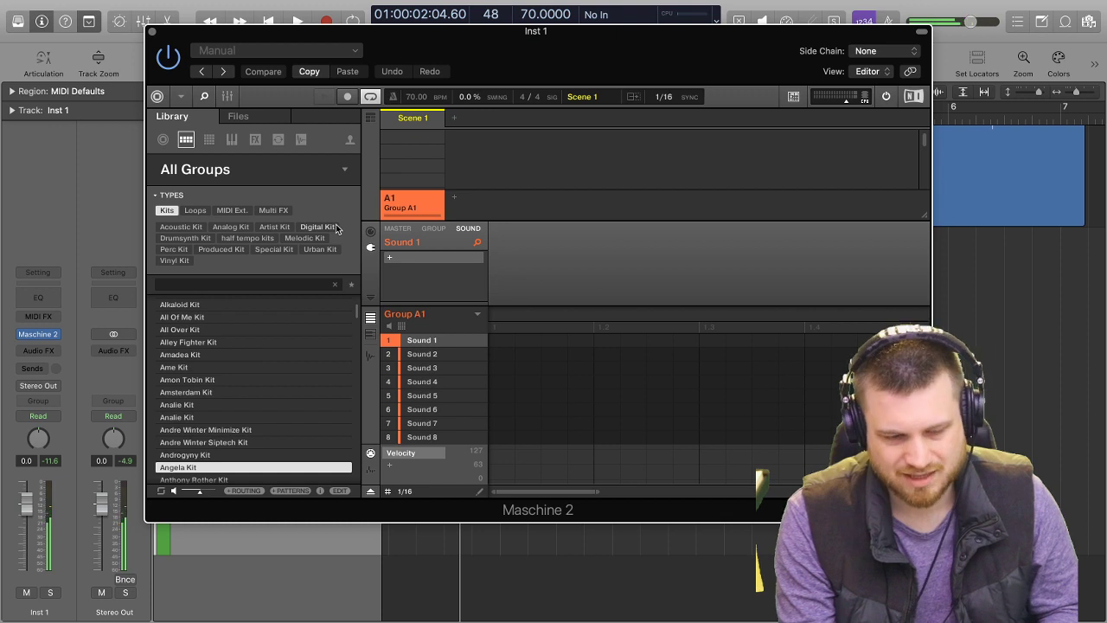
key(Down)
key(Down)
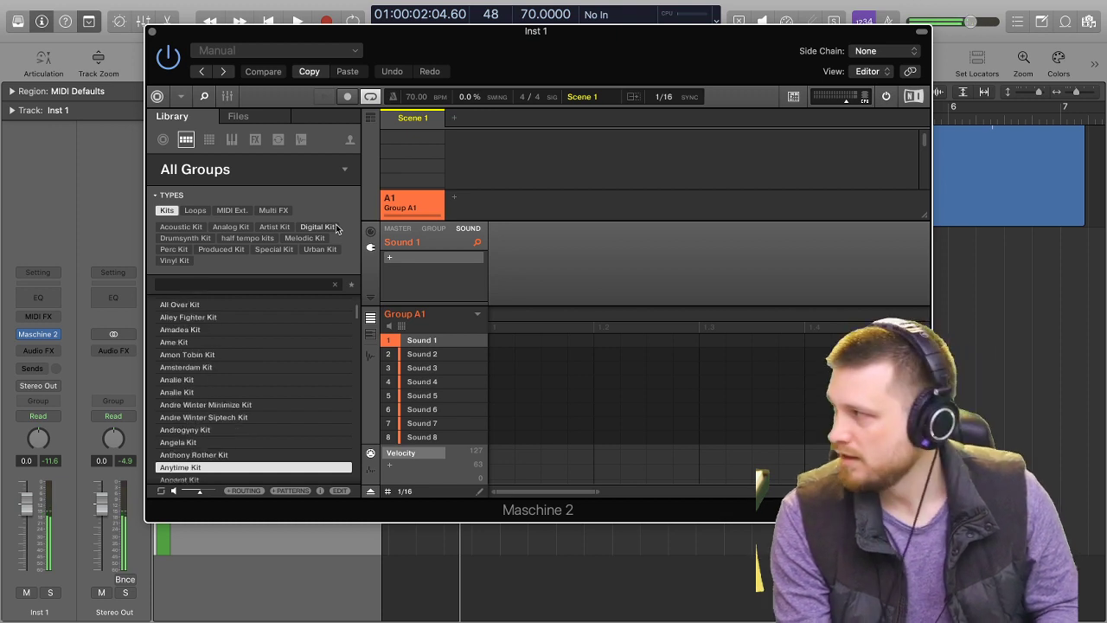
key(Down)
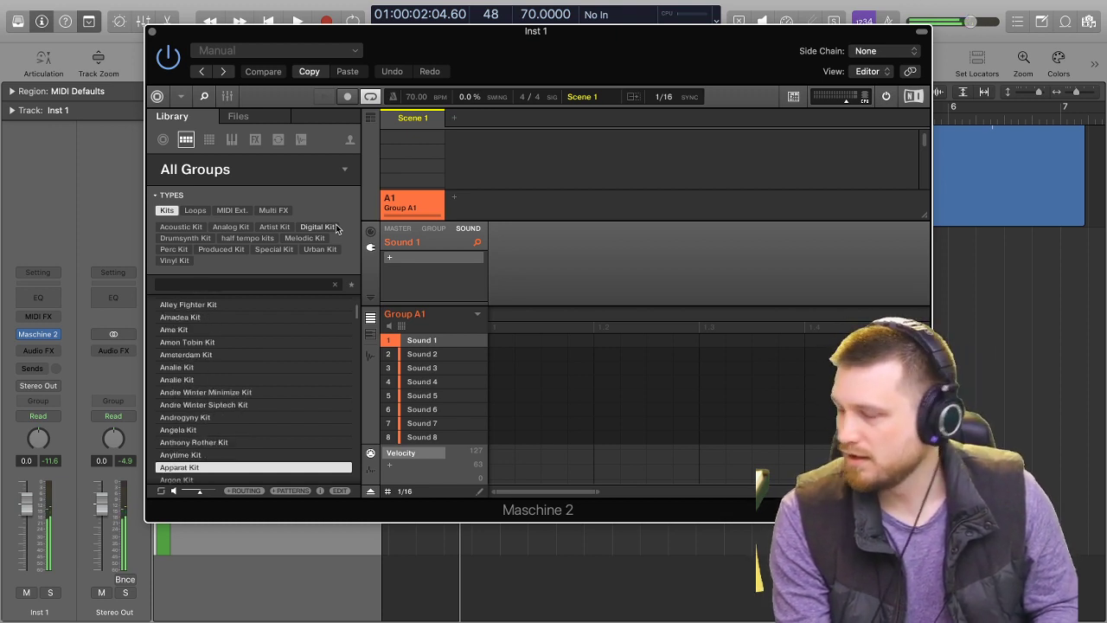
key(Down)
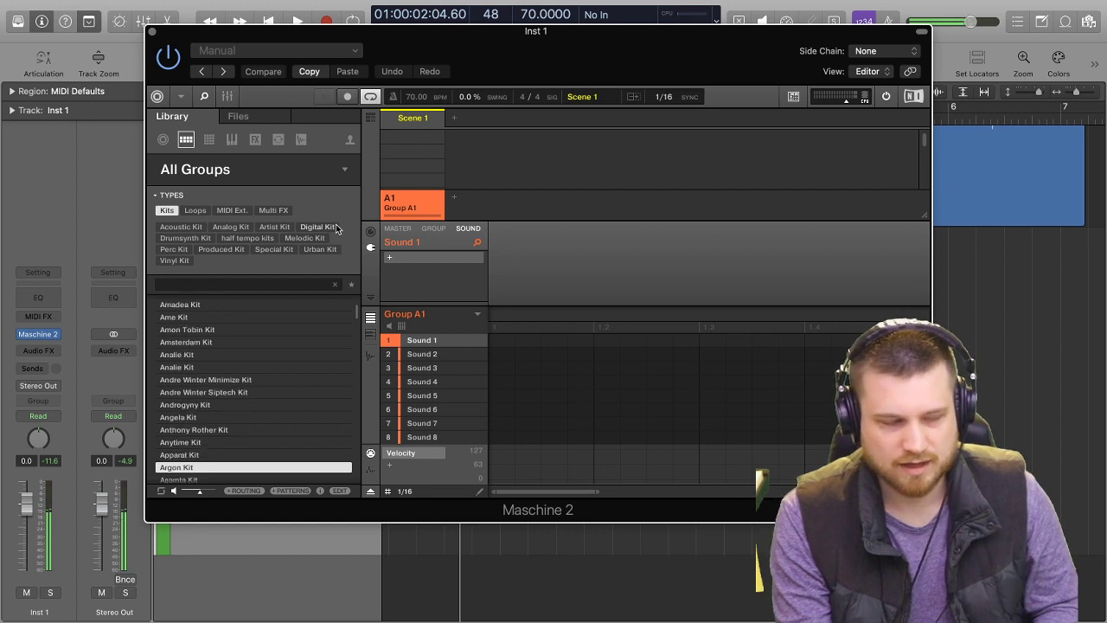
key(Down)
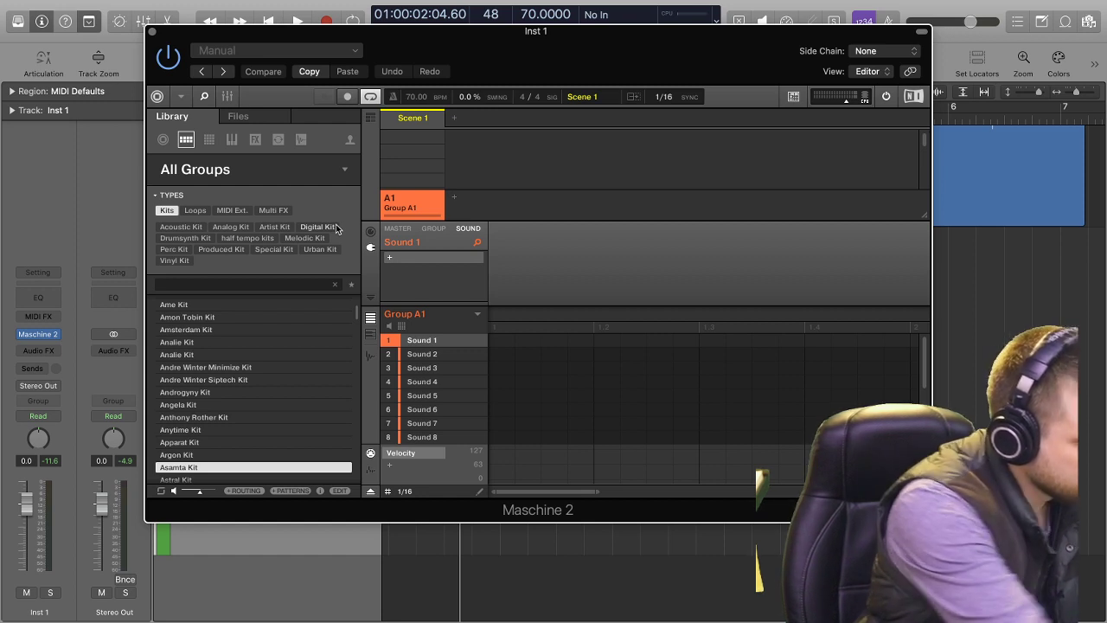
key(Down)
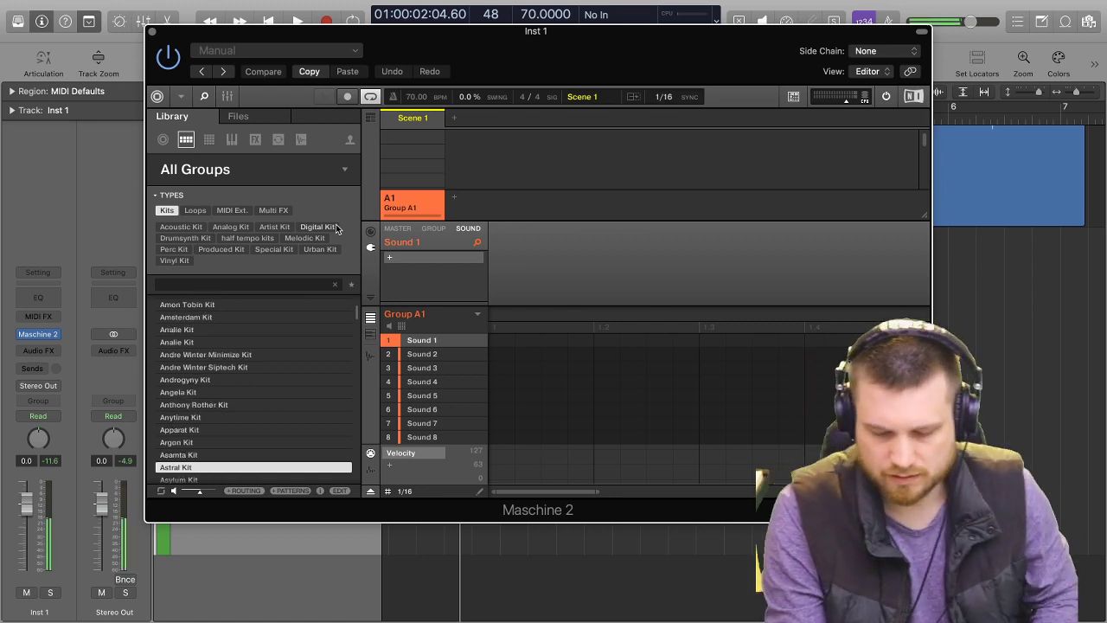
key(Down)
key(Down)
key(Down)
key(Down)
key(Down)
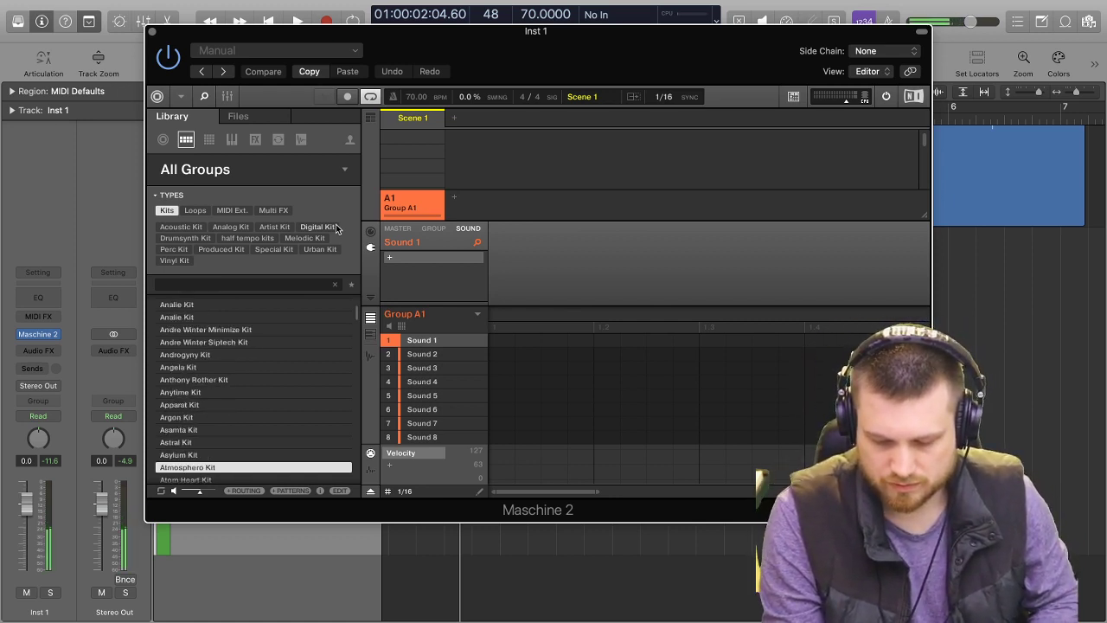
key(Down)
key(Down)
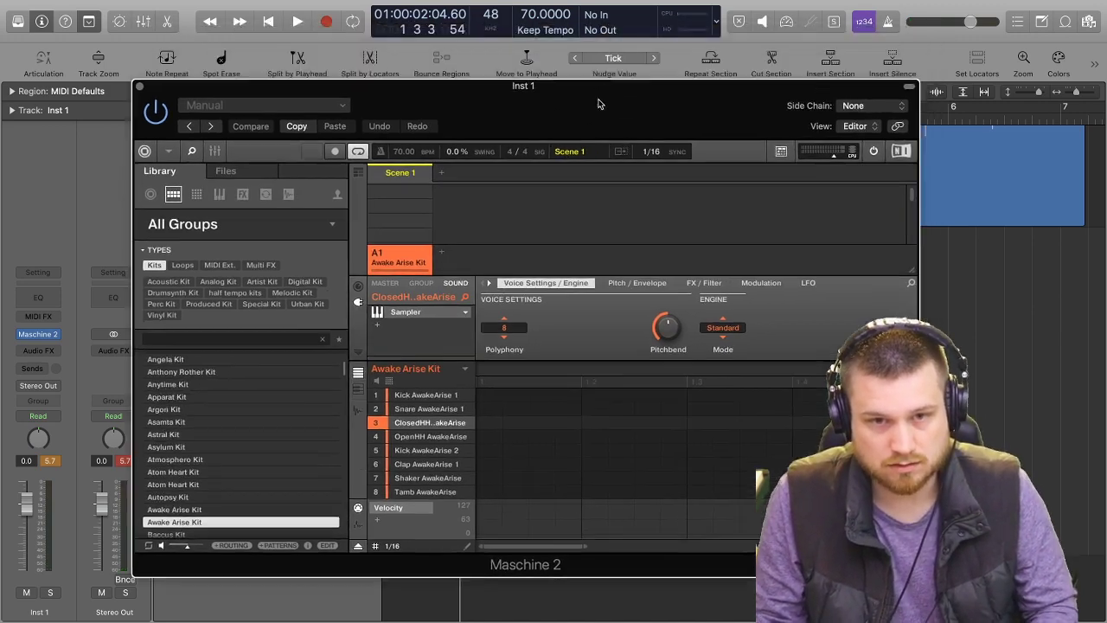
Move the Maschine 2 window clear of the 12:5_2 track, turn on the metronome and mute that track during playback.
drag(568, 57, 437, 373)
click(388, 222)
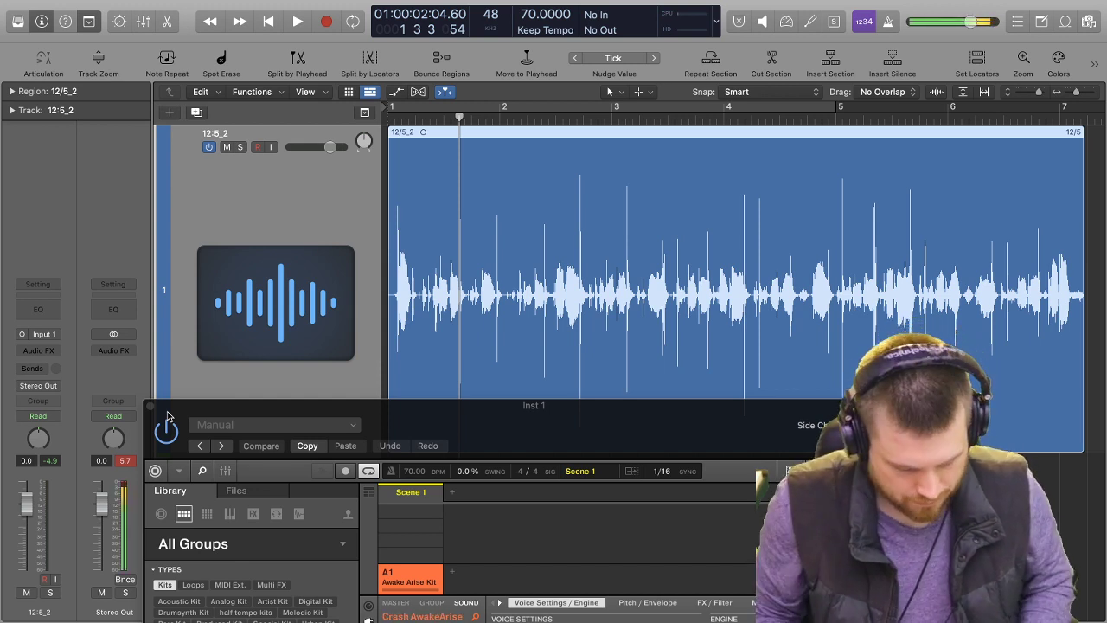
click(892, 31)
key(space)
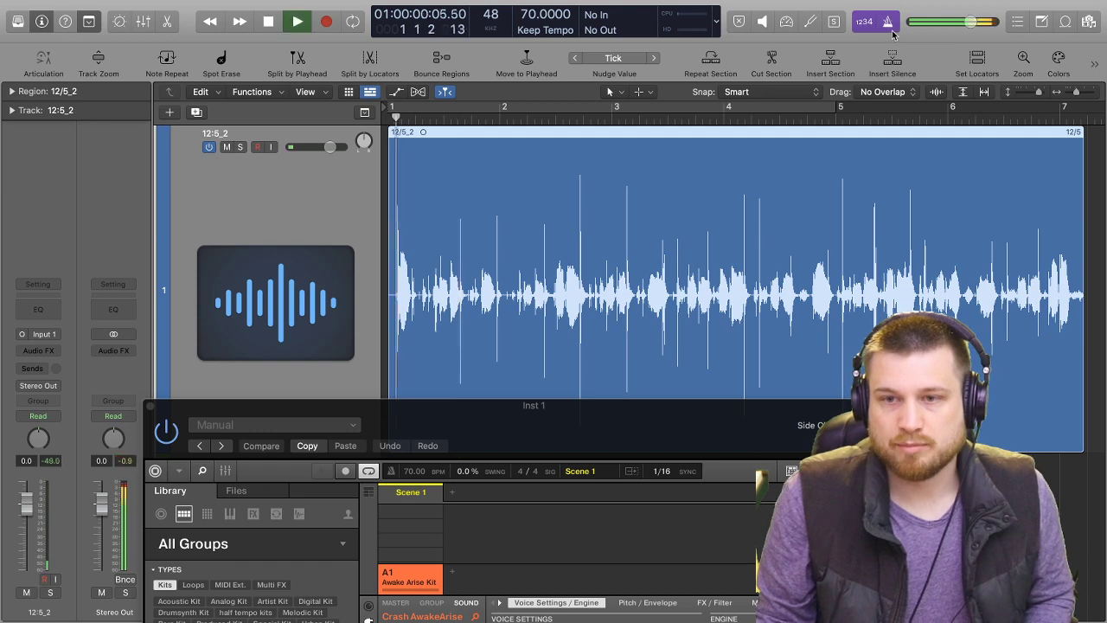
click(226, 147)
key(space)
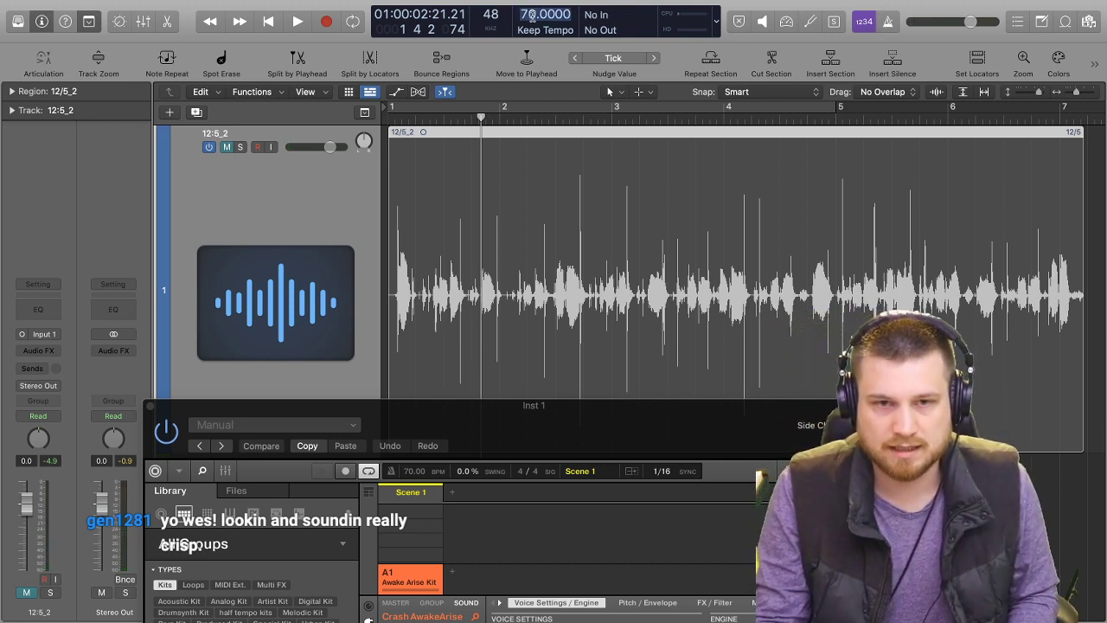
Set the project tempo to 90 BPM and check it against the metronome by playing from the project start.
text(0)
key(Return)
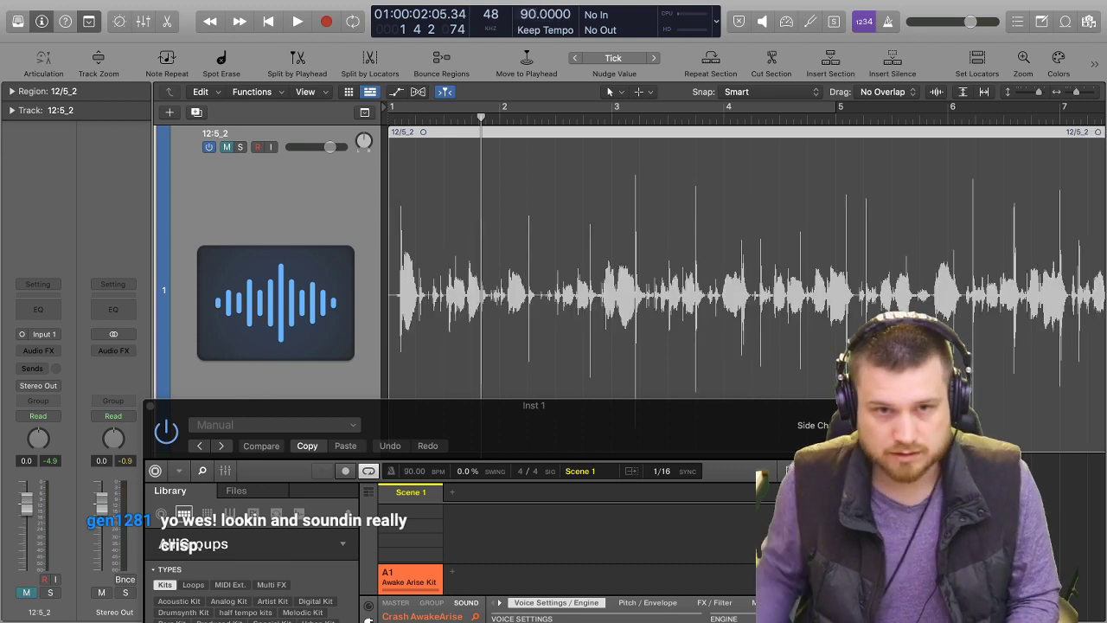
key(Return)
key(space)
key(space)
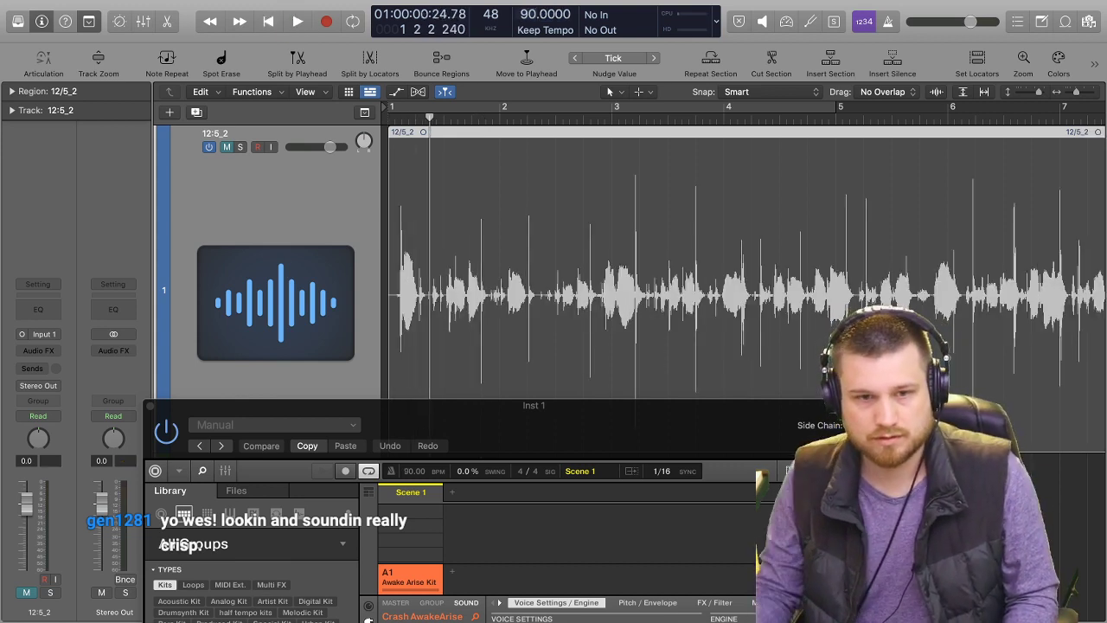
click(888, 20)
key(Return)
key(space)
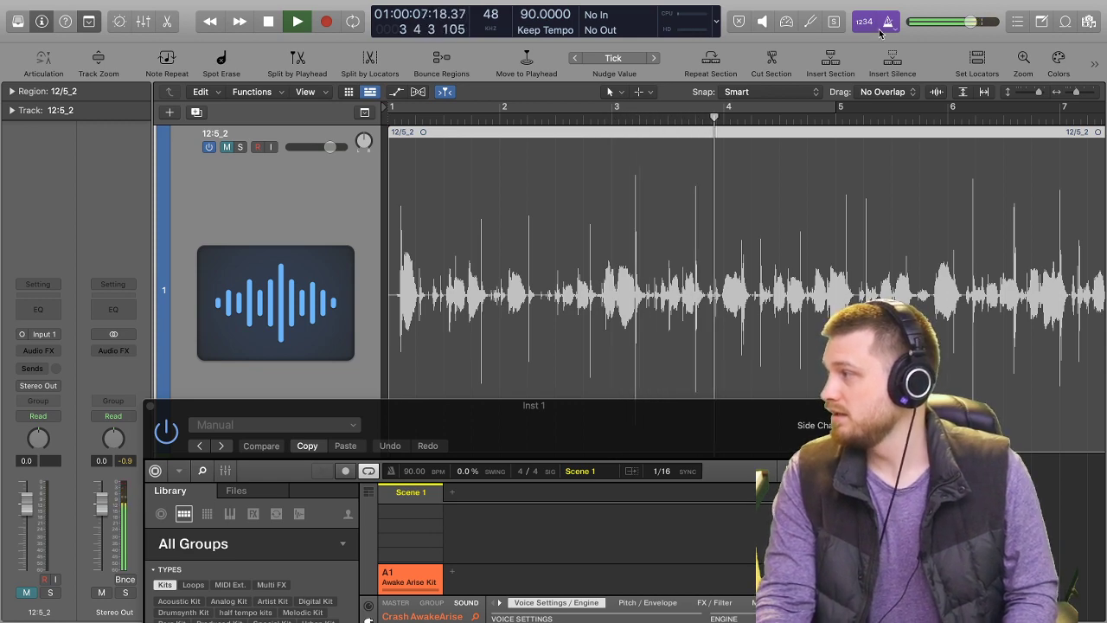
mouse_move(826, 28)
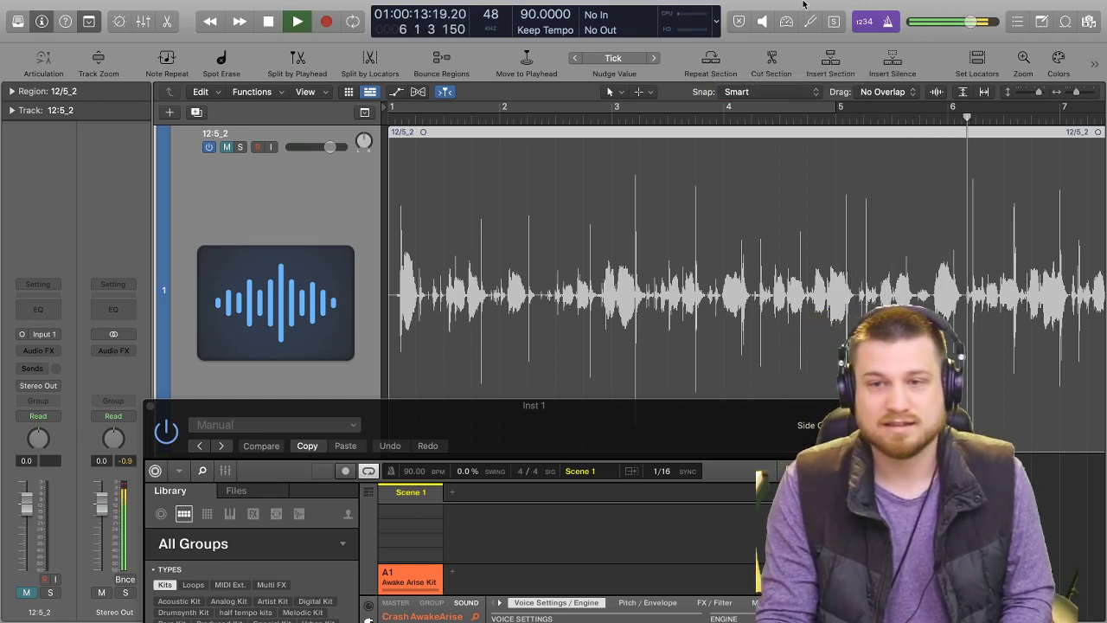
key(space)
Close the Maschine 2 window and record a drum performance on the Inst 1 track, stopping just after the start of bar 5.
drag(683, 447, 631, 121)
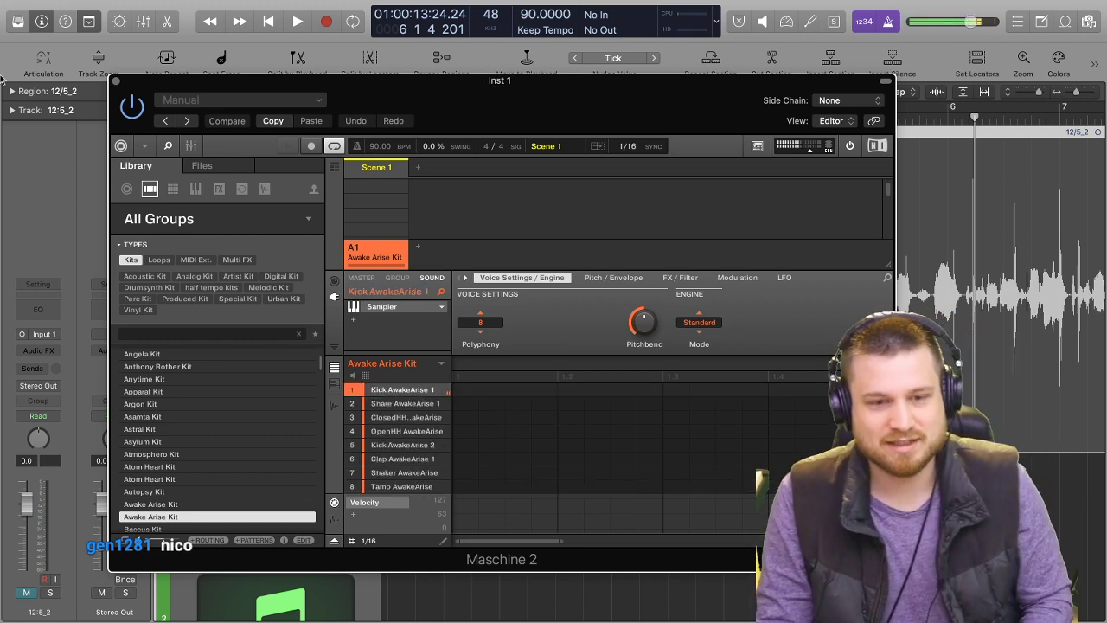
click(117, 81)
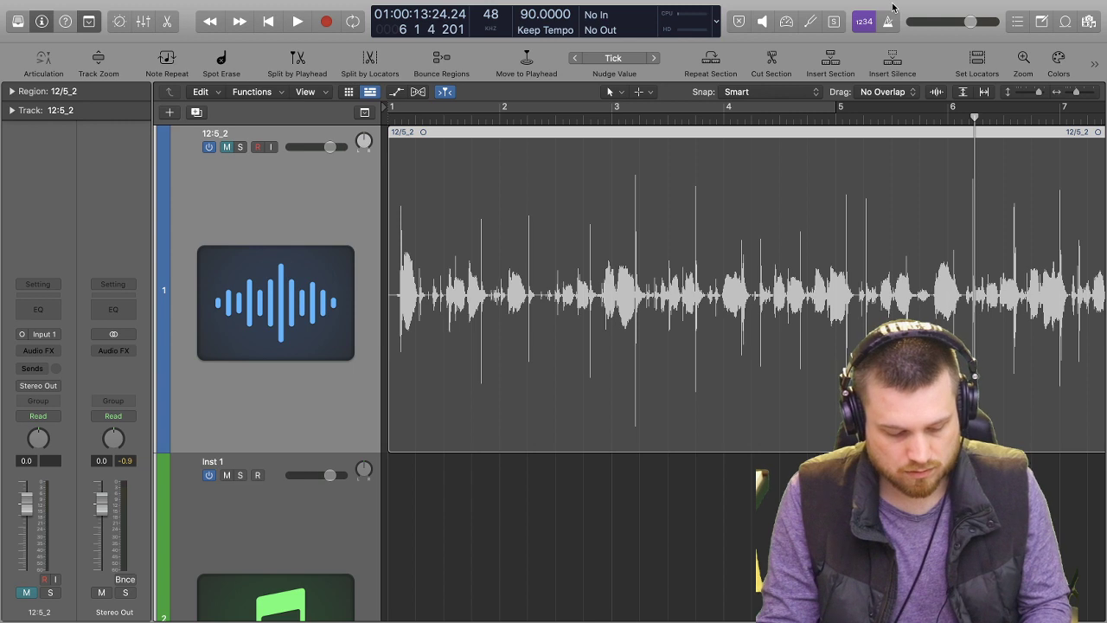
key(Return)
key(space)
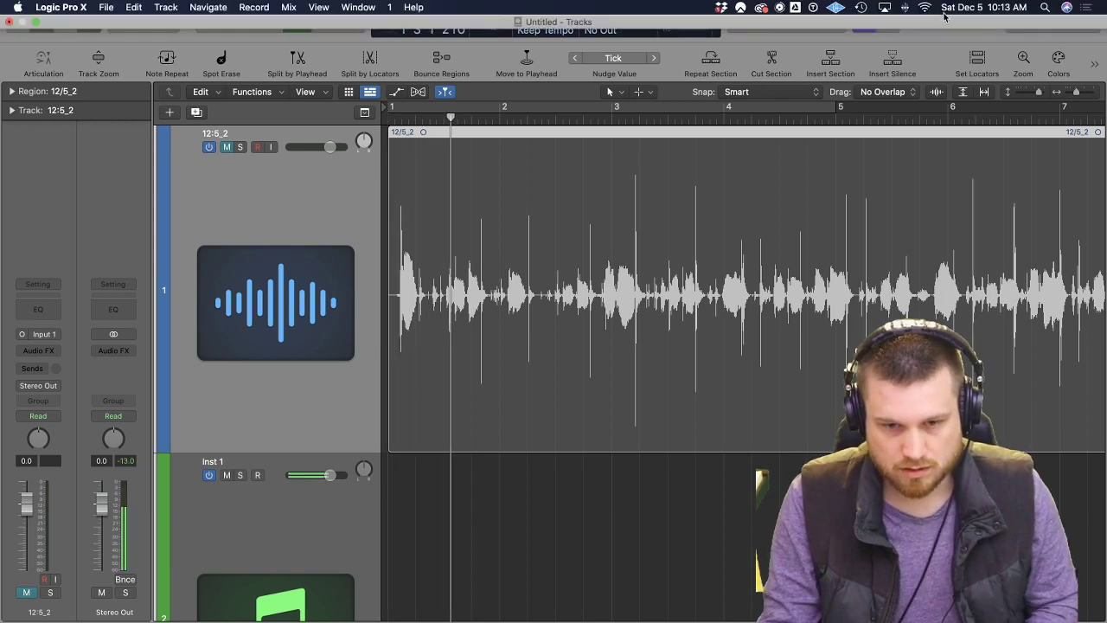
scroll(311, 511, down, 4)
click(316, 516)
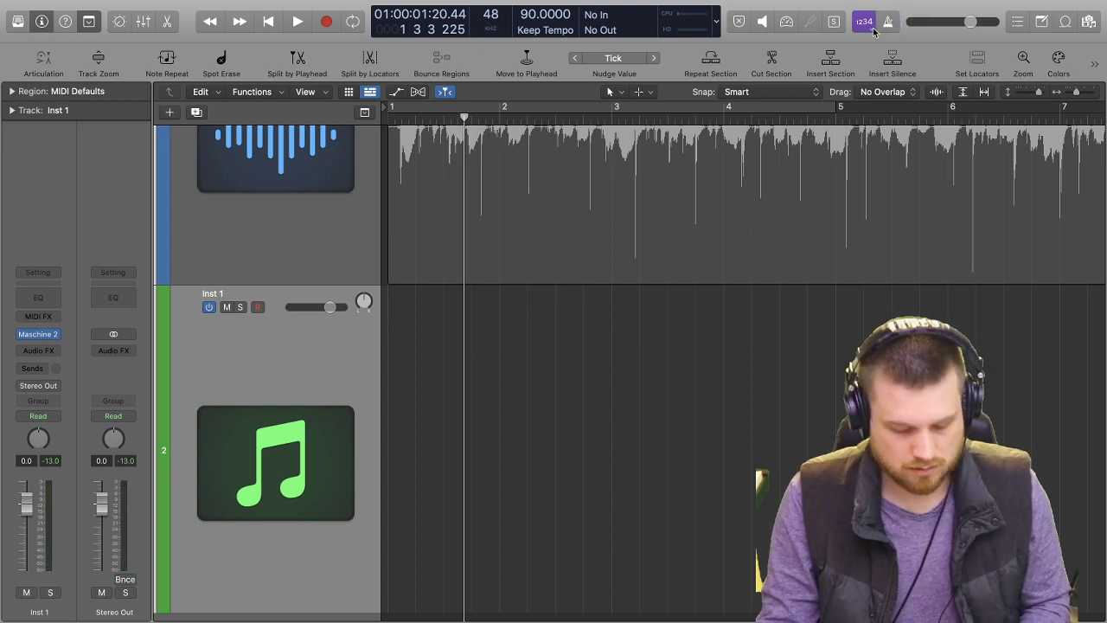
key(r)
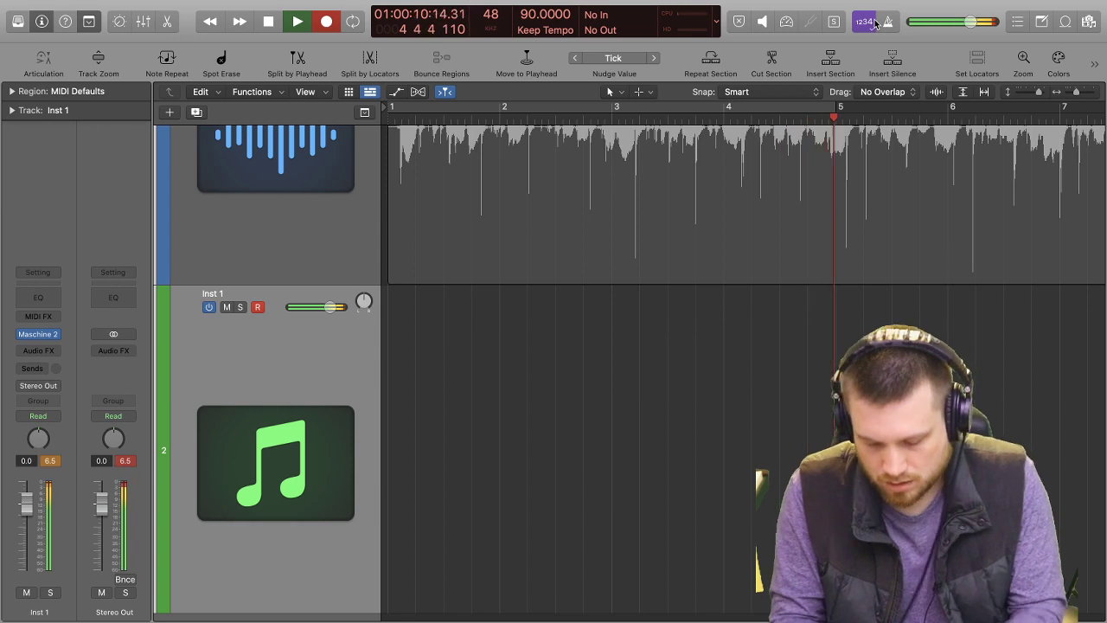
key(space)
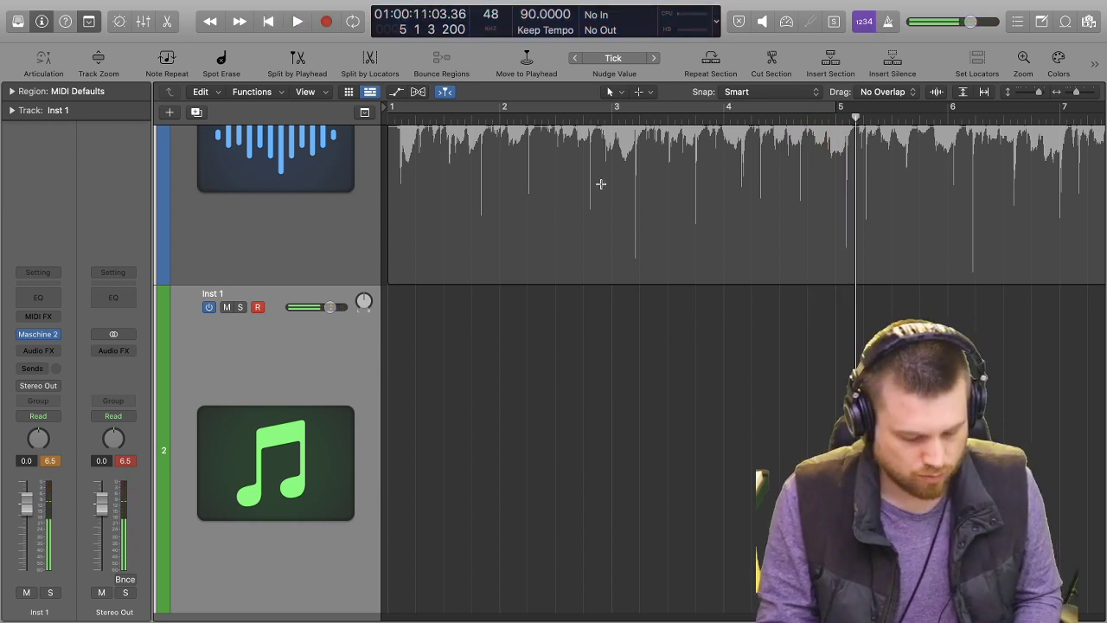
Reopen Maschine 2 on the Inst 1 track and play back the opening of the recorded Pattern 1.
click(37, 335)
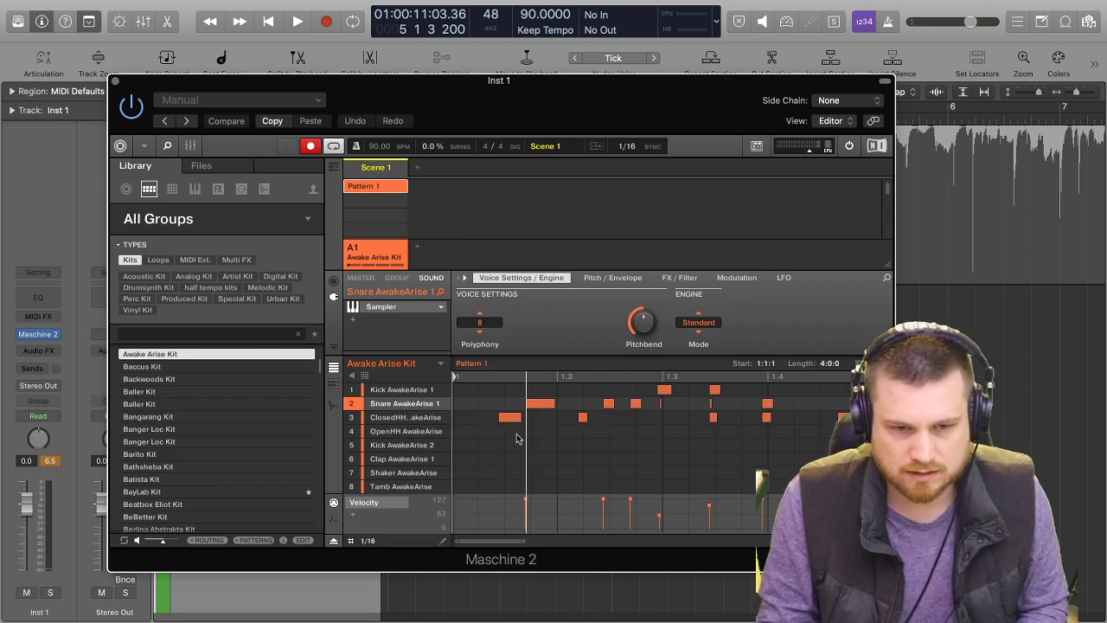
key(space)
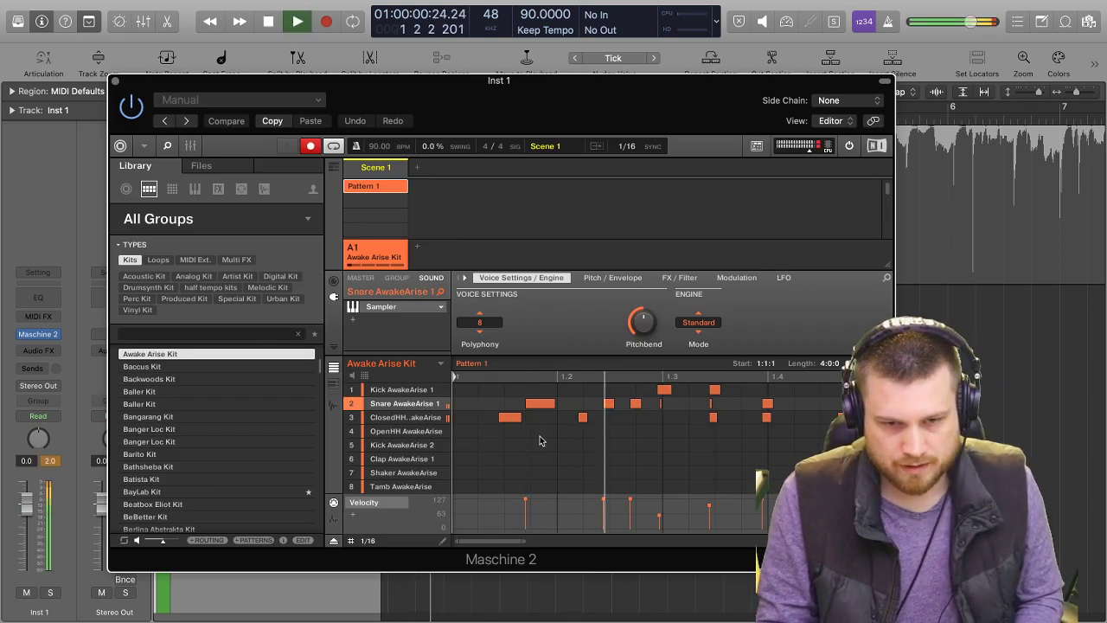
key(space)
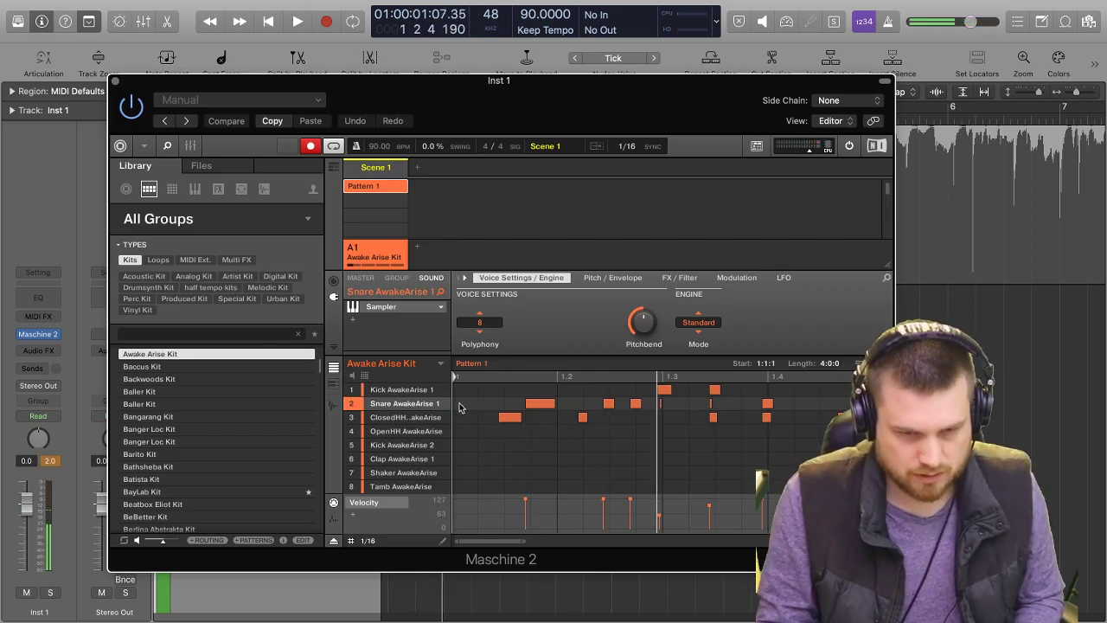
Quantize all the recorded drum notes in Pattern 1 to the 1/16 grid.
click(473, 431)
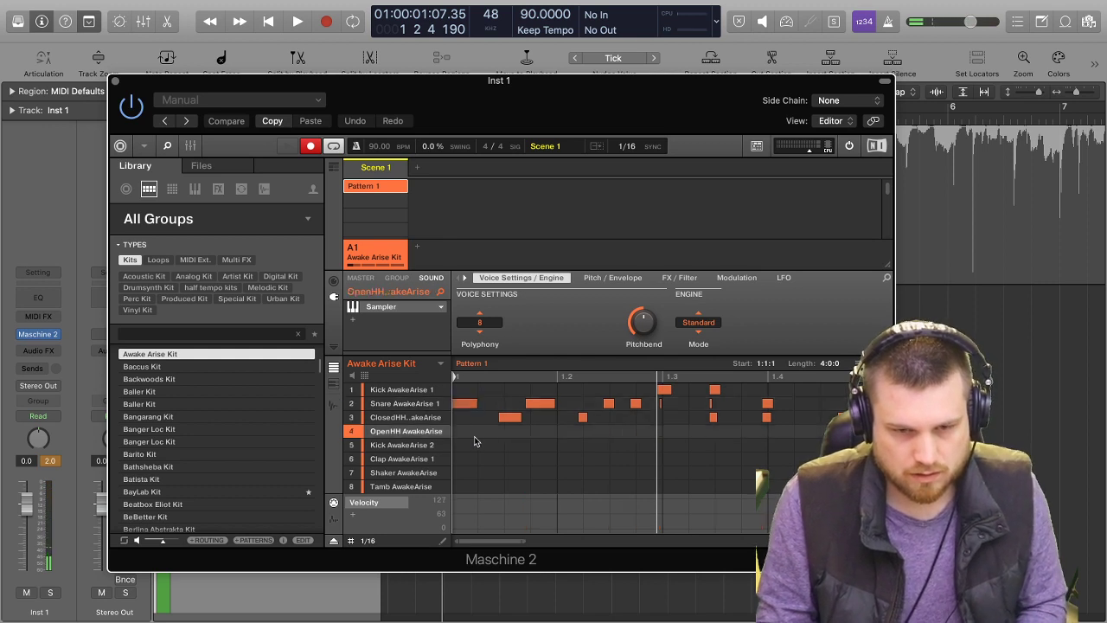
key(super+a)
right_click(471, 403)
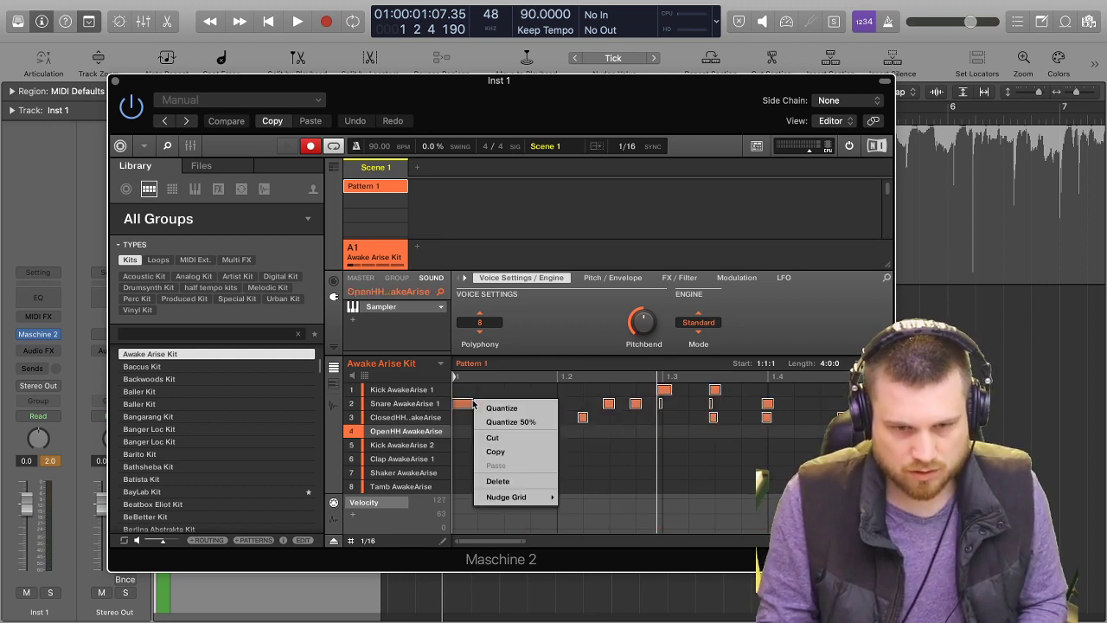
click(516, 421)
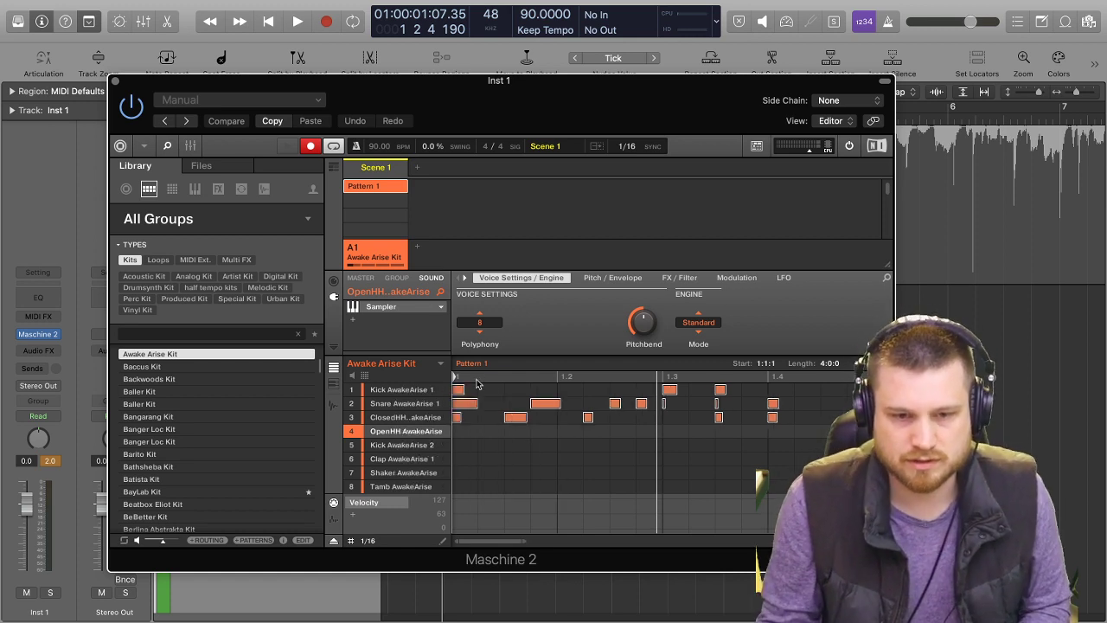
Delete the first snare and closed hi-hat notes at the start of Pattern 1 and audition the pattern.
click(468, 405)
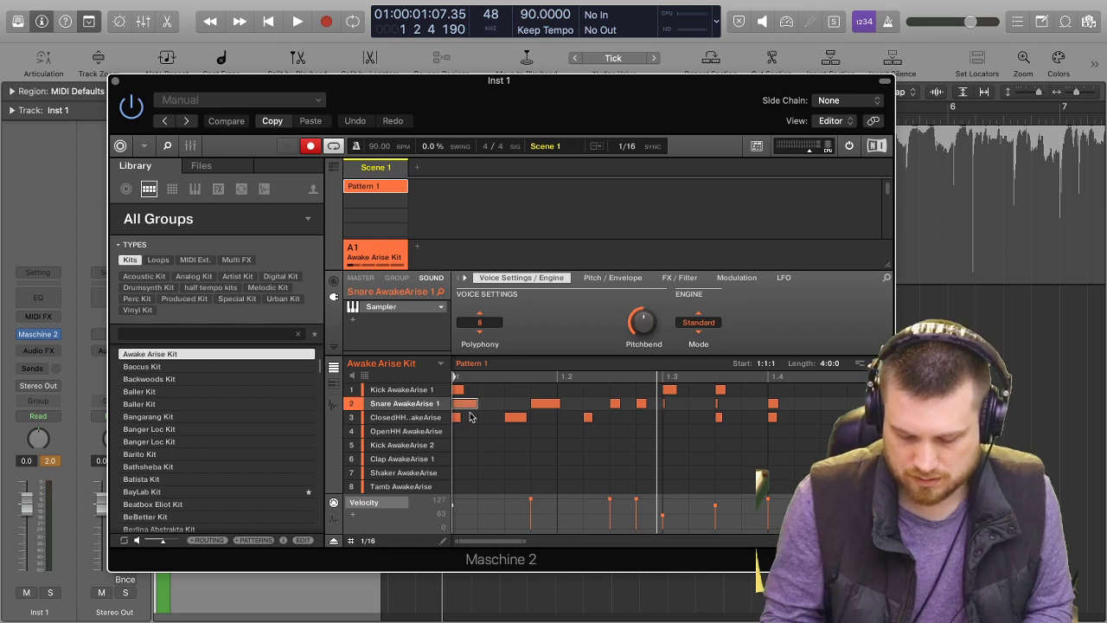
key(space)
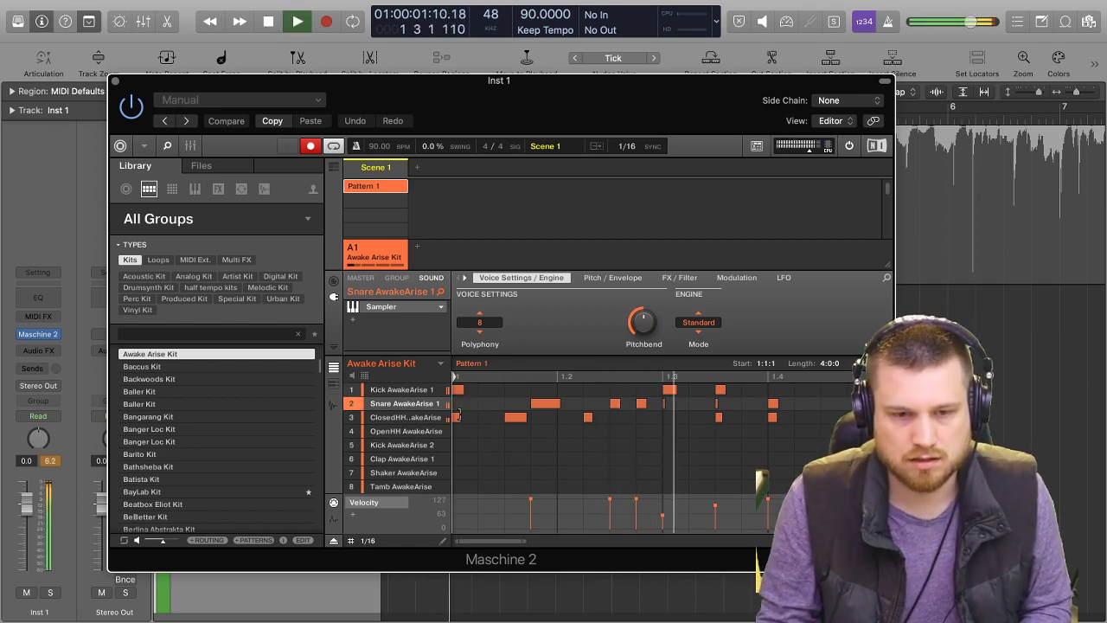
click(461, 418)
double_click(461, 419)
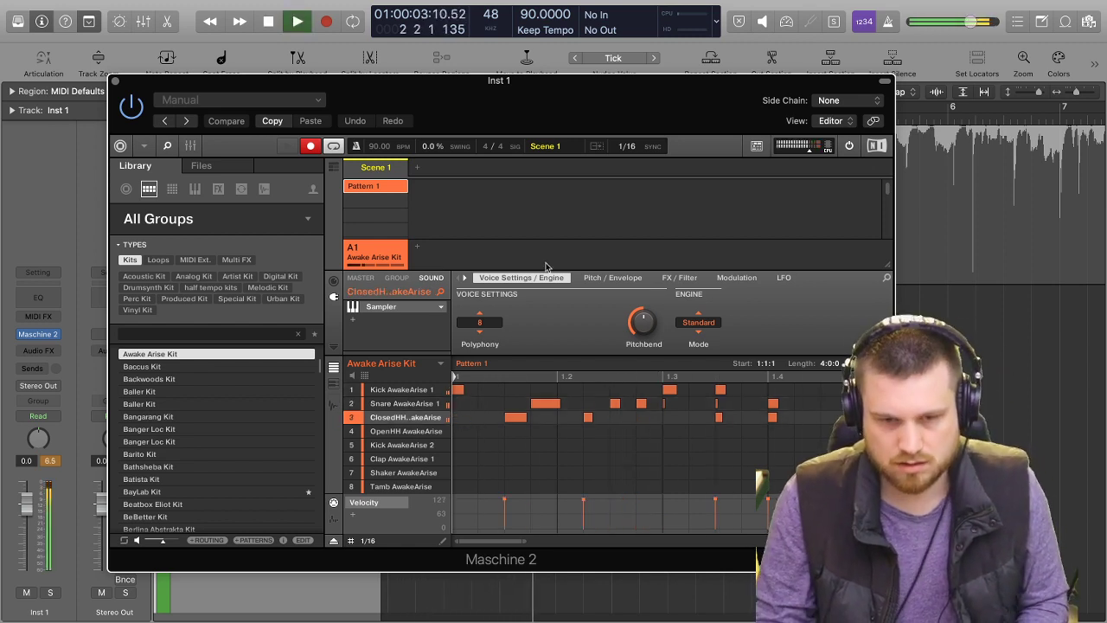
key(space)
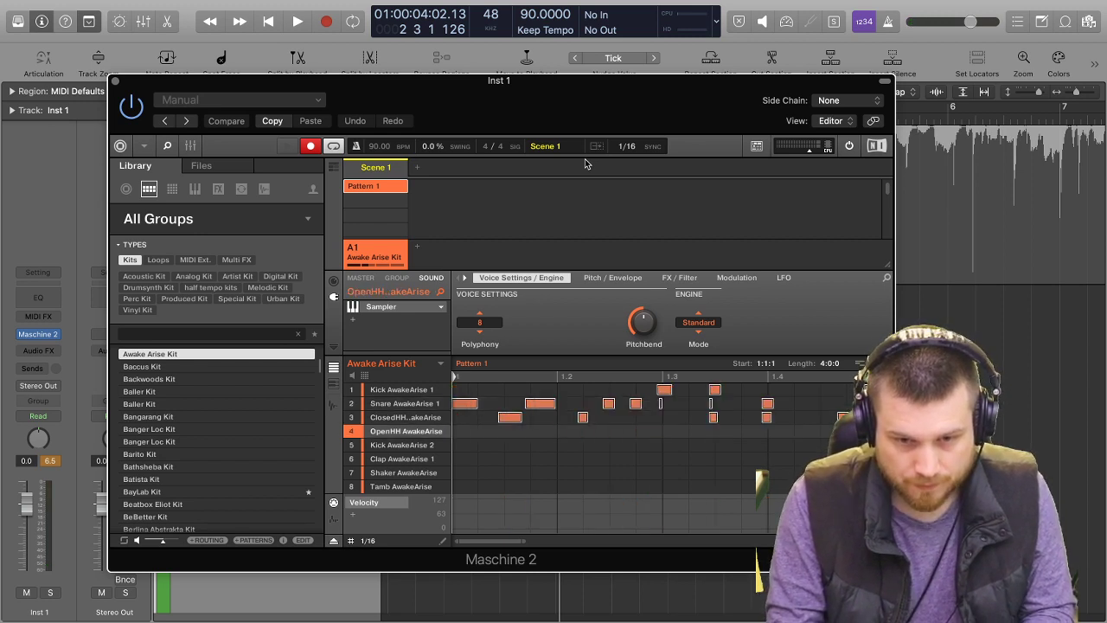
key(space)
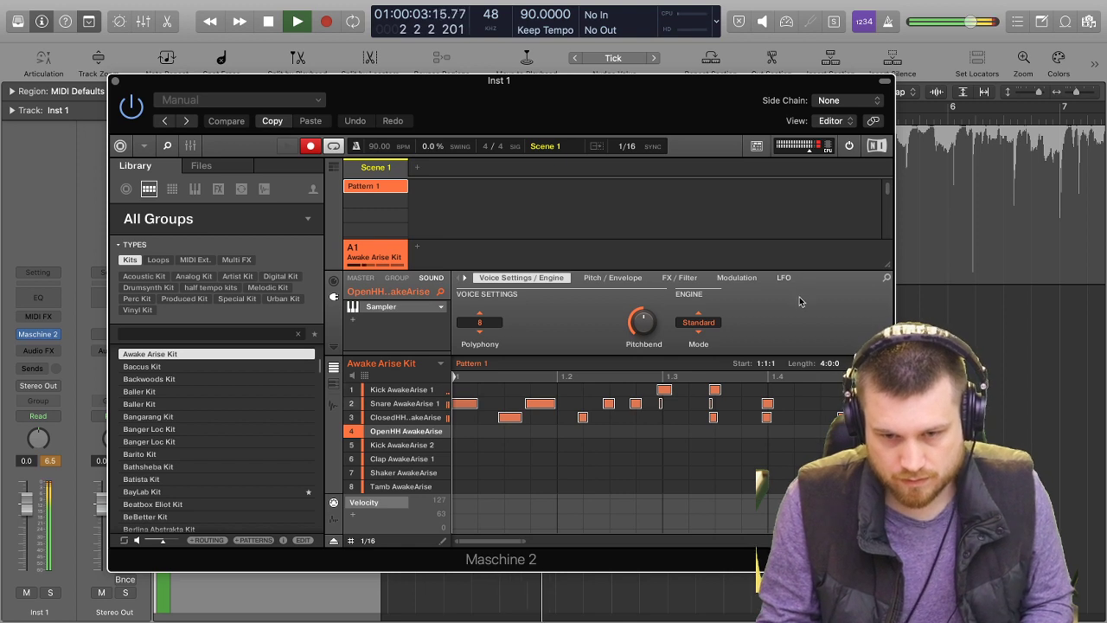
key(space)
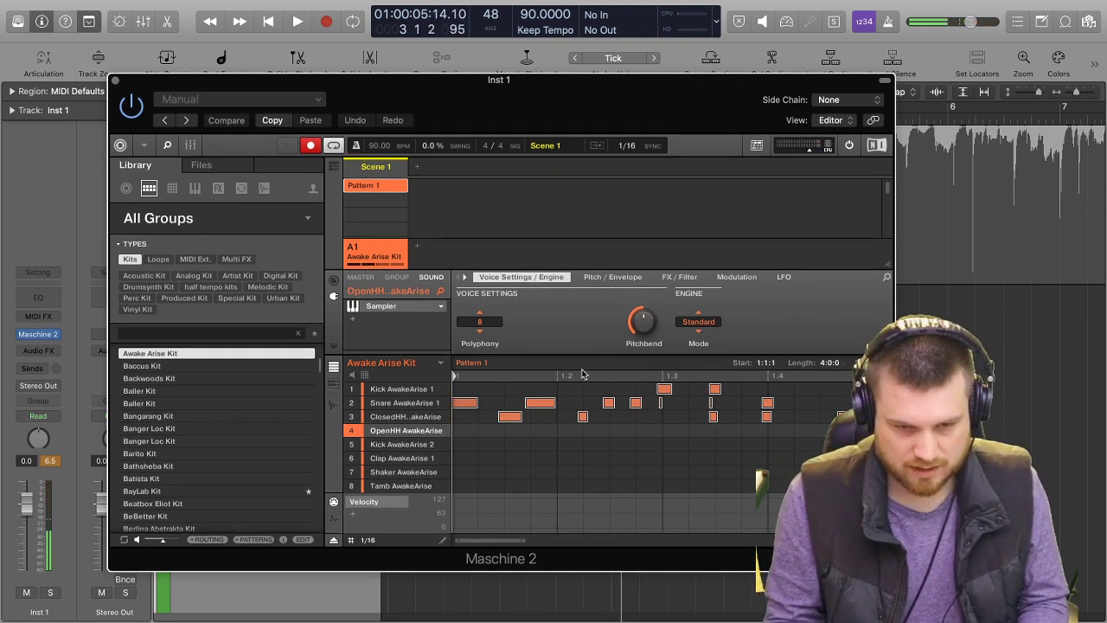
Clear all notes from Pattern 1 and record a new kick, snare and hi-hat performance from bar 1, stopping in bar 5.
key(Delete)
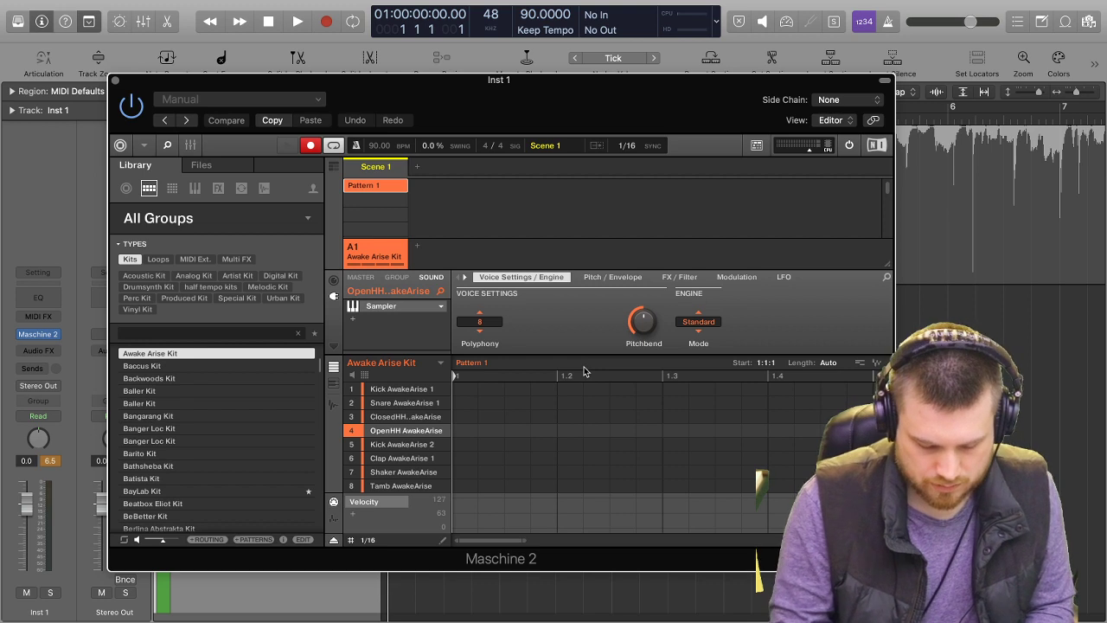
key(r)
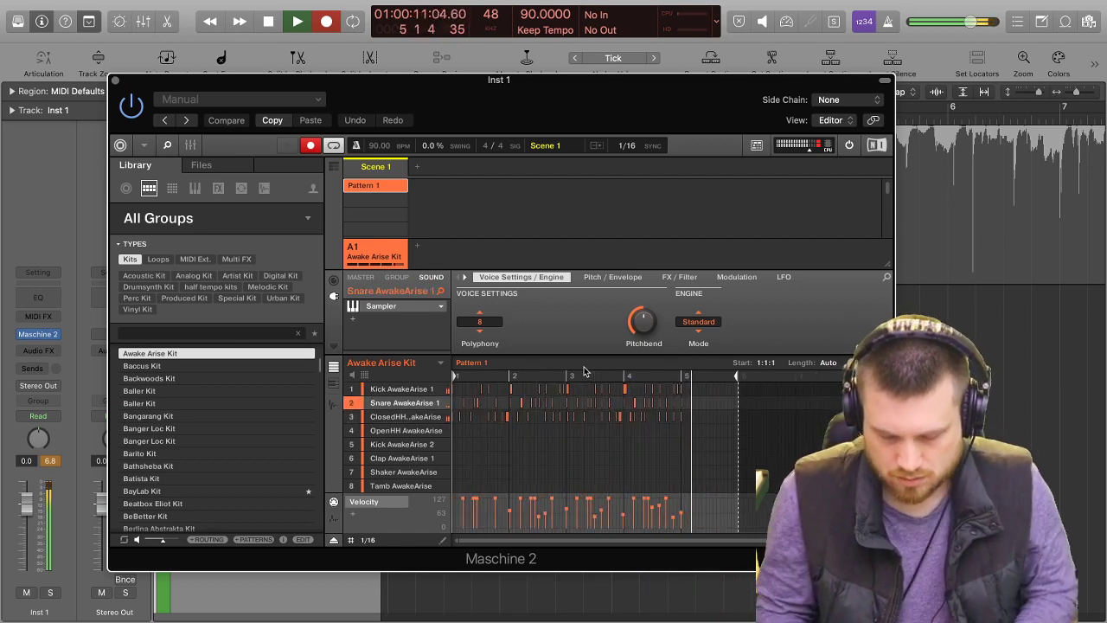
key(space)
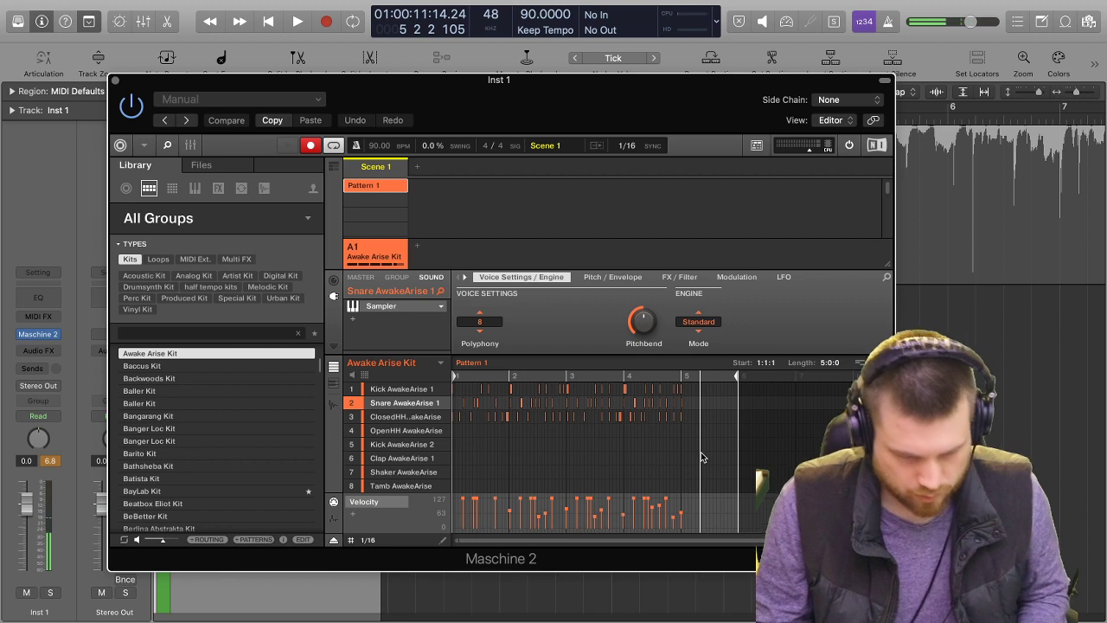
Delete the extra kick, snare and hi-hat notes at the start of bar 5 in Pattern 1 and play the pattern back.
scroll(701, 441, down, 1)
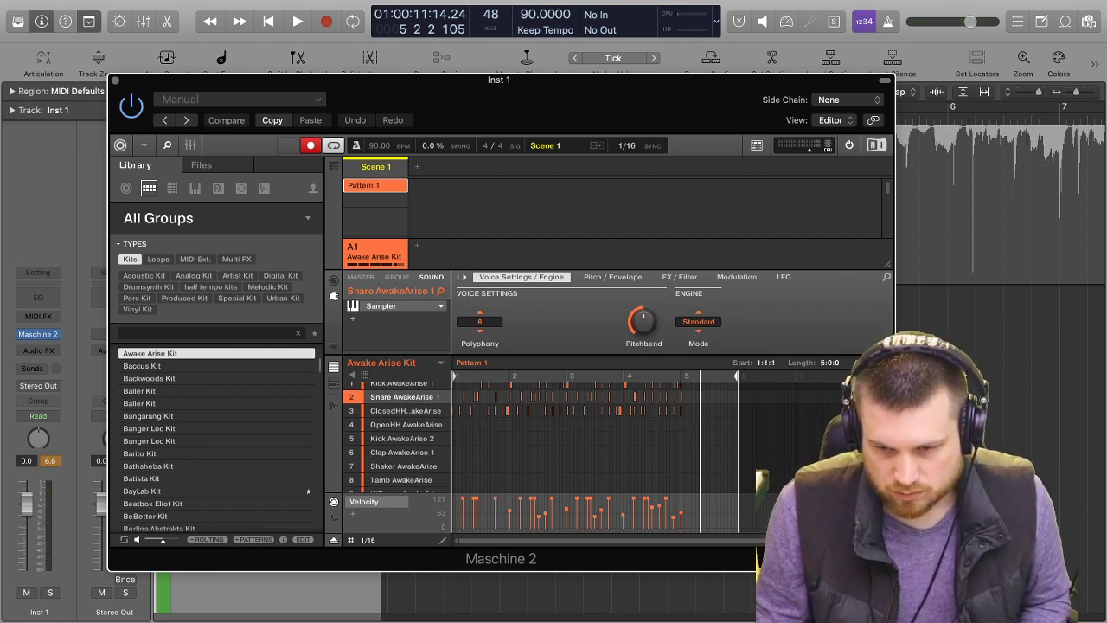
scroll(705, 441, up, 3)
scroll(718, 442, right, 3)
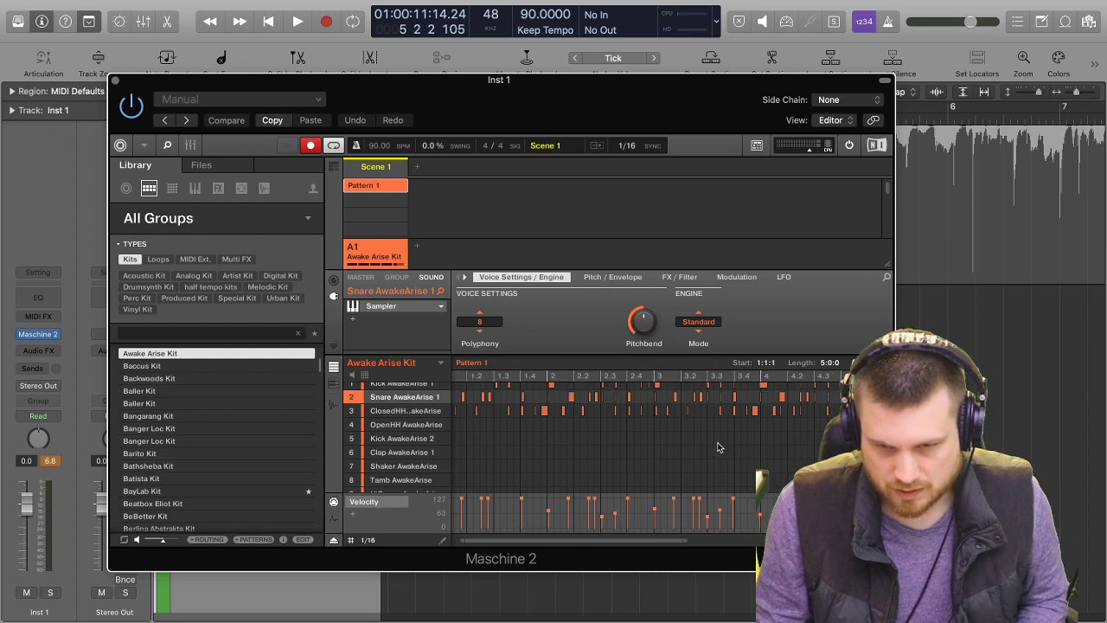
click(810, 389)
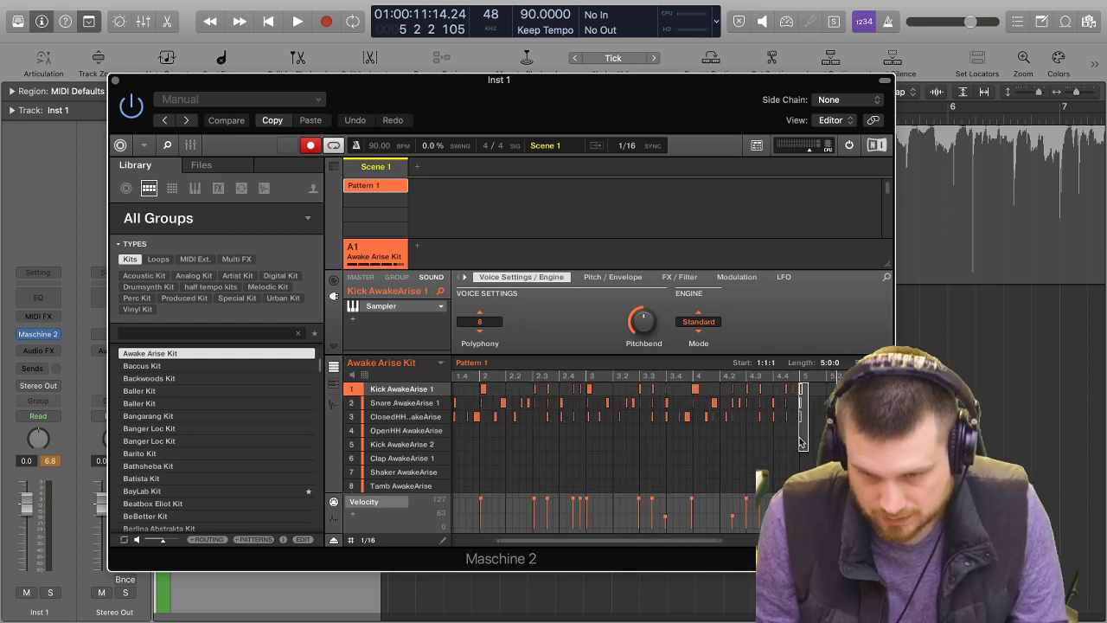
key(space)
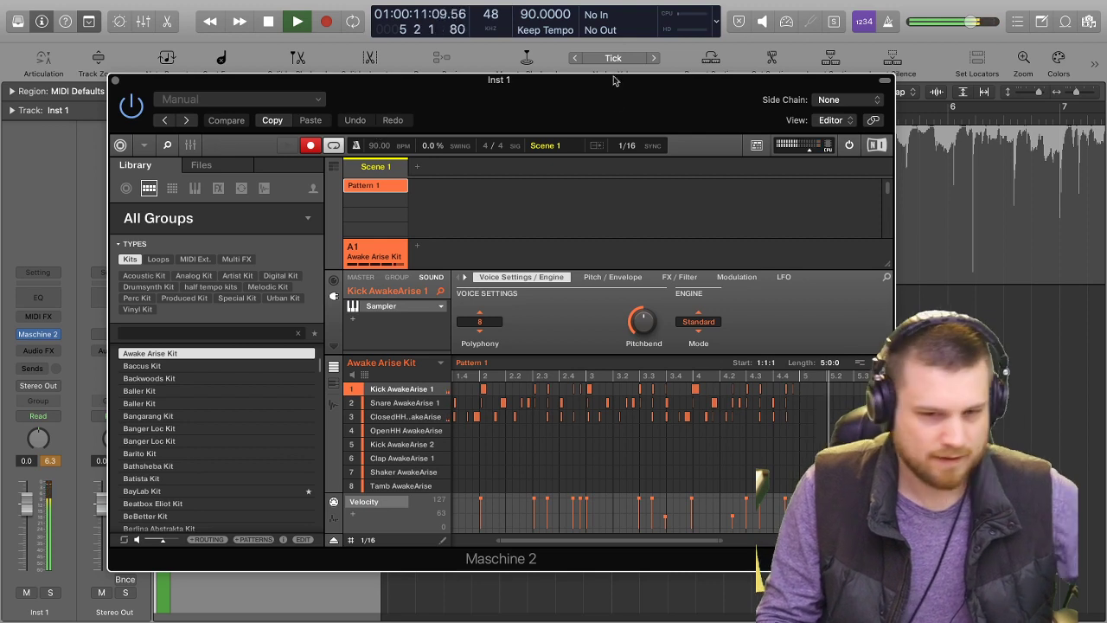
key(space)
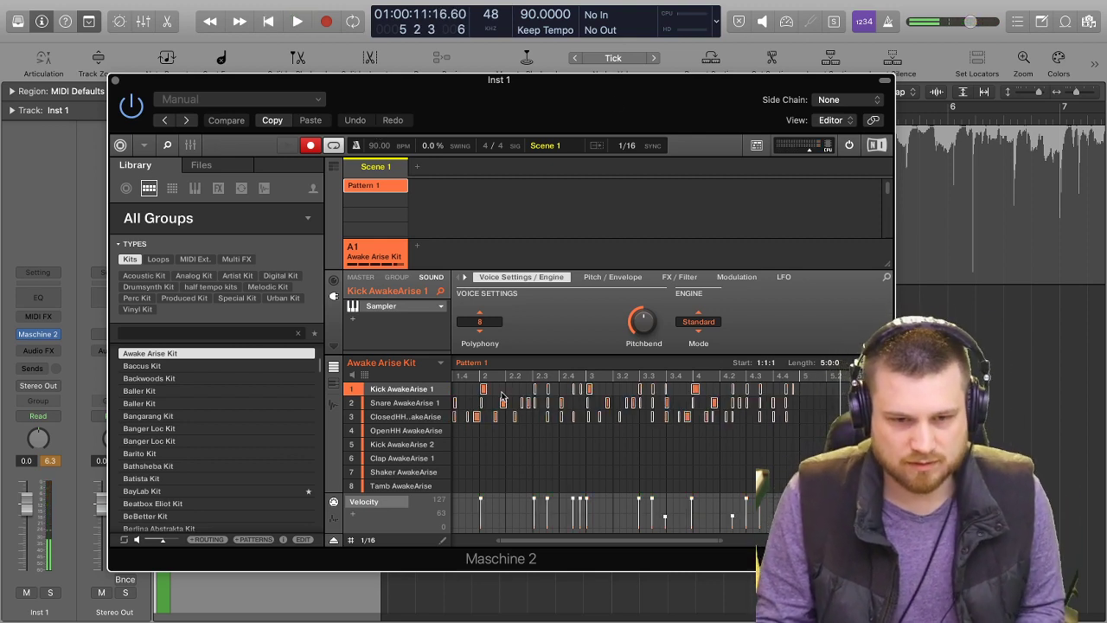
Quantize all notes of the new drum take to the 1/16 grid and play it back.
key(ctrl+a)
right_click(501, 397)
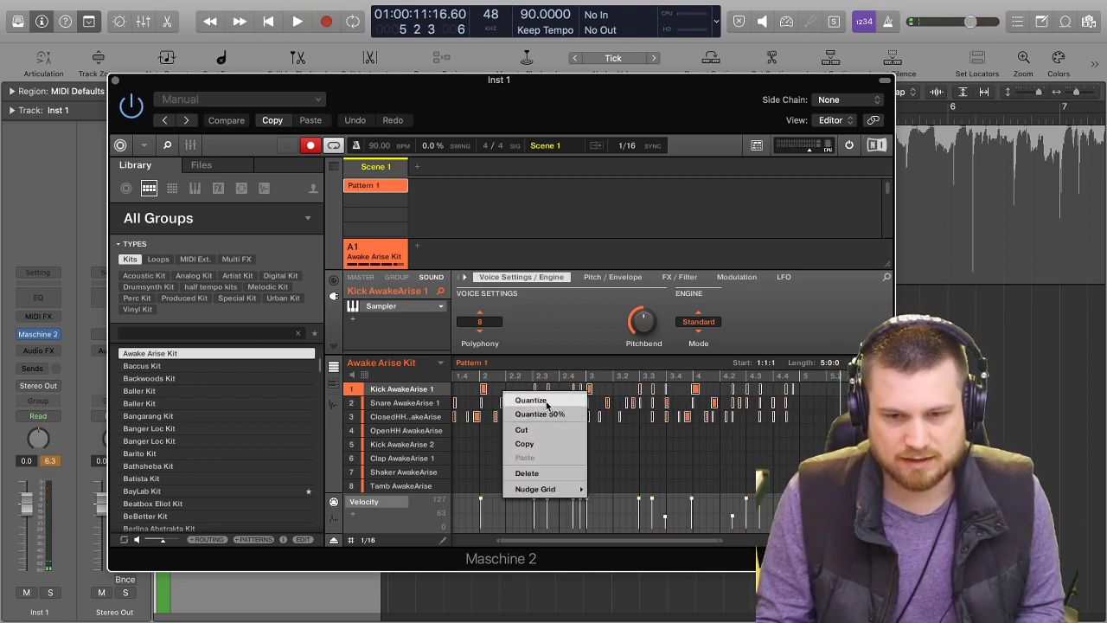
click(531, 400)
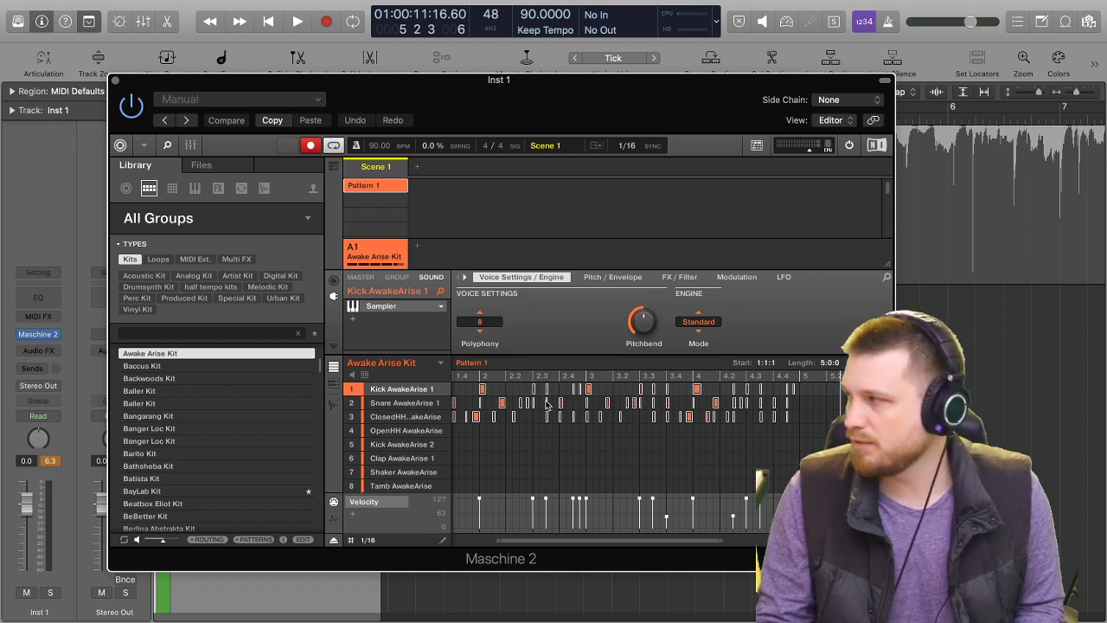
key(space)
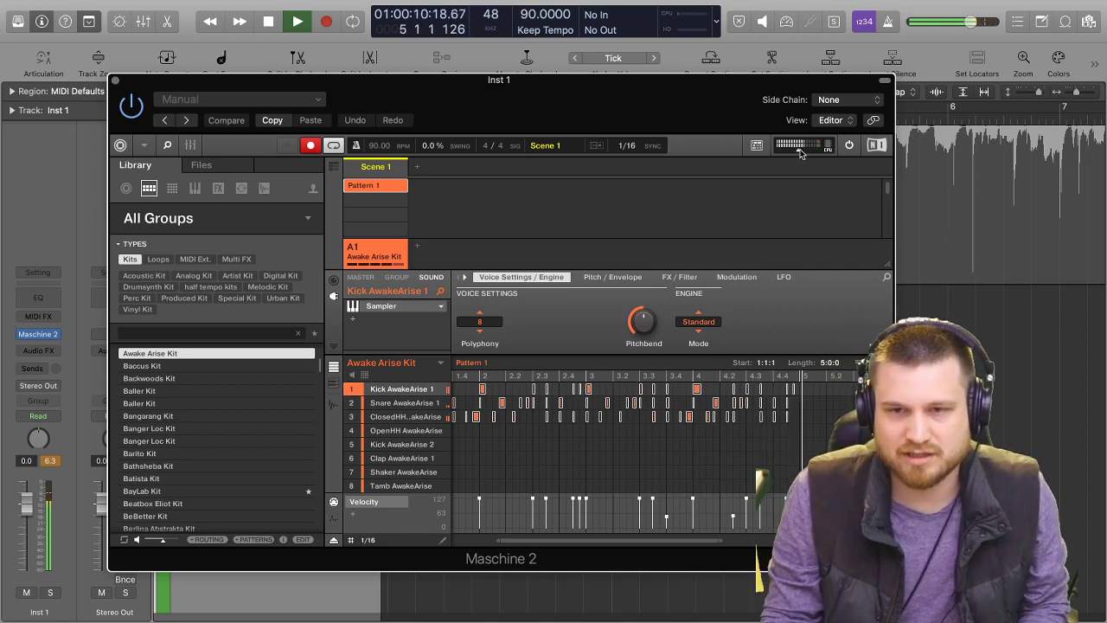
key(space)
Move the Maschine 2 window clear of the timeline and overdub a shaker part in Pattern 1, stopping at bar 5.
drag(717, 90, 601, 78)
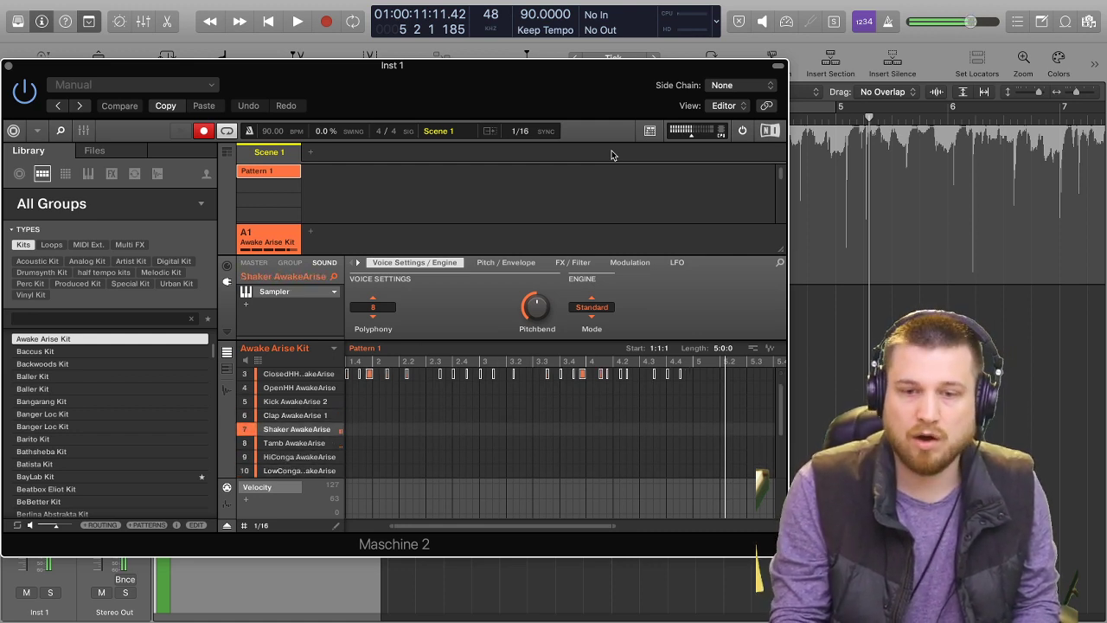
key(space)
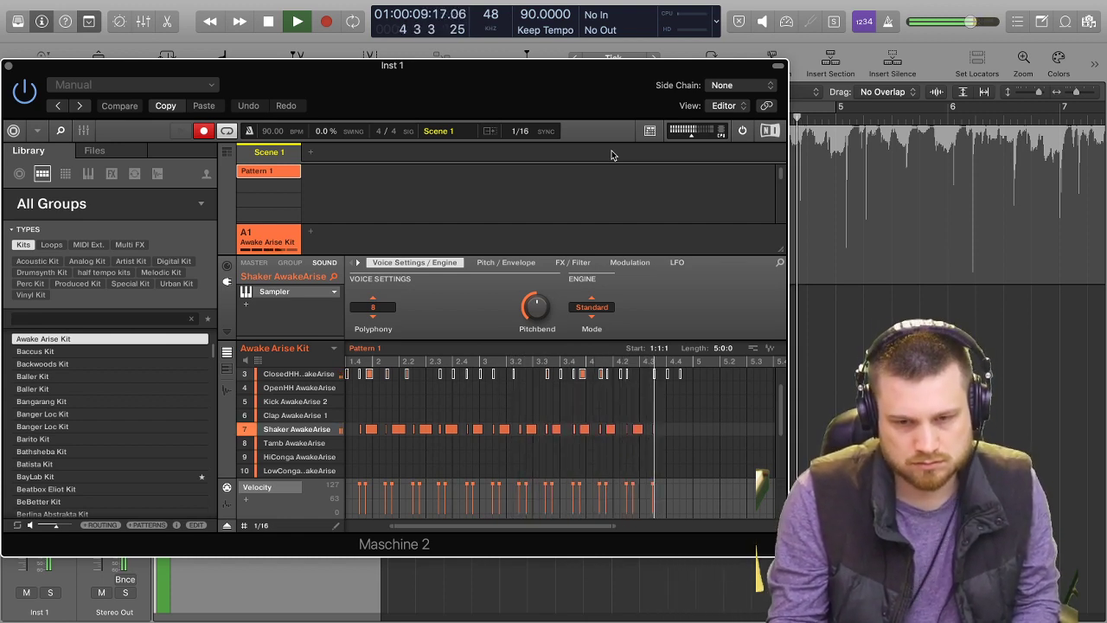
key(space)
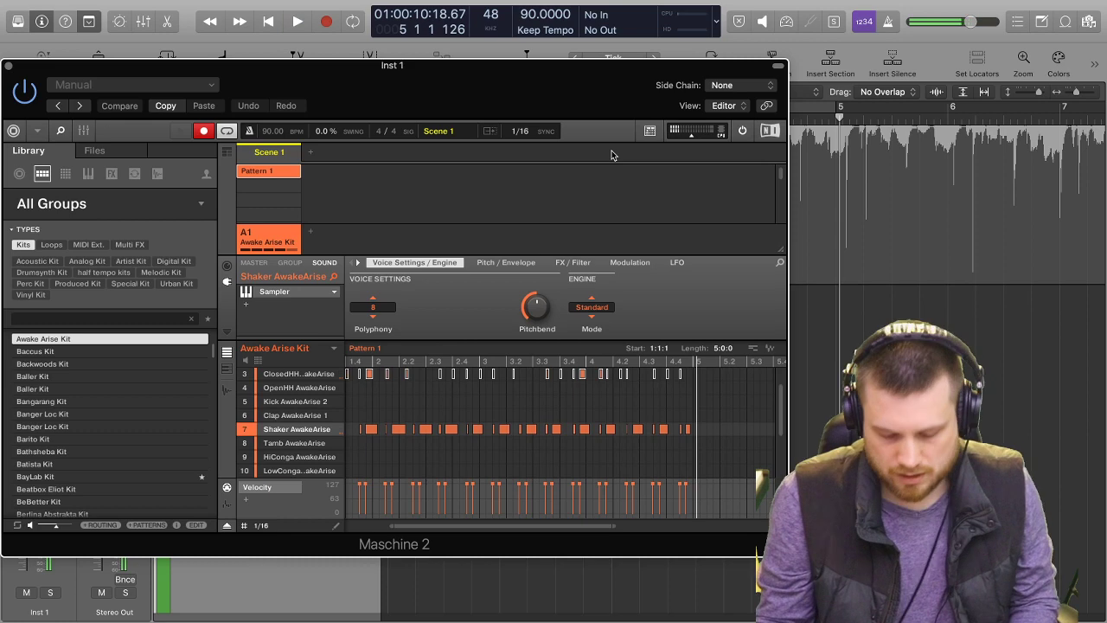
Delete the sparse shaker notes at the start of bar 1 and record that opening of the shaker part again.
scroll(466, 385, left, 2)
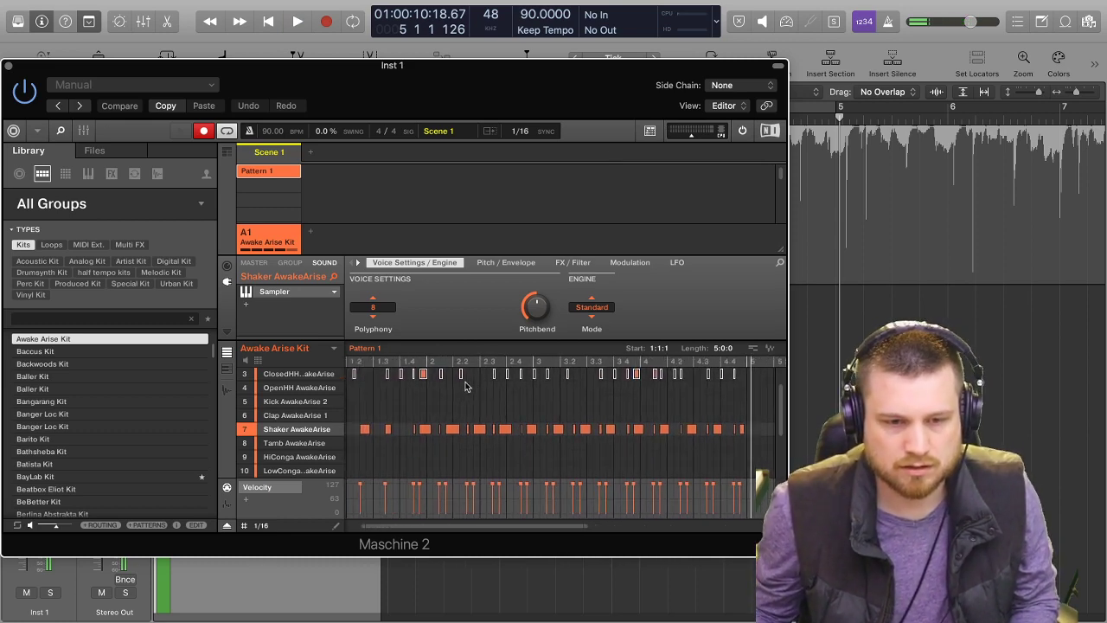
scroll(465, 385, left, 1)
drag(423, 426, 346, 464)
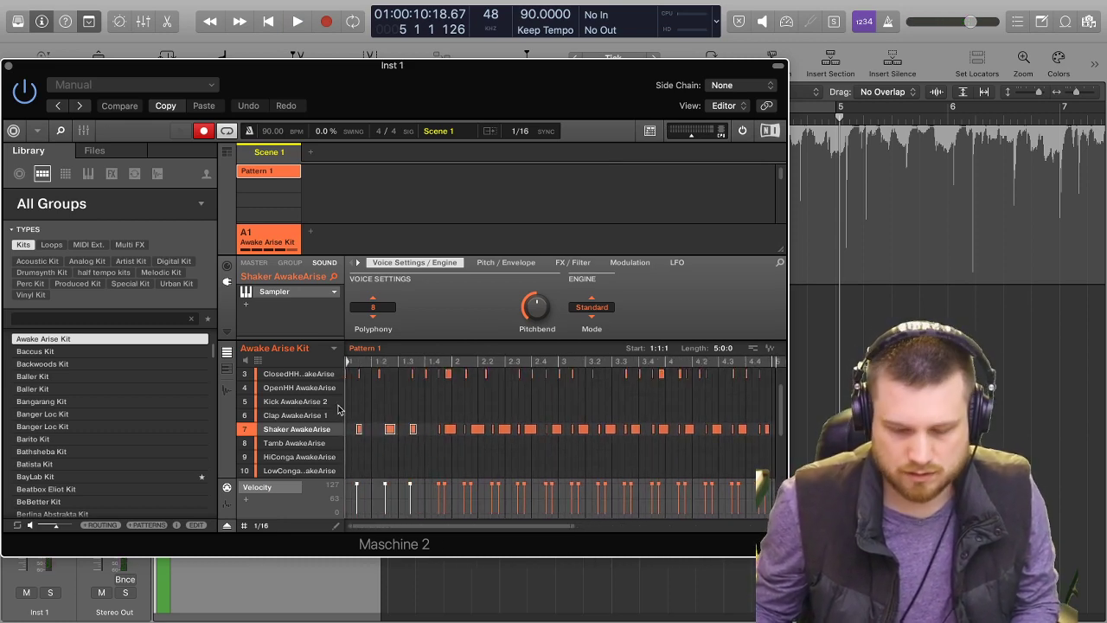
key(BackSpace)
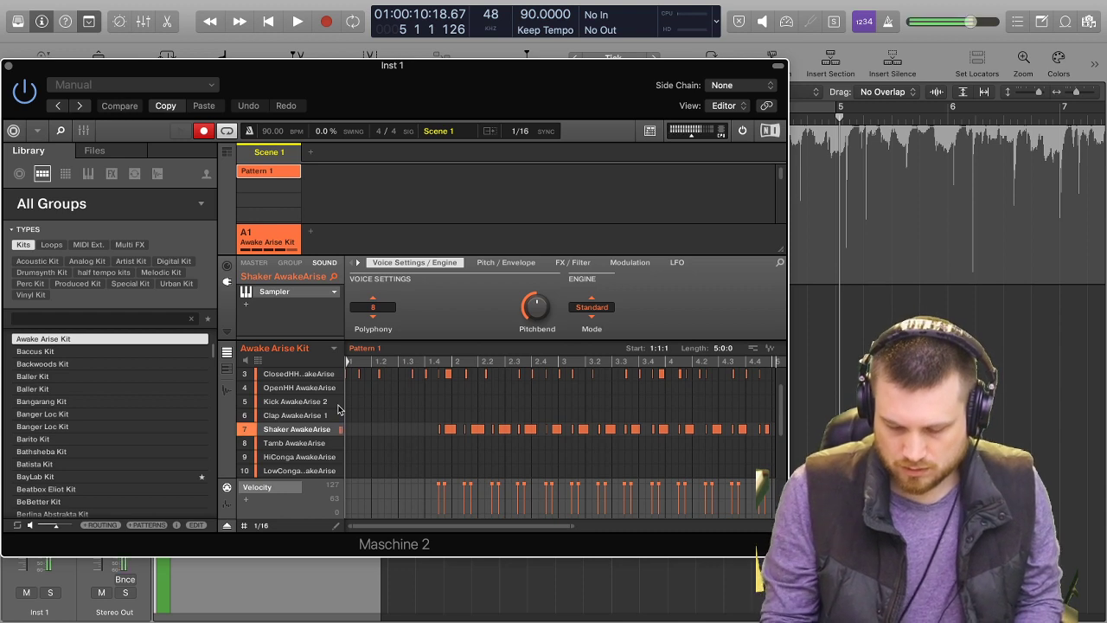
key(space)
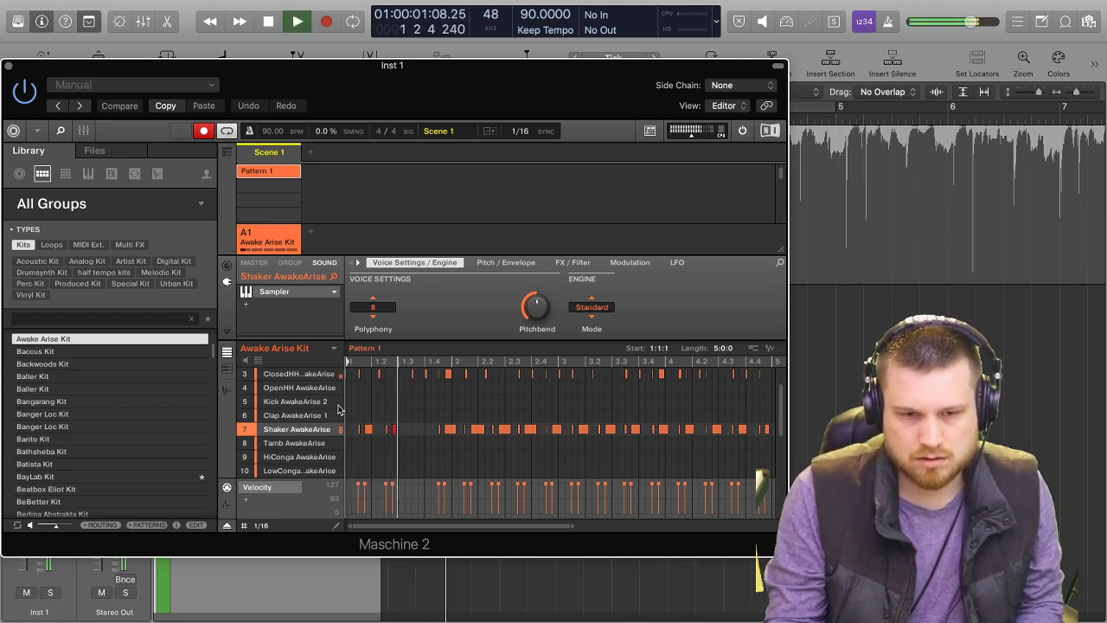
key(space)
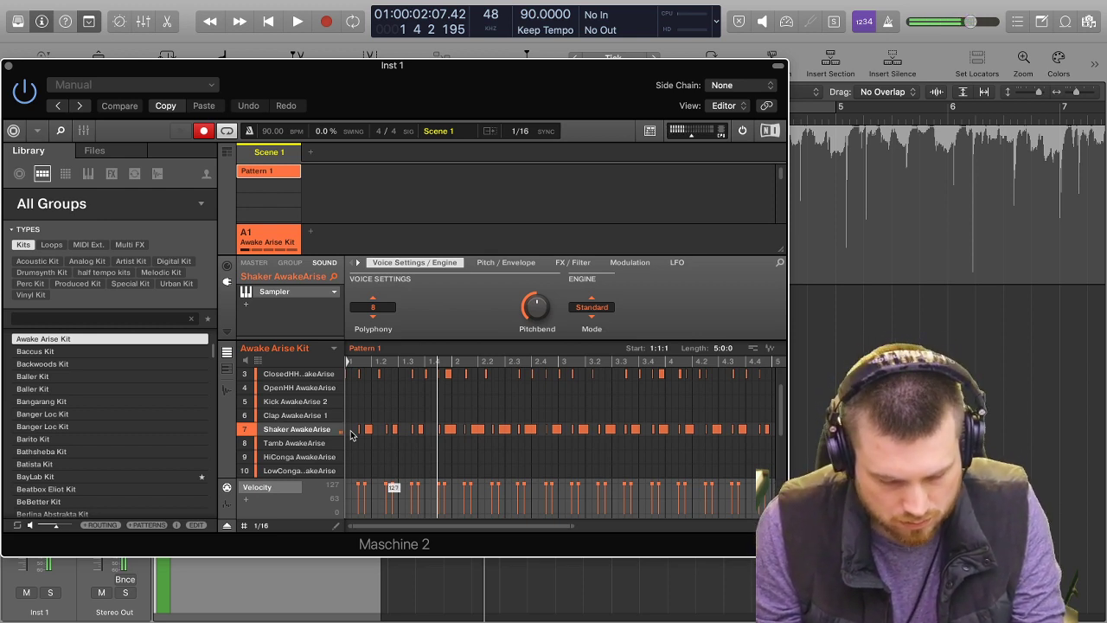
Set the Maschine swing to 15% and play Pattern 1 back with the shaker part.
key(super+a)
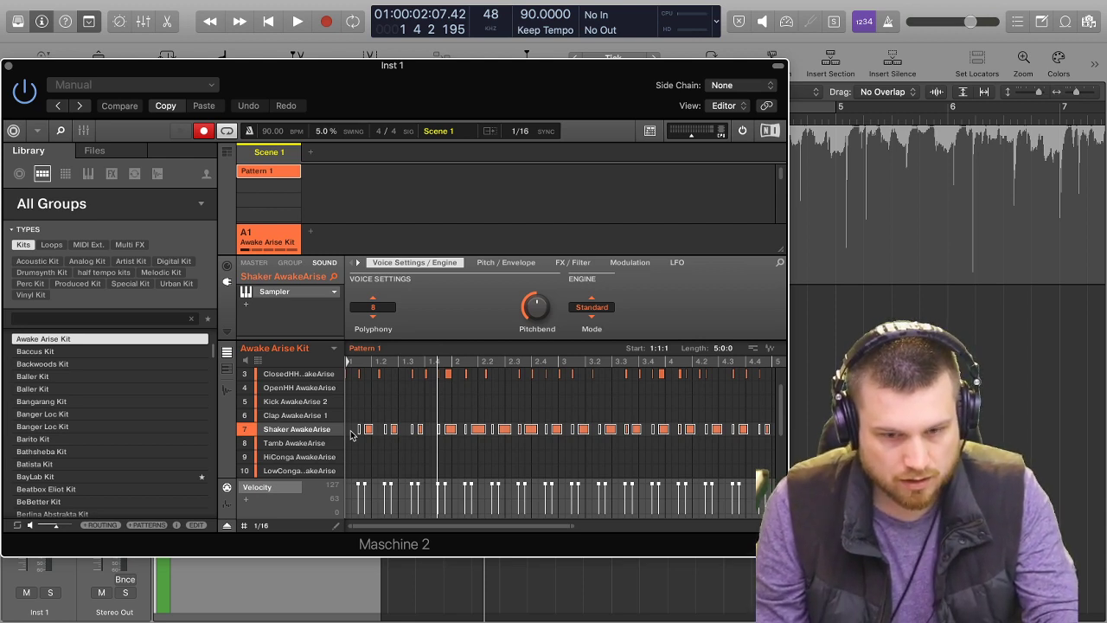
key(Right)
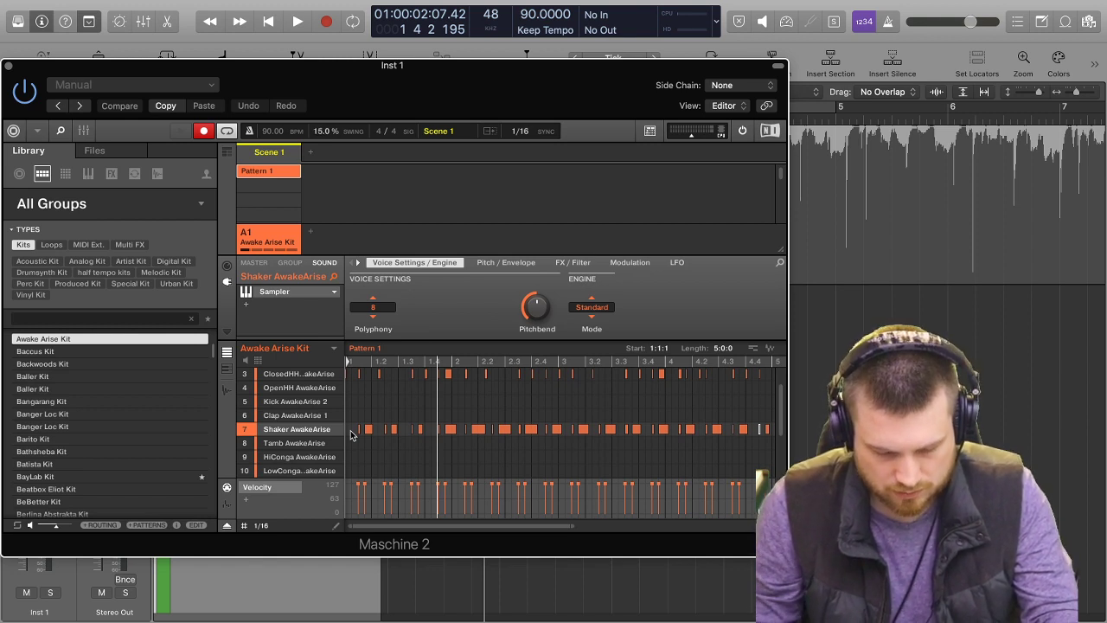
key(space)
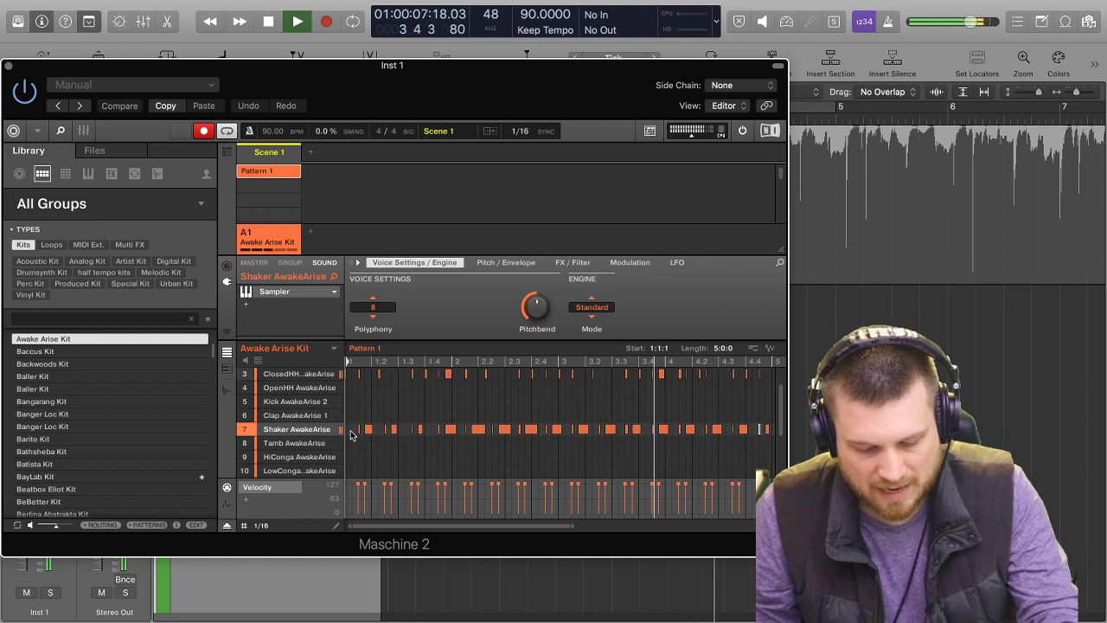
key(space)
key(super+a)
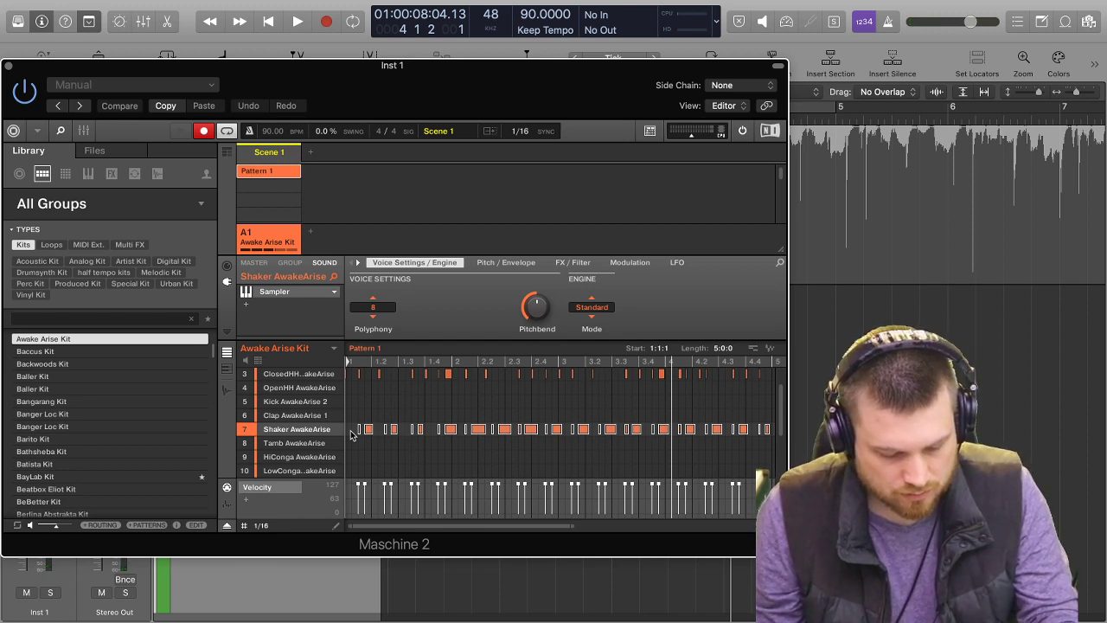
click(464, 455)
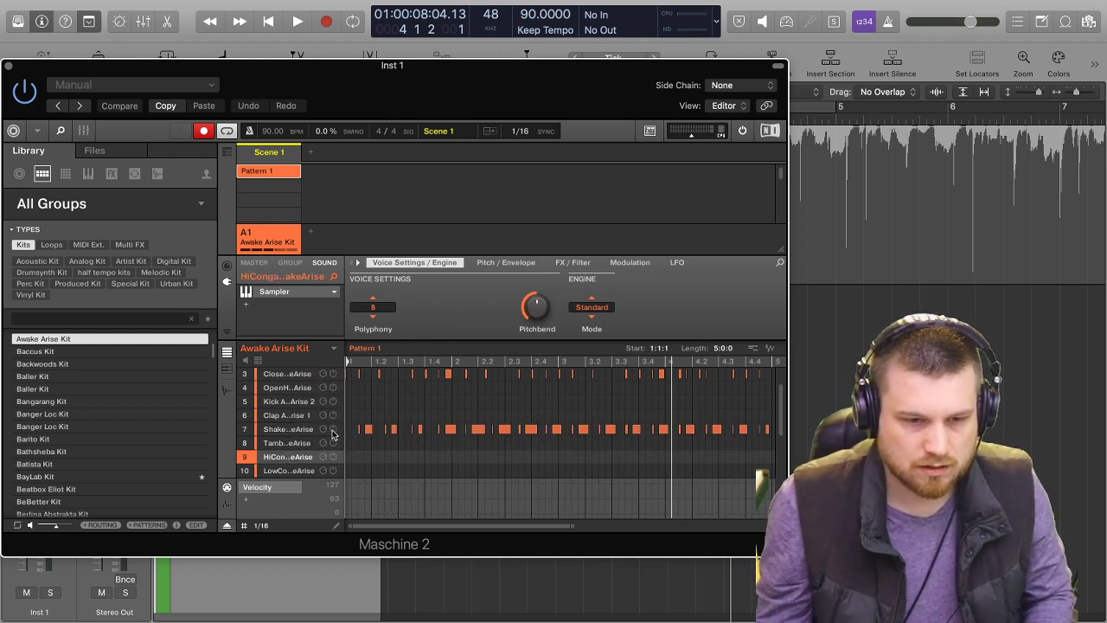
Look through the shaker sound's voice, pitch, filter and modulation settings in Maschine.
click(301, 430)
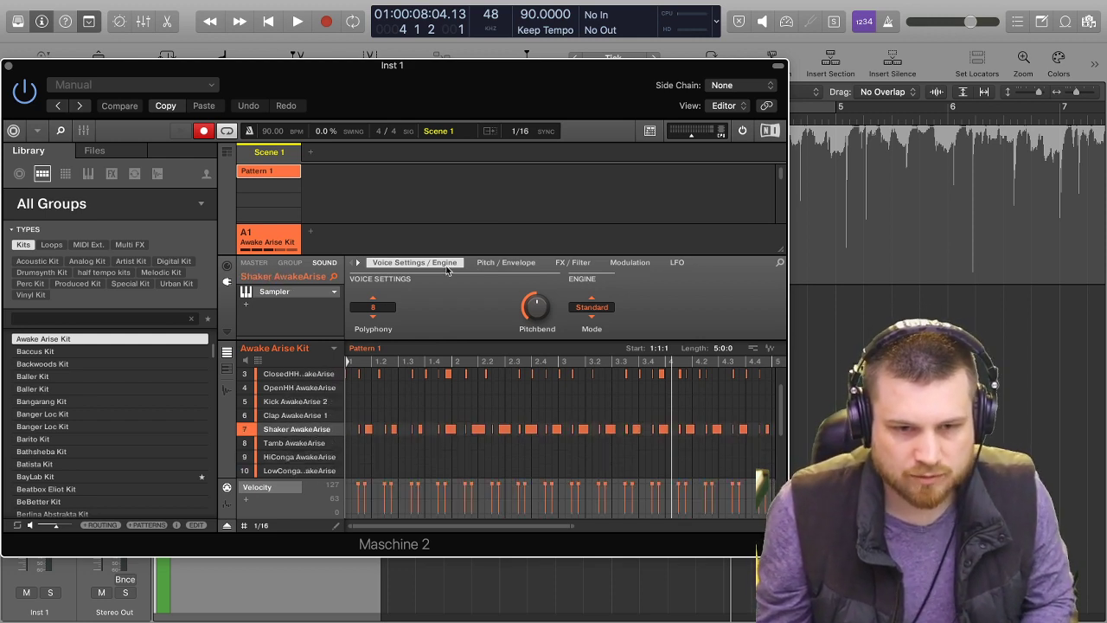
click(495, 264)
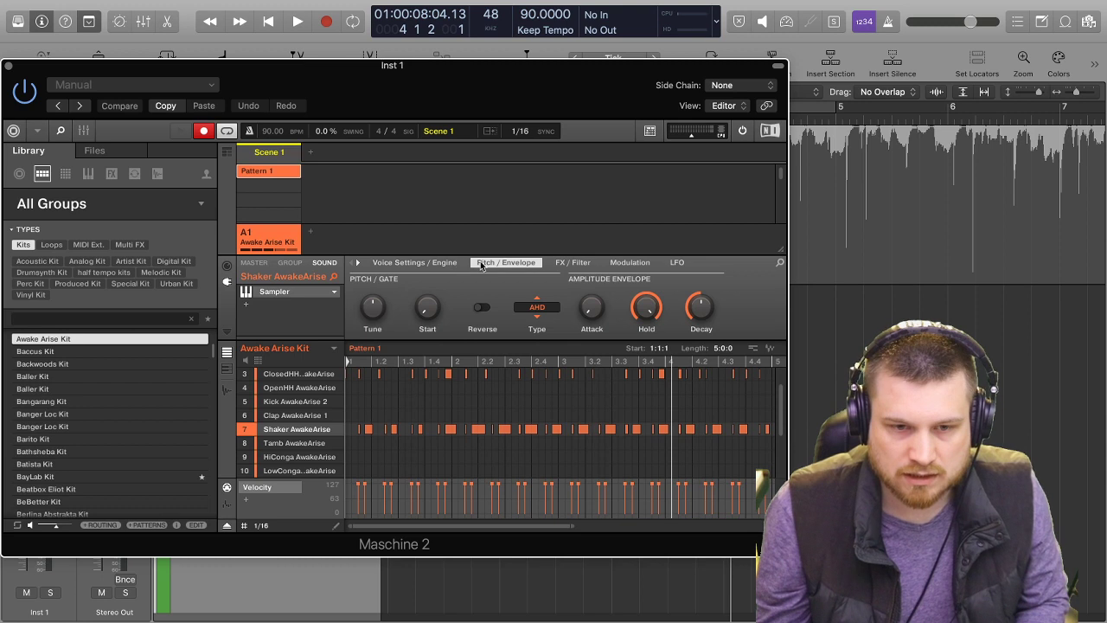
click(453, 264)
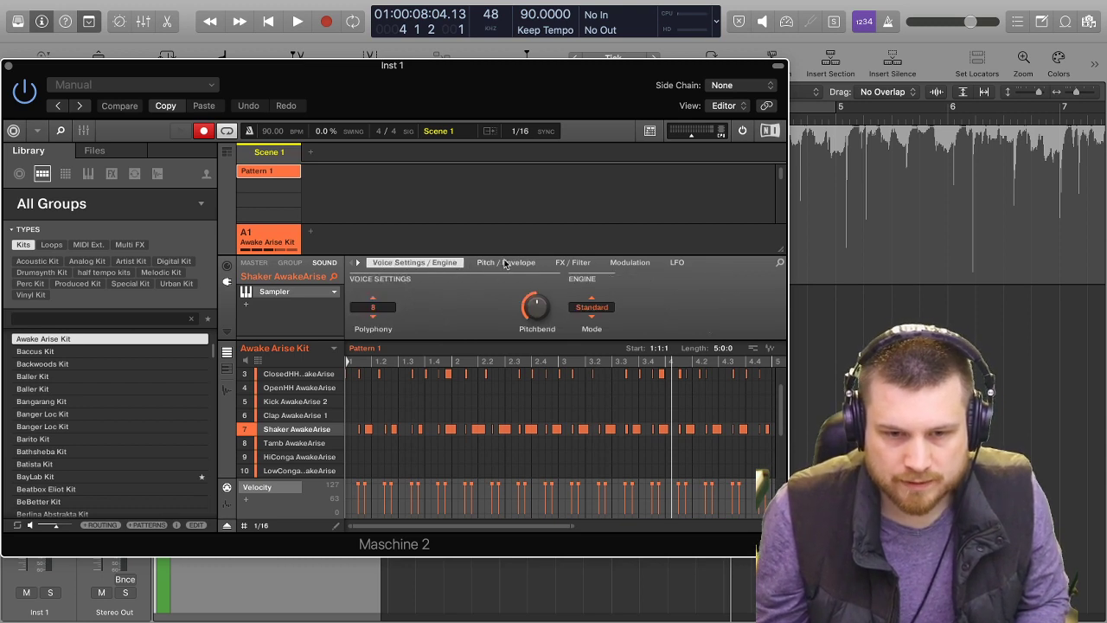
click(600, 264)
click(640, 265)
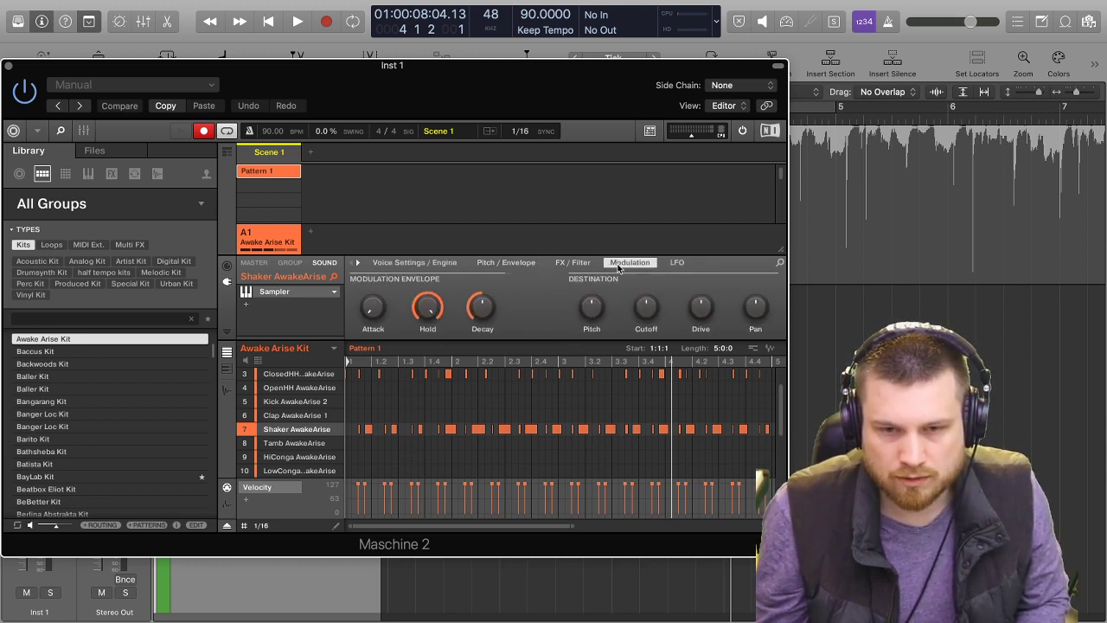
click(564, 265)
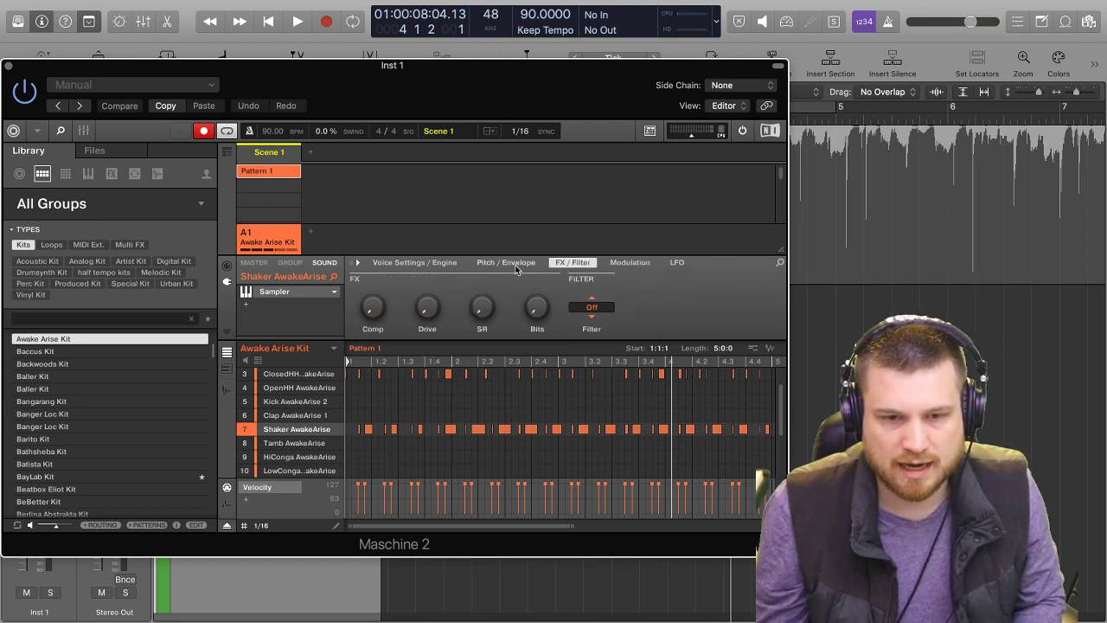
click(510, 263)
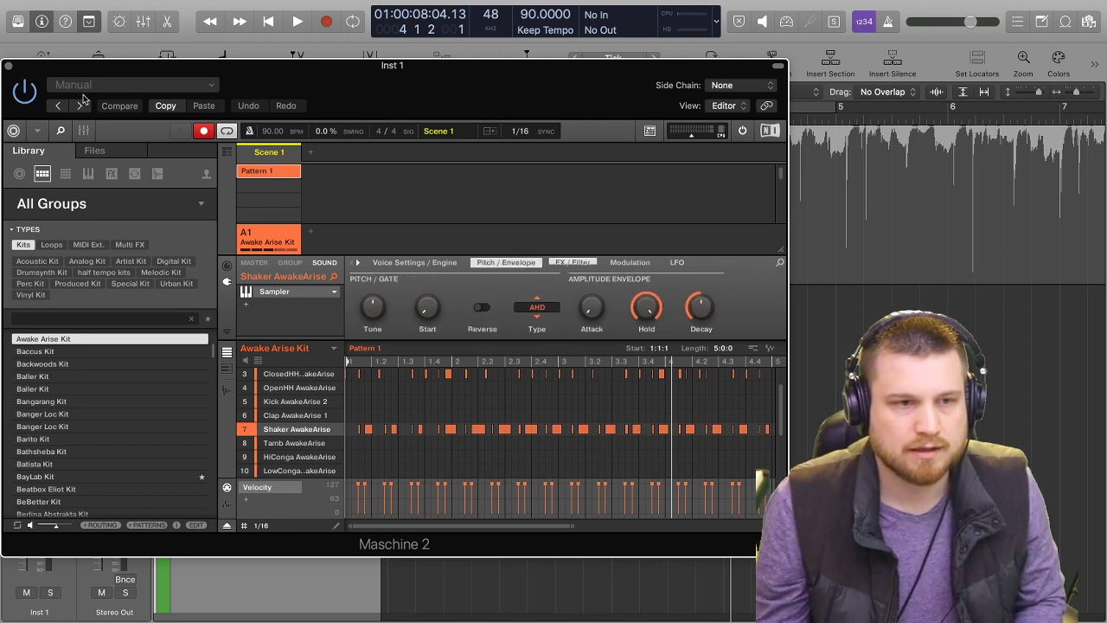
Close the Maschine 2 window and play the beat back from the start of the project.
click(7, 66)
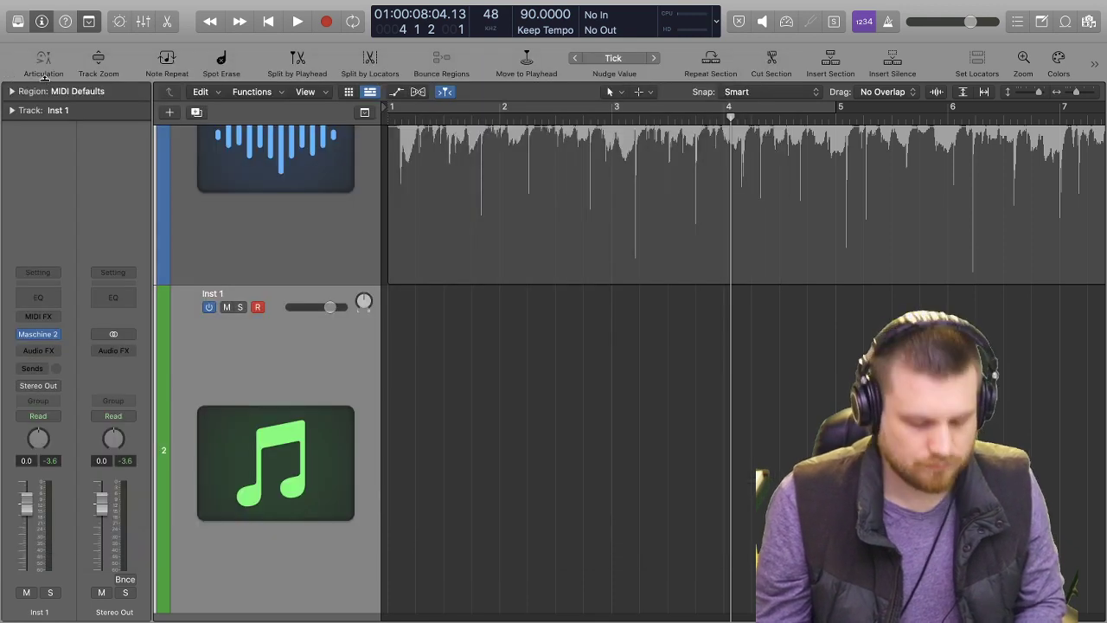
key(Return)
key(space)
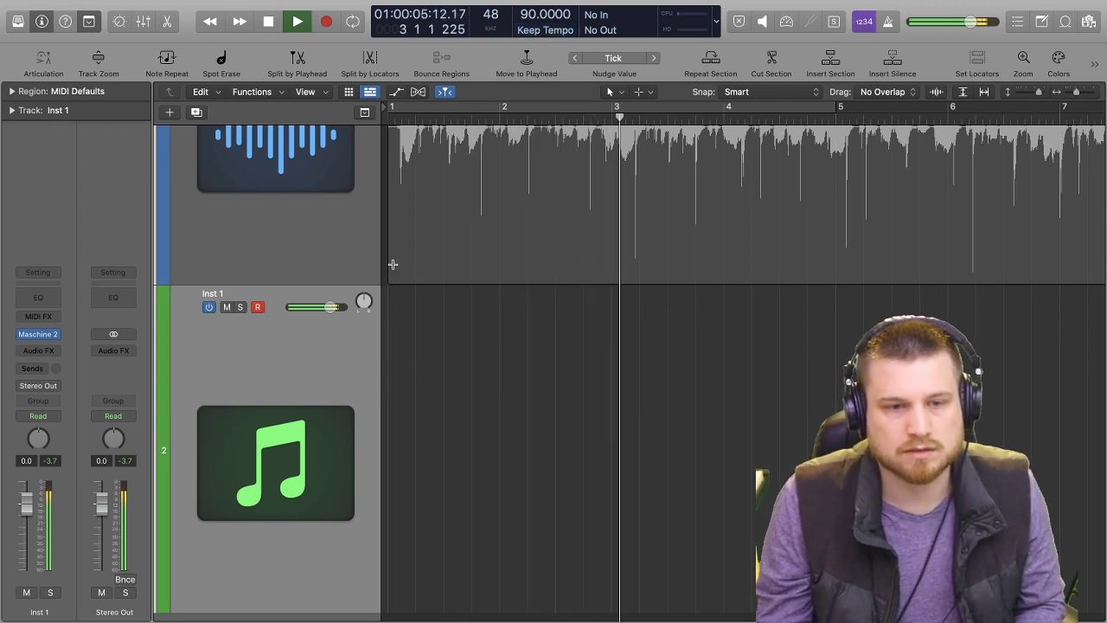
key(space)
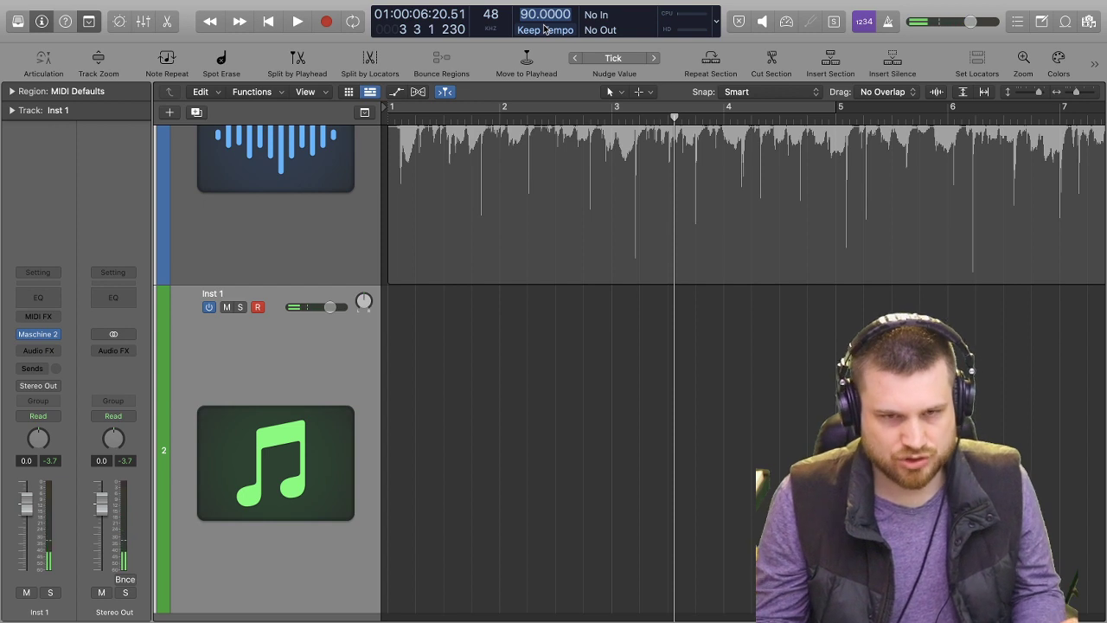
Set the project tempo to 92 BPM and play the beat again from the beginning, stopping at bar 5.
text(92)
key(Return)
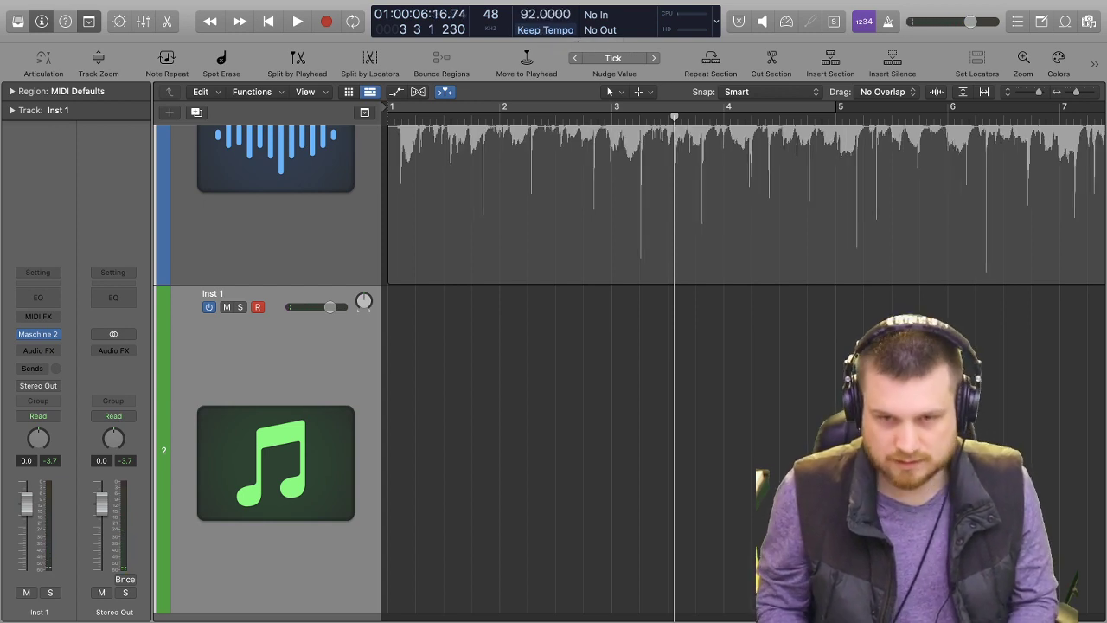
key(Return)
key(space)
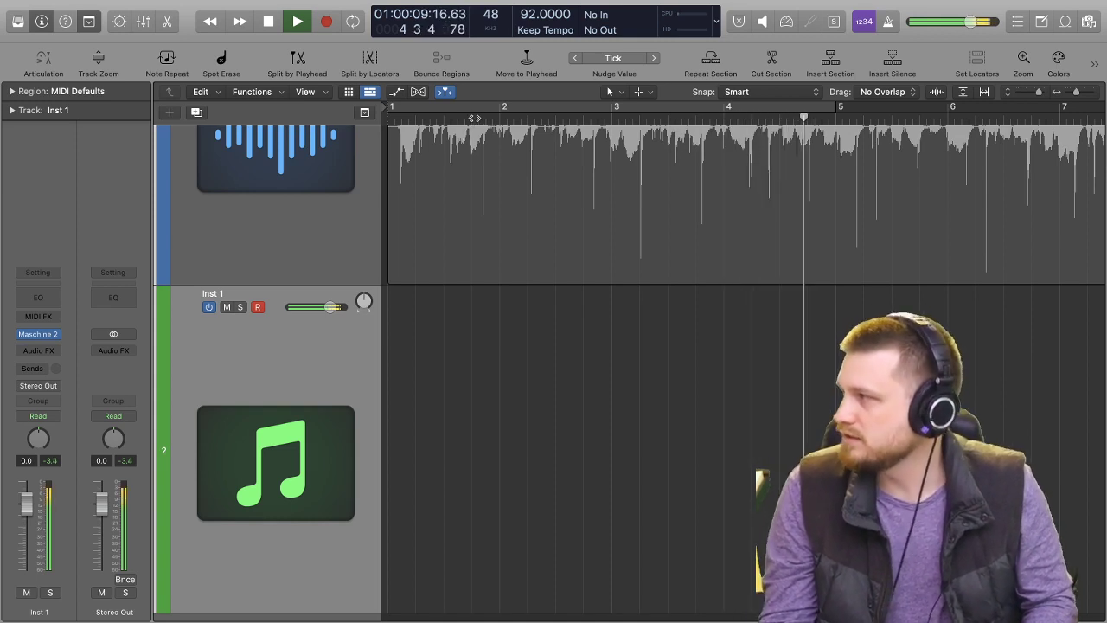
key(space)
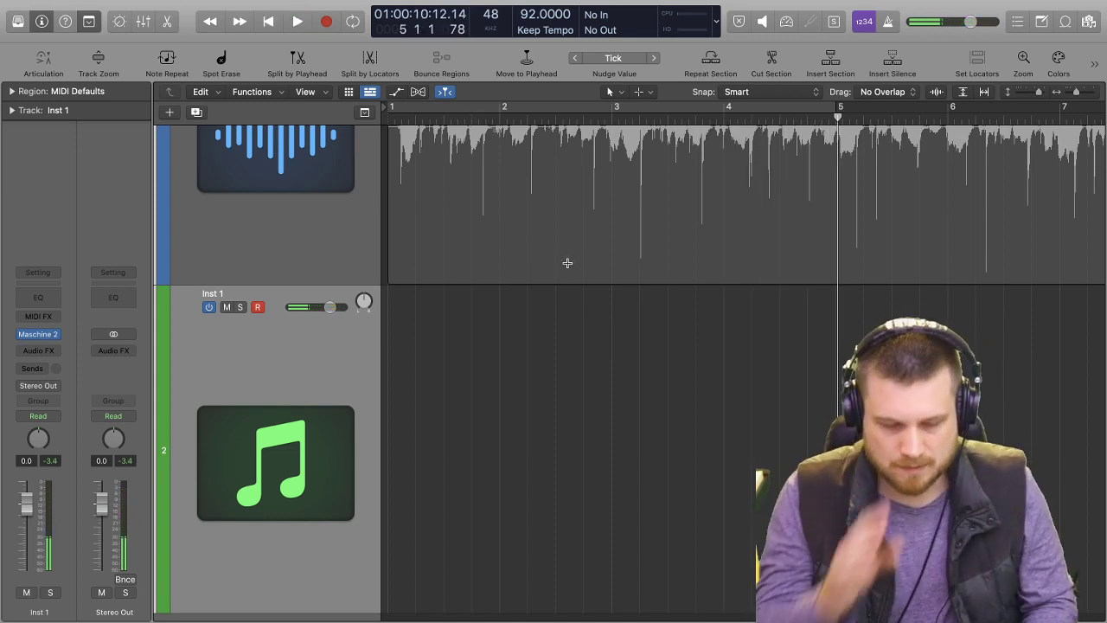
Unmute and solo the 12:5_2 voice memo track and play it alone from the start.
click(342, 255)
click(230, 148)
click(237, 149)
key(Return)
key(space)
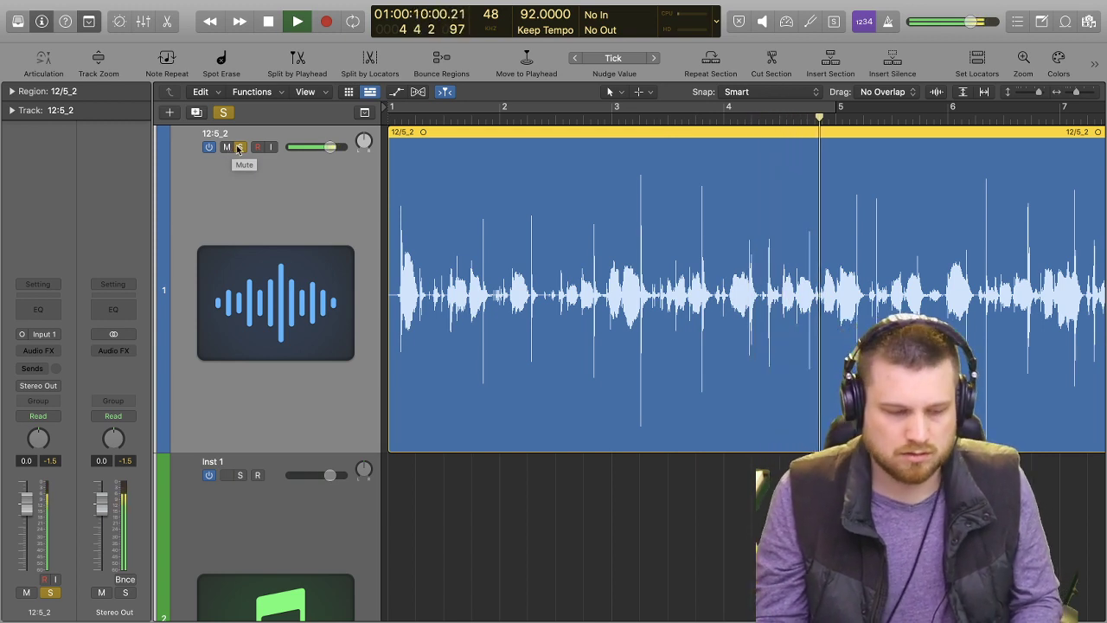
key(space)
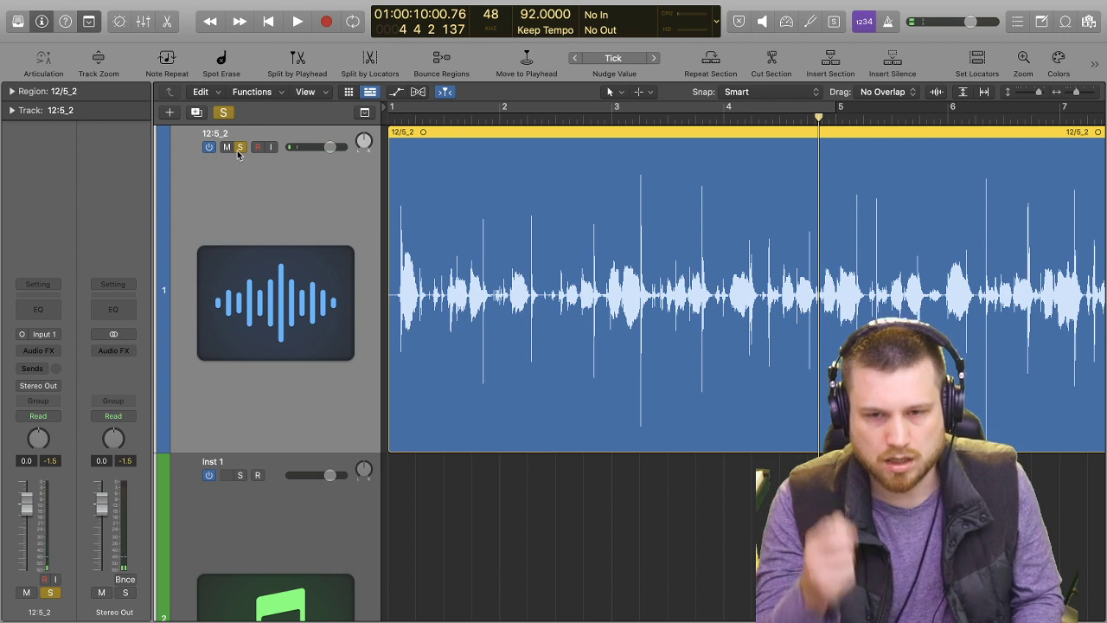
Restart playback from bar 1 and turn off the voice memo track's solo.
key(Return)
key(space)
click(240, 147)
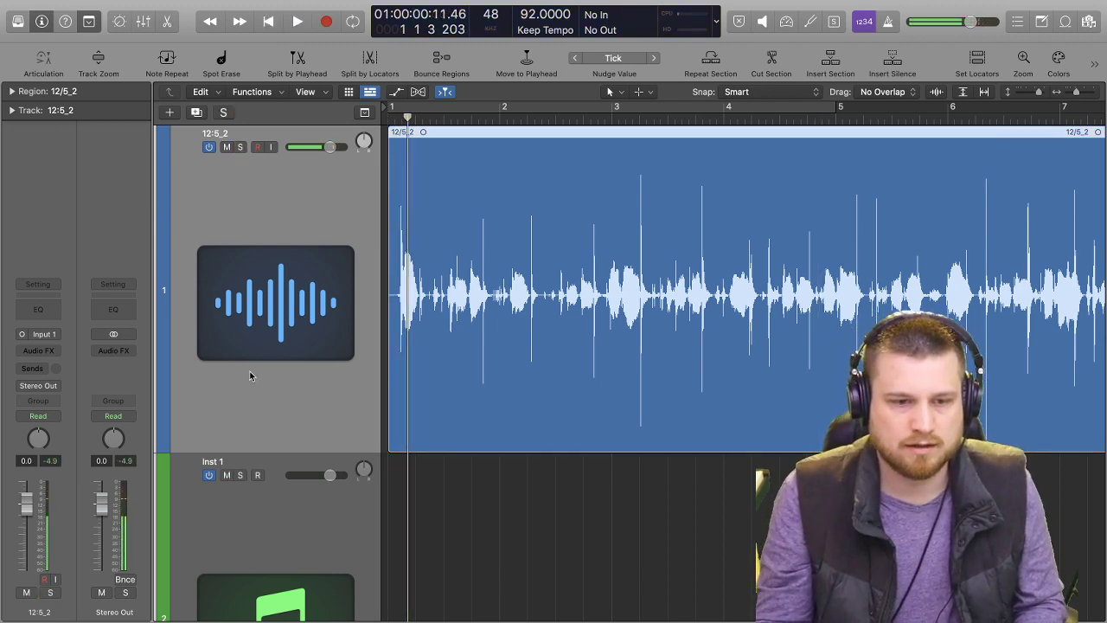
Reopen Maschine 2 on the Inst 1 track and filter its one-shots to Percussion and Clave.
scroll(260, 358, down, 4)
click(181, 320)
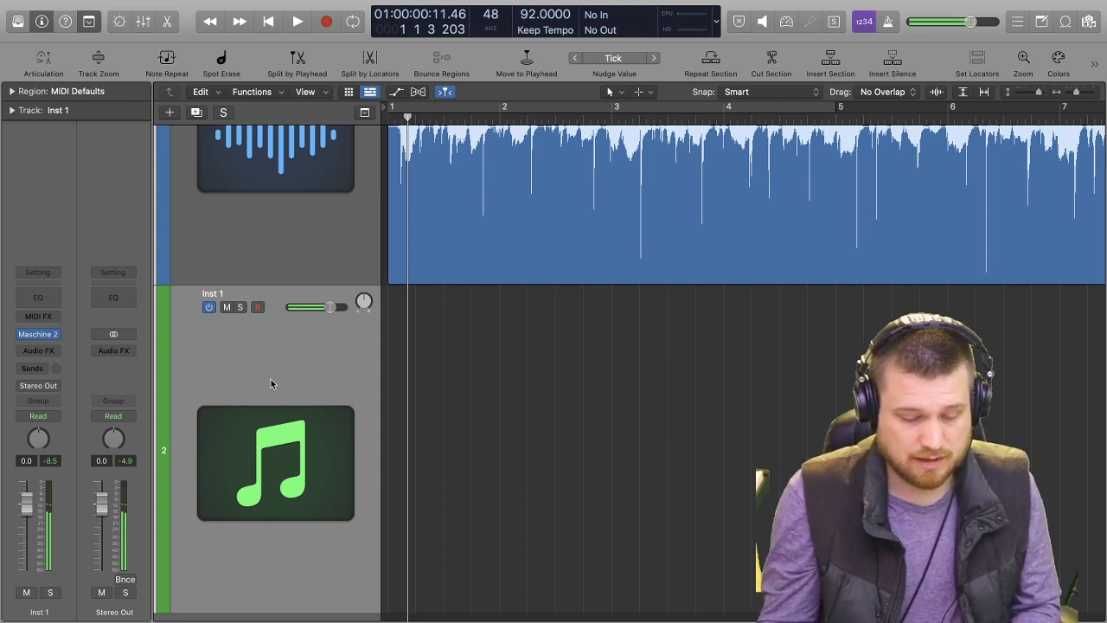
click(38, 334)
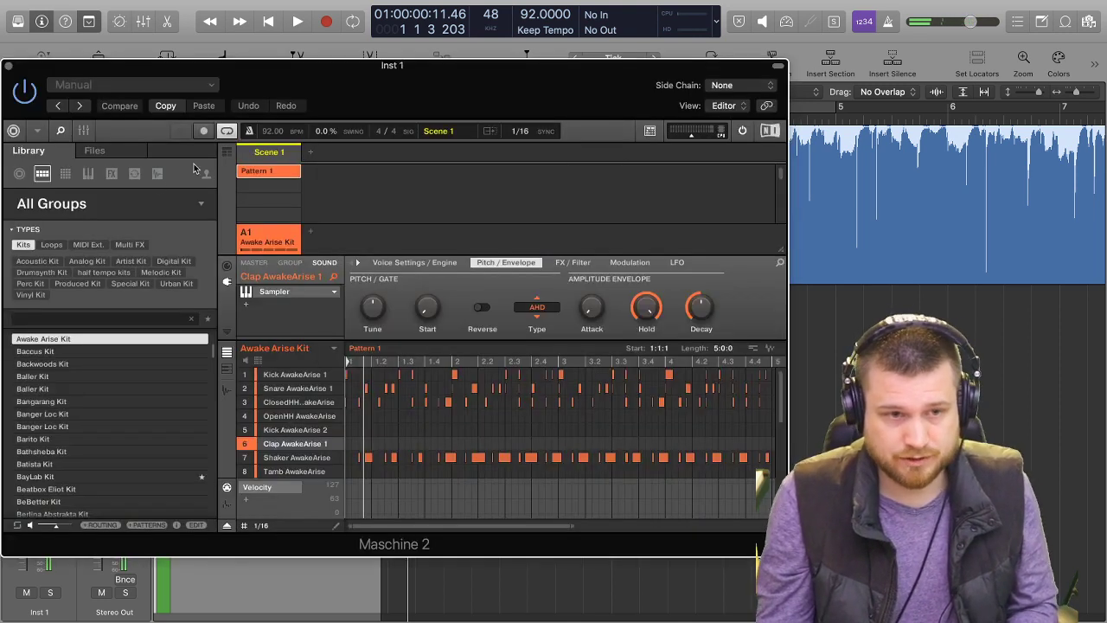
click(157, 175)
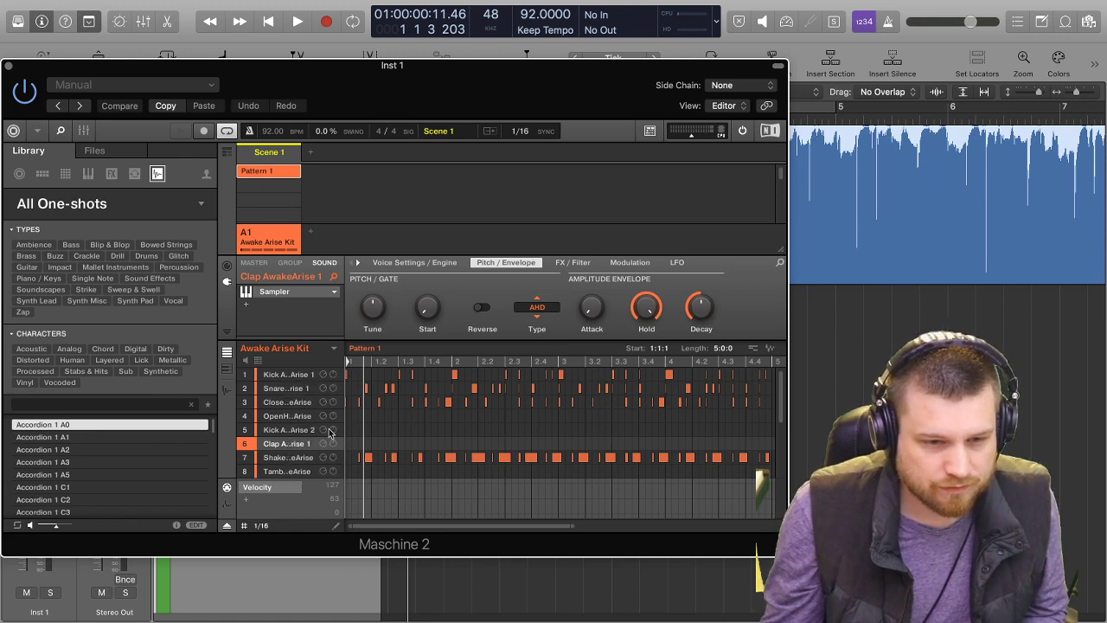
click(170, 271)
key(BackSpace)
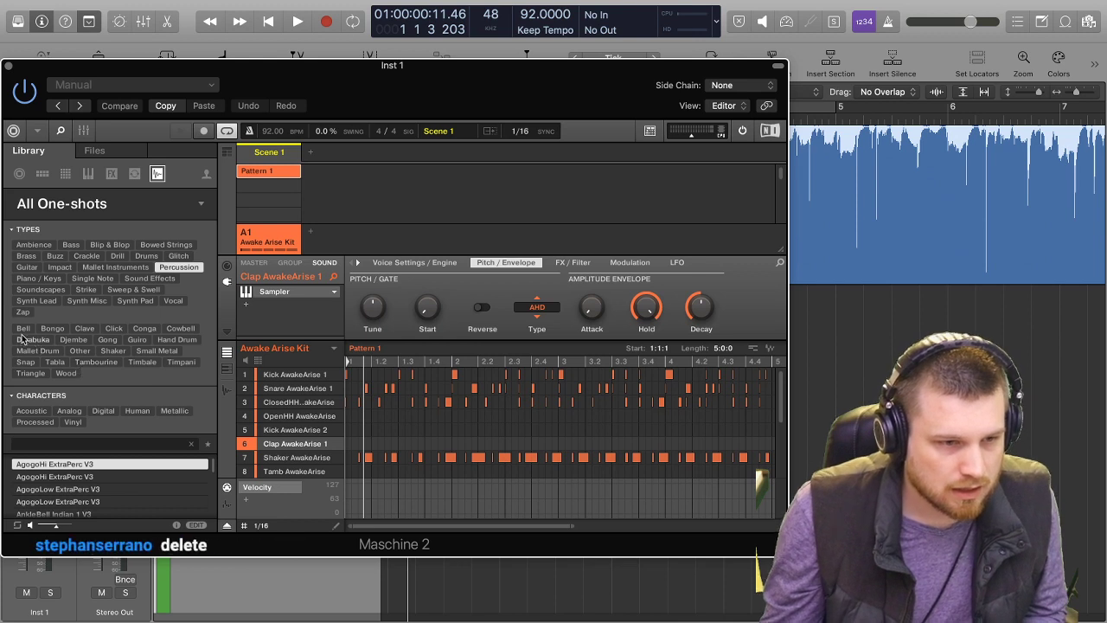
click(84, 329)
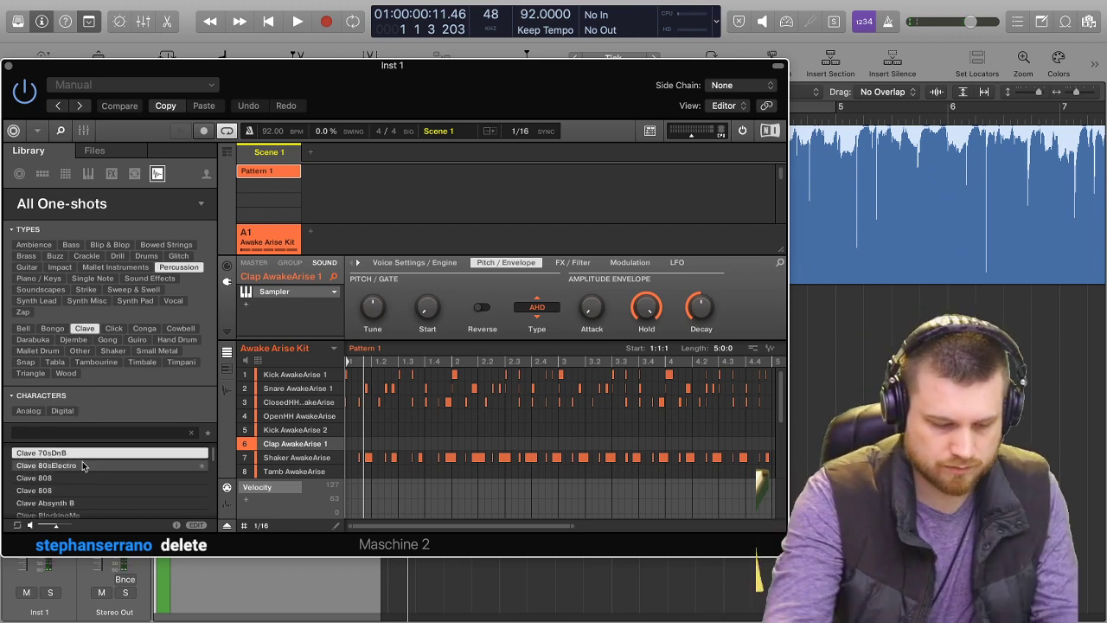
Audition the clave samples and load Clave BlockingMe into sound slot 6 in place of the clap.
click(83, 466)
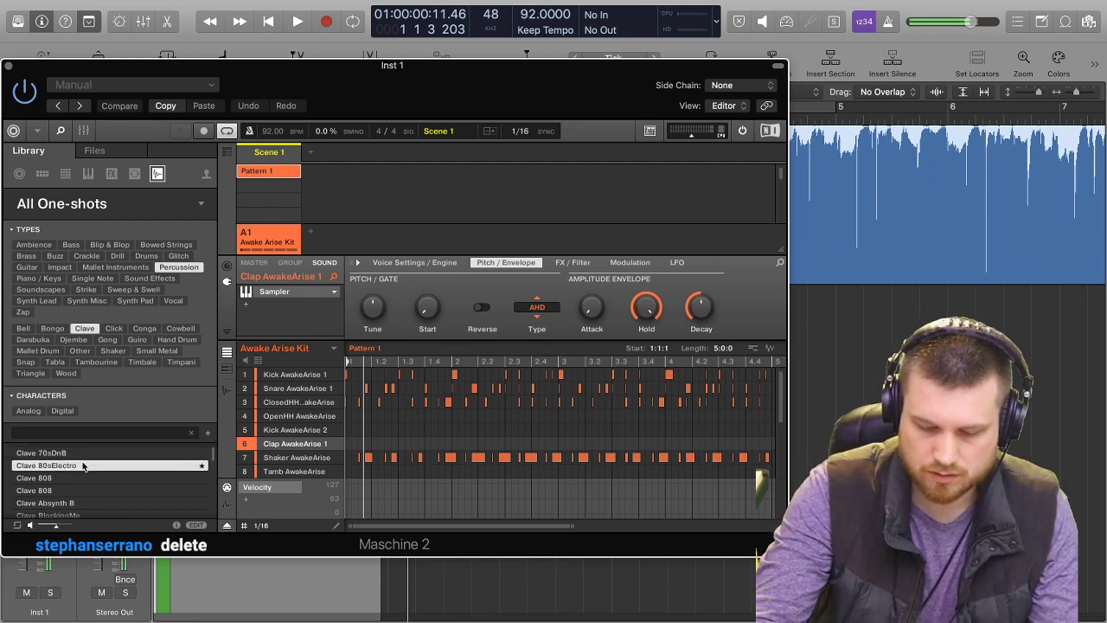
key(Down)
key(Down)
key(Down)
key(Down)
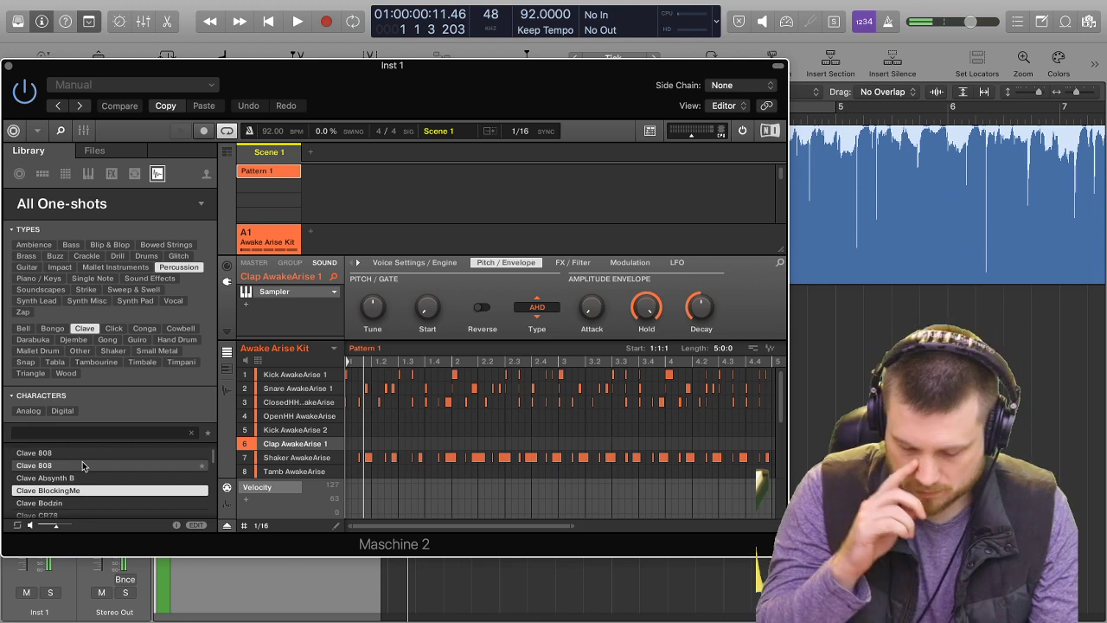
key(Return)
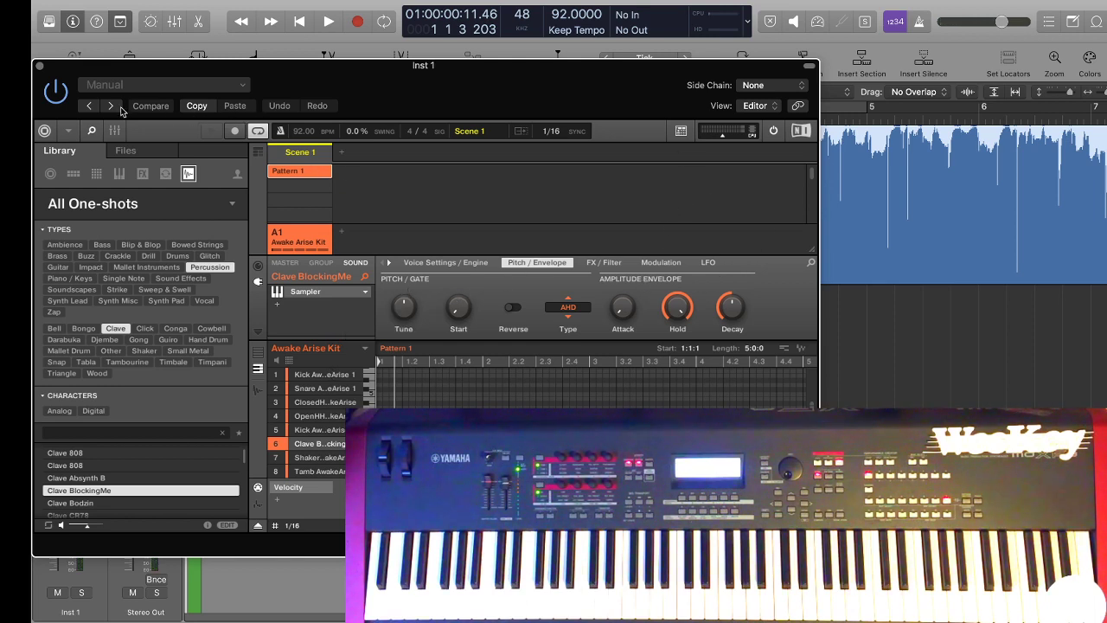
Show Maschine's mixer, raise the clave's level and play the beat briefly.
click(115, 133)
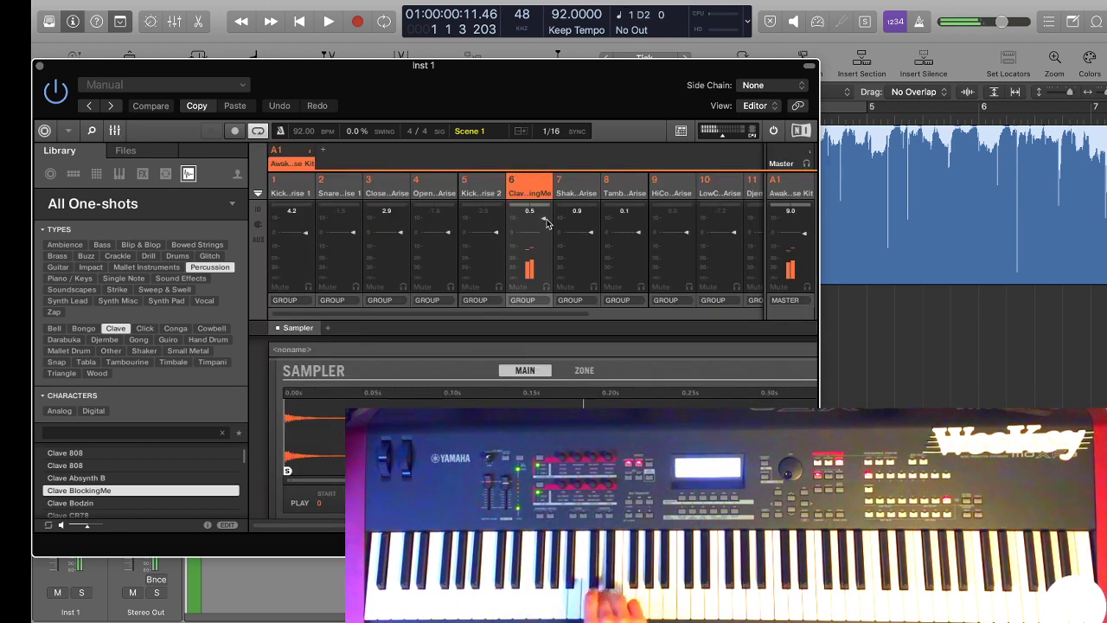
key(space)
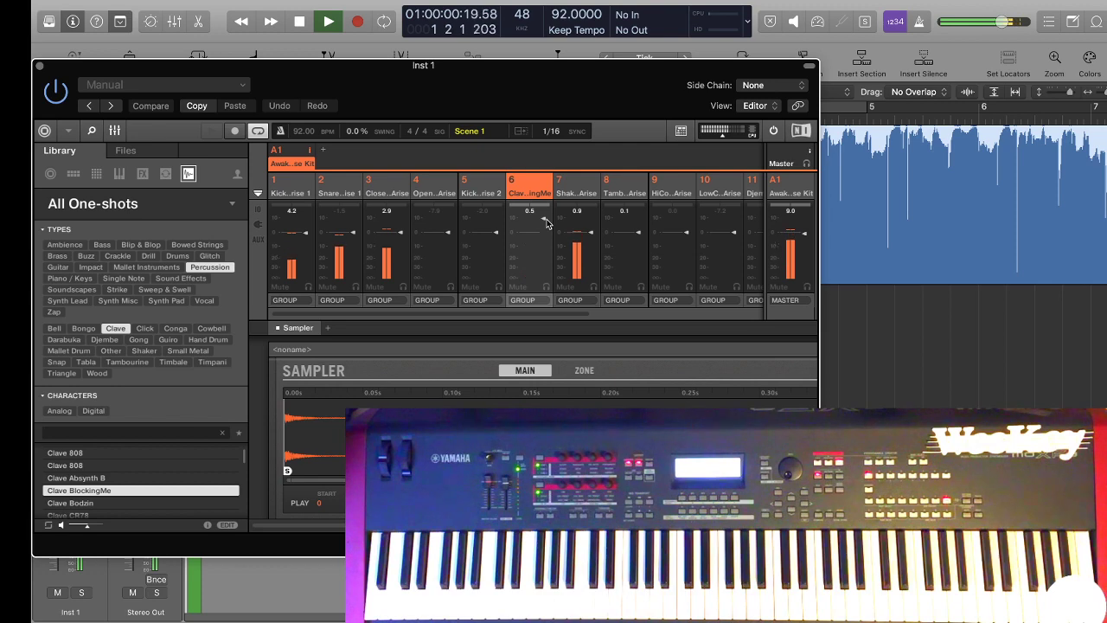
key(space)
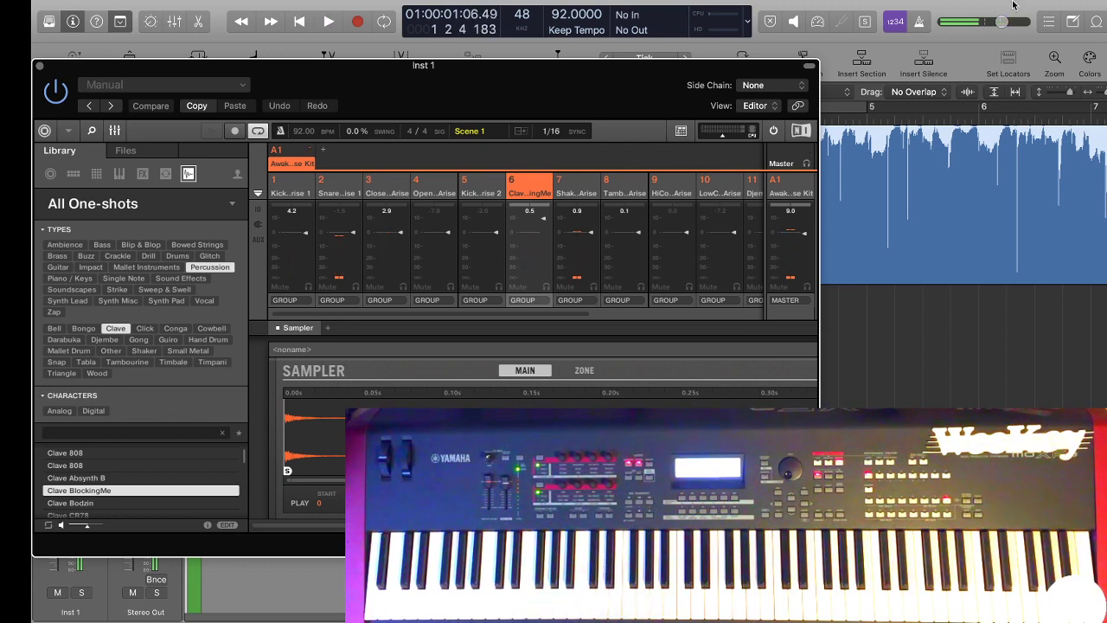
Mute the voice memo track and move the Maschine window clear of the track headers.
drag(626, 66, 779, 273)
scroll(365, 196, up, 5)
click(346, 161)
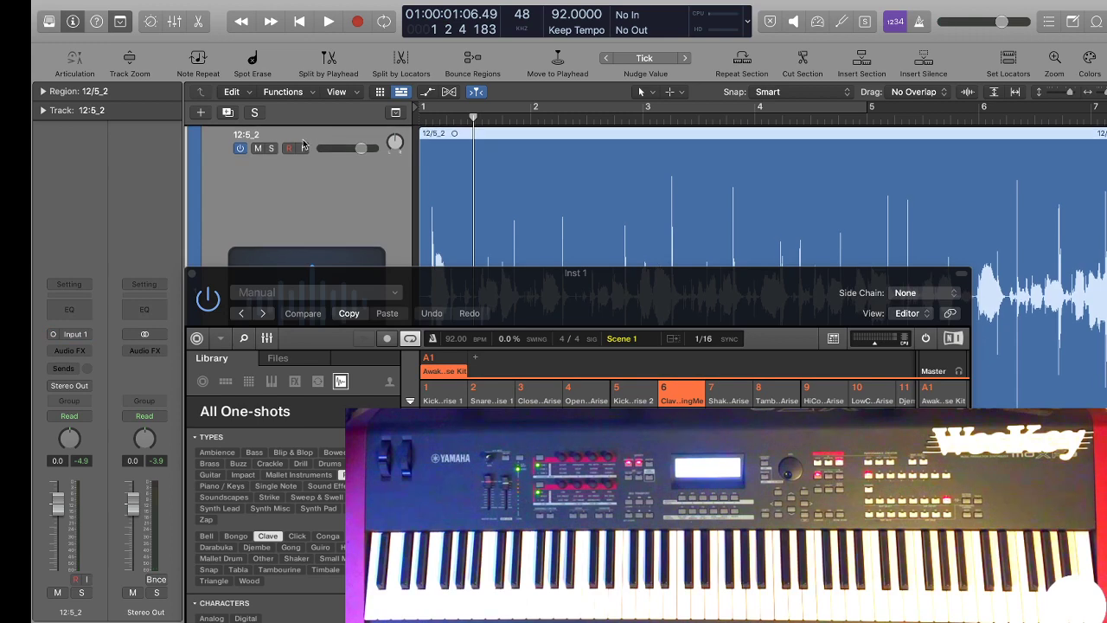
click(259, 148)
drag(335, 267, 771, 187)
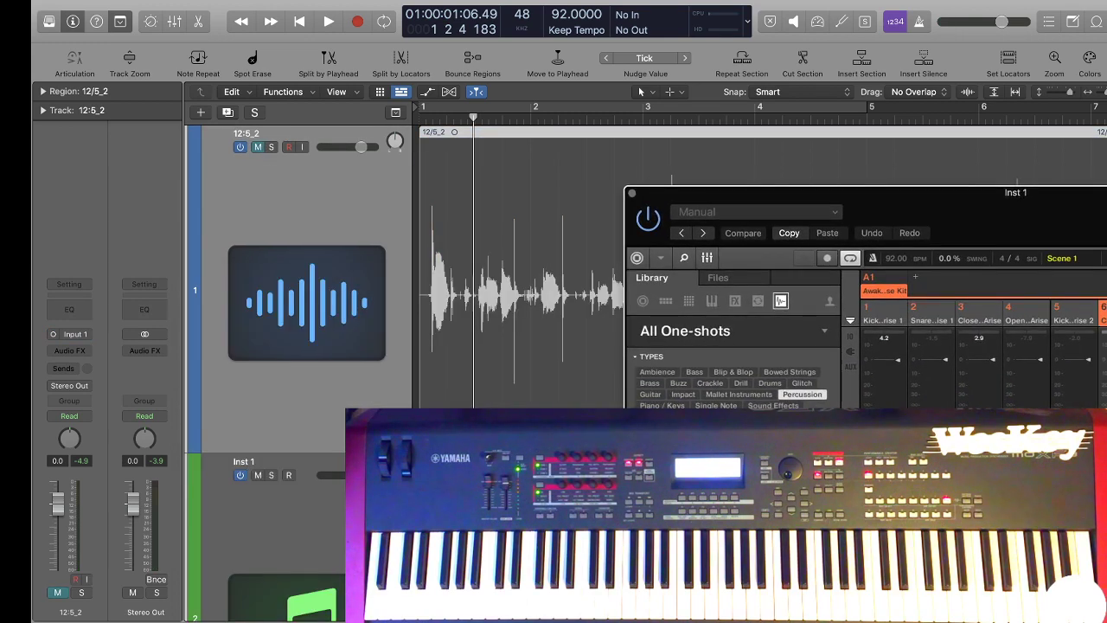
Select the Inst 1 track and rehearse the clave part over the playing beat, stopping before bar 5.
click(333, 492)
scroll(332, 491, down, 3)
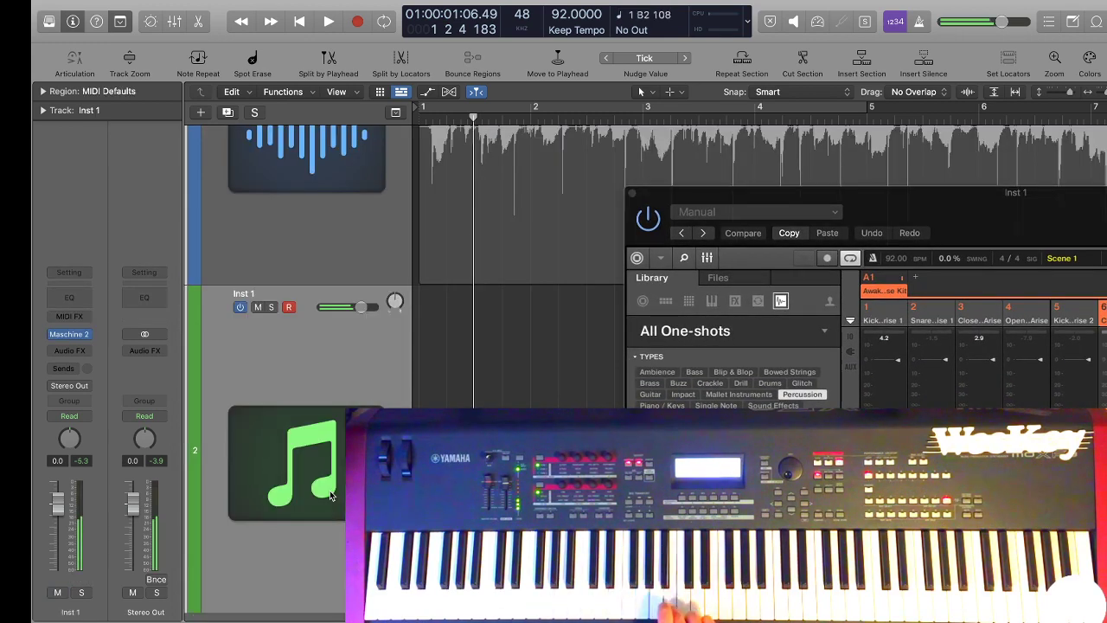
key(space)
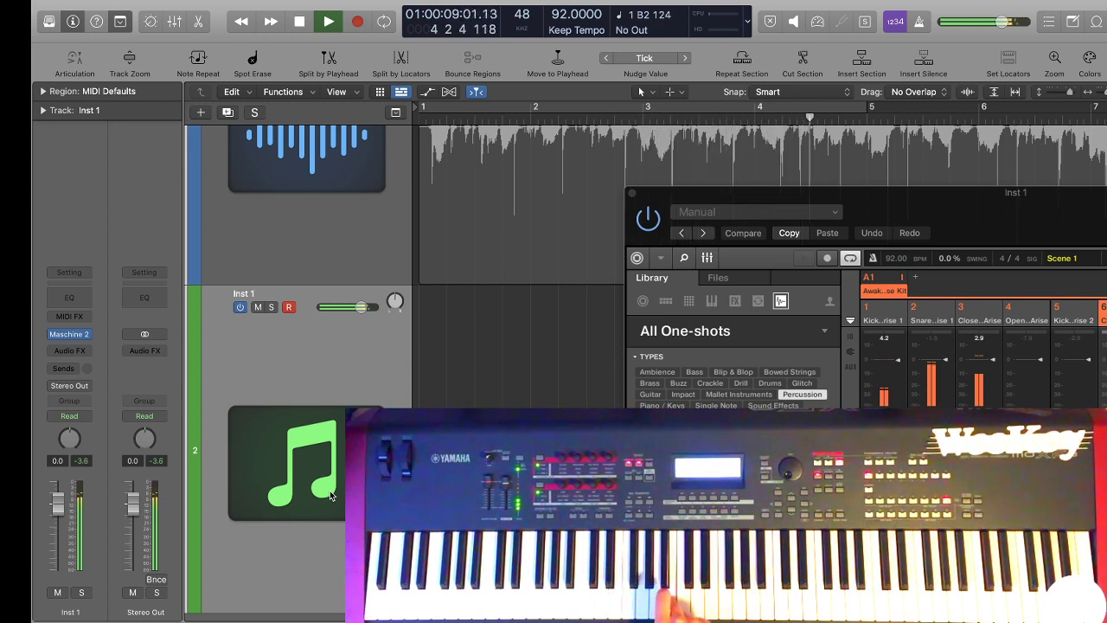
key(space)
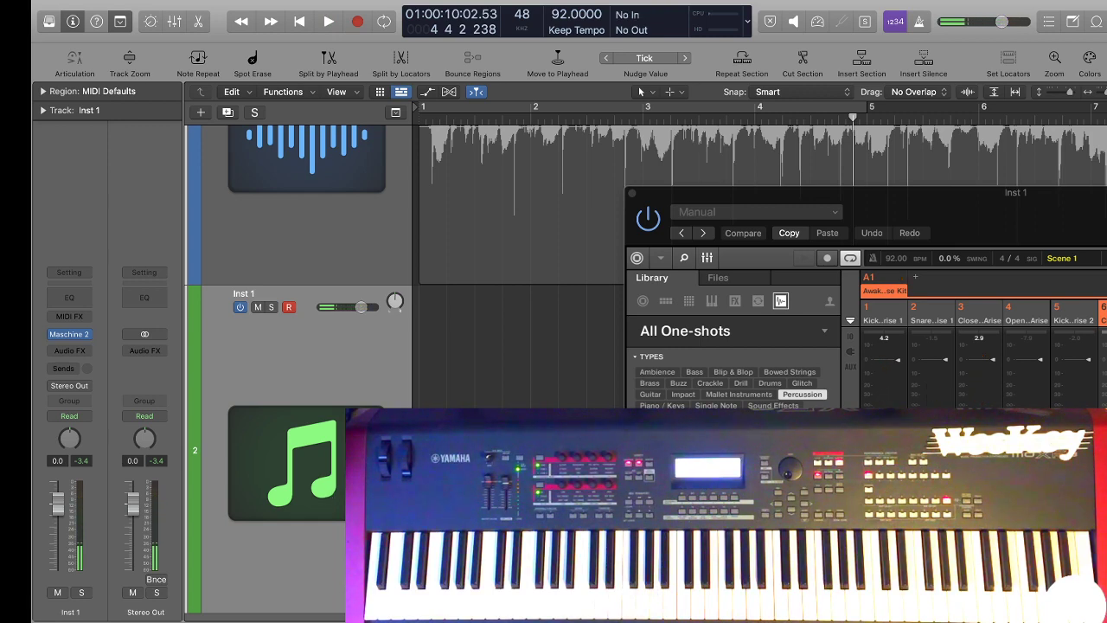
Move Maschine's record control into view, record a clave part over the beat up to bar 5, and play it back.
drag(1051, 234, 816, 142)
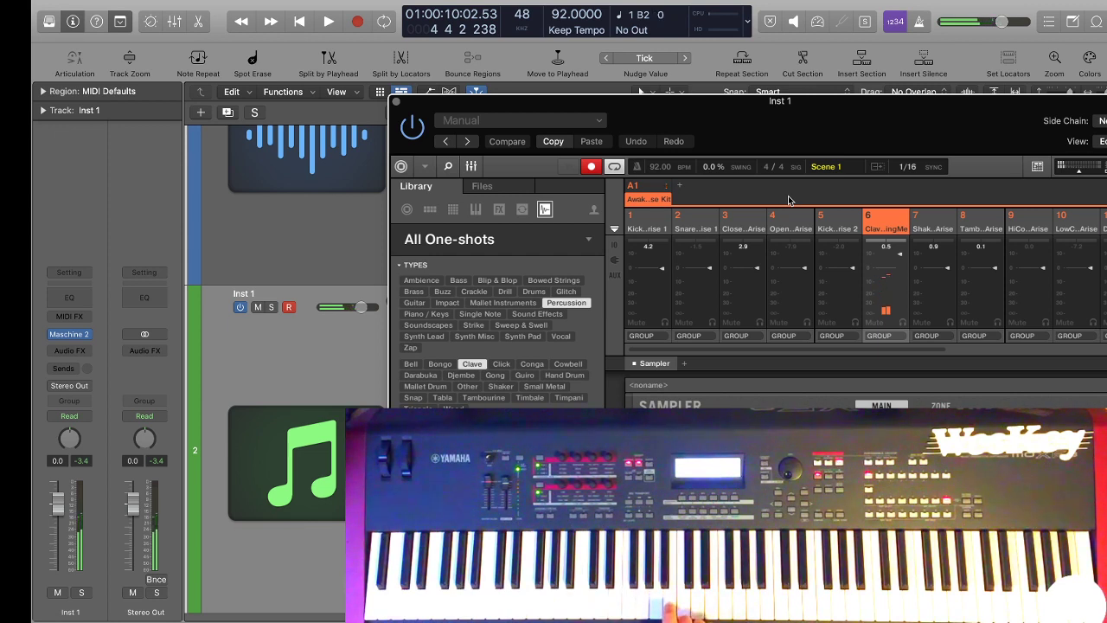
key(space)
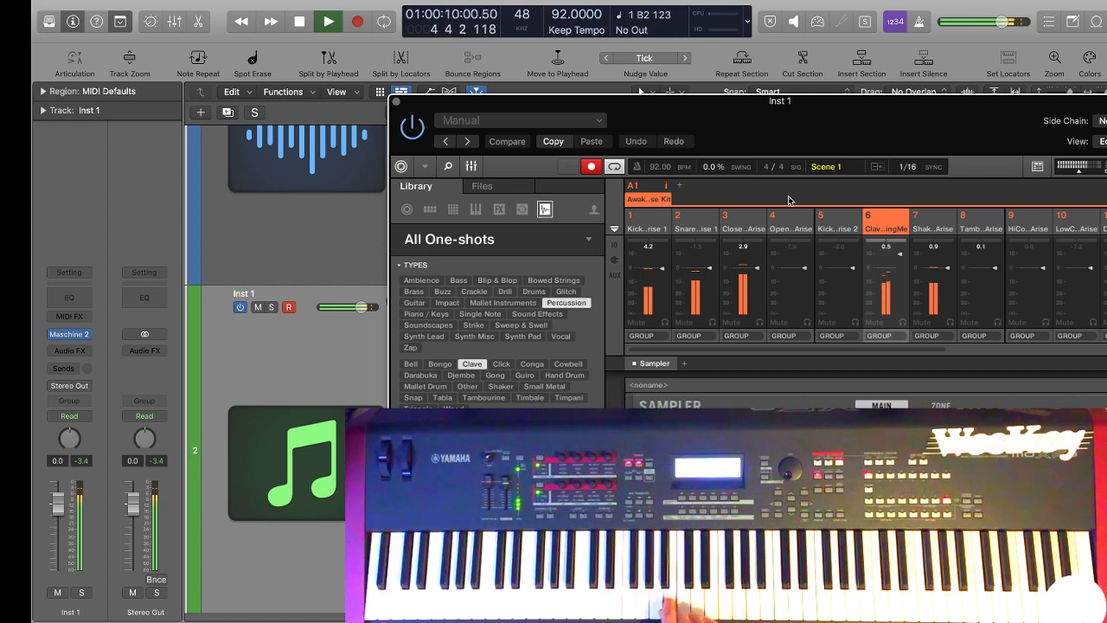
key(space)
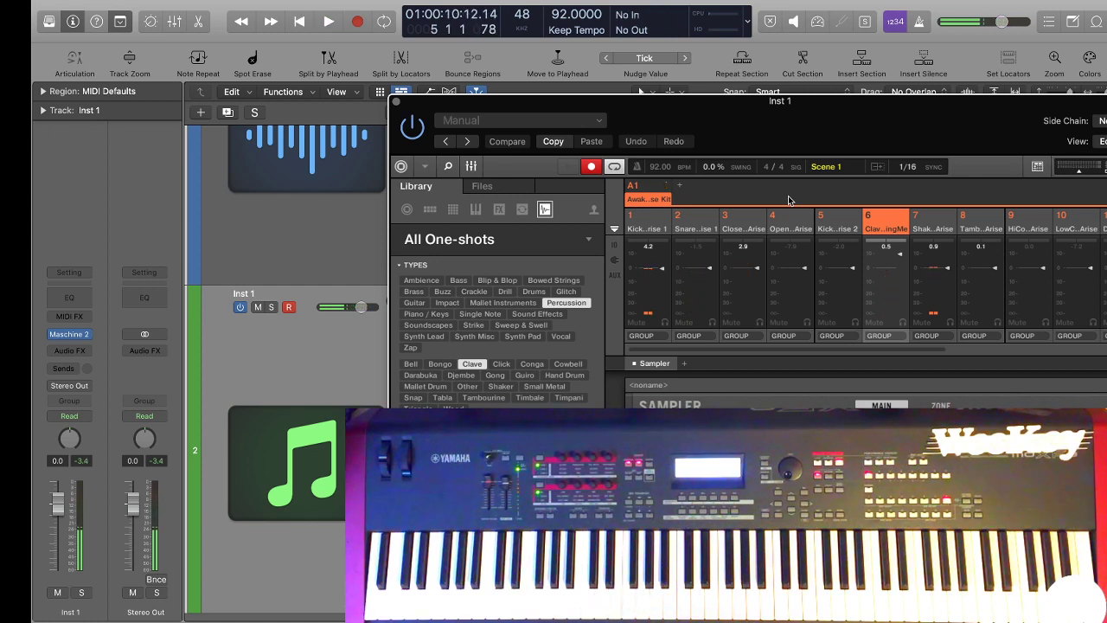
key(space)
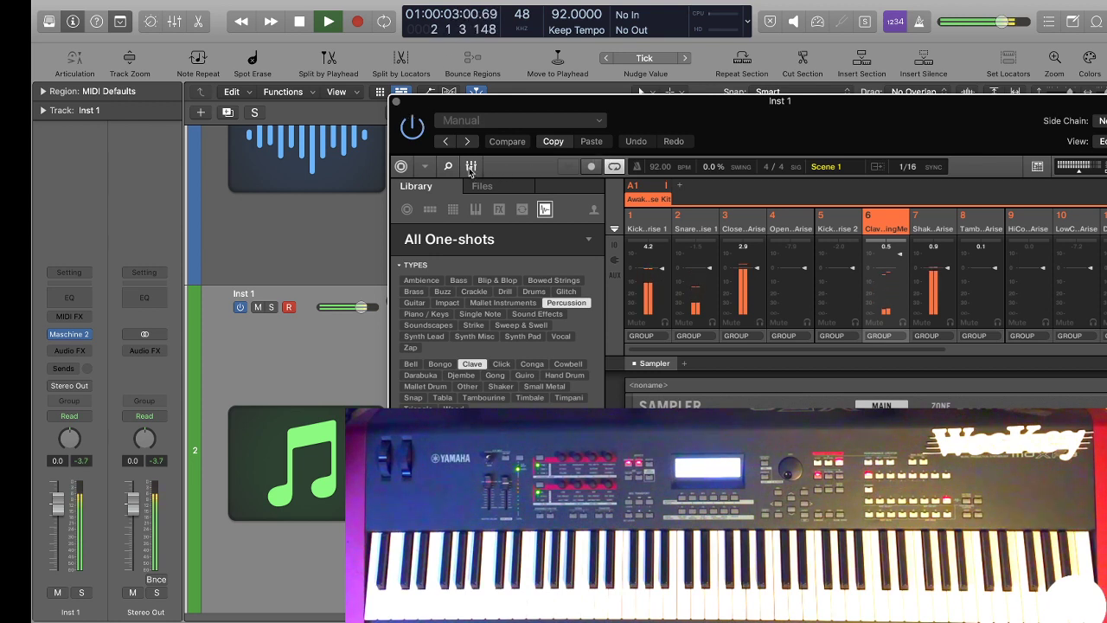
Pan the Clave BlockingMe channel off-centre in the Maschine mixer and check it with a short playback.
key(space)
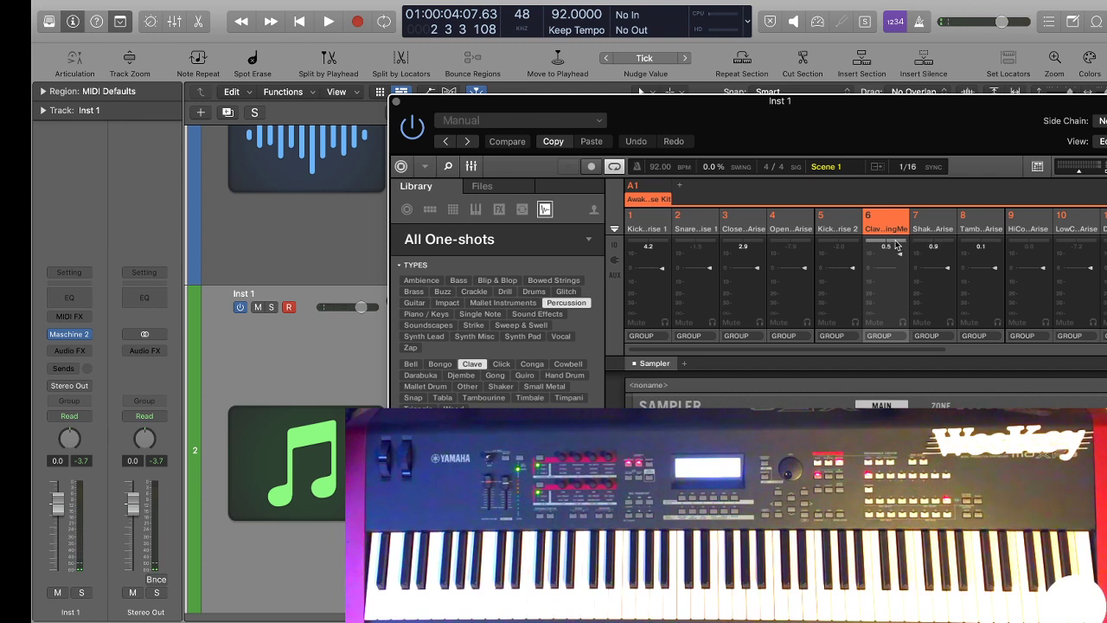
key(space)
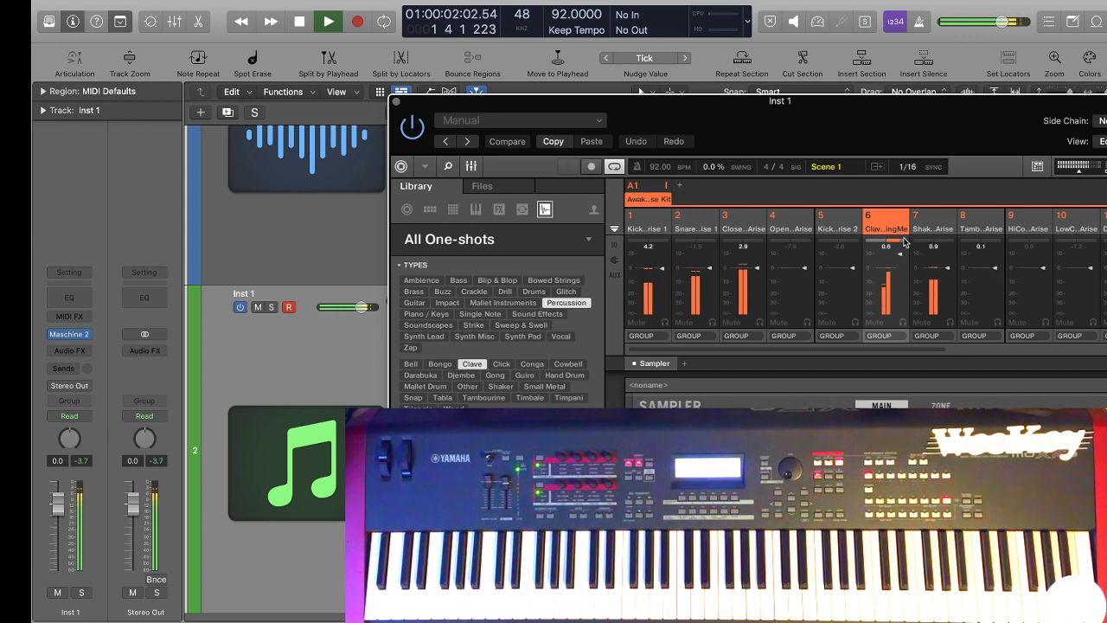
key(space)
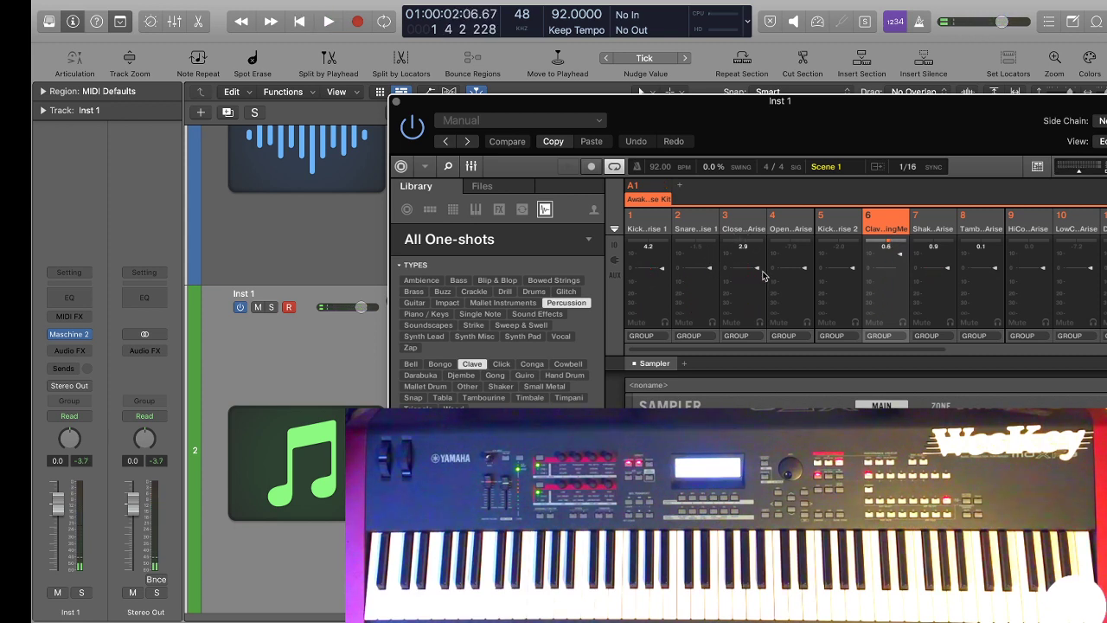
Lower the Shaker channel's level during a short playback and pan the shaker off-centre.
key(space)
key(space)
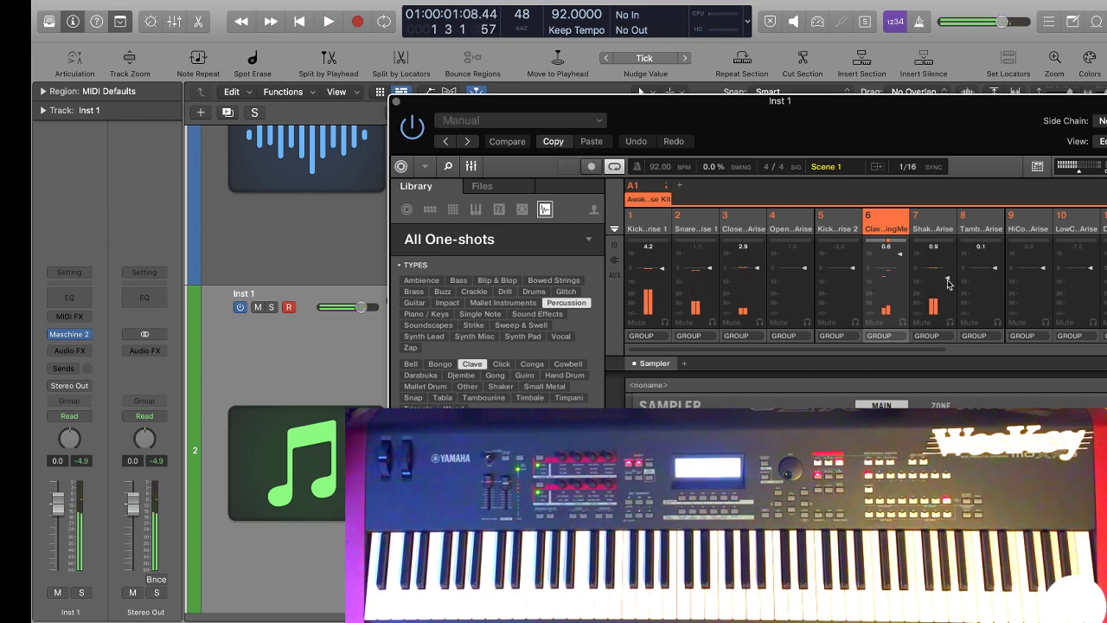
click(922, 246)
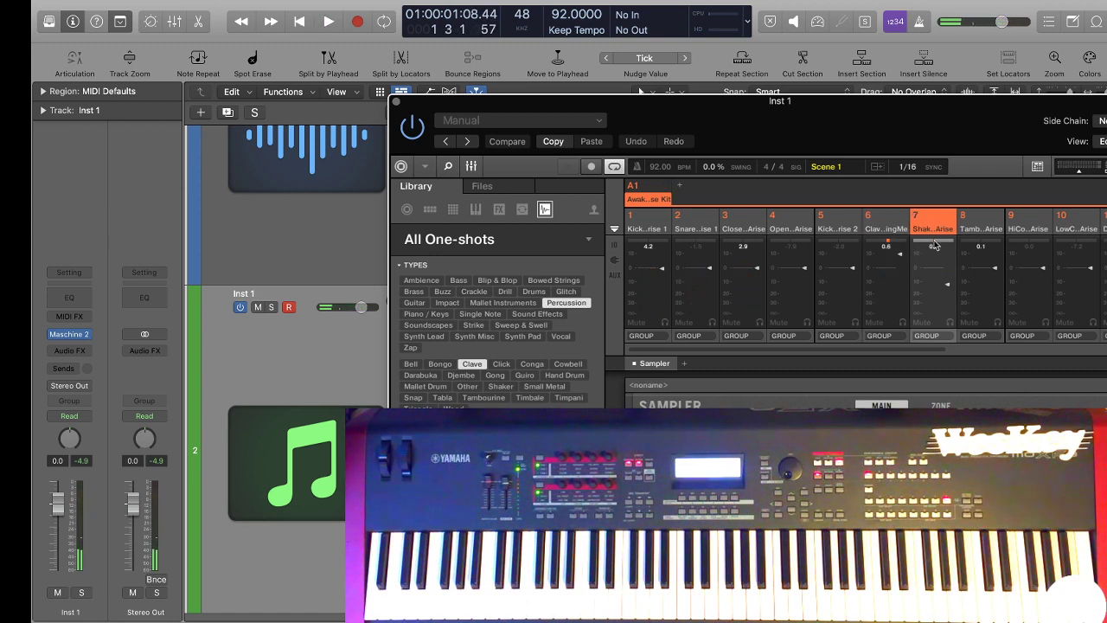
Play the beat and raise the Snare channel's level in the mixer, stopping in bar 5.
key(space)
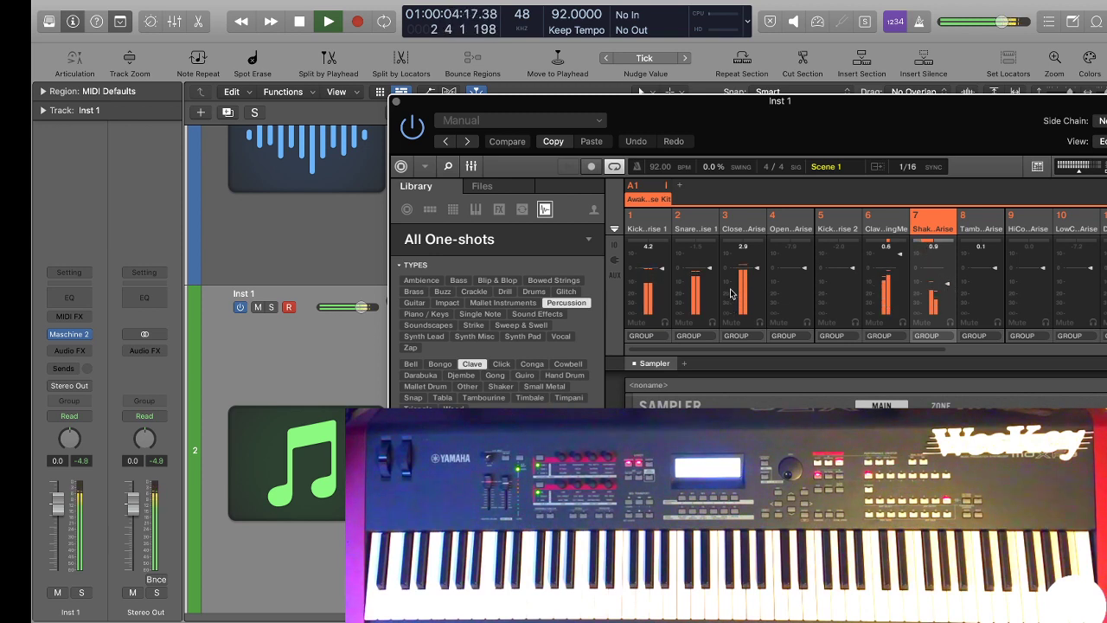
drag(709, 273, 711, 265)
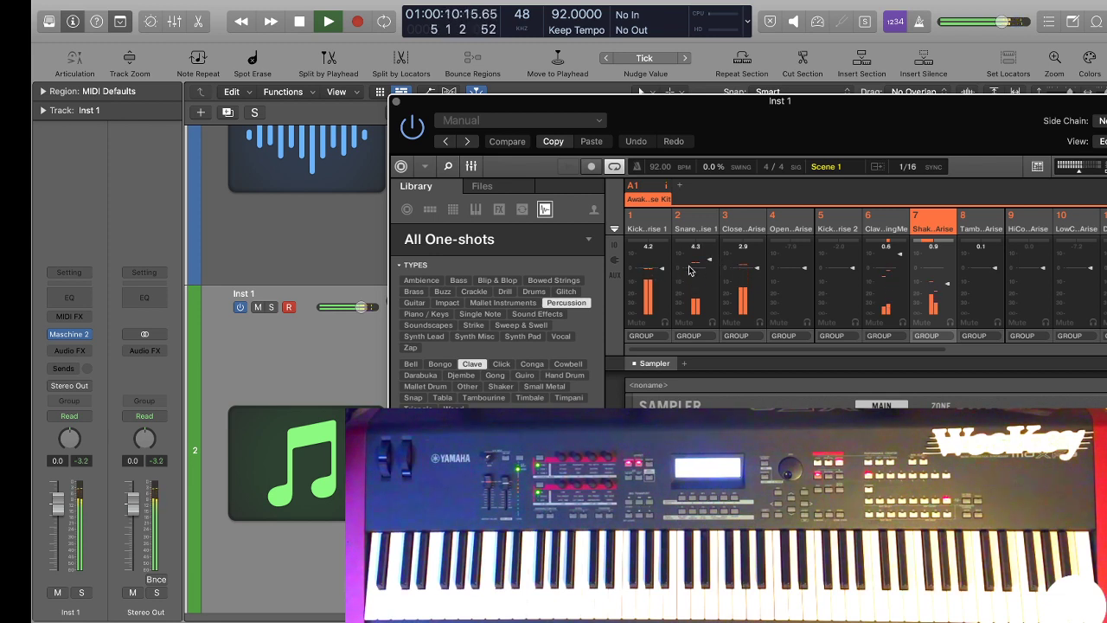
key(space)
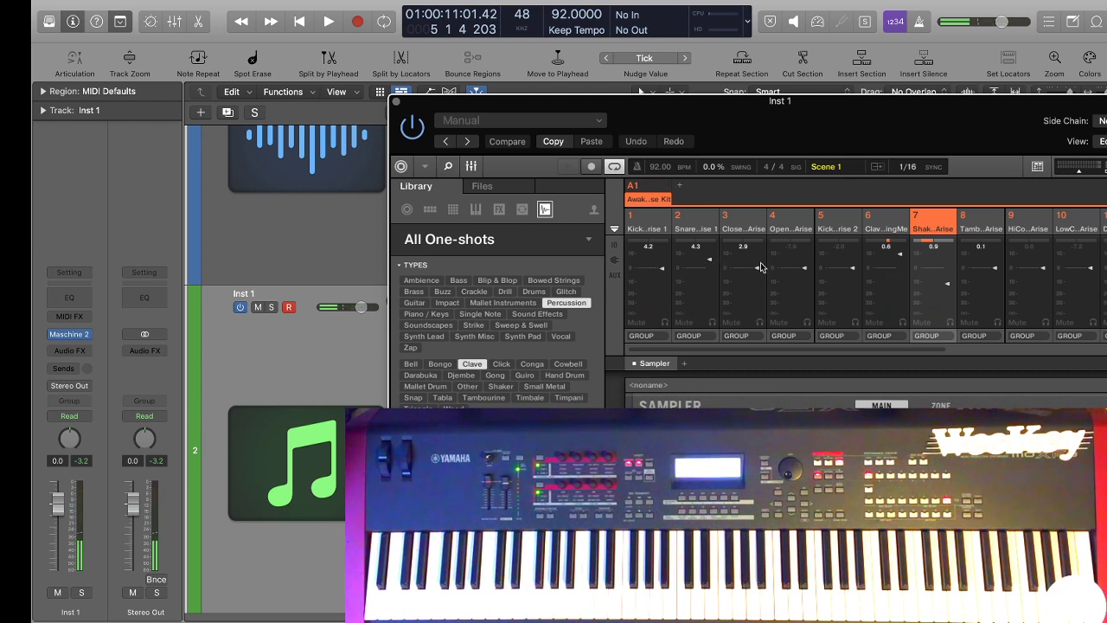
Lower the closed hi-hat's level and pan it off-centre while the beat plays, and check the mix with another playback.
key(space)
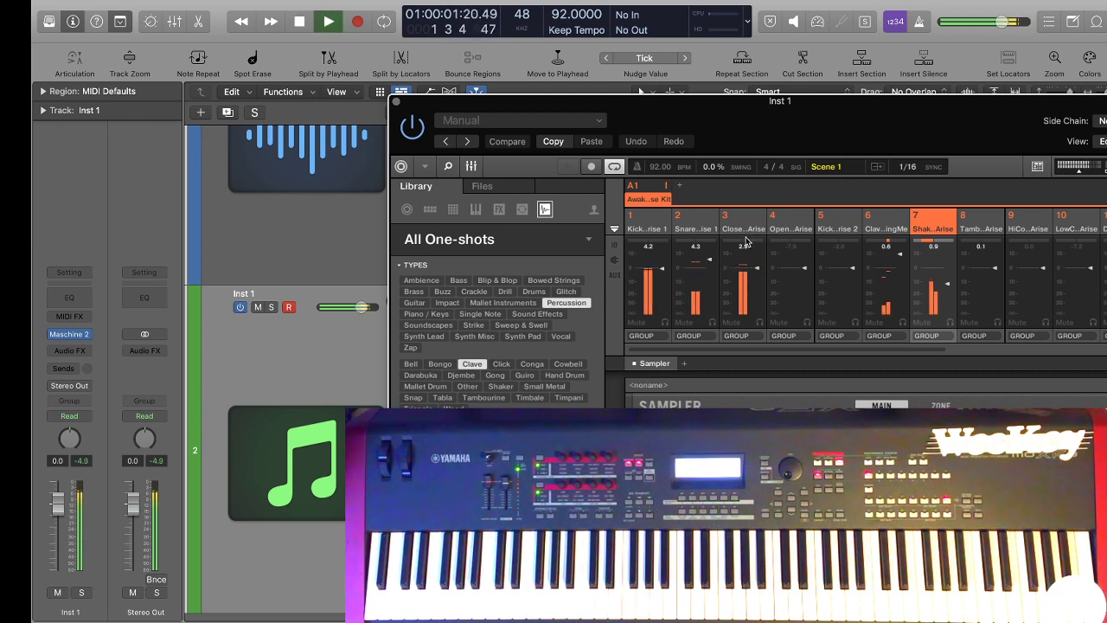
click(731, 245)
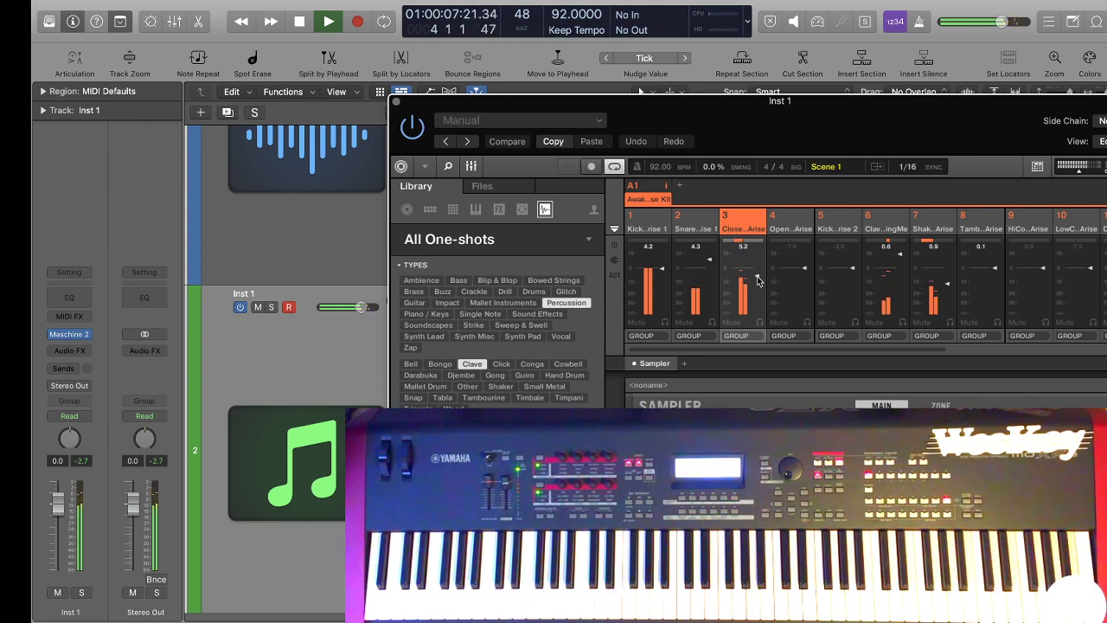
key(space)
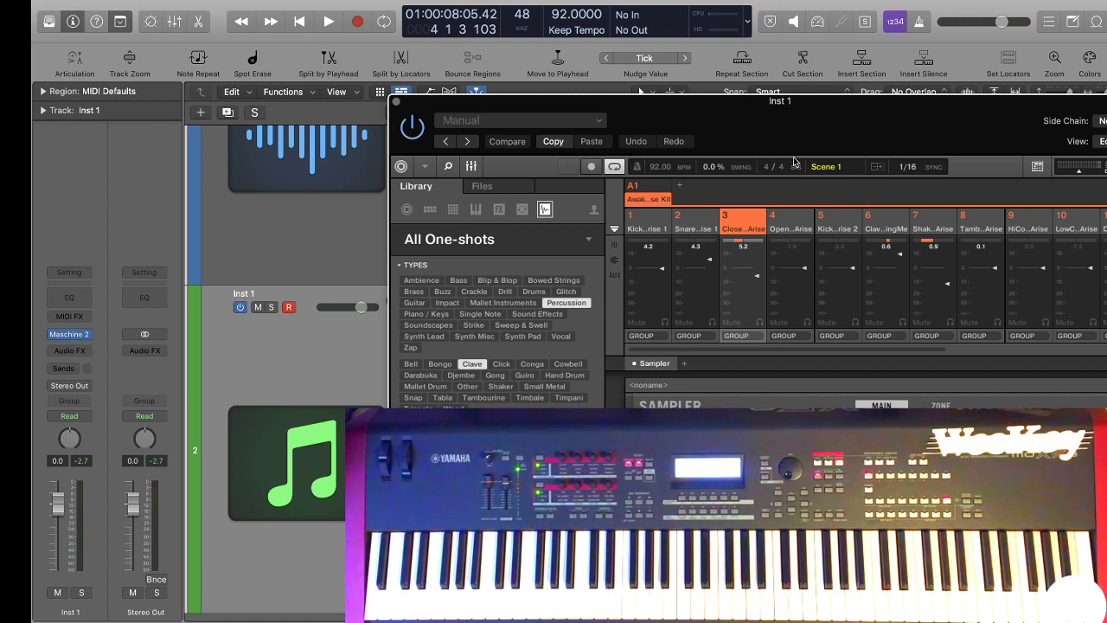
key(space)
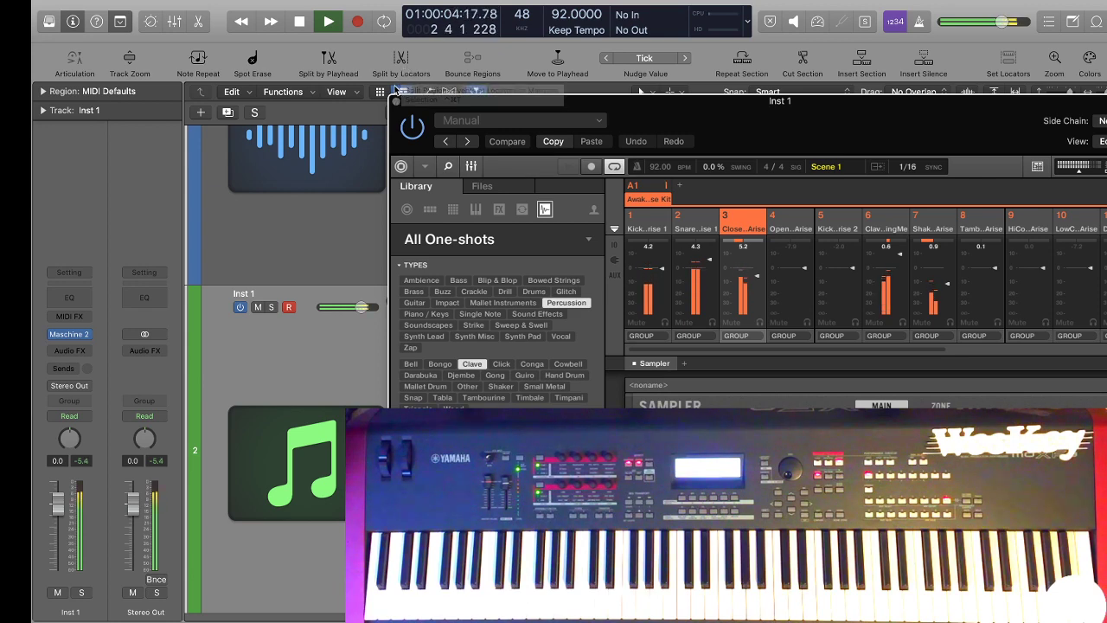
key(space)
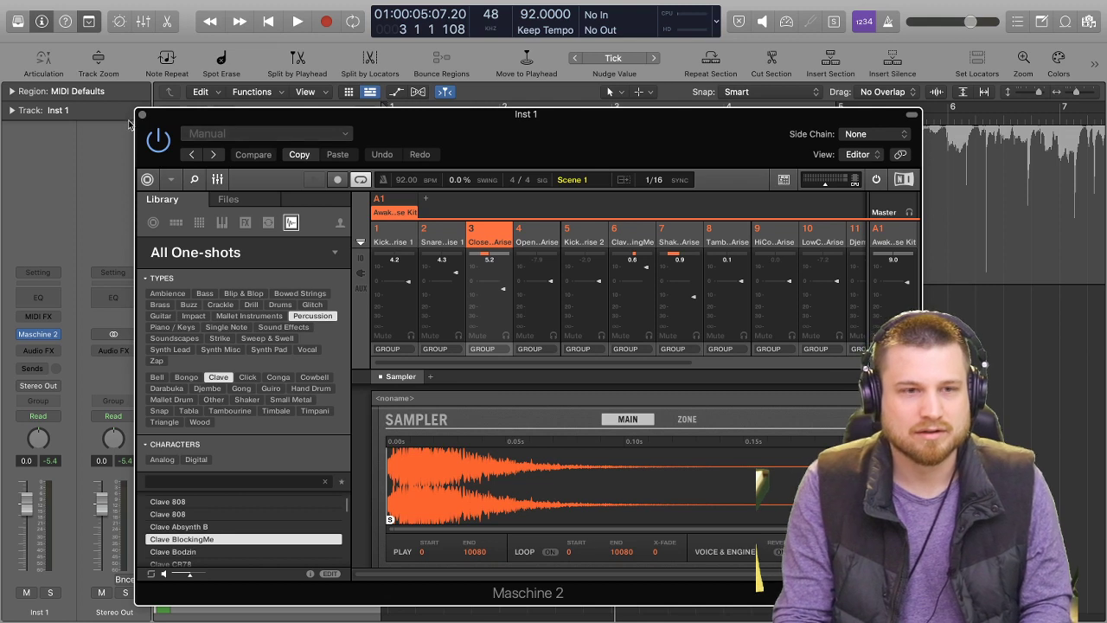
Play the beat again, close and reopen the Maschine window, and switch from its mixer to the arrangement and pattern view.
key(space)
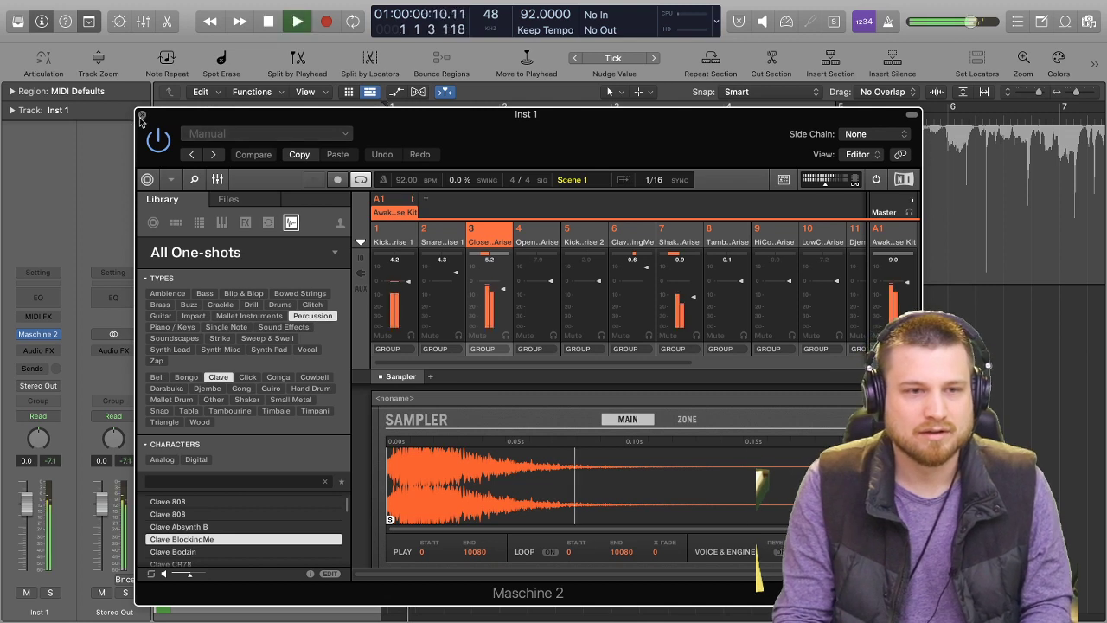
click(141, 115)
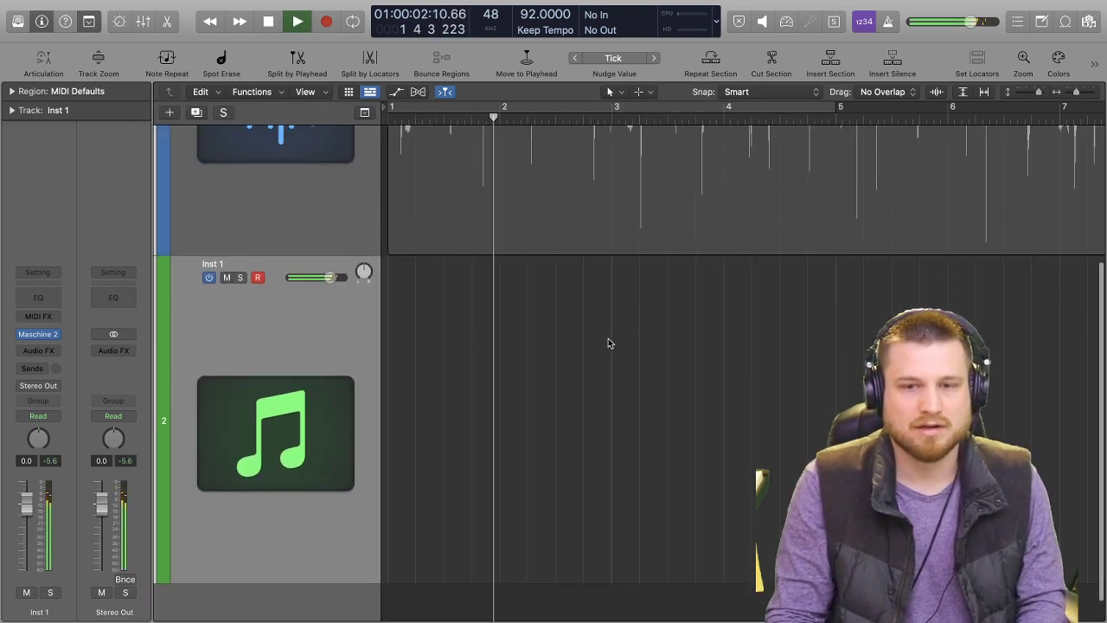
key(space)
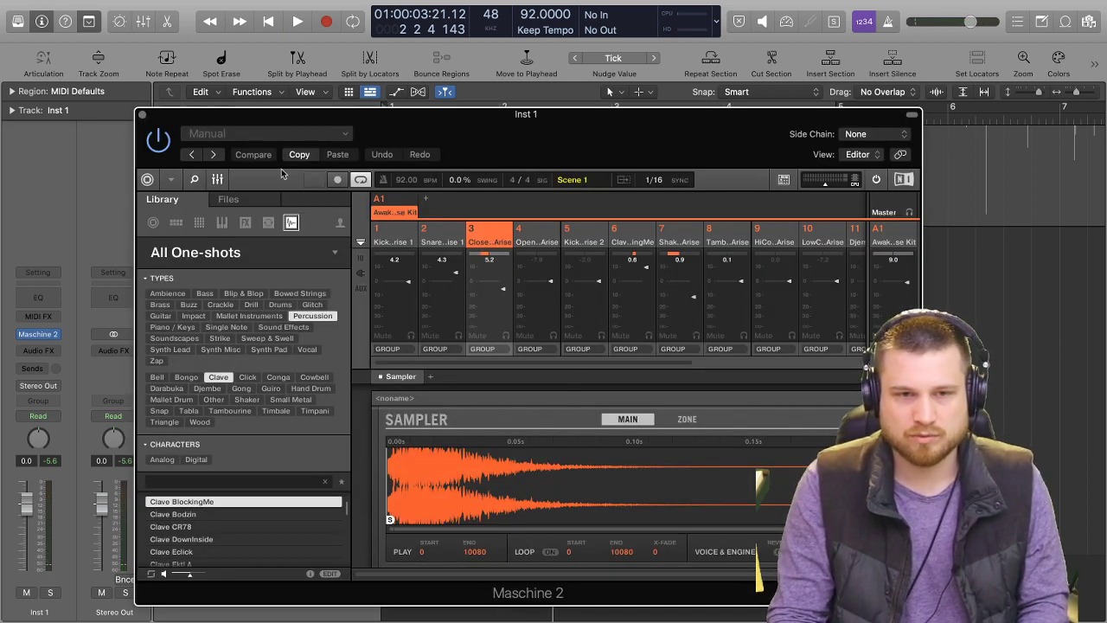
click(221, 179)
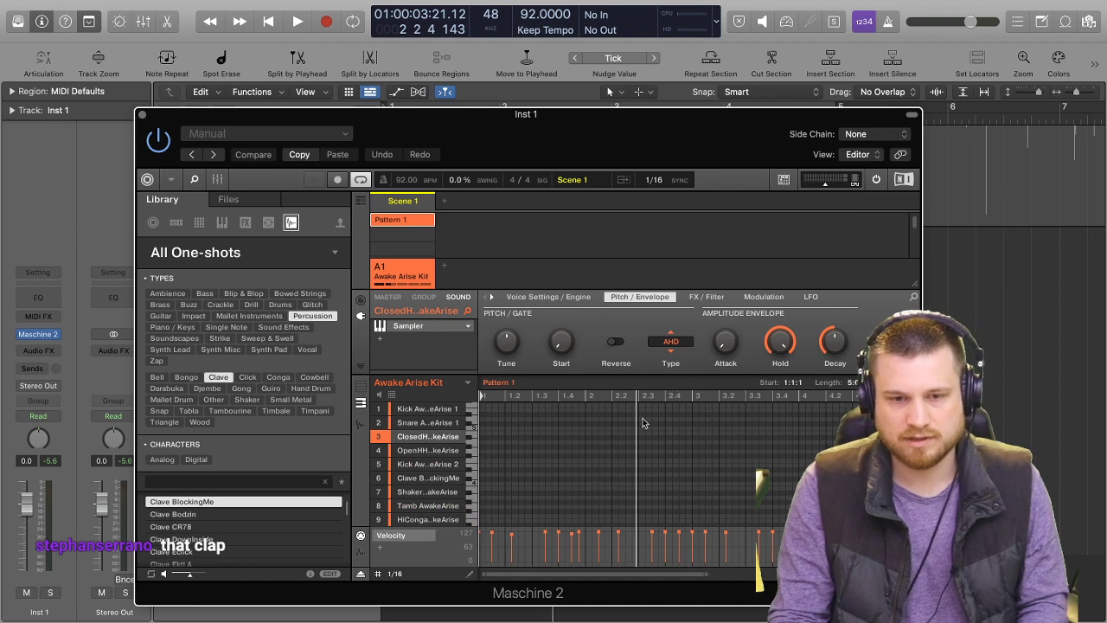
Select the Clave BlockingMe sound and all of its notes in Pattern 1, and play the beat into bar 3.
key(space)
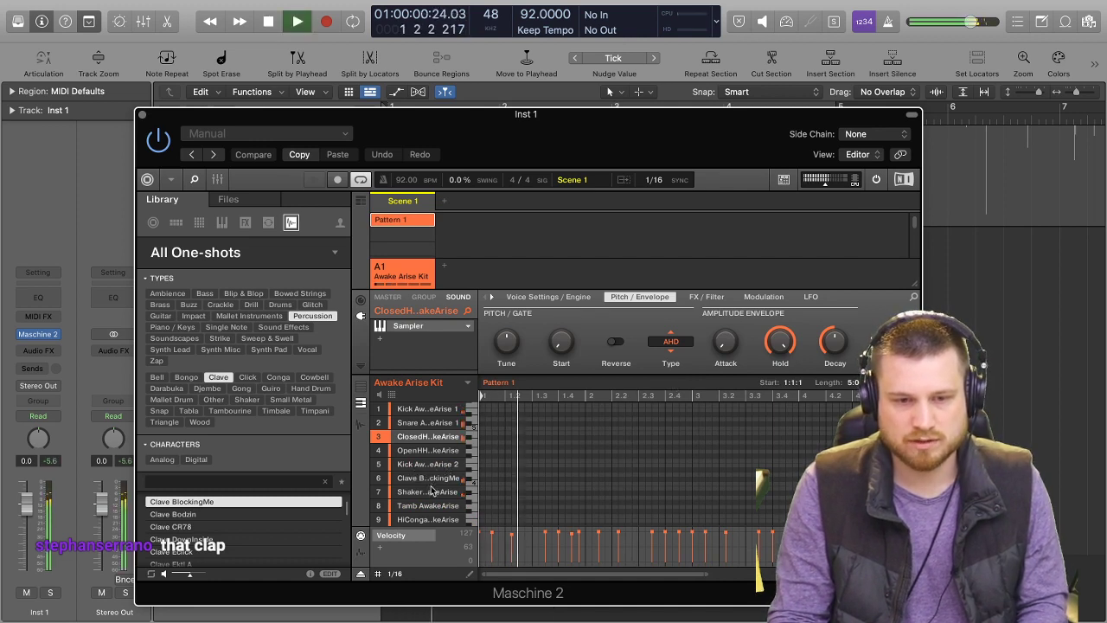
key(space)
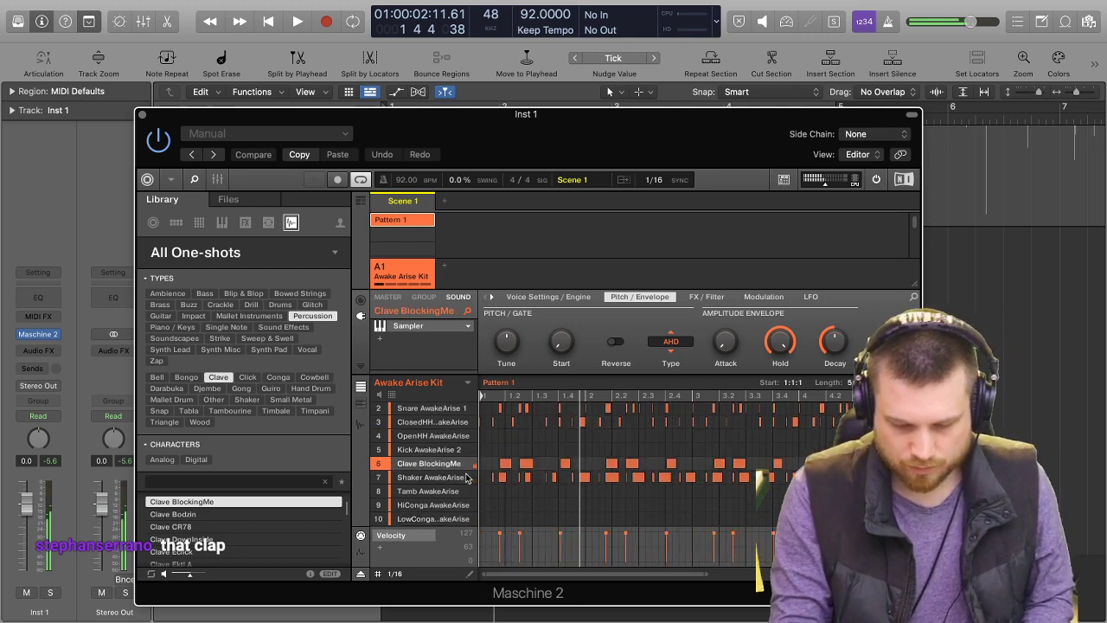
key(super+a)
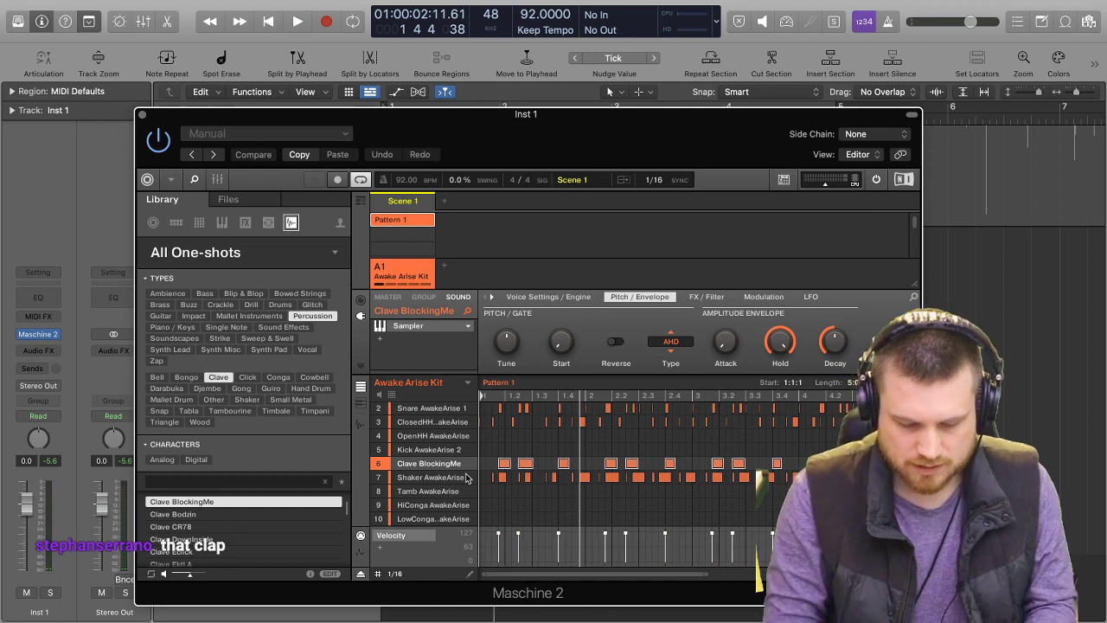
key(space)
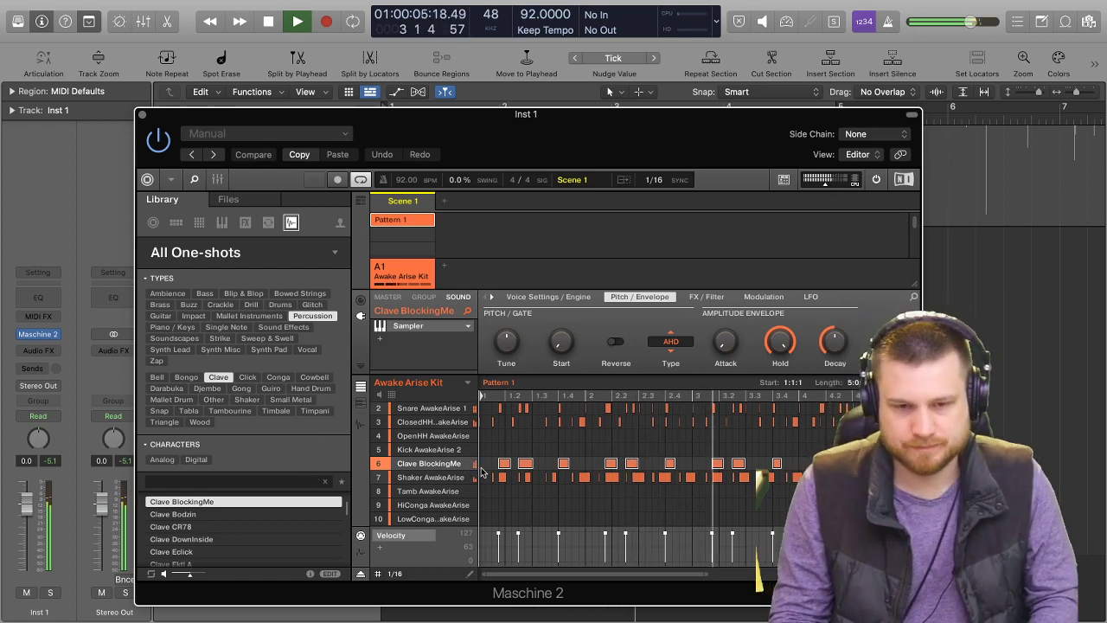
key(space)
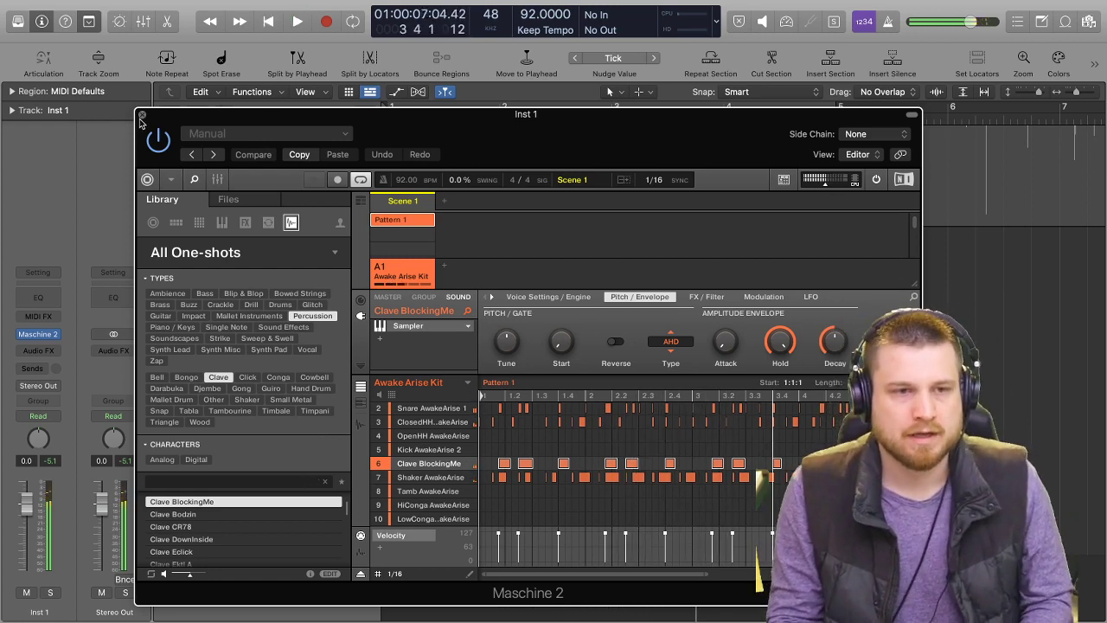
Close Maschine, mute the Inst 1 track, unmute the 12:5_2 voice memo and listen to it from the start into bar 7.
click(142, 115)
click(225, 249)
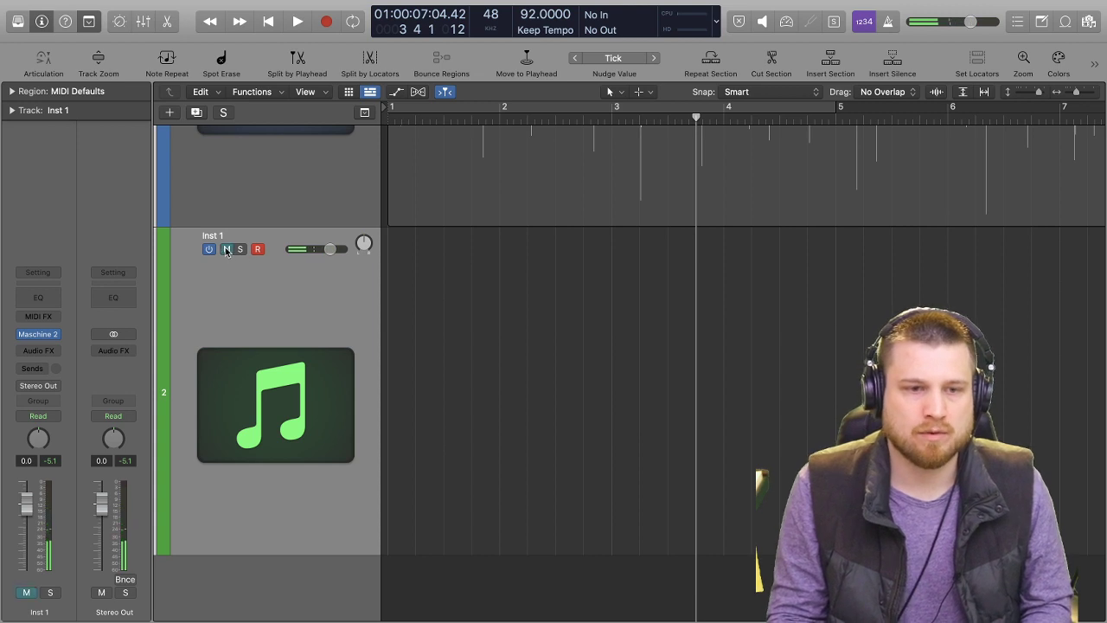
scroll(239, 208, up, 5)
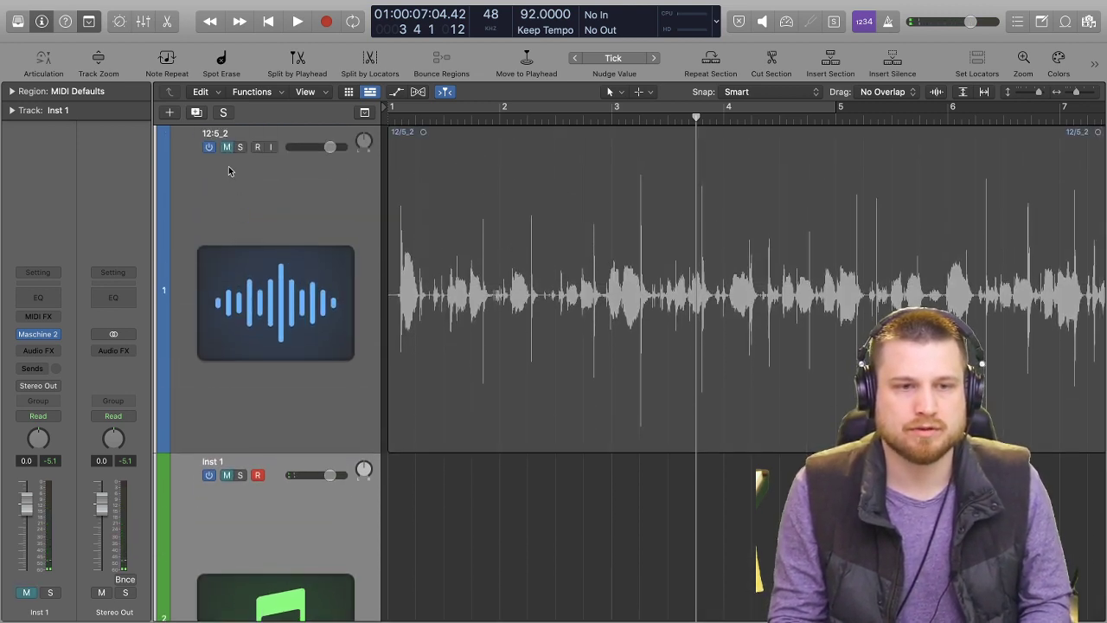
click(226, 146)
key(Return)
key(space)
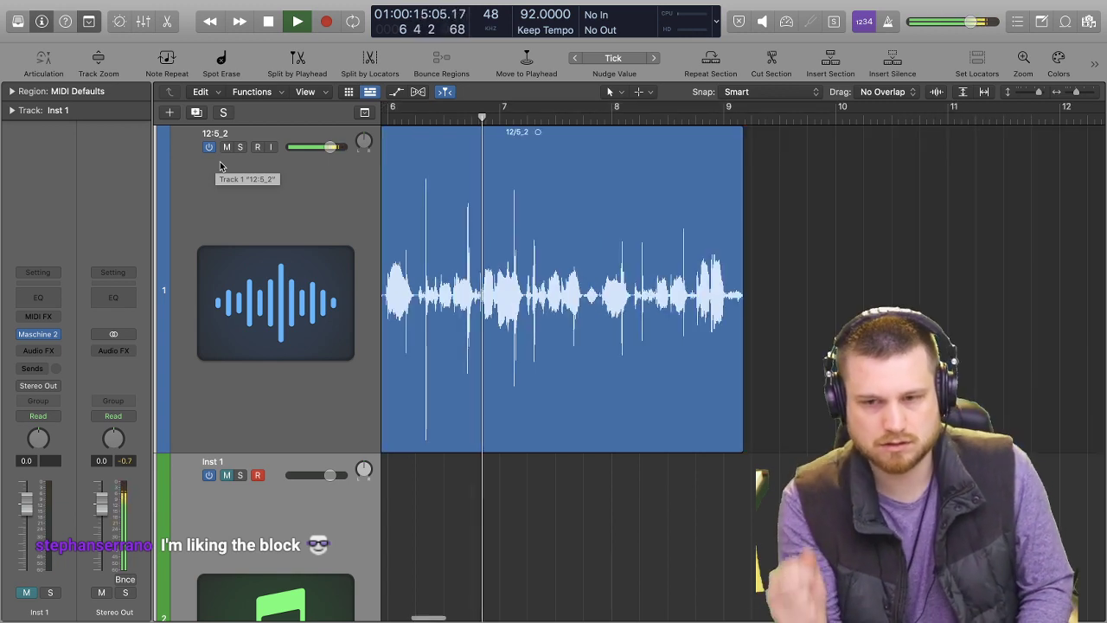
key(space)
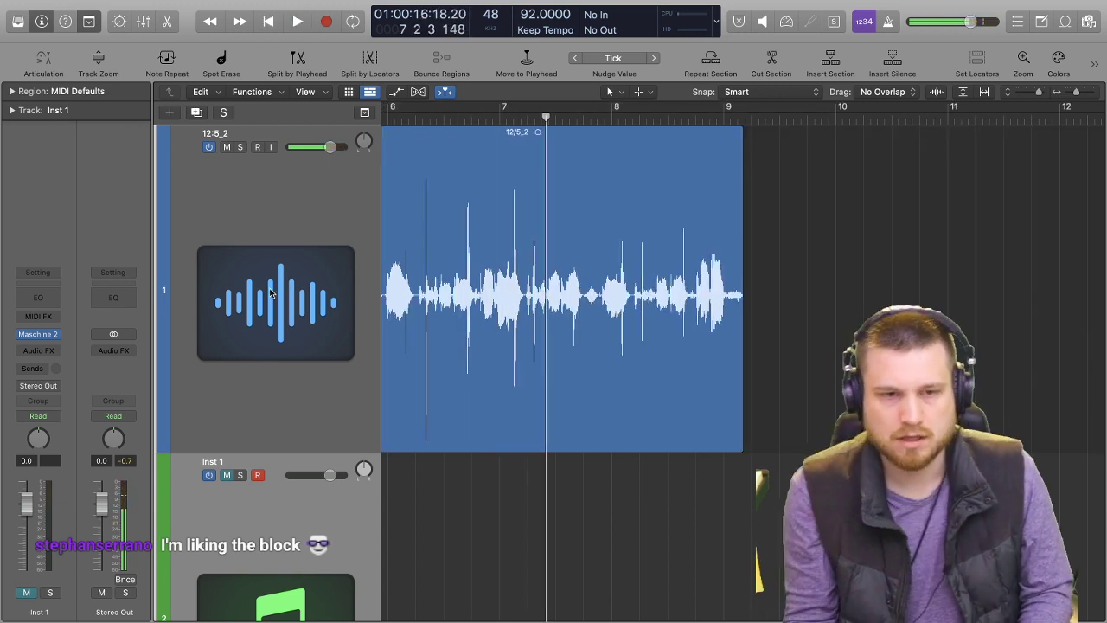
Mute the 12:5_2 voice memo track and unmute the Inst 1 track.
scroll(346, 259, down, 5)
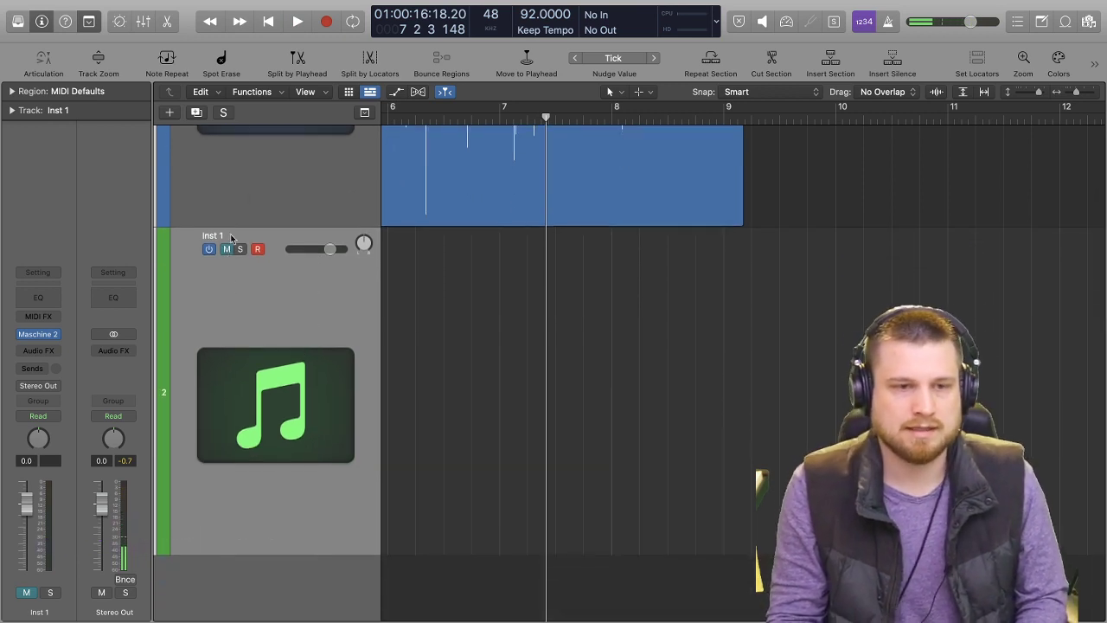
scroll(292, 186, up, 5)
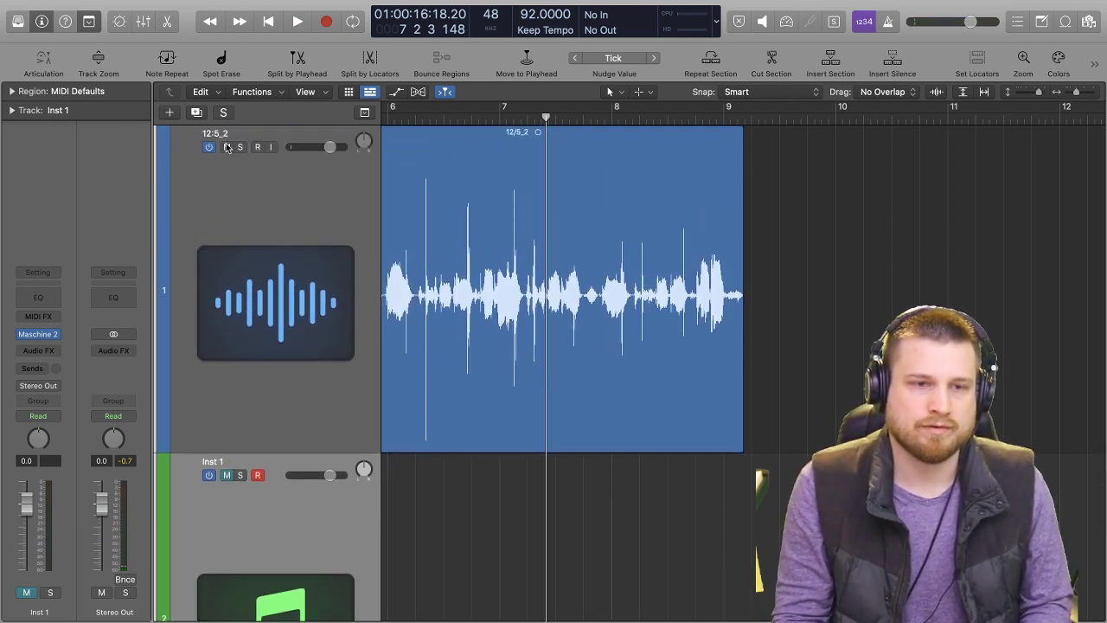
click(227, 147)
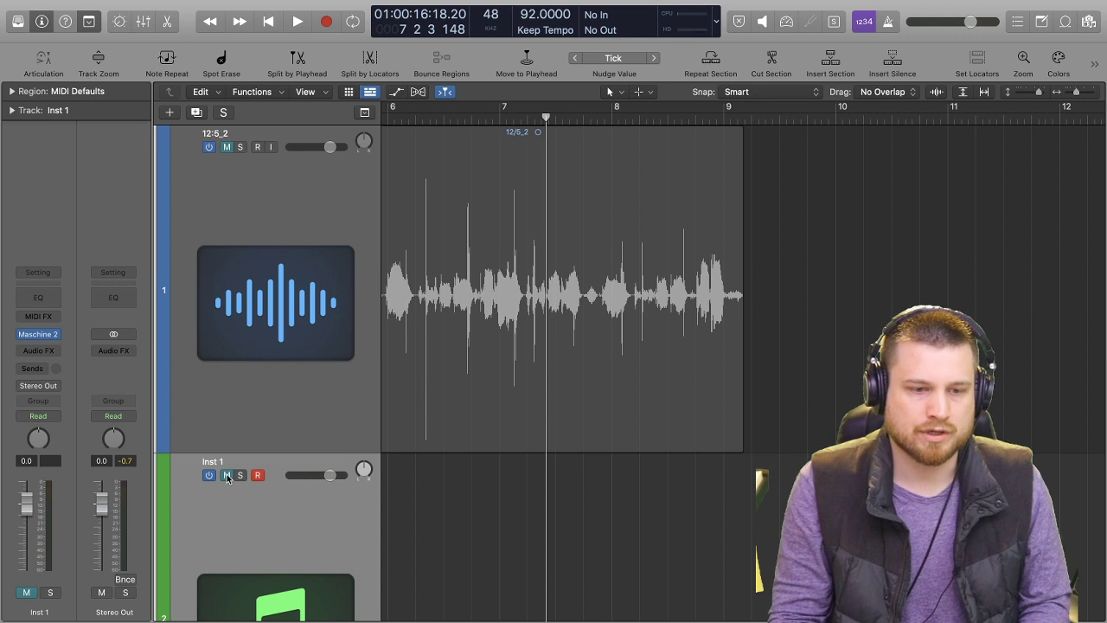
scroll(259, 497, down, 3)
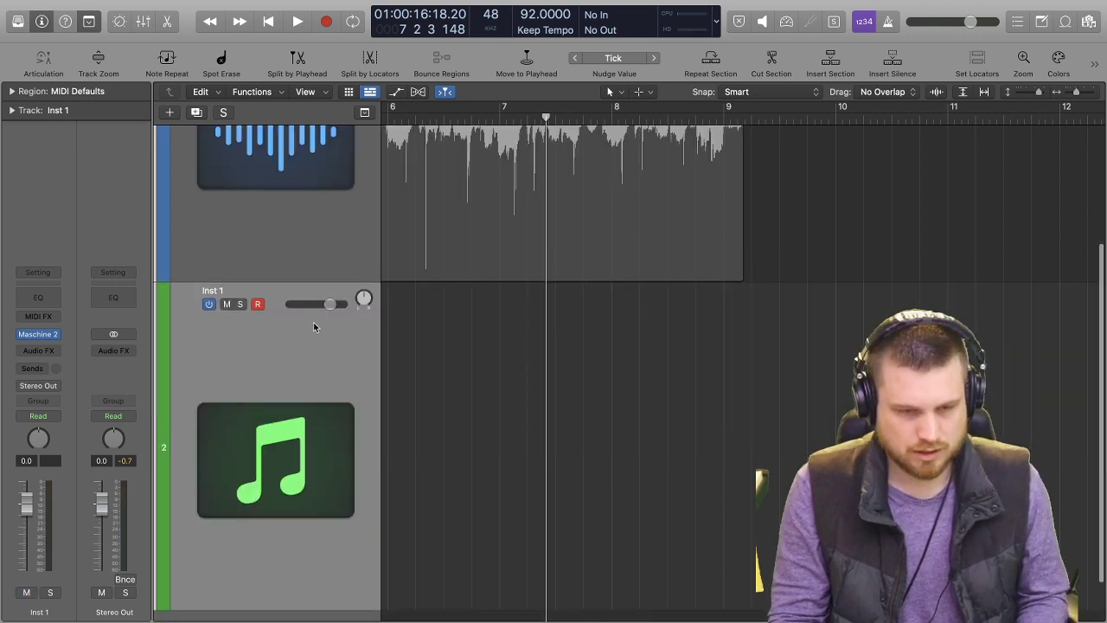
Add a new audio track, arm it for recording and start a take from bar 1, stopping during the count-in.
key(alt+super+a)
scroll(311, 483, down, 4)
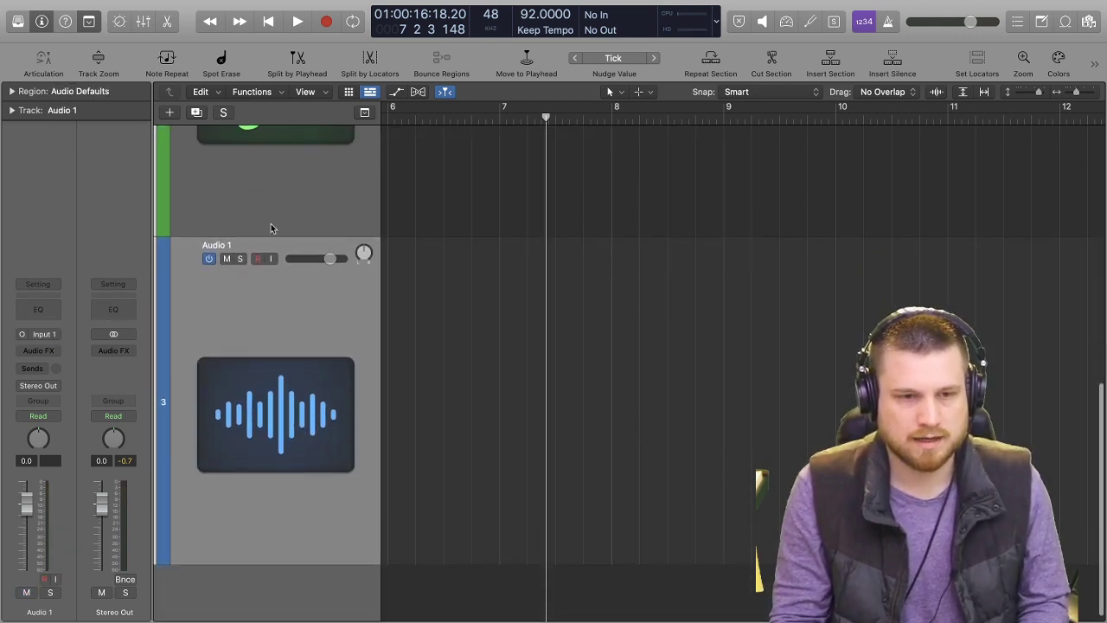
click(257, 258)
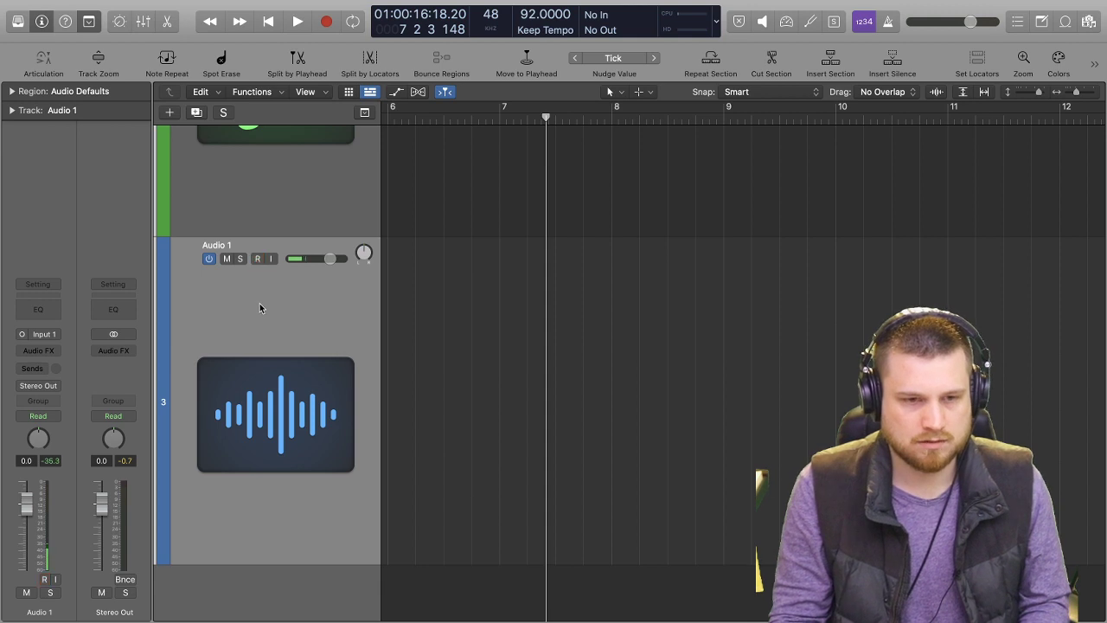
key(Return)
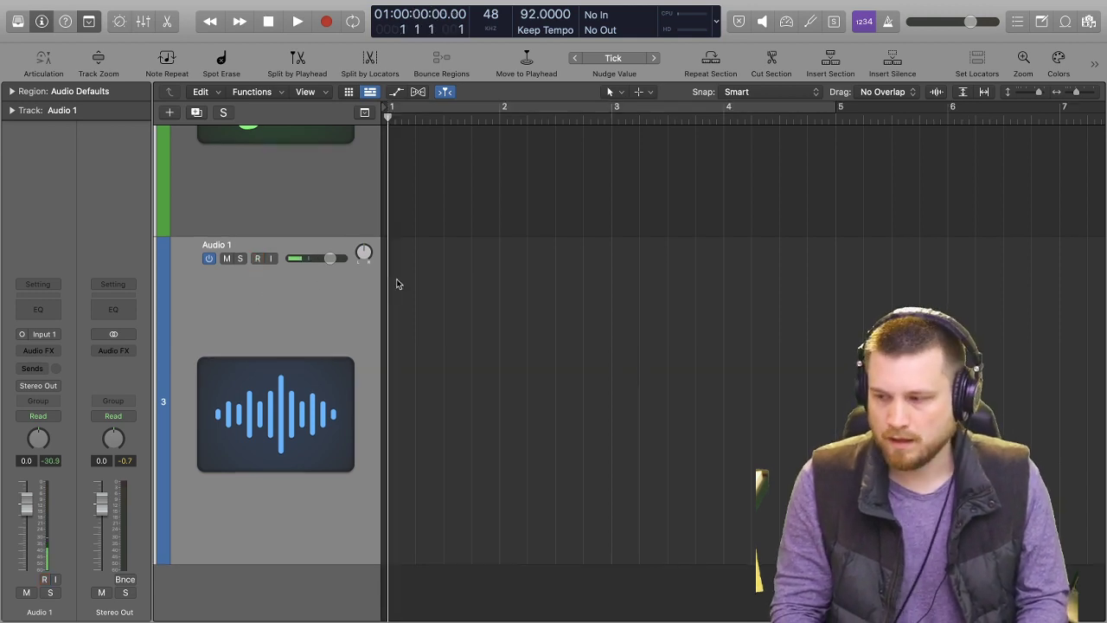
key(r)
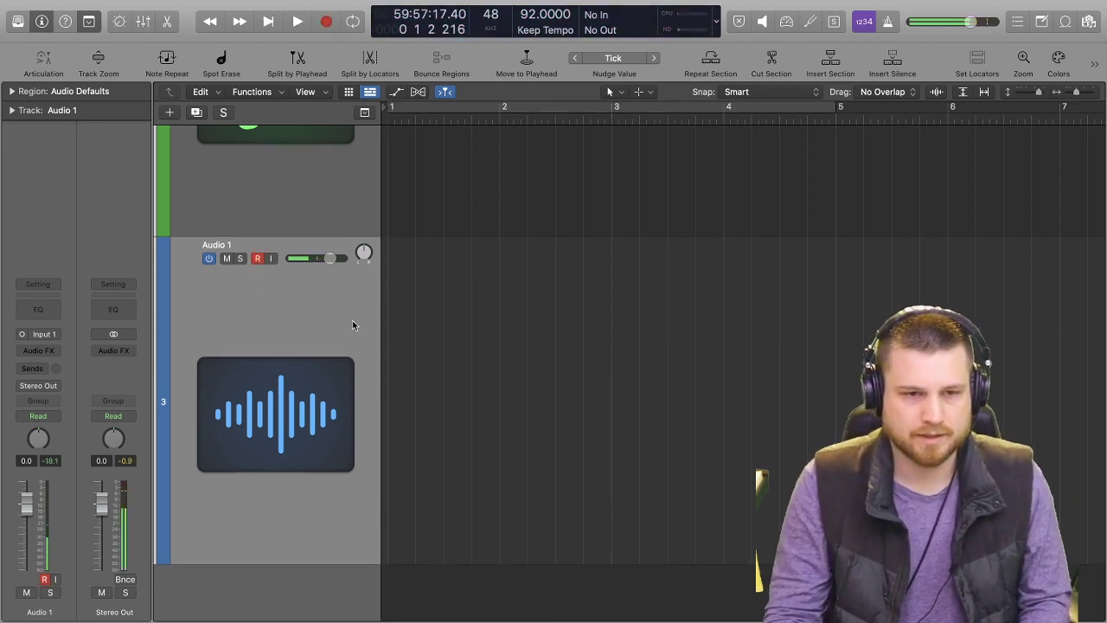
Set the input of Audio 1 to Input 25 and record a four-bar take from bar 1.
click(59, 338)
mouse_move(80, 370)
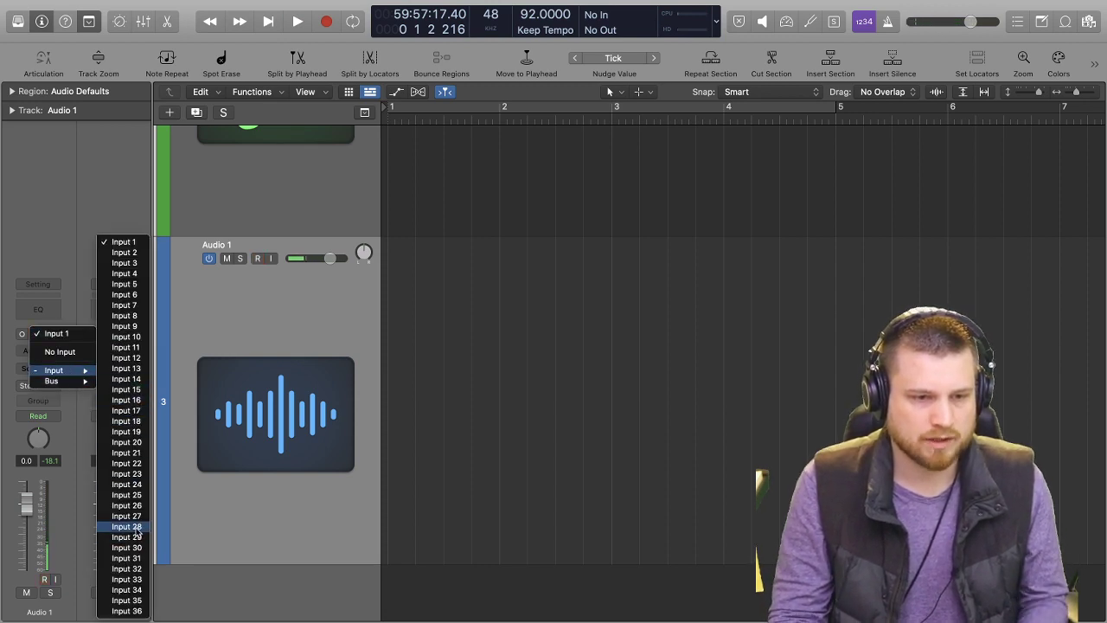
click(141, 496)
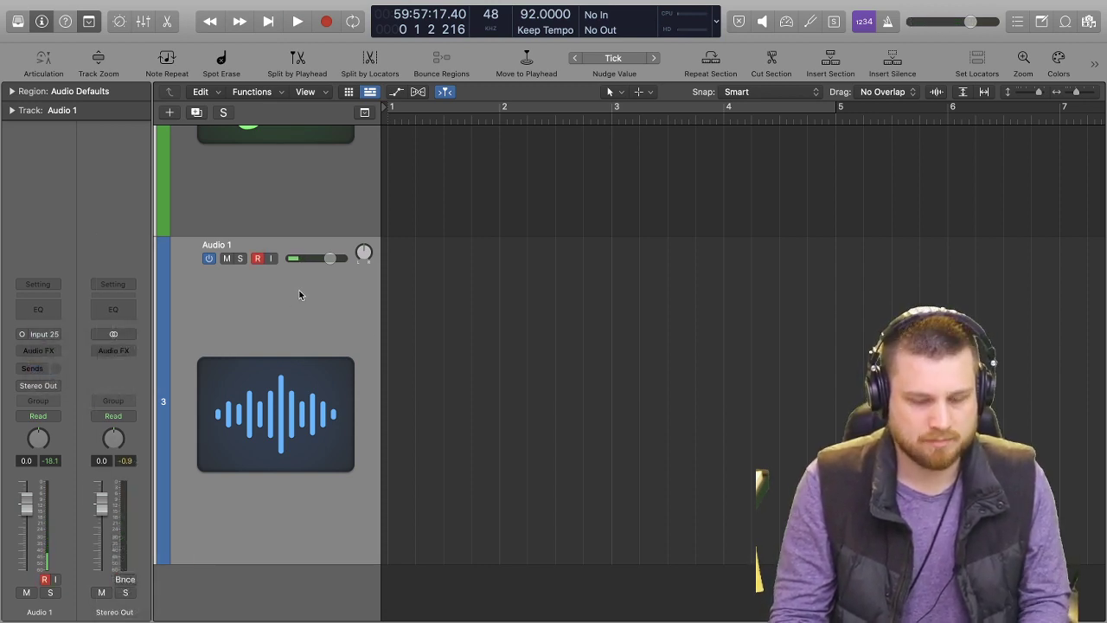
key(space)
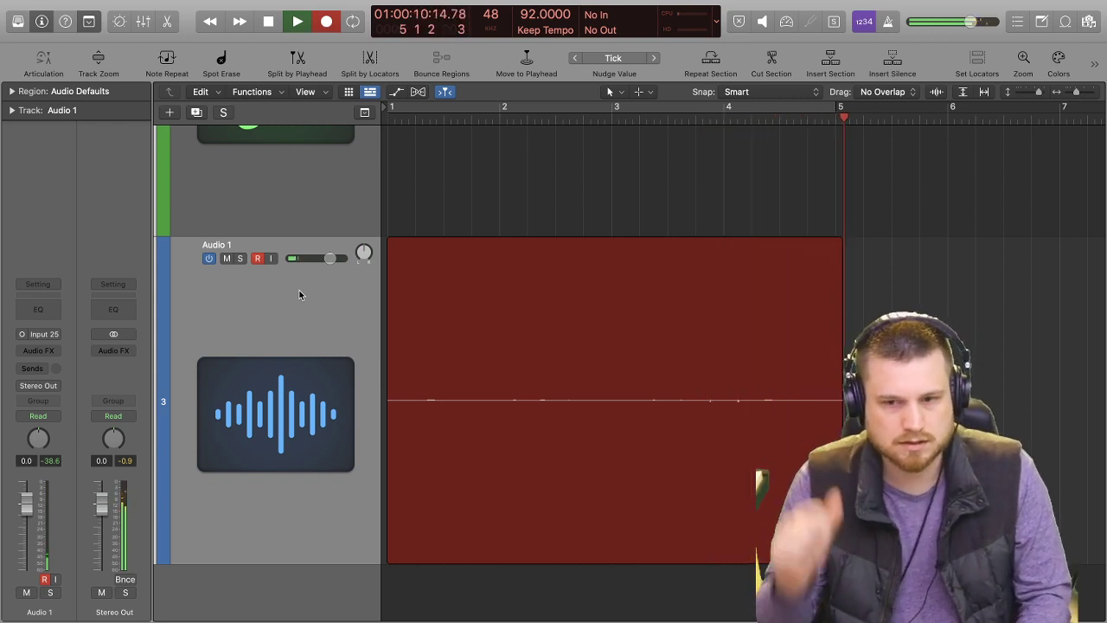
key(space)
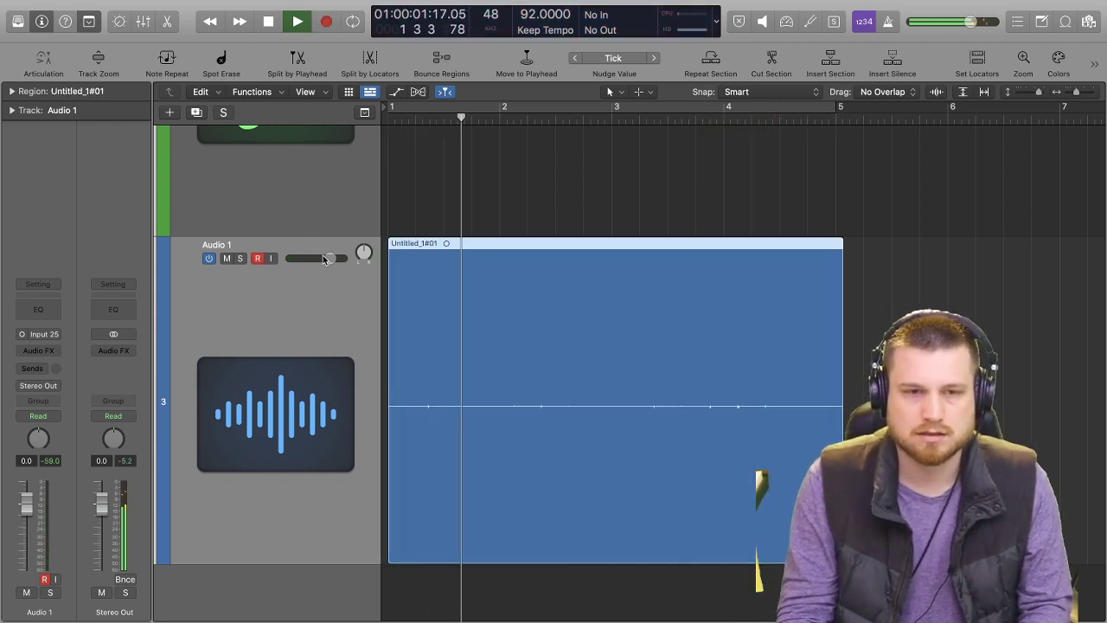
Raise the Audio 1 volume to 5.8 dB while the take plays, and return the playhead to bar 1.
drag(330, 257, 366, 252)
key(space)
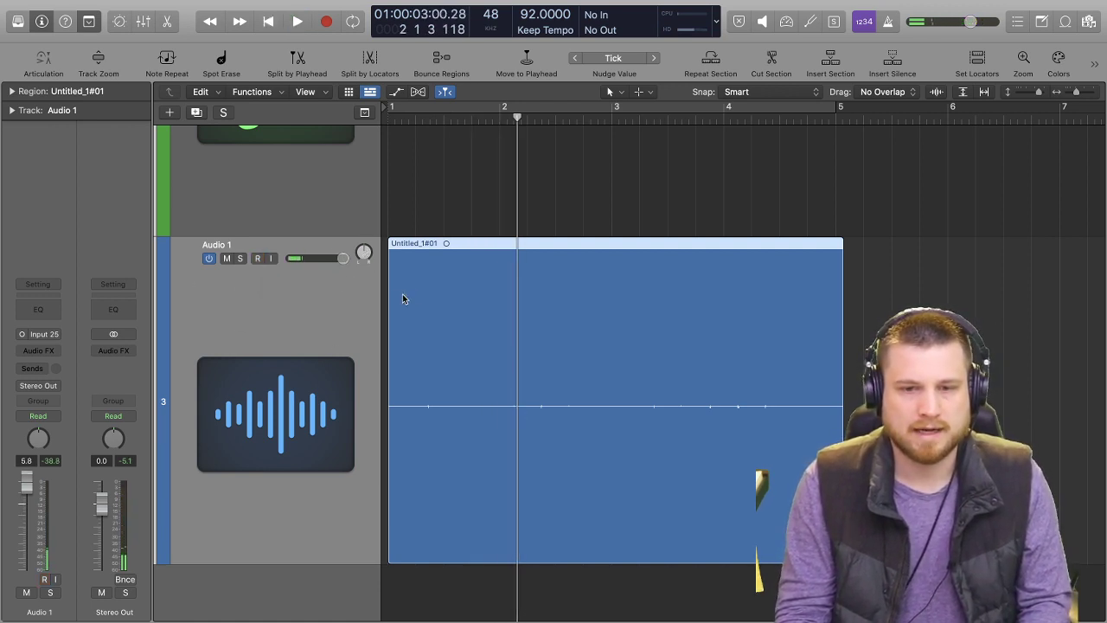
key(Return)
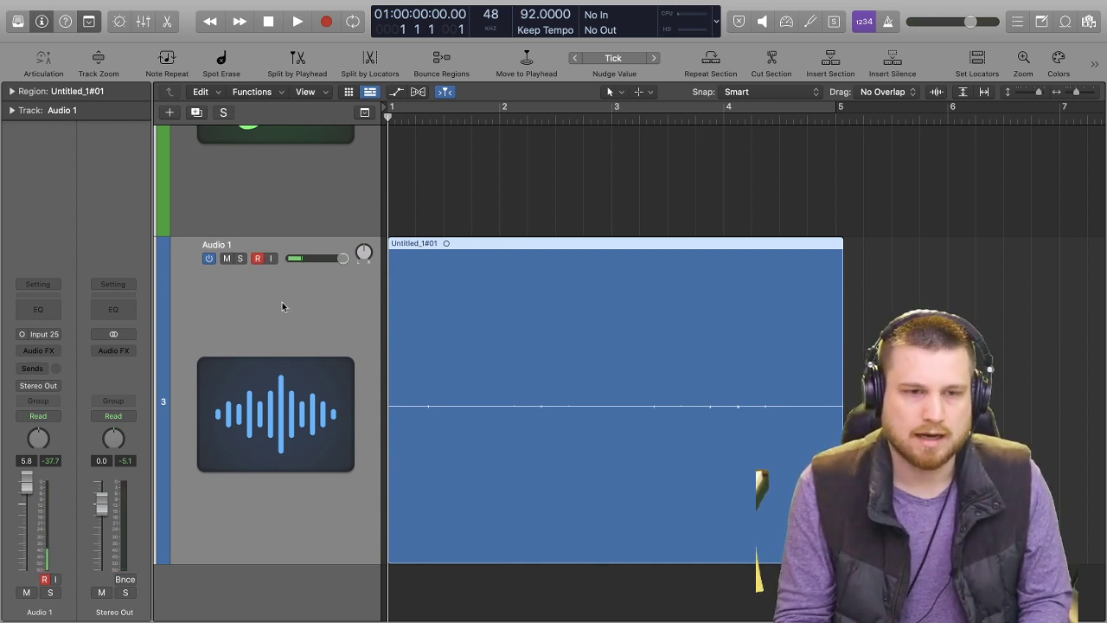
key(alt+r)
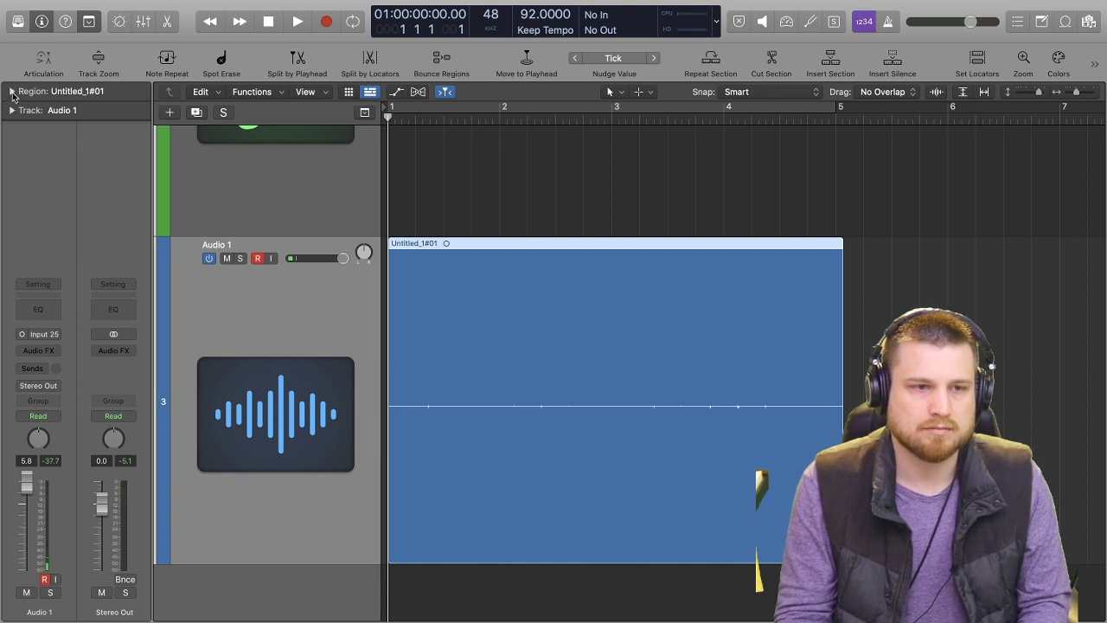
Add a Channel EQ to Audio 1 with a high shelf of +7.4 dB at 4860 Hz and listen briefly.
click(50, 307)
drag(808, 186, 694, 124)
drag(748, 275, 705, 227)
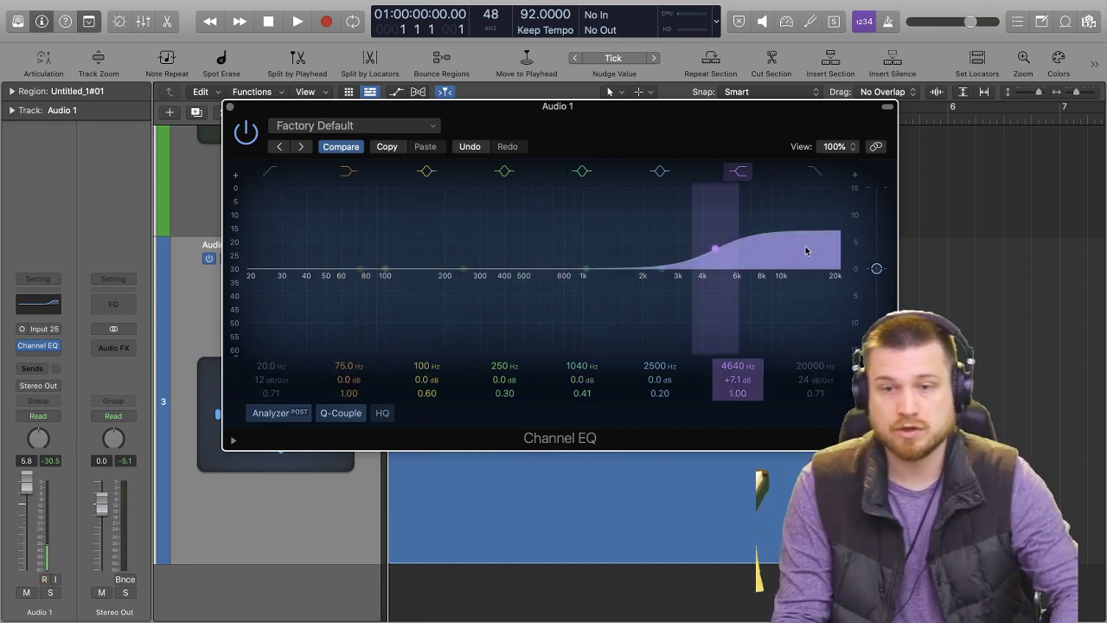
drag(718, 252, 722, 251)
key(space)
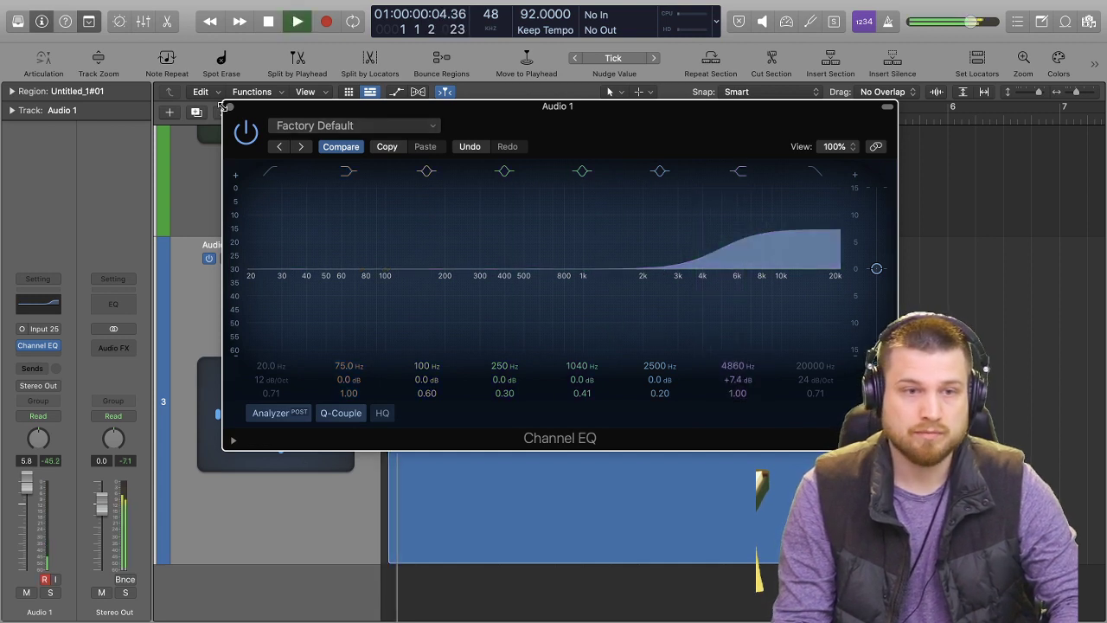
click(230, 105)
key(space)
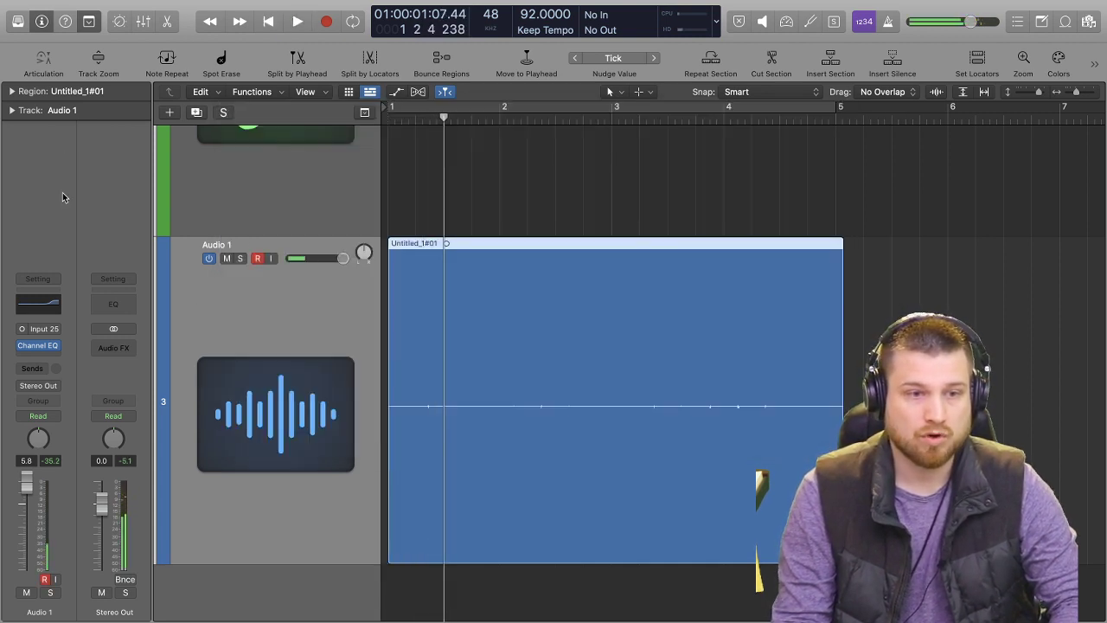
Add a Compressor after the Channel EQ on Audio 1, lowering the threshold to about -50 dB and adjusting the make-up gain during playback.
click(50, 358)
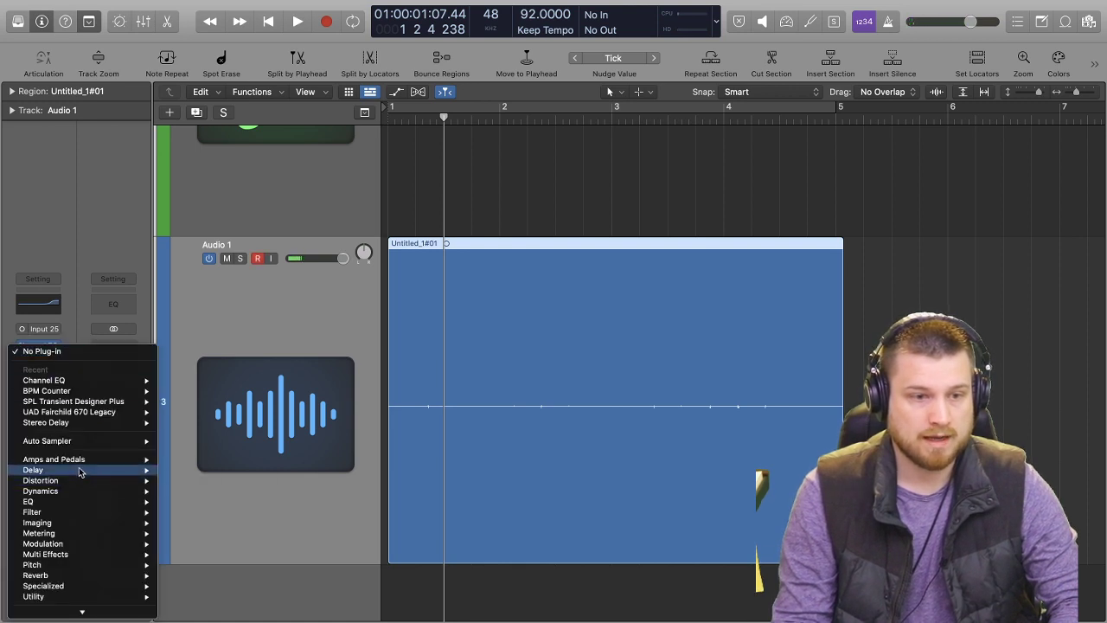
mouse_move(92, 487)
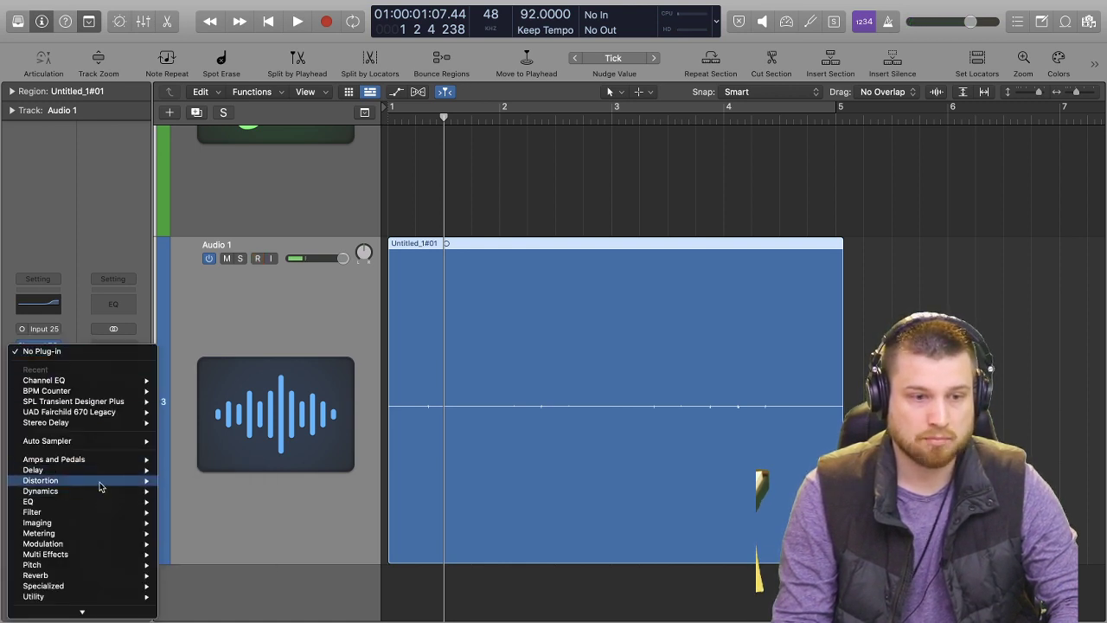
mouse_move(235, 502)
click(303, 503)
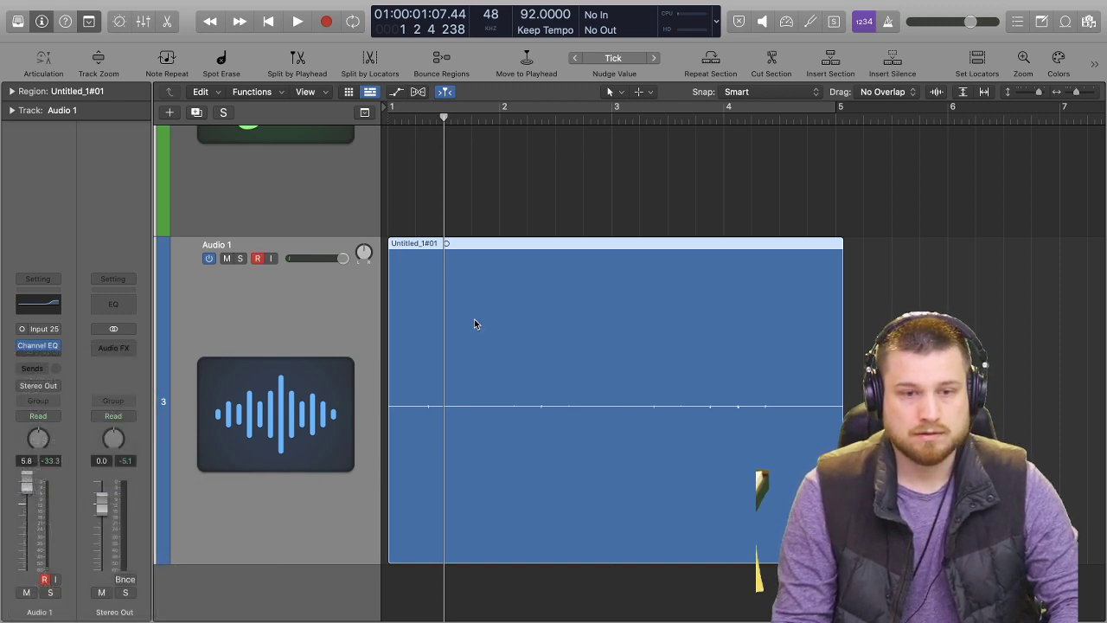
drag(632, 232, 523, 96)
key(space)
drag(392, 381, 403, 490)
mouse_move(602, 373)
mouse_down()
mouse_move(597, 346)
mouse_move(586, 366)
mouse_up()
key(space)
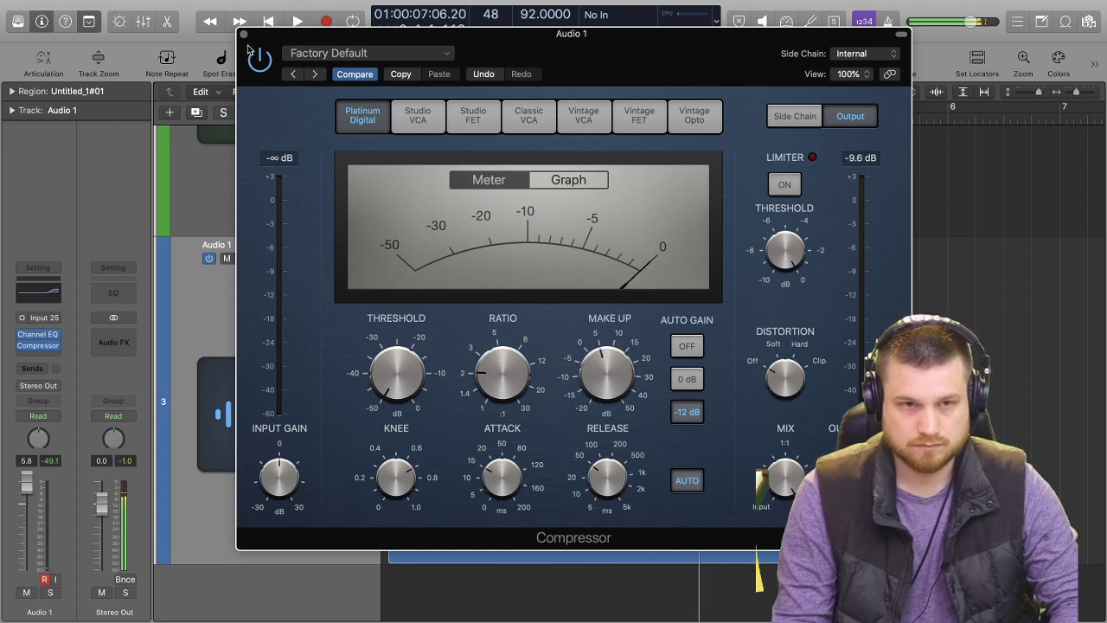
click(244, 34)
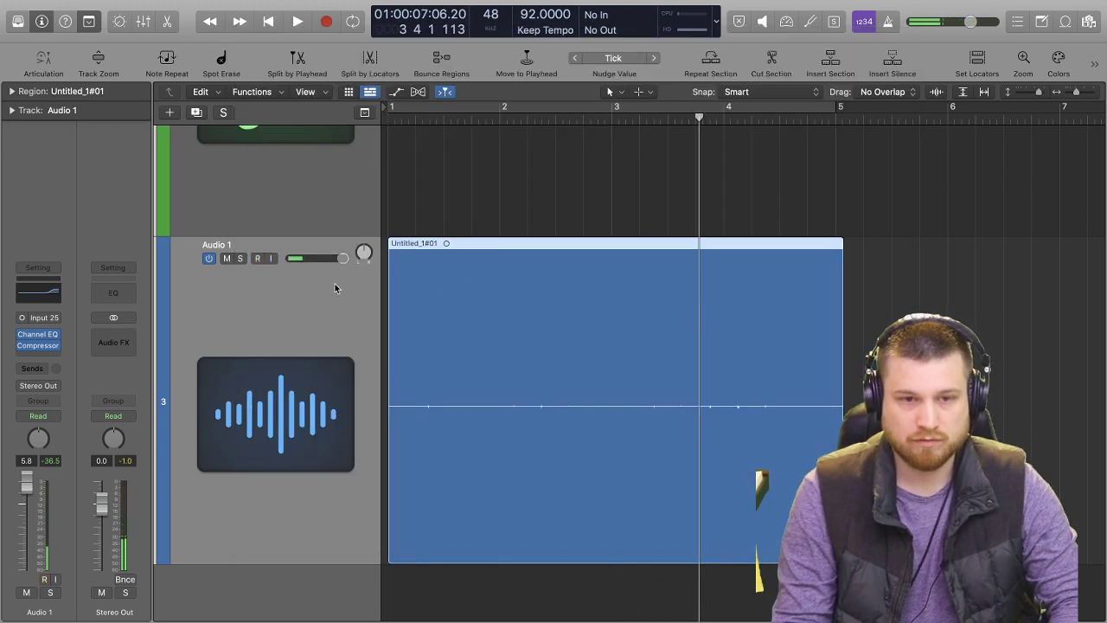
Enable Flex on Audio 1, quantize the recorded region to 1/16 Swing D and play it from the start into bar 5.
key(super+f)
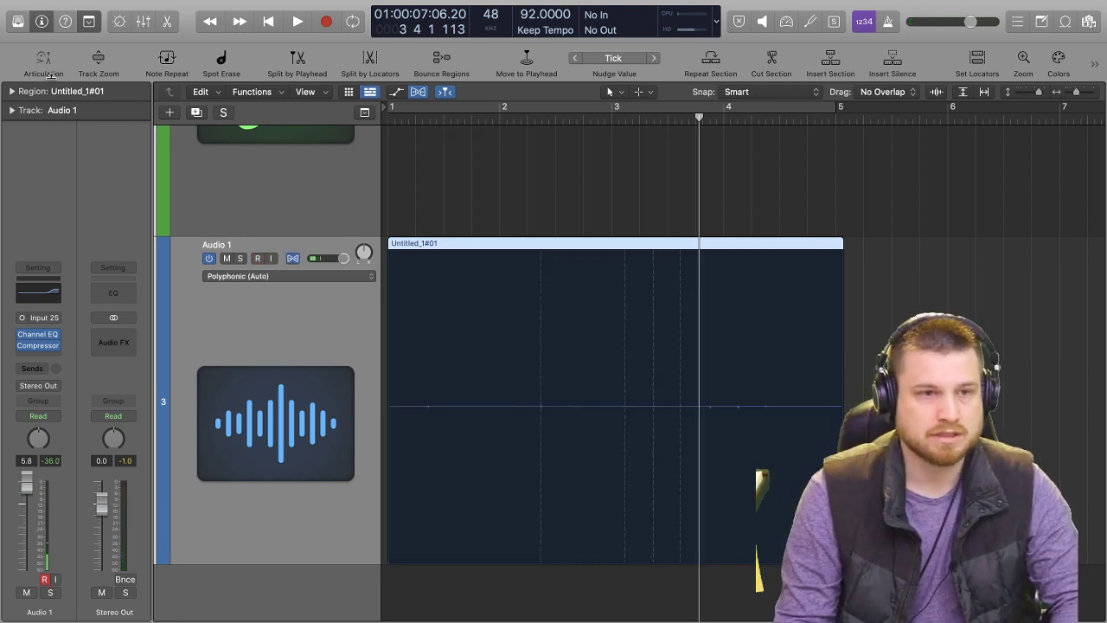
click(9, 92)
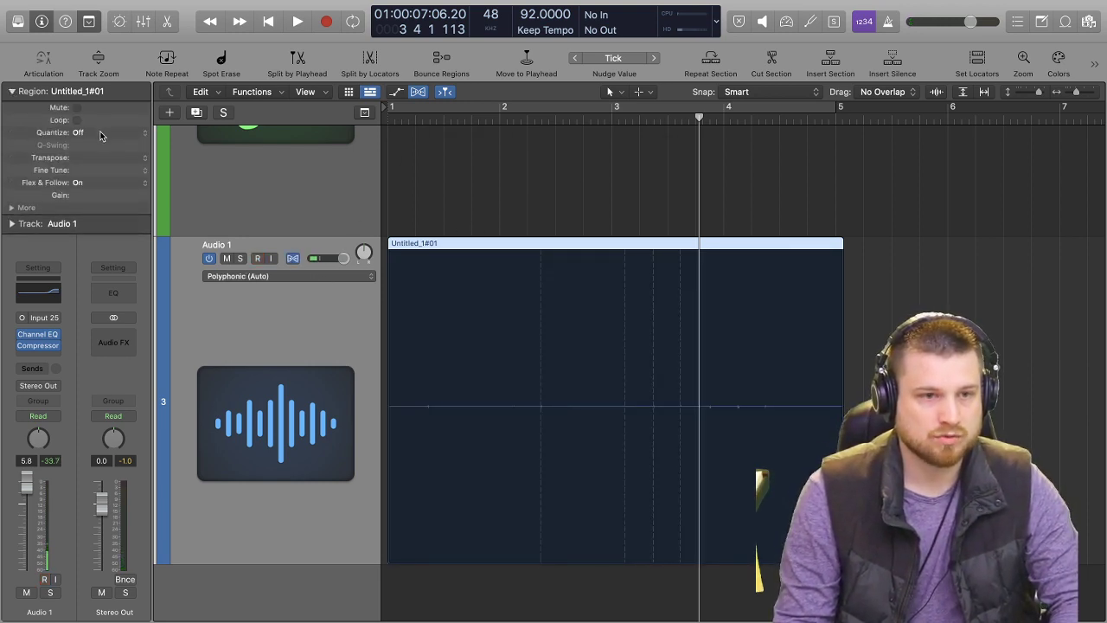
click(99, 134)
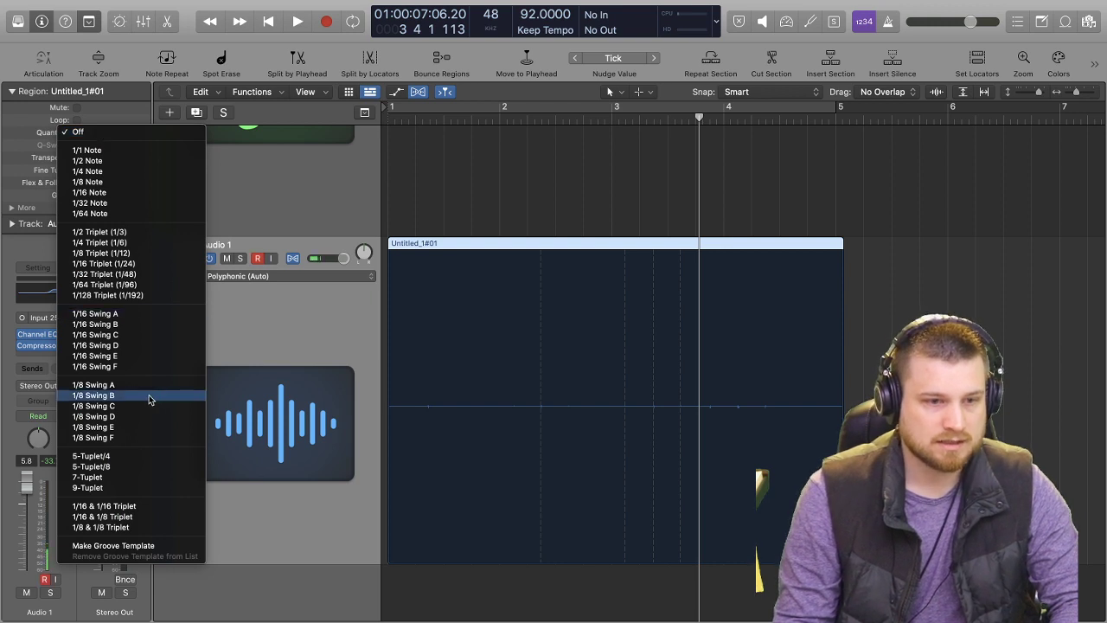
click(135, 345)
key(Return)
key(space)
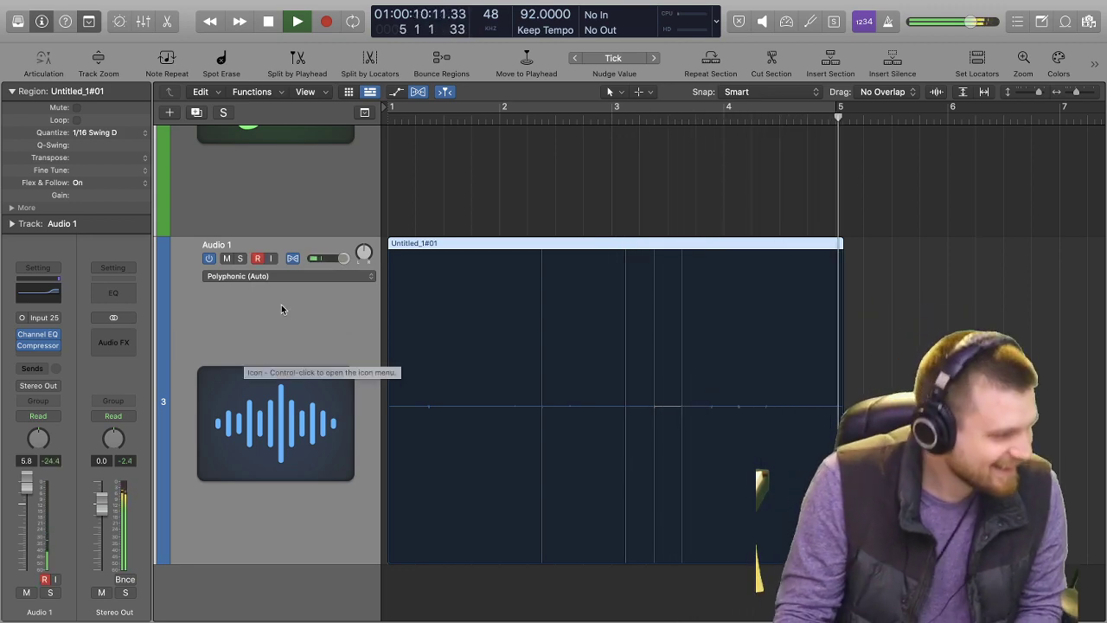
key(space)
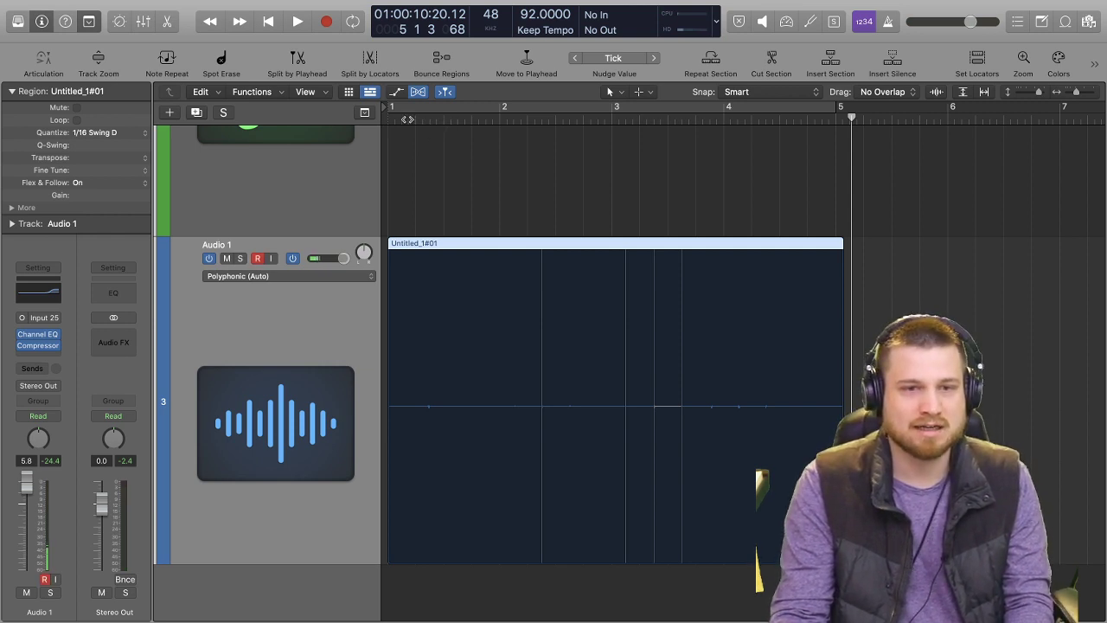
Turn off the Flex view and play the take from near bar 1 into bar 2.
click(406, 119)
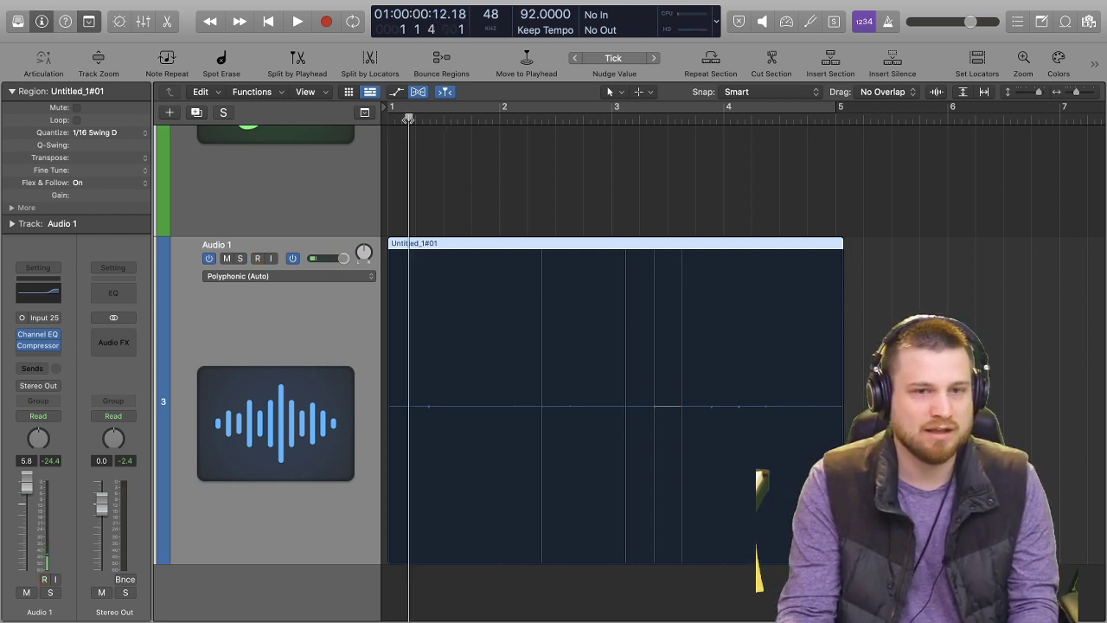
click(403, 118)
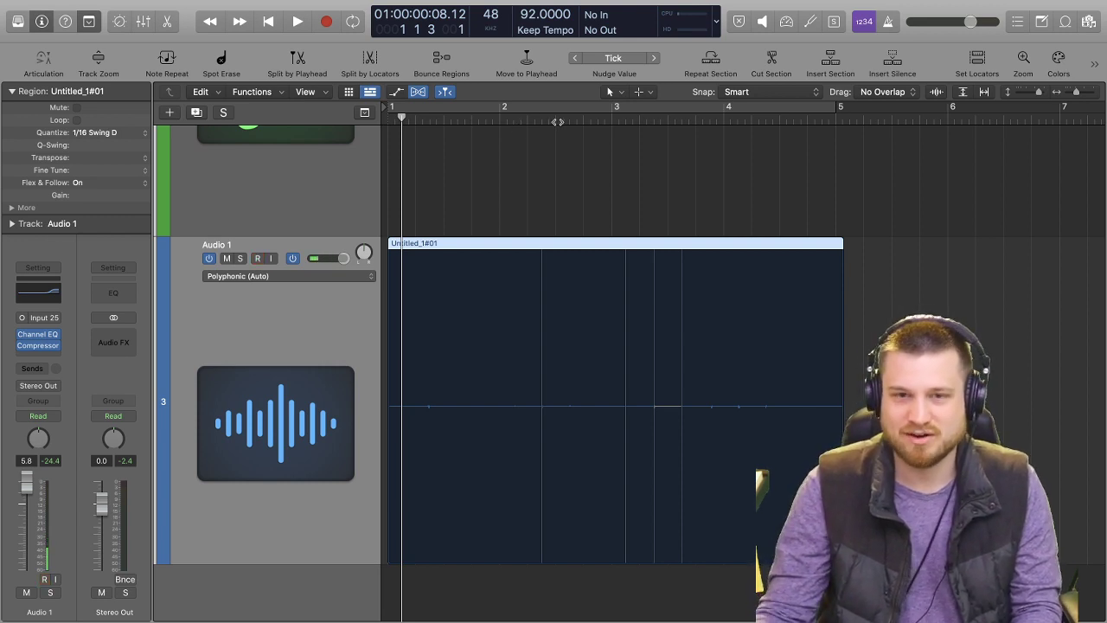
key(super+f)
key(space)
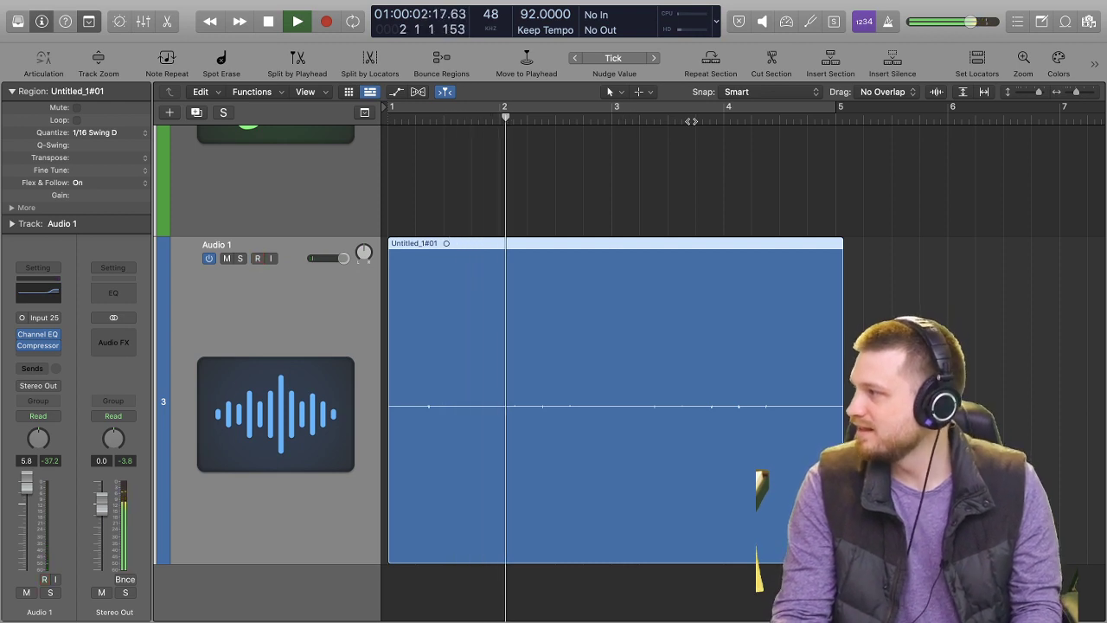
key(space)
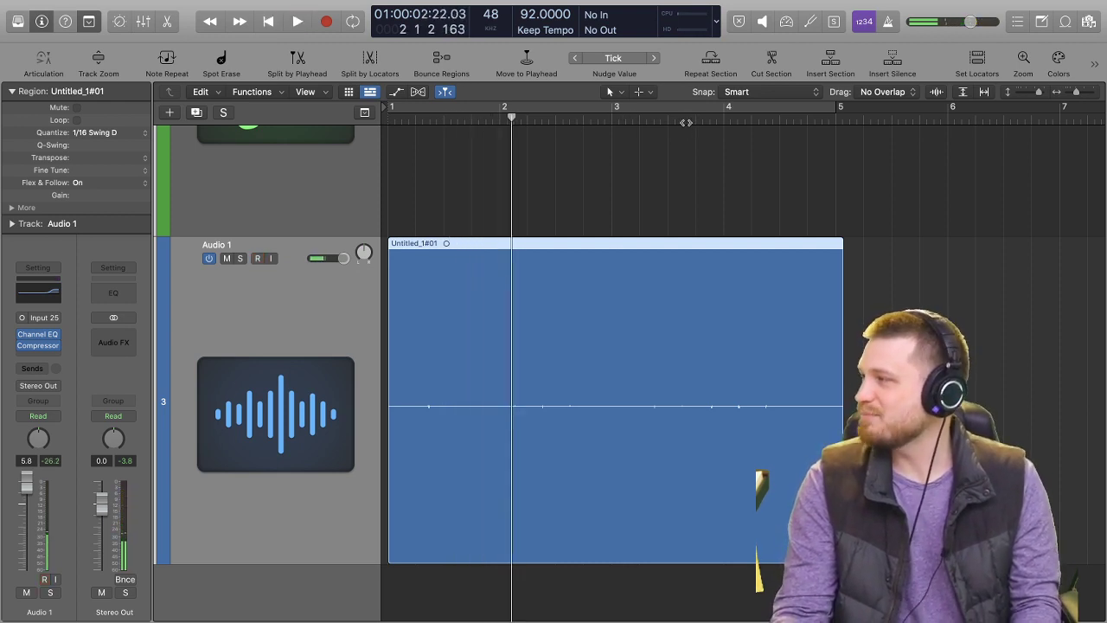
key(alt+r)
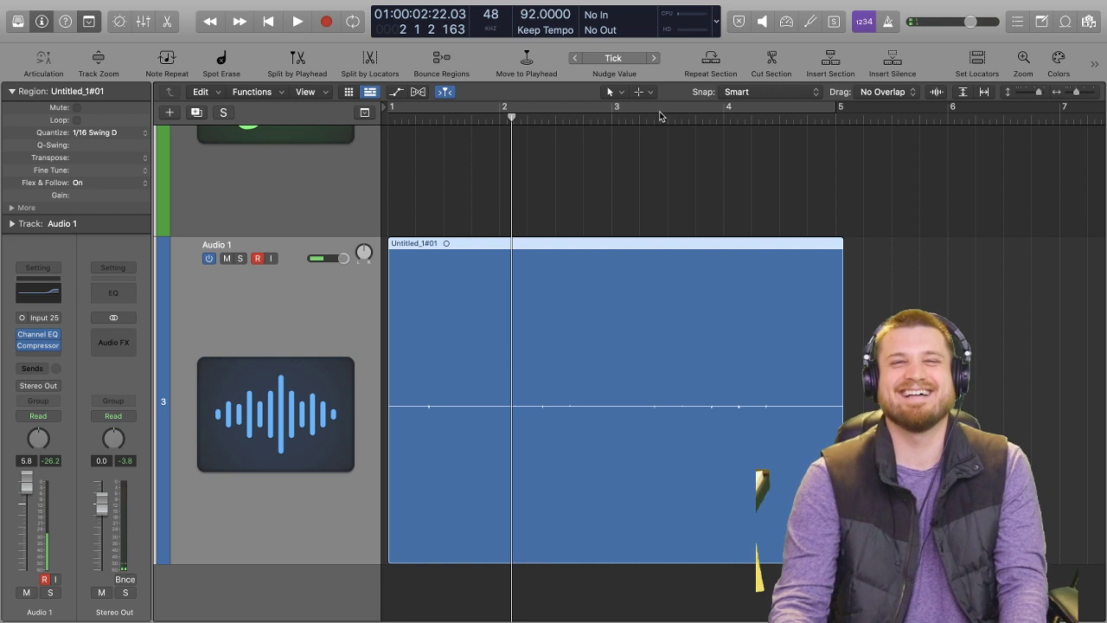
key(alt+r)
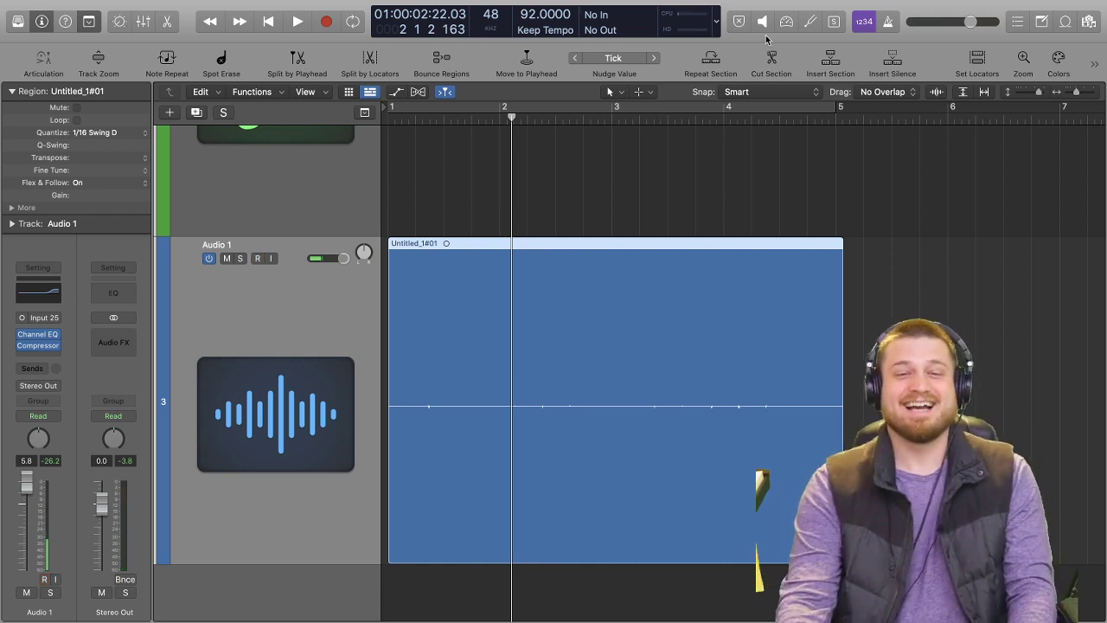
key(alt+r)
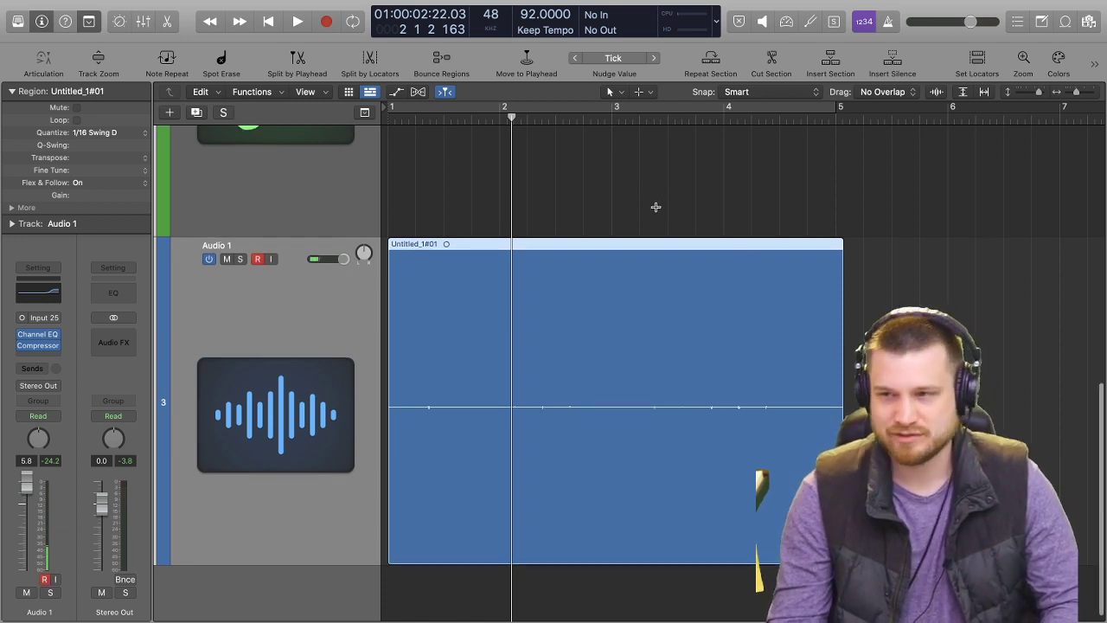
Play from bar 1 while trying Audio 1 panned to +47, and reset the pan to centre.
scroll(656, 207, up, 1)
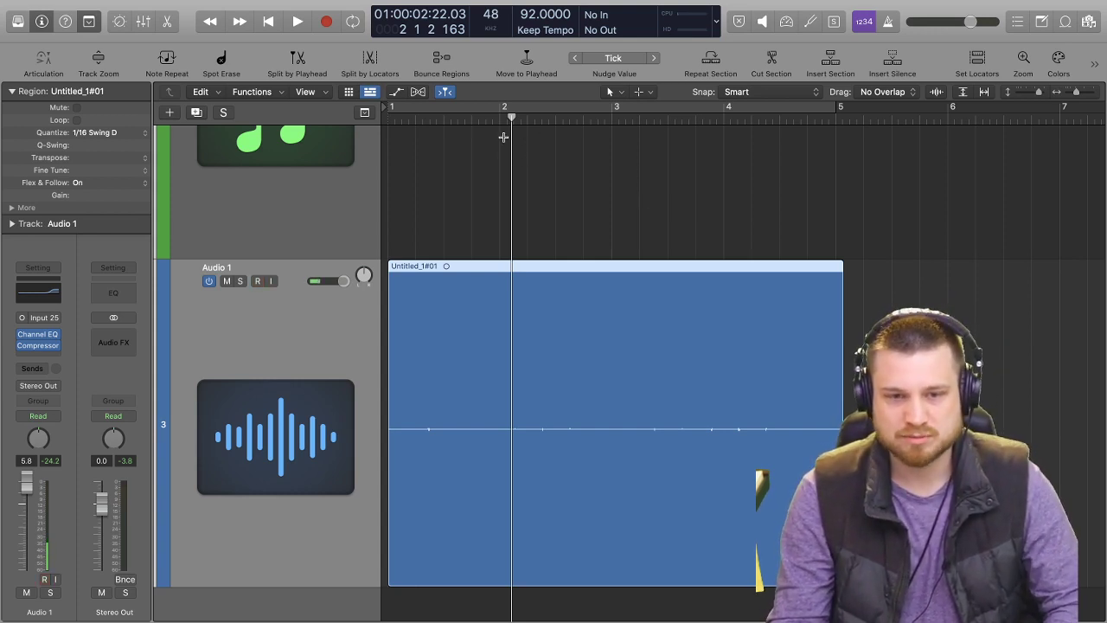
key(Return)
key(space)
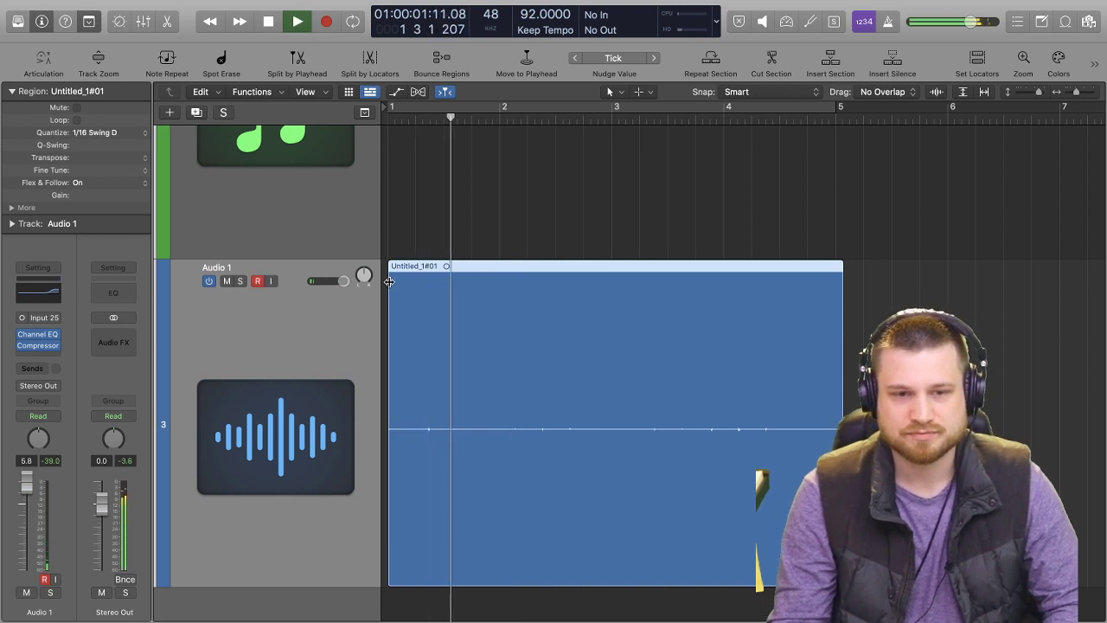
drag(370, 279, 369, 256)
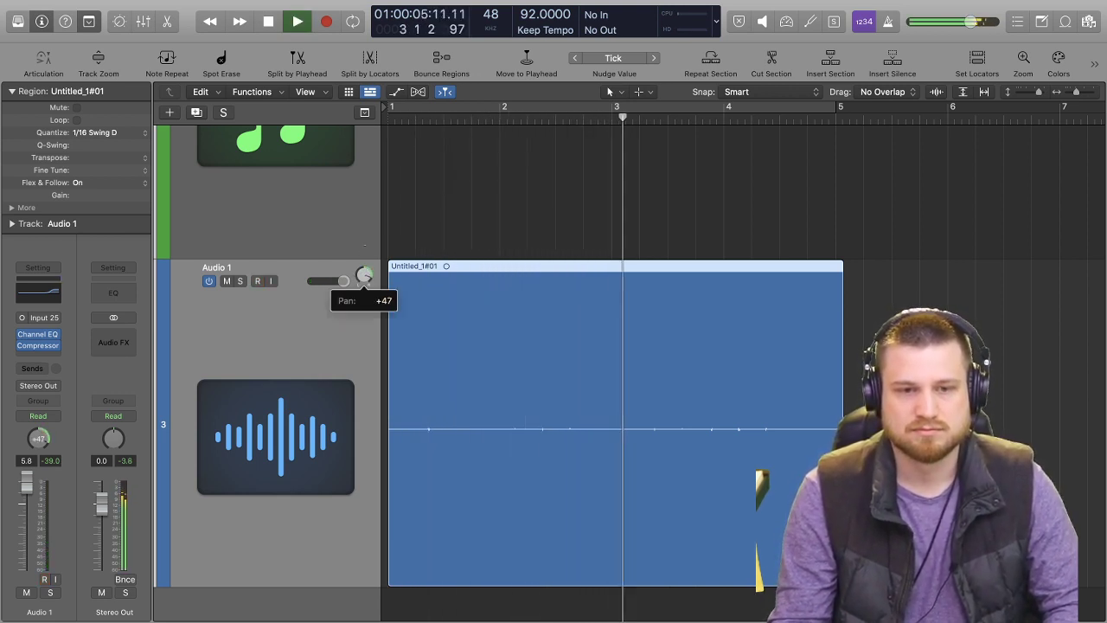
alt+click(365, 283)
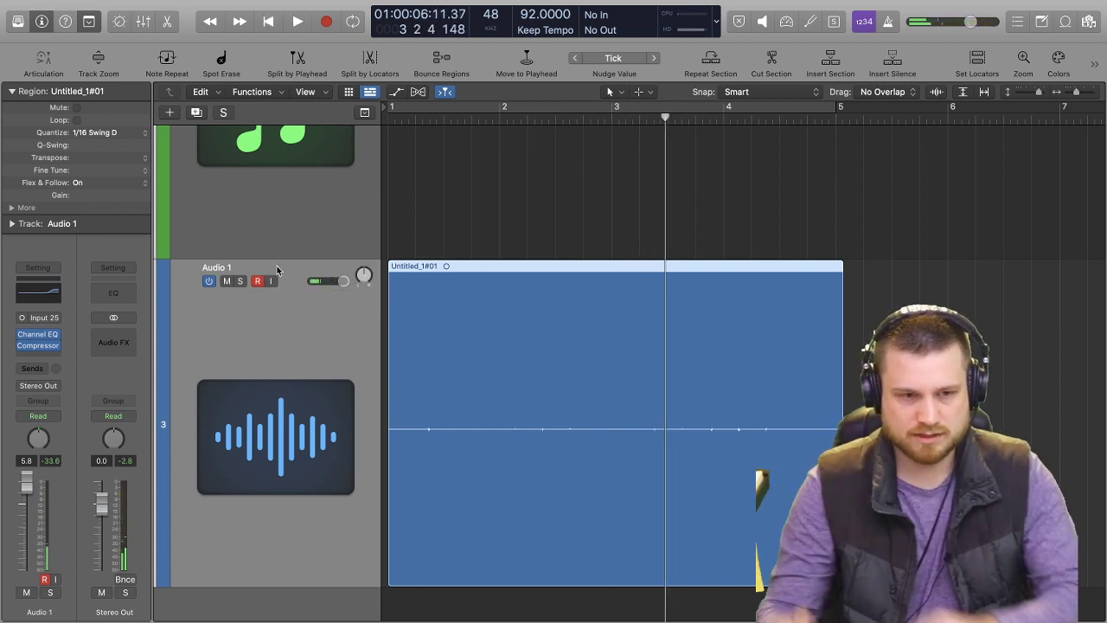
Try a mono-to-stereo Stereo Delay after the Compressor on Audio 1 and close its window.
click(50, 357)
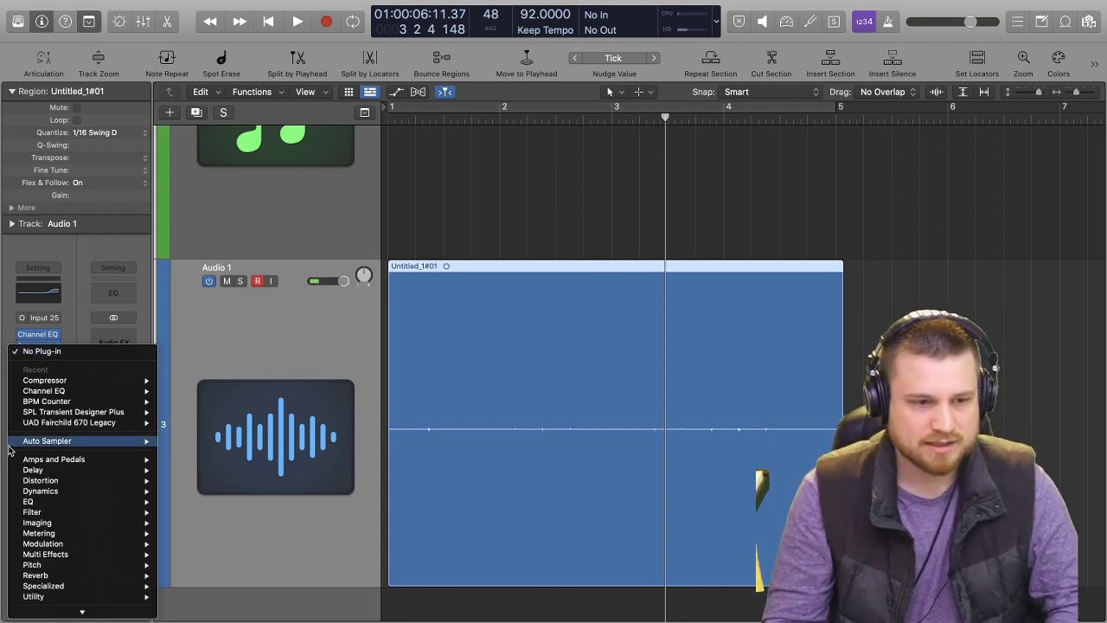
mouse_move(79, 494)
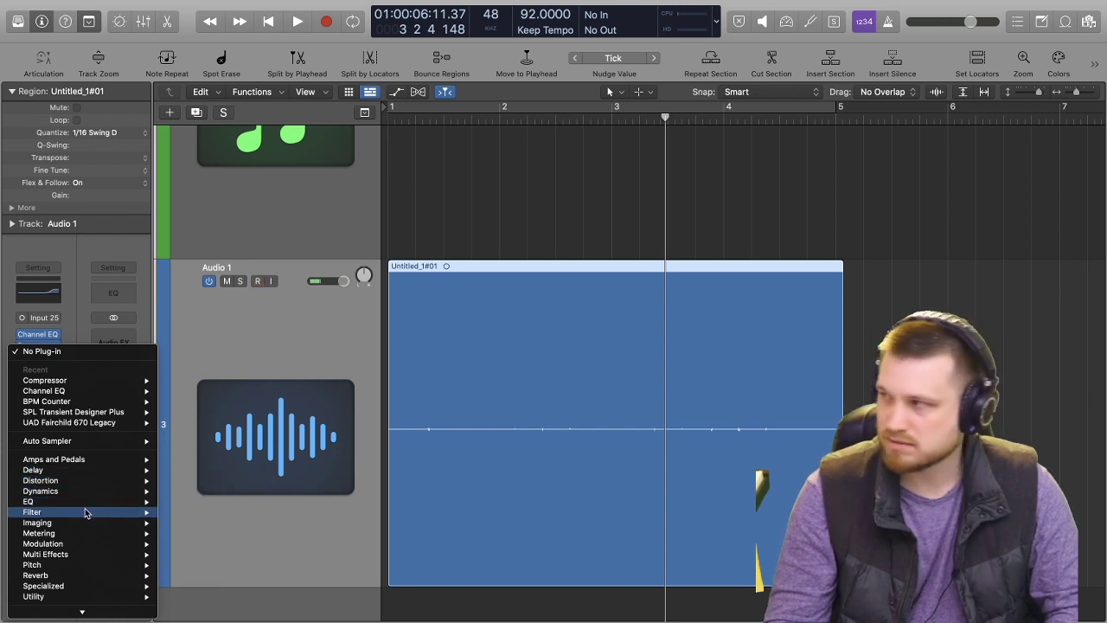
mouse_move(85, 516)
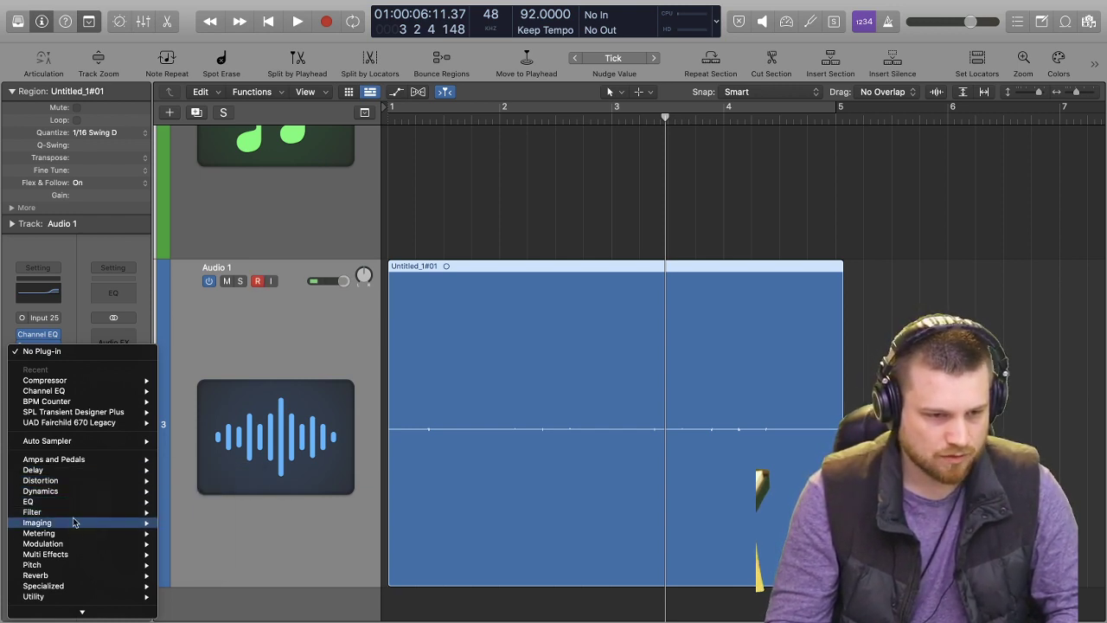
mouse_move(83, 544)
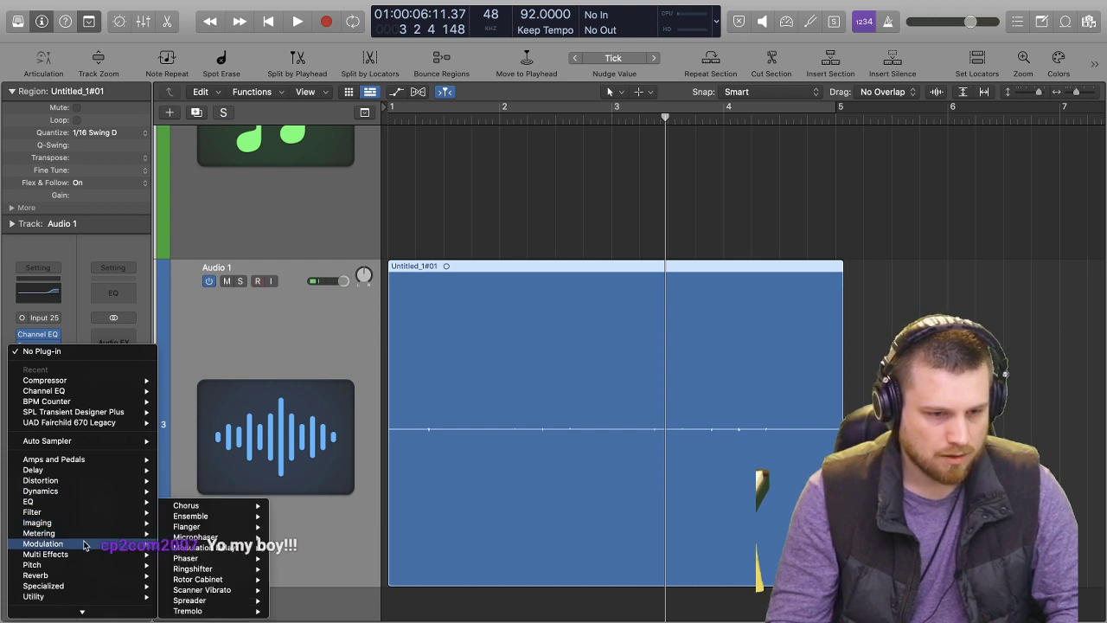
mouse_move(75, 474)
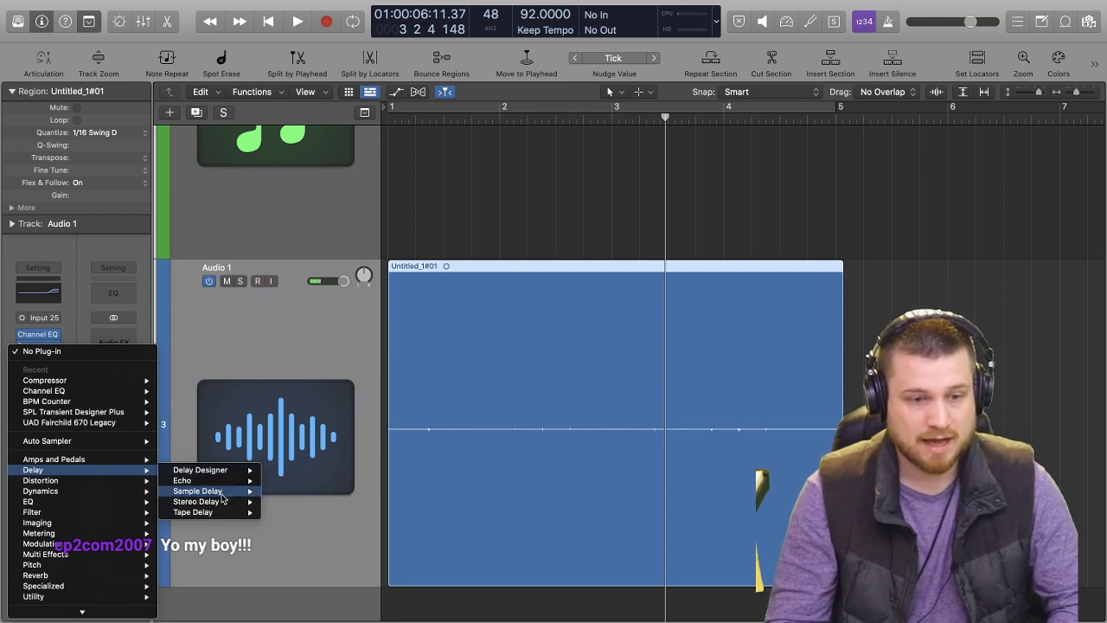
mouse_move(222, 506)
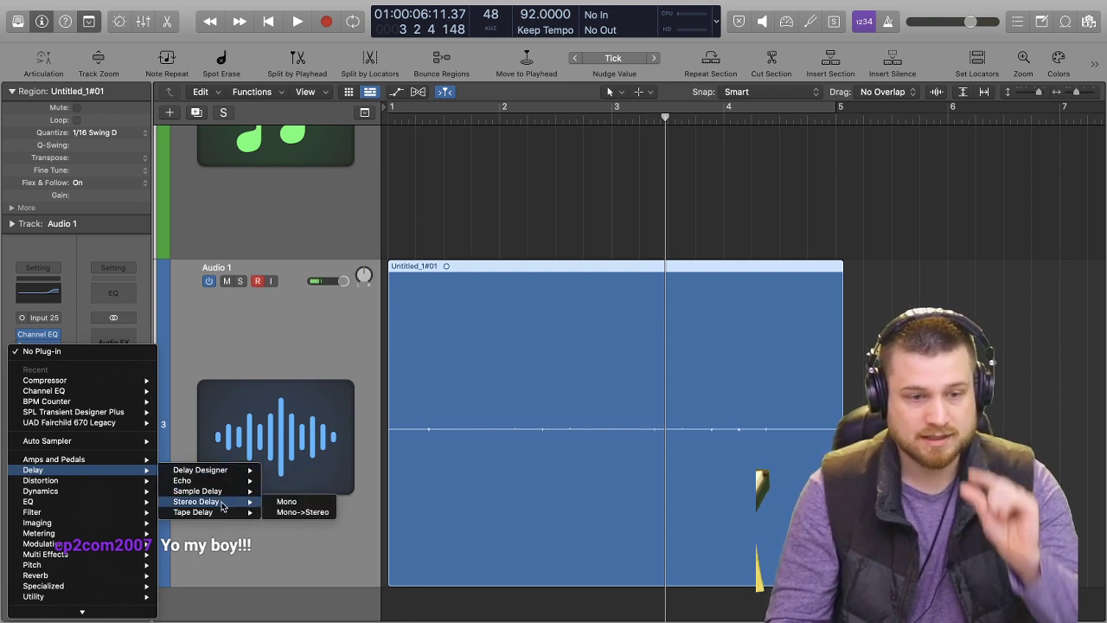
click(313, 512)
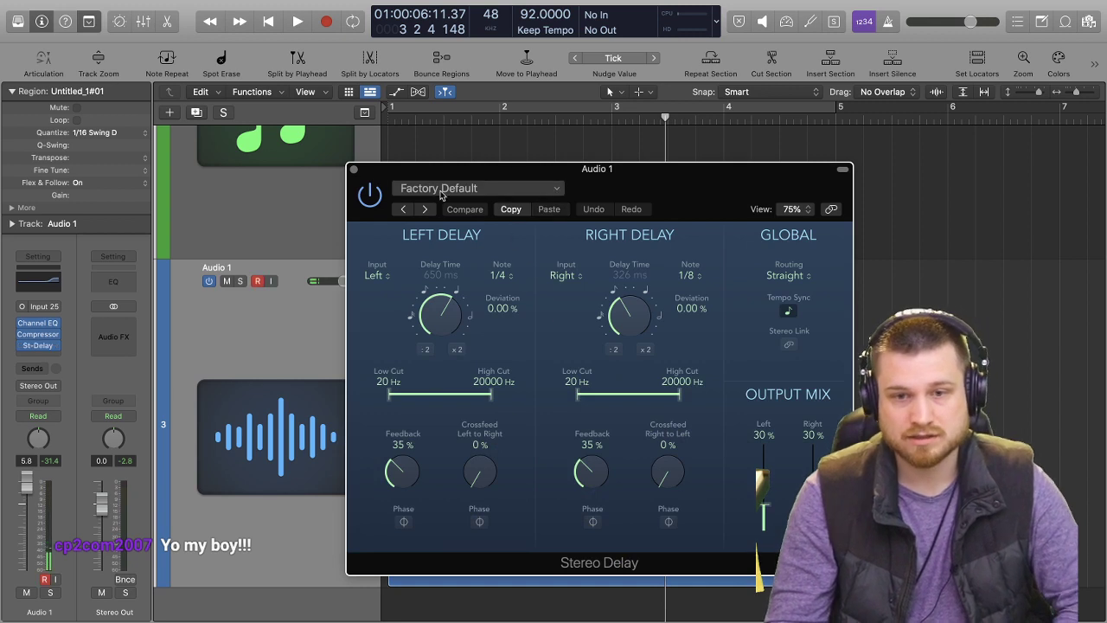
click(354, 169)
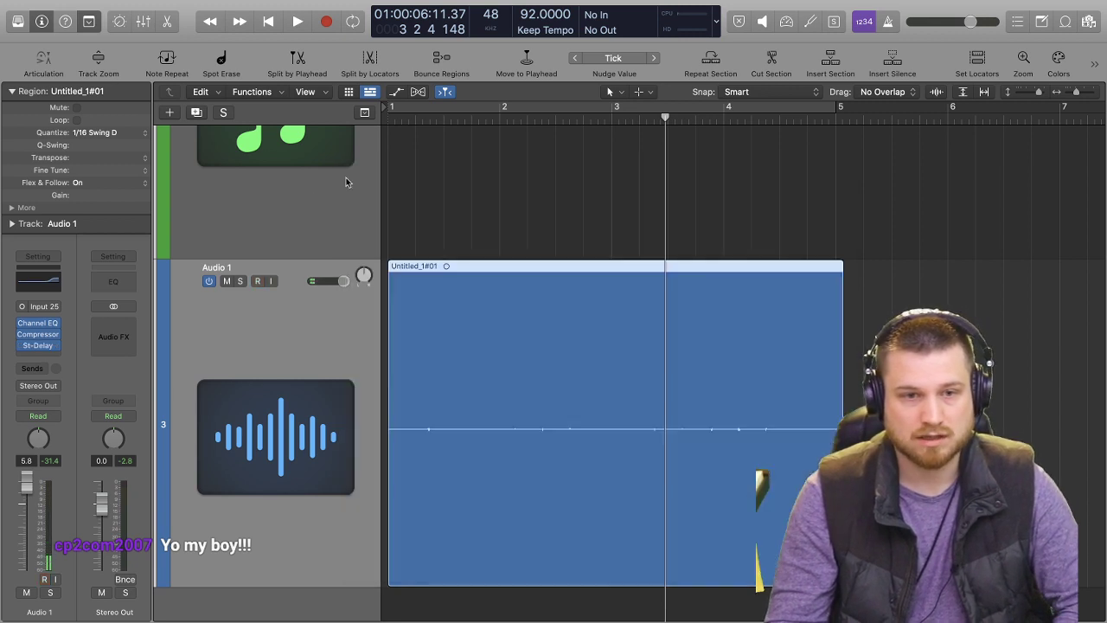
Replace the Stereo Delay on Audio 1 with a mono-to-stereo Sample Delay, set to 488 samples left and 145 samples right.
click(56, 345)
mouse_move(130, 466)
mouse_move(285, 487)
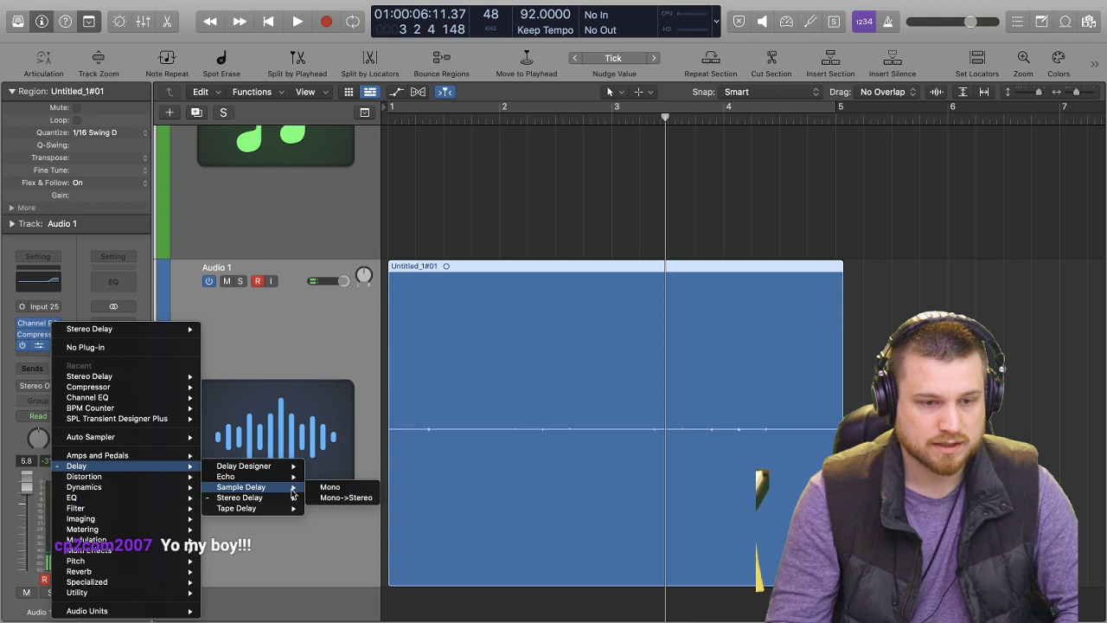
click(346, 498)
drag(459, 291, 462, 288)
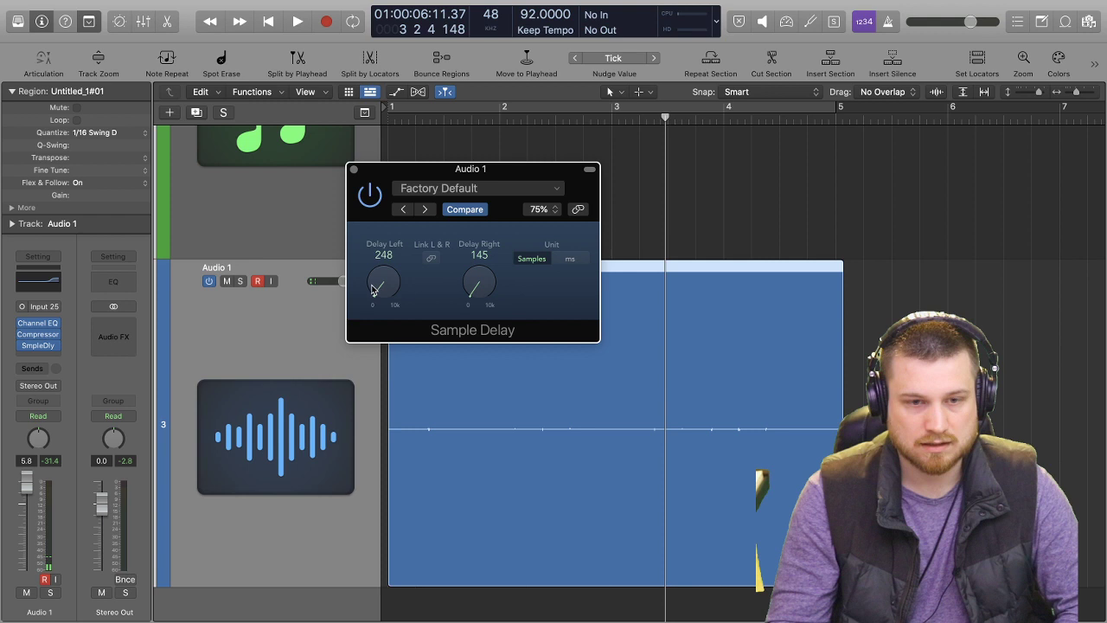
drag(374, 289, 268, 281)
Play the delayed take from the start into bar 5 and close the Sample Delay window.
key(space)
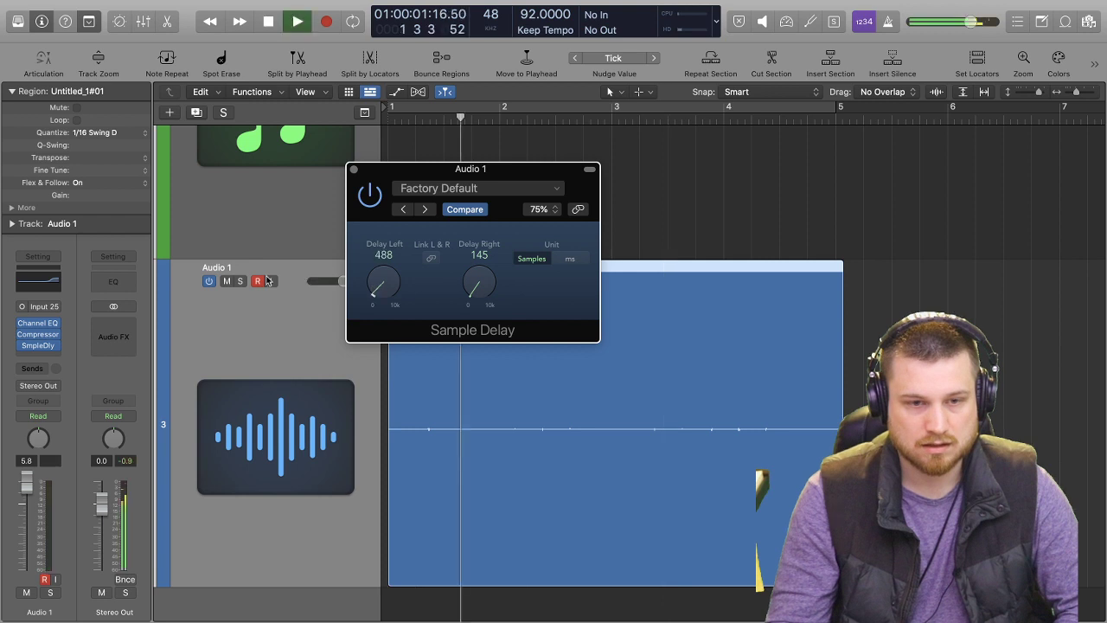
click(352, 170)
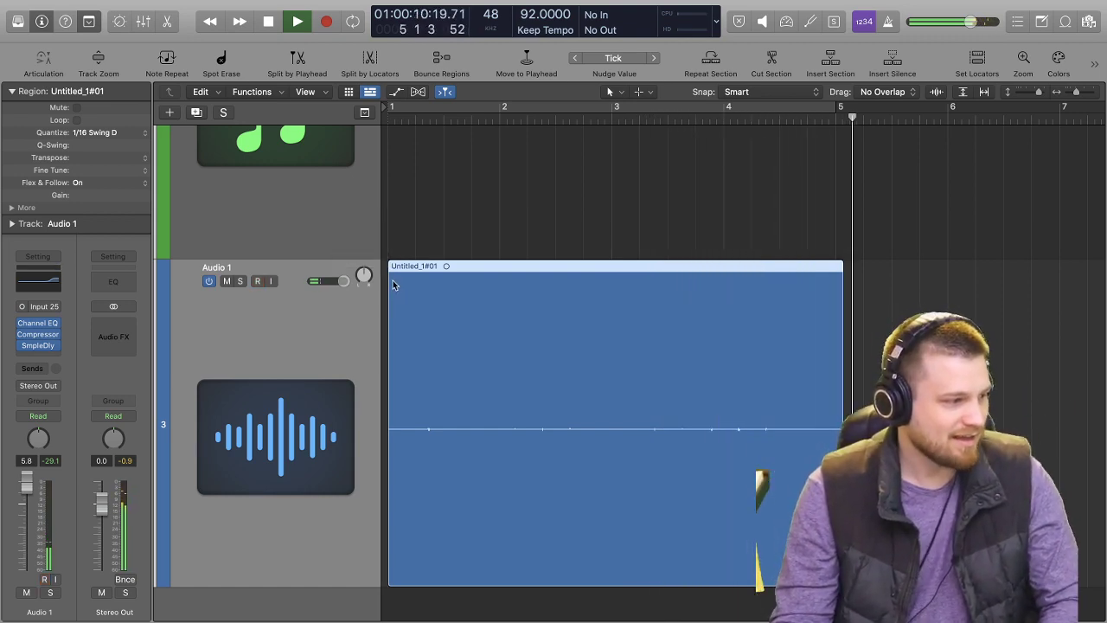
key(space)
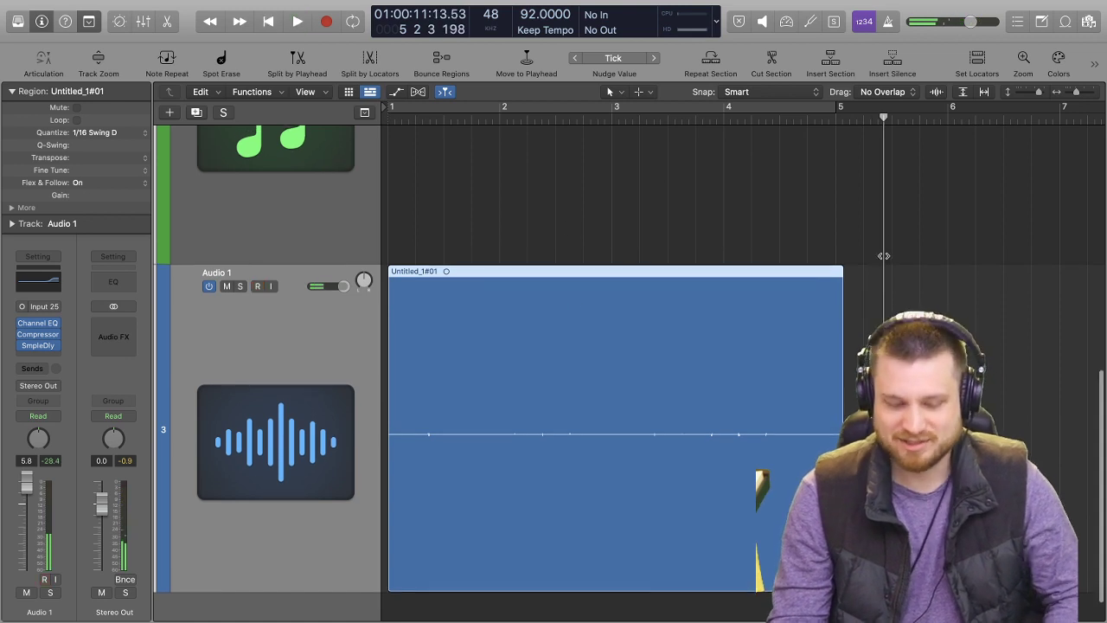
Play from bar 1 into bar 5 while lowering the Audio 1 volume to -3.3 dB.
key(super+Left)
key(Return)
key(space)
scroll(464, 237, up, 3)
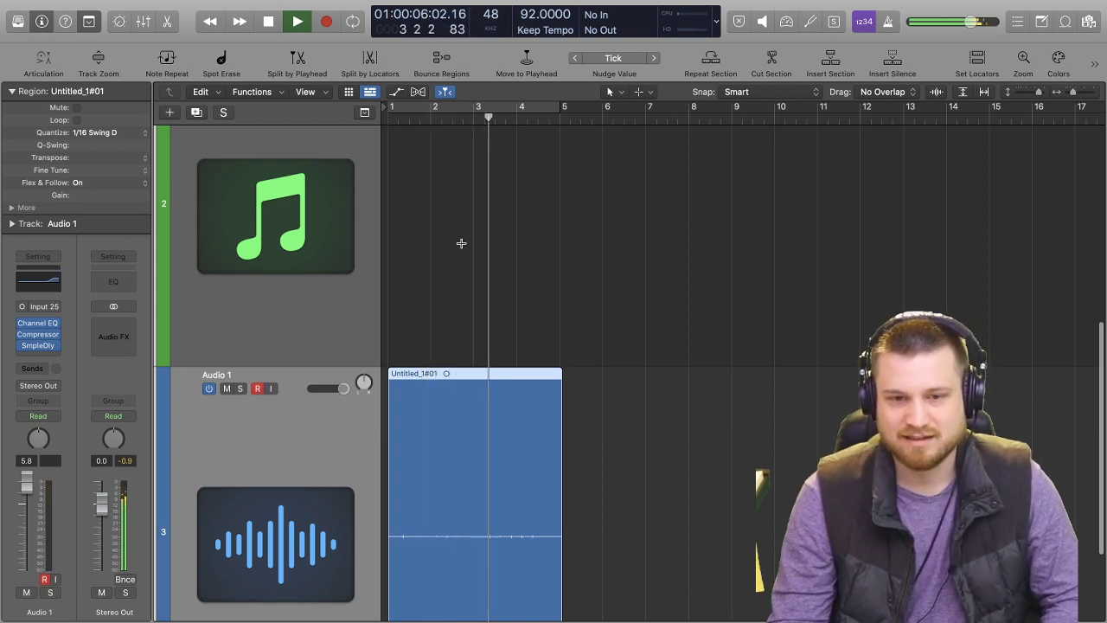
drag(343, 388, 329, 388)
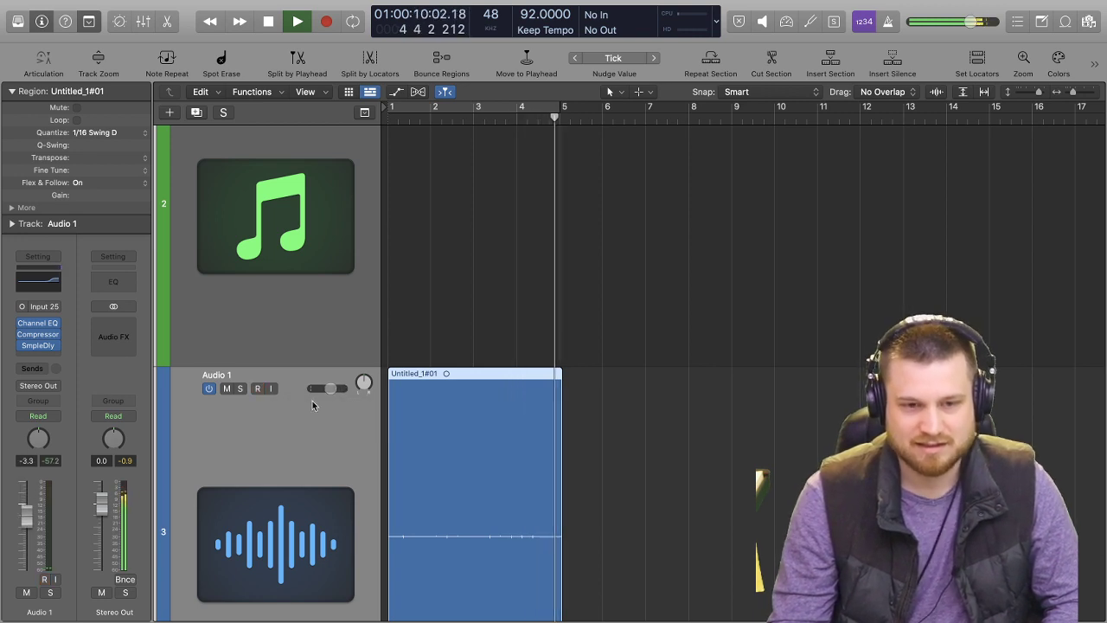
key(space)
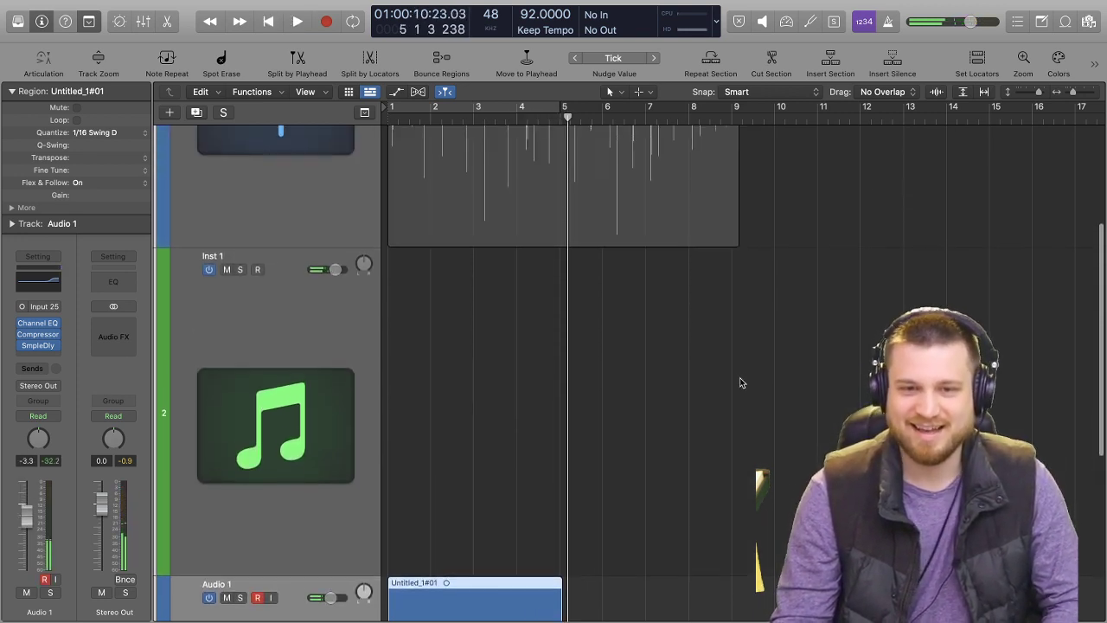
scroll(638, 390, down, 6)
scroll(635, 375, up, 1)
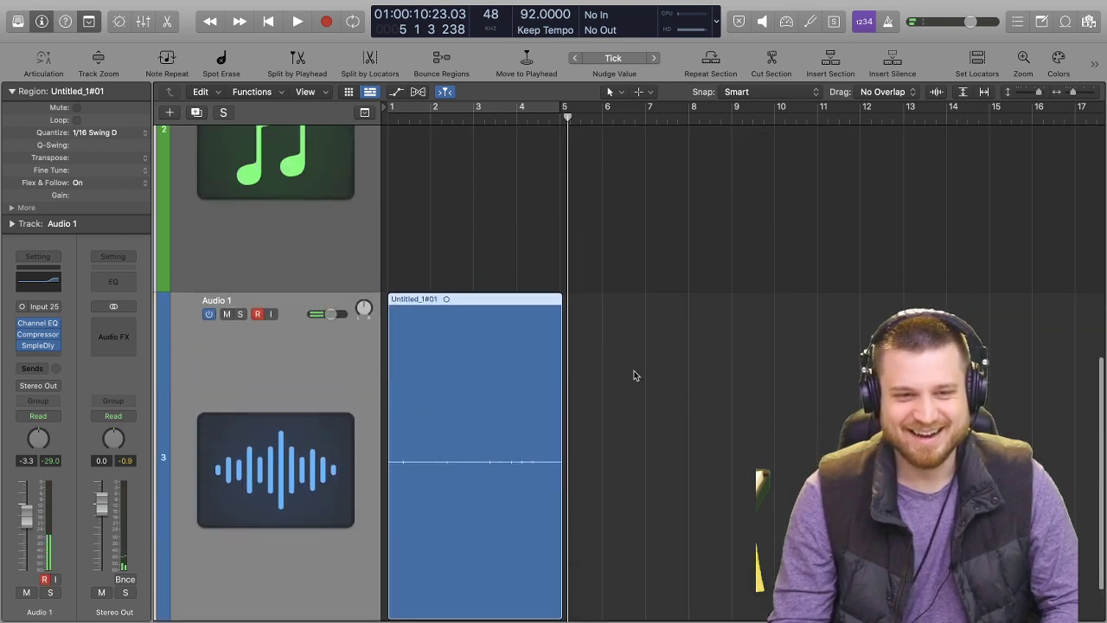
scroll(335, 240, up, 3)
click(335, 240)
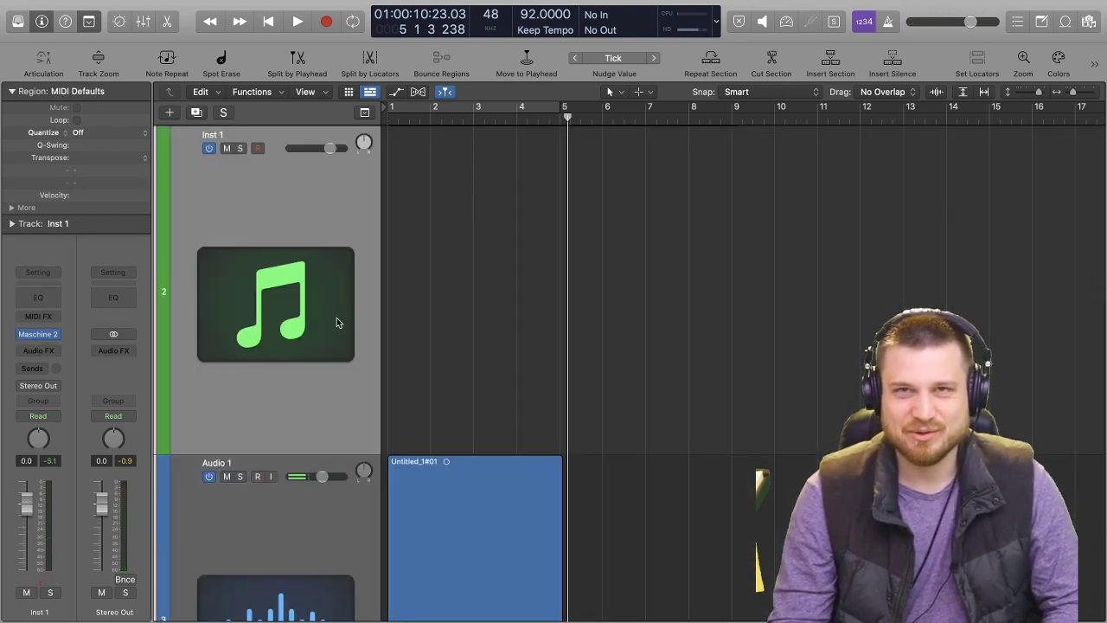
click(324, 508)
scroll(324, 509, down, 3)
scroll(329, 365, up, 4)
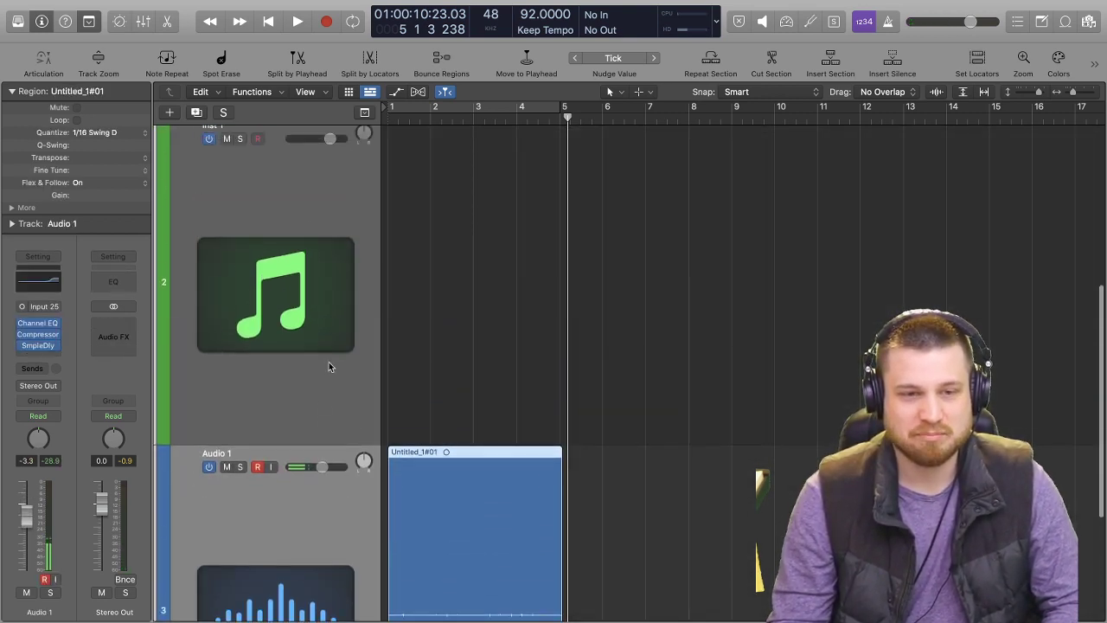
click(302, 279)
scroll(267, 188, up, 4)
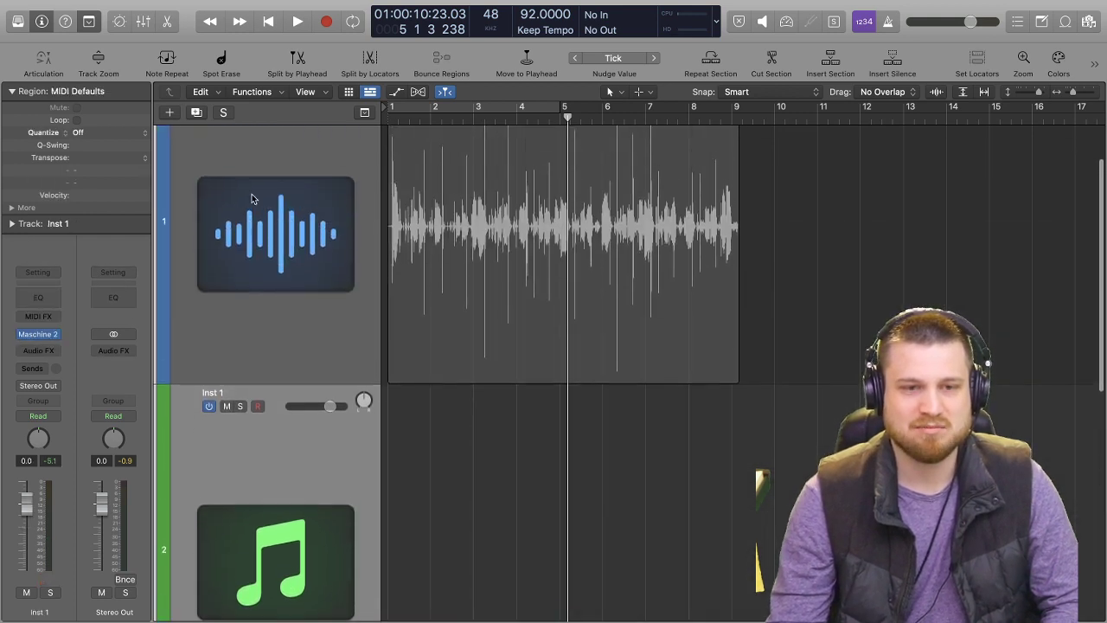
Solo the 12:5_2 voice memo track and listen to it from the start.
click(231, 205)
click(241, 147)
key(Return)
key(space)
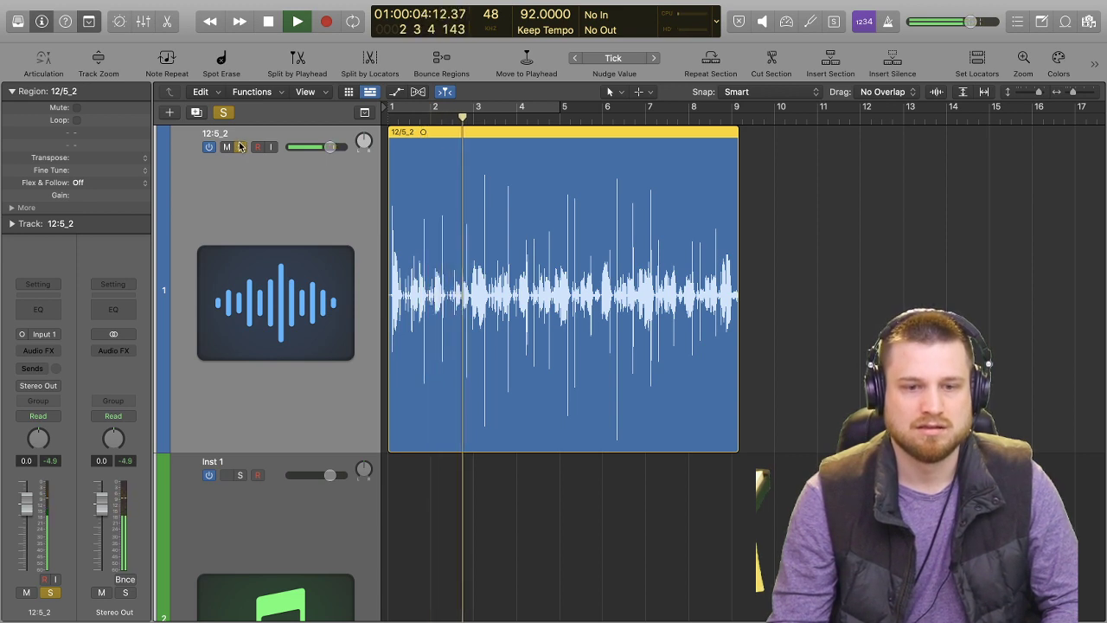
key(space)
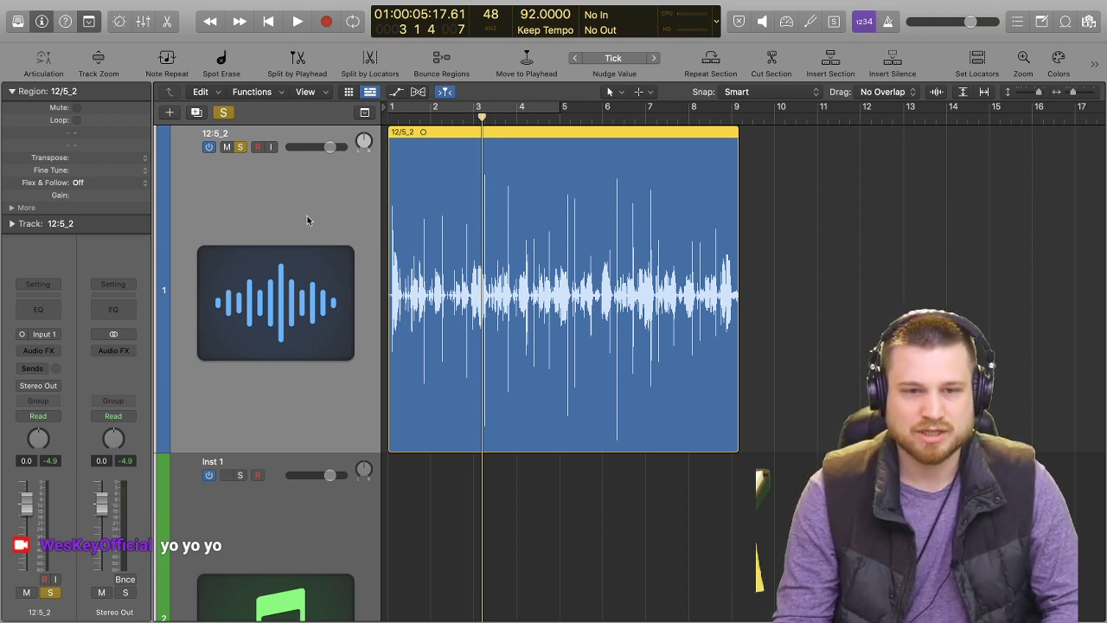
Replay the opening of the 12:5_2 track from bar 1 and turn its solo off.
key(Return)
key(space)
key(space)
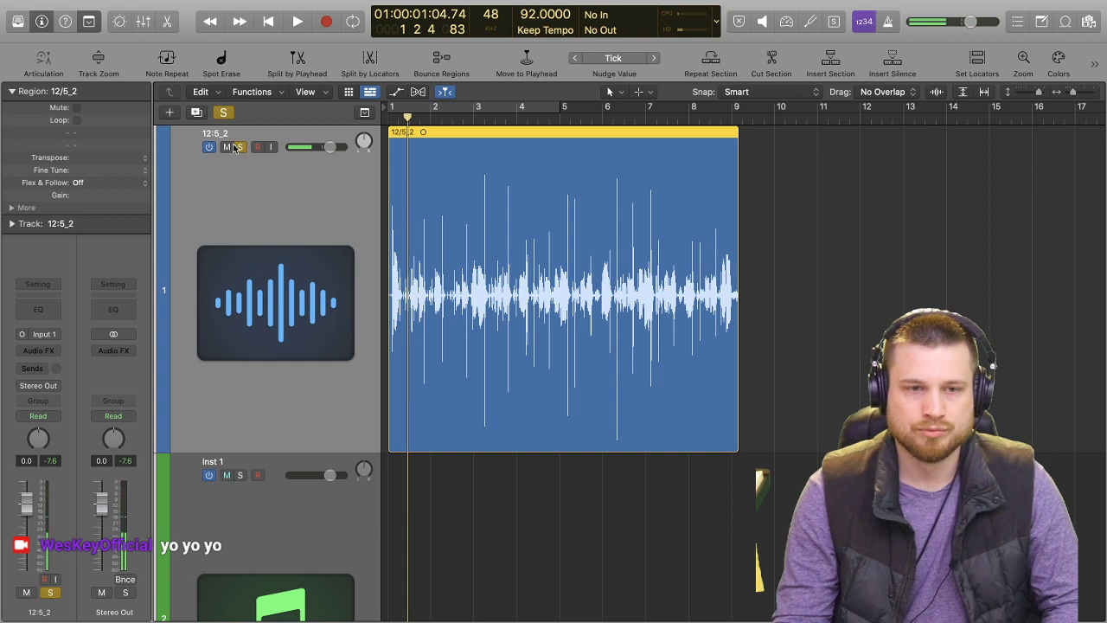
click(235, 145)
Select the Audio 1 track together with its recorded region.
scroll(336, 312, down, 5)
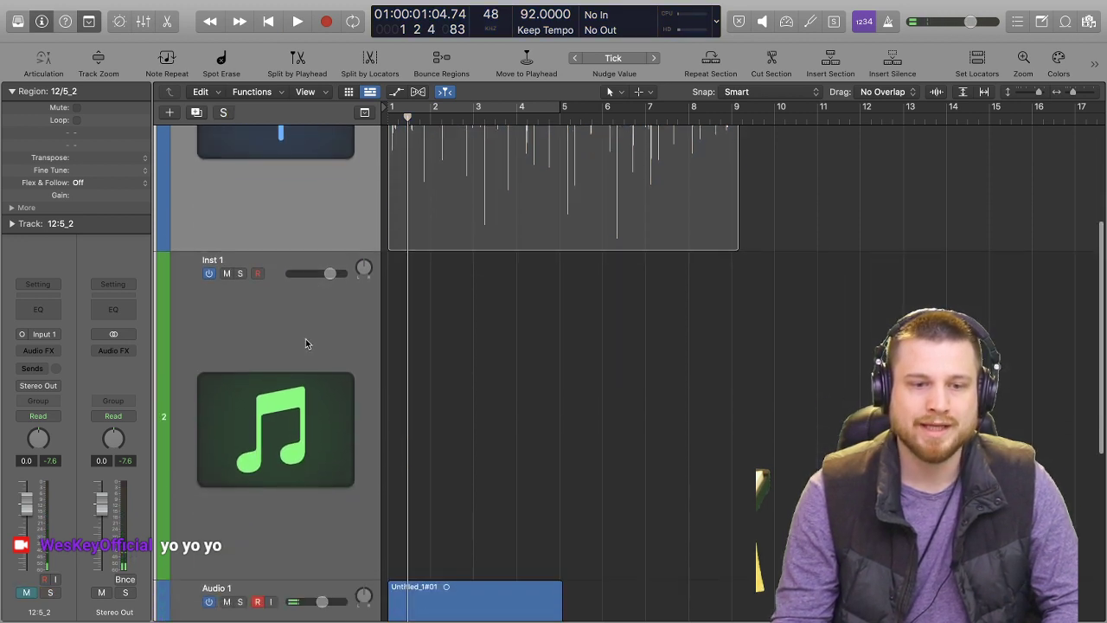
scroll(303, 335, down, 5)
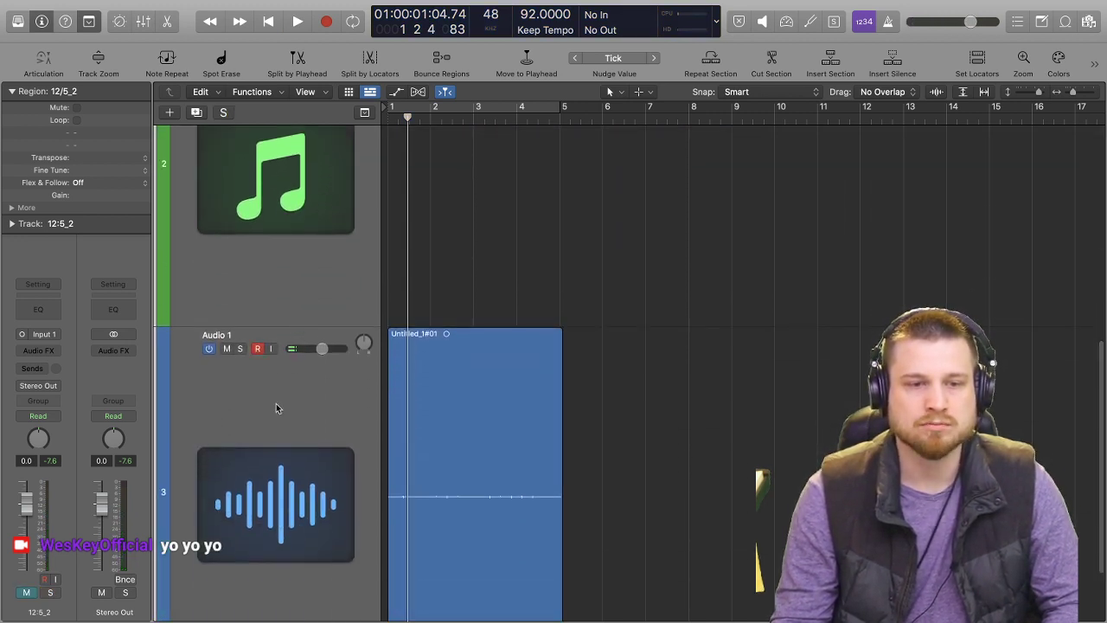
click(276, 403)
scroll(332, 322, up, 1)
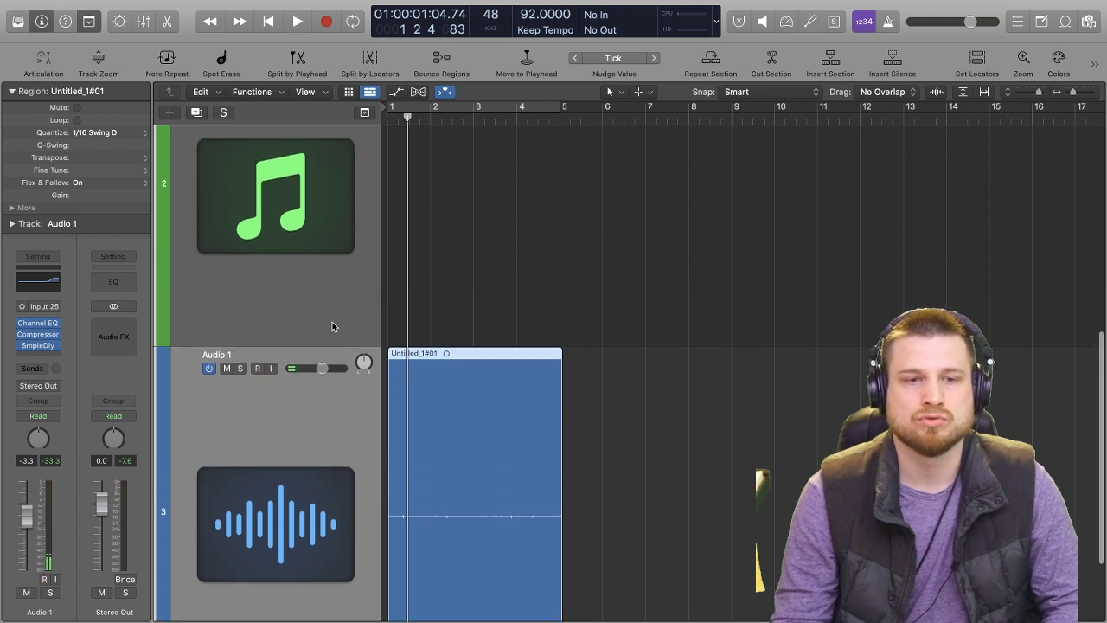
scroll(322, 323, down, 2)
scroll(320, 323, up, 4)
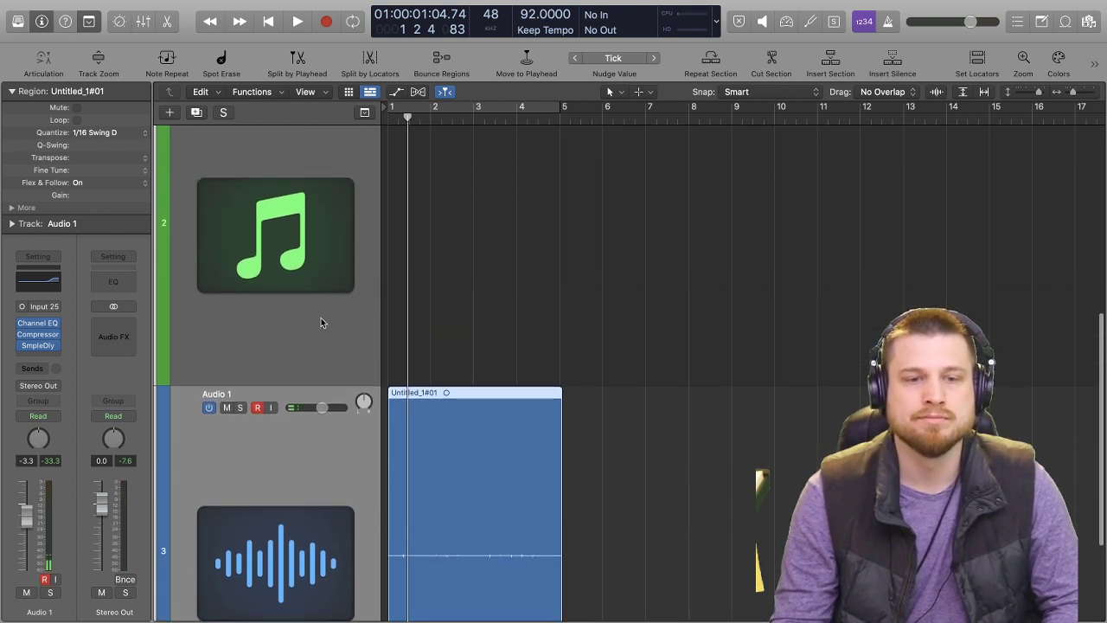
scroll(370, 314, down, 2)
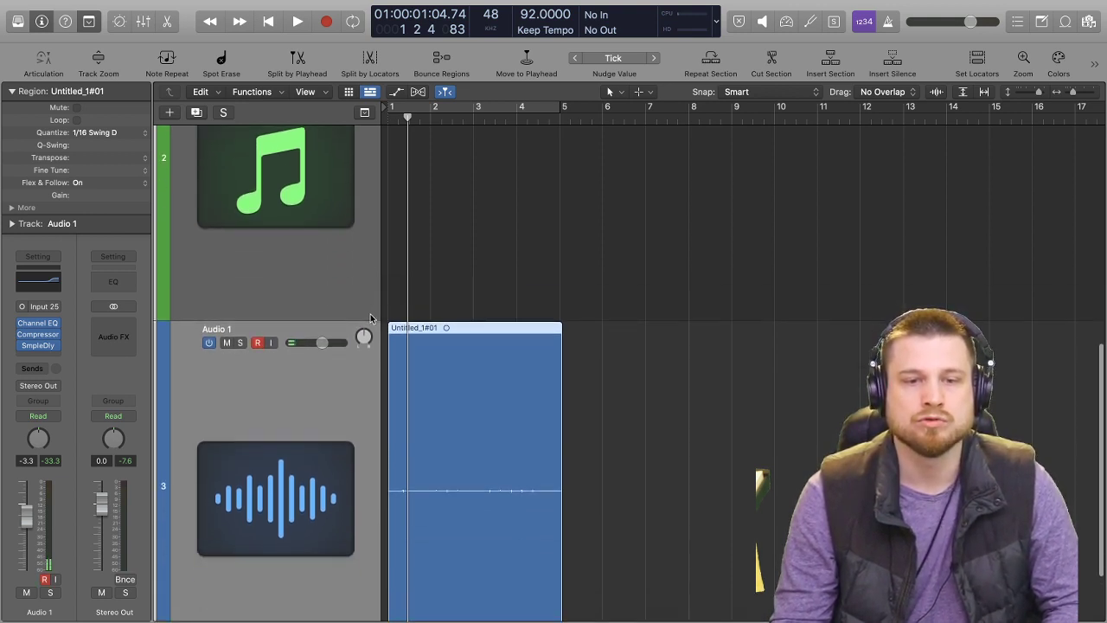
scroll(368, 315, down, 3)
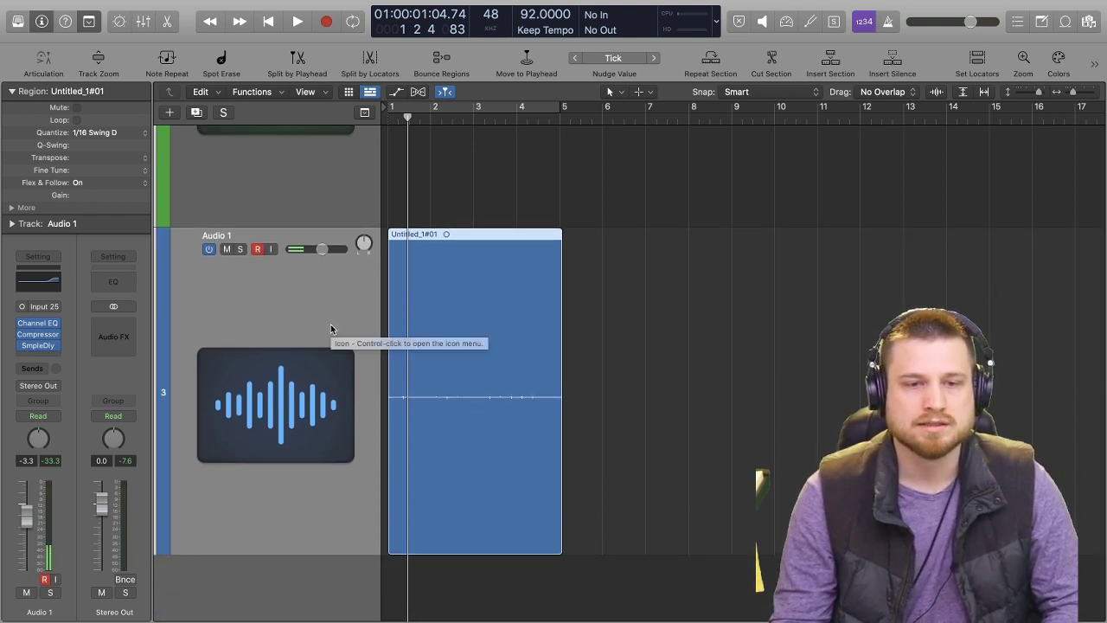
scroll(329, 313, up, 8)
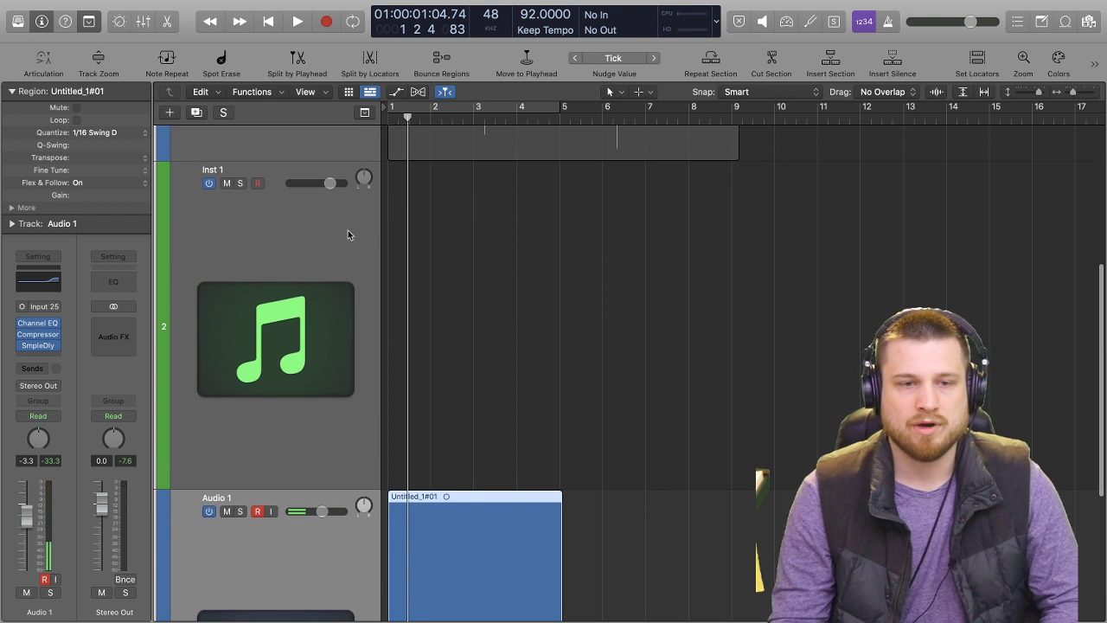
click(281, 246)
scroll(477, 290, down, 8)
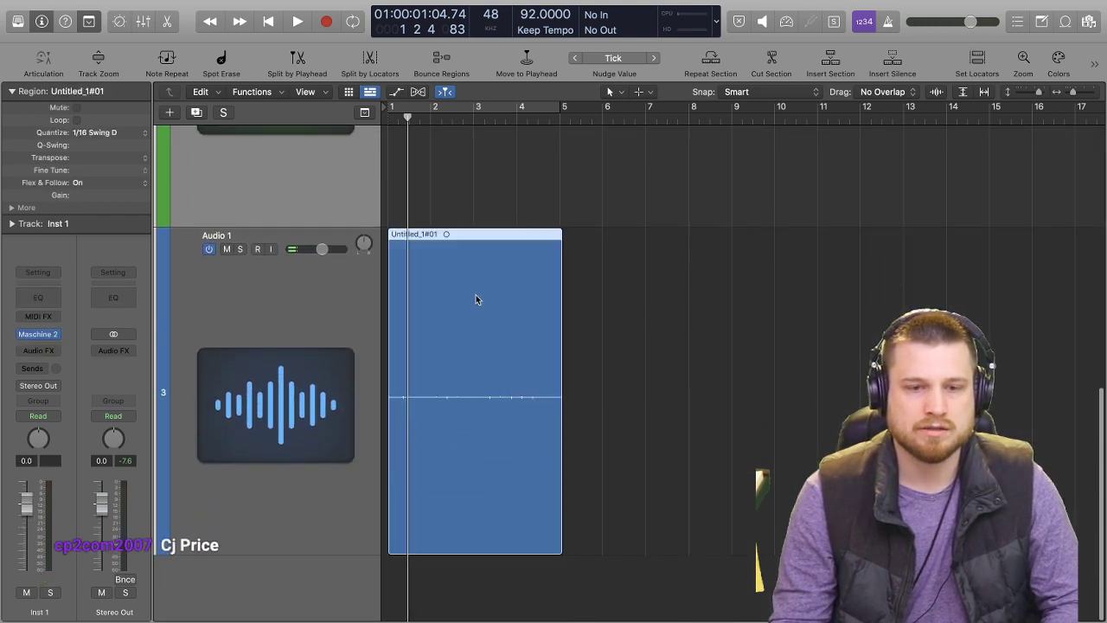
Repeat the Untitled_1#01 region on Audio 1 three times so the part runs to bar 17.
key(super+r)
key(super+r)
key(super+r)
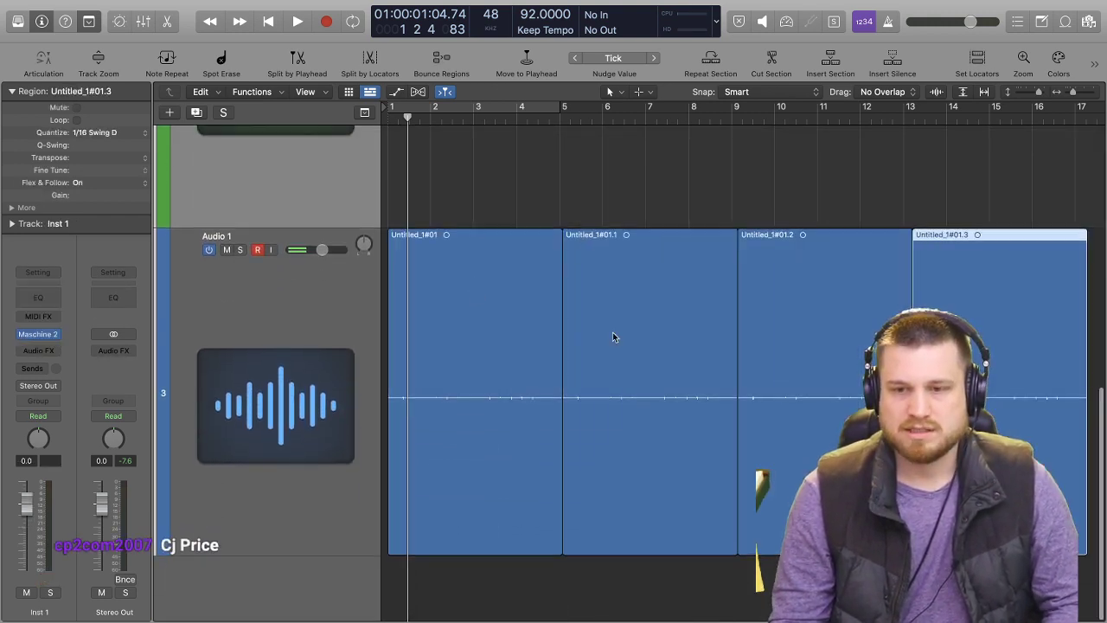
Select all four Audio 1 regions, repeat them once as a group, and select every region on the track.
click(320, 273)
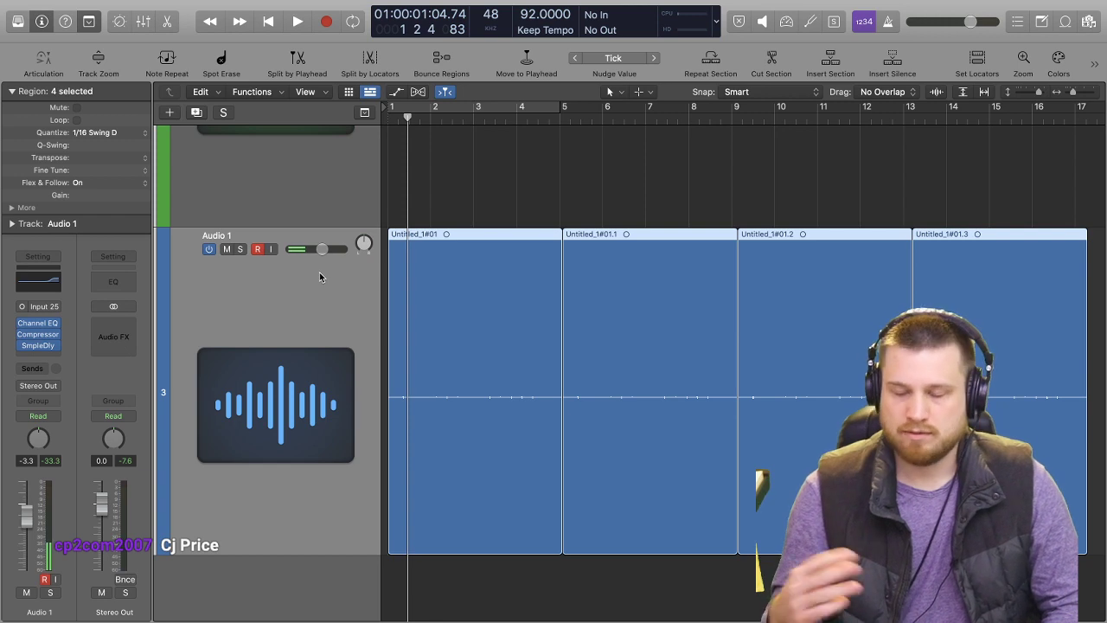
key(super+r)
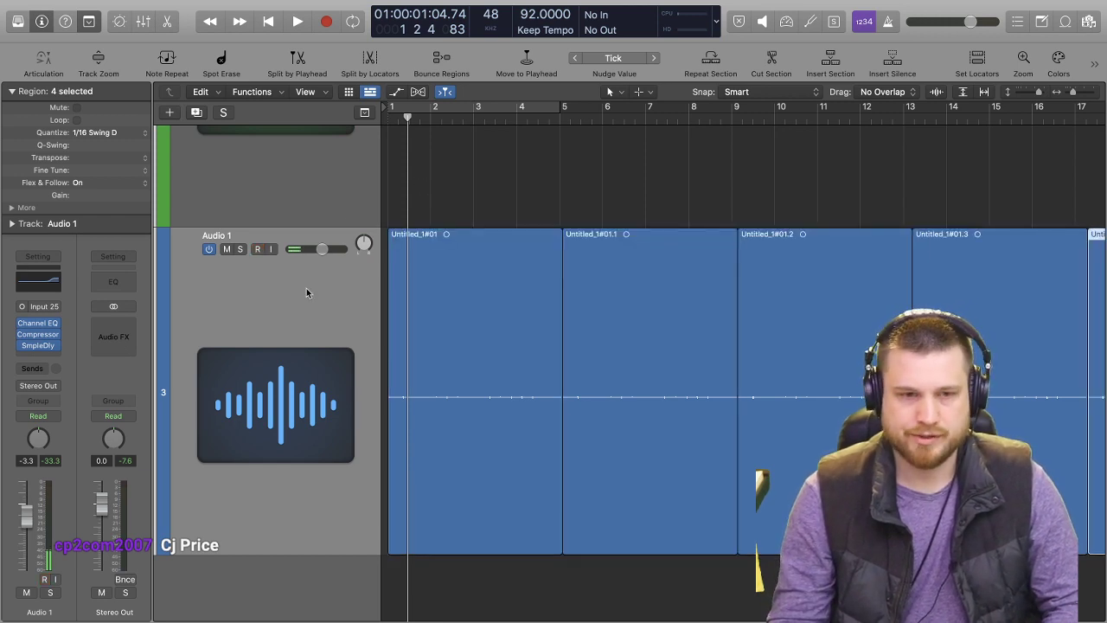
click(294, 321)
scroll(319, 249, up, 5)
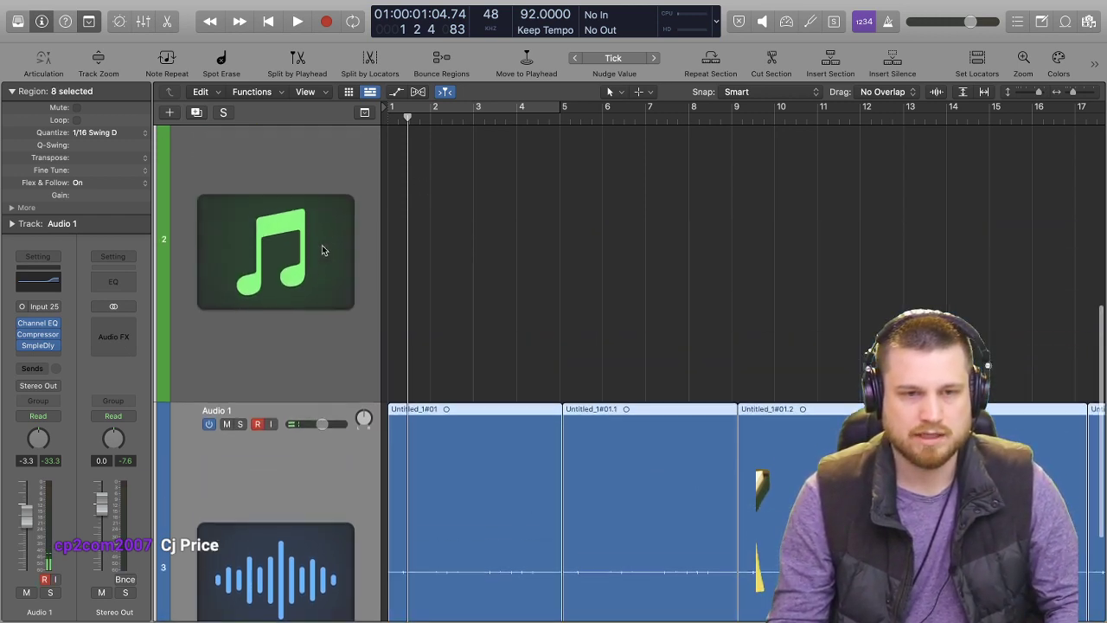
Add a new software instrument track below Audio 1 and load the stereo Alchemy synth as its instrument.
scroll(322, 243, down, 6)
scroll(314, 263, up, 6)
scroll(314, 263, down, 4)
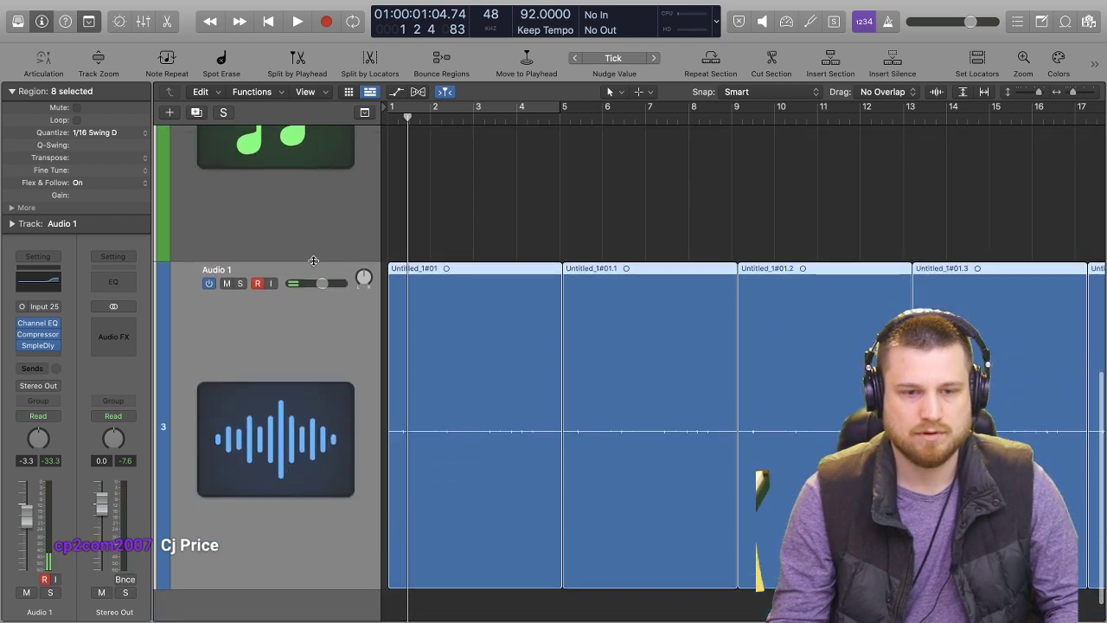
scroll(314, 263, down, 1)
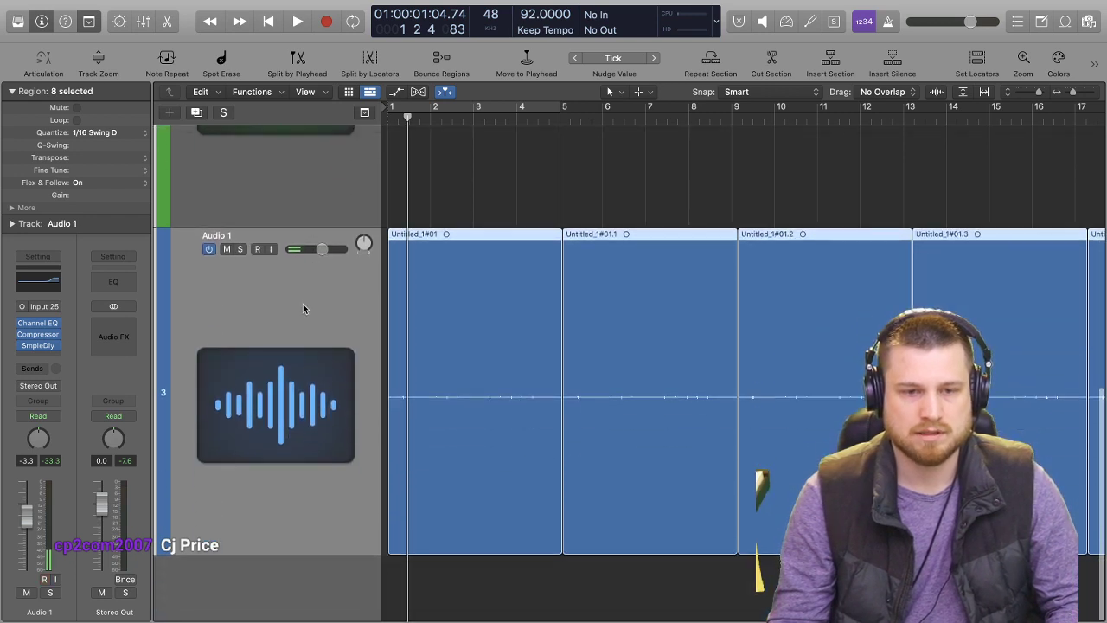
double_click(249, 597)
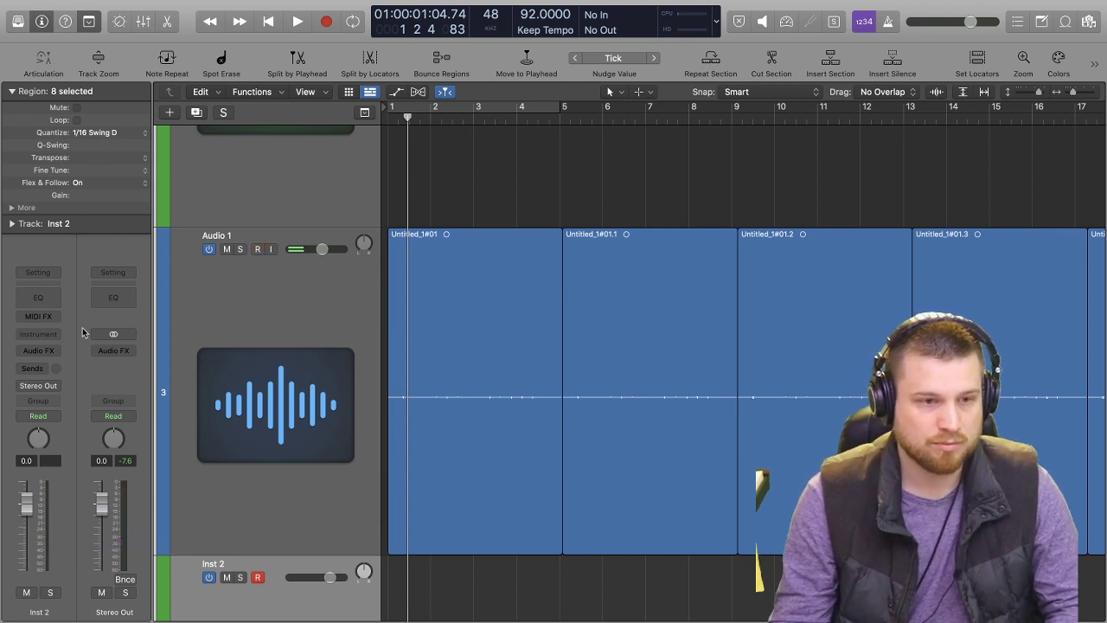
click(57, 335)
mouse_move(134, 395)
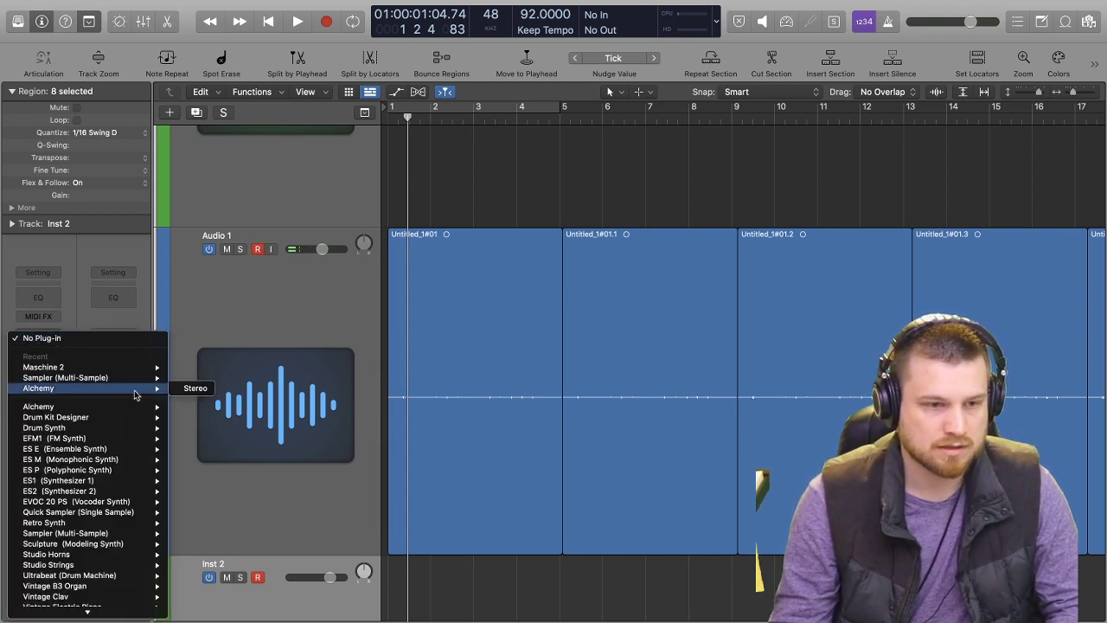
click(195, 389)
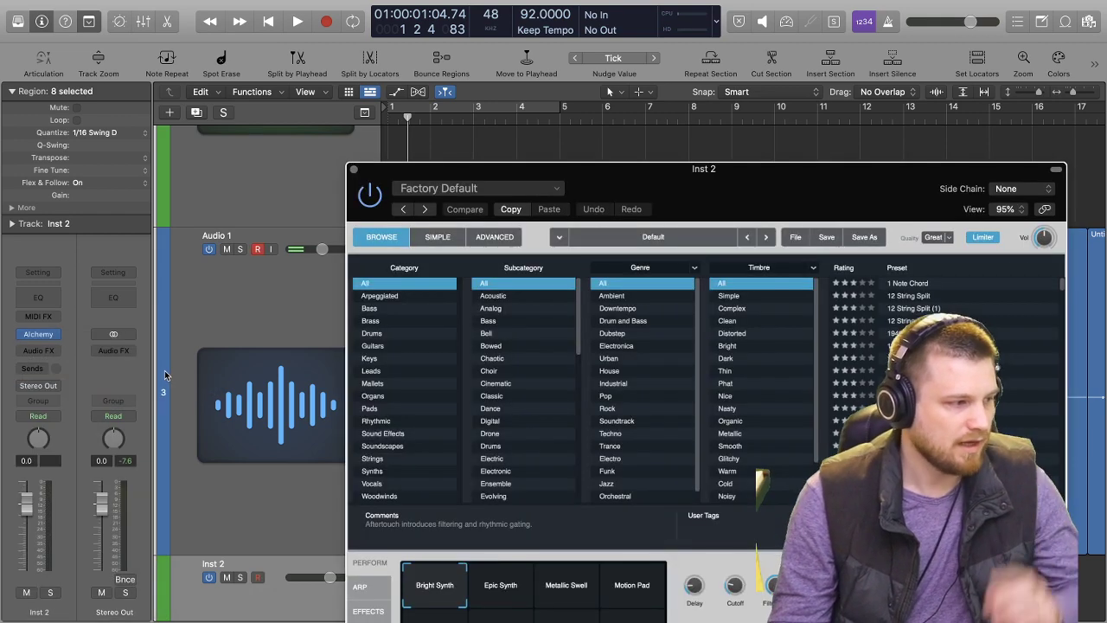
Filter Alchemy's presets to the Bass category and Sub subcategory, and load the 808 Bass preset.
drag(654, 187, 521, 43)
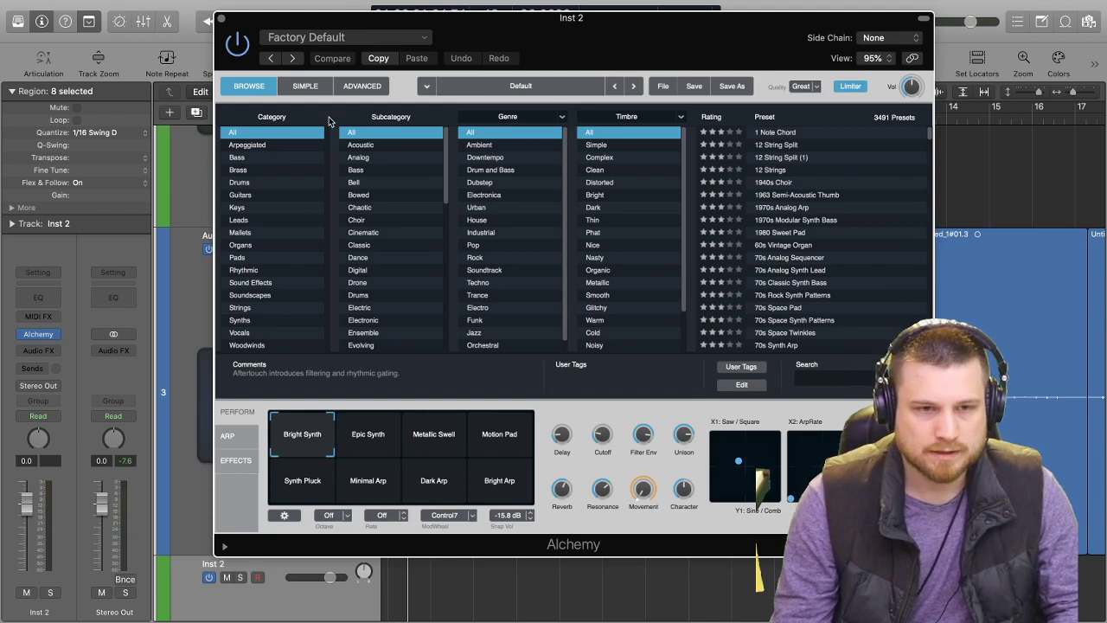
click(259, 158)
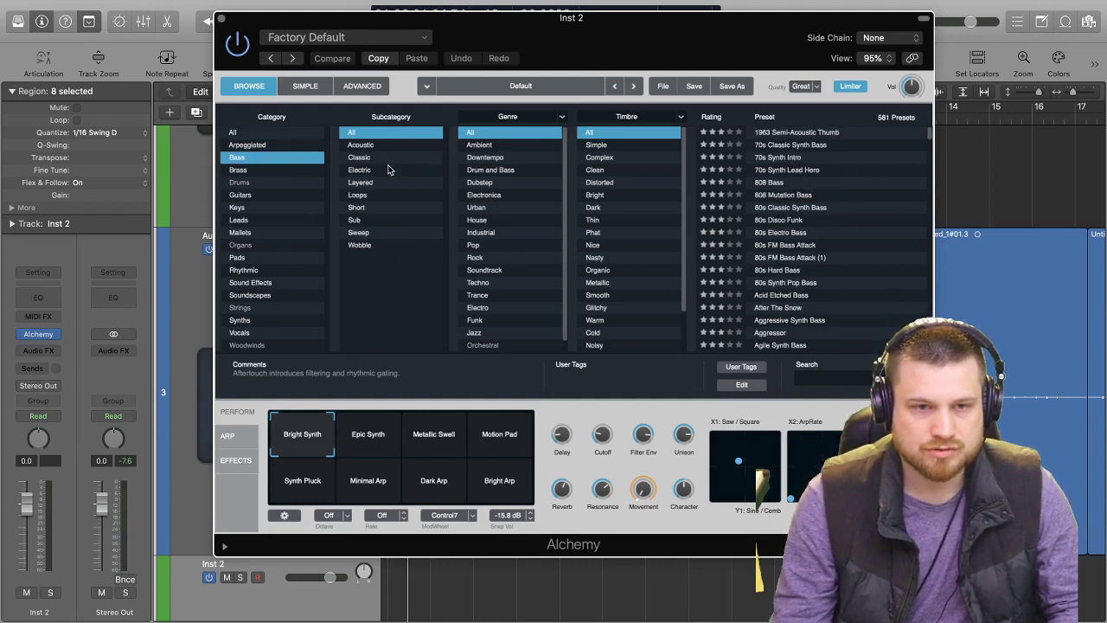
click(372, 223)
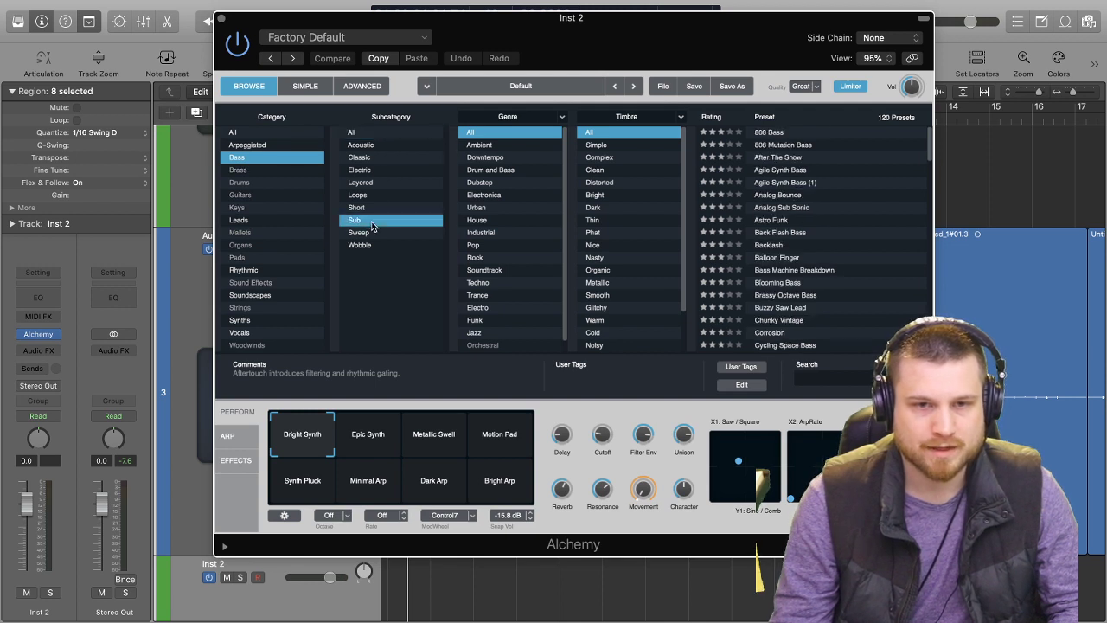
click(816, 134)
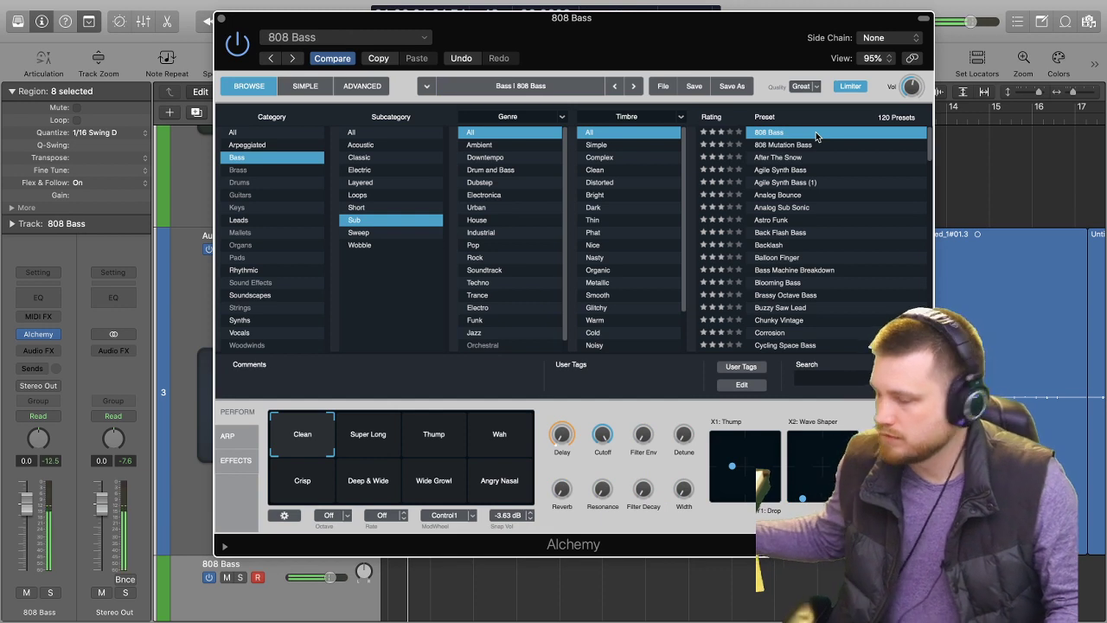
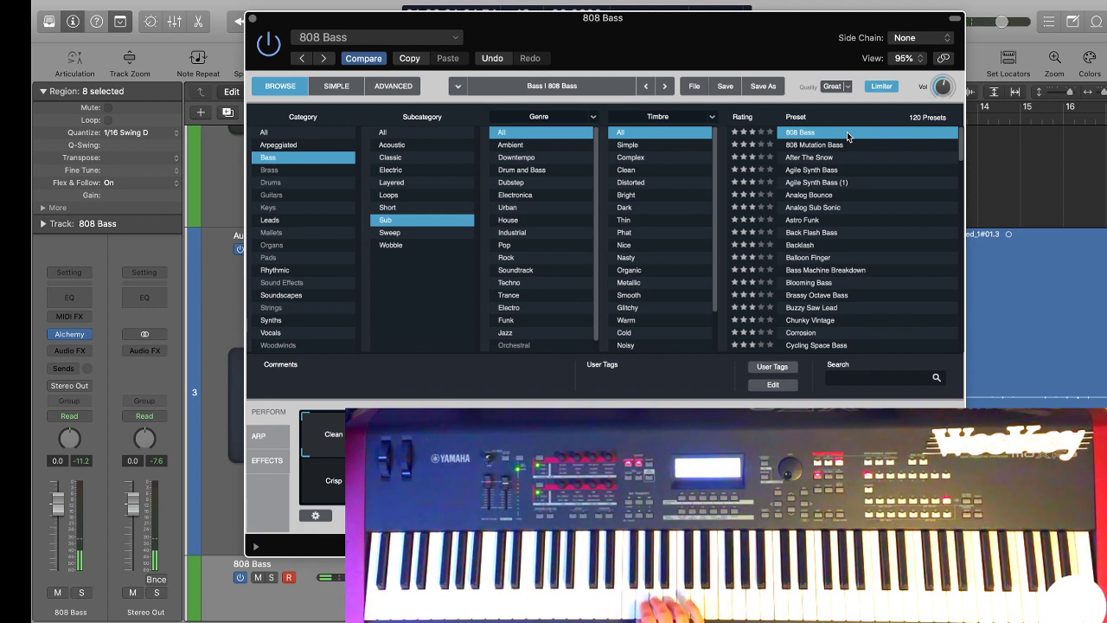
Record an 808 bass line on the 808 Bass track from bar 1 to past bar 5, and close the Alchemy window.
key(r)
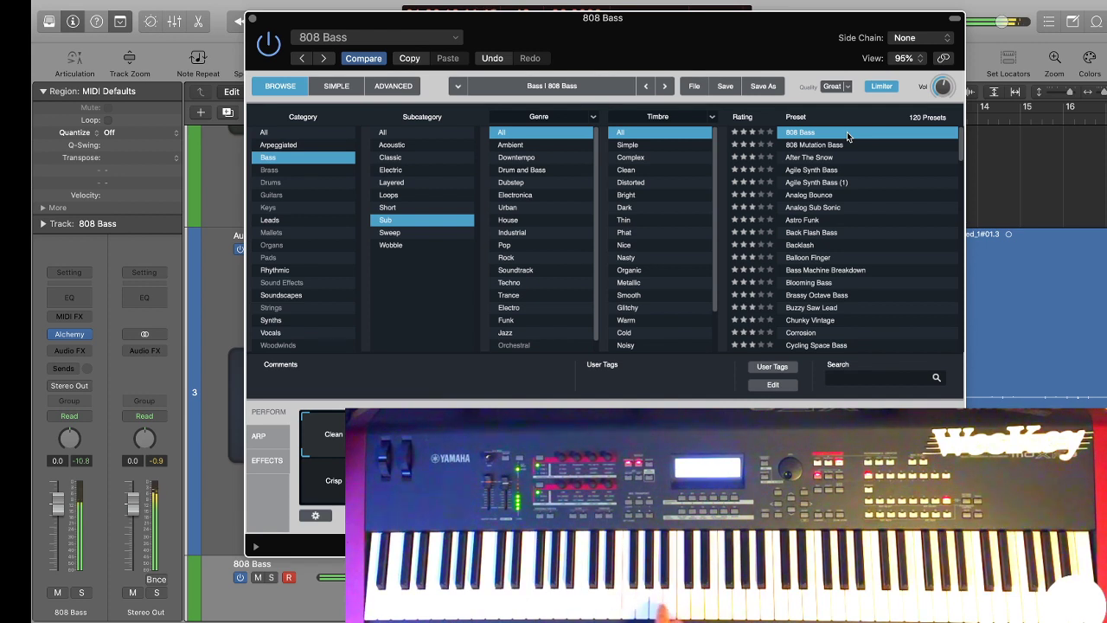
key(space)
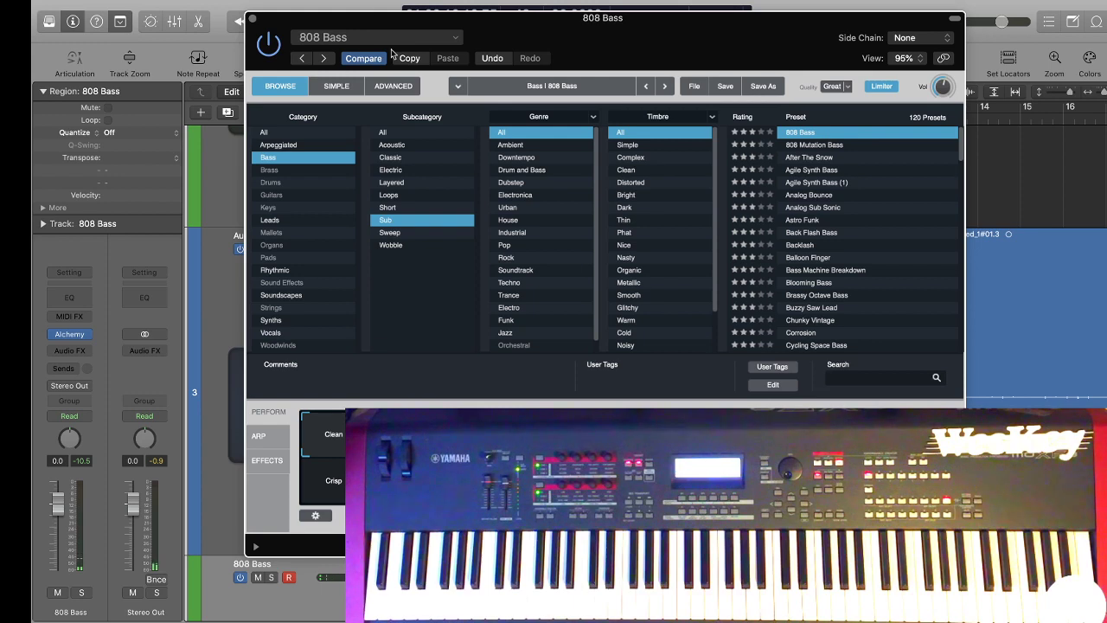
click(252, 18)
scroll(554, 432, down, 5)
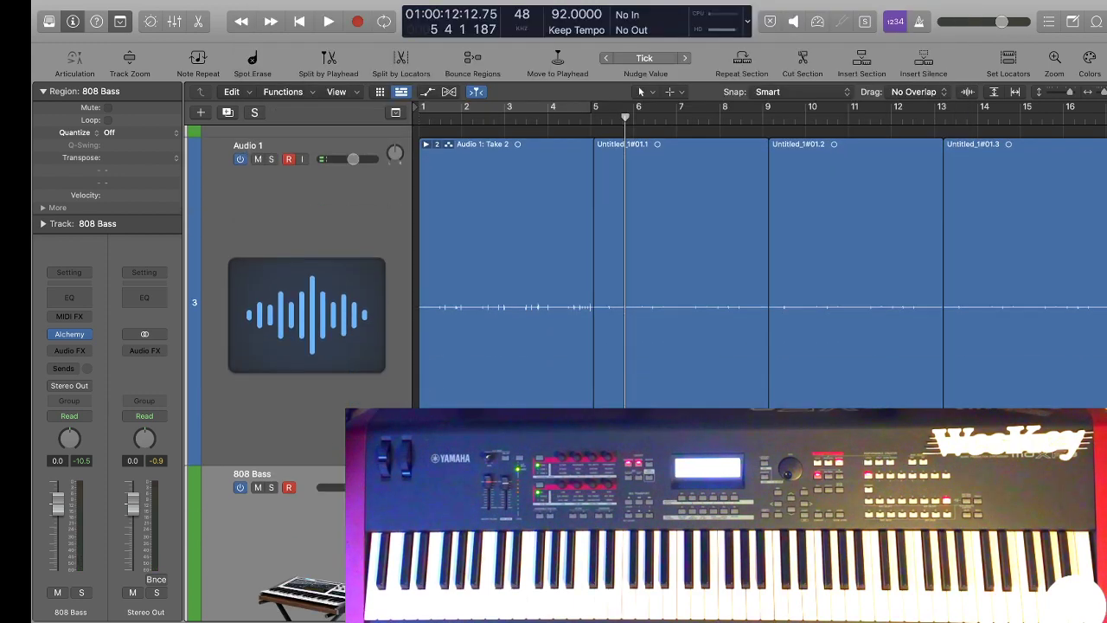
click(691, 467)
click(554, 458)
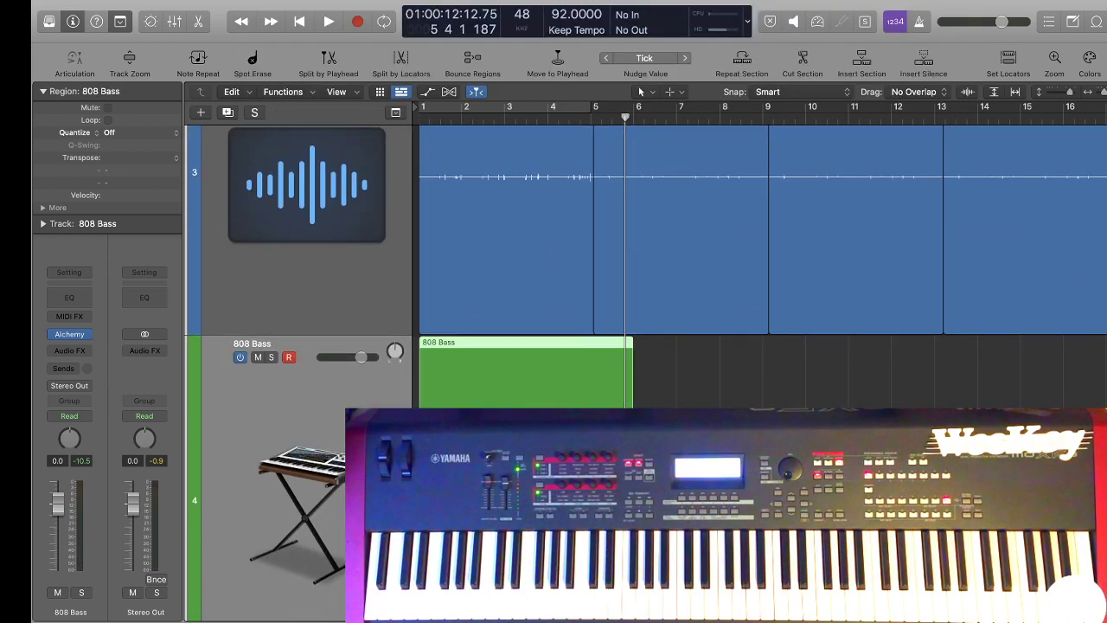
In the 808 Bass region's Piano Roll, lower the two notes just before bar 4 by one semitone.
double_click(538, 402)
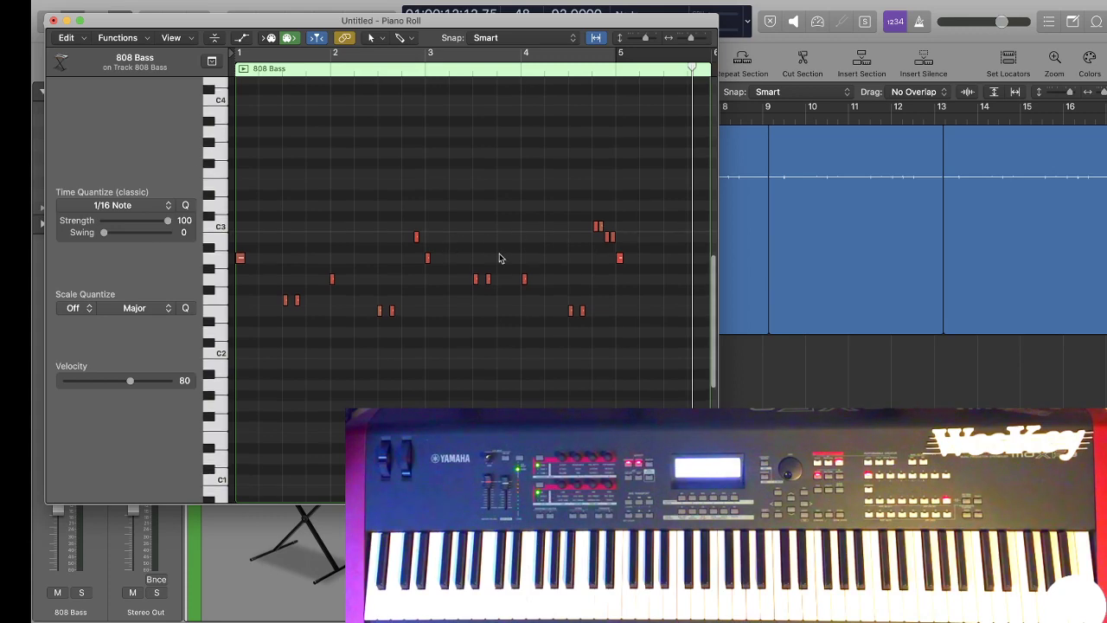
scroll(517, 279, down, 3)
scroll(517, 279, up, 6)
scroll(512, 292, down, 3)
scroll(511, 293, down, 1)
scroll(507, 331, down, 5)
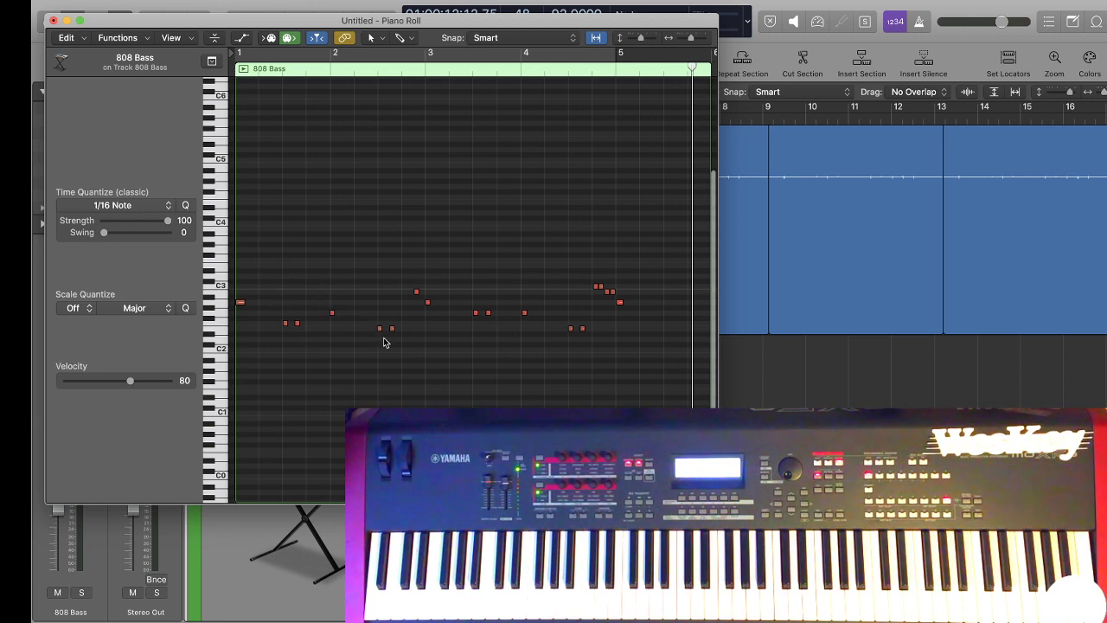
drag(524, 313, 524, 307)
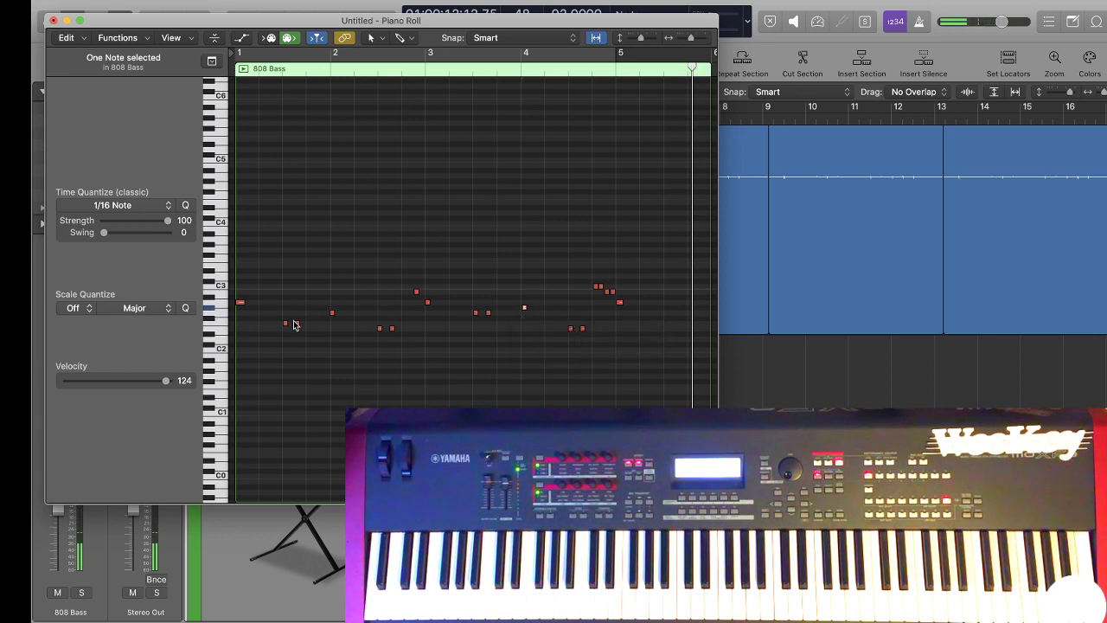
drag(464, 294, 525, 314)
Play back the edited bass line with the other tracks to around bar 5, closing the Piano Roll during playback.
key(space)
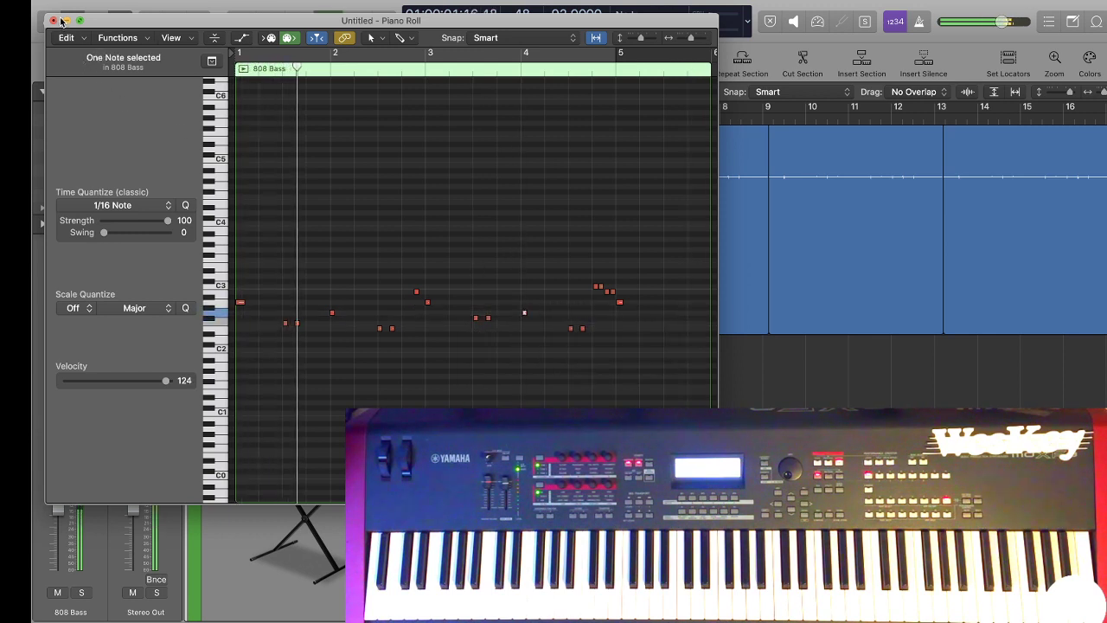
click(53, 19)
scroll(372, 250, up, 10)
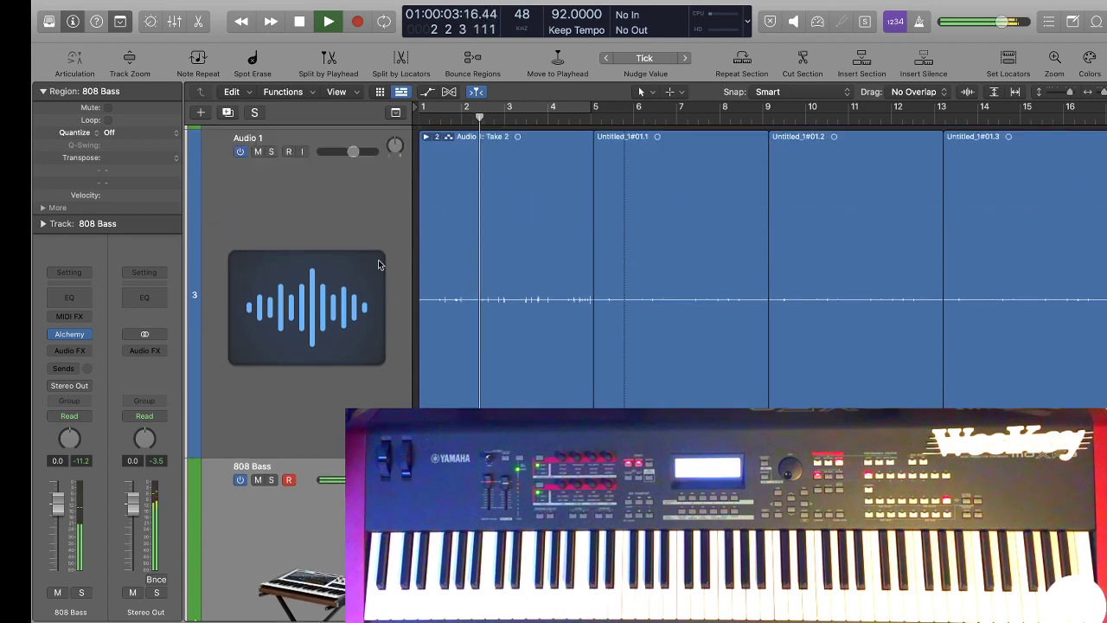
scroll(342, 271, down, 10)
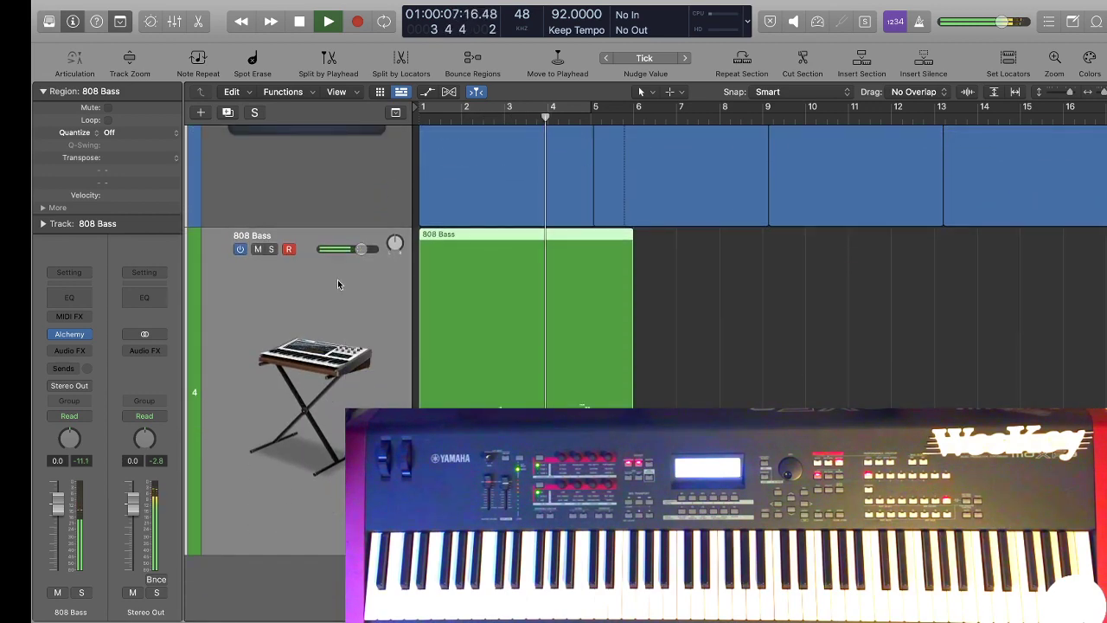
scroll(337, 280, up, 5)
scroll(340, 277, down, 2)
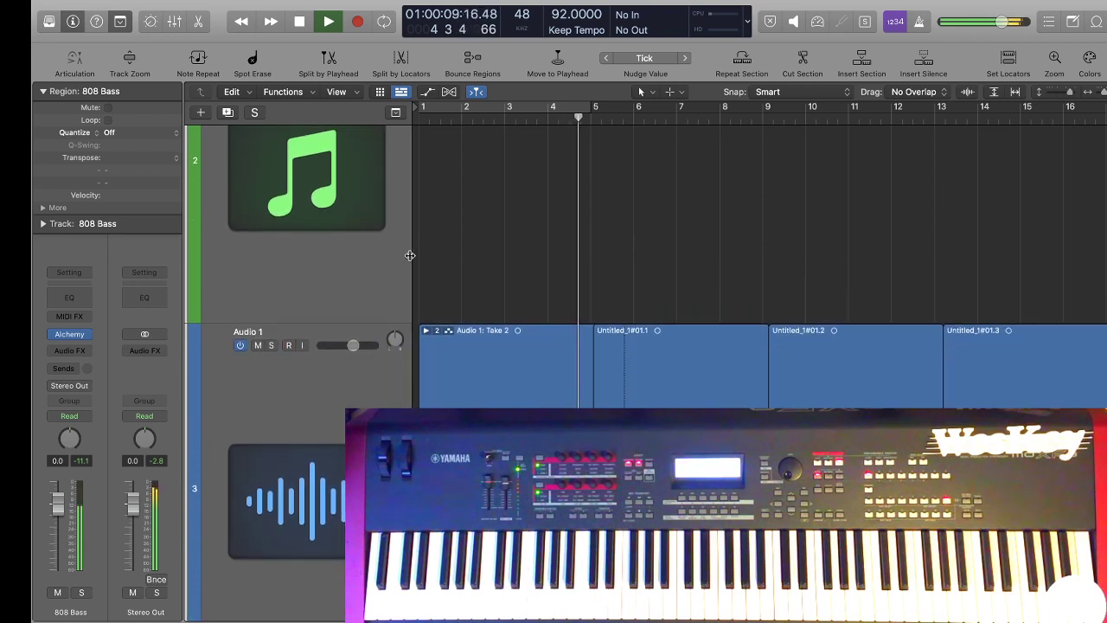
key(space)
Expand the take folder at the start of Audio 1 and switch it from Take 2 to Take 1.
click(533, 351)
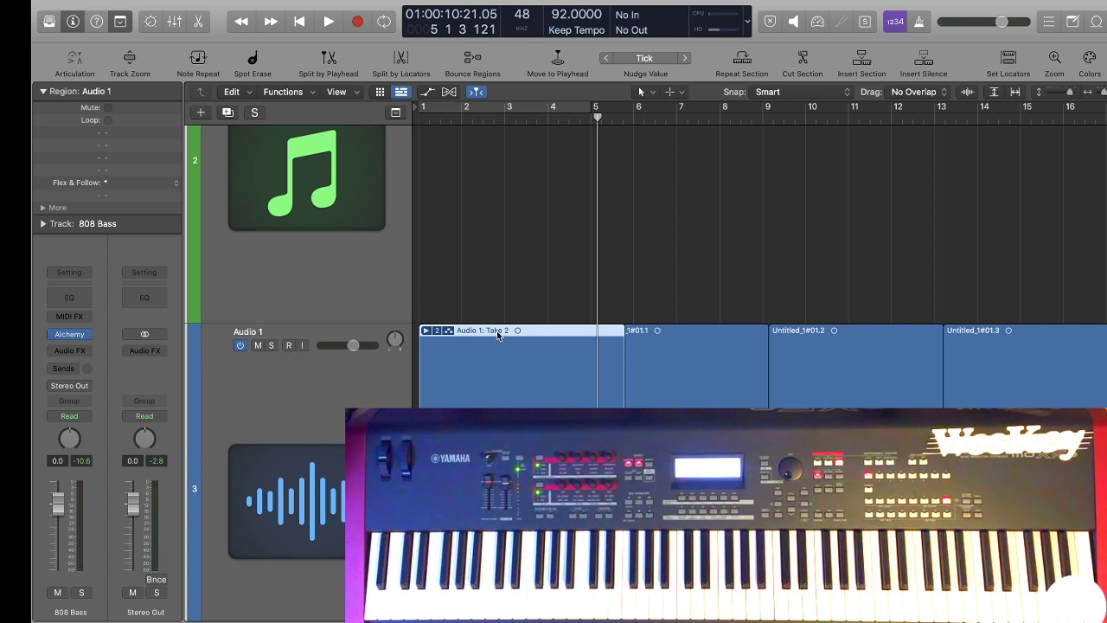
key(Delete)
click(646, 244)
click(426, 330)
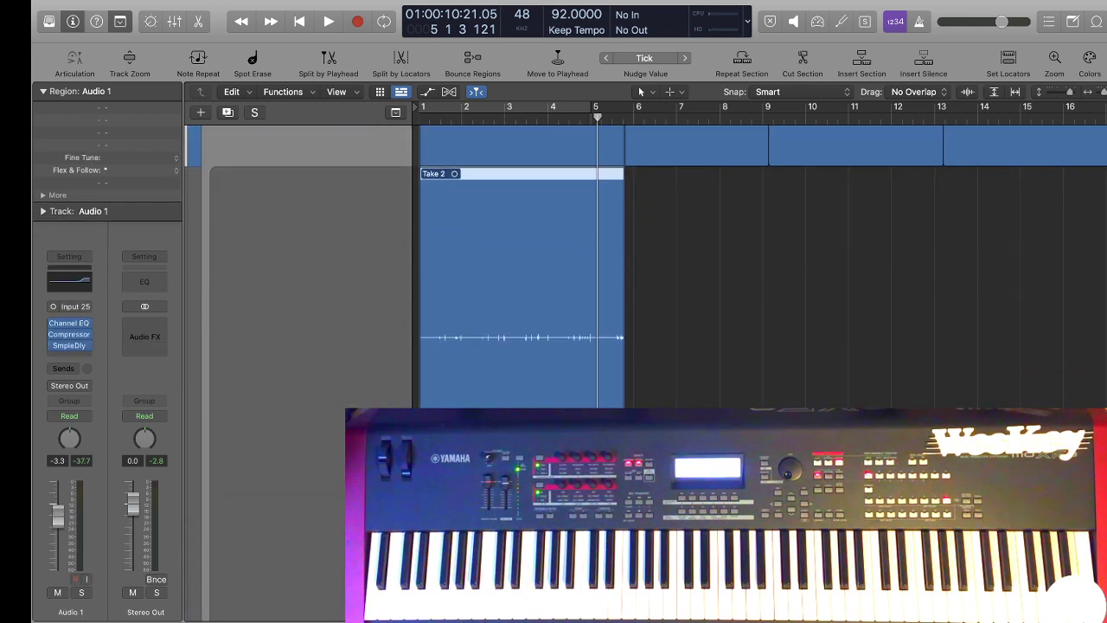
click(541, 402)
Play the song from the beginning to hear the chosen take, and collapse the Audio 1 take folder.
scroll(528, 333, up, 10)
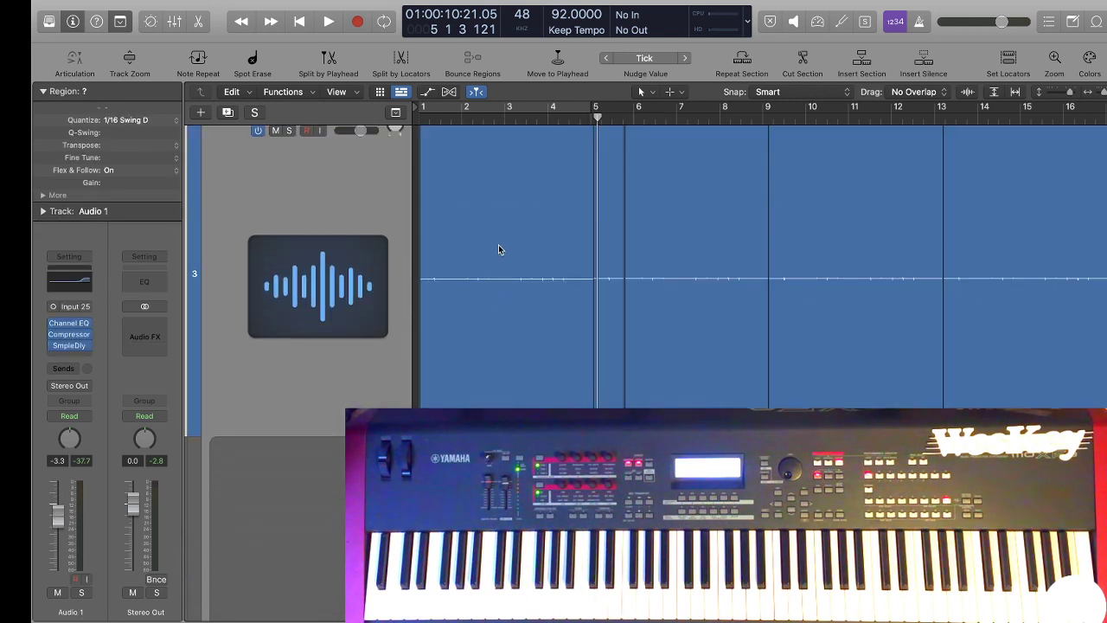
key(Return)
key(space)
scroll(422, 251, up, 5)
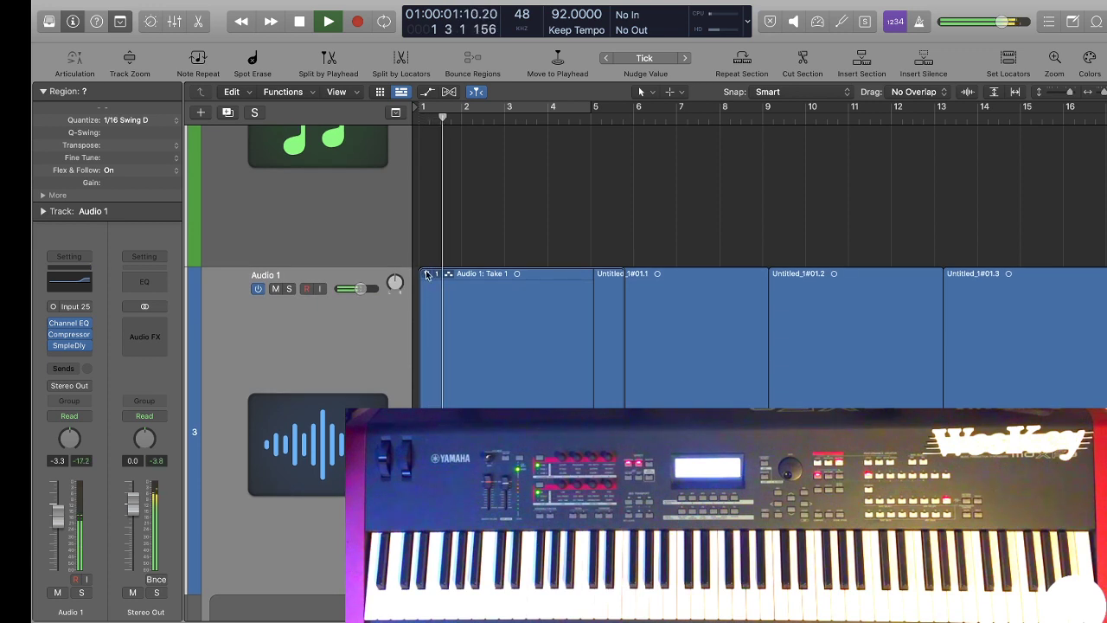
click(424, 273)
click(425, 273)
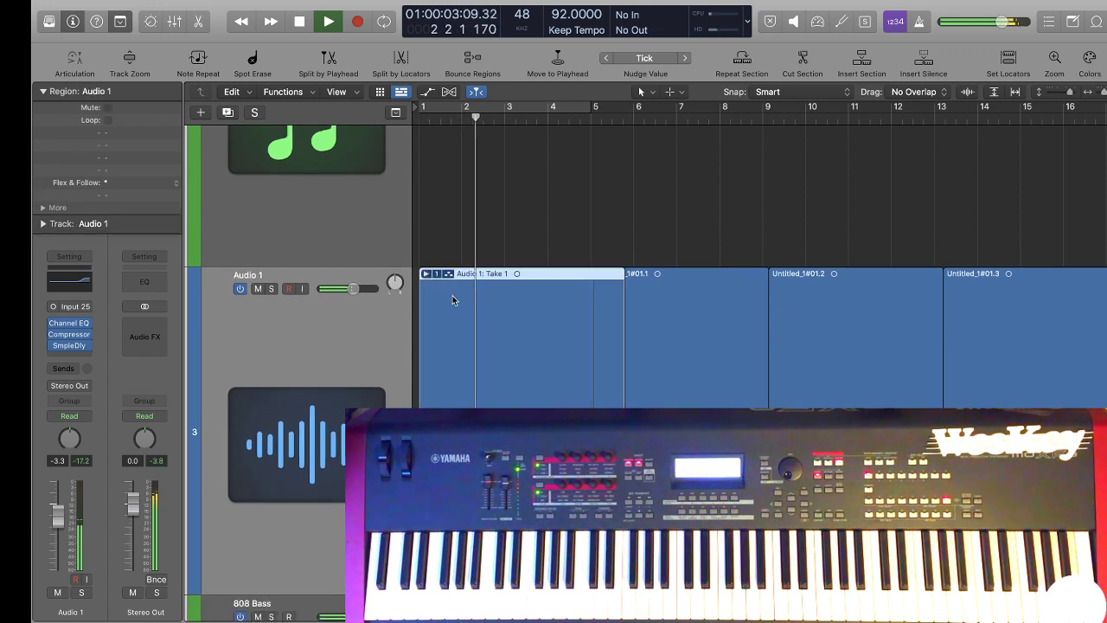
Solo the 808 Bass track to audition its part, return to the beginning, and turn the solo off.
scroll(389, 355, down, 5)
scroll(390, 354, down, 3)
click(337, 372)
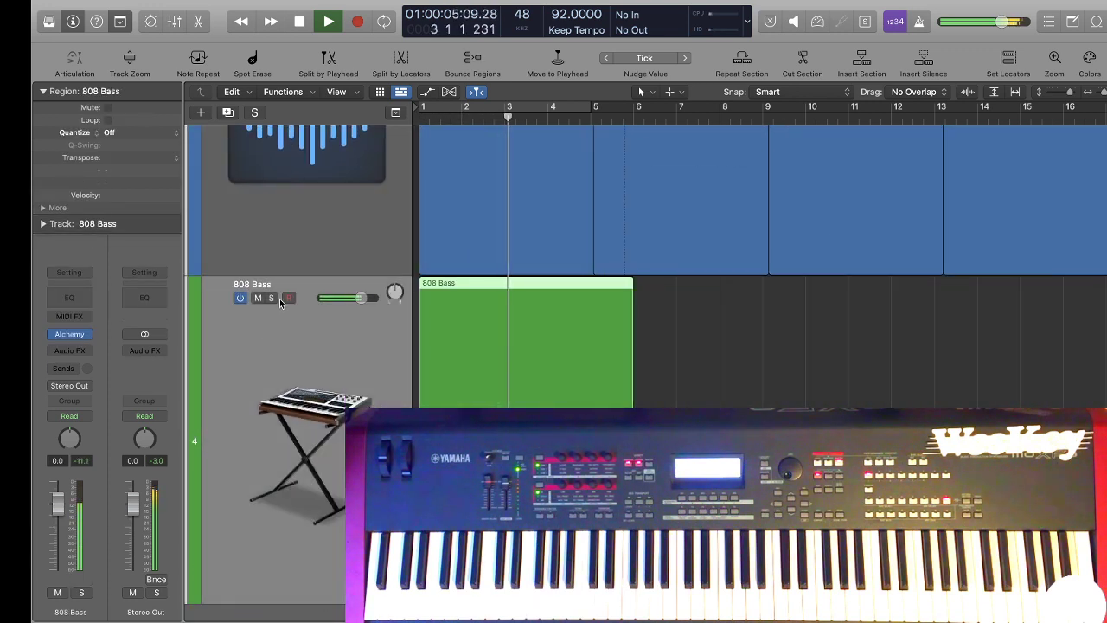
click(270, 298)
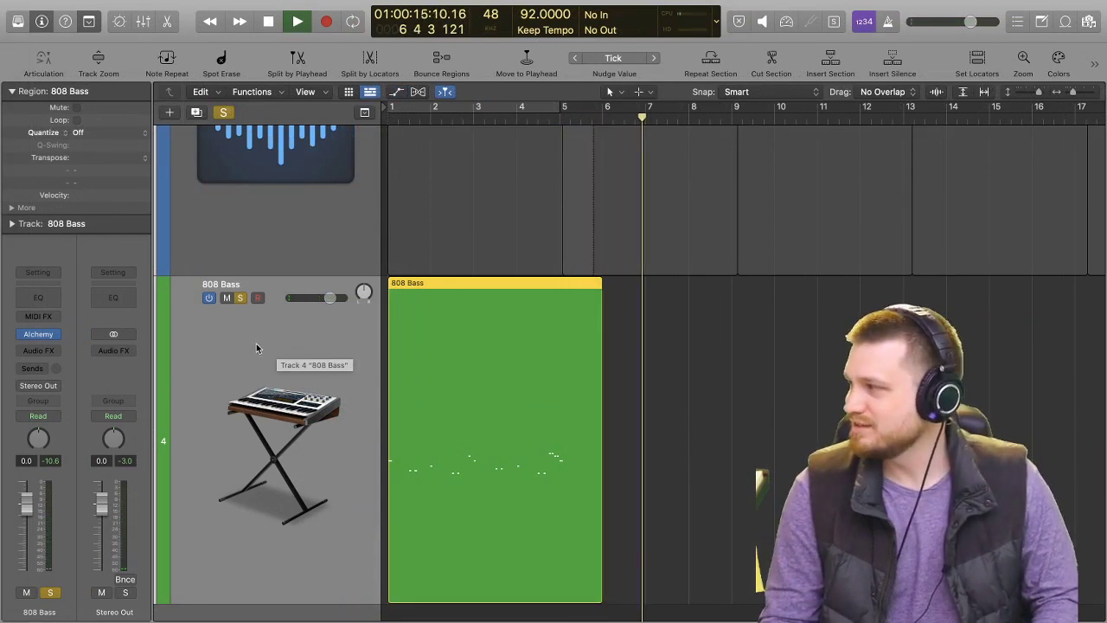
key(space)
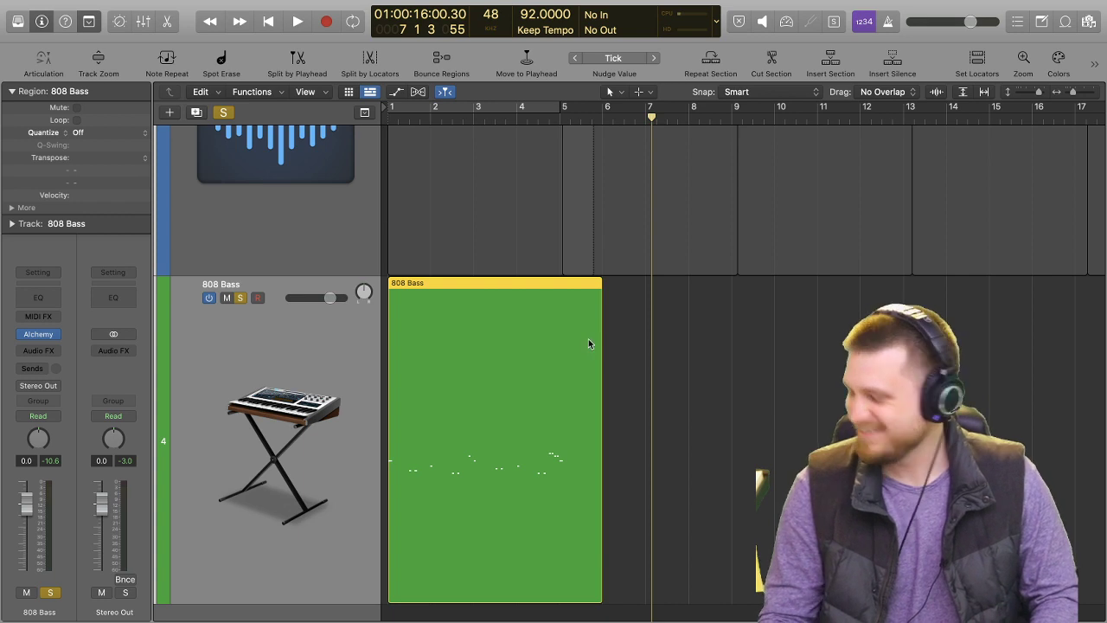
key(Return)
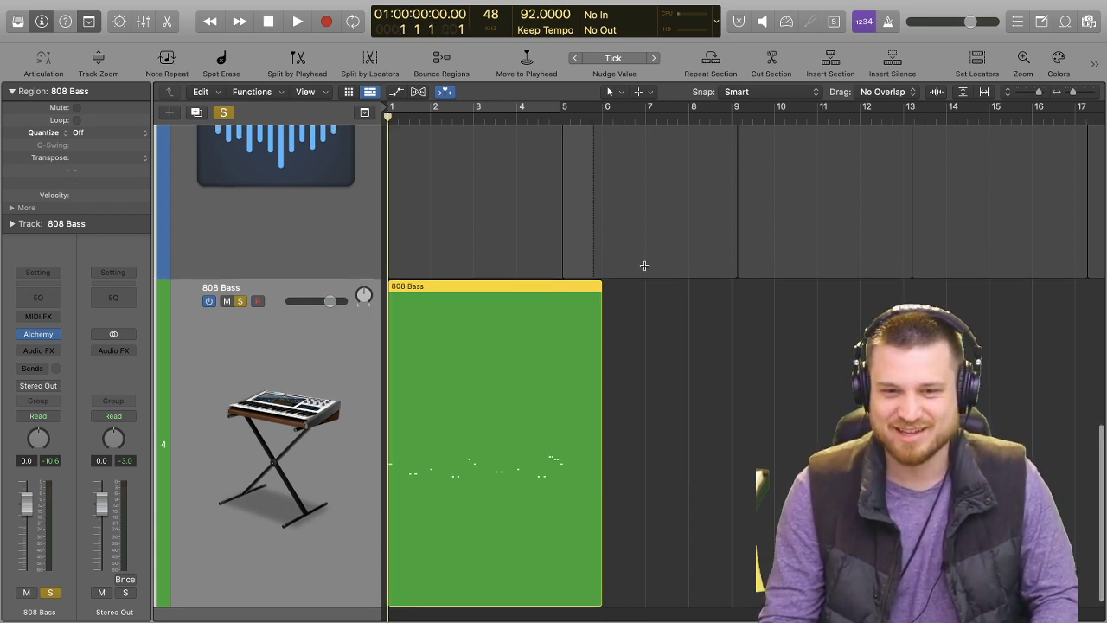
scroll(644, 265, up, 3)
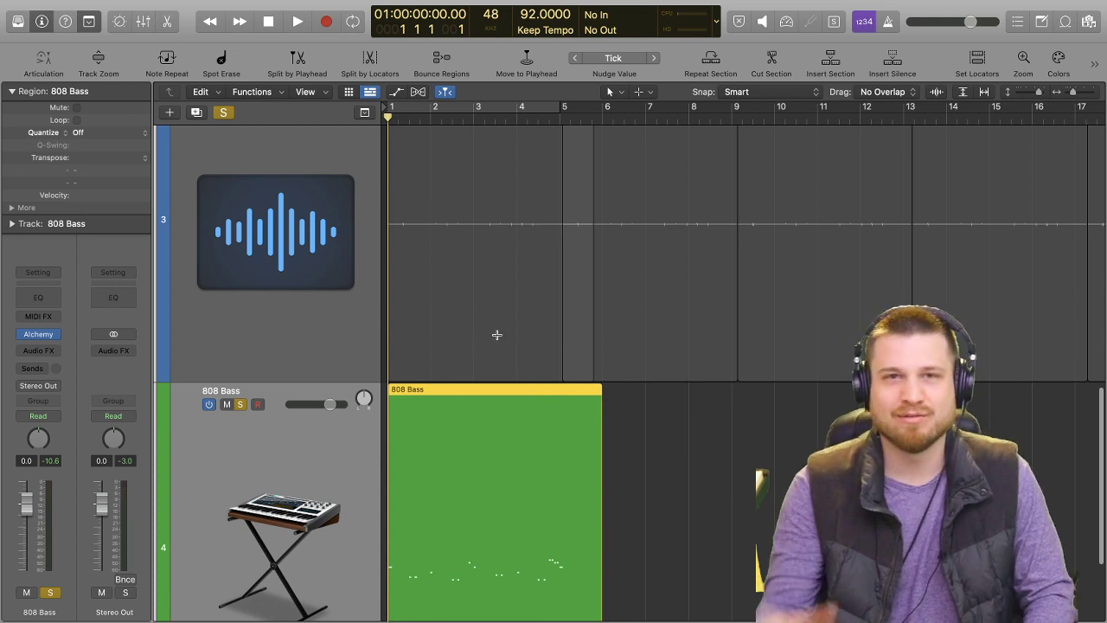
scroll(249, 480, up, 3)
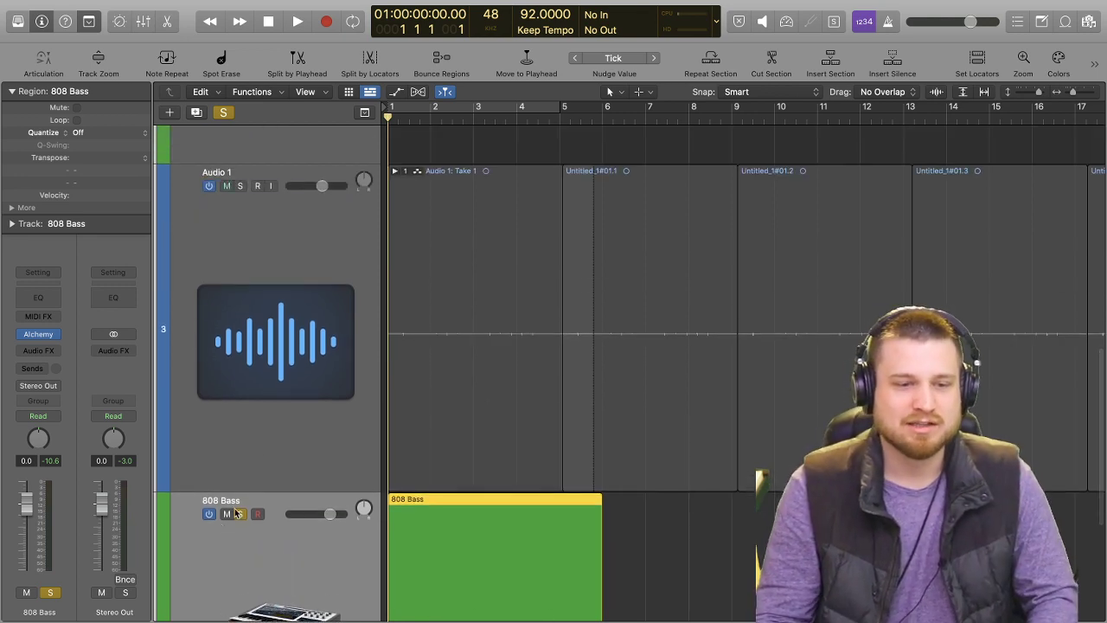
click(240, 514)
Audition the 12:5_2 voice memo track soloed from the beginning, and turn its solo off.
scroll(244, 150, up, 15)
scroll(244, 154, up, 2)
click(240, 147)
key(space)
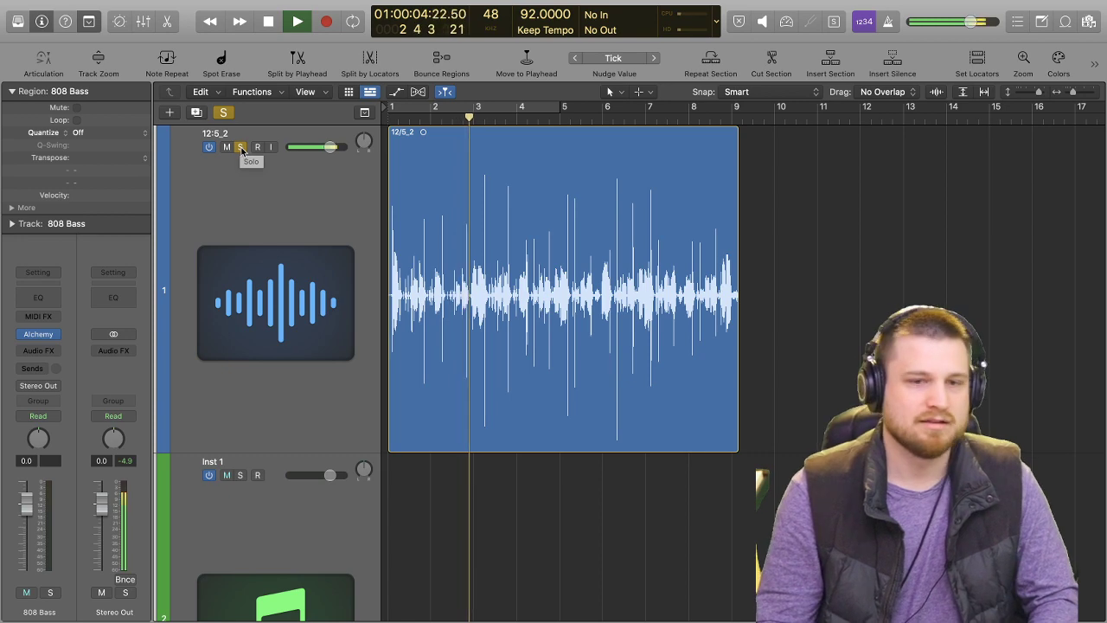
key(space)
click(240, 147)
Play all tracks together through bar 5 to hear how the 808 bass line fits the mix.
scroll(523, 369, down, 5)
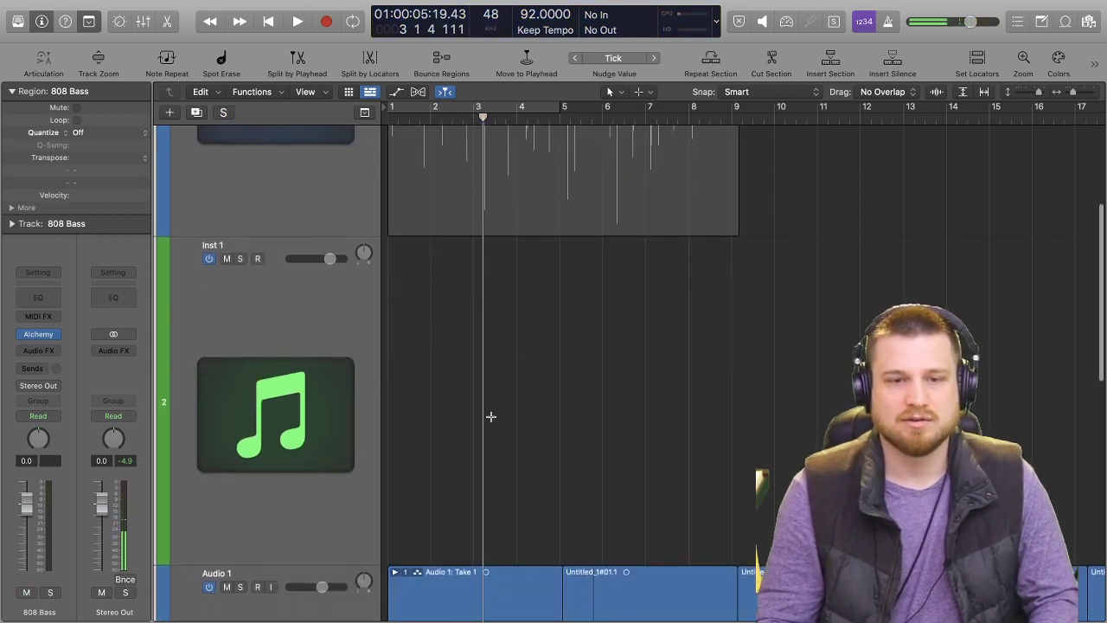
scroll(523, 368, down, 6)
key(space)
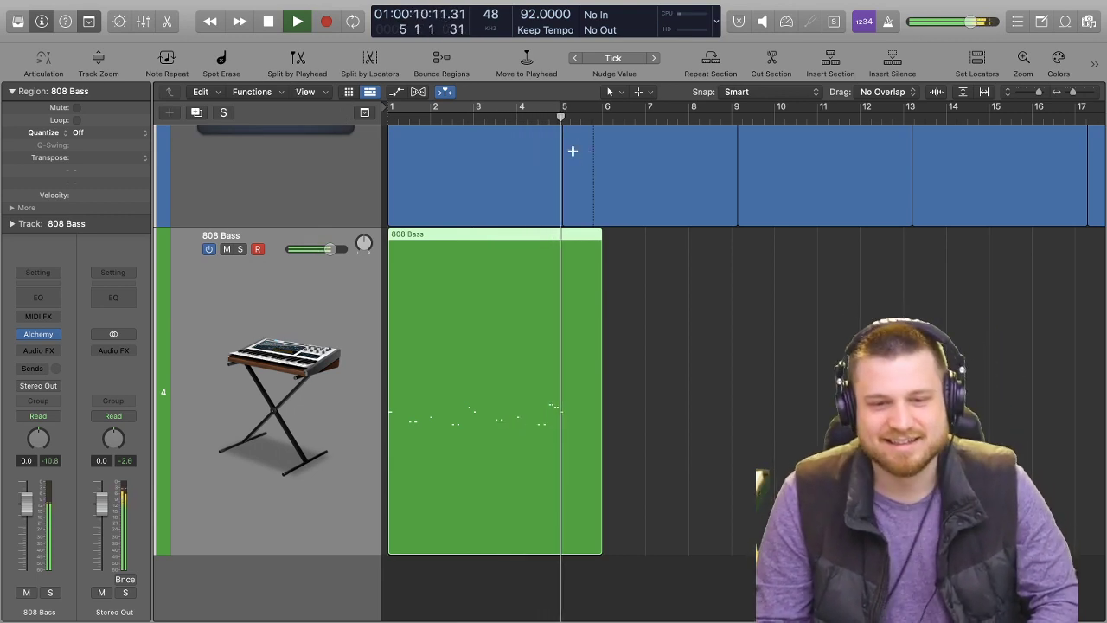
Delete the second note of each of the two repeated pairs just before bar 5 in the 808 Bass region, and close the Piano Roll.
double_click(535, 344)
click(571, 227)
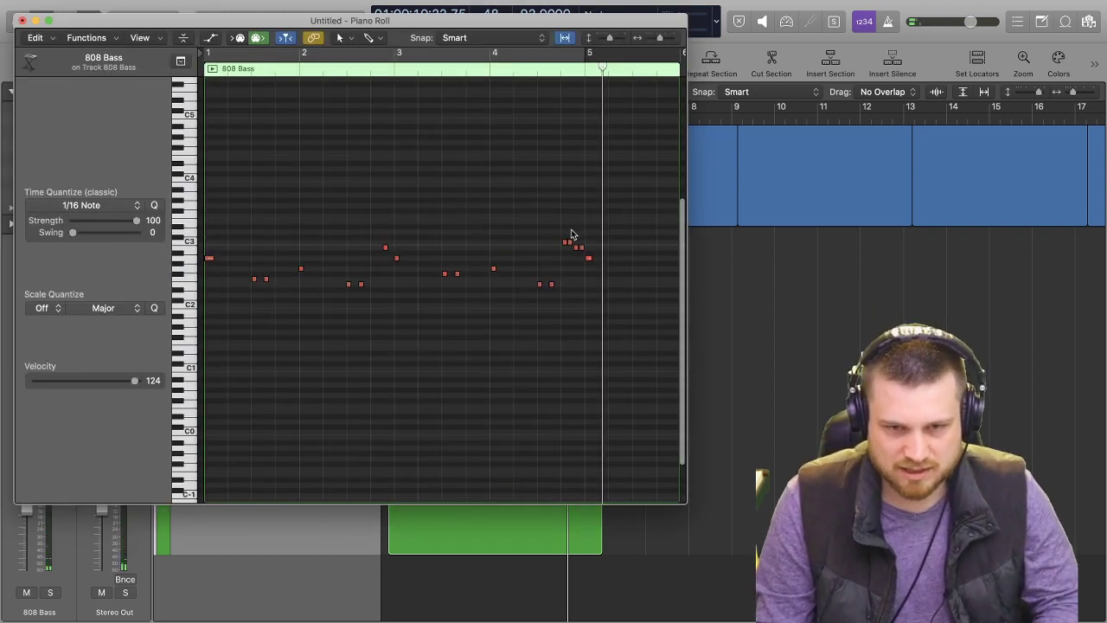
click(571, 245)
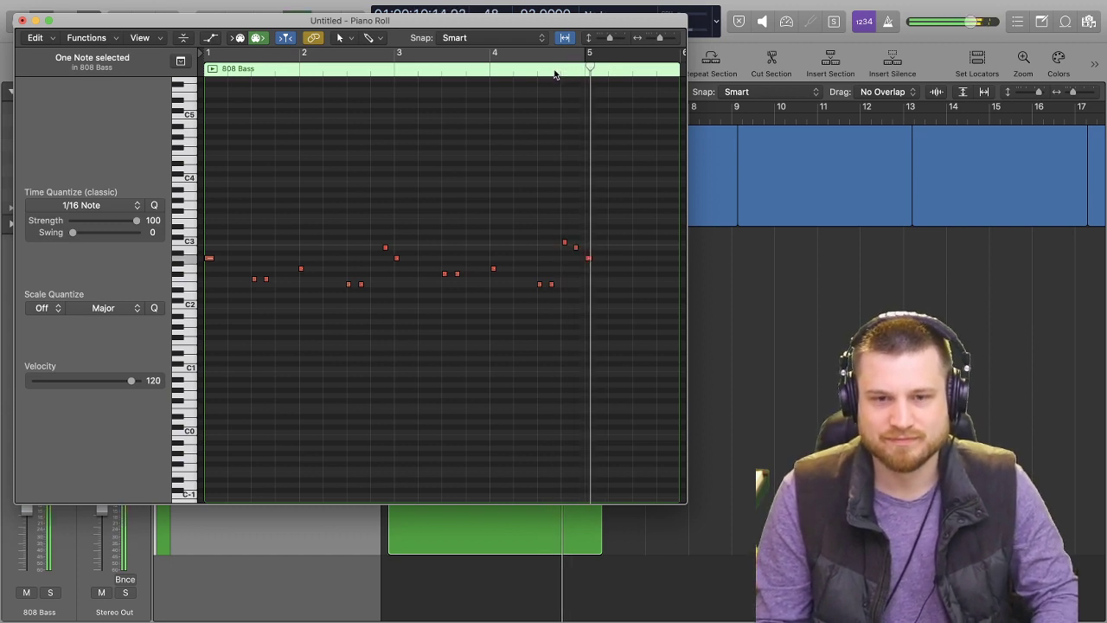
click(21, 21)
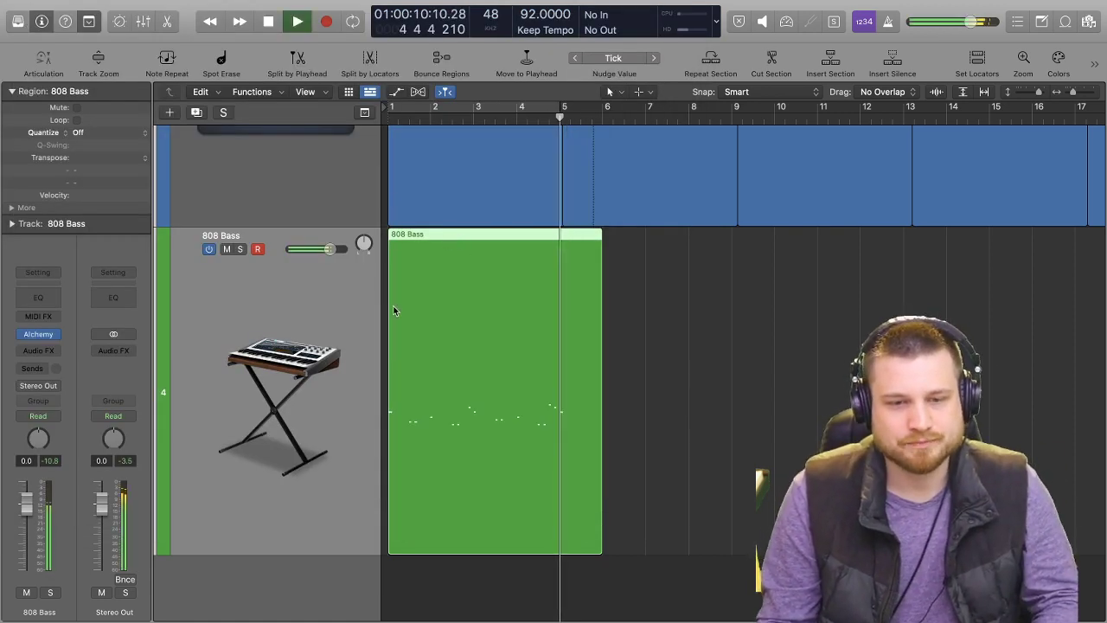
Return to the beginning and briefly play the arrangement with the thinned bass line.
key(space)
key(Return)
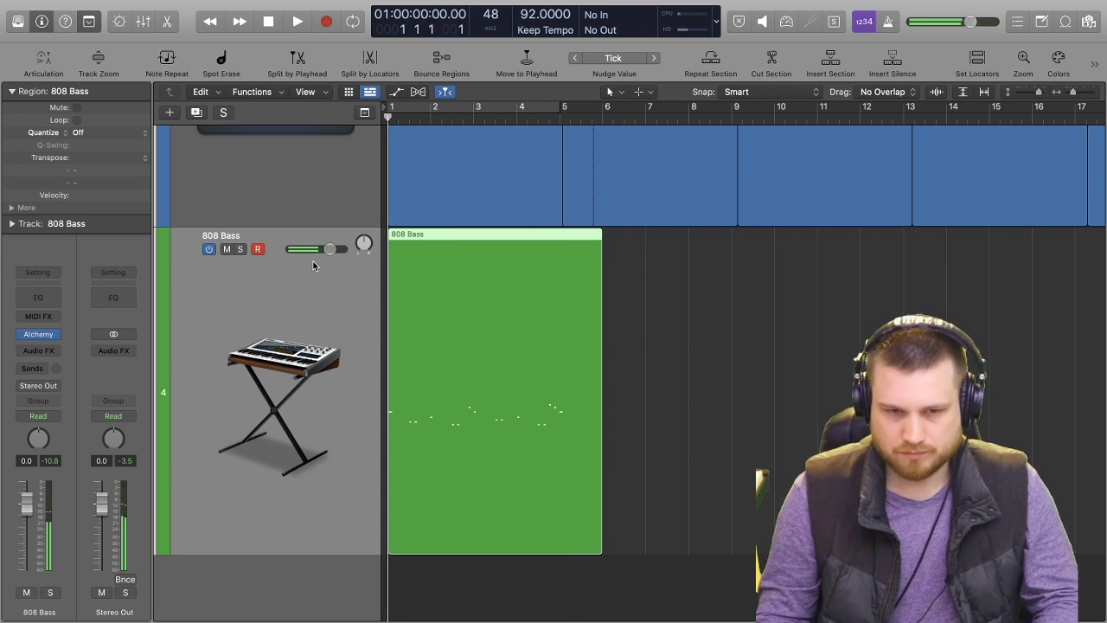
key(space)
scroll(277, 216, up, 10)
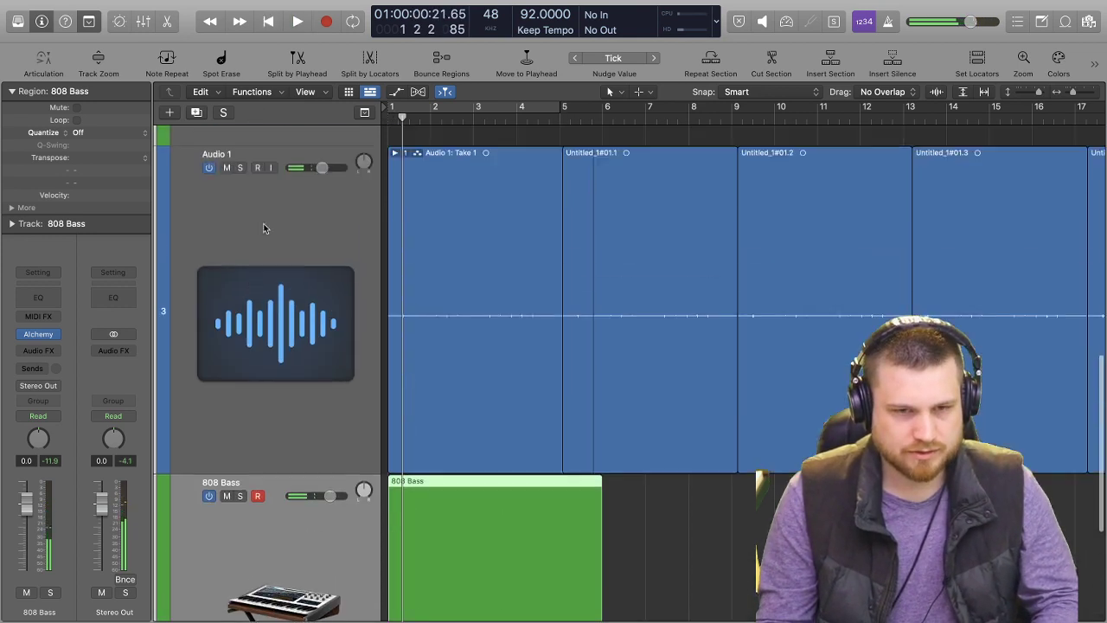
Open Maschine 2 on the Inst 1 track and play its drum pattern with the arrangement, examining the end of the pattern.
click(277, 222)
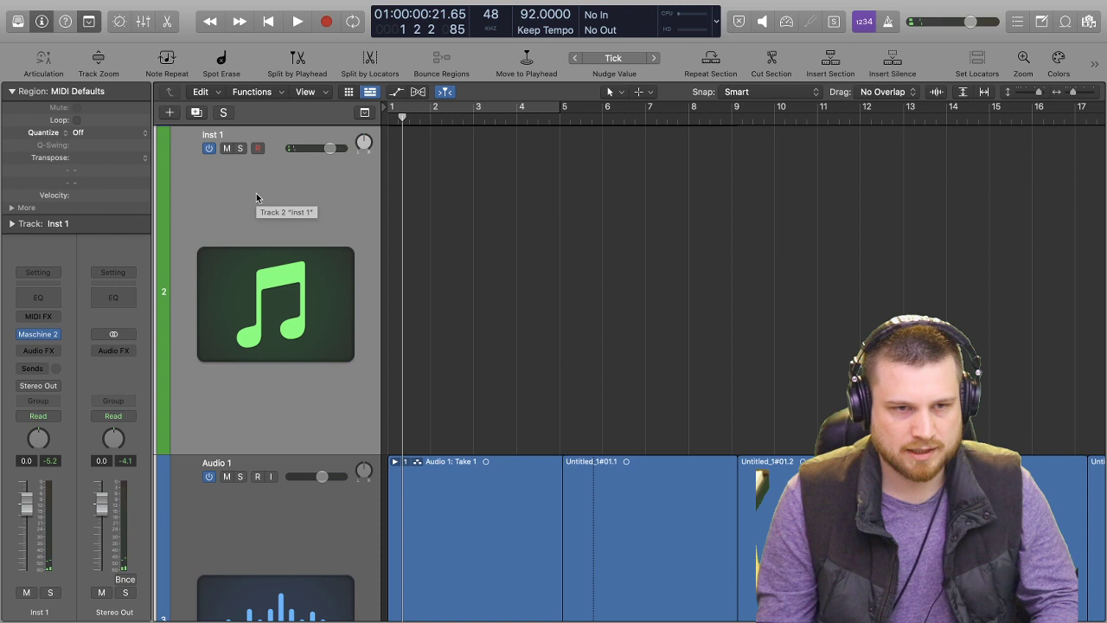
click(37, 335)
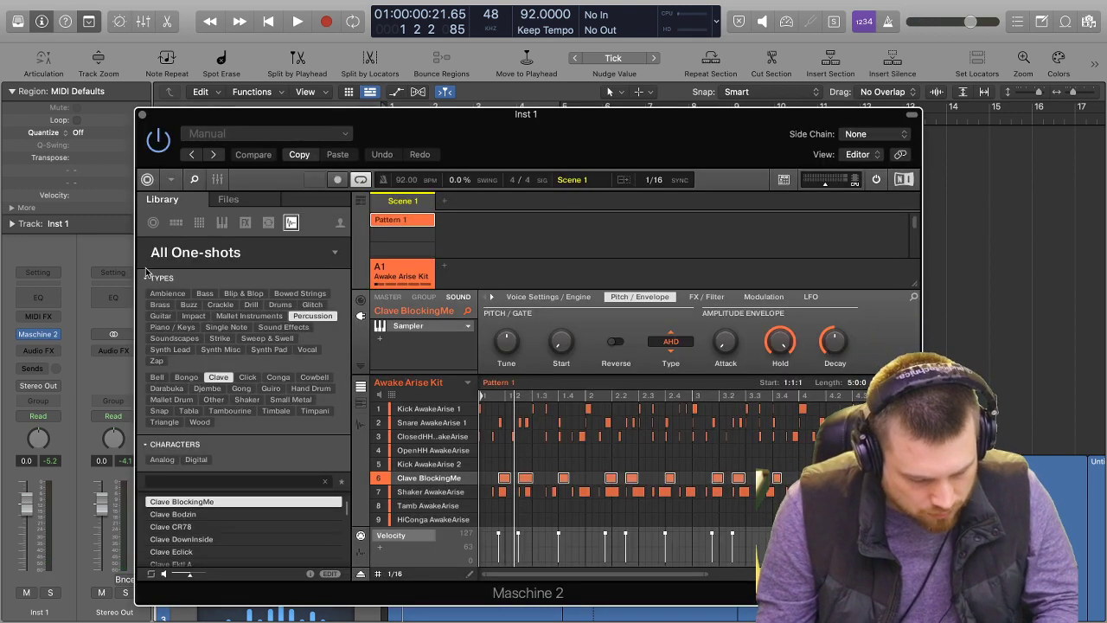
key(space)
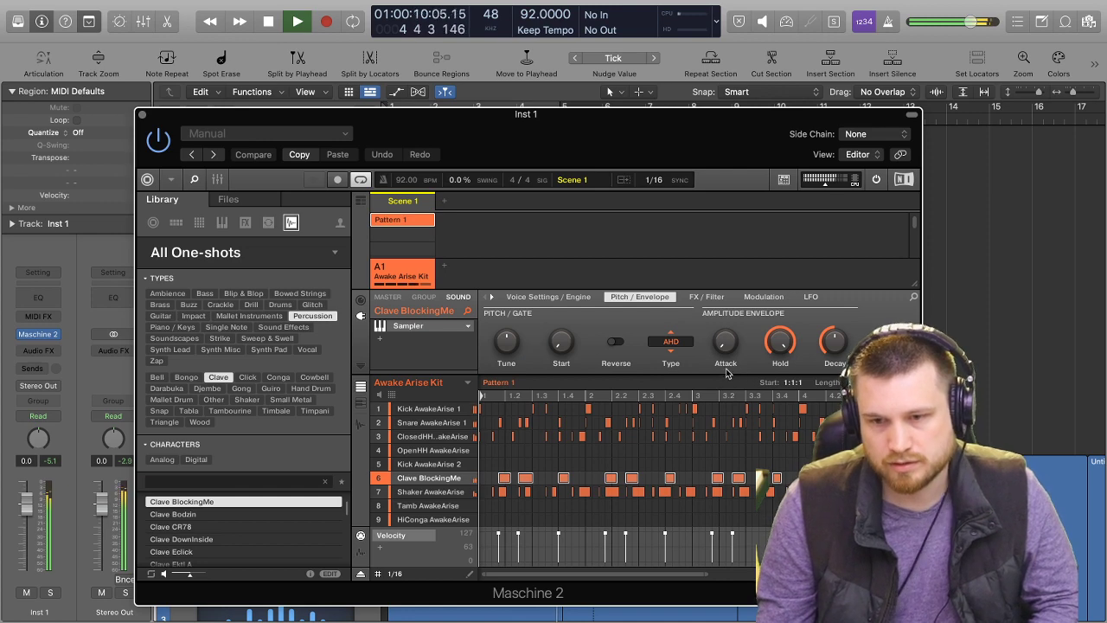
key(space)
scroll(702, 505, right, 3)
scroll(702, 506, right, 5)
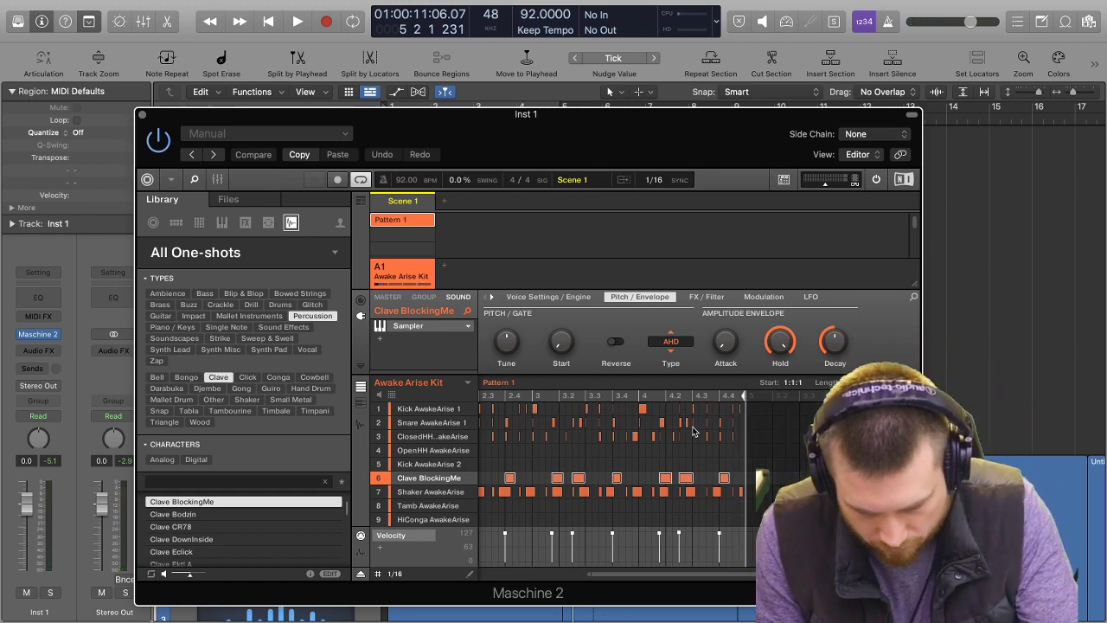
key(space)
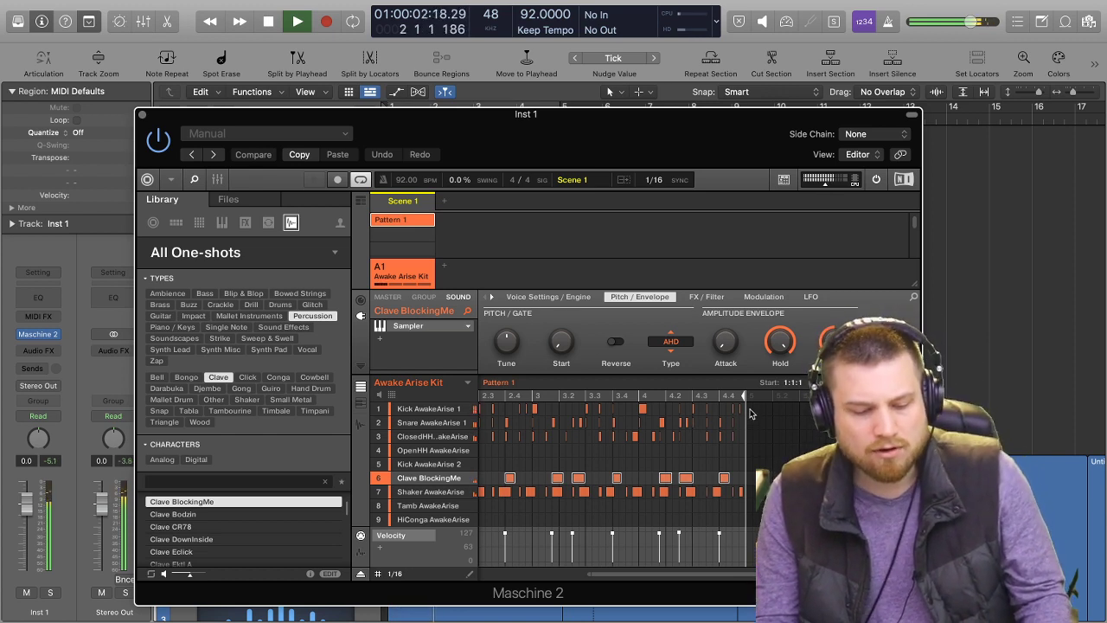
Close the Maschine window, solo the 808 Bass track and play it from the beginning.
click(142, 115)
click(571, 406)
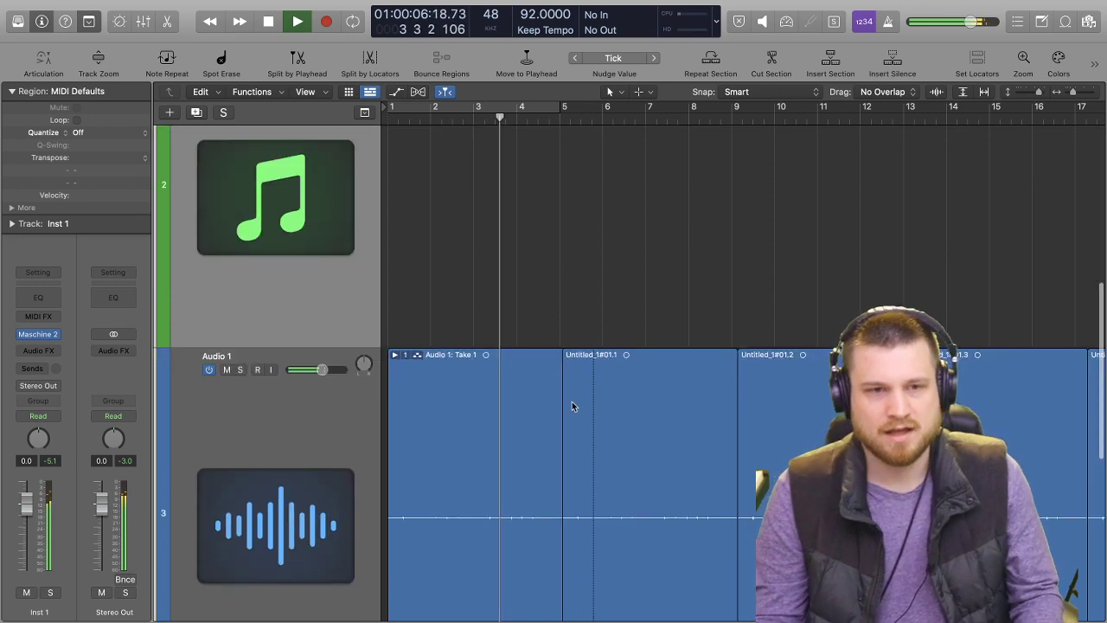
scroll(563, 381, down, 10)
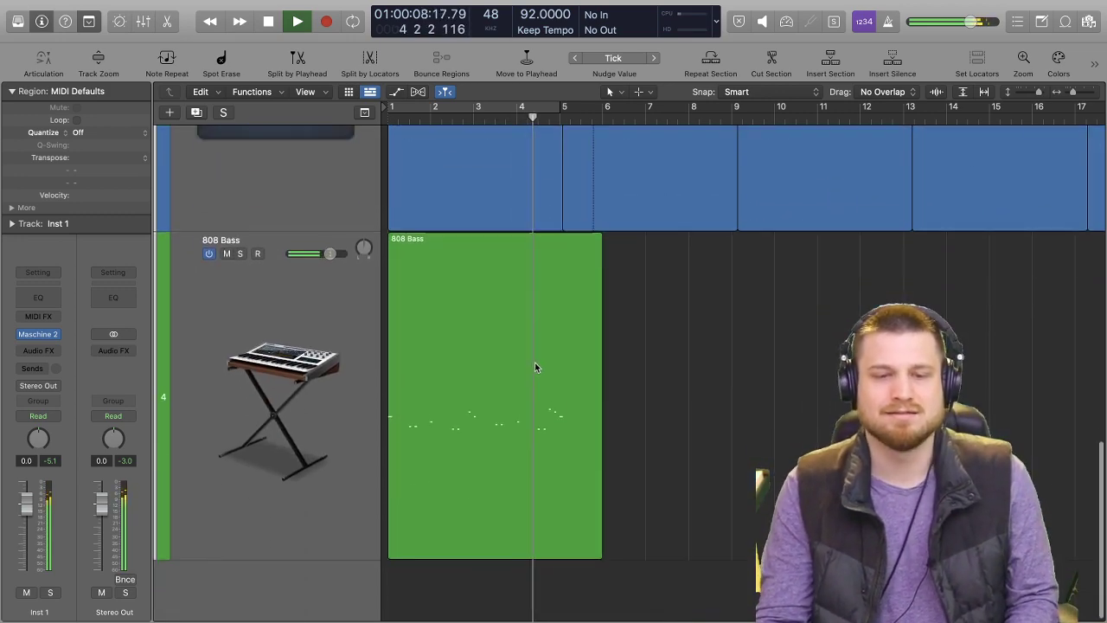
click(277, 288)
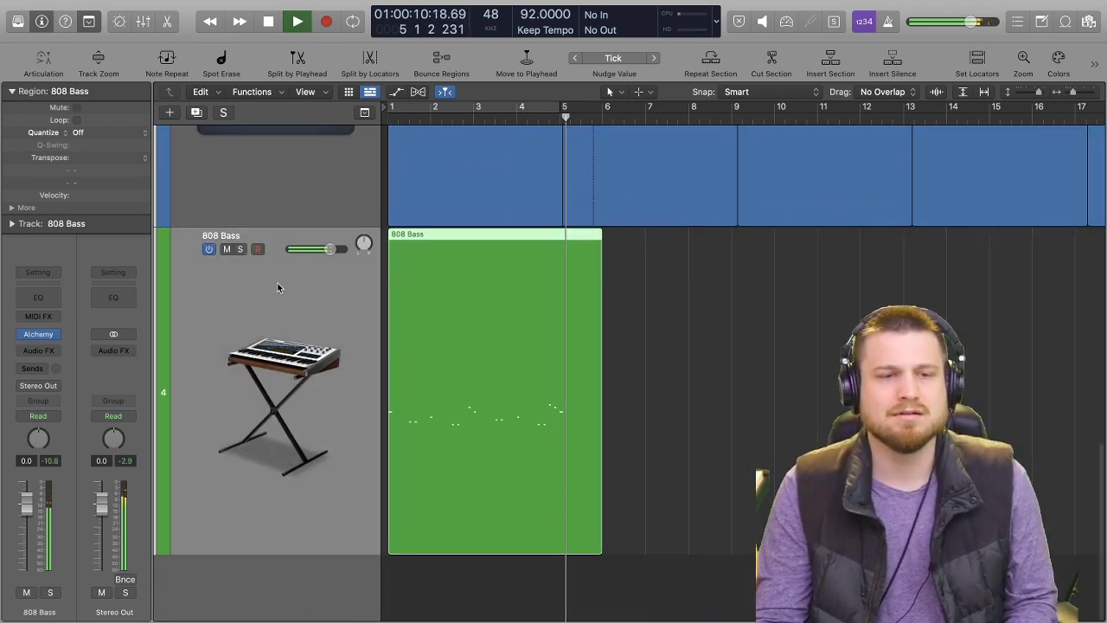
click(240, 250)
key(Return)
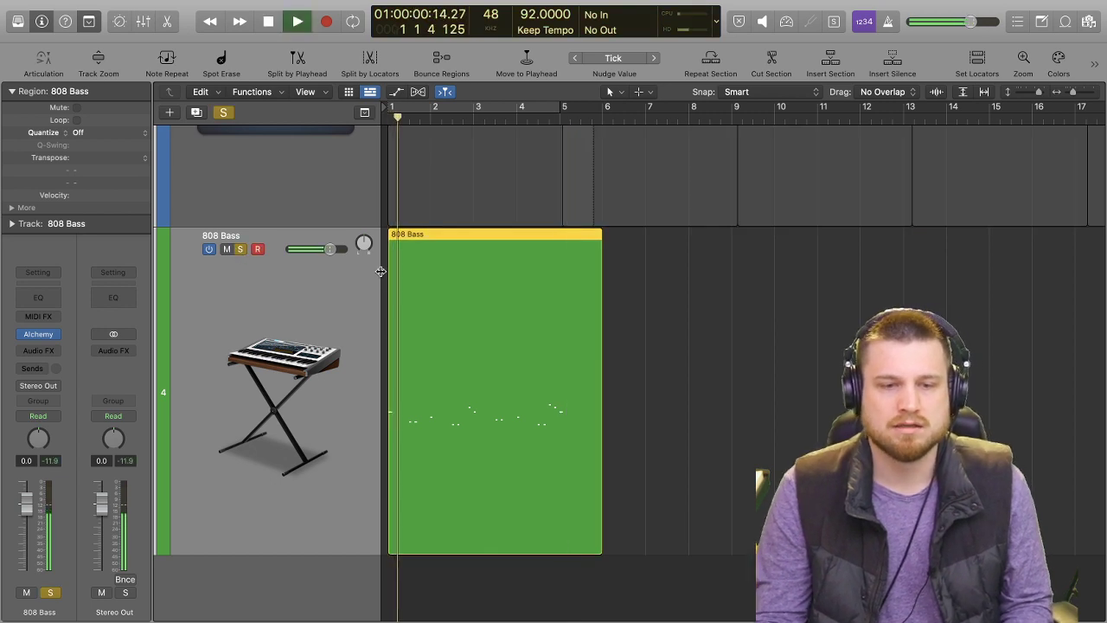
Nudge the X1 Thump pad slightly in the 808 Bass track's Alchemy instrument during playback, then close it and stop.
click(51, 338)
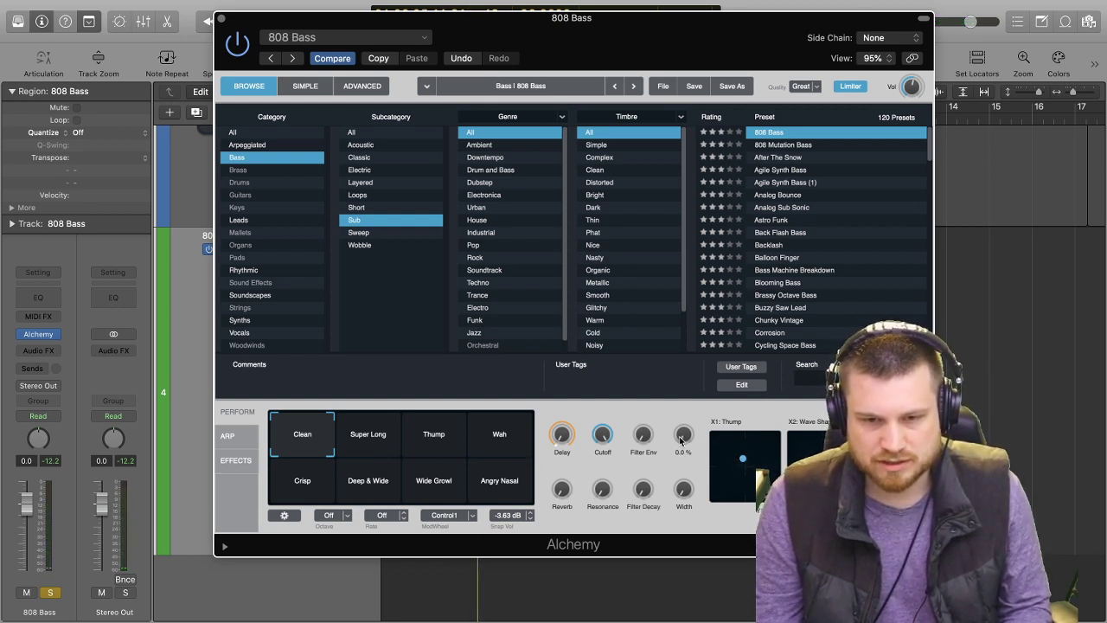
key(space)
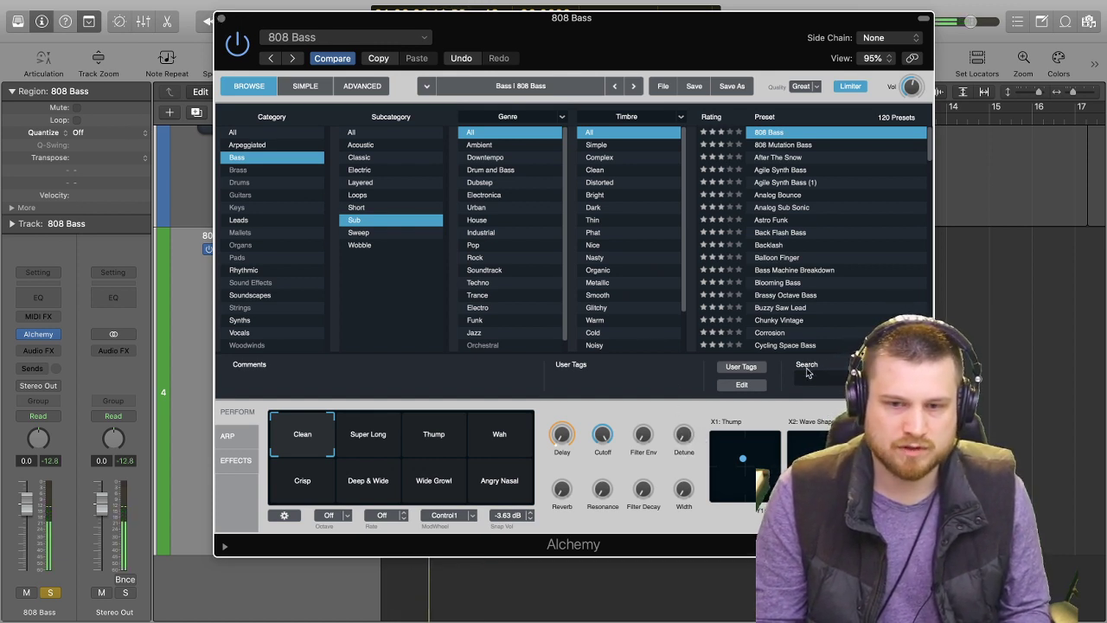
drag(742, 459, 744, 465)
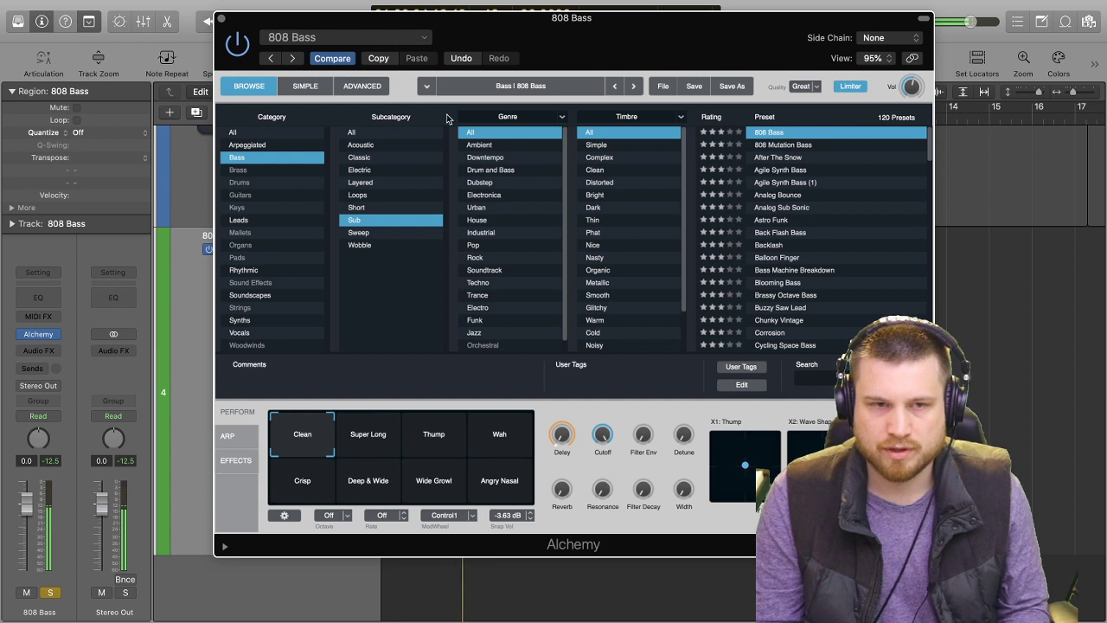
click(221, 18)
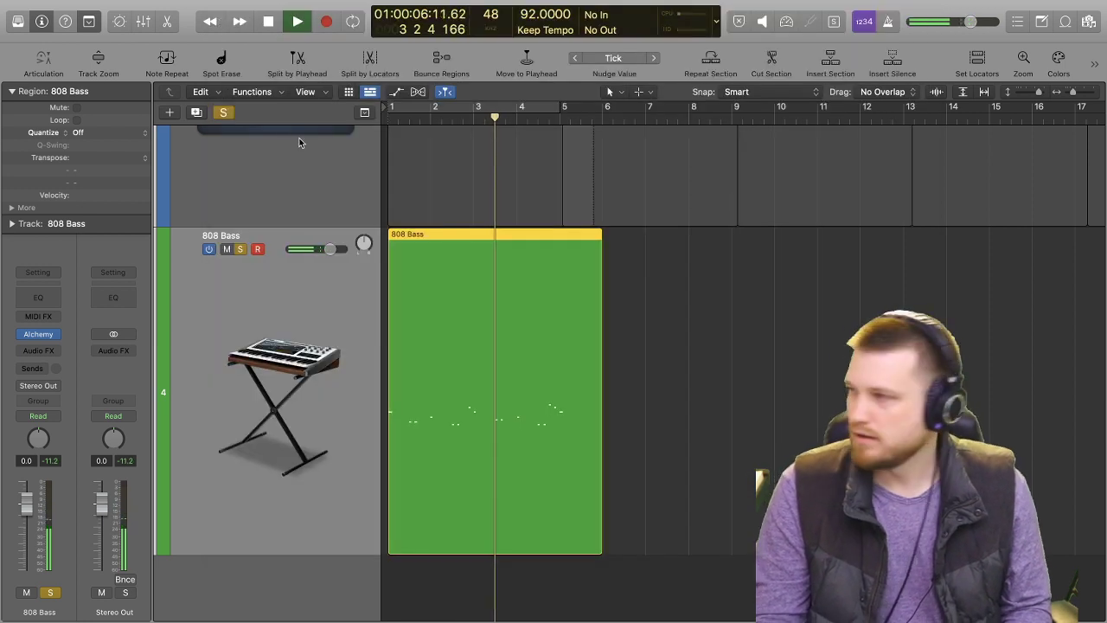
key(space)
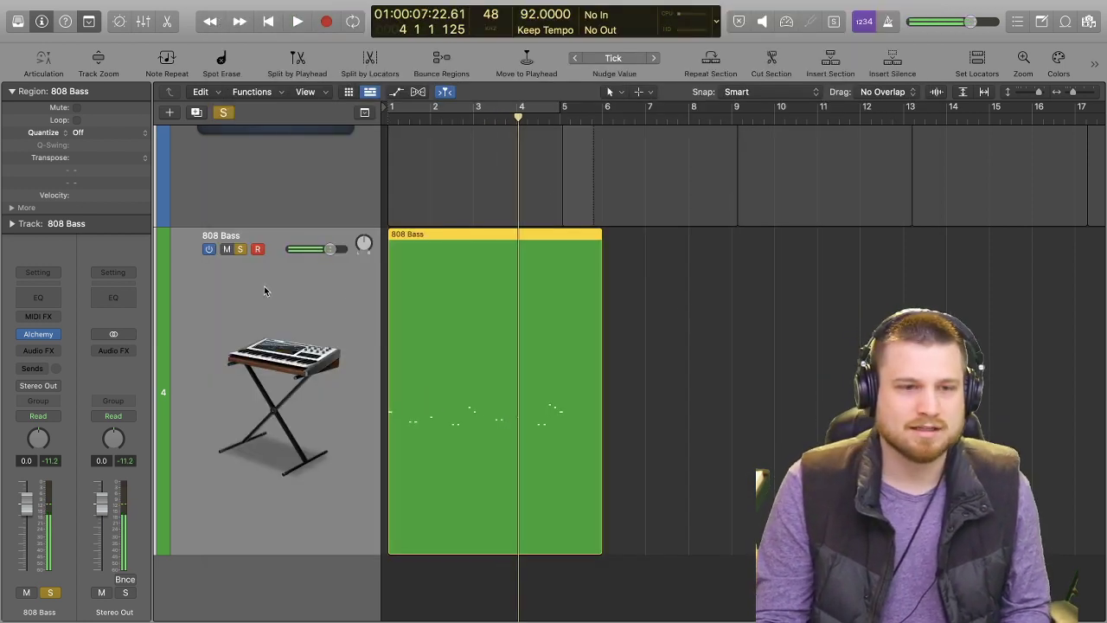
Insert a stereo Distortion II effect on the 808 Bass track.
click(41, 351)
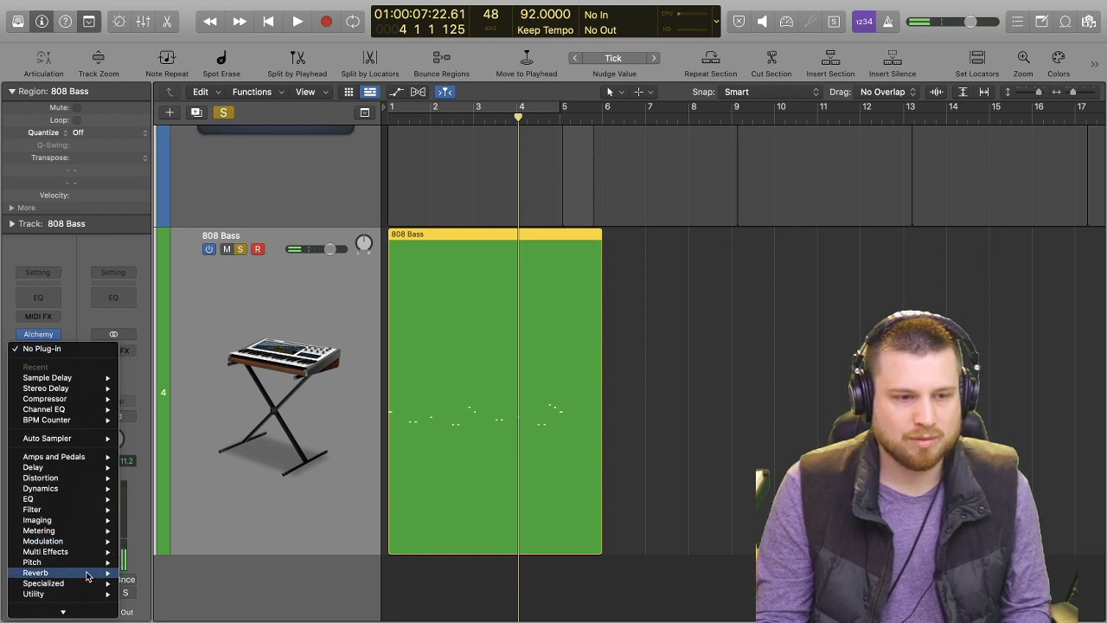
mouse_move(84, 543)
mouse_move(165, 554)
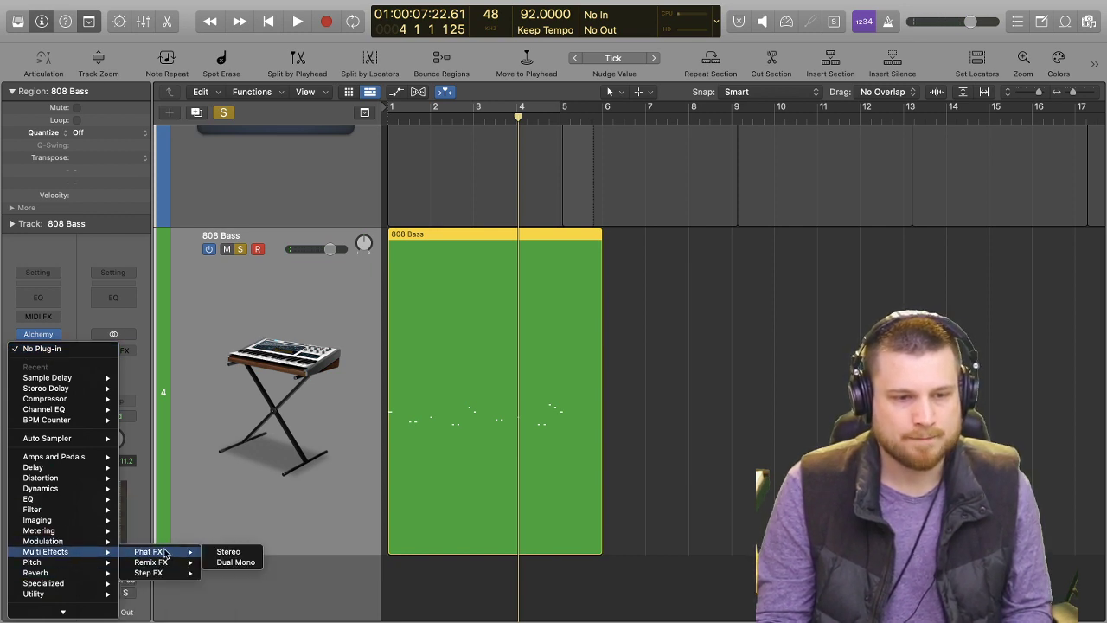
mouse_move(68, 478)
mouse_move(215, 511)
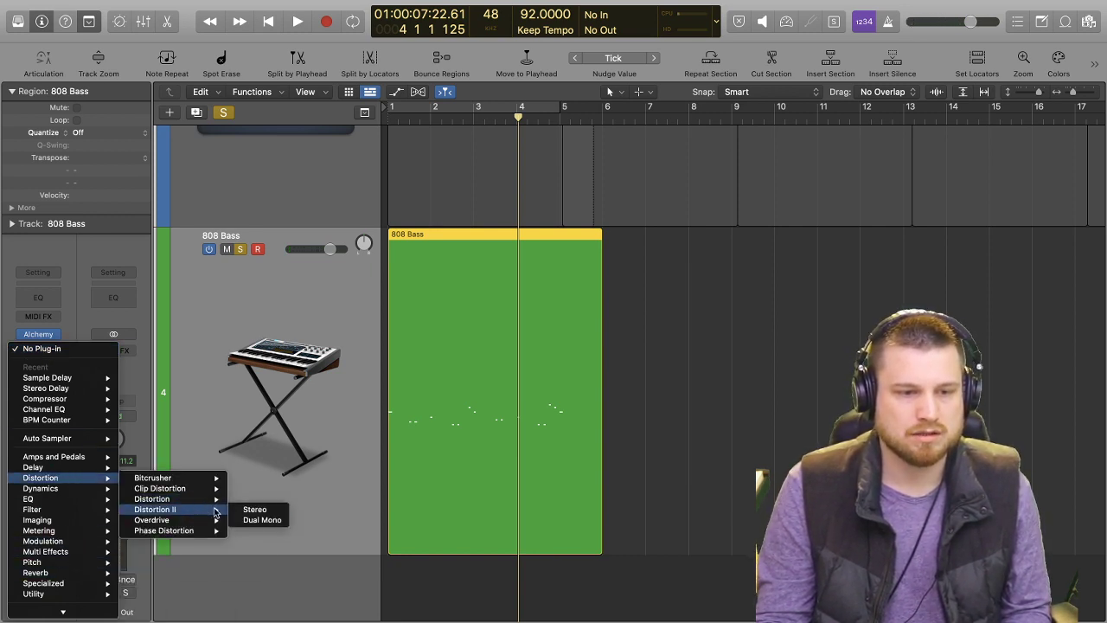
click(253, 511)
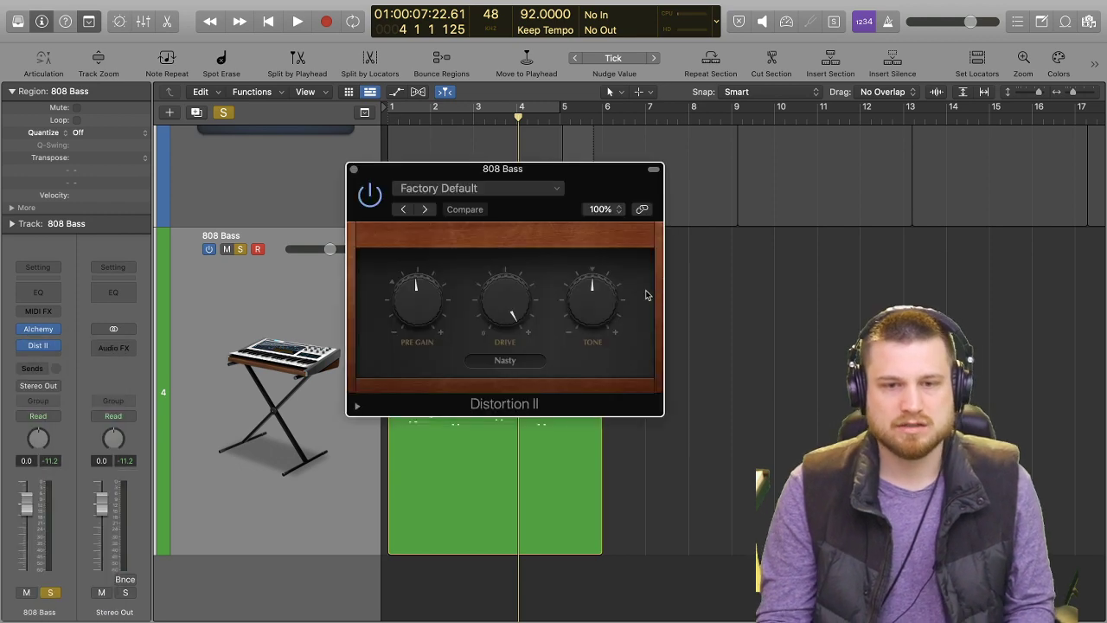
Enlarge the Distortion II window to 200% and reposition it over the tracks area.
drag(519, 171, 434, 142)
drag(572, 383, 856, 537)
drag(612, 176, 441, 80)
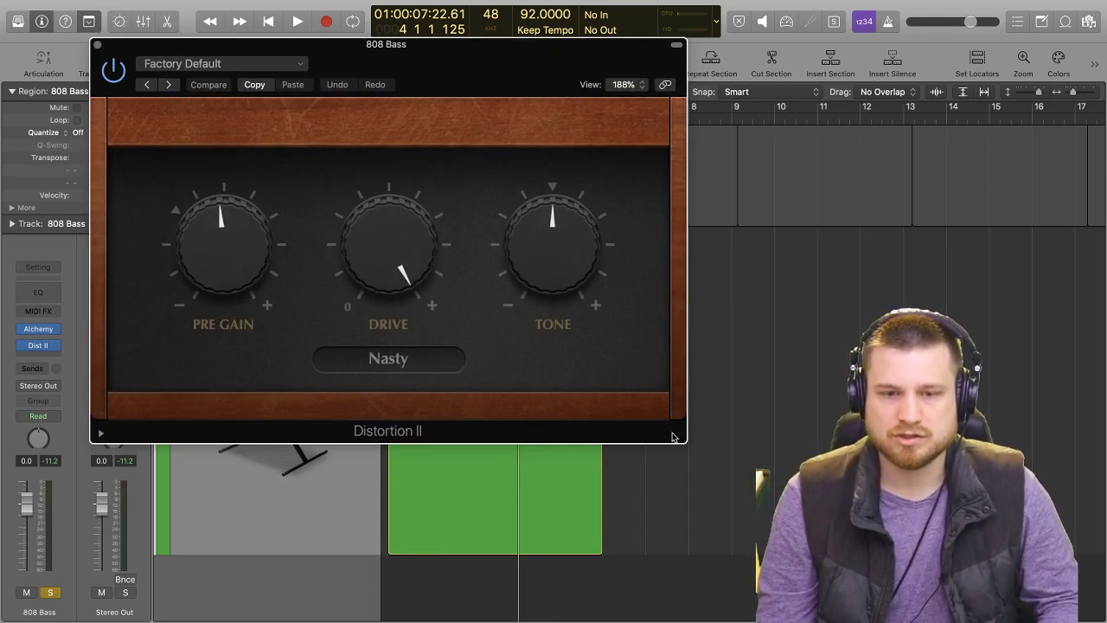
drag(682, 439, 750, 468)
mouse_move(628, 309)
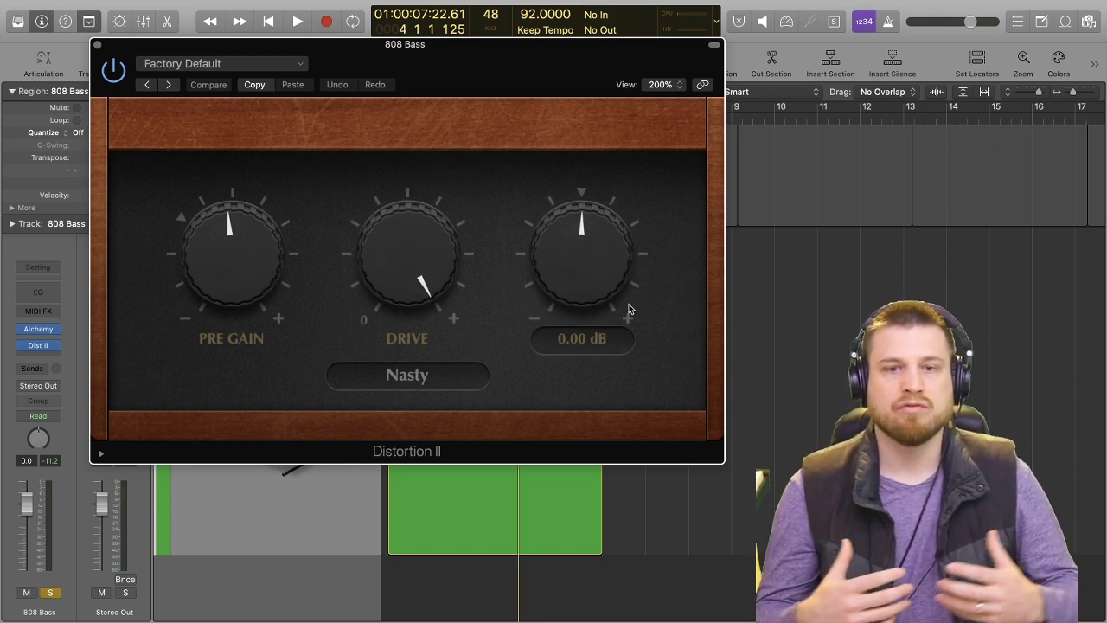
drag(529, 76, 529, 81)
mouse_move(236, 254)
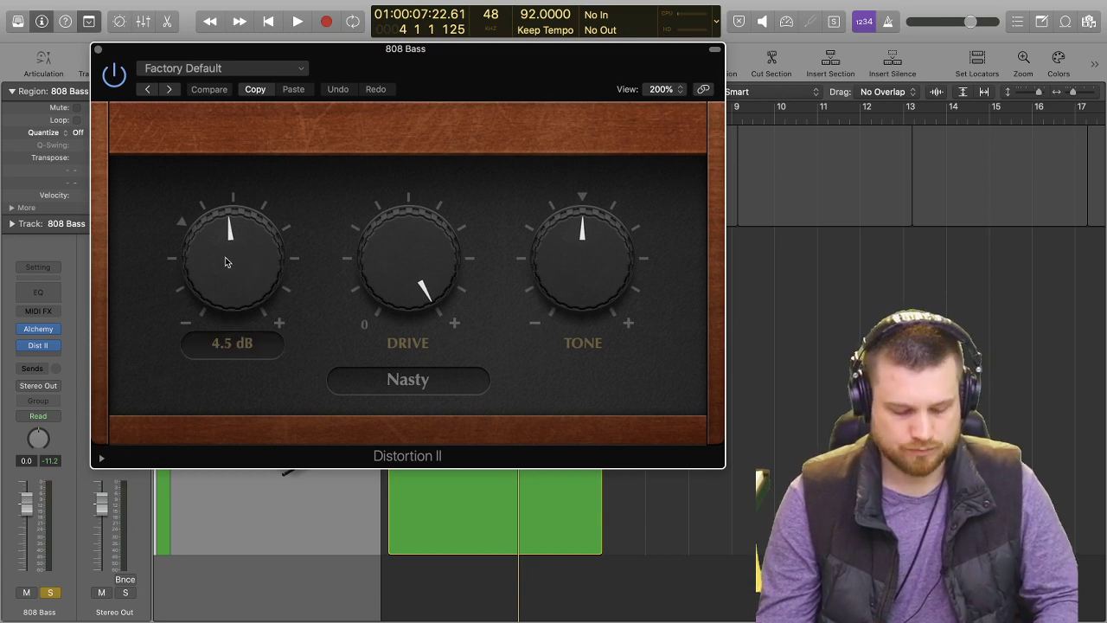
Play the soloed bass and try the Growl distortion type, returning the setting to Nasty.
key(space)
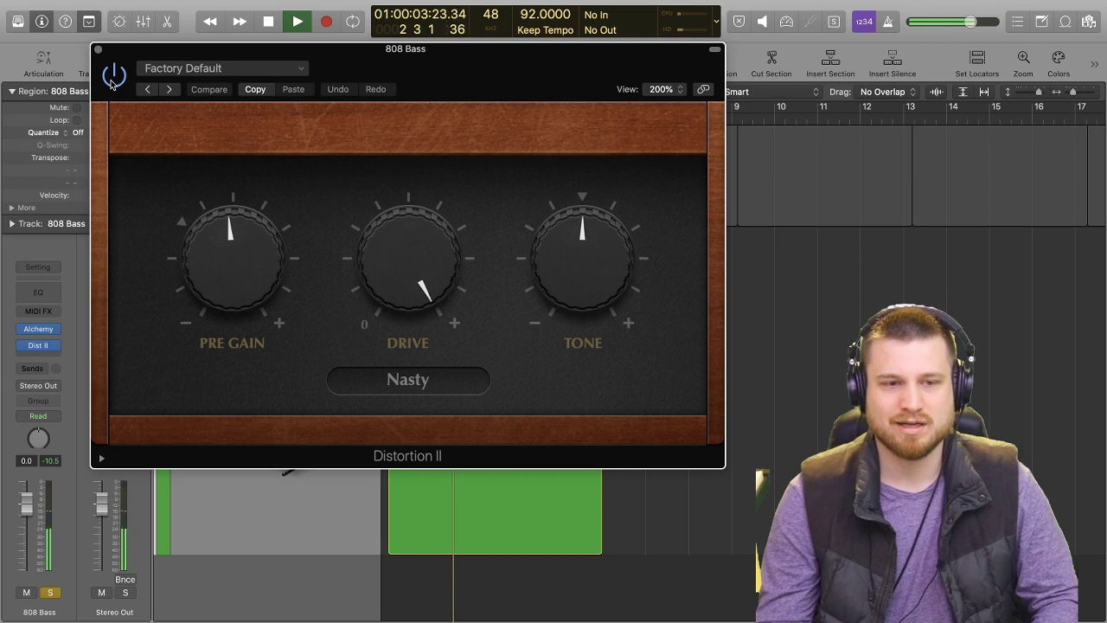
click(409, 390)
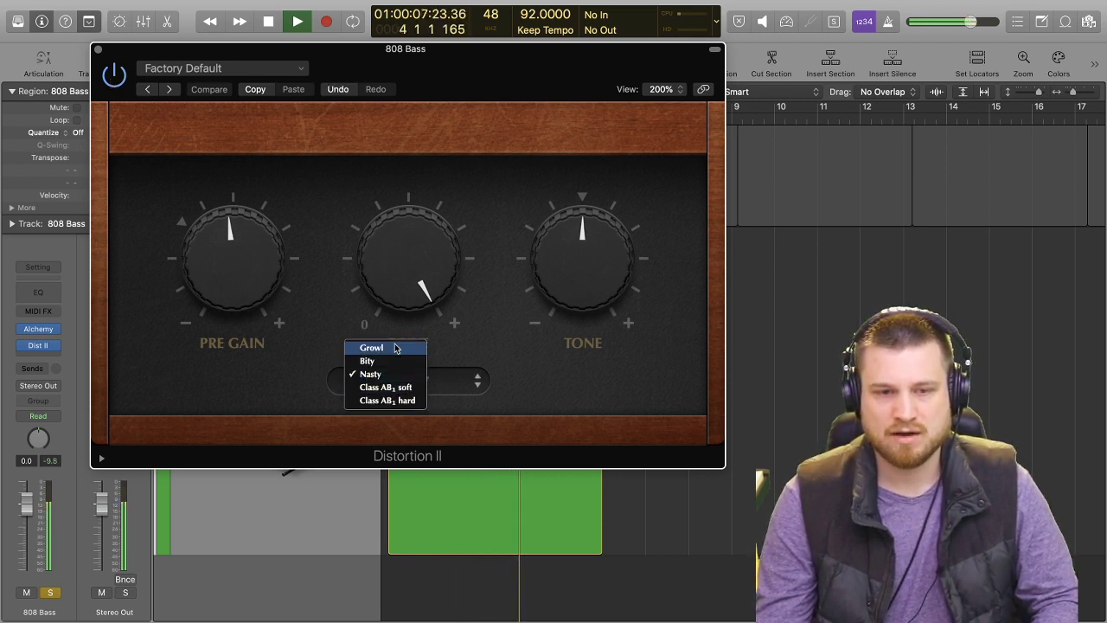
click(395, 348)
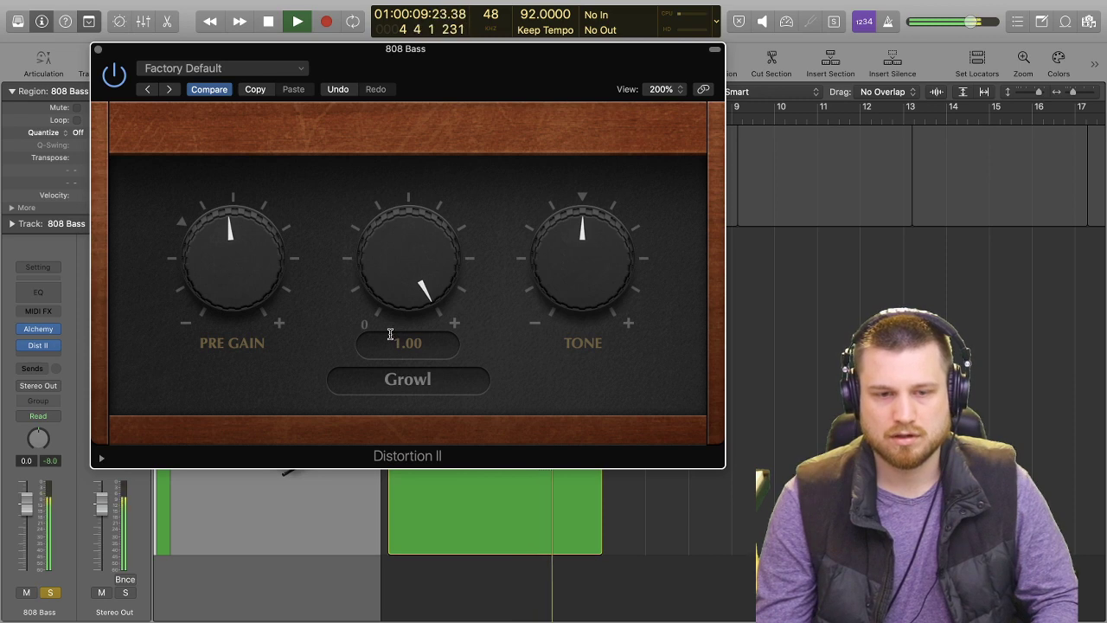
click(435, 380)
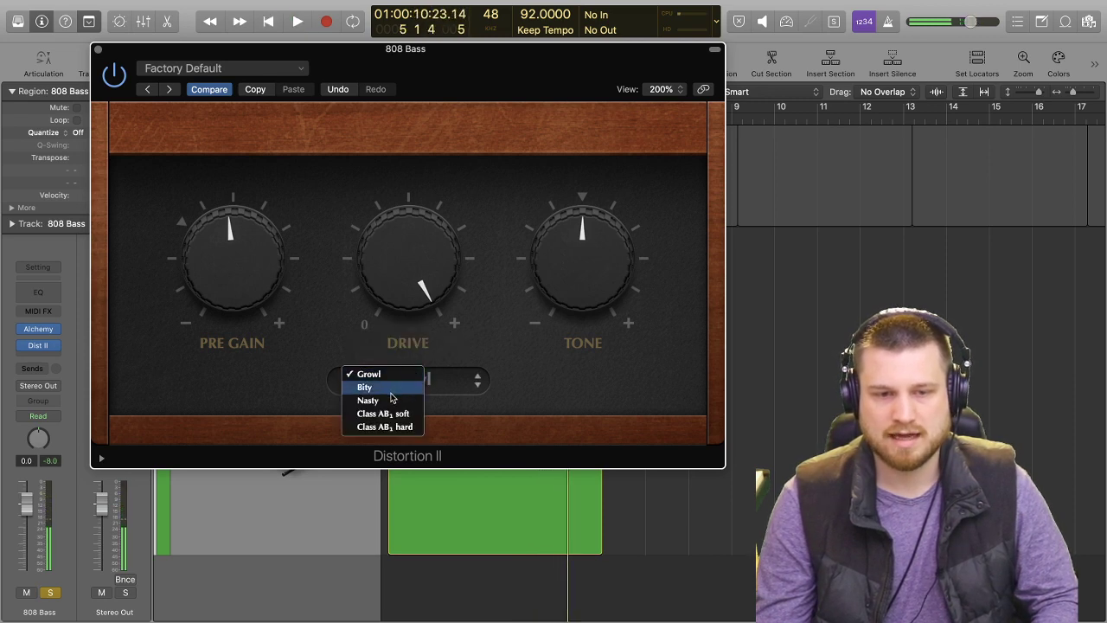
click(392, 388)
click(394, 389)
click(395, 391)
Set the distortion's Pre Gain to 8.5 dB and Tone to 3.50 dB during playback, and close the effect window.
key(space)
drag(242, 285, 229, 220)
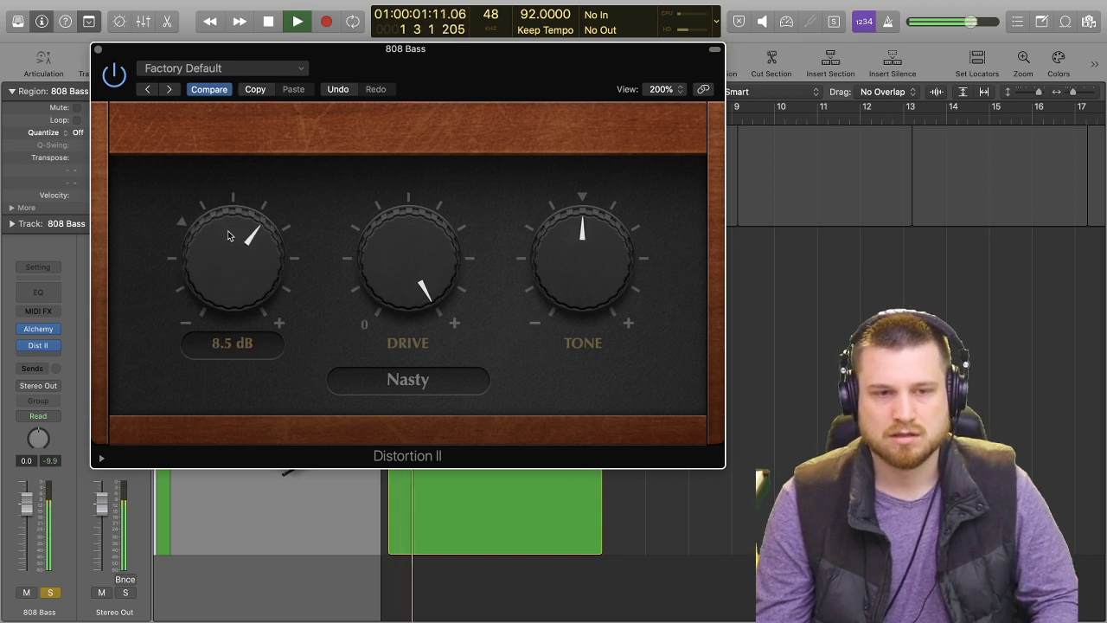
drag(571, 270, 555, 244)
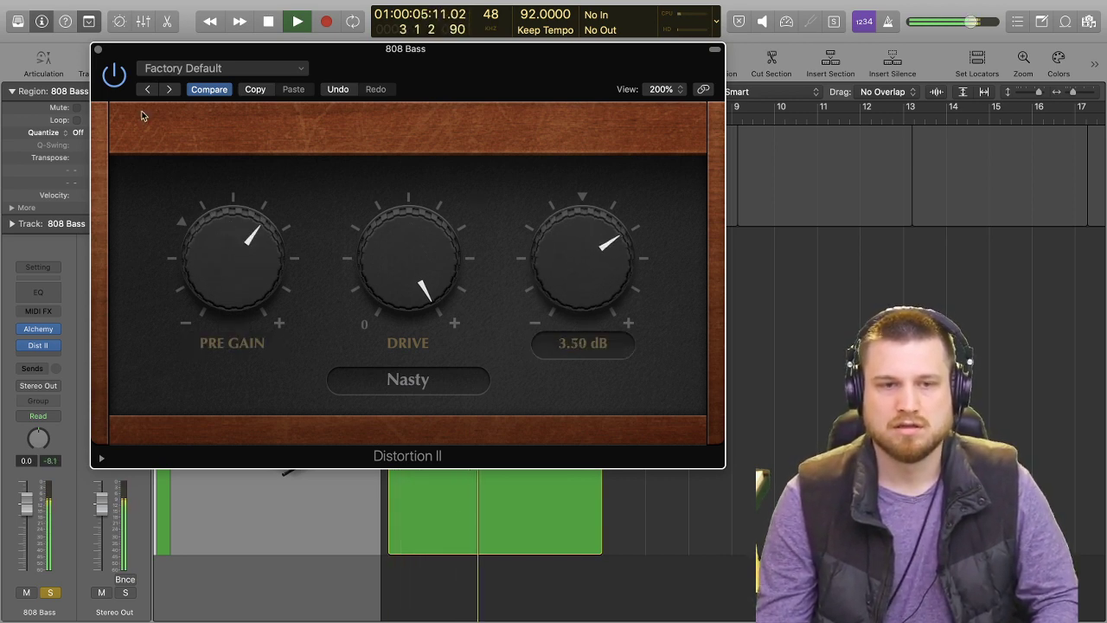
click(98, 50)
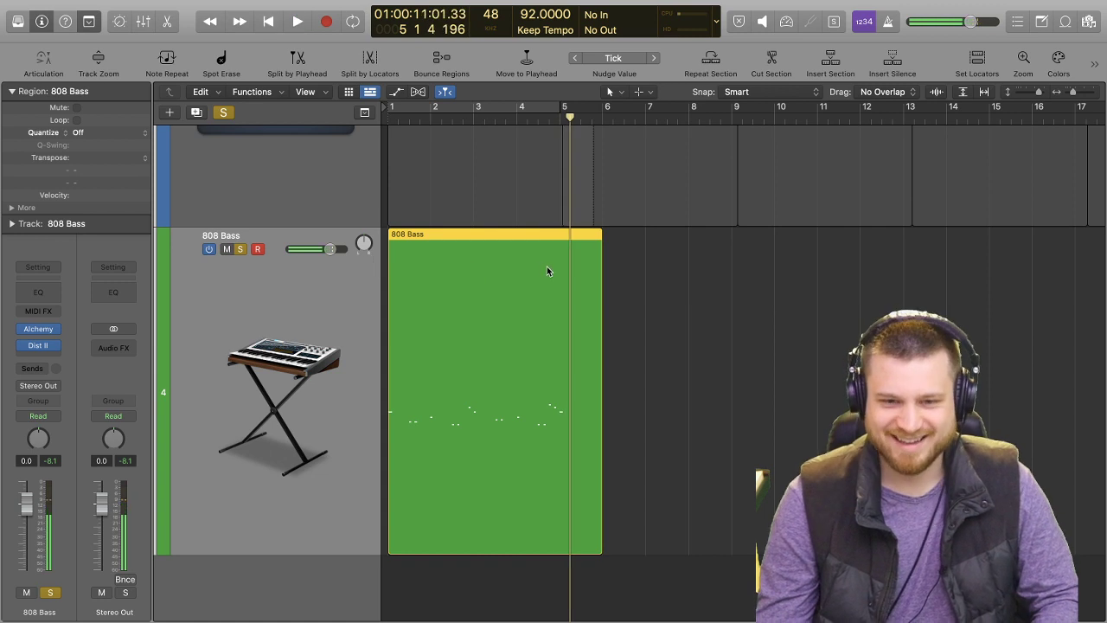
Trim the end of the 808 Bass region back to bar 5 and repeat the region twice.
drag(595, 542, 557, 543)
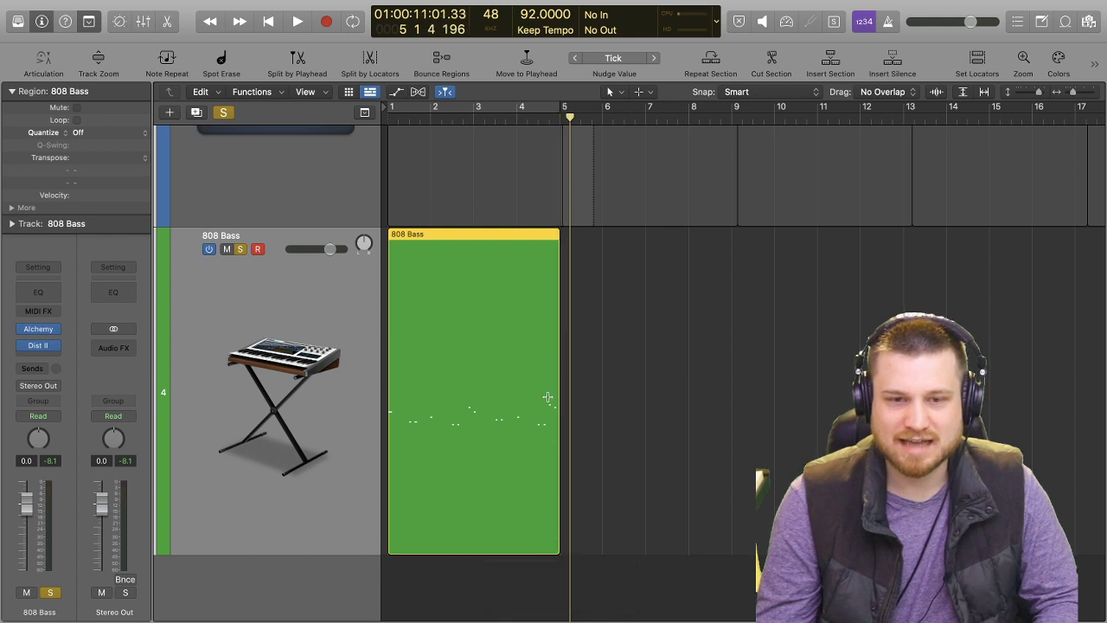
key(super+r)
key(super+r)
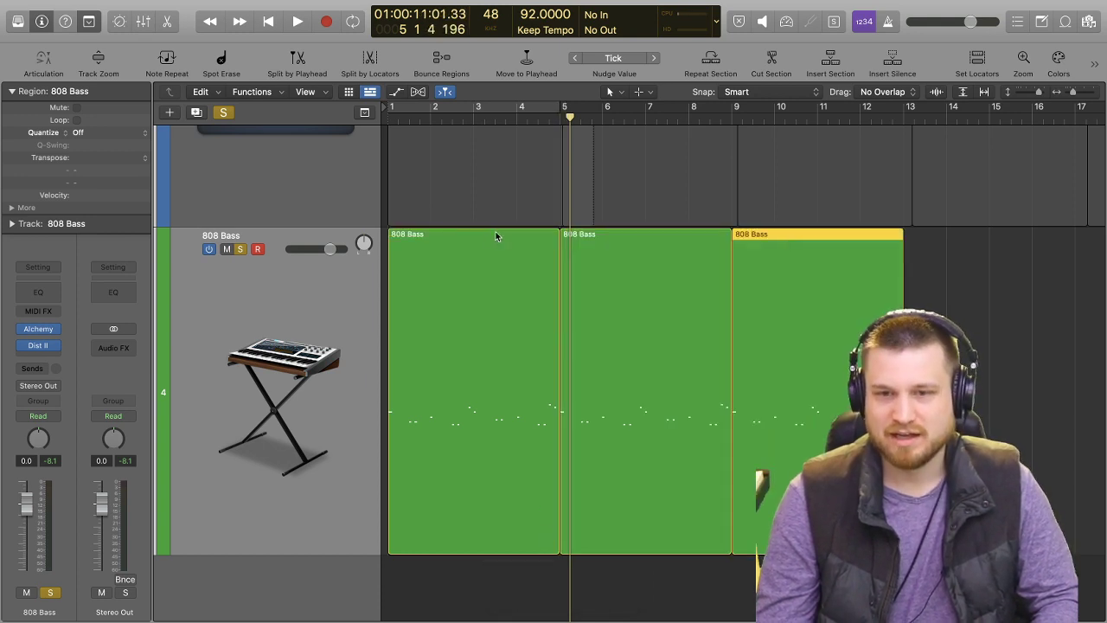
Turn off solo on the 808 Bass track and play the full arrangement from the beginning into bar 5.
key(Return)
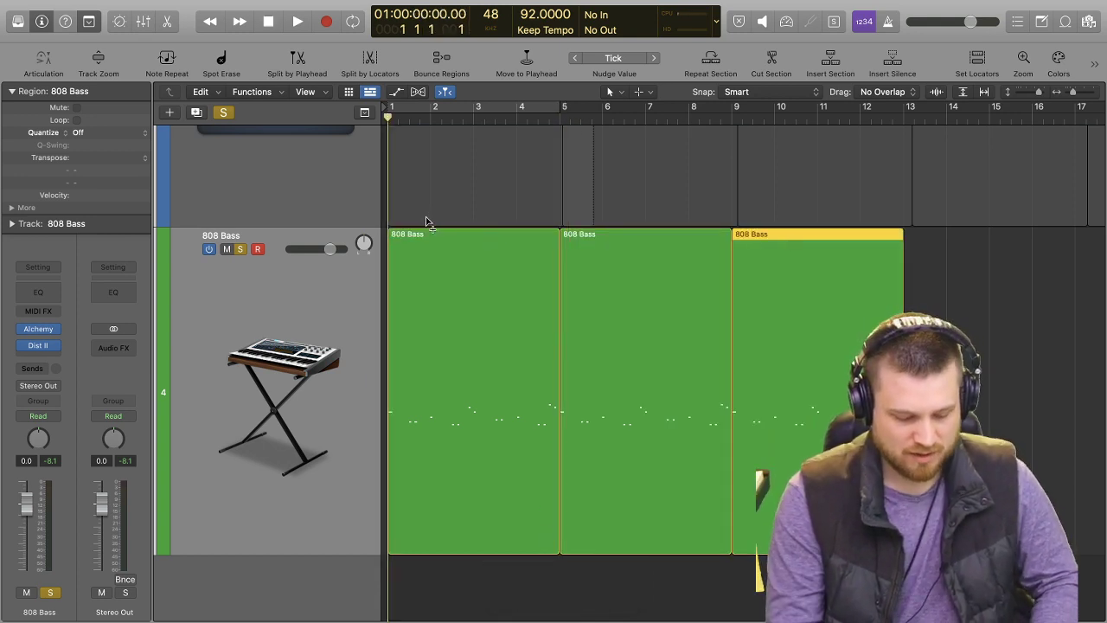
key(s)
key(space)
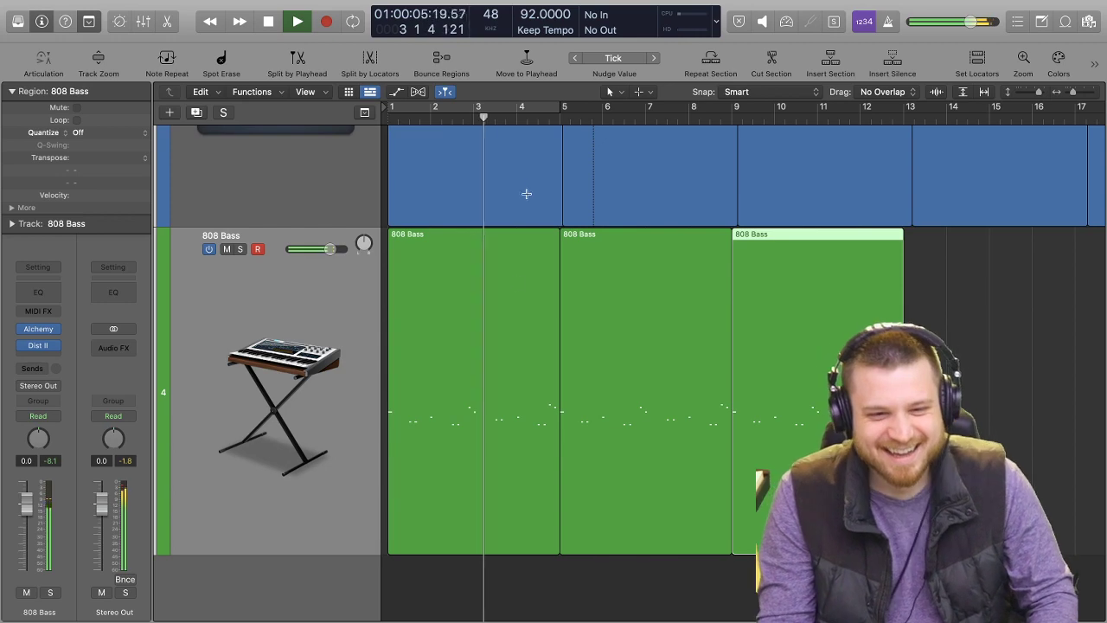
scroll(511, 312, up, 3)
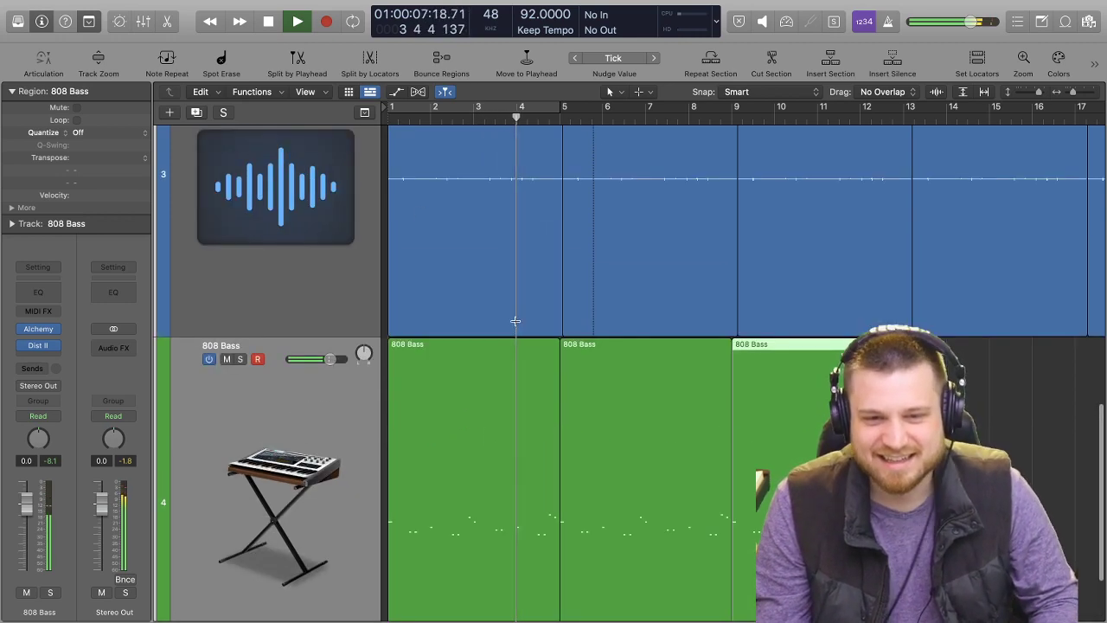
scroll(554, 320, up, 8)
scroll(585, 300, down, 5)
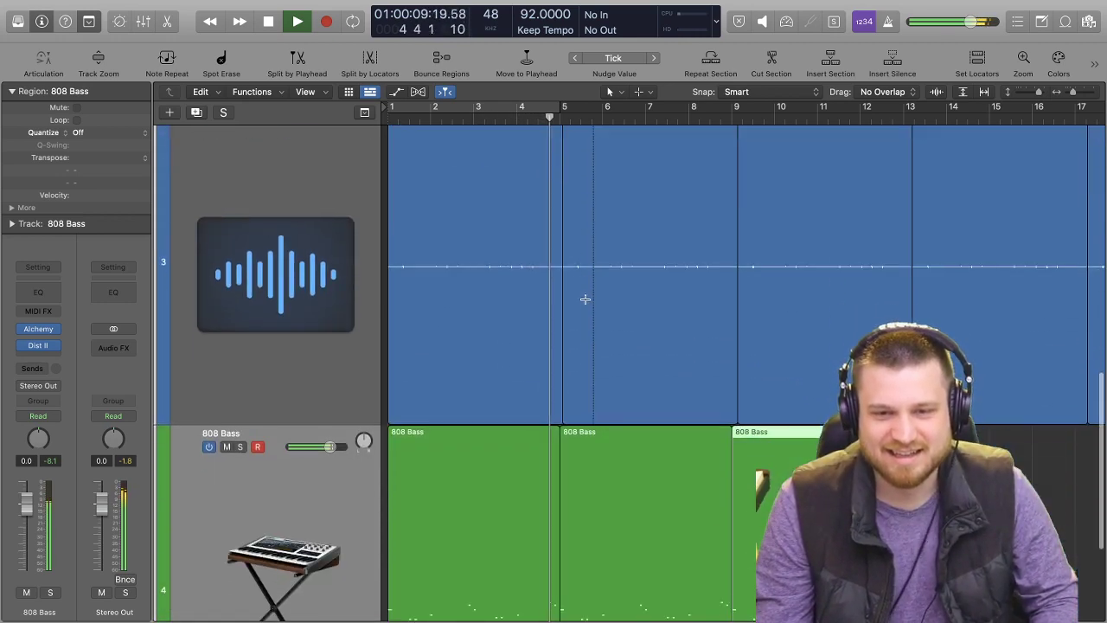
scroll(585, 300, down, 5)
key(space)
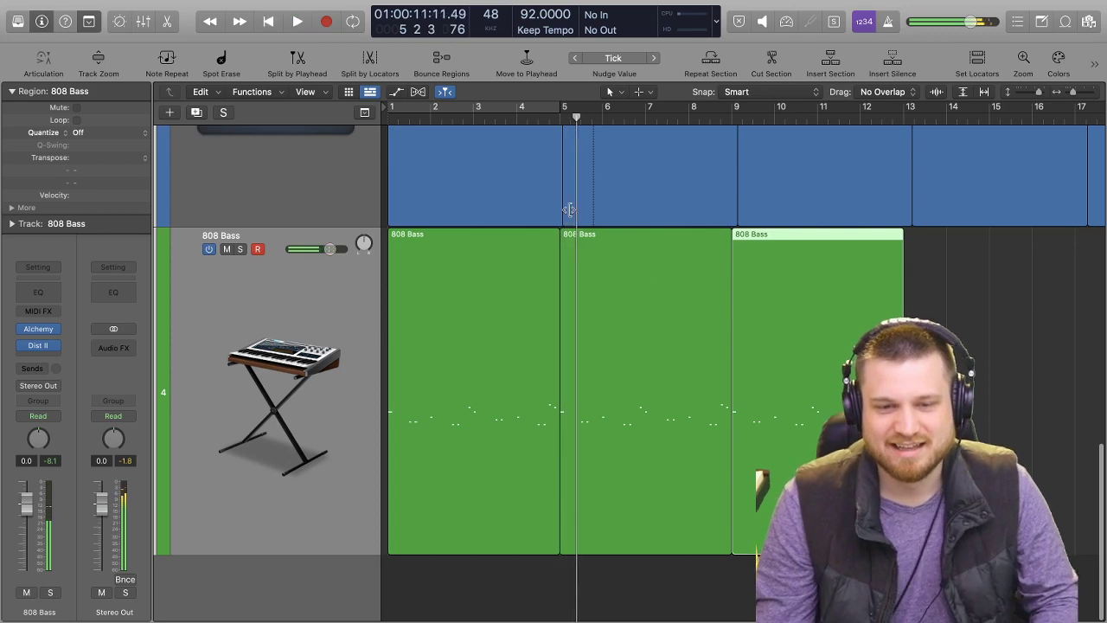
Select the Inst 1 track that hosts the Maschine 2 drums.
scroll(519, 299, up, 15)
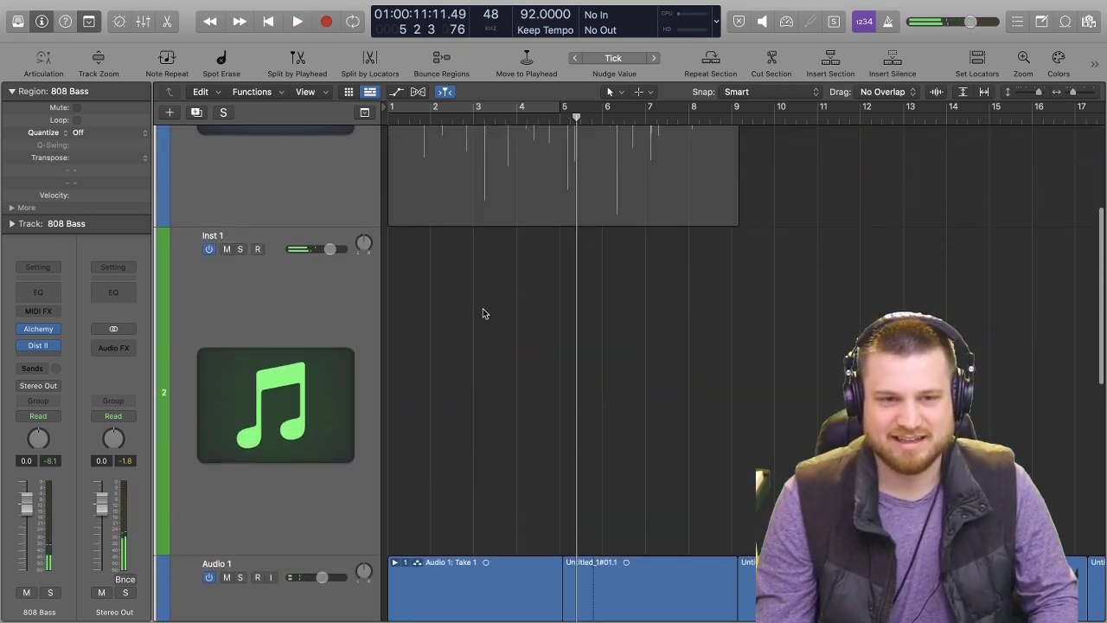
scroll(485, 313, down, 15)
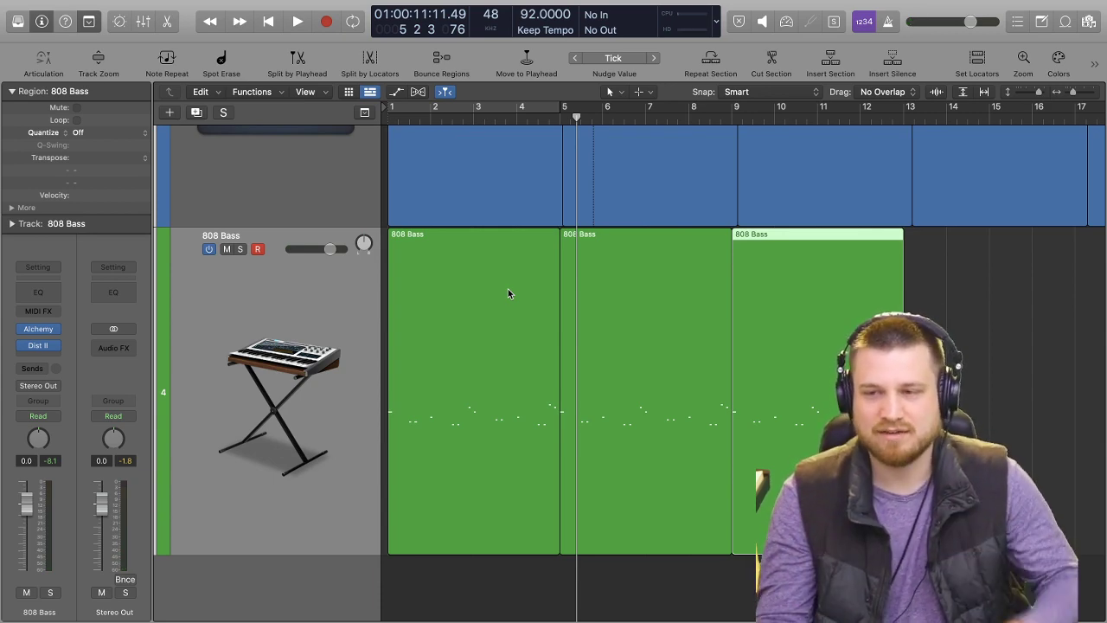
scroll(419, 345, up, 7)
scroll(312, 307, up, 6)
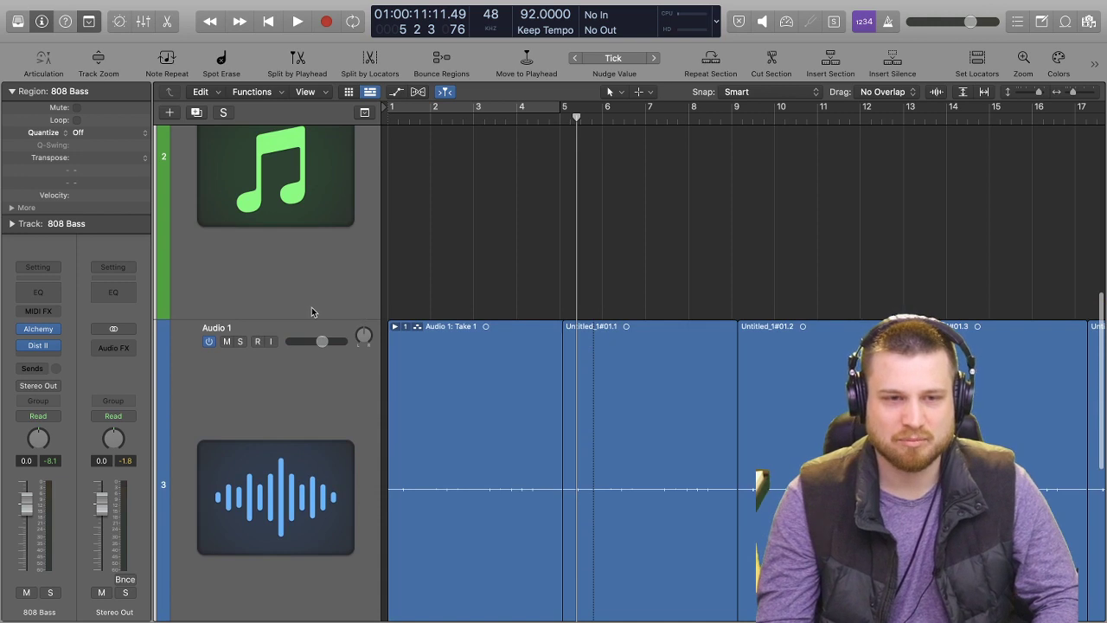
click(331, 298)
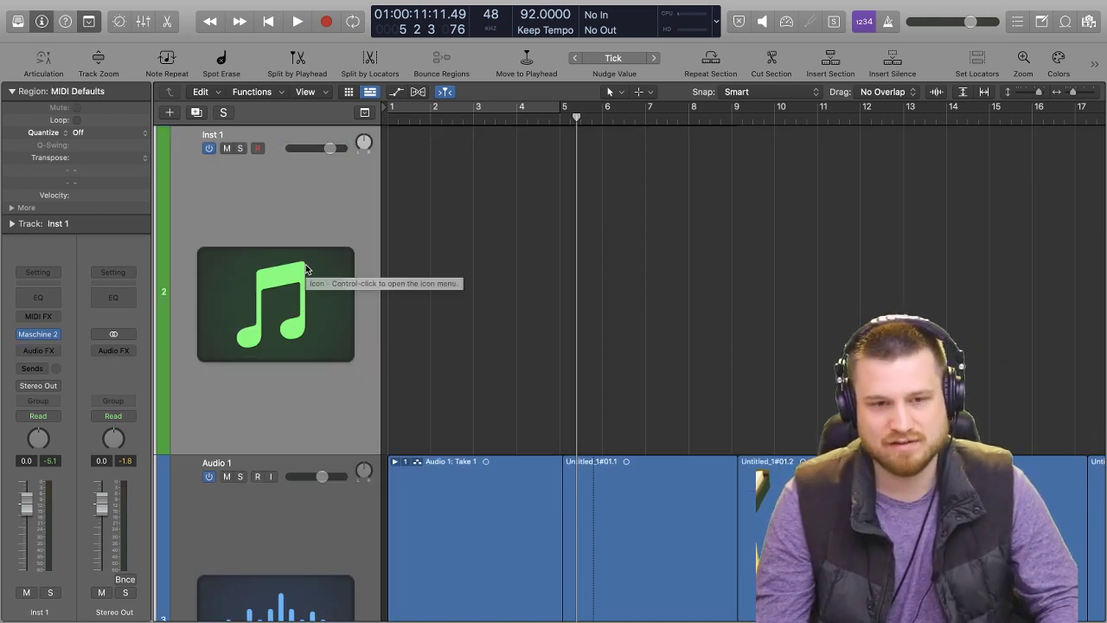
scroll(294, 253, up, 1)
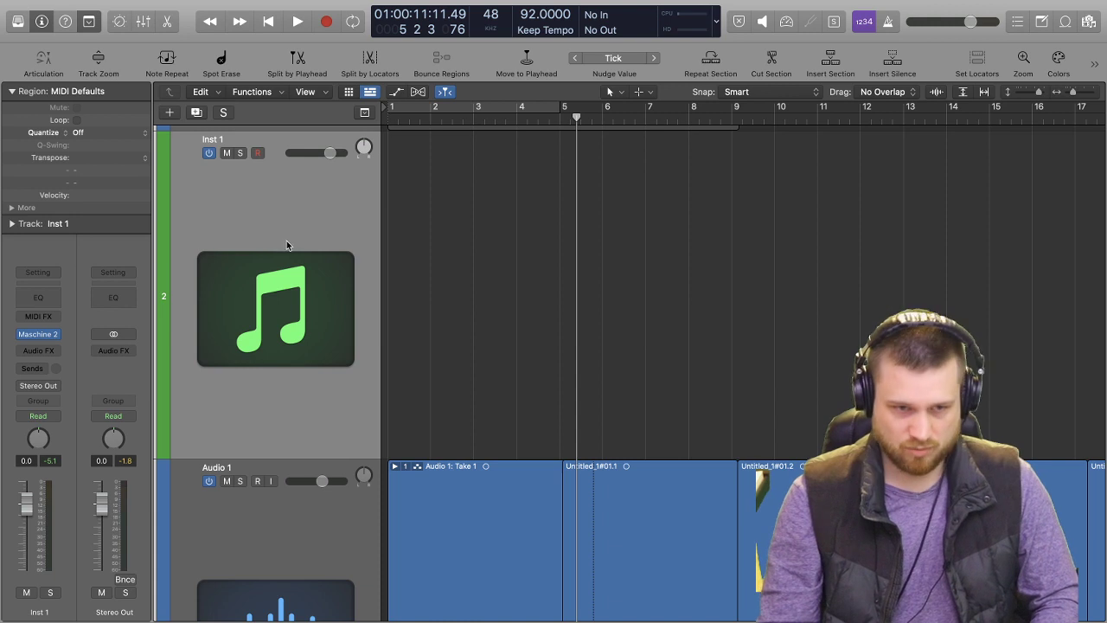
Open the Maschine 2 instrument on the Inst 1 track and select the Kick AwakeArise 1 sound.
scroll(495, 247, down, 3)
scroll(498, 243, down, 4)
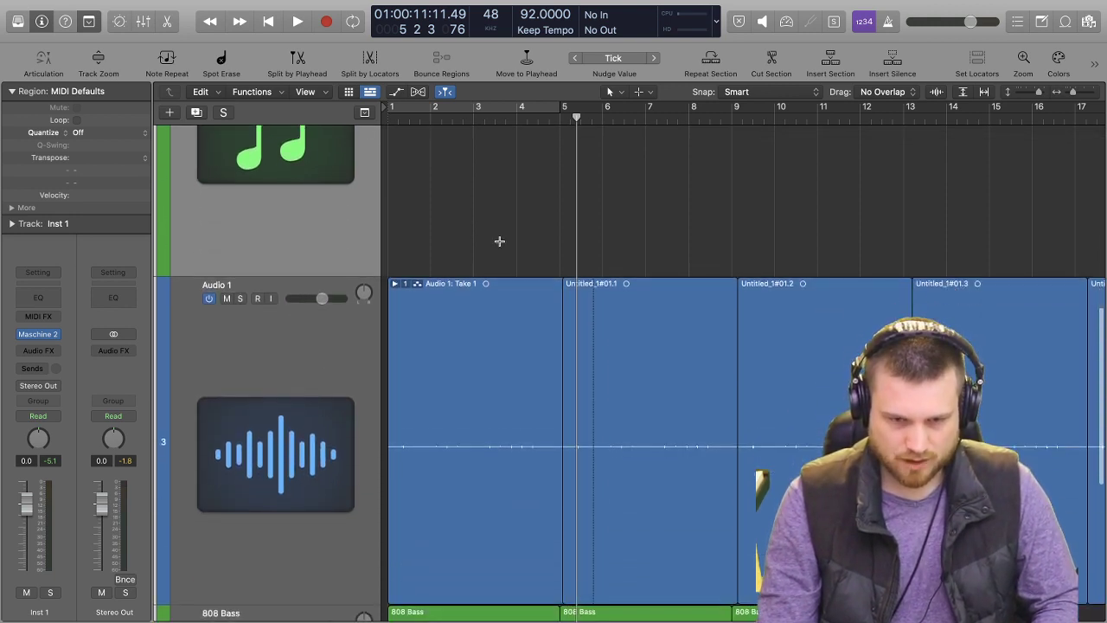
scroll(524, 242, up, 10)
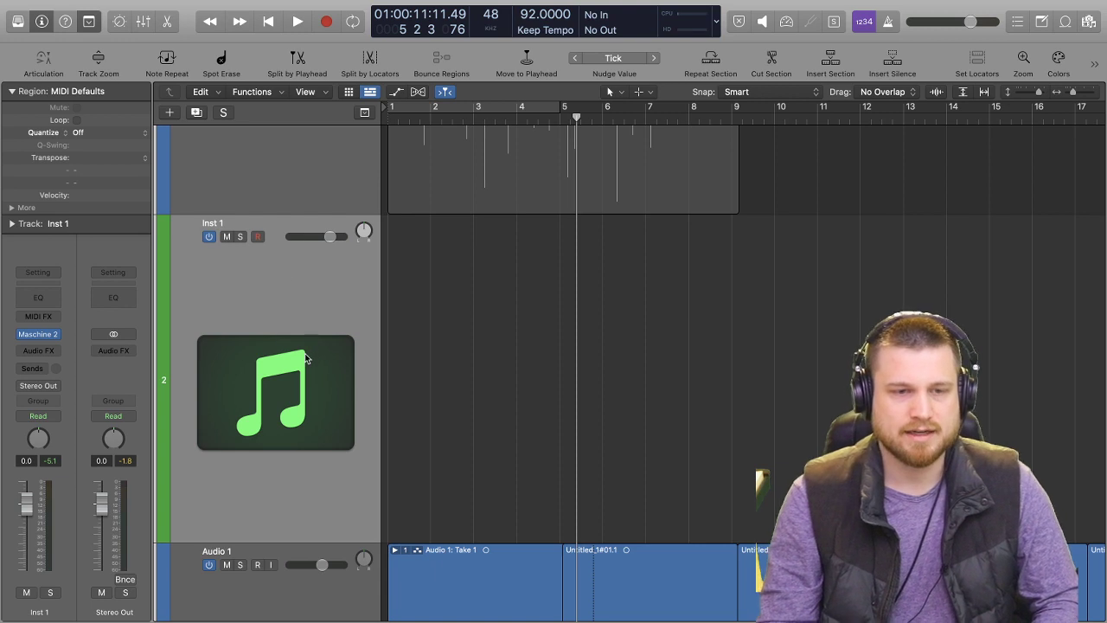
click(39, 334)
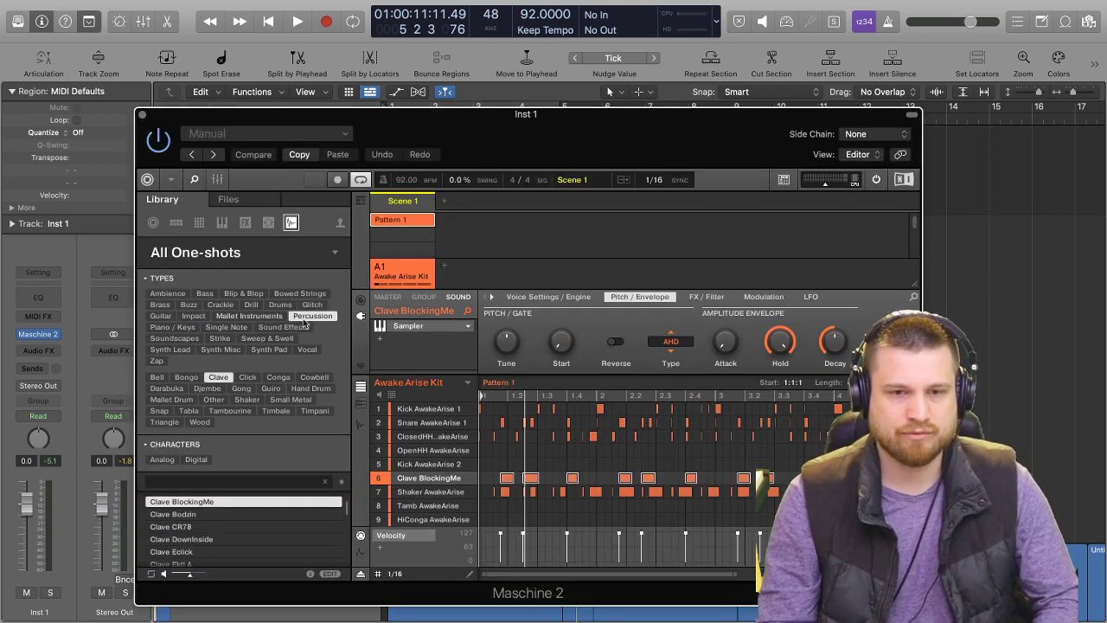
click(429, 410)
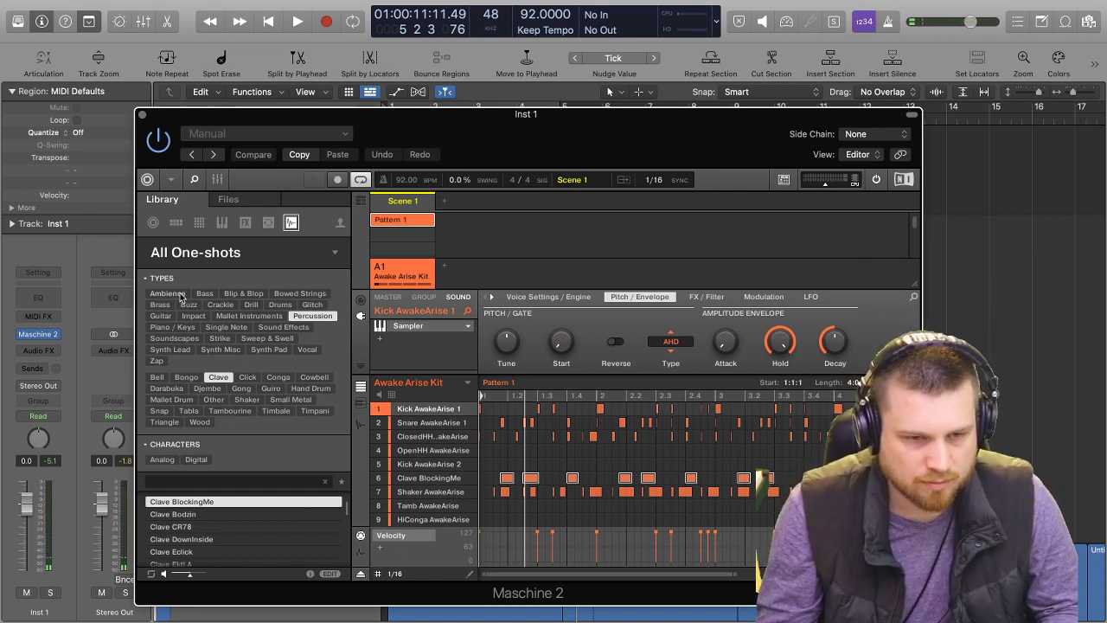
Replace the percussion filter of the one-shot library with the Drums type and Kick subtype.
click(313, 316)
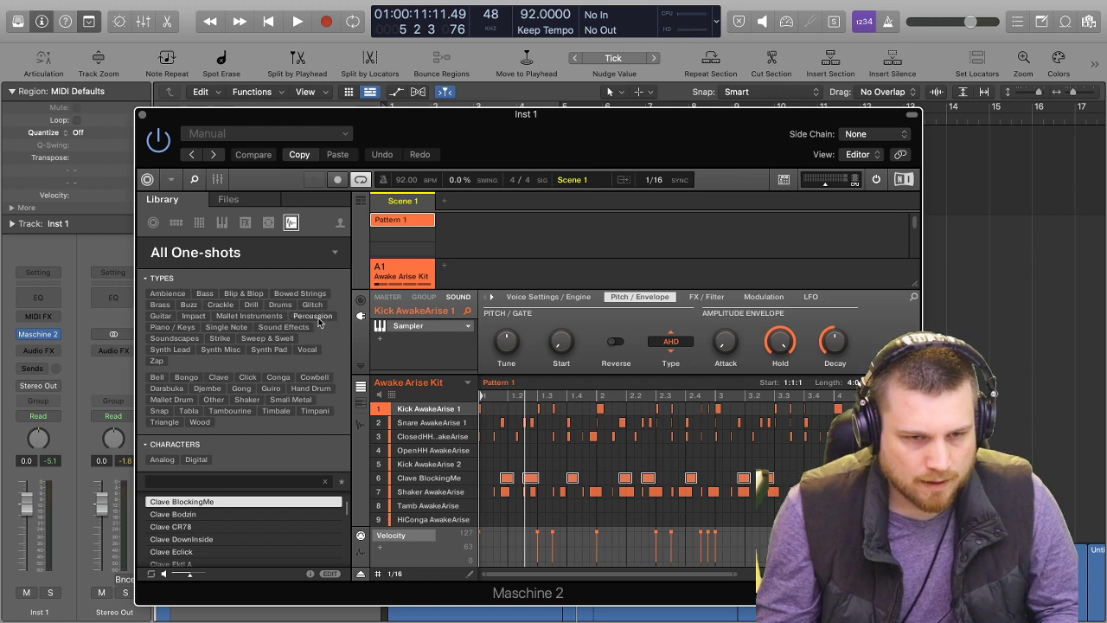
click(275, 307)
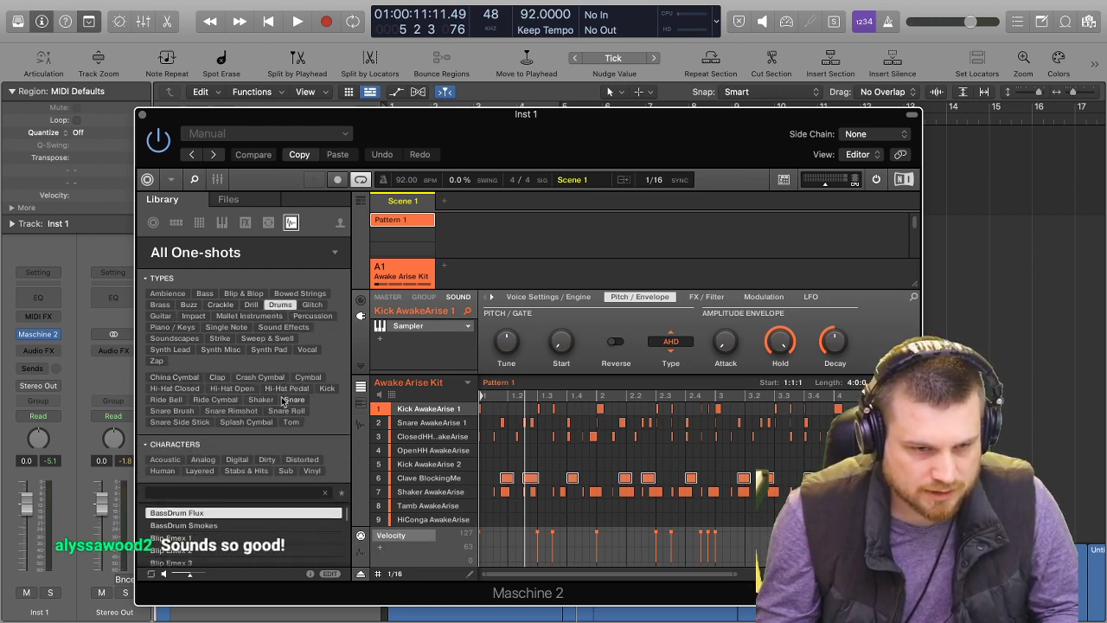
click(326, 389)
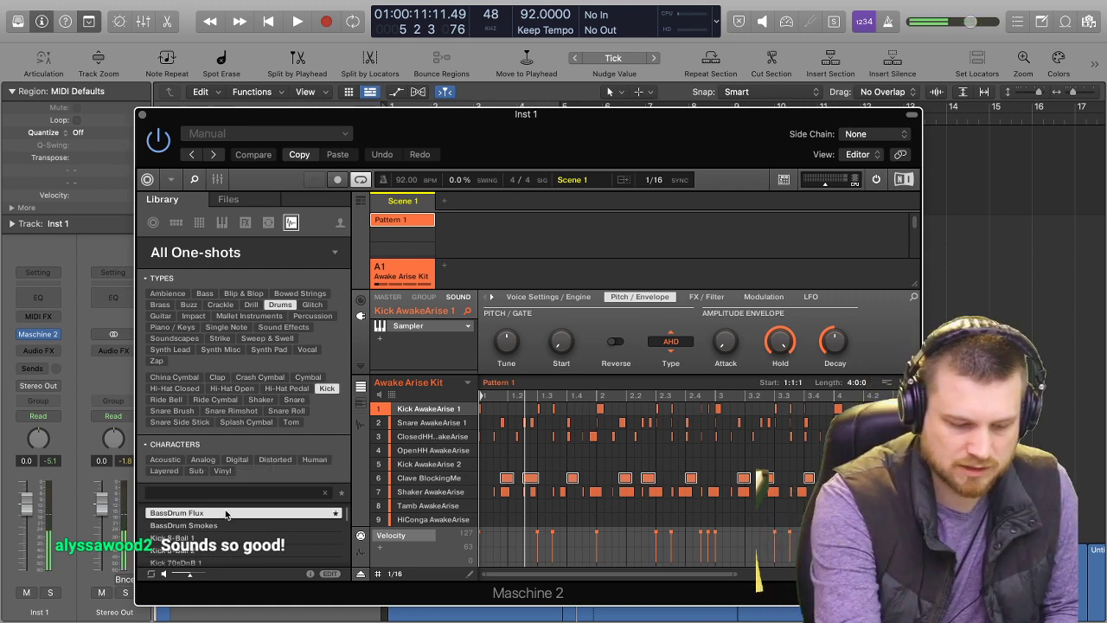
Audition the first kick samples, load Kick 70sDnB 1 into the first sound and play the beat with it.
key(Down)
key(Down)
key(Down)
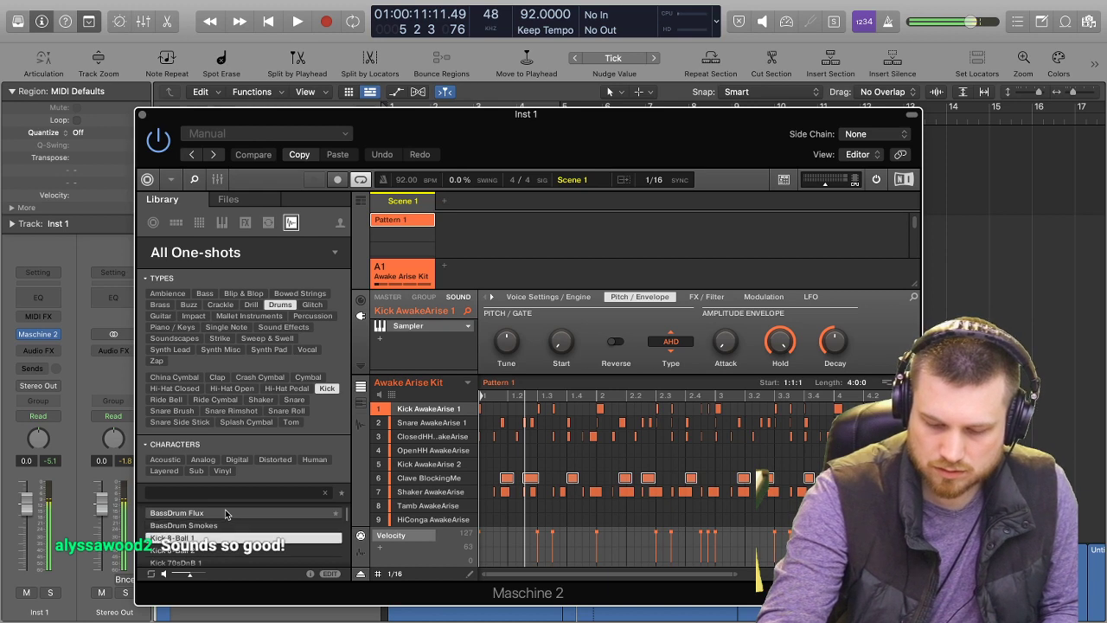
key(Up)
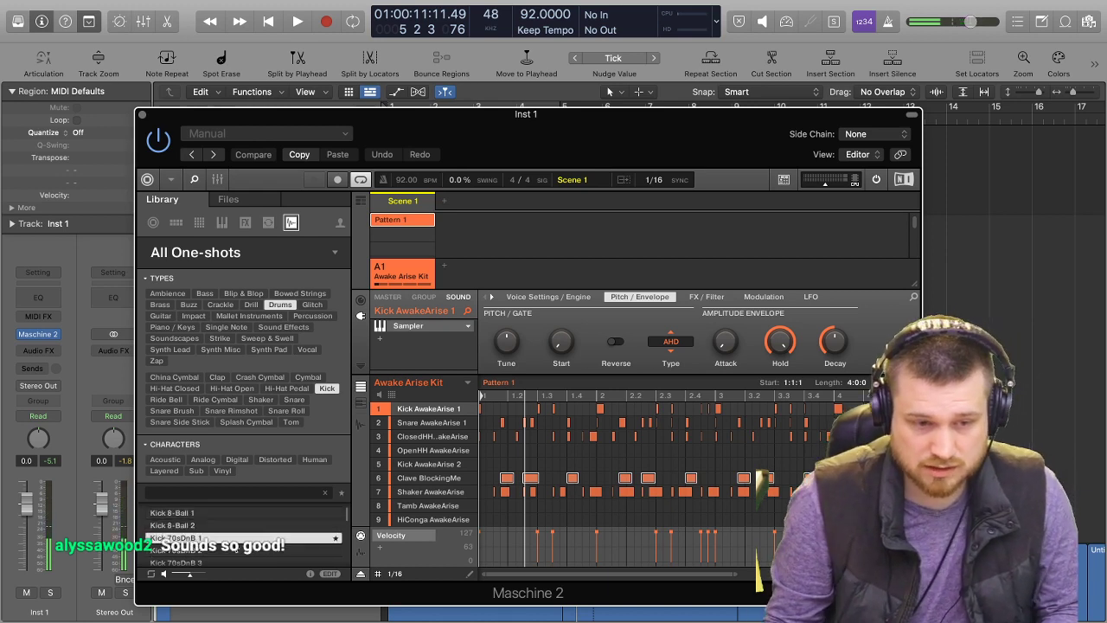
double_click(238, 542)
key(space)
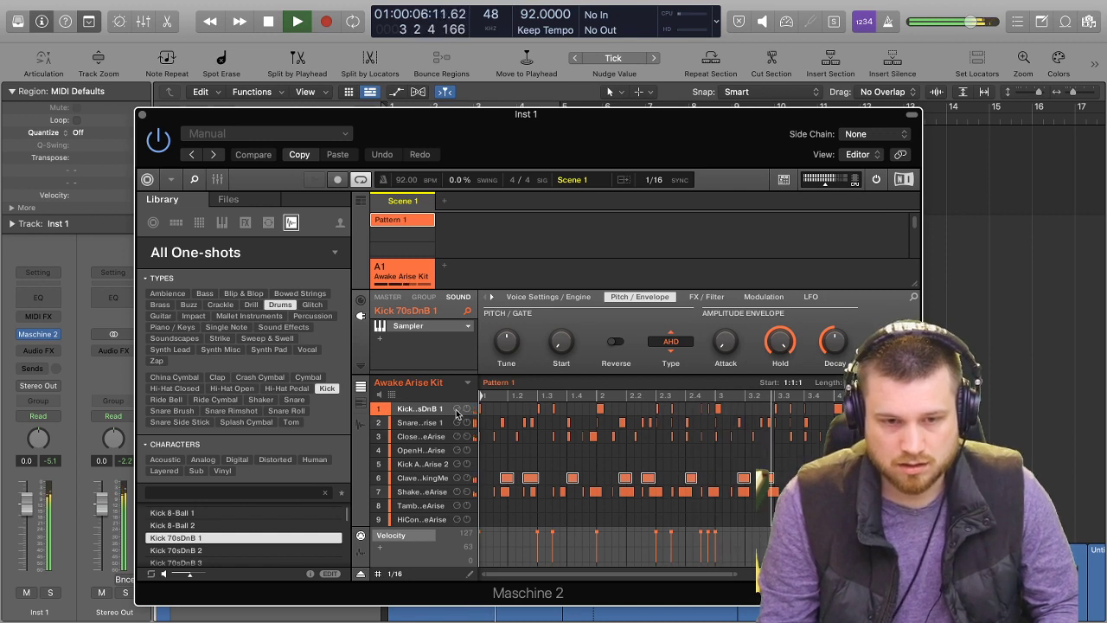
key(space)
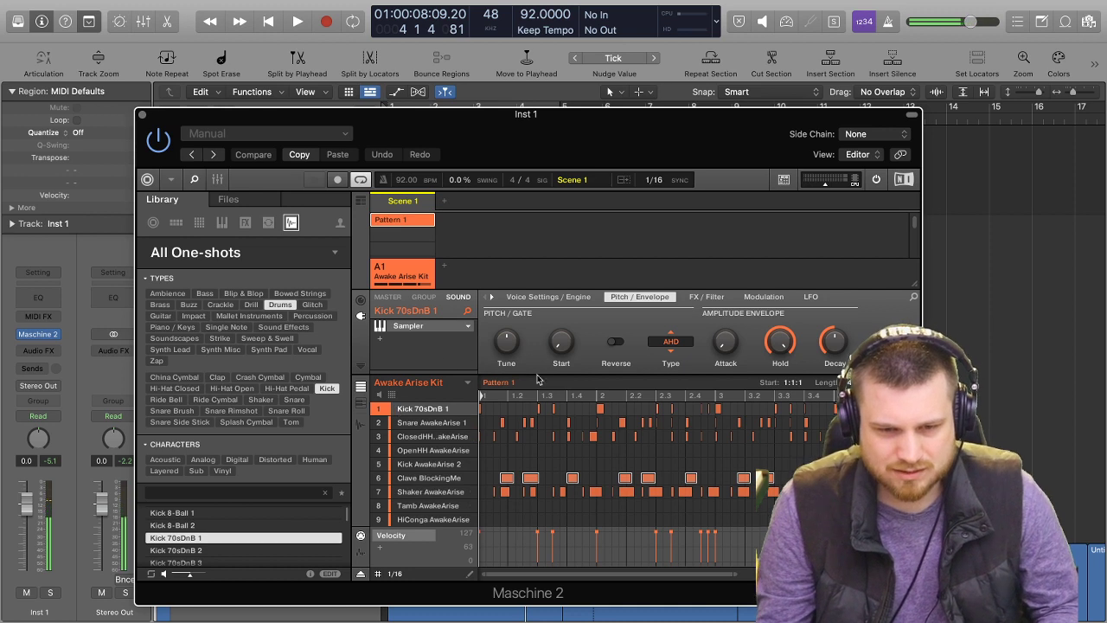
key(space)
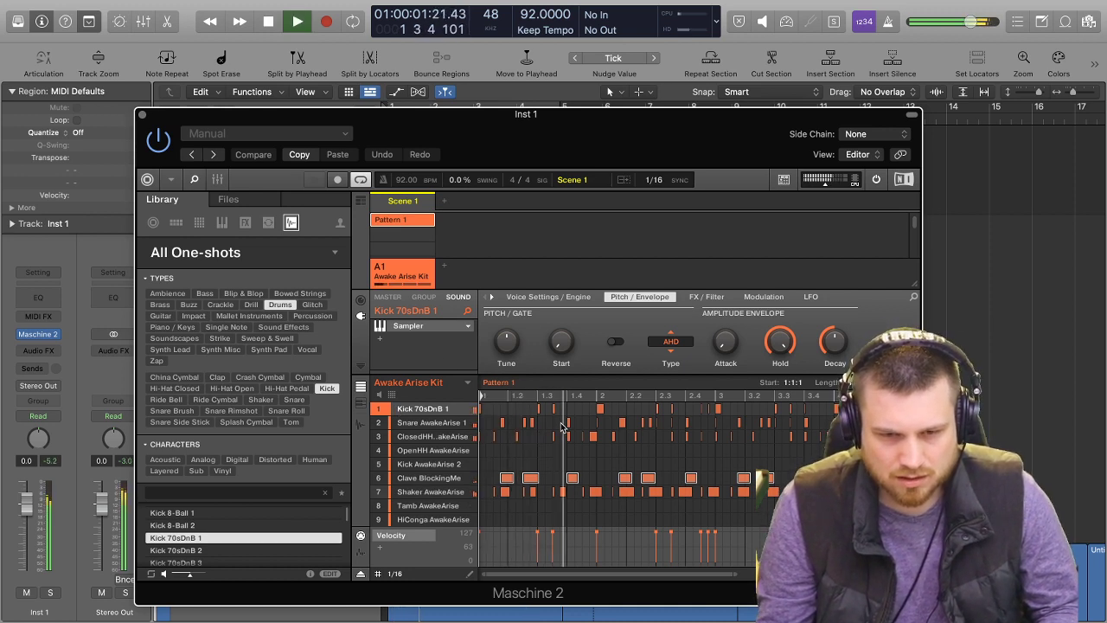
key(space)
Delete the two low-velocity Snare AwakeArise 1 notes on either side of beat 2.3 and play the pattern back.
click(588, 422)
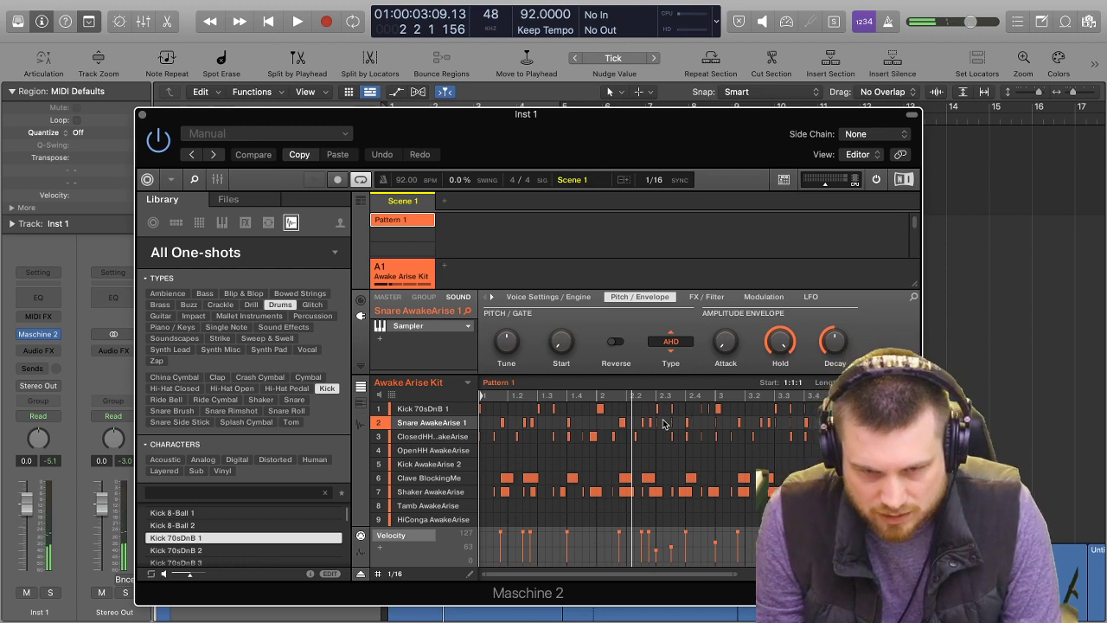
drag(679, 423, 654, 423)
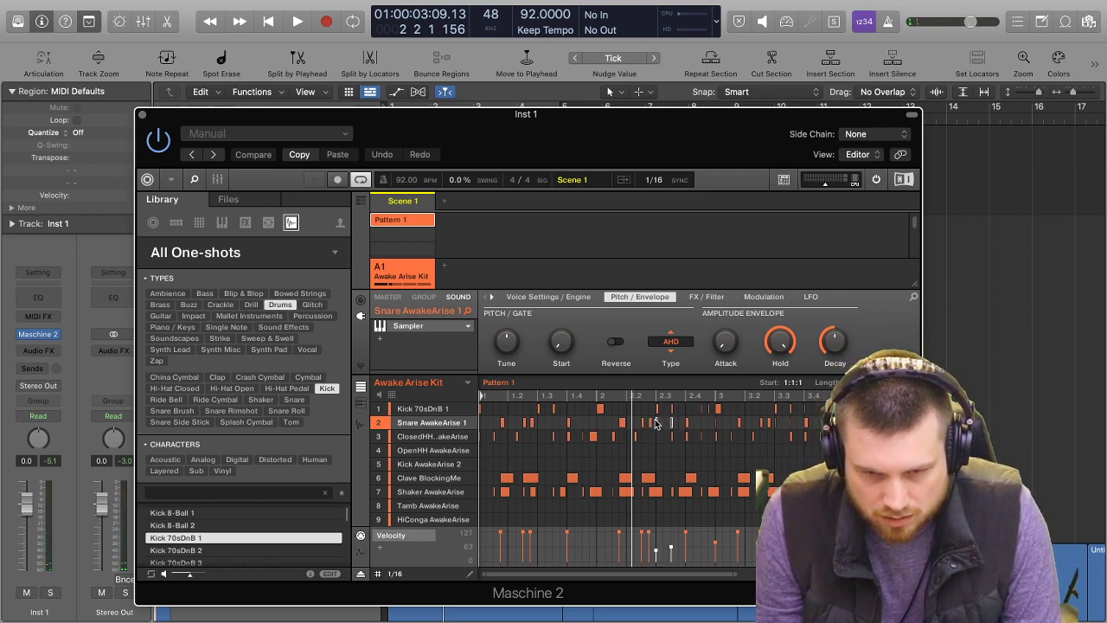
key(space)
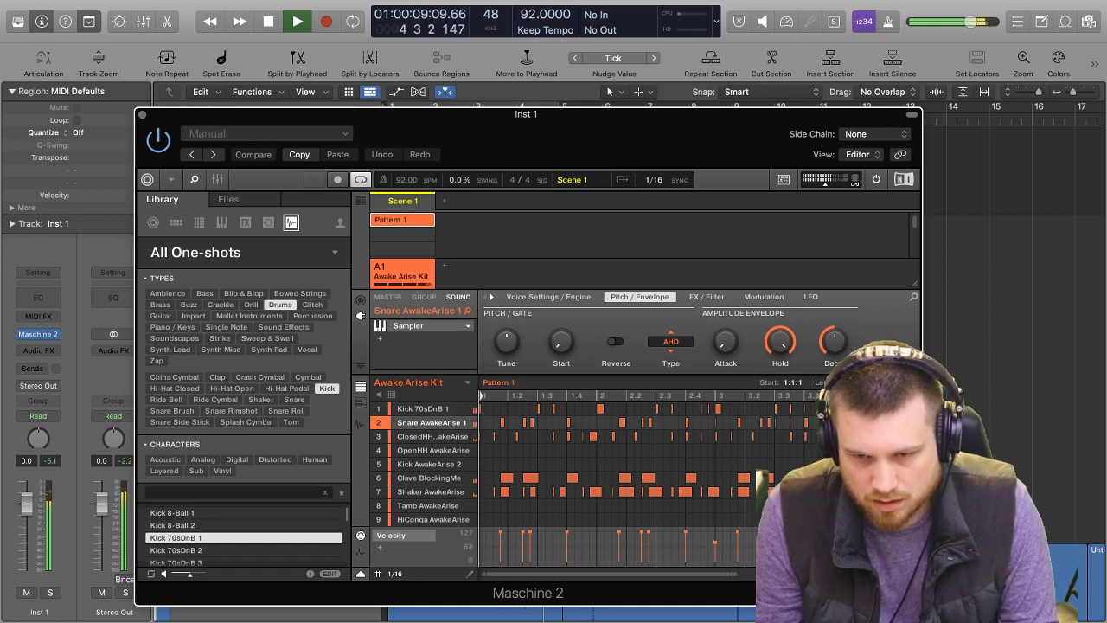
key(space)
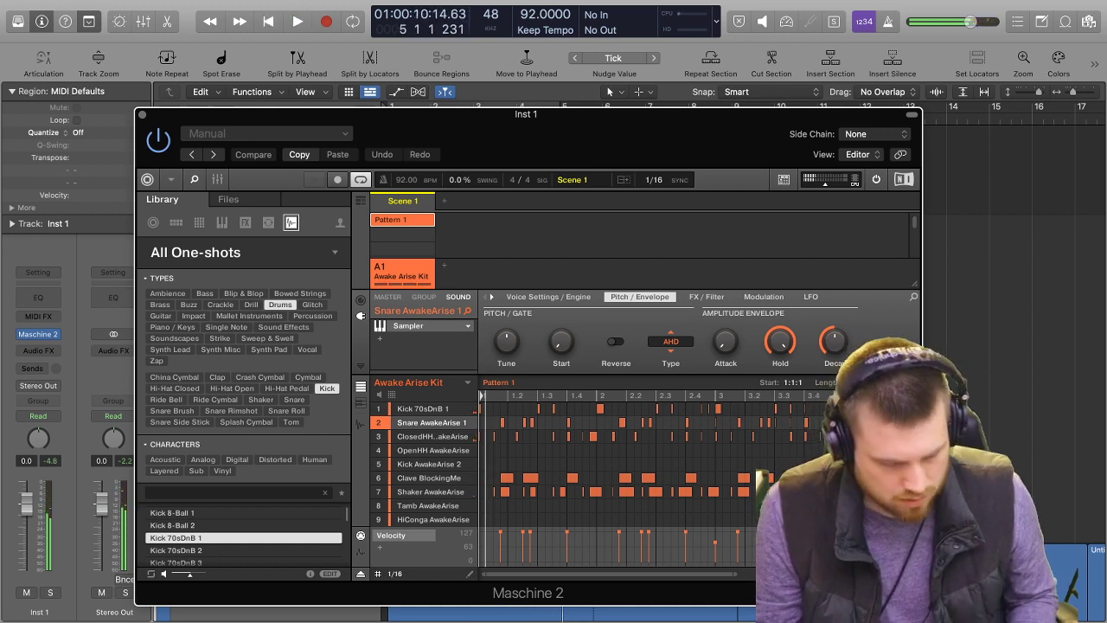
Play the arrangement on into bar 9 to check the edited drum pattern.
scroll(697, 475, right, 3)
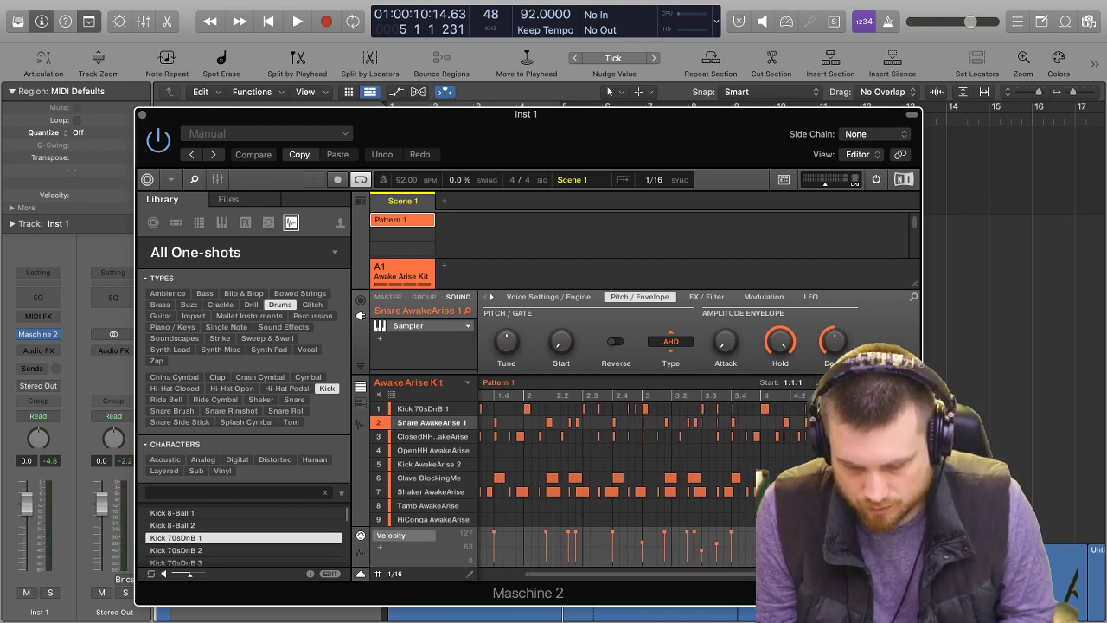
key(space)
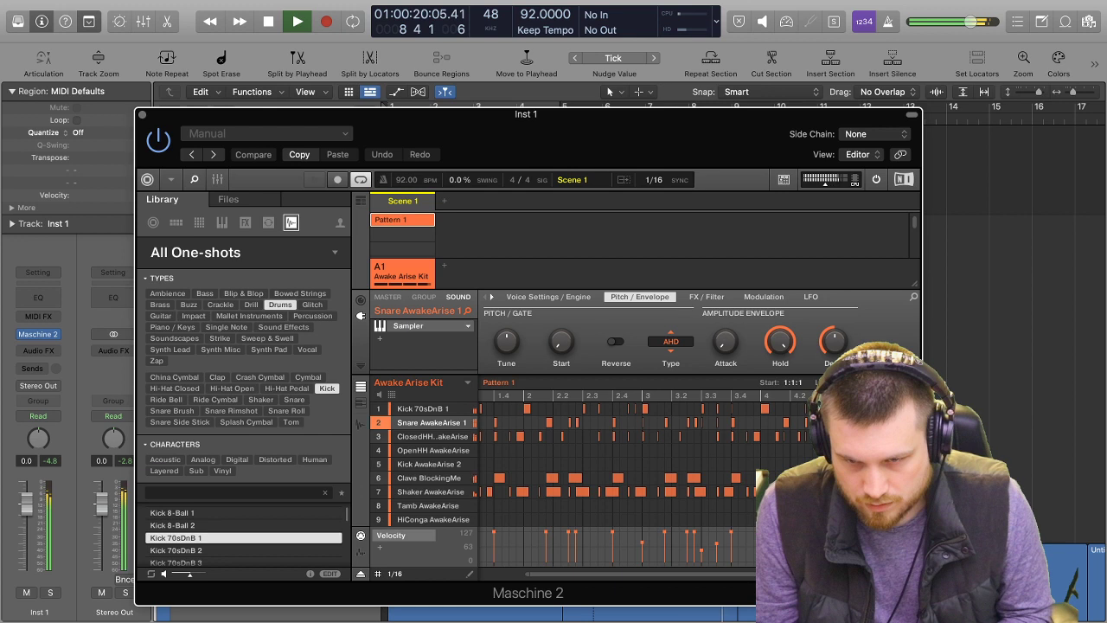
key(space)
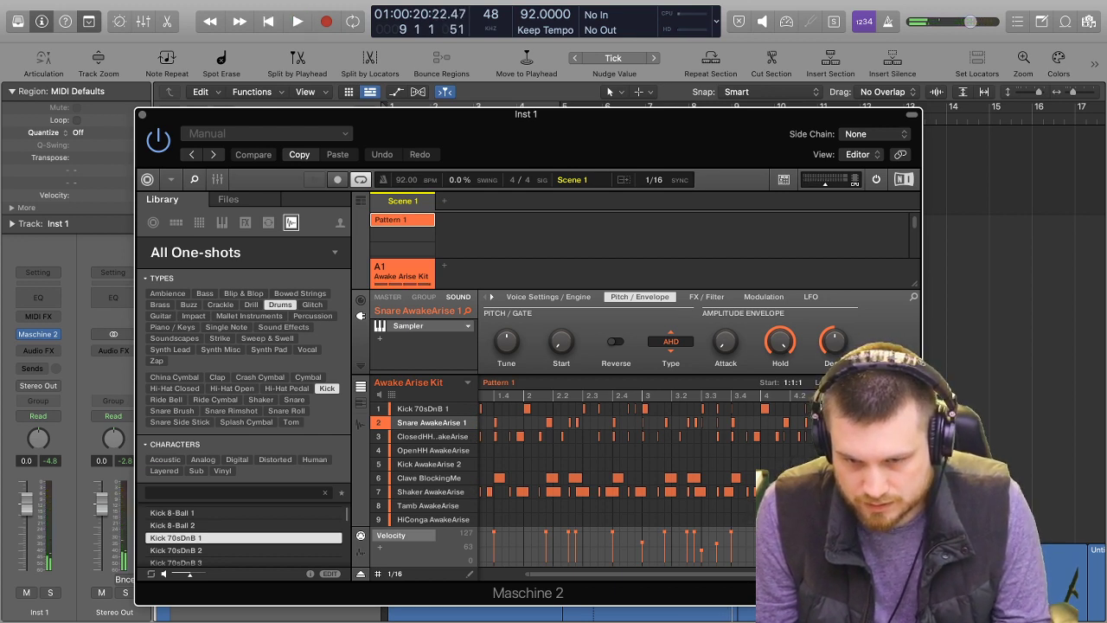
key(space)
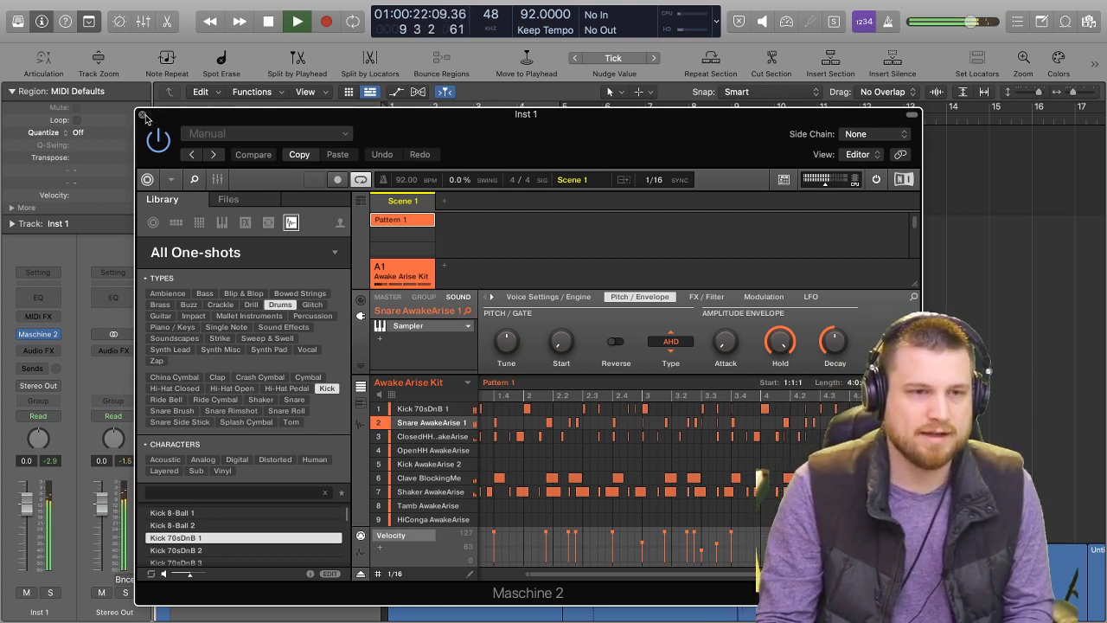
key(space)
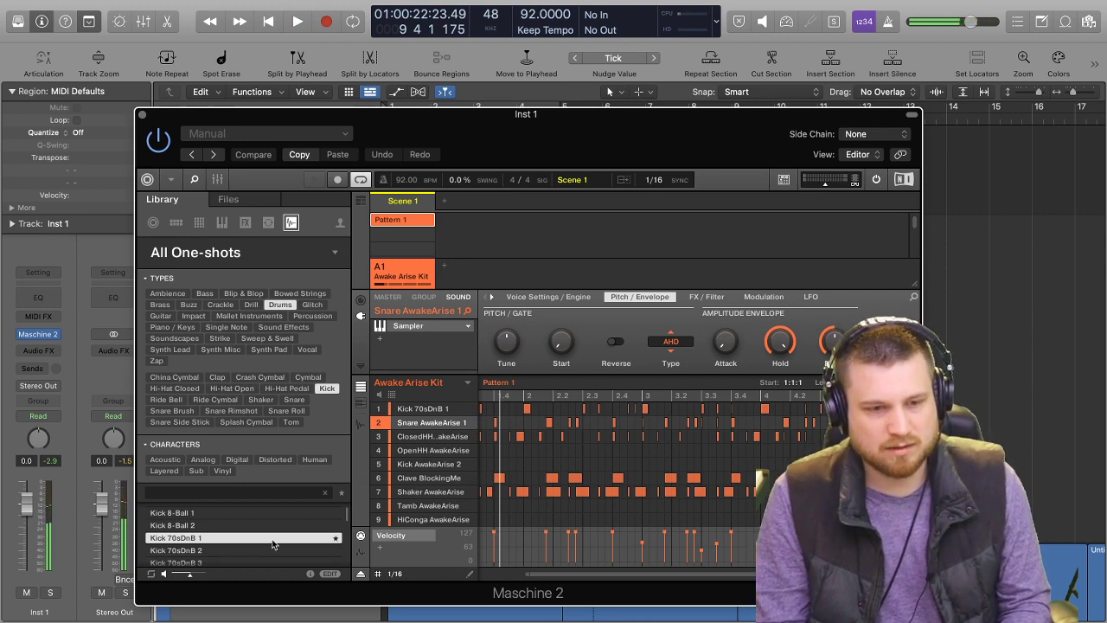
Browse down to Kick 808 3 and try it on the Snare AwakeArise 1 sound during playback.
key(Down)
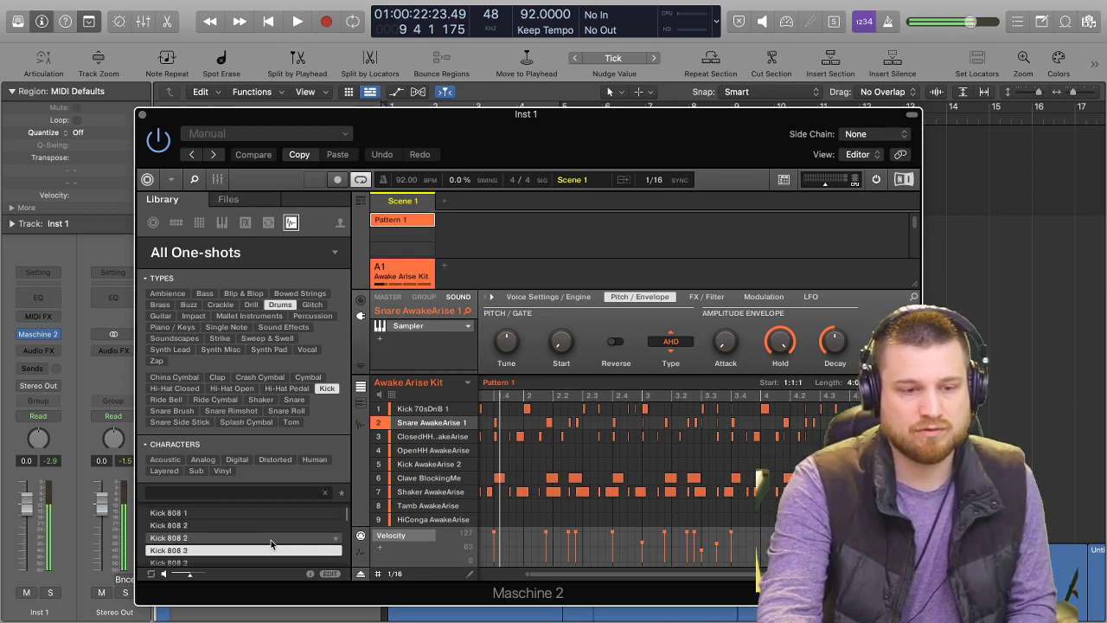
key(Up)
key(Down)
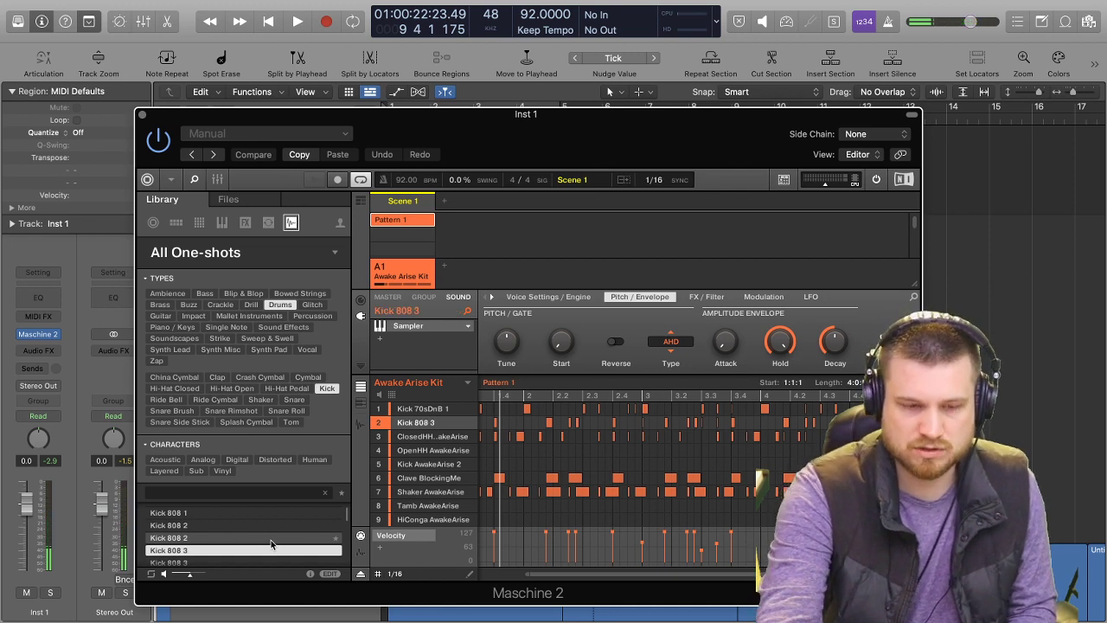
key(space)
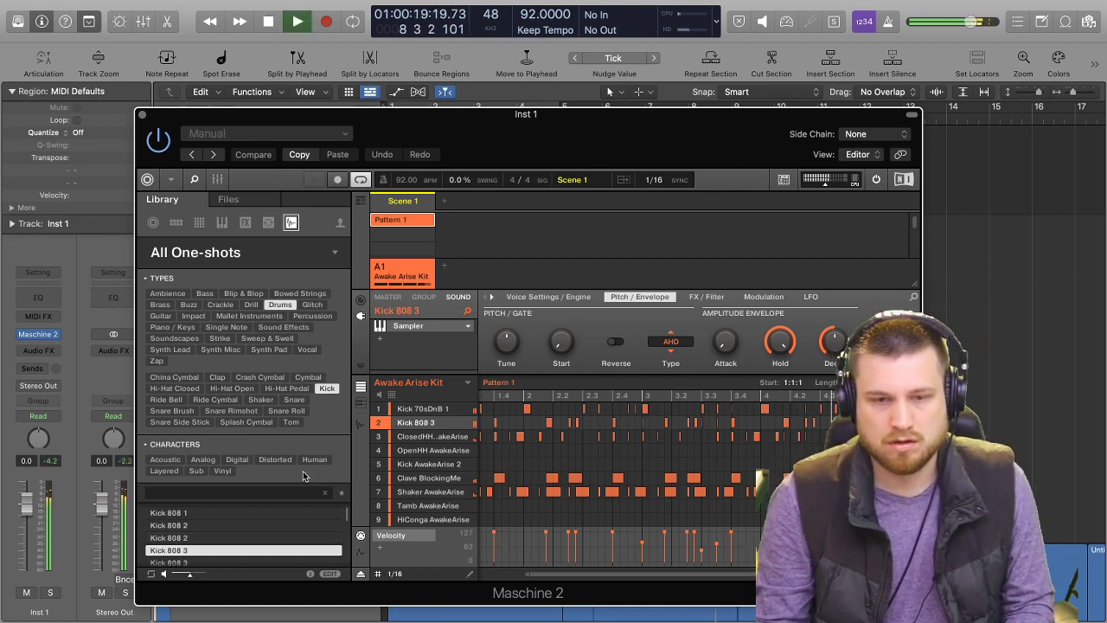
key(space)
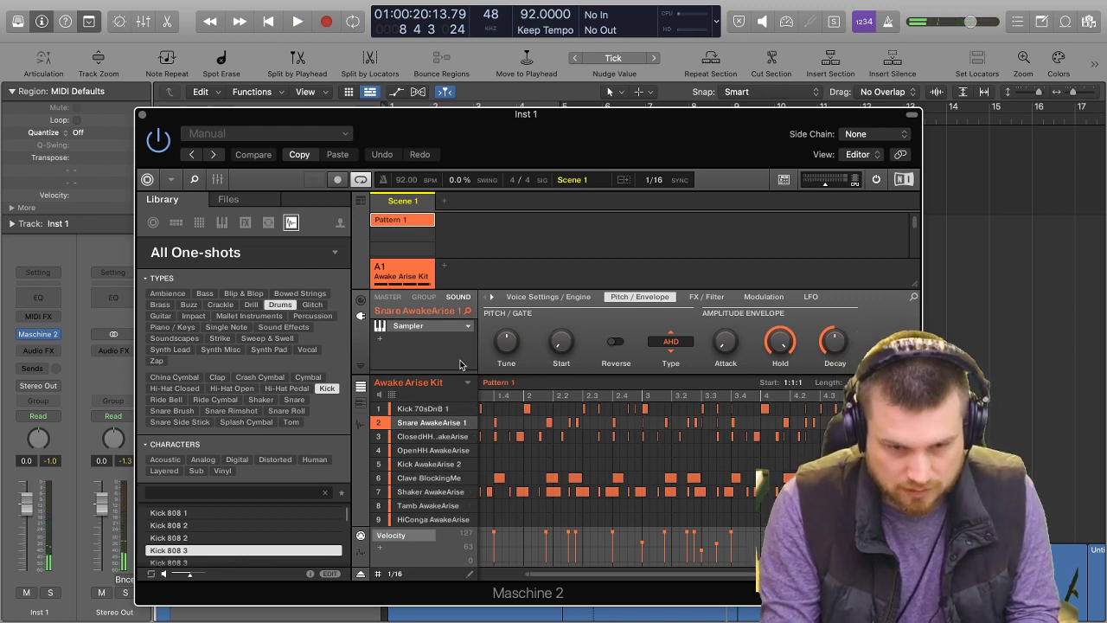
Load Kick 808 3 into the first sound in place of Kick 70sDnB 1 and start playback.
click(434, 411)
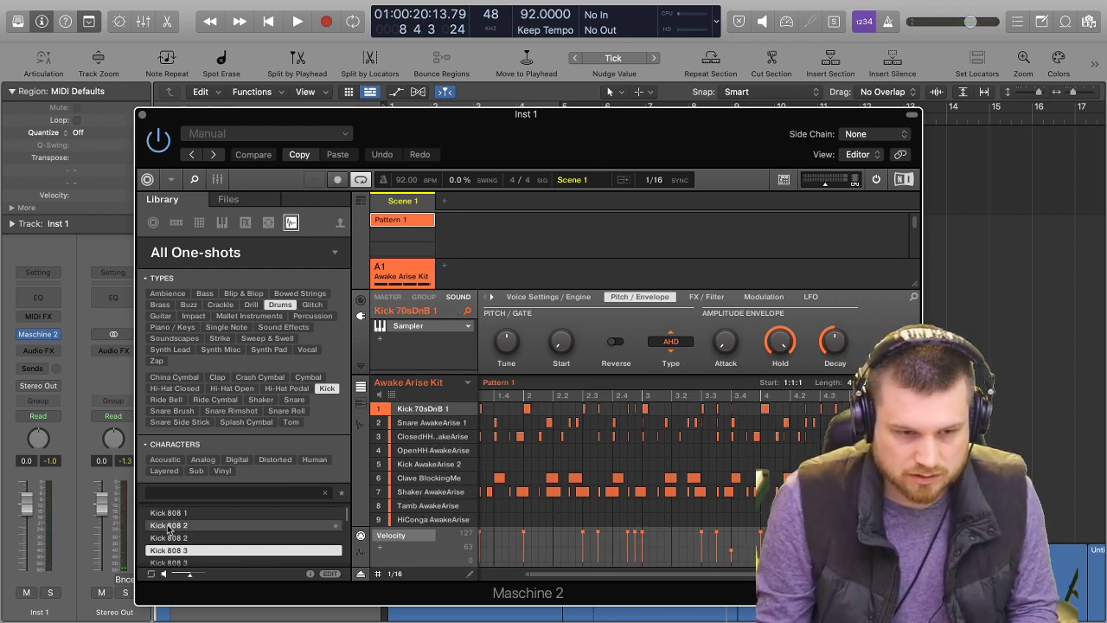
double_click(195, 552)
key(space)
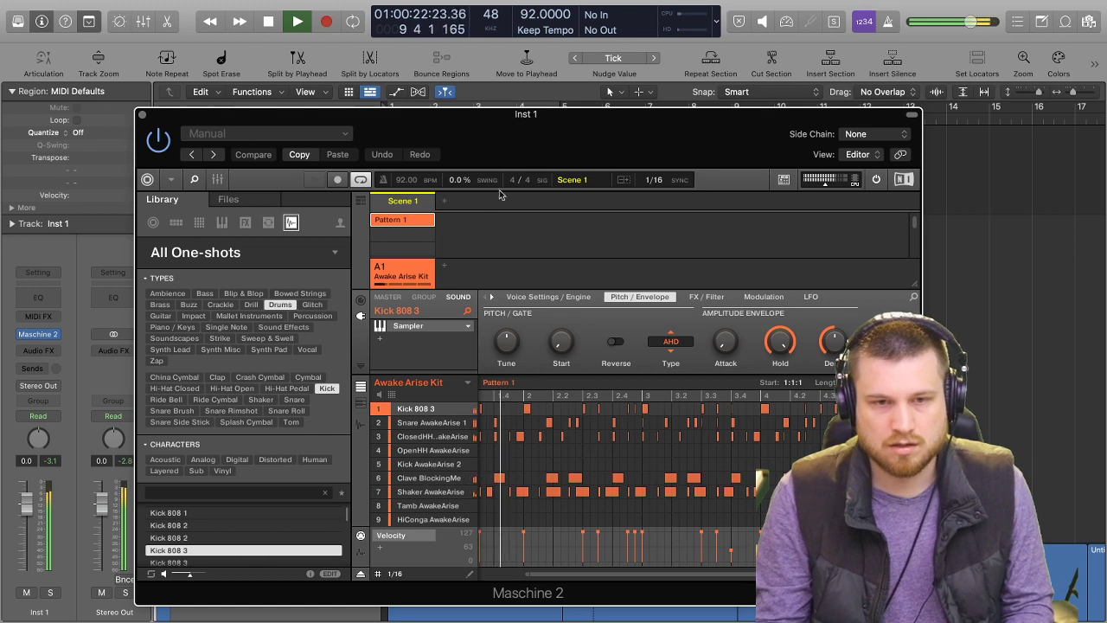
Show the Maschine mixer, check the kick's level against the other drums during playback, and close the instrument window.
click(218, 180)
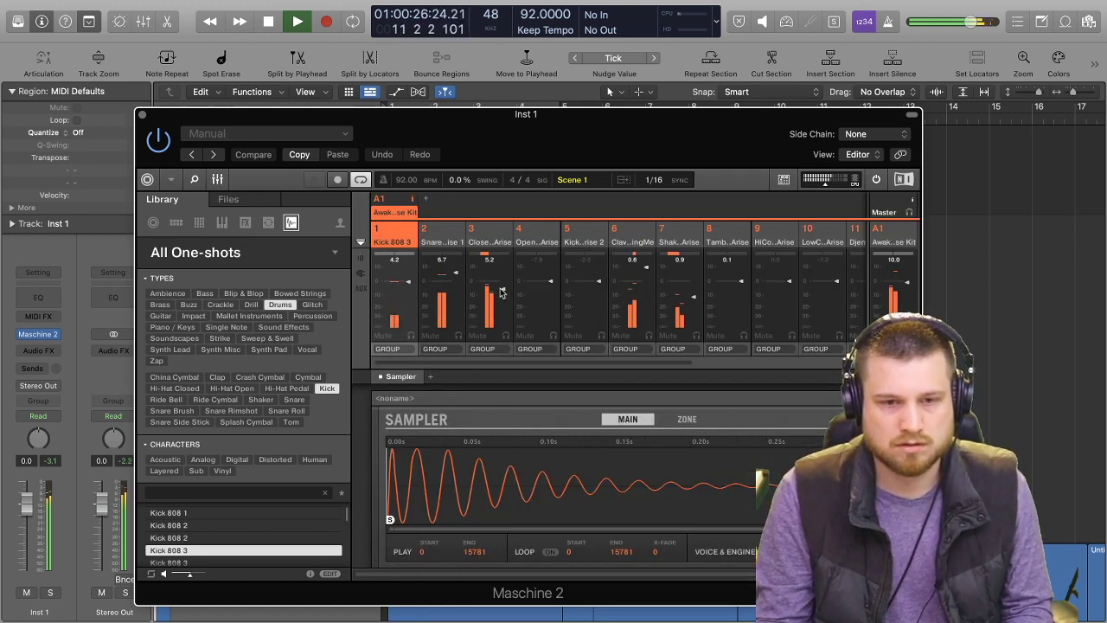
key(space)
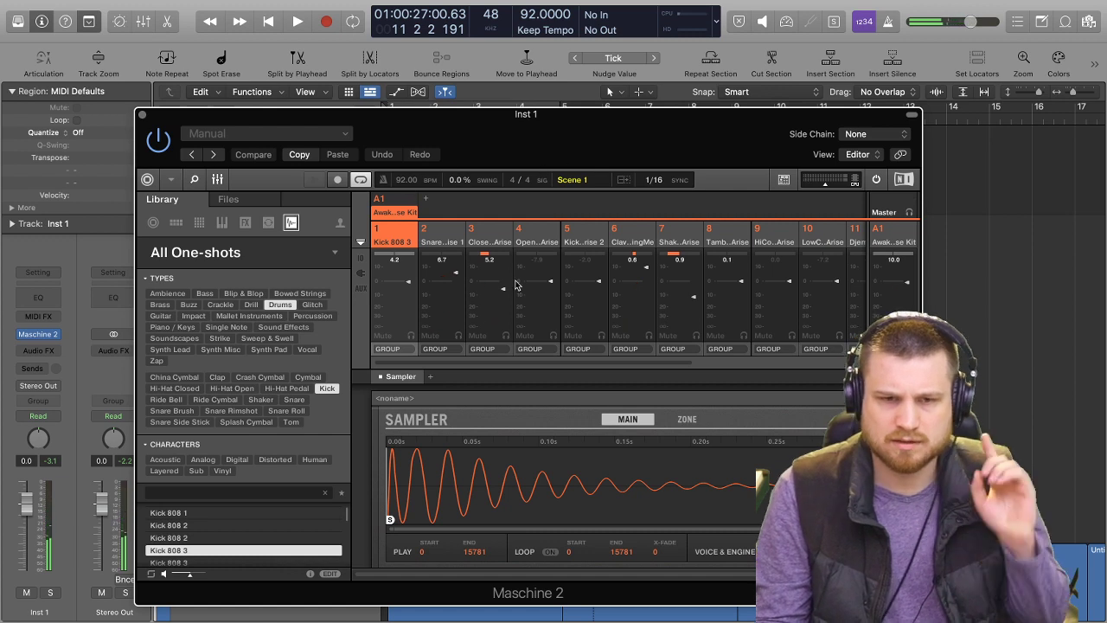
key(space)
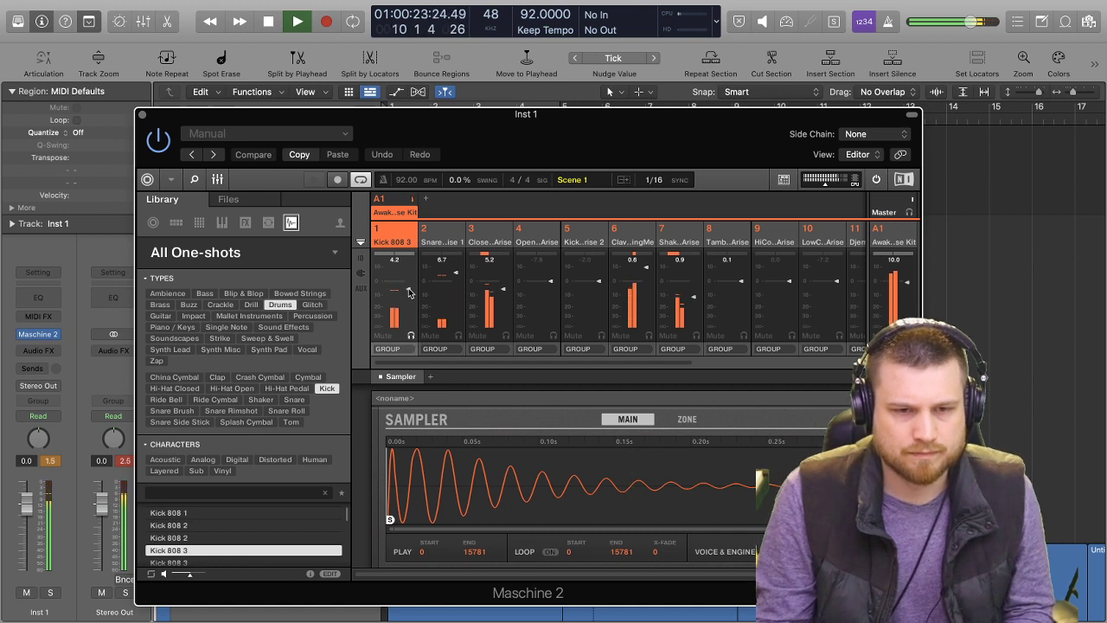
key(space)
click(142, 114)
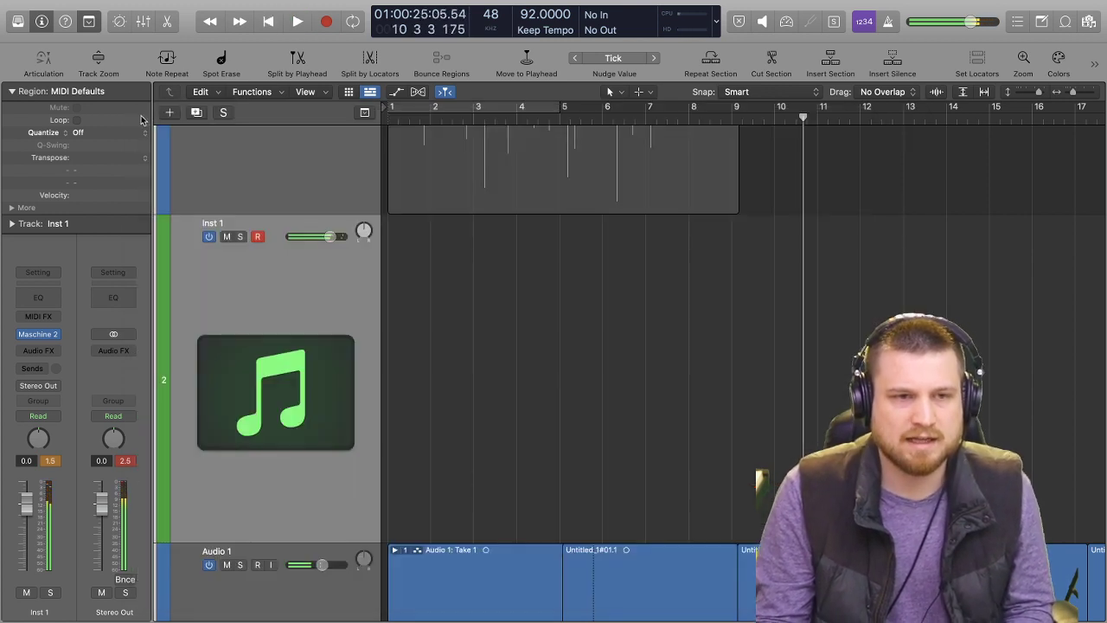
Delete the Audio 1: Take 1 region from the start of the Audio 1 track.
scroll(564, 458, down, 3)
click(496, 440)
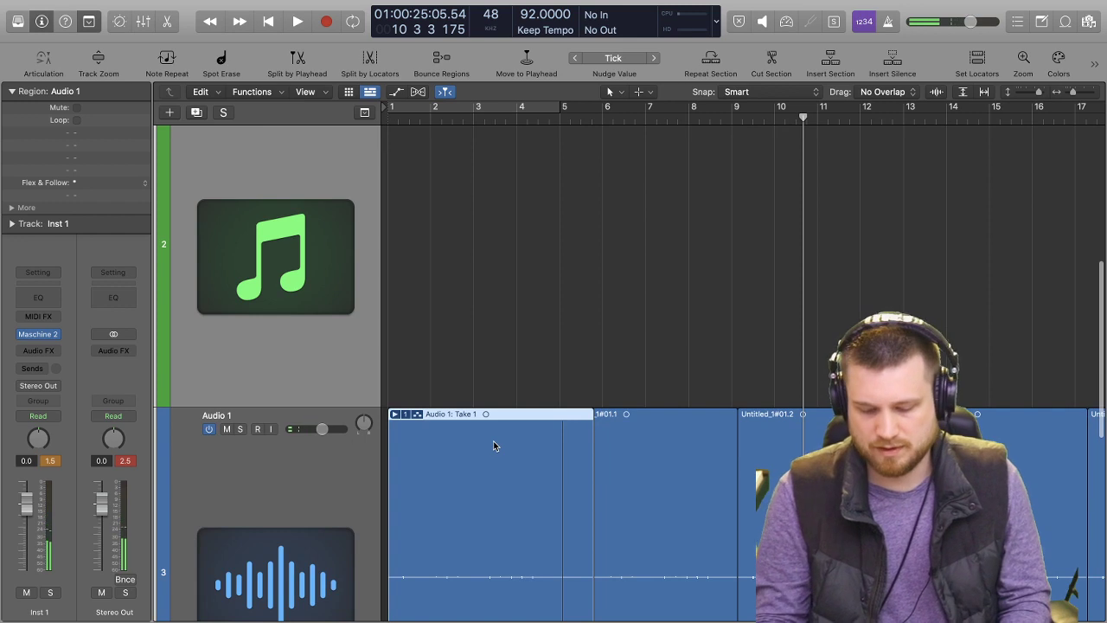
key(Delete)
click(660, 244)
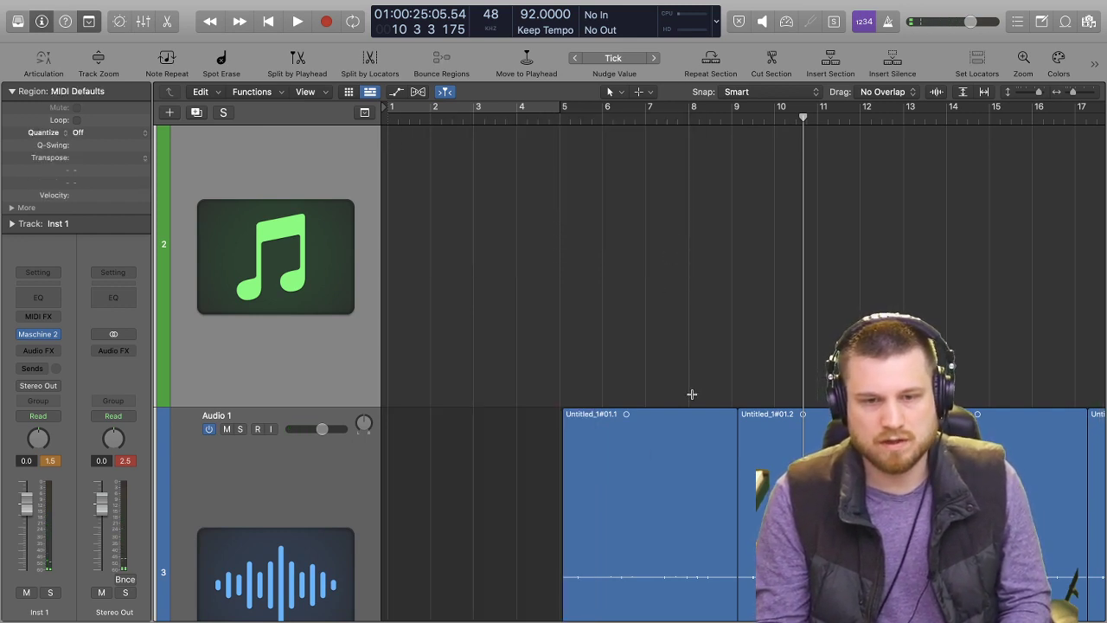
Move the first Audio 1 region from bar 5 to bar 1 and play back the arrangement.
key(super+Left)
key(super+Left)
key(super+Left)
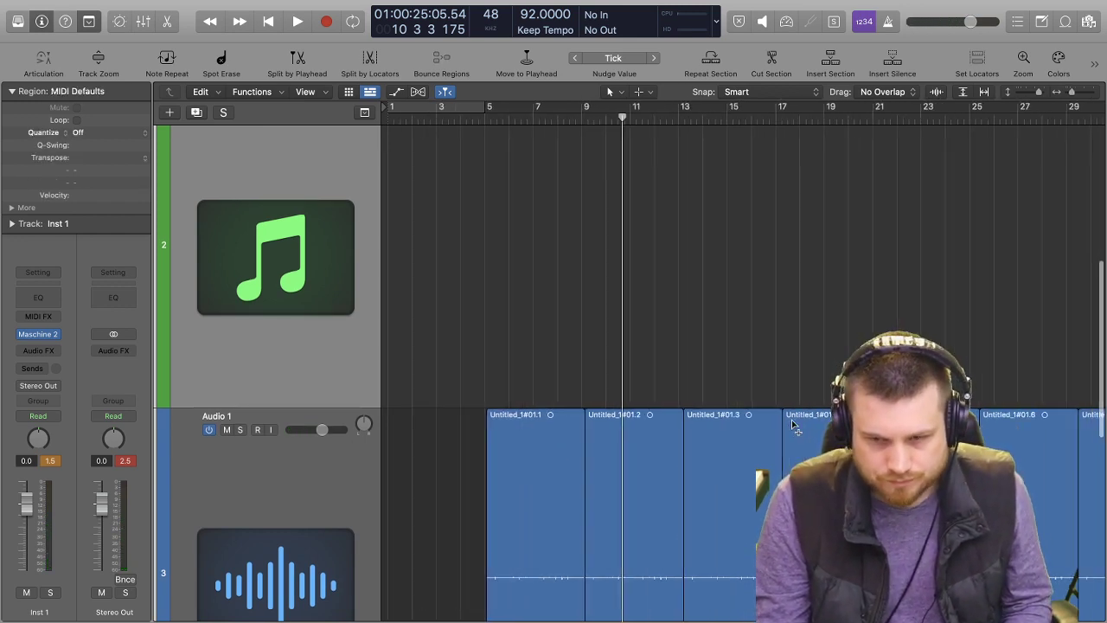
drag(786, 423, 389, 441)
key(z)
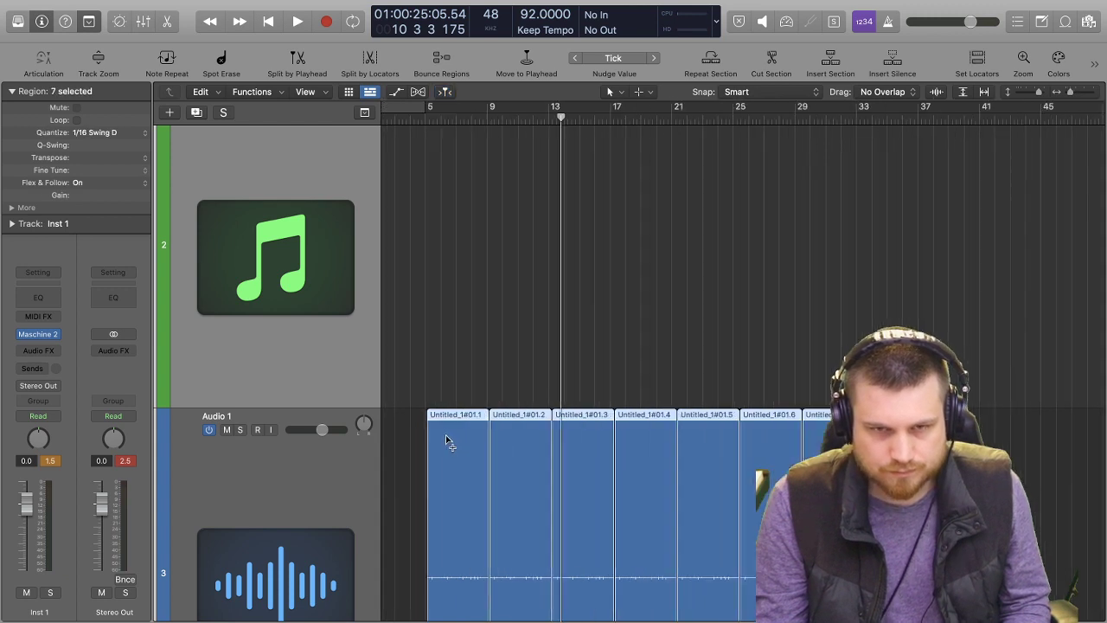
scroll(466, 425, up, 2)
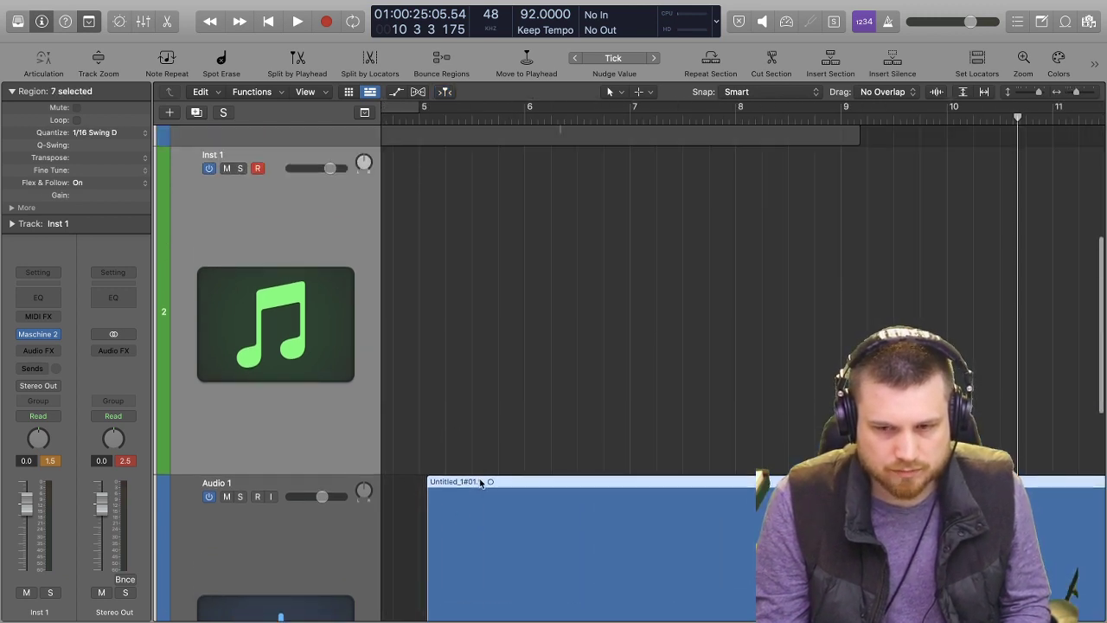
drag(472, 481, 464, 479)
scroll(455, 487, left, 5)
click(455, 488)
scroll(625, 442, down, 4)
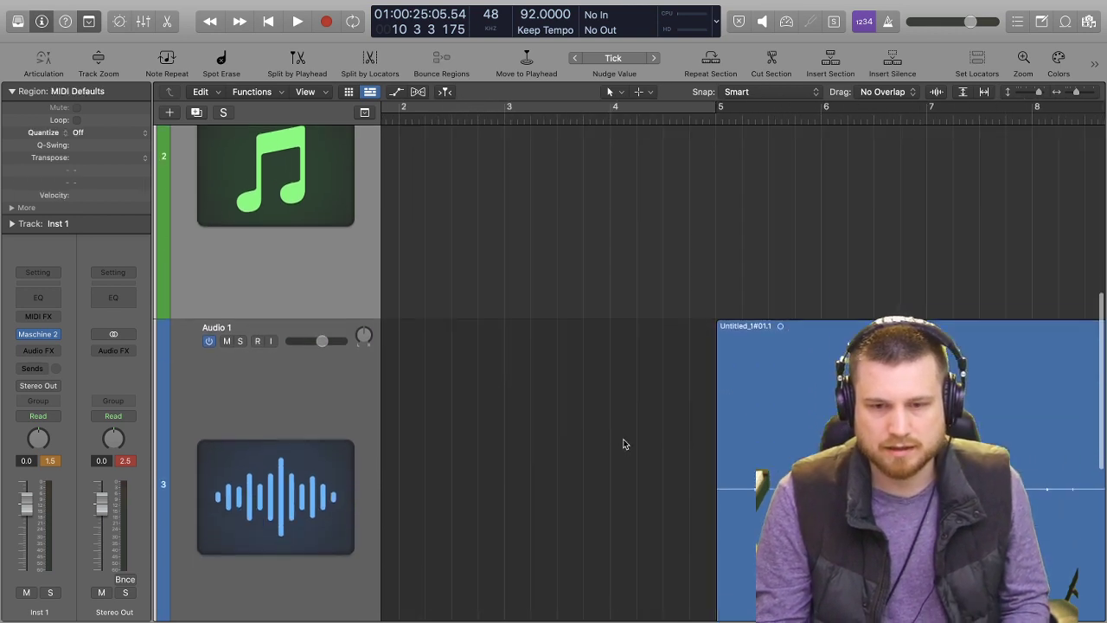
scroll(816, 391, left, 5)
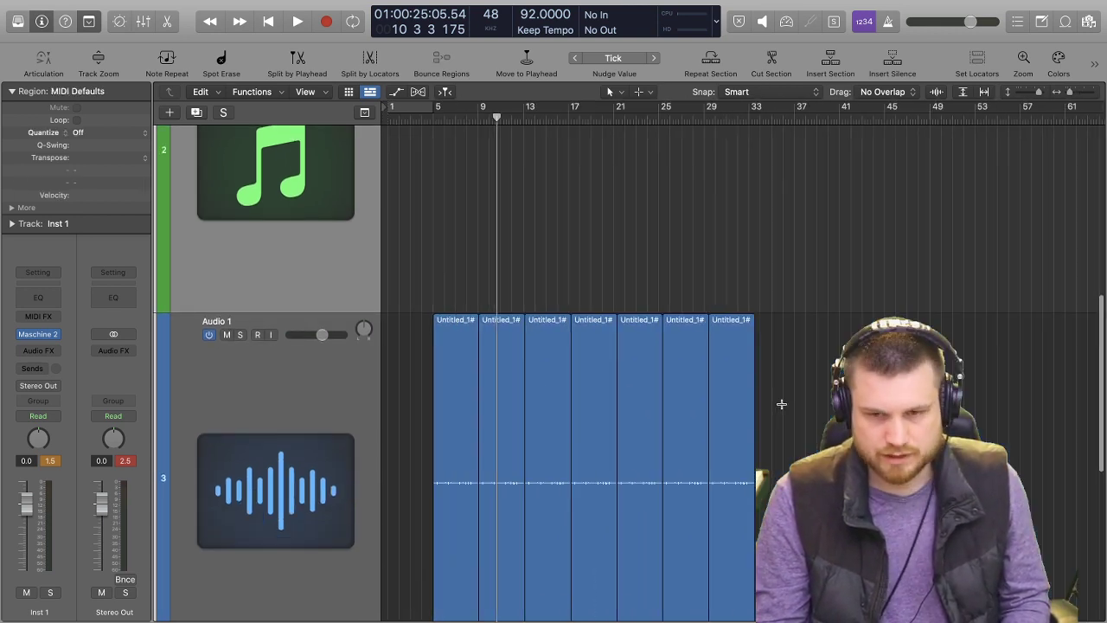
drag(469, 347, 374, 347)
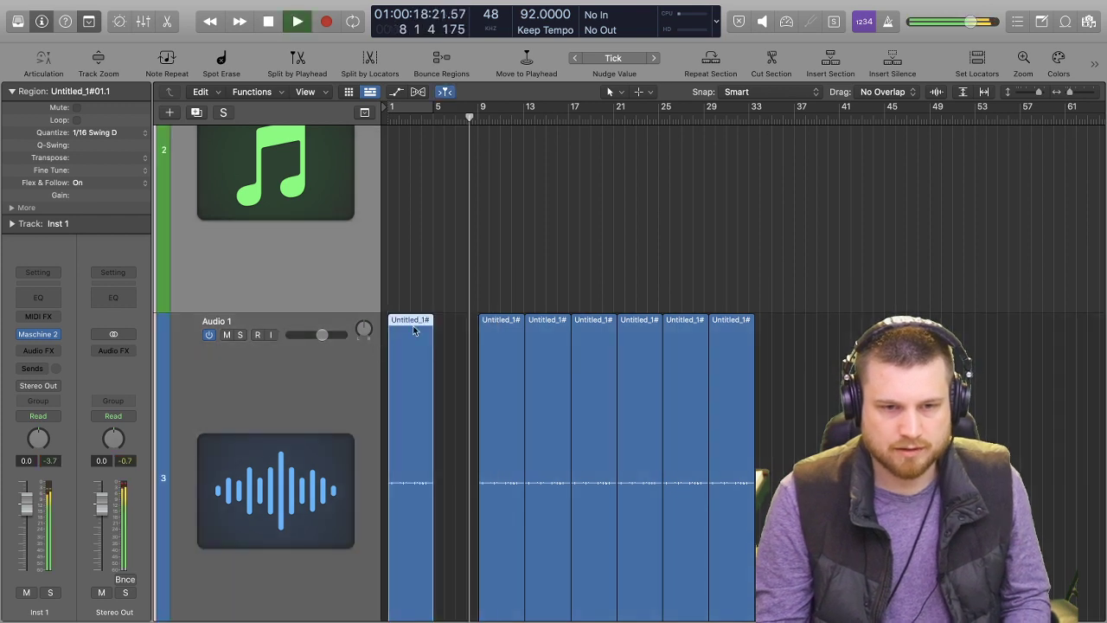
key(space)
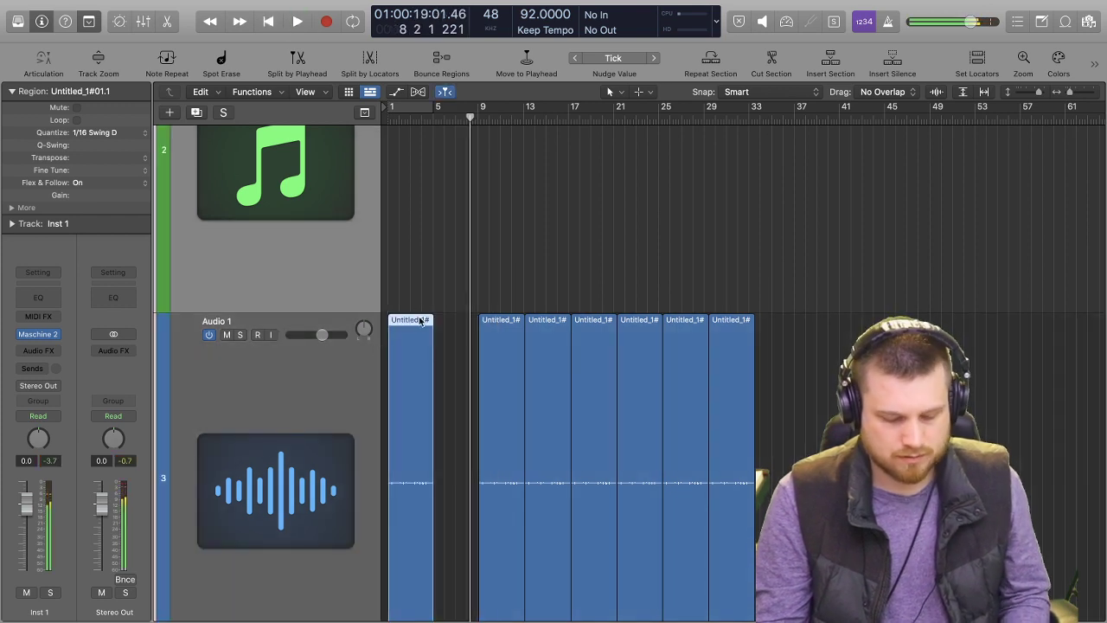
Try a copy of the first Audio 1 region at bar 5 during playback, and undo the copy.
drag(421, 321, 467, 321)
key(space)
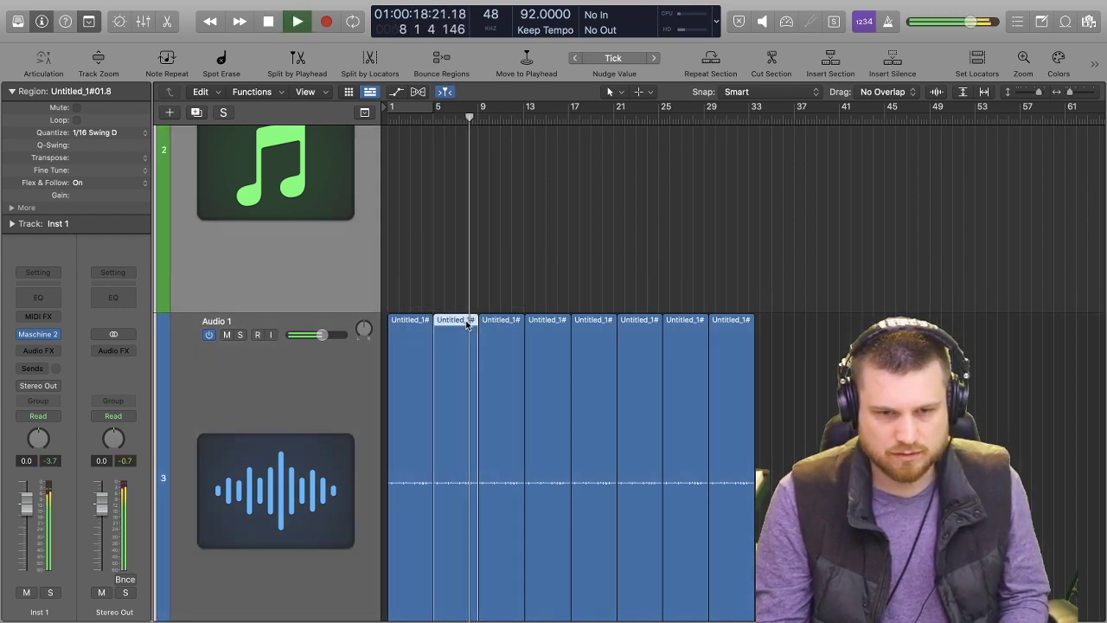
click(787, 346)
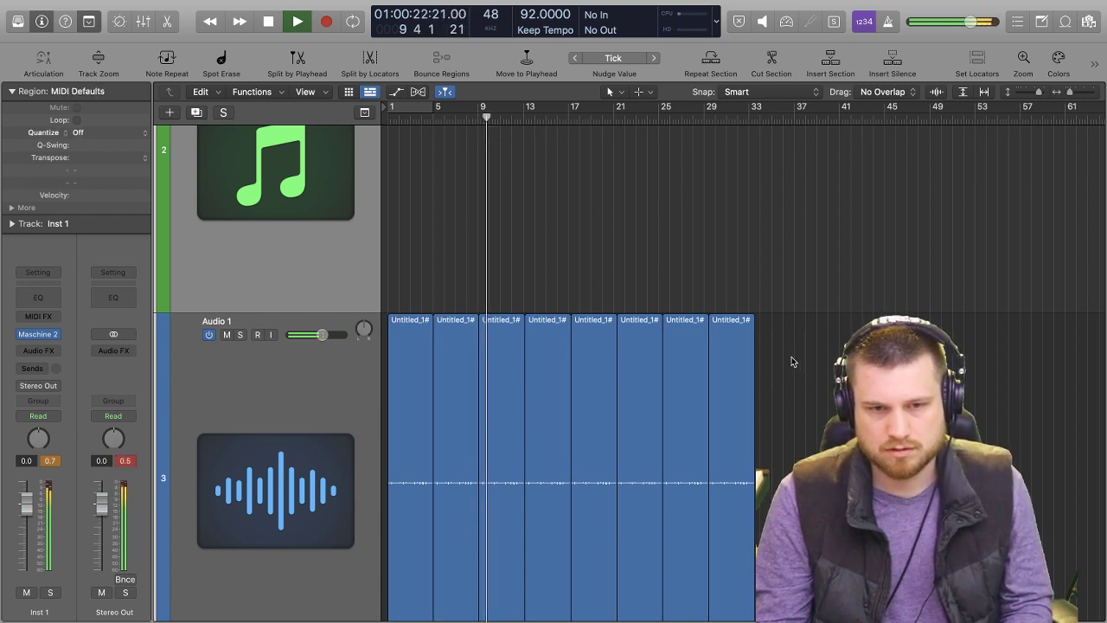
key(space)
key(super+z)
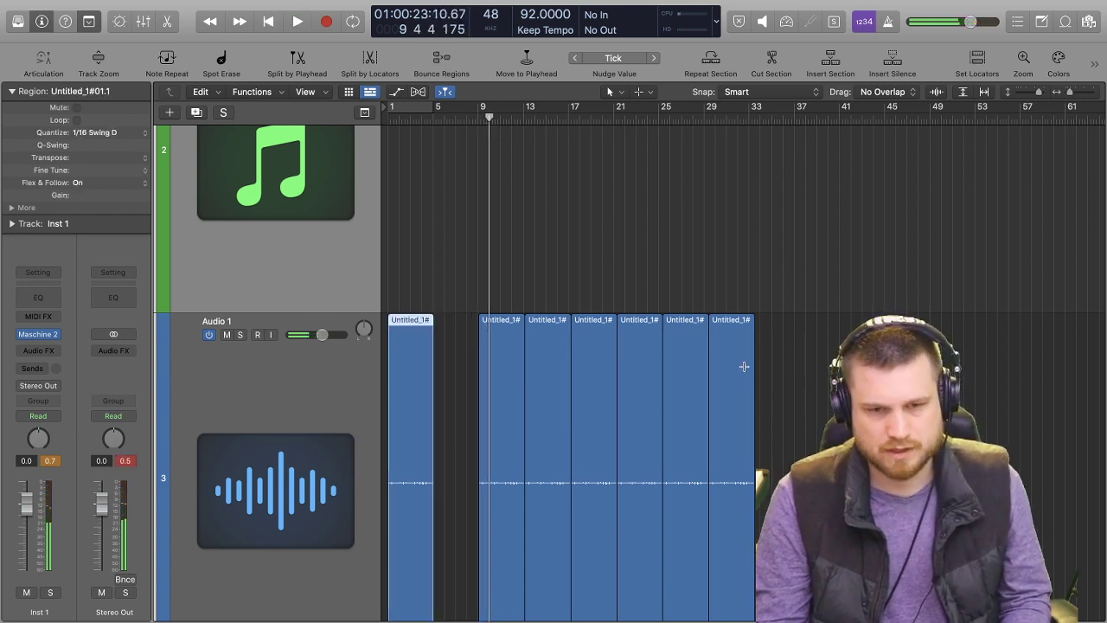
Delete all the regions on the Audio 1 track and return the playhead to bar 1.
click(230, 383)
click(842, 324)
click(353, 335)
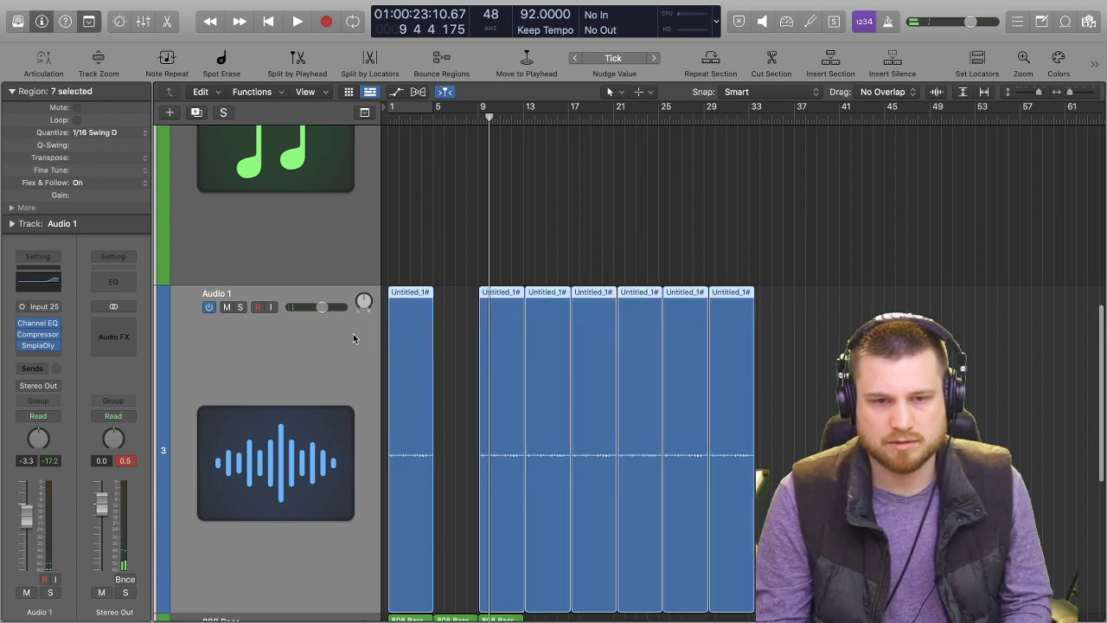
key(Delete)
key(Return)
key(Return)
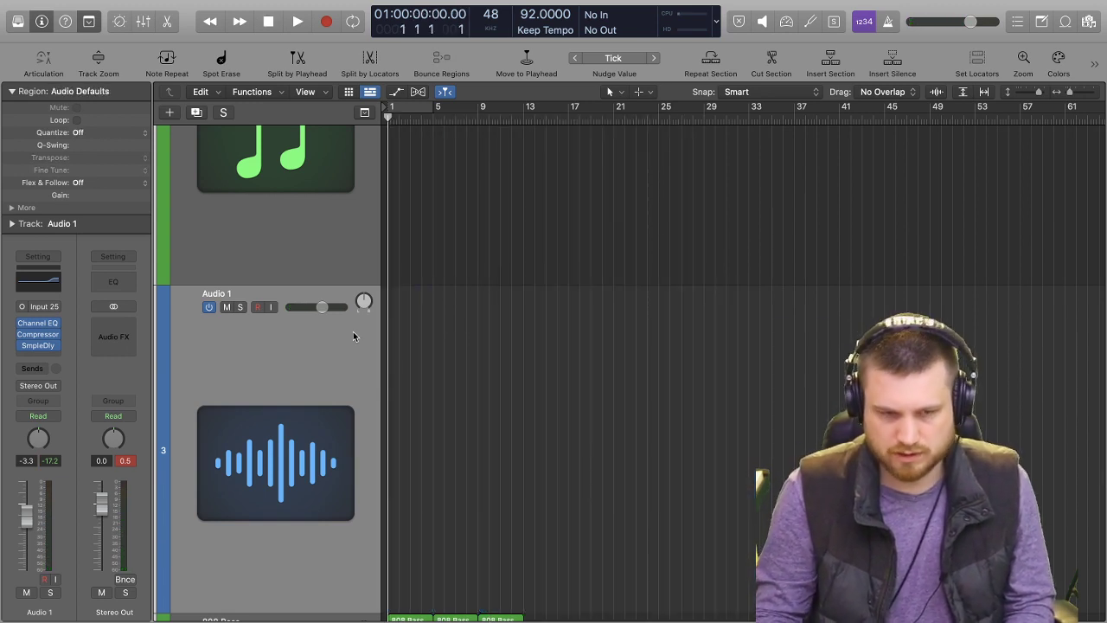
Arm the Audio 1 track and record a new four-bar take from bar 1.
click(258, 308)
key(r)
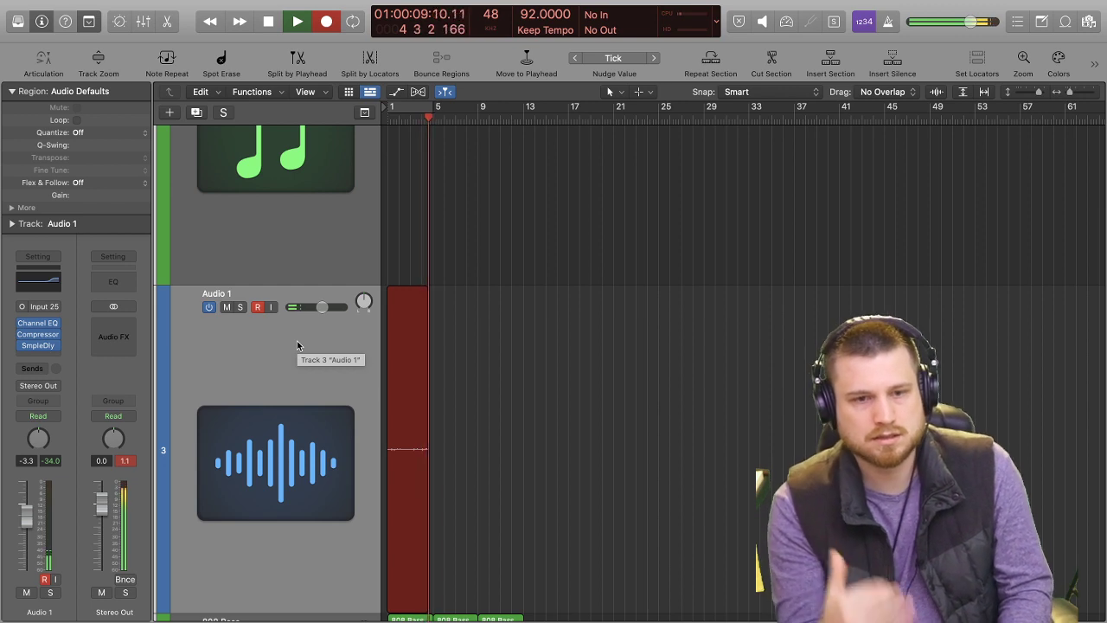
key(space)
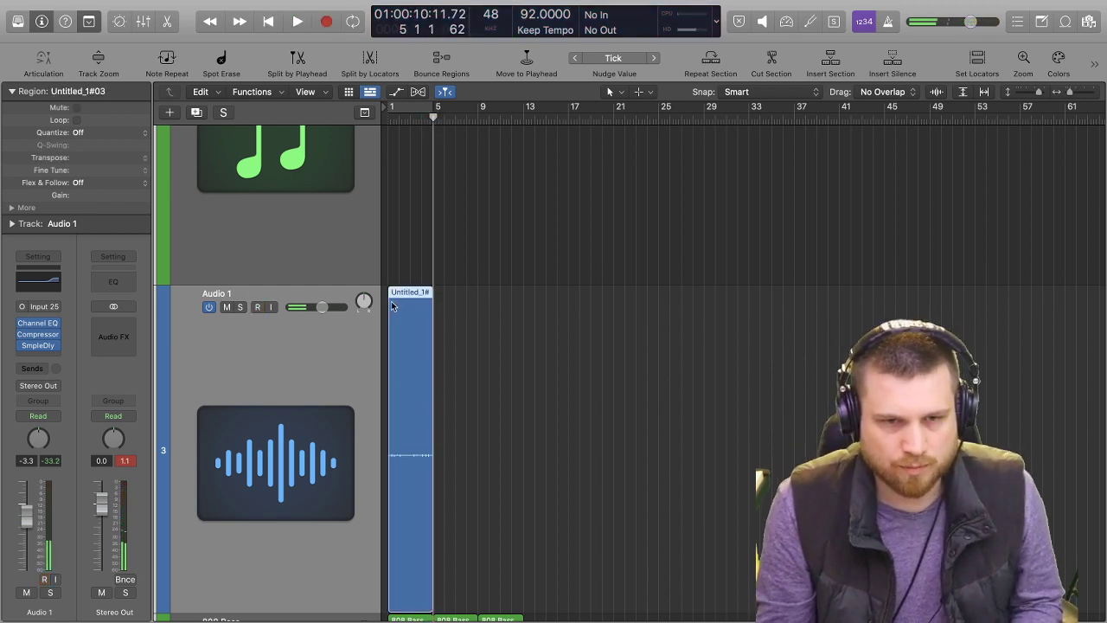
Quantize the new Audio 1 region to 1/16 Swing D and play it from the start.
click(112, 132)
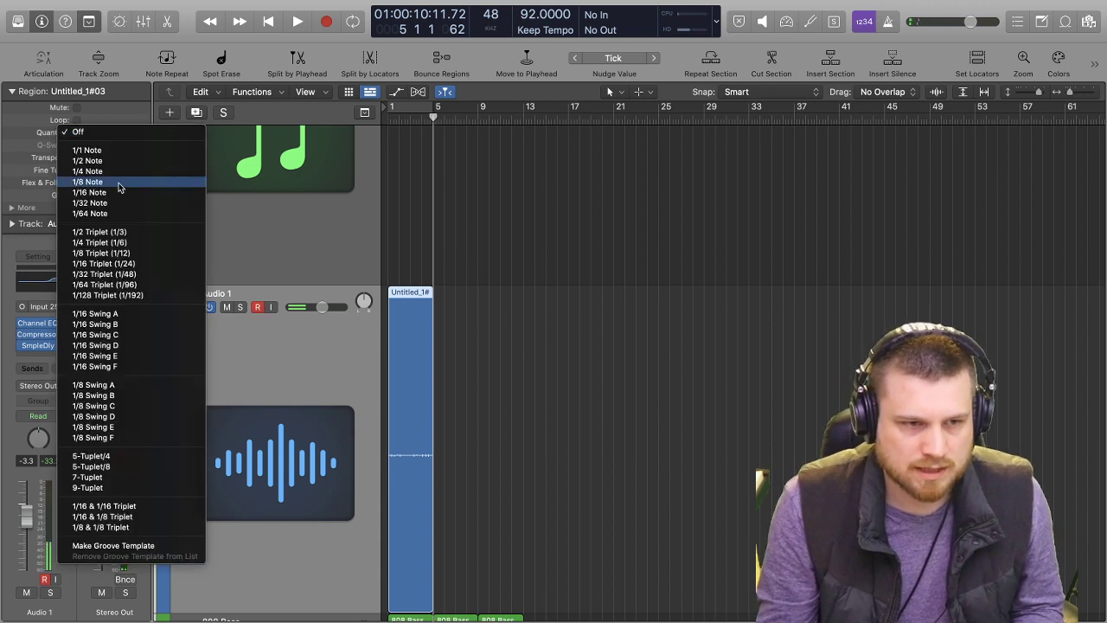
click(95, 345)
key(Return)
key(space)
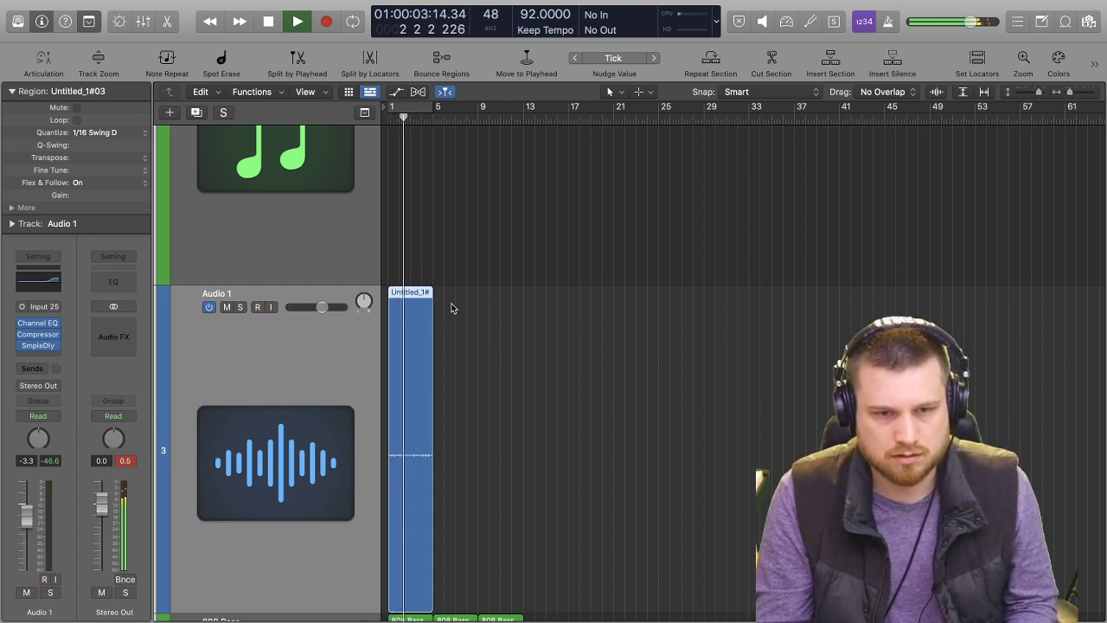
Repeat the quantized Audio 1 region twice so the part reaches bar 13 while the song plays.
key(super+r)
key(super+r)
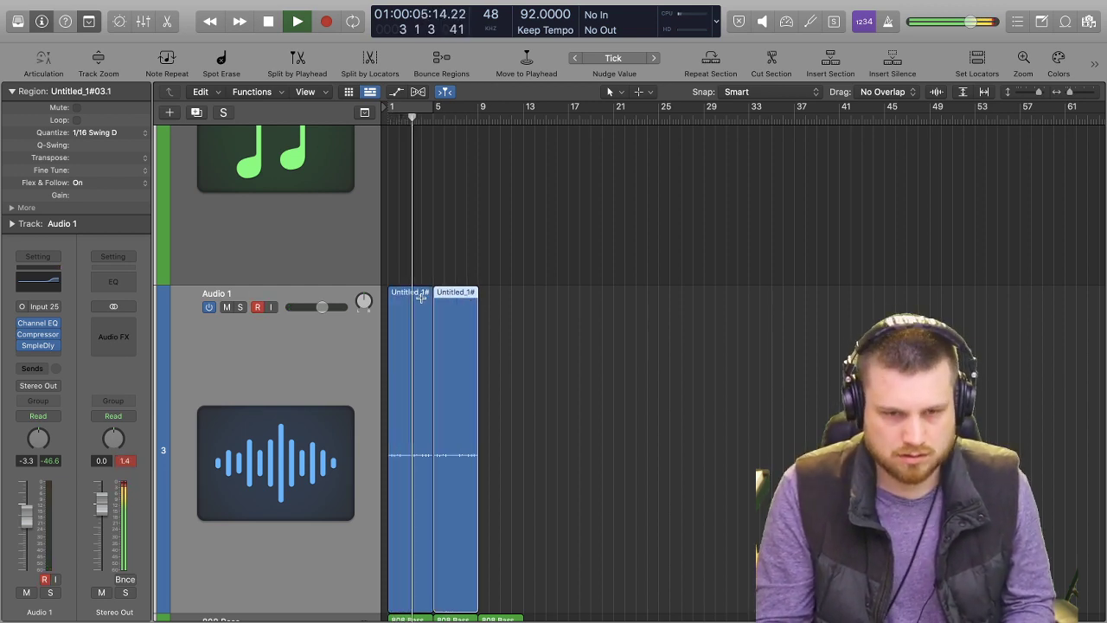
scroll(470, 352, down, 2)
scroll(470, 351, down, 3)
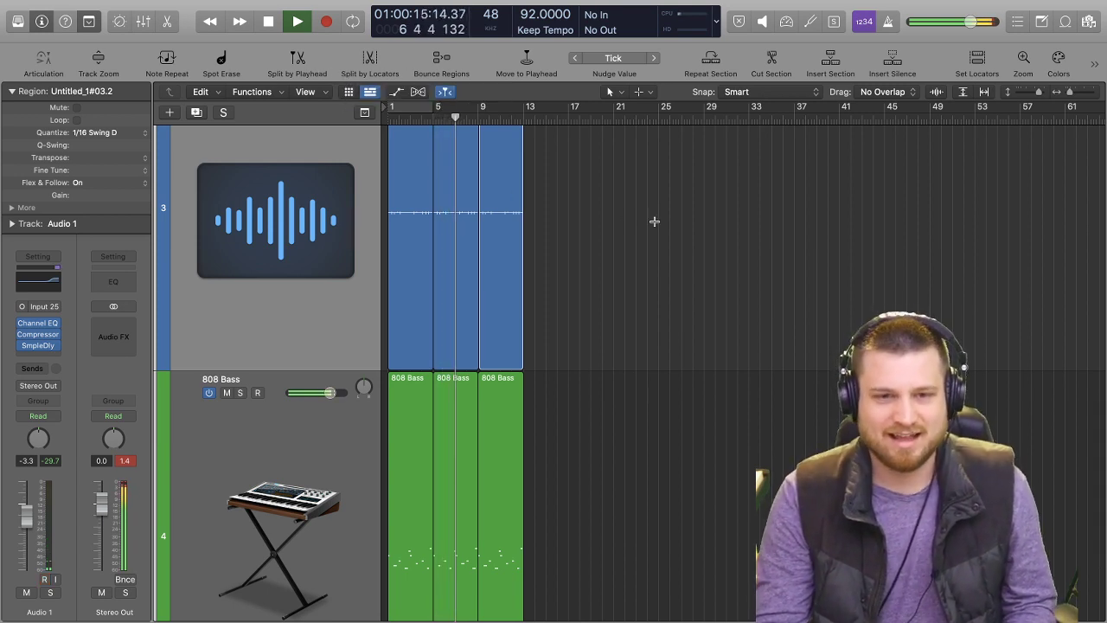
scroll(692, 234, up, 3)
scroll(682, 234, up, 3)
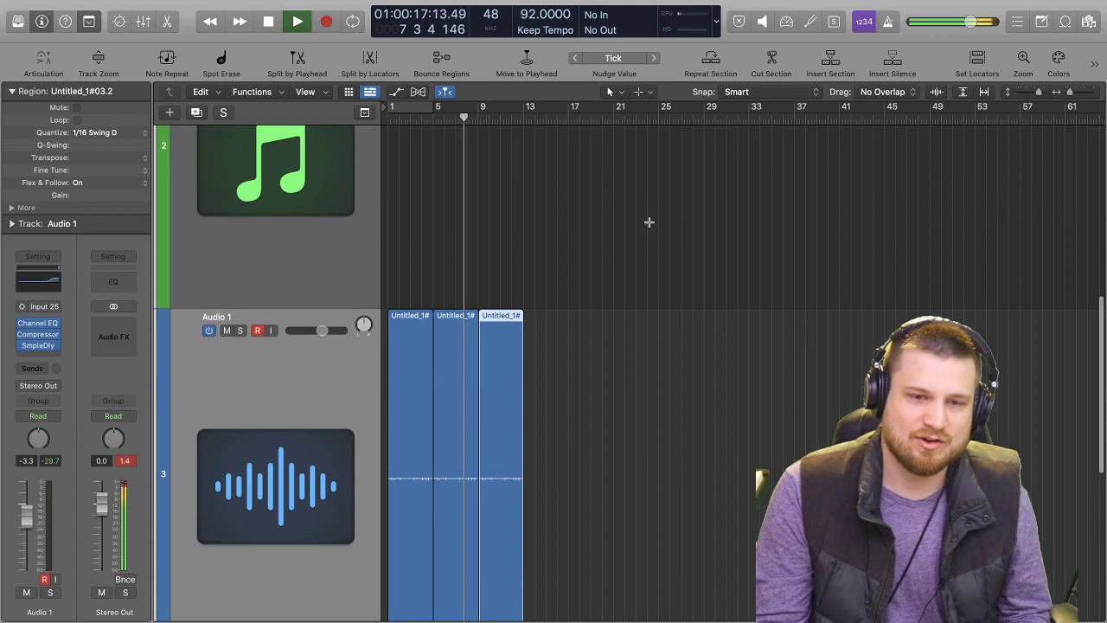
Select the 808 Bass track and stop playback.
scroll(519, 243, down, 7)
click(294, 353)
key(space)
scroll(207, 152, down, 1)
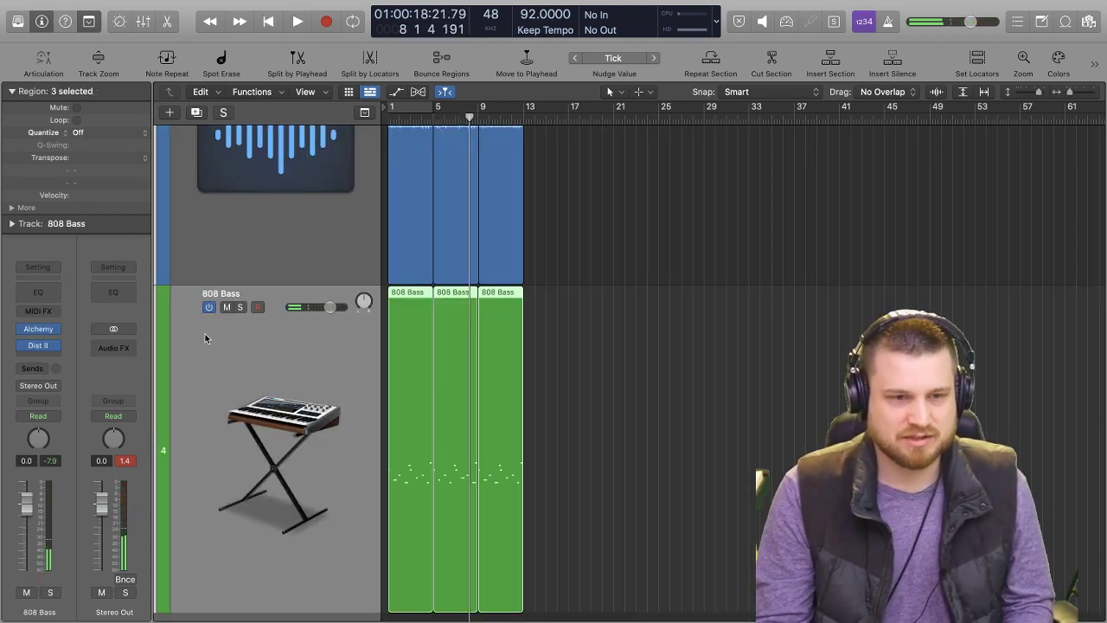
Save the project as TWITCH BEAT!!!! in a new folder inside My Stuff.
key(super+s)
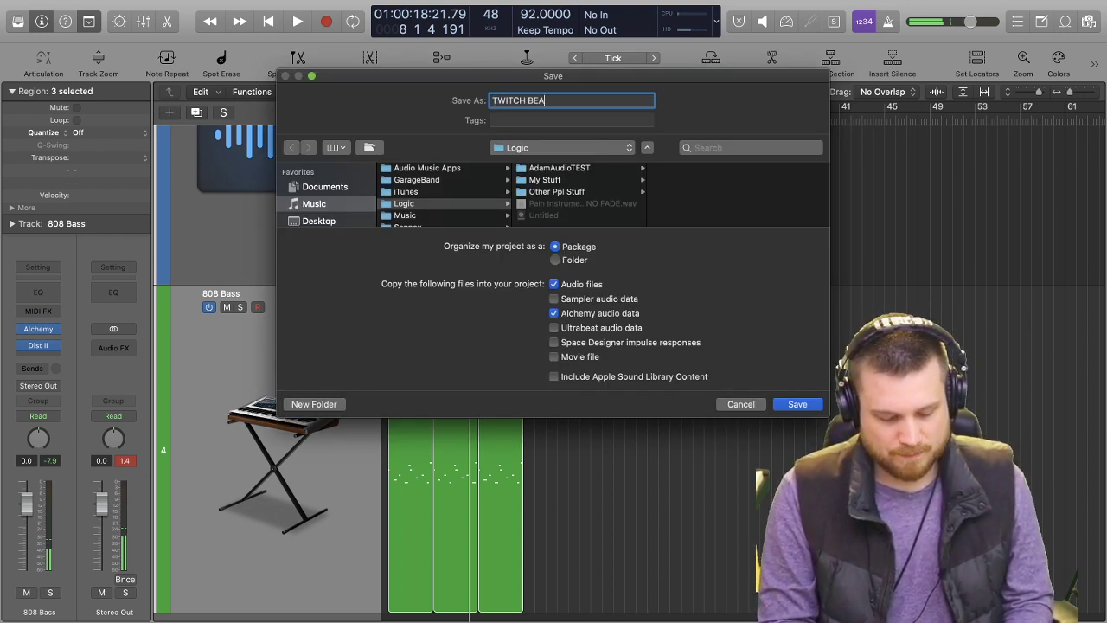
click(573, 180)
key(shift+super+n)
text(TWITCH)
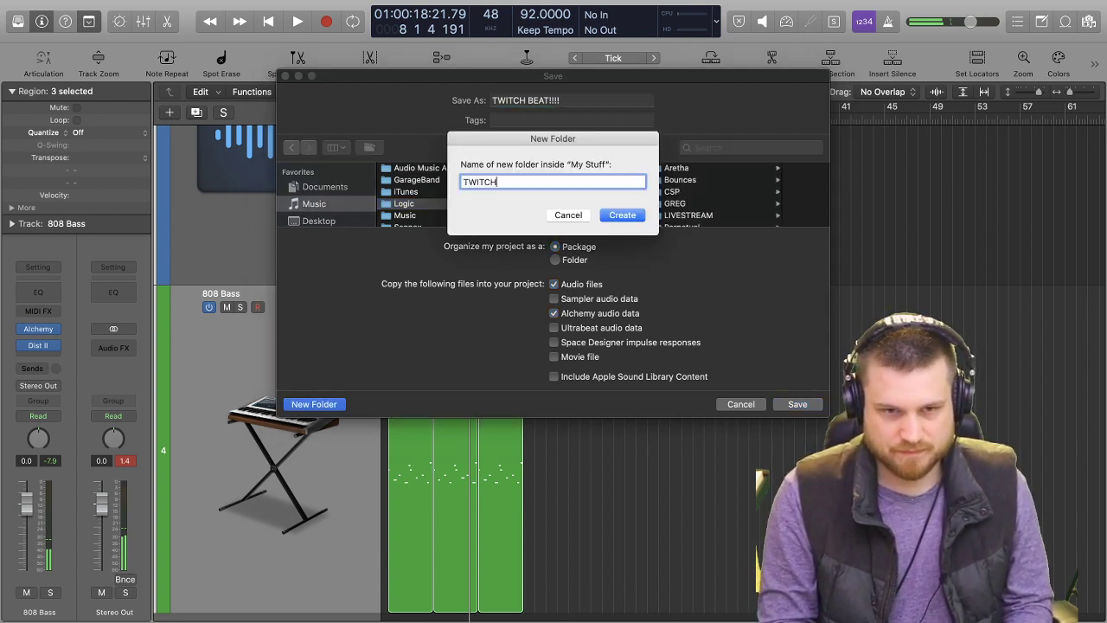
key(Return)
Return the playhead to the project start and look over the Audio 1 and 808 Bass tracks.
key(Return)
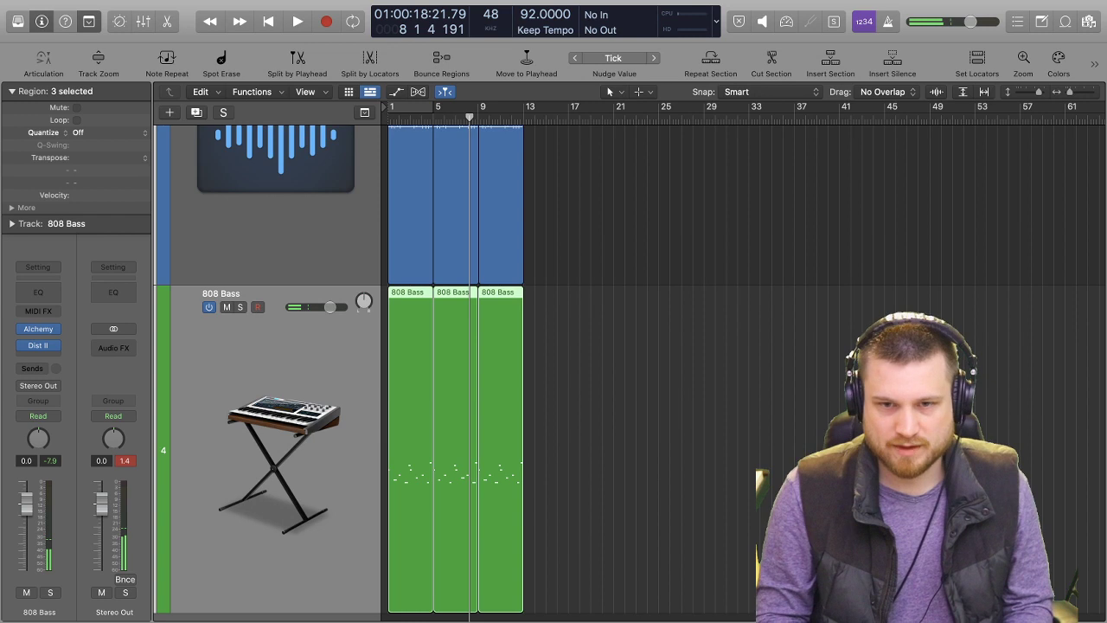
scroll(564, 396, up, 2)
key(Return)
scroll(741, 452, up, 1)
click(699, 441)
scroll(681, 402, up, 5)
scroll(576, 412, down, 5)
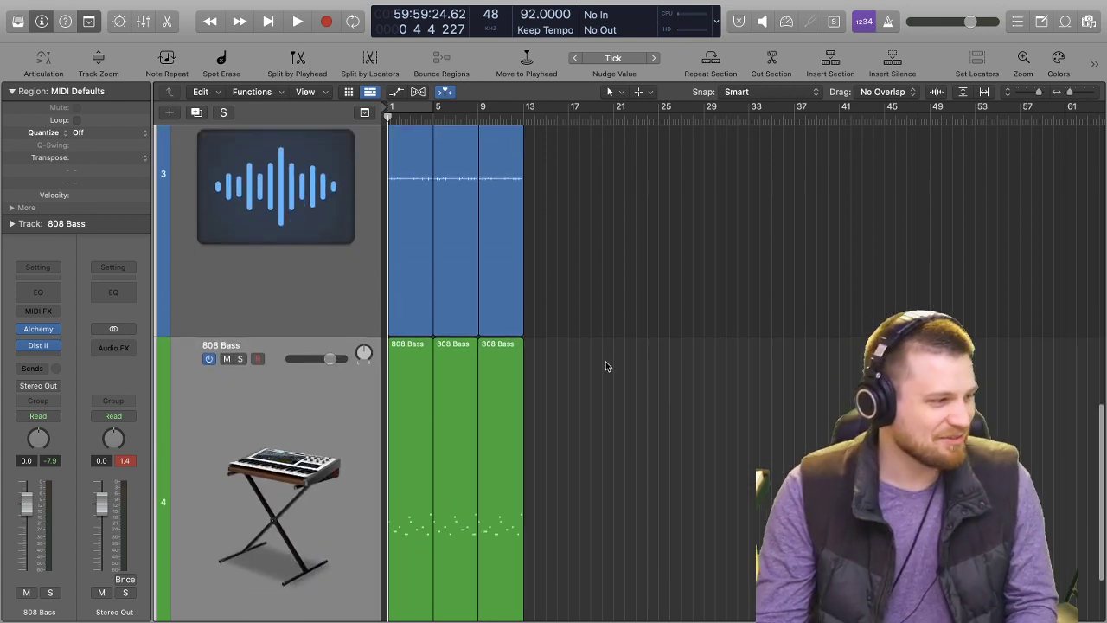
scroll(619, 296, up, 4)
scroll(634, 306, down, 6)
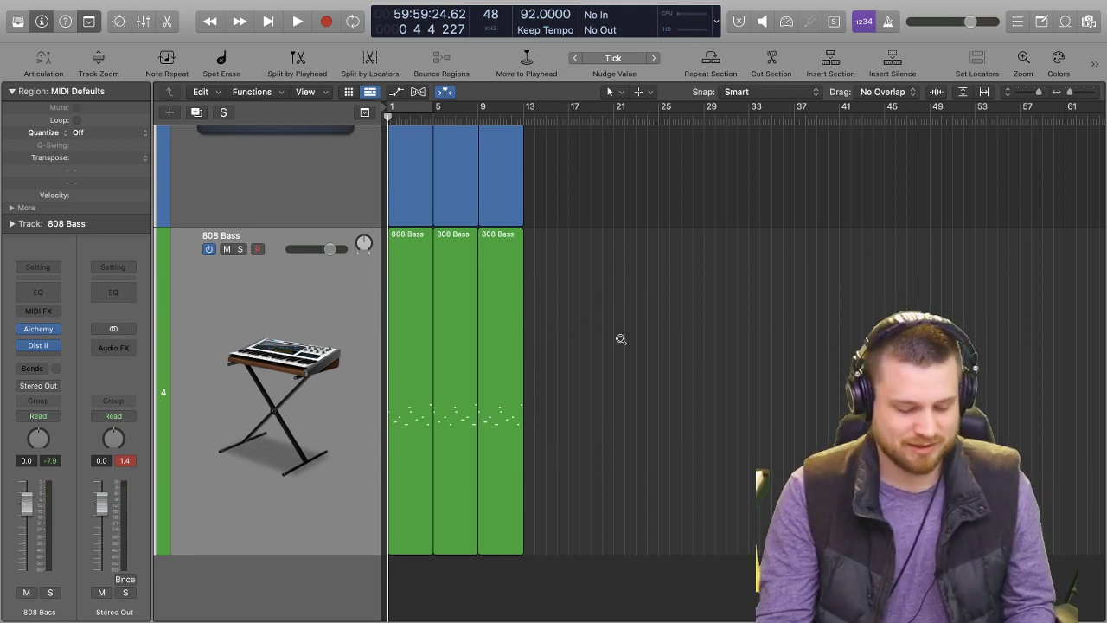
scroll(621, 339, up, 3)
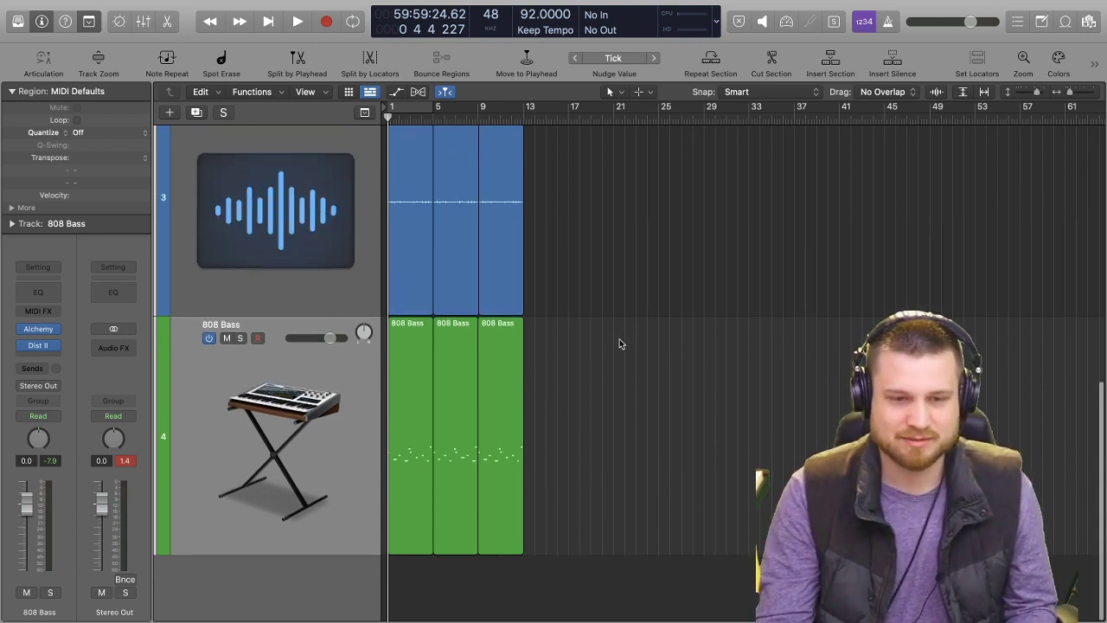
click(288, 367)
scroll(683, 325, up, 4)
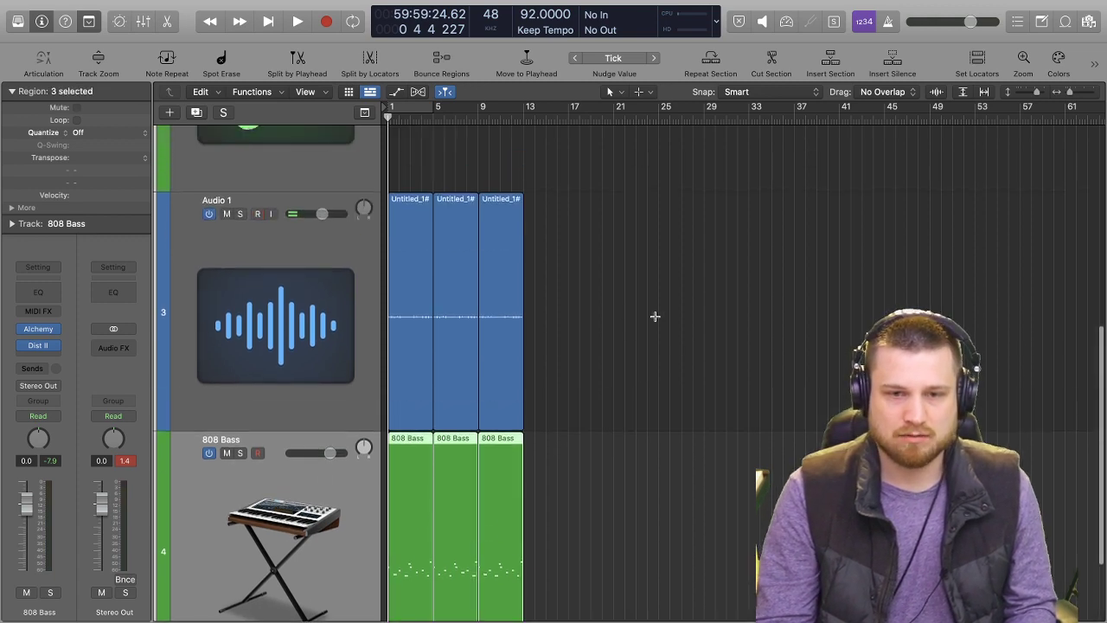
scroll(636, 310, up, 15)
scroll(649, 294, down, 19)
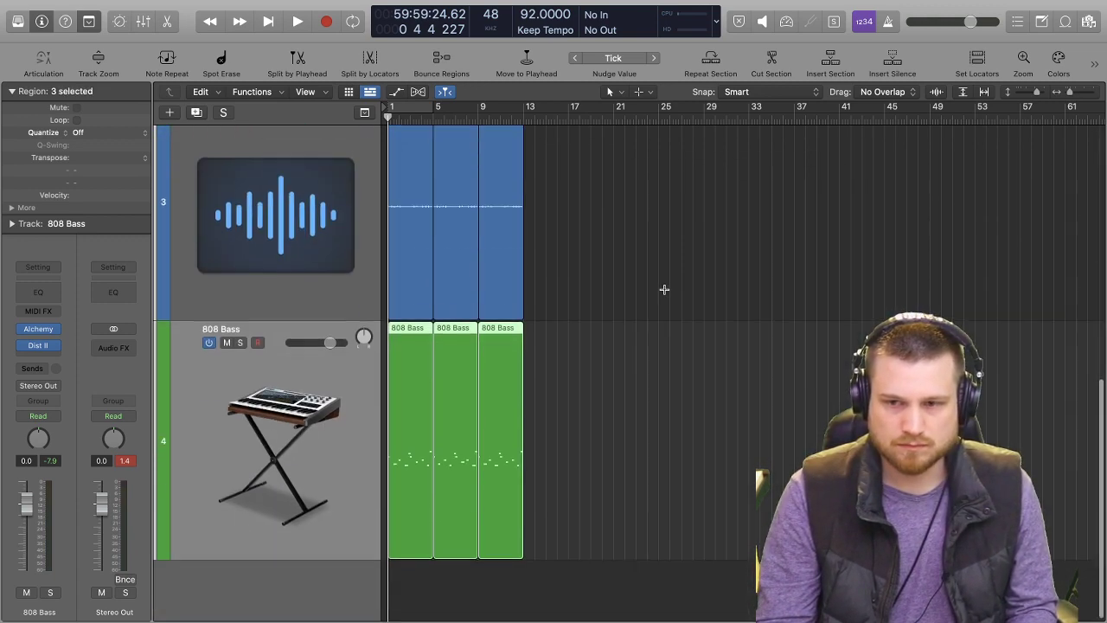
scroll(664, 289, down, 1)
click(590, 243)
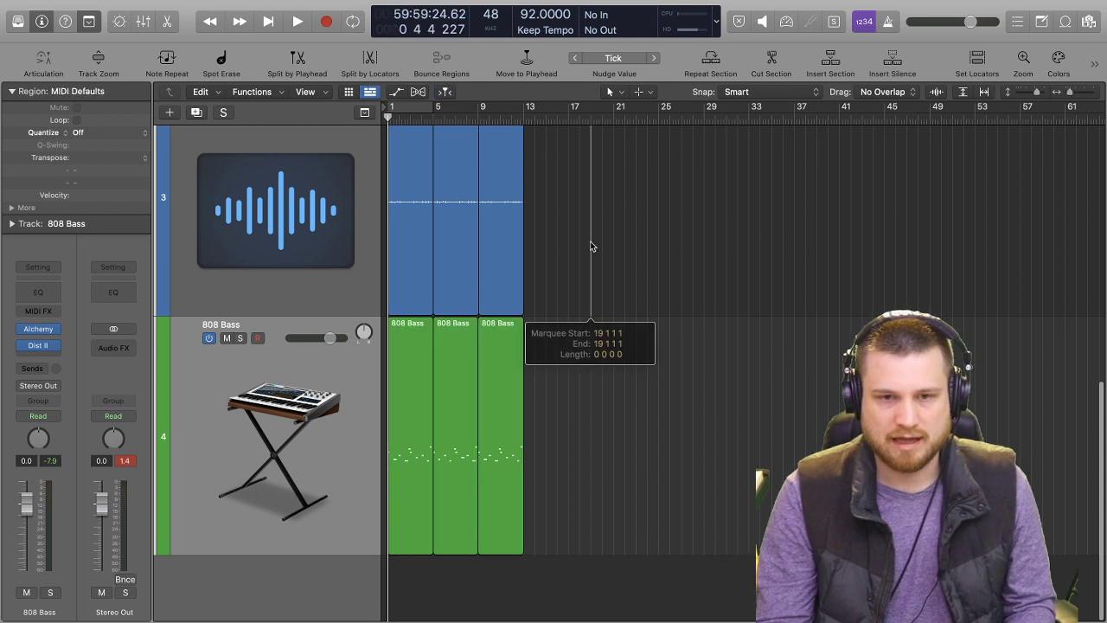
key(Return)
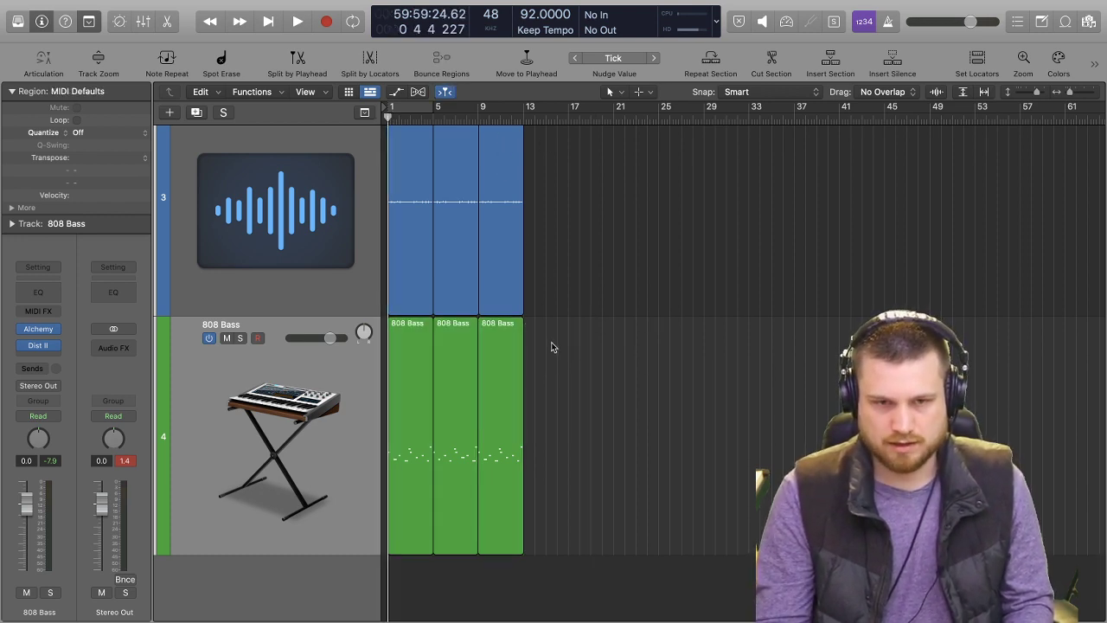
Fit the 808 Bass regions horizontally in the arrangement view and select the Inst 1 track.
click(297, 355)
key(z)
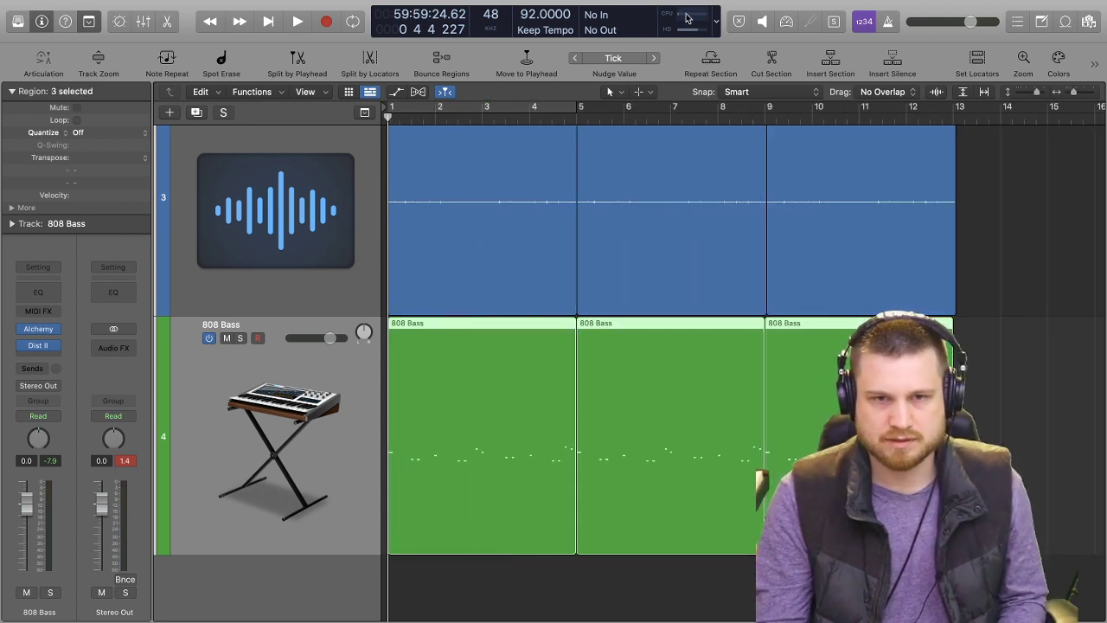
scroll(618, 212, up, 5)
click(421, 184)
click(340, 199)
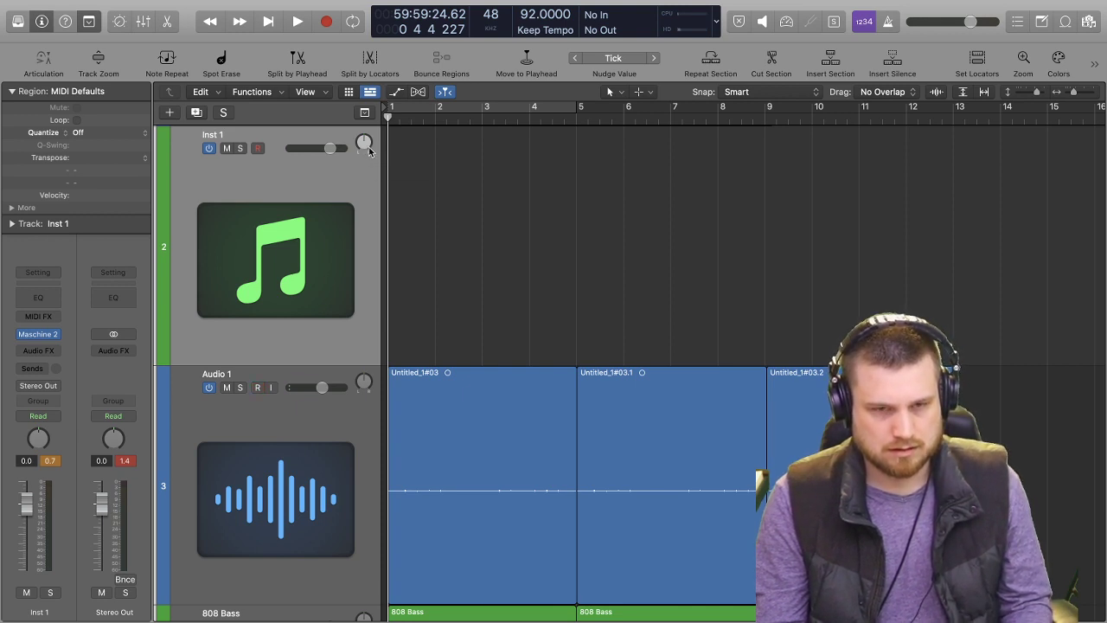
scroll(516, 261, up, 5)
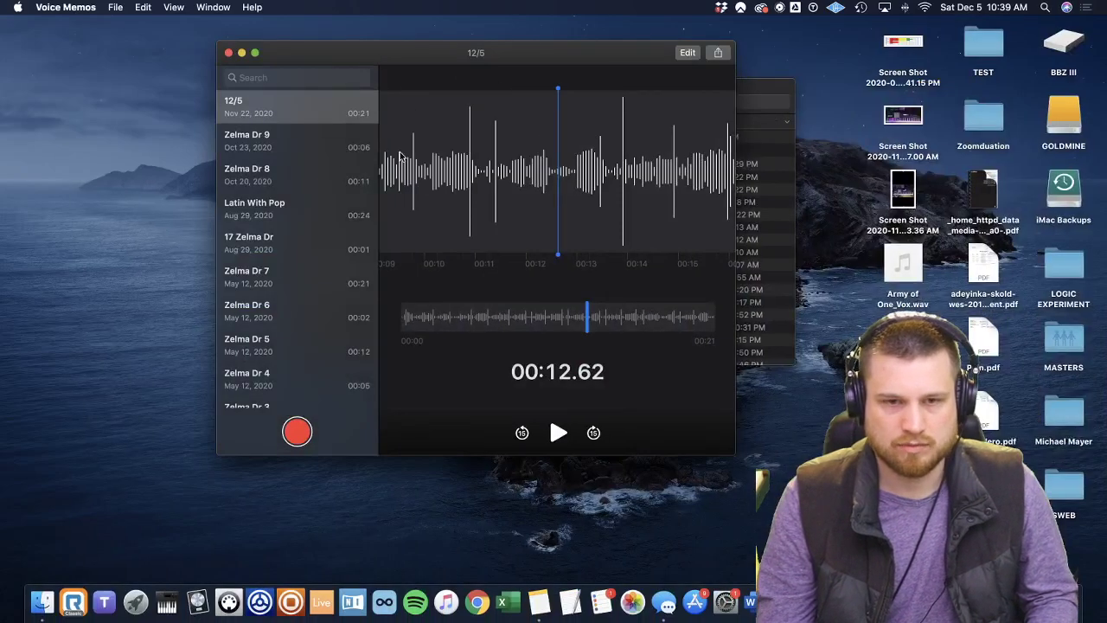
Switch to Logic Pro, move the windows covering its startup dialog, and reopen the TWITCH BEAT!!!! project.
click(197, 601)
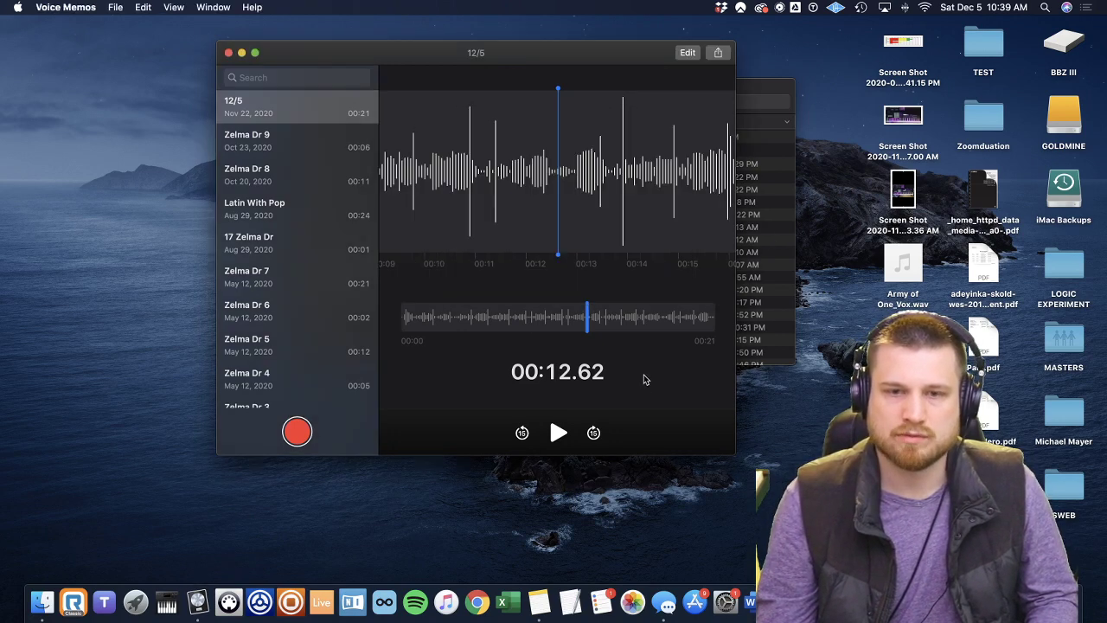
drag(552, 60, 507, 65)
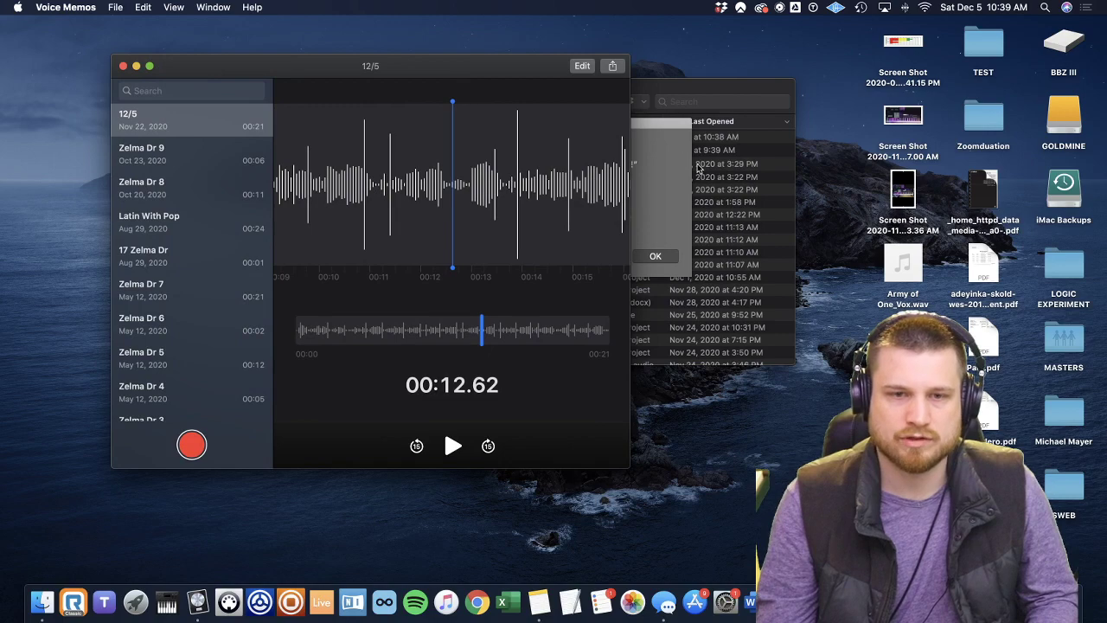
click(699, 169)
drag(367, 110, 417, 277)
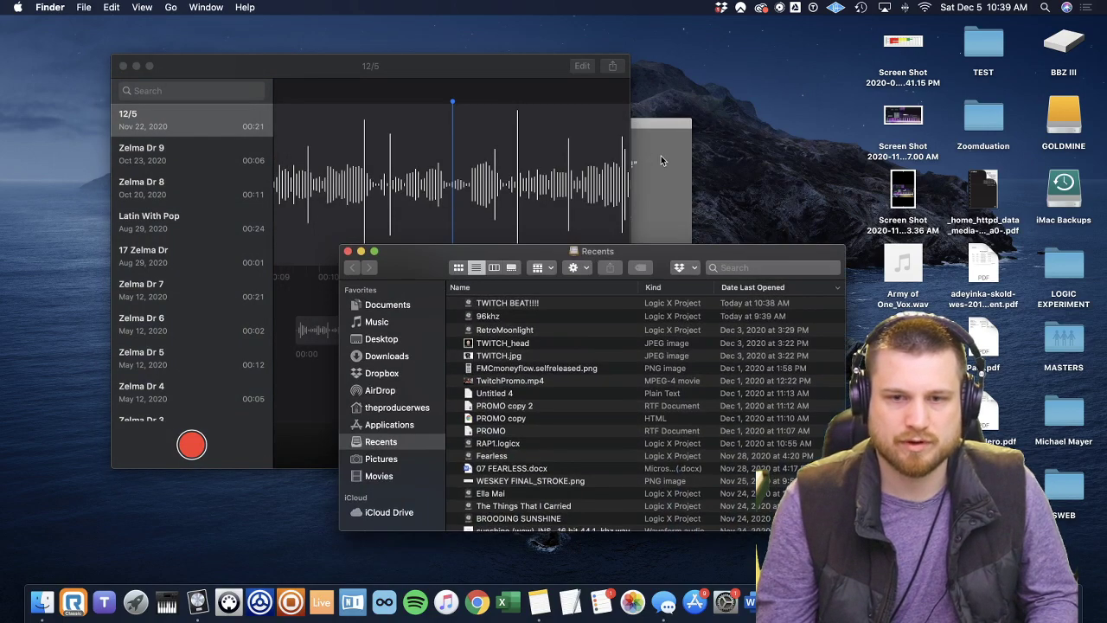
click(640, 256)
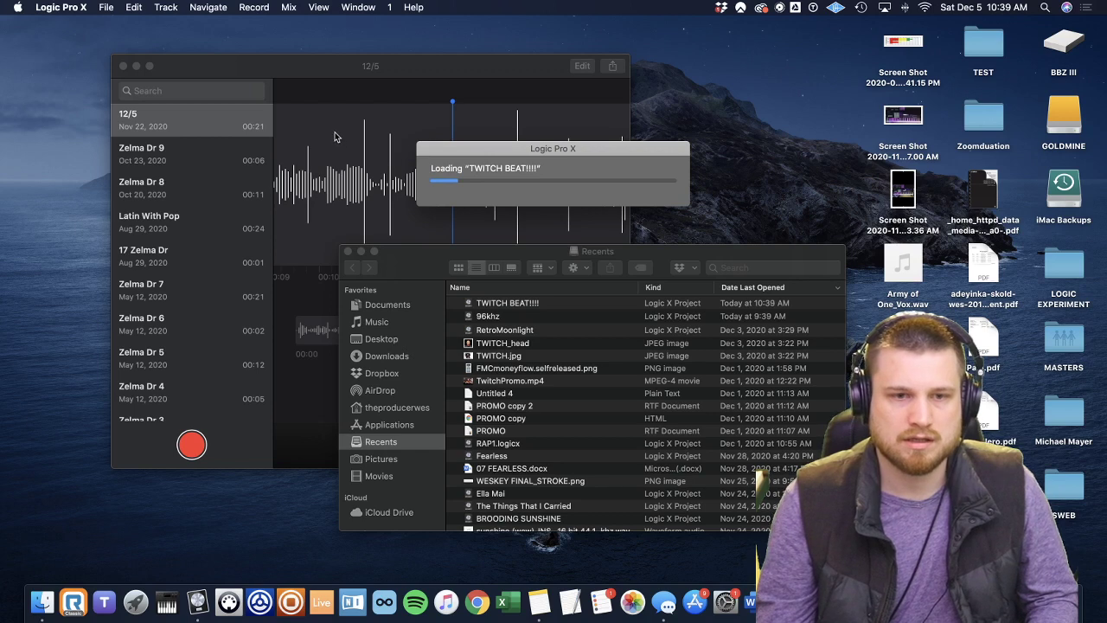
Play the reopened project in full screen and look over the Audio 1 and 808 Bass tracks.
key(space)
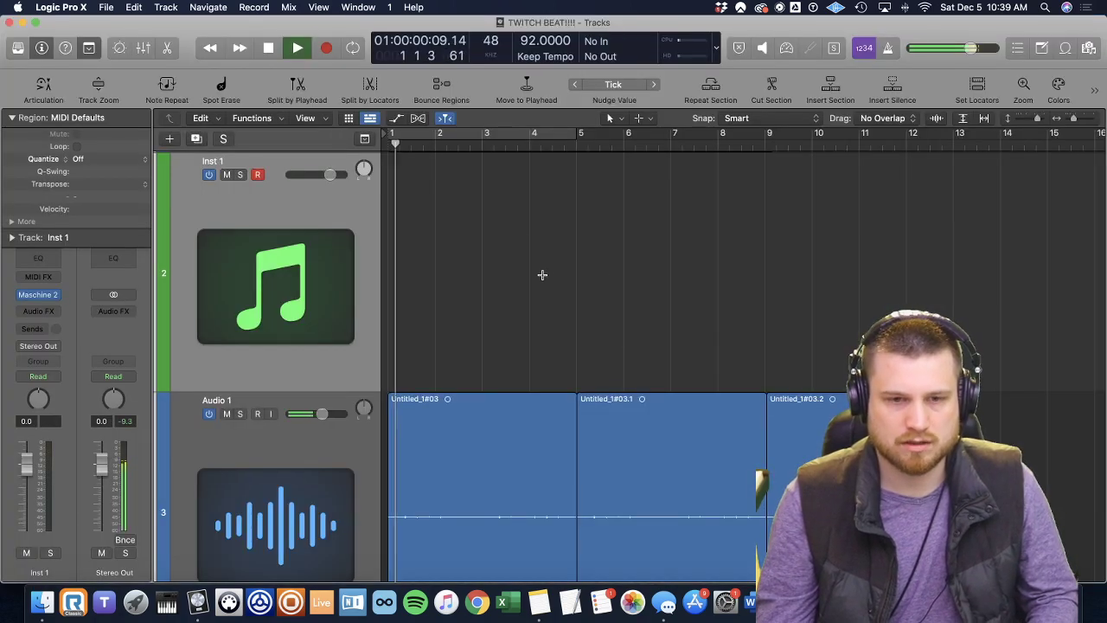
click(35, 23)
scroll(494, 394, down, 5)
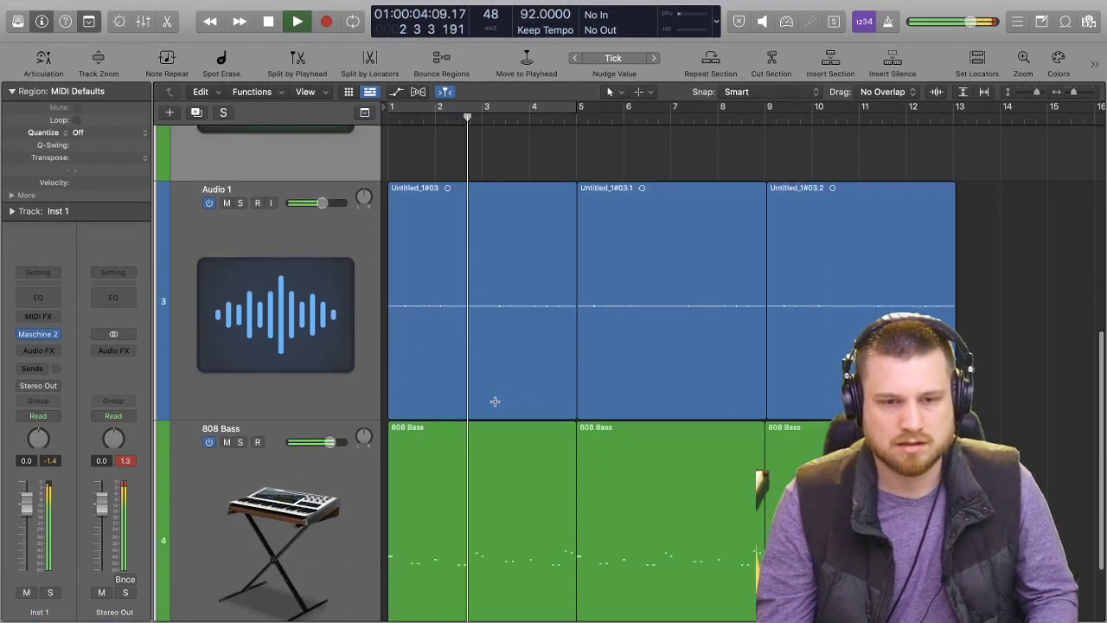
scroll(495, 401, down, 3)
key(space)
Add a Channel EQ to the 808 Bass track and cut its high frequencies with the high shelf band during playback.
click(330, 409)
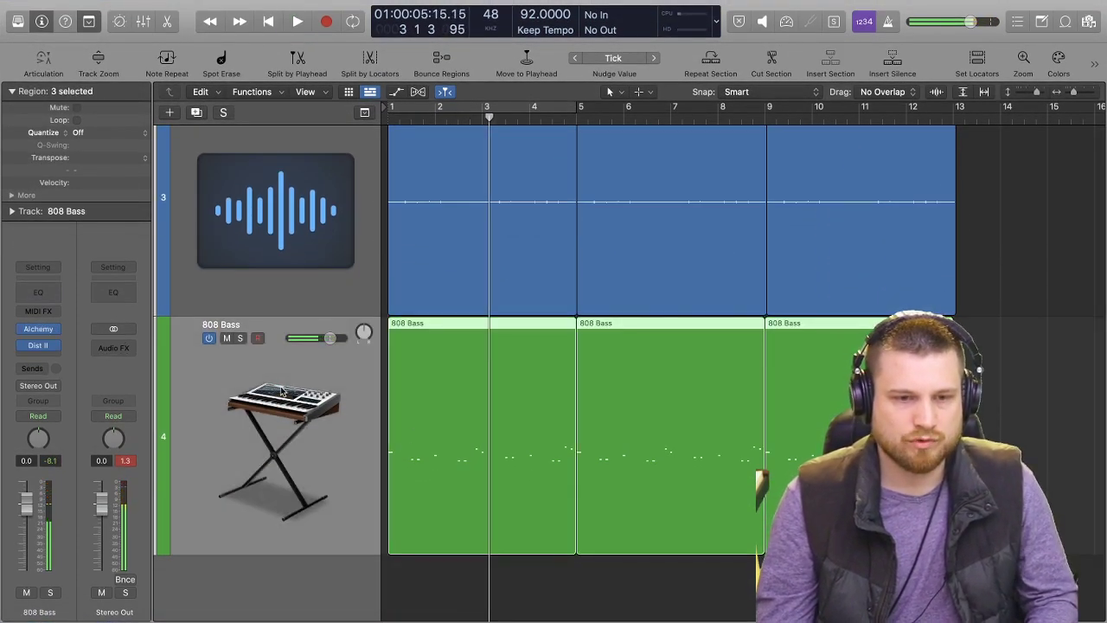
click(37, 294)
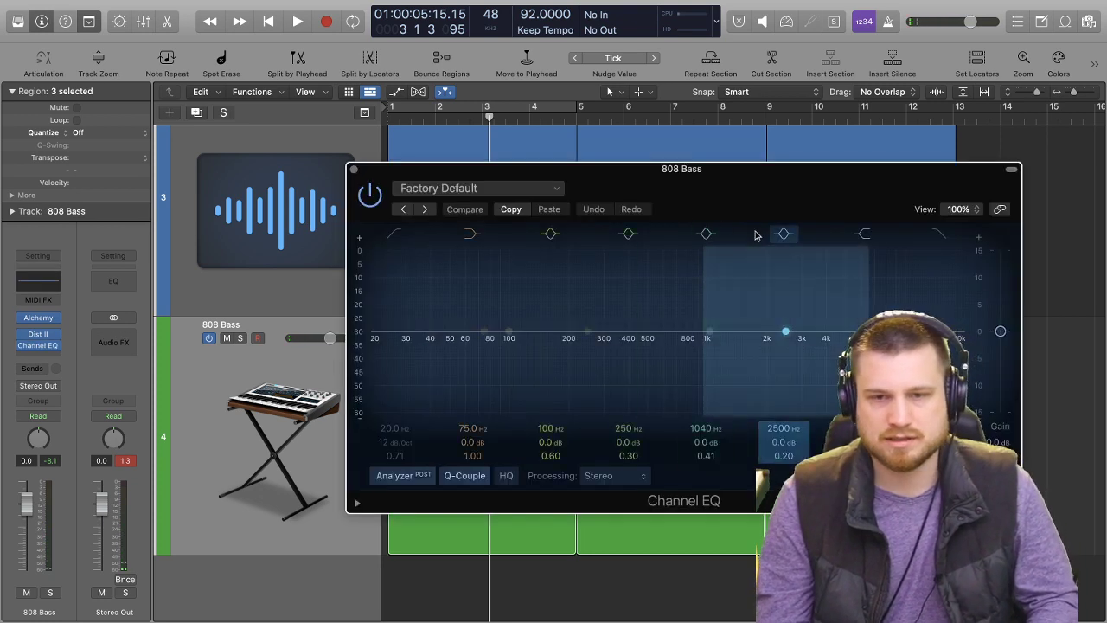
drag(859, 247, 768, 372)
key(space)
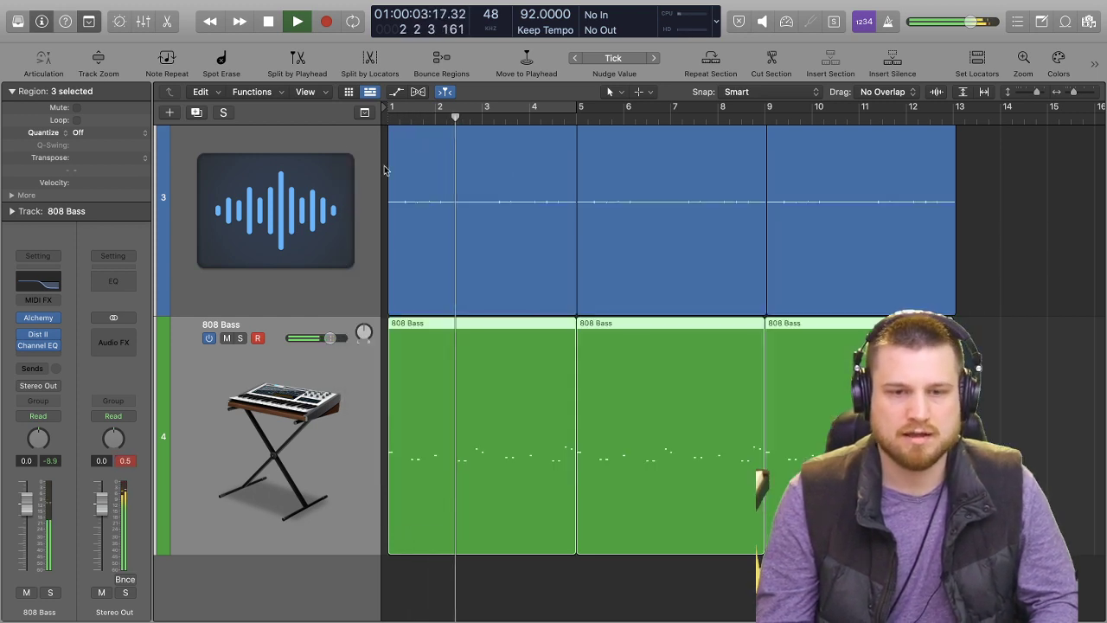
click(352, 169)
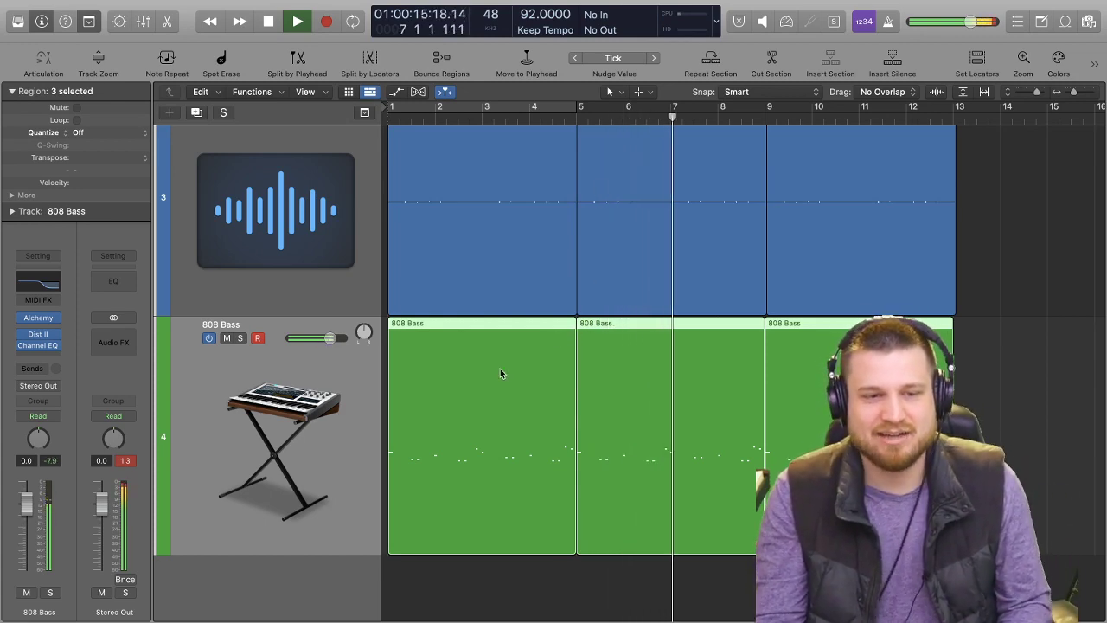
Stop playback, reset the Stereo Out peak level and lower the 808 Bass track volume to -0.6 dB.
key(space)
click(125, 460)
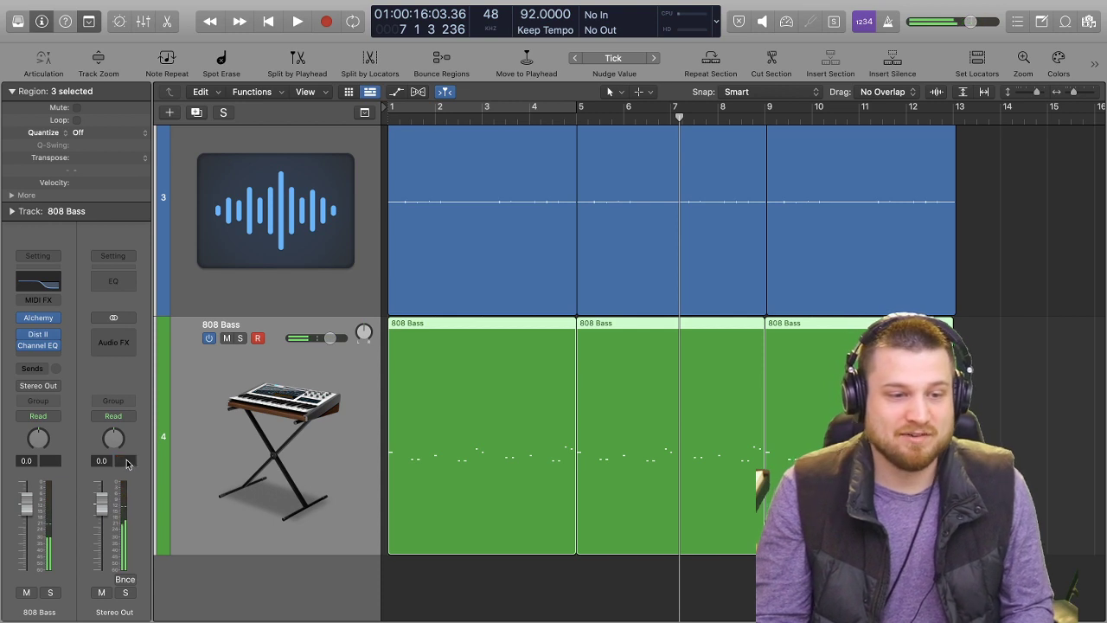
drag(29, 497, 29, 499)
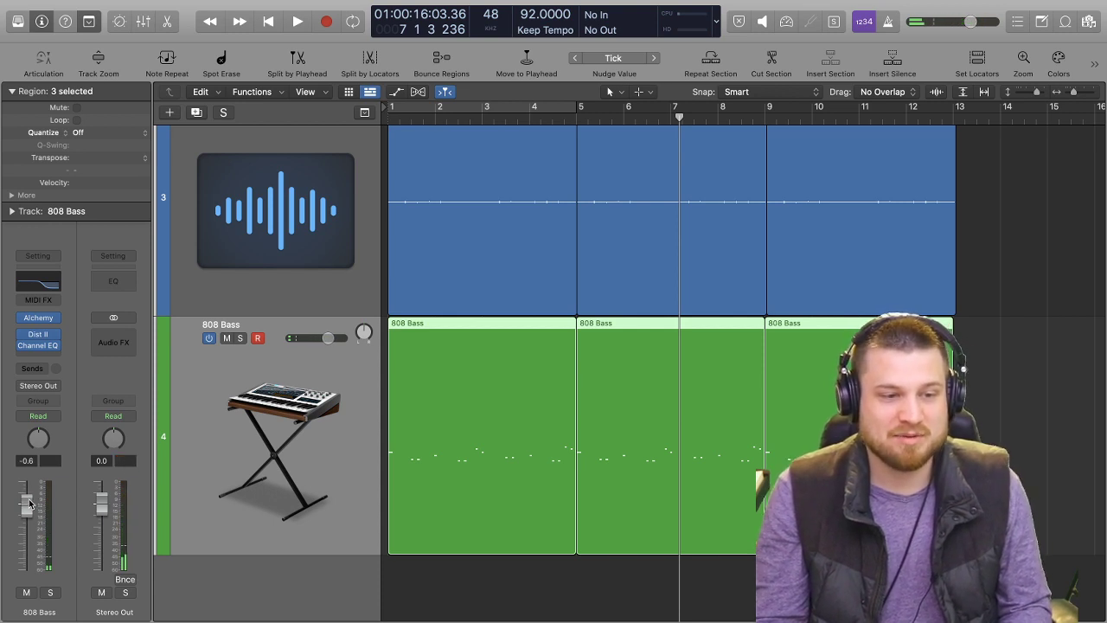
click(957, 8)
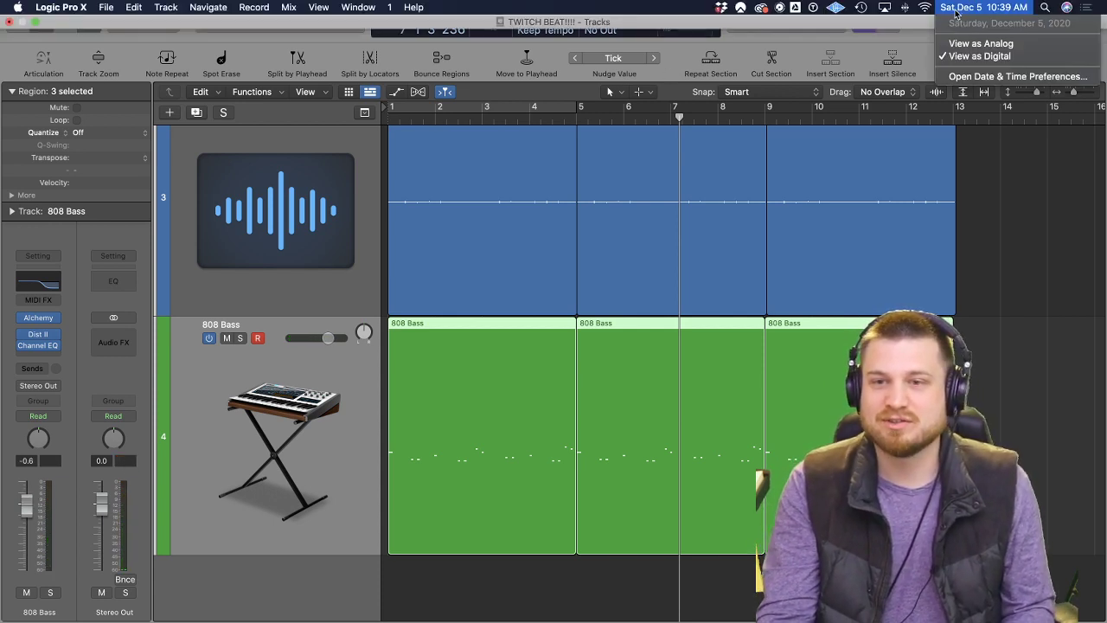
click(900, 32)
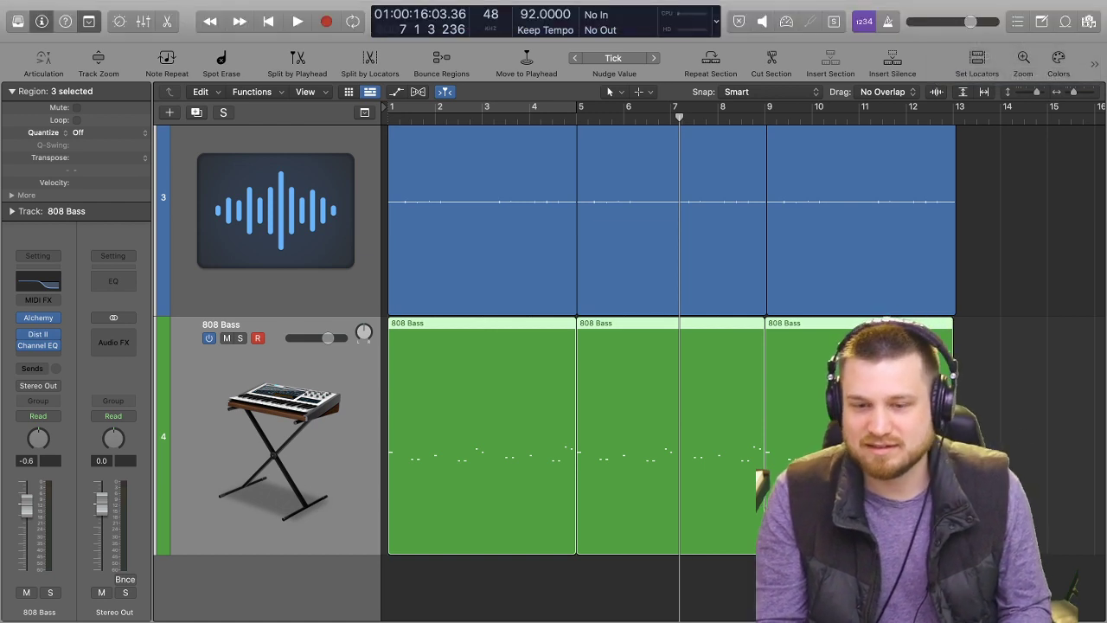
Select the 808 Bass track and listen to the mix from the project start through bar 5.
click(451, 581)
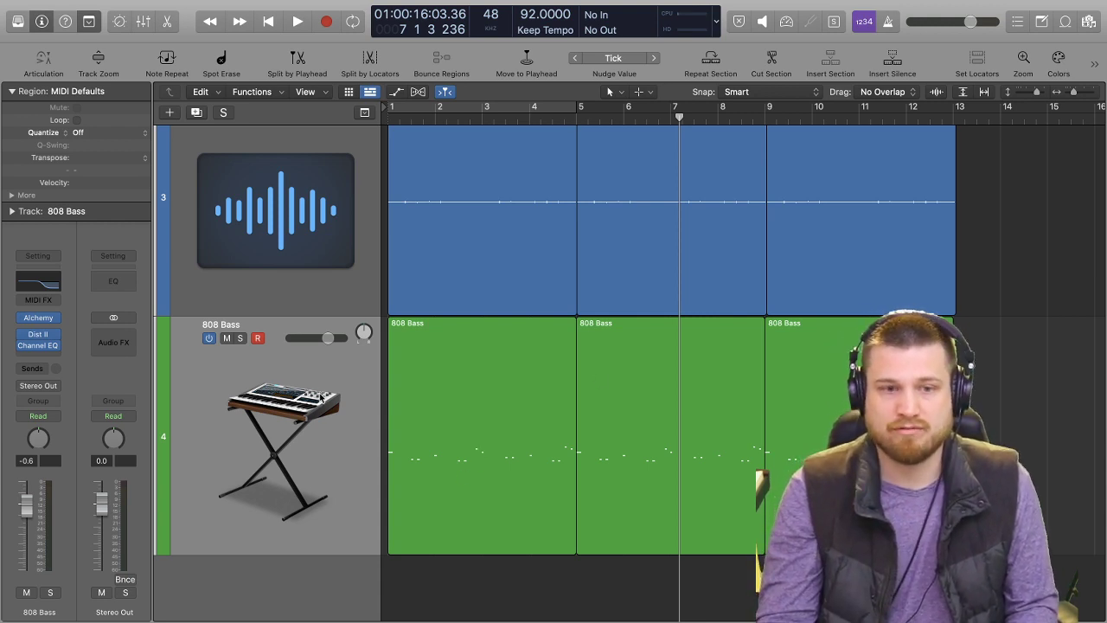
key(Return)
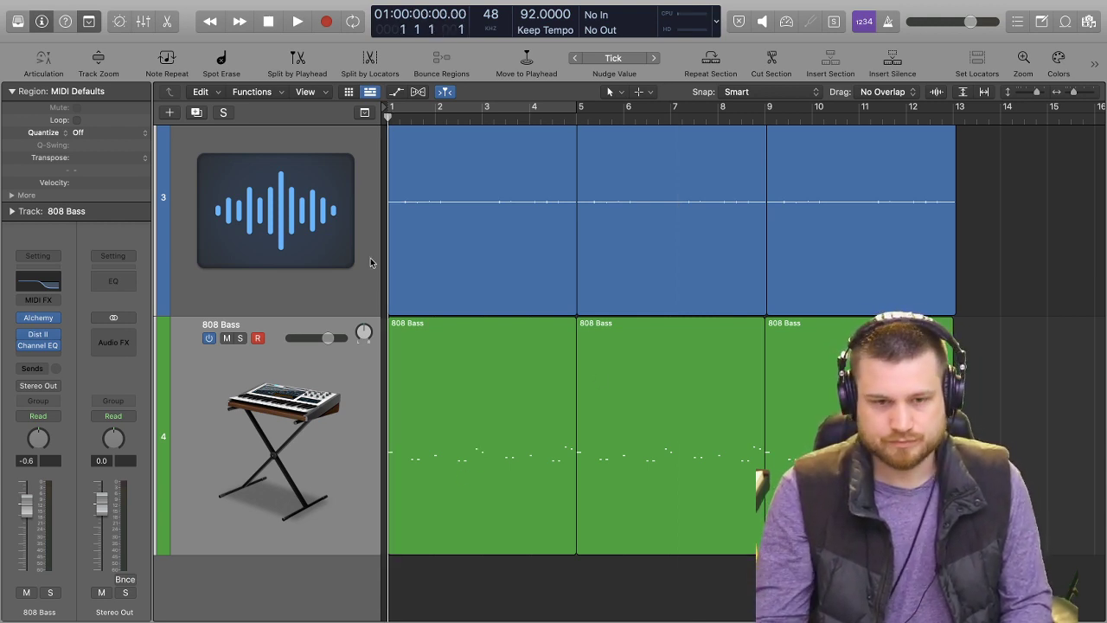
click(544, 111)
click(543, 110)
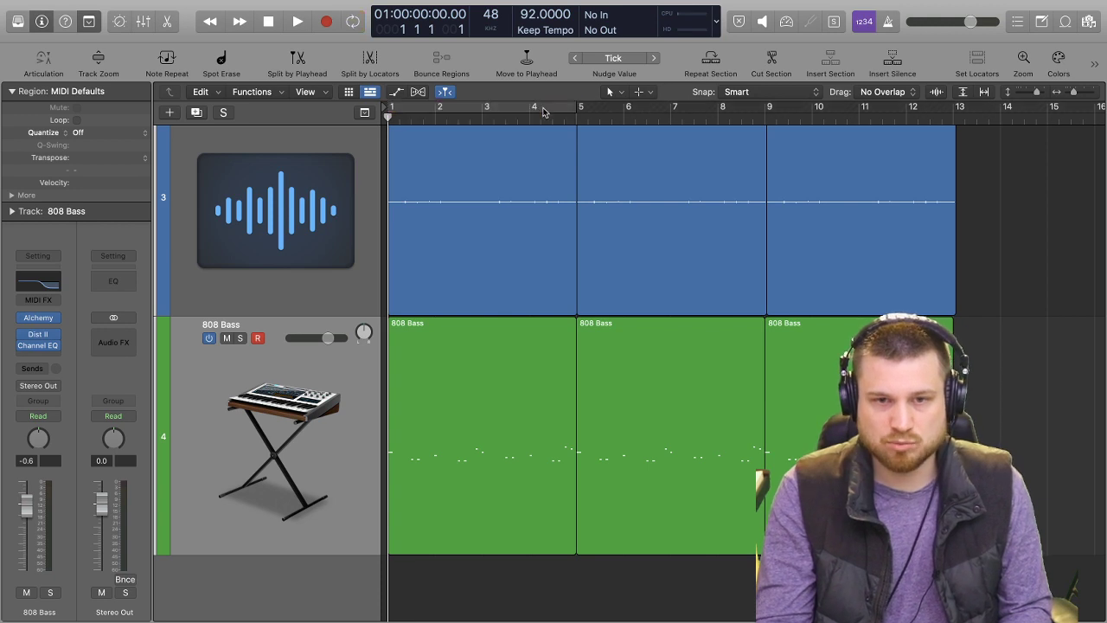
click(308, 418)
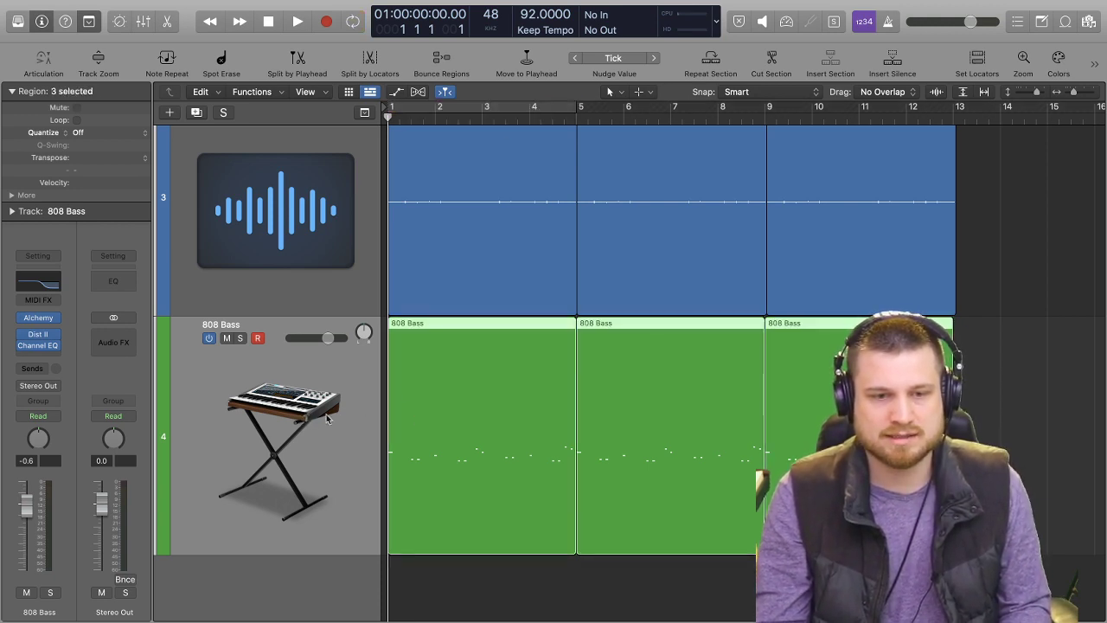
key(space)
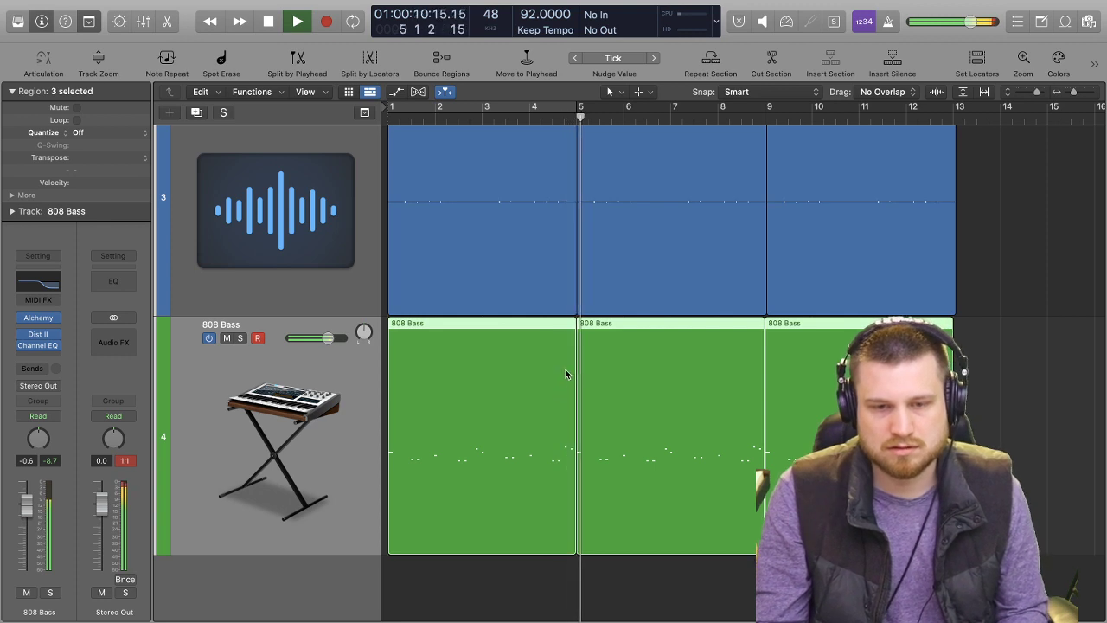
key(space)
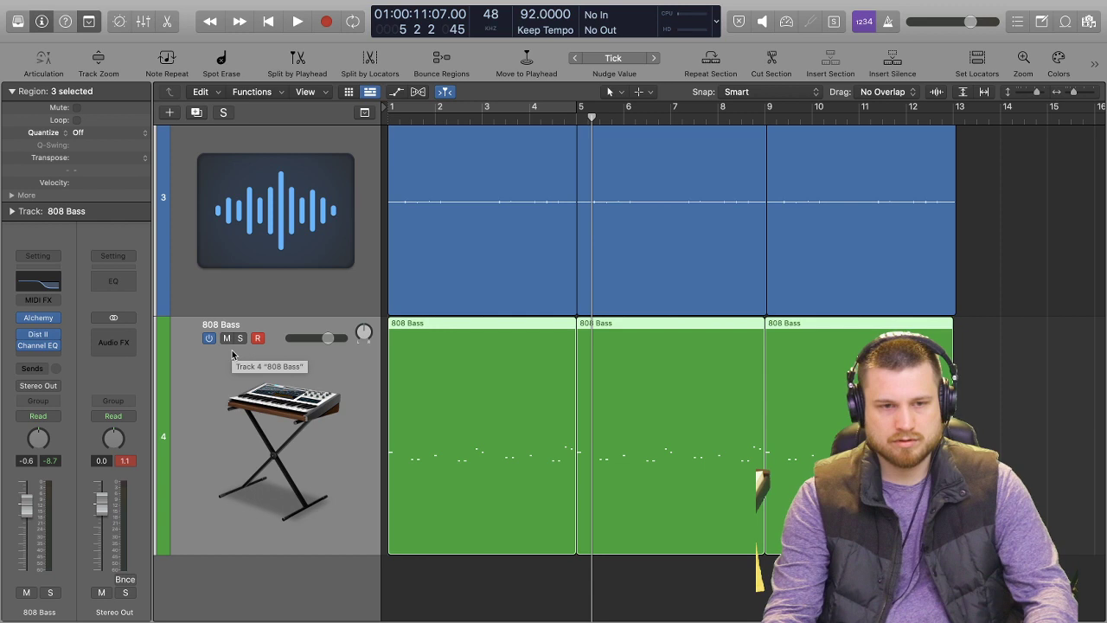
Create a new software instrument track below 808 Bass and load Alchemy in stereo on it.
key(alt+super+s)
scroll(274, 498, down, 2)
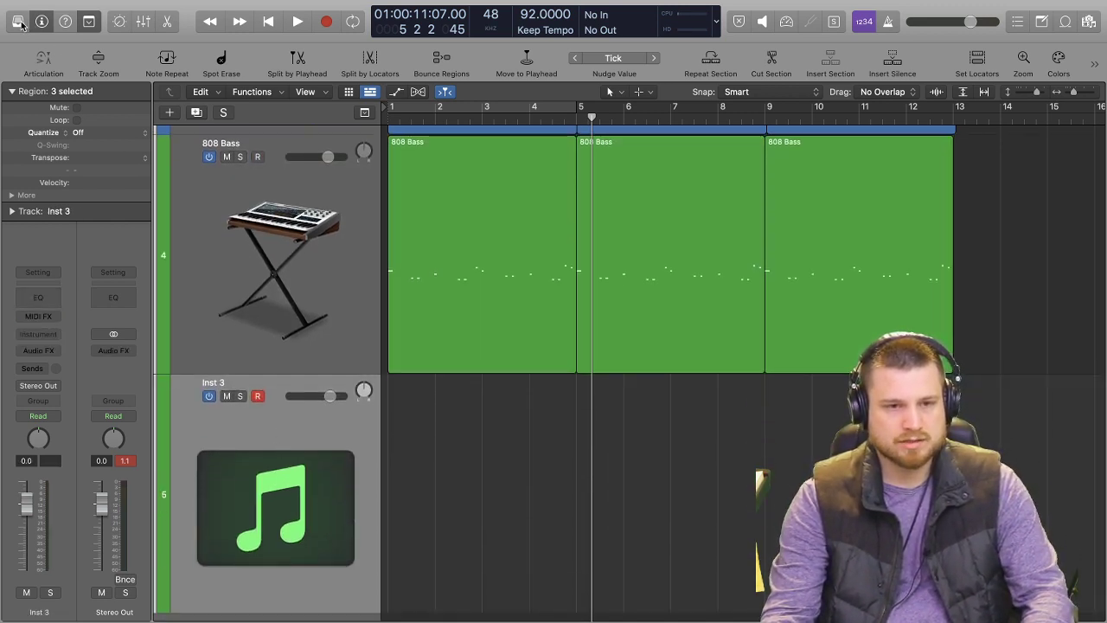
click(55, 335)
mouse_move(123, 372)
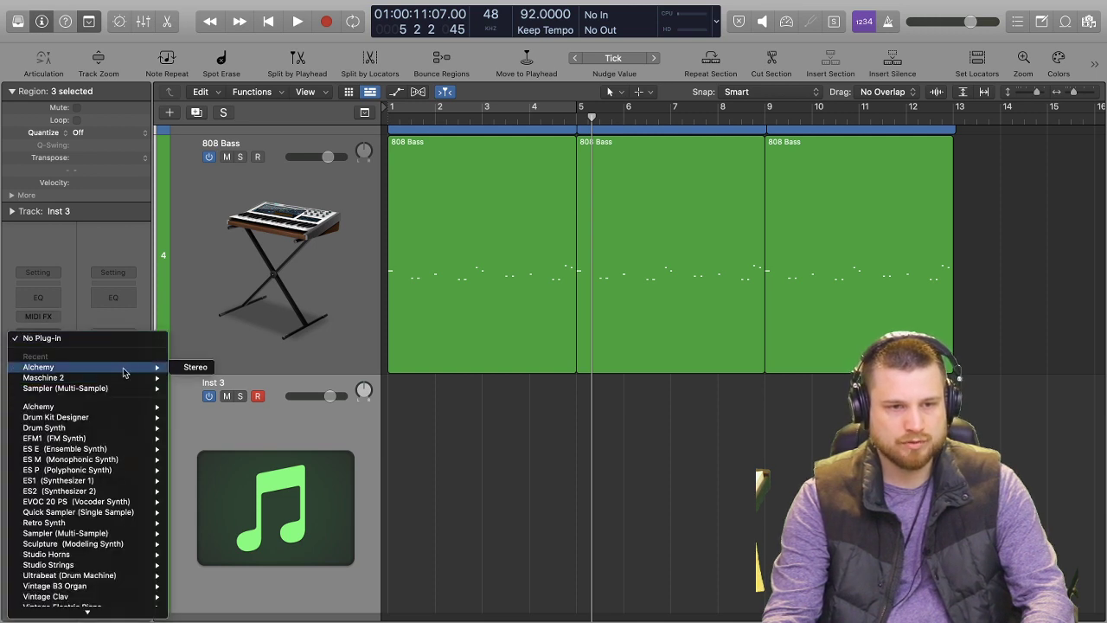
click(207, 368)
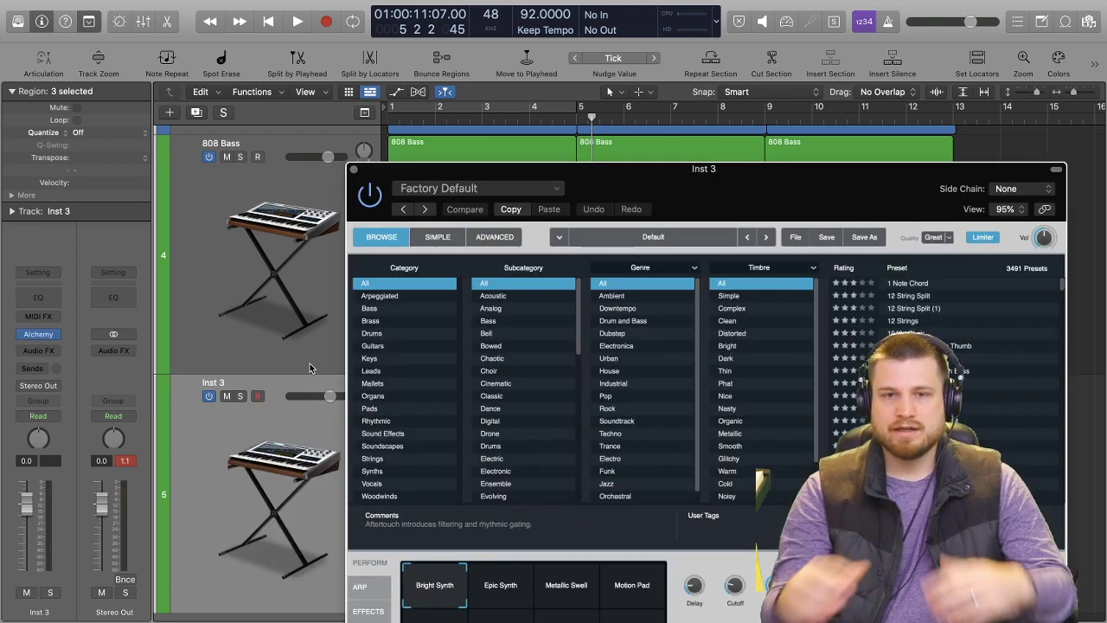
drag(846, 194, 684, 86)
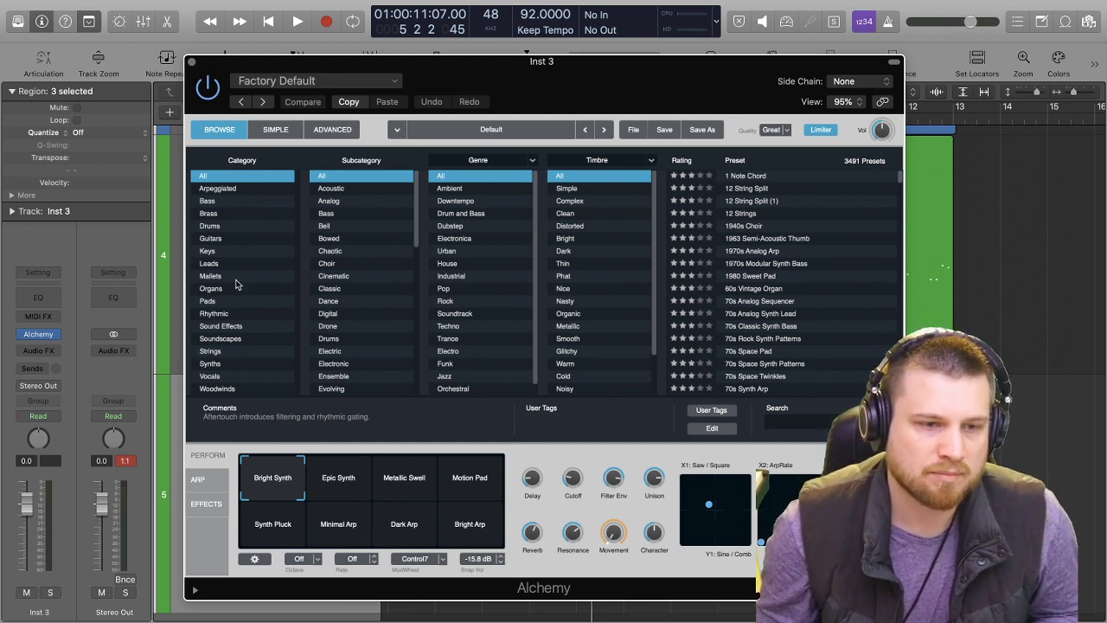
Audition Alchemy's Pads presets from 1940s Choir onward and load Above The Clouds.
click(221, 301)
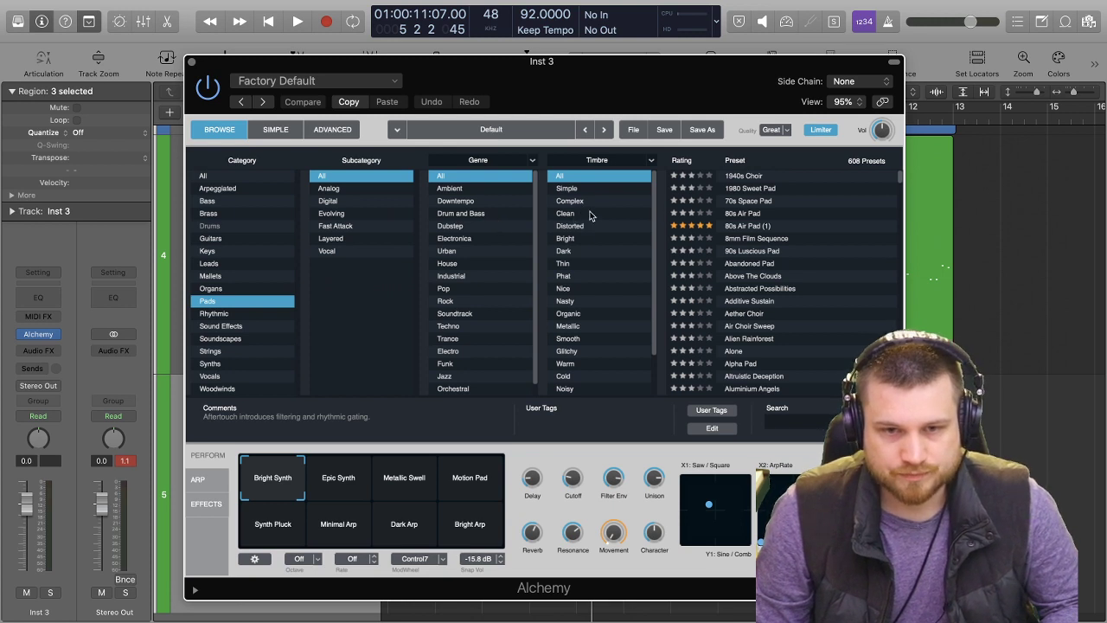
click(779, 177)
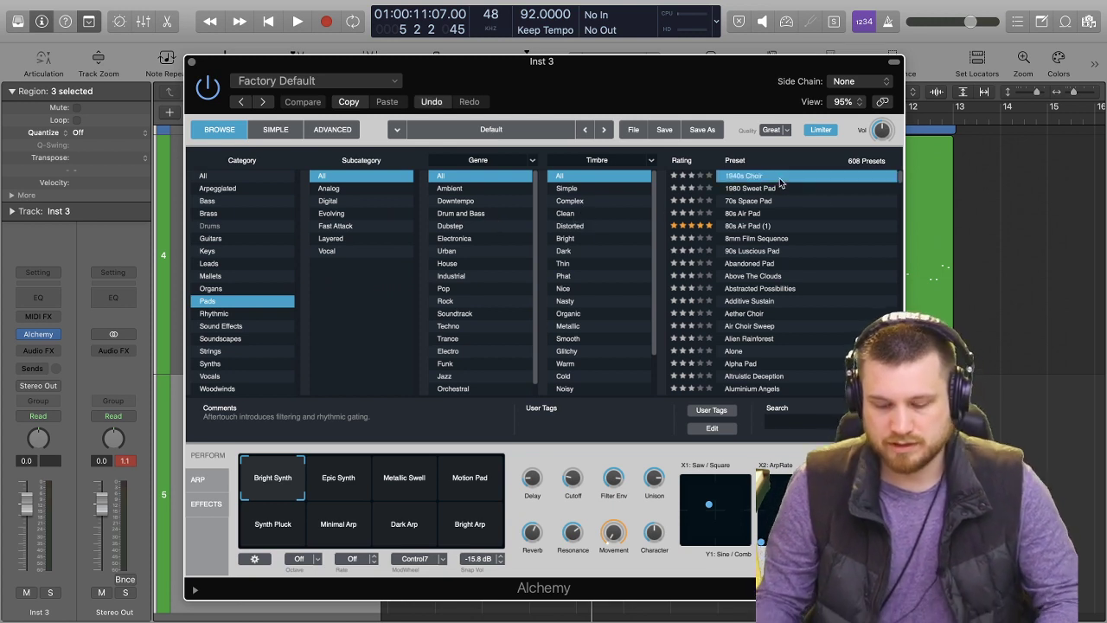
key(Down)
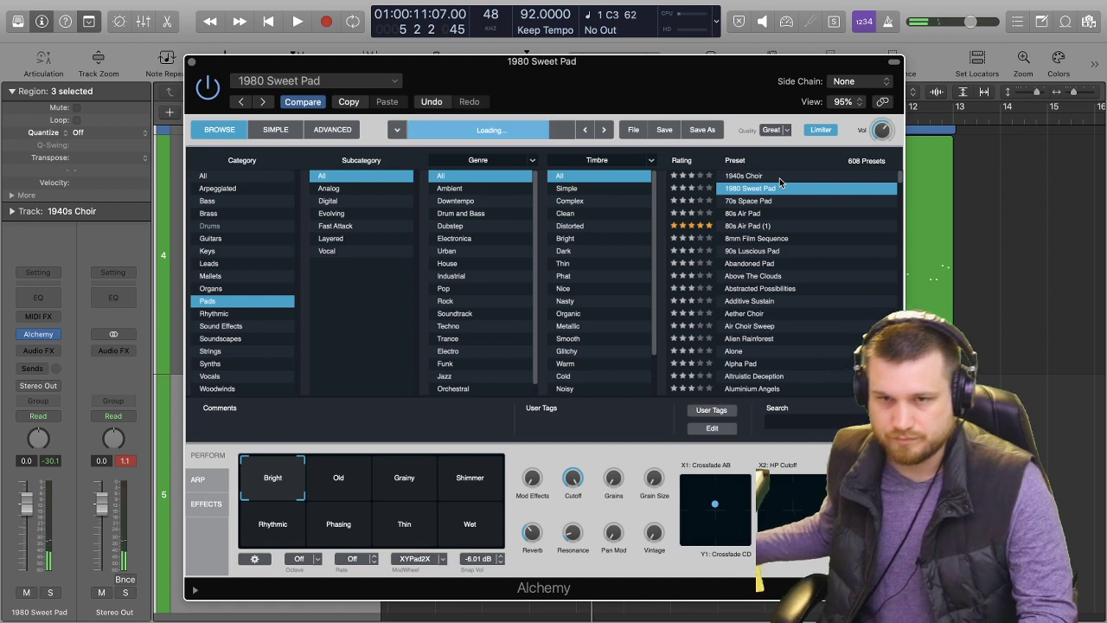
key(Down)
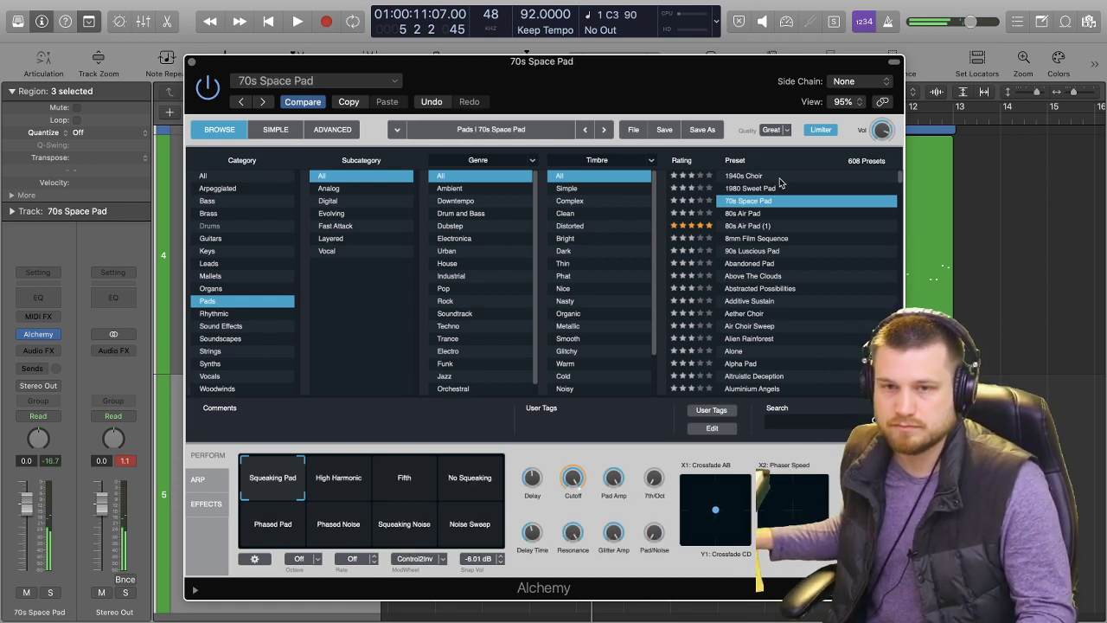
key(Down)
key(Down)
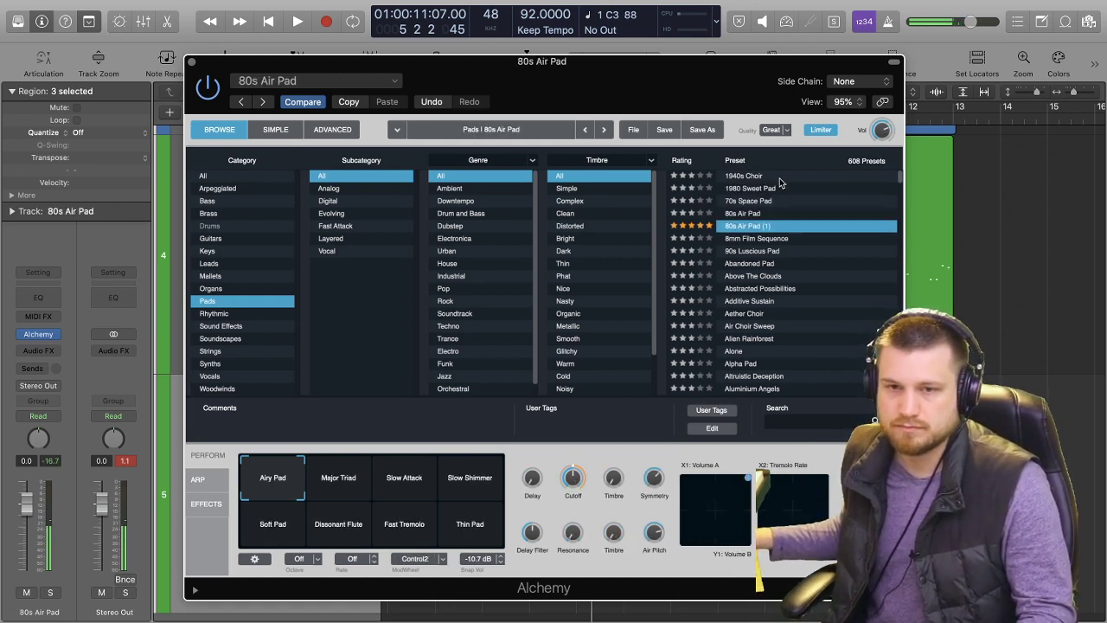
key(Down)
key(Down)
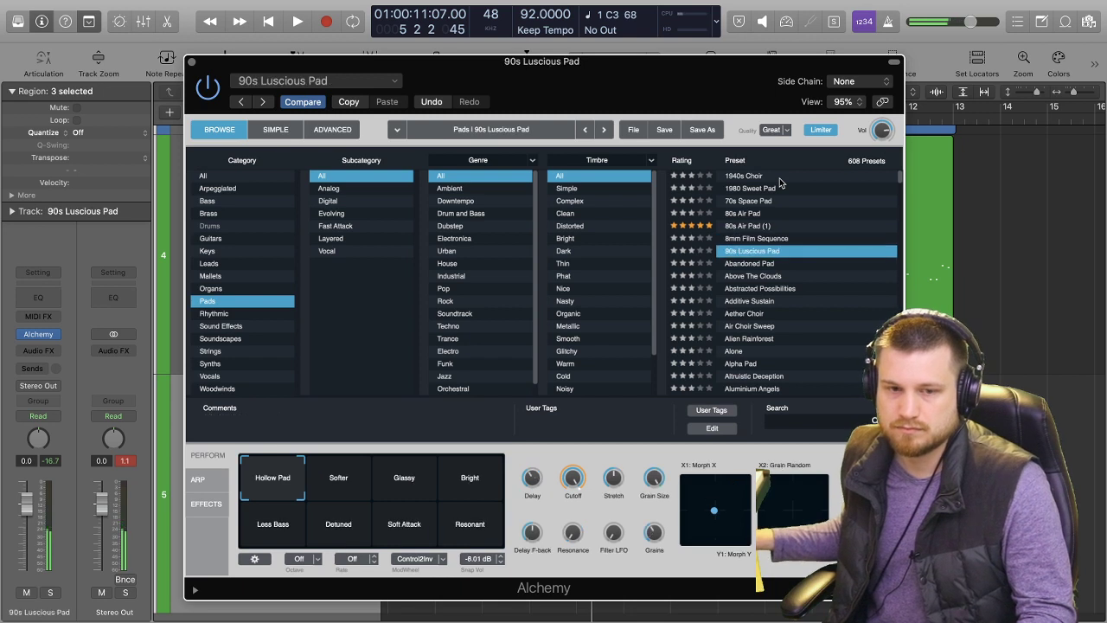
key(Down)
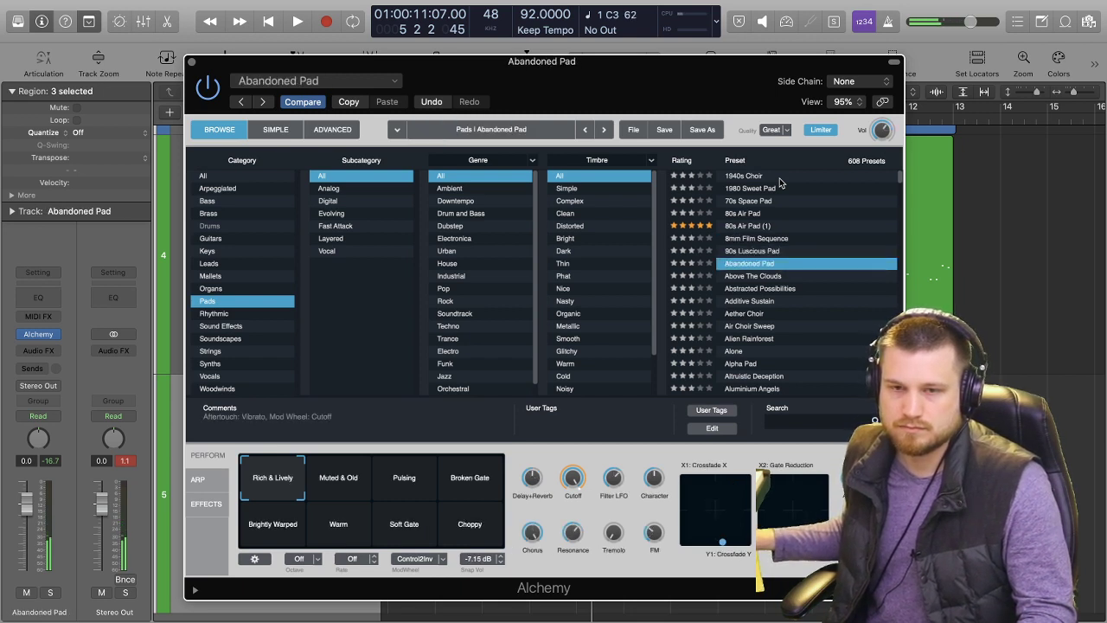
key(Down)
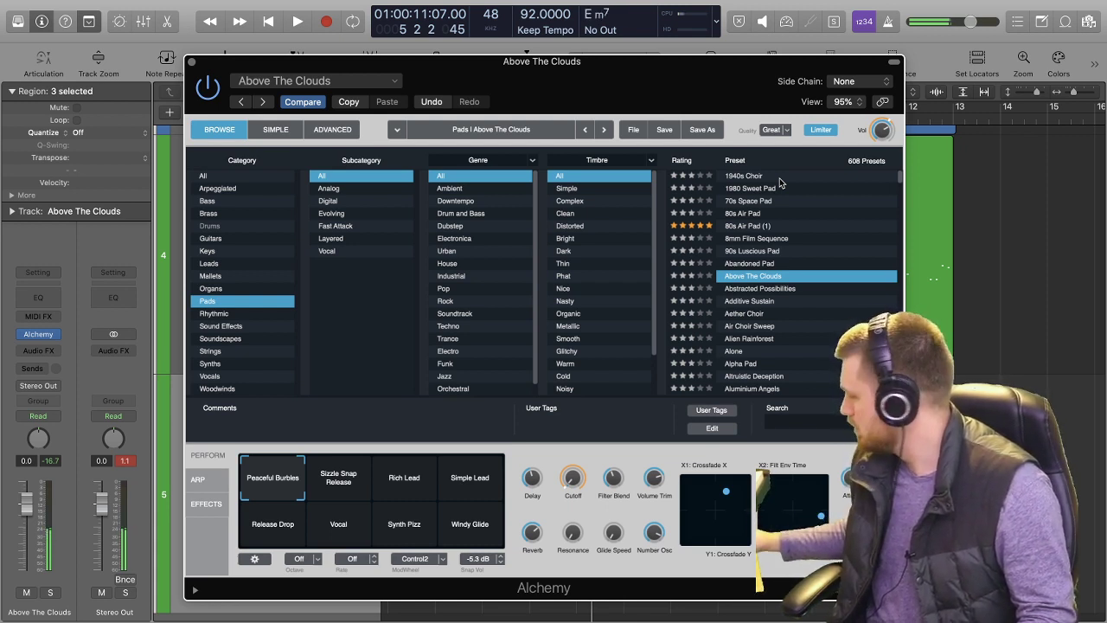
Record a chord part with the Above The Clouds pad over the first four bars from the project start.
key(Return)
key(space)
key(space)
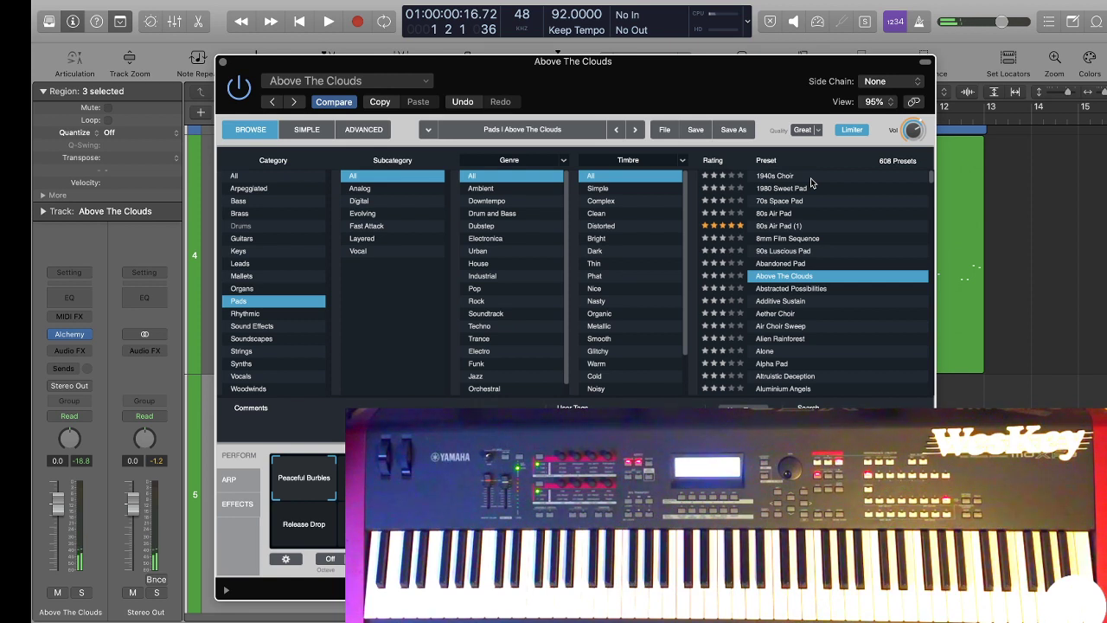
key(Return)
key(r)
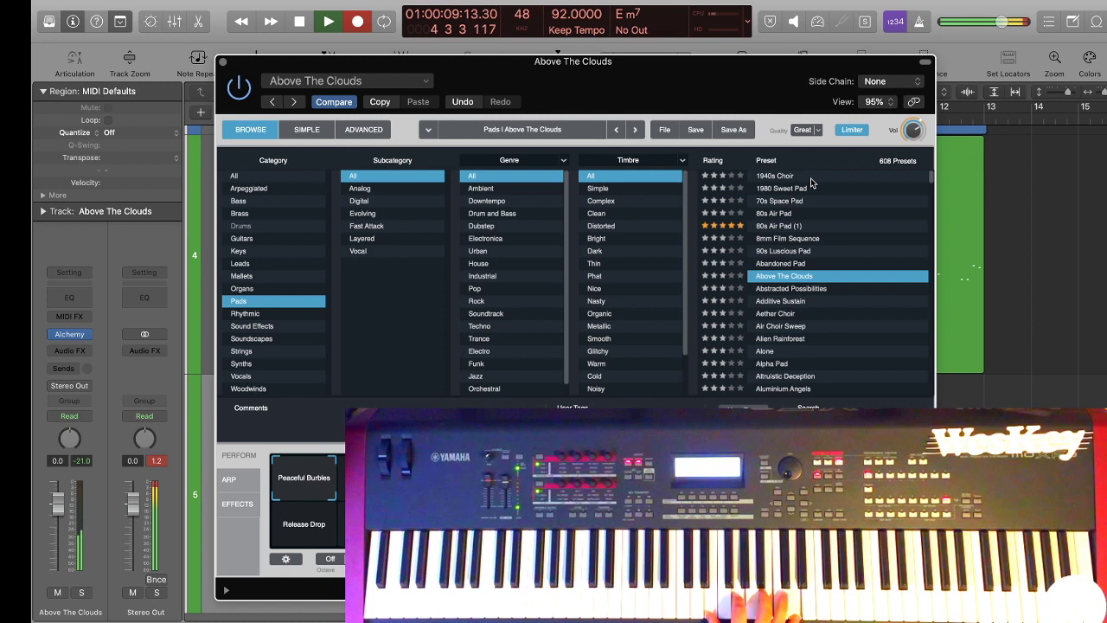
key(space)
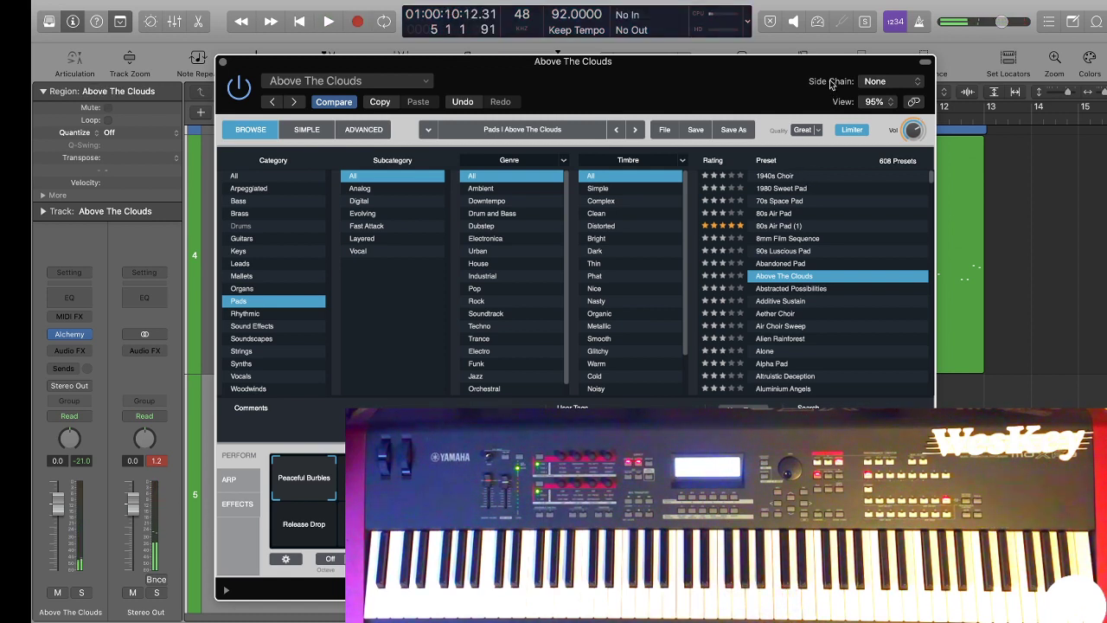
Trim the Above The Clouds region to end at bar 5 and repeat it twice to fill the track up to bar 13.
click(222, 63)
key(space)
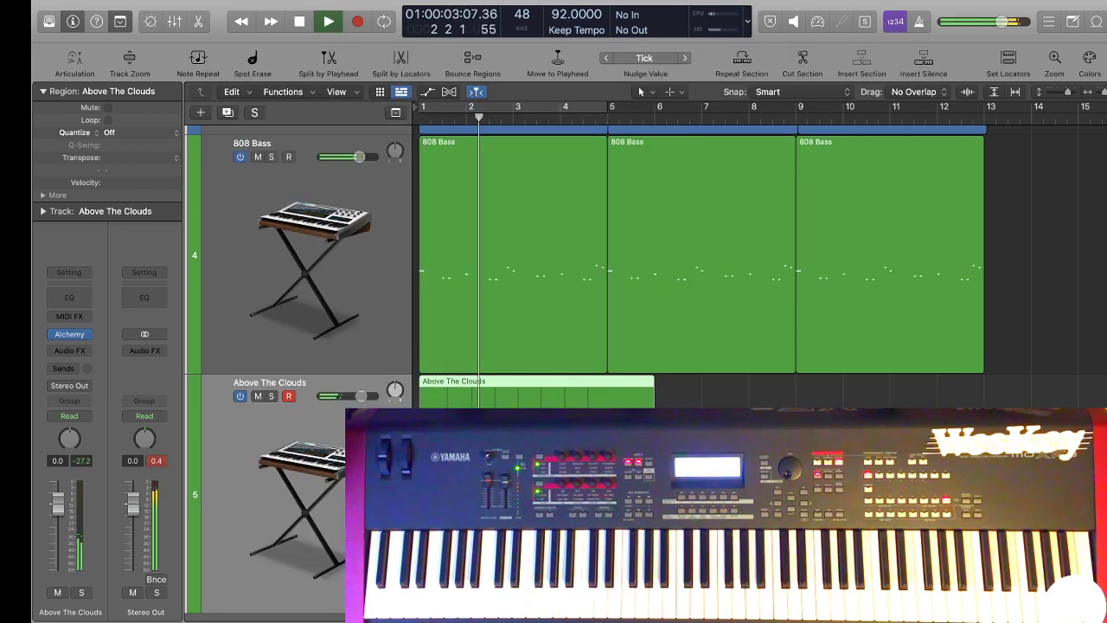
drag(654, 394, 608, 393)
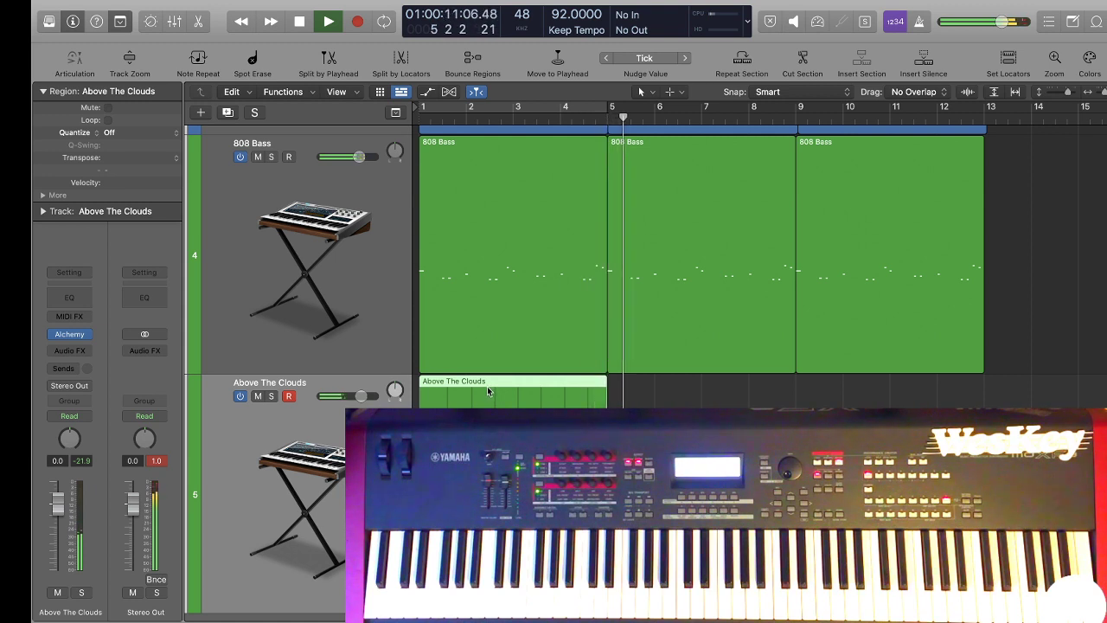
key(space)
key(super+r)
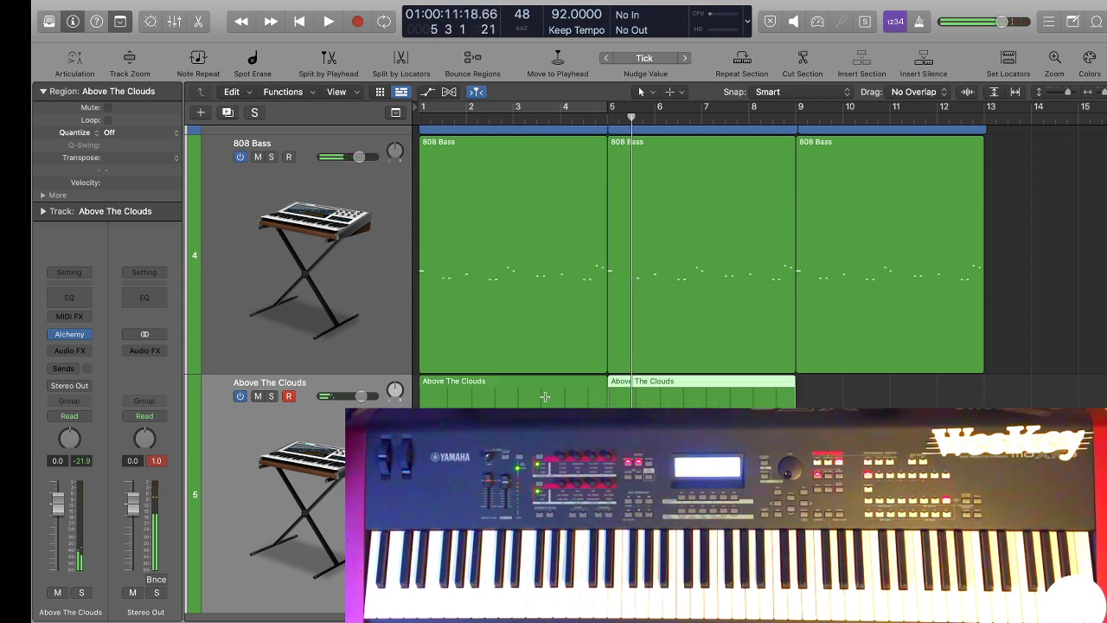
key(super+r)
click(301, 402)
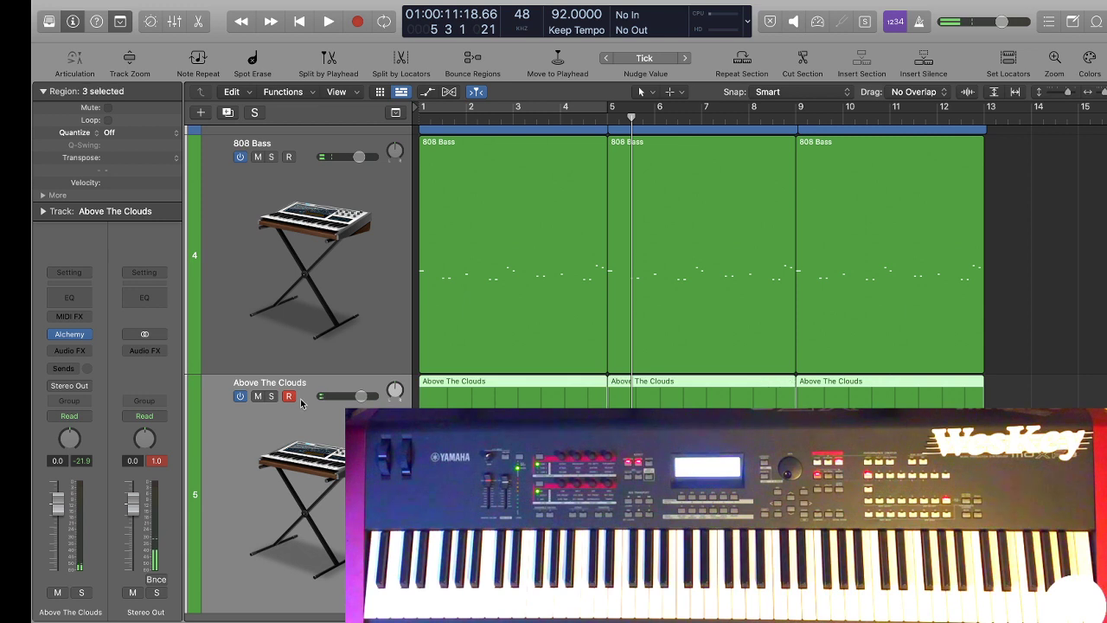
Cycle the first four bars and listen to the Above The Clouds pad soloed, then with the full mix.
key(s)
key(Return)
key(space)
key(c)
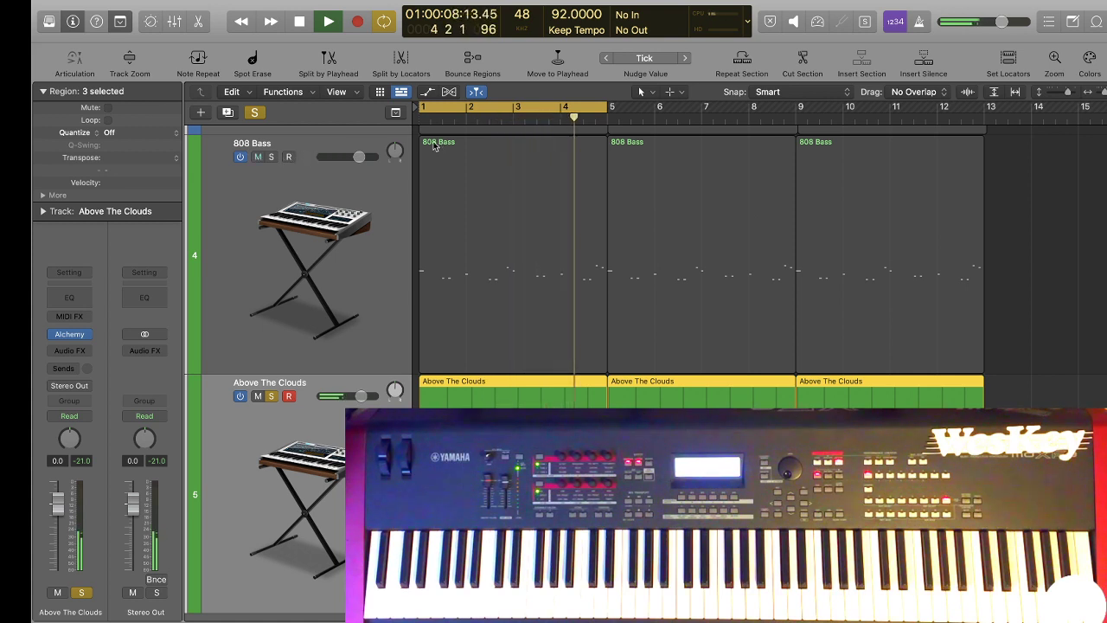
click(271, 397)
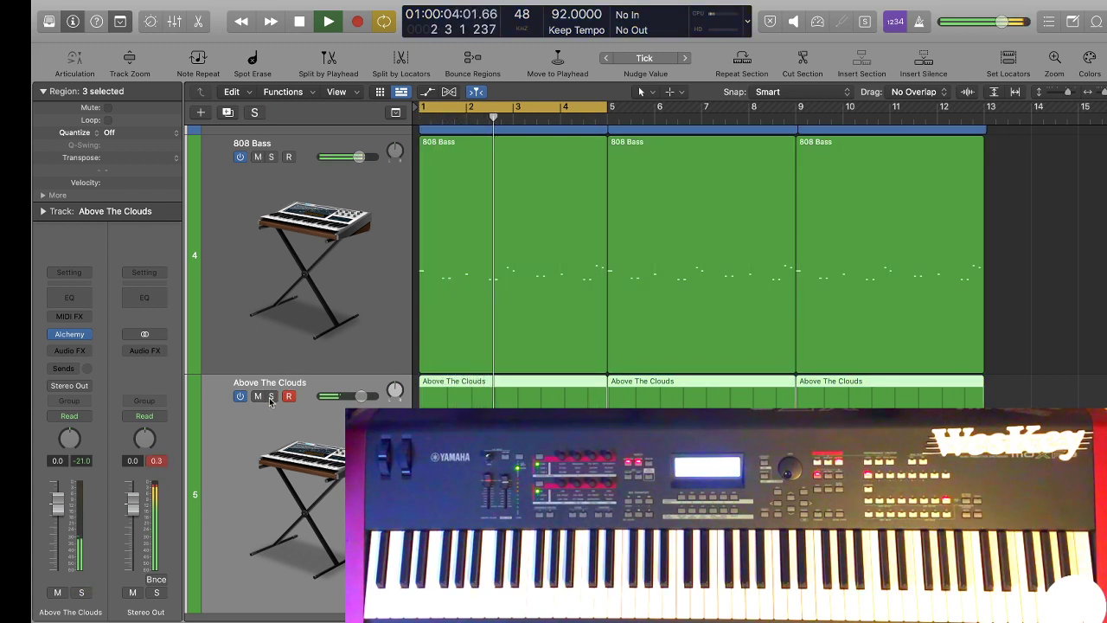
key(space)
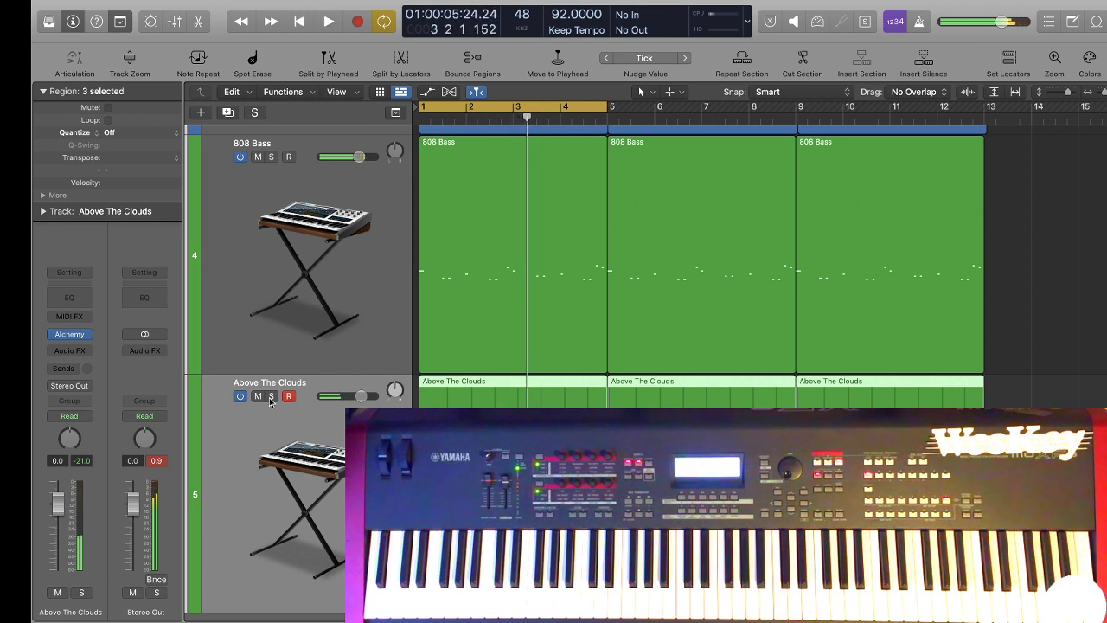
Solo the Above The Clouds pad and add a Channel EQ with a deep high-shelf cut around 1 kHz.
click(271, 397)
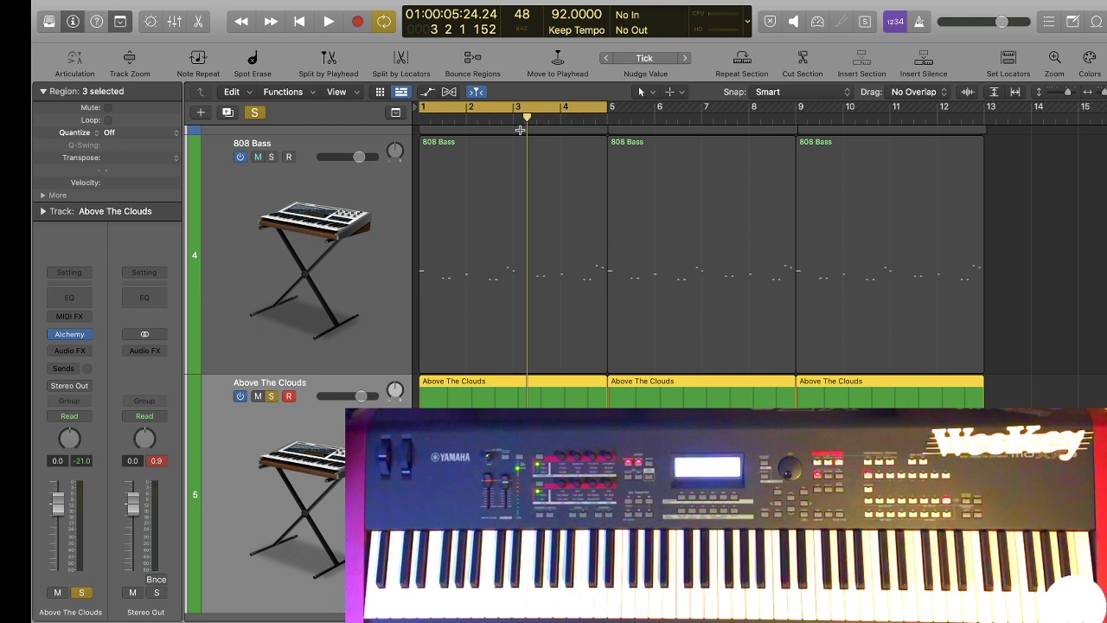
key(space)
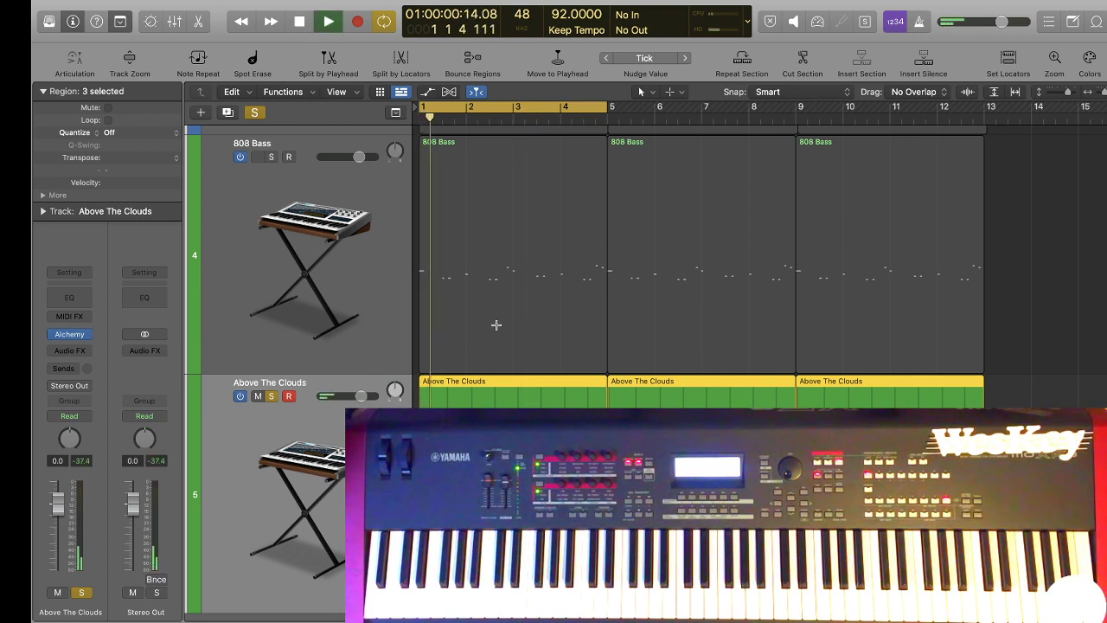
click(332, 422)
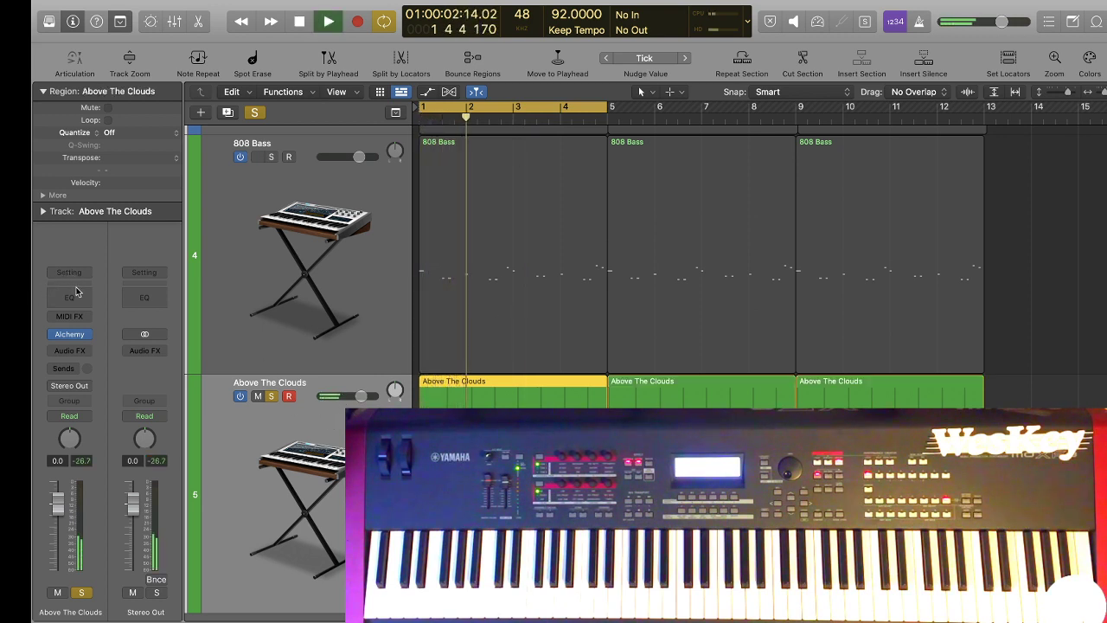
click(83, 299)
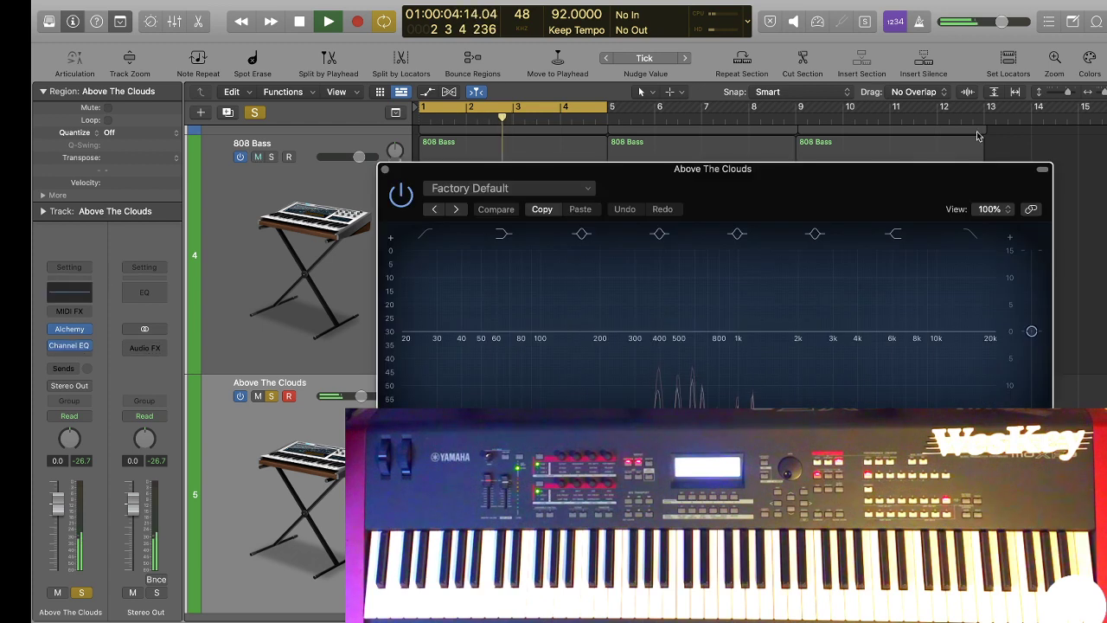
click(888, 237)
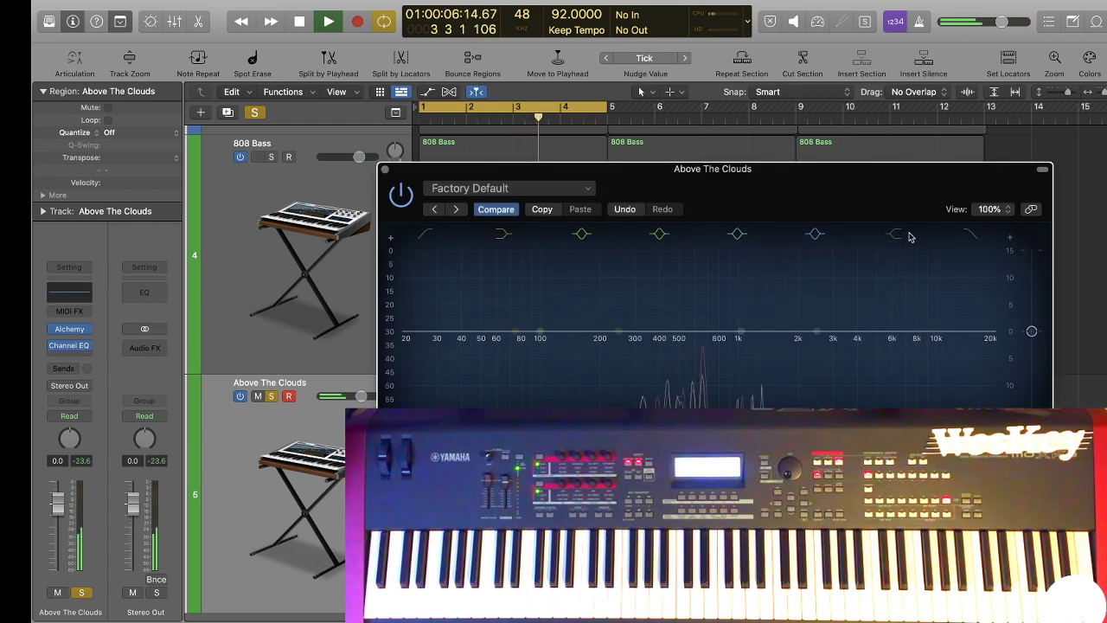
drag(910, 332, 745, 371)
key(space)
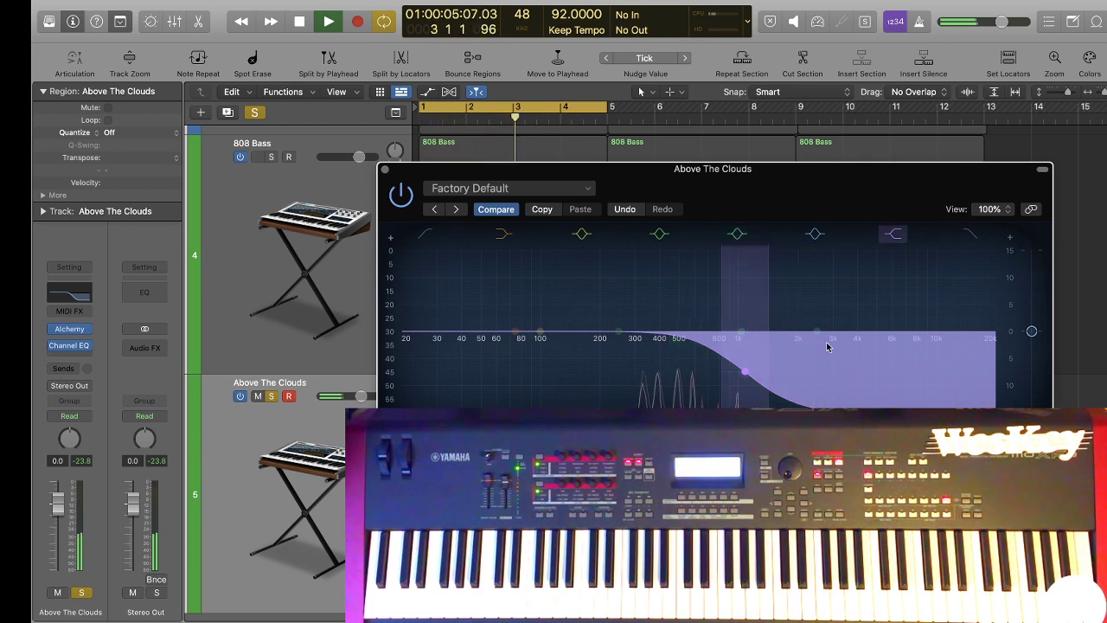
click(386, 171)
key(space)
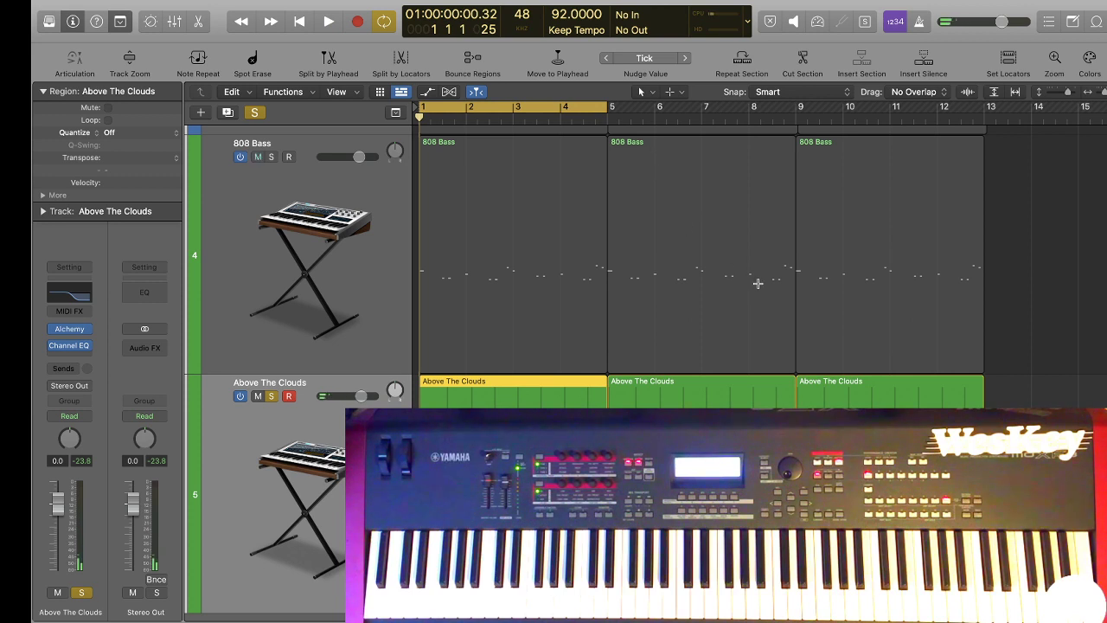
Add a Bus 2 send to the Above The Clouds track and rename its new aux channel REV REV.
scroll(755, 273, down, 2)
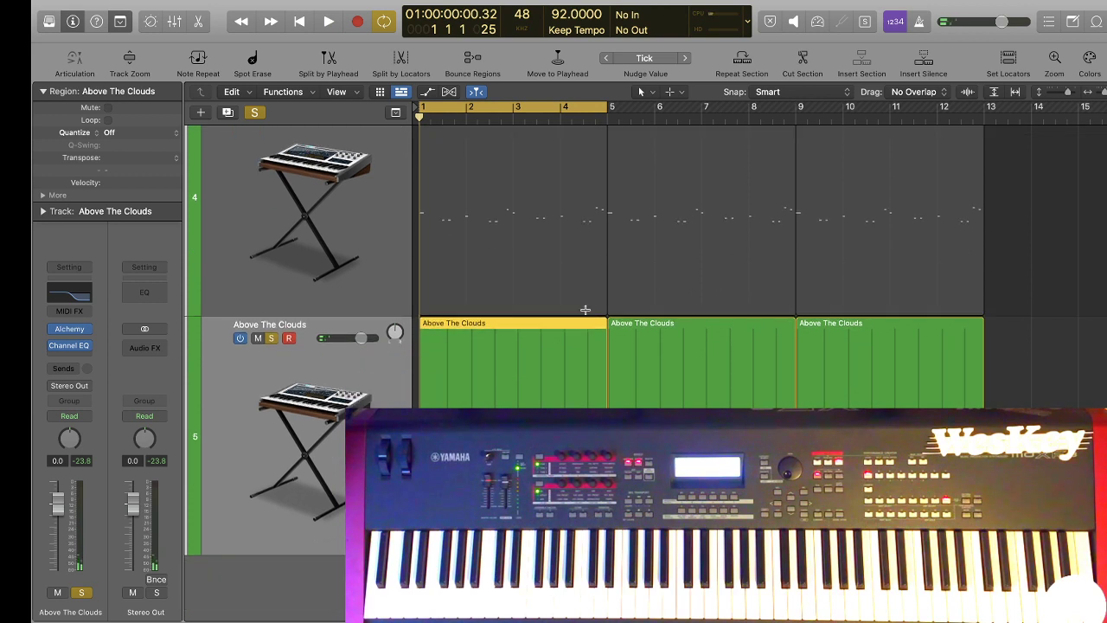
click(64, 369)
mouse_move(96, 395)
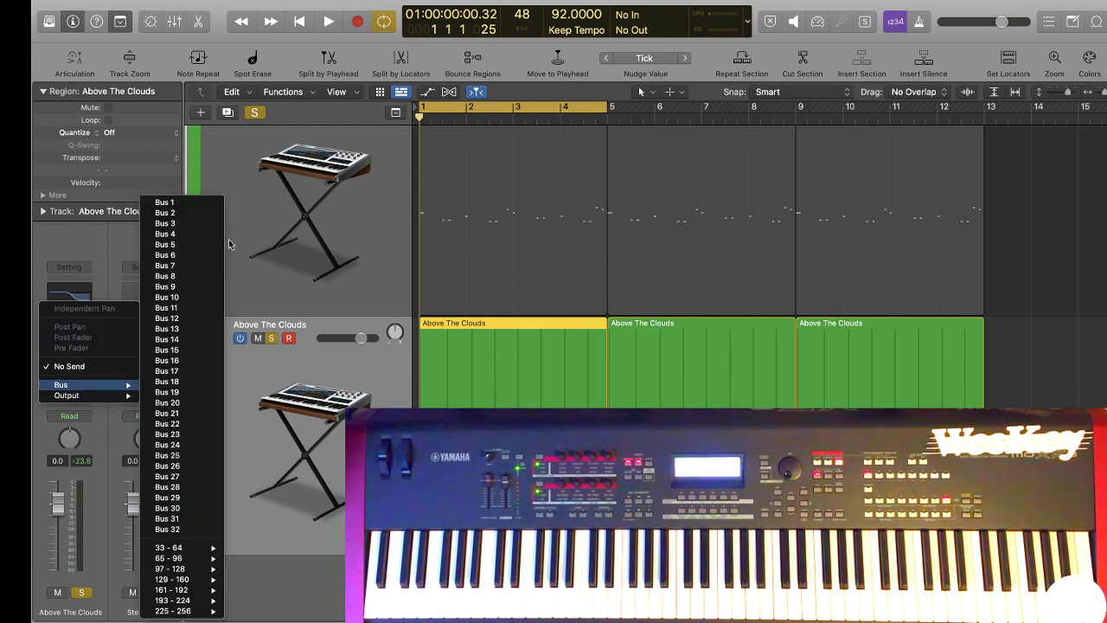
click(206, 212)
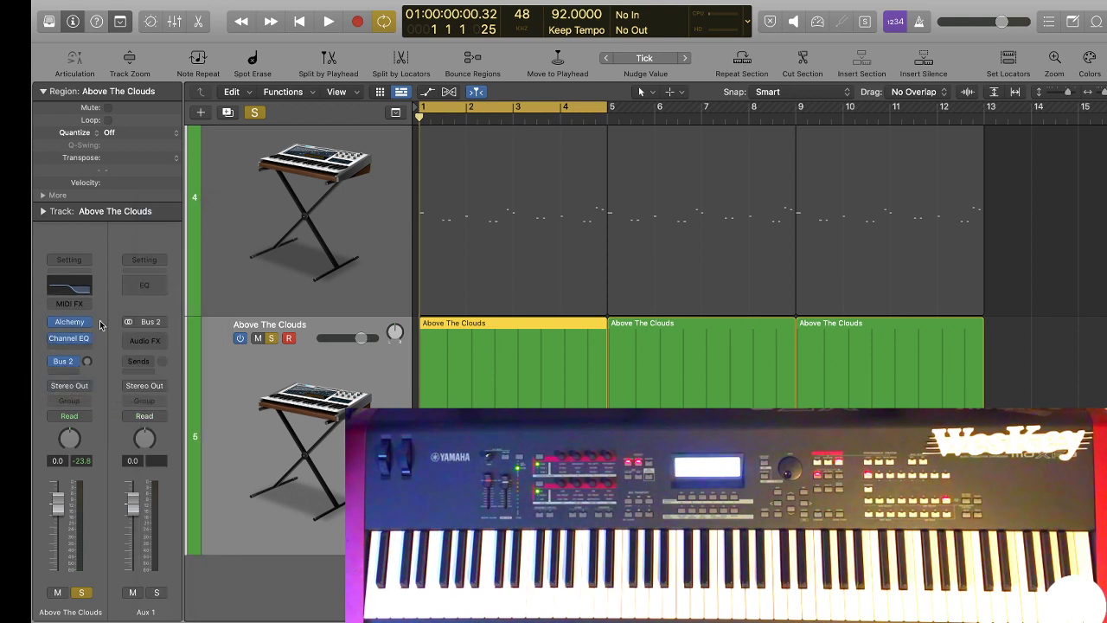
double_click(139, 611)
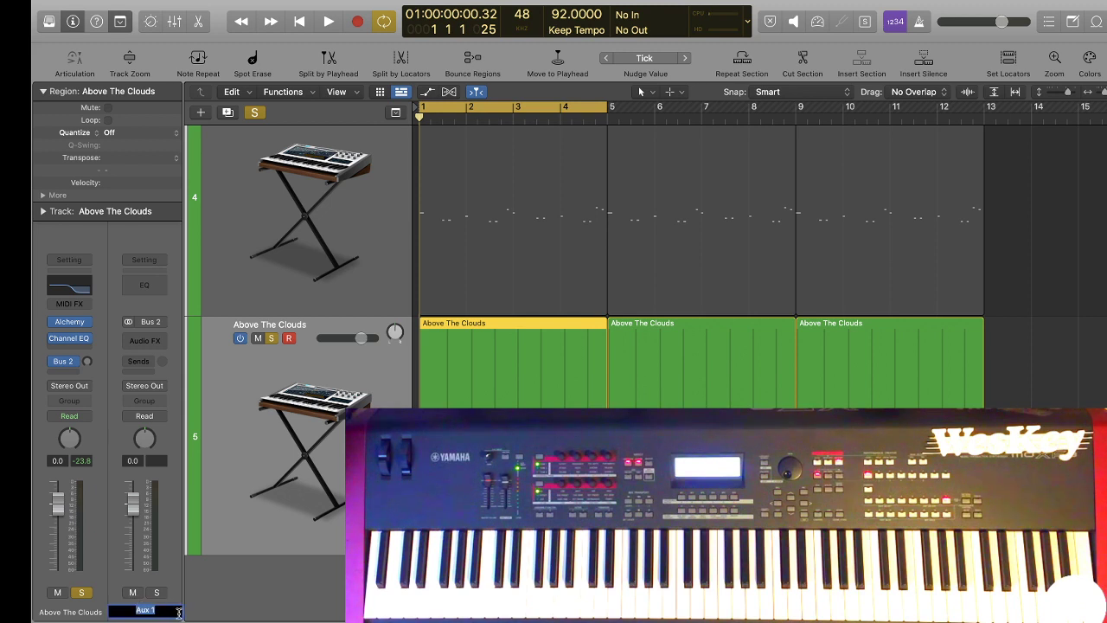
key(Return)
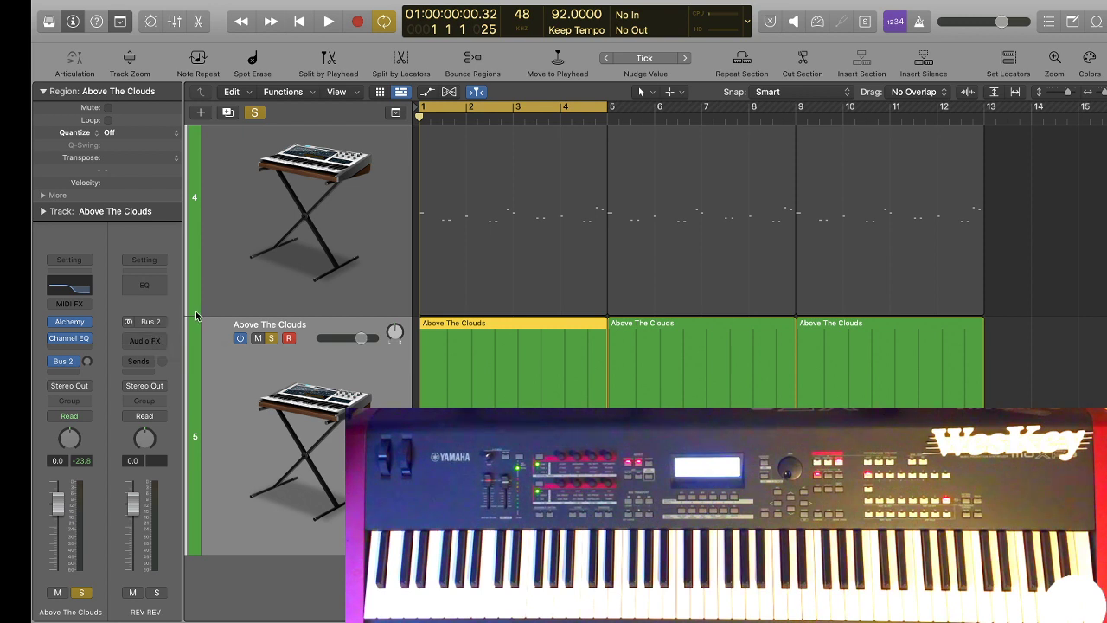
Insert the Space Designer reverb on the REV REV channel and check its impulse response loading options.
click(147, 339)
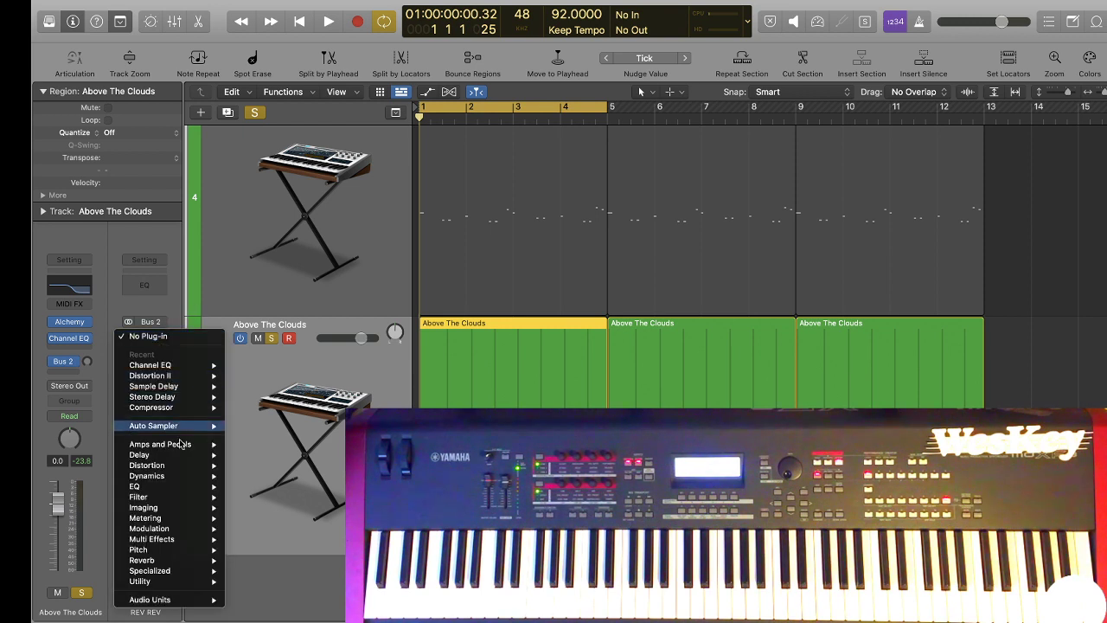
mouse_move(172, 560)
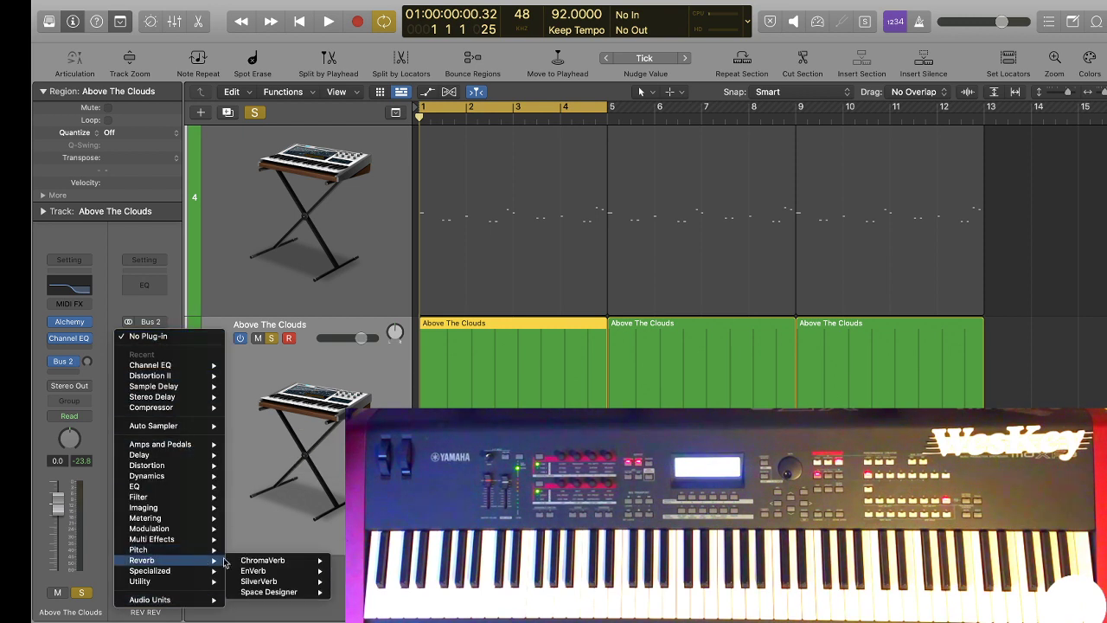
click(269, 593)
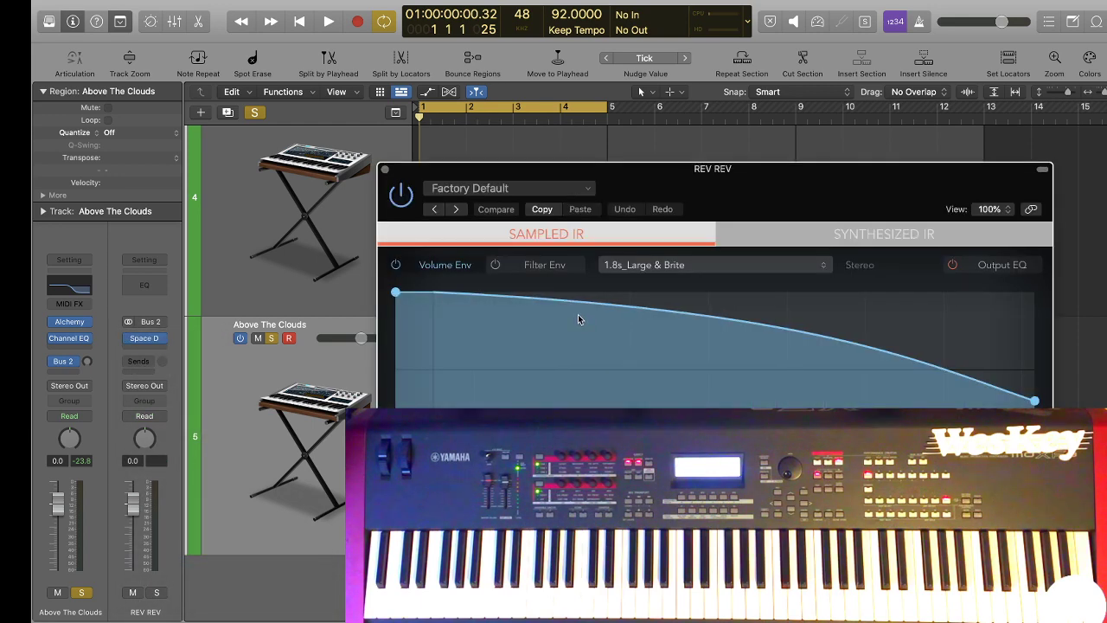
drag(738, 211, 679, 40)
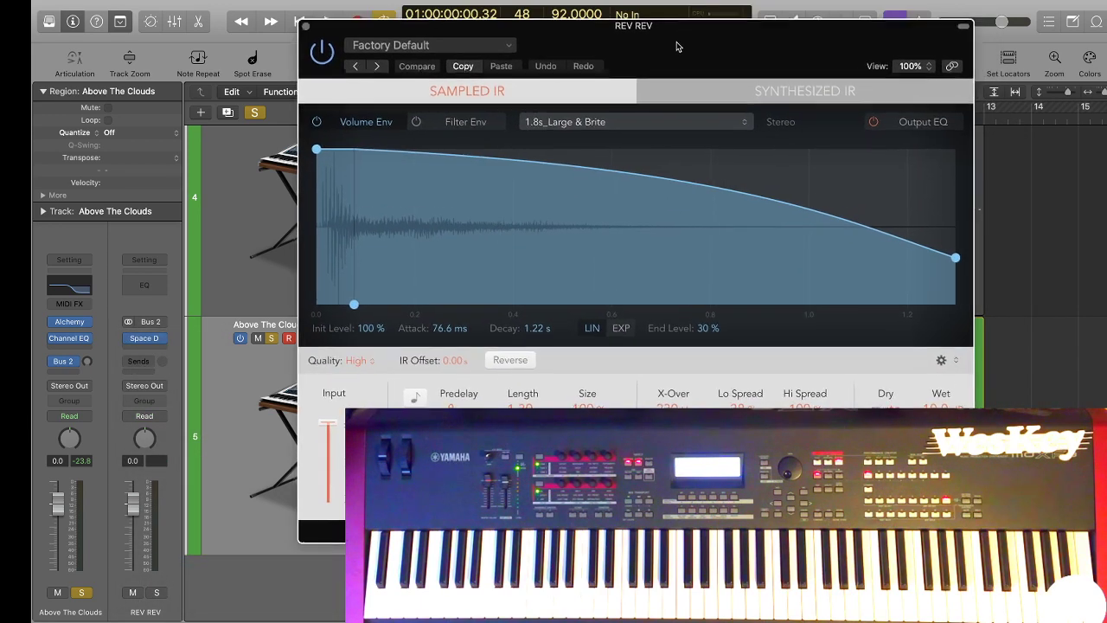
click(546, 127)
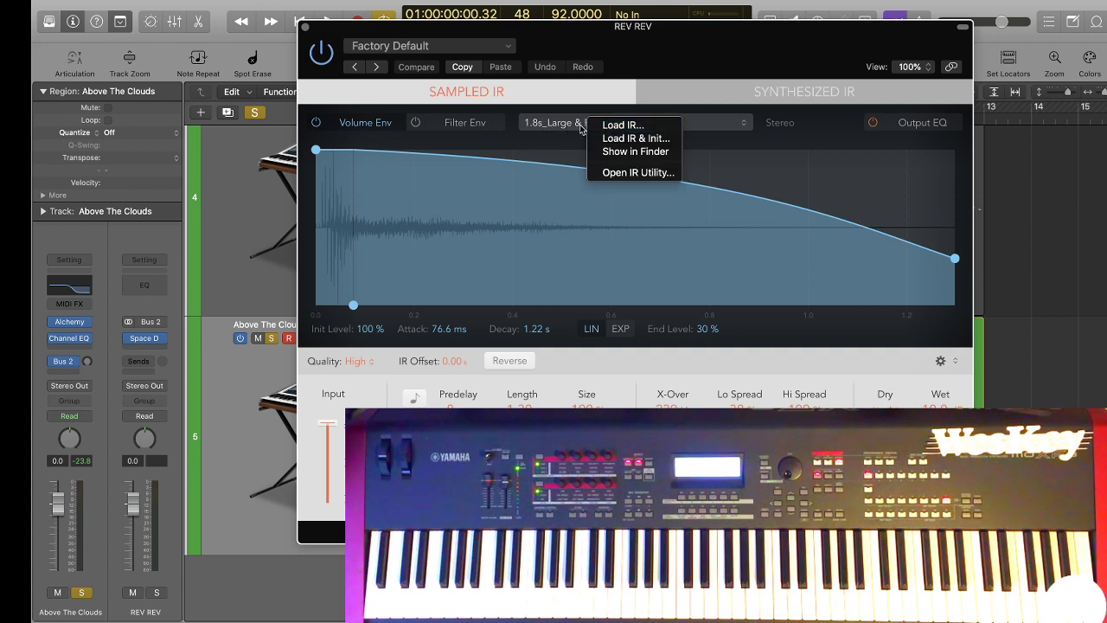
click(573, 127)
Load Space Designer's Pixelating preset from the Textures group of Warped Effects.
click(368, 50)
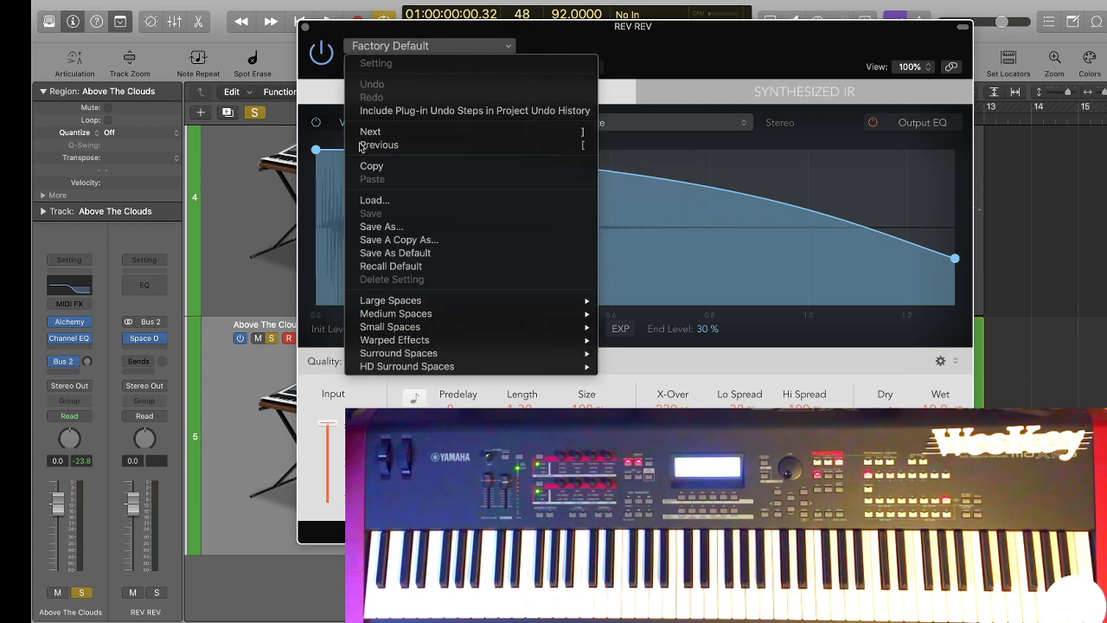
mouse_move(444, 330)
mouse_move(511, 343)
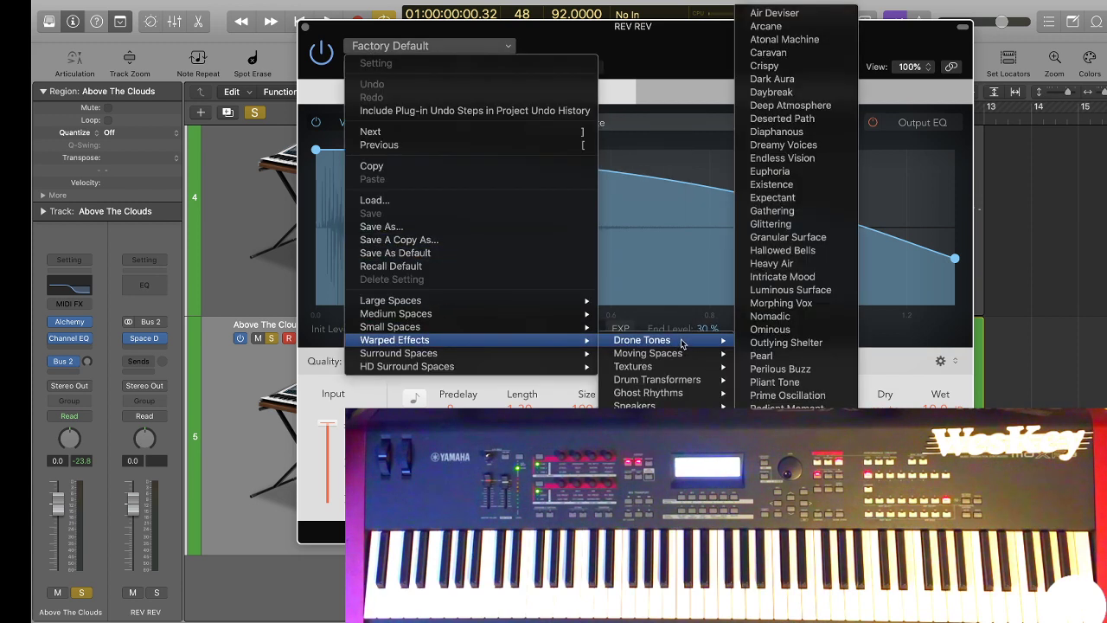
mouse_move(694, 354)
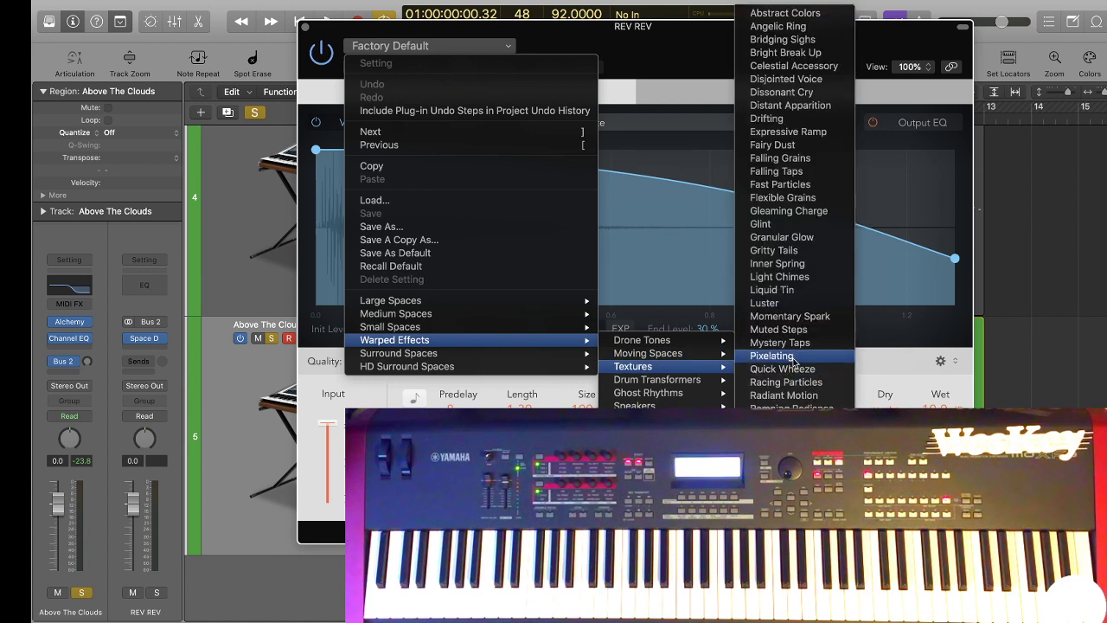
click(773, 355)
Raise the pad's Bus 2 send during playback, then solo the REV REV channel and unsolo the pad.
key(space)
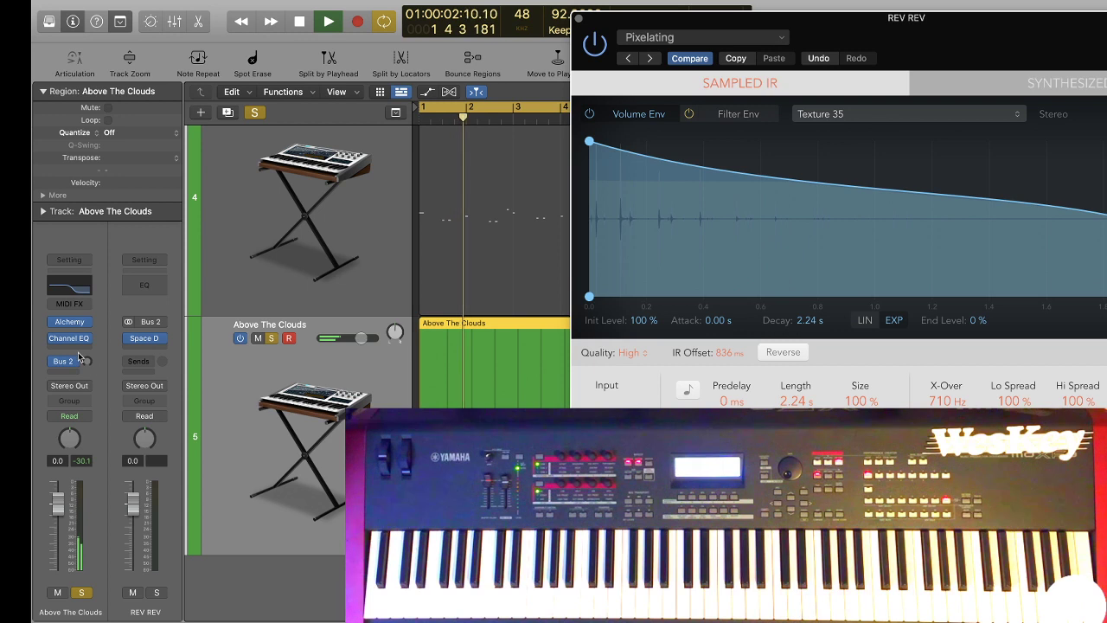
drag(79, 264, 80, 249)
click(155, 592)
click(81, 592)
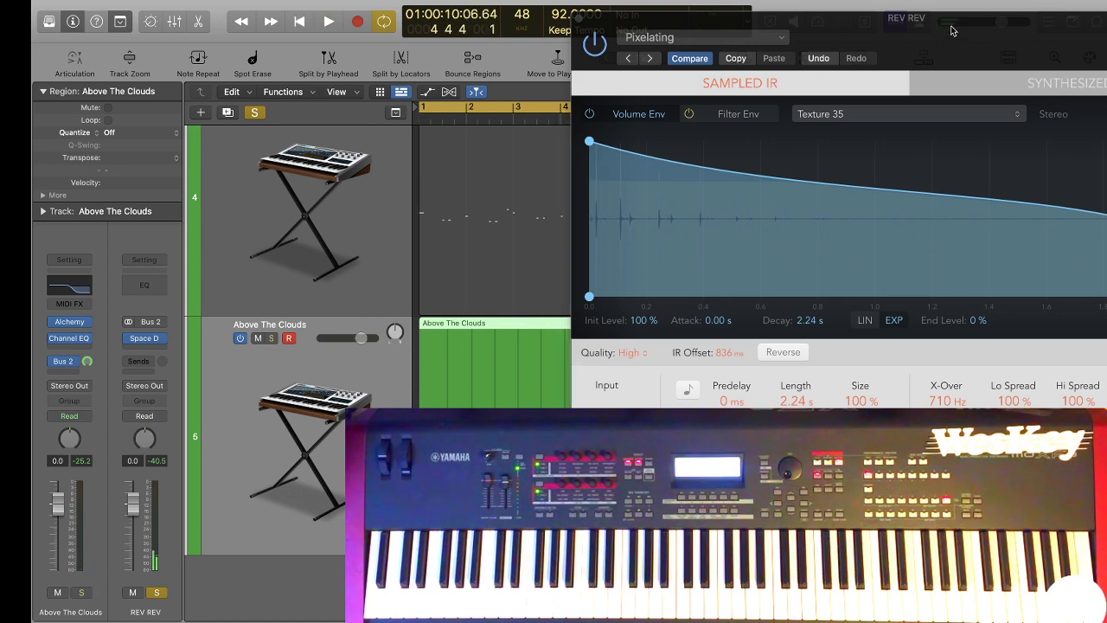
Reduce the reverb's Size to 71 % and reverse its impulse response.
drag(813, 15, 506, 5)
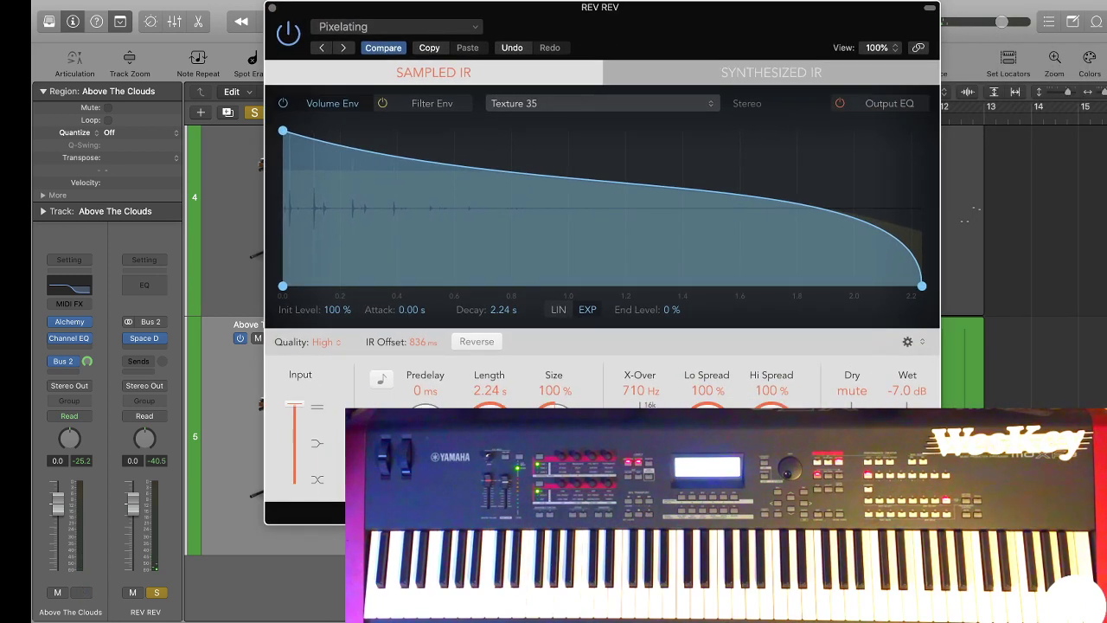
drag(554, 422, 554, 450)
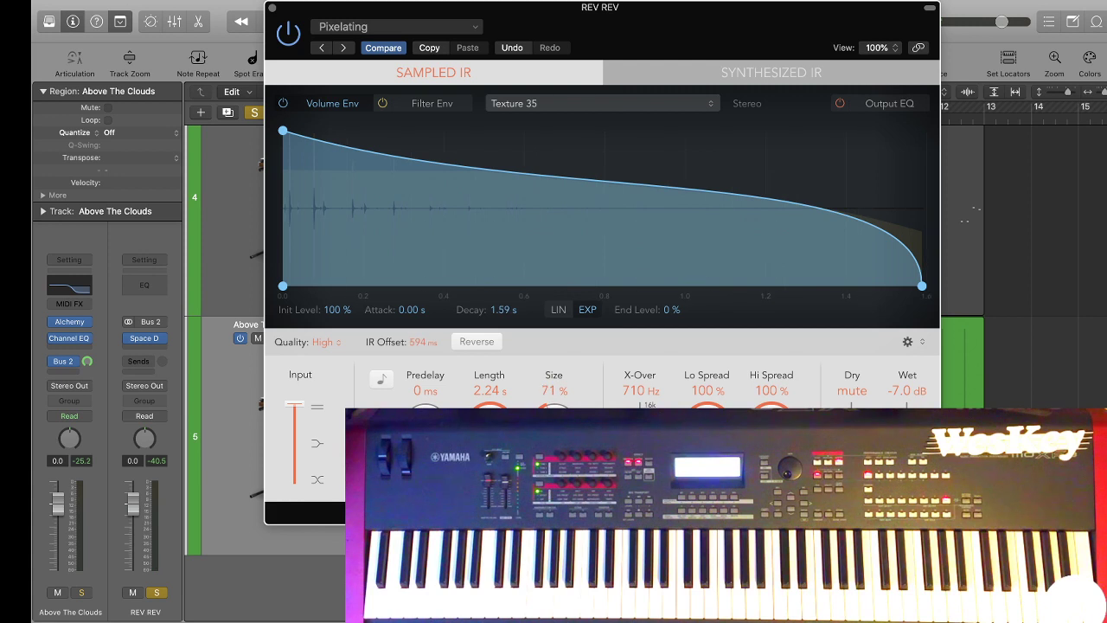
click(477, 342)
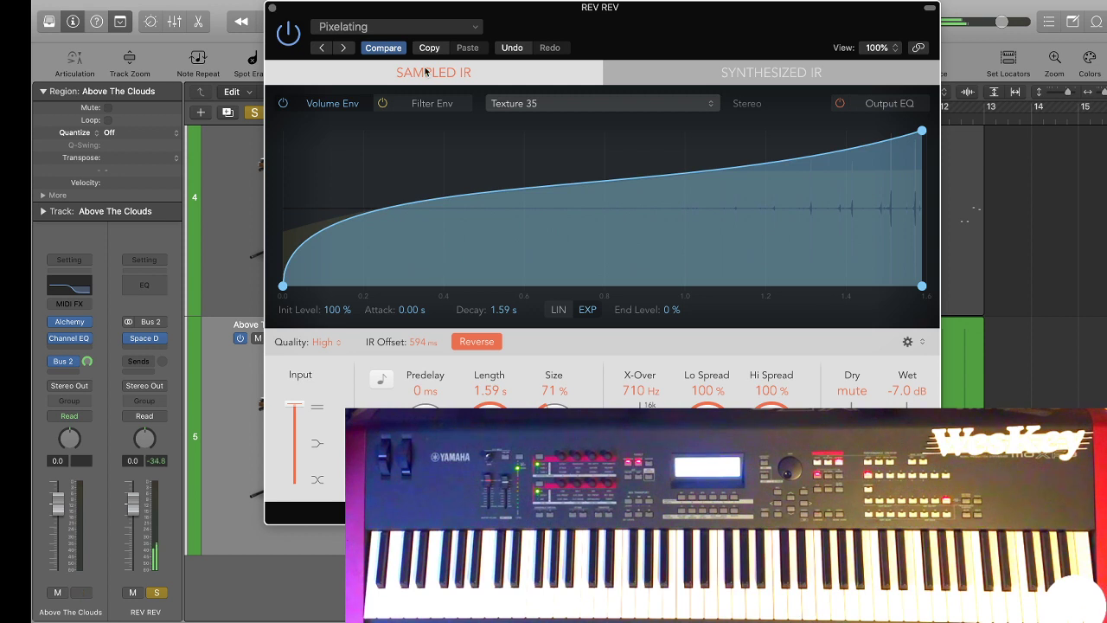
Try the 1.6s Tile Room preset from the Medium Spaces rooms with its impulse response reversed.
click(452, 28)
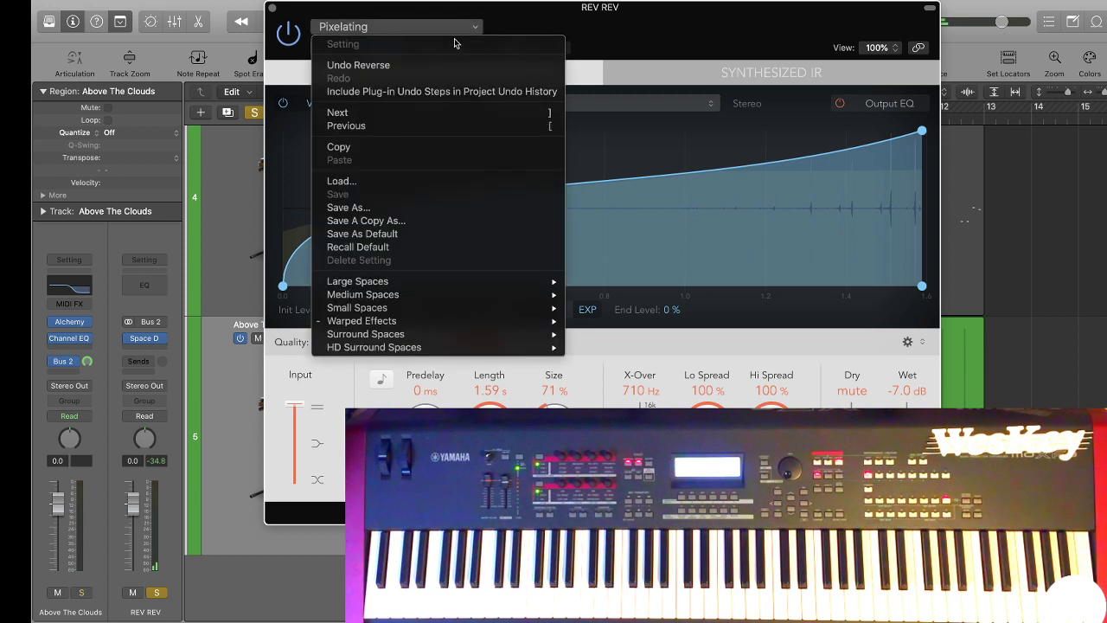
mouse_move(427, 310)
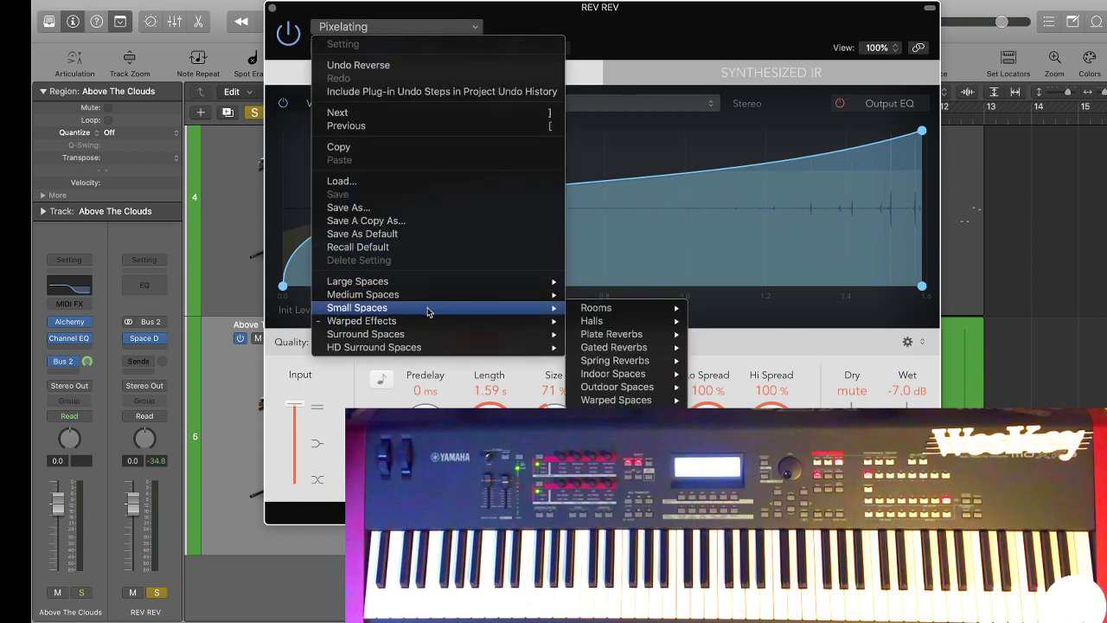
mouse_move(453, 285)
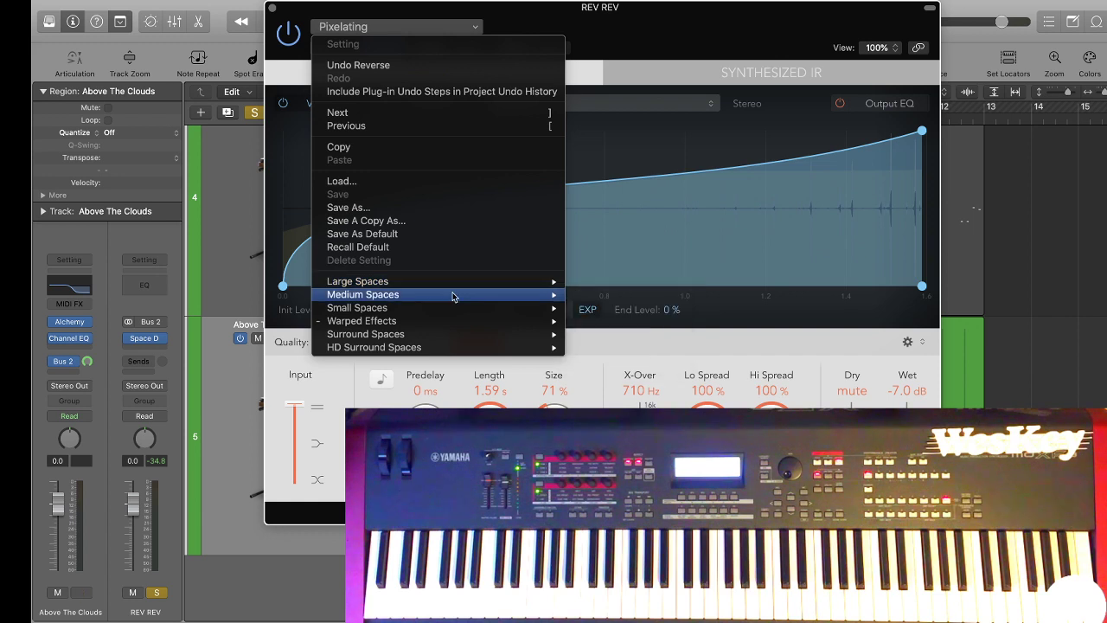
mouse_move(657, 296)
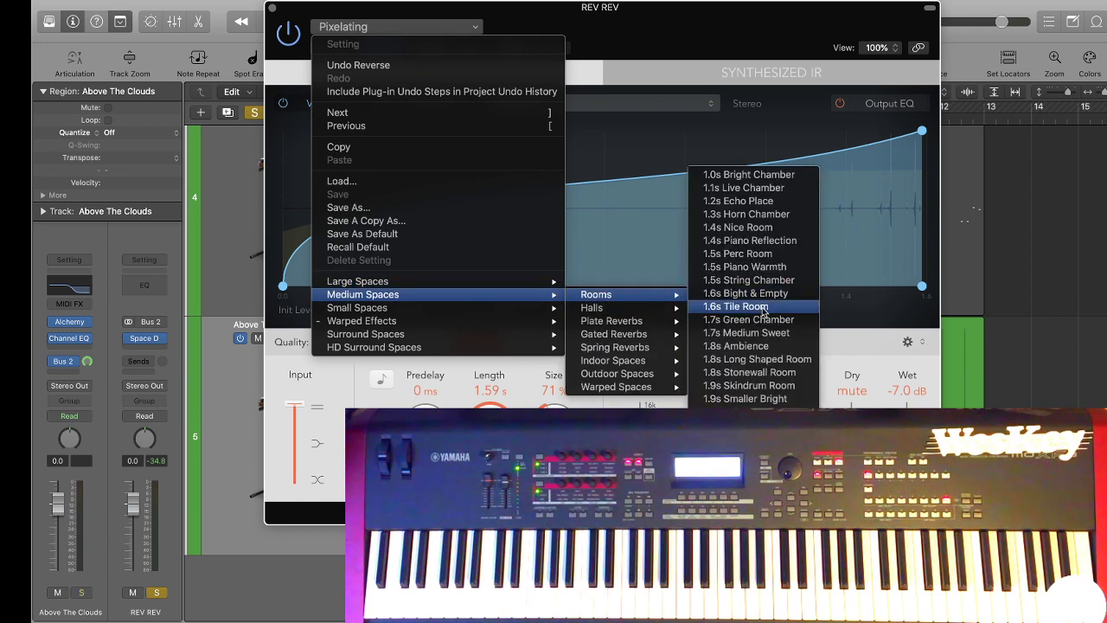
click(763, 308)
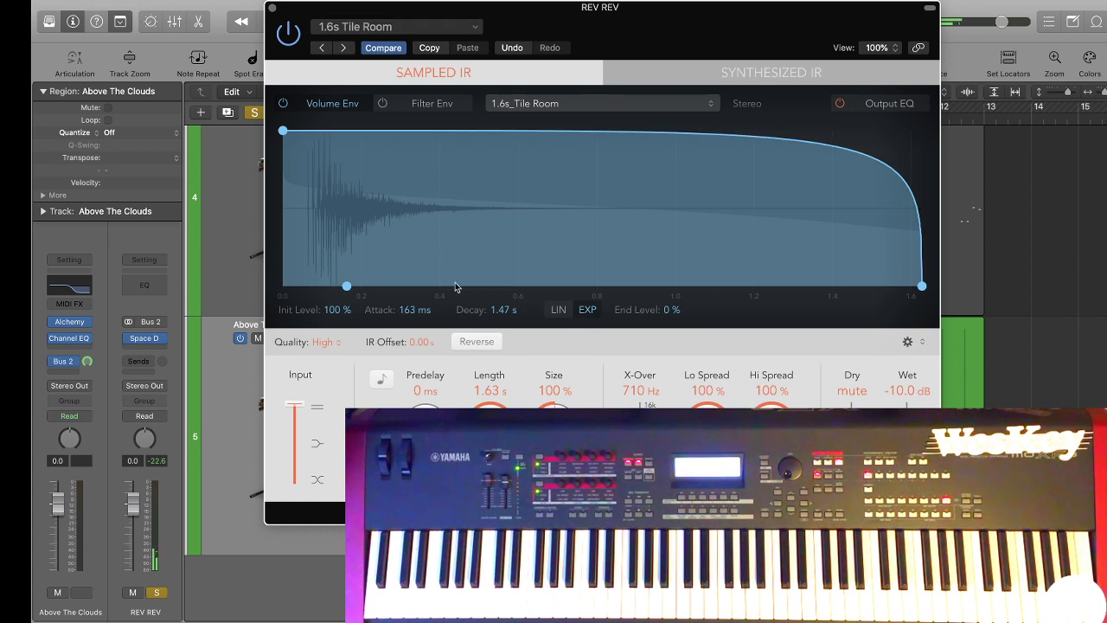
click(477, 342)
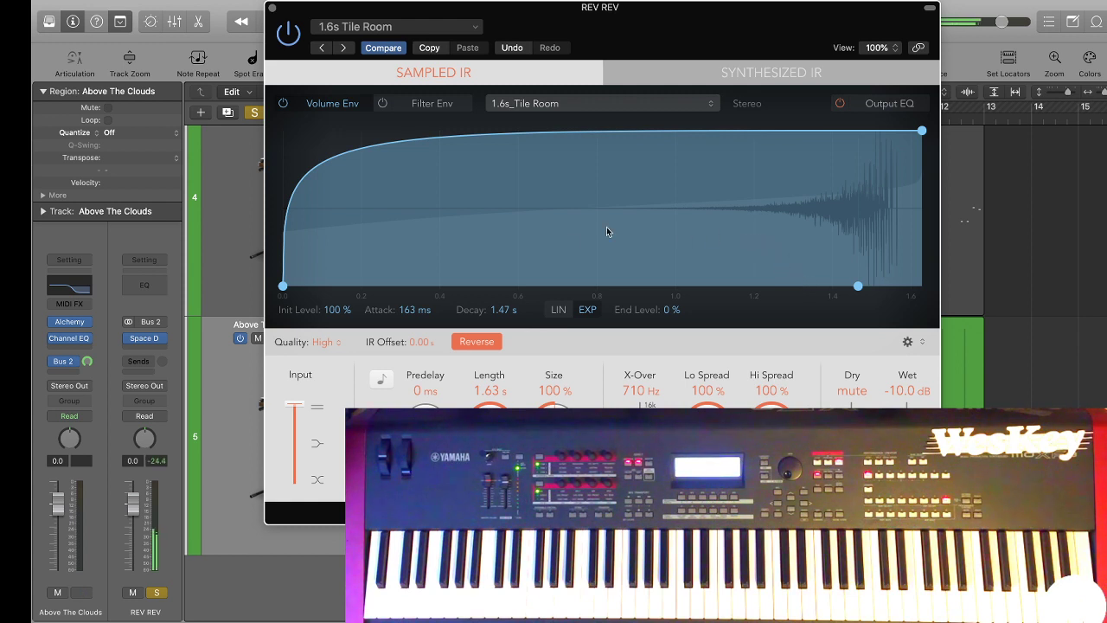
Load Space Designer's 1.6s Villa Kitchen preset on the REV REV channel.
click(393, 28)
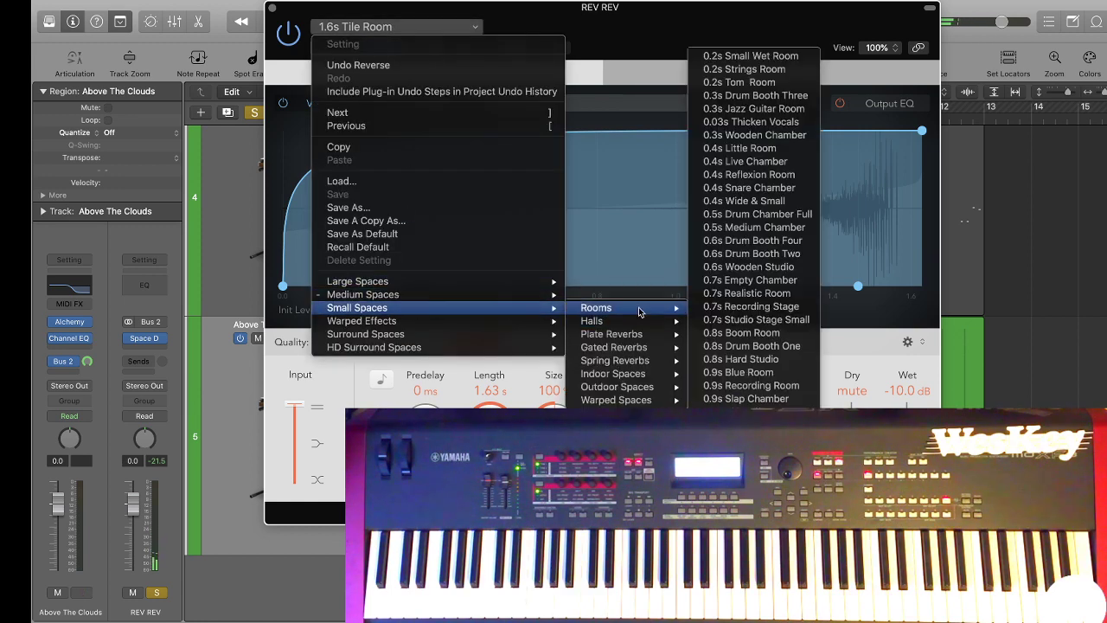
mouse_move(641, 323)
click(746, 558)
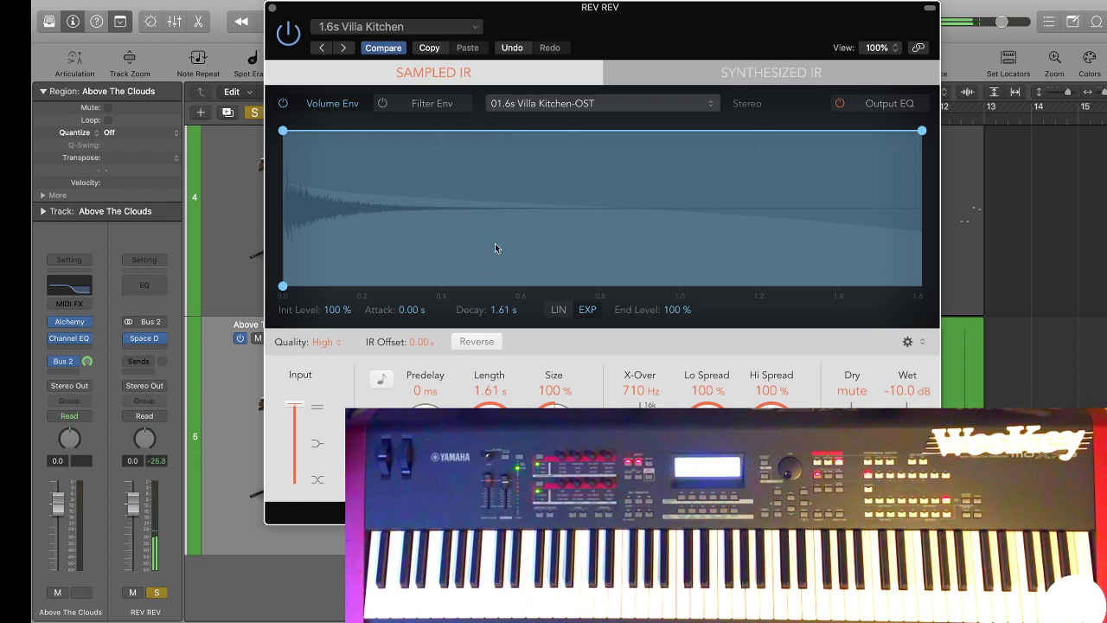
Reduce the reverb's Size to 21 % and Length to 115 ms with its impulse response reversed, and close the plug-in.
drag(554, 421, 554, 484)
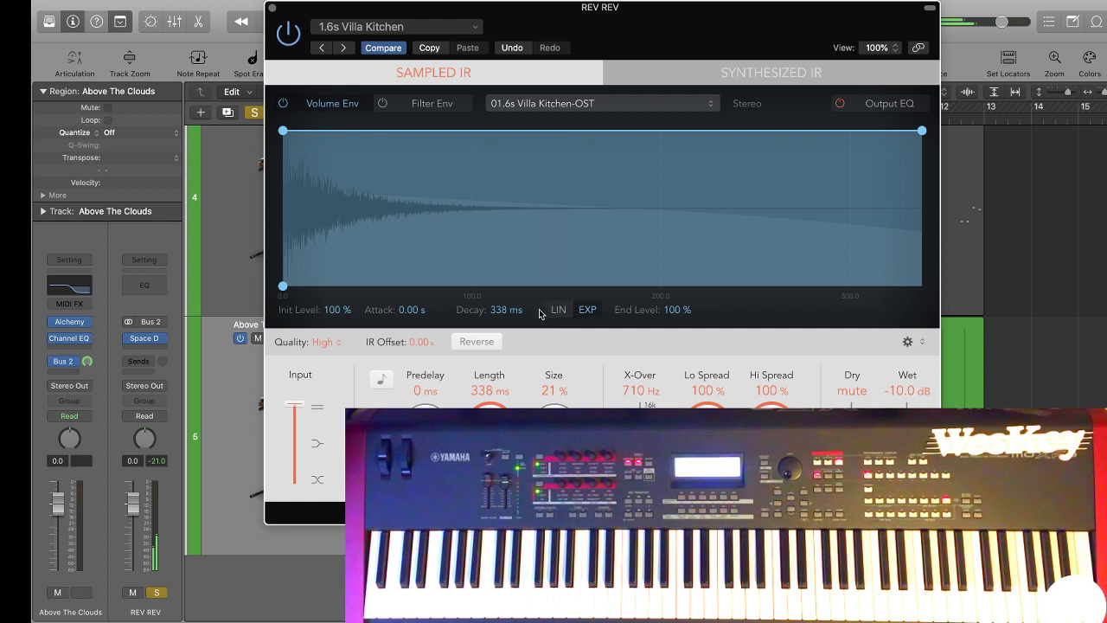
click(476, 343)
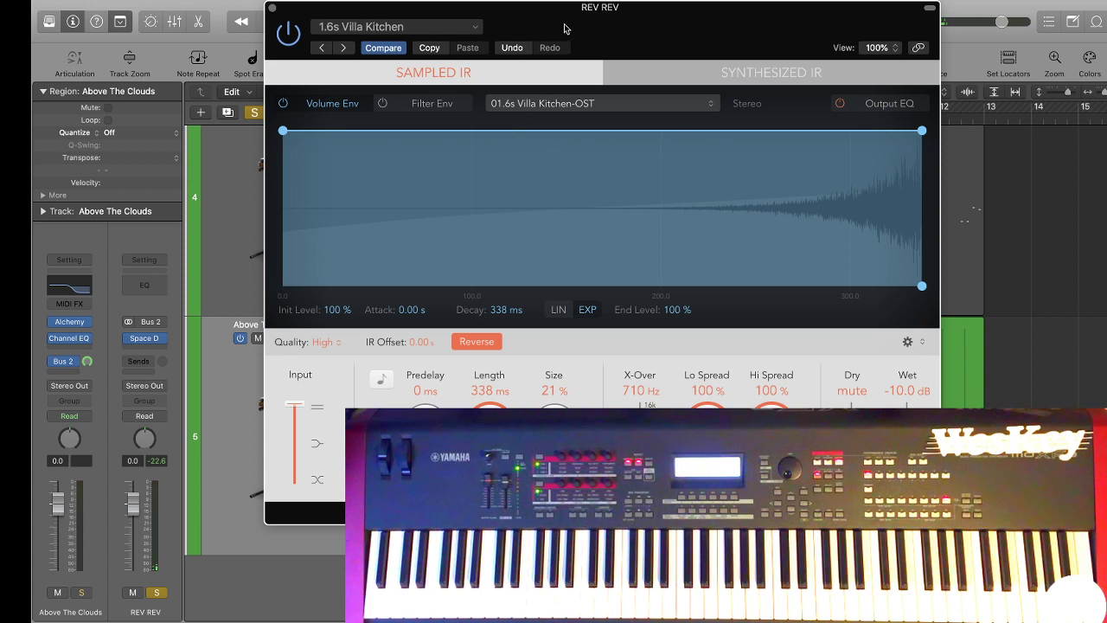
drag(489, 424, 490, 464)
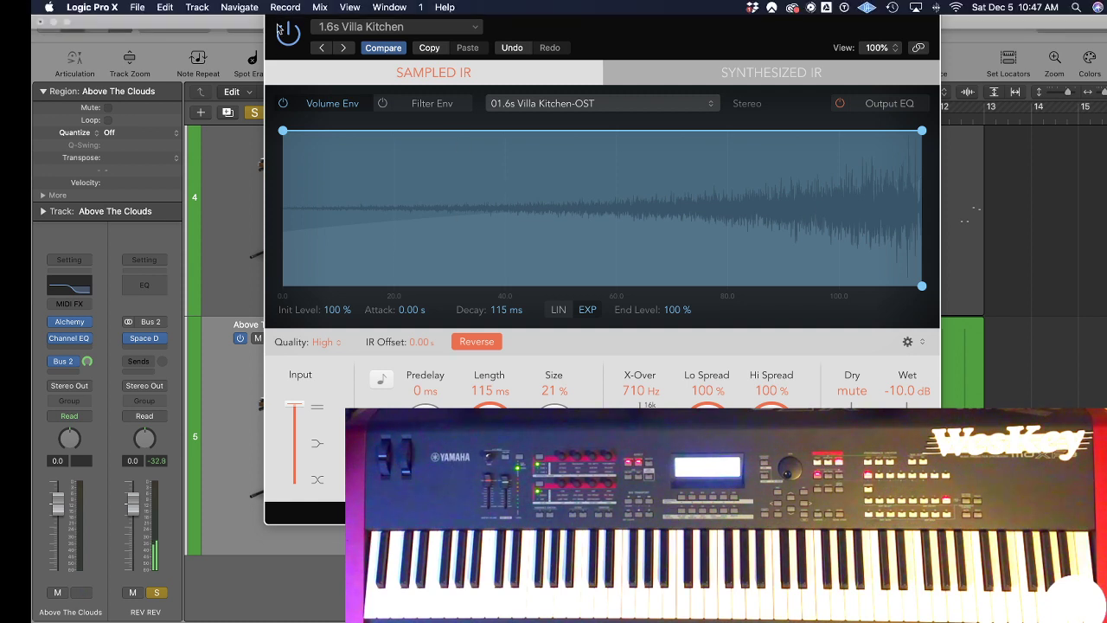
click(274, 9)
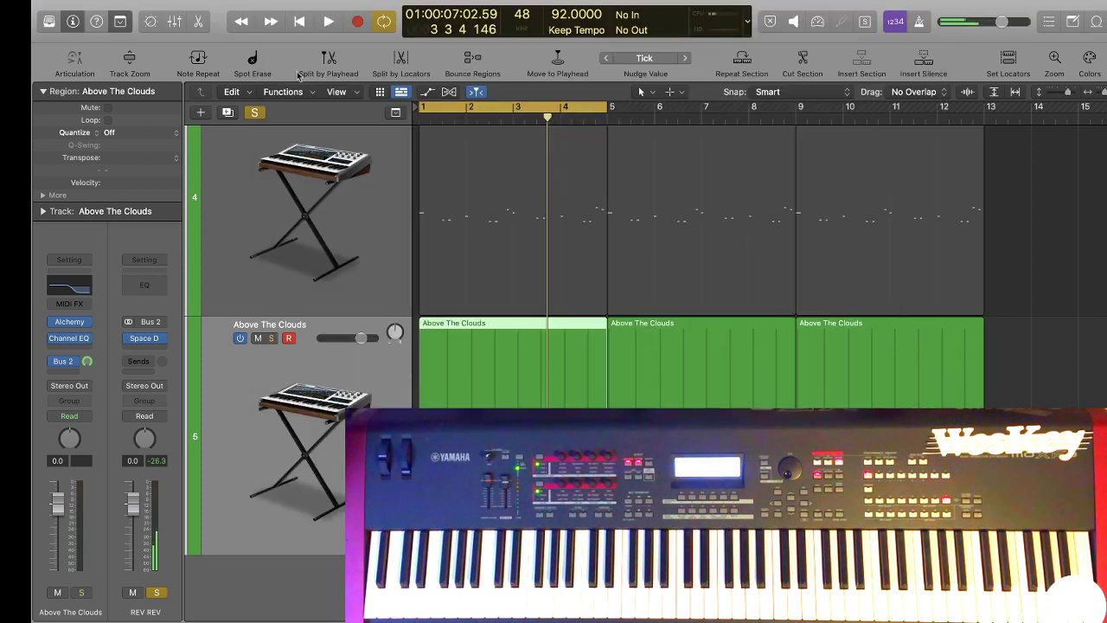
Unsolo the REV REV channel so the full beat plays again.
scroll(242, 383, up, 5)
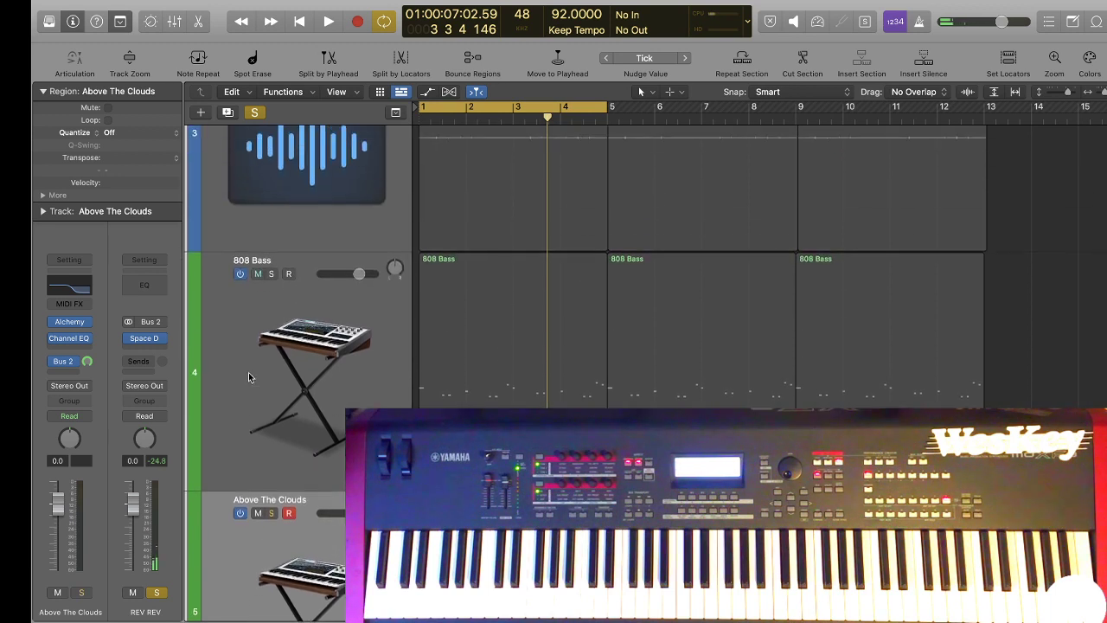
click(157, 592)
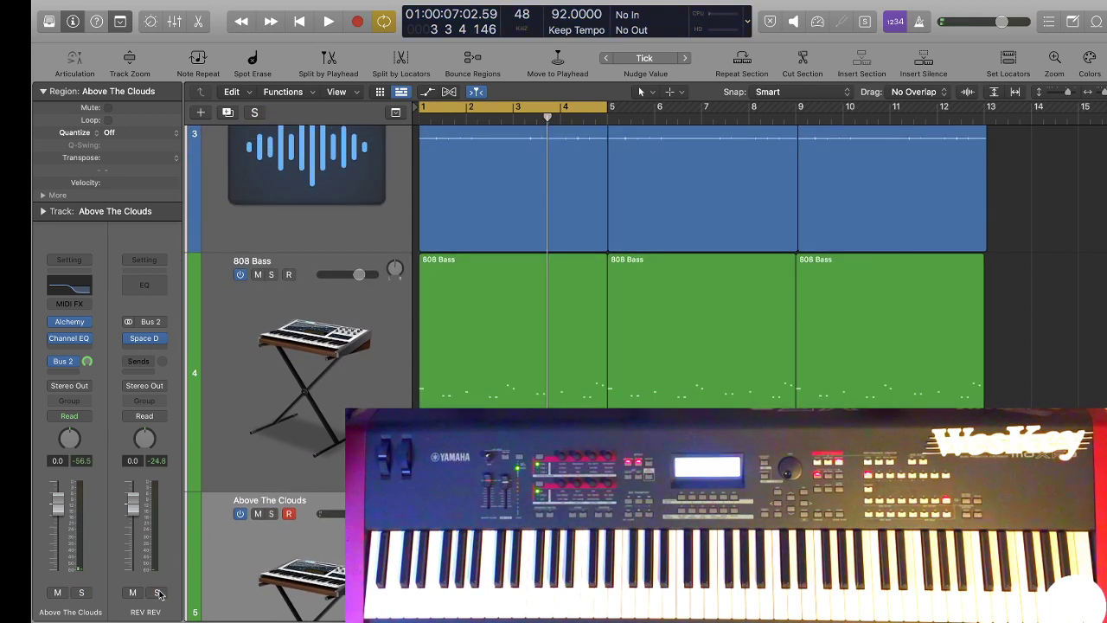
scroll(484, 518, down, 5)
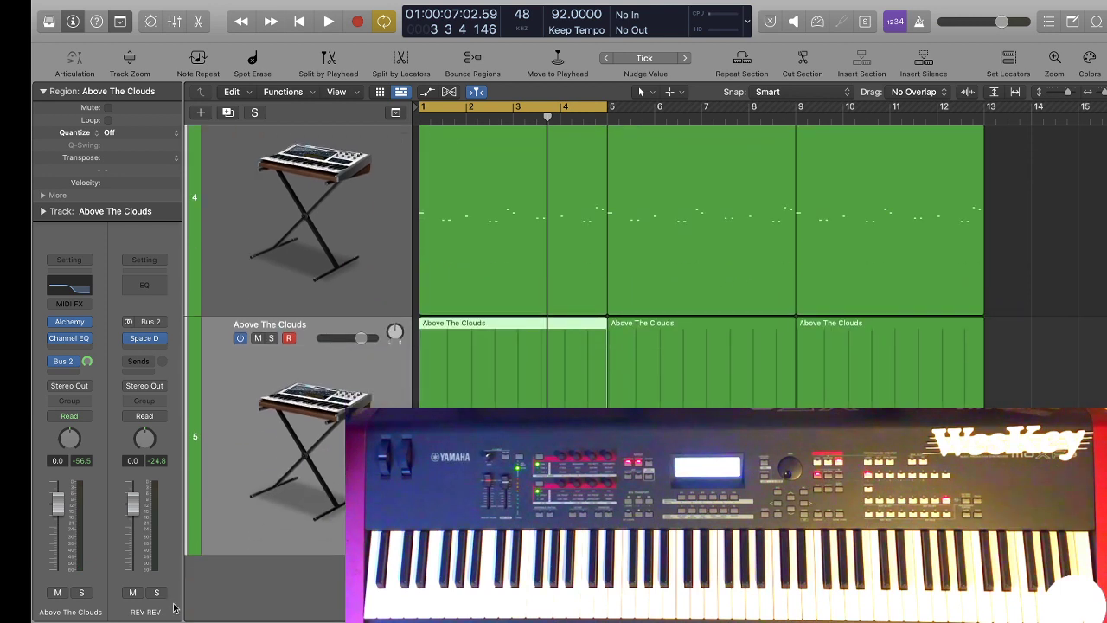
Add the REV REV aux channel from the mixer to the arrangement as its own track.
key(super+2)
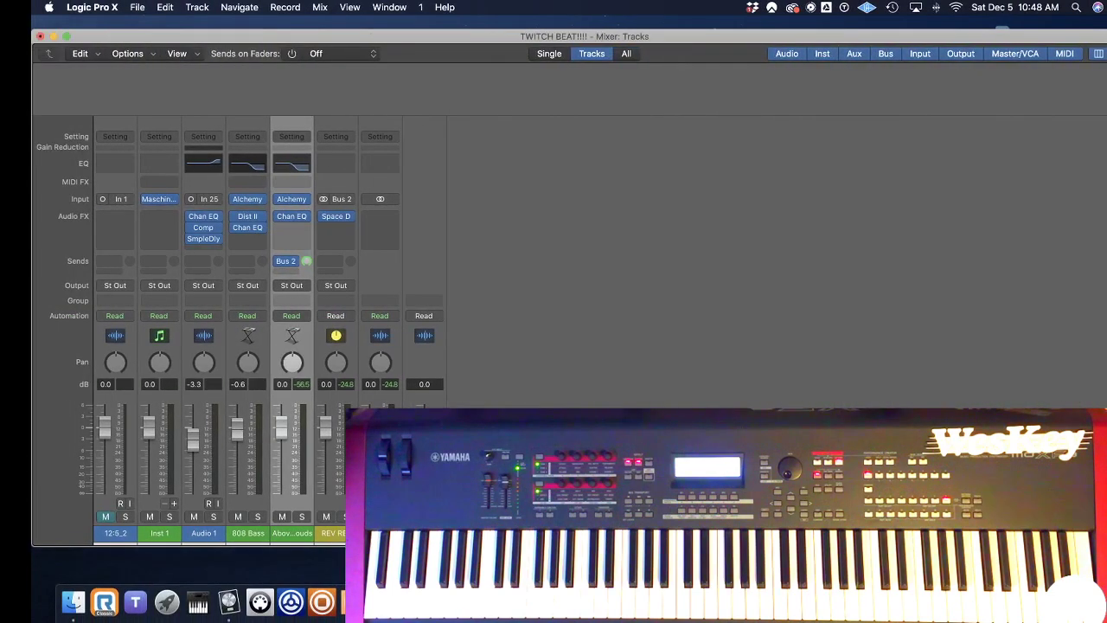
double_click(223, 36)
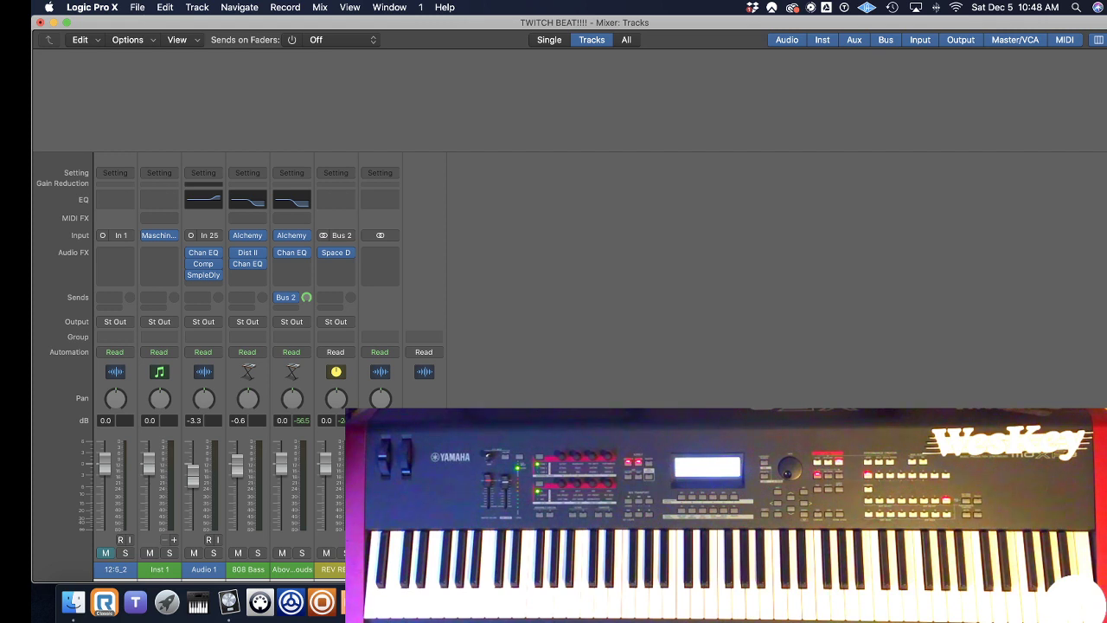
click(338, 570)
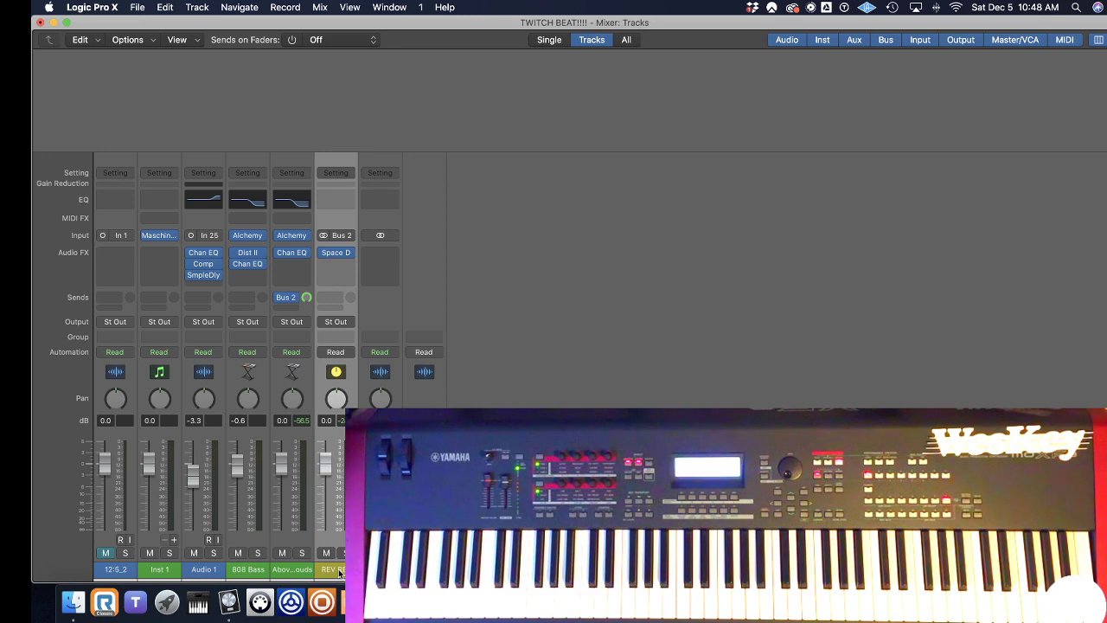
key(ctrl+Right)
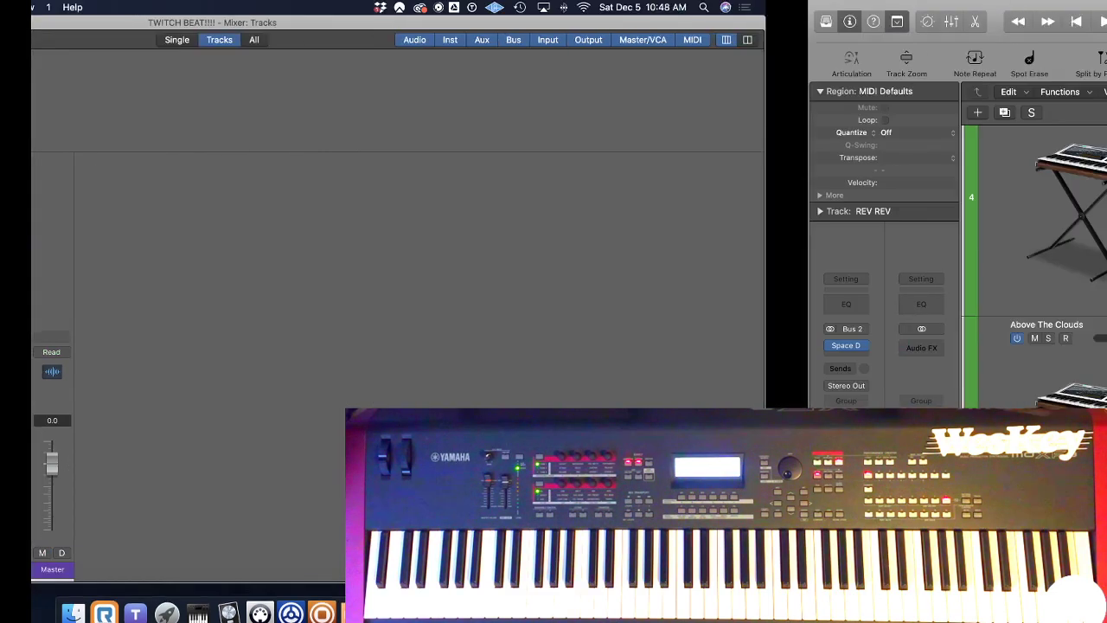
scroll(322, 554, down, 5)
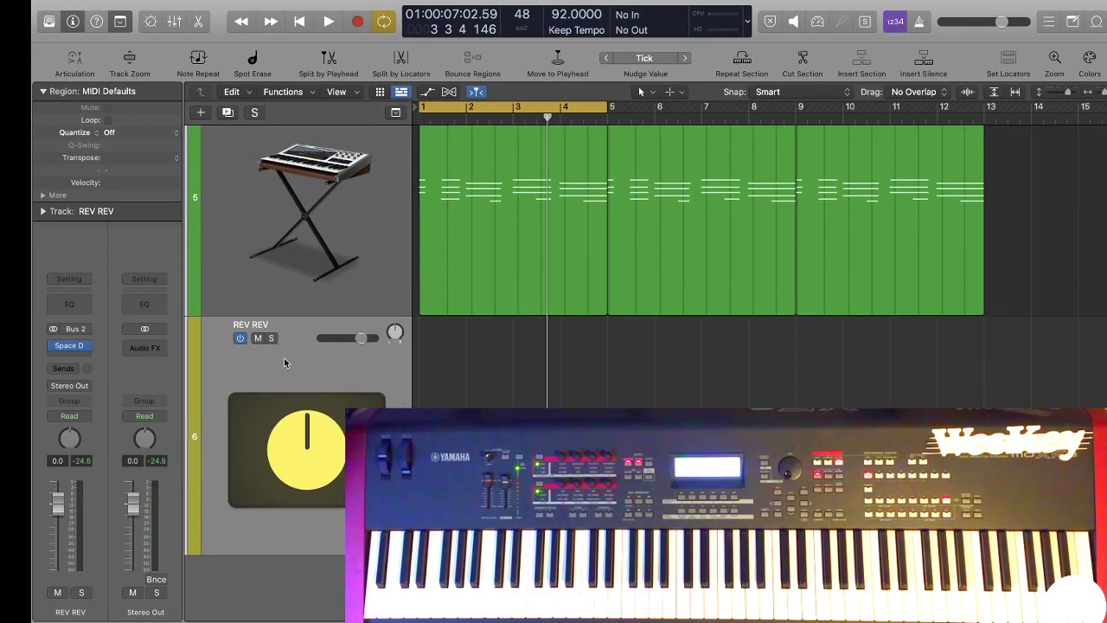
Draw an empty region at bar 1 of the REV REV track and extend it past bar 15.
key(t)
key(p)
click(462, 388)
key(y)
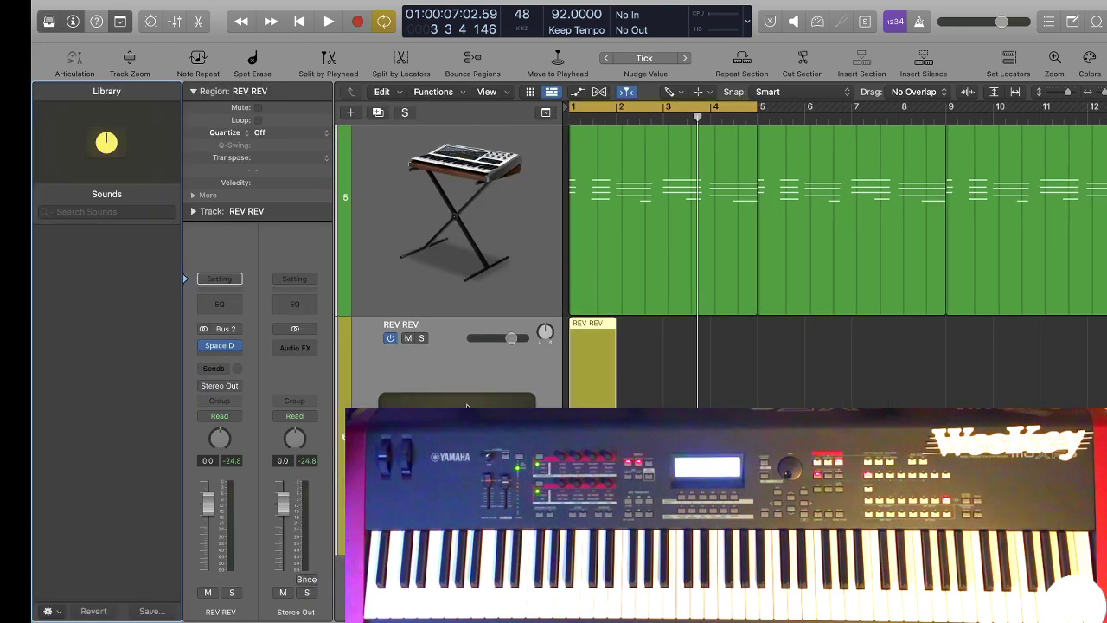
key(y)
key(t)
key(t)
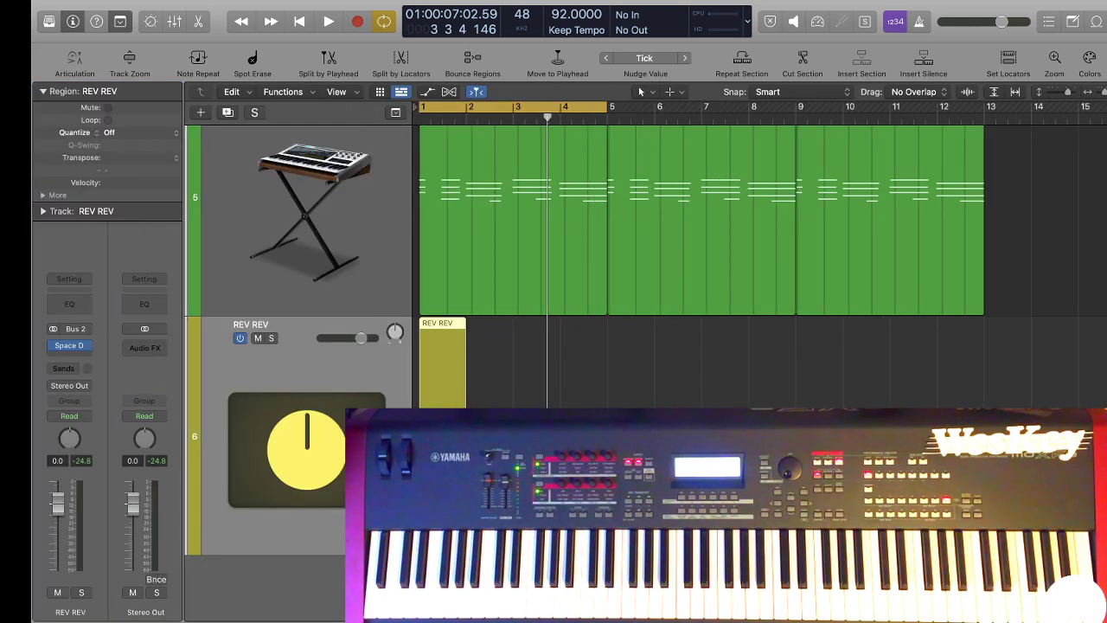
drag(464, 476, 1105, 476)
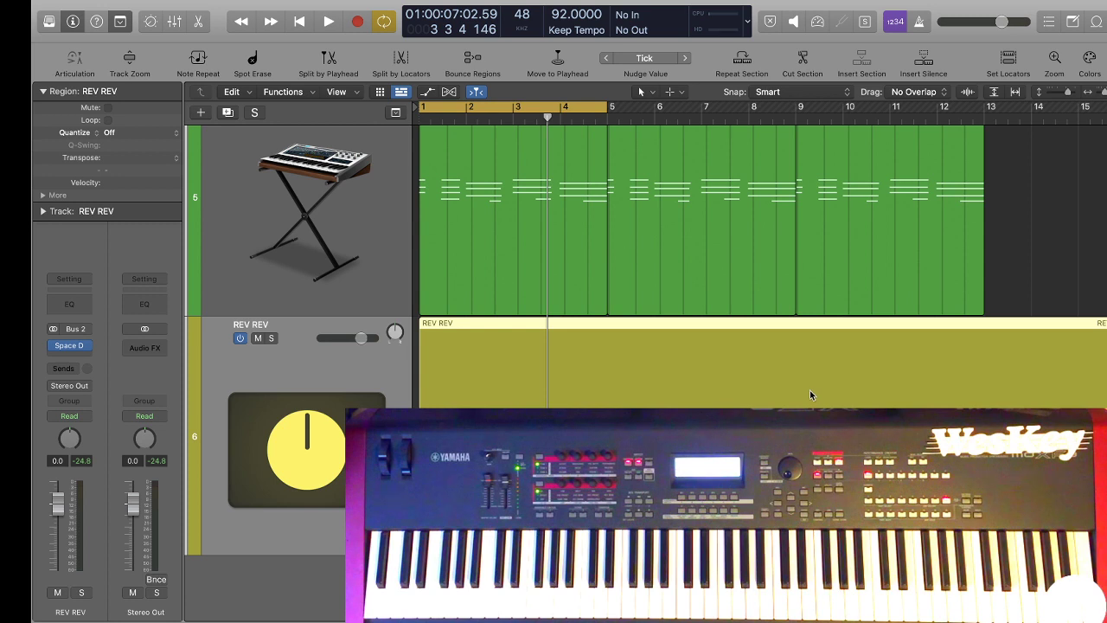
Try to bounce the whole REV REV track in place to a new track.
key(ctrl+b)
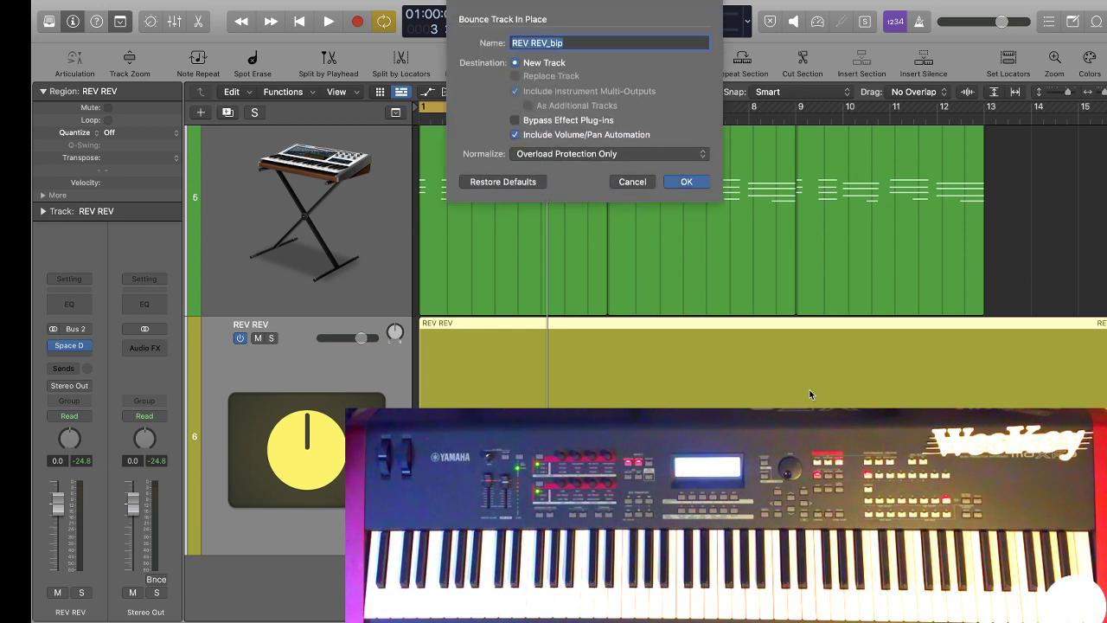
click(689, 184)
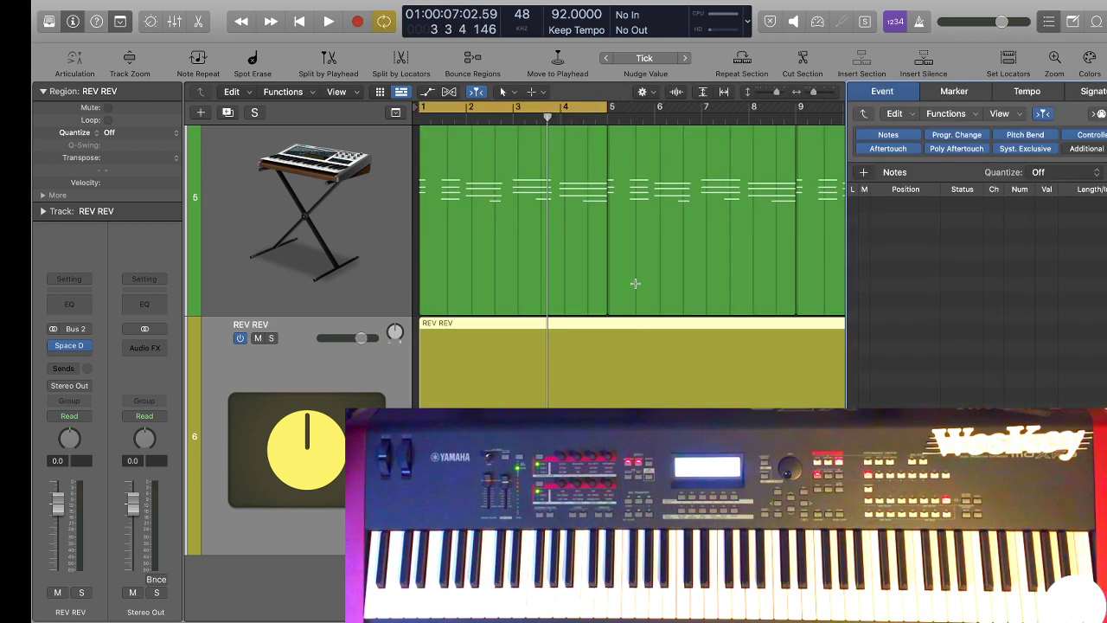
key(e)
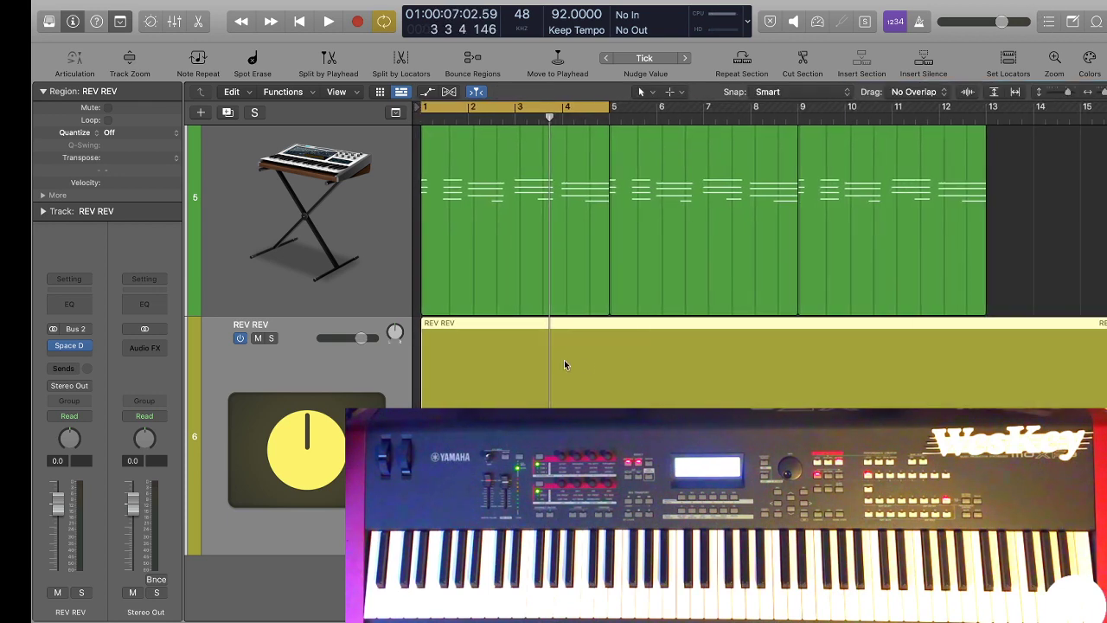
Play the beat from the start and mute the REV REV track during playback.
key(space)
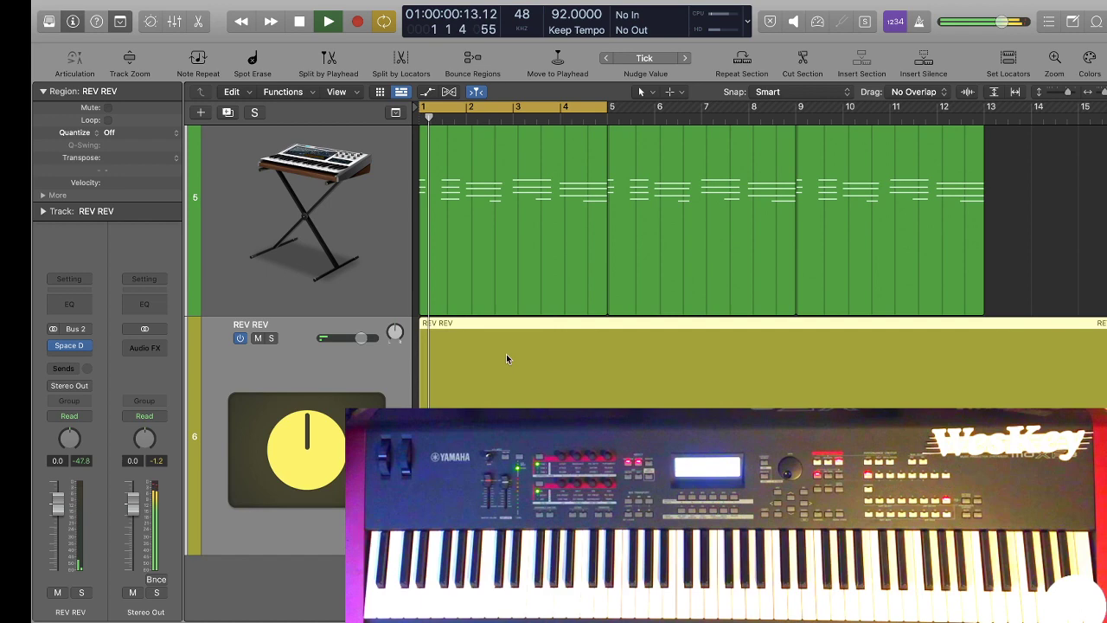
click(257, 357)
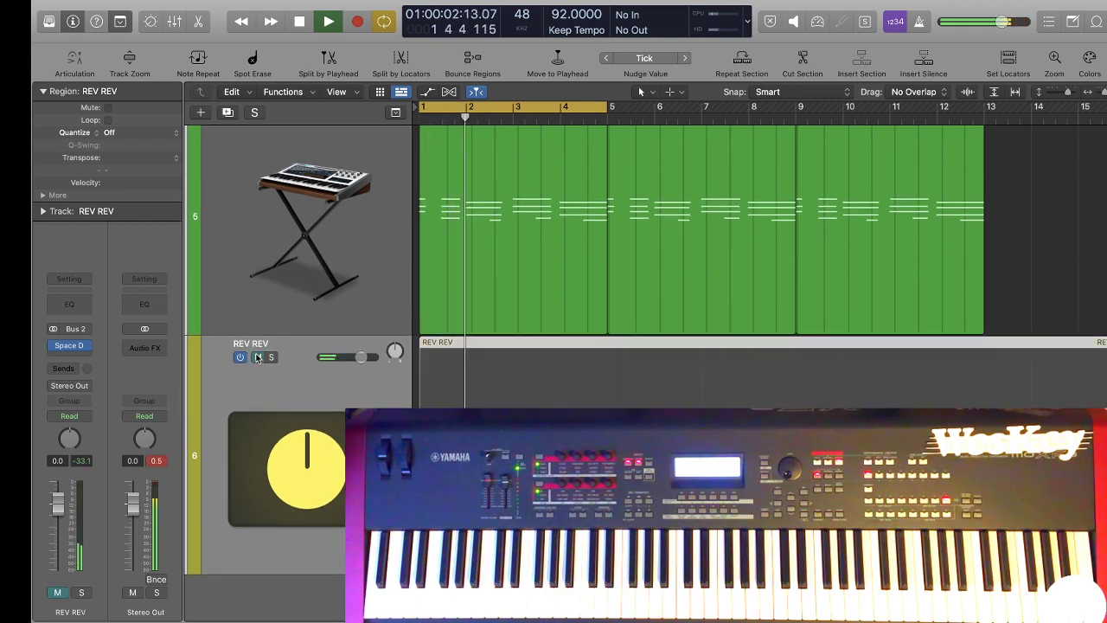
key(space)
scroll(553, 261, up, 3)
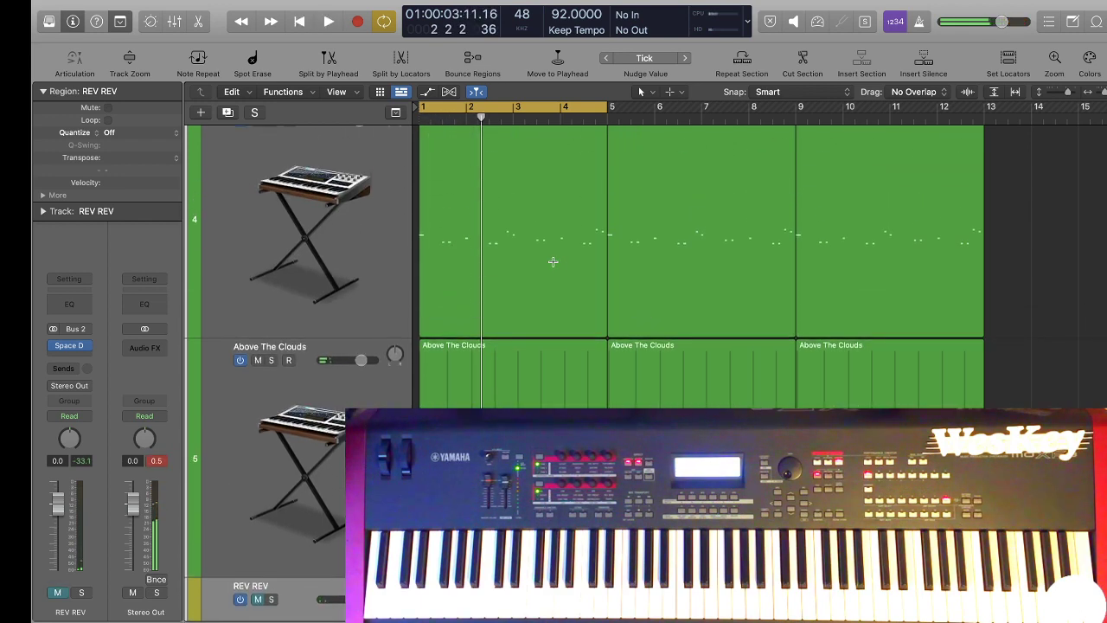
scroll(553, 261, down, 3)
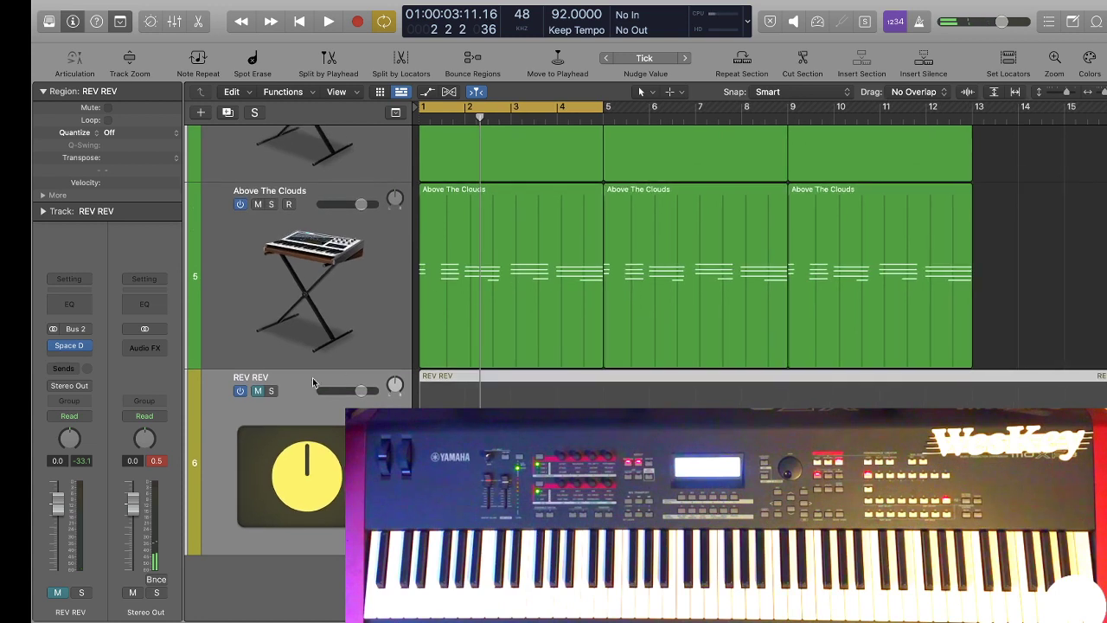
Unmute the REV REV track and bounce its region in place to a new track named REV REV_bip, muting the source.
click(257, 390)
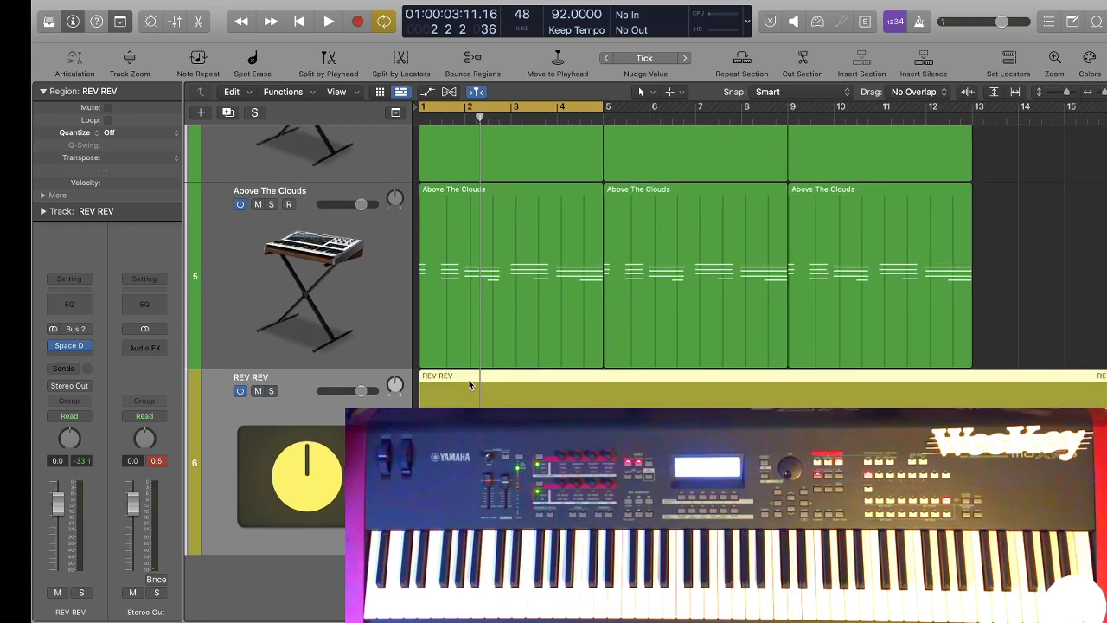
key(ctrl+b)
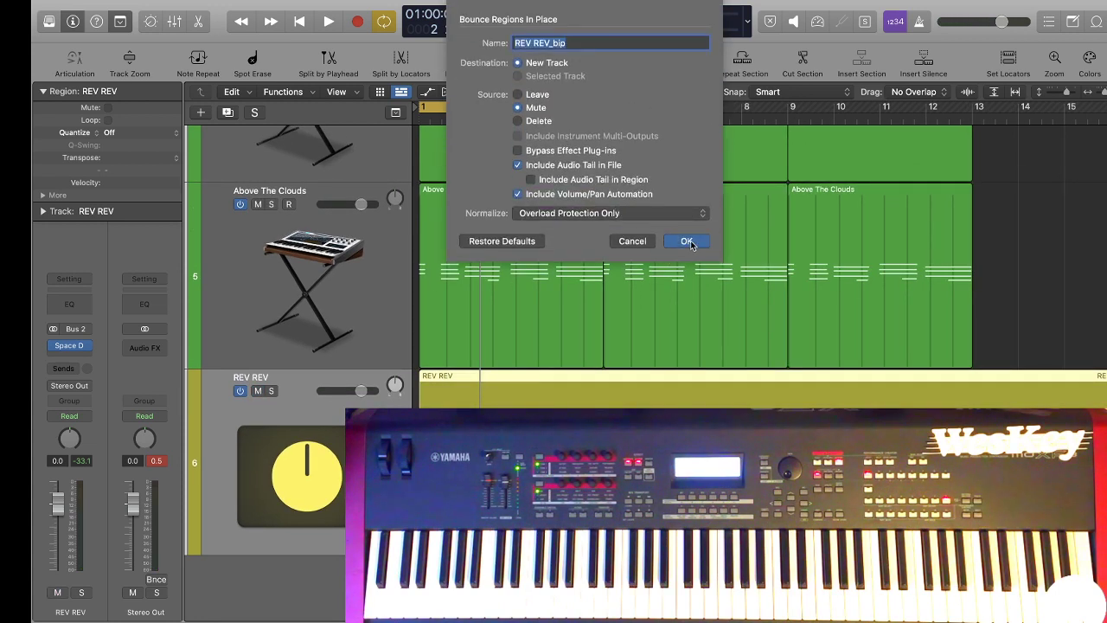
click(687, 241)
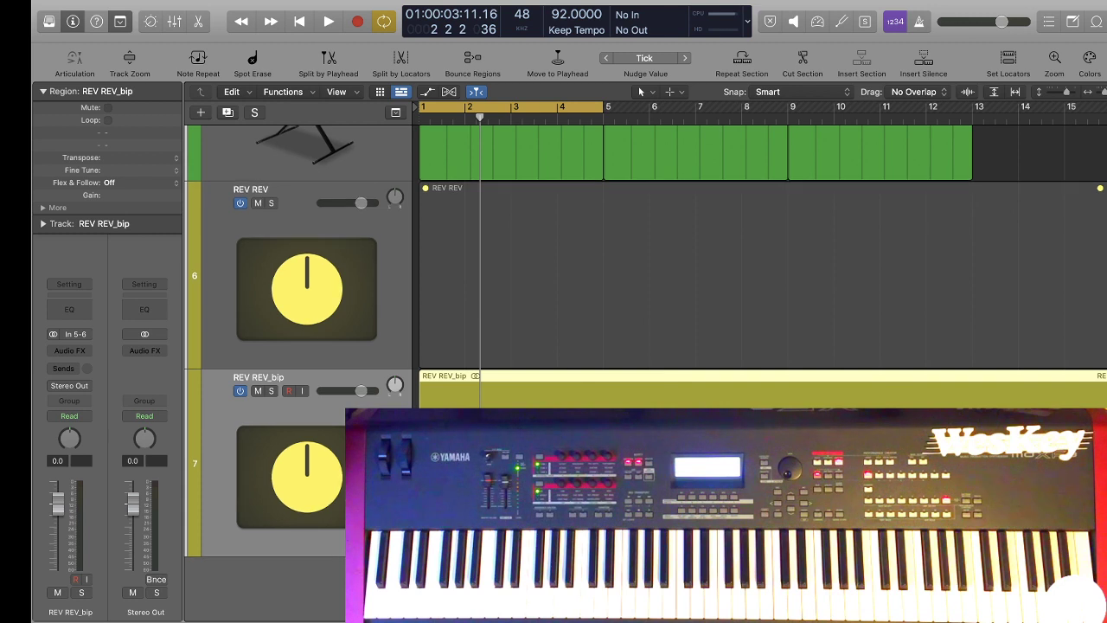
Switch off the original REV REV track and play the bounced REV REV_bip track soloed.
click(368, 187)
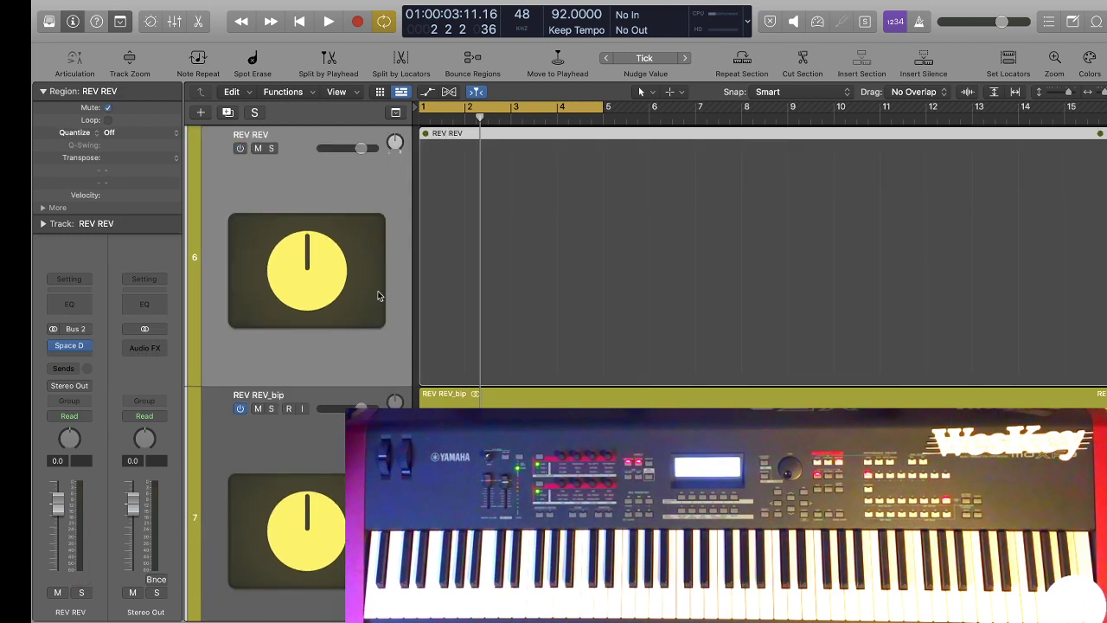
click(272, 408)
key(space)
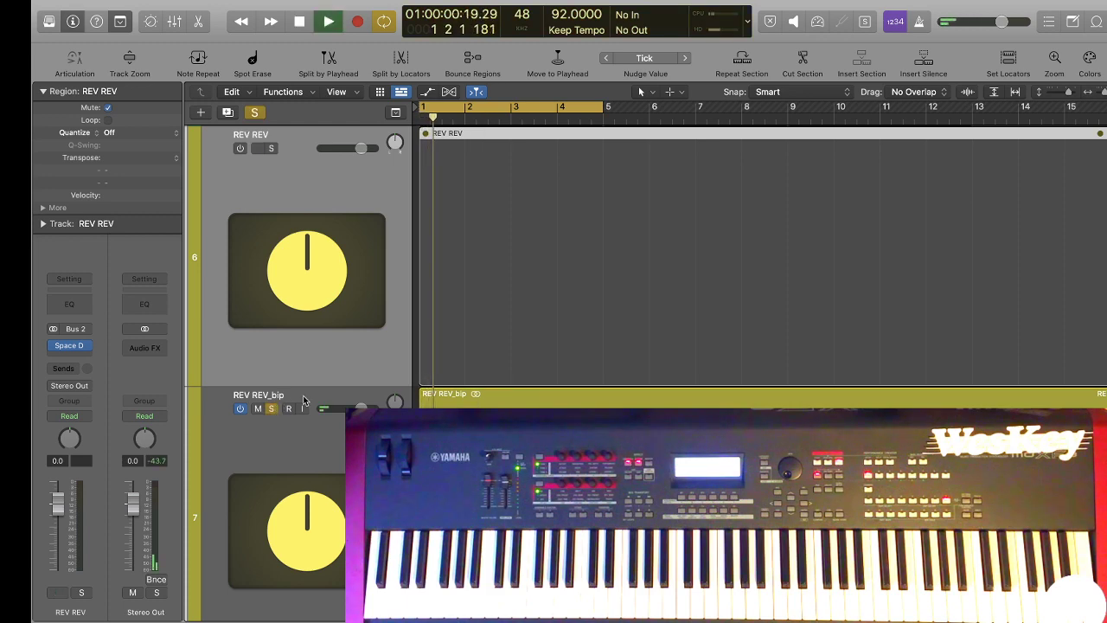
Add a Channel EQ to the REV REV_bip track and lower its high shelf to roll off everything above about 600 Hz, auditioning the result.
scroll(338, 401, up, 5)
scroll(338, 401, up, 4)
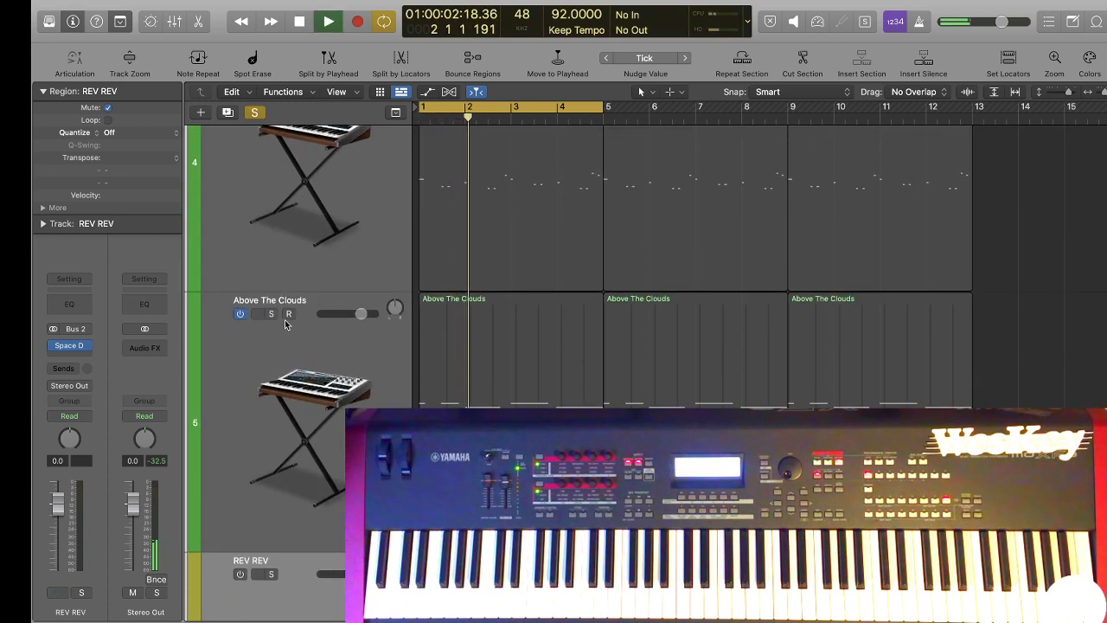
scroll(308, 366, down, 2)
scroll(308, 366, down, 8)
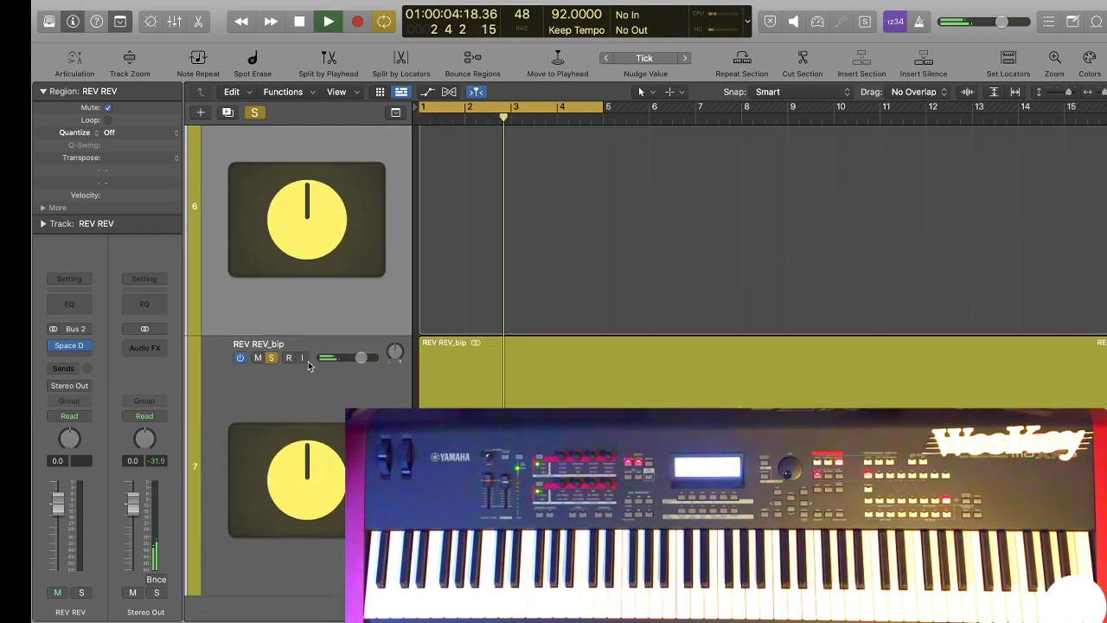
click(322, 407)
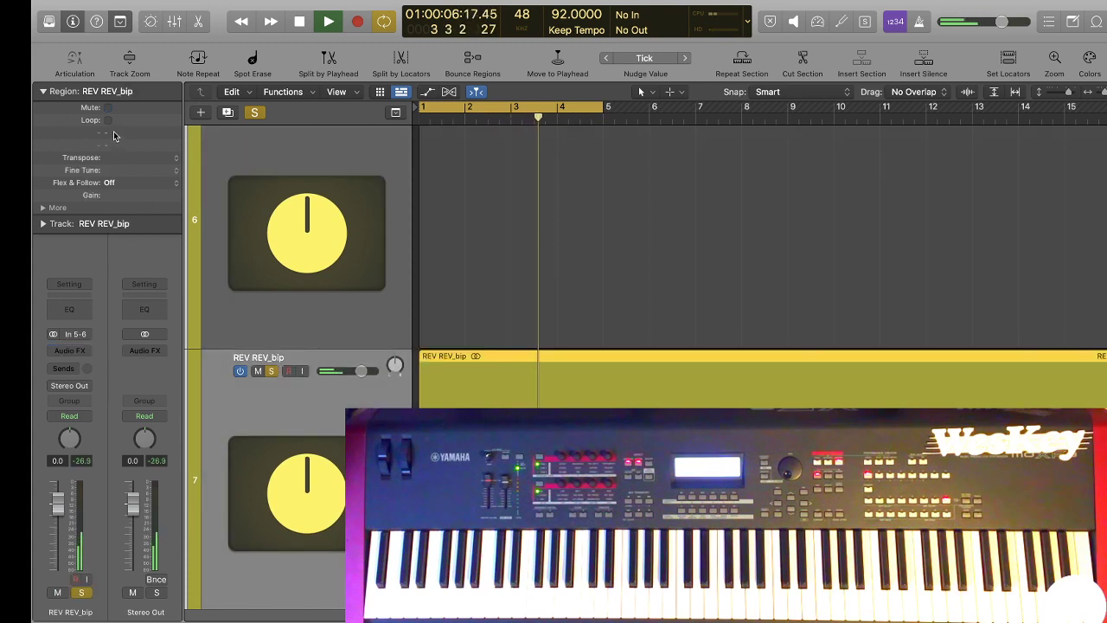
key(space)
click(86, 312)
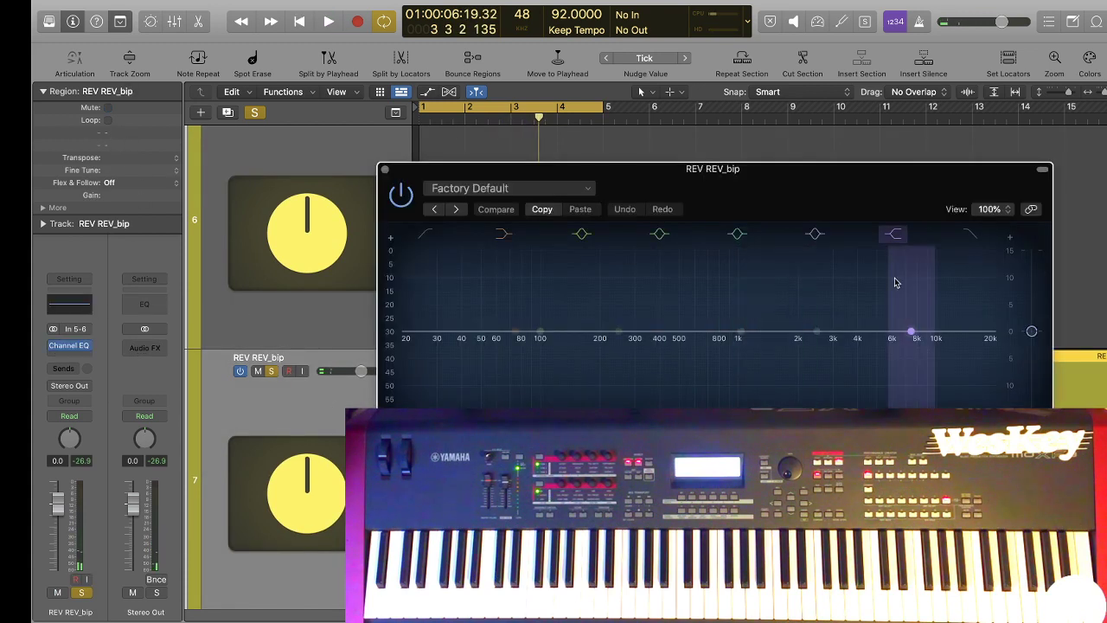
mouse_move(899, 329)
mouse_down()
mouse_move(896, 353)
mouse_move(766, 373)
mouse_up()
key(space)
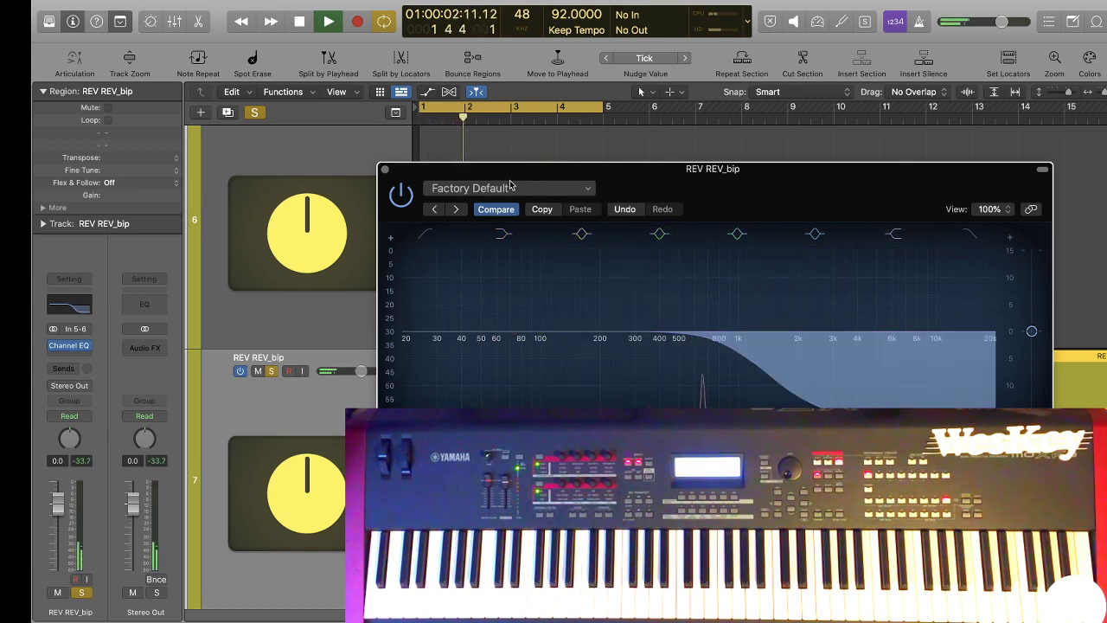
click(387, 171)
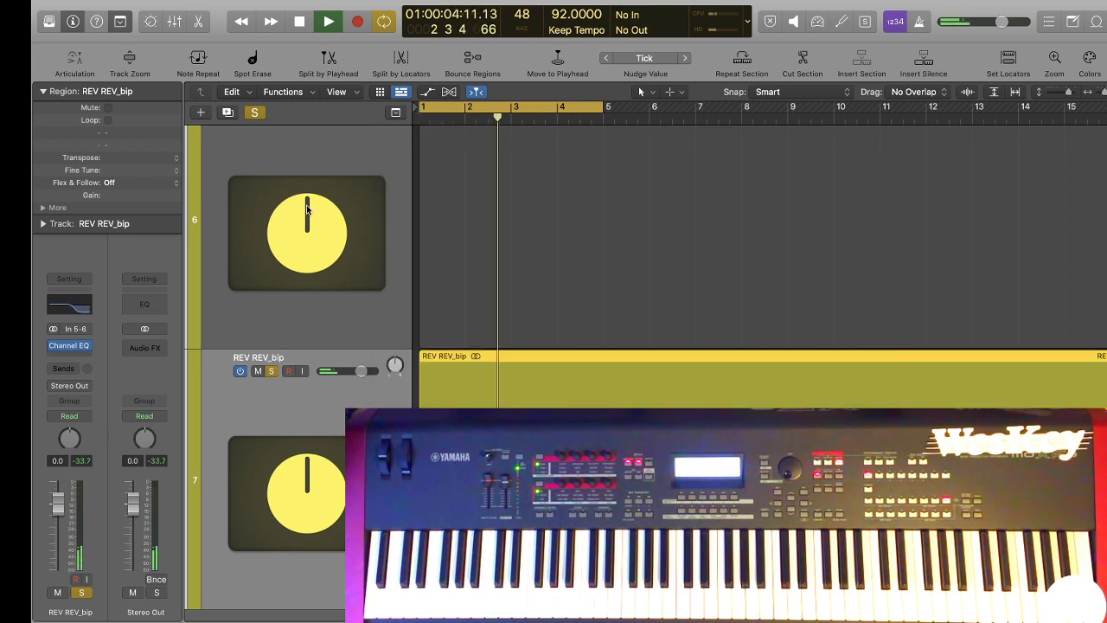
Clear the solo during playback and mute the Above The Clouds track.
click(254, 111)
scroll(381, 169, up, 6)
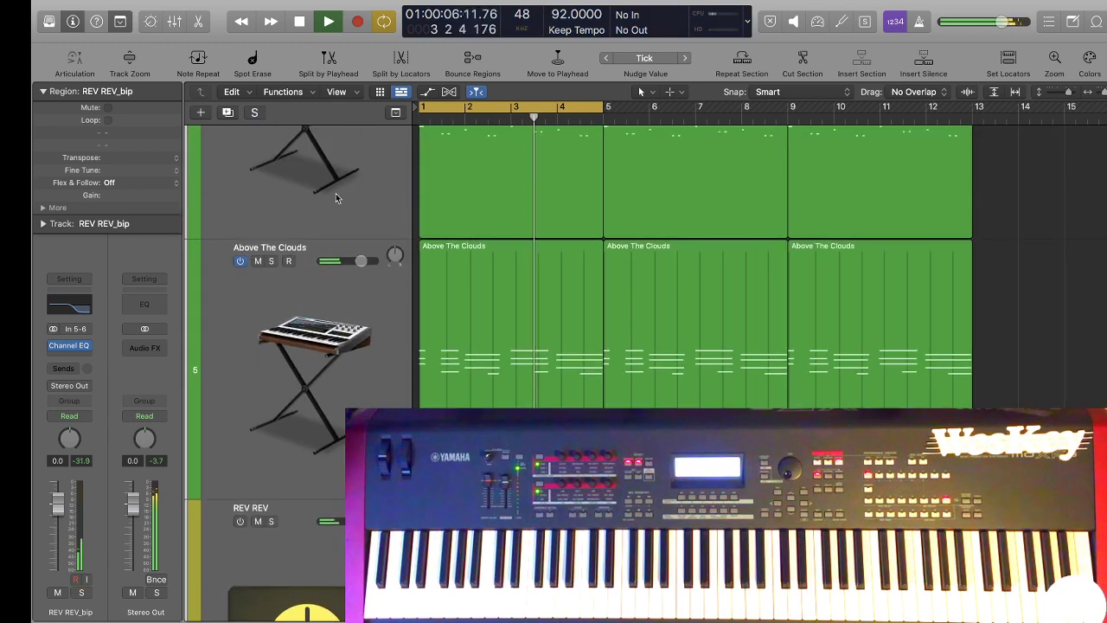
click(256, 261)
scroll(499, 226, down, 5)
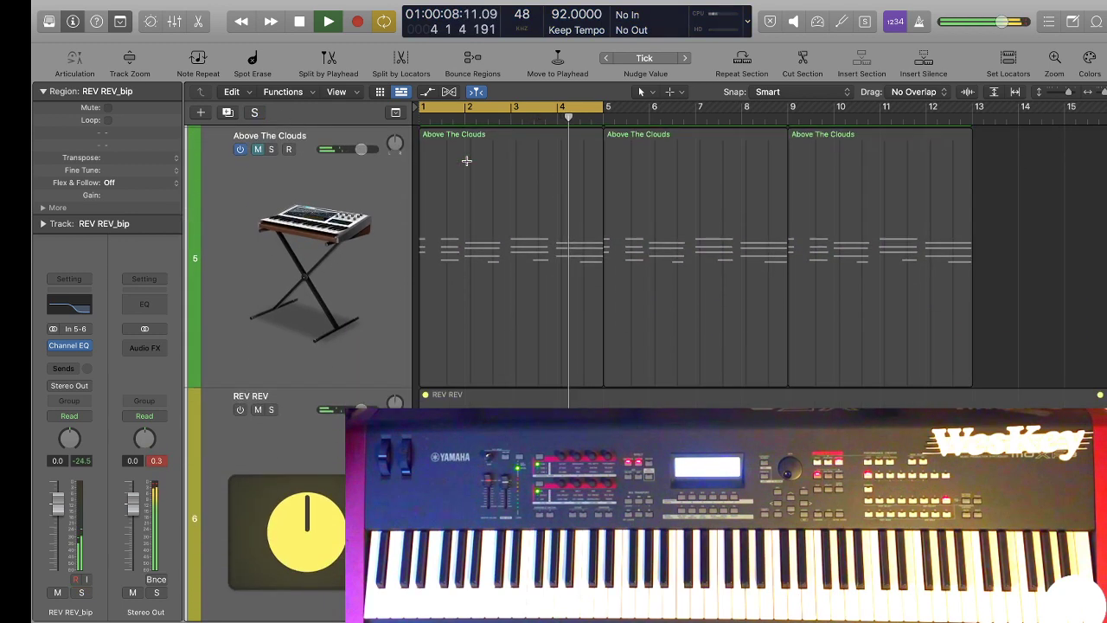
Raise the volume of the REV REV_bip track to 3.1 dB.
scroll(499, 225, down, 1)
drag(360, 526, 369, 527)
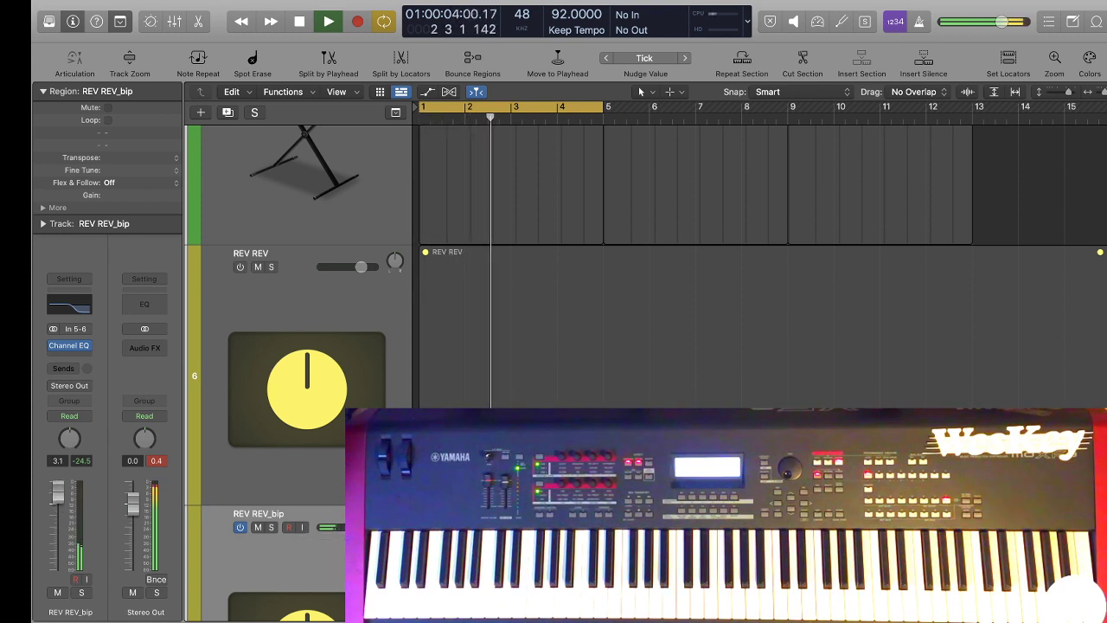
scroll(267, 528, up, 1)
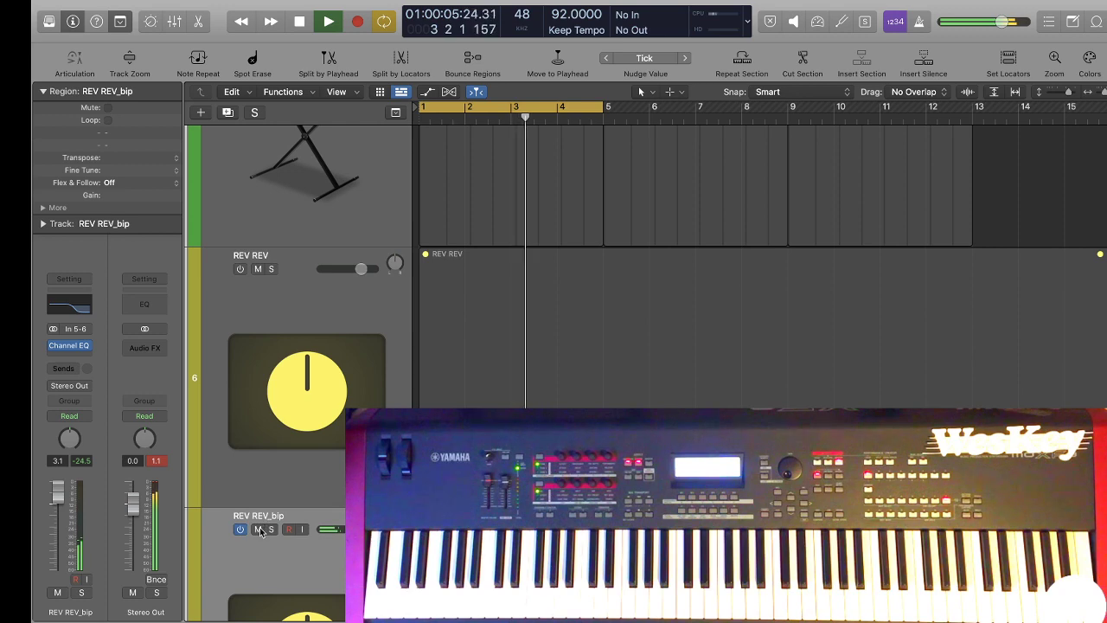
scroll(288, 436, up, 6)
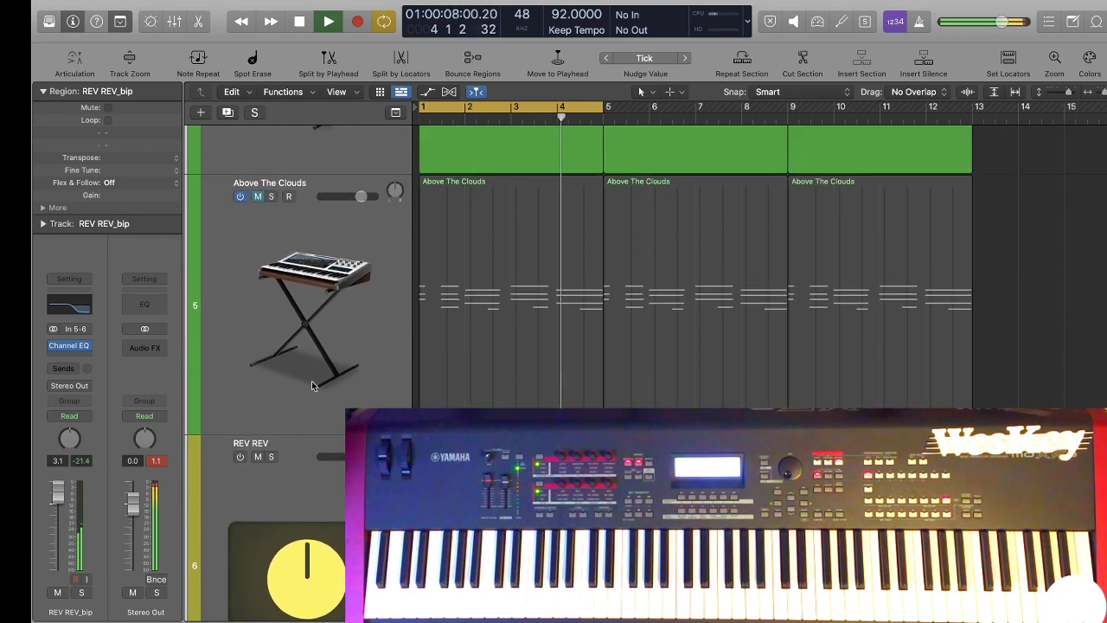
Mute the REV REV_bip track and unmute the Above The Clouds track while the beat plays.
scroll(263, 169, down, 10)
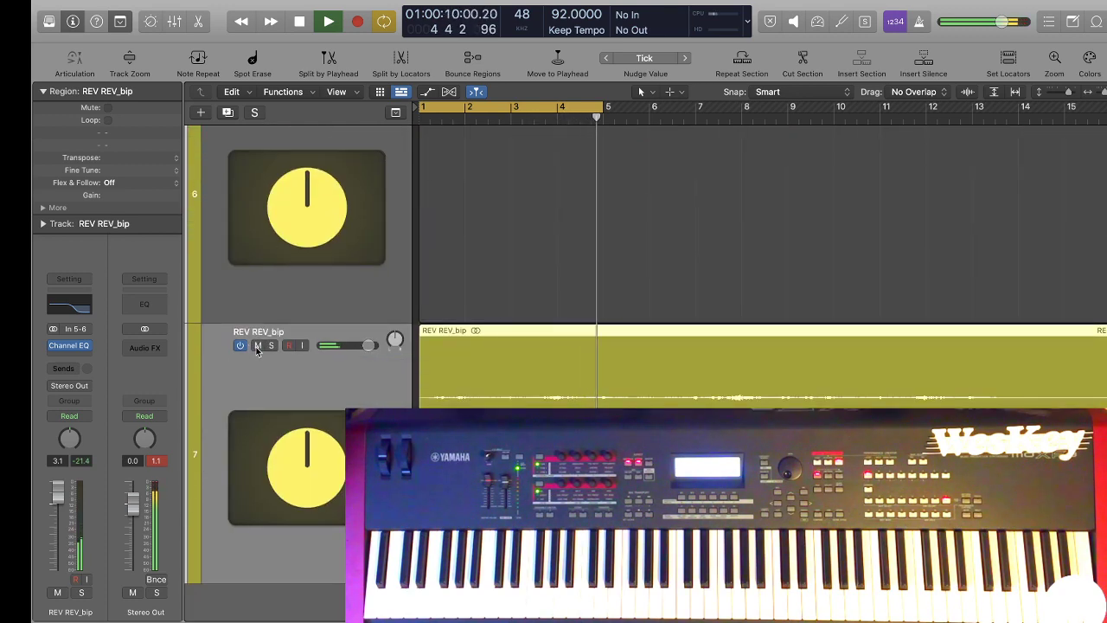
click(257, 347)
scroll(265, 334, up, 3)
scroll(265, 331, up, 10)
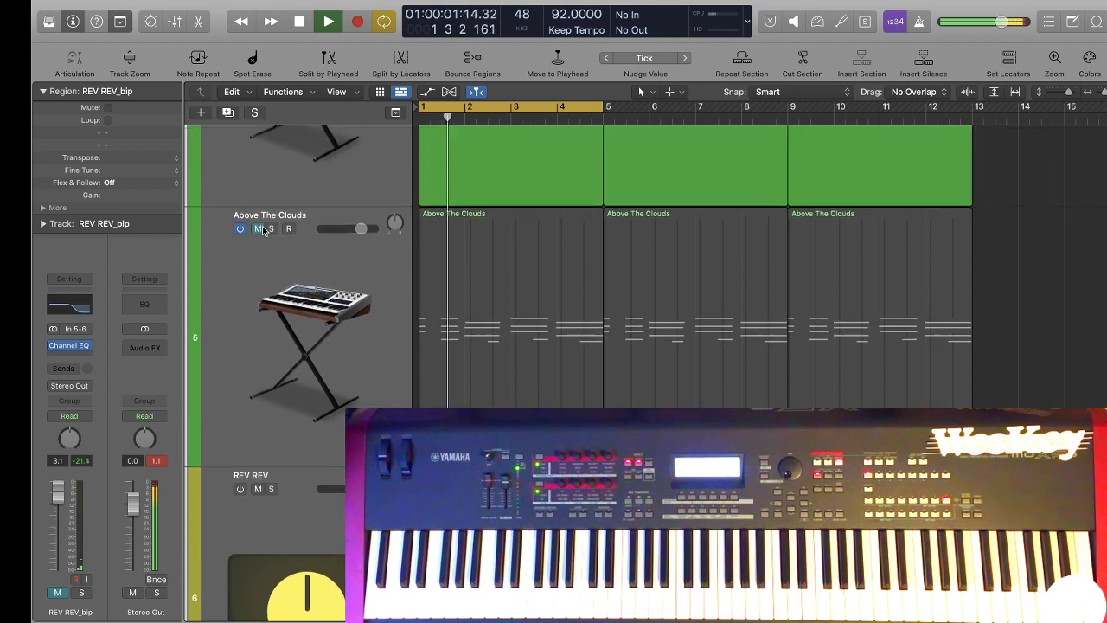
click(257, 230)
Lower the volume of the Above The Clouds track to sit under the rest of the beat, and stop playback.
drag(360, 229, 336, 226)
click(348, 231)
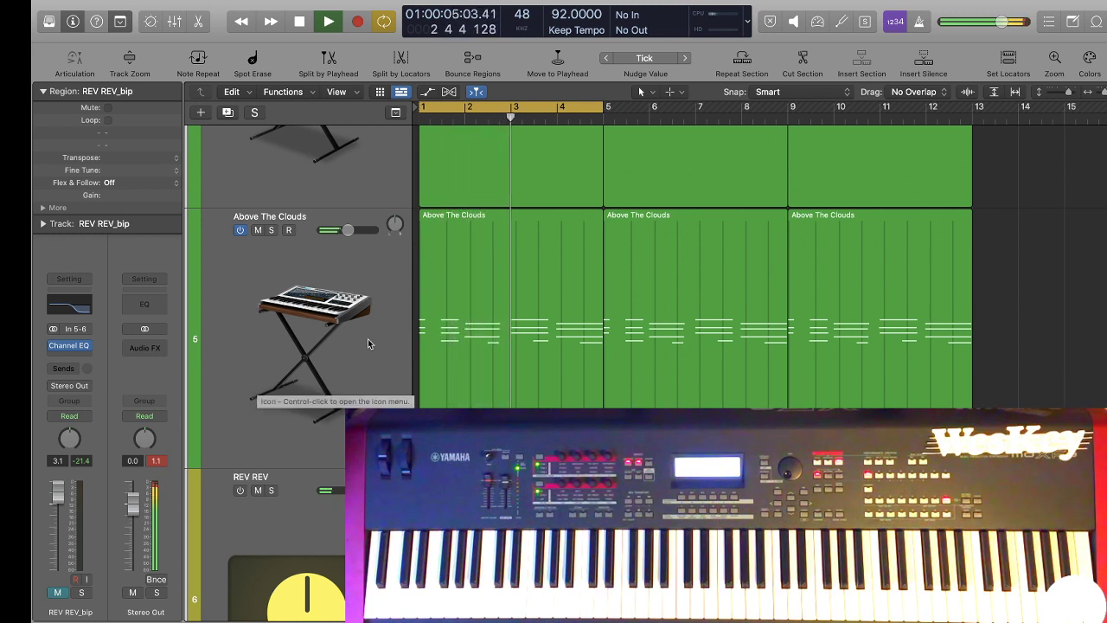
click(348, 231)
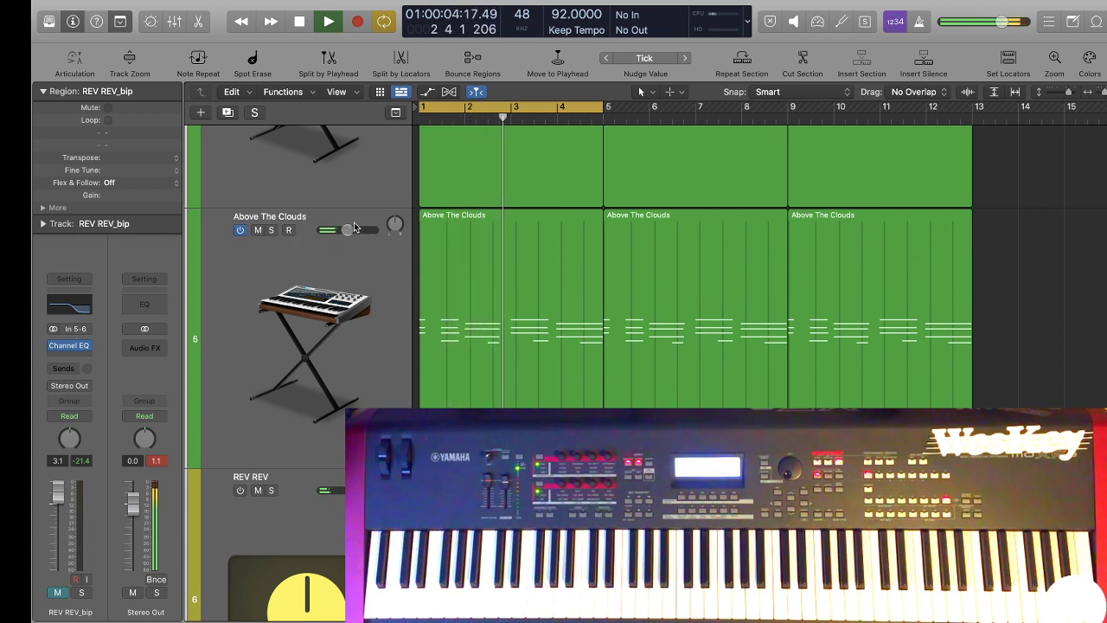
key(space)
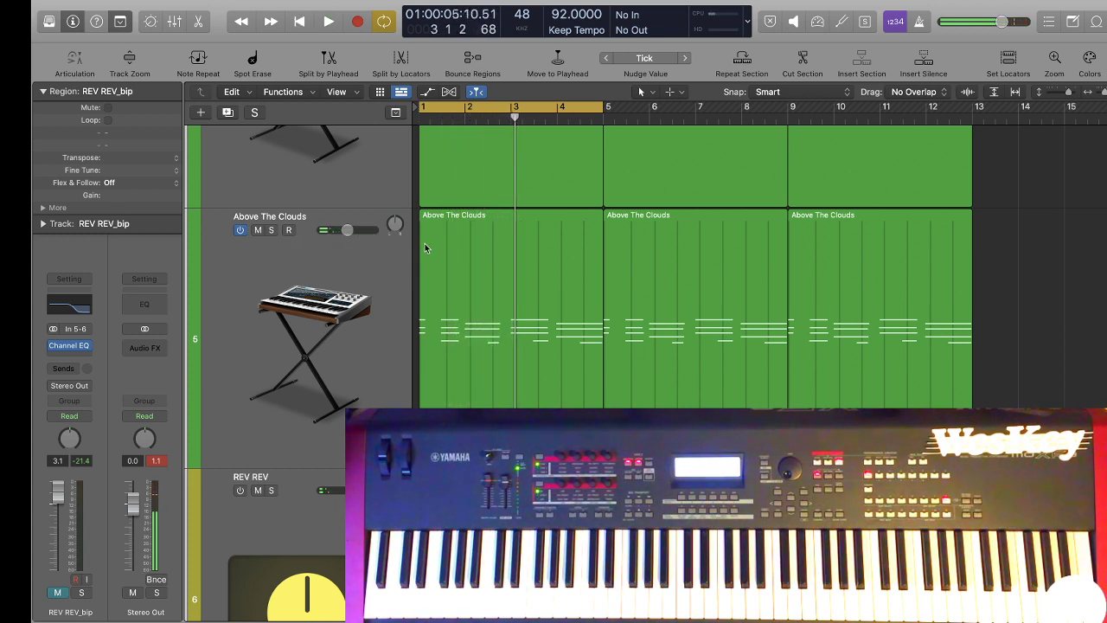
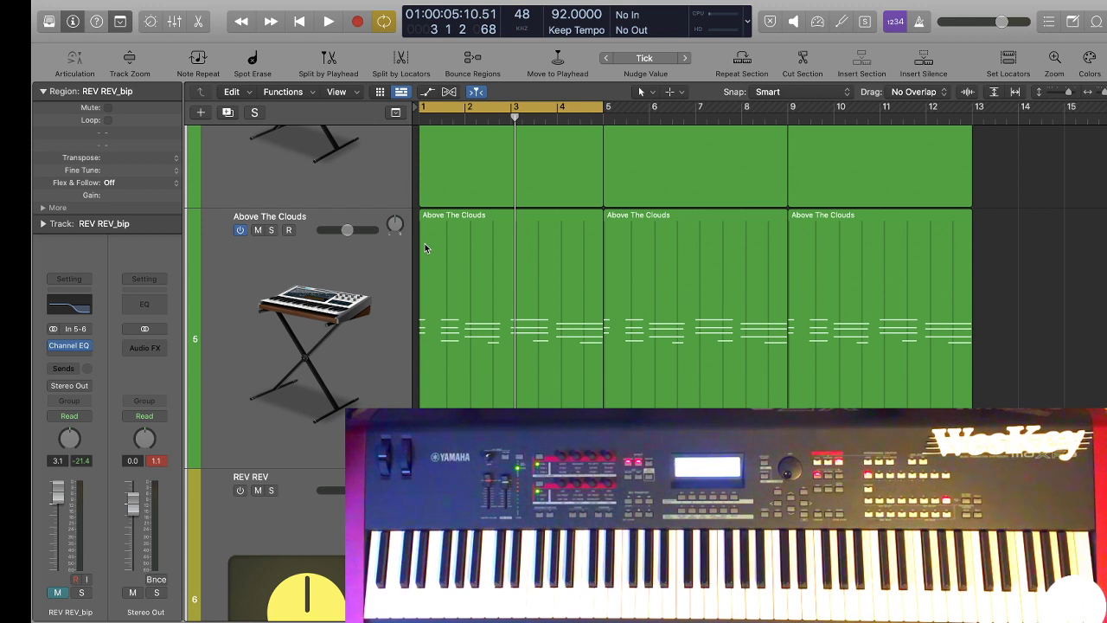
key(space)
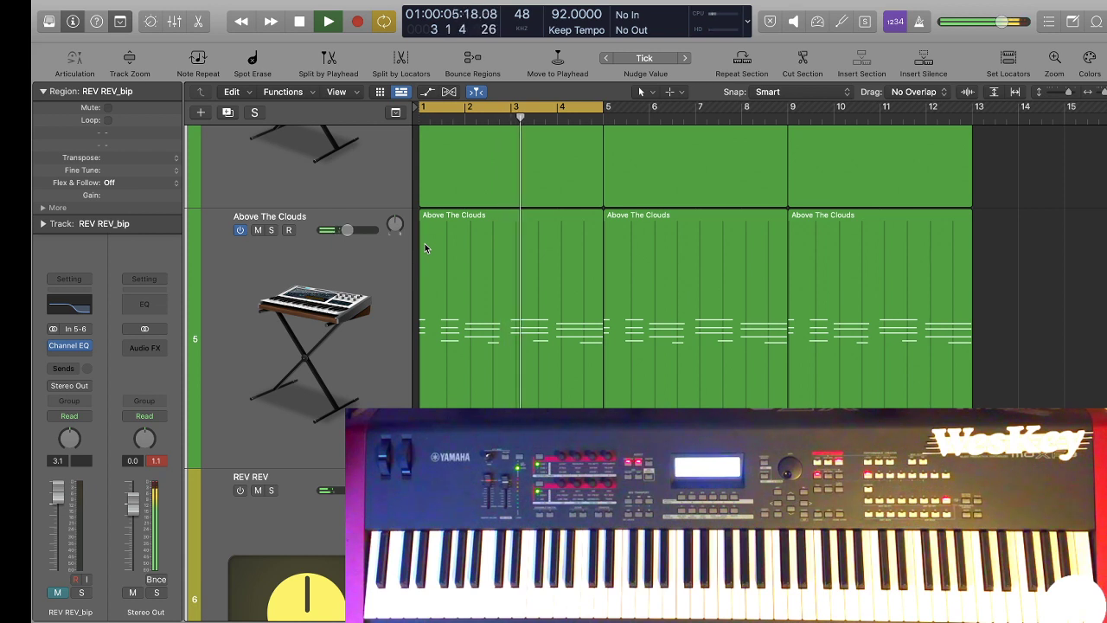
key(space)
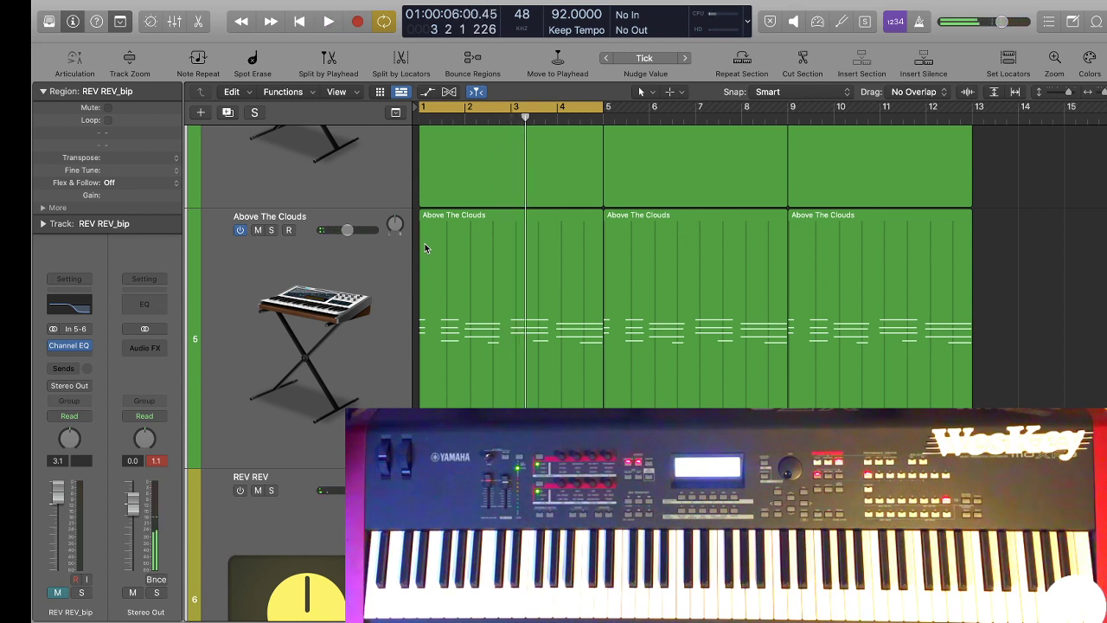
Add a software instrument track below Above The Clouds and load Maschine 2 on it as Multi-Output (16xStereo).
scroll(572, 274, down, 10)
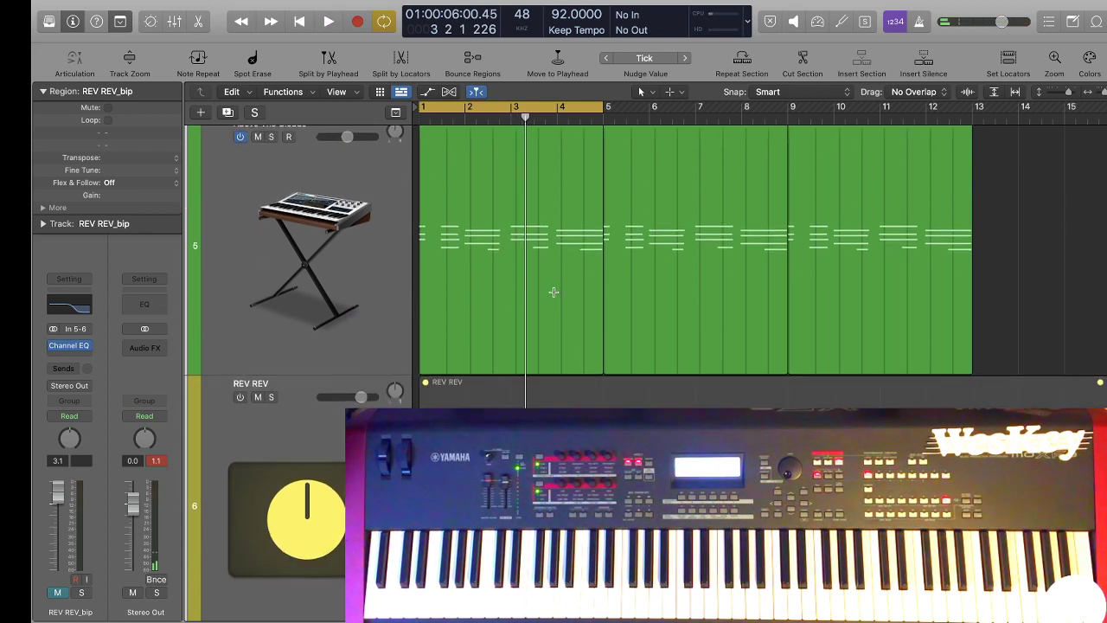
scroll(529, 380, up, 5)
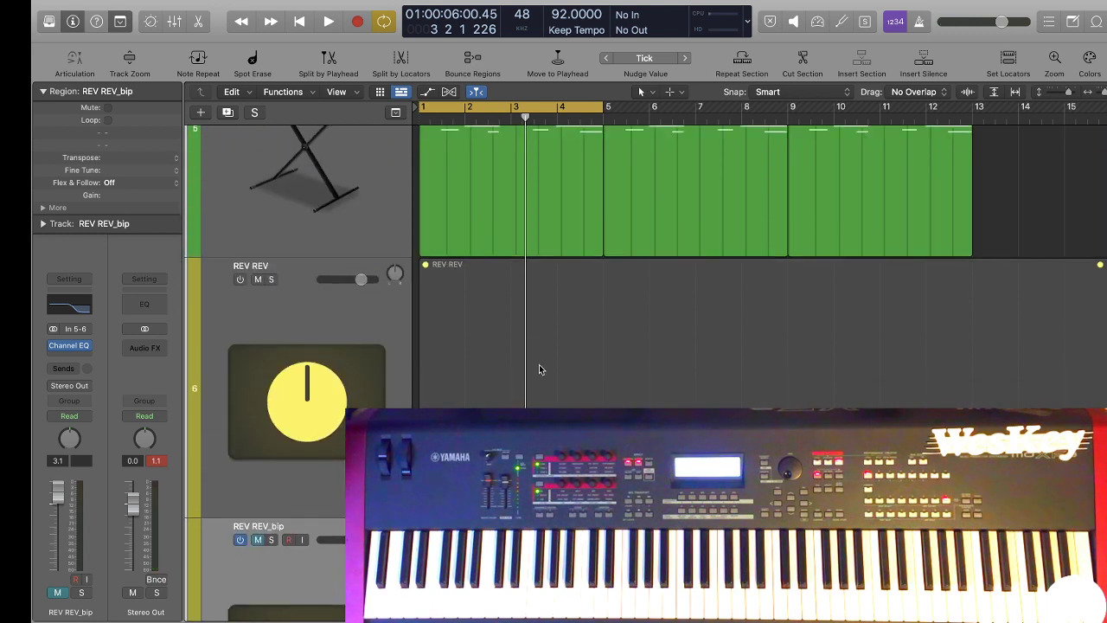
scroll(534, 372, up, 3)
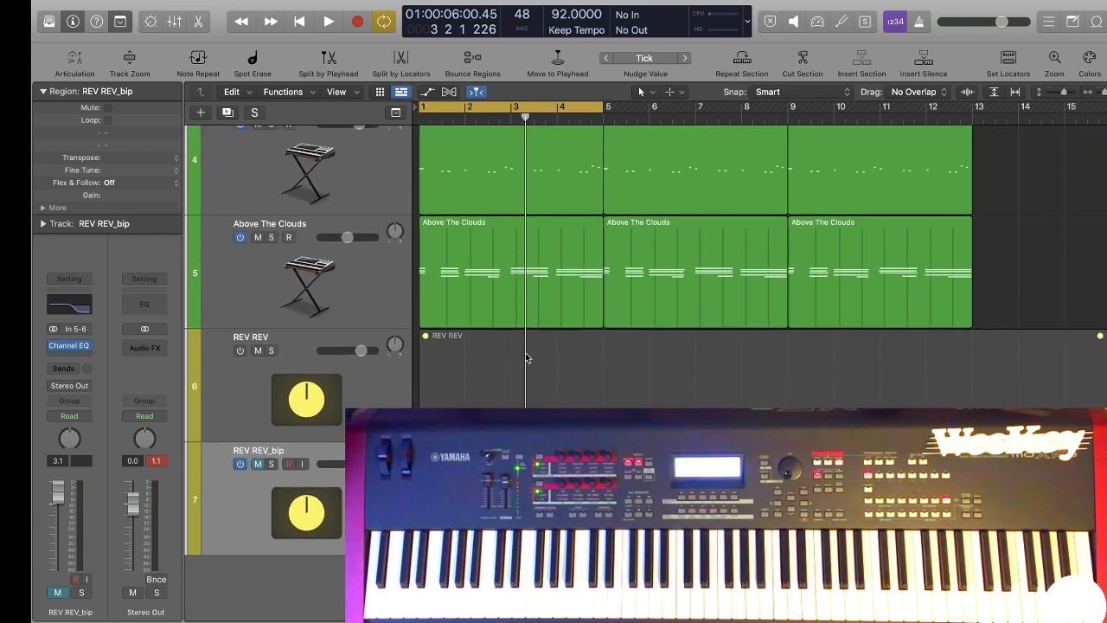
click(359, 264)
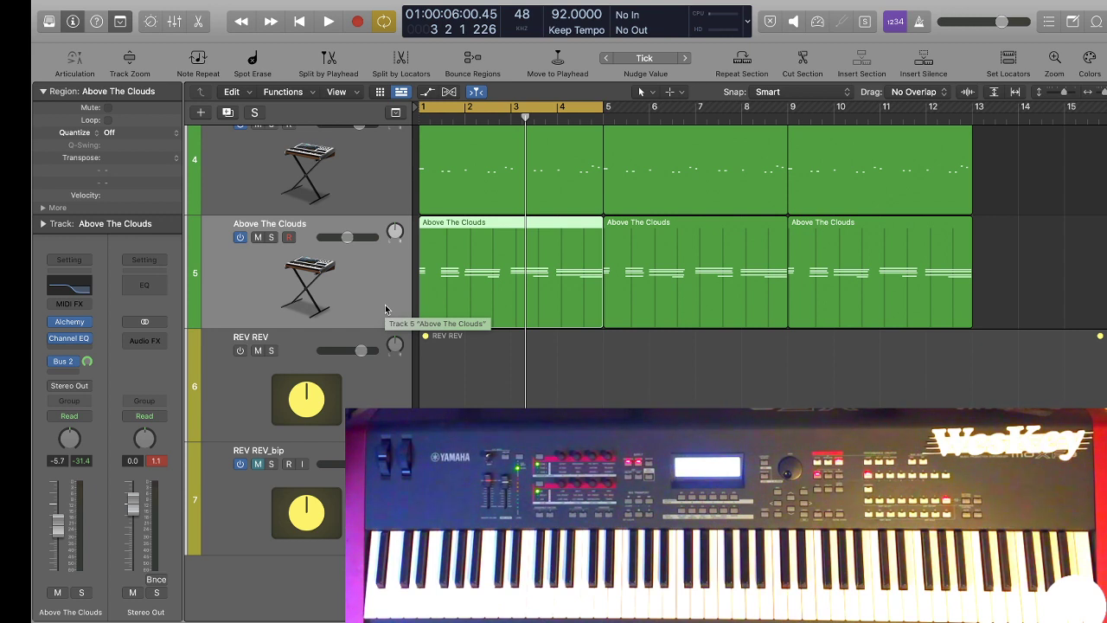
key(alt+super+s)
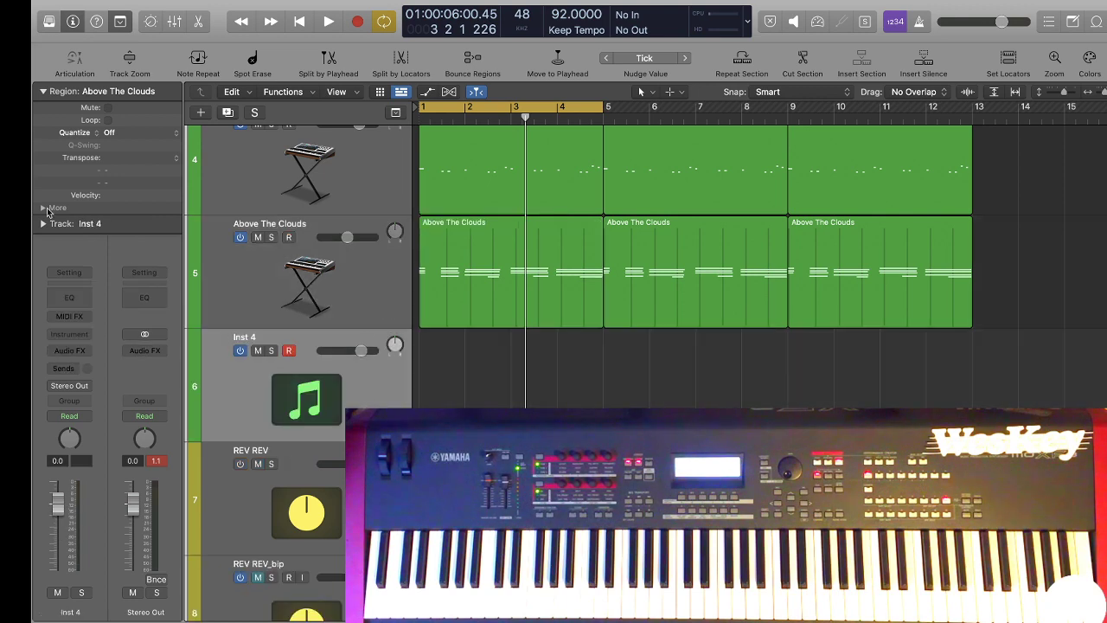
click(78, 333)
mouse_move(106, 380)
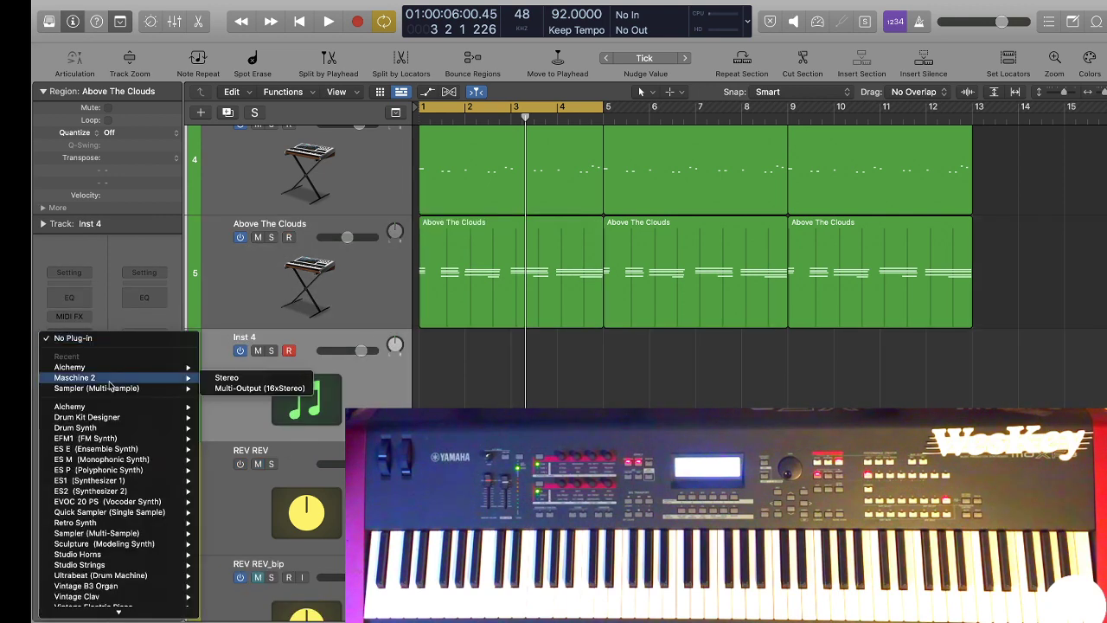
click(262, 388)
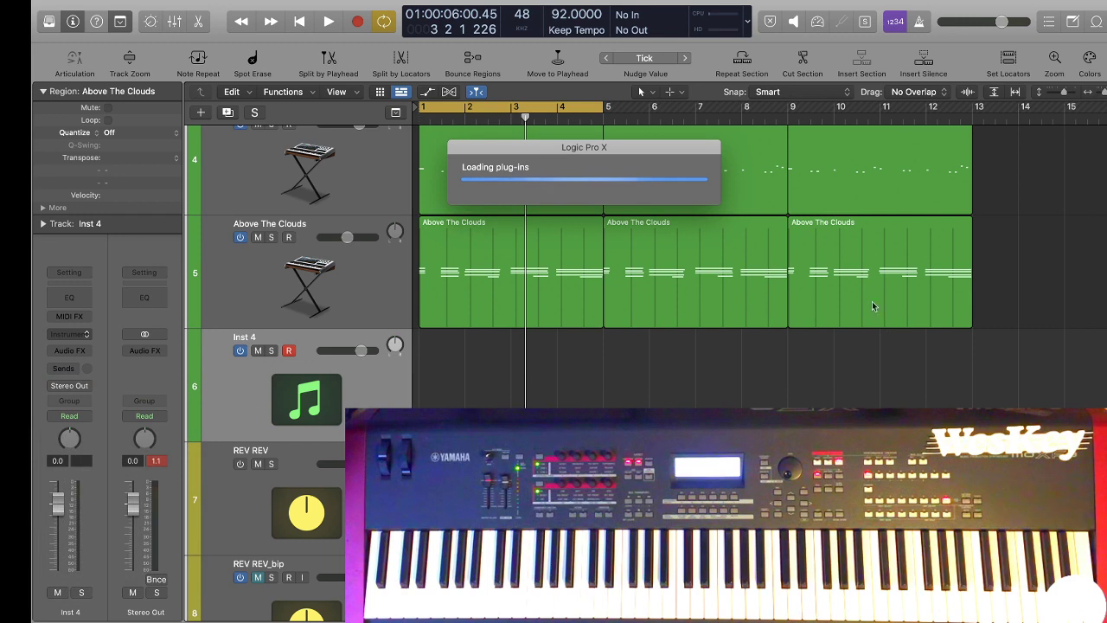
drag(740, 195, 489, 107)
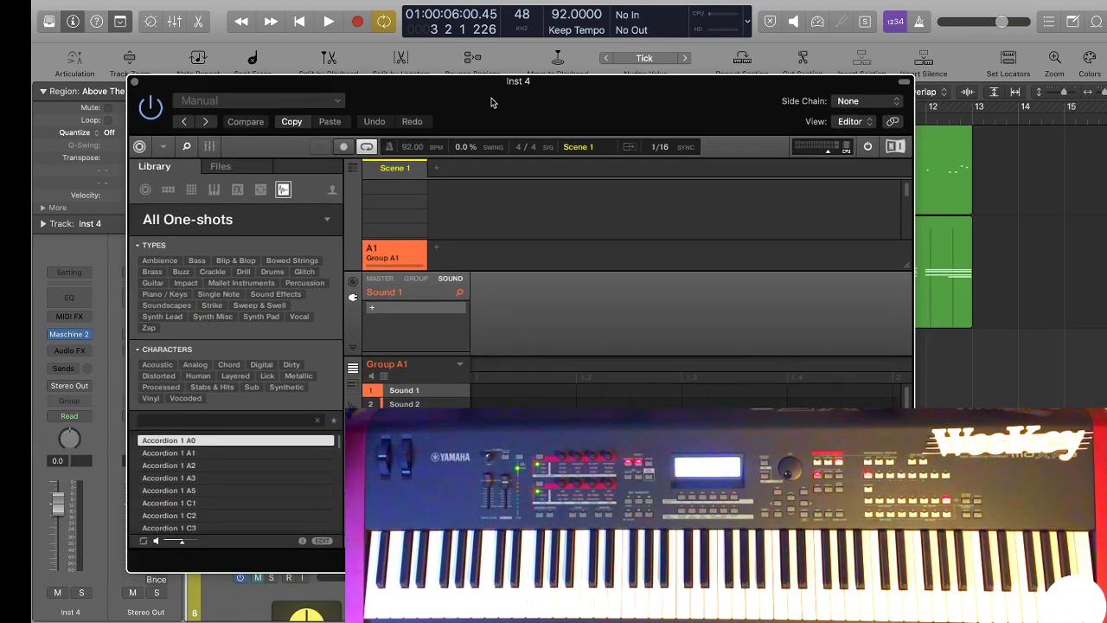
Filter Maschine's one-shots by the Vocal type, audition Breath Aah and go to the end of the results.
click(299, 316)
click(220, 435)
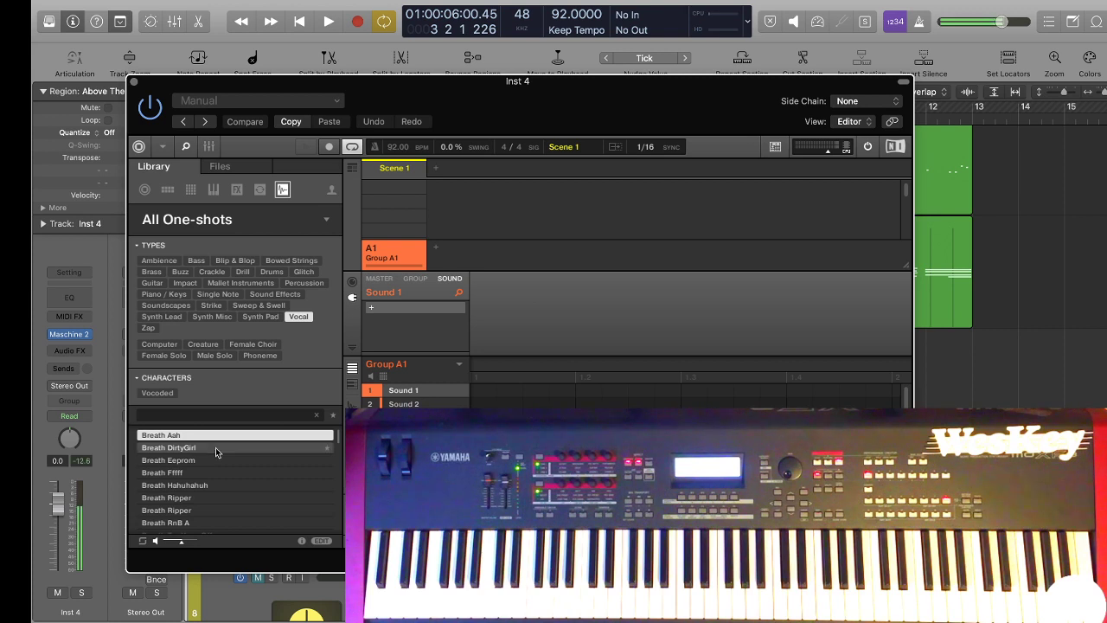
scroll(216, 450, down, 10)
drag(338, 446, 337, 585)
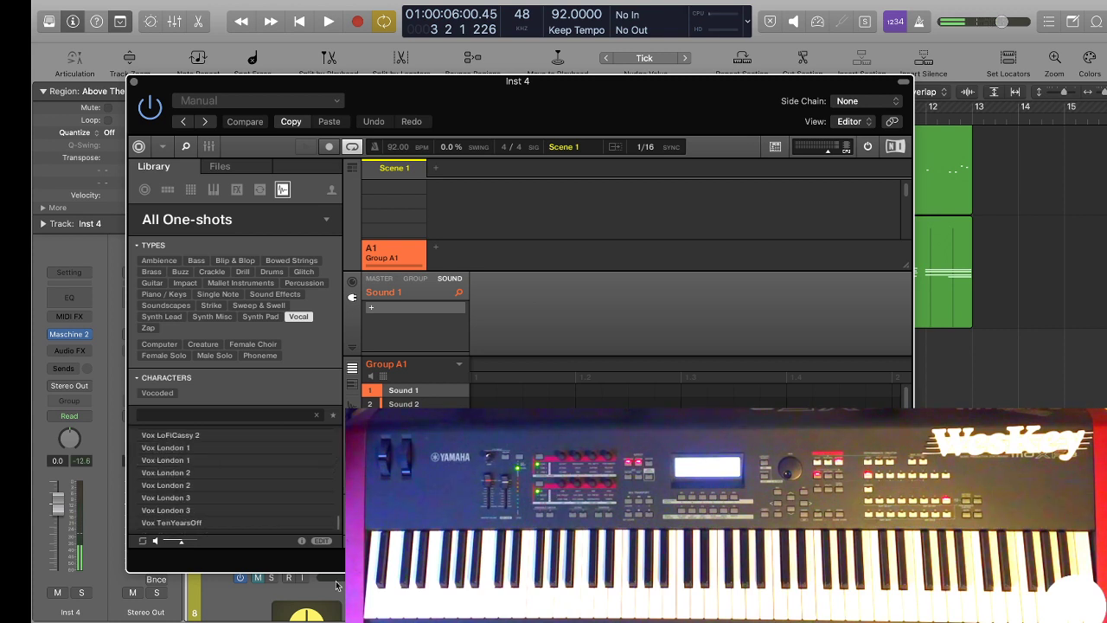
Audition the vocal one-shots from Vox TenYearsOff up through the Vox London samples.
click(259, 519)
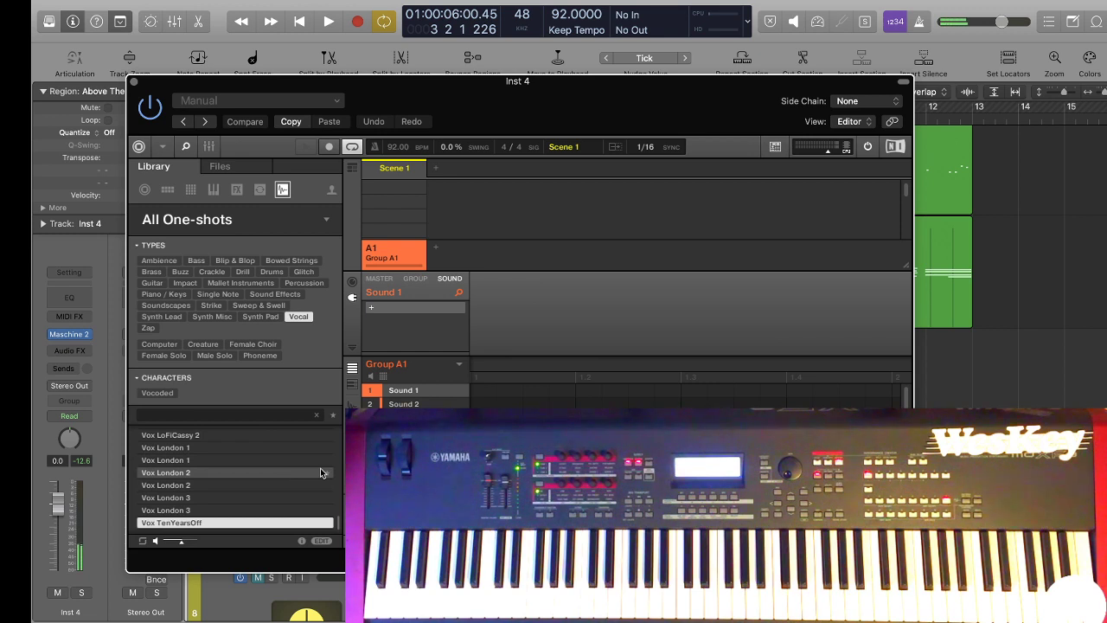
key(Up)
key(Up)
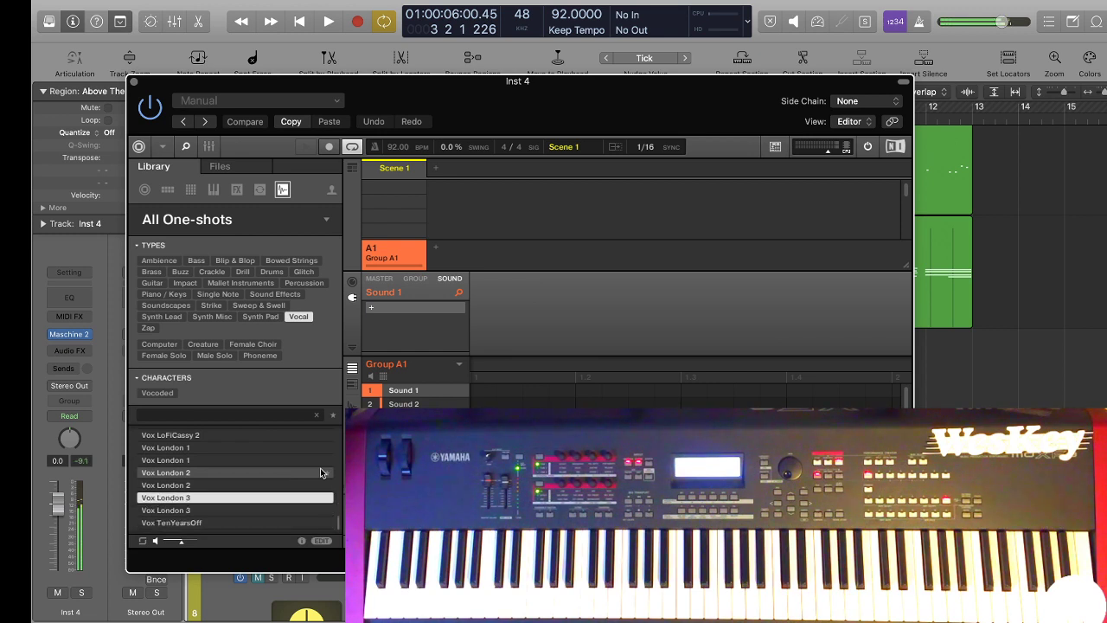
key(Up)
key(Up)
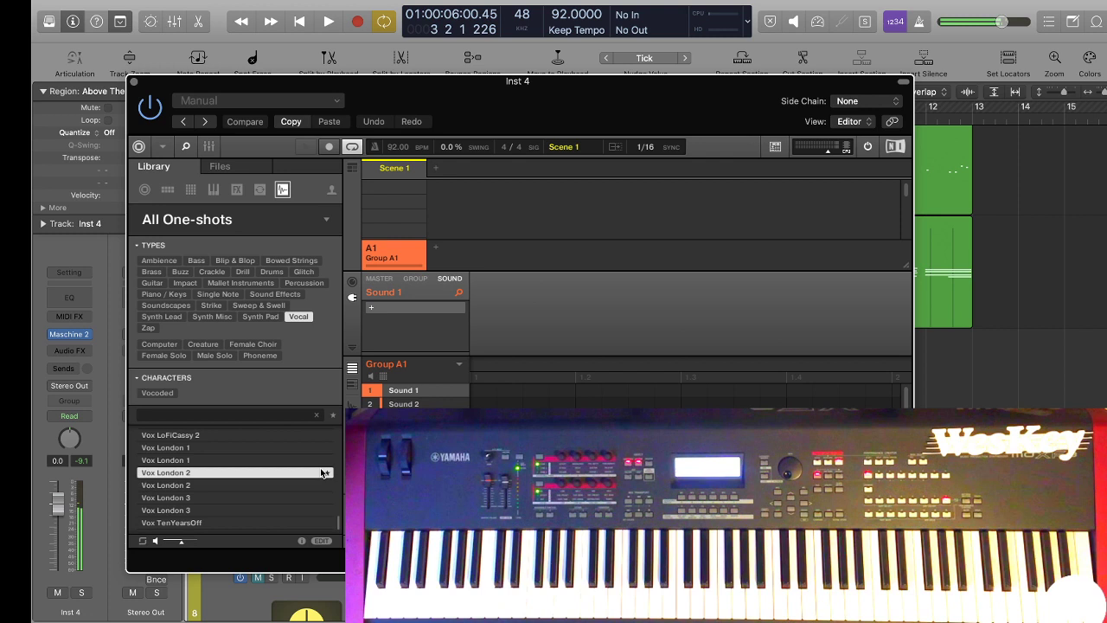
key(Up)
key(Up)
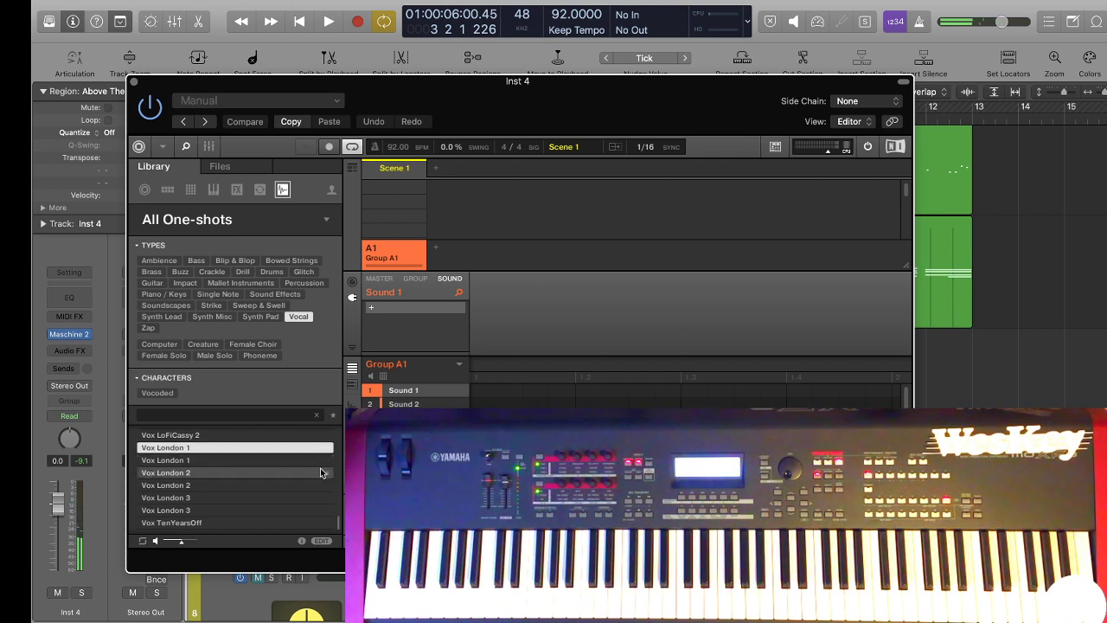
Load the first Vox London 1 one-shot into Sound 1 and try it over the beat.
key(Return)
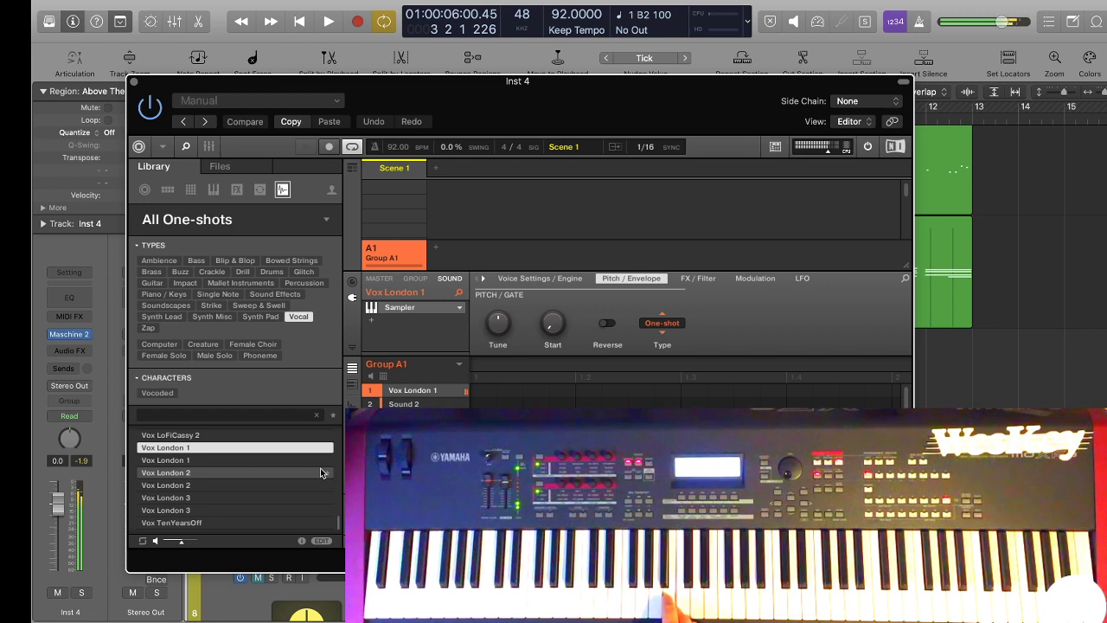
key(space)
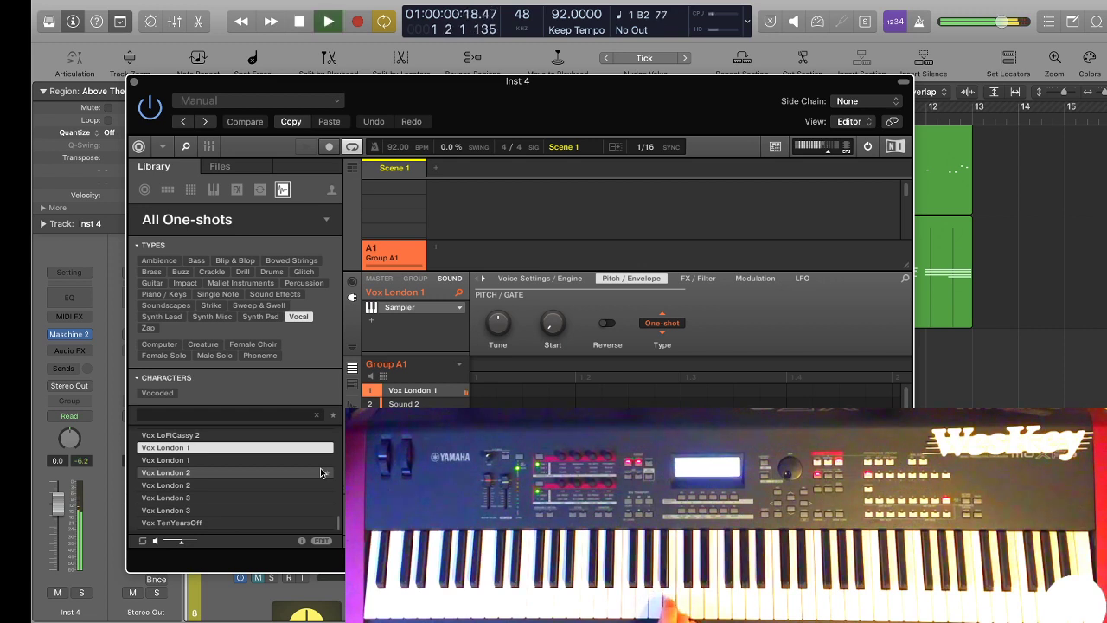
key(space)
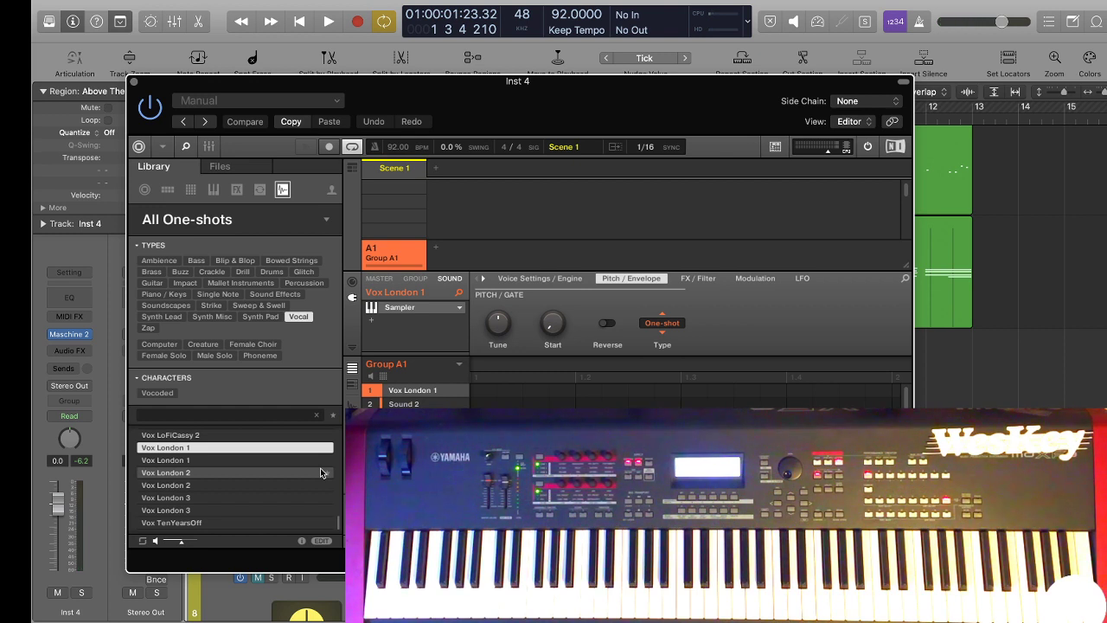
Replace the sample in slot 1 with Vox LoFiCassy 2 and try it over the beat.
key(Up)
key(Up)
key(Down)
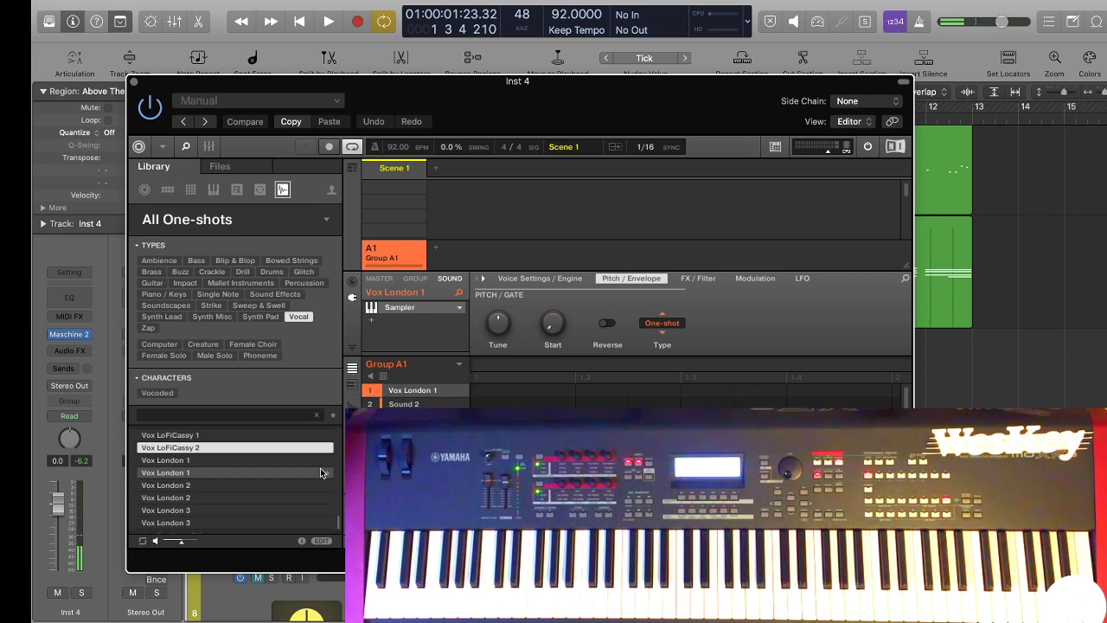
key(Return)
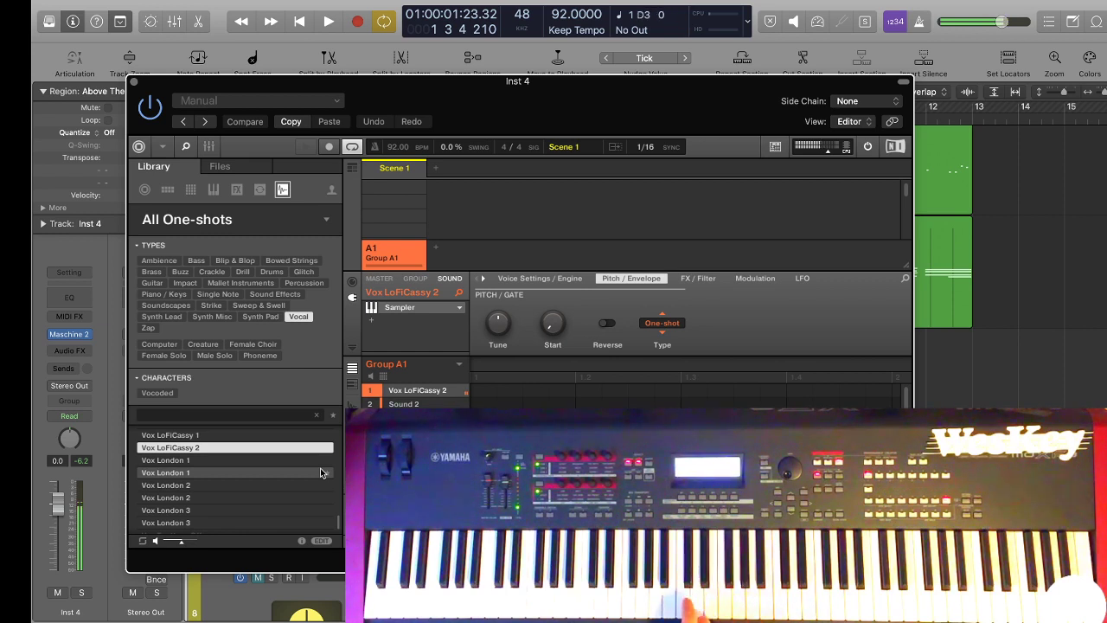
key(space)
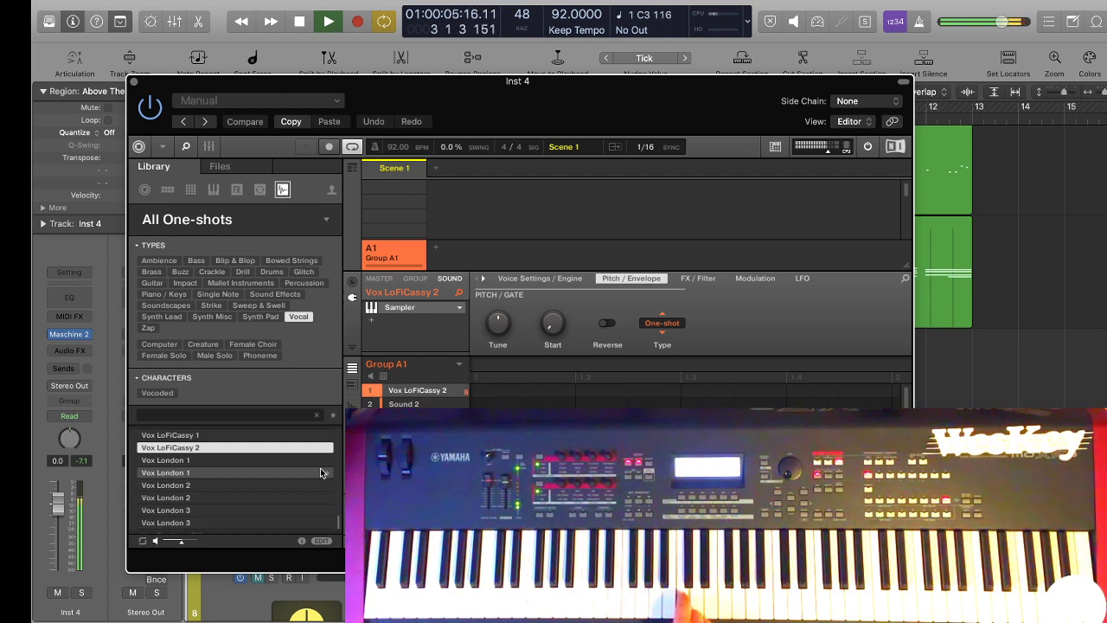
key(space)
Record a four-bar Vox LoFiCassy 2 part on the Inst 4 track from bar 1.
key(Return)
key(r)
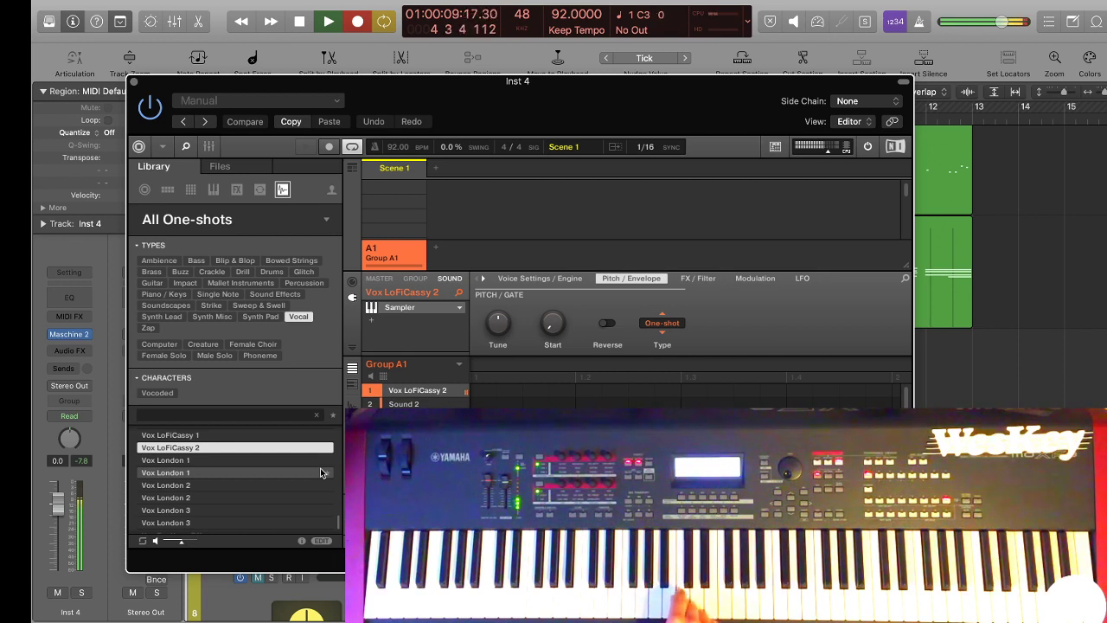
key(space)
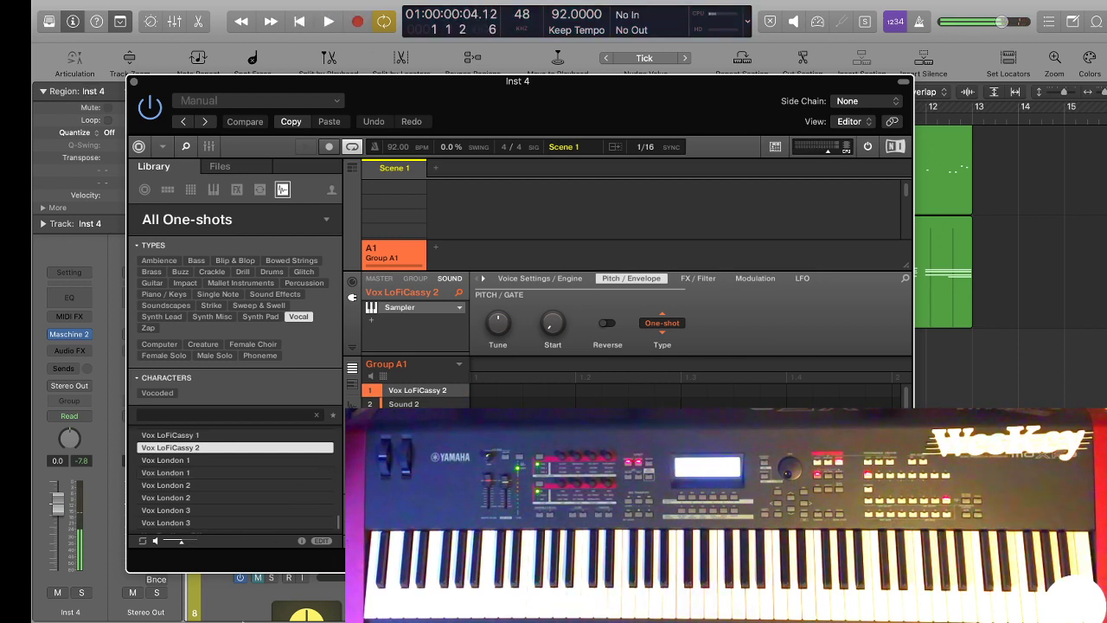
Enable recording inside Maschine and capture the Vox LoFiCassy 2 hits into a pattern while the beat plays.
click(329, 147)
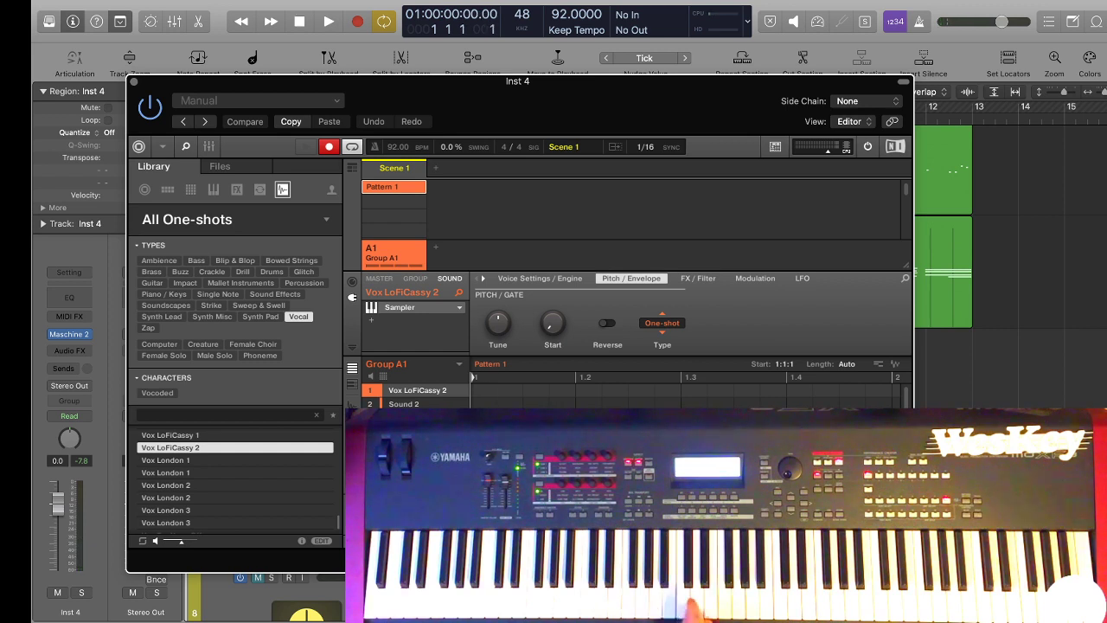
key(space)
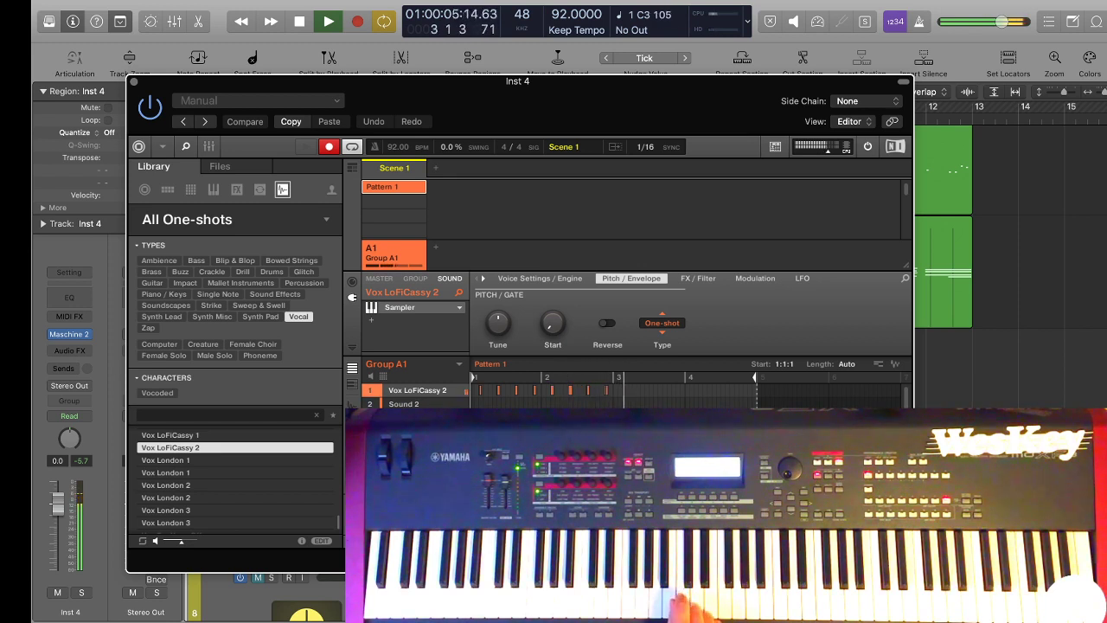
key(space)
key(space)
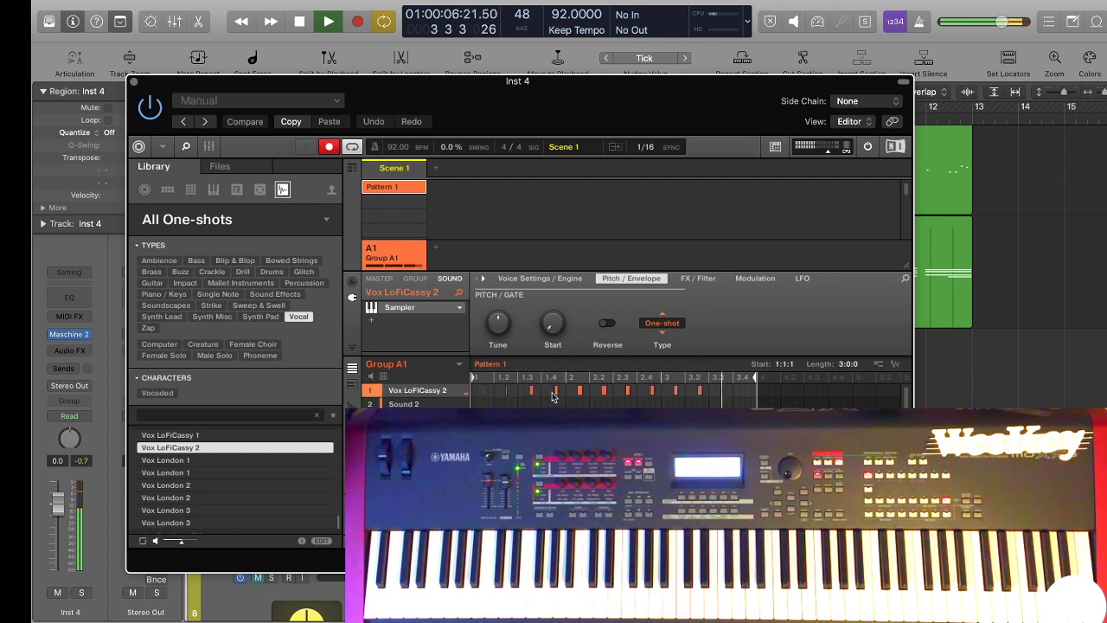
key(space)
Play back the Inst 4 region with the beat and check Maschine's first two sound slots.
drag(623, 107, 624, 462)
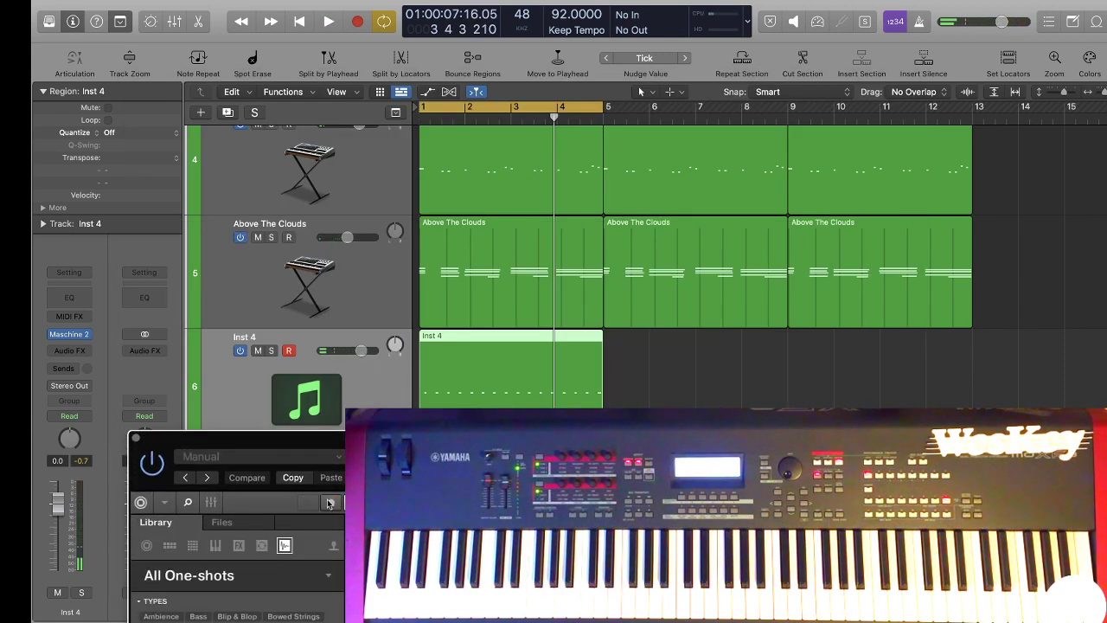
key(space)
drag(516, 447, 670, 67)
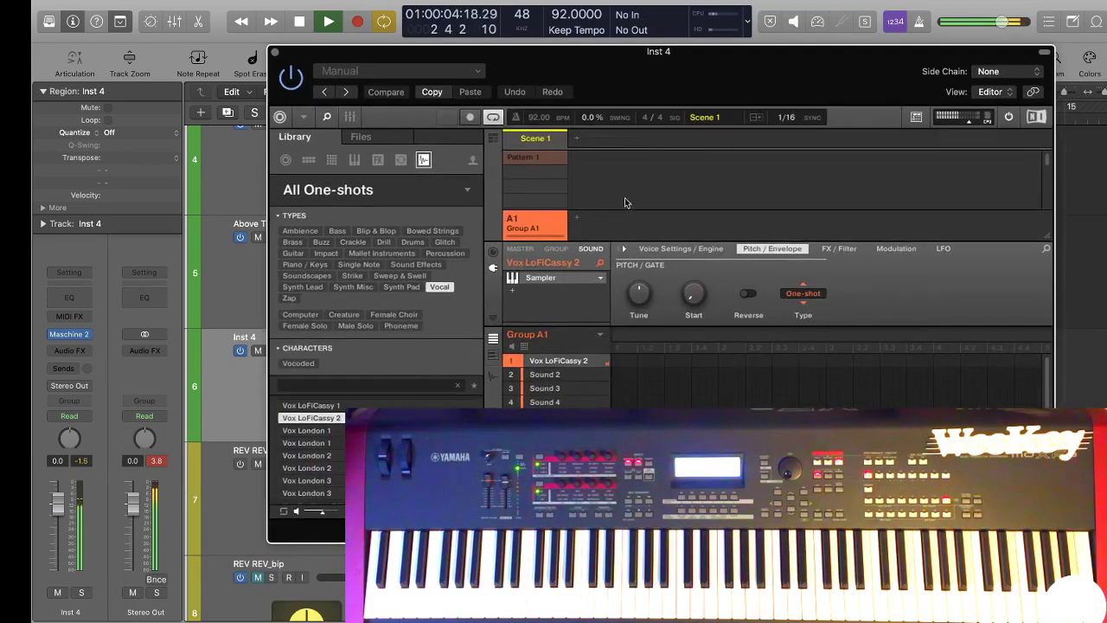
click(555, 377)
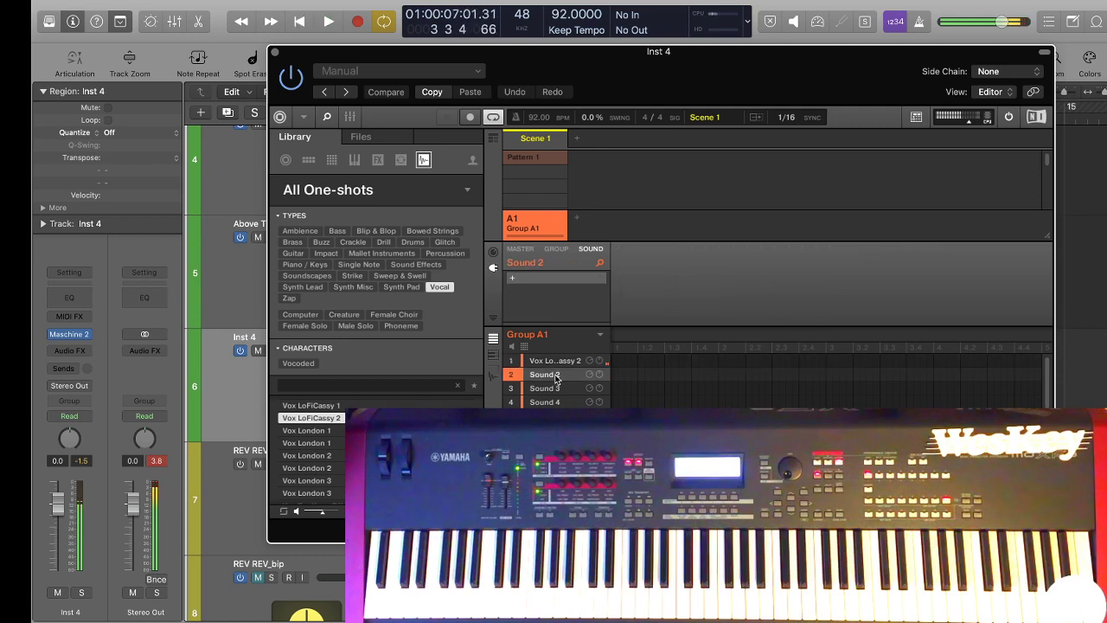
click(547, 363)
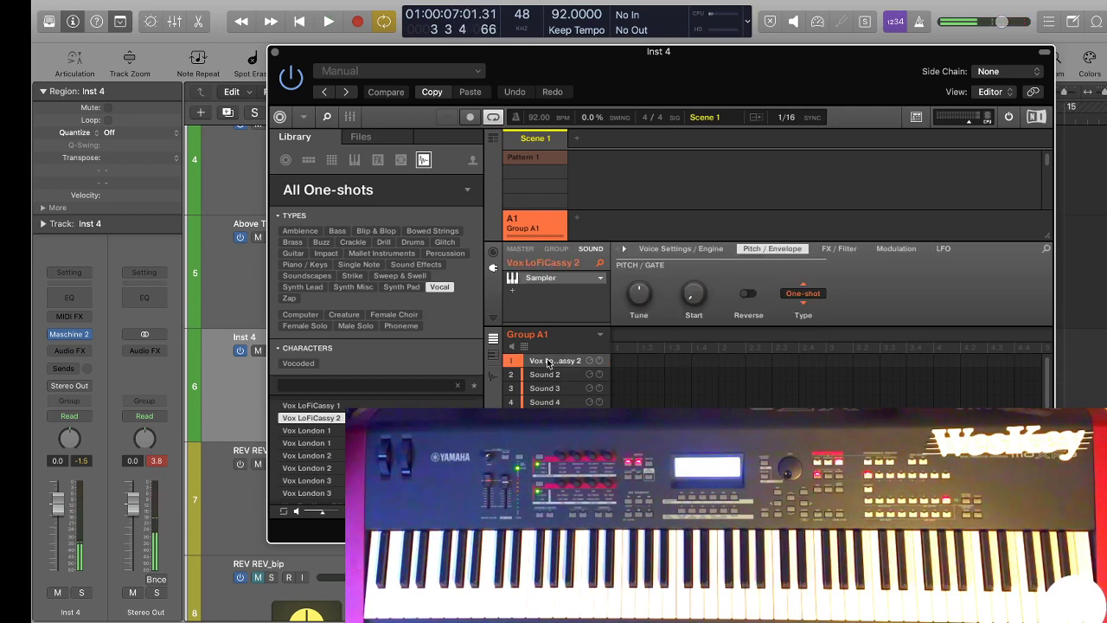
Delete the recorded Inst 4 region from bars 1 to 4.
drag(617, 52, 345, 540)
click(460, 371)
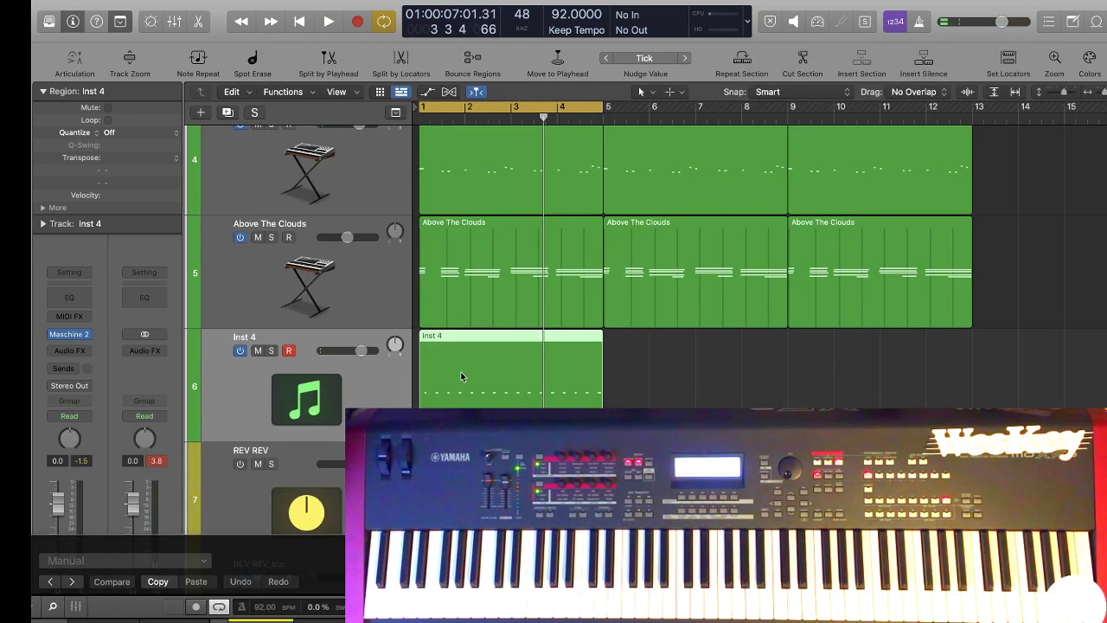
key(Delete)
Try to record Vox LoFiCassy 2 into a new Pattern 2 in Maschine while the beat plays.
drag(504, 572, 698, 63)
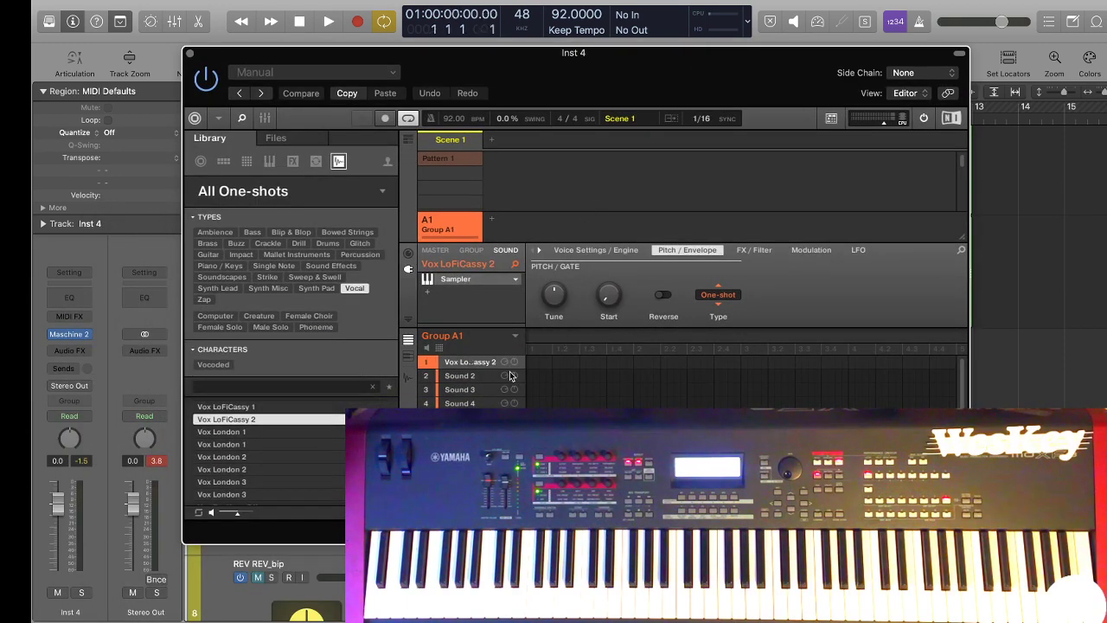
key(r)
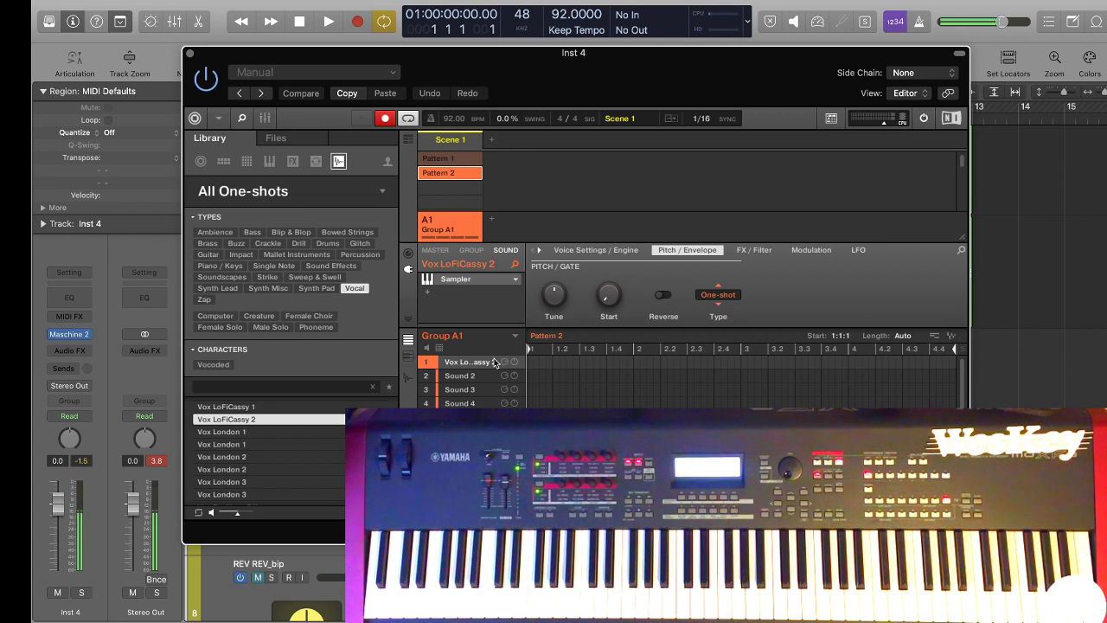
key(space)
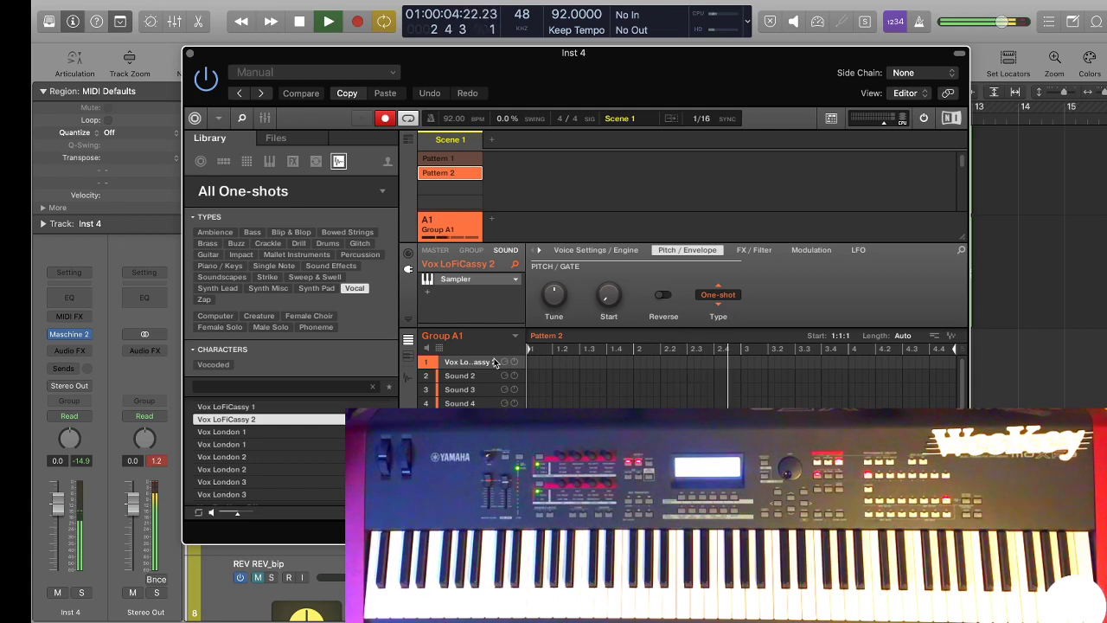
key(space)
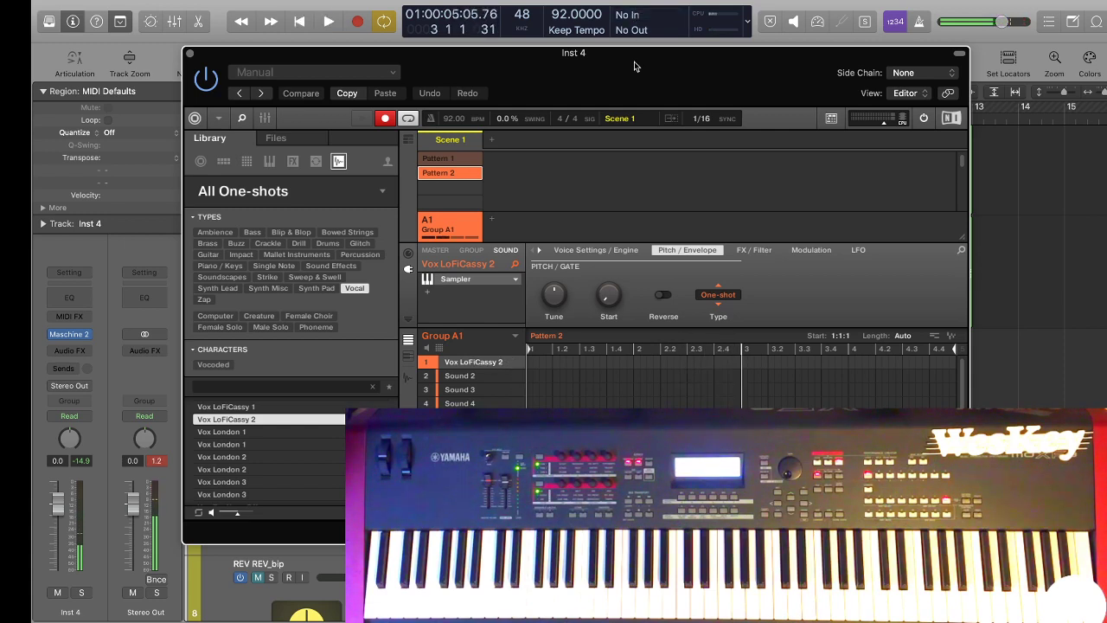
drag(634, 66, 594, 35)
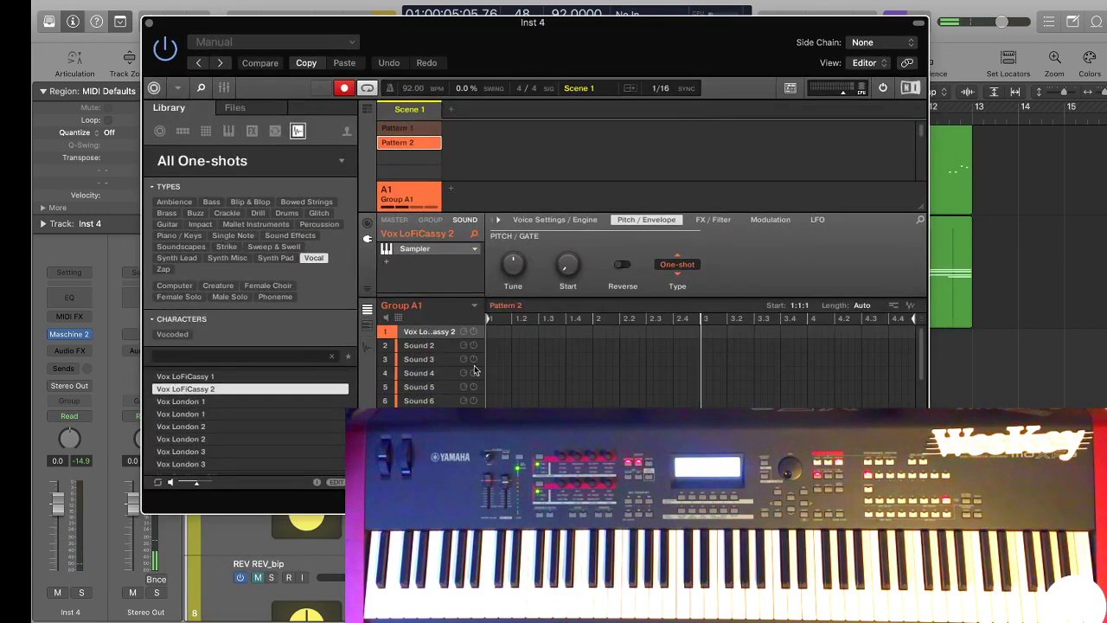
Switch Maschine's Scene 1 back from Pattern 2 to the recorded Pattern 1.
click(421, 148)
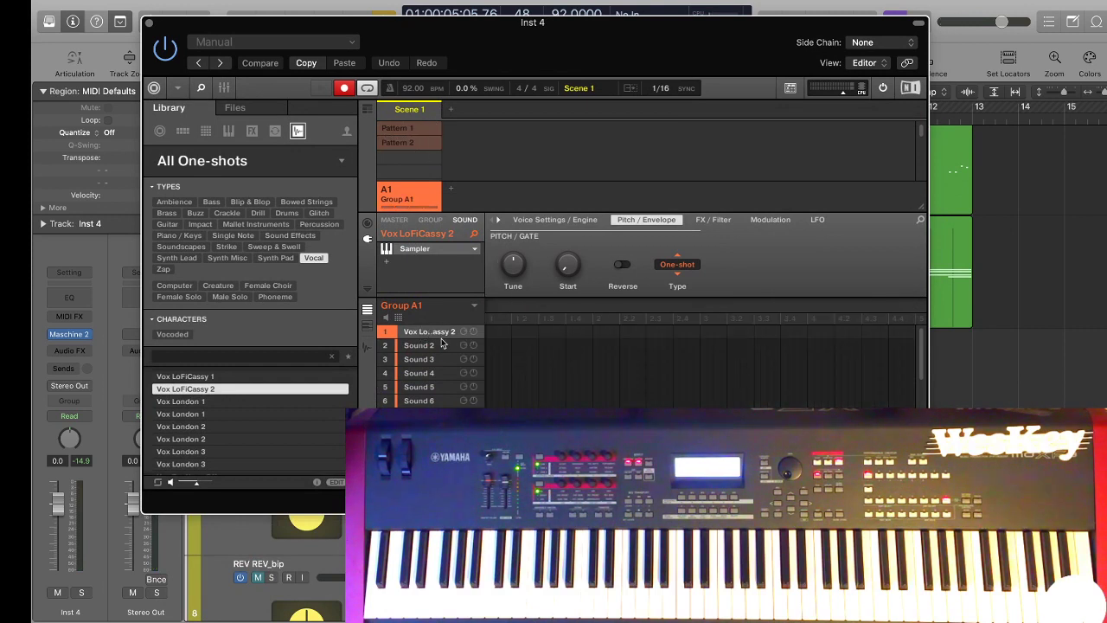
click(421, 143)
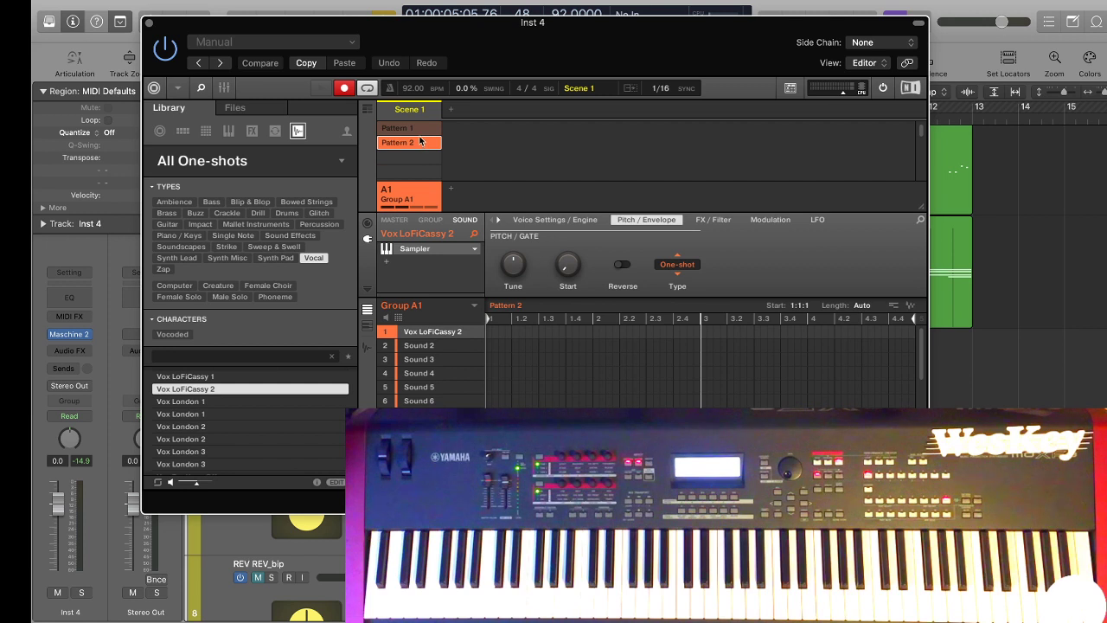
click(413, 128)
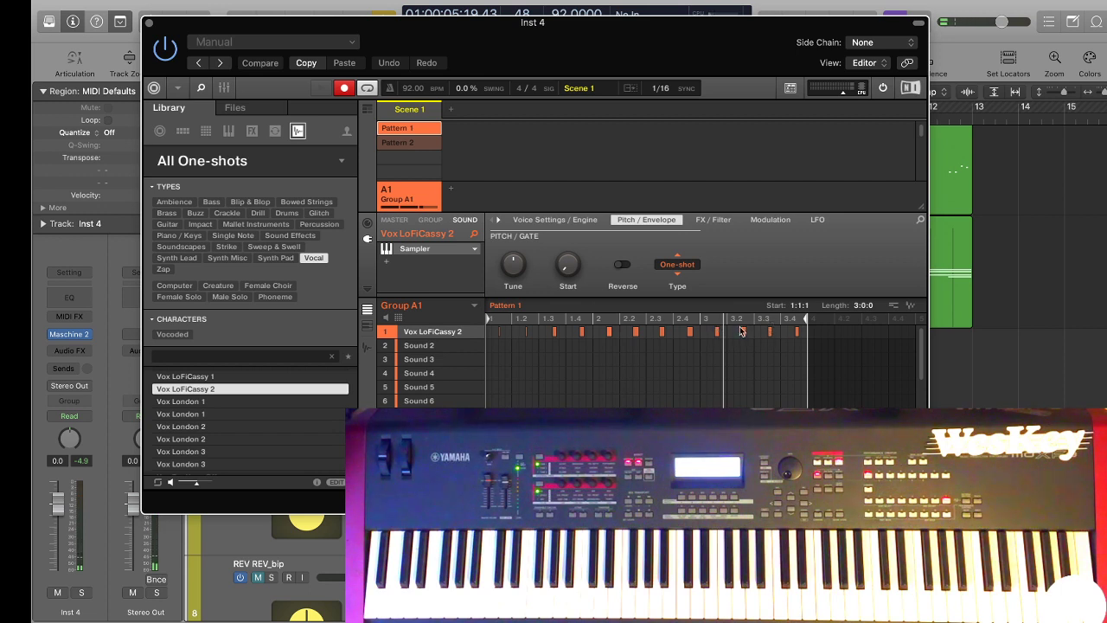
Select the empty Sound 2 slot, turn off Maschine's recording and mute Vox LoFiCassy 2 while the beat plays.
click(422, 346)
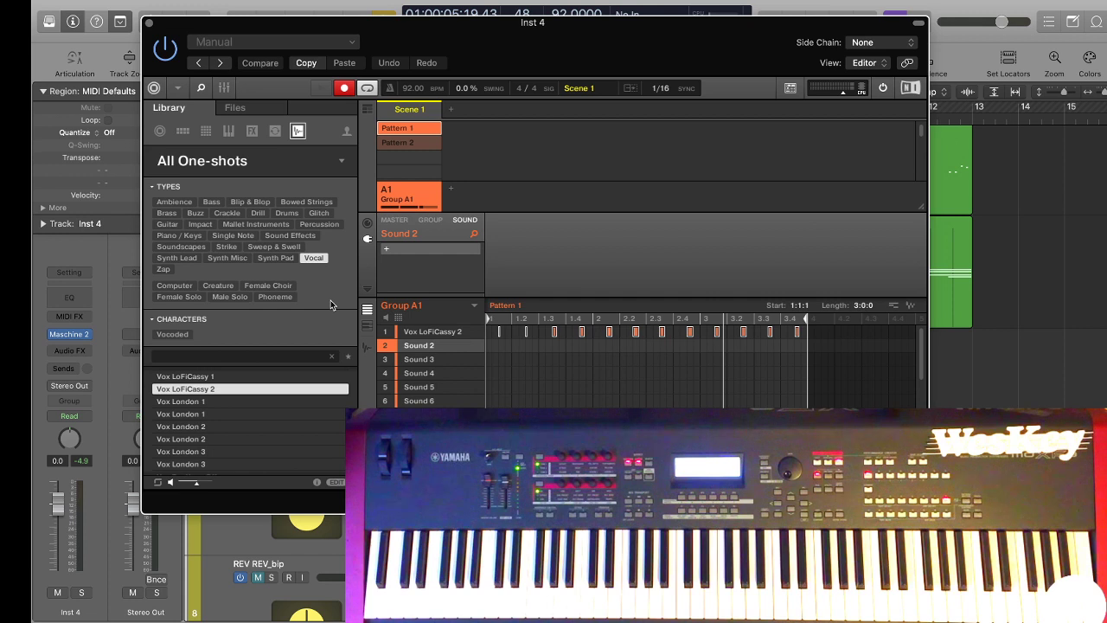
key(space)
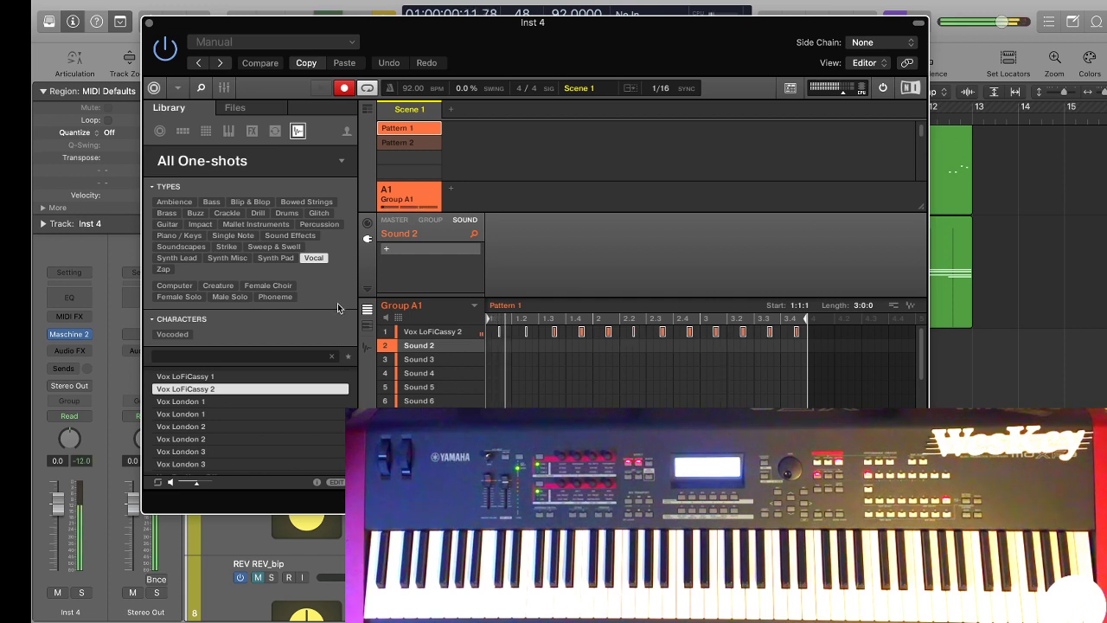
click(345, 88)
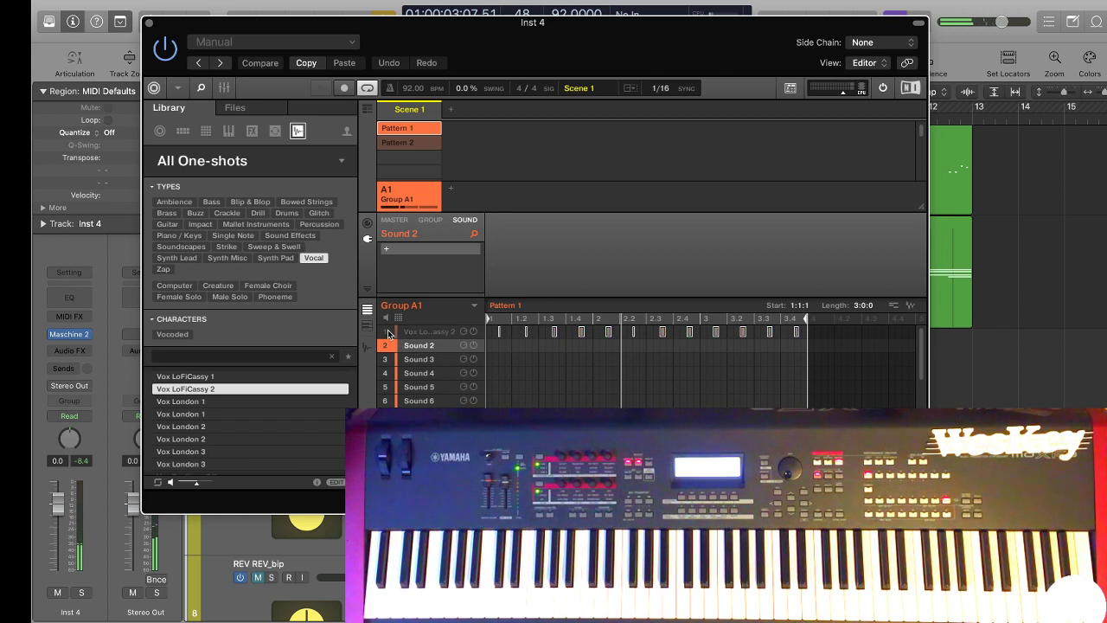
Audition the vocal one-shots listed before Vox LoFiCassy 2 and load Vox Flysamp 3 into Sound 2.
click(258, 376)
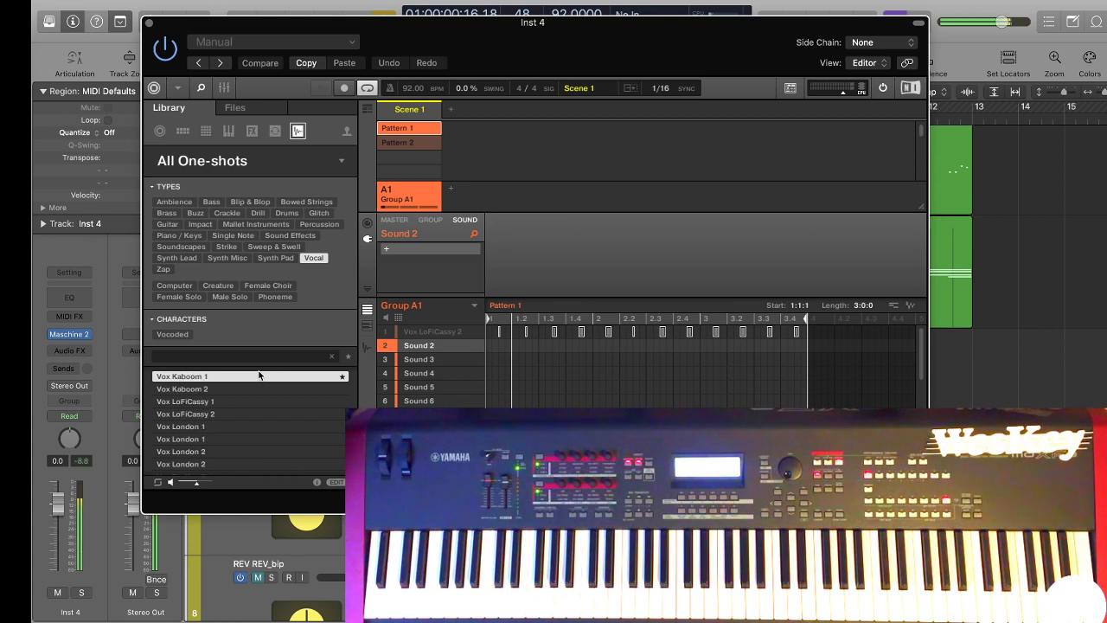
scroll(258, 376, up, 2)
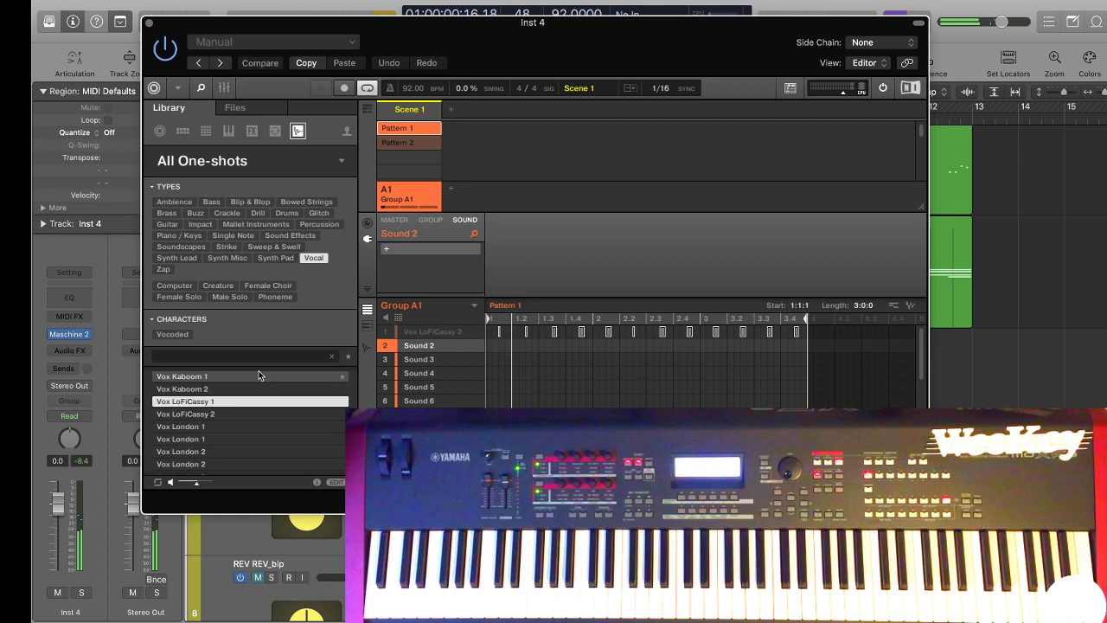
click(259, 375)
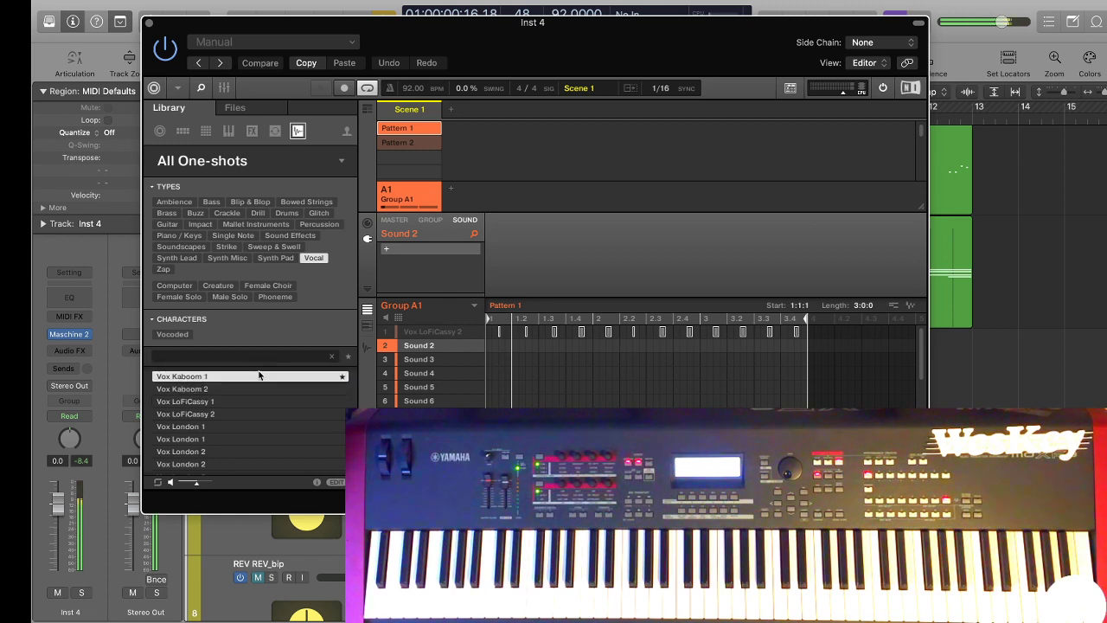
key(Up)
key(Up)
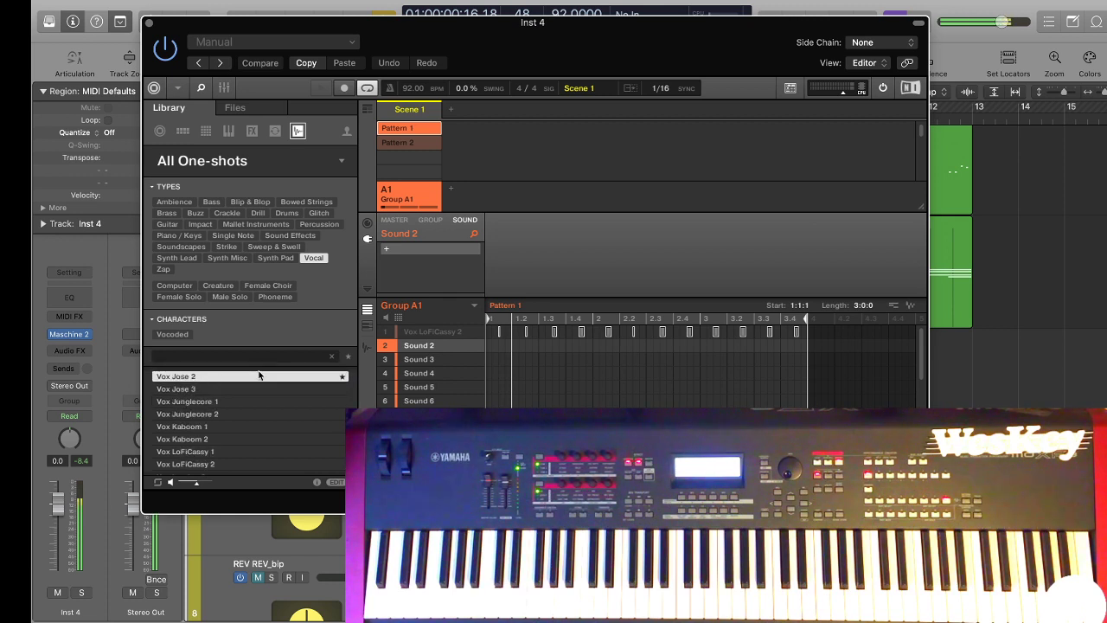
key(Up)
key(Up)
key(Up)
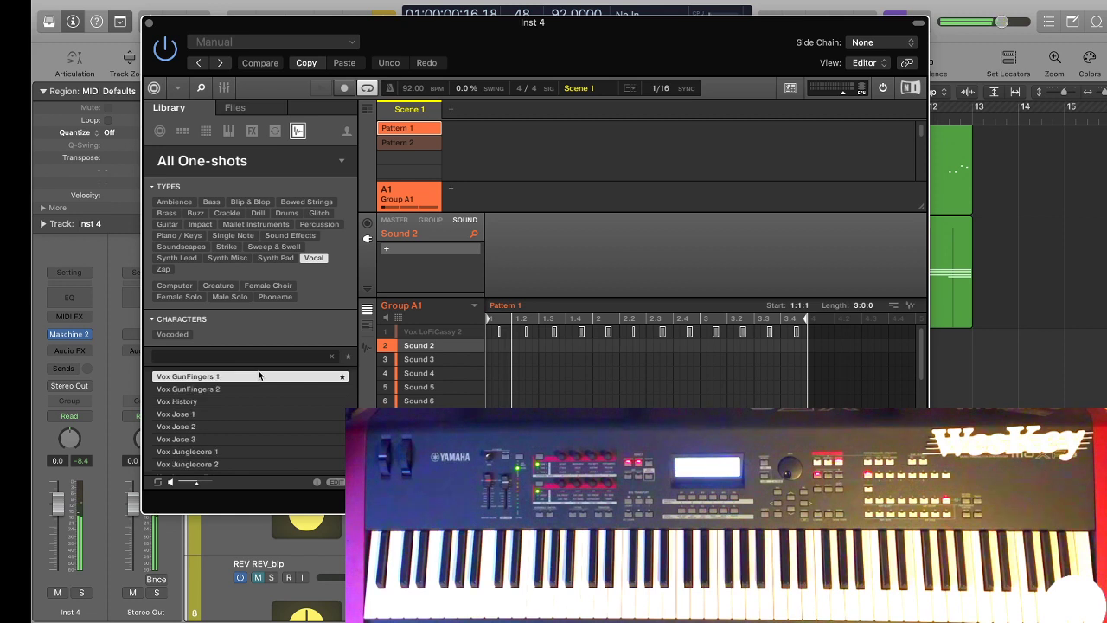
key(Down)
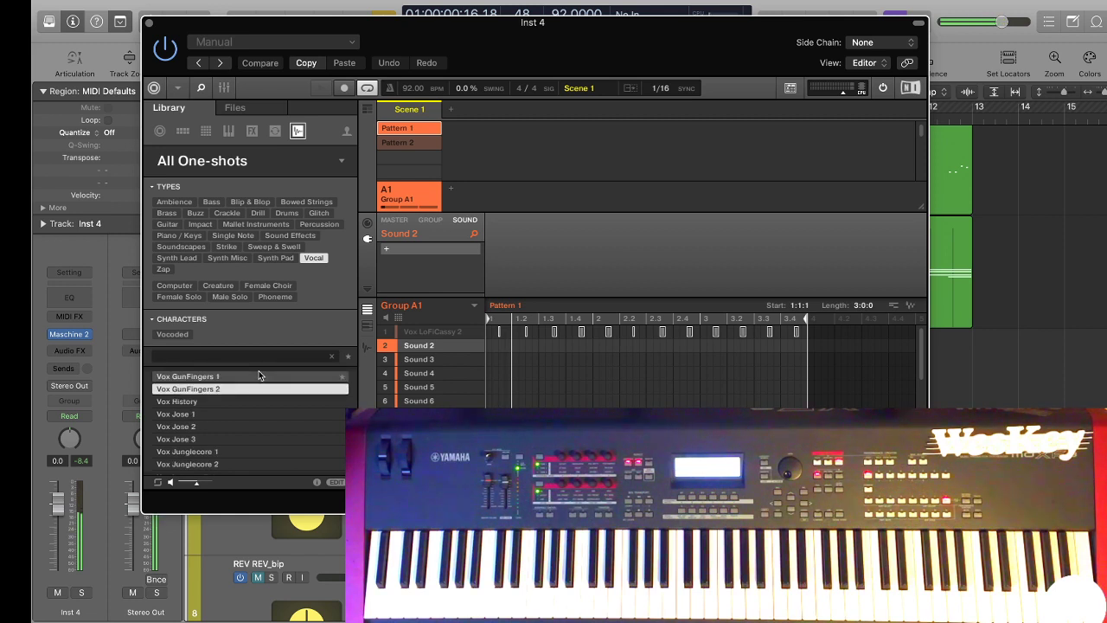
key(Up)
key(Up)
key(Up)
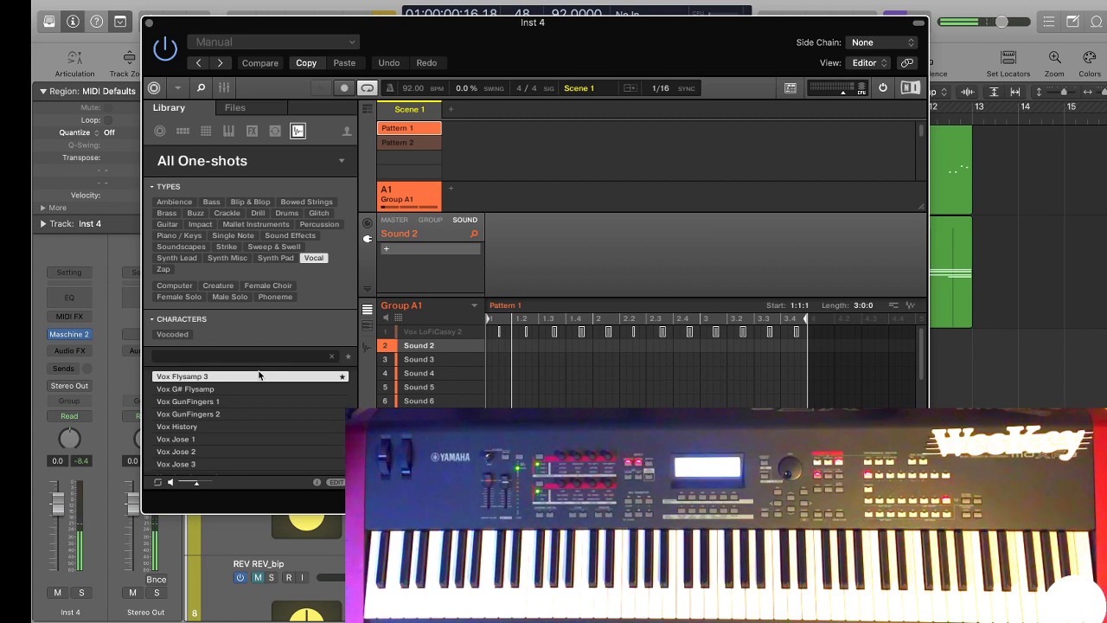
double_click(303, 367)
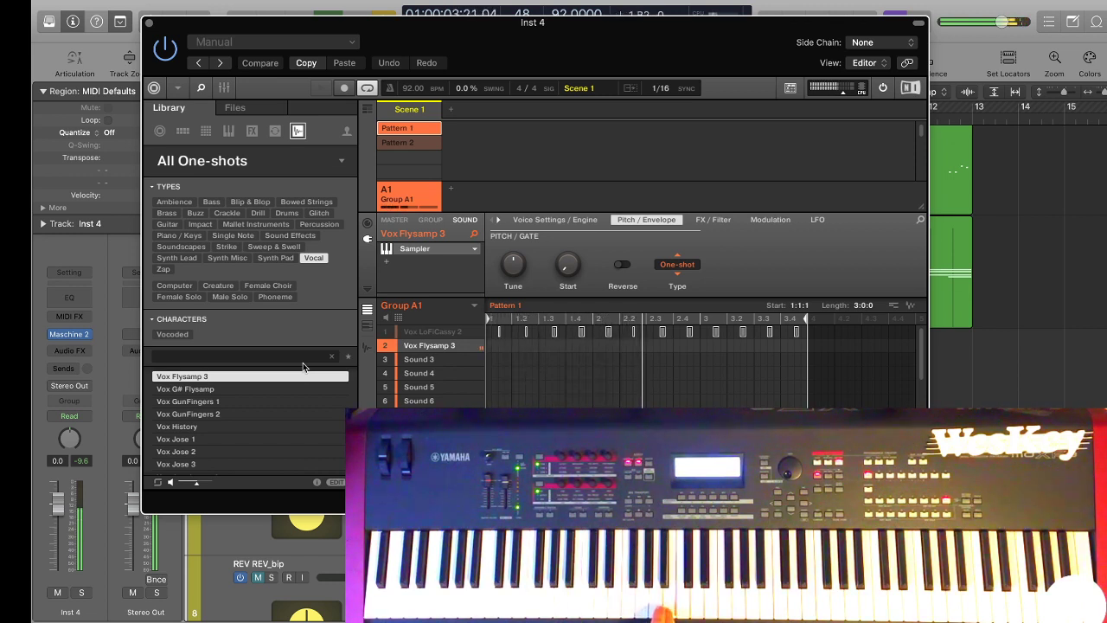
Record Vox Flysamp 3 notes near the starts of bars 1 and 3 of Pattern 1, and close Maschine.
key(space)
key(Return)
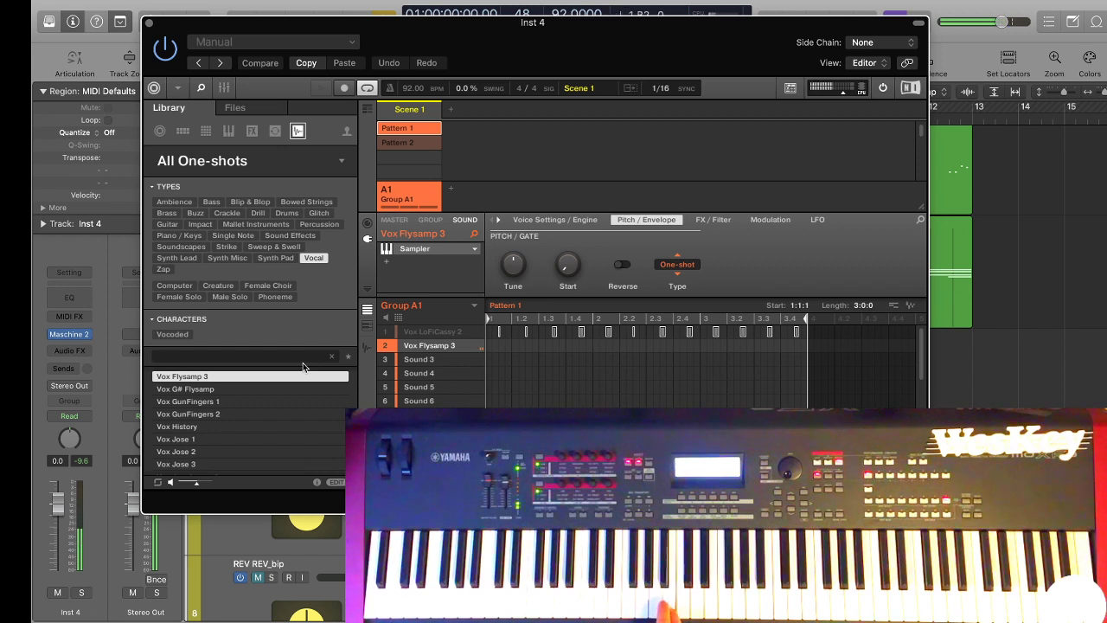
key(r)
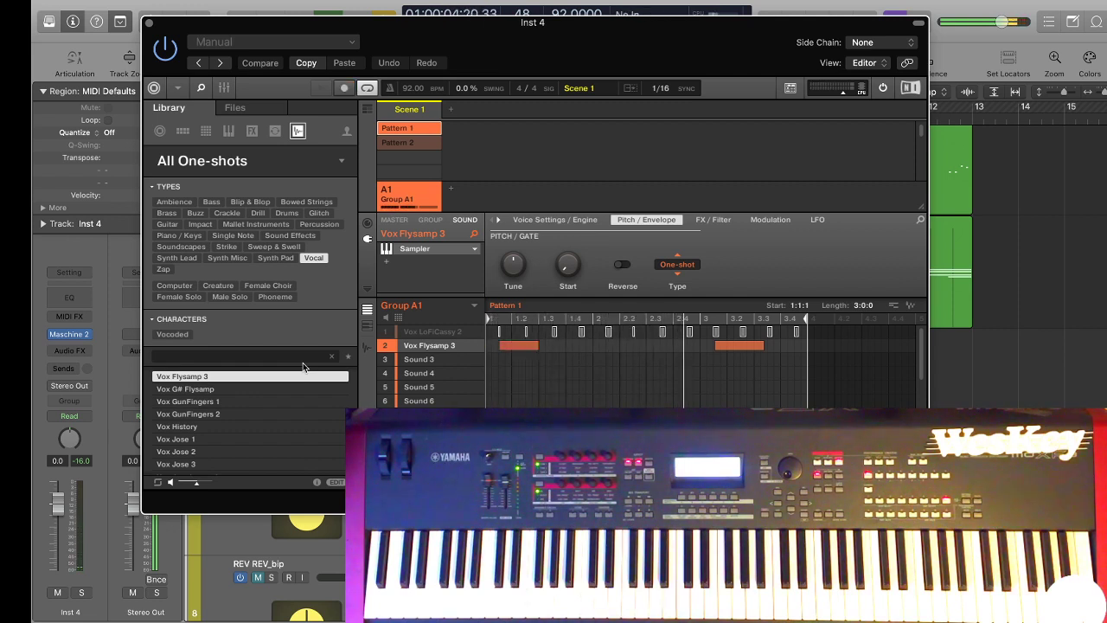
click(149, 24)
key(space)
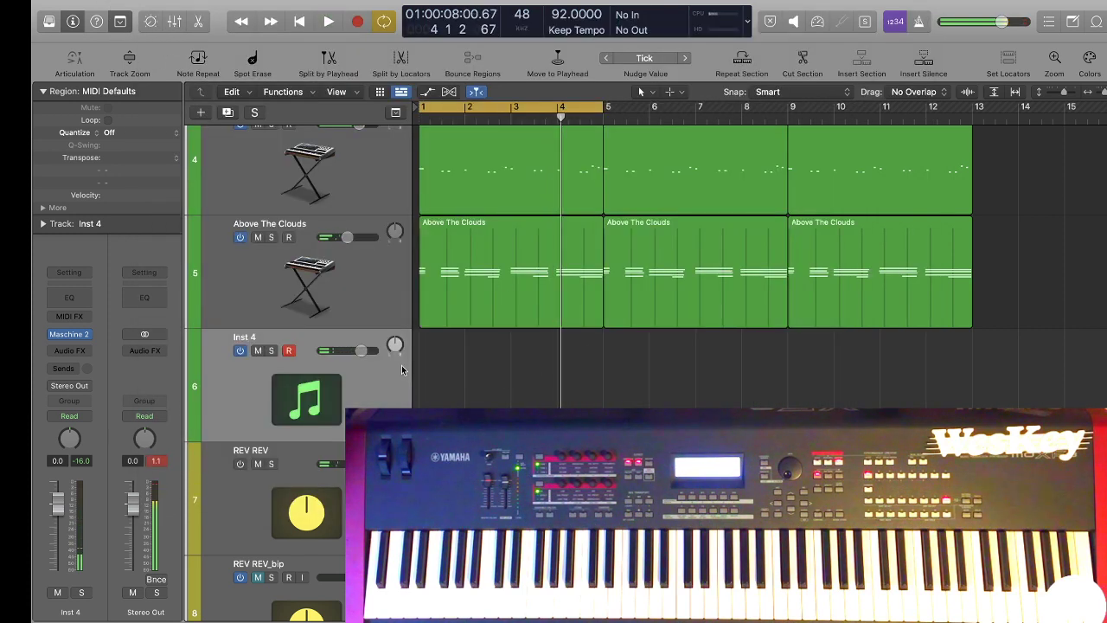
Insert Native Instruments' Raum reverb on Inst 4 while the beat loops, and lower the track volume to -5.8 dB.
key(Return)
key(space)
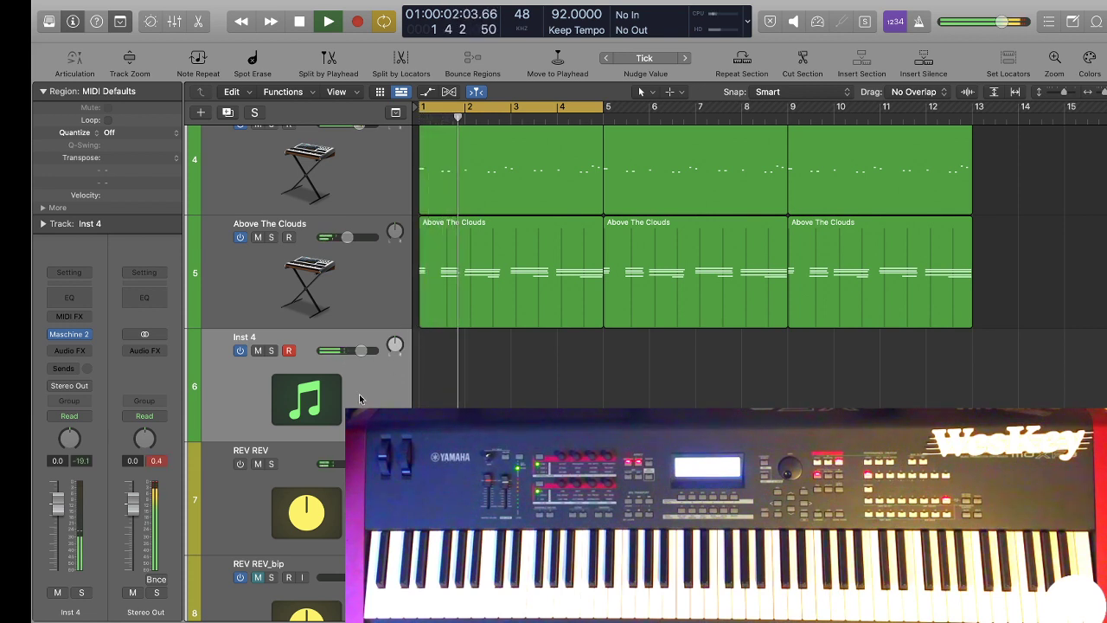
click(85, 350)
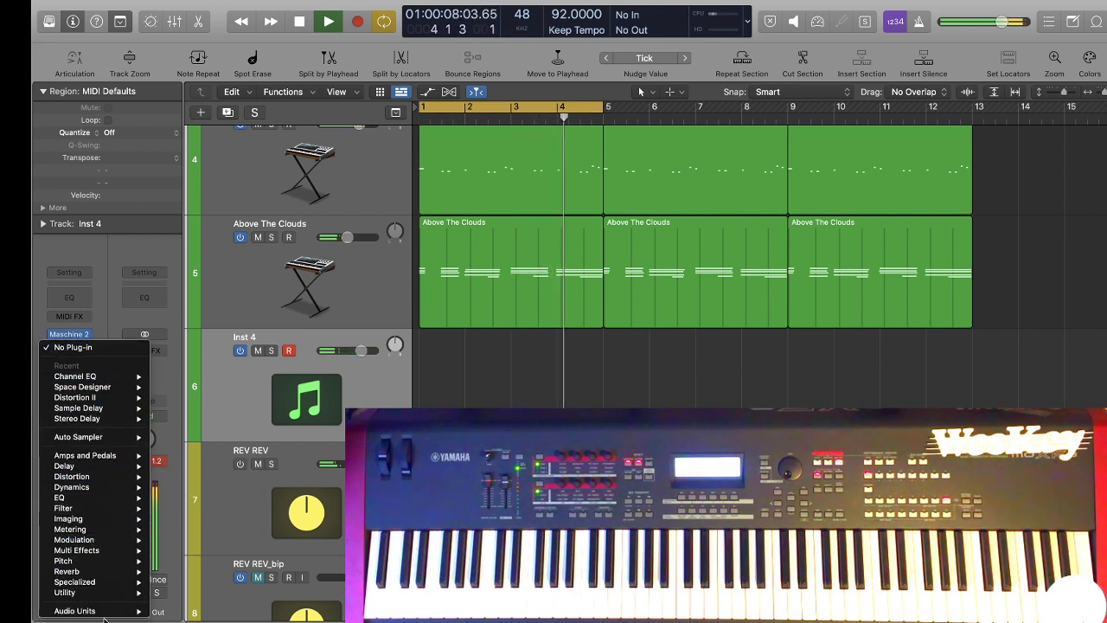
mouse_move(104, 610)
mouse_move(180, 610)
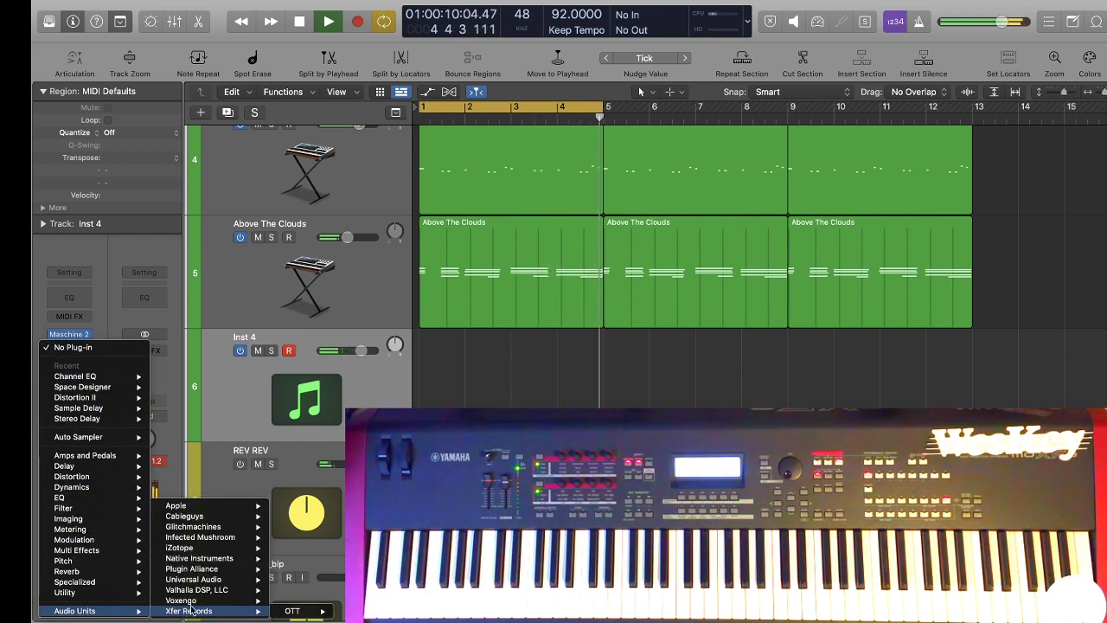
mouse_move(223, 562)
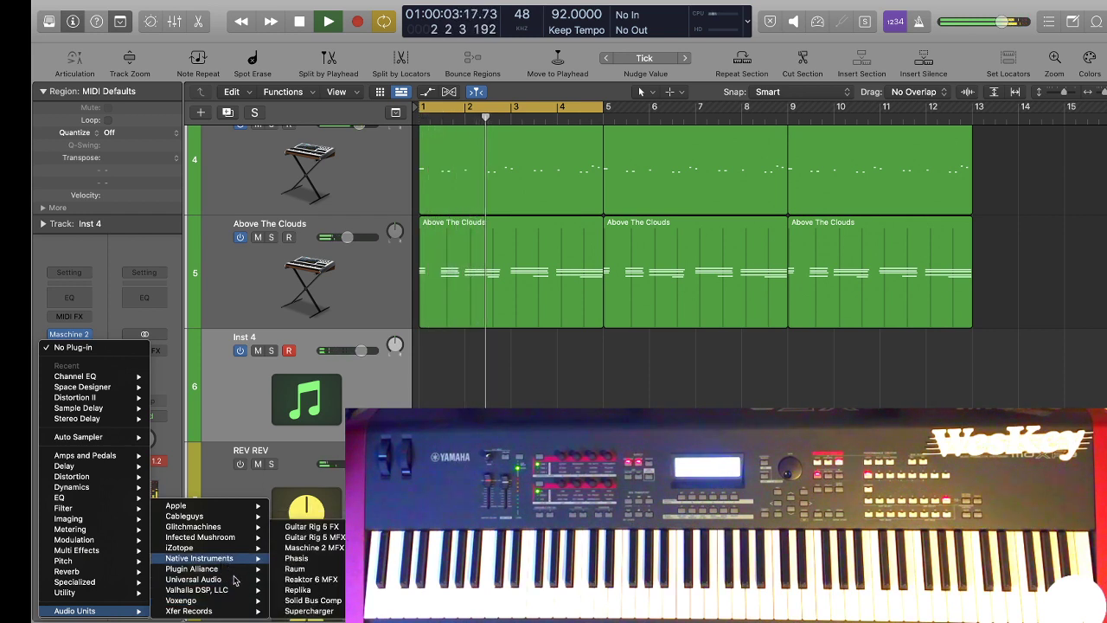
mouse_move(221, 585)
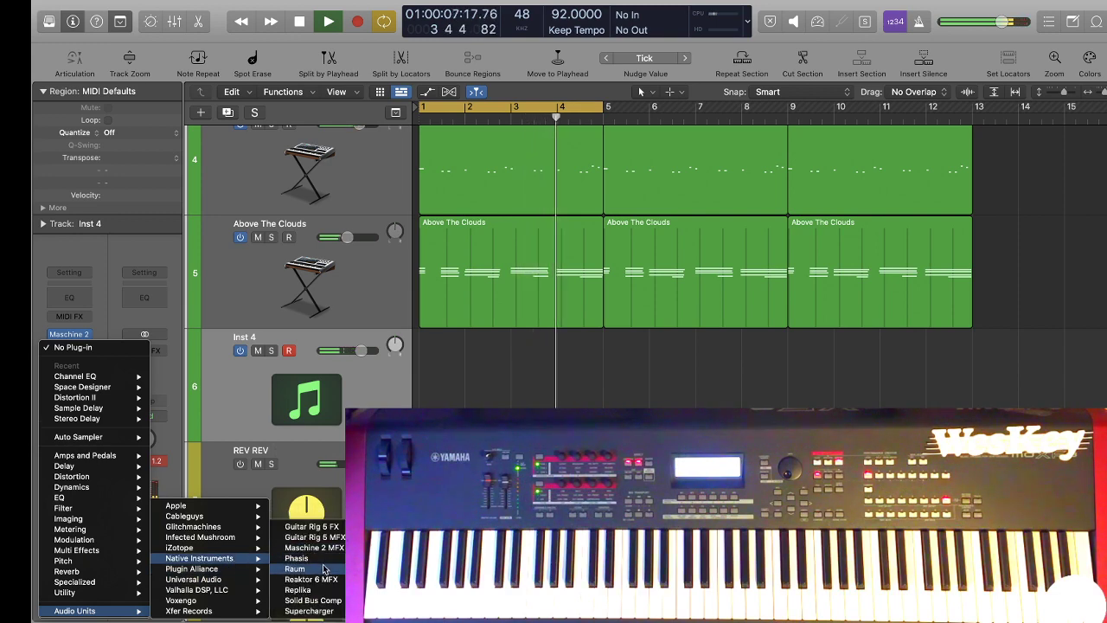
click(322, 569)
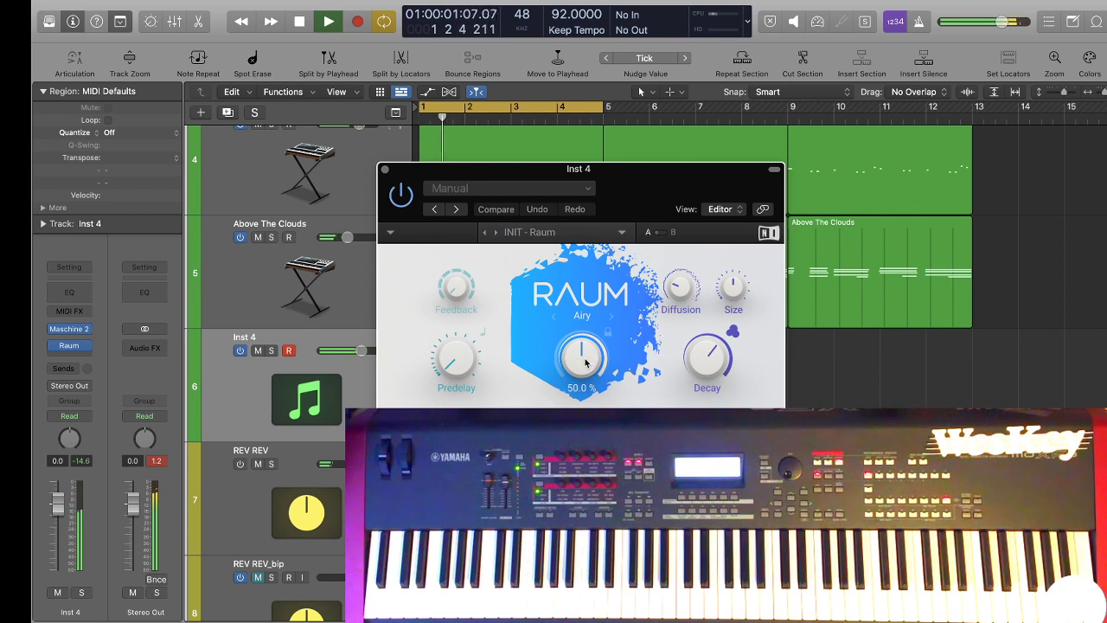
click(384, 169)
drag(360, 350, 347, 351)
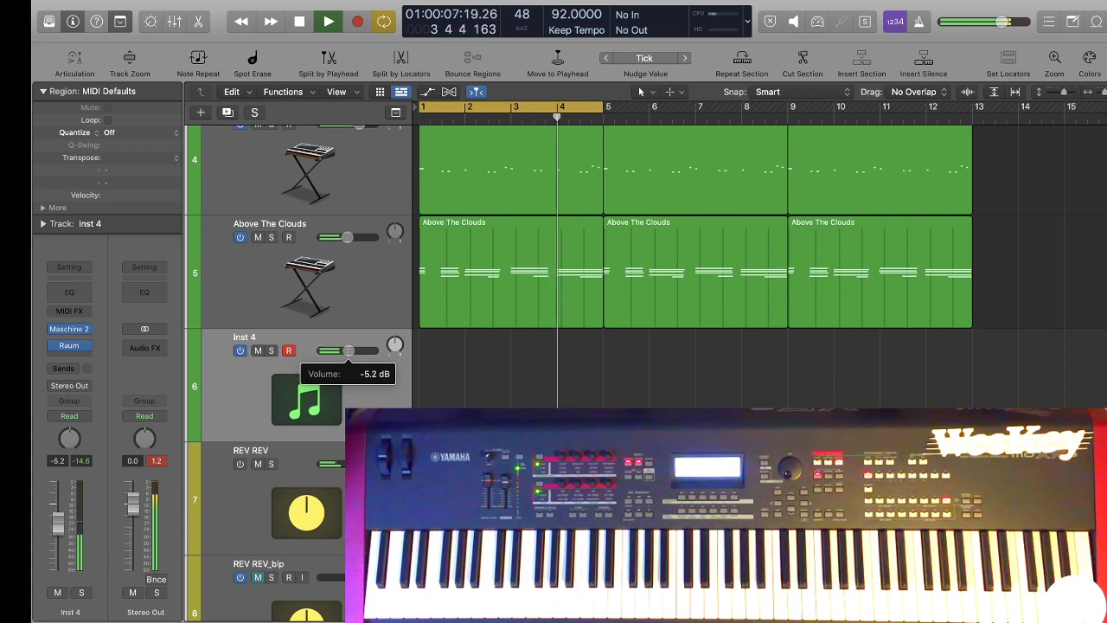
Insert Tape Delay after Raum on Inst 4, keeping its Factory Default settings, and stop playback.
click(76, 356)
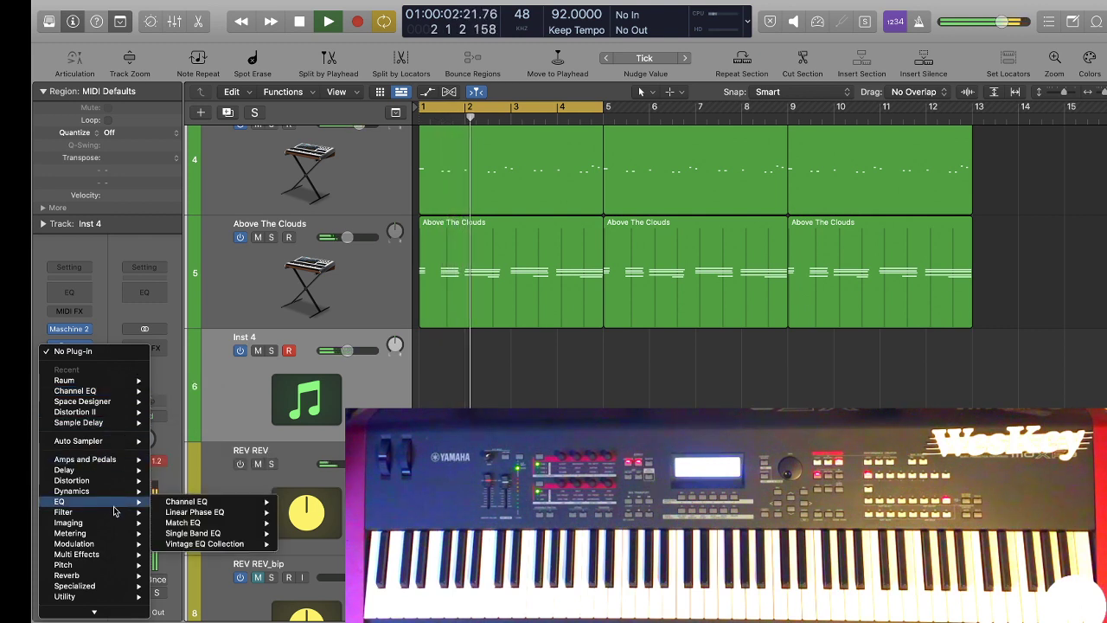
mouse_move(86, 470)
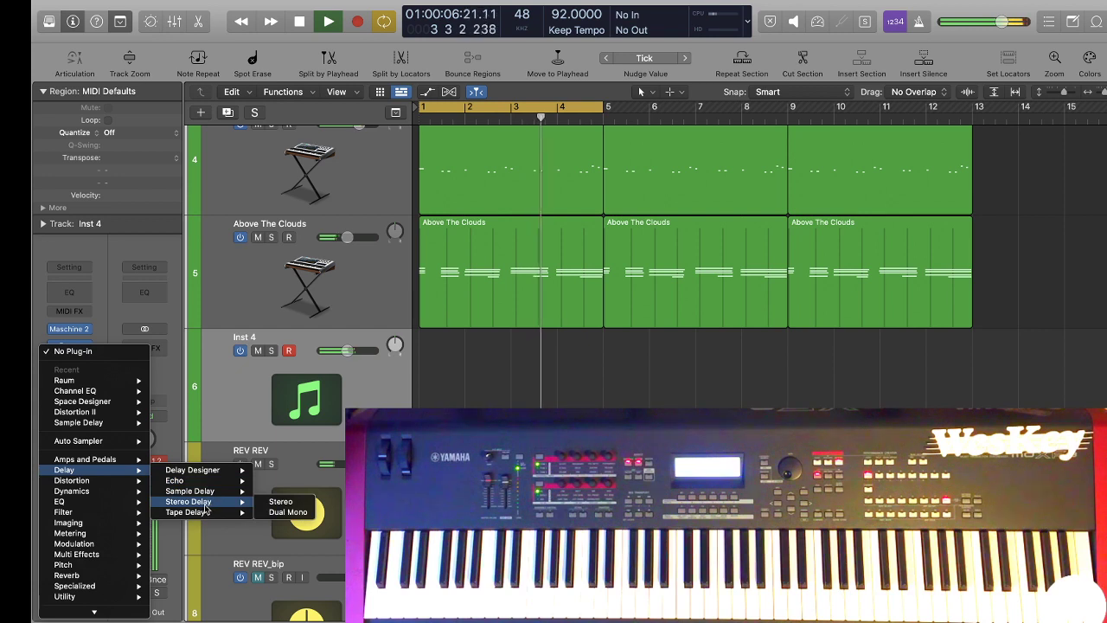
mouse_move(248, 517)
click(280, 512)
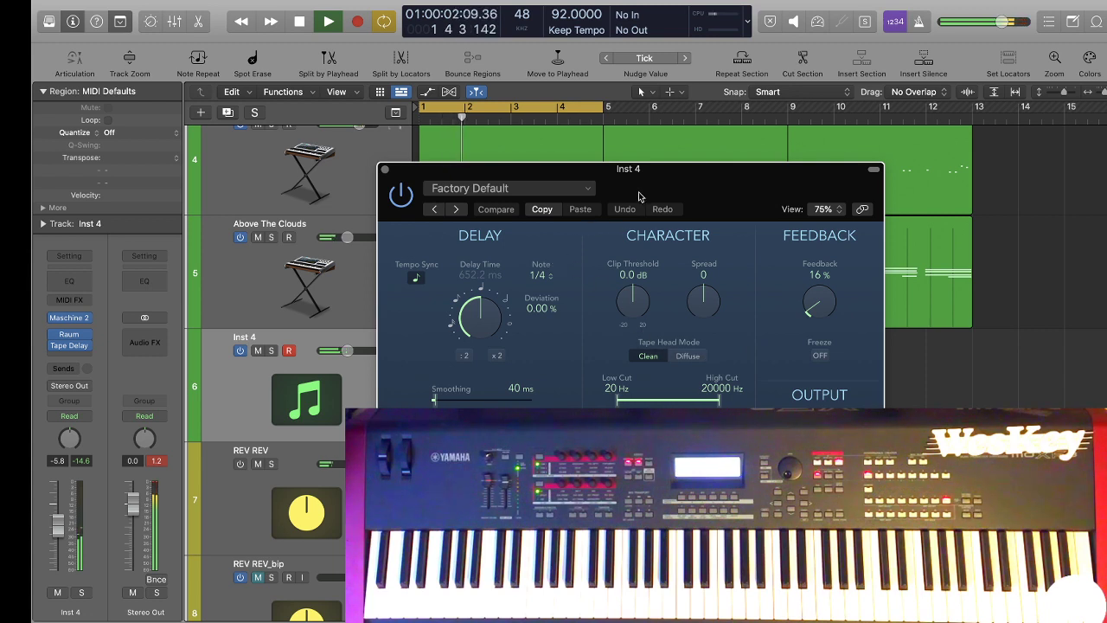
key(space)
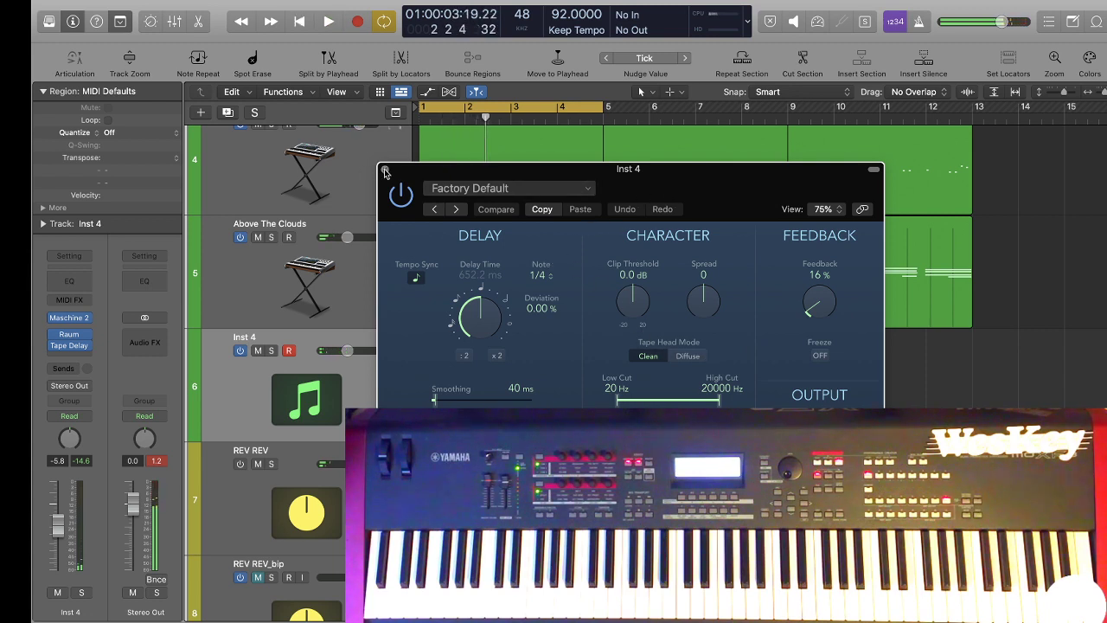
click(386, 169)
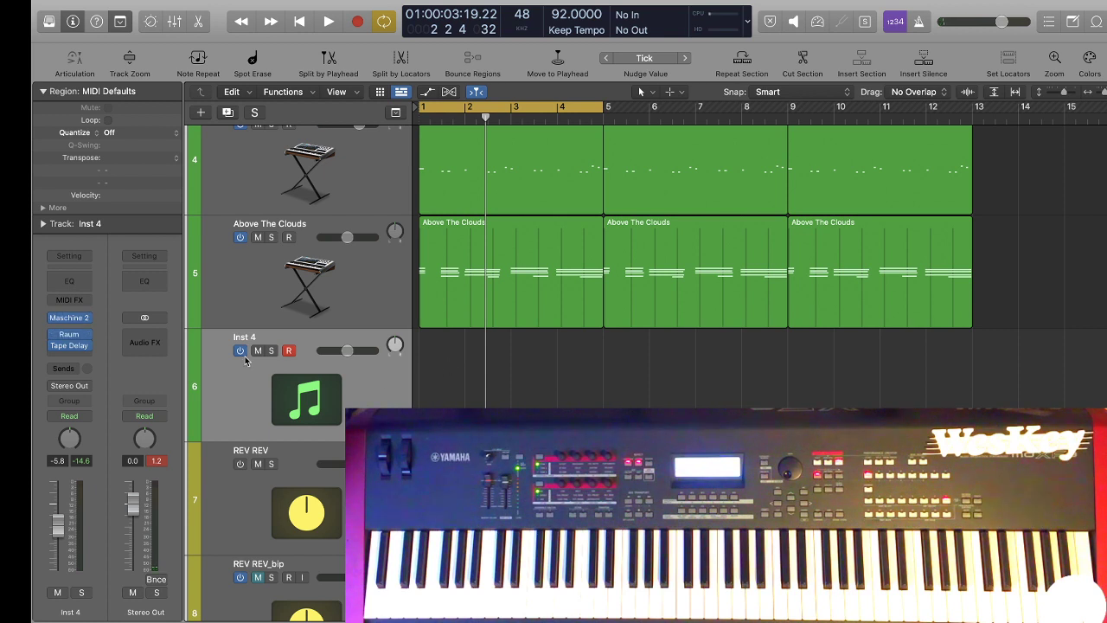
Reopen Maschine on Inst 4 and set Pattern 1's length to 4:0:0.
click(75, 318)
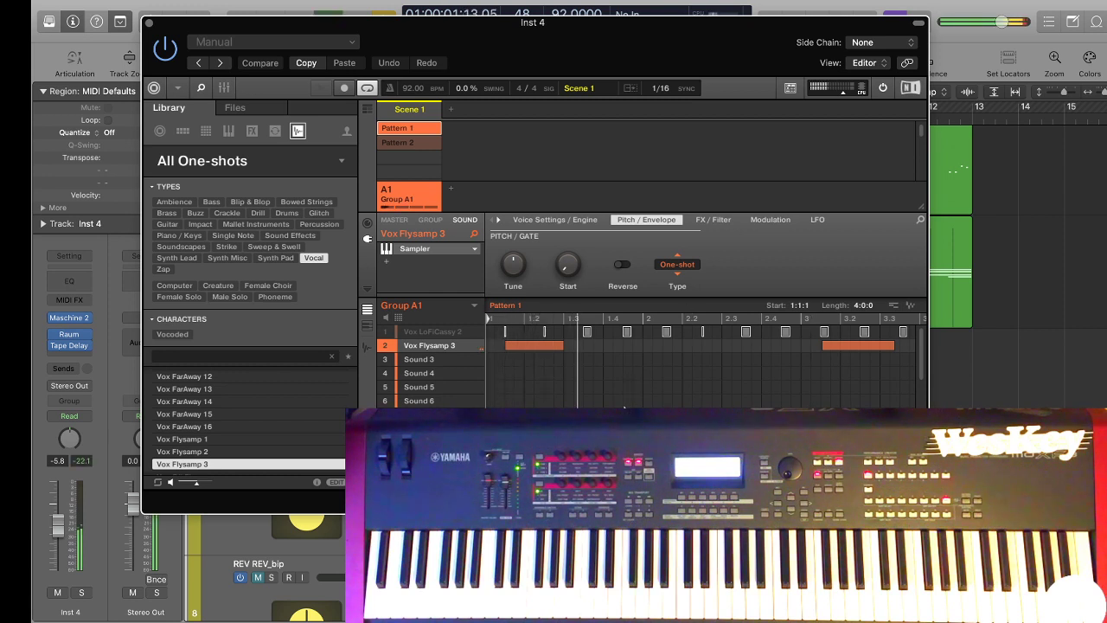
Close Maschine, stop playback and replace the Tape Delay on Inst 4 with a stereo Delay Designer.
click(149, 23)
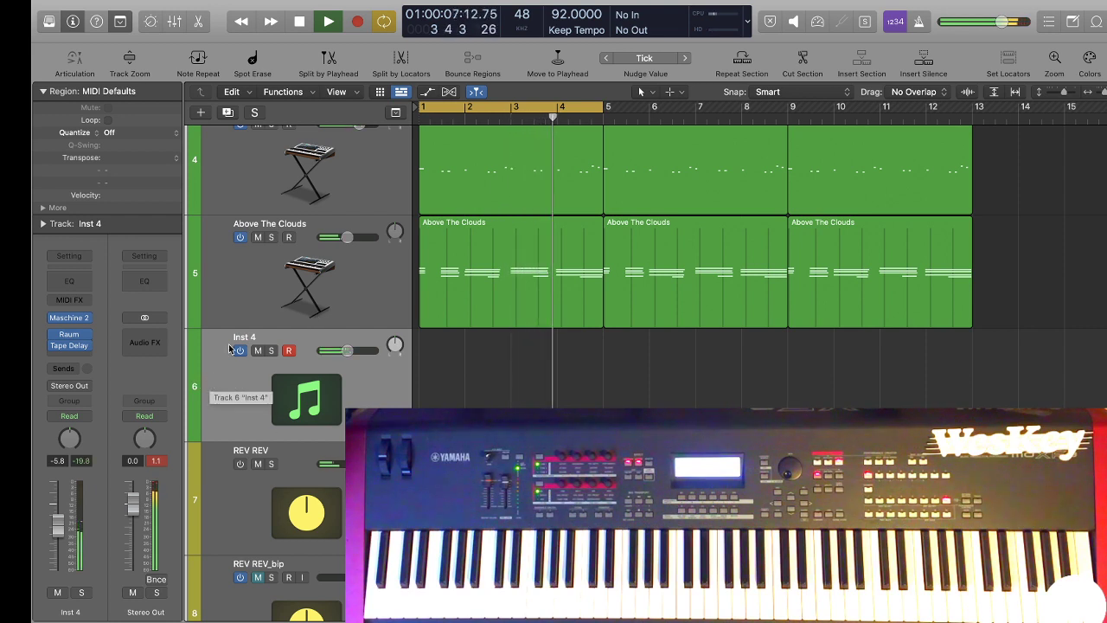
key(space)
click(84, 346)
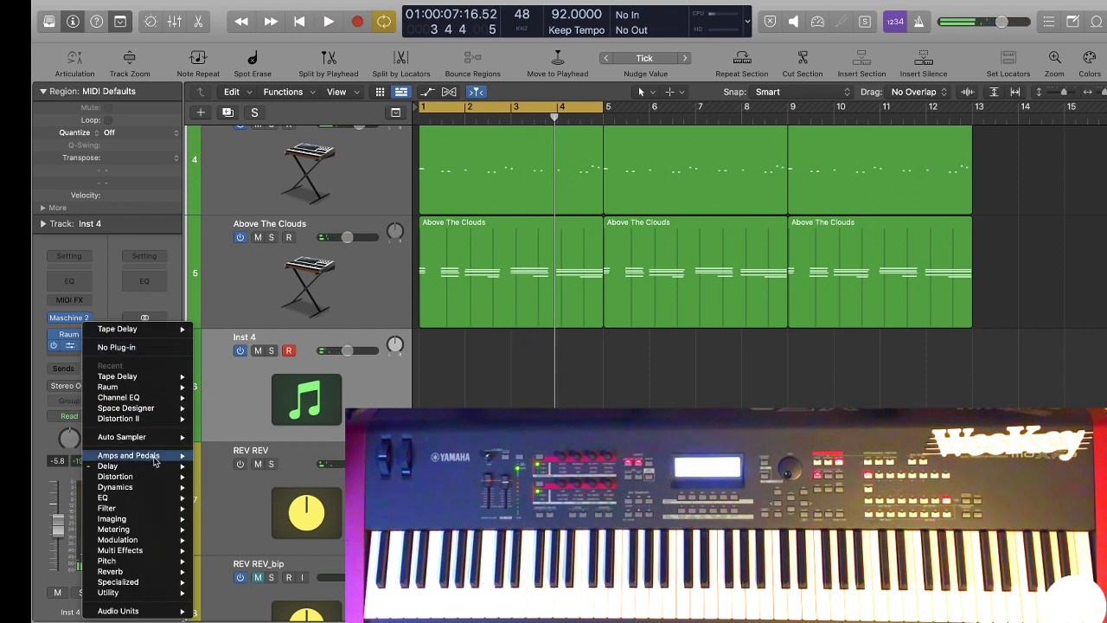
mouse_move(161, 472)
mouse_move(239, 468)
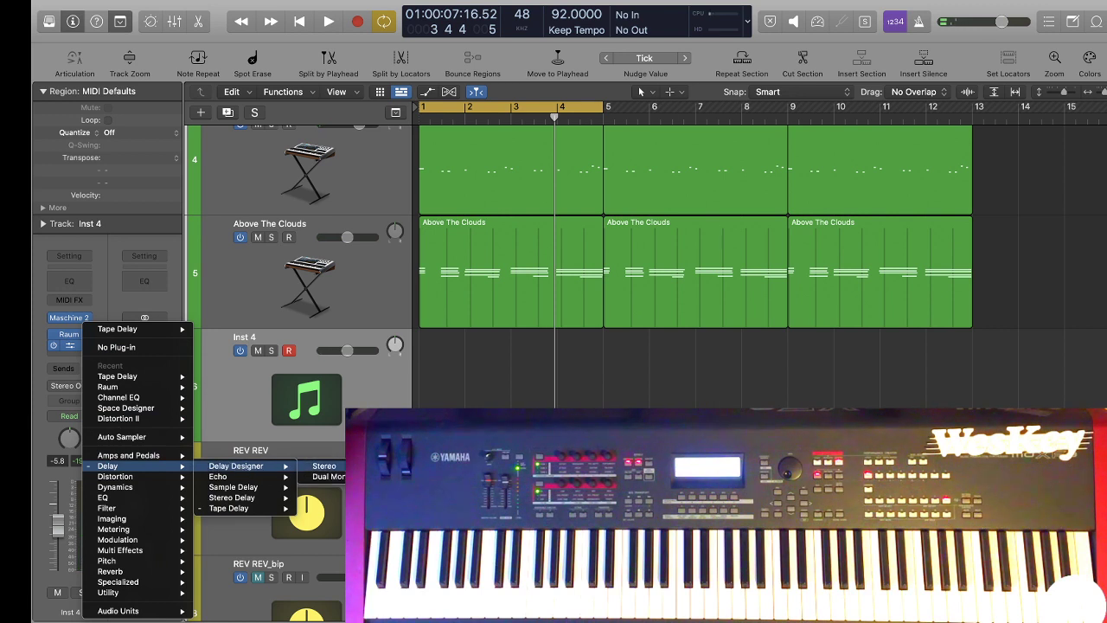
click(325, 466)
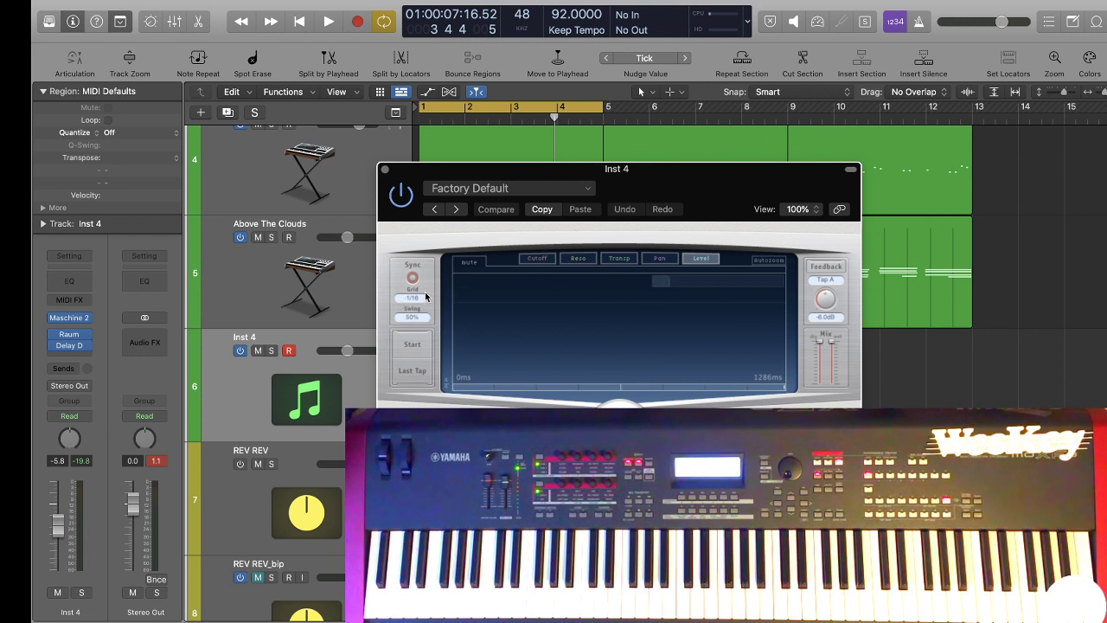
Set Delay Designer's sync grid to 1/4 and add four delay taps on consecutive quarter-note grid positions.
click(425, 296)
click(483, 346)
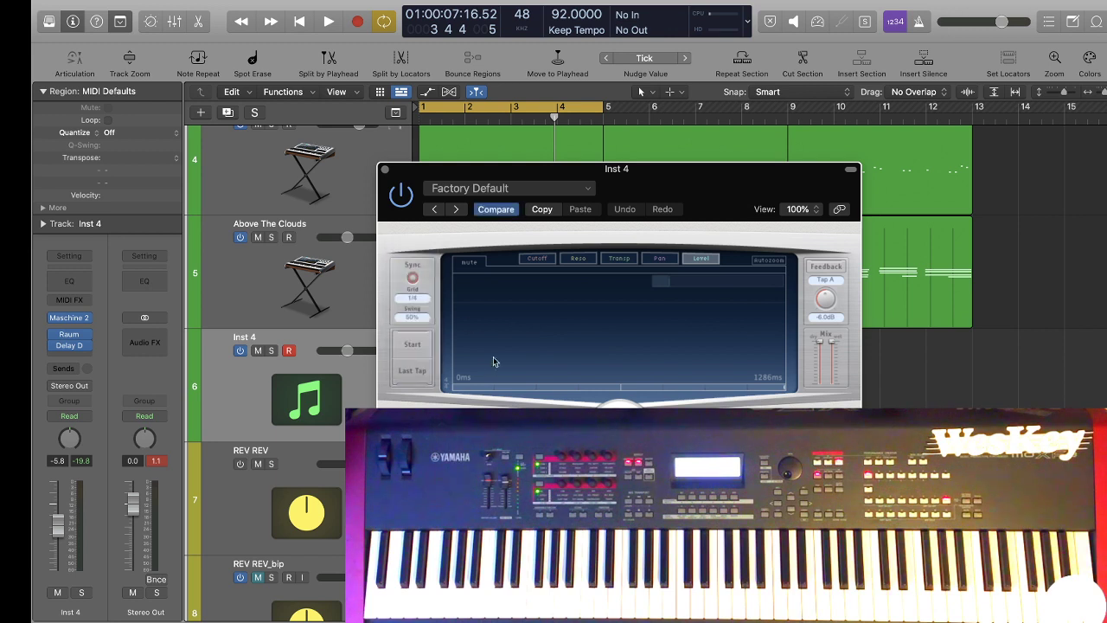
click(620, 387)
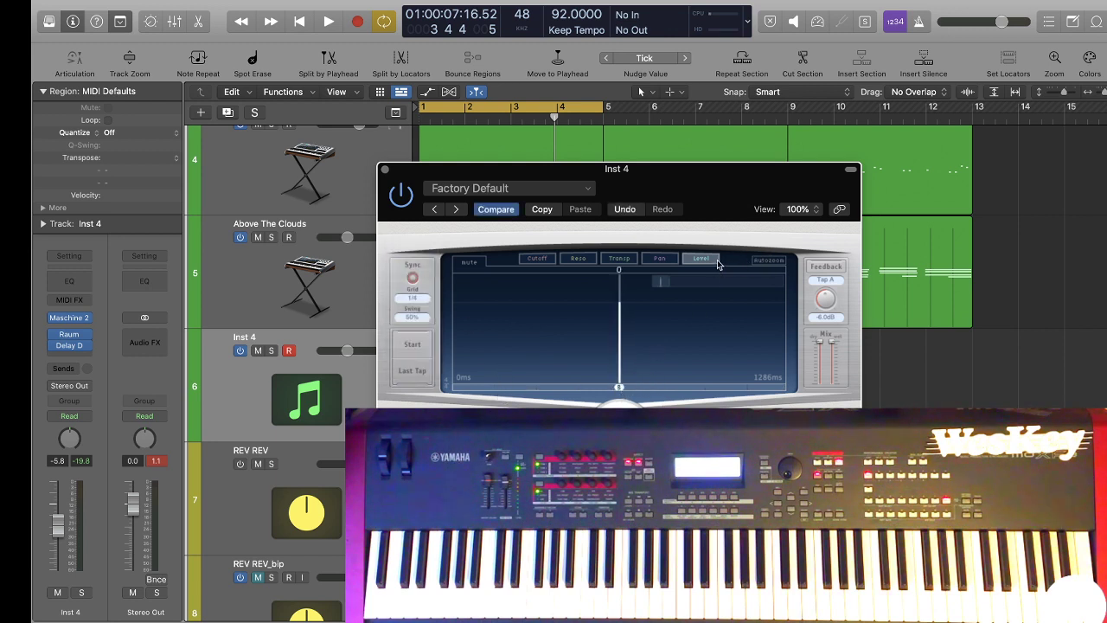
drag(665, 281, 651, 370)
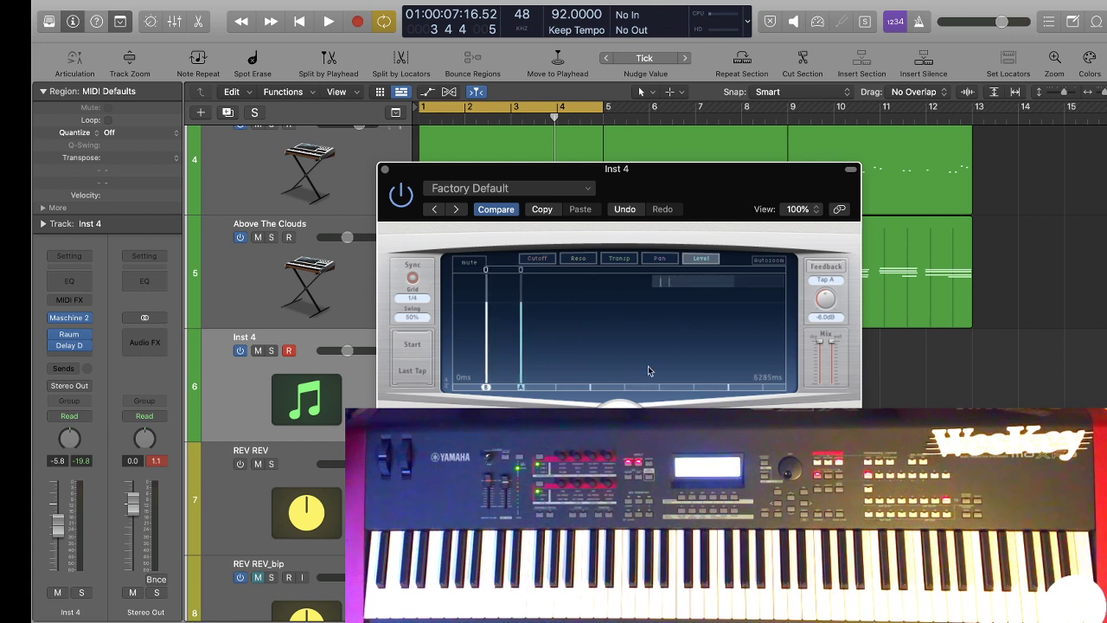
click(555, 388)
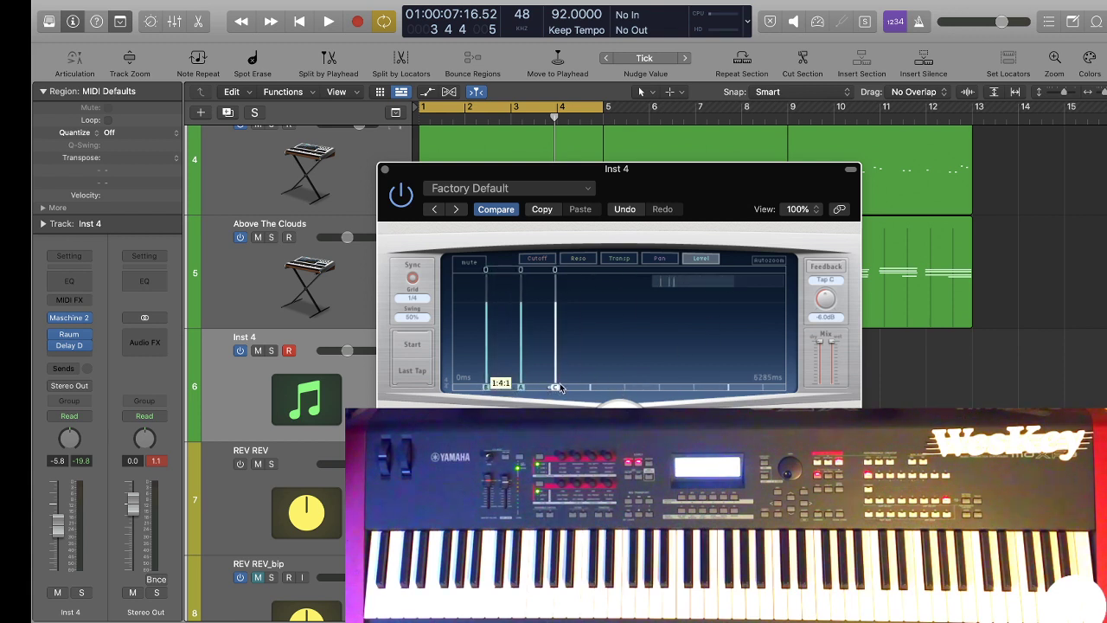
click(590, 387)
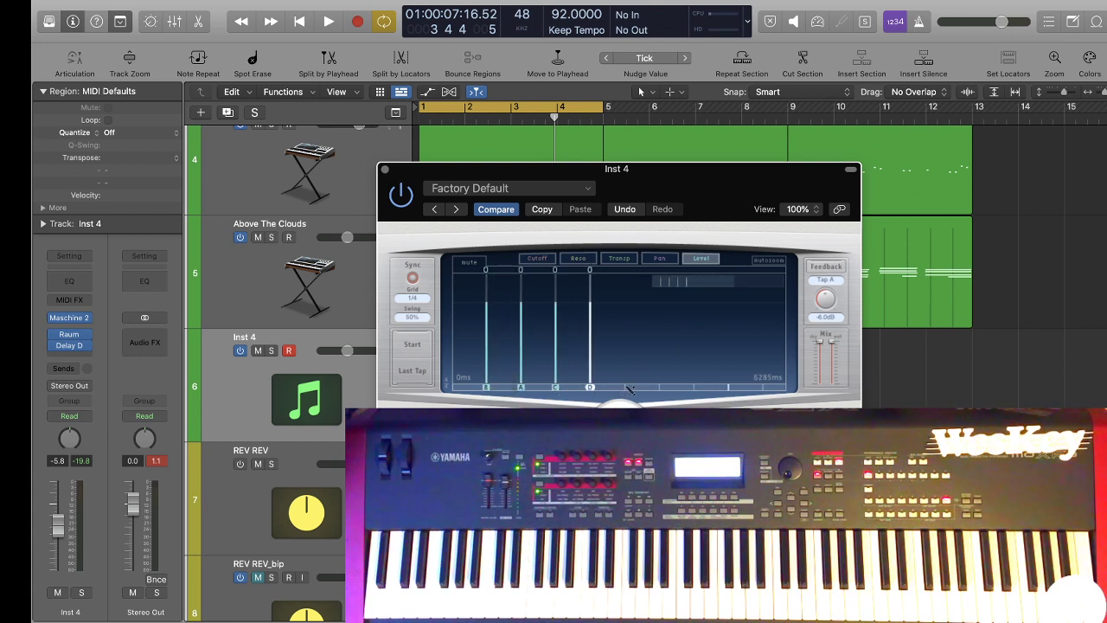
Pan the four delay taps alternately, taps B and C to the left and taps A and D to the right, starting playback.
click(659, 258)
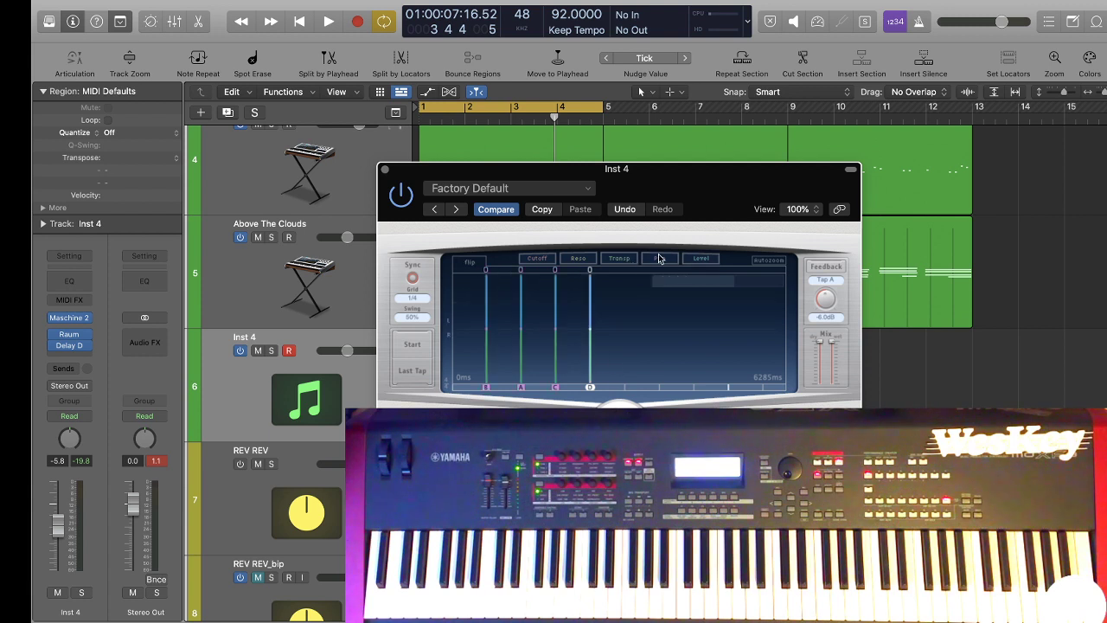
click(490, 334)
click(523, 346)
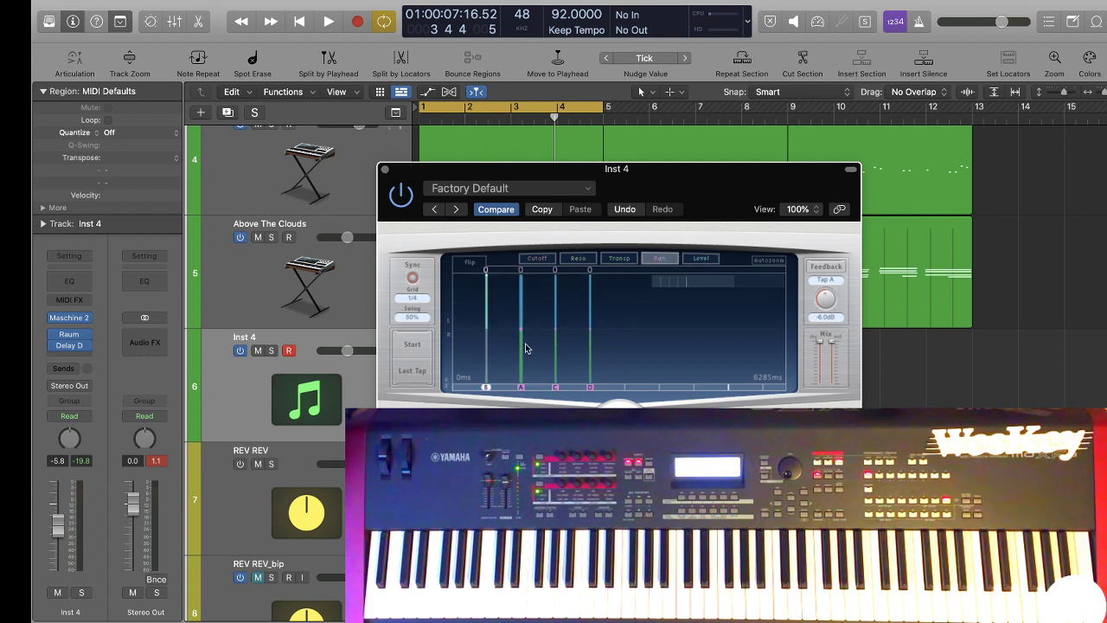
drag(522, 332, 524, 395)
drag(556, 328, 556, 223)
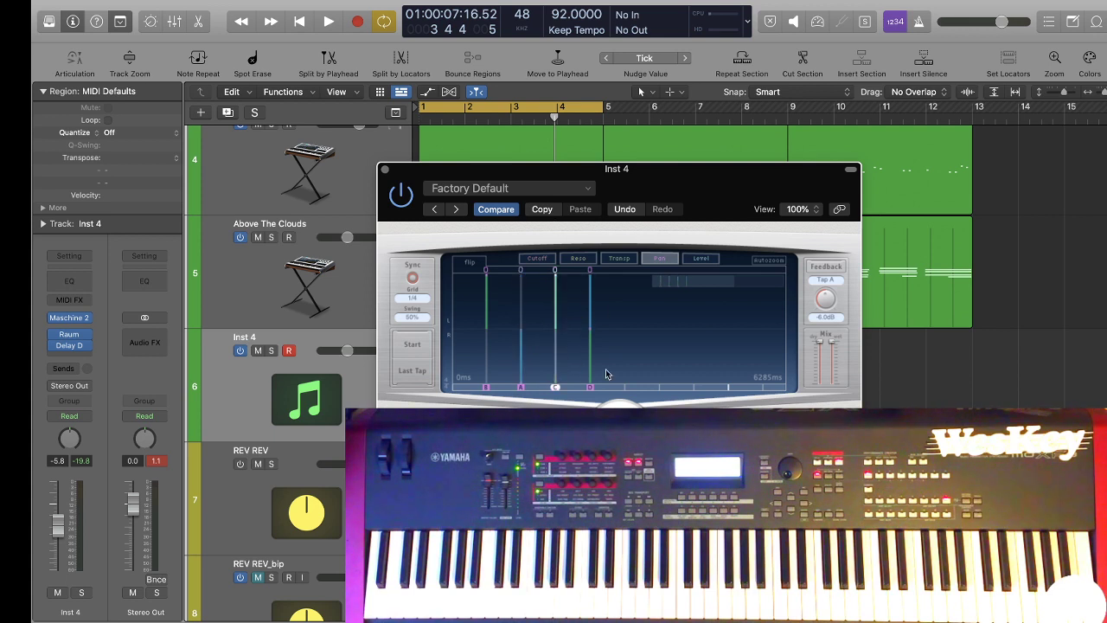
key(space)
drag(591, 334, 591, 391)
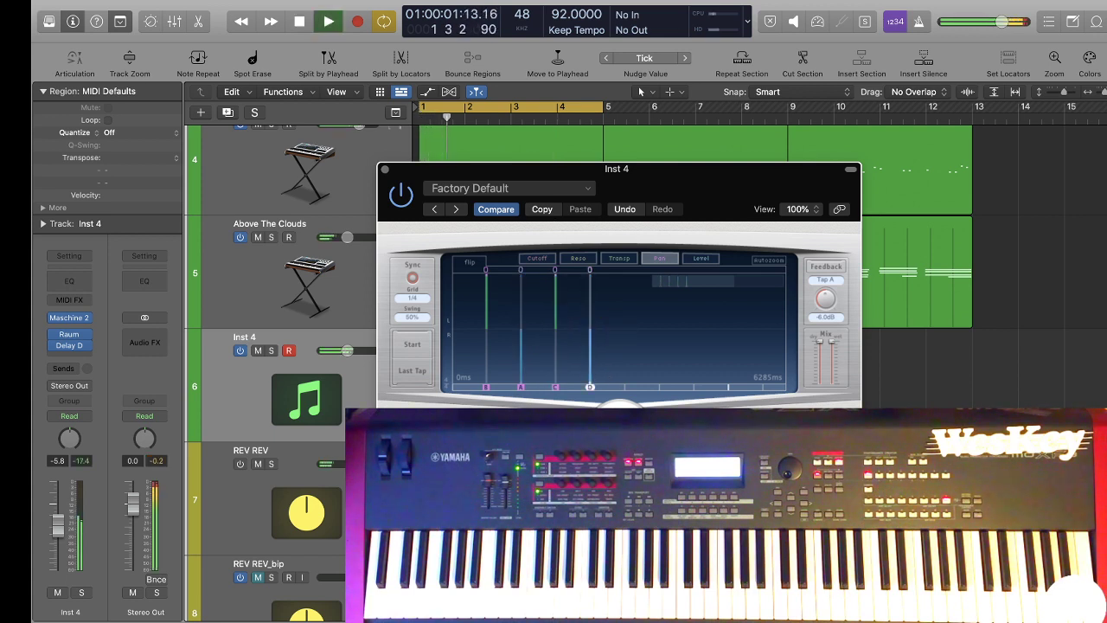
Readjust the pan amounts of all four delay taps while the beat loops, keeping their alternating sides.
drag(487, 324, 486, 292)
drag(519, 328, 522, 363)
drag(556, 322, 566, 289)
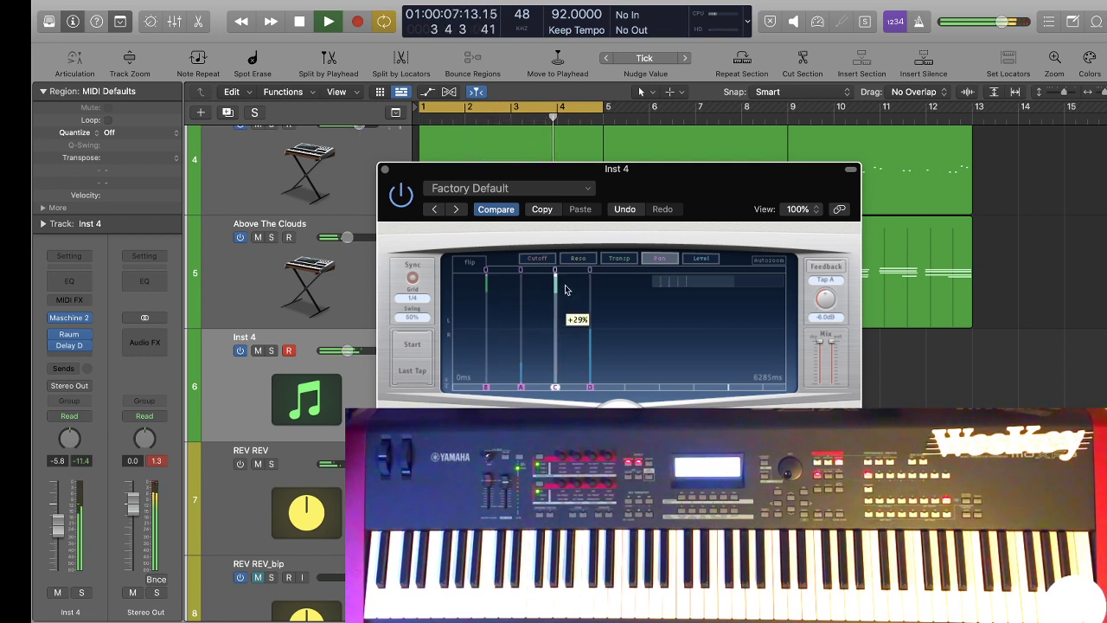
drag(592, 335, 589, 369)
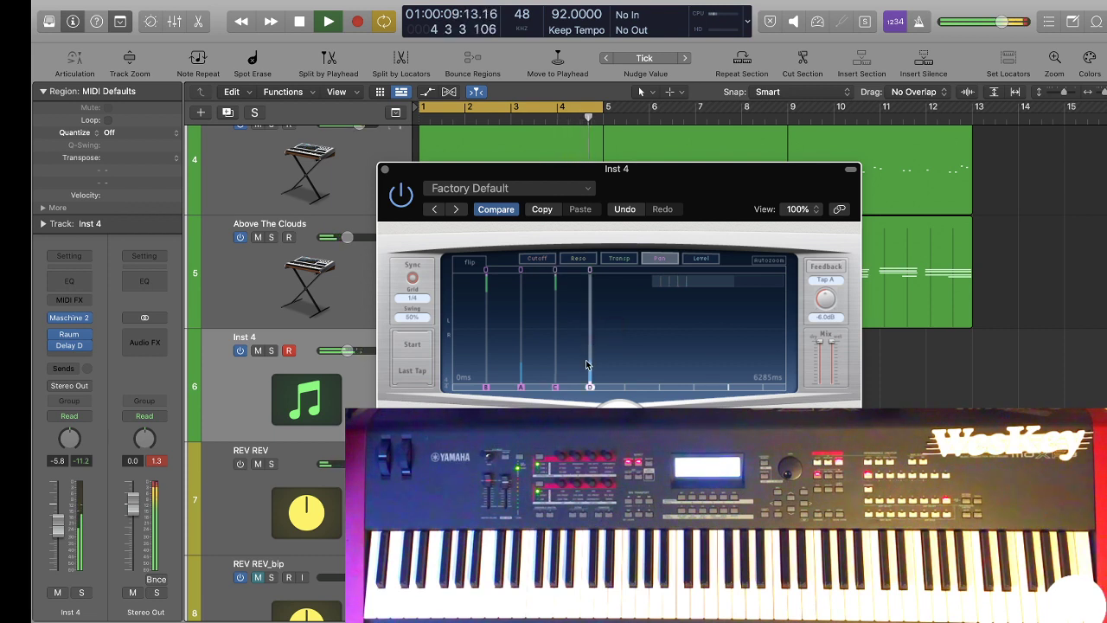
Lower the levels of the four delay taps, leaving tap B loudest and tap C quietest.
click(700, 257)
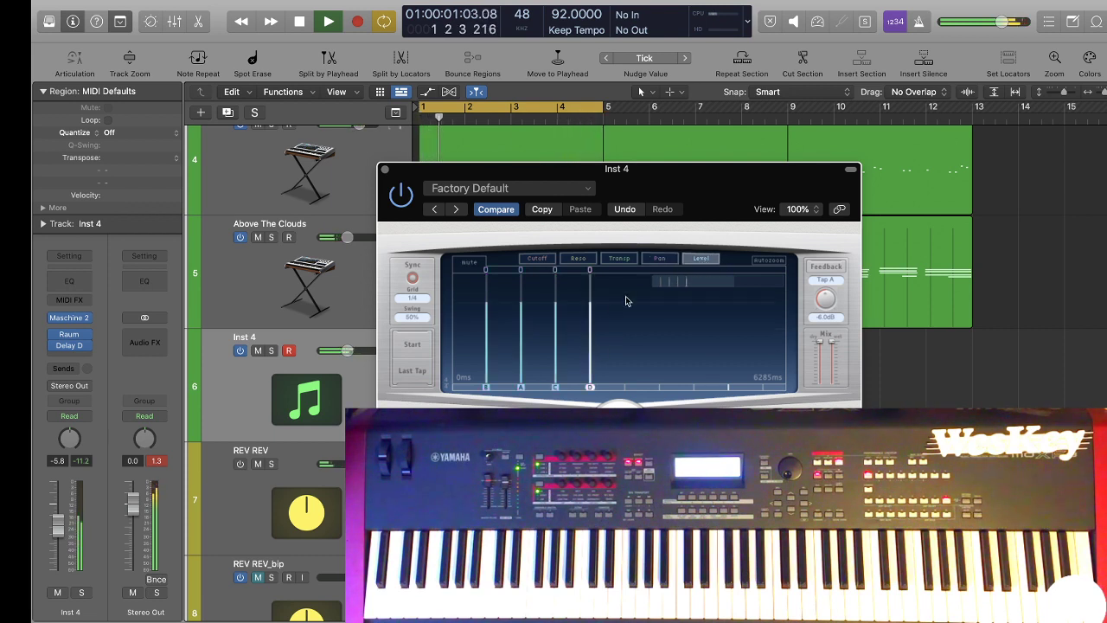
mouse_move(485, 308)
mouse_down()
mouse_move(519, 302)
mouse_move(554, 343)
mouse_move(590, 340)
mouse_move(590, 356)
mouse_up()
click(556, 315)
click(554, 344)
mouse_move(490, 329)
mouse_down()
mouse_move(487, 355)
mouse_move(553, 358)
mouse_move(556, 368)
mouse_up()
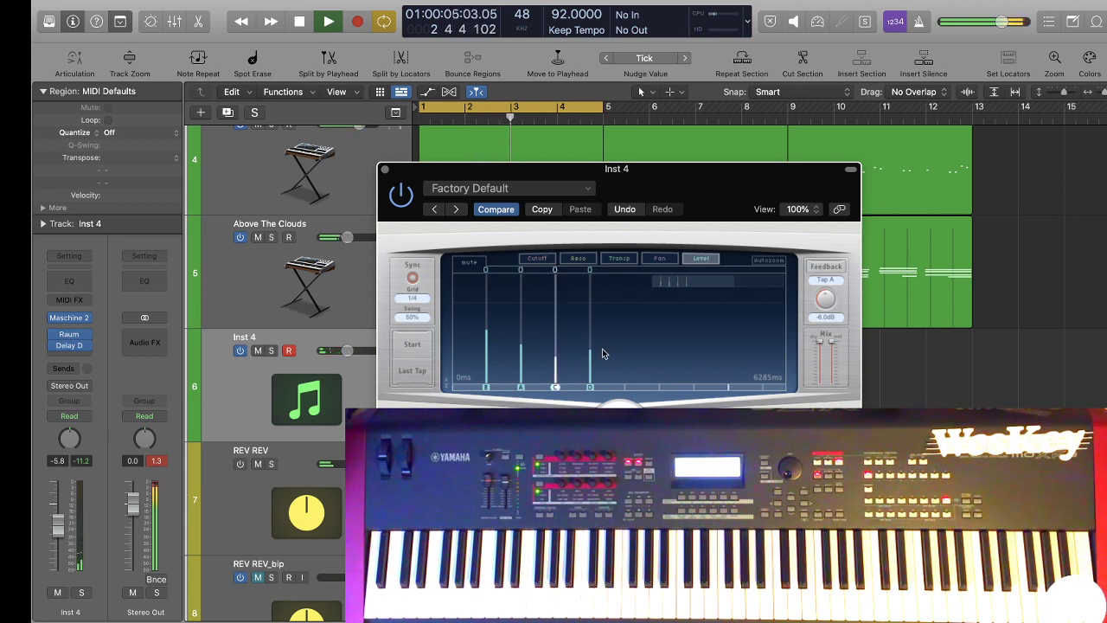
key(space)
Adjust the filter cutoffs of the four delay taps.
click(541, 259)
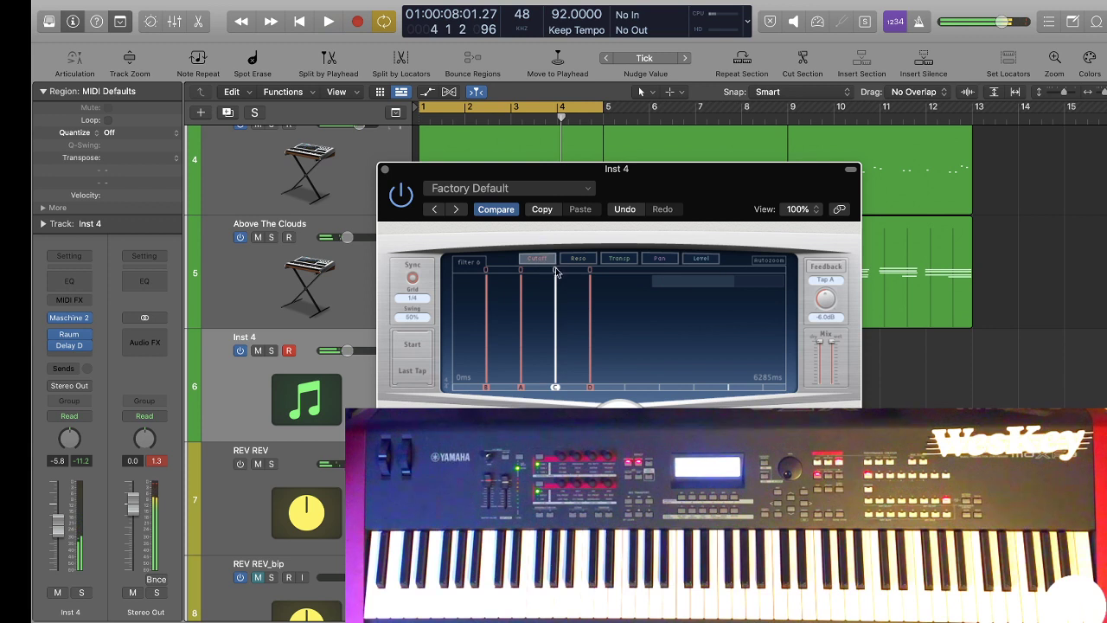
mouse_move(554, 279)
mouse_down()
mouse_move(547, 340)
mouse_move(554, 243)
mouse_move(553, 306)
mouse_move(519, 305)
mouse_move(520, 320)
mouse_up()
drag(486, 275, 486, 321)
drag(593, 282, 591, 313)
mouse_move(524, 332)
mouse_down()
mouse_move(553, 335)
mouse_move(555, 381)
mouse_move(585, 386)
mouse_up()
Transpose delay tap C downward, try a lower pitch on tap A and restore it, and close Delay Designer.
click(615, 259)
key(space)
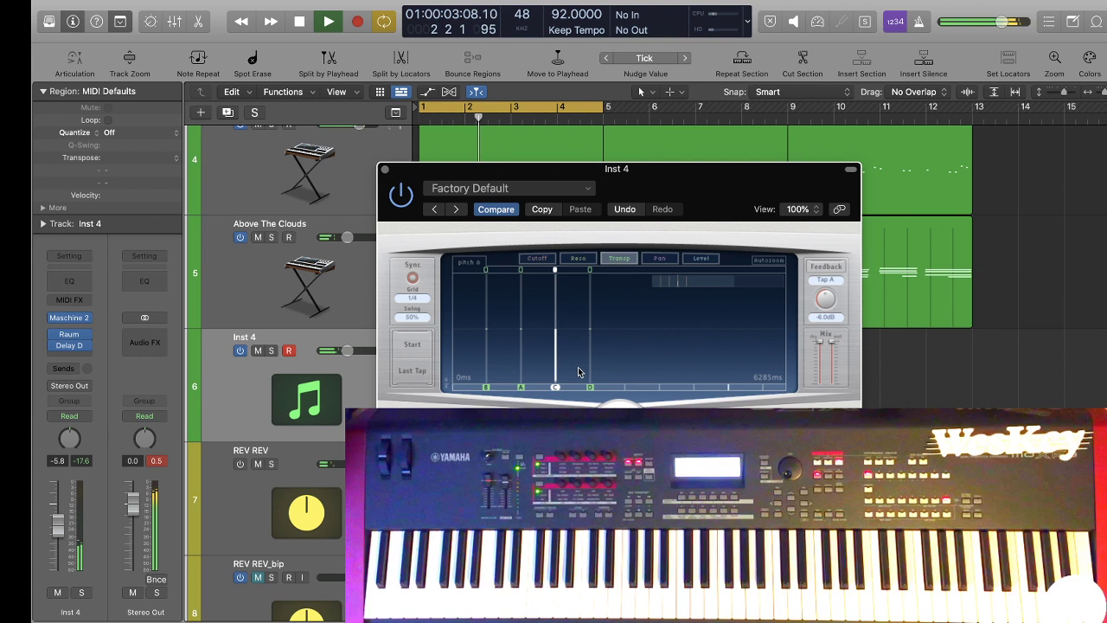
drag(522, 328, 521, 381)
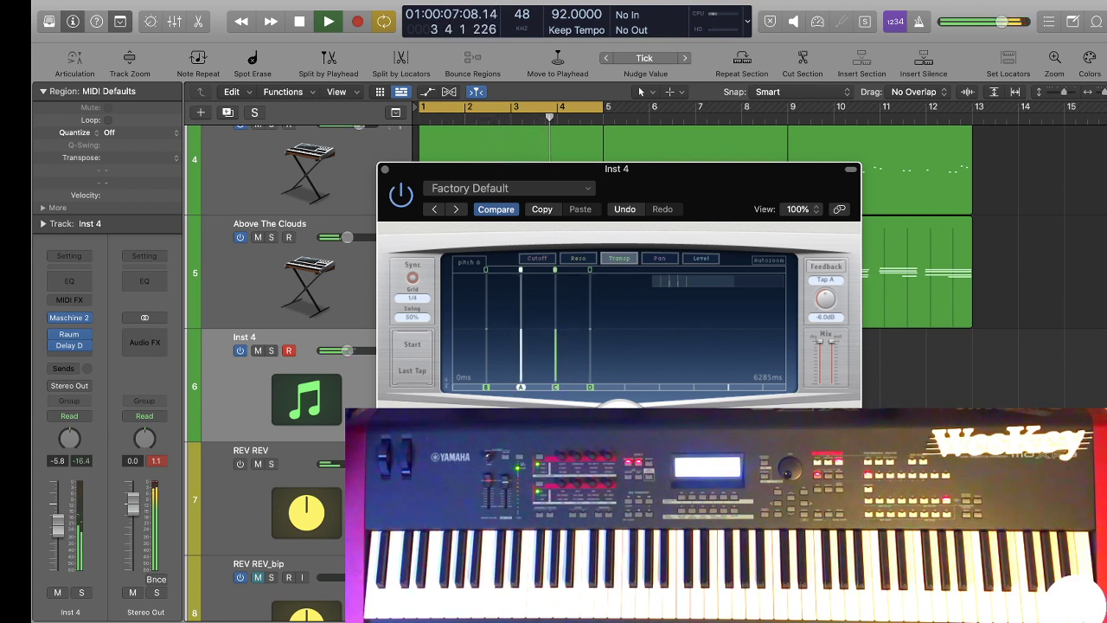
drag(523, 385, 514, 324)
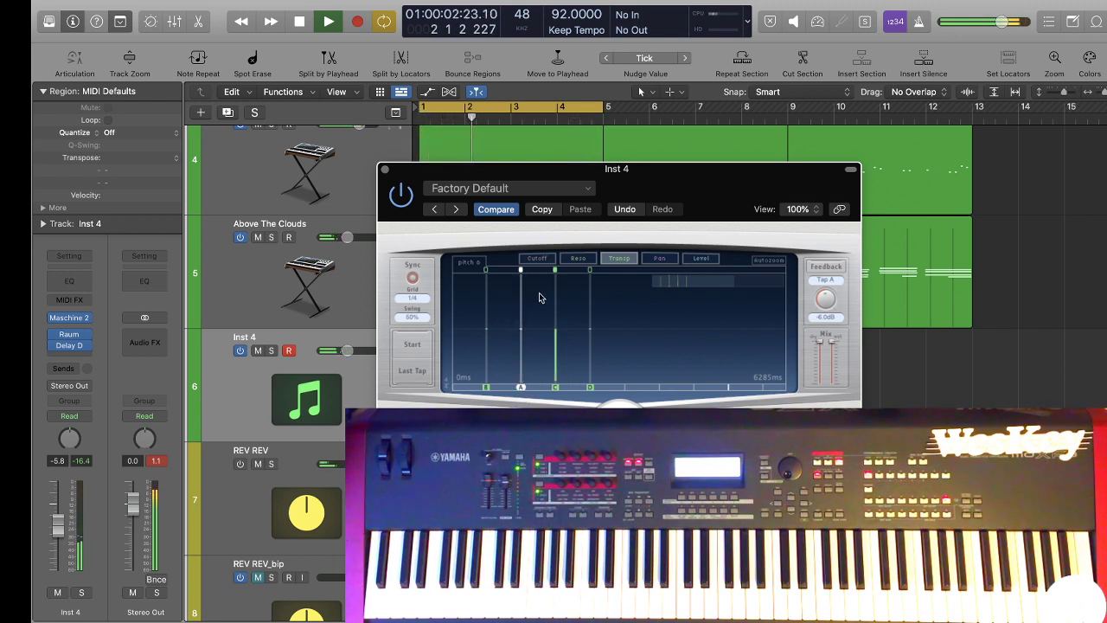
click(387, 171)
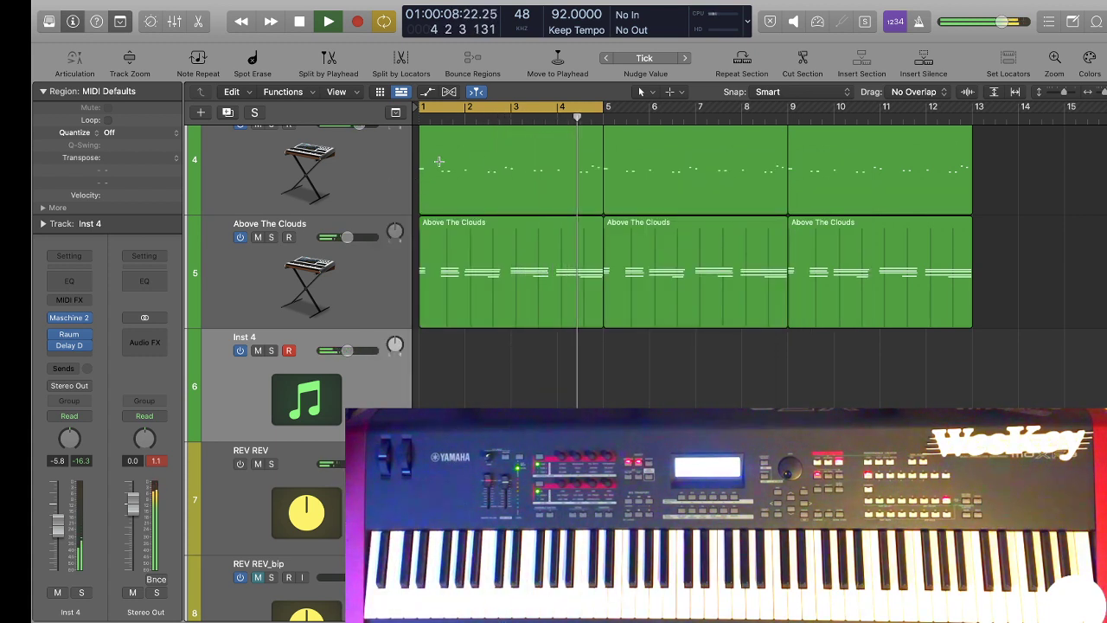
Stop playback, lower the Inst 4 track volume to -9.6 dB and rename the track "vox FX".
key(space)
drag(348, 350, 342, 350)
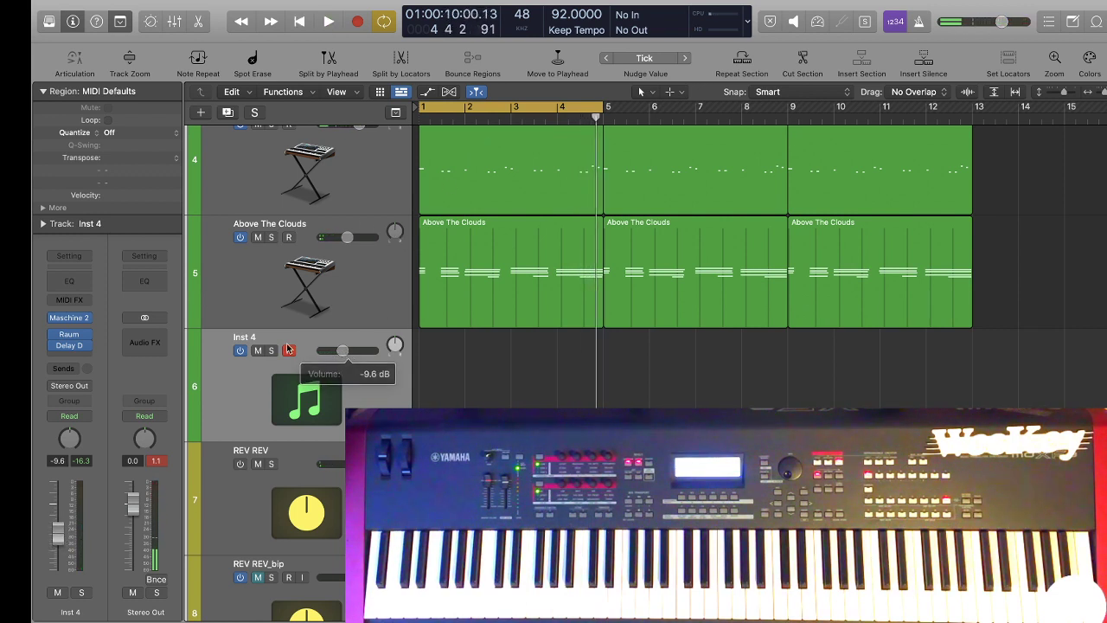
double_click(237, 339)
text(v)
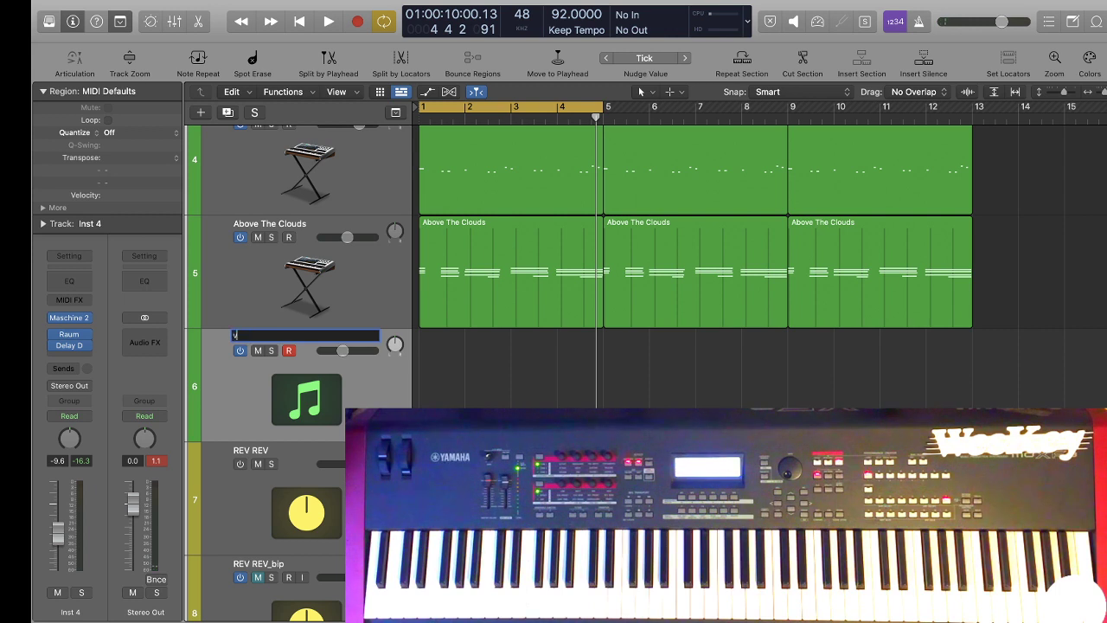
text(ox FX)
key(Return)
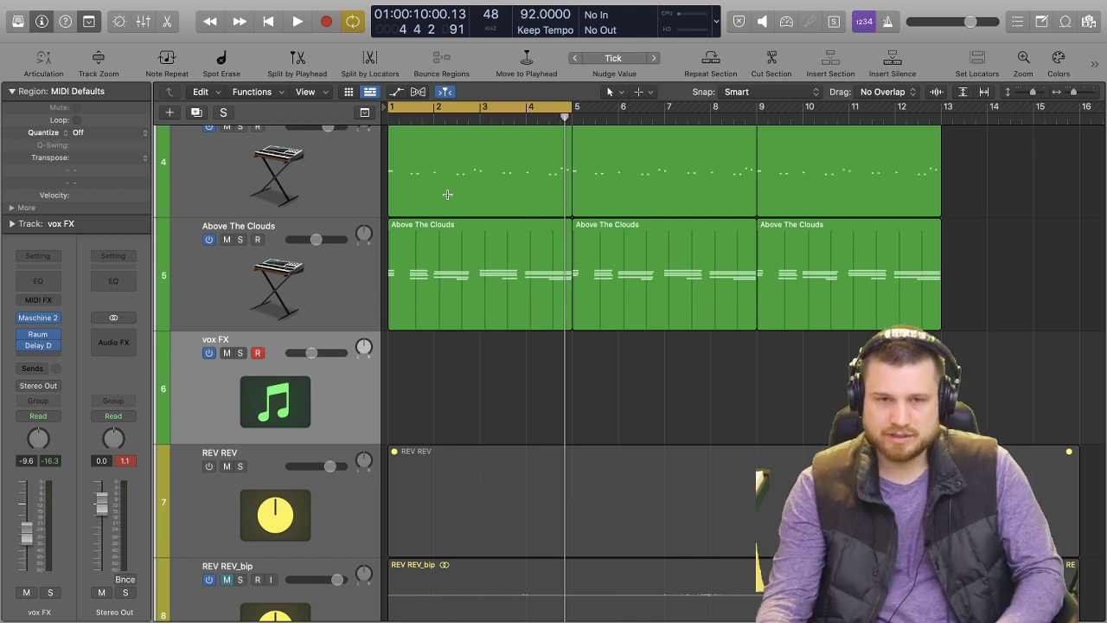
Audition the original 12:5_2 voice memo in solo, and turn off the cycle range and the solo.
scroll(333, 226, up, 8)
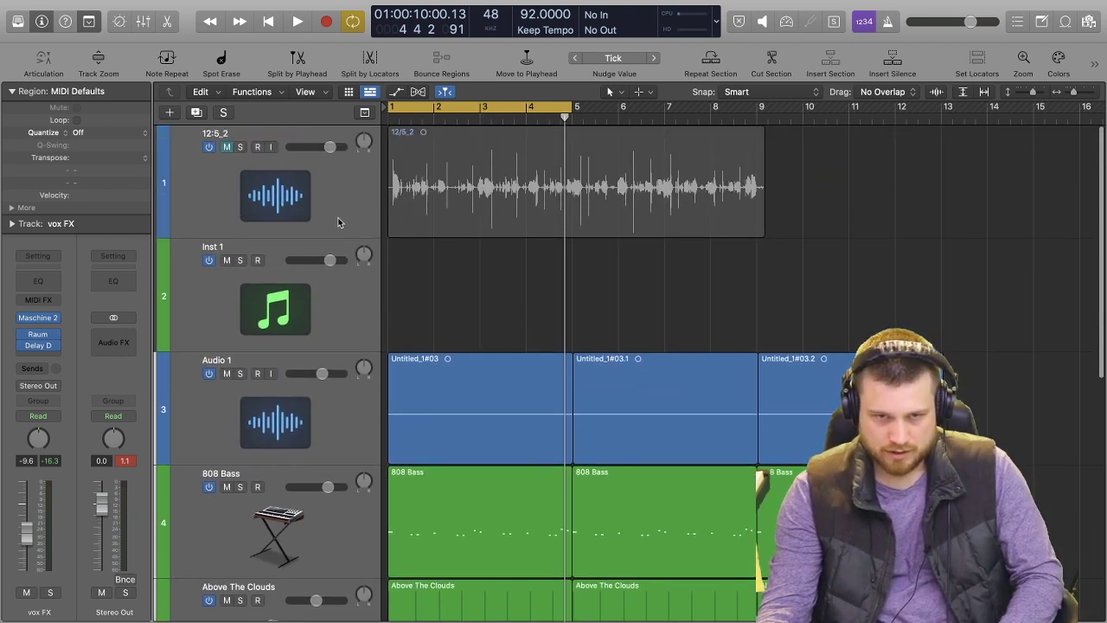
click(240, 147)
key(space)
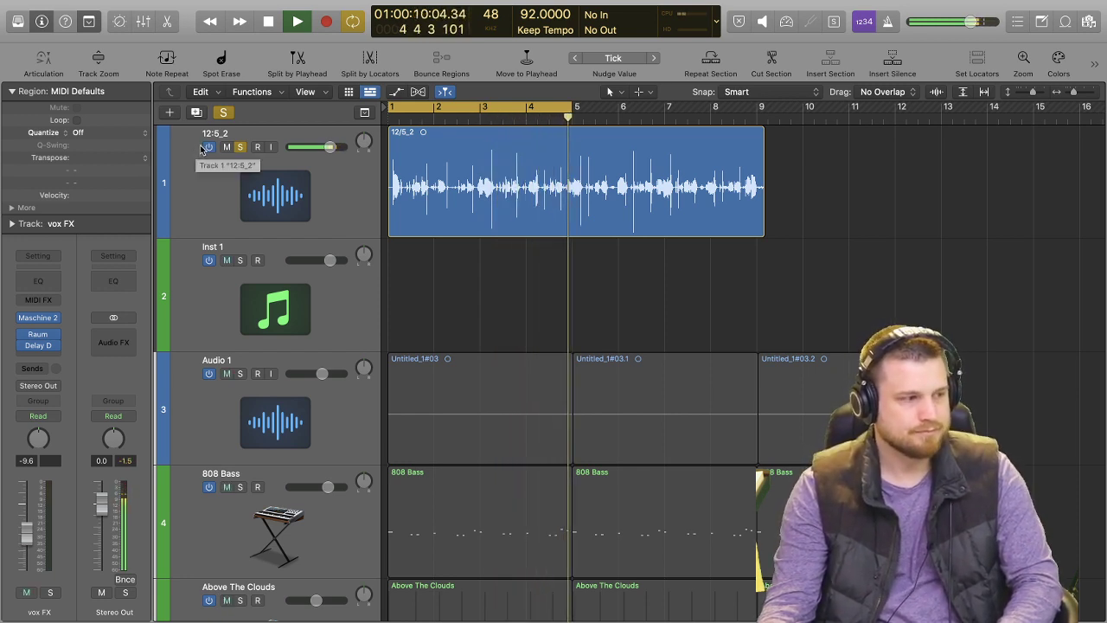
key(space)
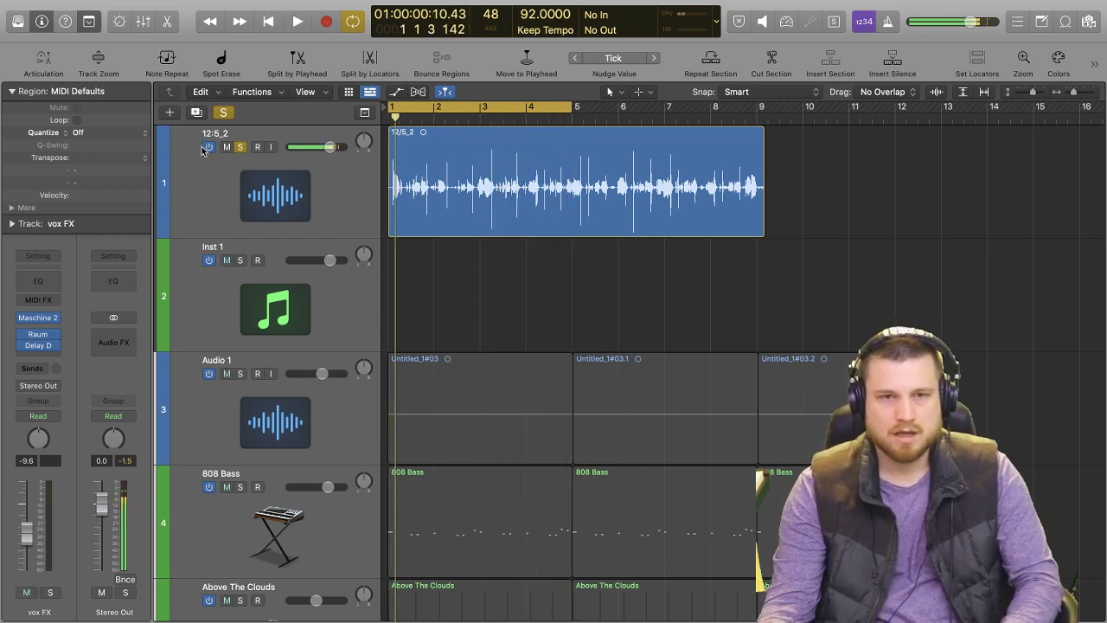
click(515, 107)
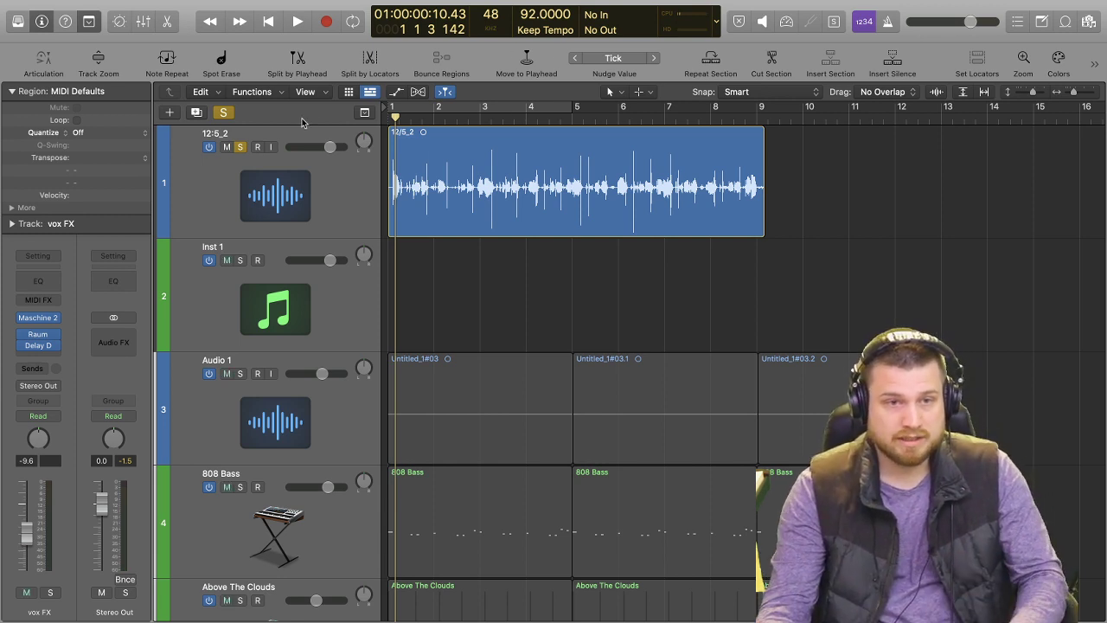
click(240, 147)
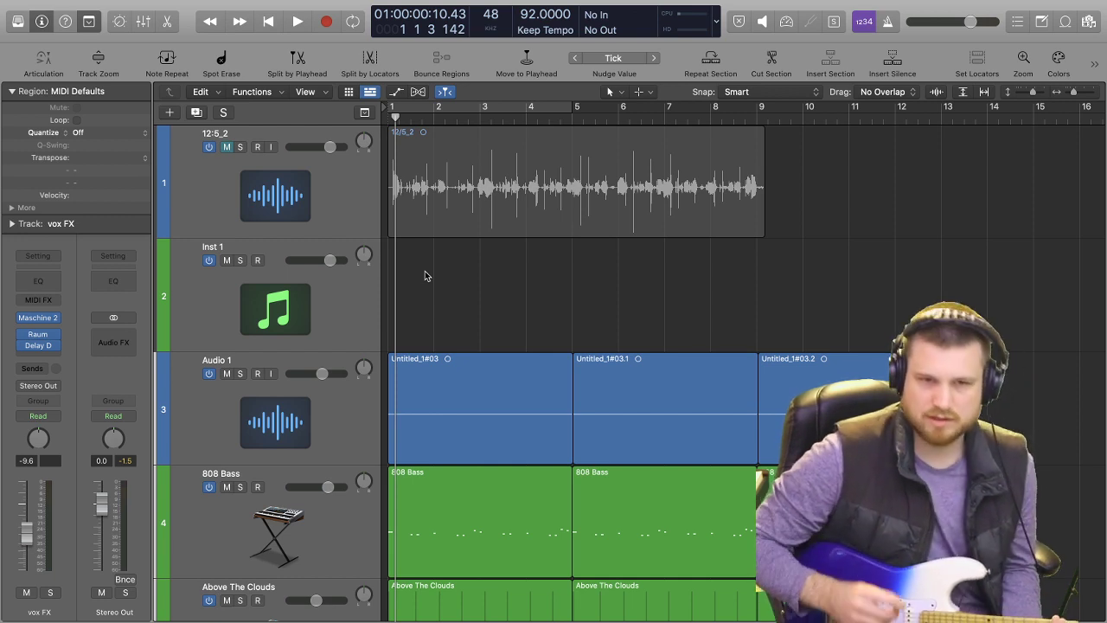
Create a new audio track below vox FX with Input 3 as its source, arm it for the guitar and start playback.
key(alt+super+a)
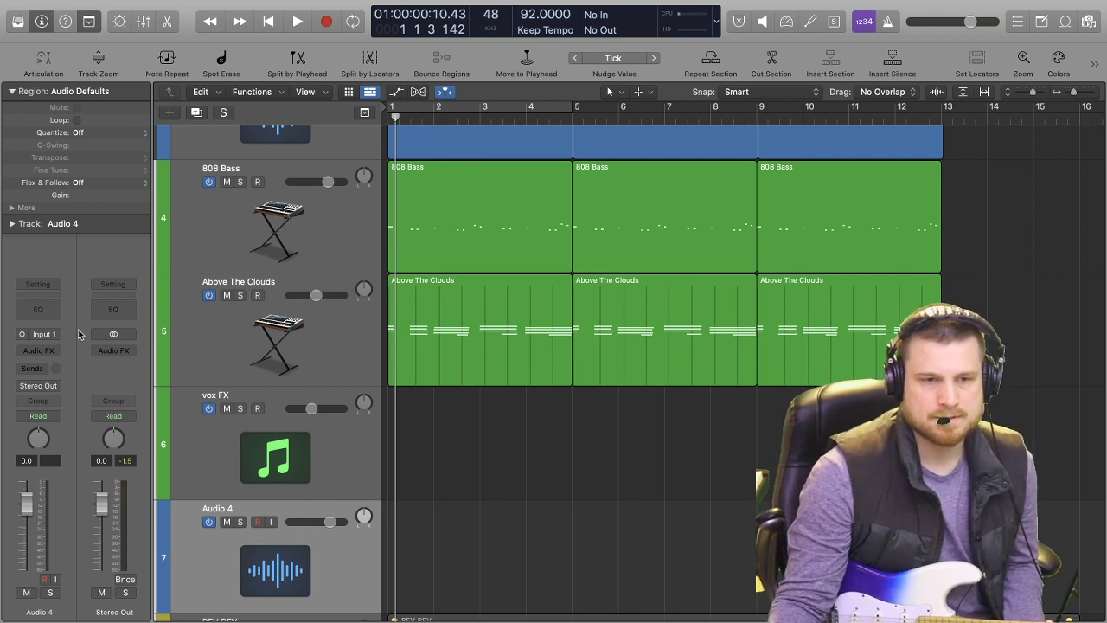
click(47, 335)
mouse_move(77, 372)
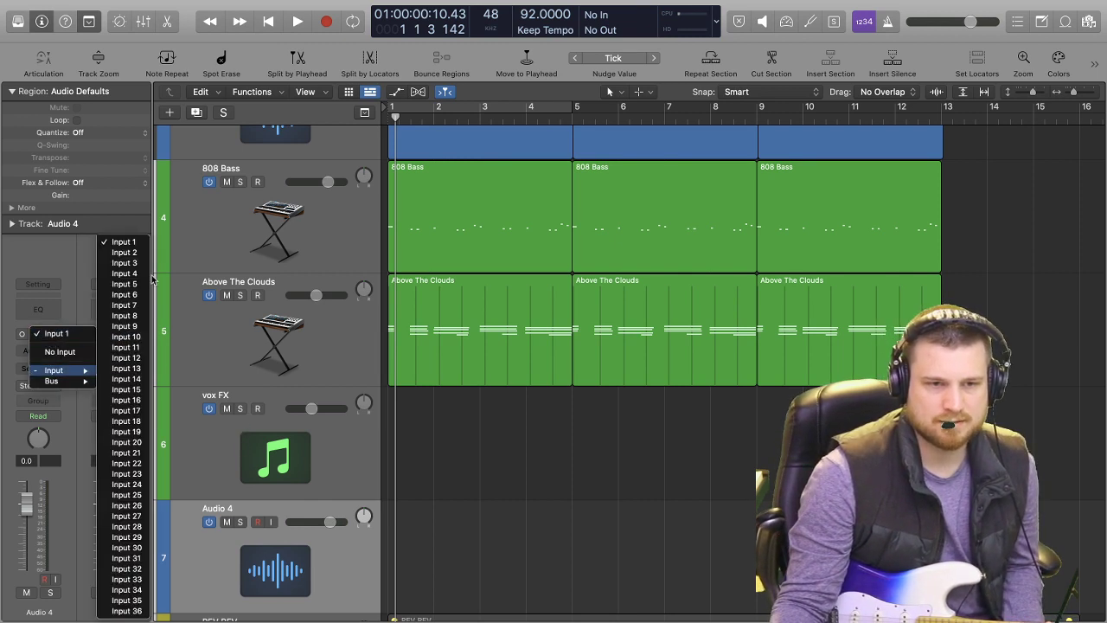
click(125, 263)
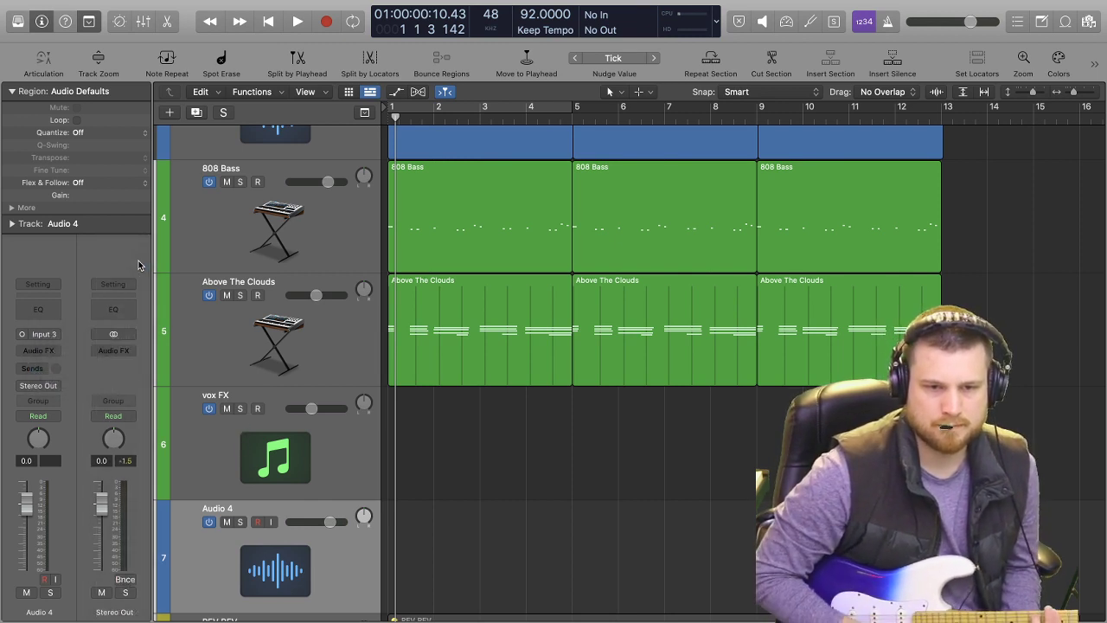
click(258, 523)
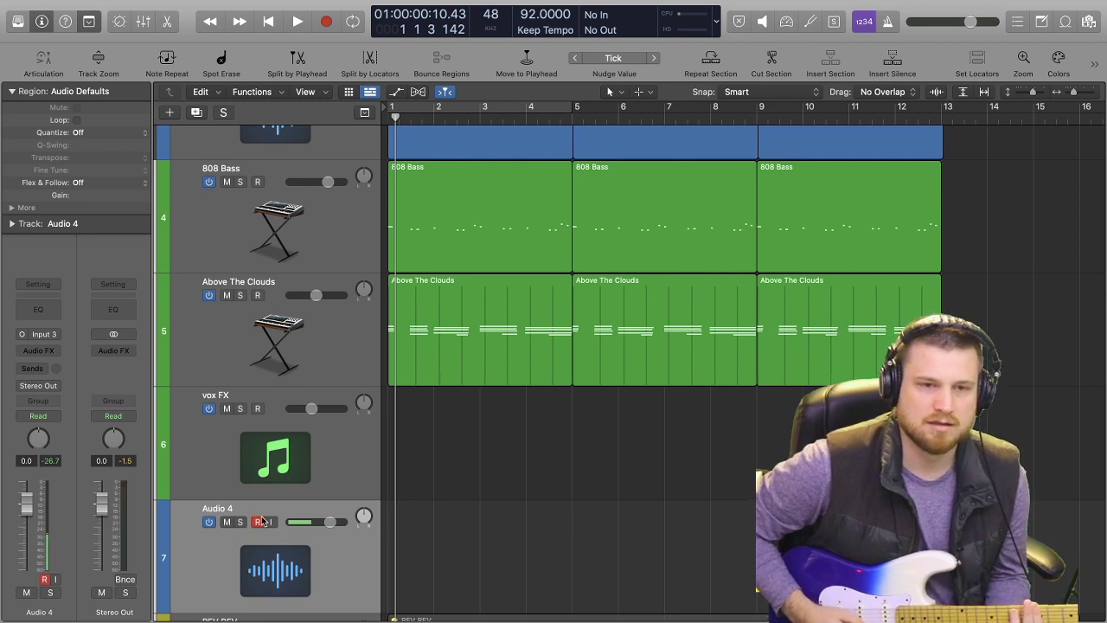
key(space)
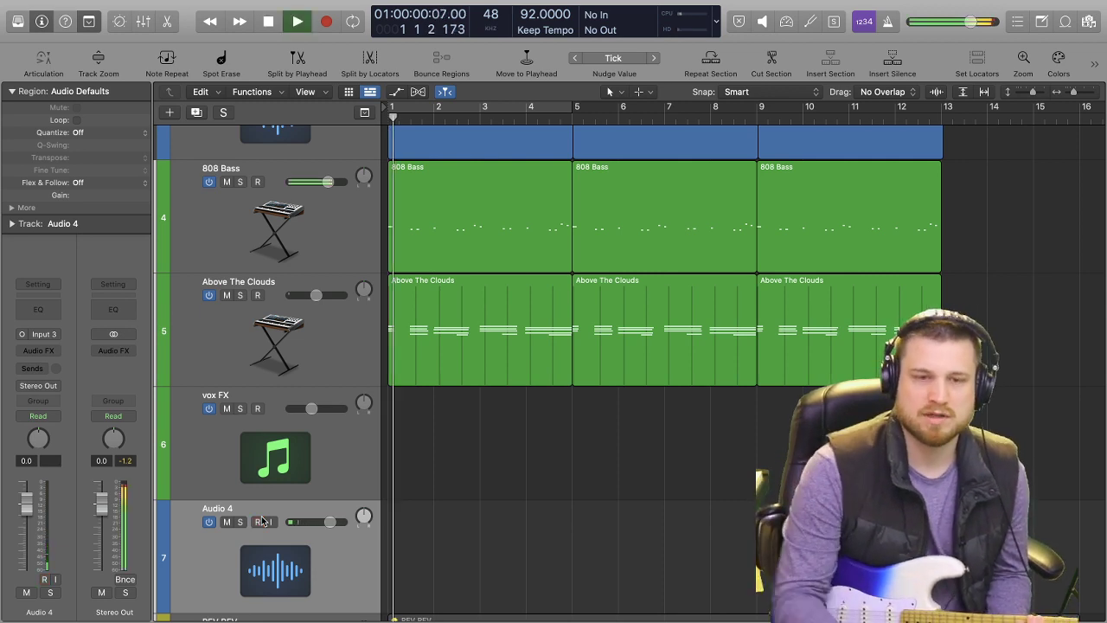
Stop playback and record a guitar take on Audio 4 from bar 1 to about bar 4, beat 4.
key(space)
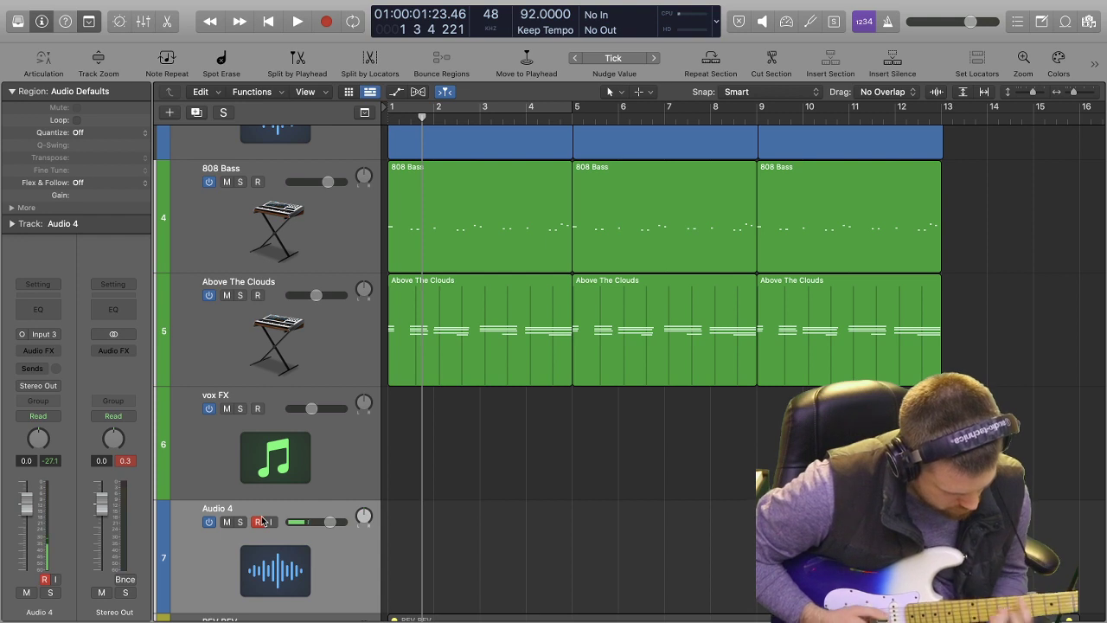
click(261, 522)
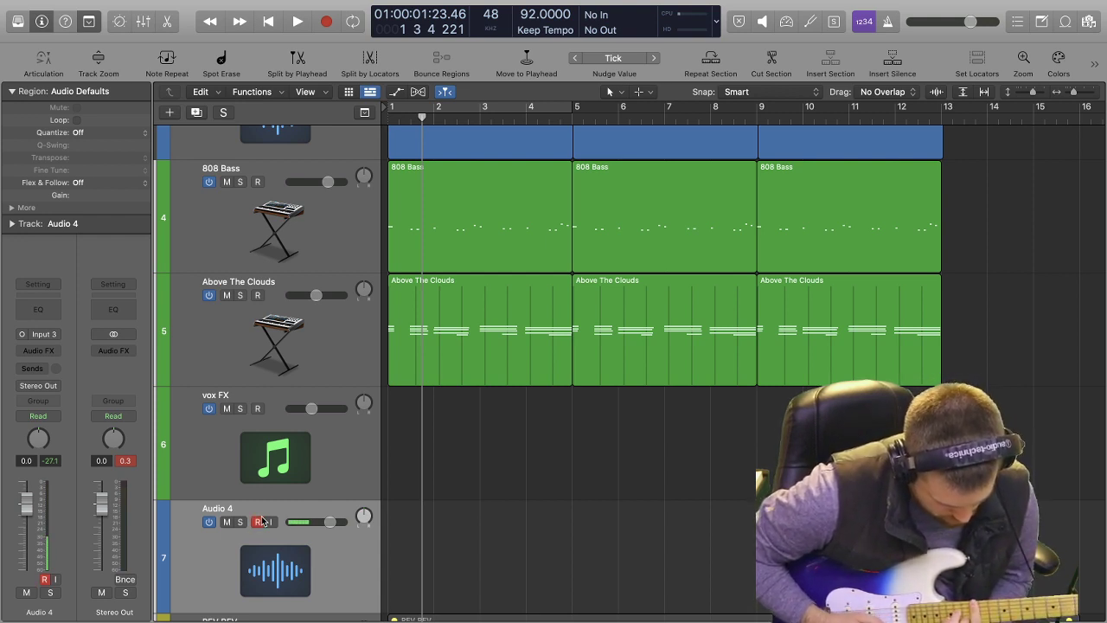
click(261, 522)
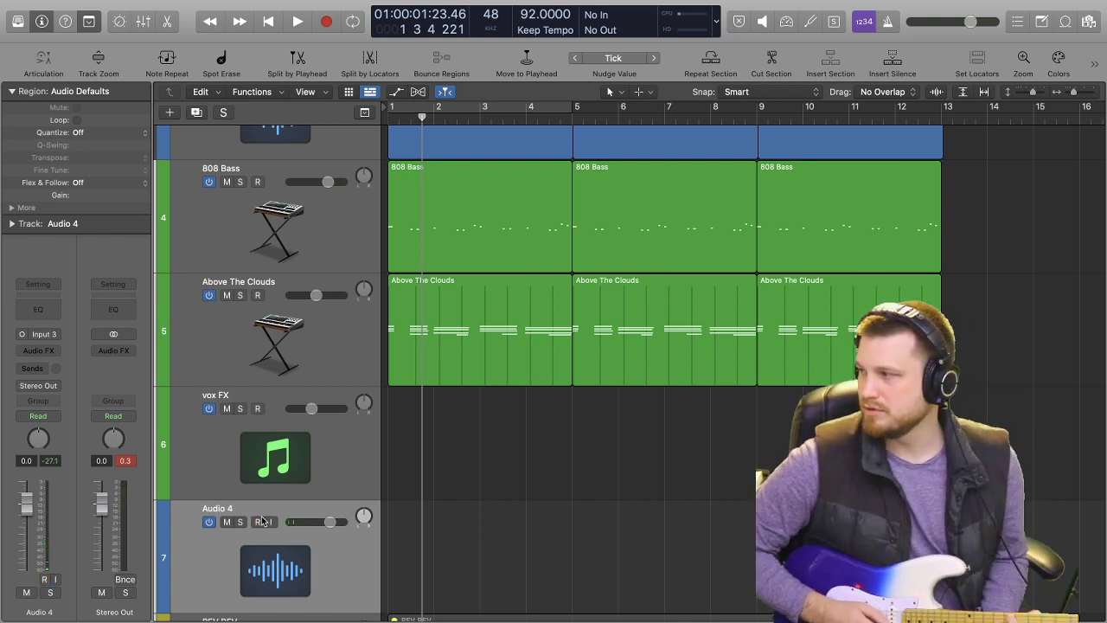
key(Return)
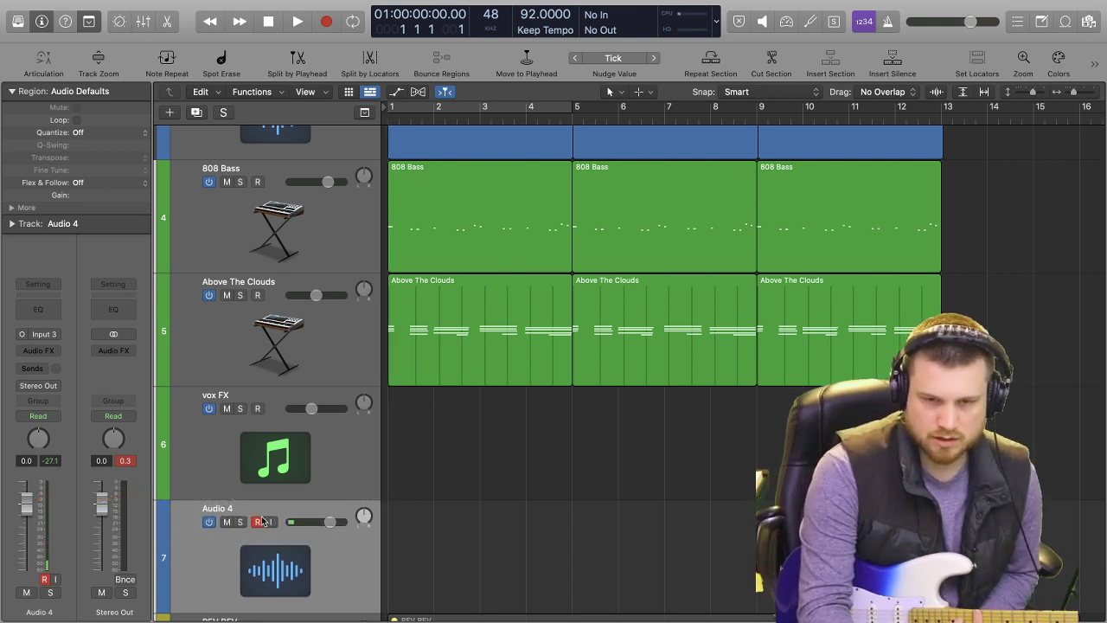
key(r)
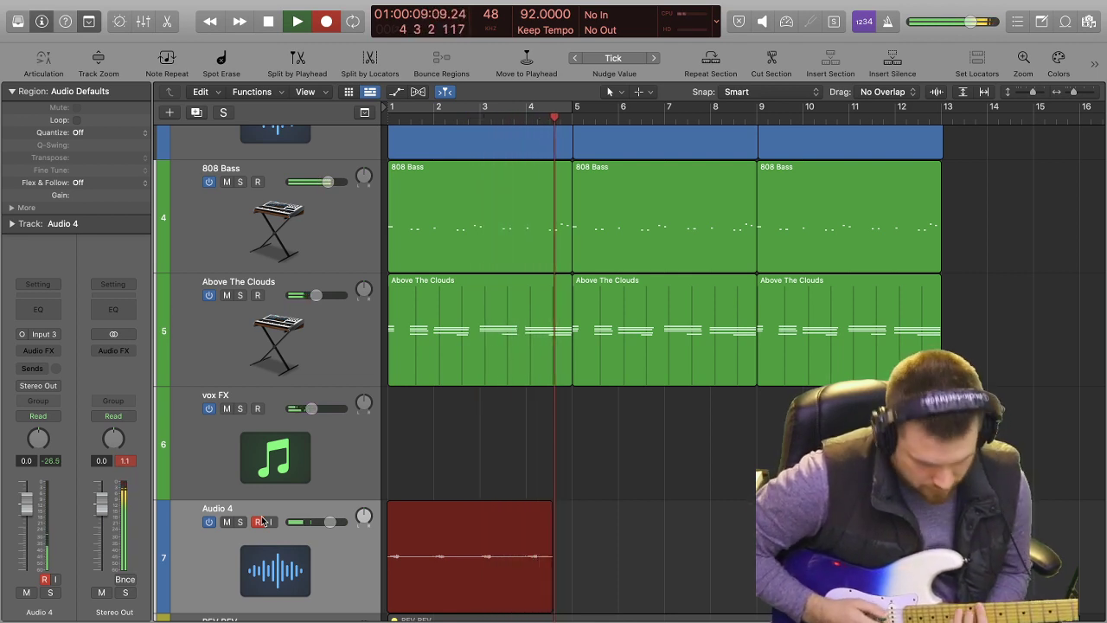
key(space)
click(263, 522)
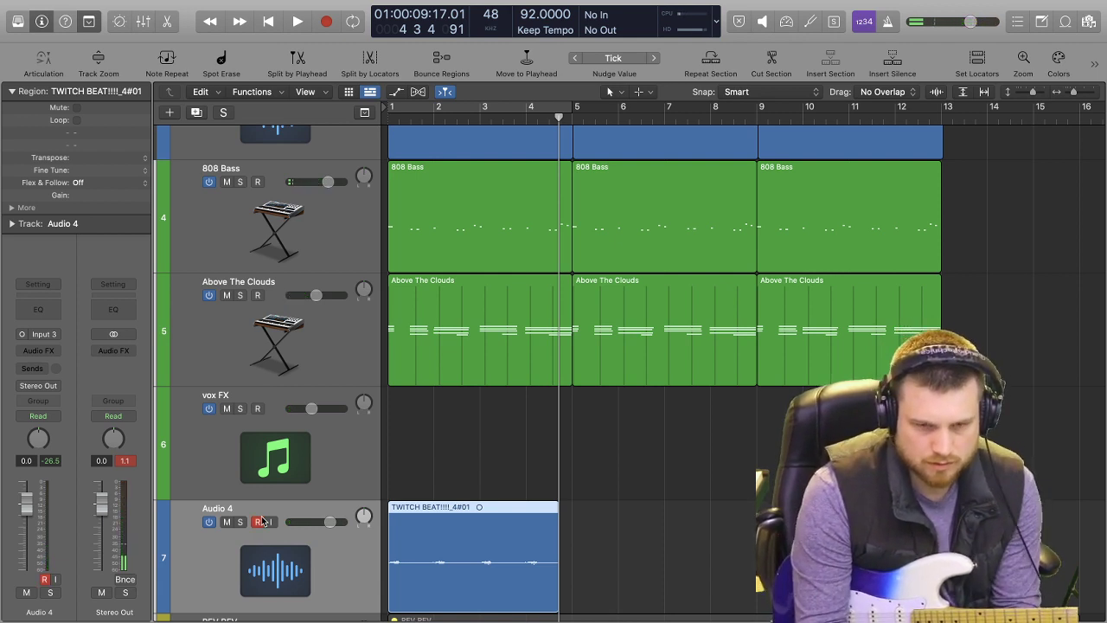
Duplicate the Audio 4 track settings into a new track below it, armed for recording from bar 1.
key(super+d)
key(Return)
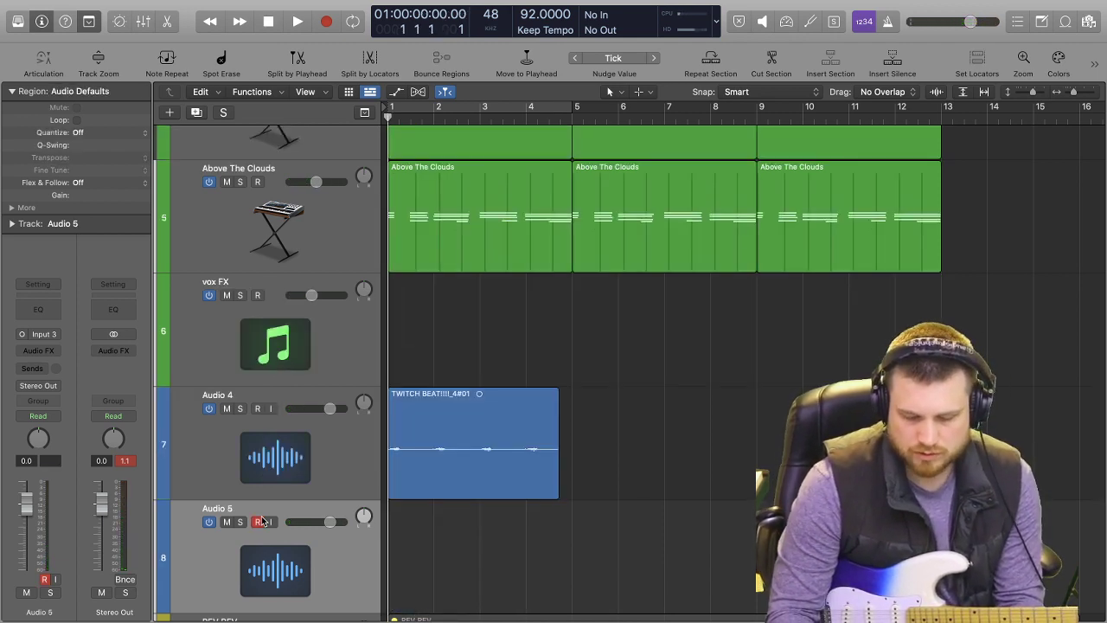
click(261, 522)
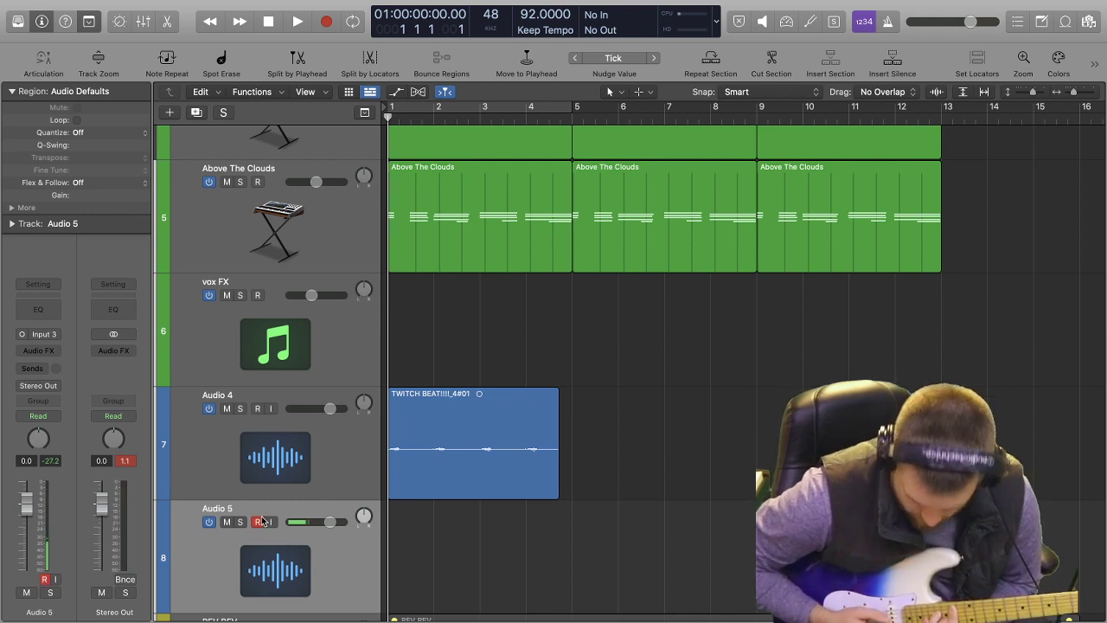
Play the song from the start to rehearse a second guitar part on Audio 5, and return to bar 1.
key(space)
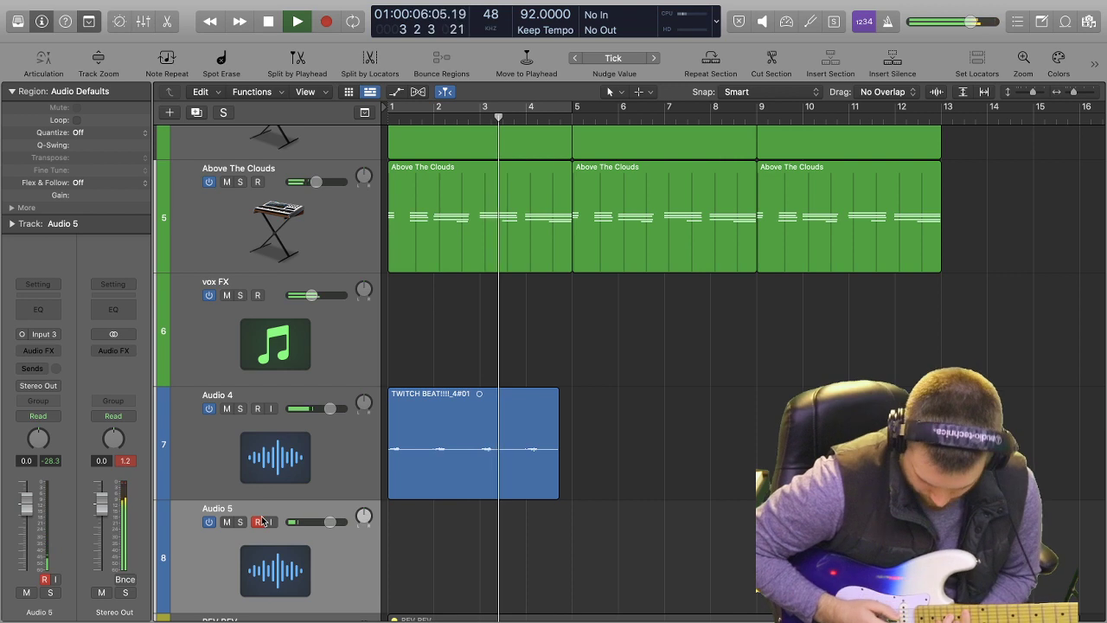
key(space)
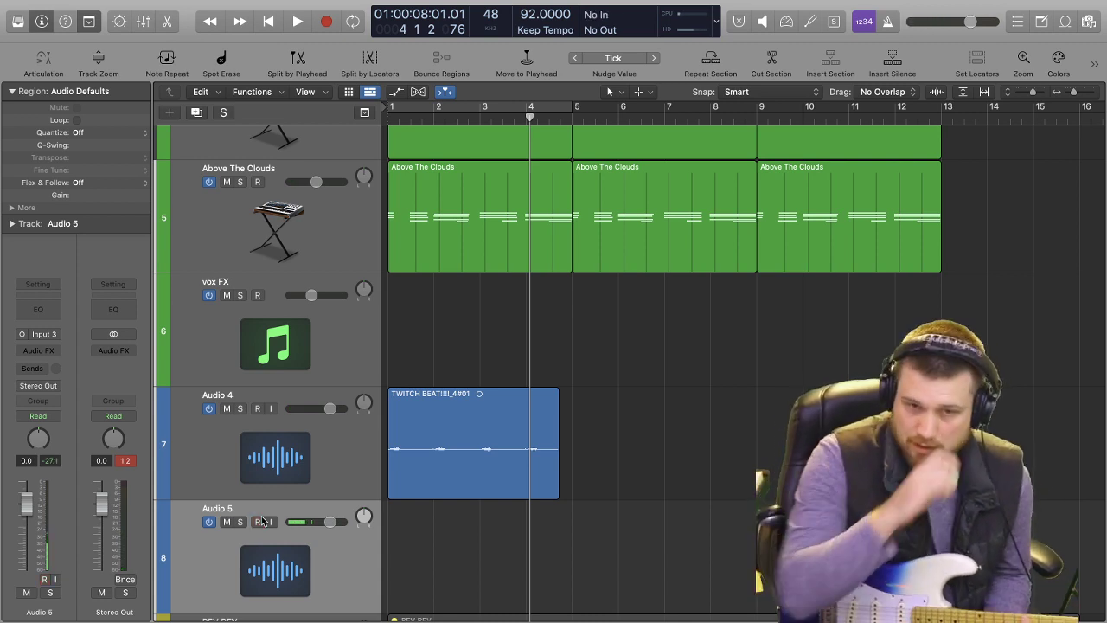
key(Return)
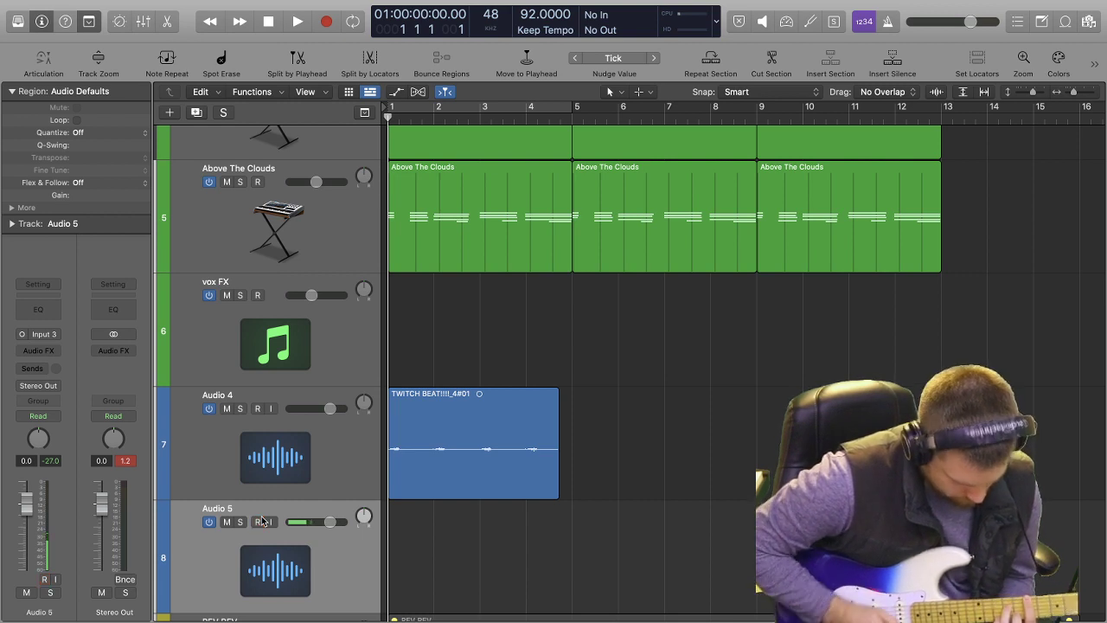
Try to record a second guitar part on Audio 5 and delete the recorded region.
key(r)
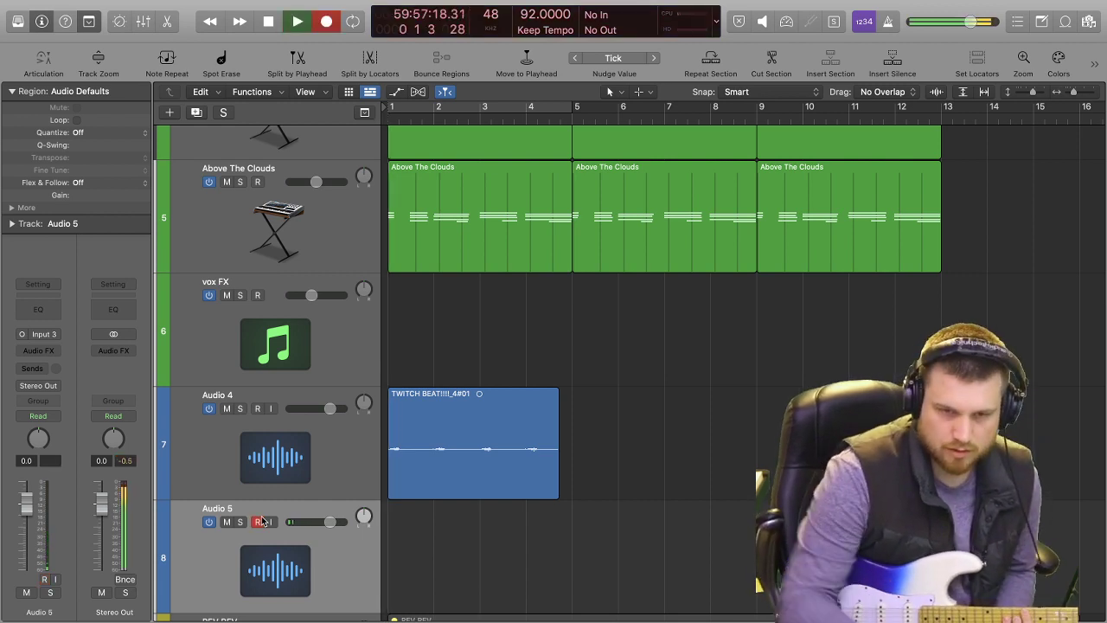
key(space)
key(r)
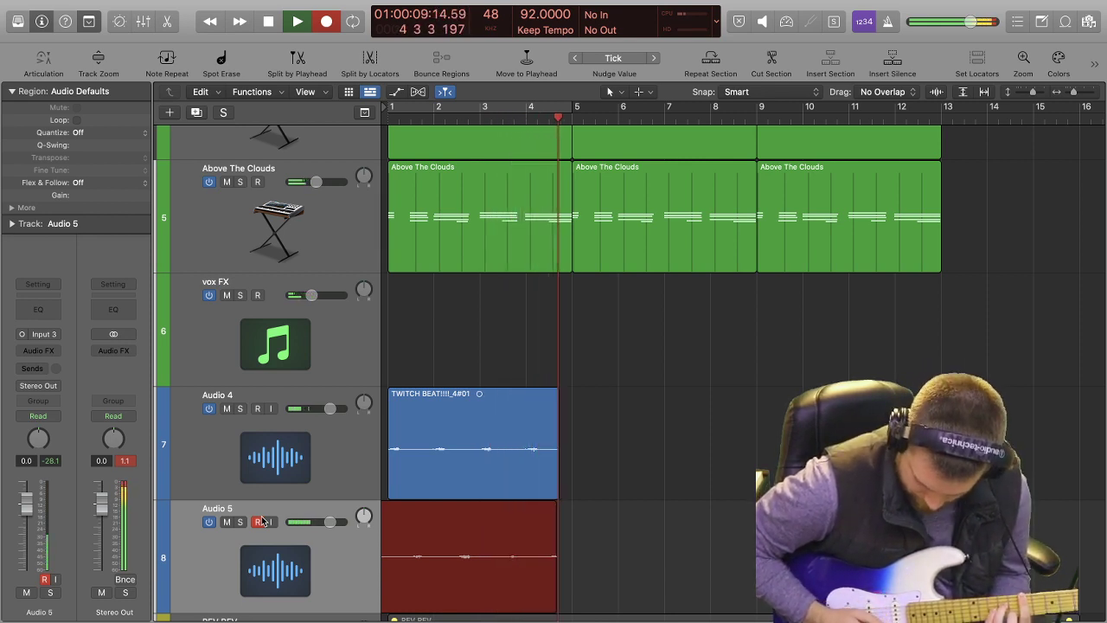
key(space)
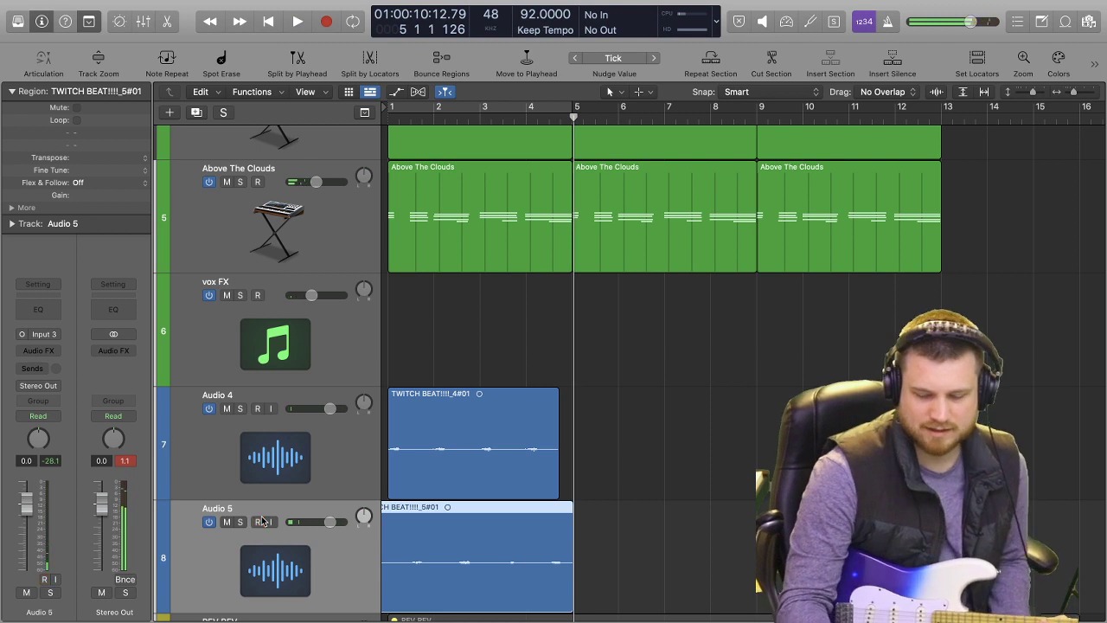
key(Delete)
Record a guitar take on Audio 5 from bar 1 to bar 7 and trim its end to match the Audio 4 region.
key(Return)
key(r)
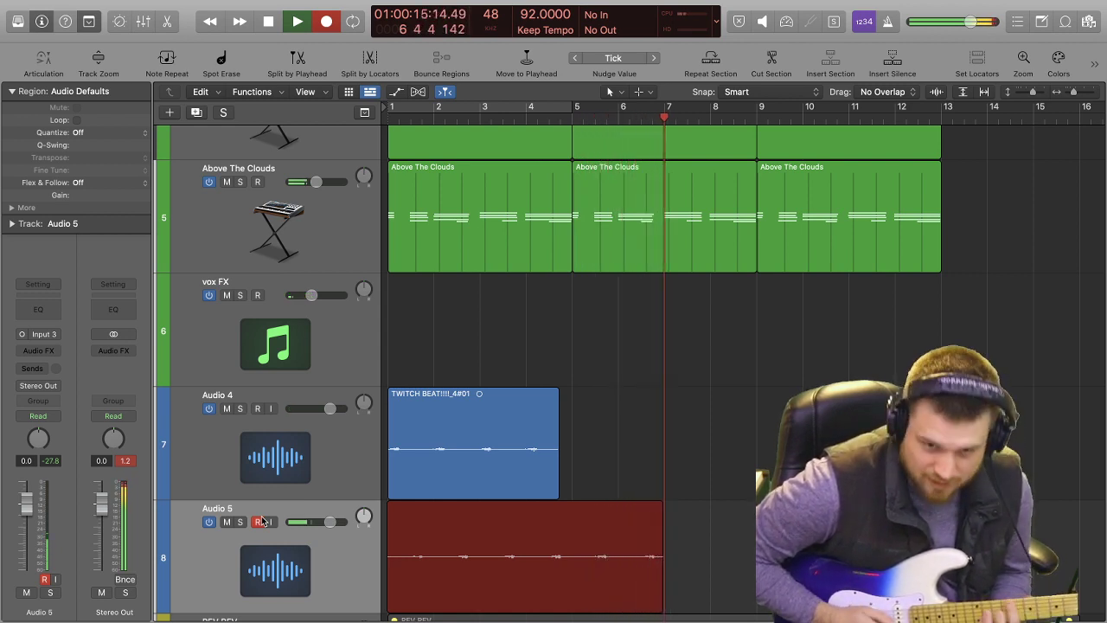
key(space)
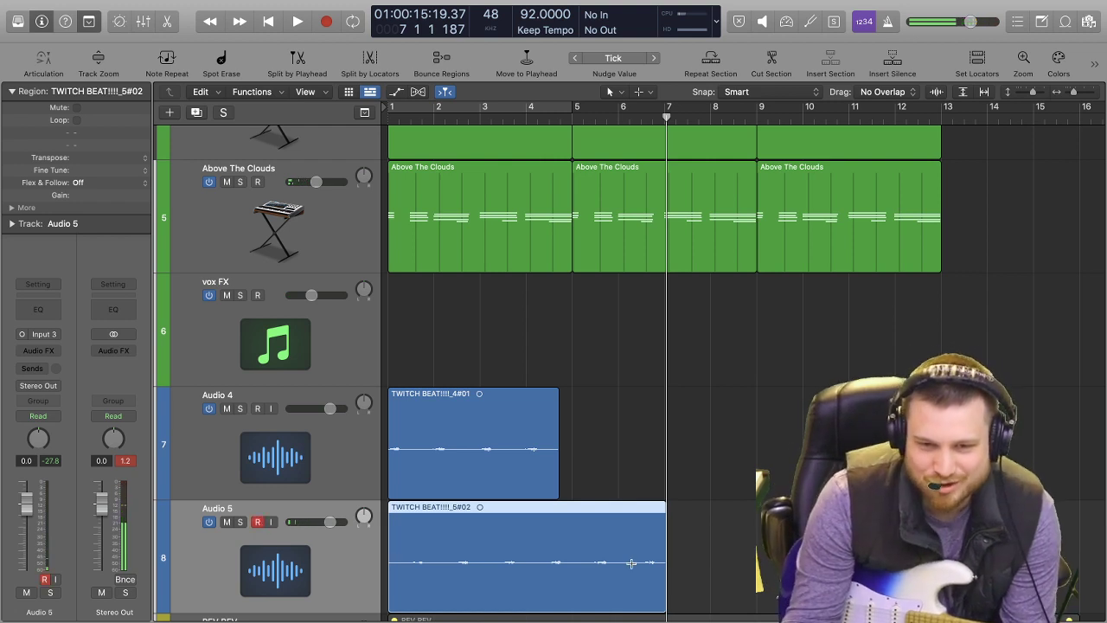
drag(663, 604, 554, 604)
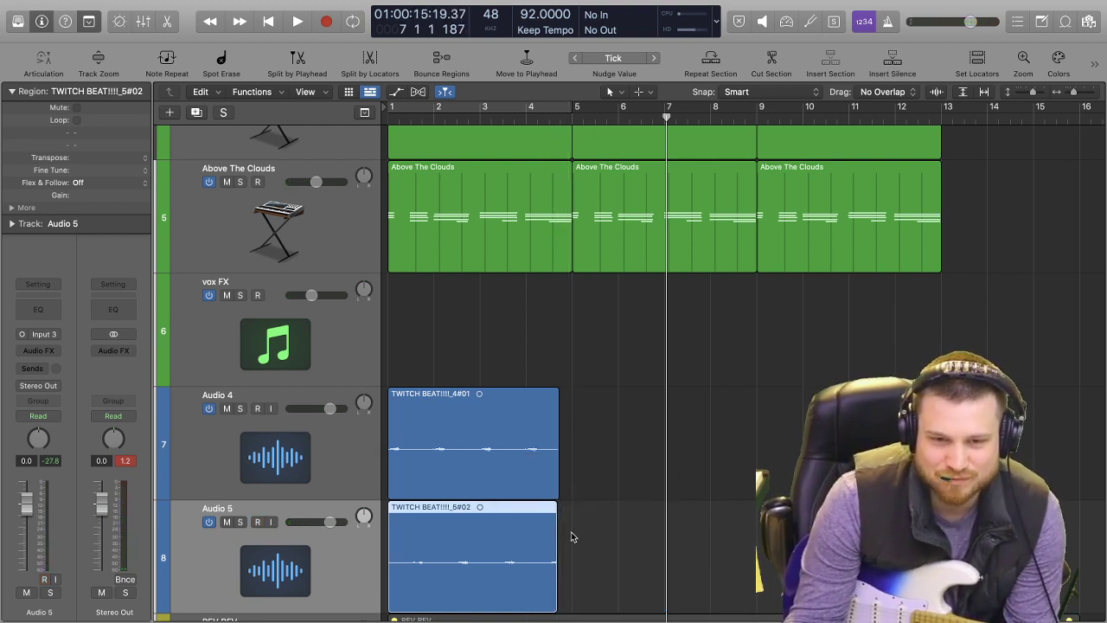
Solo Audio 4 and Audio 5 and play both guitar recordings together from the start of the song.
key(super+Right)
key(Return)
key(space)
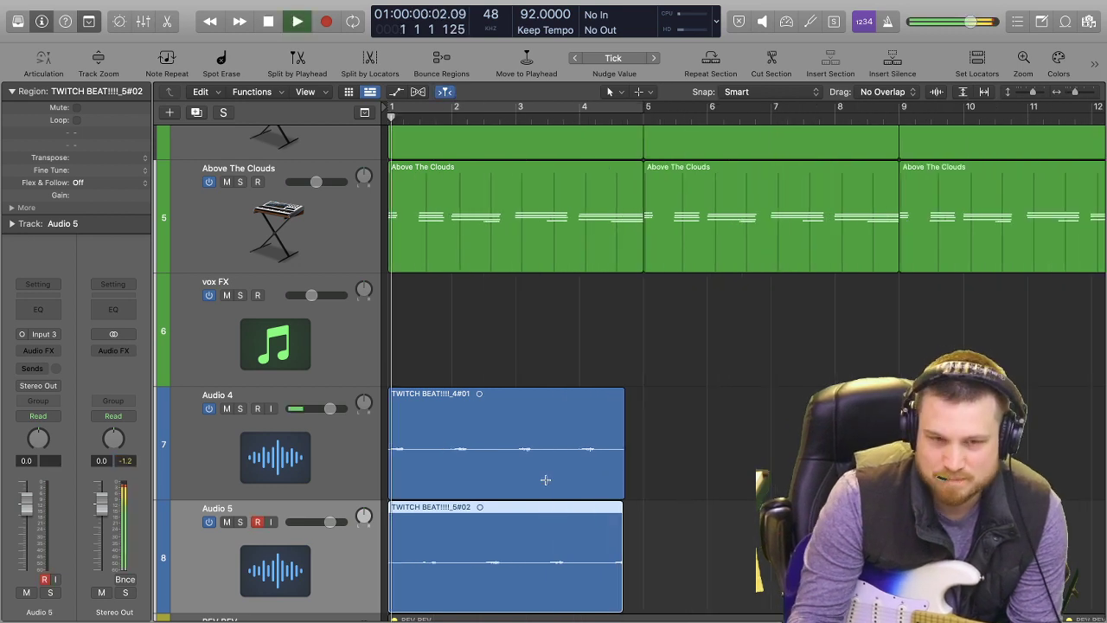
click(239, 408)
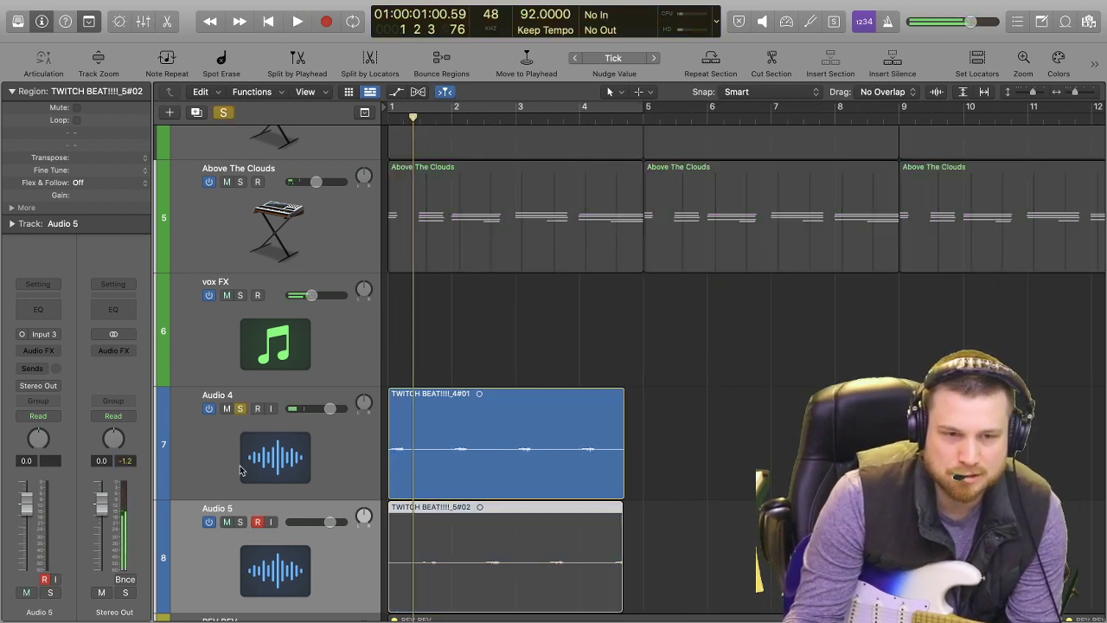
click(257, 521)
click(240, 521)
key(Return)
key(space)
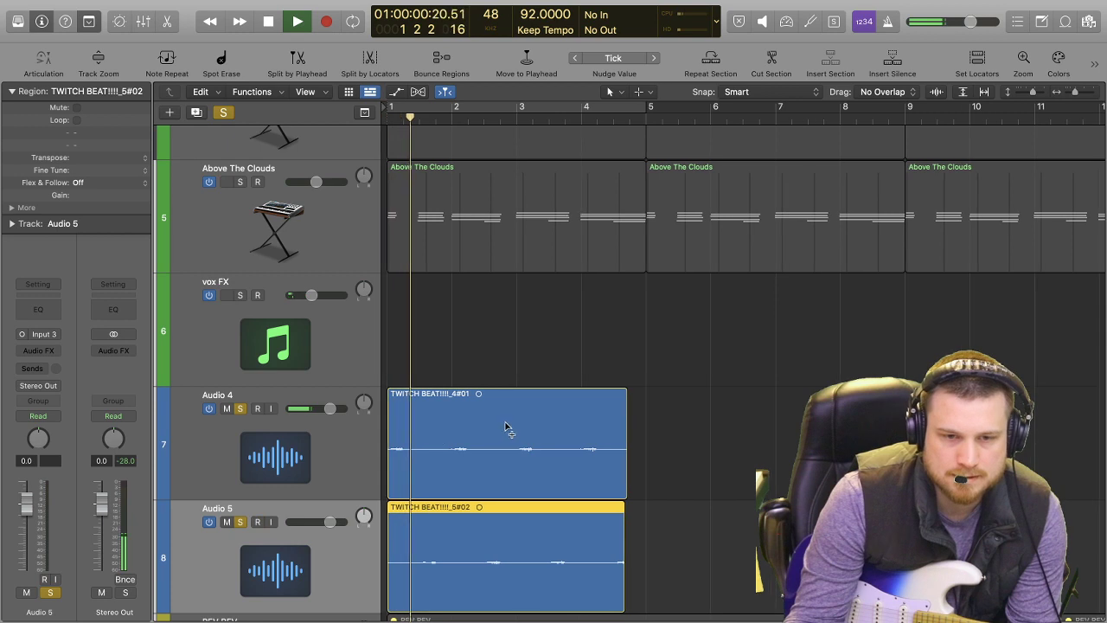
key(super+Right)
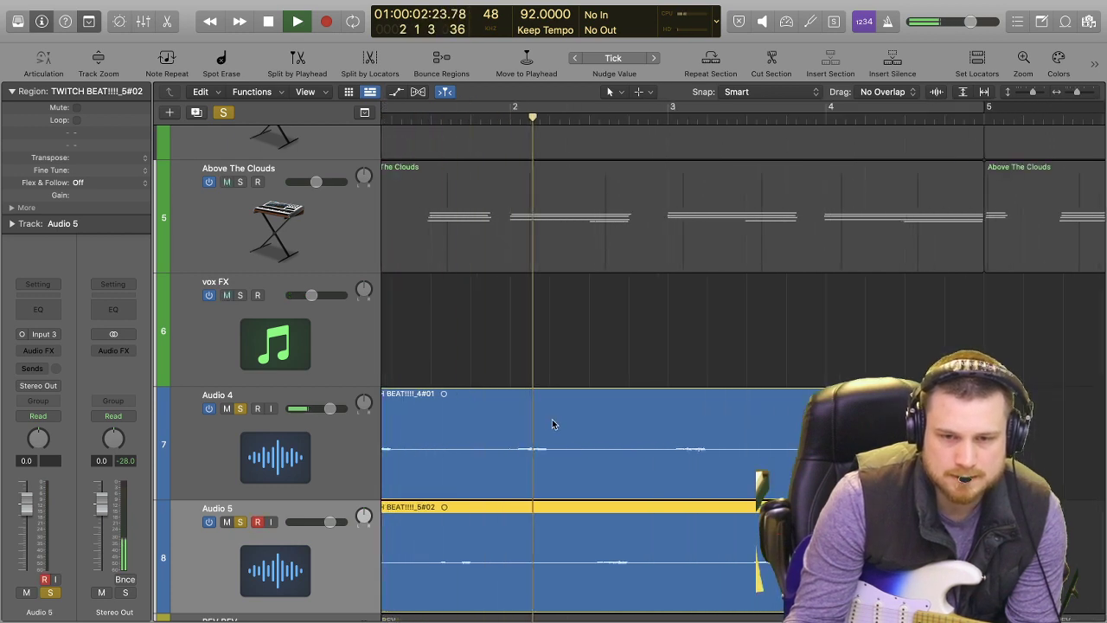
scroll(556, 419, left, 4)
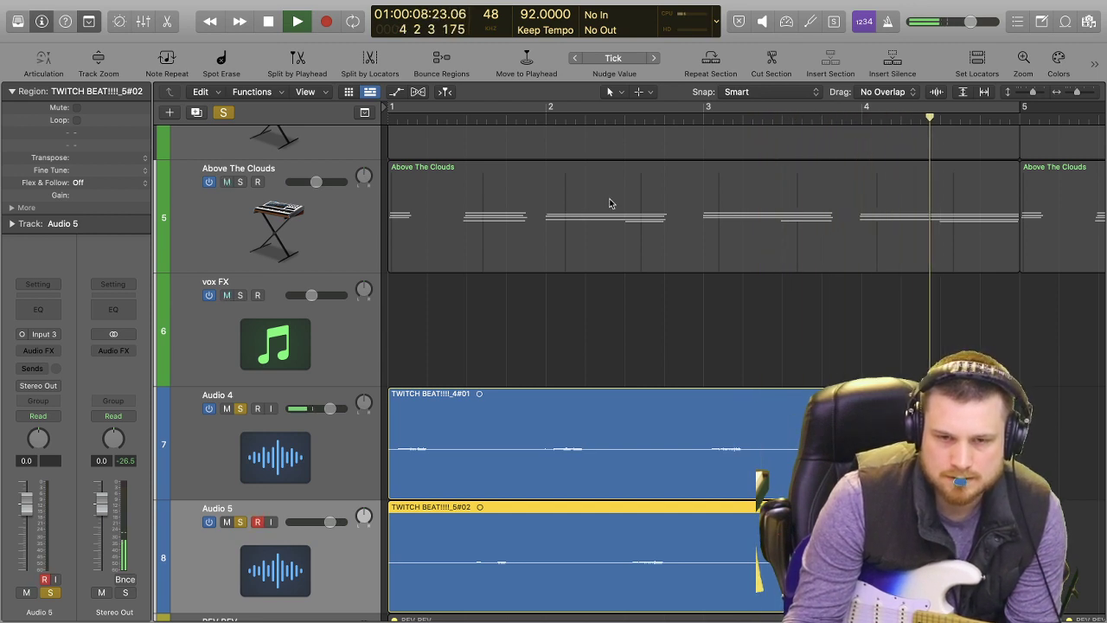
Turn on the cycle for bars 1 to 5, set the Audio 5 region's end just before bar 5 and audition the loop.
key(c)
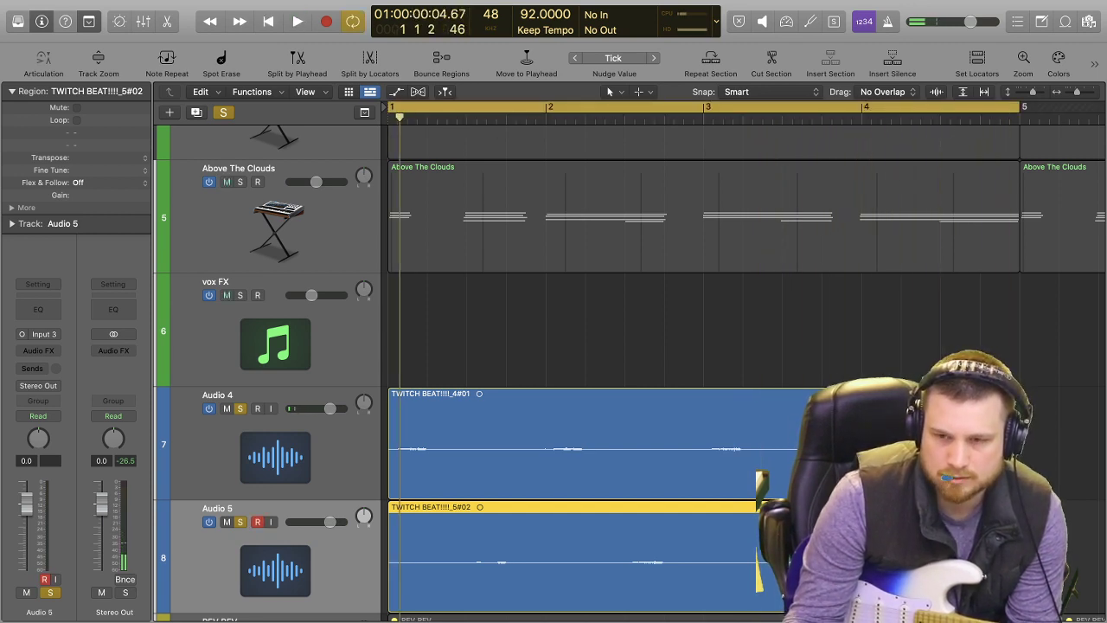
drag(1042, 592, 1018, 592)
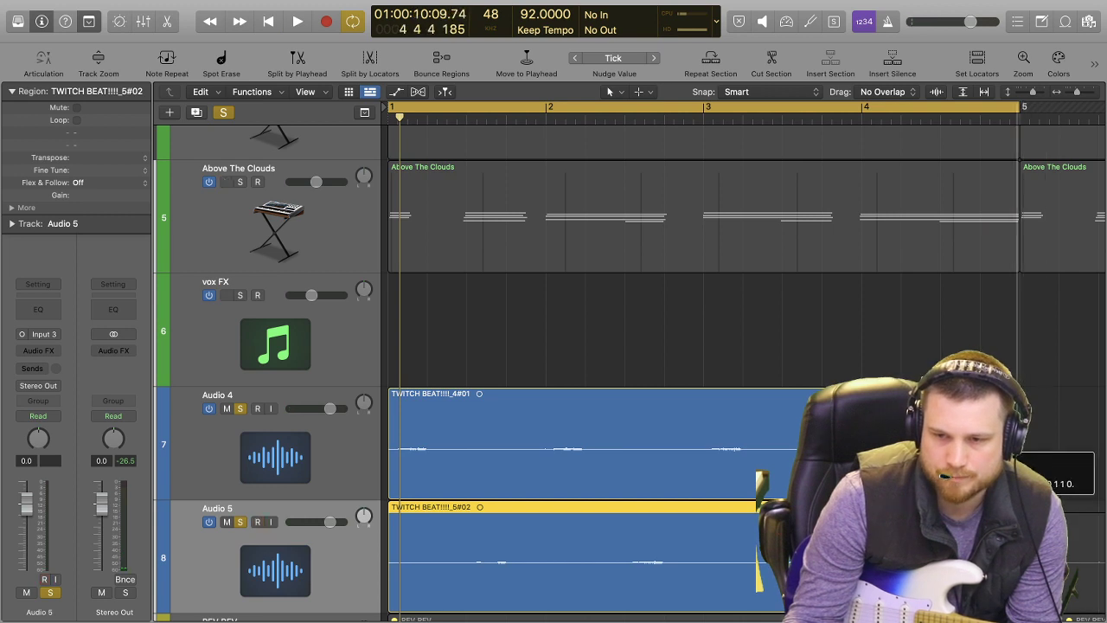
key(space)
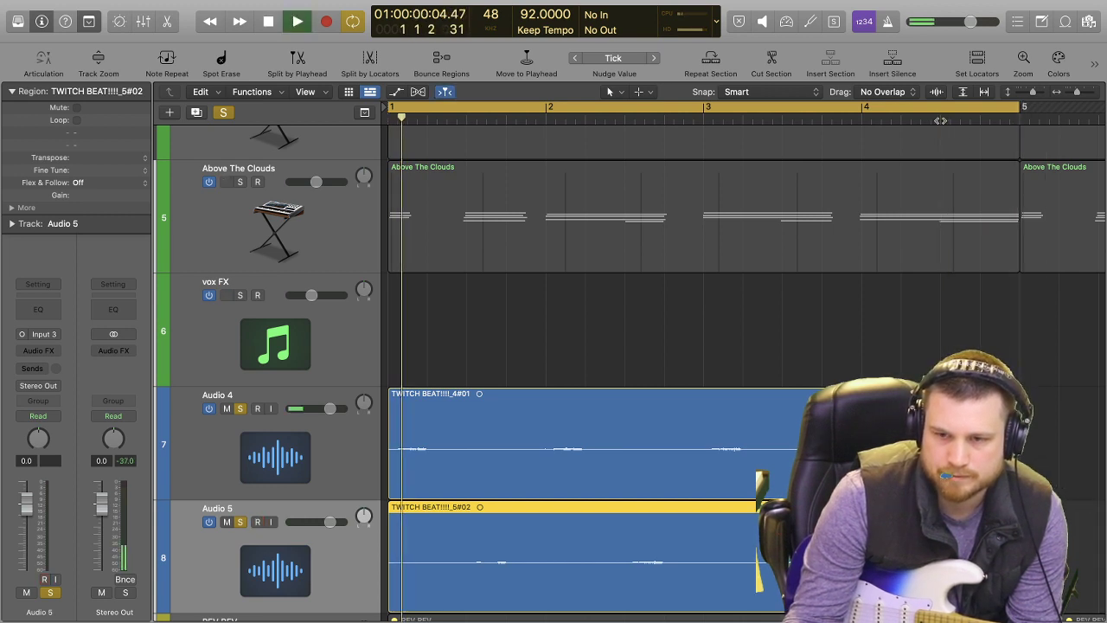
click(940, 118)
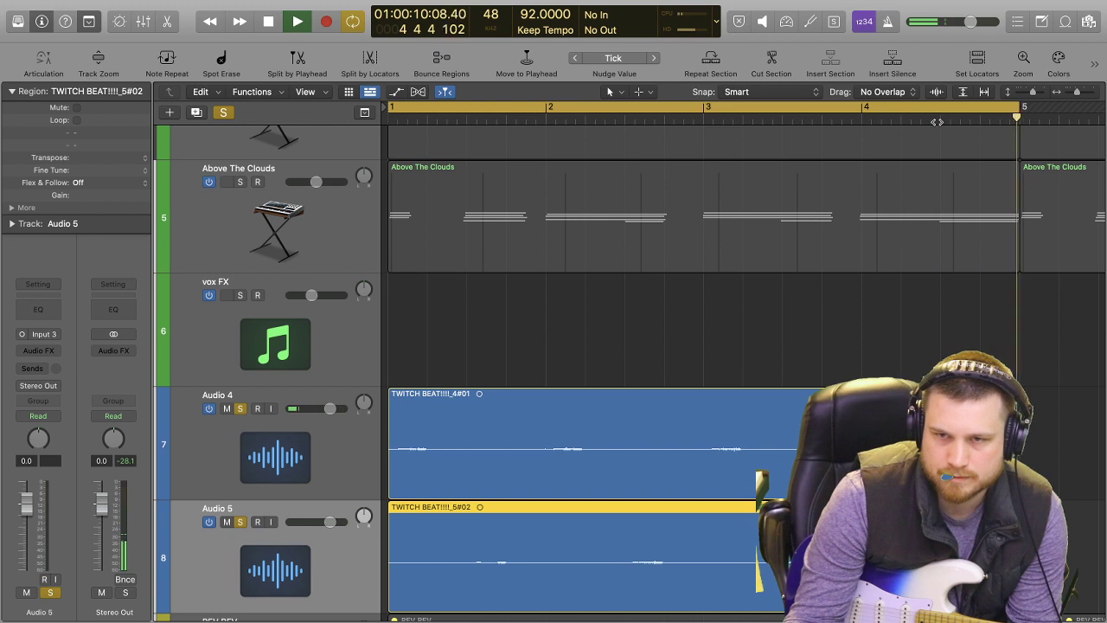
key(space)
Try to start a recording on Audio 5, return to bar 1 and turn off the solo on both guitar tracks.
key(Return)
key(r)
key(space)
key(Return)
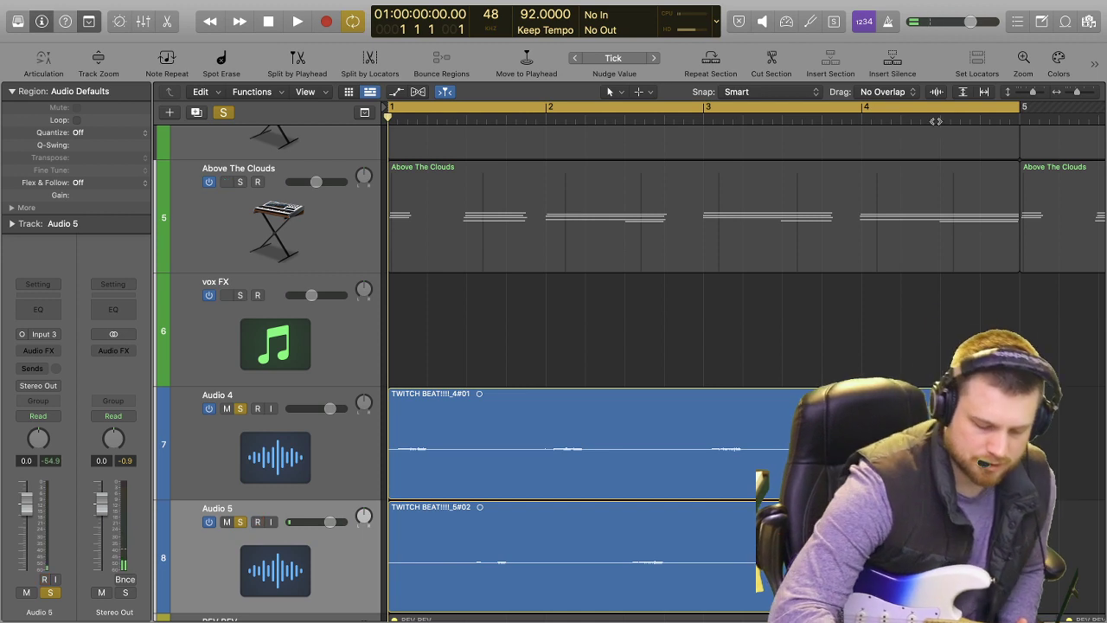
key(s)
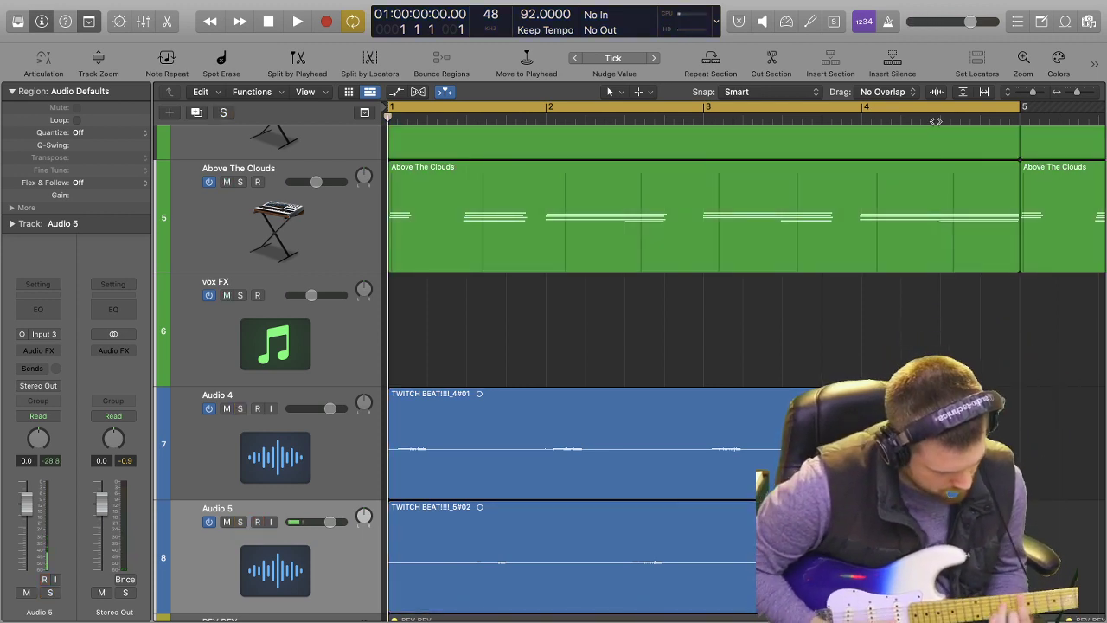
Try to record a guitar take over the start of the Audio 5 region and undo it.
key(r)
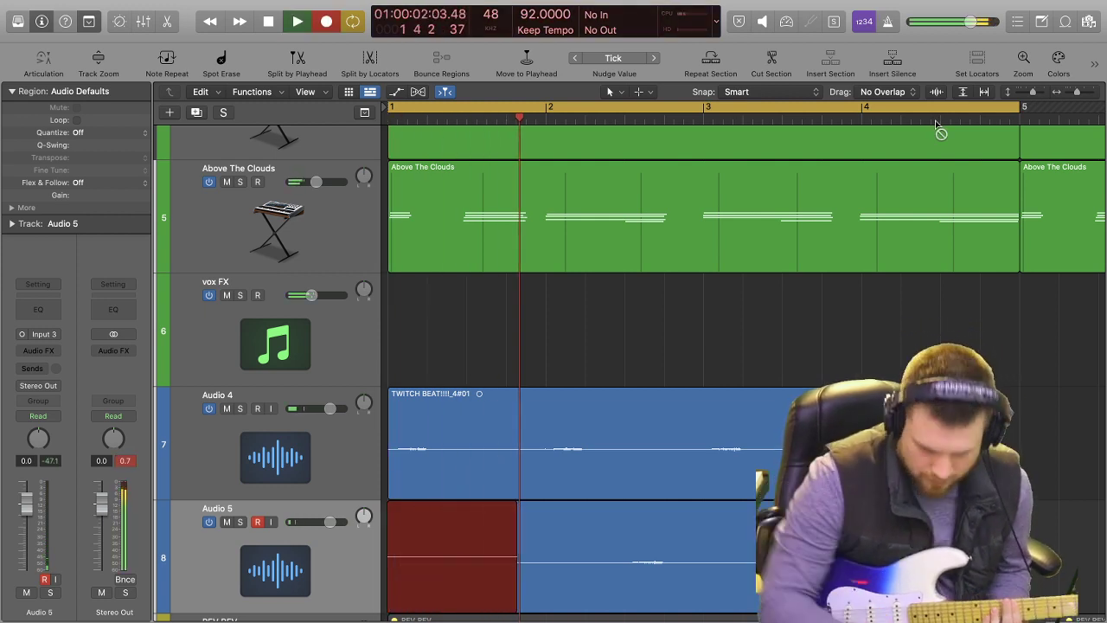
key(space)
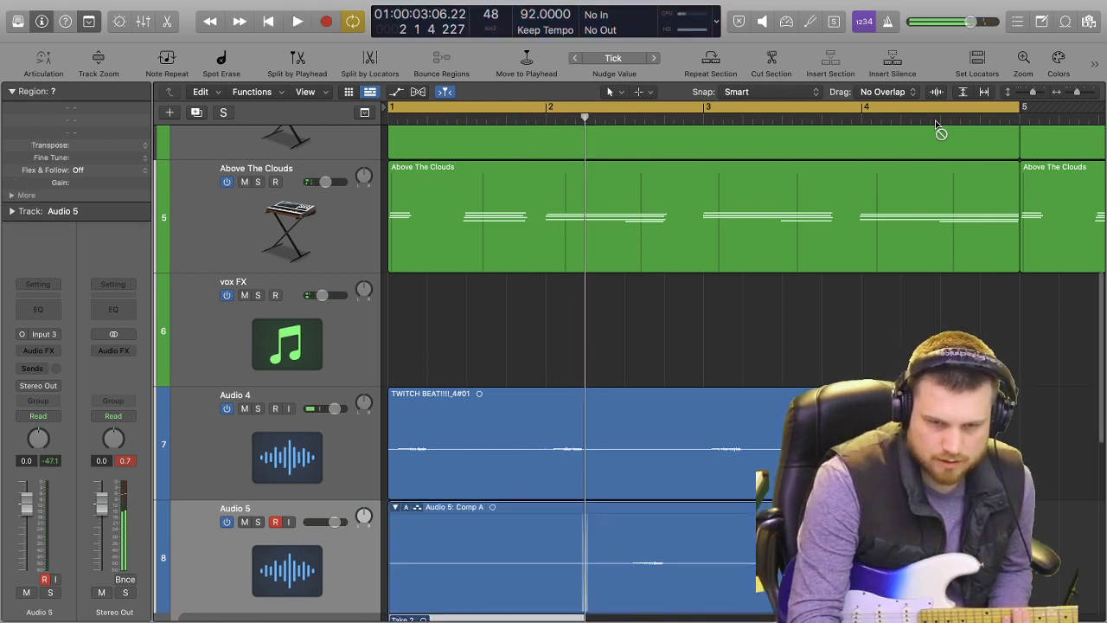
key(super+z)
Record another guitar take on Audio 5 across the cycle range from bar 1 to bar 5.
key(r)
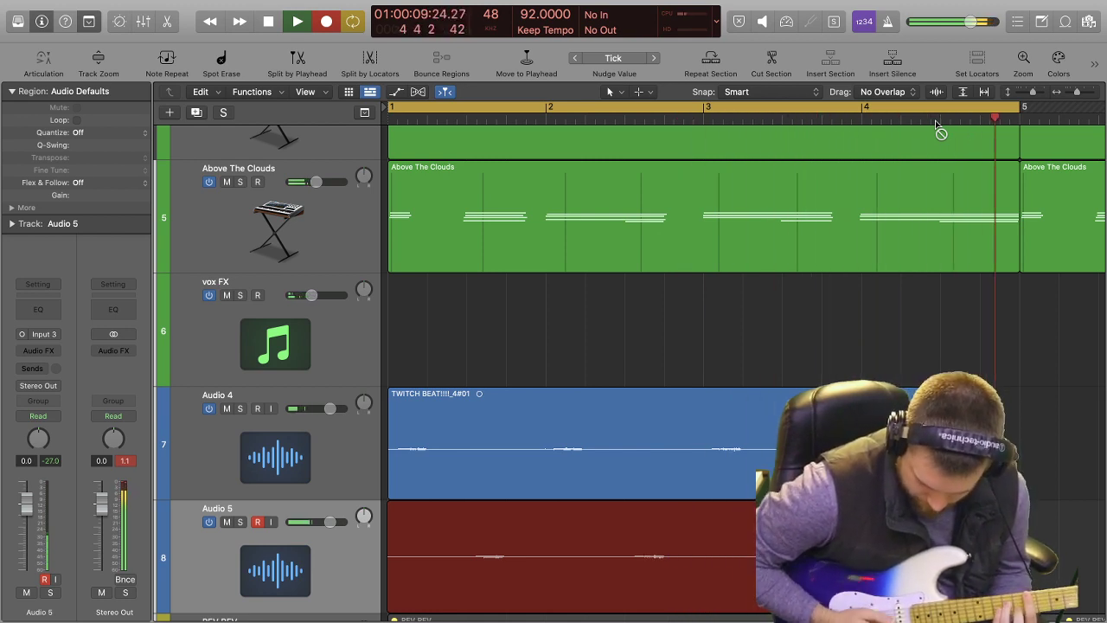
key(space)
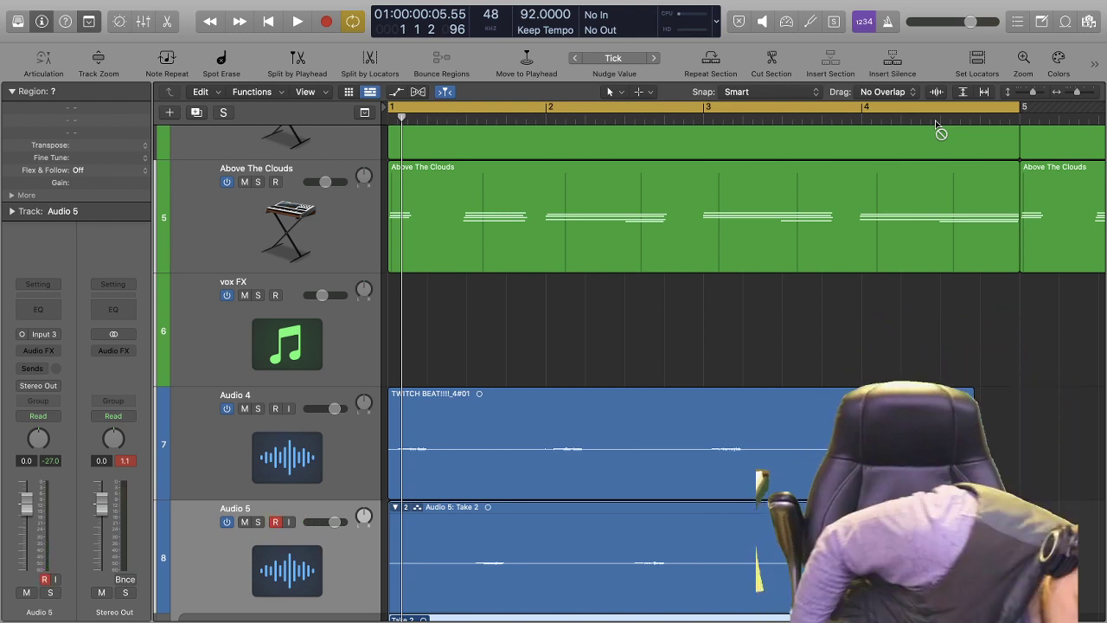
Flatten the take folder on Audio 5 using Take 2.
scroll(833, 265, down, 1)
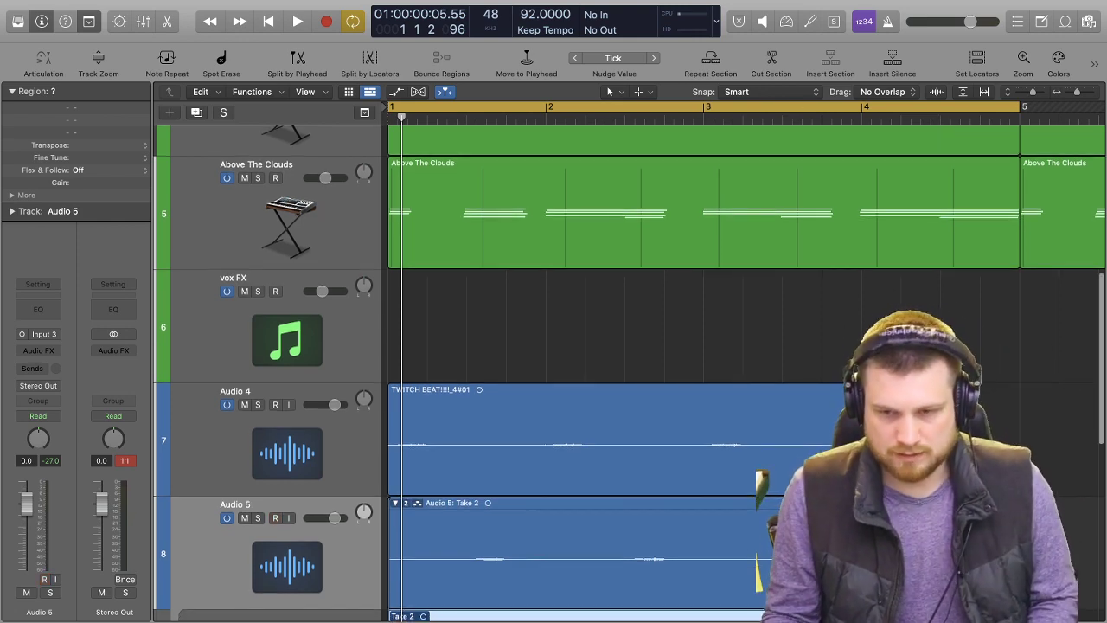
key(super+Left)
scroll(808, 354, down, 3)
mouse_move(711, 372)
mouse_down()
mouse_move(650, 373)
mouse_move(465, 520)
mouse_up()
super+click(775, 347)
click(753, 385)
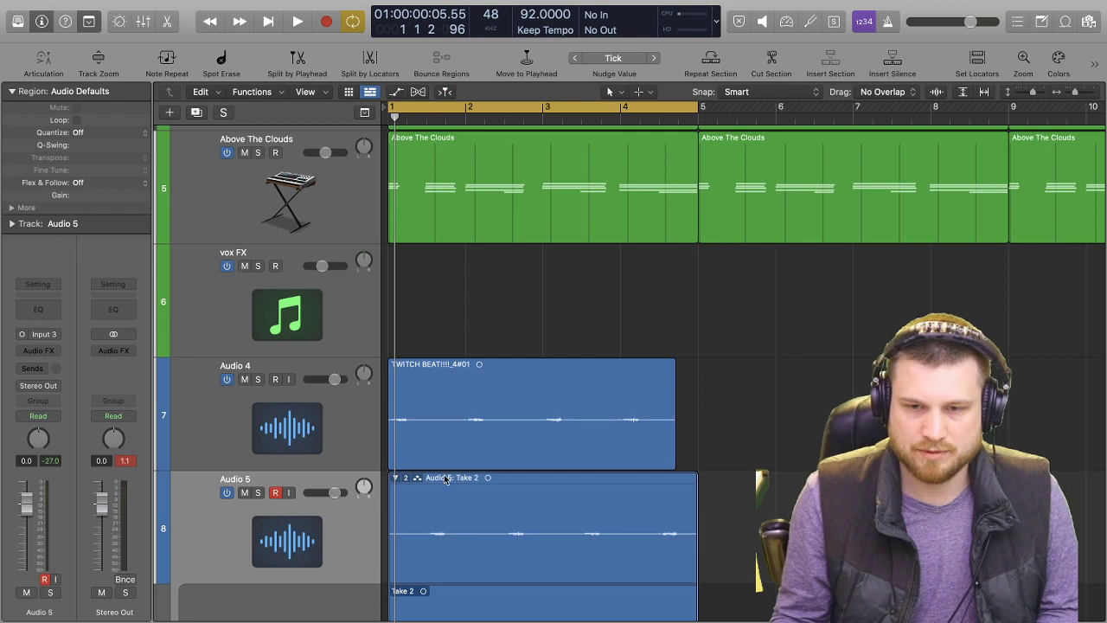
click(403, 481)
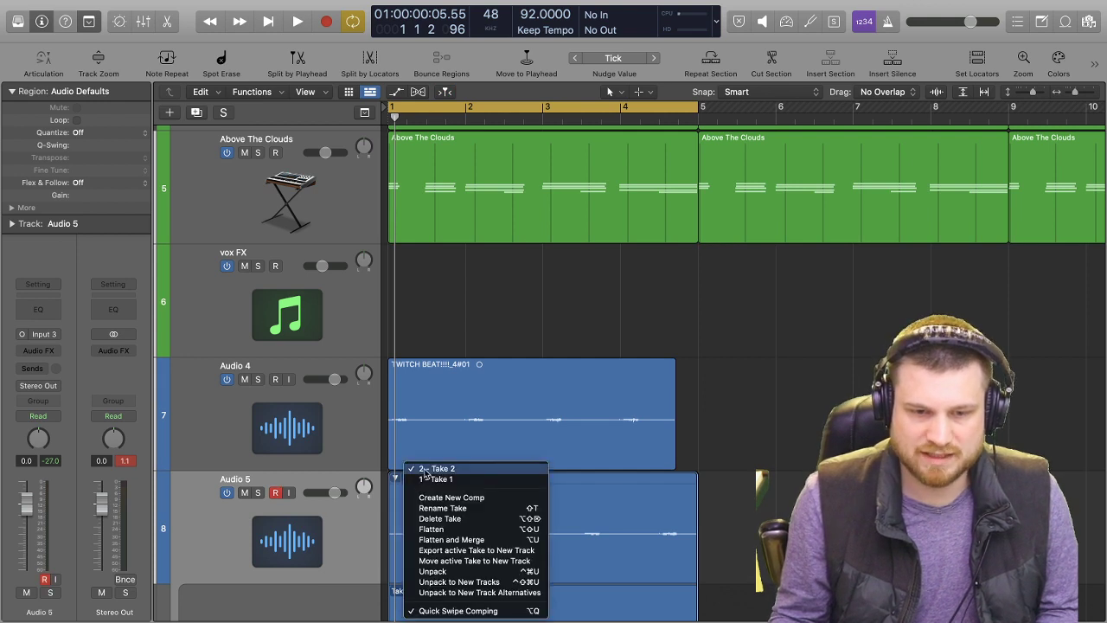
click(451, 530)
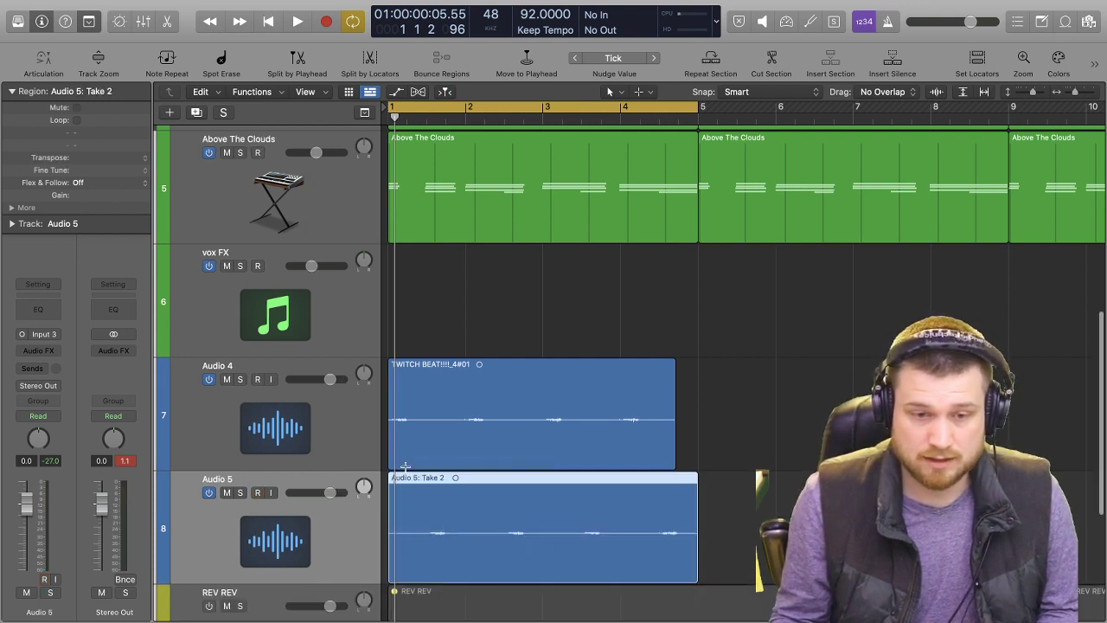
Show the Flex controls for the guitar regions on Audio 4 and Audio 5.
drag(723, 387, 517, 535)
key(Up)
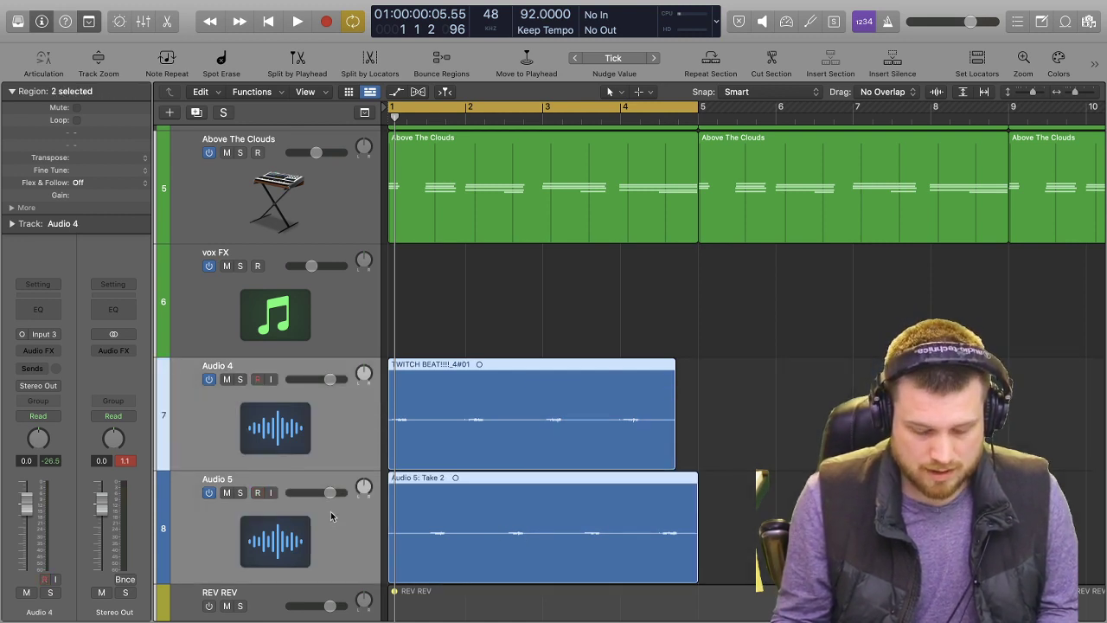
key(super+f)
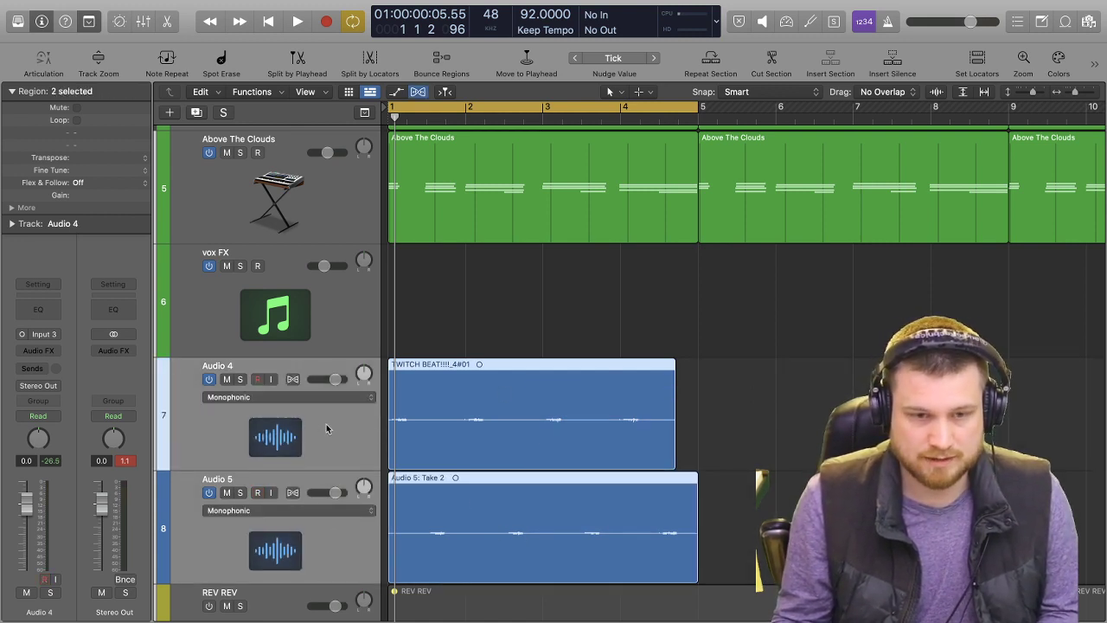
click(315, 427)
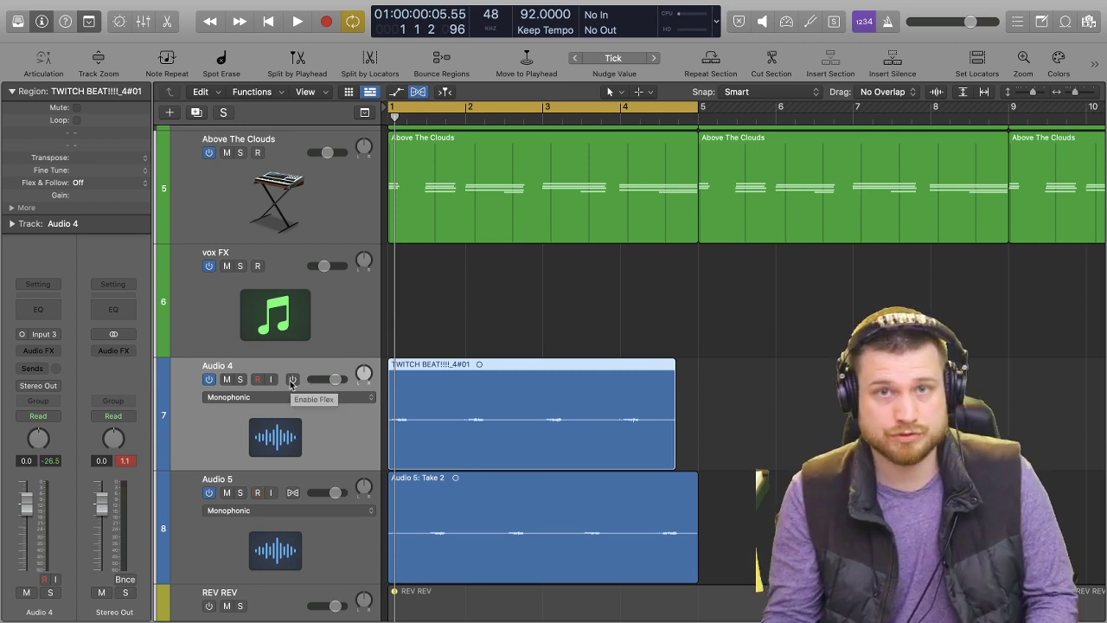
key(e)
key(e)
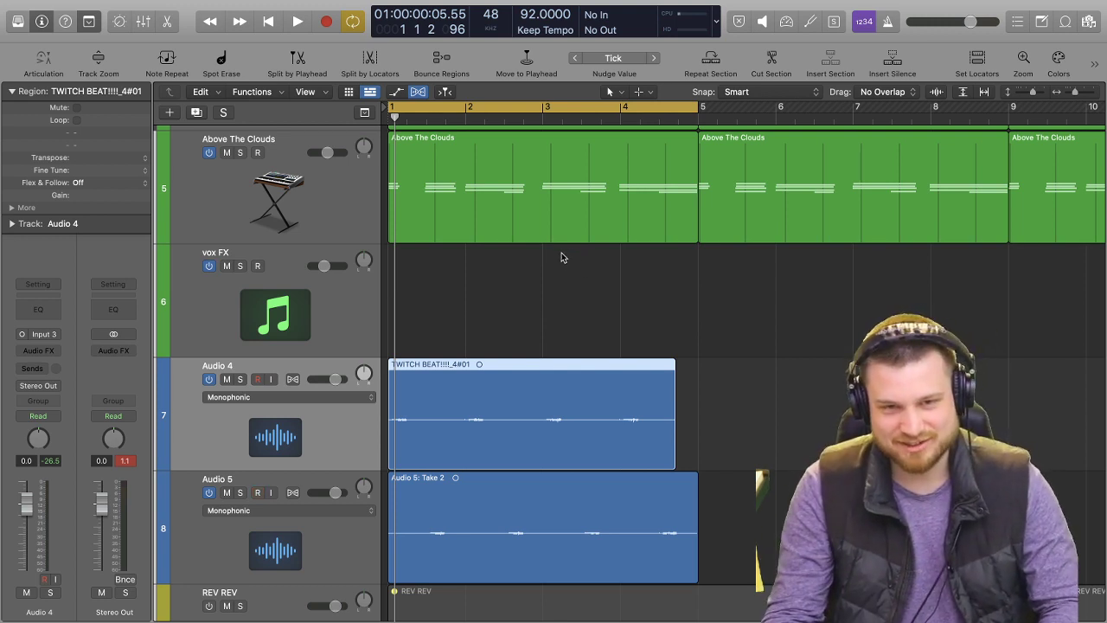
Solo the Audio 4 and Audio 5 guitar tracks and audition them together from bar 1.
key(space)
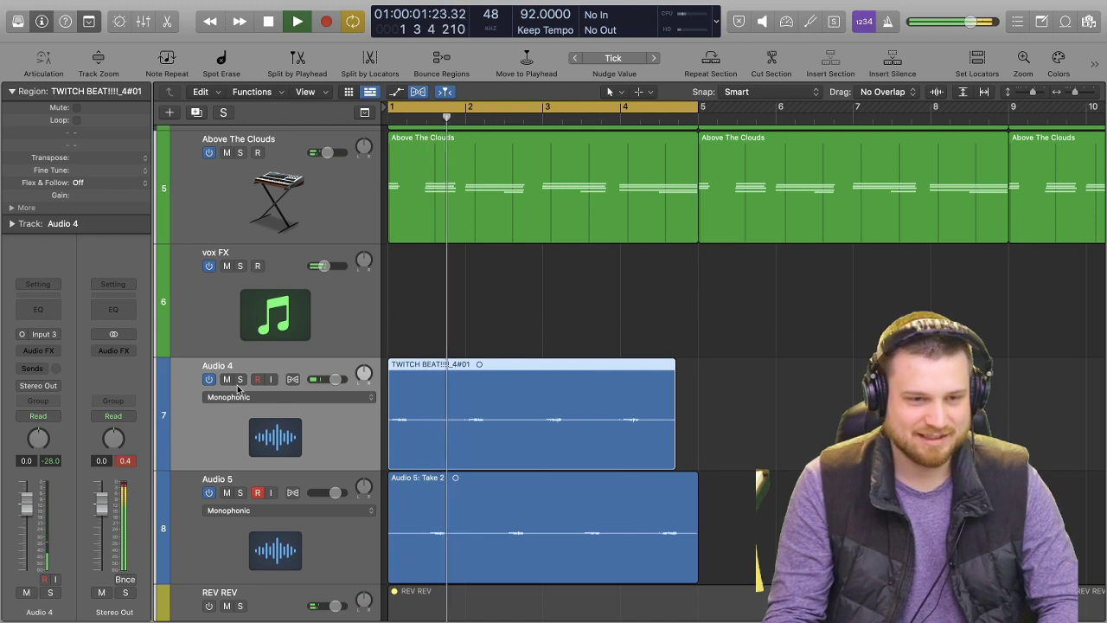
key(s)
click(241, 486)
click(240, 493)
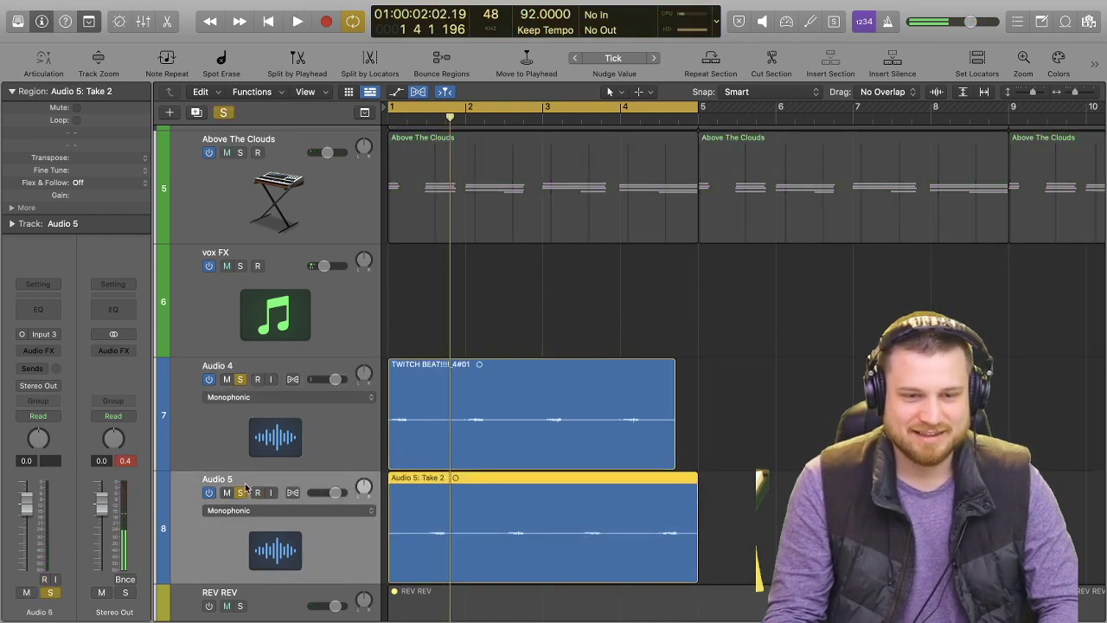
key(space)
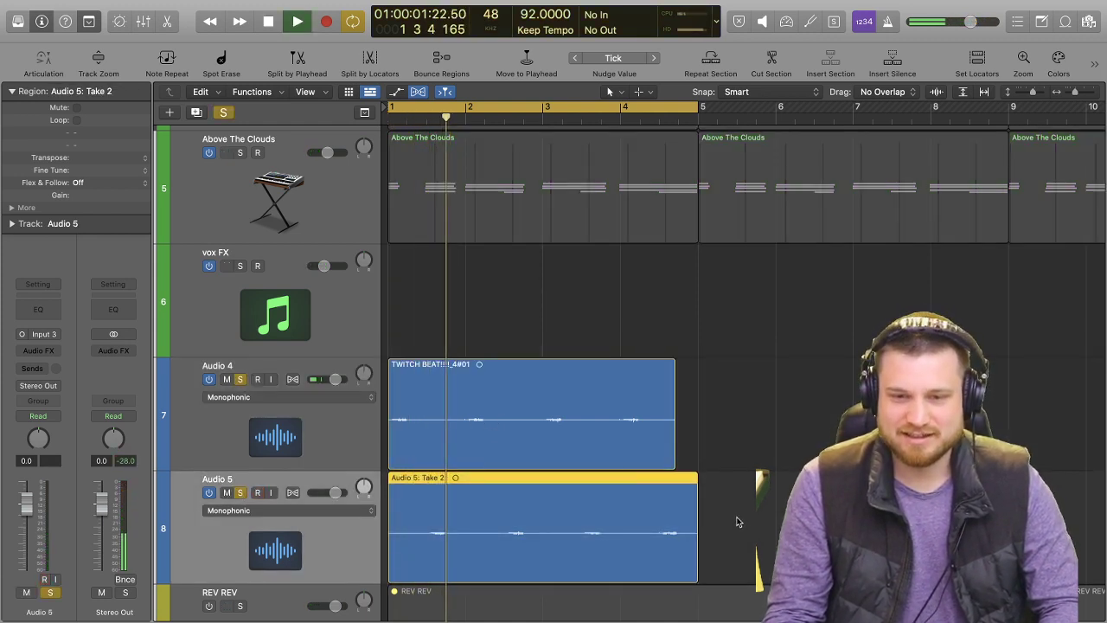
Enable Flex on Audio 4 and Audio 5 in Polyphonic (Auto) mode.
click(293, 379)
click(293, 493)
shift+click(326, 442)
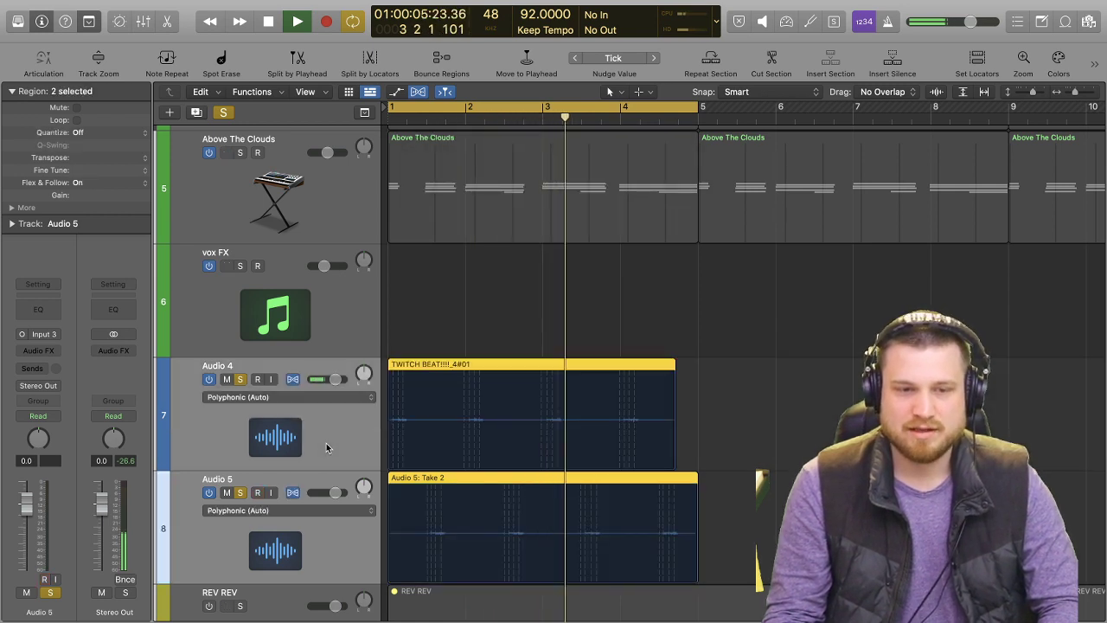
key(space)
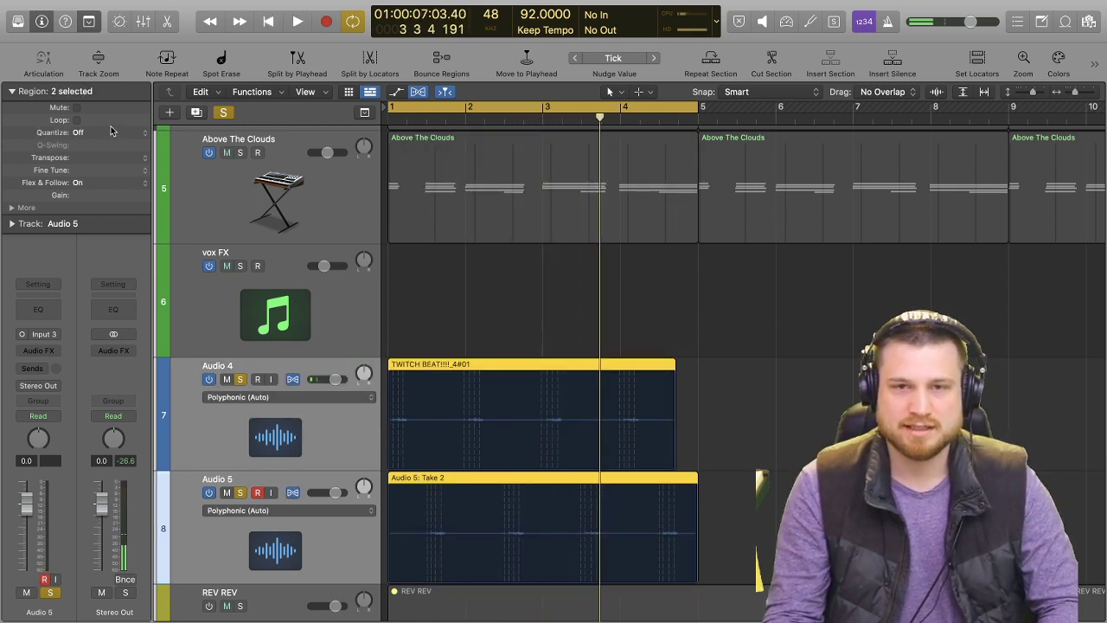
Quantize both guitar regions to 1/16 Note and audition the result from bar 1.
click(111, 130)
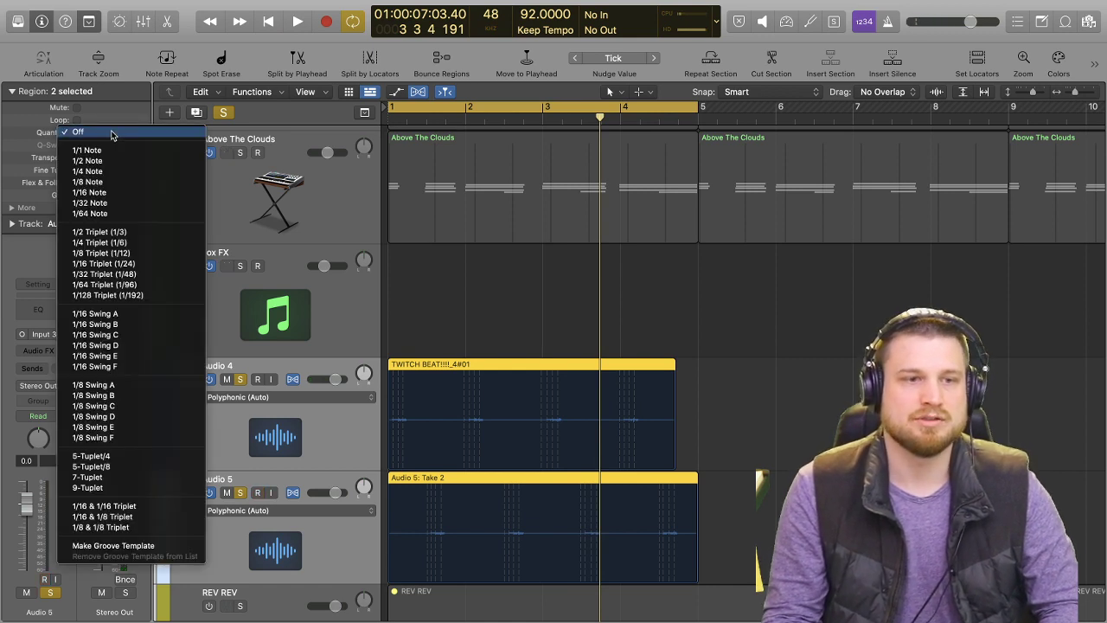
click(136, 192)
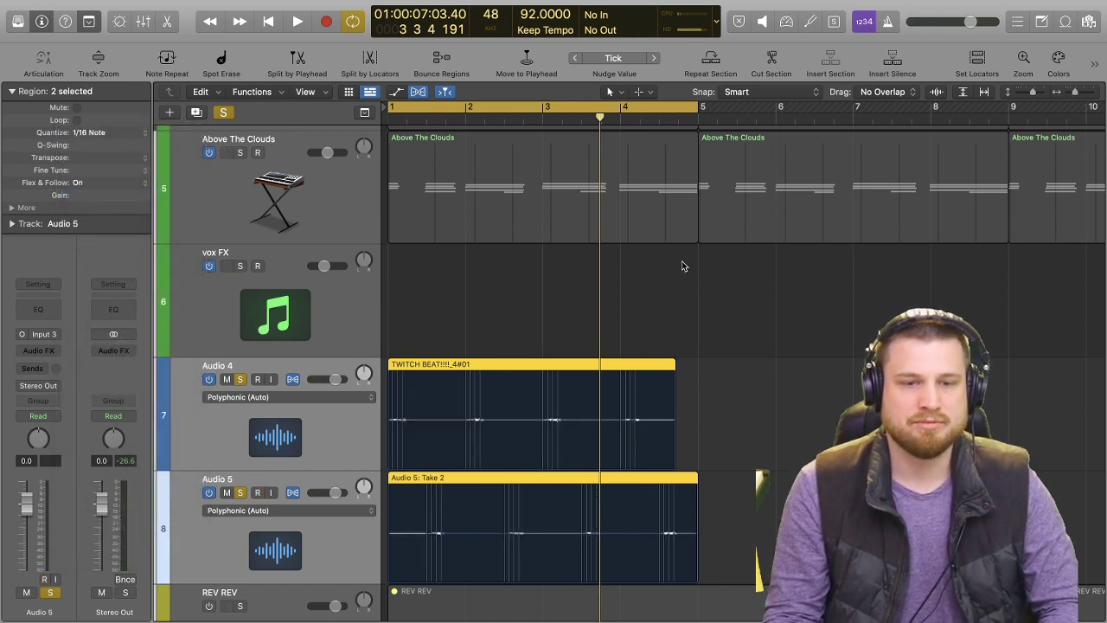
key(Return)
key(space)
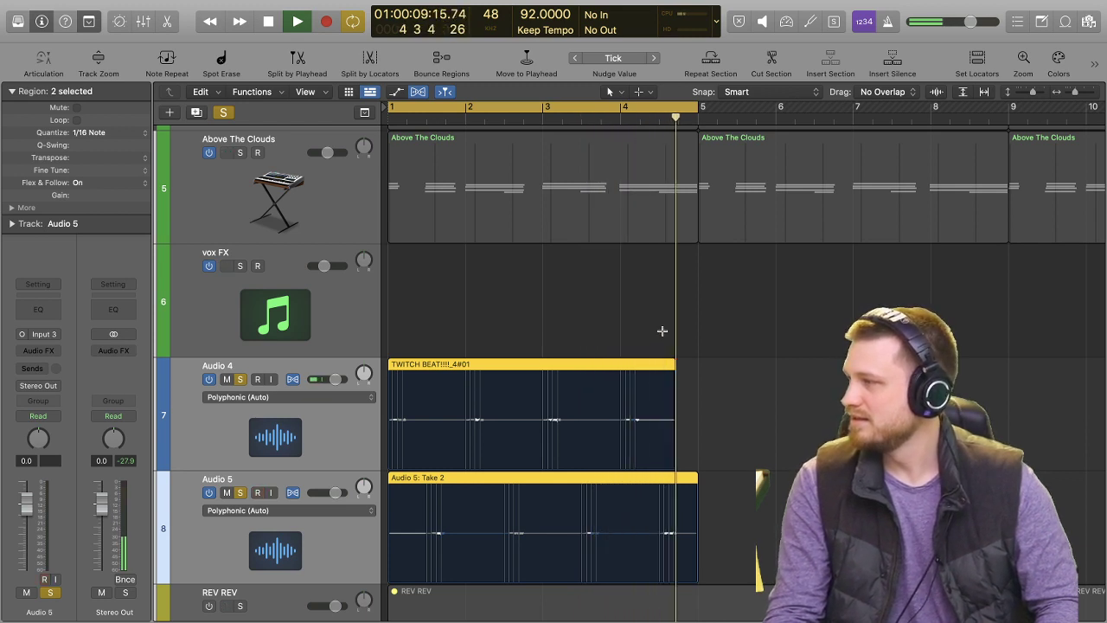
key(space)
Turn off the solo on both guitar tracks and group Audio 4 and Audio 5 into a summing stack.
click(239, 379)
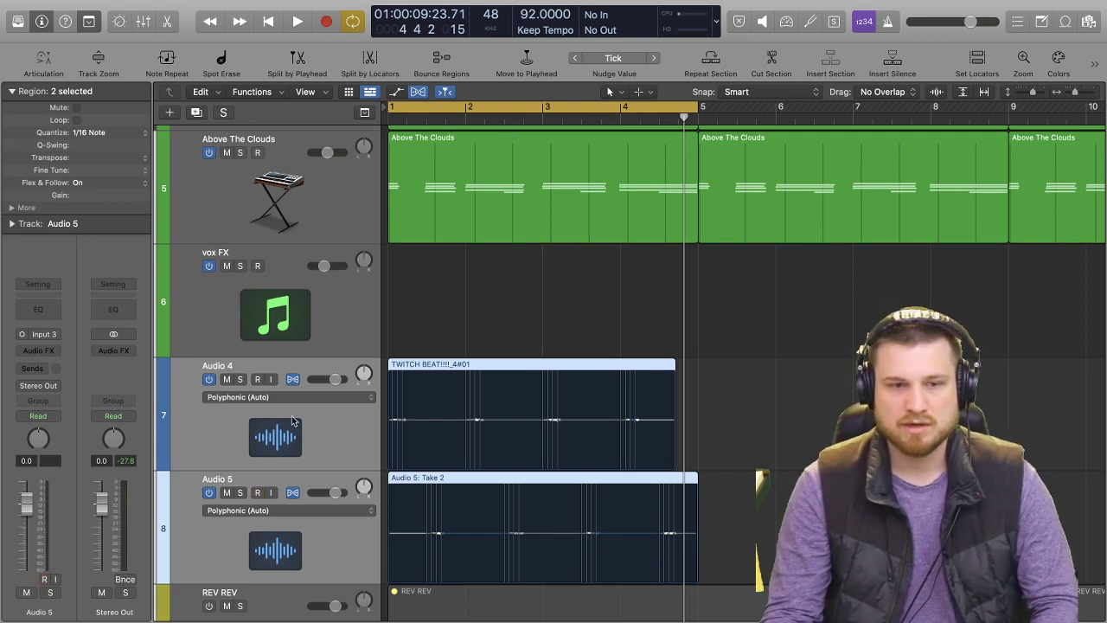
key(space)
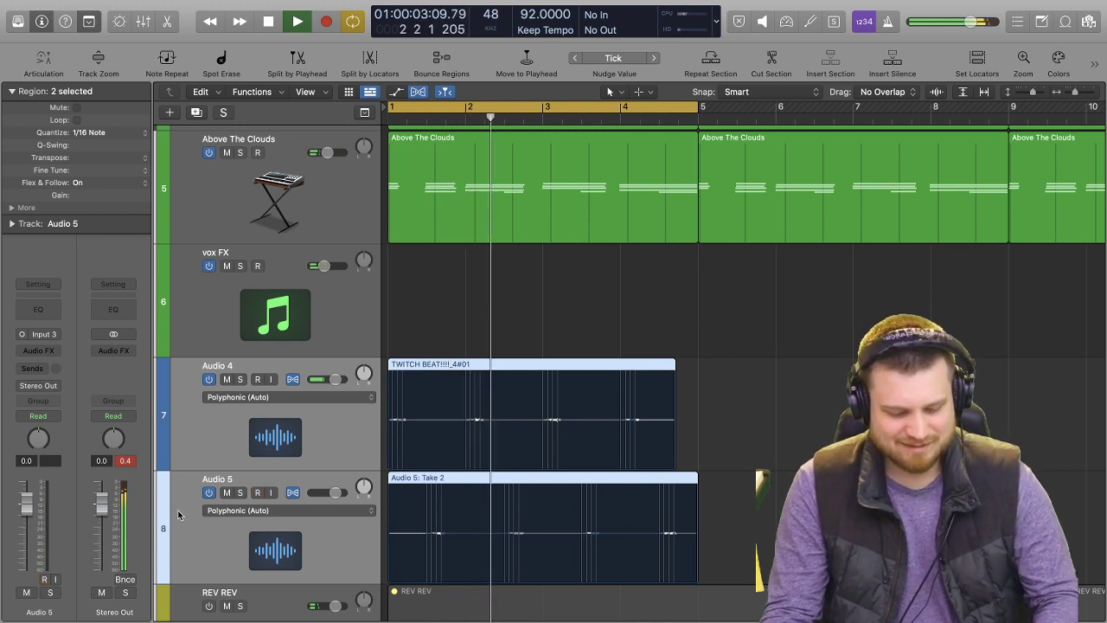
key(space)
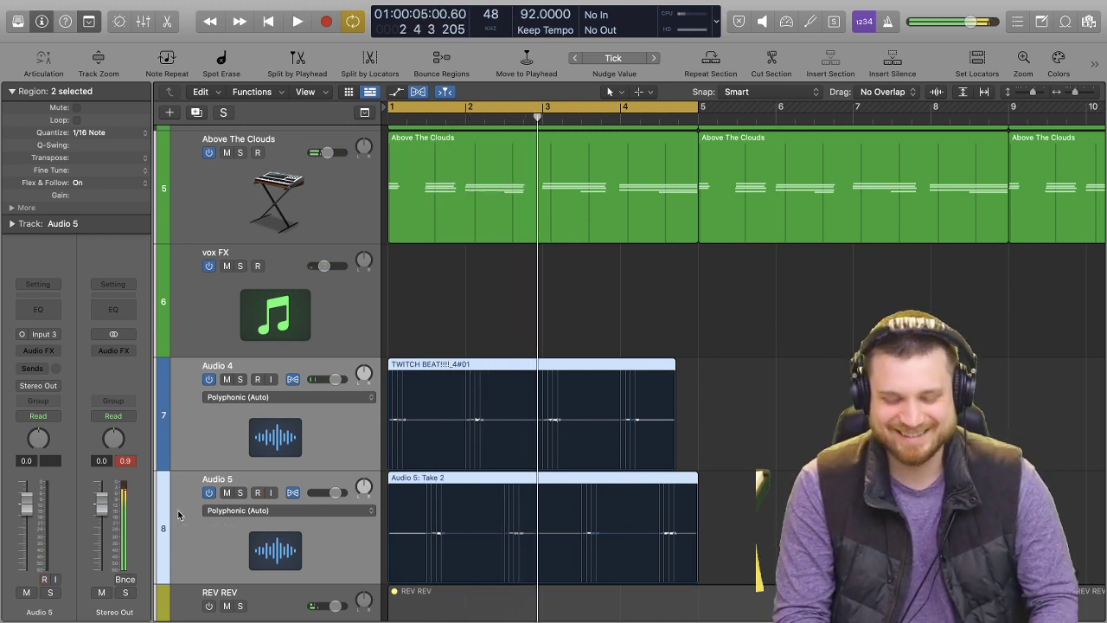
key(super+shift+d)
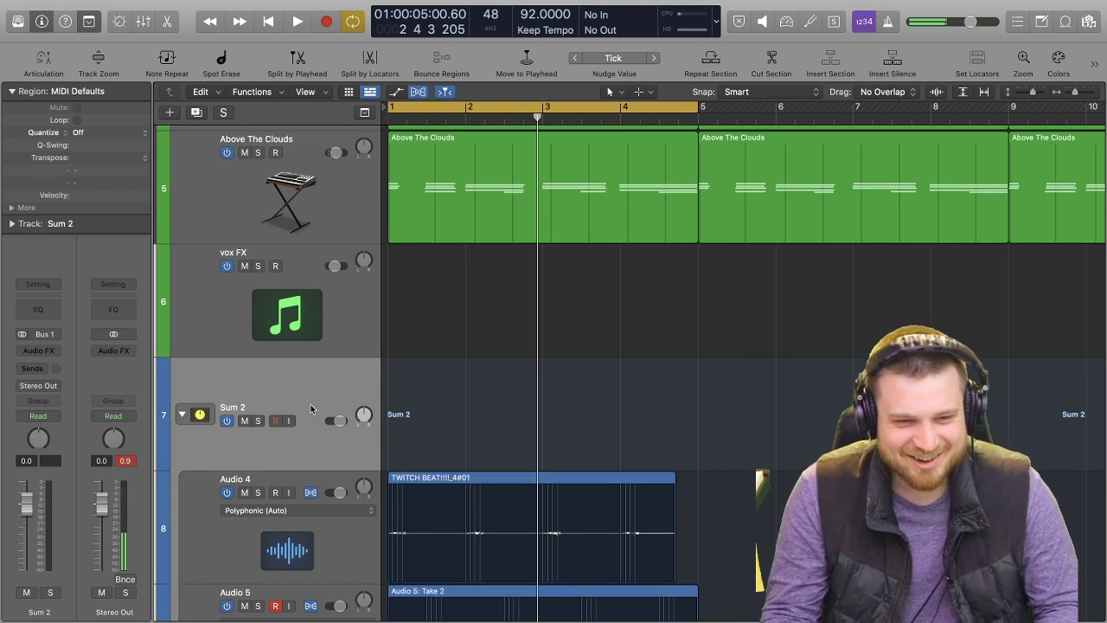
Solo the guitar summing stack and insert a stereo Amp Designer on it with the Brownout Clean preset.
click(258, 420)
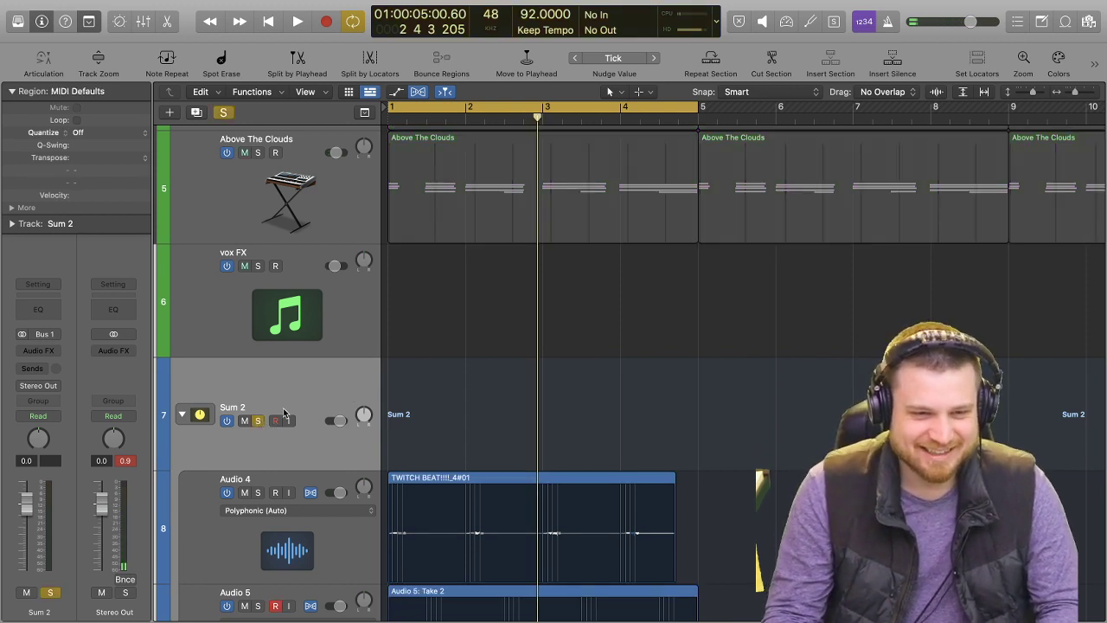
click(39, 350)
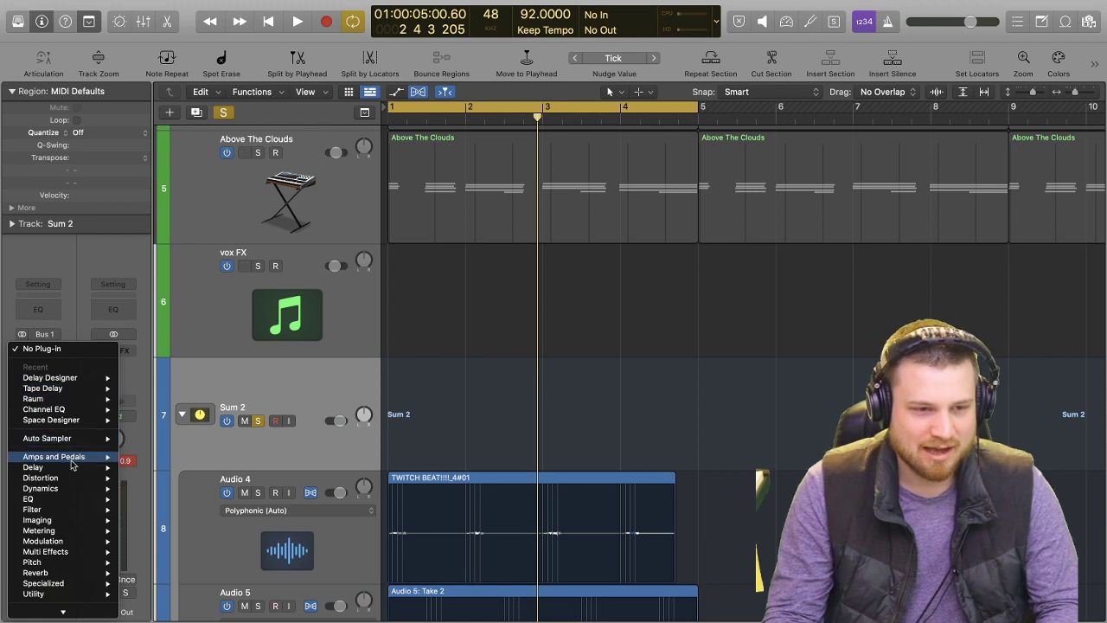
mouse_move(89, 456)
mouse_move(173, 458)
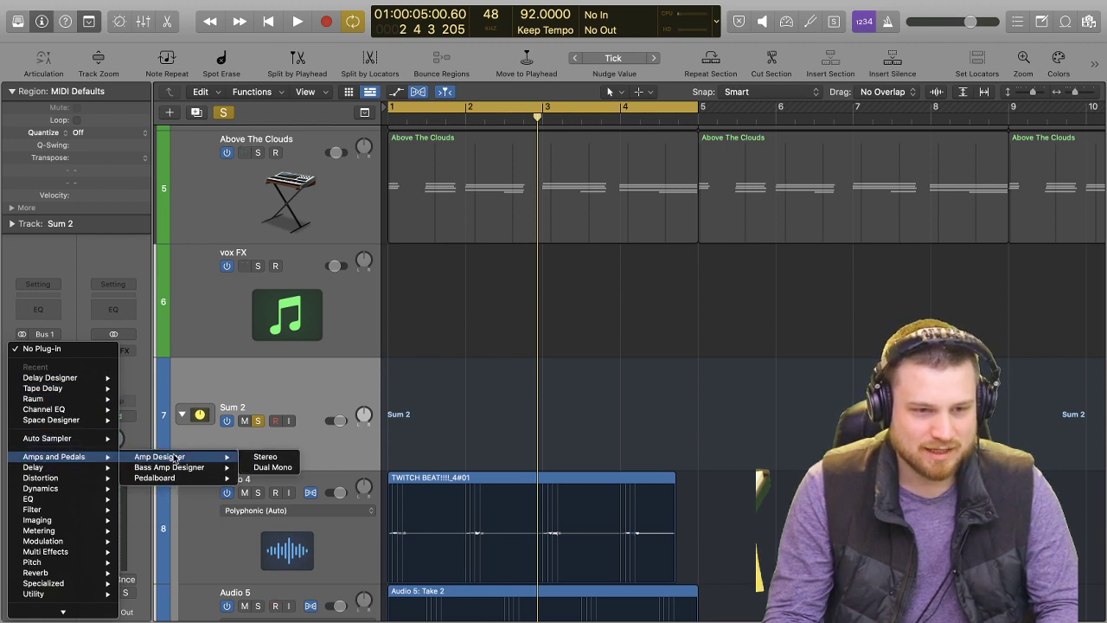
click(257, 457)
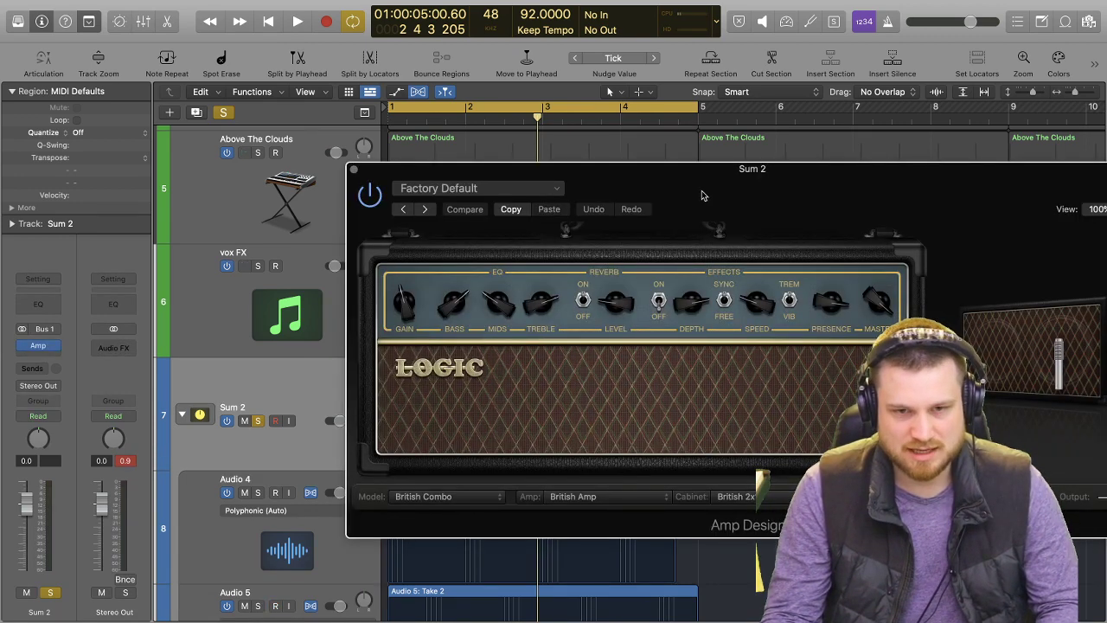
drag(705, 170, 510, 159)
click(325, 179)
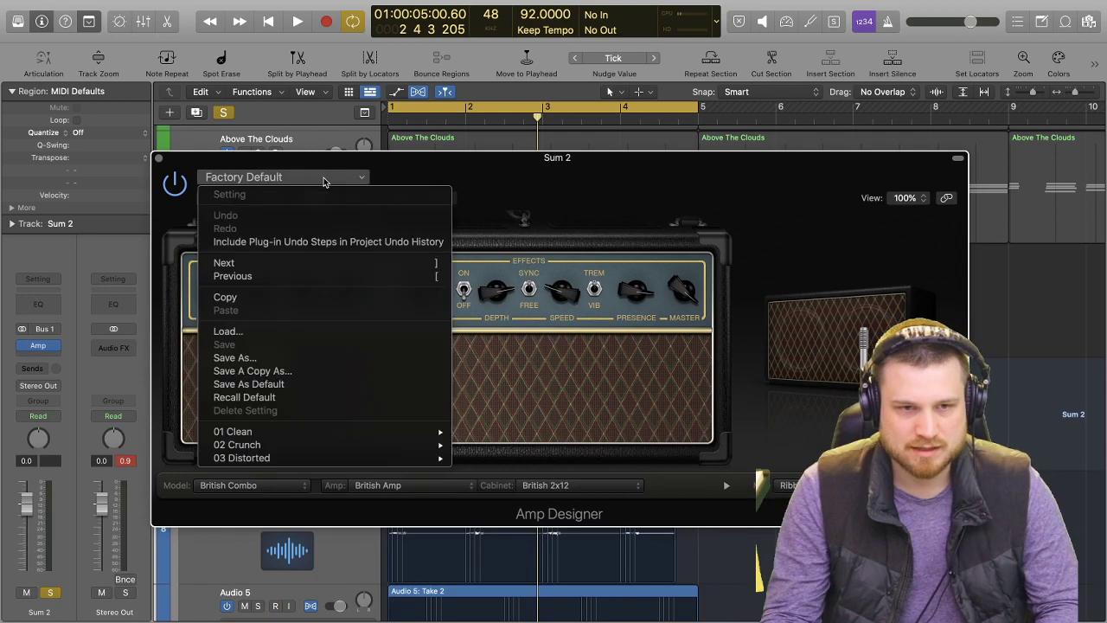
mouse_move(337, 434)
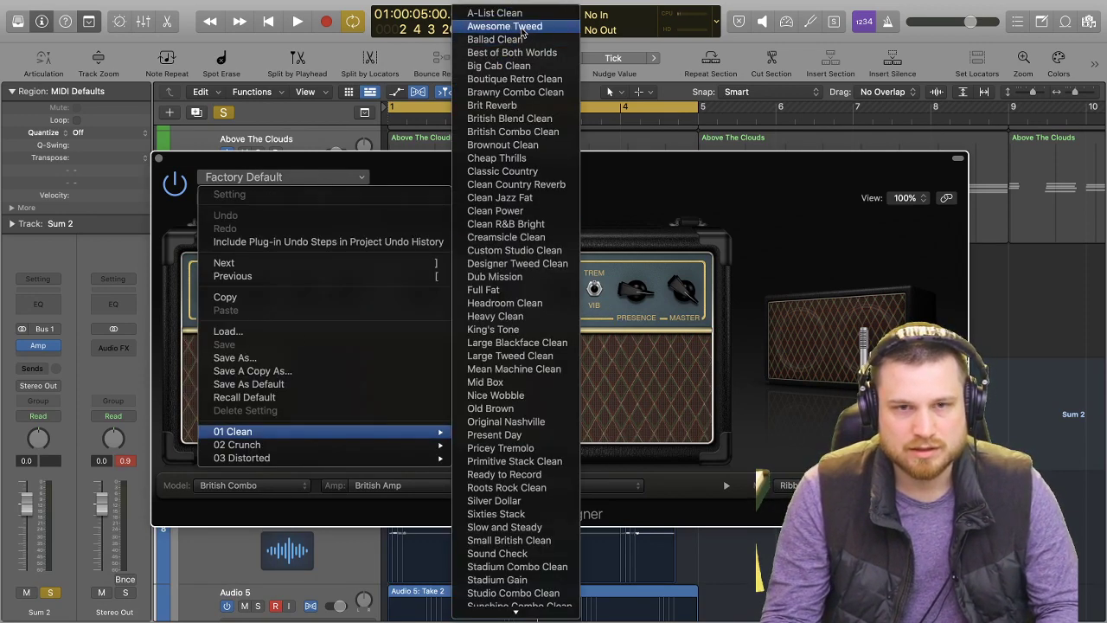
click(545, 146)
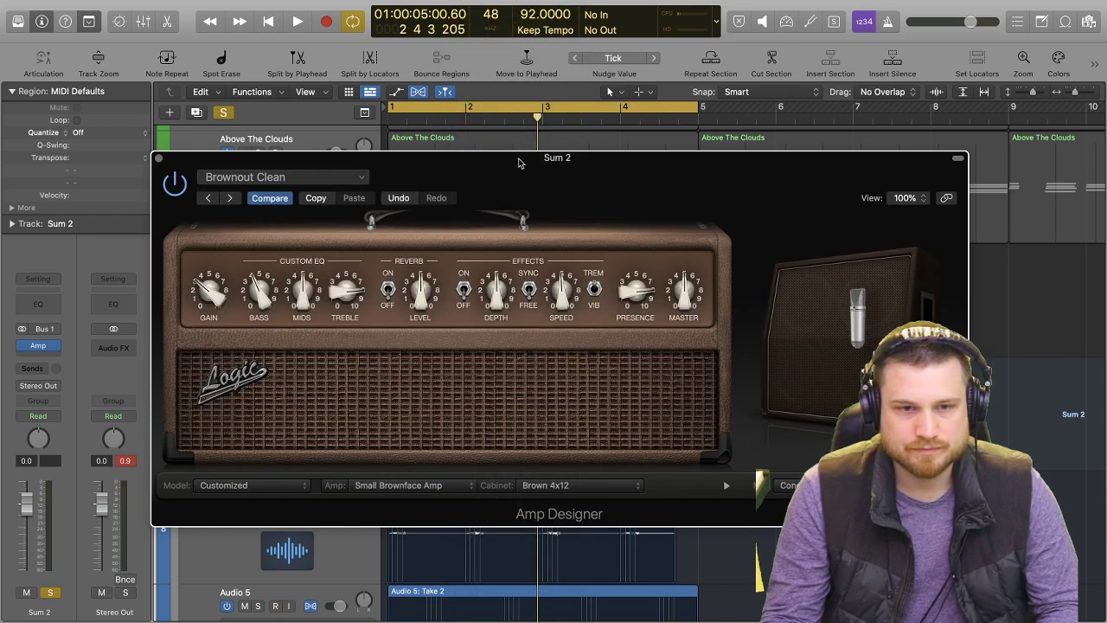
Raise the amp's gain to about 7 and flip its reverb switch while auditioning the guitars, and close the plug-in window.
key(space)
drag(482, 175, 476, 126)
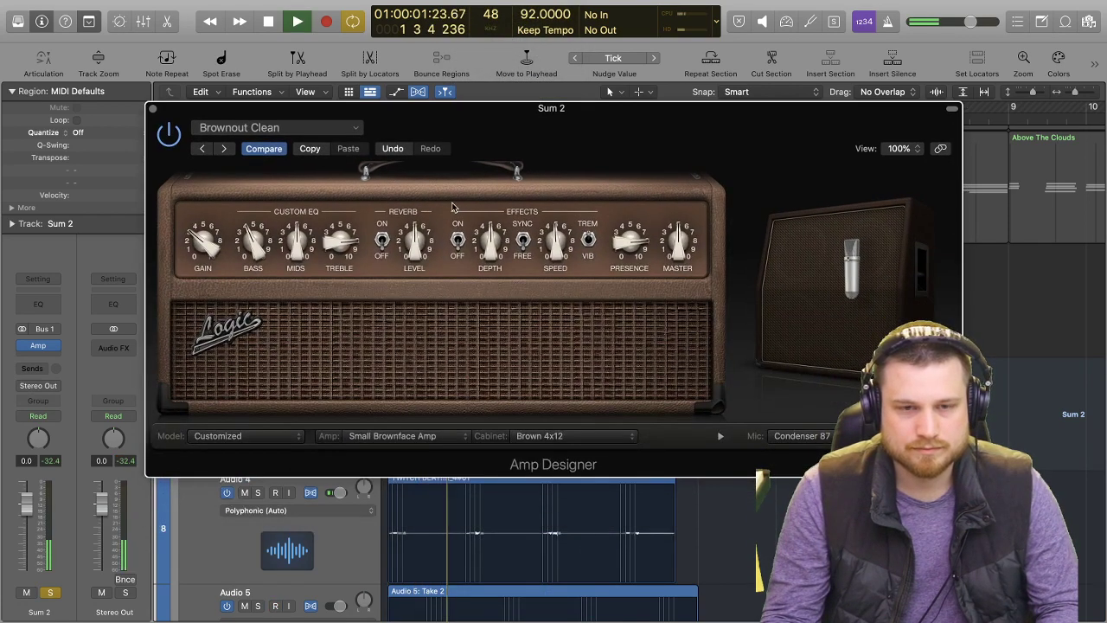
drag(205, 243, 206, 147)
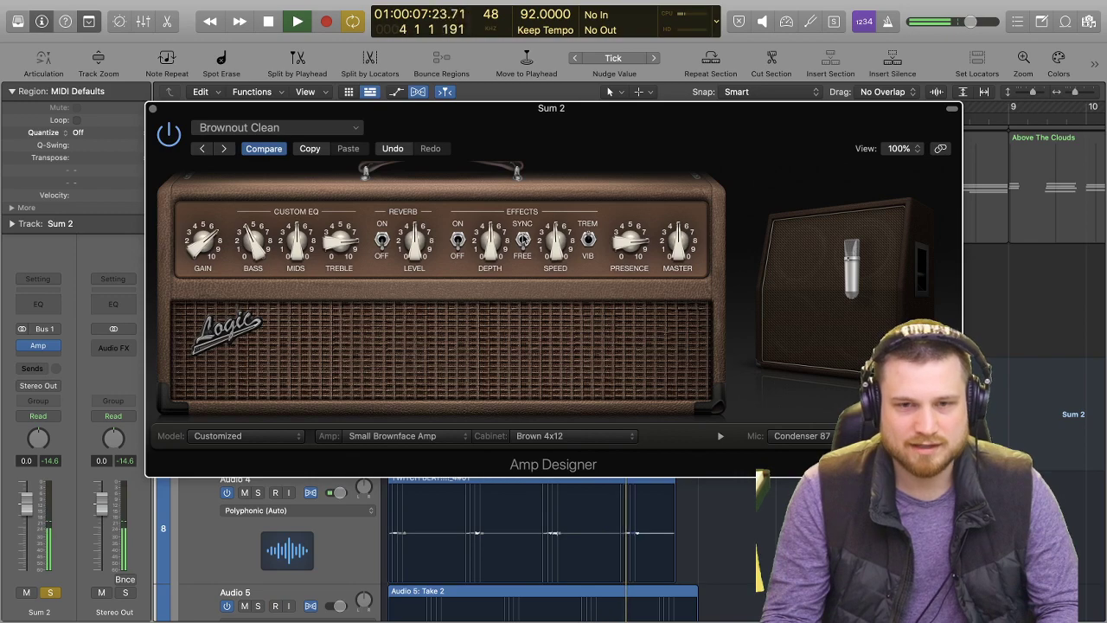
drag(568, 109, 464, 50)
mouse_move(741, 296)
drag(856, 414, 1030, 477)
click(332, 198)
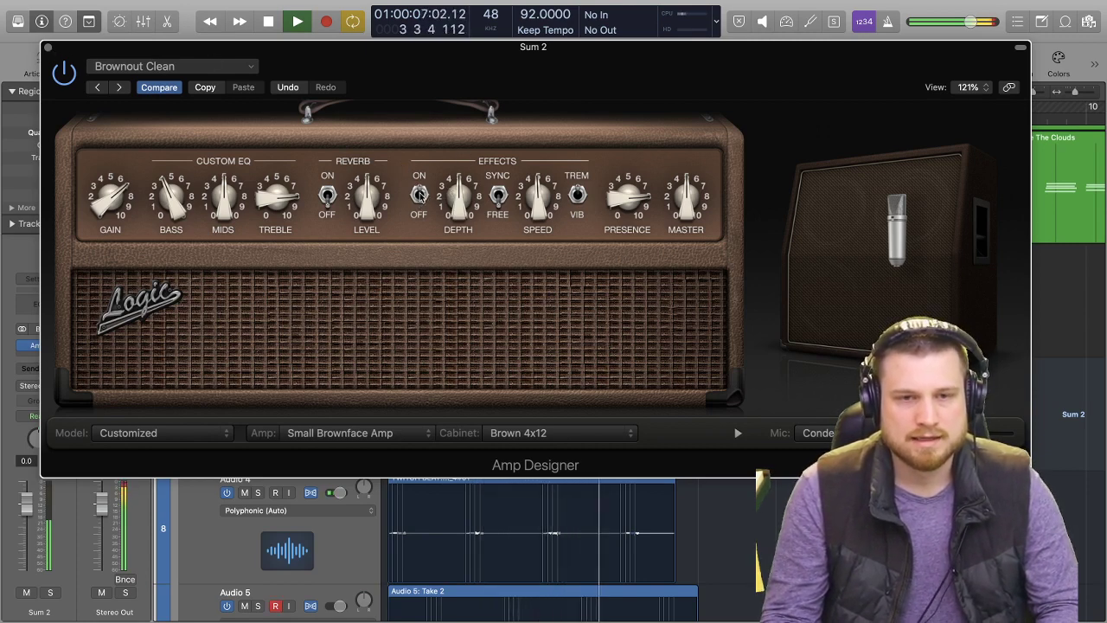
click(48, 48)
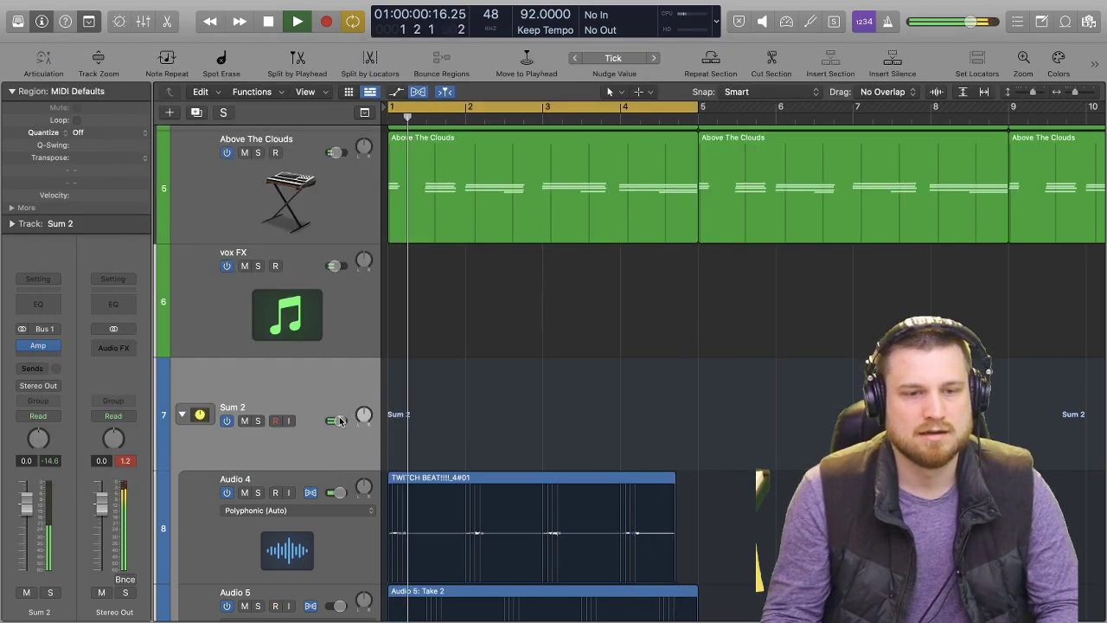
key(space)
click(26, 350)
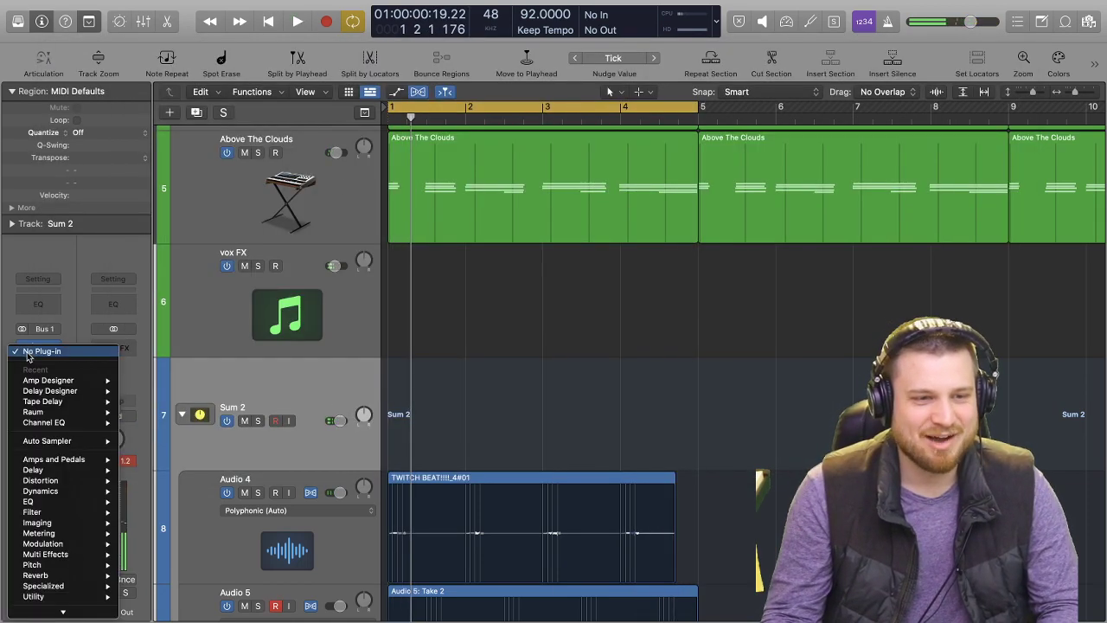
mouse_move(71, 611)
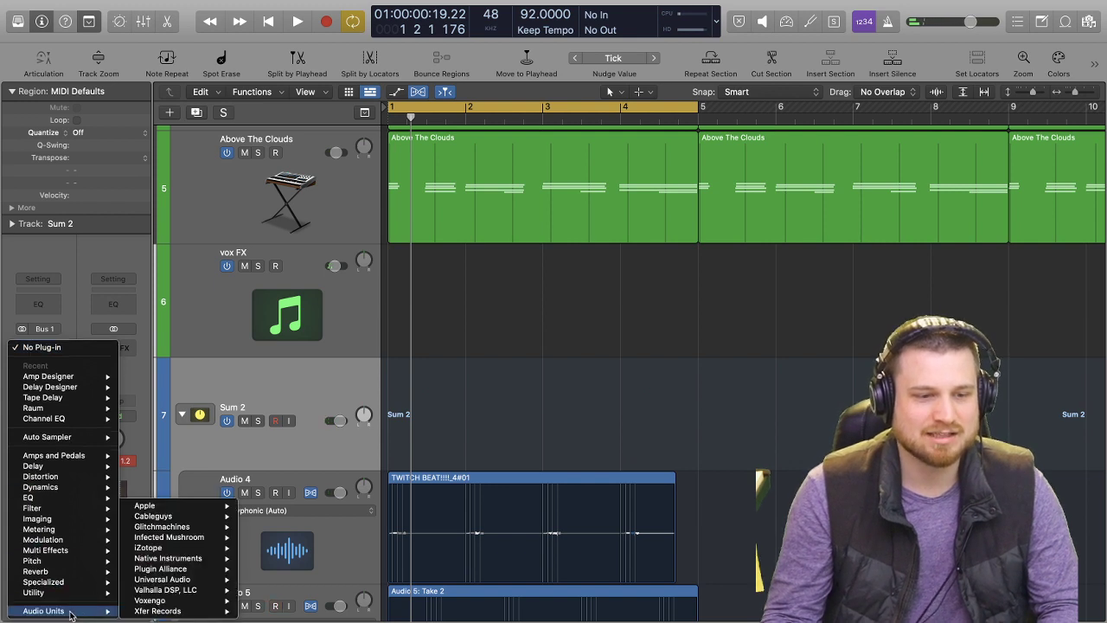
mouse_move(219, 573)
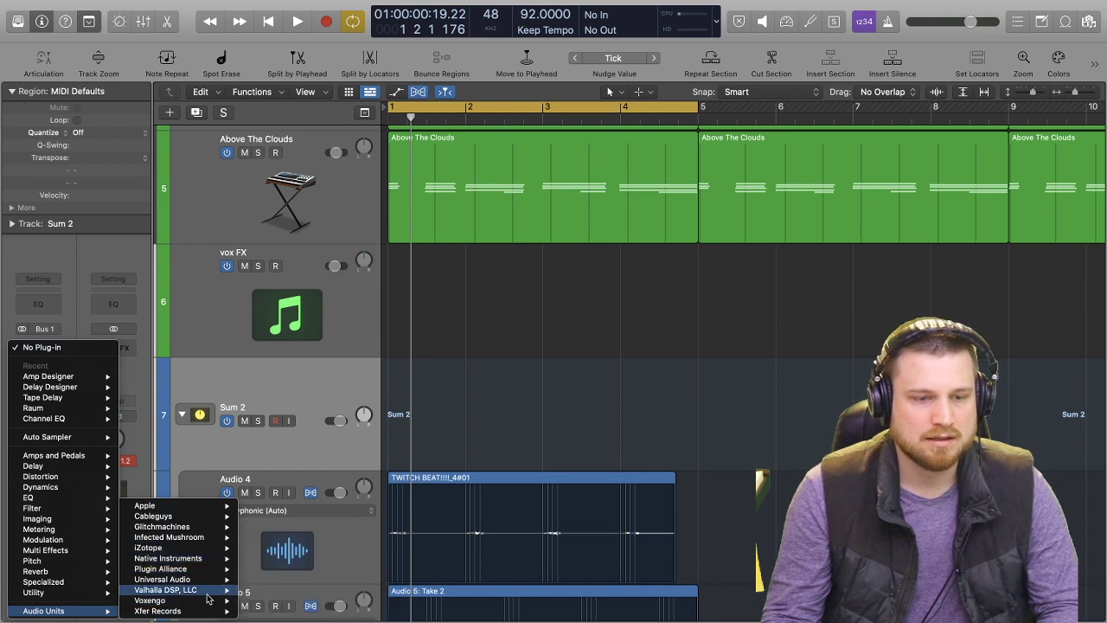
mouse_move(208, 602)
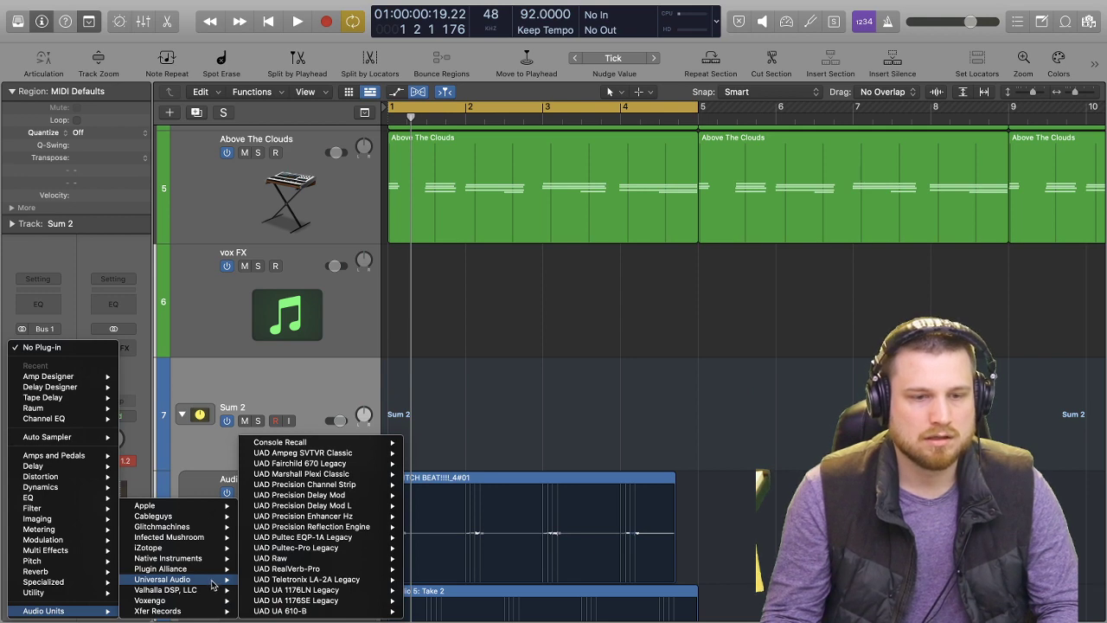
click(288, 371)
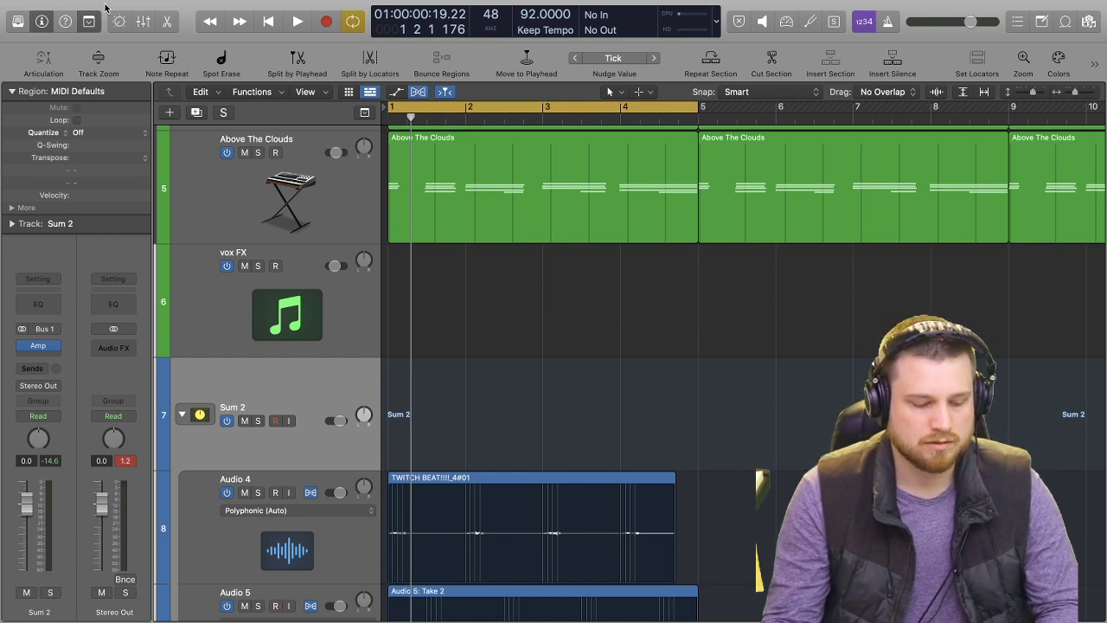
Bring up the Plug-in Manager to manage the installed Audio Units.
key(ctrl+Left)
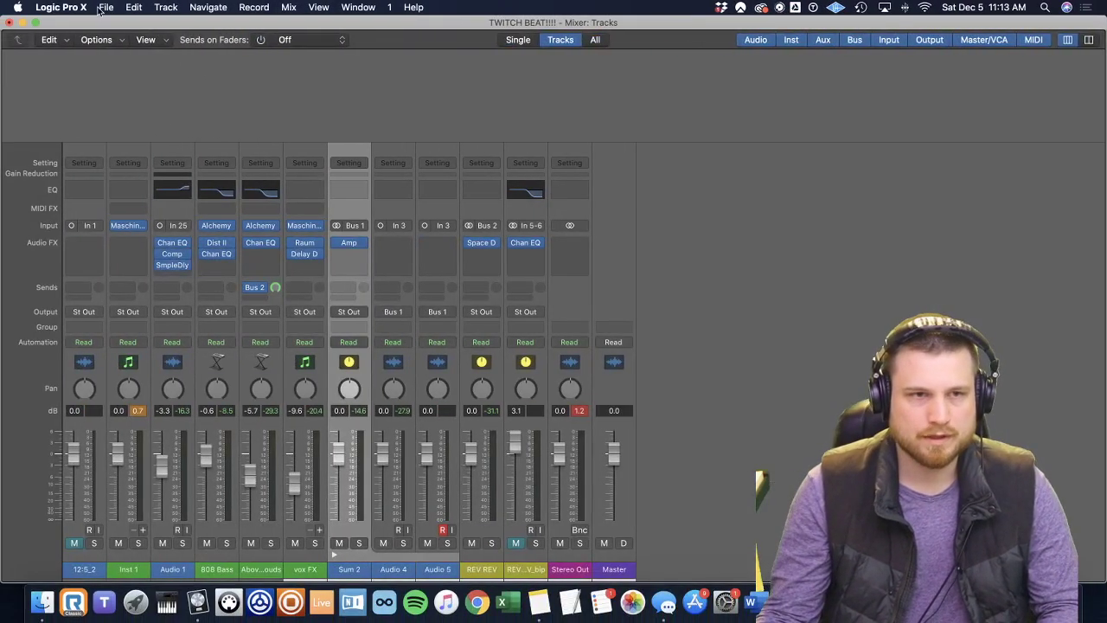
click(101, 8)
click(60, 7)
click(60, 7)
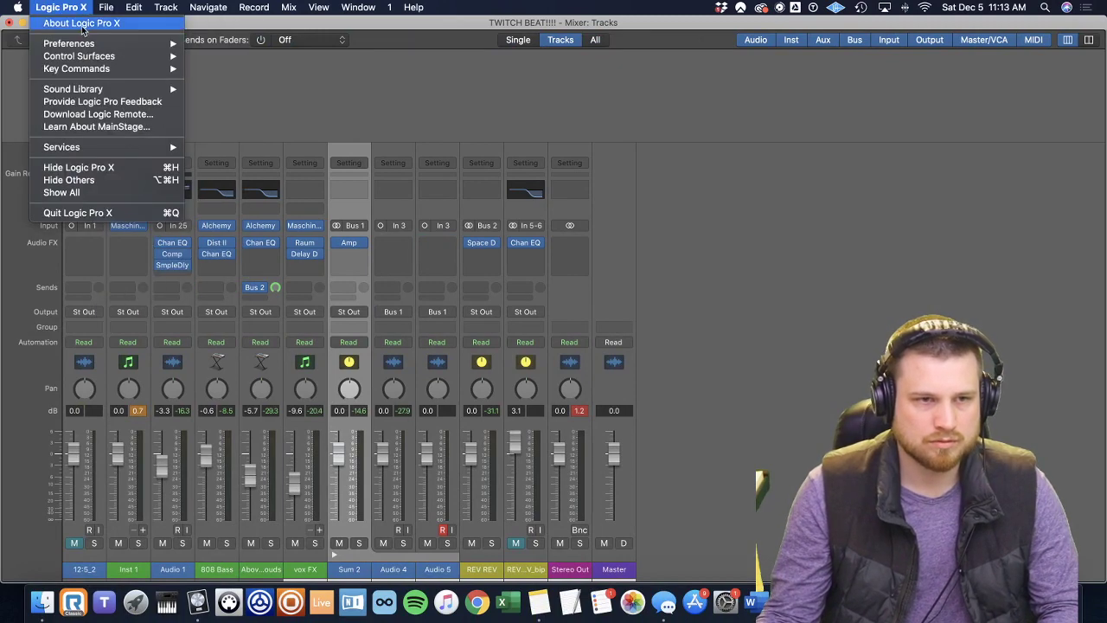
mouse_move(69, 44)
click(302, 198)
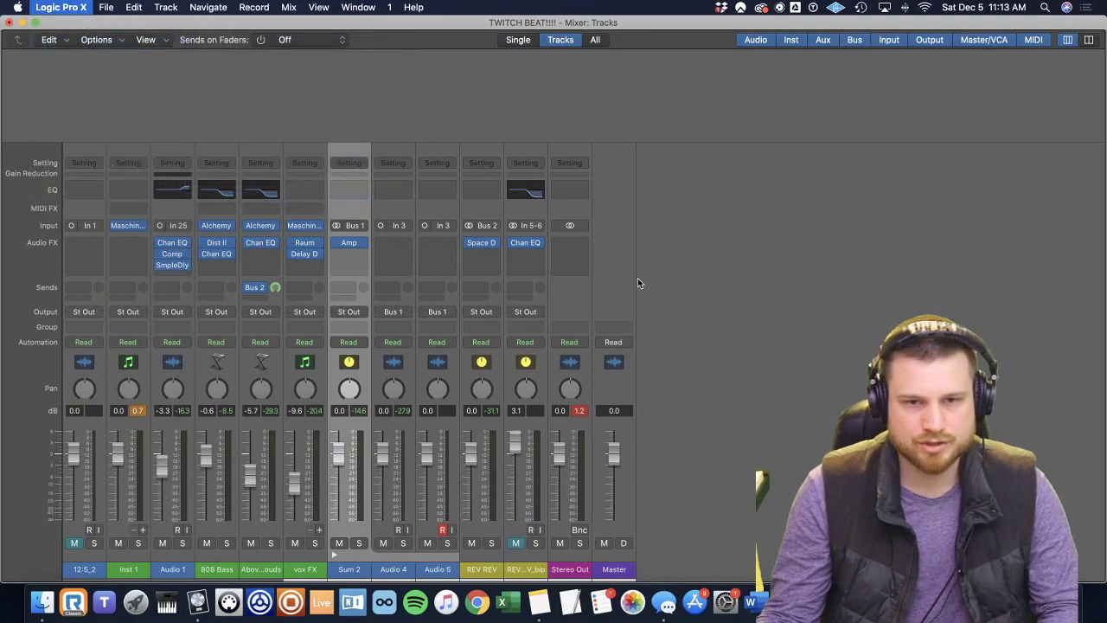
Enable UAD Brigade Chorus among the Universal Audio plug-ins, close the manager and return to the arrangement.
scroll(567, 203, down, 5)
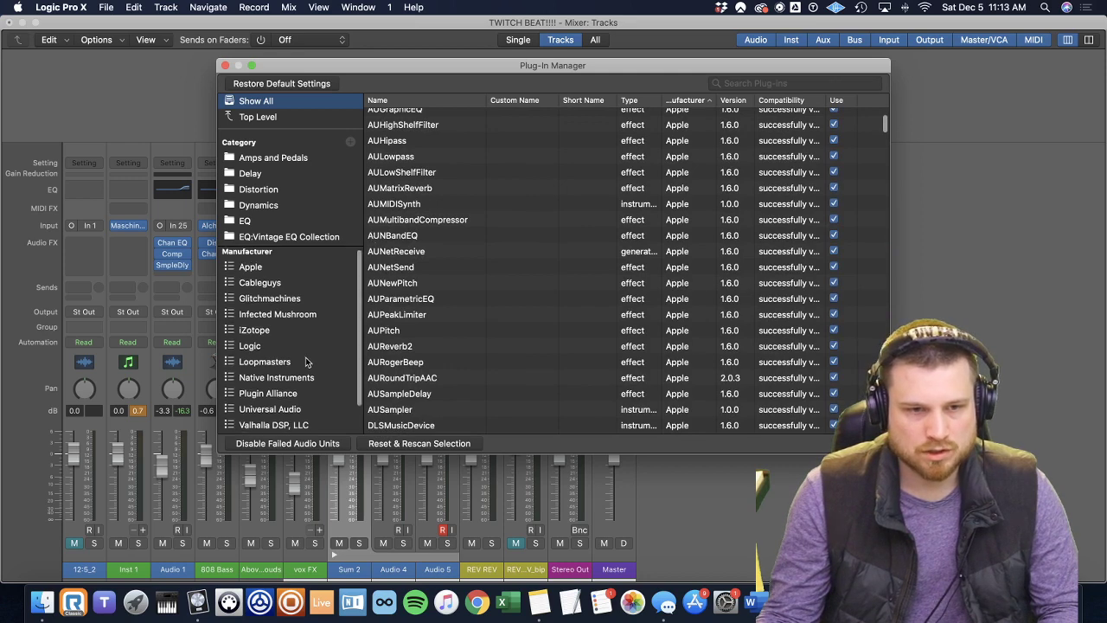
scroll(306, 361, down, 1)
click(295, 396)
scroll(462, 225, down, 2)
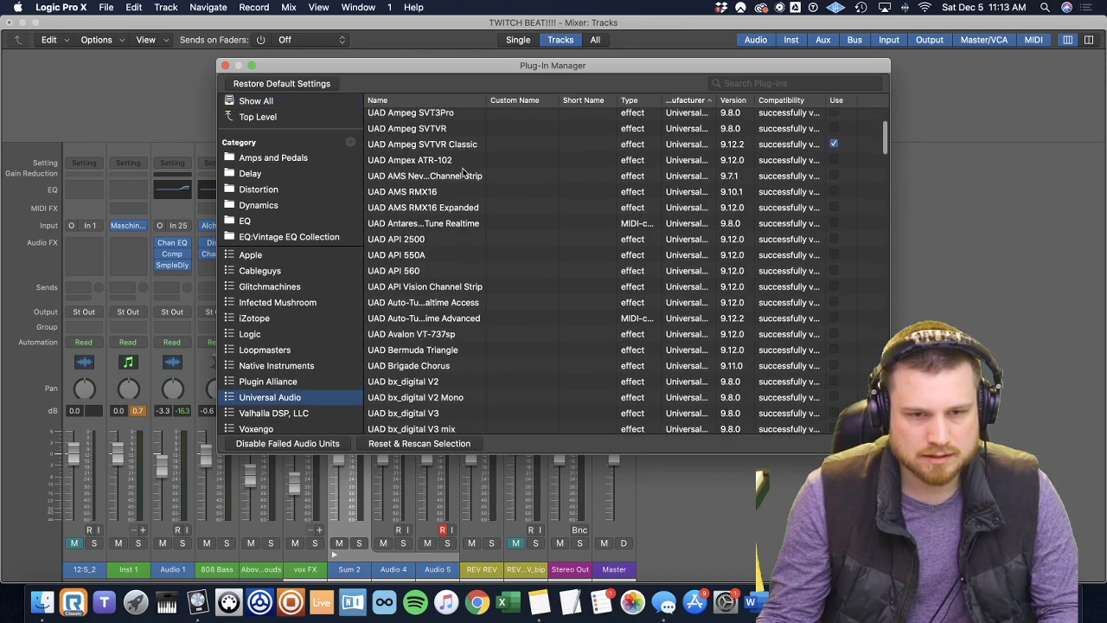
click(449, 365)
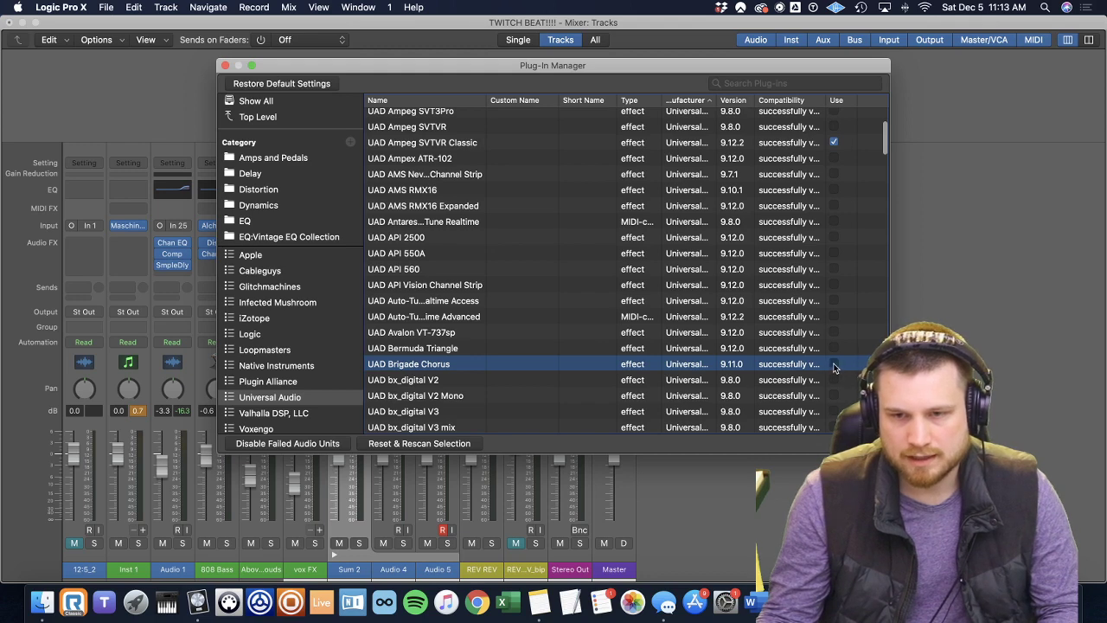
click(225, 66)
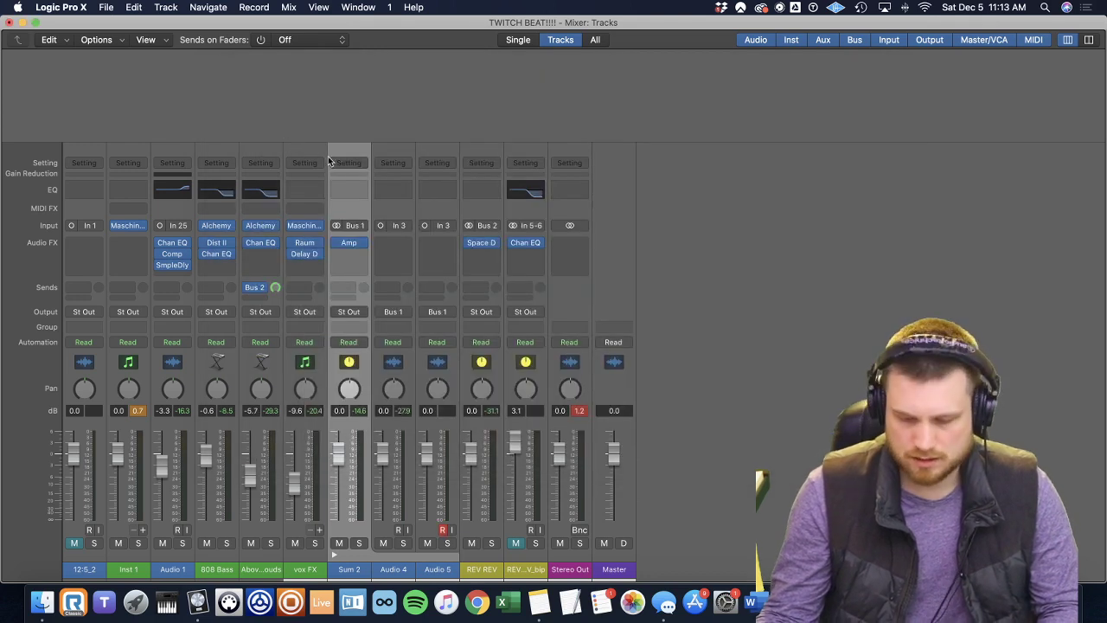
key(ctrl+Right)
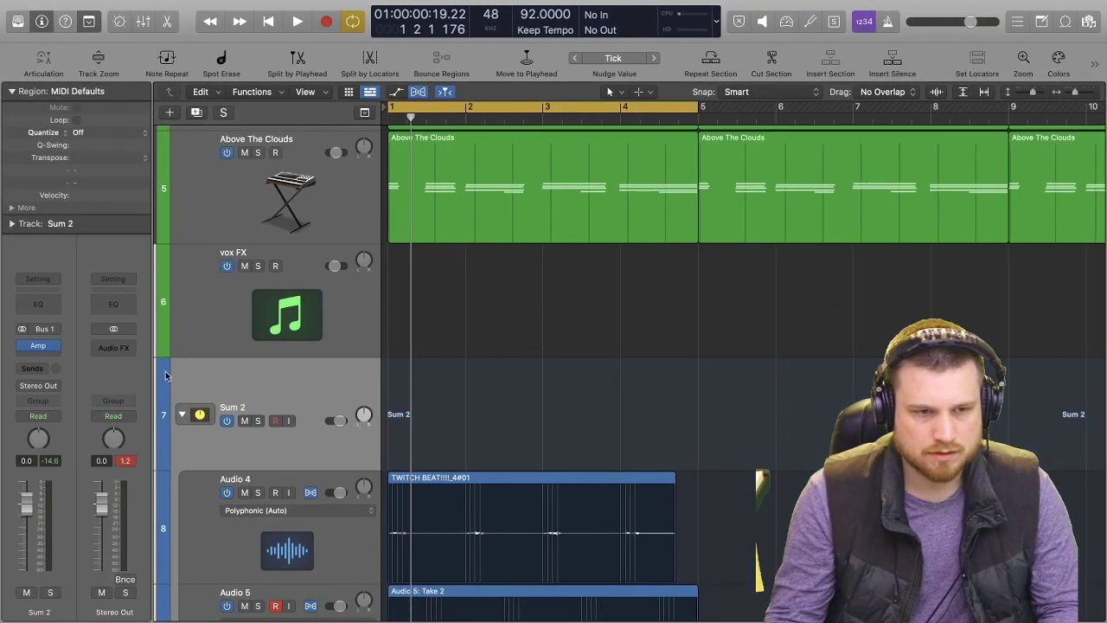
Insert a stereo UAD Brigade Chorus after the amp on the Sum 2 guitar stack.
click(37, 356)
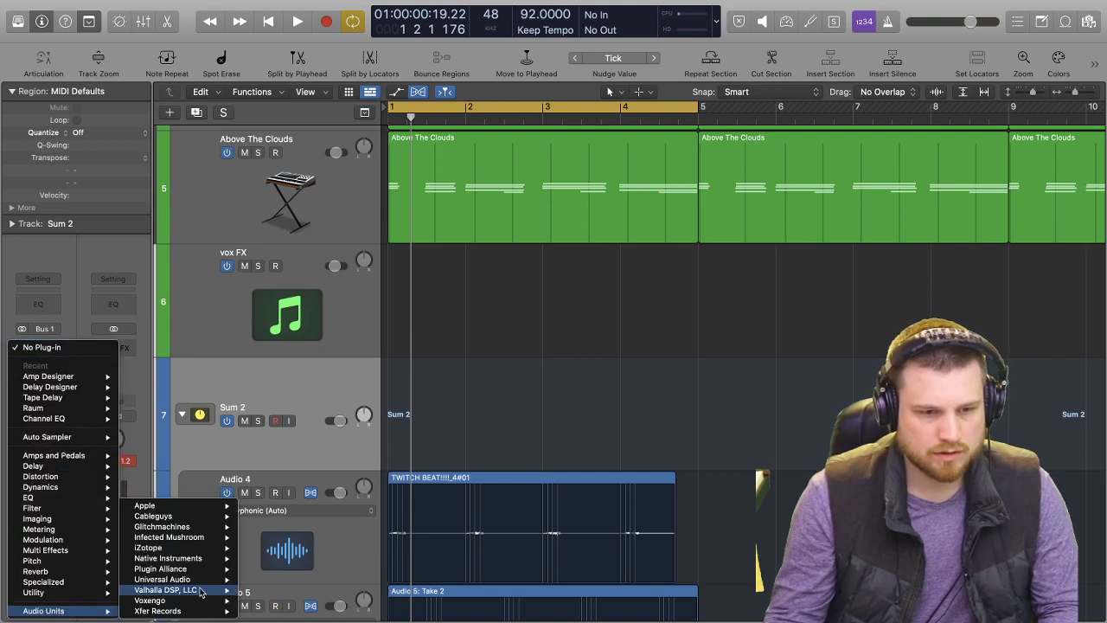
mouse_move(344, 455)
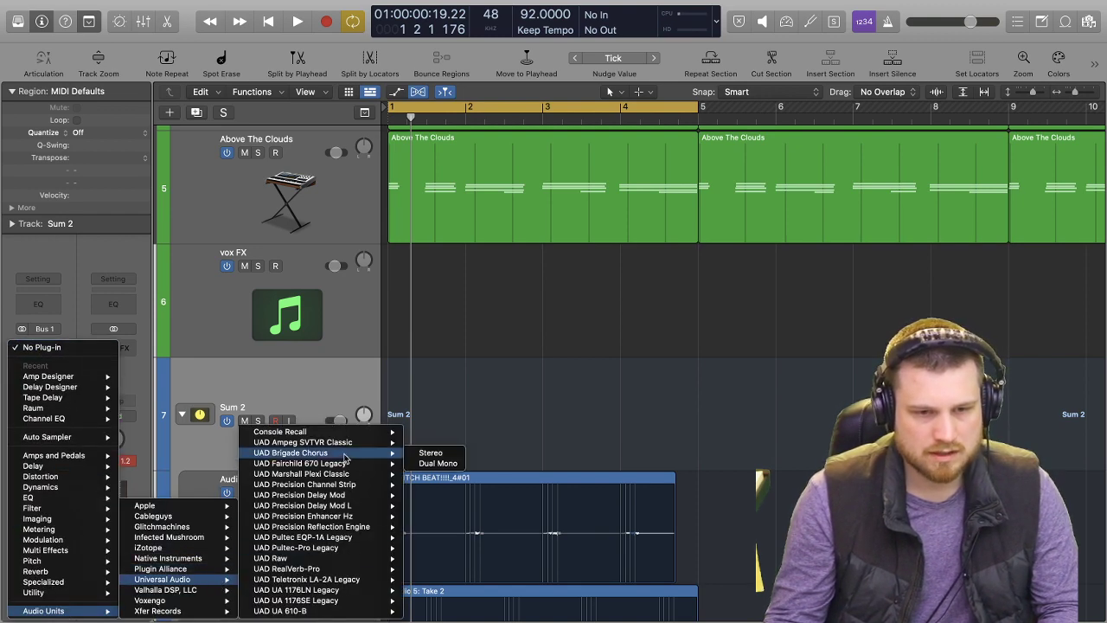
click(432, 454)
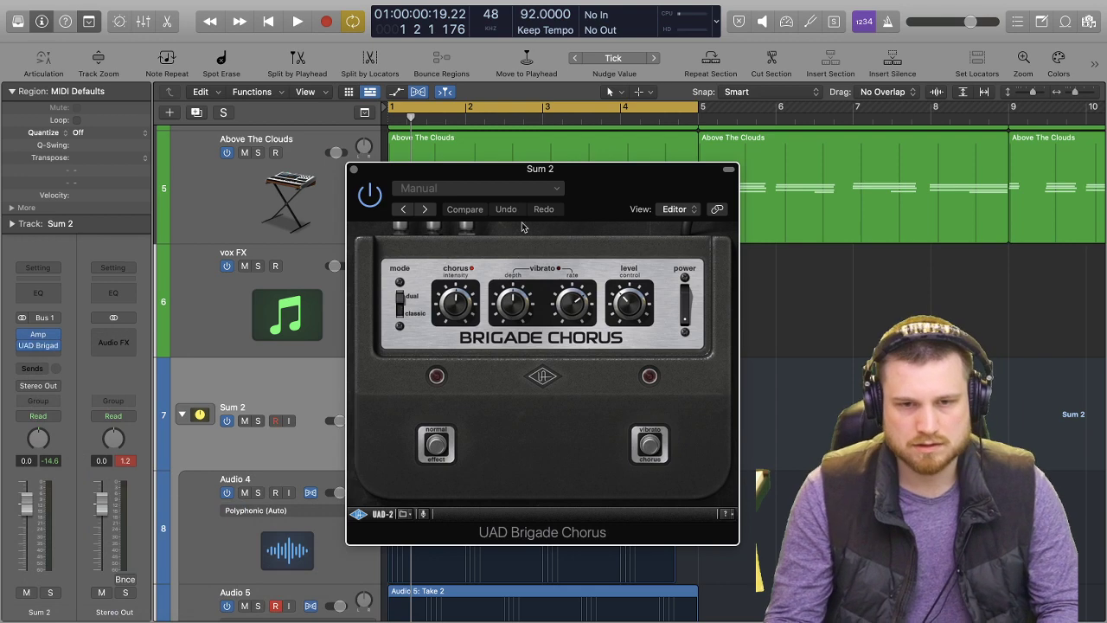
Solo the guitar stack and audition the guitars through the Brigade Chorus.
key(space)
key(s)
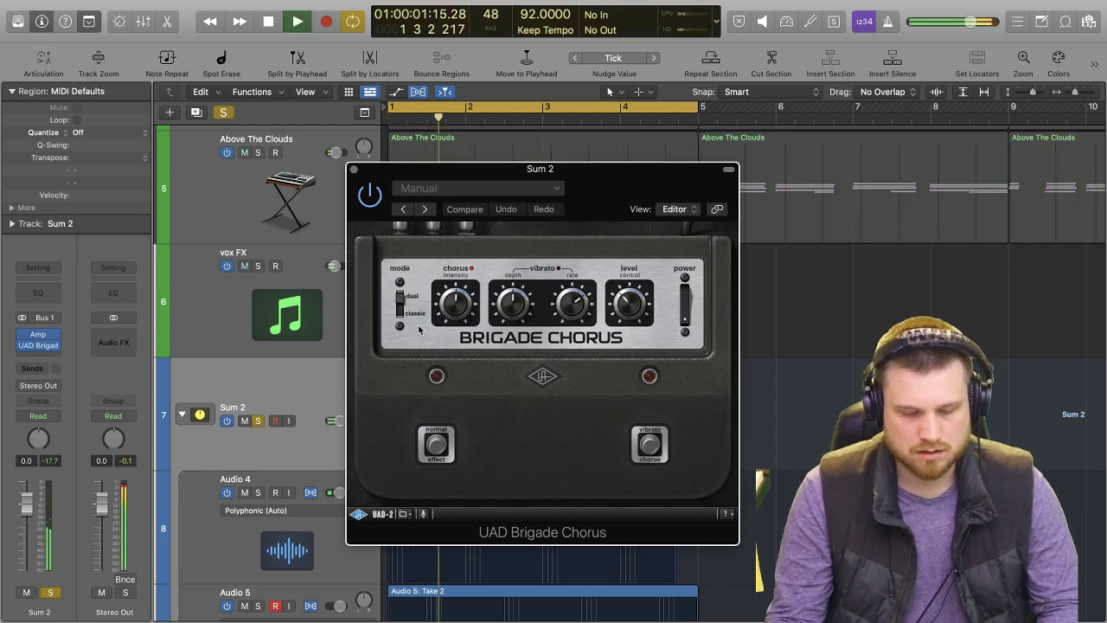
drag(605, 189, 851, 166)
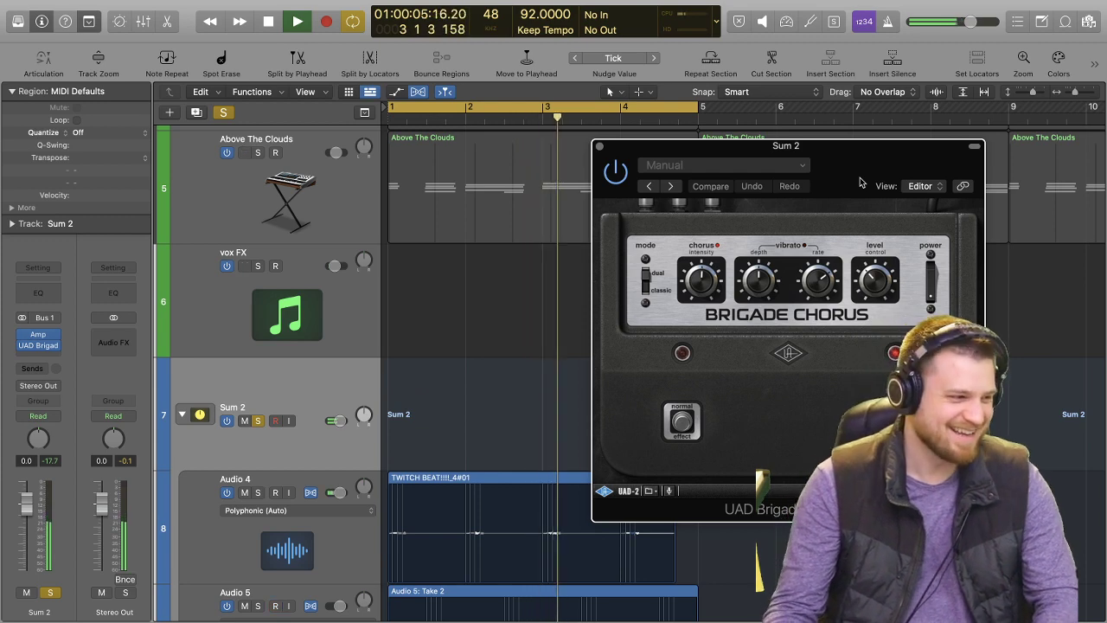
drag(861, 182, 580, 149)
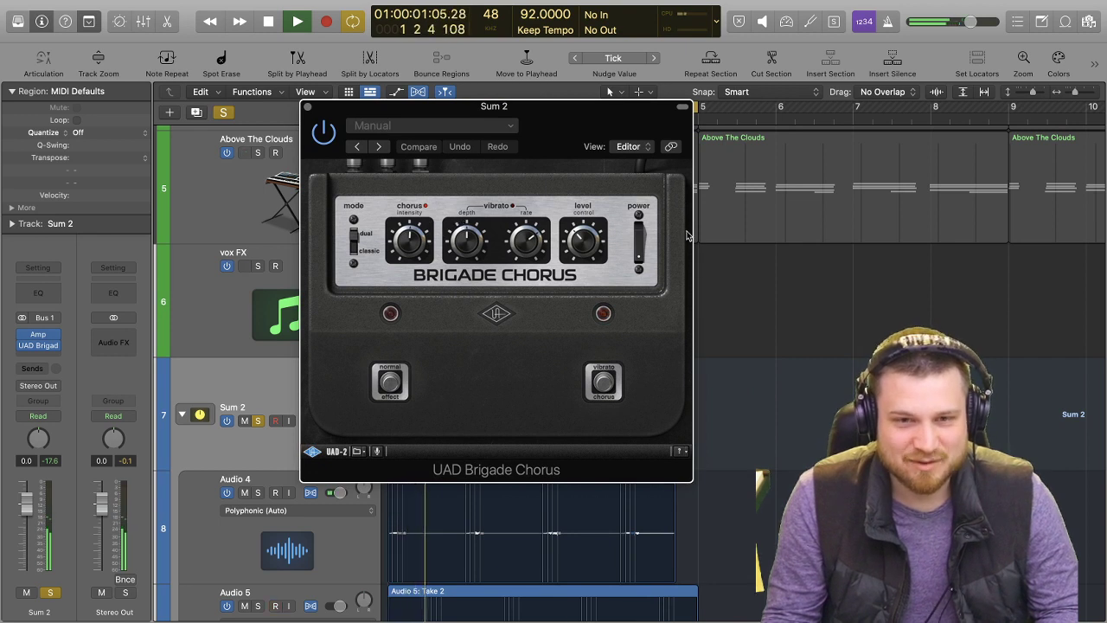
key(space)
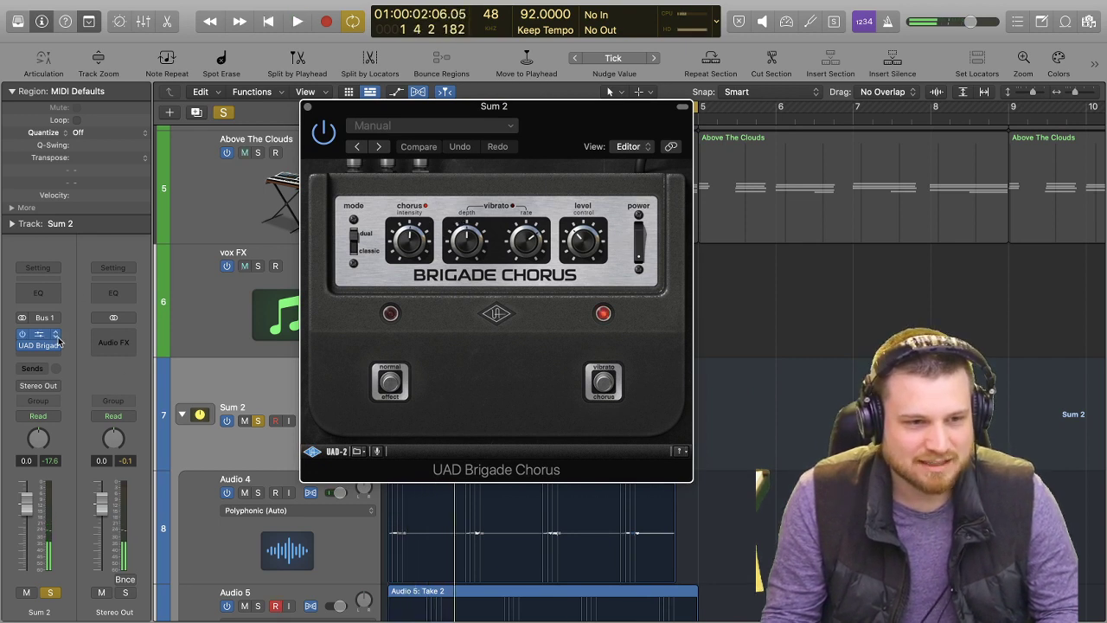
click(57, 347)
mouse_move(122, 330)
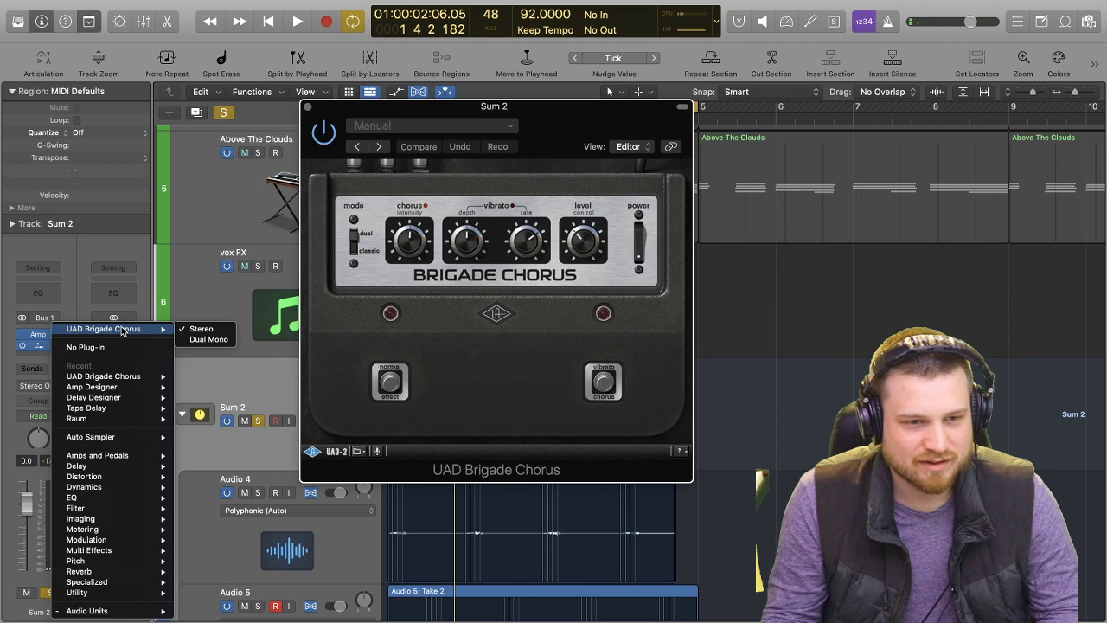
click(509, 331)
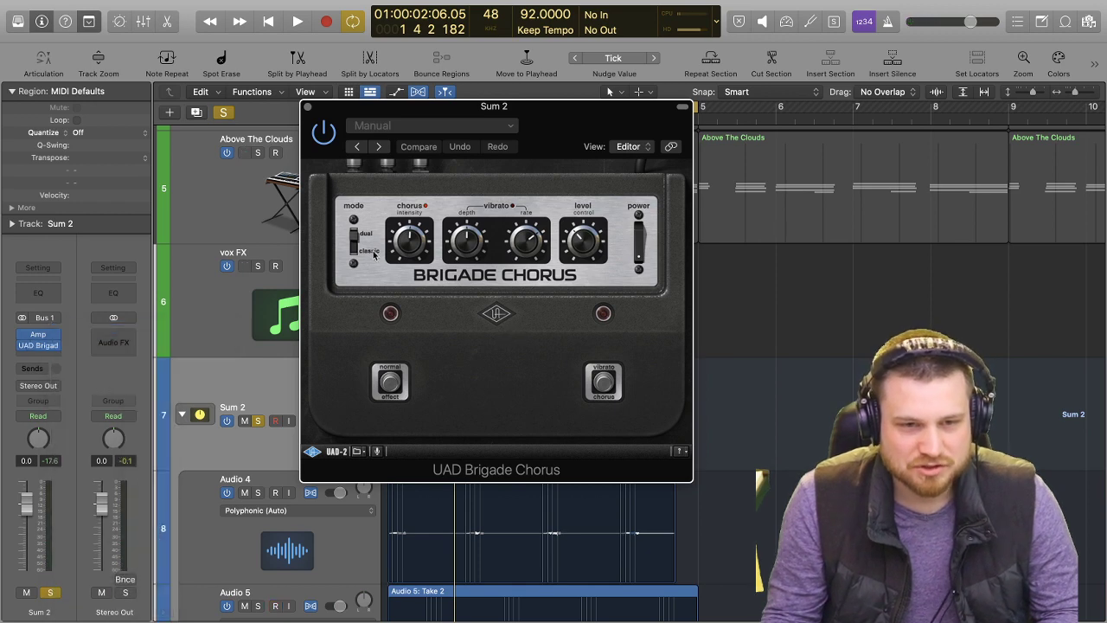
Switch the chorus to dual mode and raise its level while auditioning the guitars, unsolo the stack and close the plug-in window.
key(space)
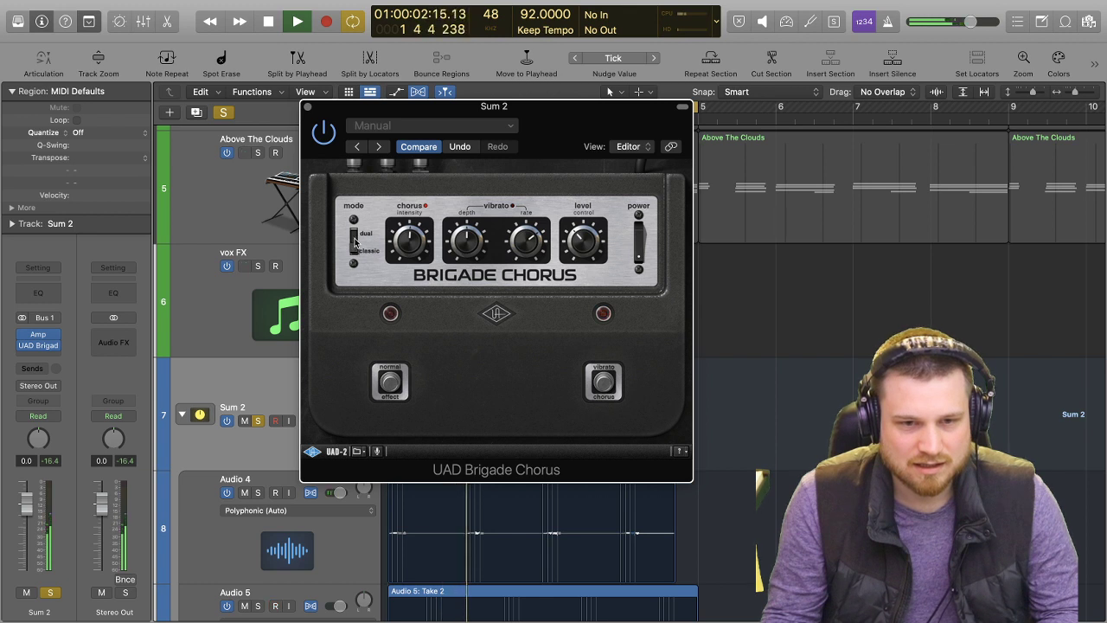
key(space)
key(space)
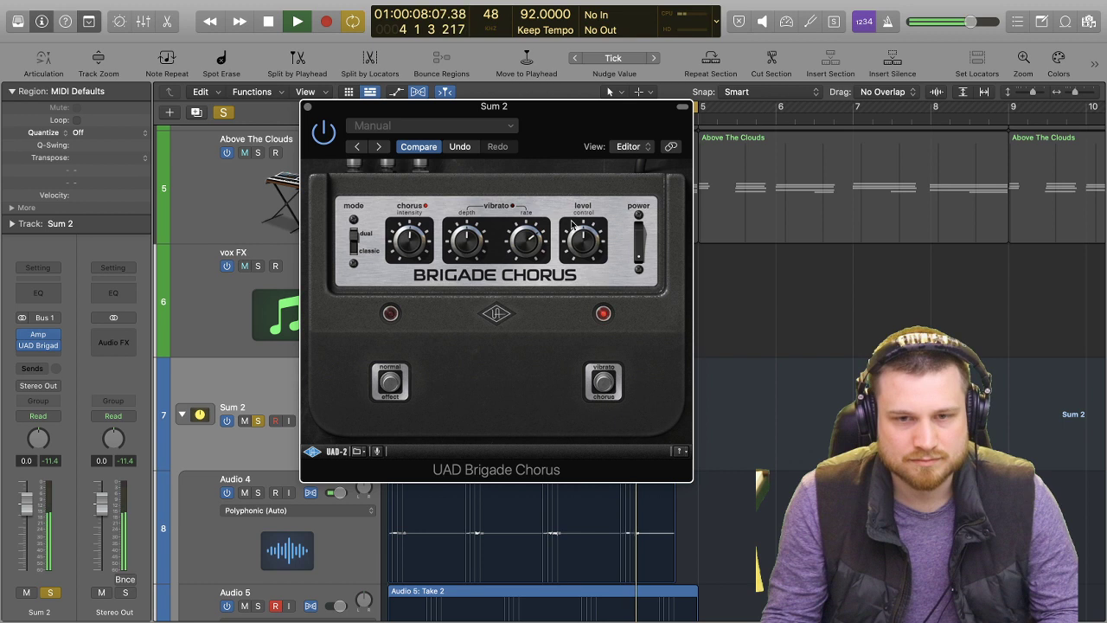
key(s)
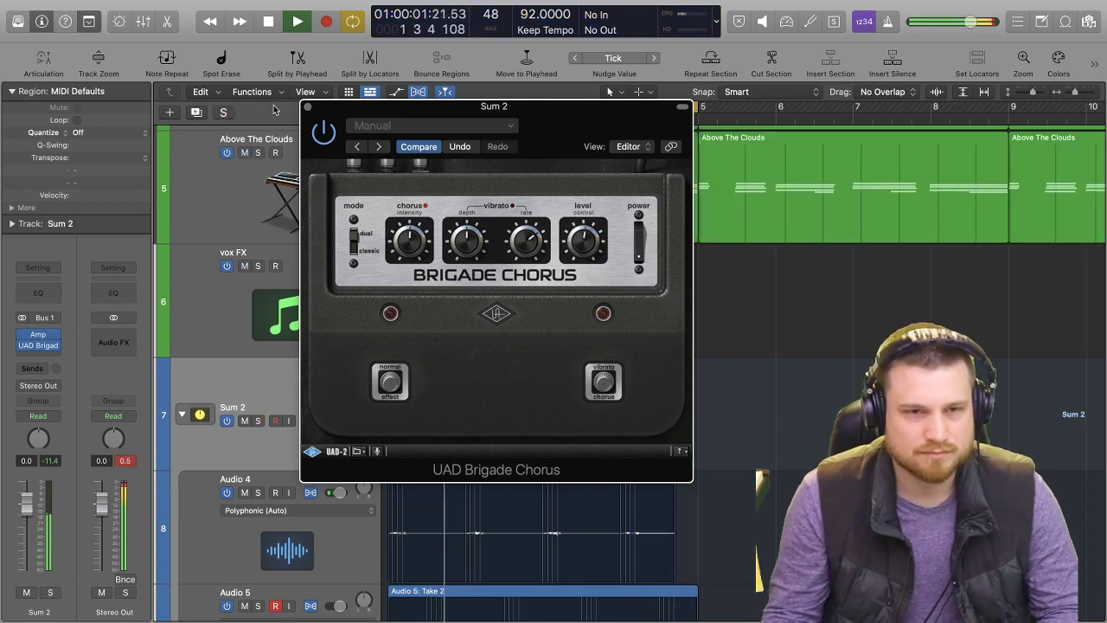
key(space)
click(307, 107)
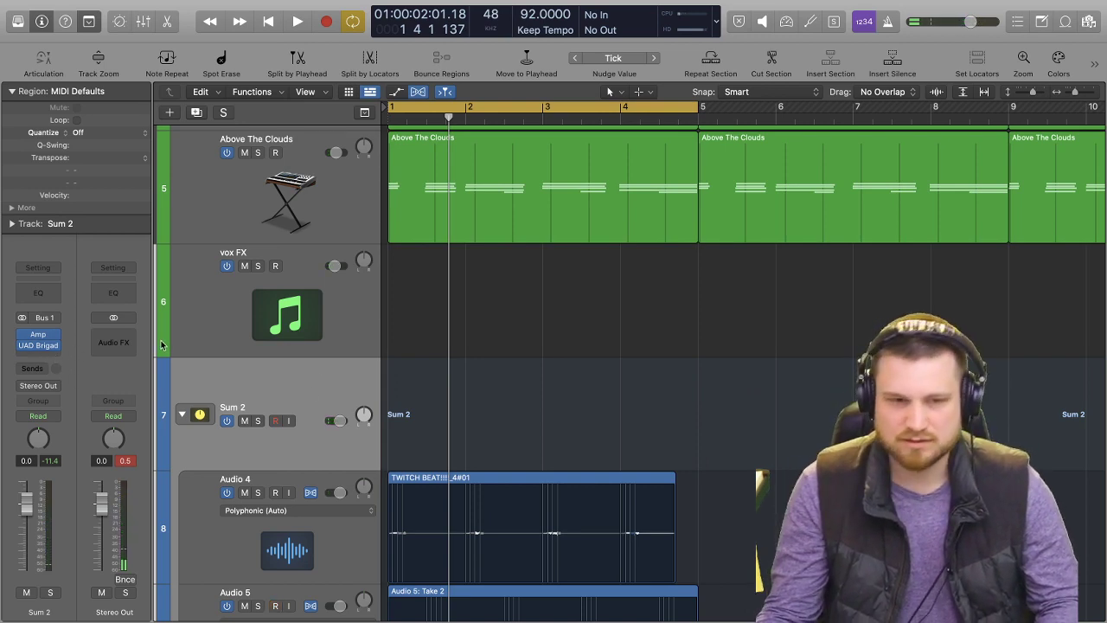
In the mixer, move the Brigade Chorus from Sum 2 to Audio 4 and copy it to Audio 5.
key(super+2)
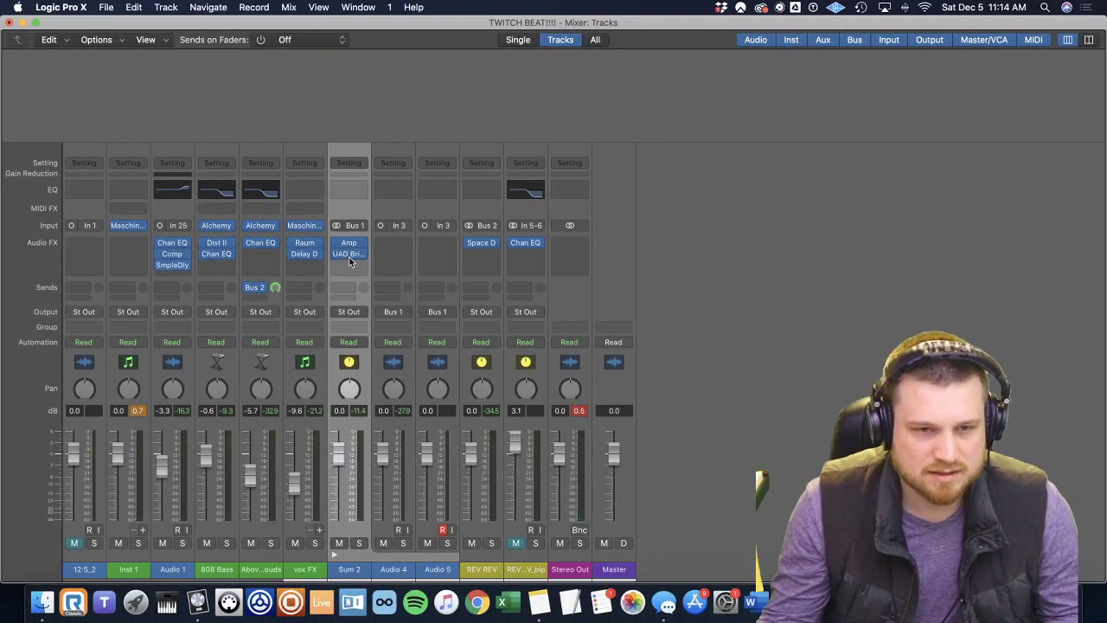
drag(392, 250, 438, 249)
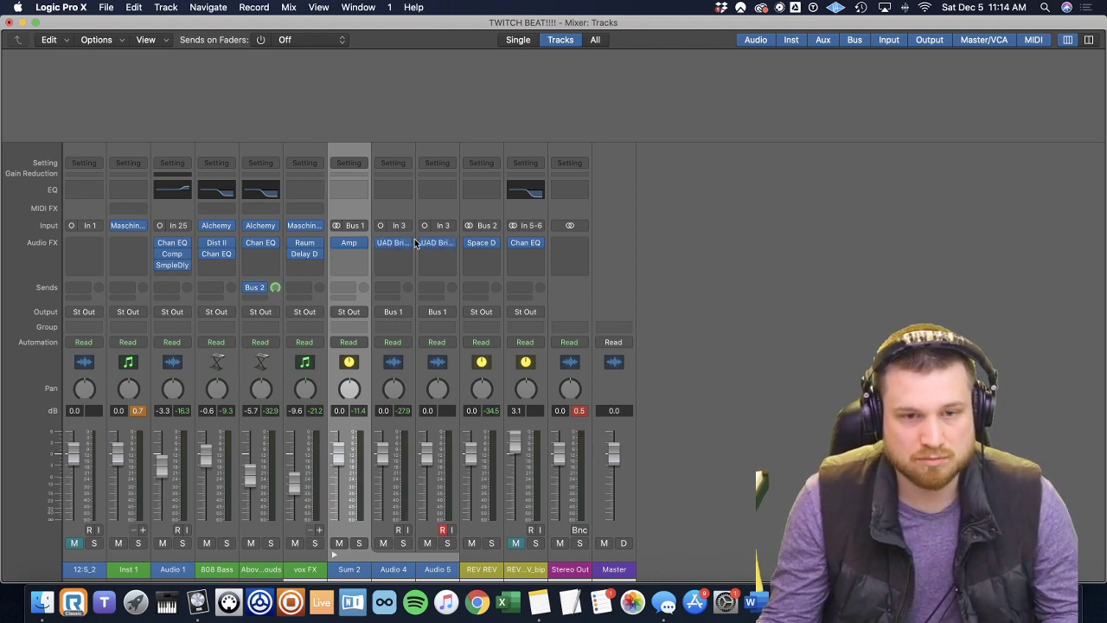
key(super+Tab)
key(super+Tab)
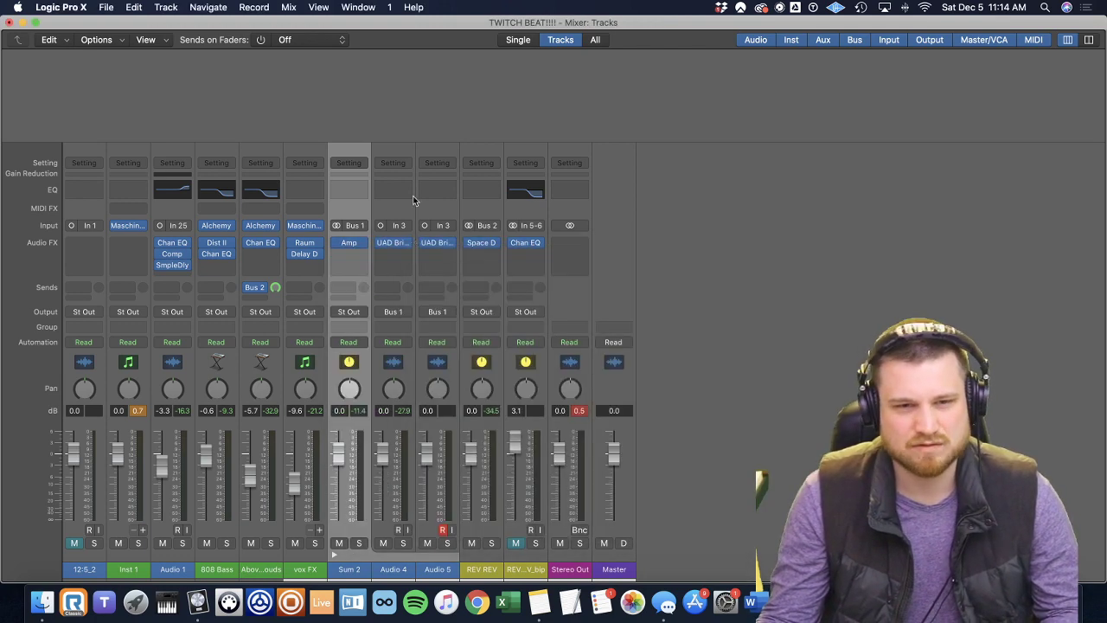
Play the full beat with the chorus on the individual guitar tracks and review the guitar and reverb tracks in the arrangement.
key(space)
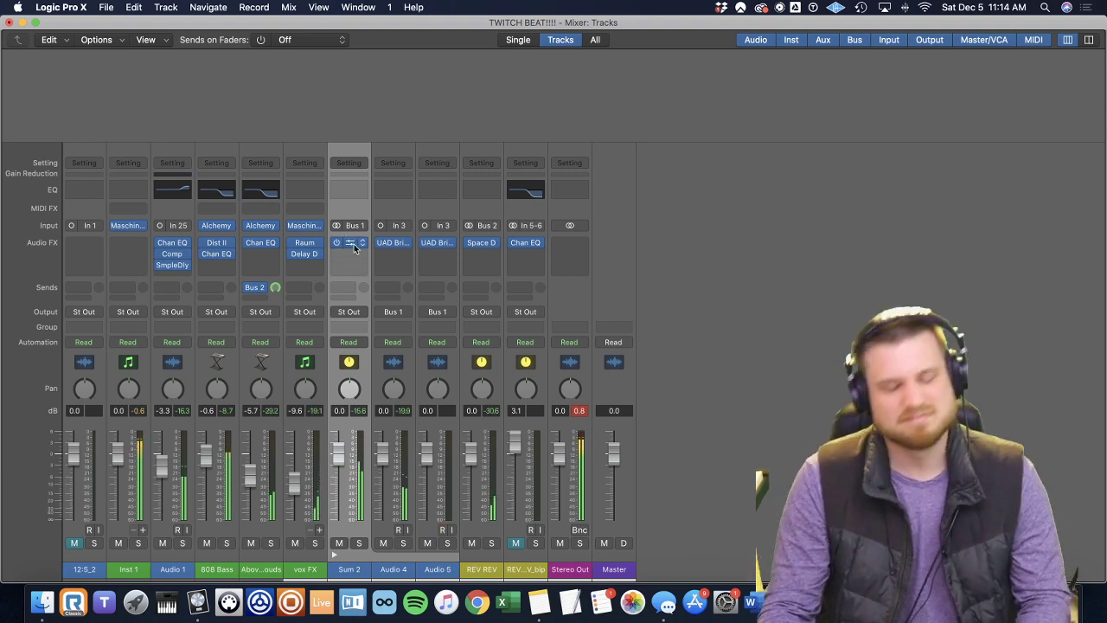
key(super+Tab)
key(super+Tab)
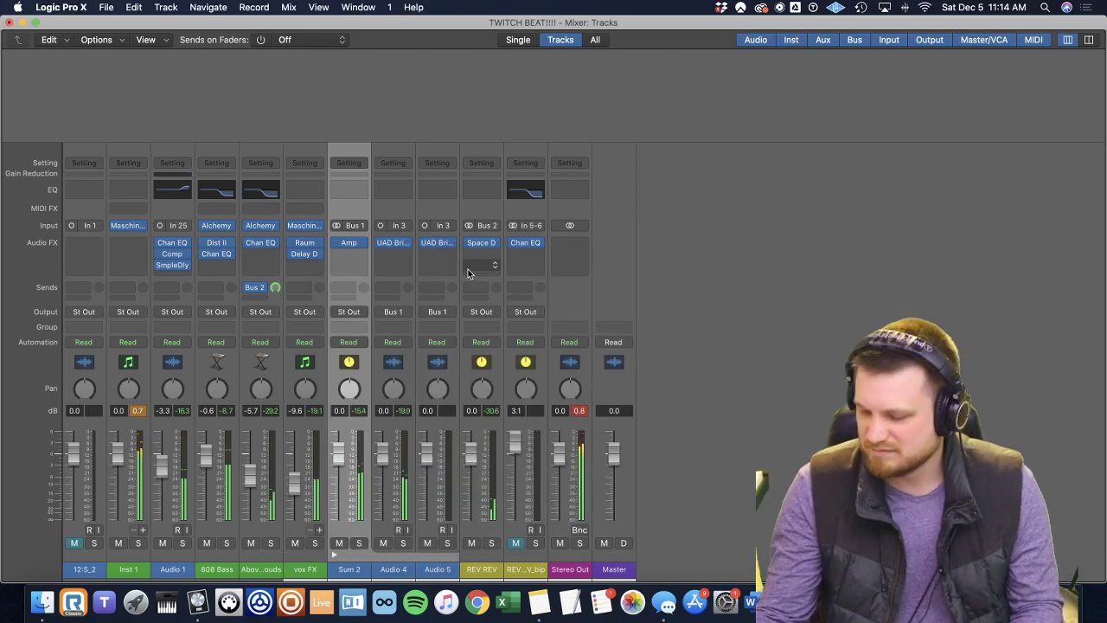
key(ctrl+Right)
scroll(652, 269, down, 5)
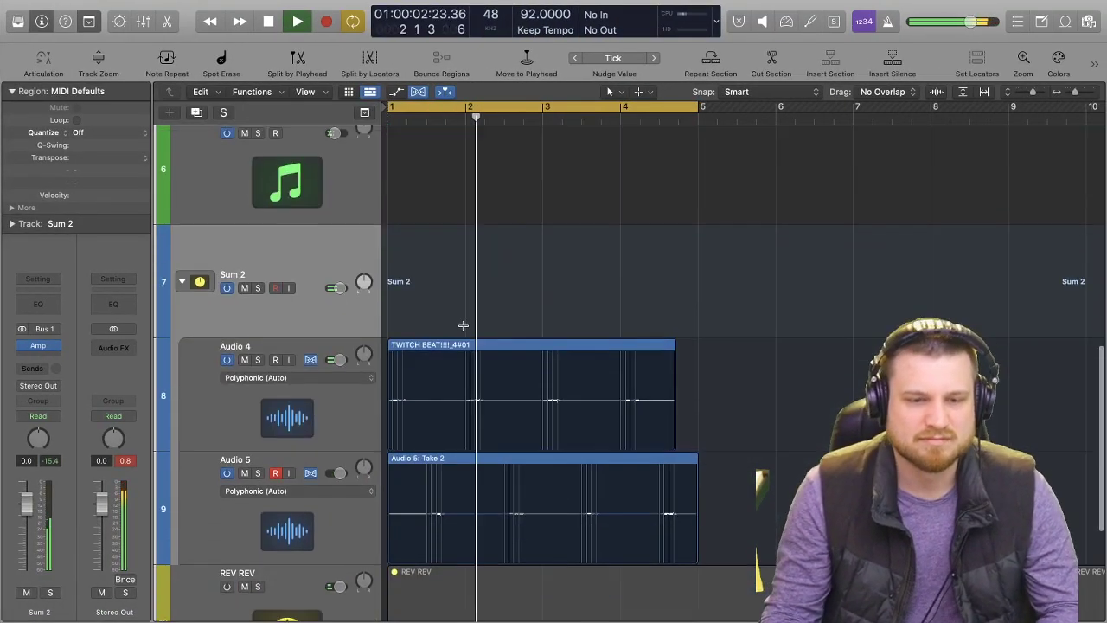
scroll(462, 325, down, 5)
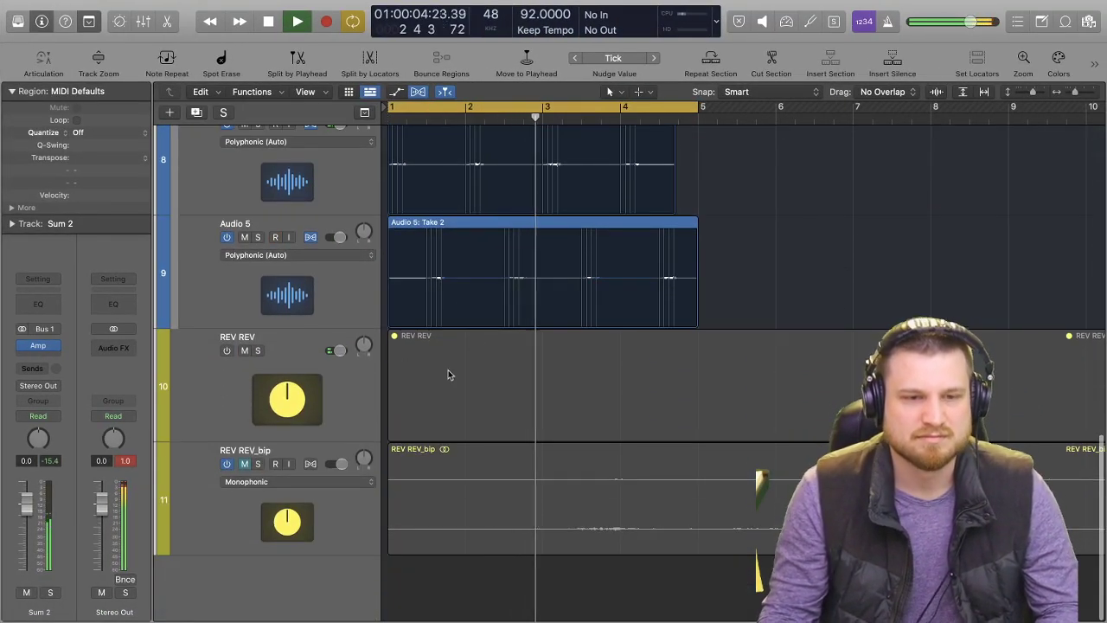
scroll(294, 390, up, 4)
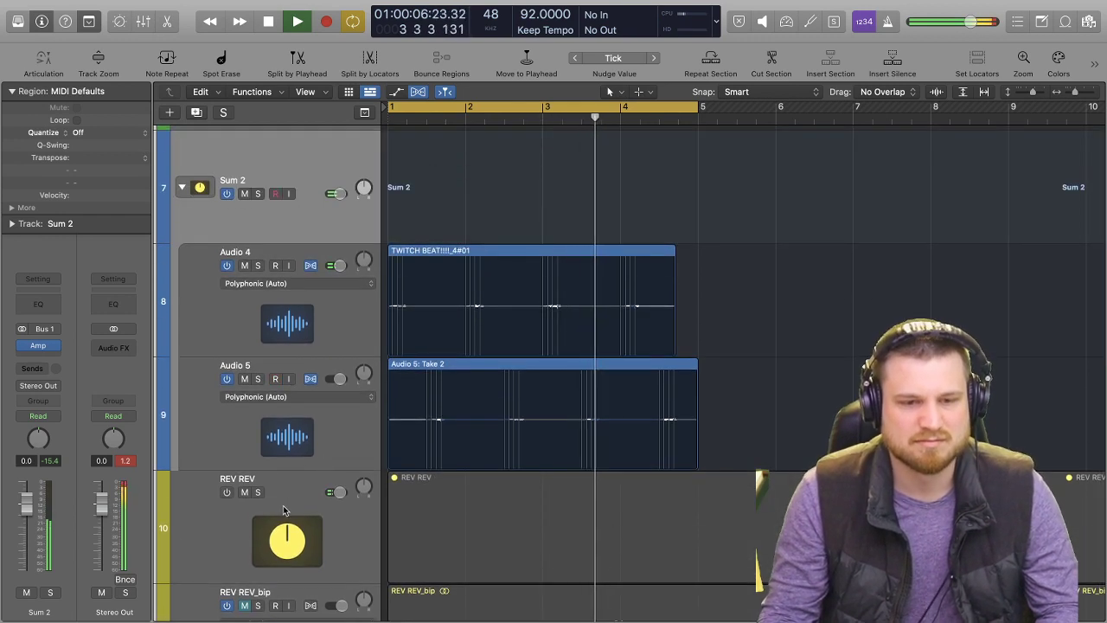
scroll(333, 458, up, 2)
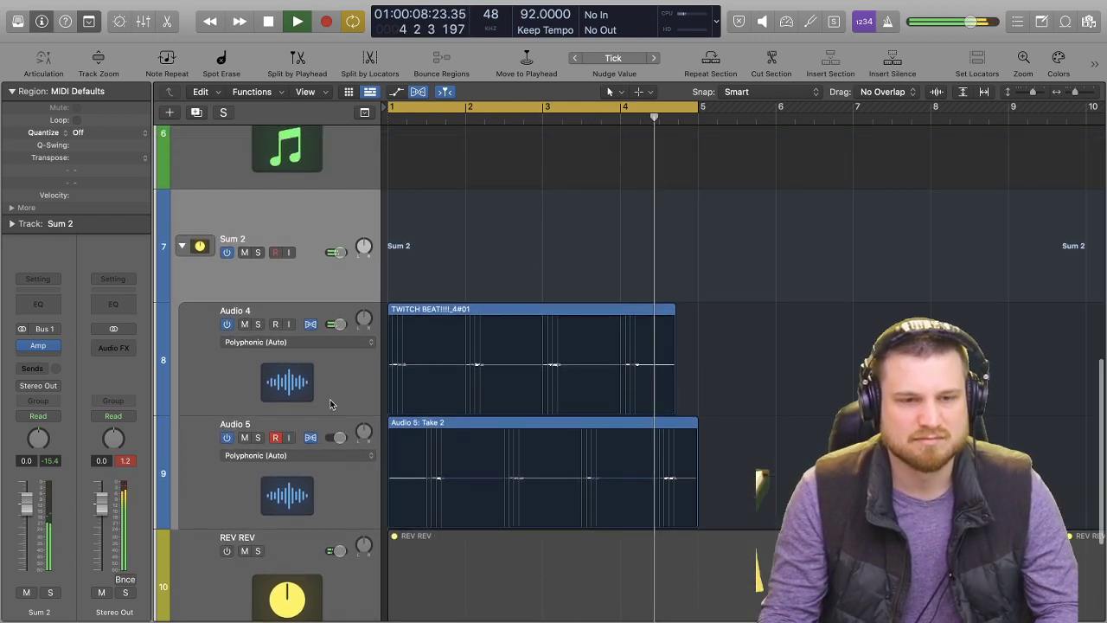
Mute the REV REV track and lower the vox FX track's volume to -16.0 dB, checking the balance in playback.
click(244, 551)
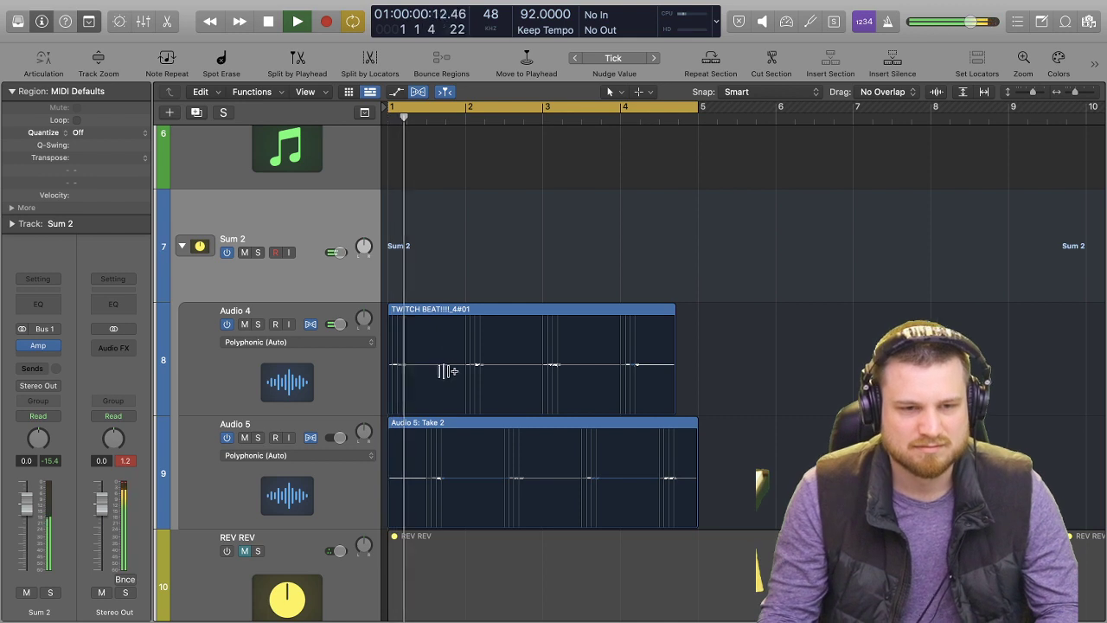
key(space)
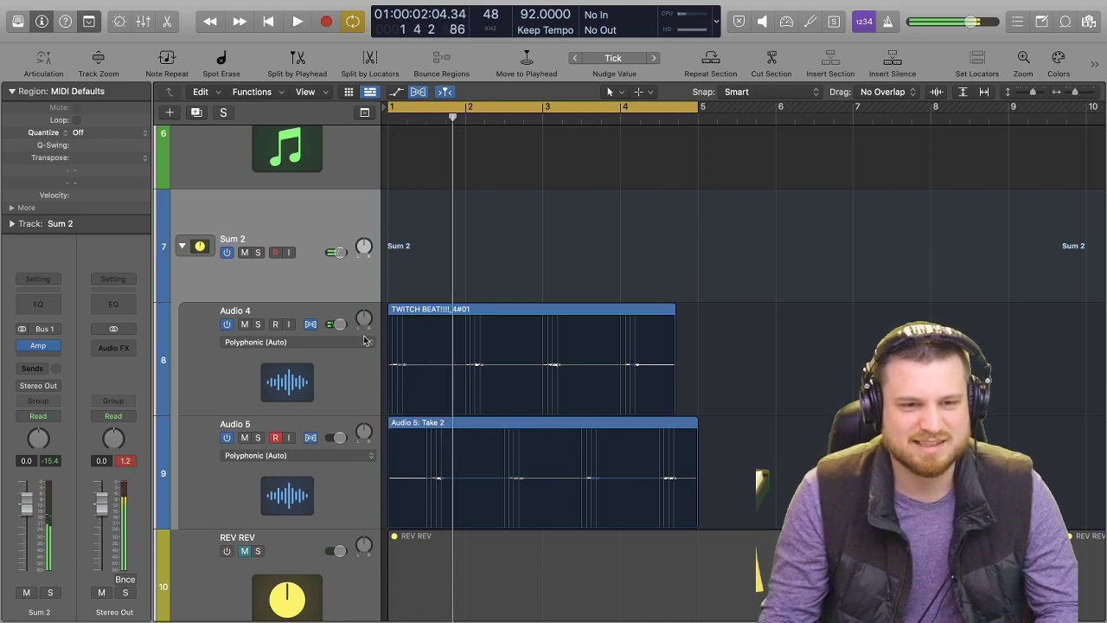
scroll(320, 270, up, 8)
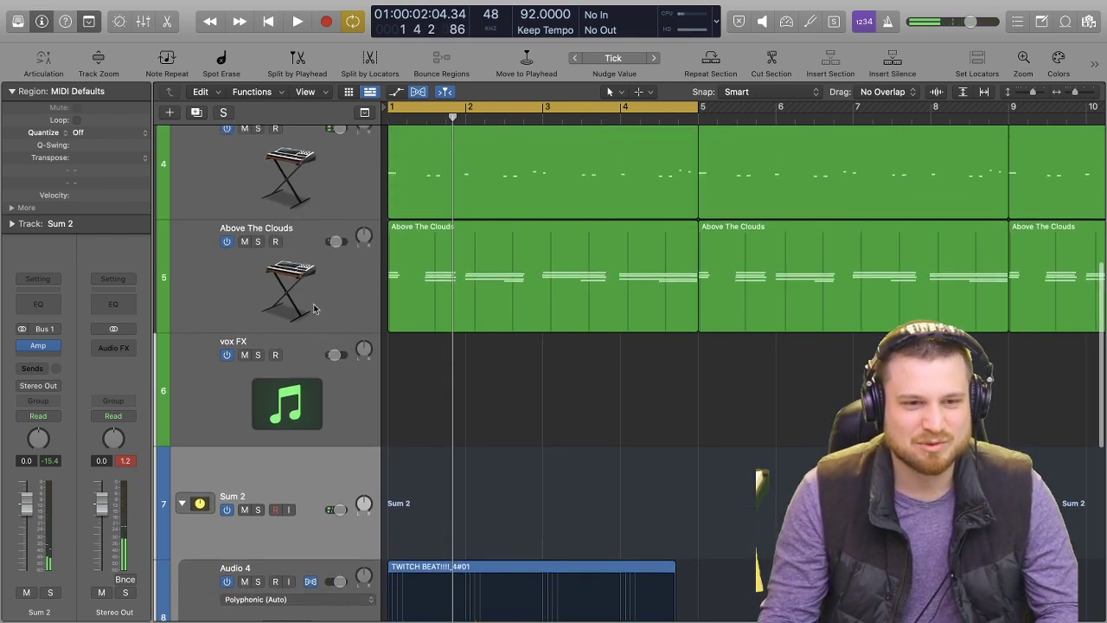
click(325, 347)
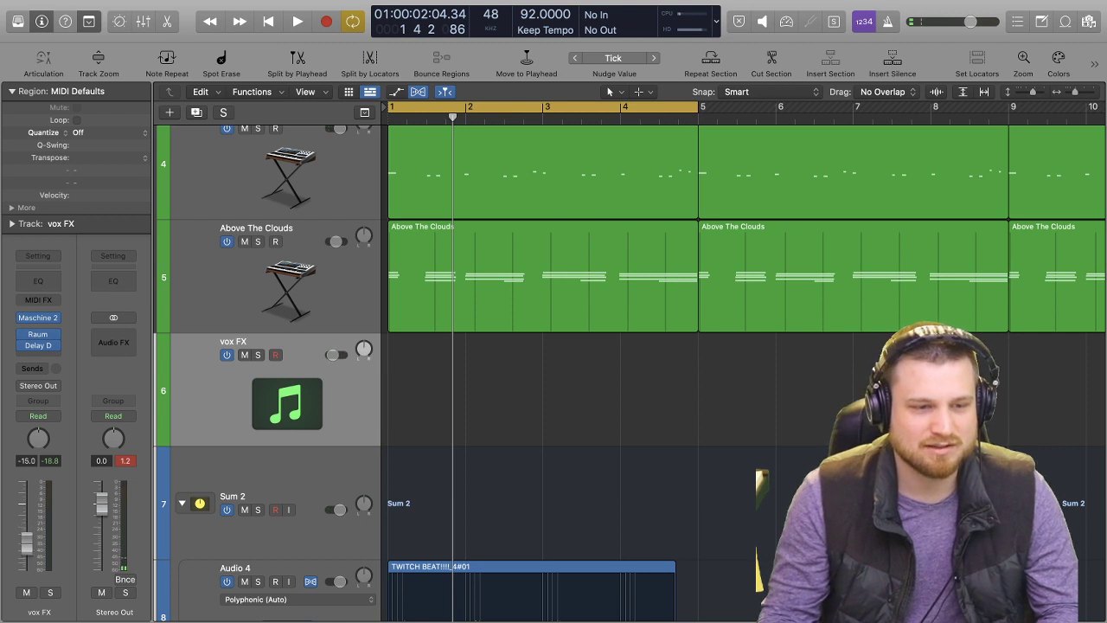
drag(27, 542, 29, 551)
key(space)
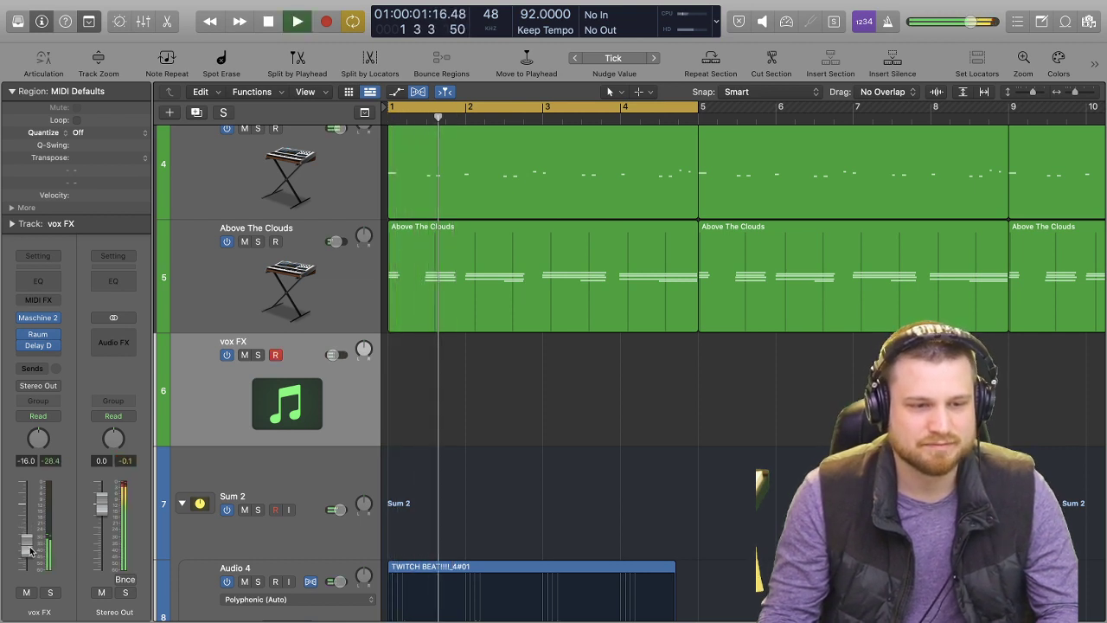
key(space)
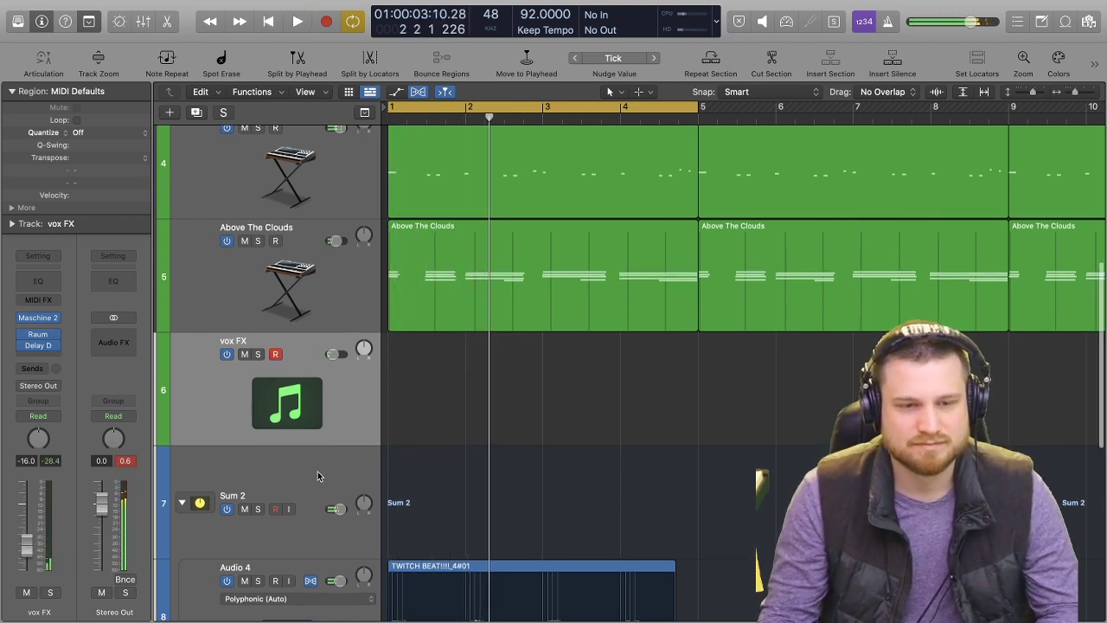
Insert a Pedalboard plug-in after the amp on the Sum 2 guitar stack.
click(318, 471)
scroll(314, 459, down, 3)
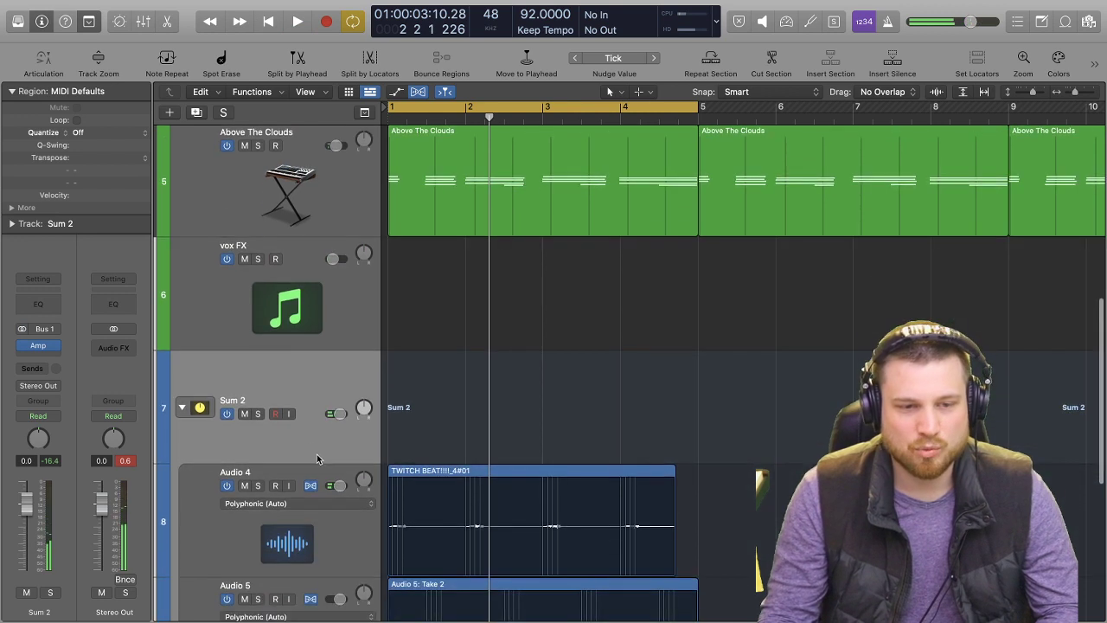
click(26, 357)
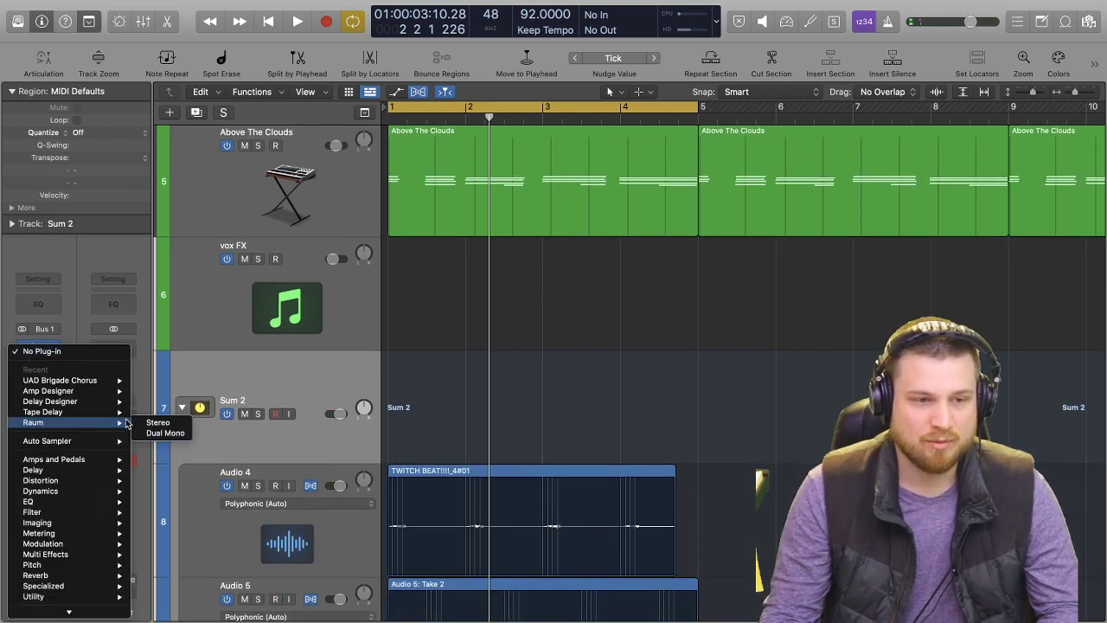
mouse_move(103, 443)
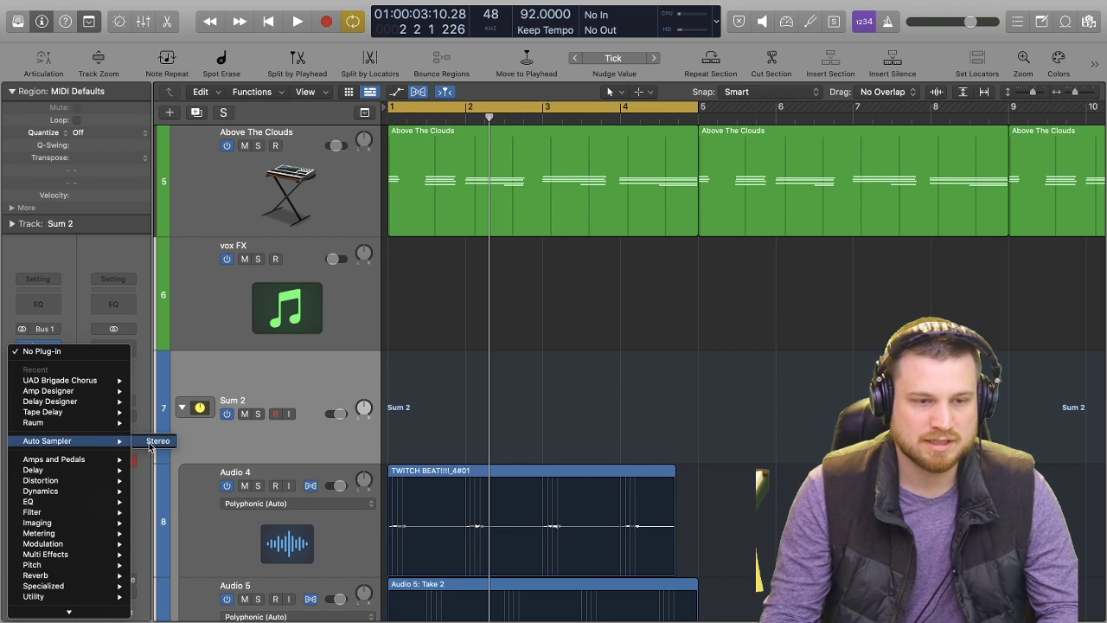
mouse_move(173, 462)
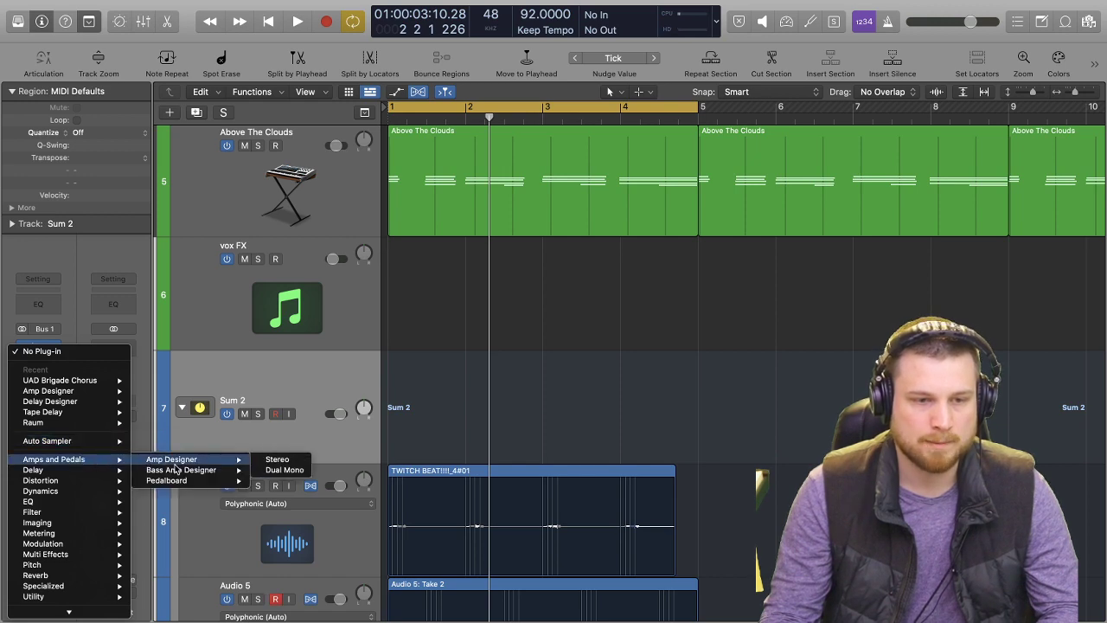
mouse_move(210, 481)
click(302, 481)
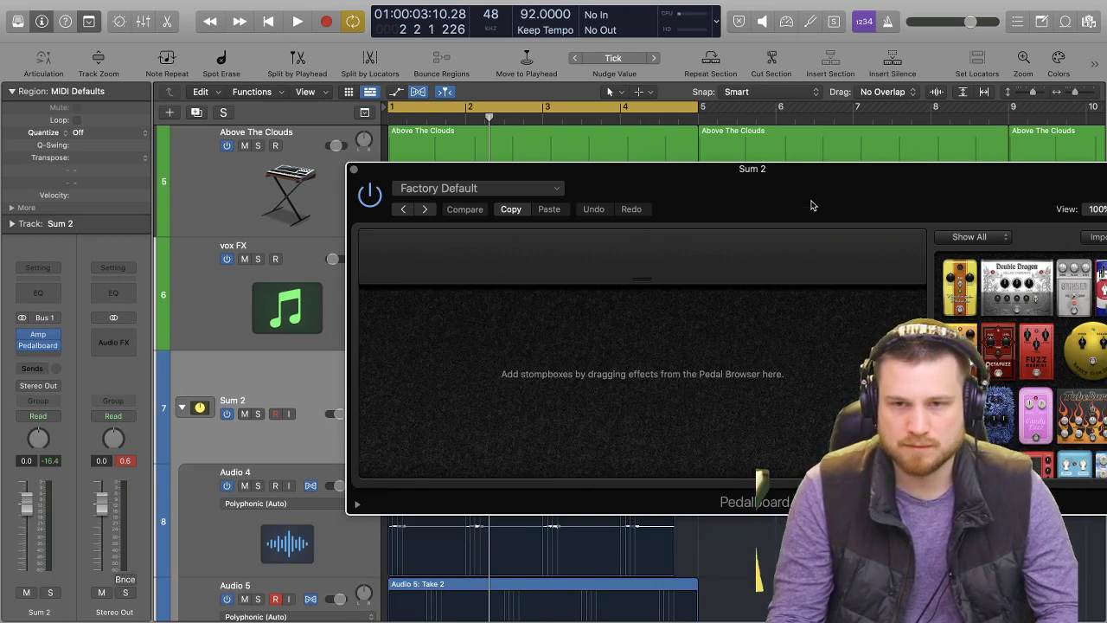
Add a Retro Chorus pedal to the empty Pedalboard, show the mixer and audition the beat.
drag(811, 205, 595, 164)
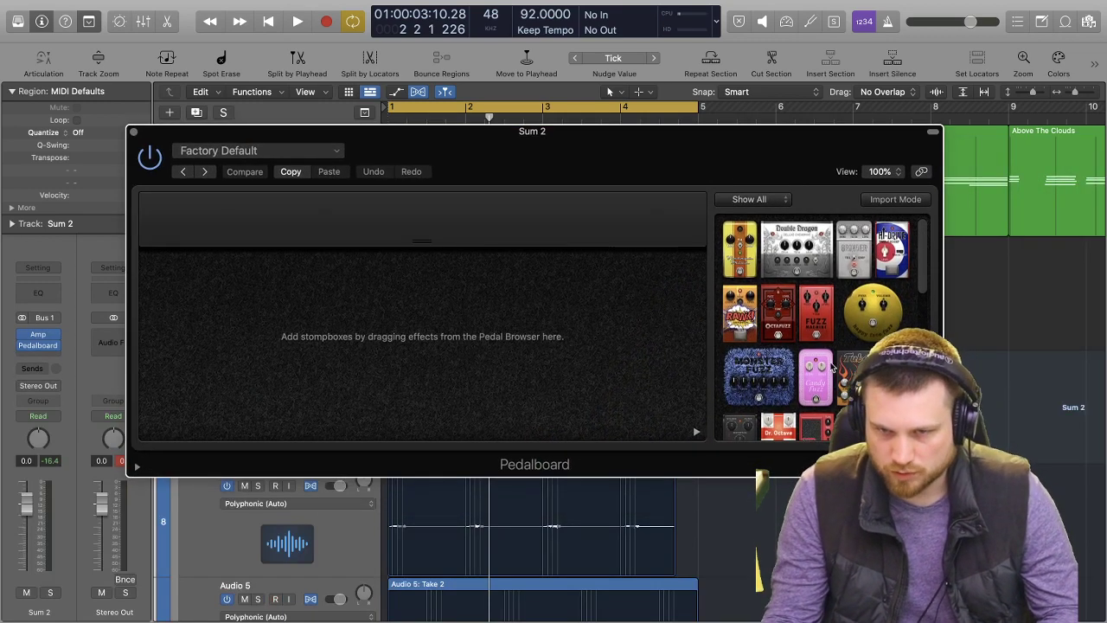
scroll(830, 363, down, 2)
scroll(835, 344, down, 3)
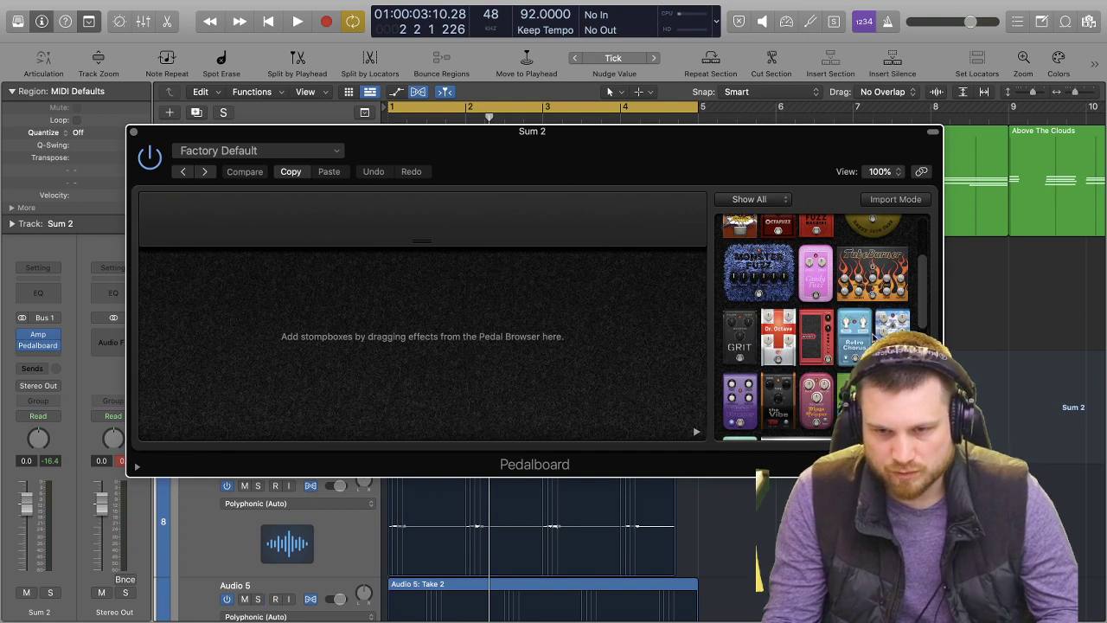
drag(843, 353, 173, 363)
drag(529, 133, 976, 115)
key(x)
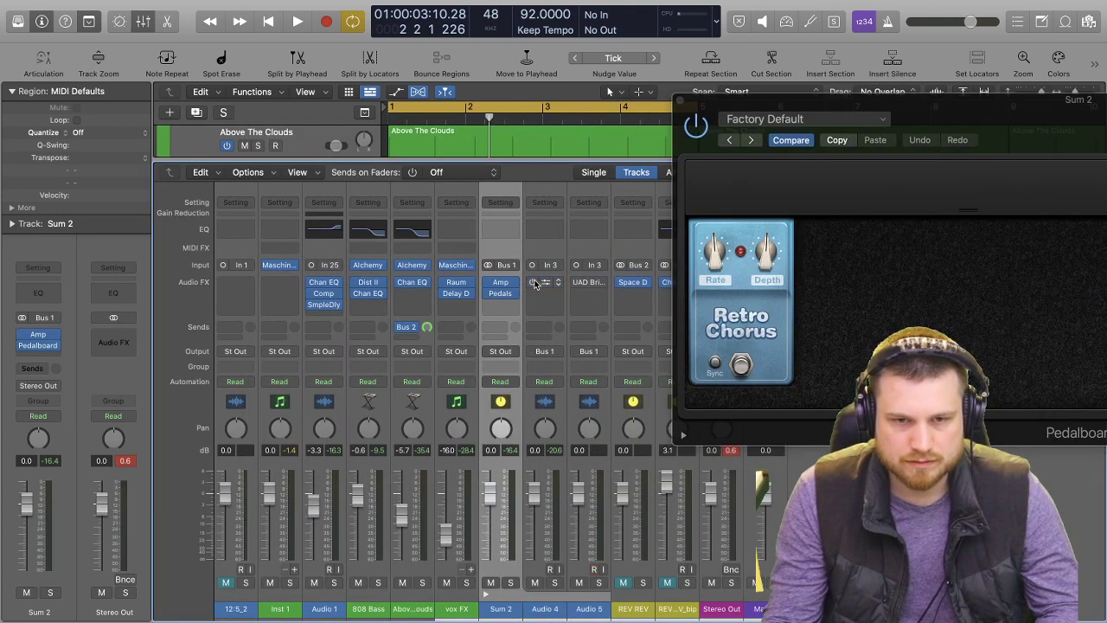
key(space)
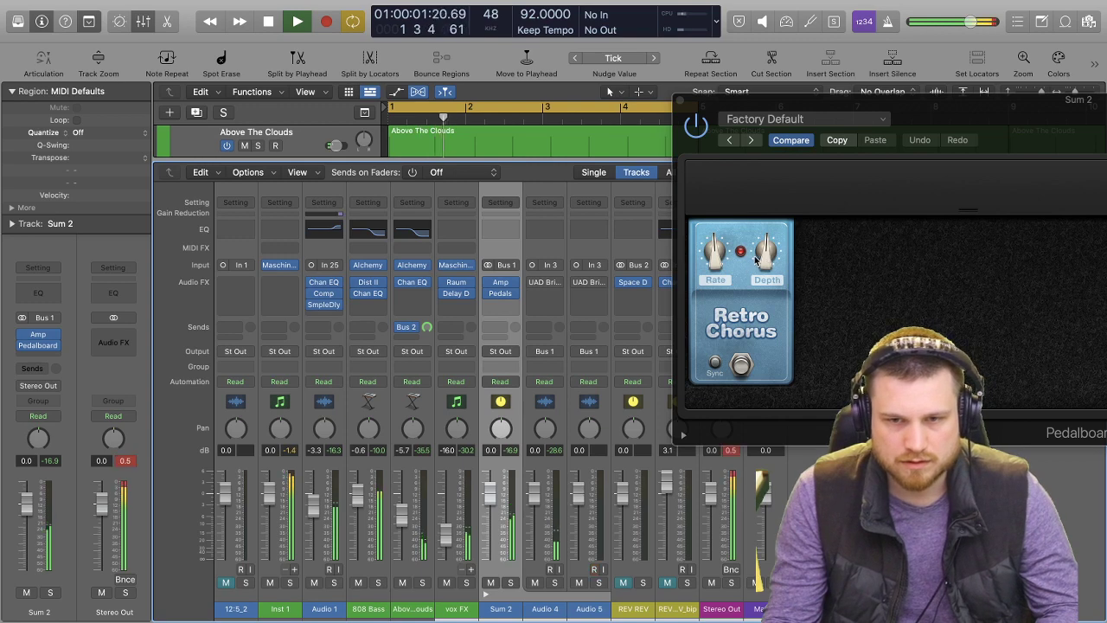
key(space)
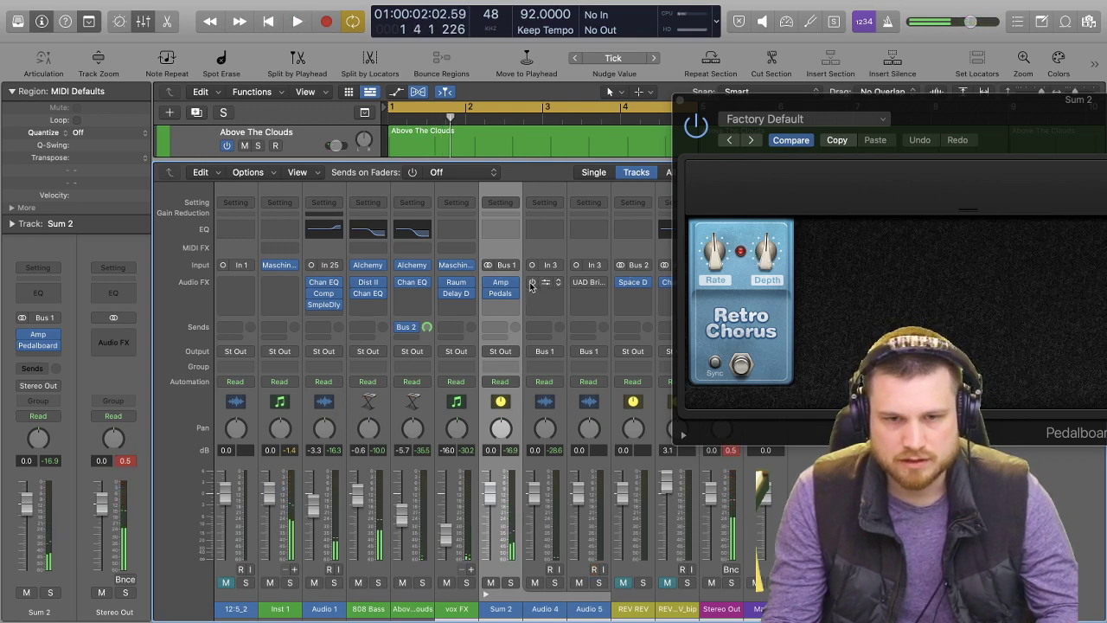
Add a Blue Echo pedal after the Retro Chorus and audition it with the beat.
drag(955, 103, 370, 97)
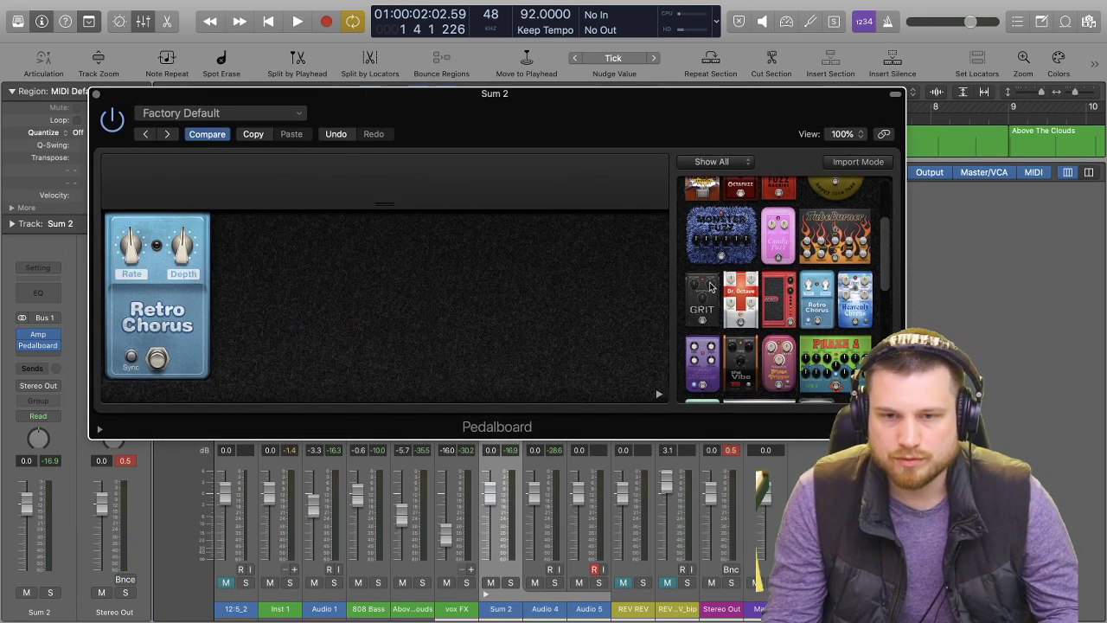
scroll(818, 292, down, 6)
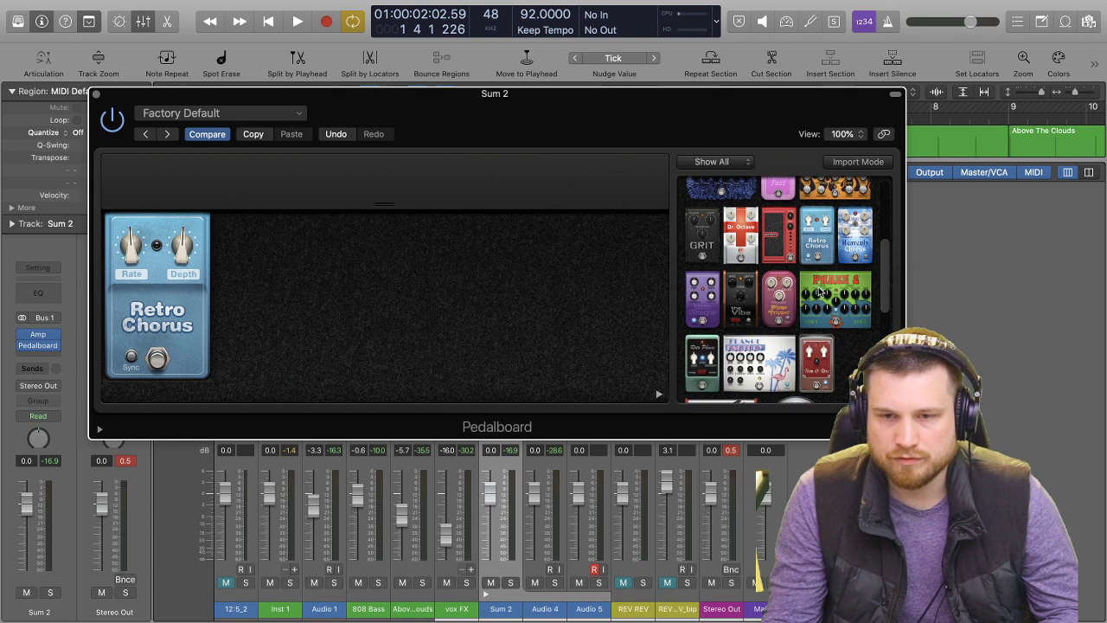
scroll(821, 282, down, 5)
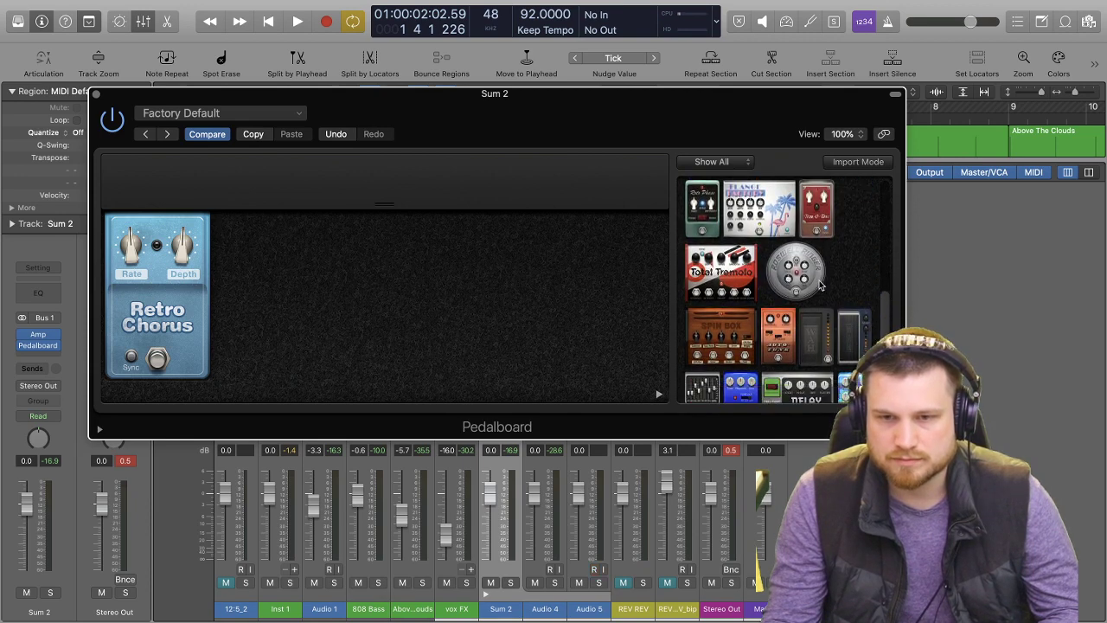
scroll(818, 289, down, 1)
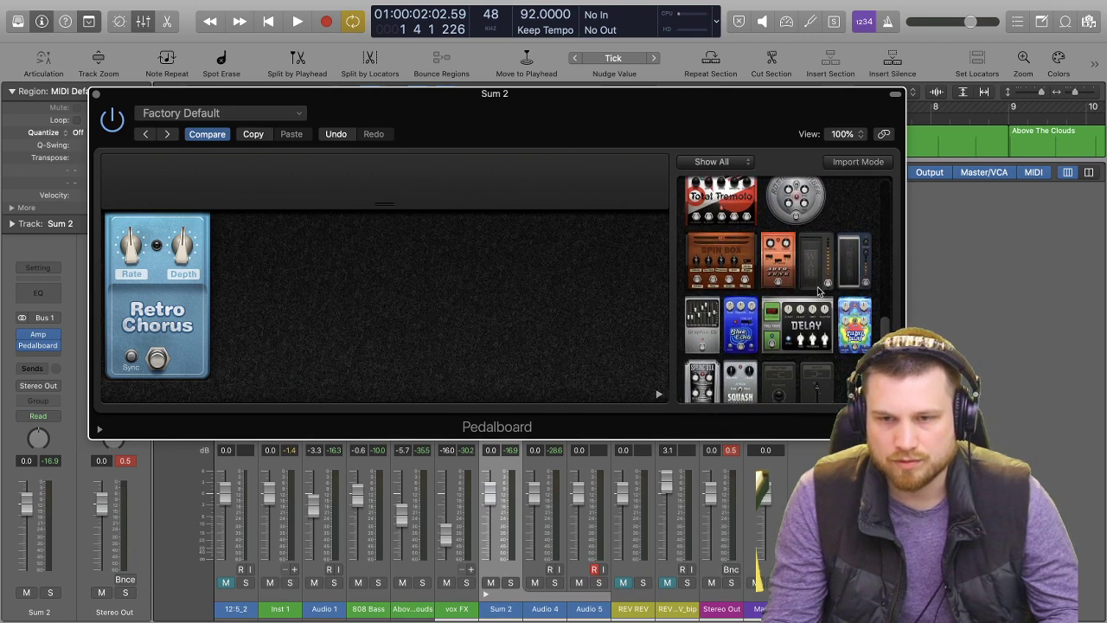
drag(797, 322, 323, 308)
key(space)
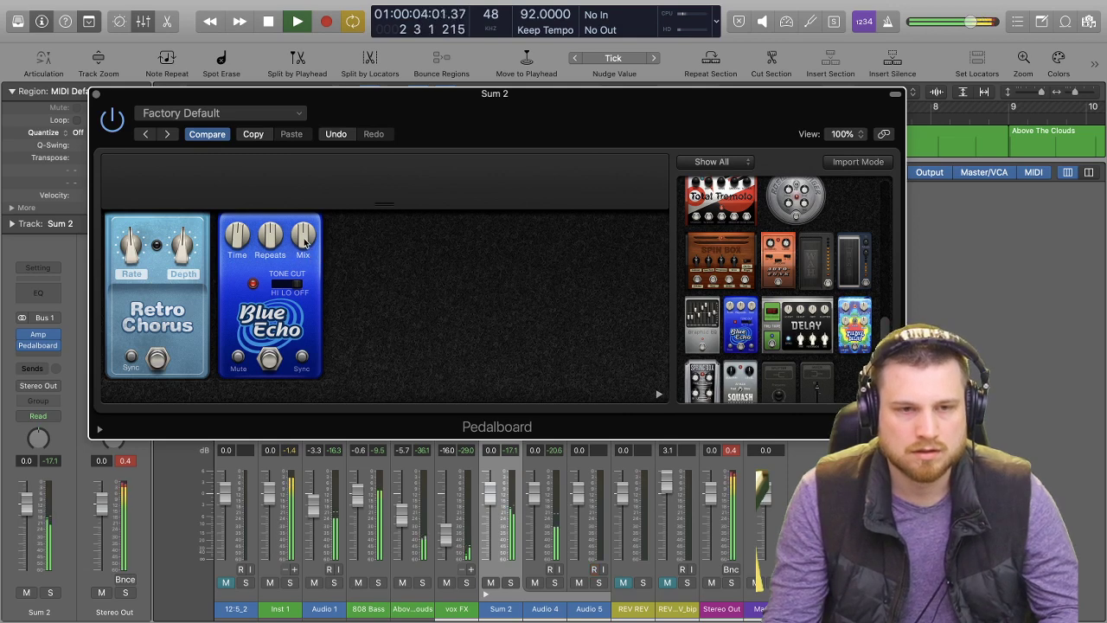
key(space)
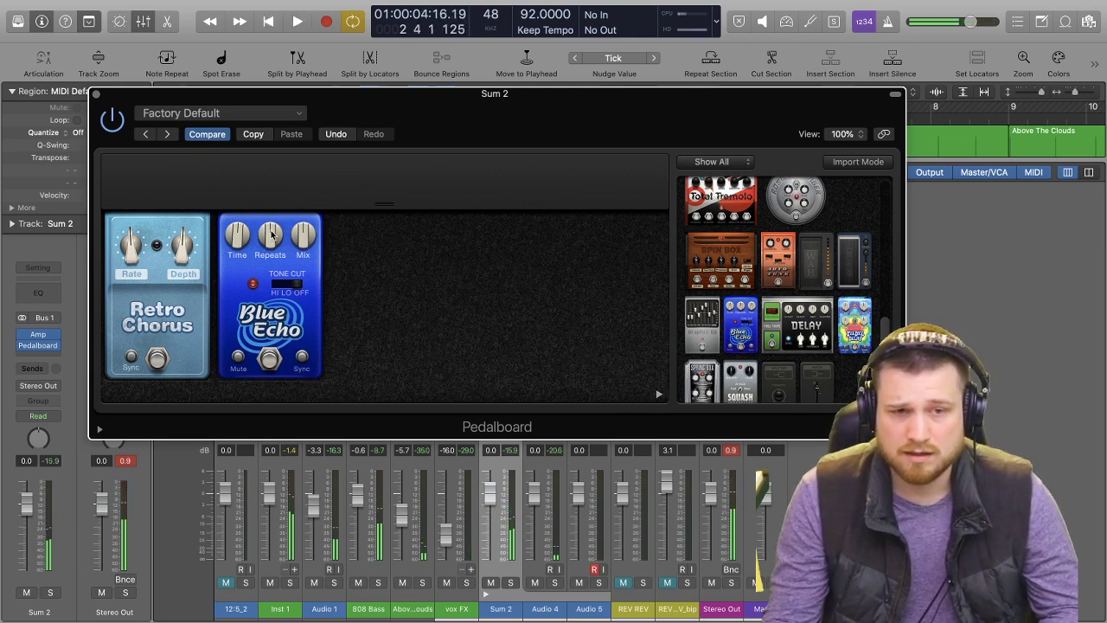
Adjust the Blue Echo's Mix and Time while auditioning the beat, and close the Pedalboard window.
mouse_move(294, 239)
mouse_down()
mouse_move(294, 229)
mouse_move(295, 240)
mouse_up()
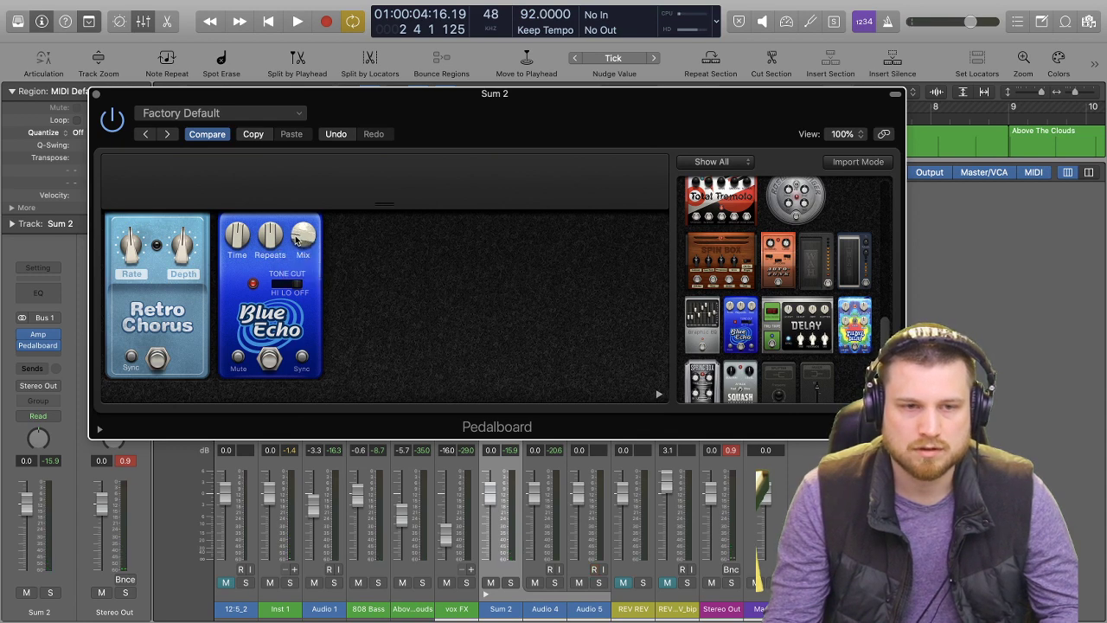
key(space)
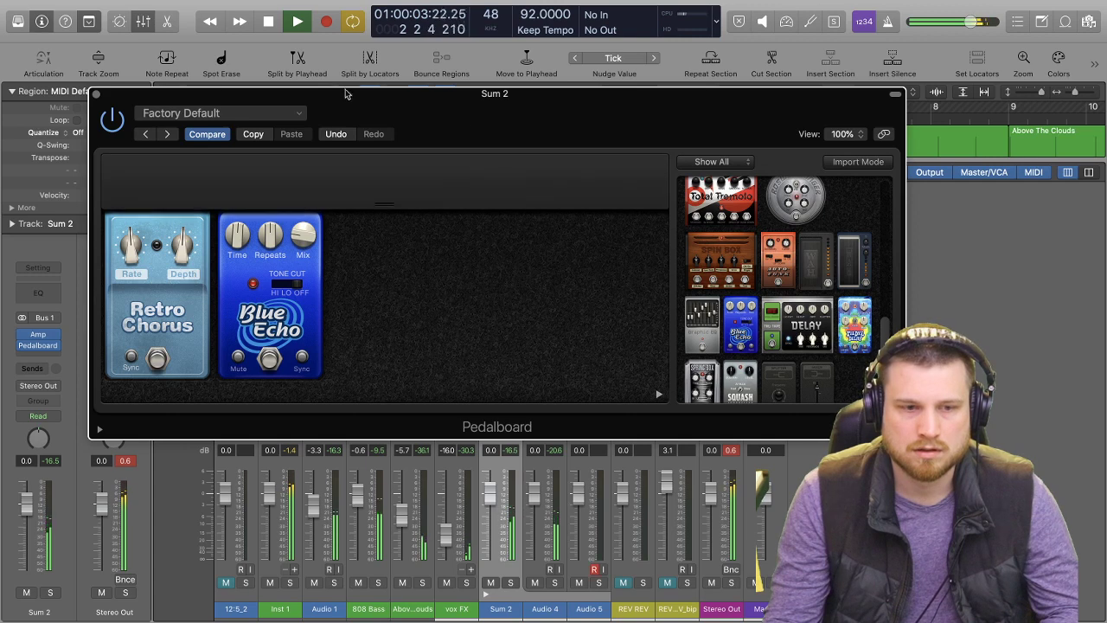
key(space)
drag(299, 237, 298, 237)
key(space)
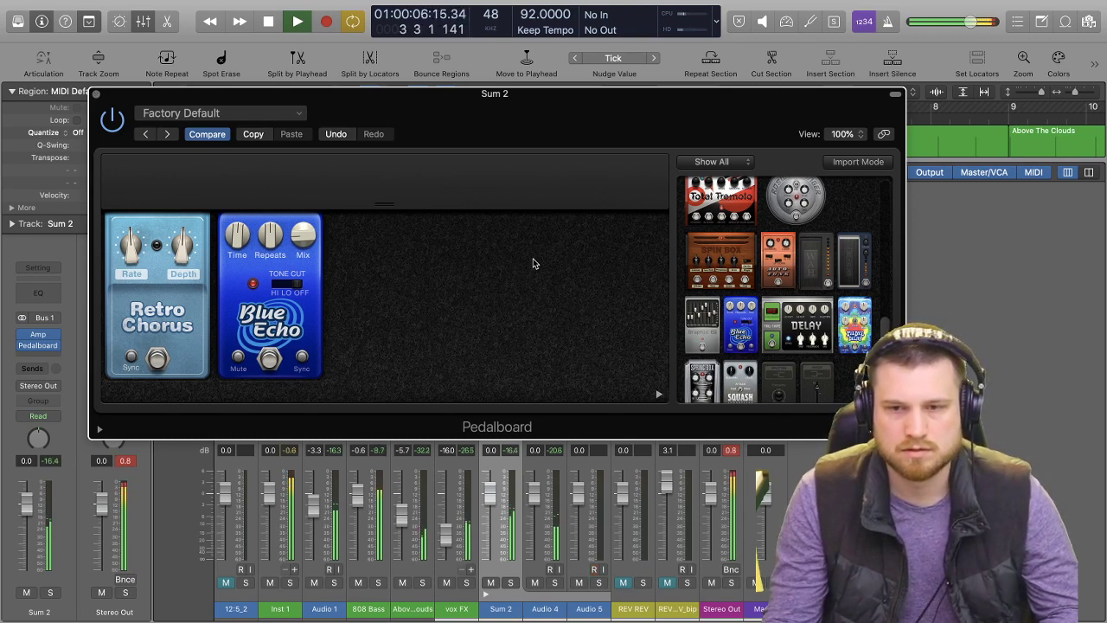
click(300, 237)
mouse_move(232, 242)
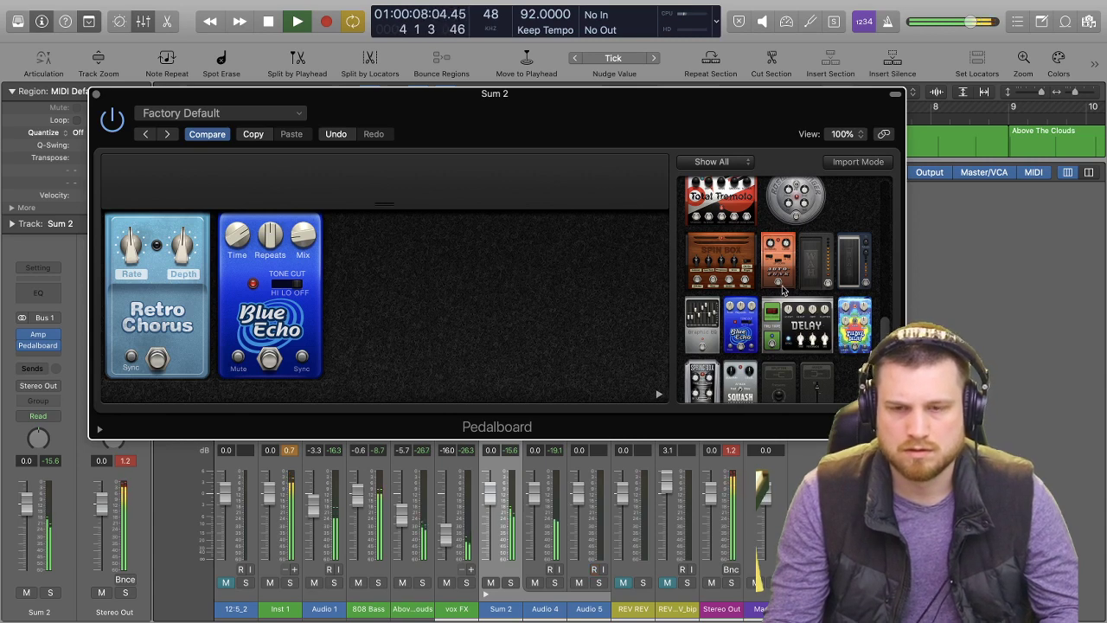
scroll(835, 297, down, 1)
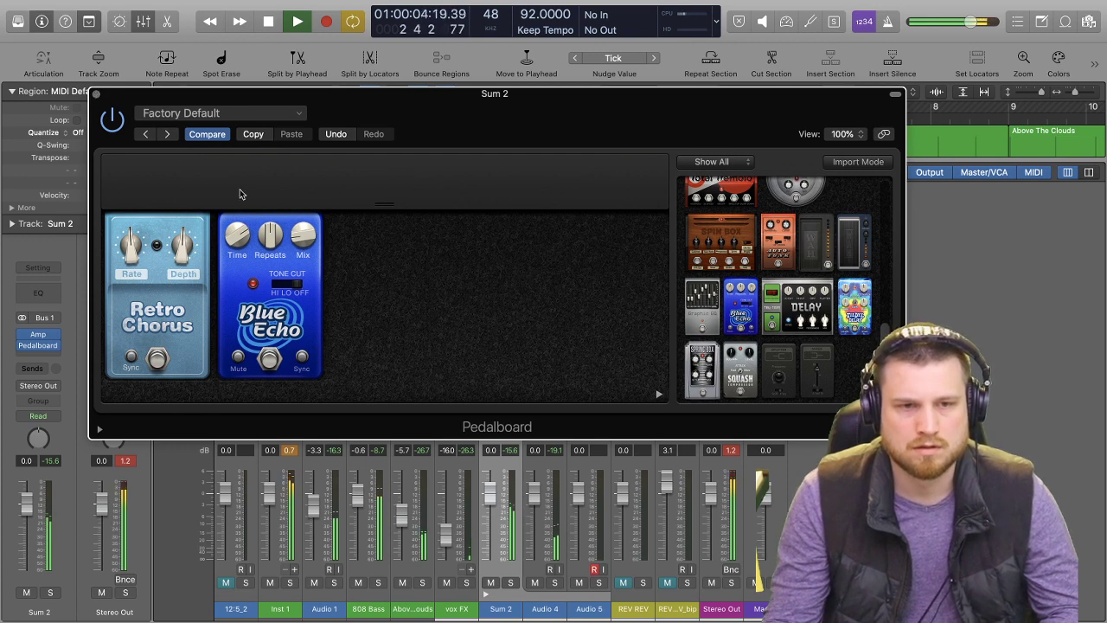
click(96, 95)
key(space)
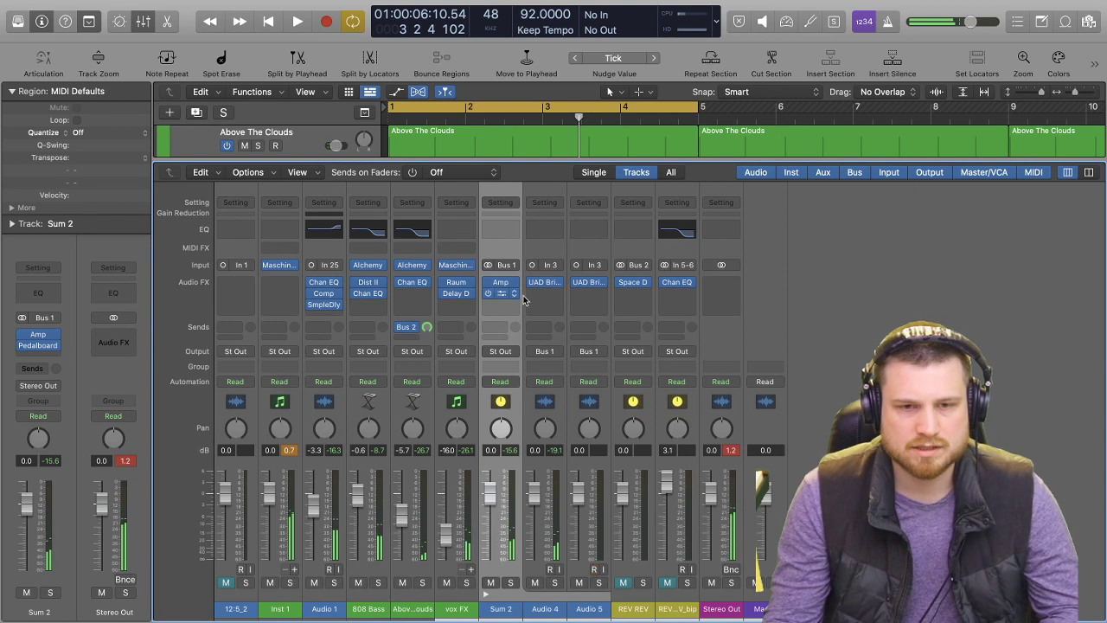
Insert UAD RealVerb-Pro after the Pedalboard on Sum 2 and set its mix to 26% during playback.
click(499, 306)
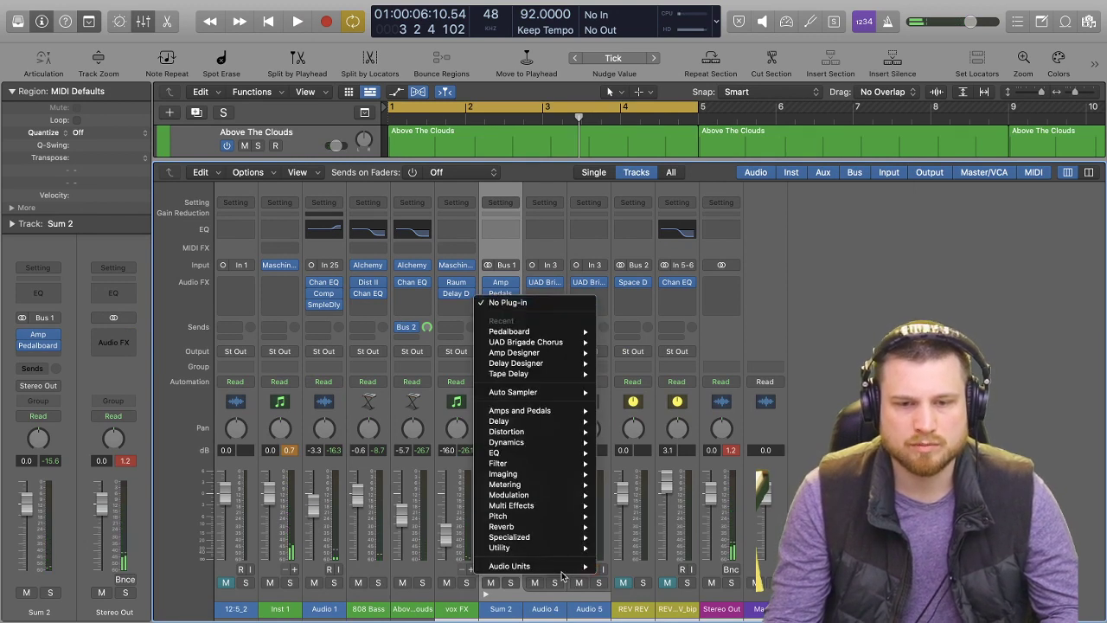
mouse_move(562, 568)
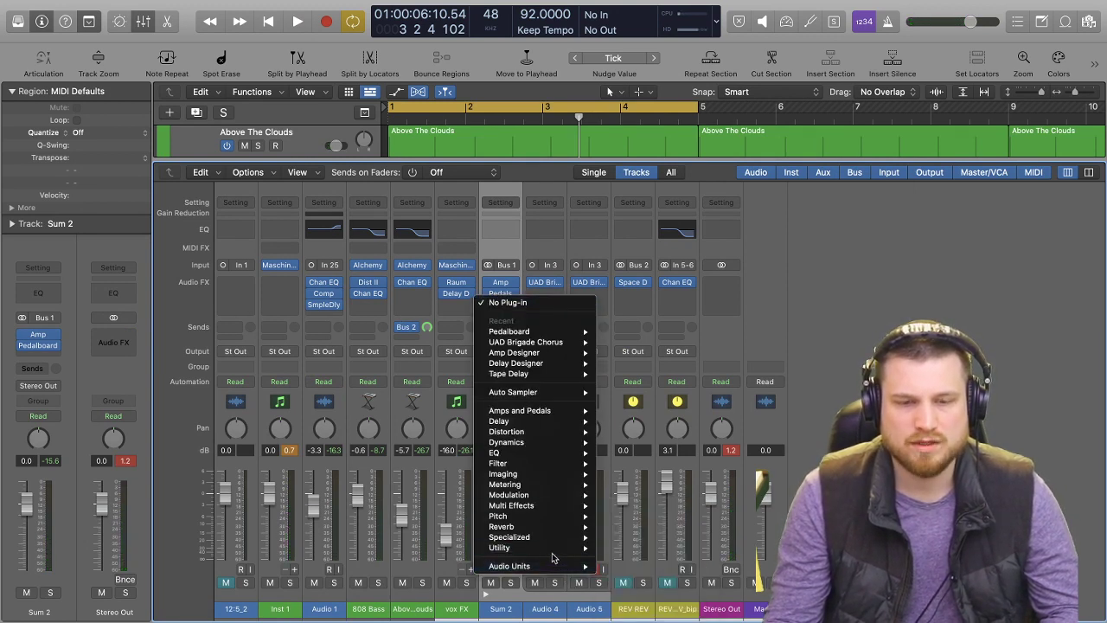
mouse_move(547, 550)
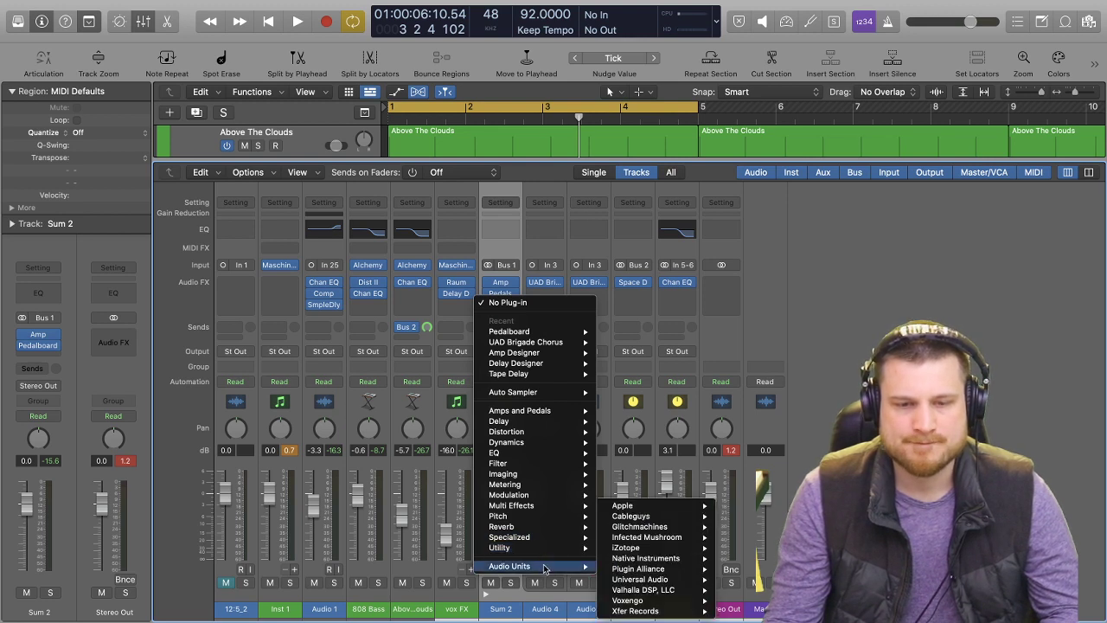
mouse_move(671, 608)
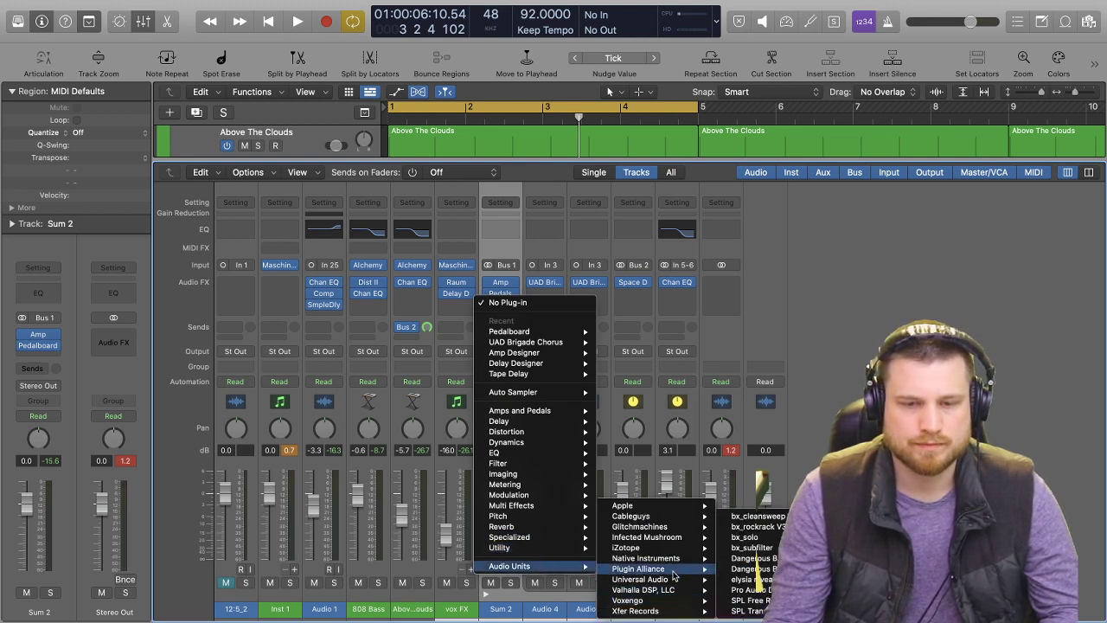
mouse_move(675, 586)
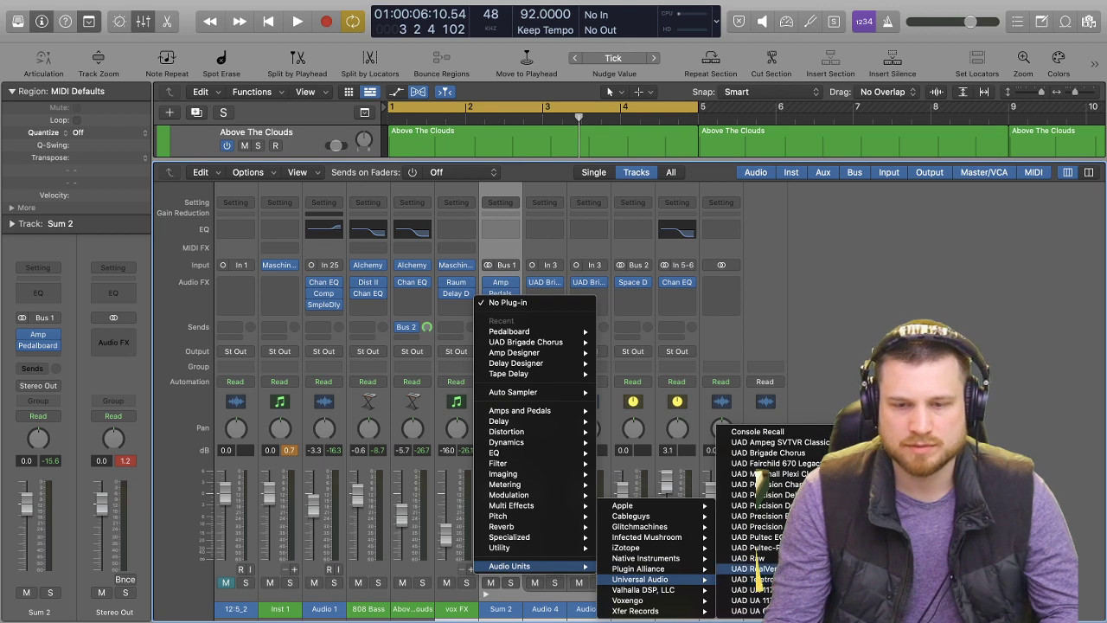
click(757, 568)
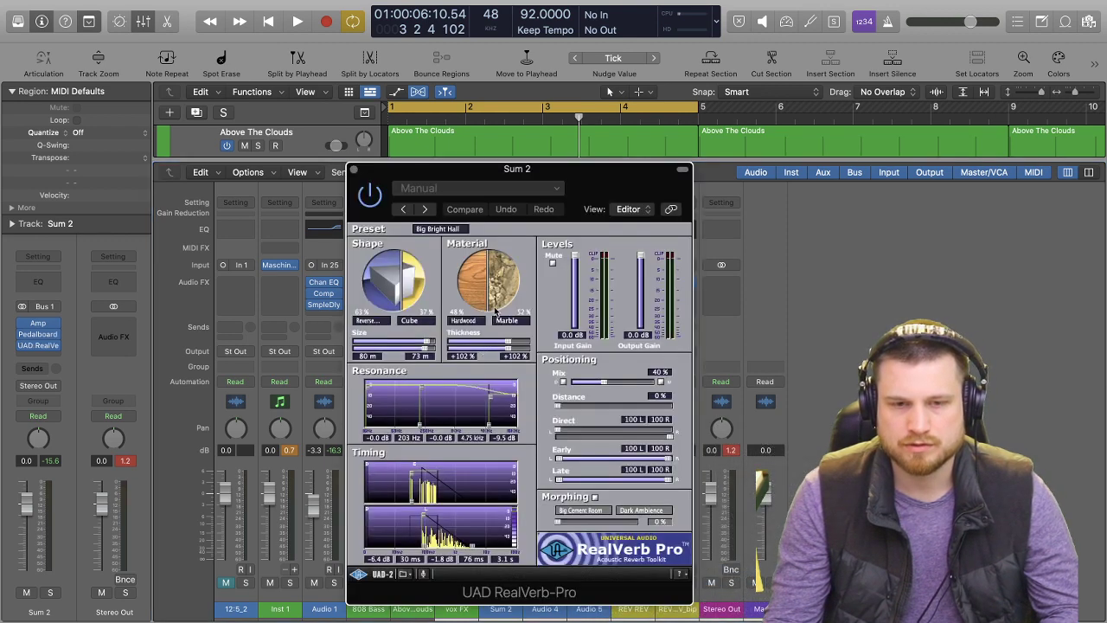
key(space)
drag(603, 381, 595, 385)
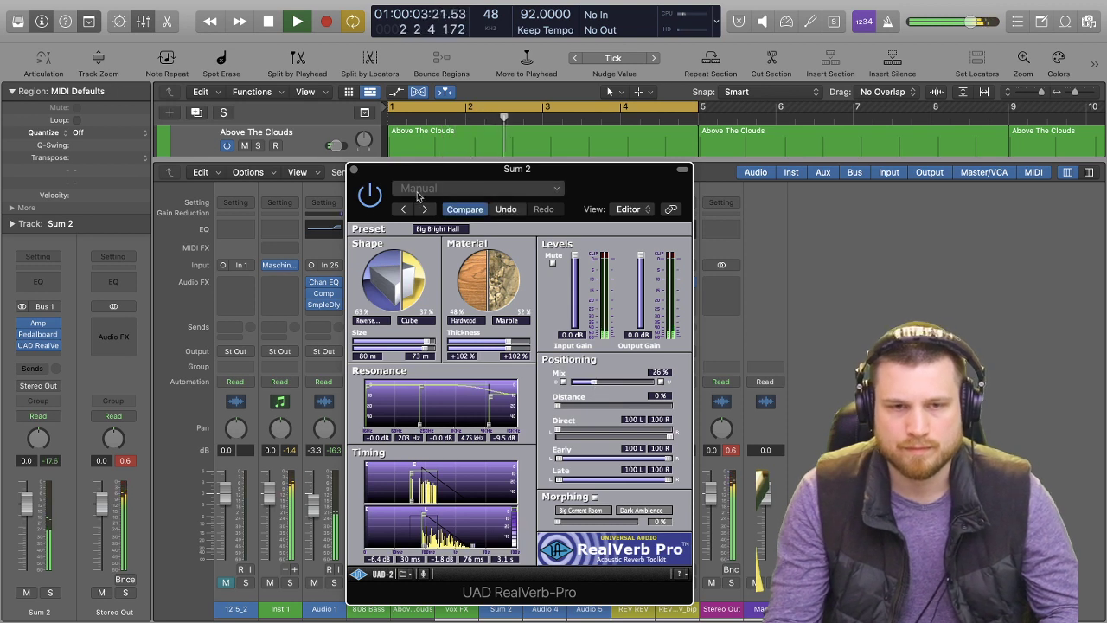
Close the reverb window, hide the mixer and solo the Sum 2 track during playback.
click(353, 170)
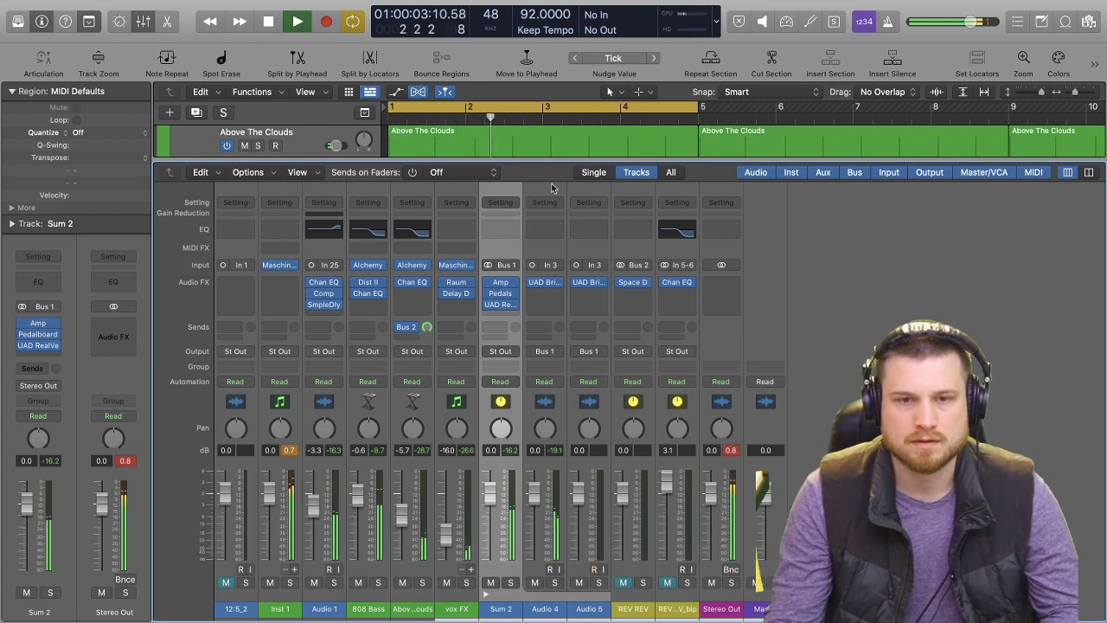
key(x)
key(s)
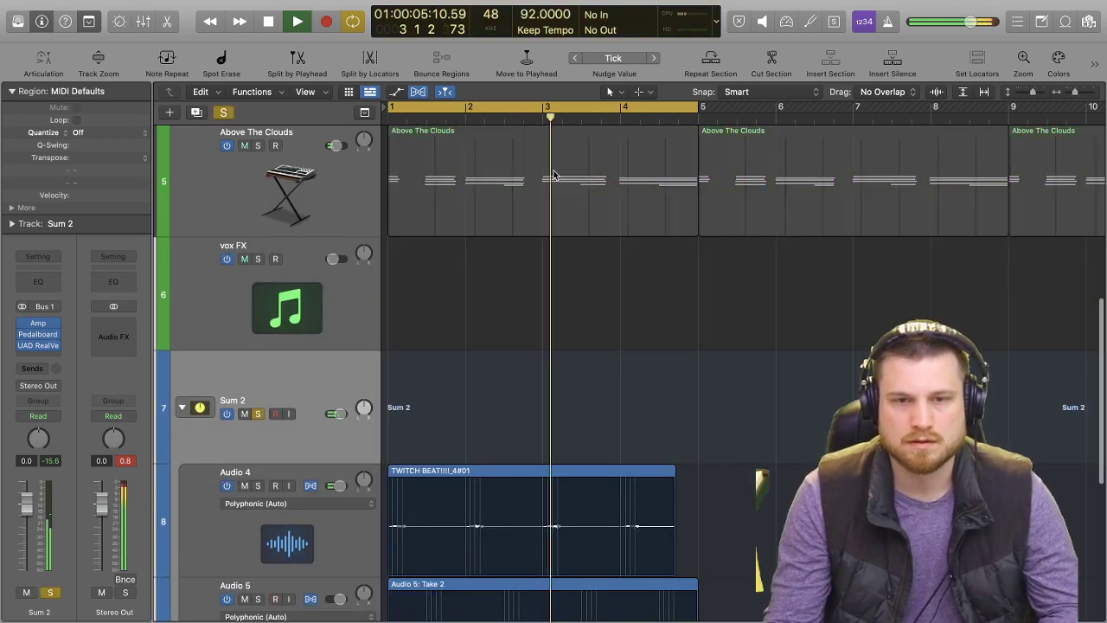
scroll(651, 357, down, 2)
scroll(650, 352, down, 1)
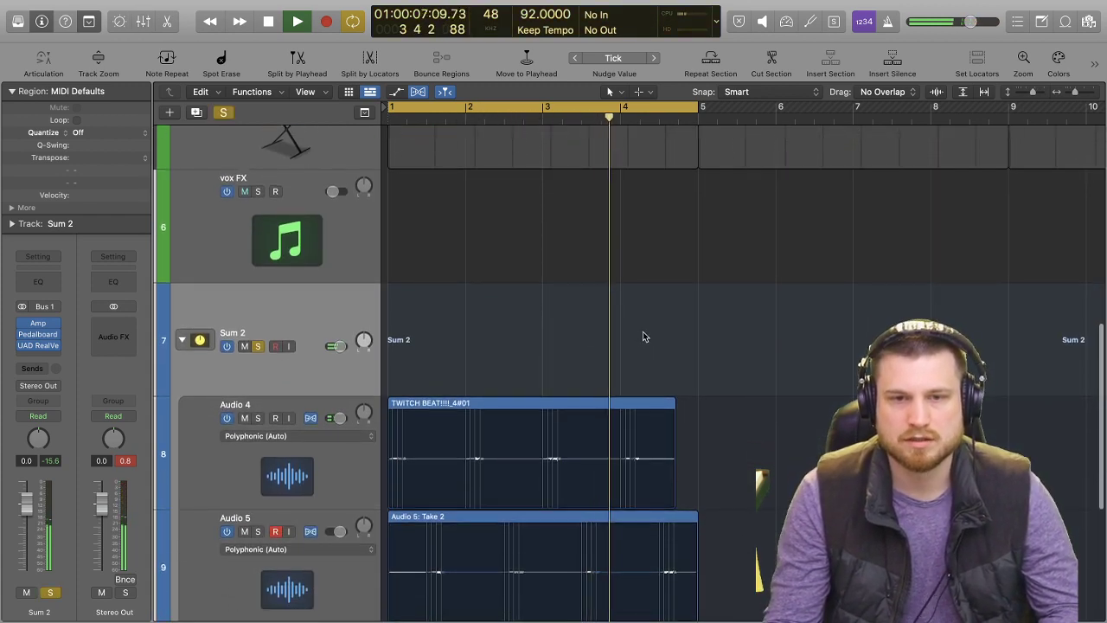
scroll(643, 331, down, 2)
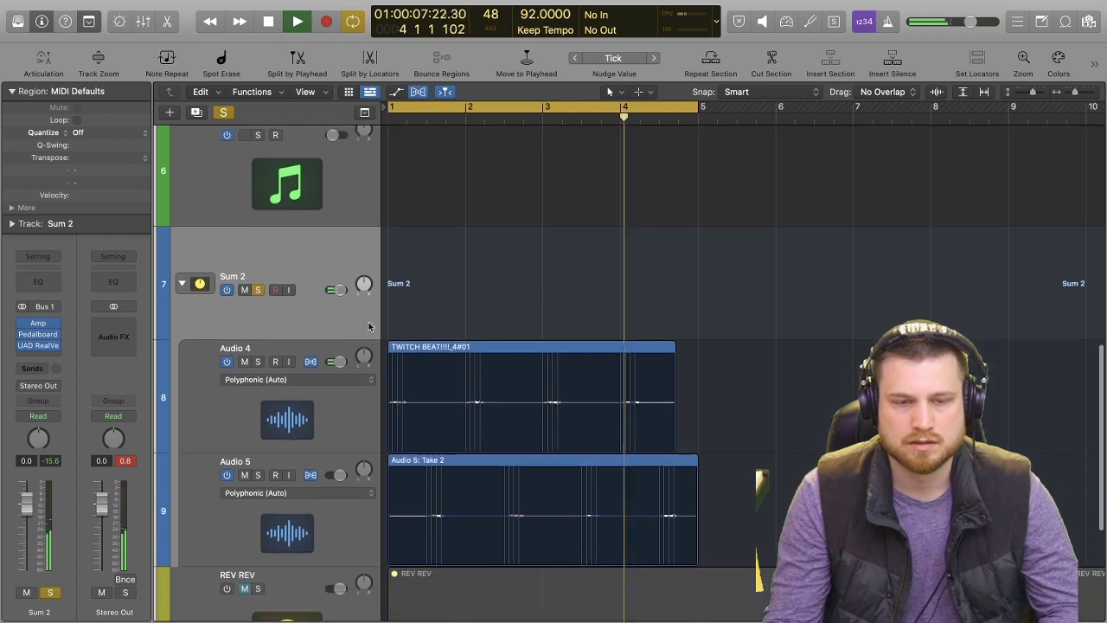
Insert a Channel EQ between the Amp and the Pedalboard on Sum 2.
click(49, 322)
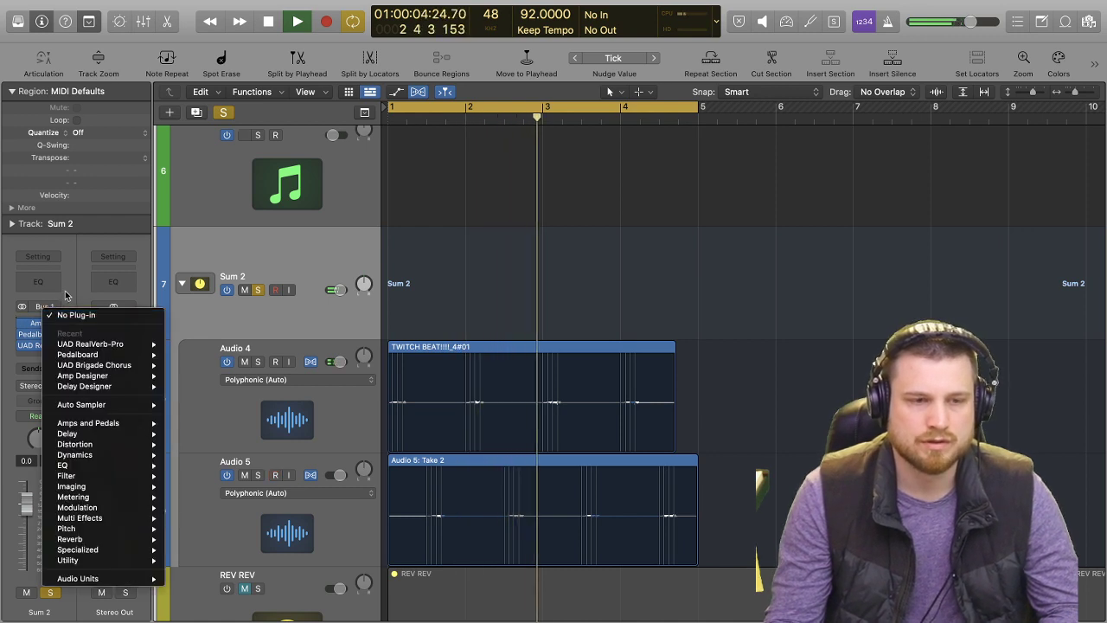
click(52, 316)
click(39, 334)
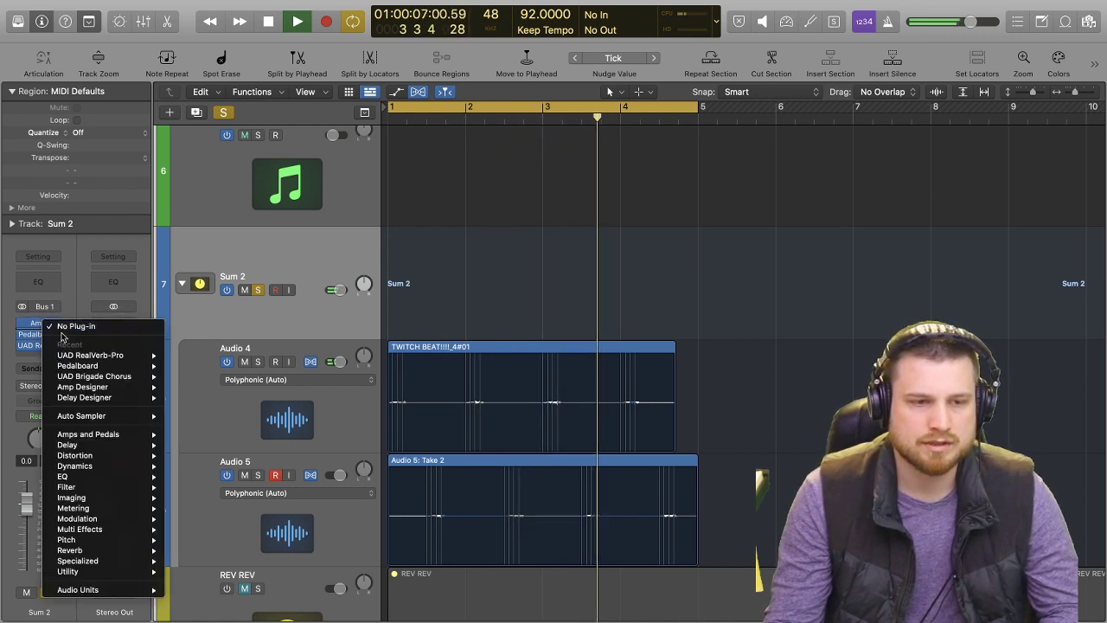
mouse_move(101, 450)
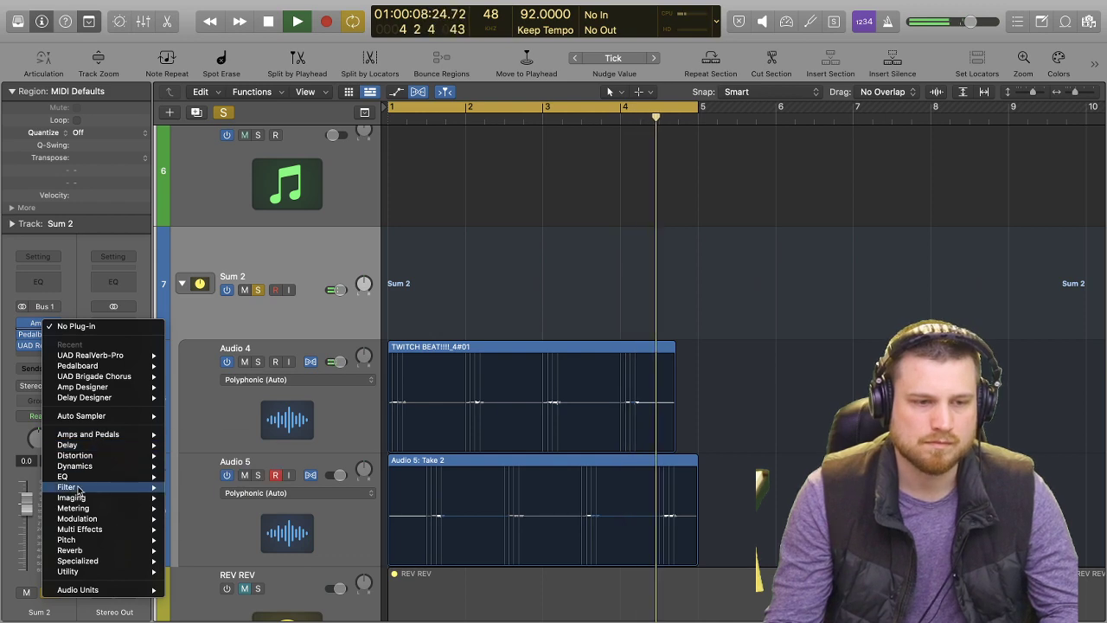
mouse_move(129, 476)
mouse_move(198, 478)
click(320, 477)
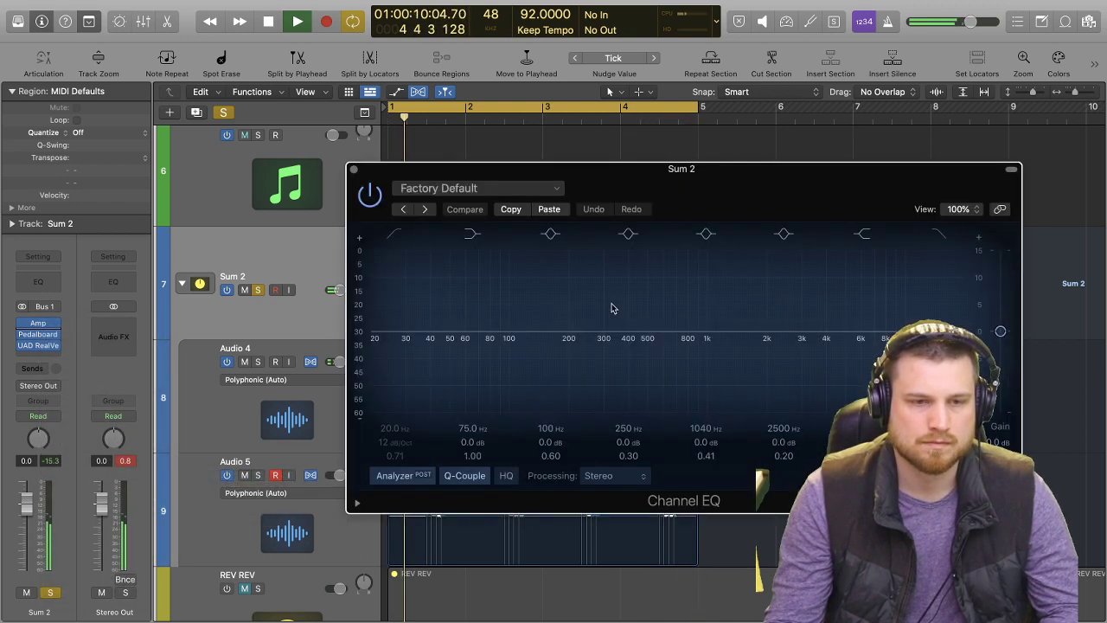
Set a low cut at 199 Hz and a gentle high cut in the Channel EQ, stop playback and close the EQ window.
click(395, 235)
drag(404, 337, 588, 316)
mouse_move(873, 327)
mouse_down()
mouse_move(691, 432)
mouse_move(720, 475)
mouse_move(699, 489)
mouse_up()
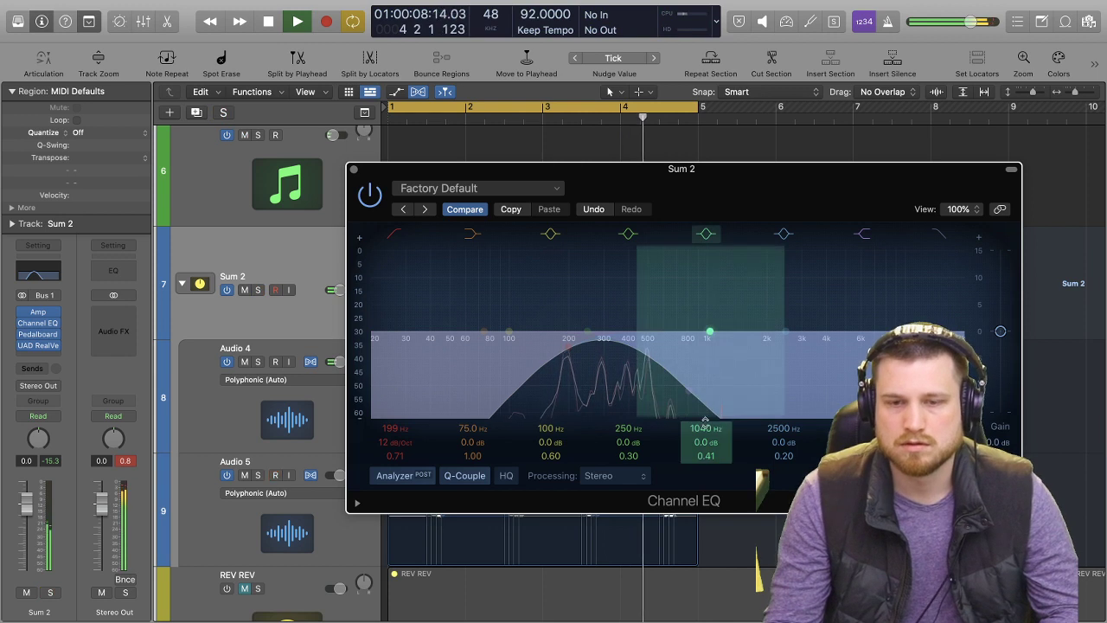
drag(688, 395, 1068, 380)
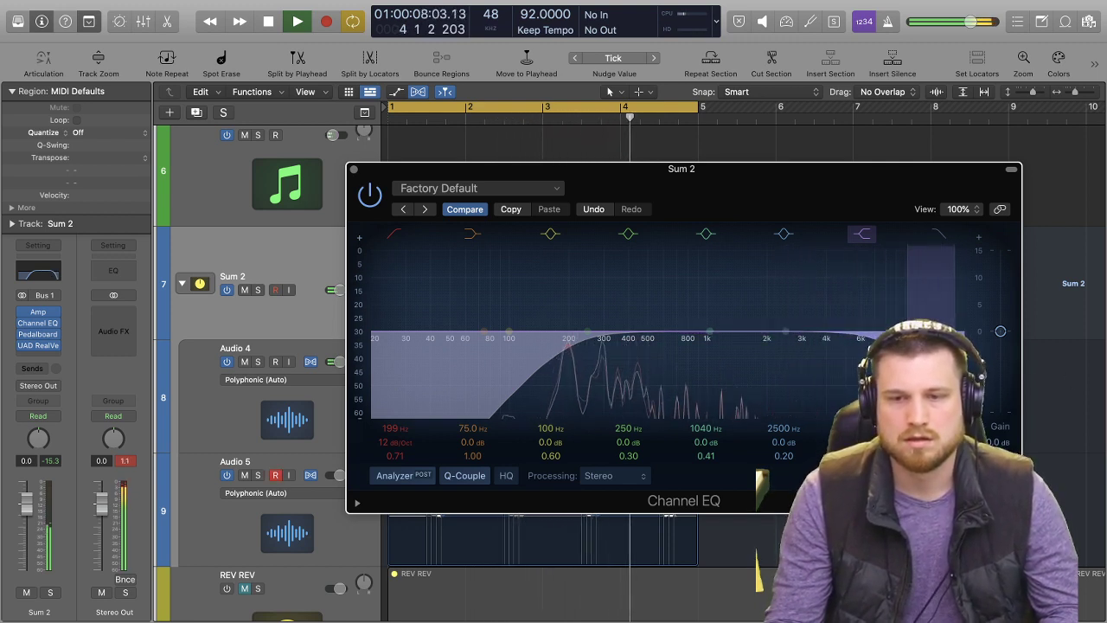
key(space)
click(354, 169)
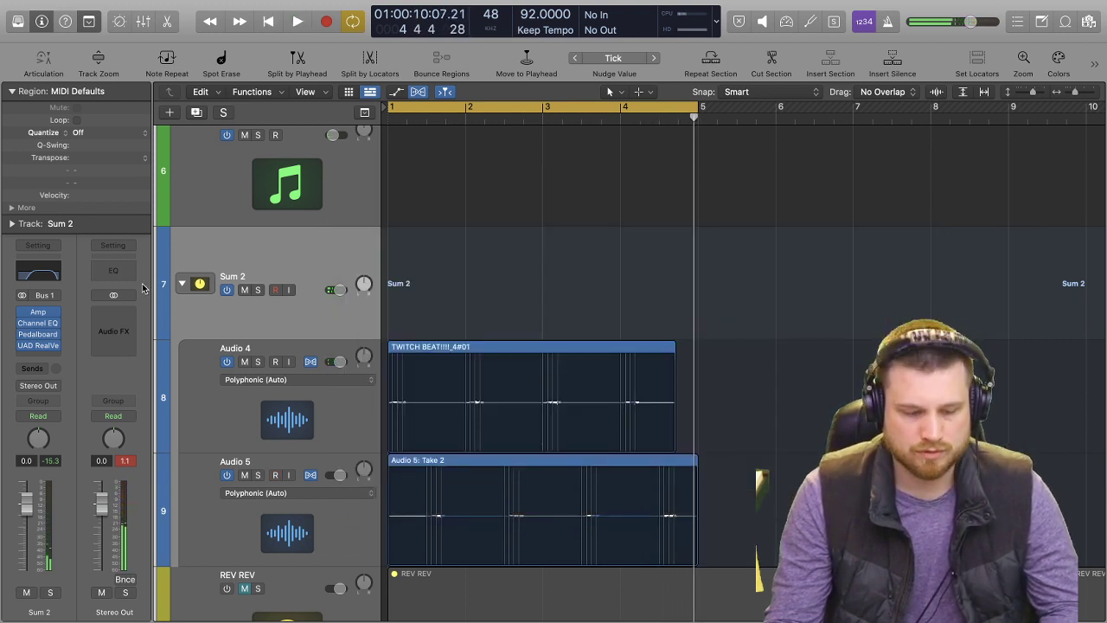
Collapse the Sum 2 track stack and rename it gtr.
click(183, 283)
double_click(253, 277)
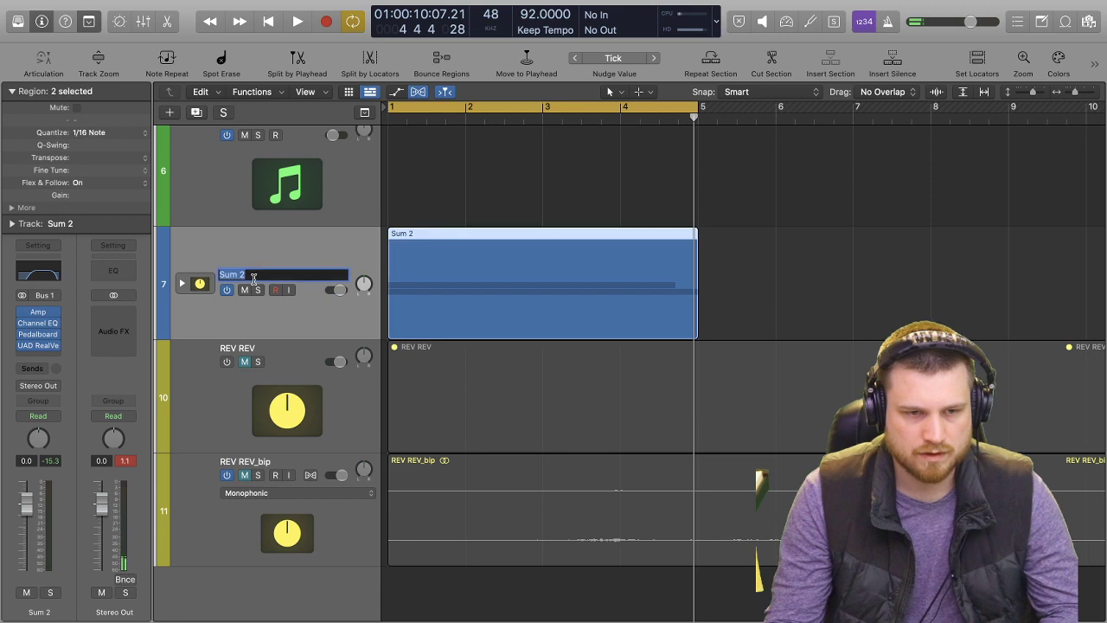
text(gtr)
key(Return)
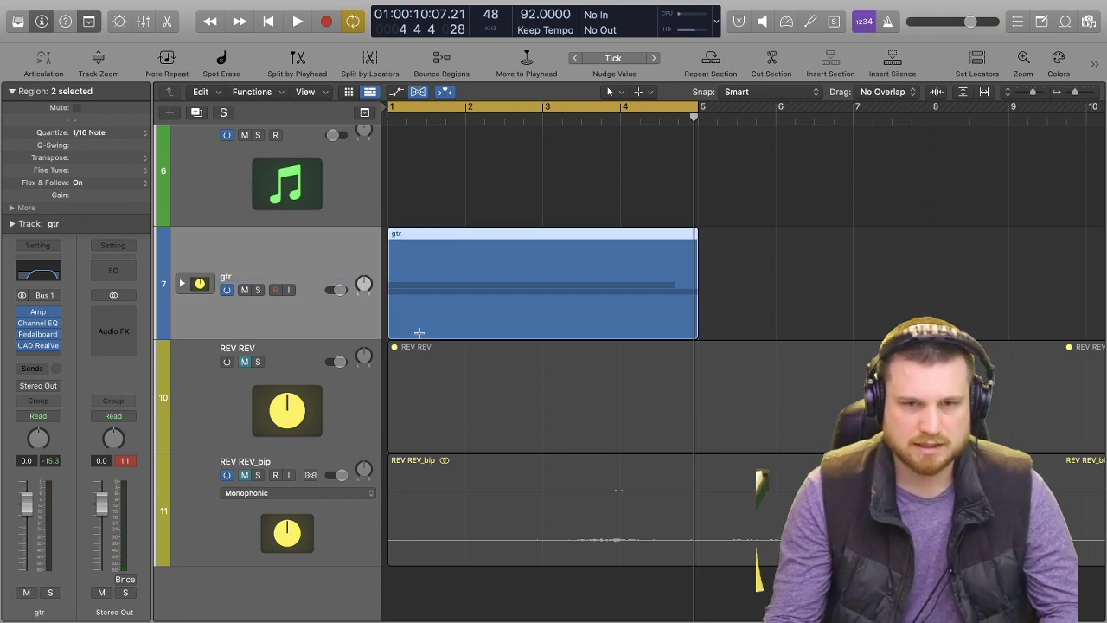
scroll(590, 396, up, 1)
scroll(630, 393, down, 8)
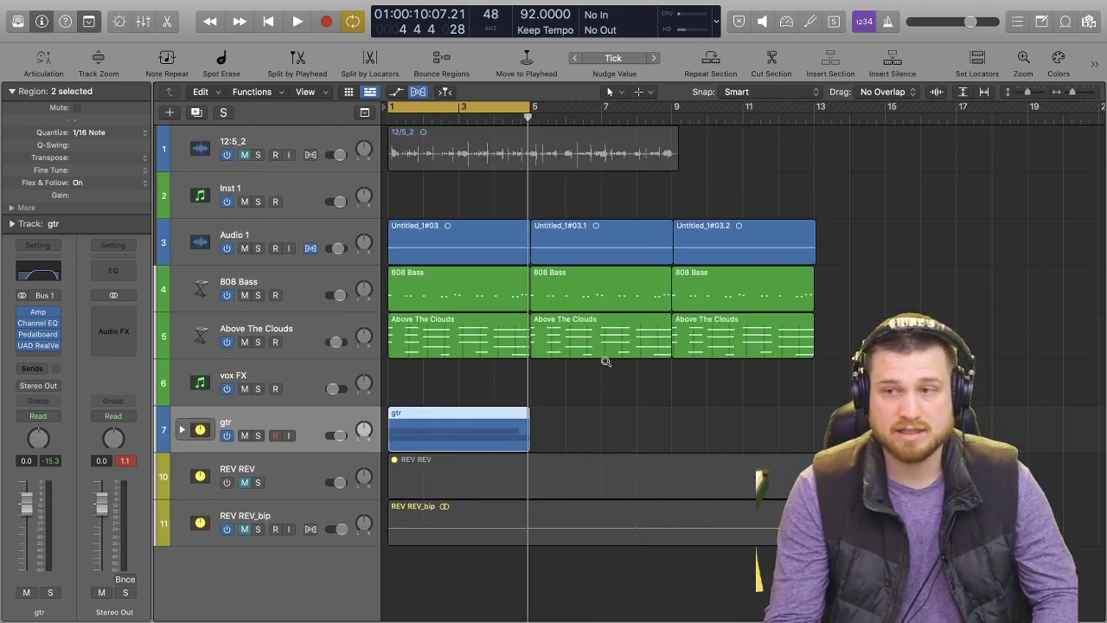
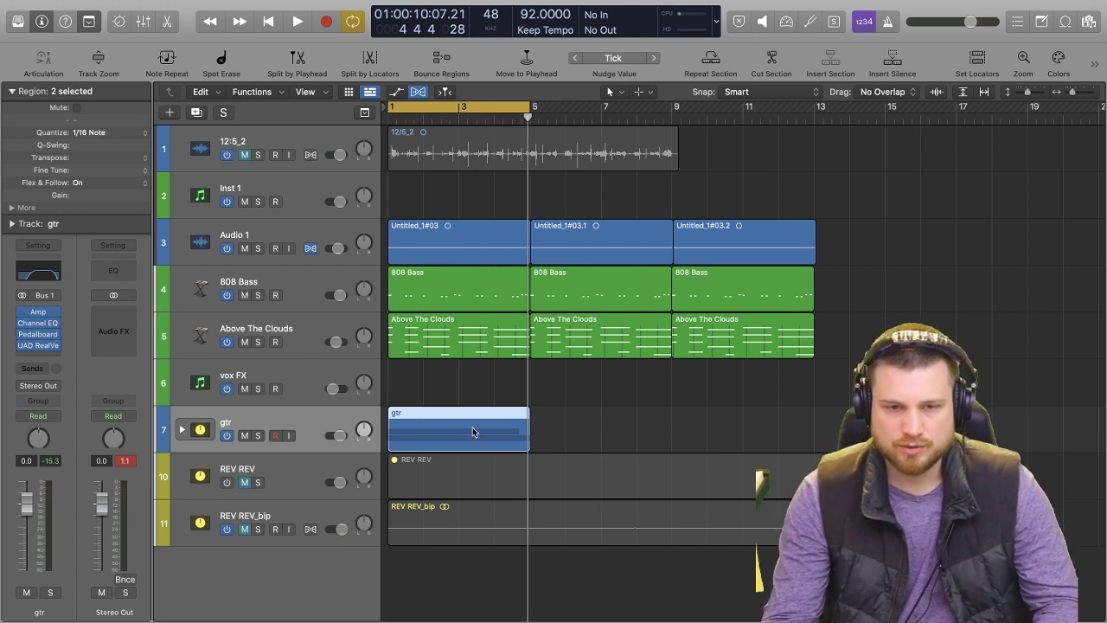
Repeat the gtr region twice so it runs from bar 1 to bar 13, and turn cycle mode off.
click(445, 434)
key(super+z)
click(580, 422)
click(511, 422)
key(super+r)
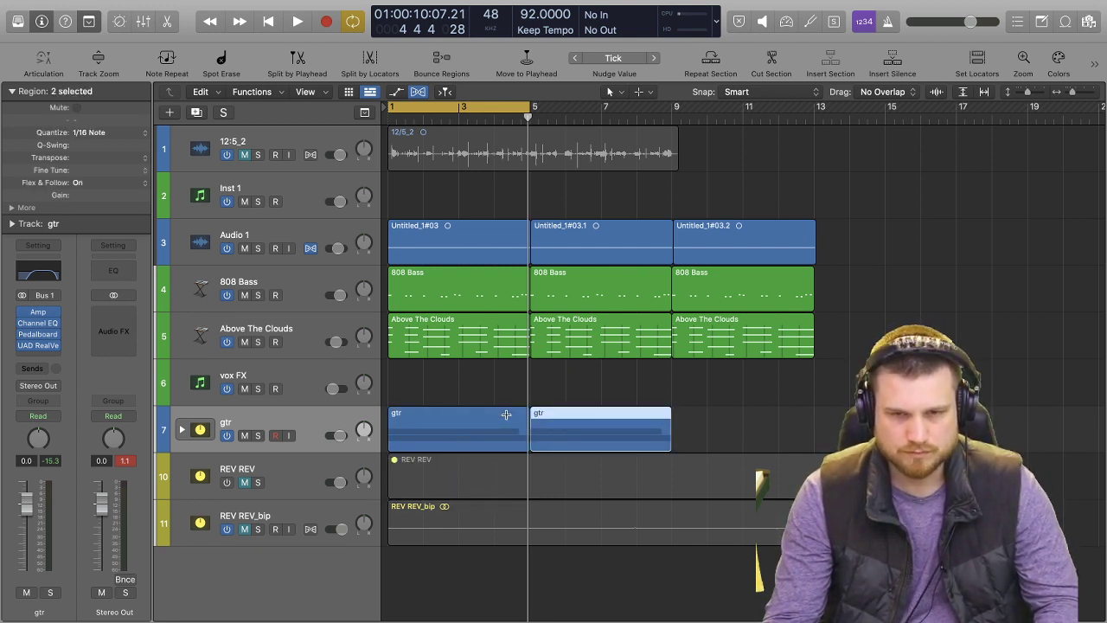
key(super+r)
click(531, 108)
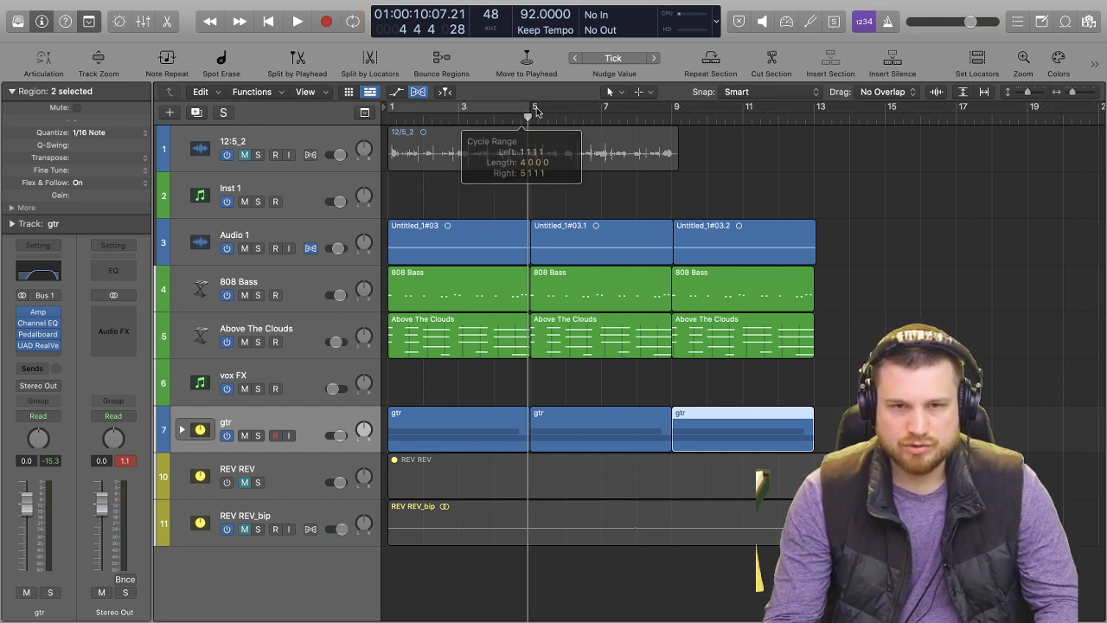
Delete the regions from bar 9 to bar 13 on Audio 1, 808 Bass, Above The Clouds and gtr, and play the arrangement from the start.
drag(854, 230, 717, 425)
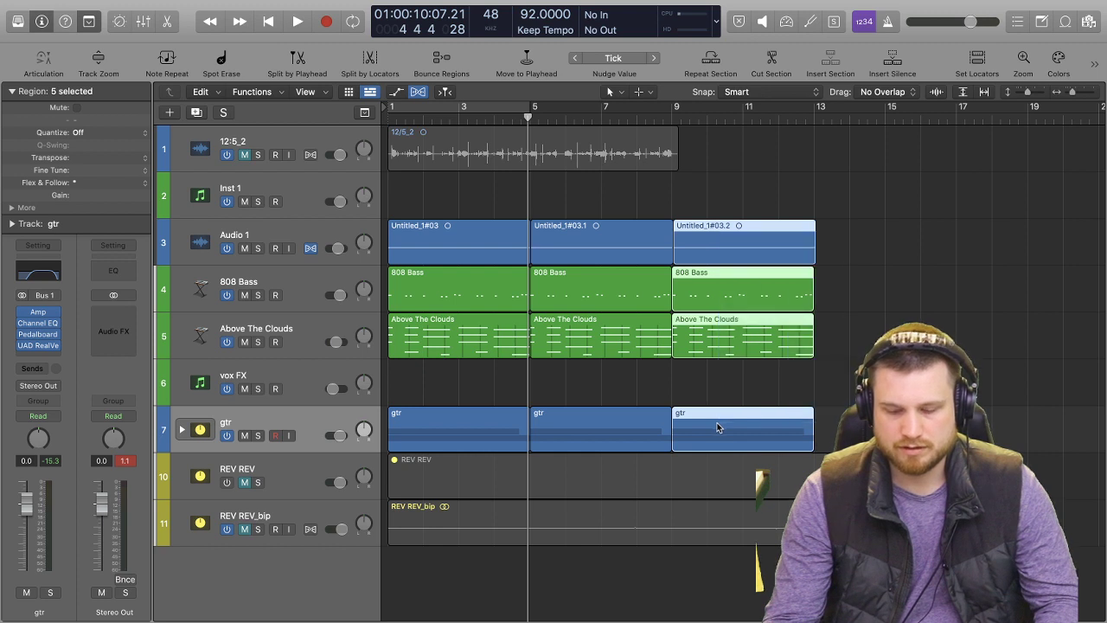
key(Delete)
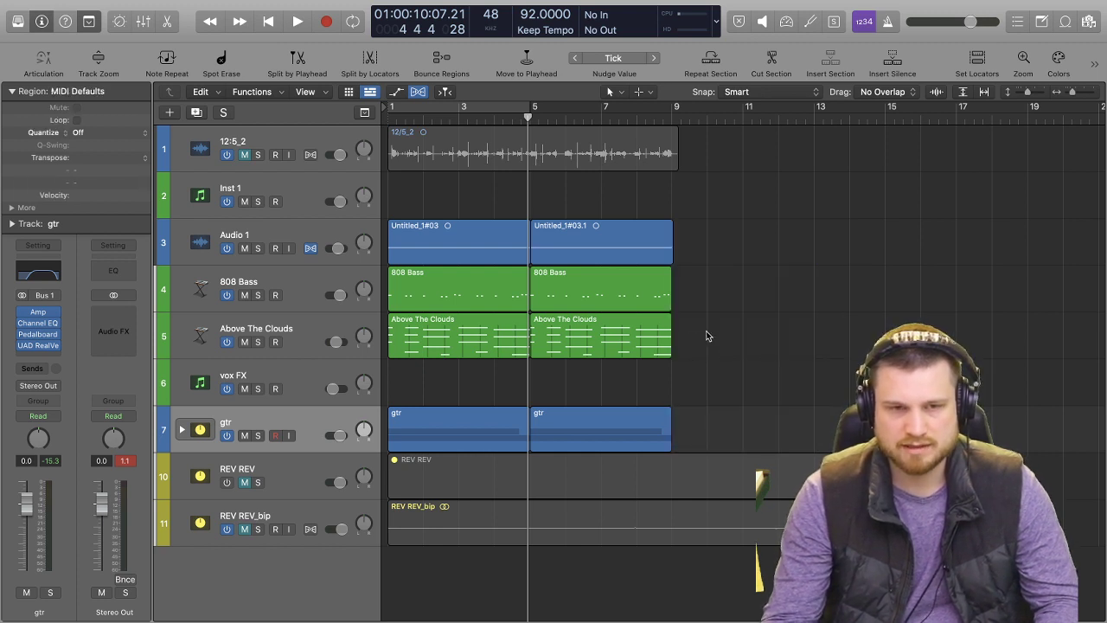
key(Return)
key(space)
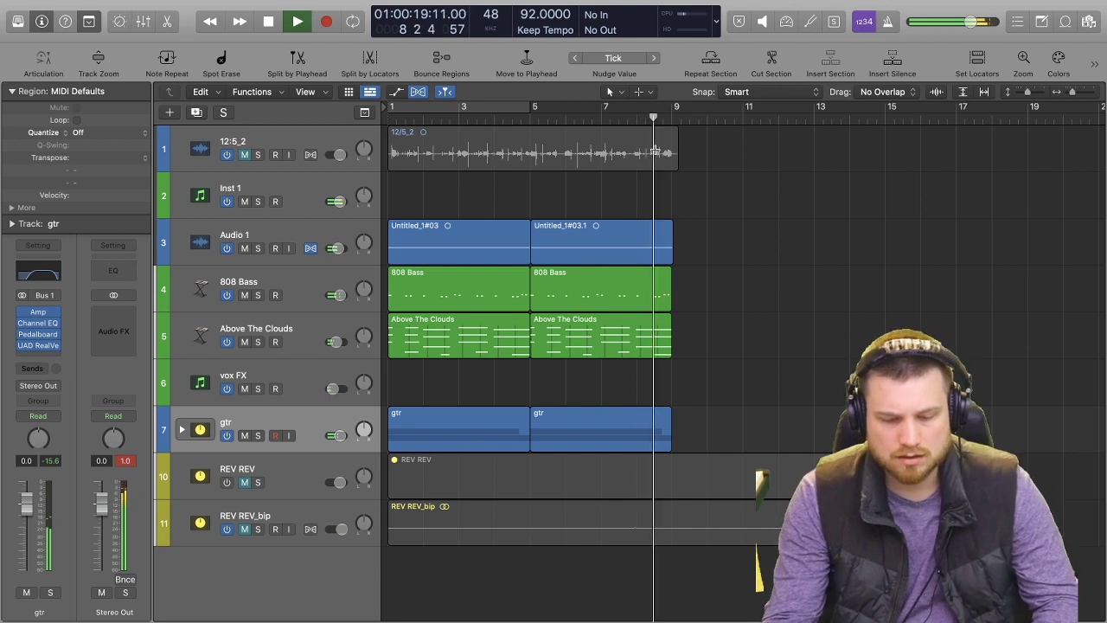
key(space)
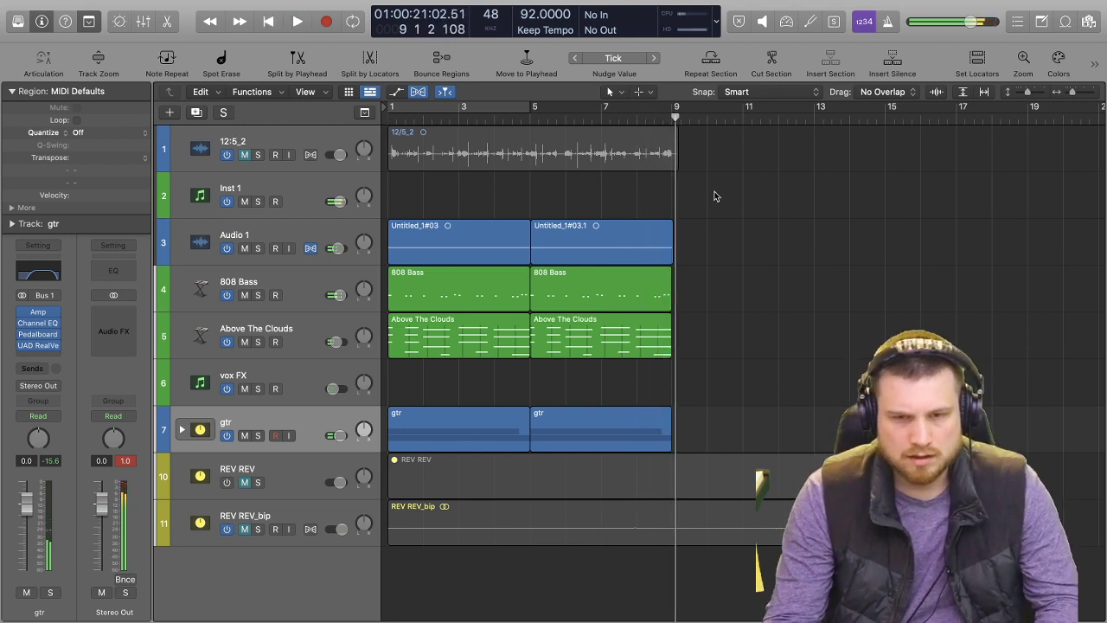
key(Return)
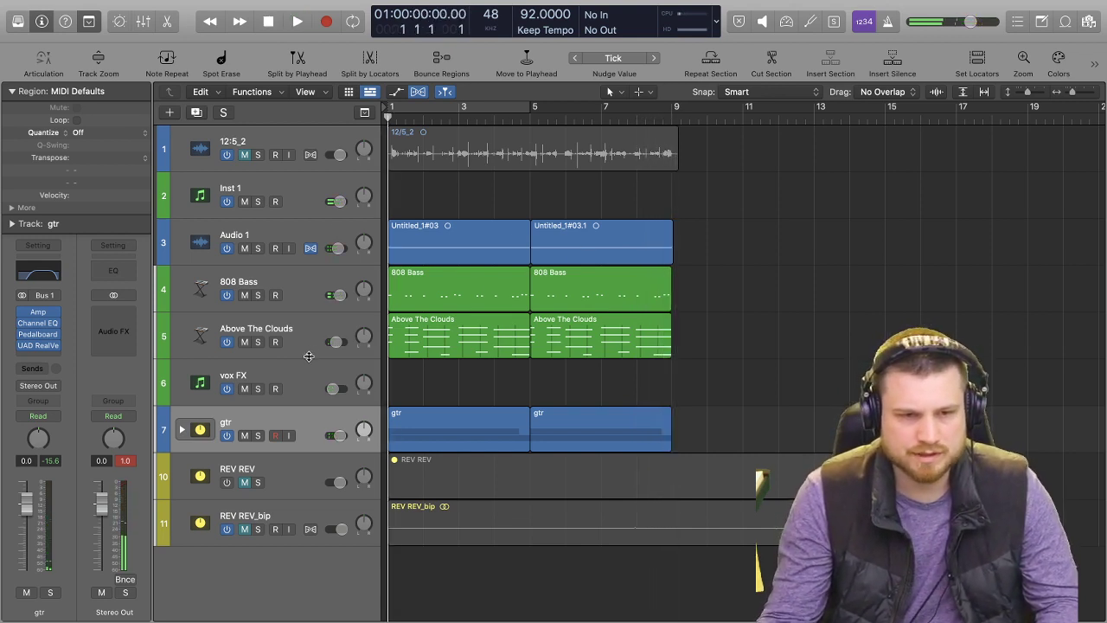
Add a software instrument track below vox FX and load a mono Vintage Mellotron on it.
click(308, 366)
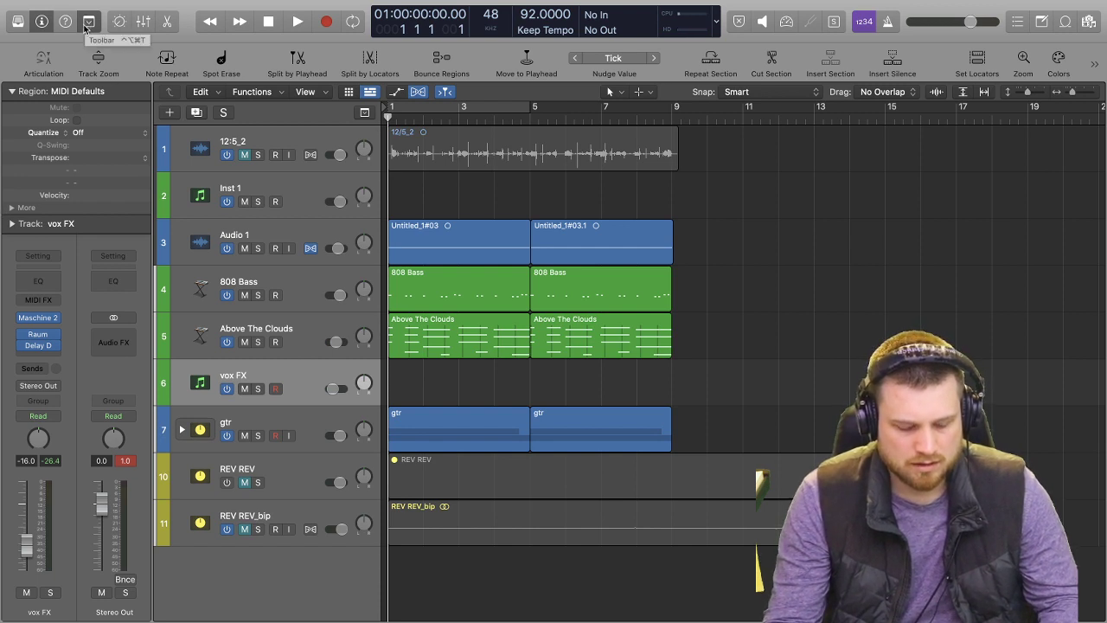
key(super+alt+s)
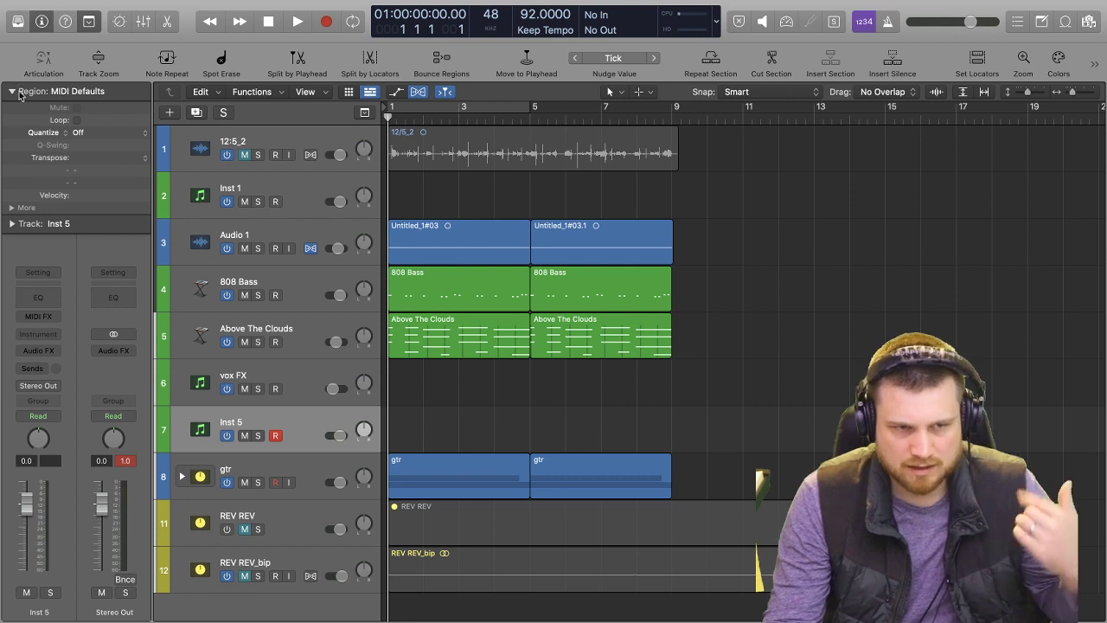
click(54, 336)
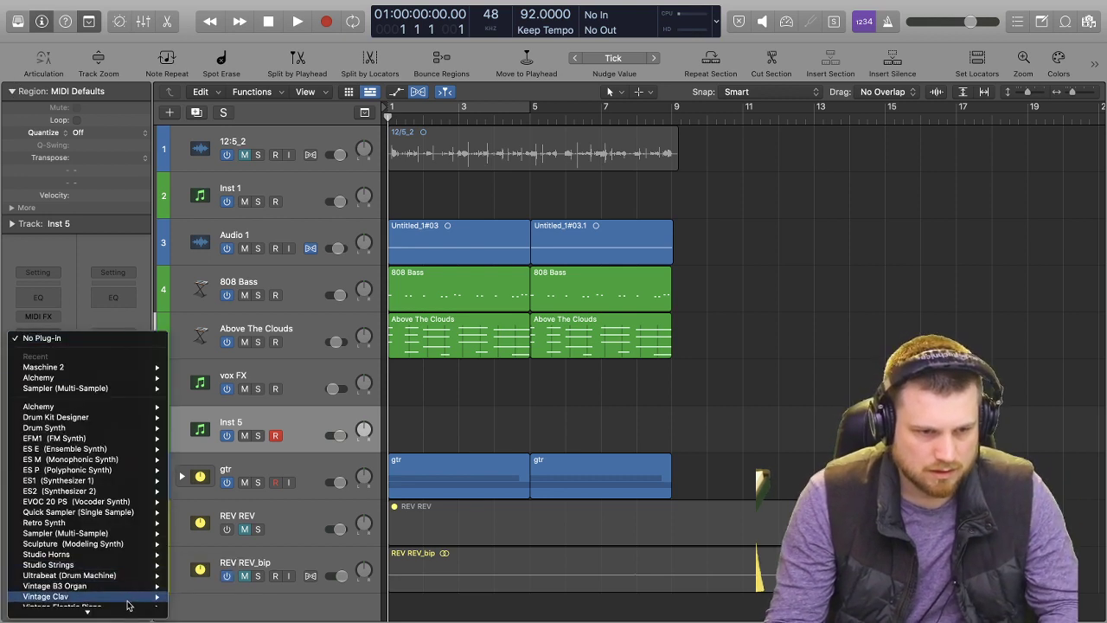
scroll(131, 593, down, 3)
mouse_move(138, 527)
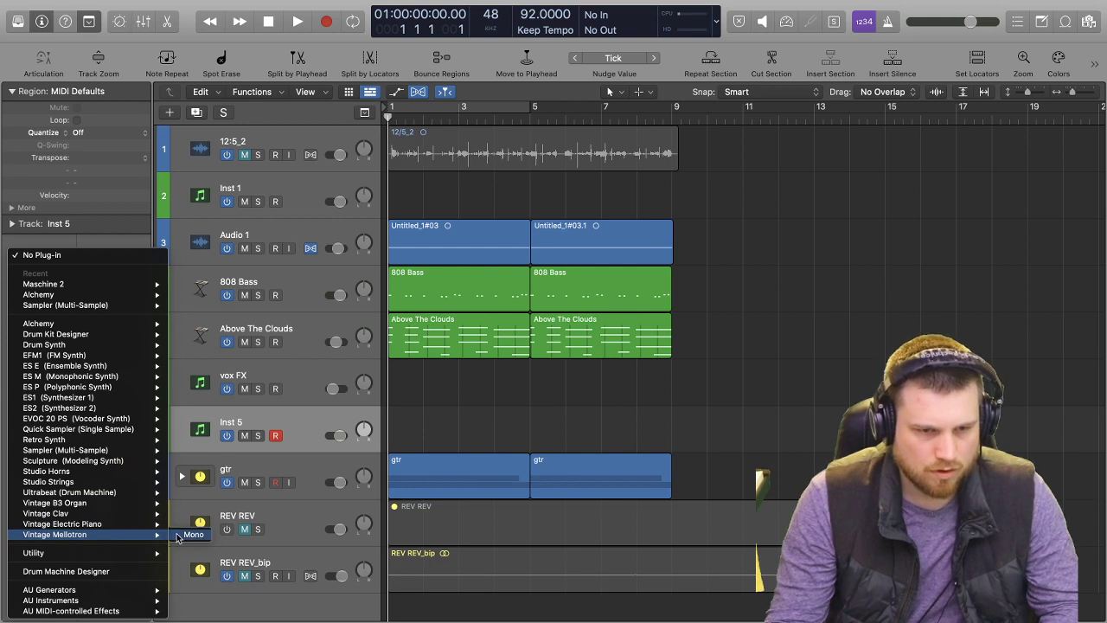
click(183, 535)
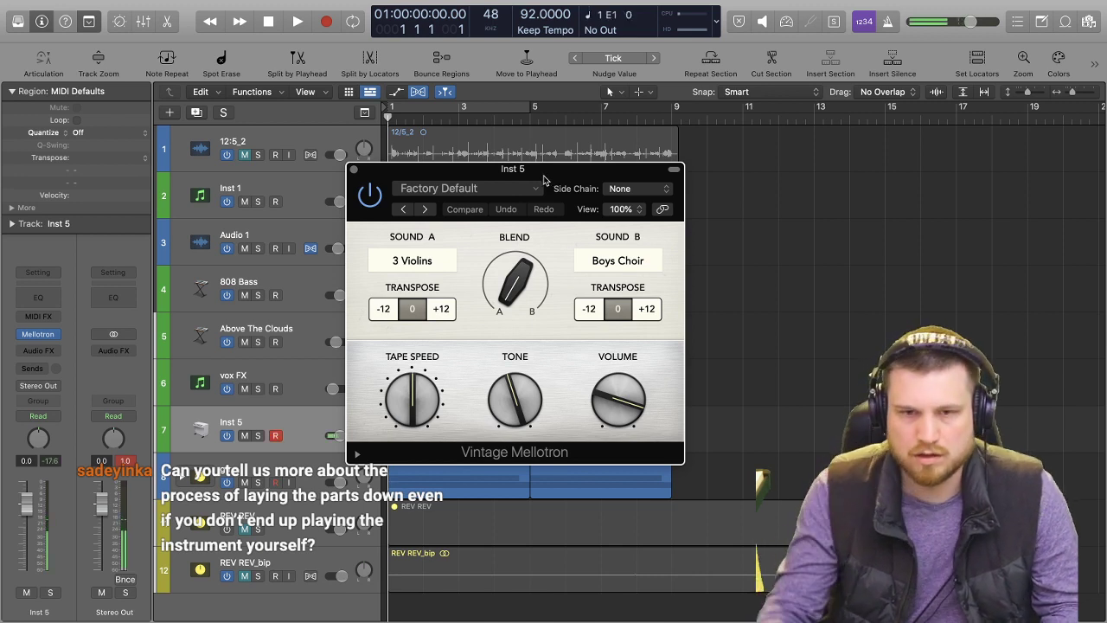
Set the Mellotron's Sound A to Flute and briefly play the beat with it.
click(445, 265)
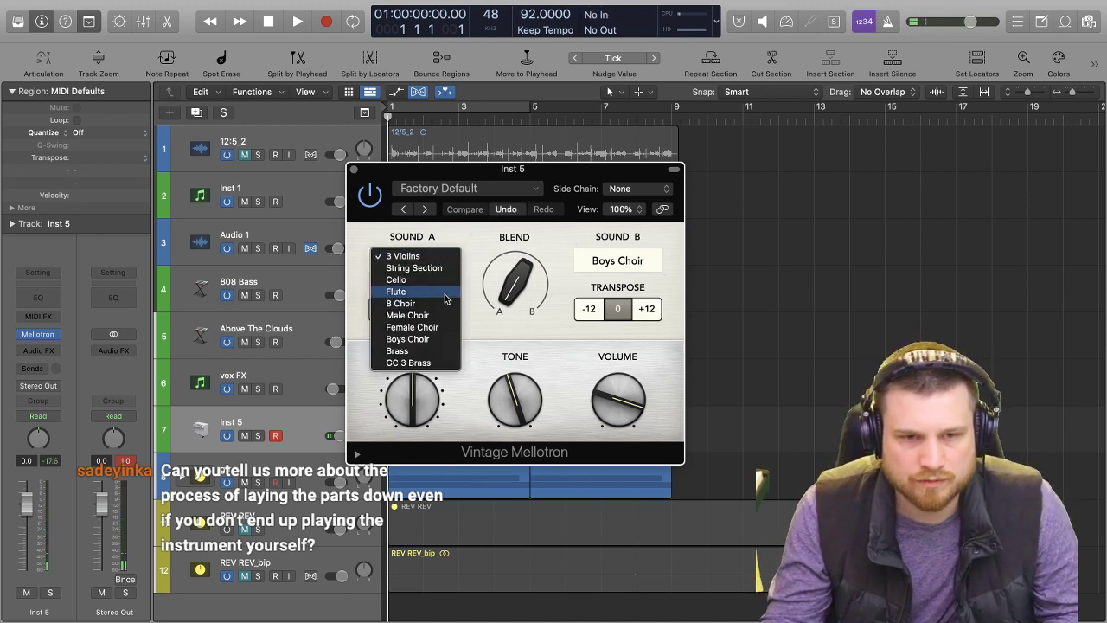
click(445, 297)
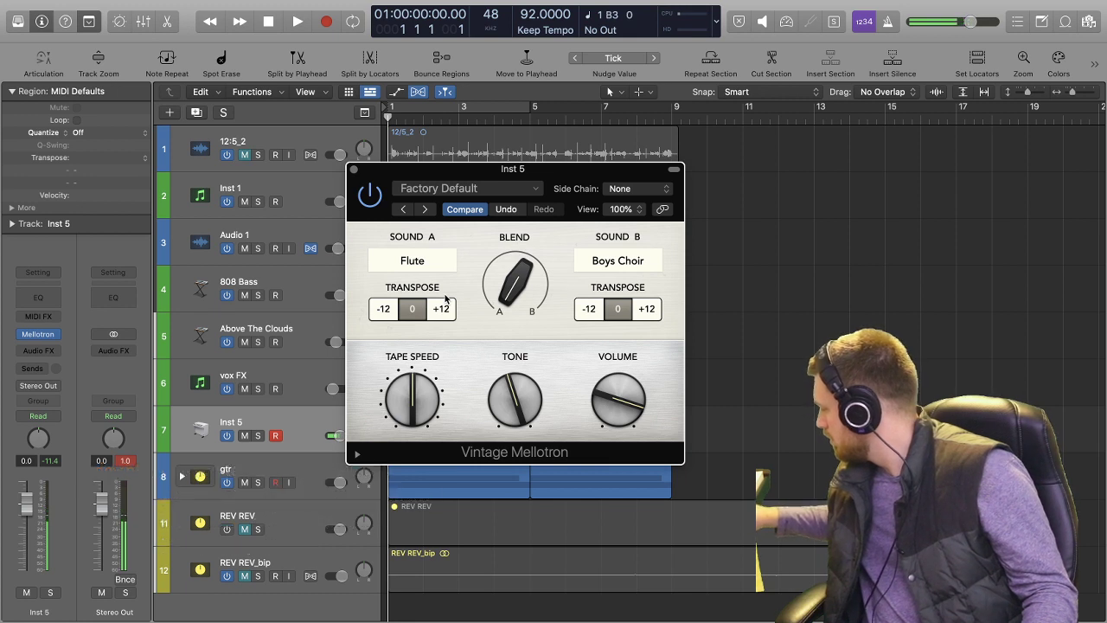
key(space)
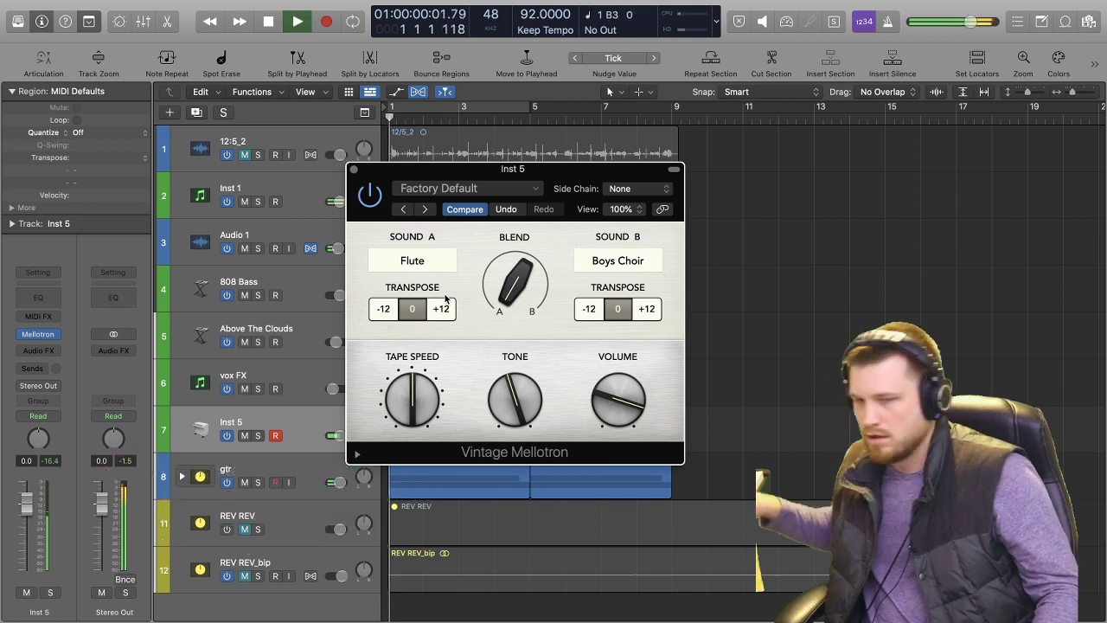
key(space)
Move the Mellotron window off the early bars and record a first flute take on Inst 5 from the start.
drag(524, 166, 798, 147)
key(Return)
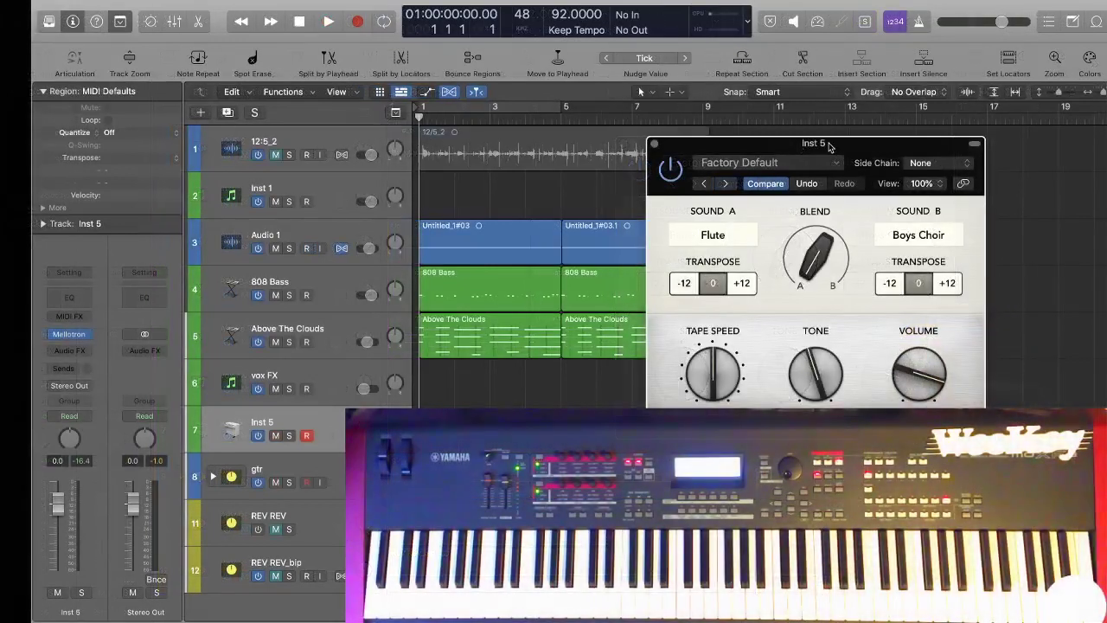
key(space)
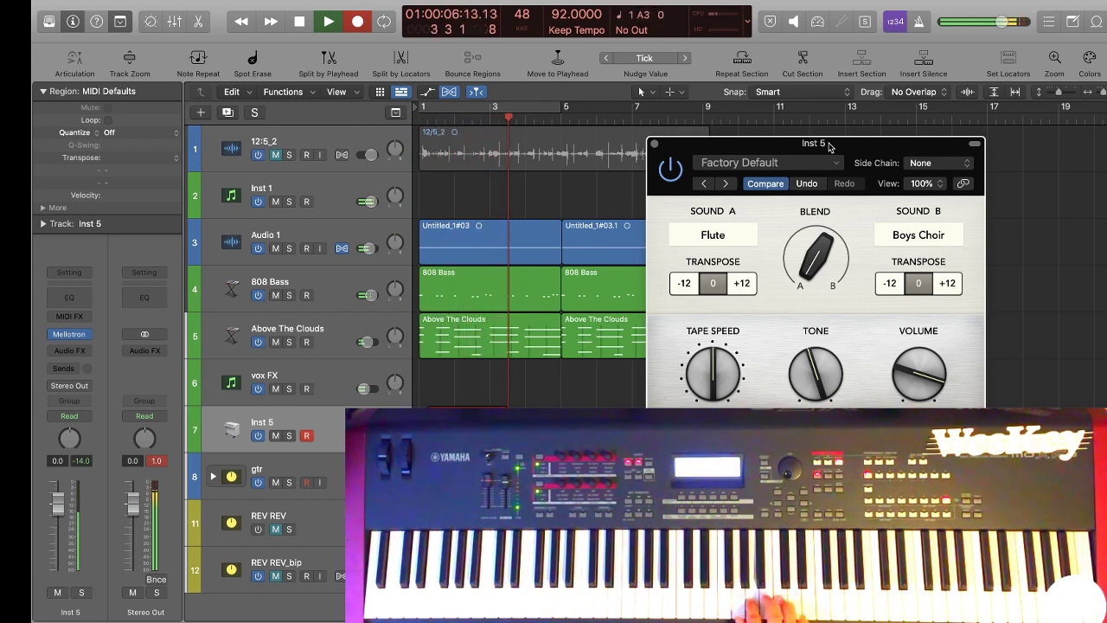
key(space)
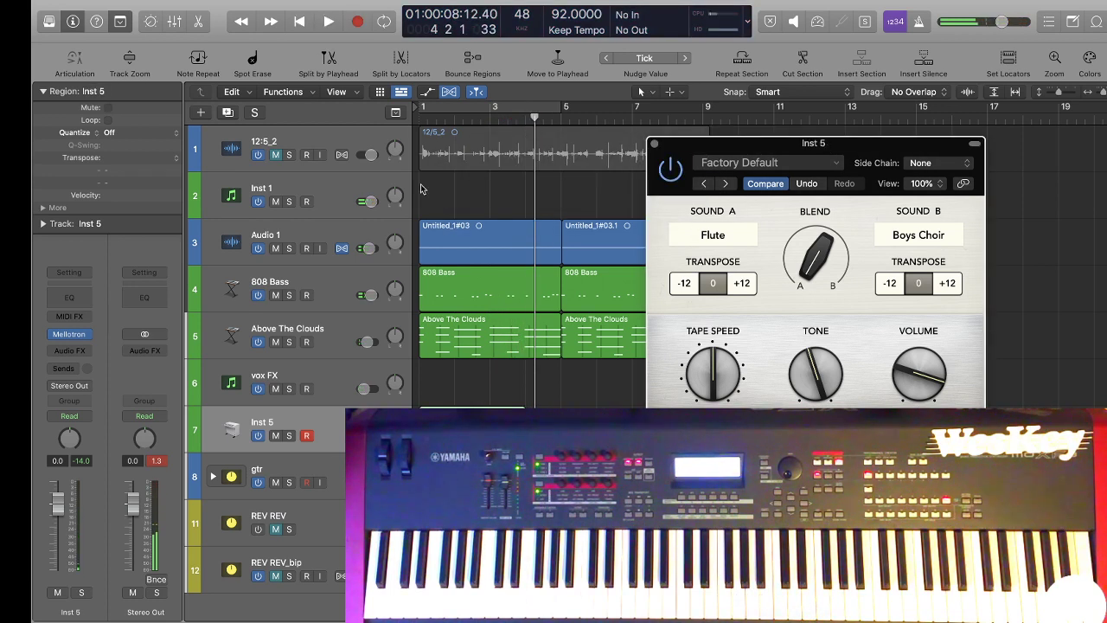
Disarm Audio 5 for recording inside the gtr track stack and collapse the stack again.
click(212, 477)
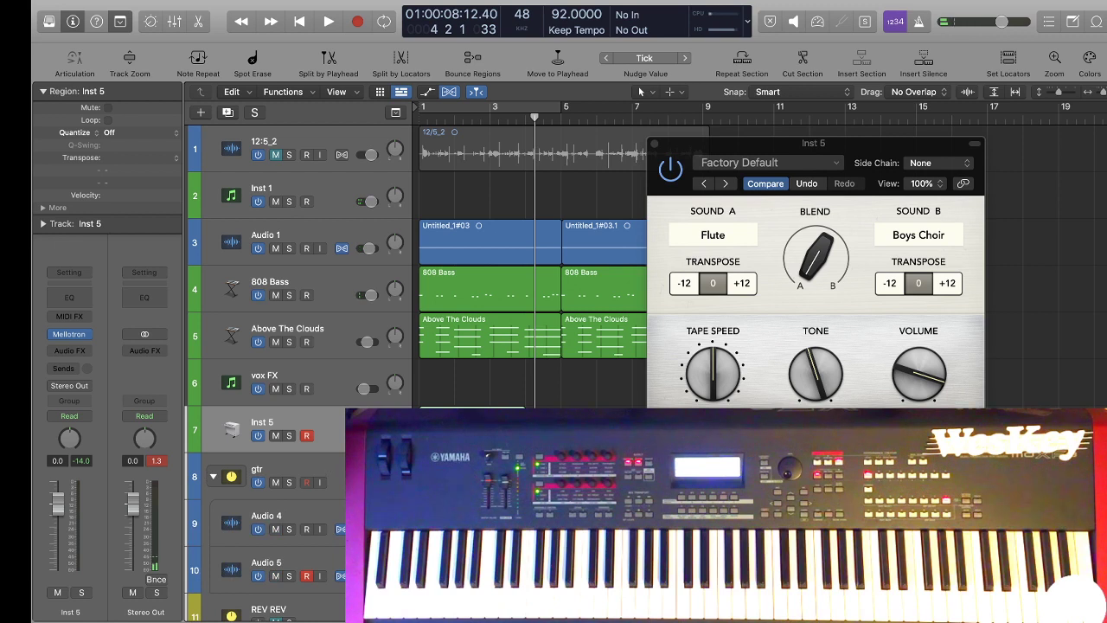
click(212, 476)
click(212, 476)
click(212, 477)
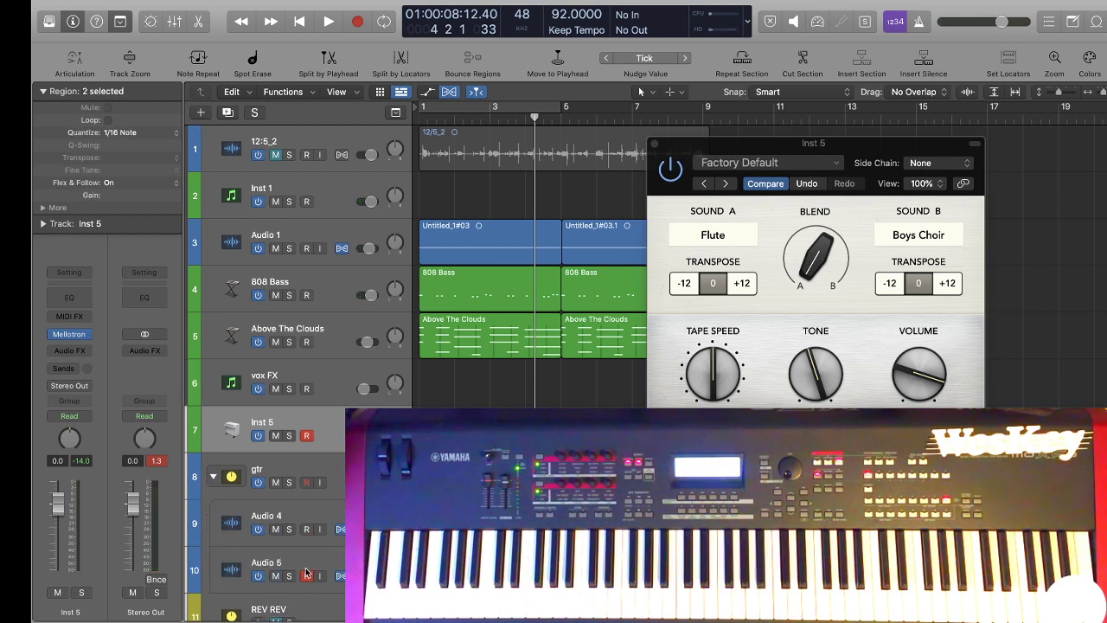
click(211, 477)
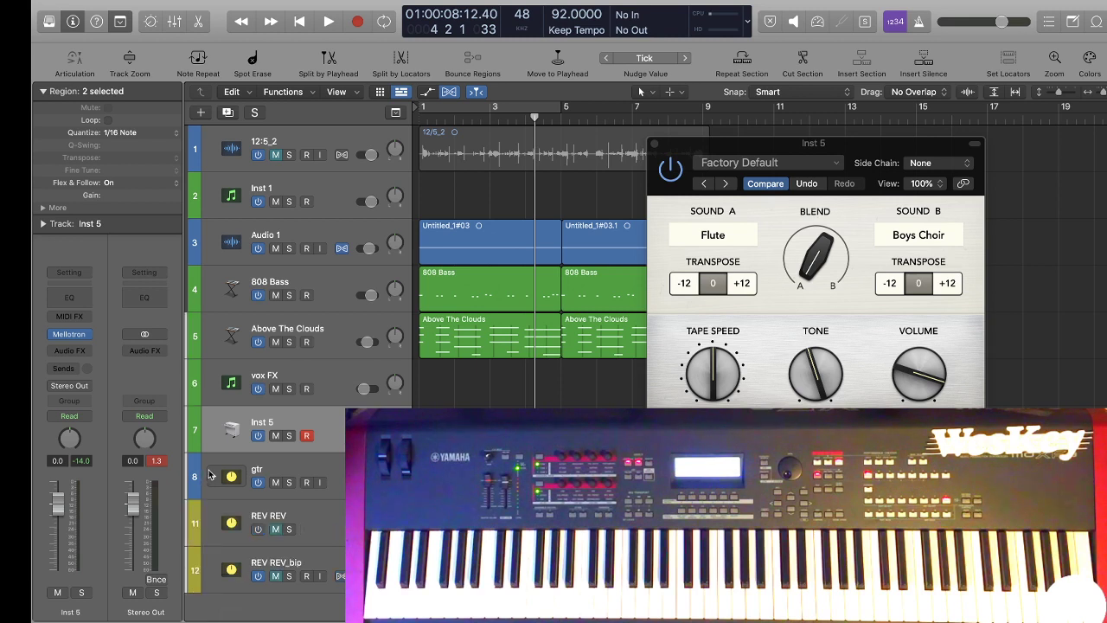
Record an eight-bar flute melody on Inst 5 and close the Mellotron window.
key(r)
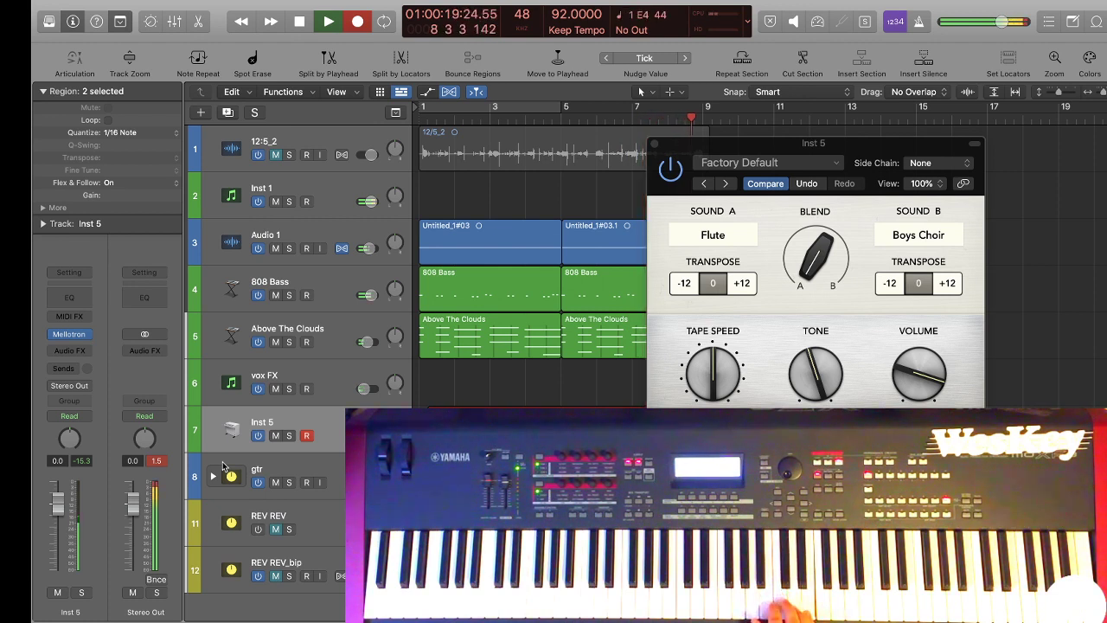
key(space)
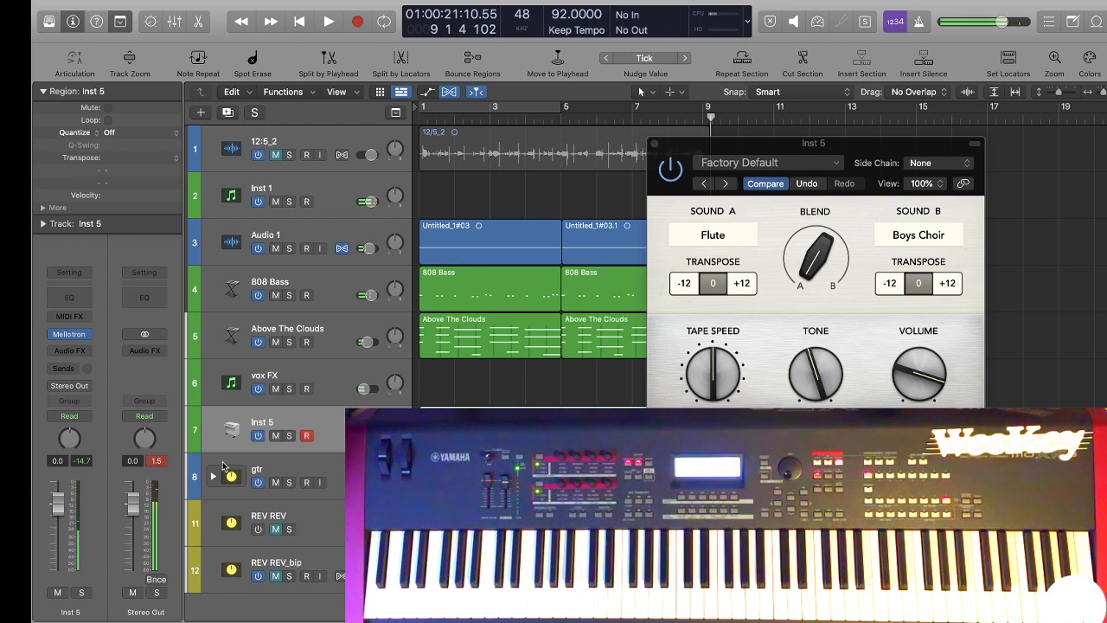
click(655, 144)
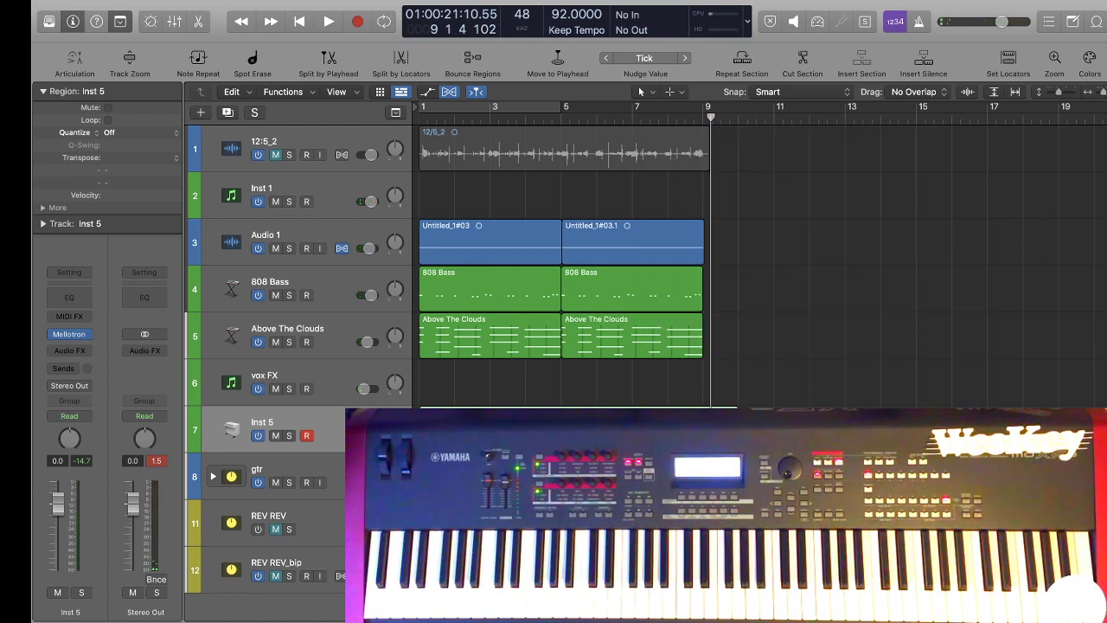
Open the Inst 5 region in the Piano Roll and lower the two high notes before bar 5 to E4 and D4.
key(super+4)
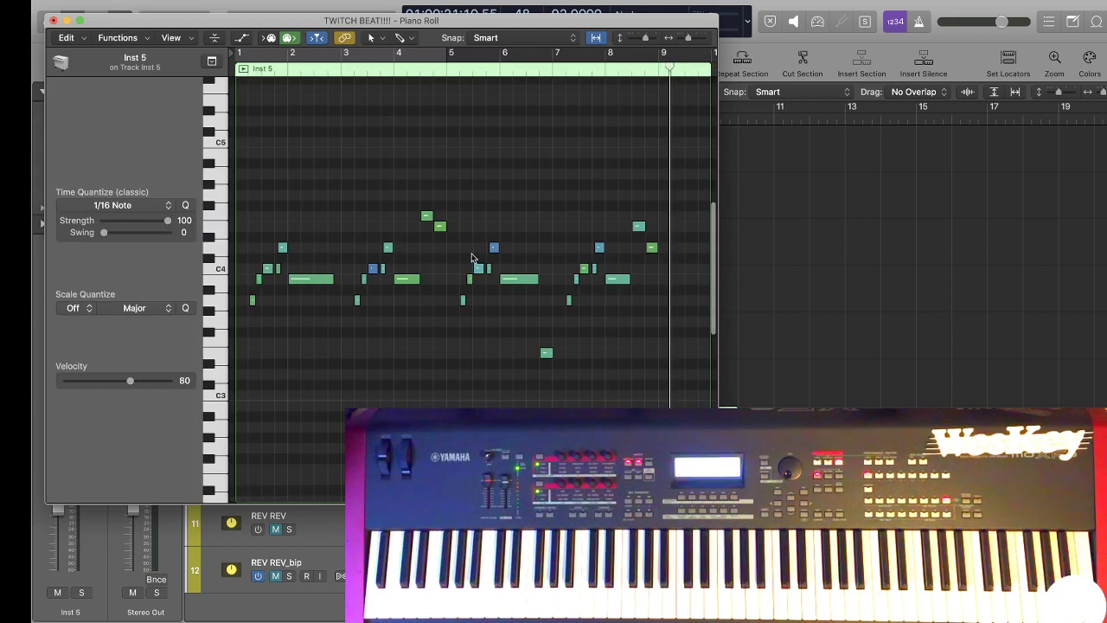
click(425, 216)
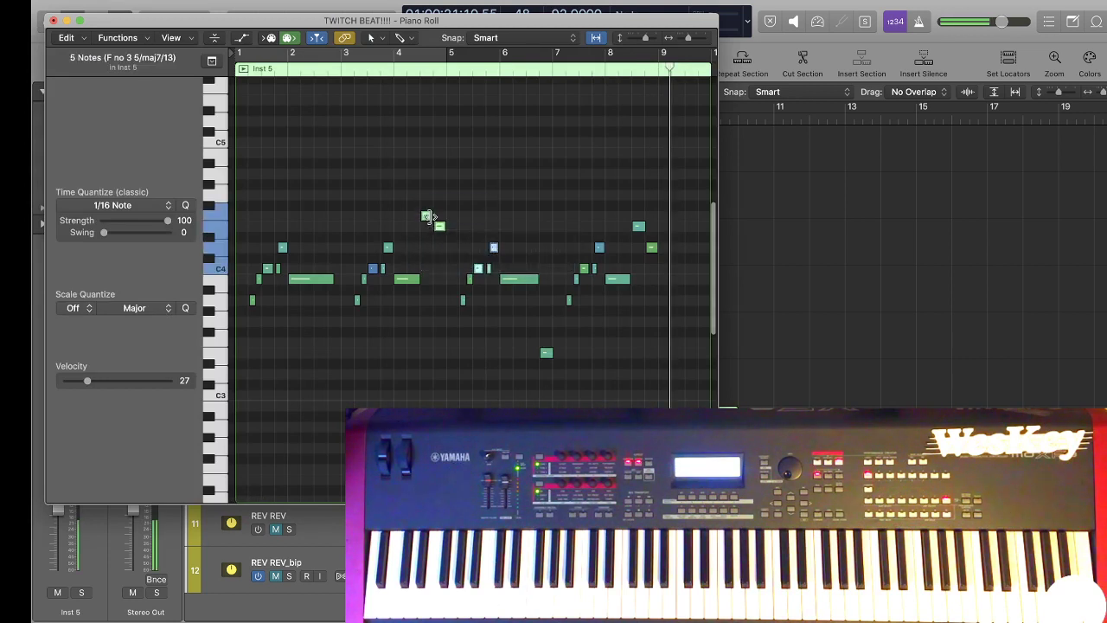
drag(426, 223, 439, 249)
click(447, 234)
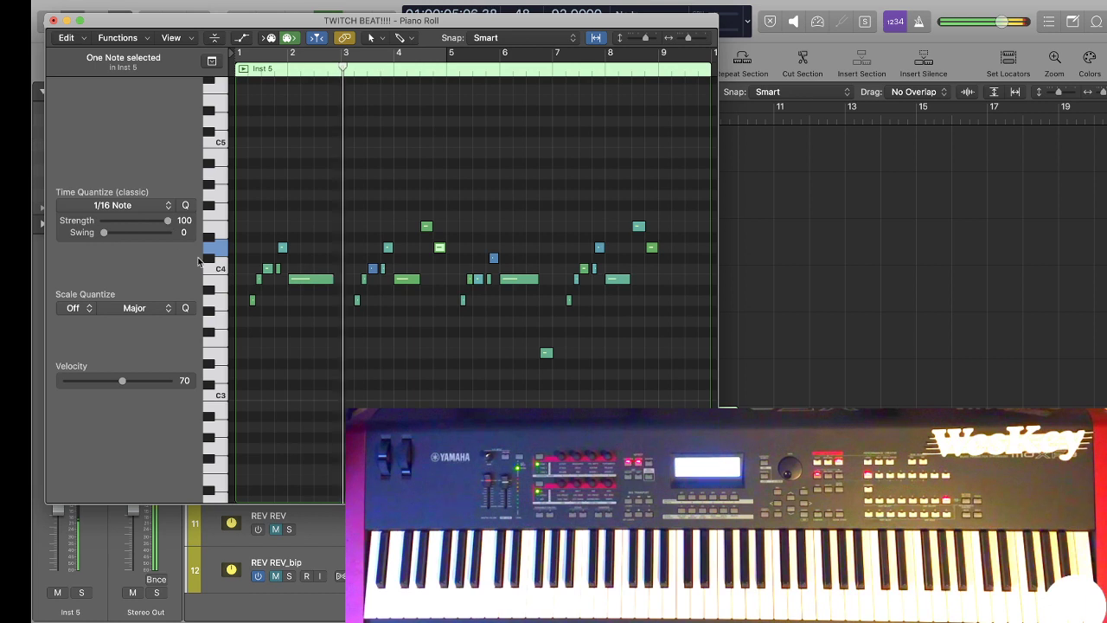
Extend the start of the short C4 note just before bar 2 slightly earlier and play the melody.
scroll(470, 333, up, 5)
scroll(365, 319, left, 5)
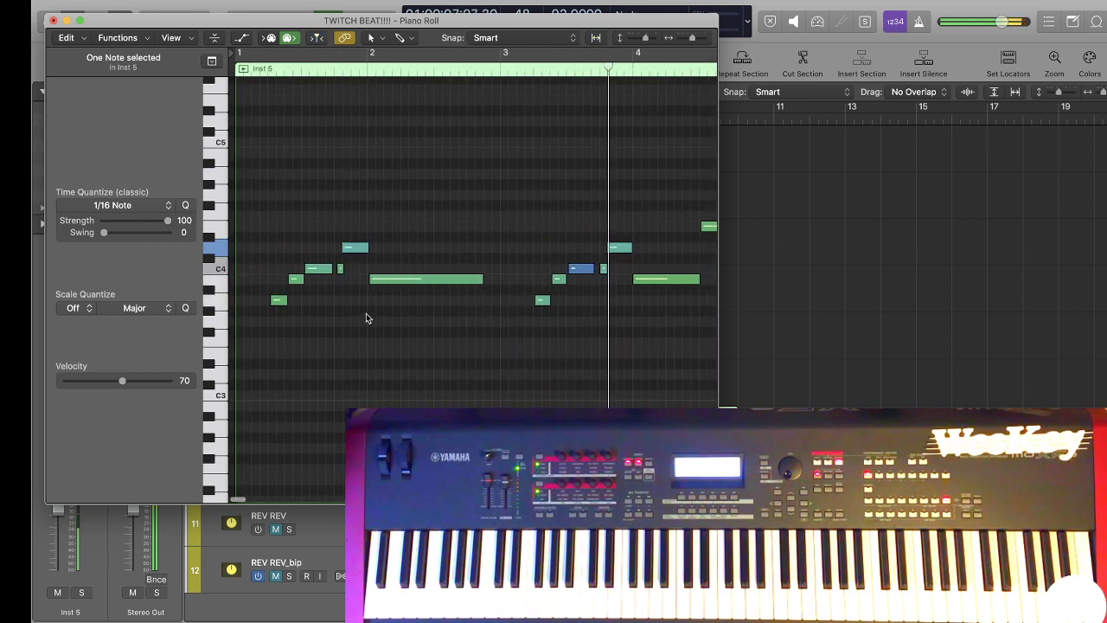
scroll(344, 308, up, 5)
scroll(311, 304, left, 5)
scroll(295, 311, left, 5)
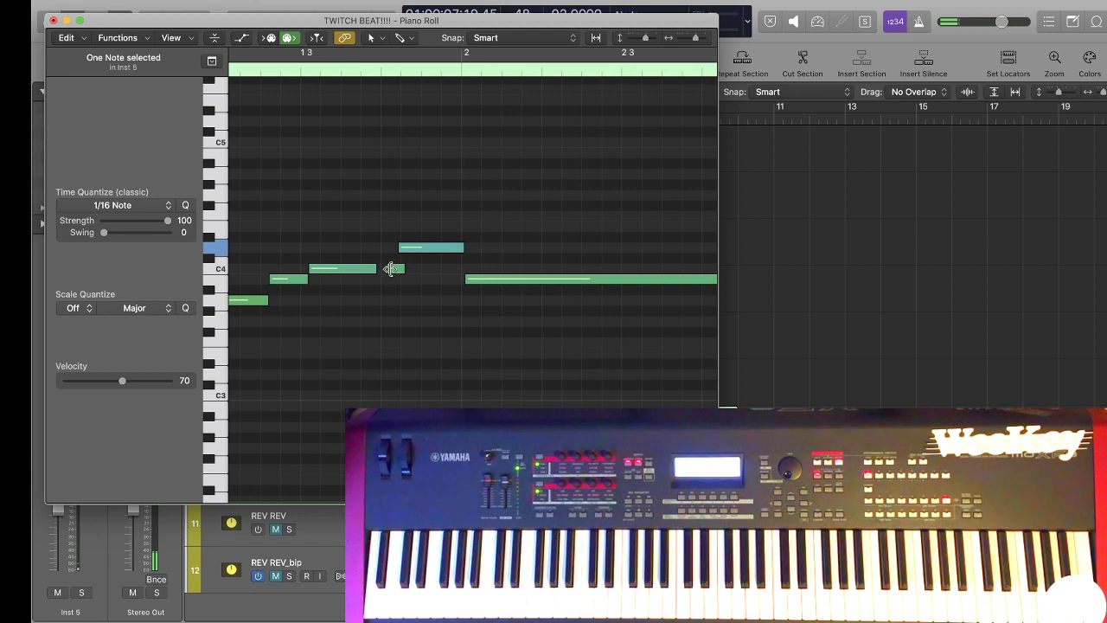
mouse_move(394, 271)
mouse_down()
mouse_move(392, 260)
mouse_move(387, 270)
mouse_up()
key(space)
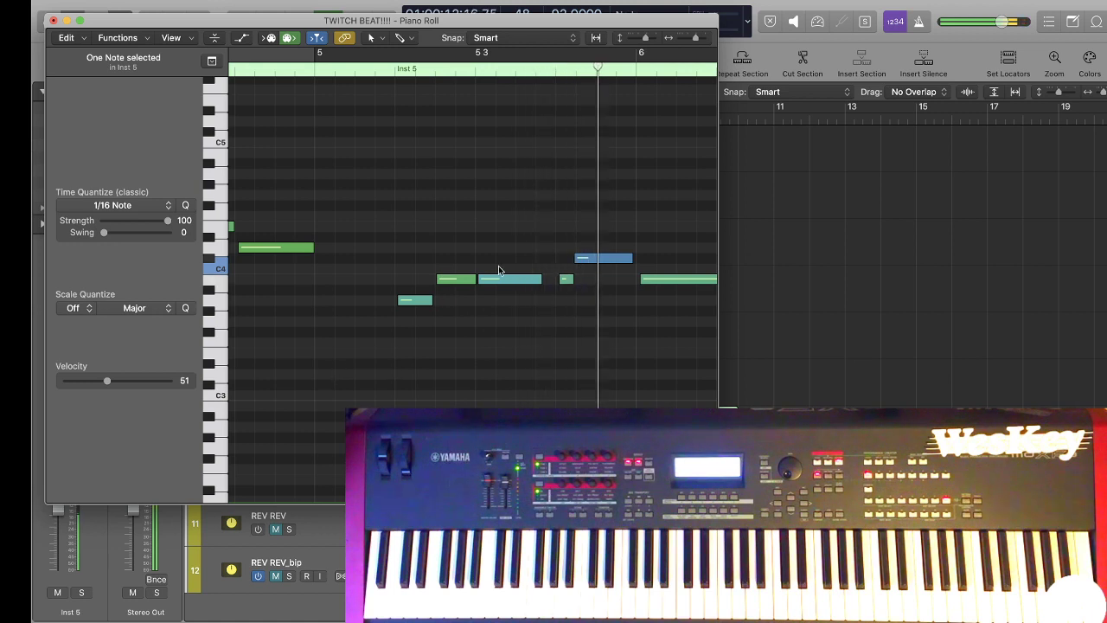
Replay the melody from just after bar 5 and raise four notes between bars 5 and 7 by a semitone.
key(super+Right)
key(super+Right)
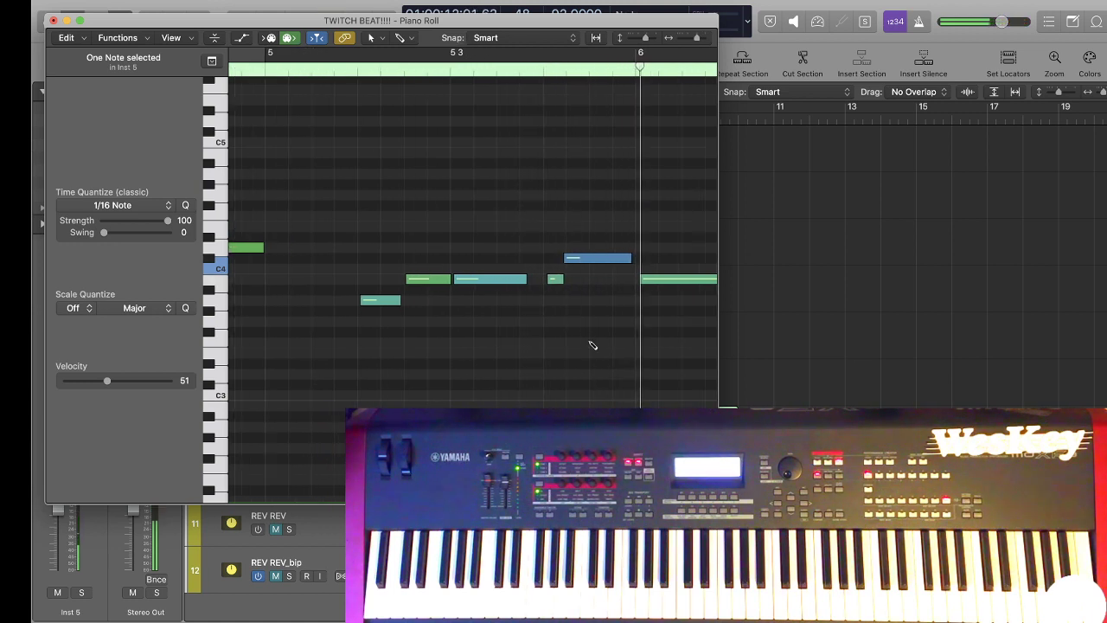
key(super+Left)
key(super+Left)
key(super+Left)
click(499, 76)
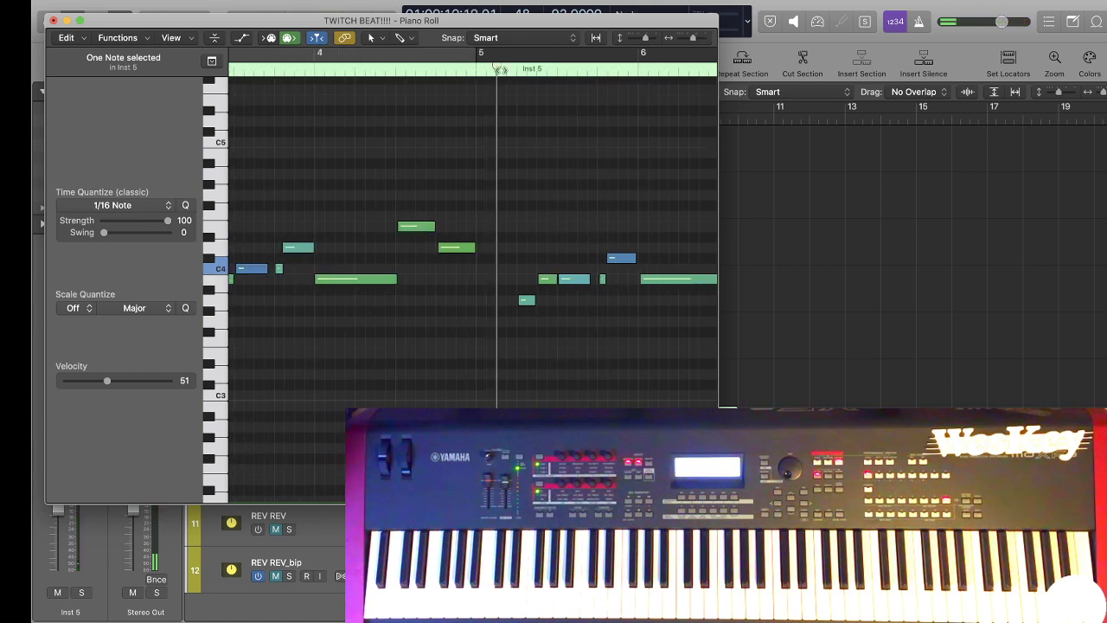
key(super+Left)
key(super+Left)
key(super+Left)
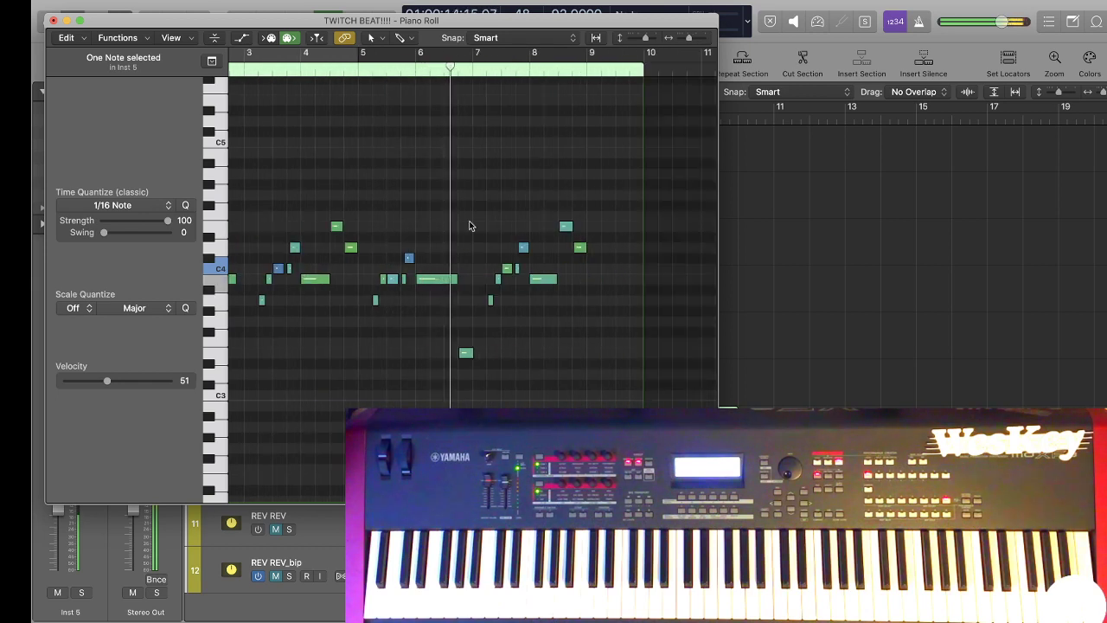
drag(389, 234, 396, 271)
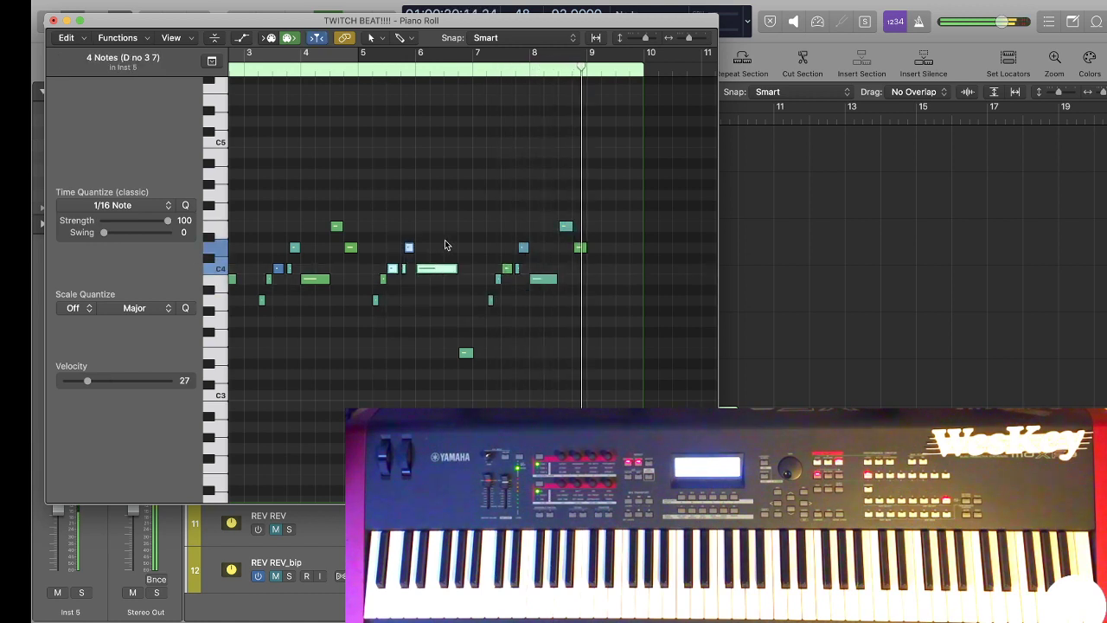
Raise the short C4 note before bar 6 to C#4 and lengthen the C4 note ahead of it to meet its start.
key(super+Right)
key(super+Right)
key(super+Right)
scroll(416, 317, left, 2)
scroll(417, 316, left, 5)
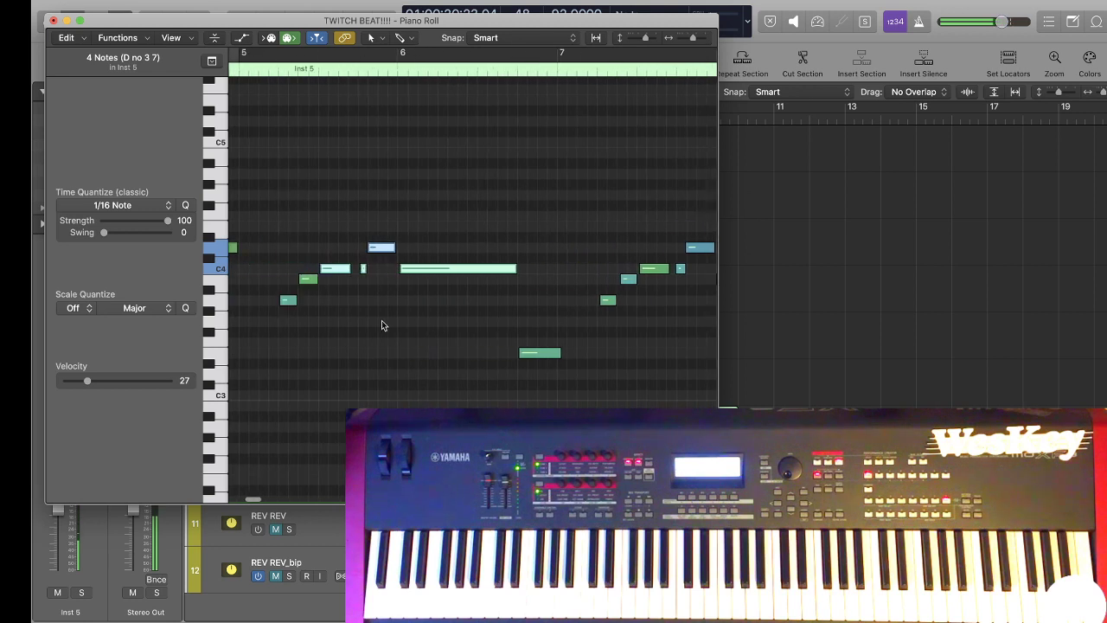
click(370, 278)
mouse_move(377, 272)
mouse_down()
mouse_move(377, 260)
mouse_move(372, 269)
mouse_up()
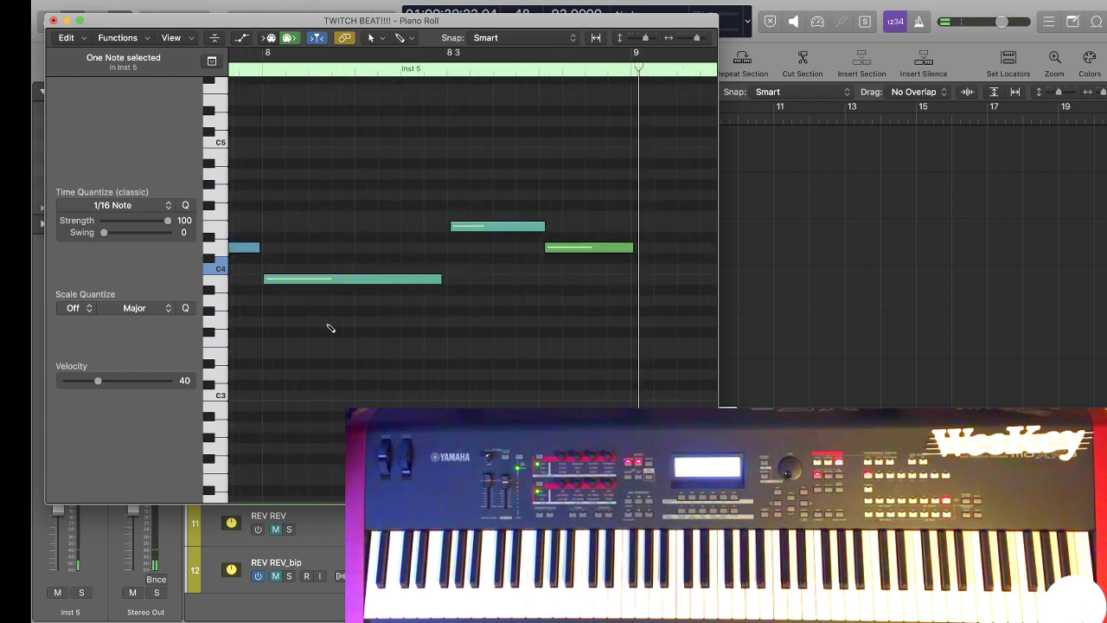
Lower the long note starting near bar 6 to B3, stop playback and close the Piano Roll.
scroll(328, 323, left, 2)
scroll(494, 364, down, 3)
scroll(469, 381, left, 1)
scroll(452, 382, down, 3)
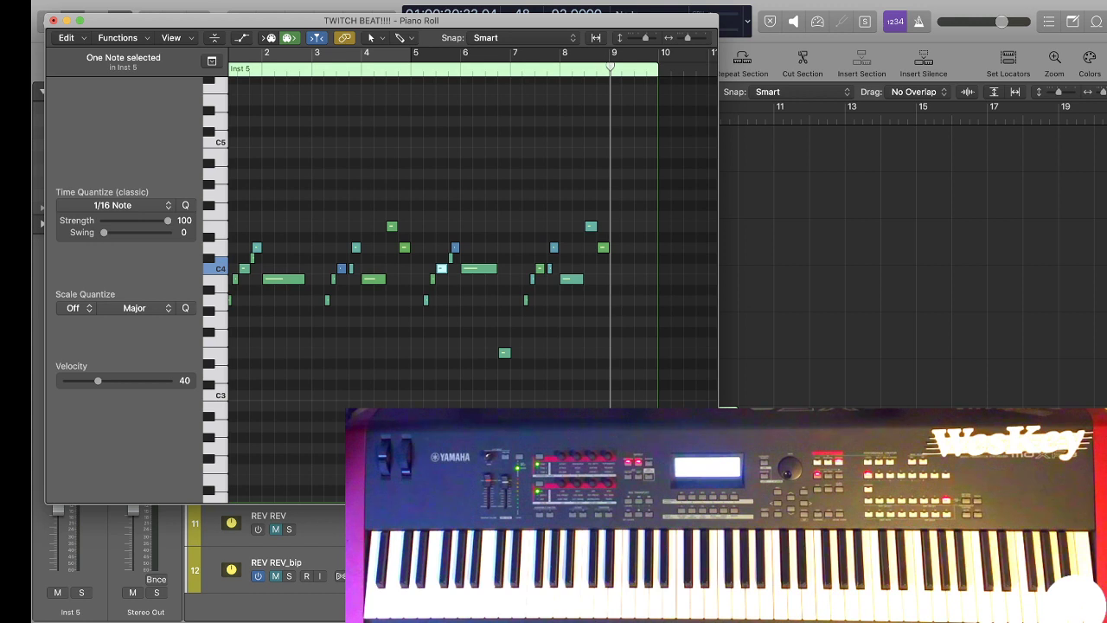
scroll(530, 380, left, 2)
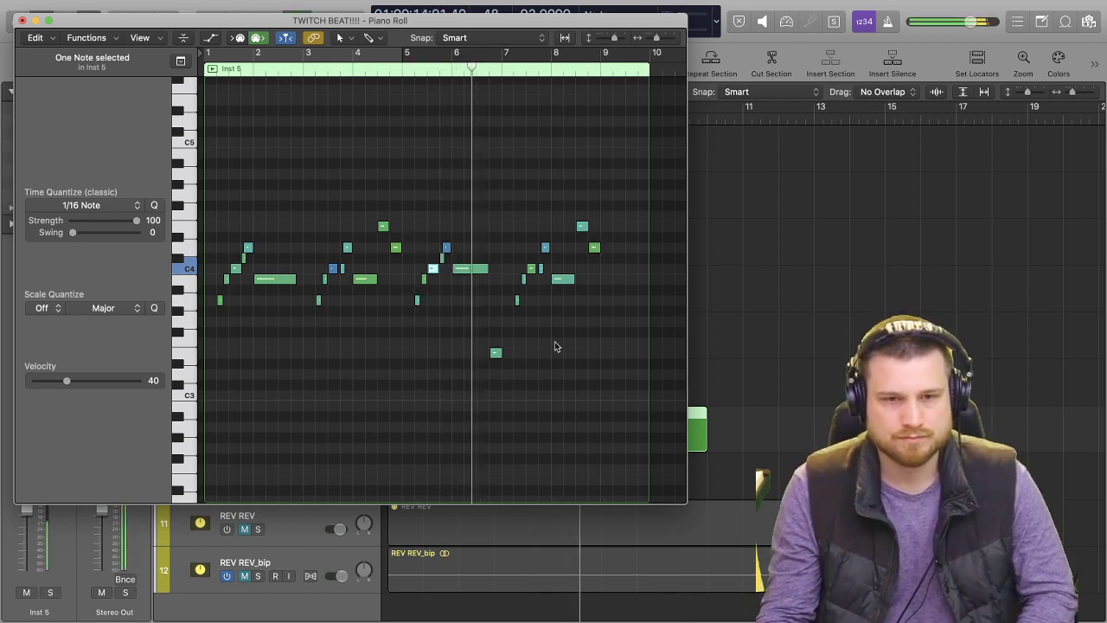
drag(470, 268, 472, 279)
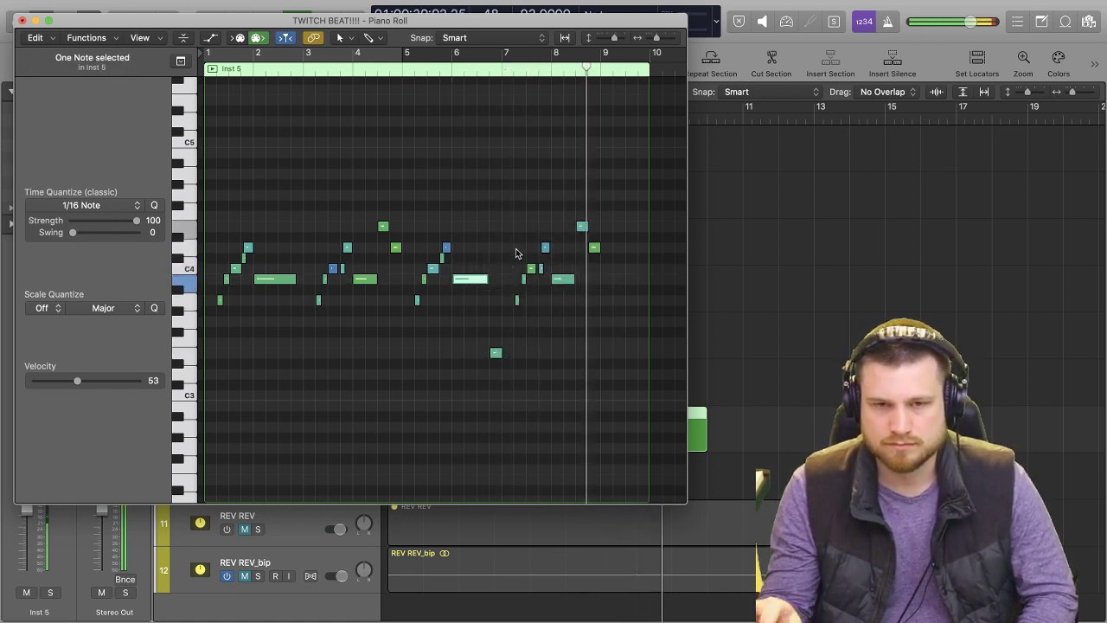
key(space)
click(22, 20)
While playing from the beginning, lower the Inst 5 volume to -3.8 dB and trim its region to end at bar 9.
key(Return)
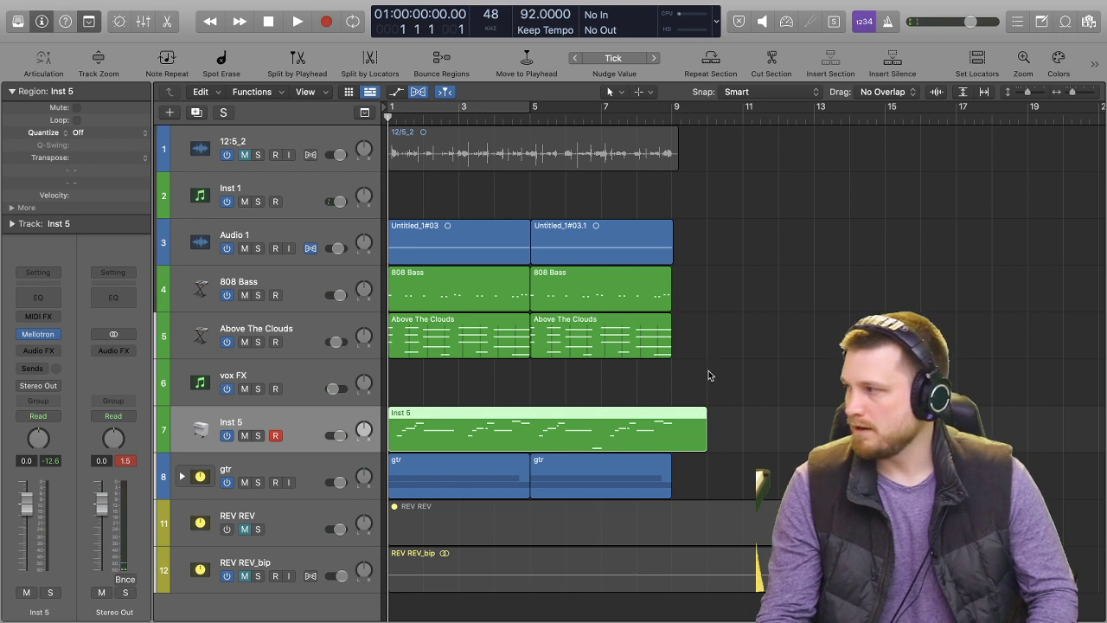
key(space)
drag(338, 435, 333, 435)
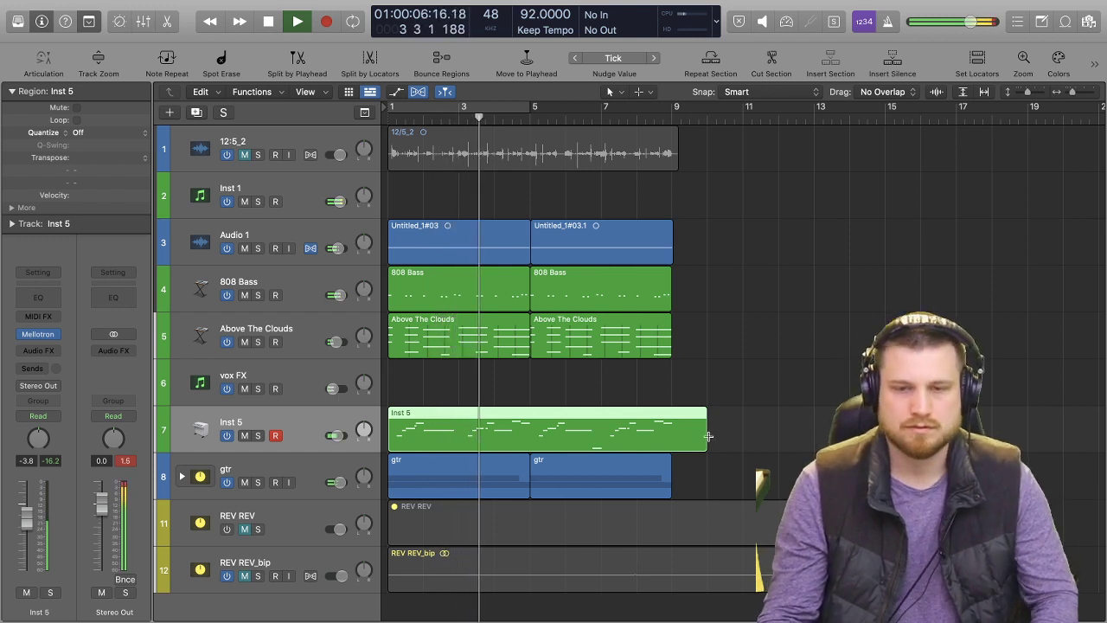
mouse_move(707, 436)
mouse_down()
mouse_move(667, 443)
mouse_move(692, 443)
mouse_up()
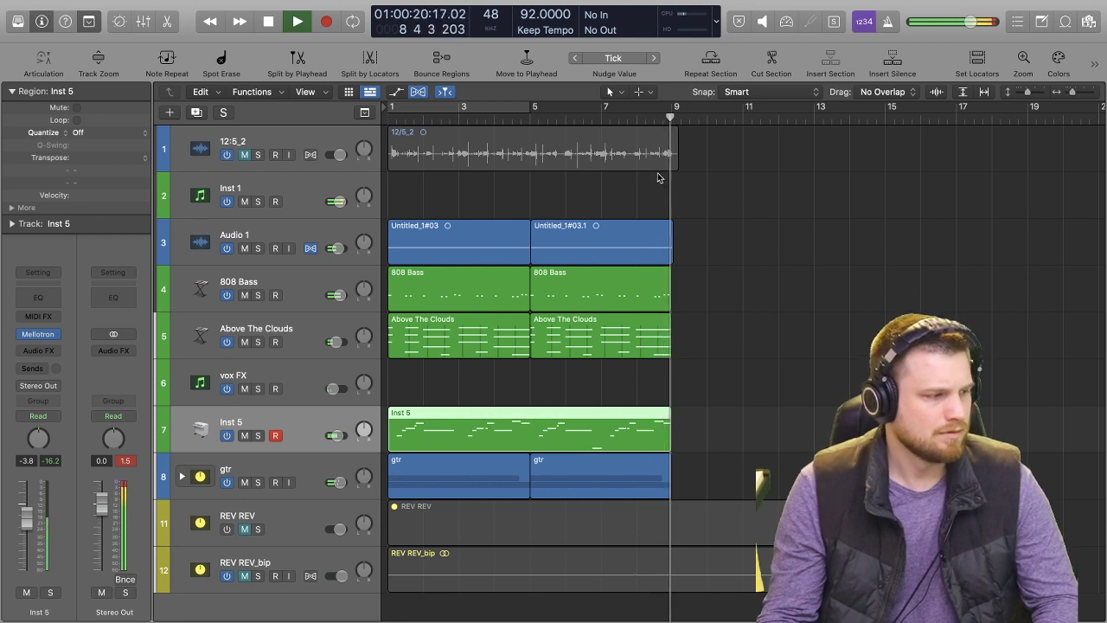
key(space)
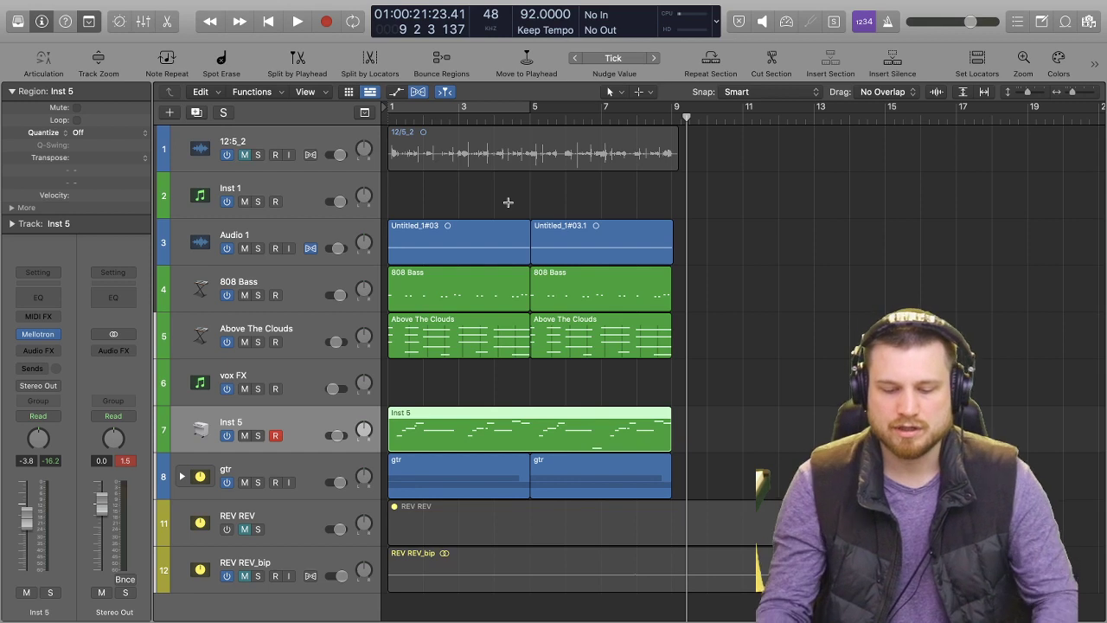
Select the Inst 1 track, open its Maschine 2 instrument and switch from the mixer to the pattern editor.
click(311, 195)
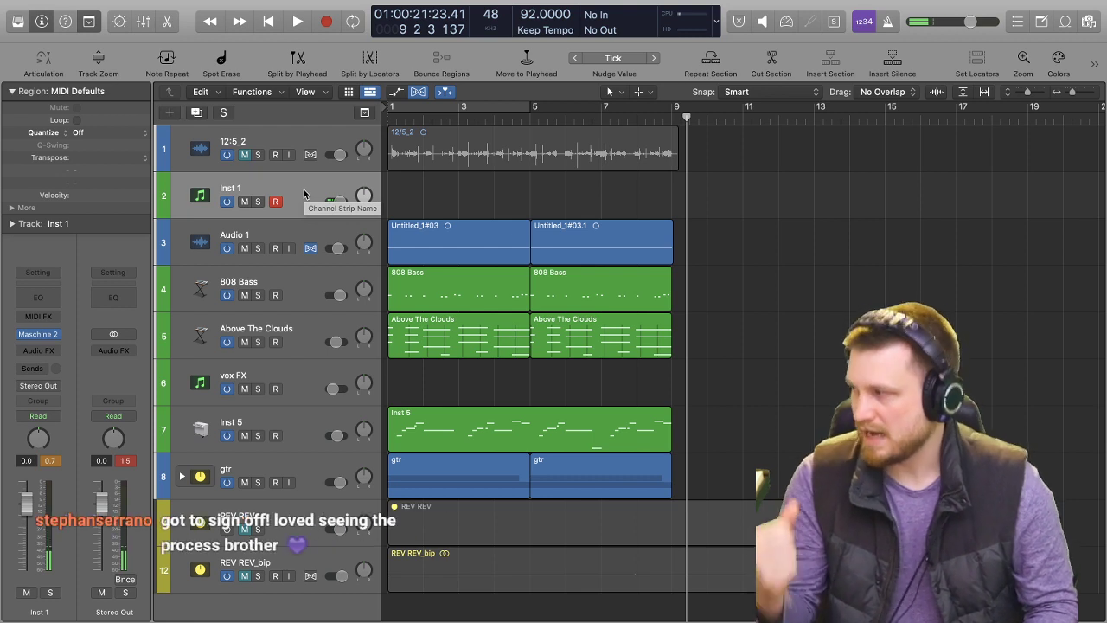
mouse_move(480, 4)
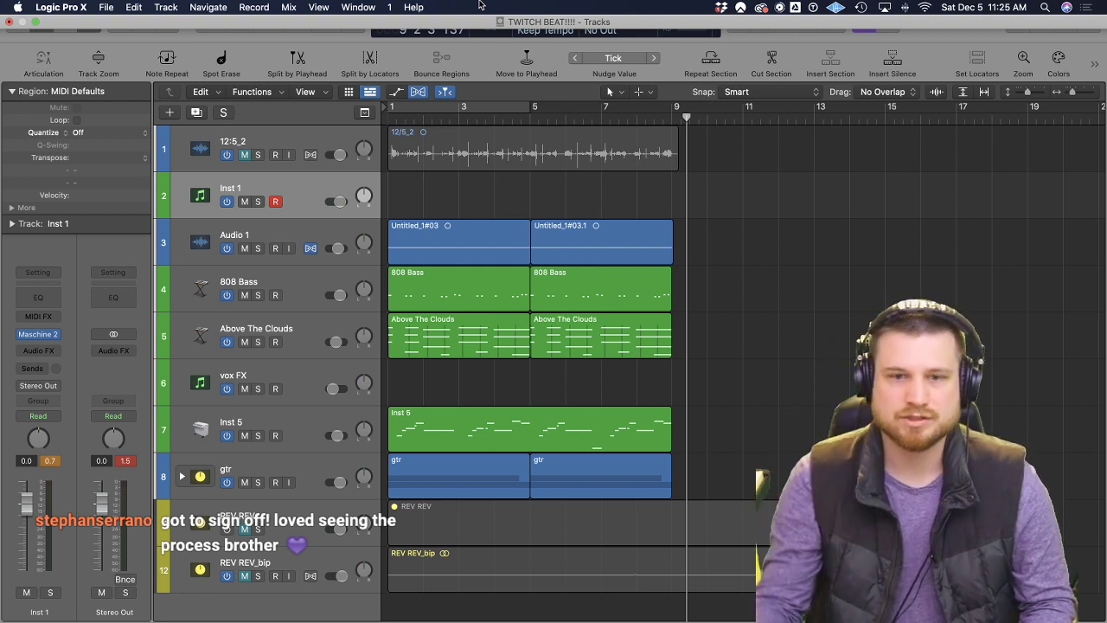
click(389, 118)
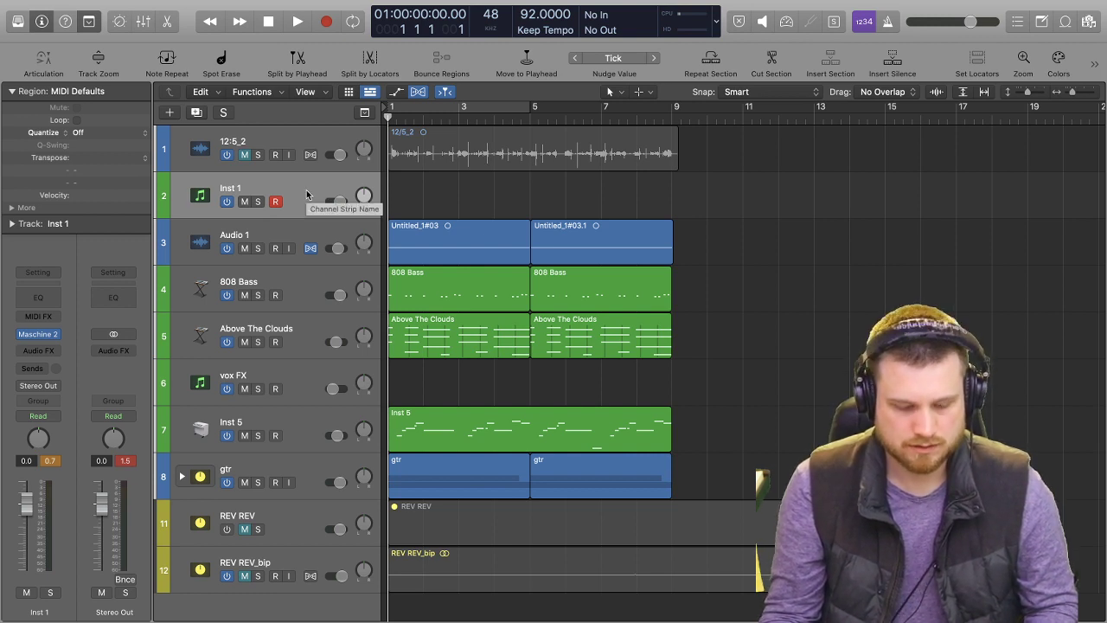
click(42, 337)
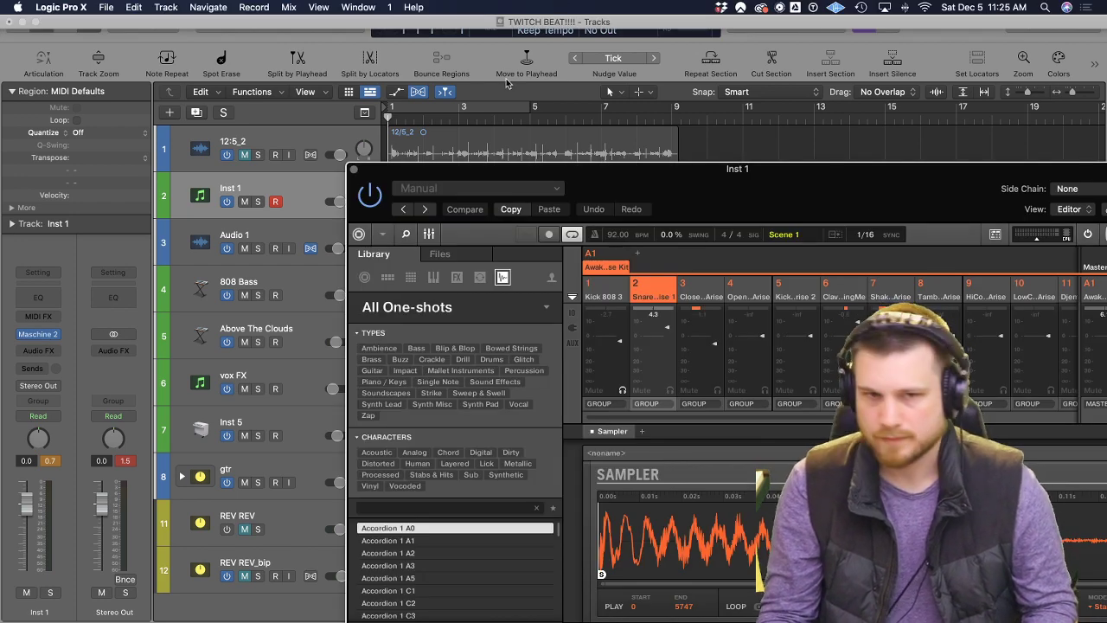
drag(586, 217, 342, 127)
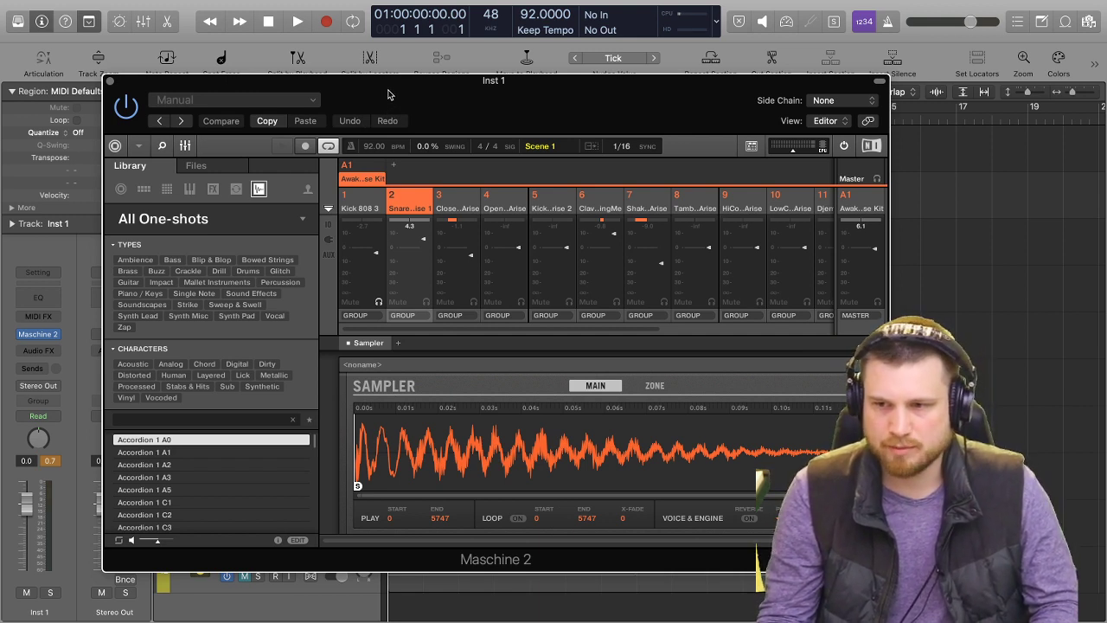
drag(339, 85, 383, 54)
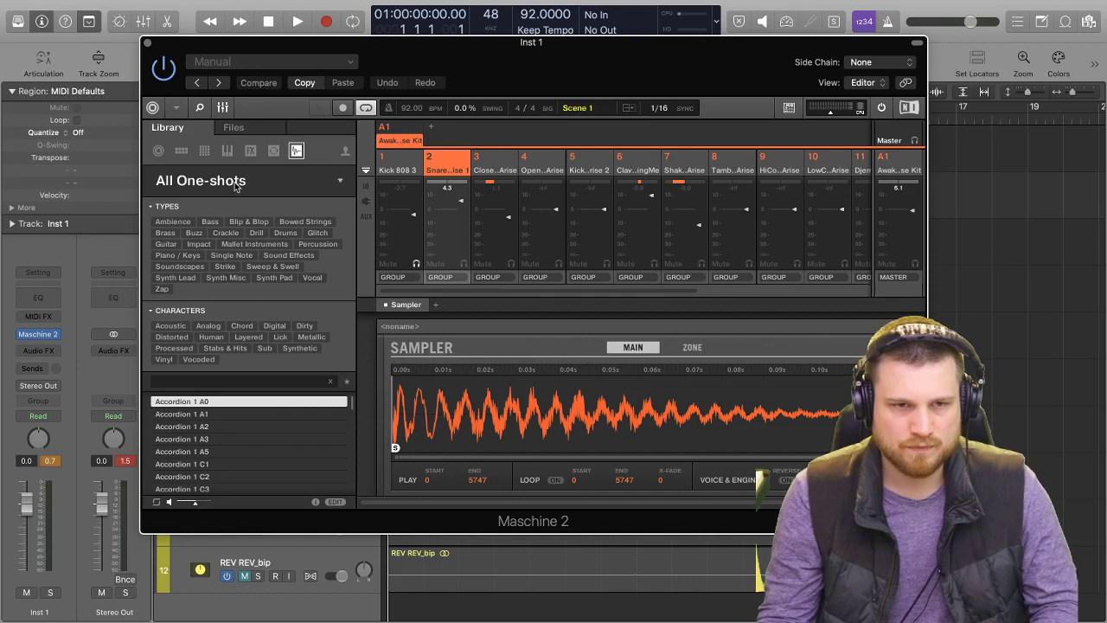
click(223, 108)
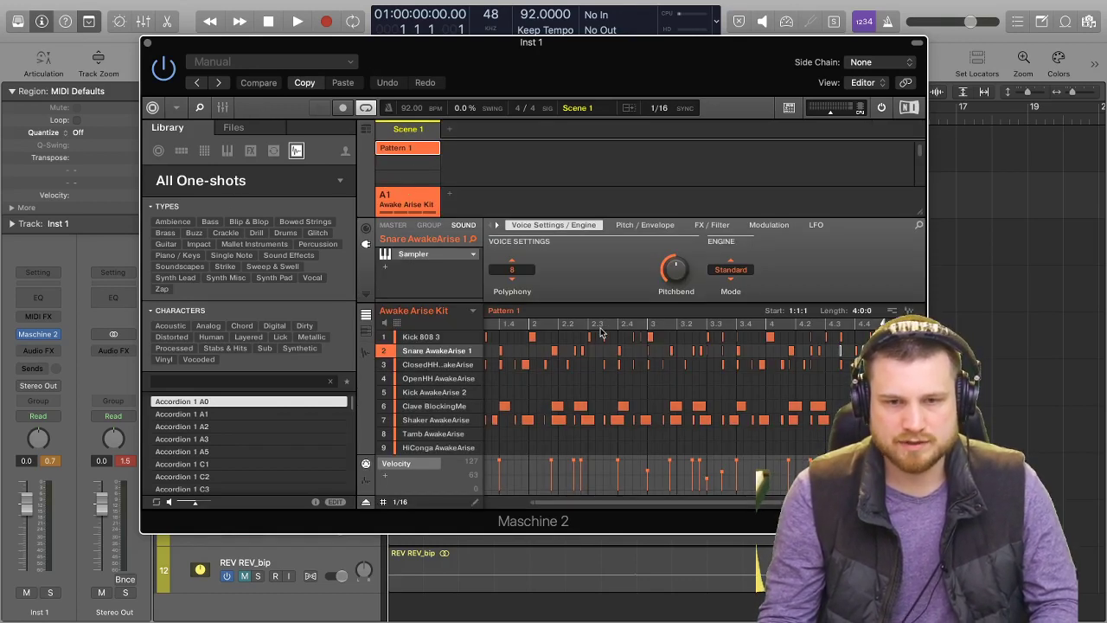
Play the beat with the existing drum pattern and duplicate Pattern 1 in Scene 1.
key(space)
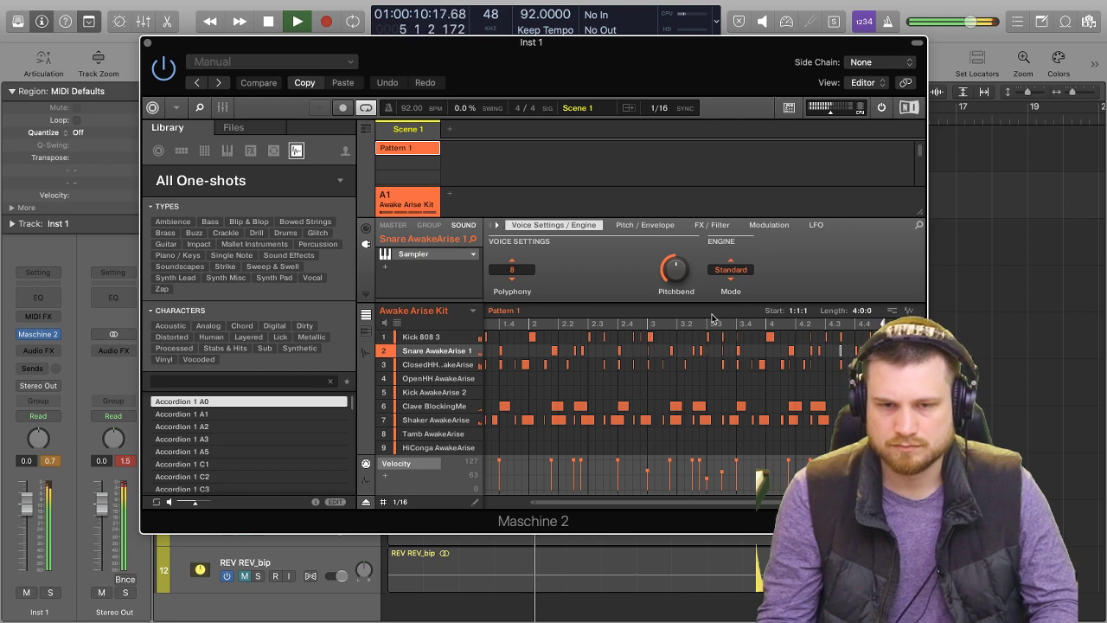
drag(484, 42, 417, 11)
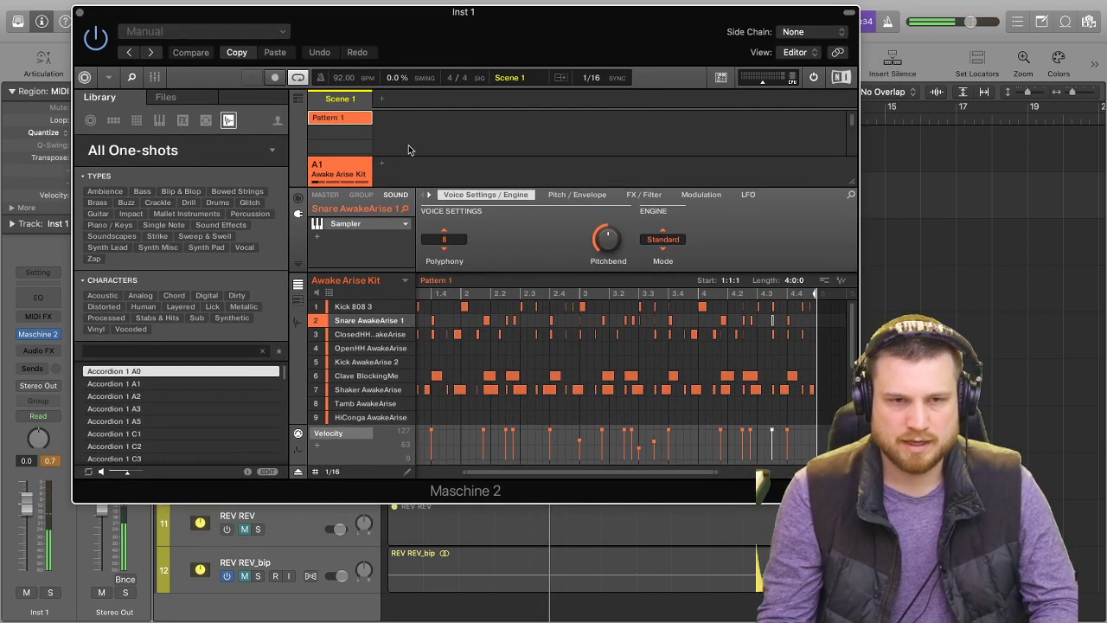
right_click(353, 120)
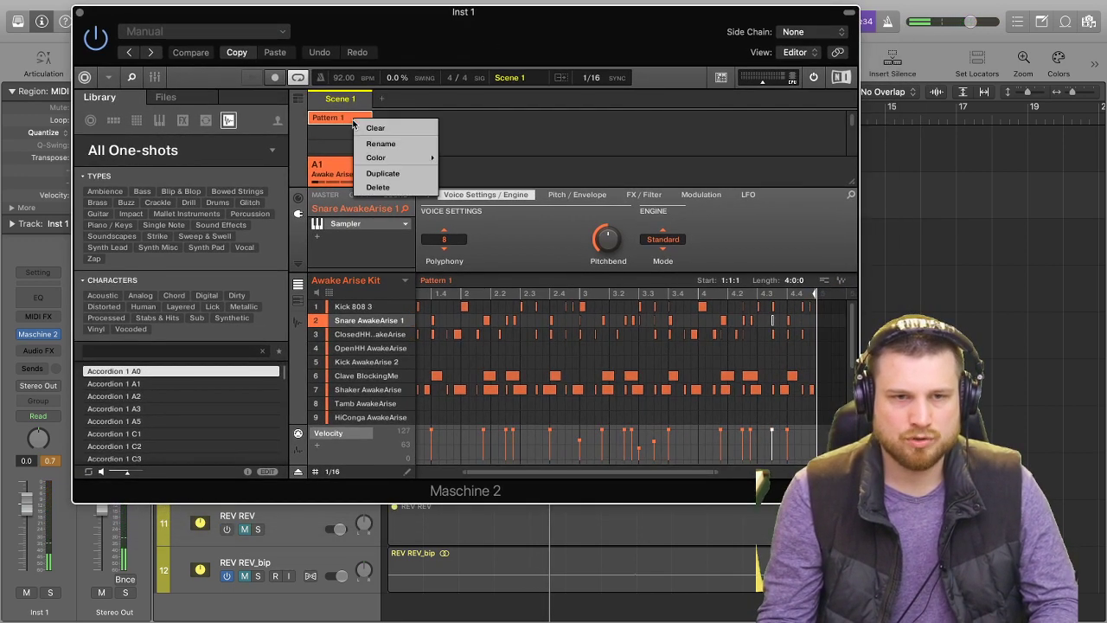
click(382, 173)
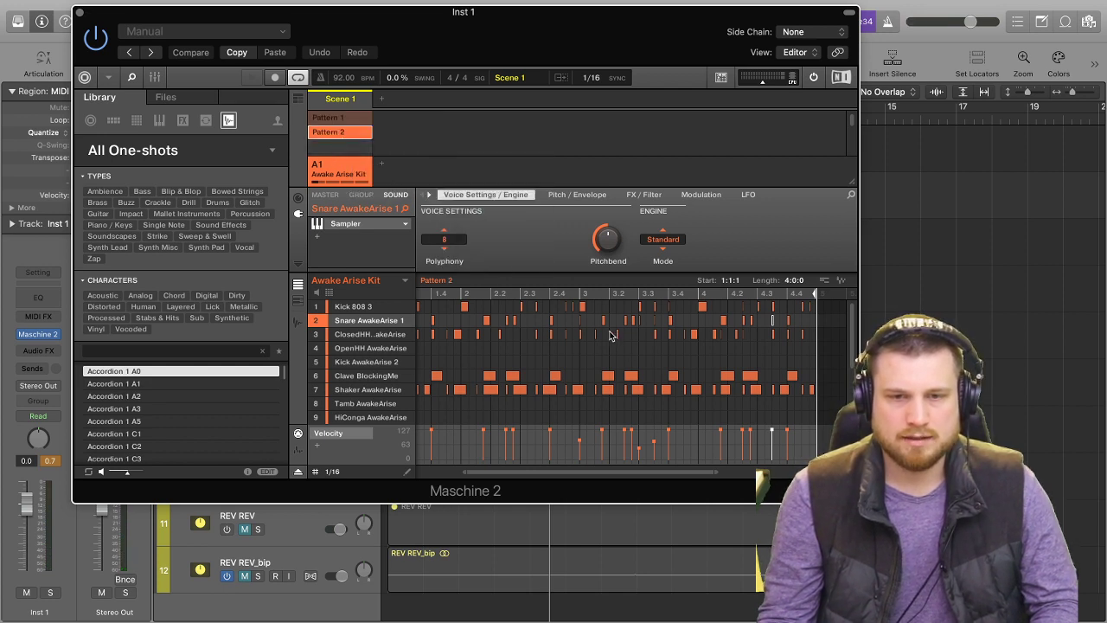
Delete all Kick 808 3 notes from Pattern 2 and record a new kick line with a hit on each beat.
drag(823, 311, 211, 257)
key(BackSpace)
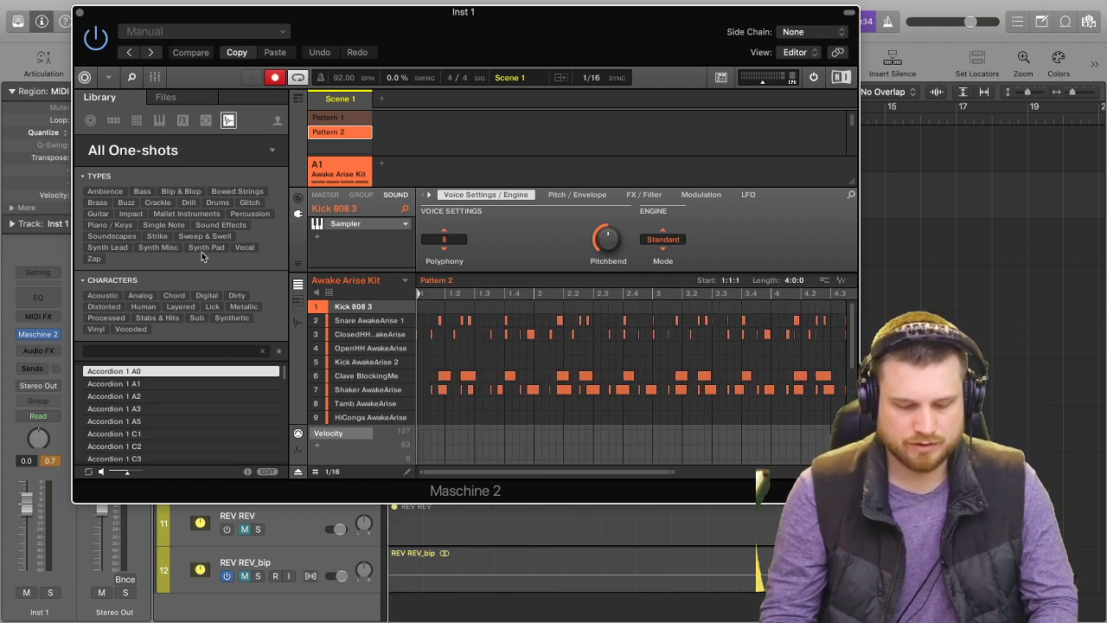
key(space)
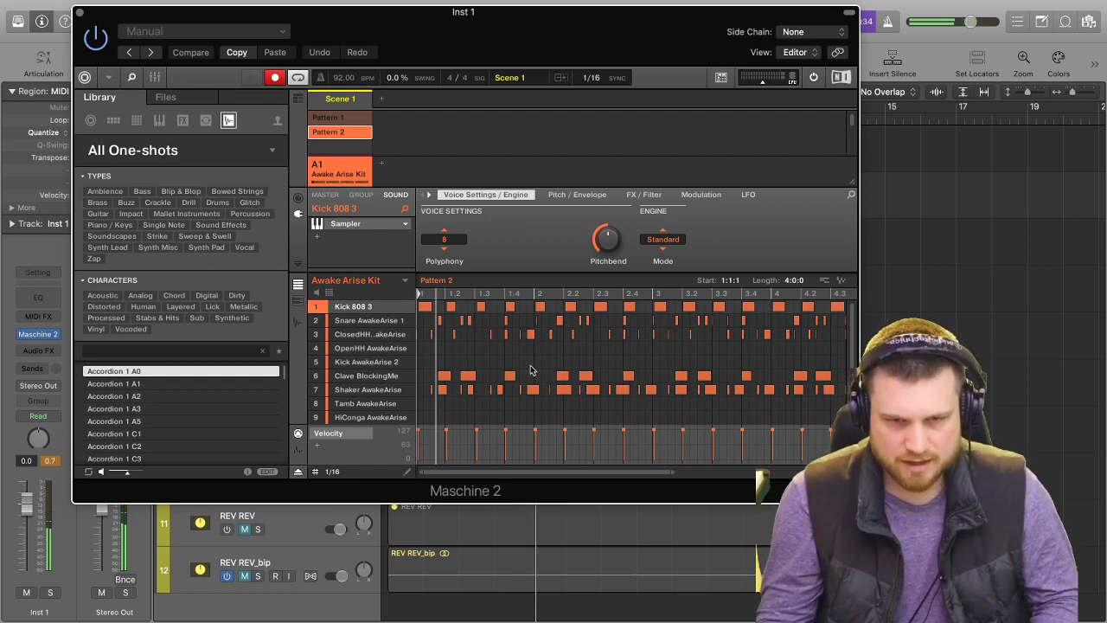
Select all the recorded Kick 808 3 notes in Pattern 2 and quantize them.
drag(563, 472, 655, 474)
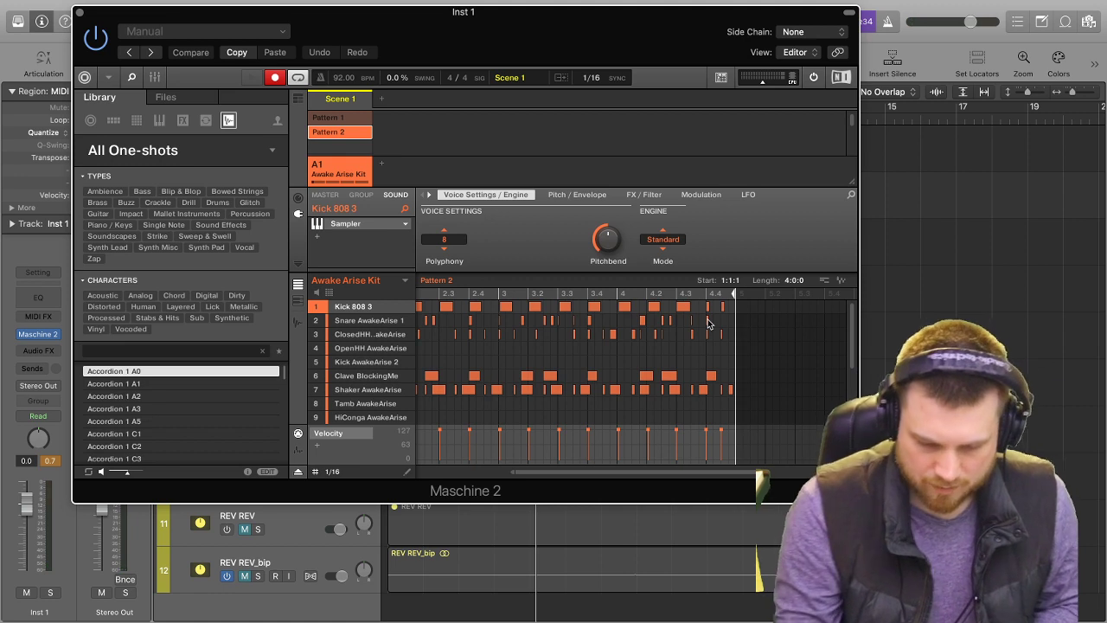
key(super+a)
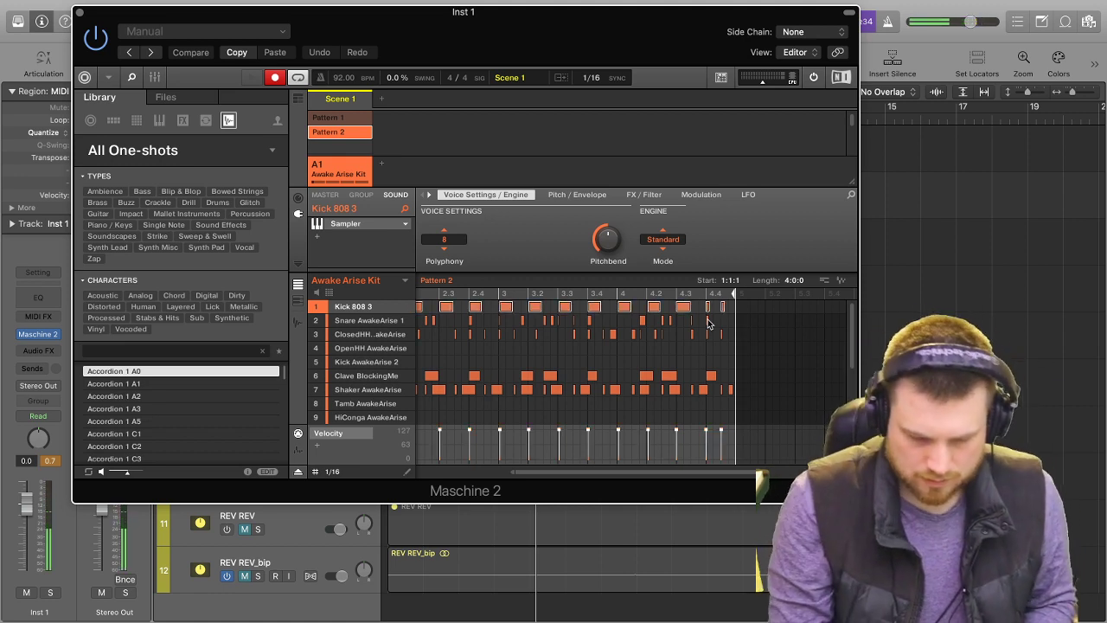
key(q)
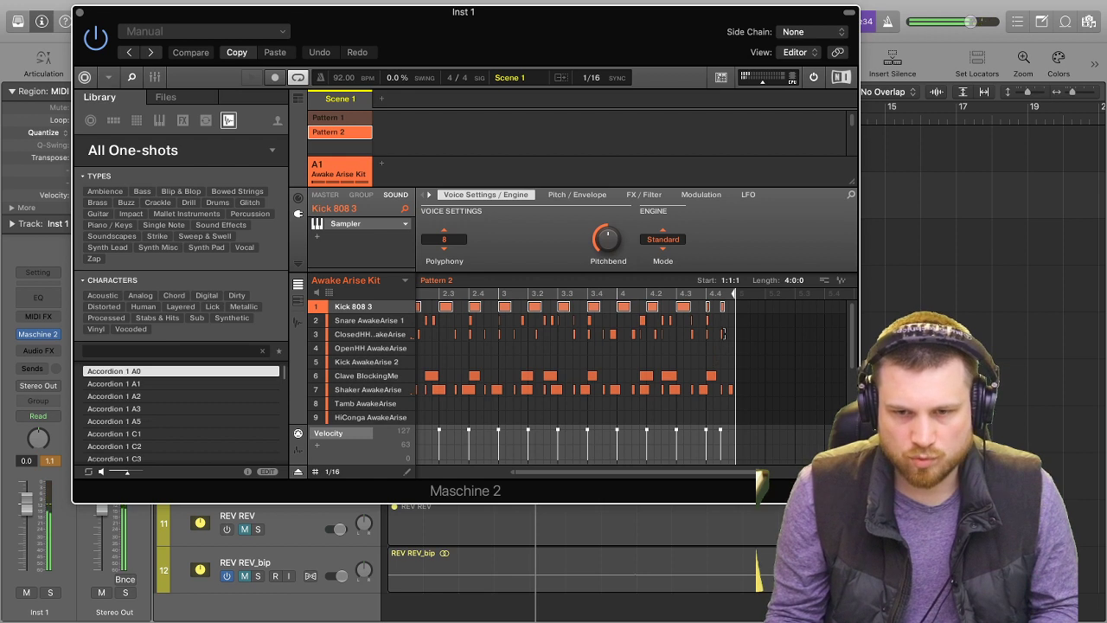
Audition the ClosedHH AwakeArise and Kick AwakeArise 2 sounds, leave the closed hi-hat selected and play the beat.
click(349, 335)
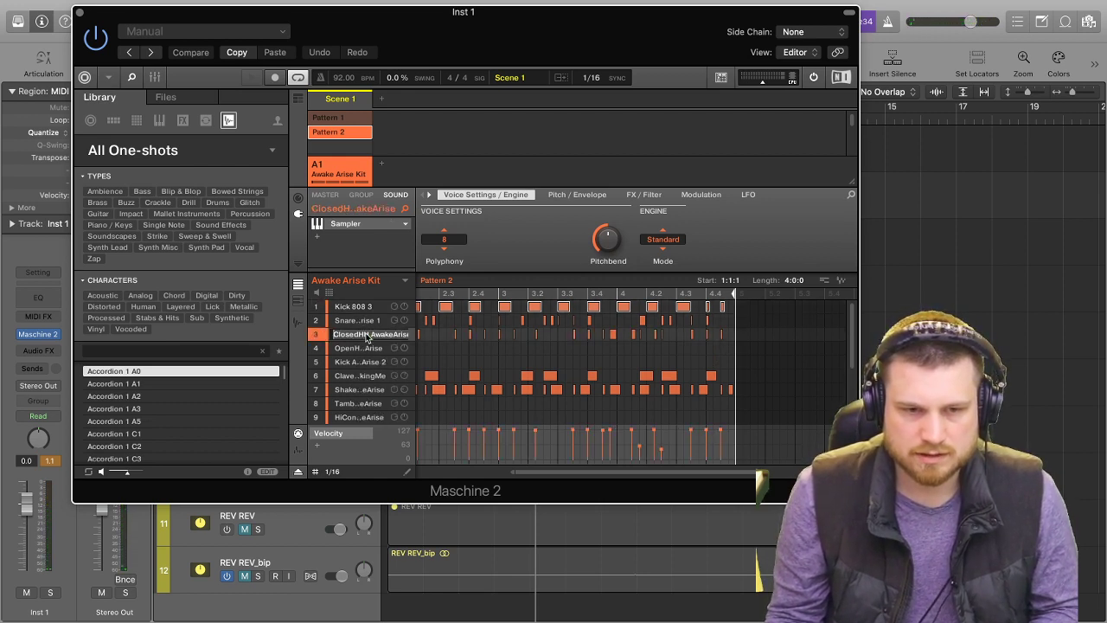
click(356, 362)
click(357, 334)
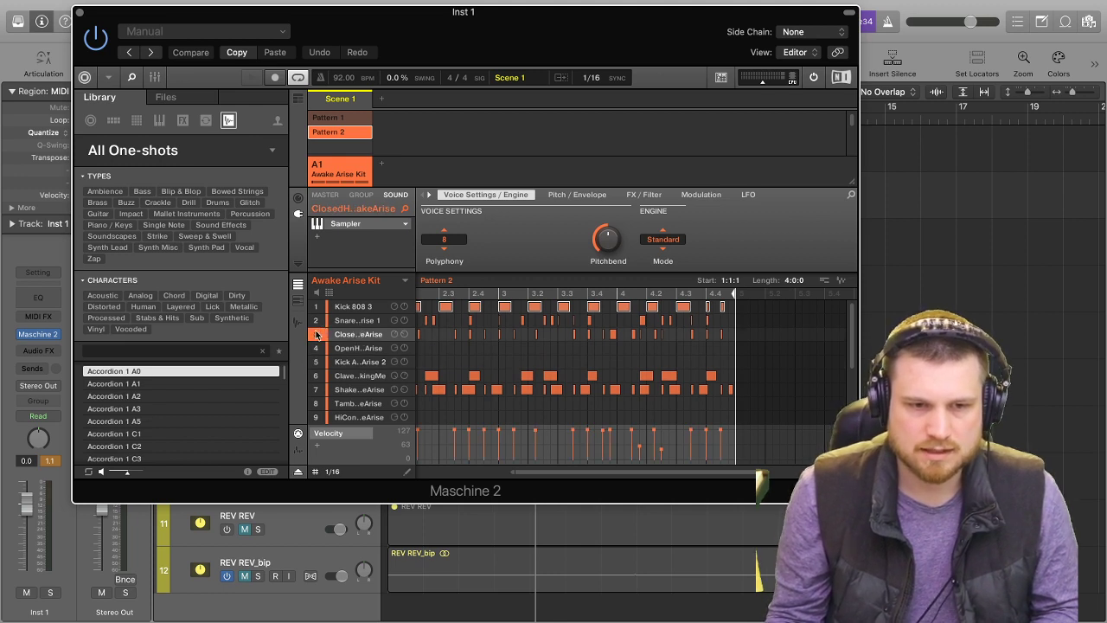
key(space)
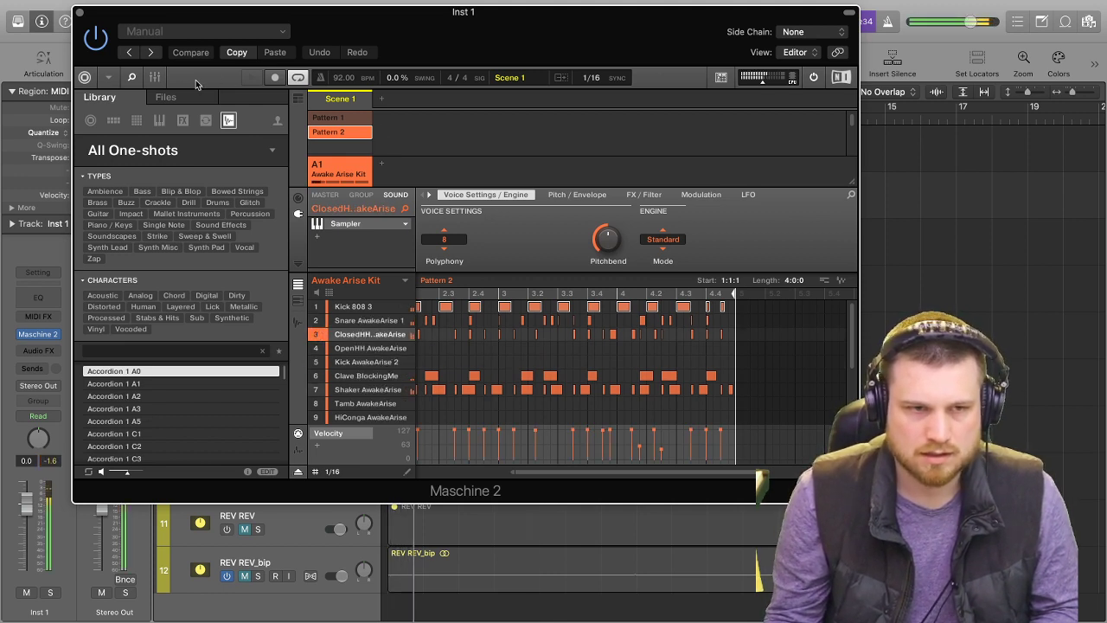
Raise the Kick 808 3 level slightly in Maschine's mixer, close the instrument window and stop playback.
click(154, 77)
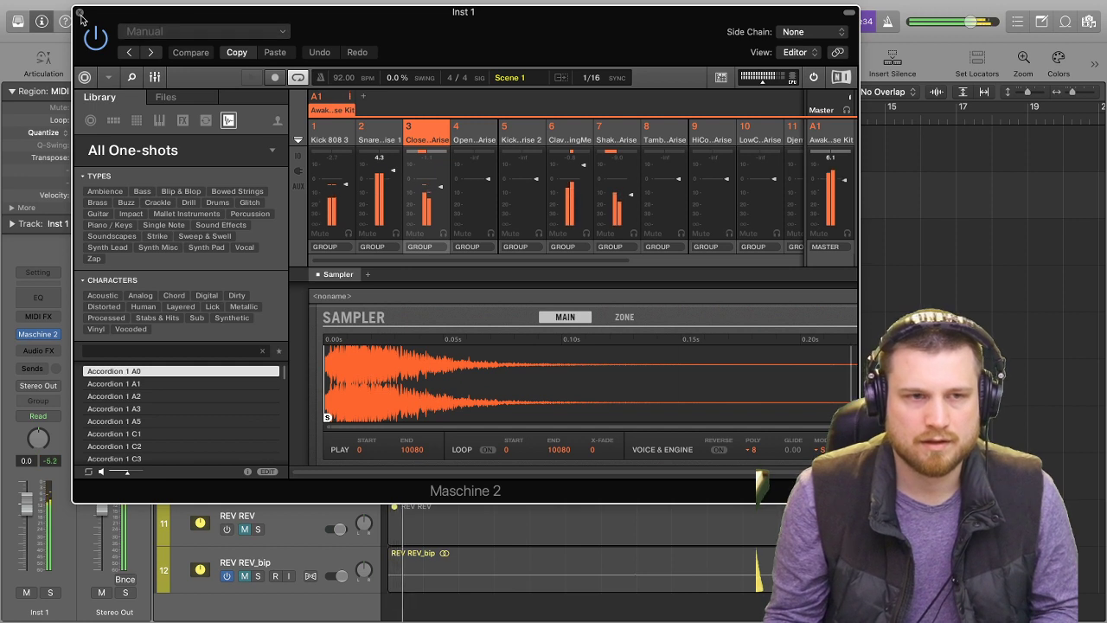
mouse_move(346, 185)
mouse_down()
mouse_move(358, 142)
mouse_move(345, 171)
mouse_up()
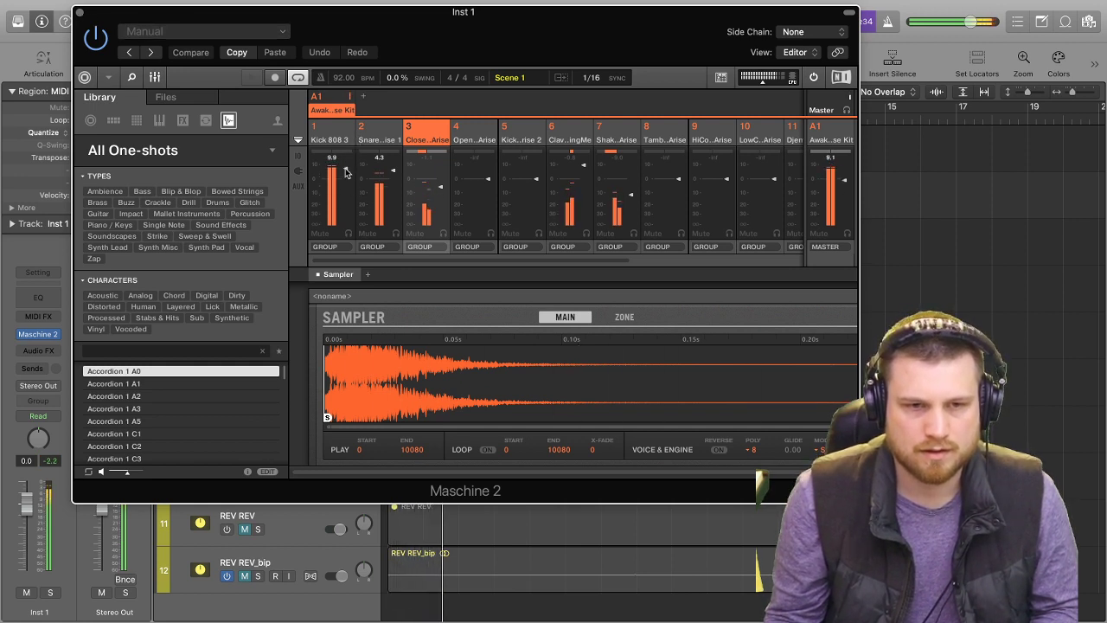
click(79, 13)
key(space)
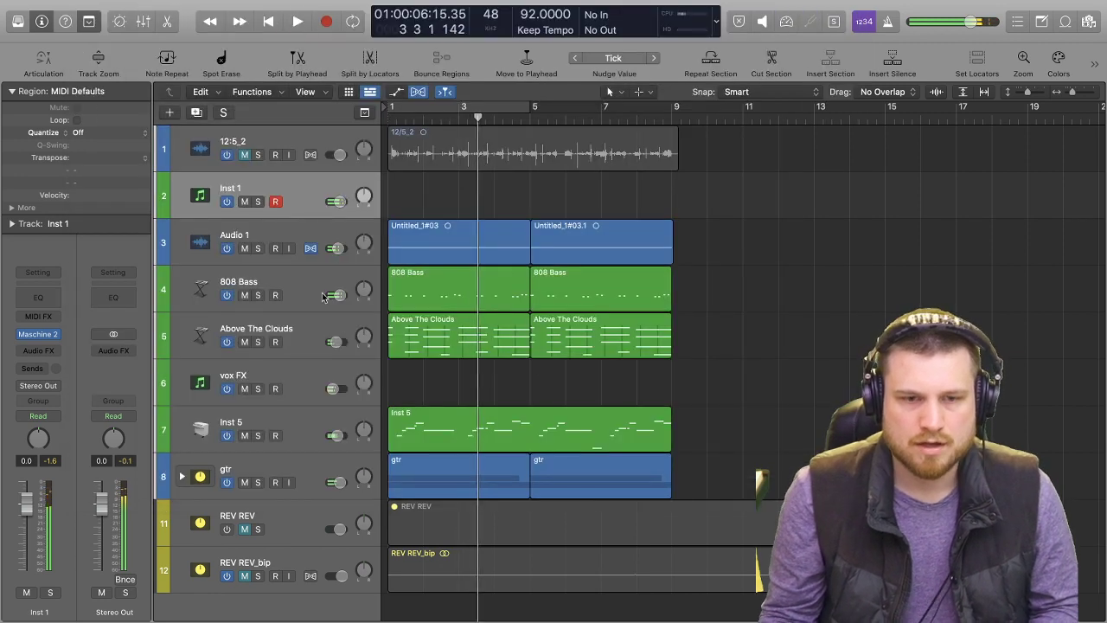
Reopen Maschine 2 on Inst 1 in the pattern editor and delete all ClosedHH AwakeArise notes from Pattern 2.
click(40, 335)
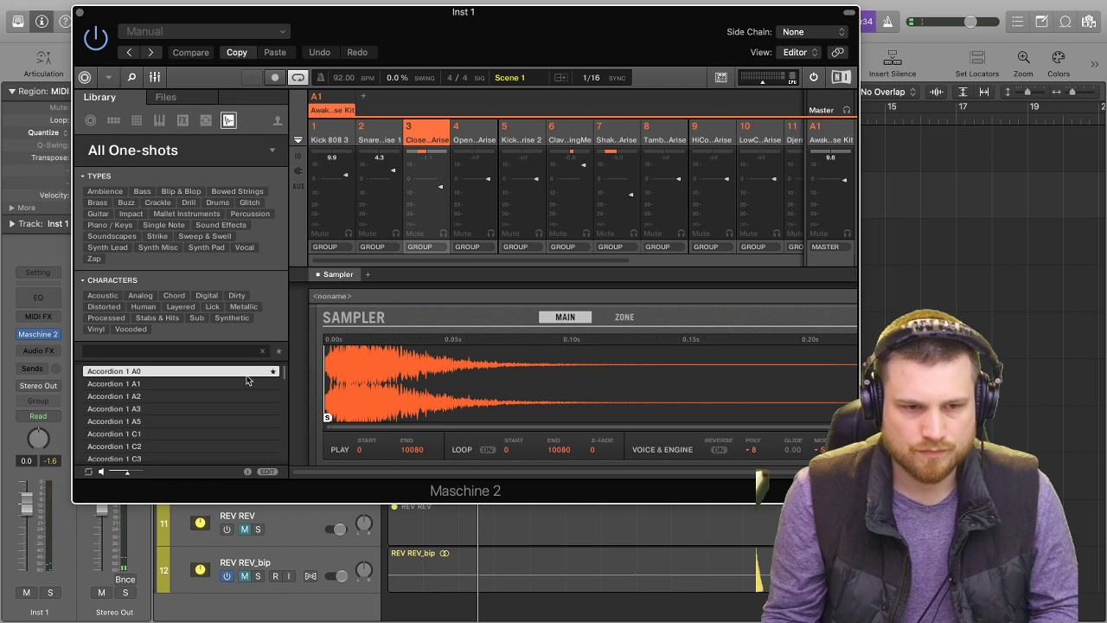
click(155, 78)
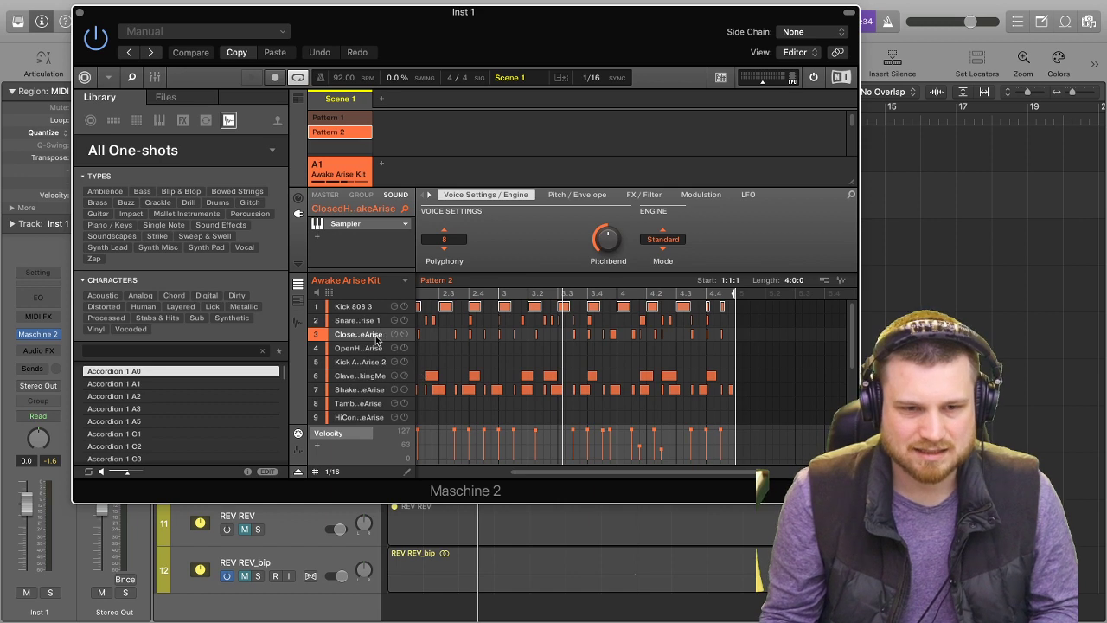
drag(732, 339, 178, 334)
key(BackSpace)
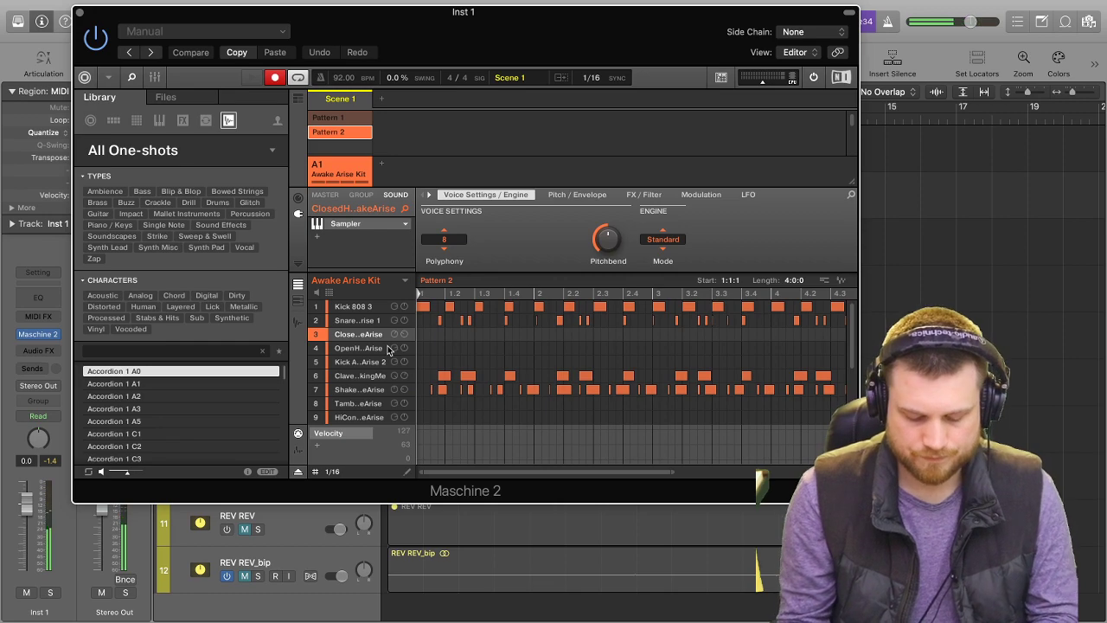
drag(539, 8, 523, 85)
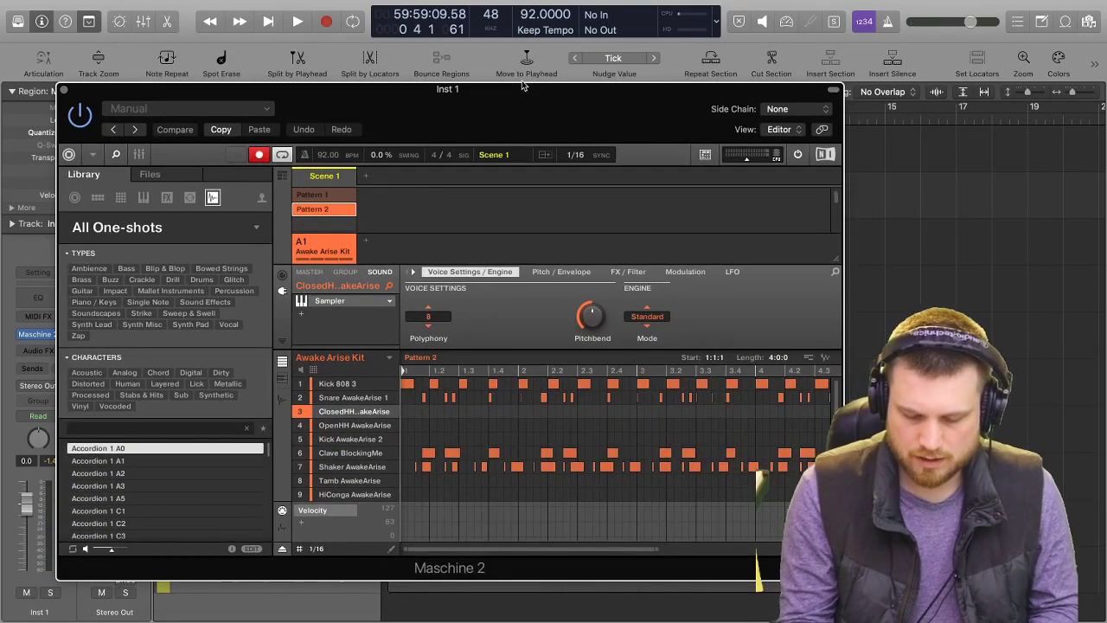
Record a new ClosedHH AwakeArise part into Pattern 2 and play it back from the start.
key(space)
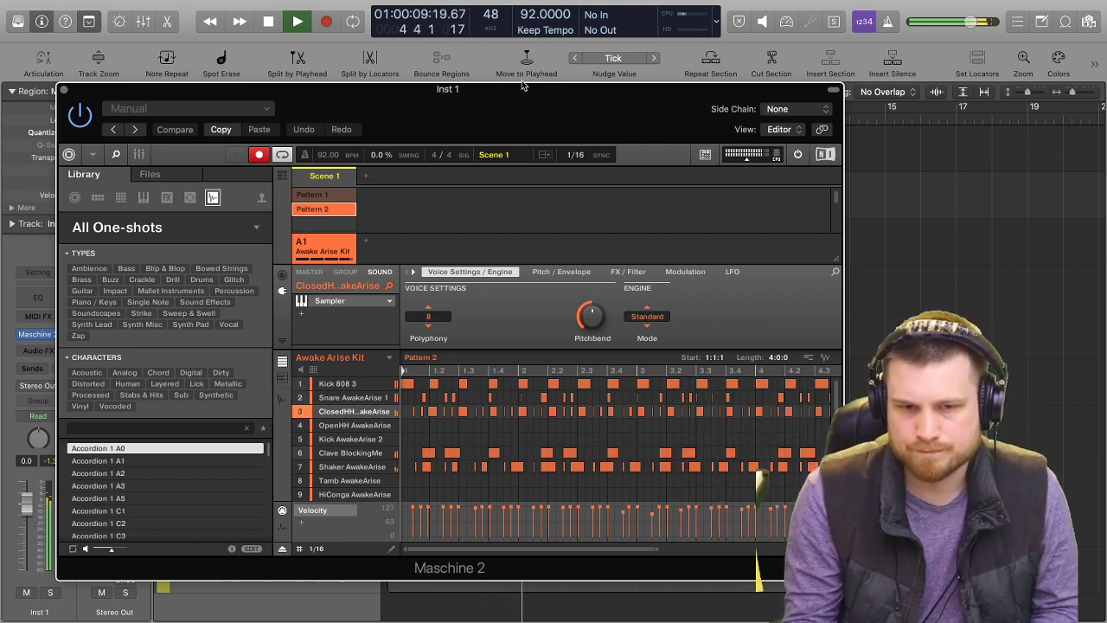
key(space)
key(Return)
key(space)
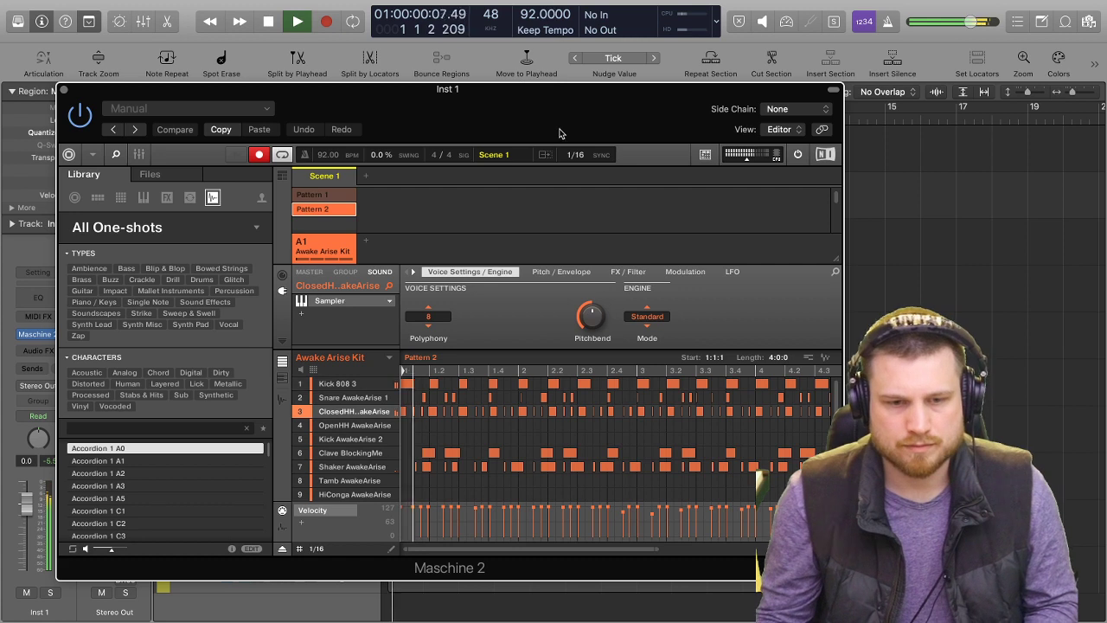
key(space)
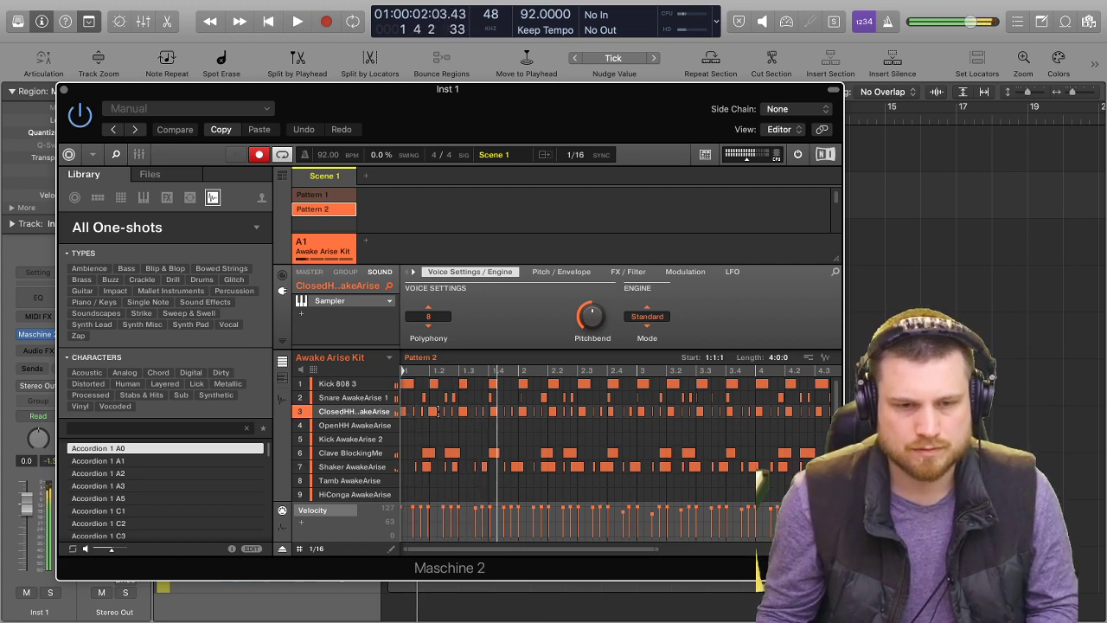
Select all the recorded ClosedHH AwakeArise notes in Pattern 2 and quantize them.
mouse_move(378, 415)
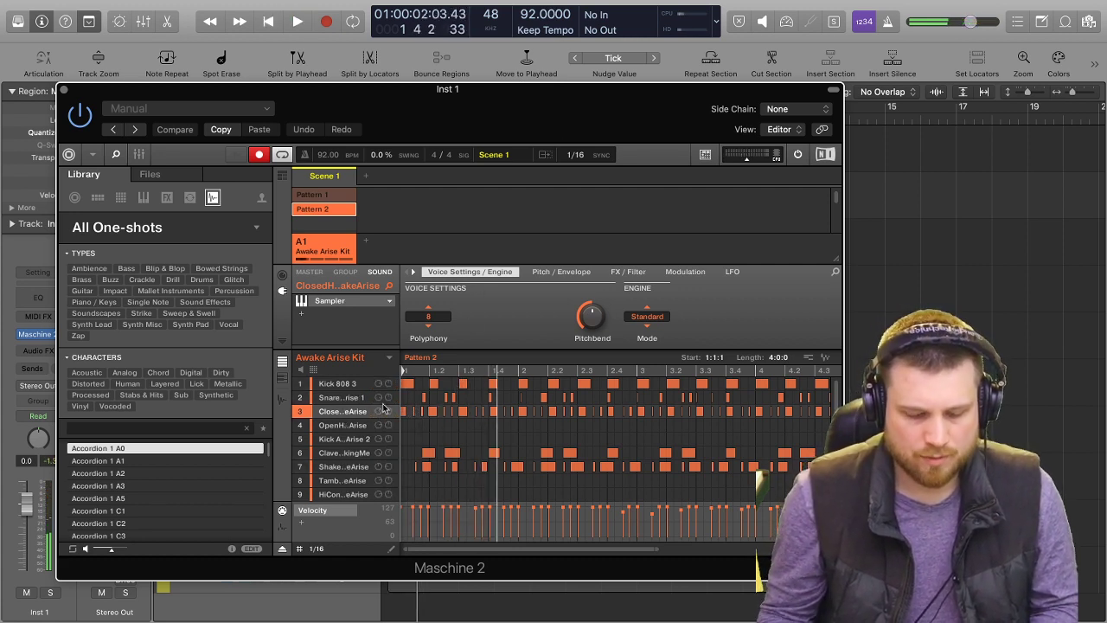
key(super+a)
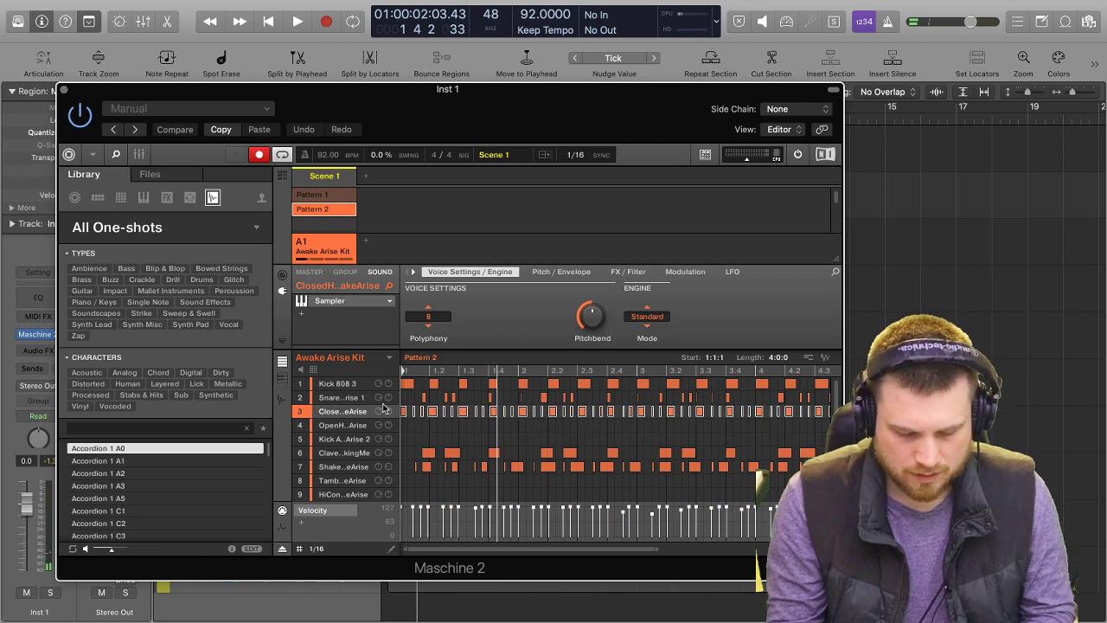
key(space)
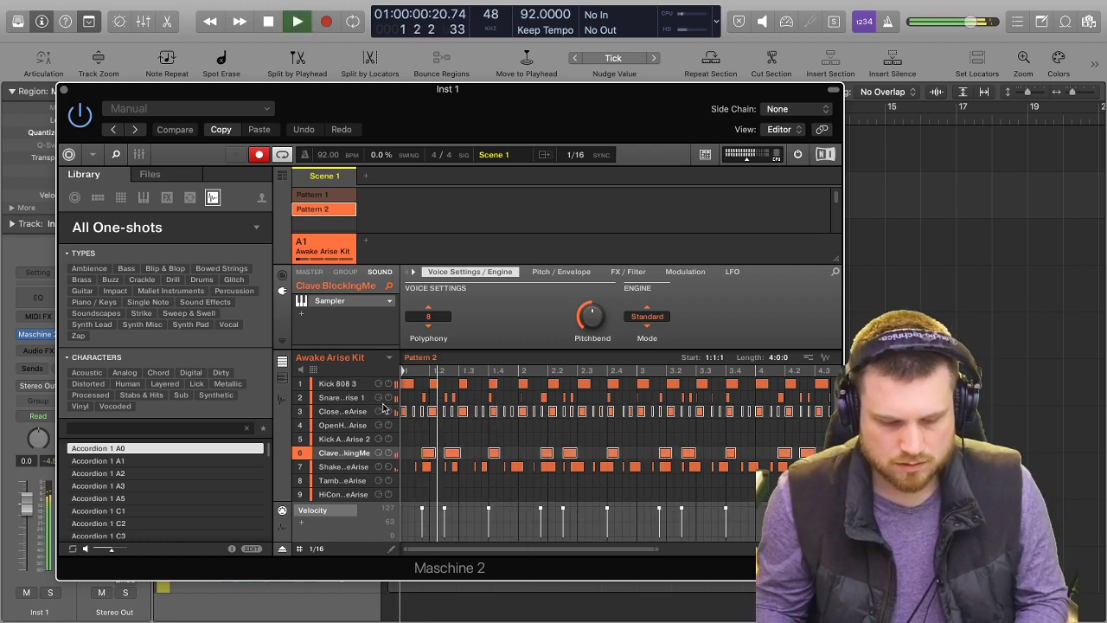
key(space)
key(Escape)
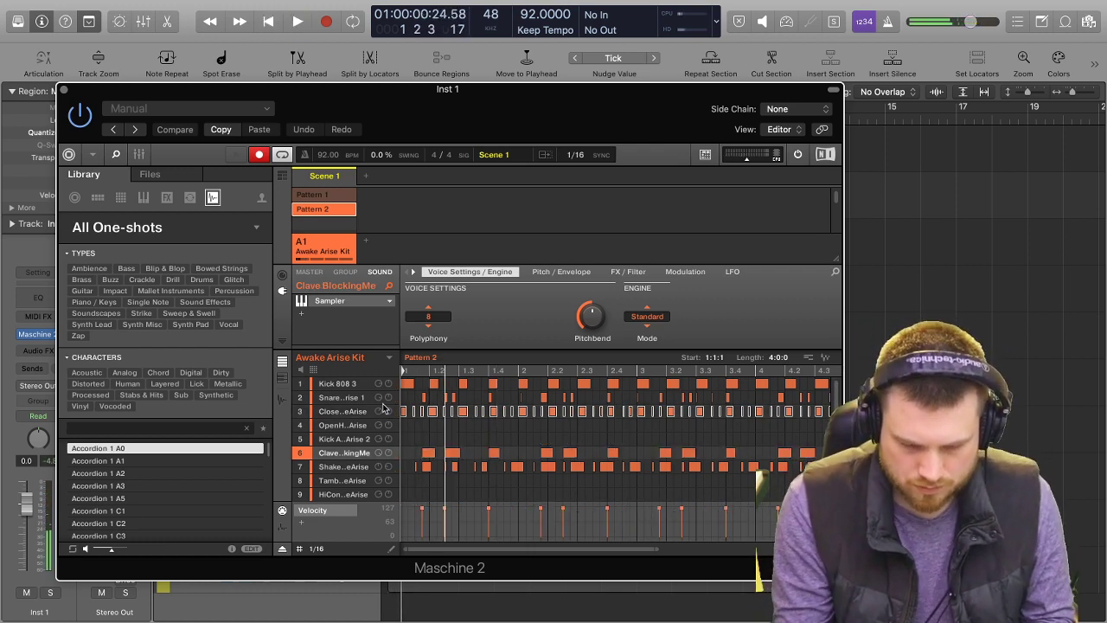
click(383, 409)
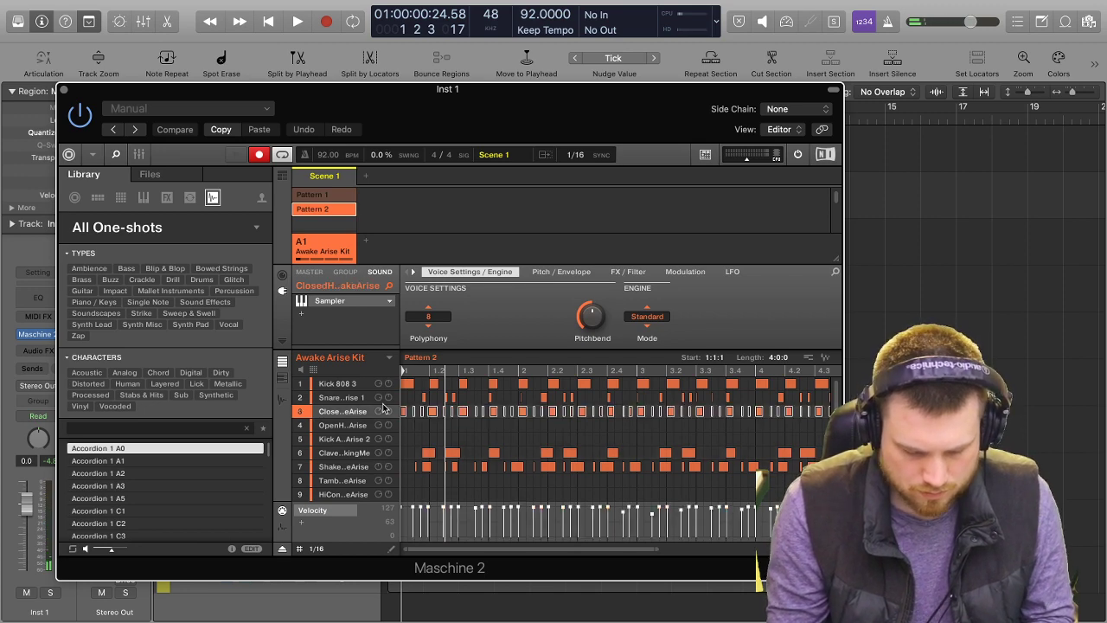
Play the beat in the arrangement, check Pattern 2 running in Maschine 2, and stop playback with the instrument window closed.
key(b)
key(v)
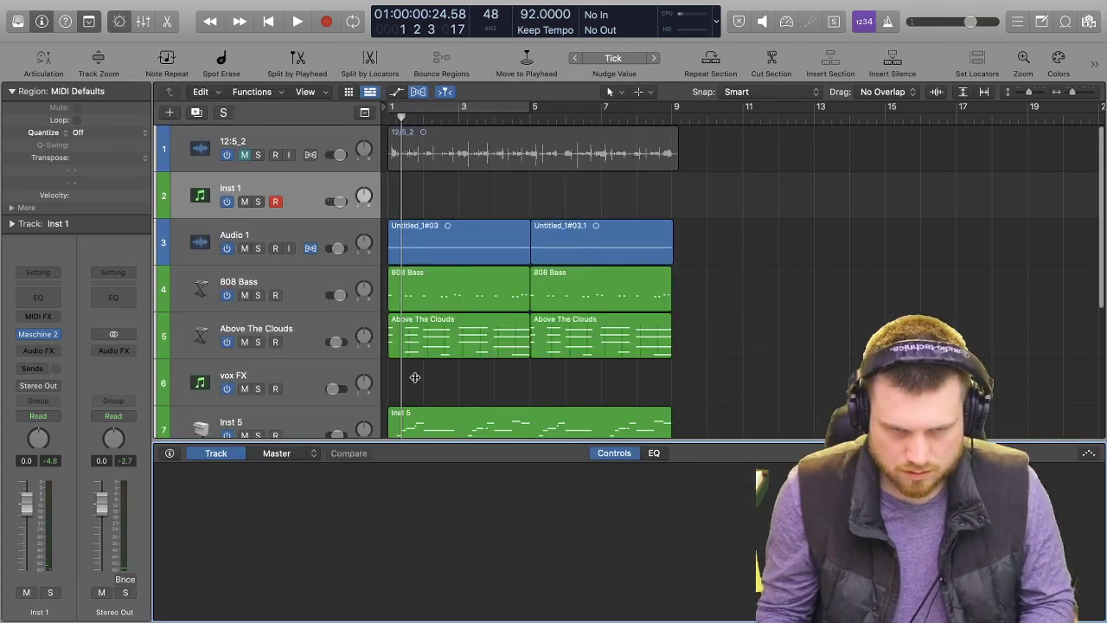
key(space)
key(b)
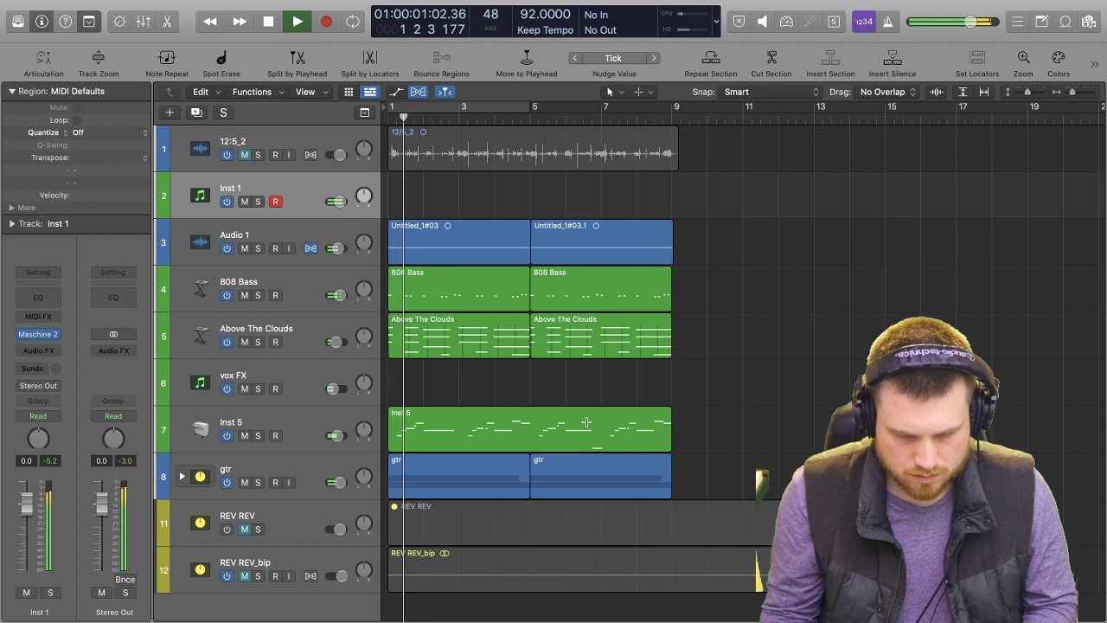
click(37, 335)
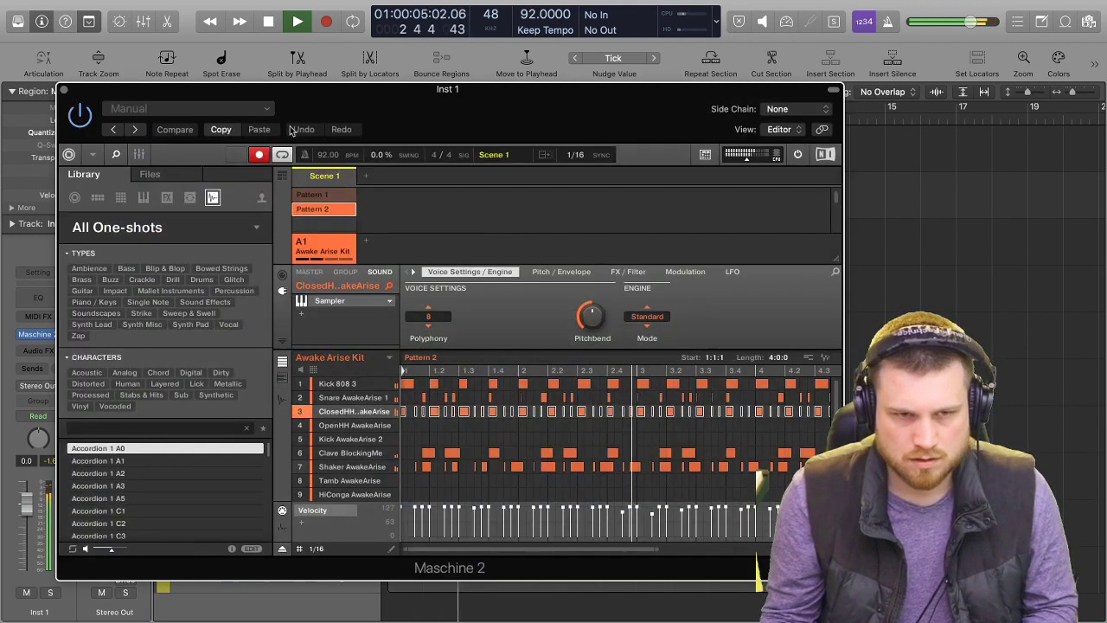
click(64, 92)
key(space)
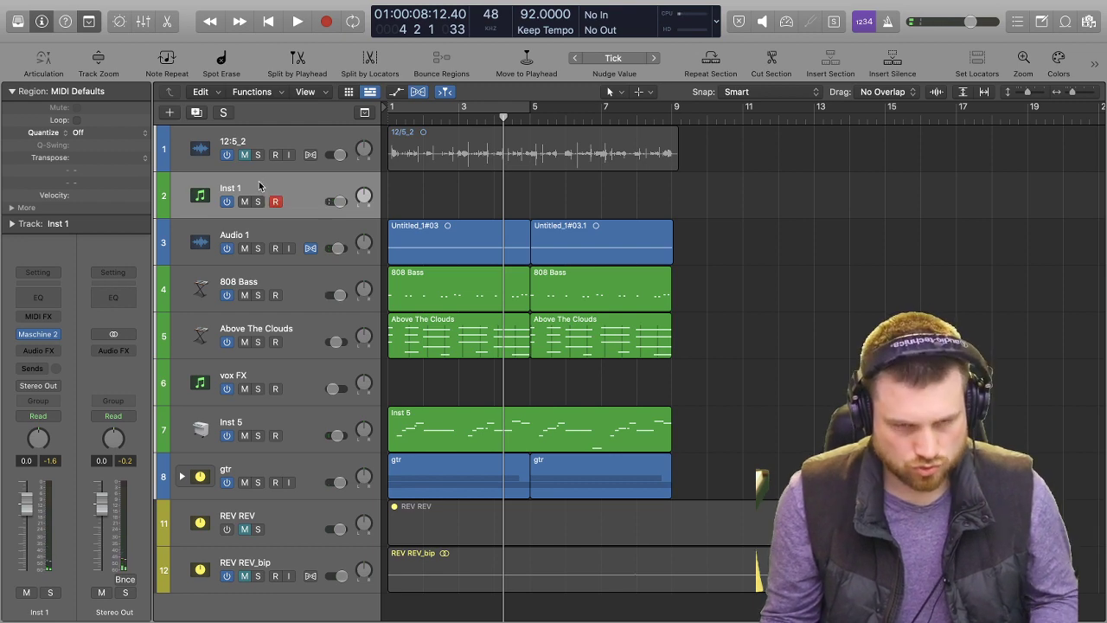
Add an audio track below Inst 1 and export Maschine's Pattern 2 as audio onto it at about bar 10.
key(alt+super+a)
click(205, 214)
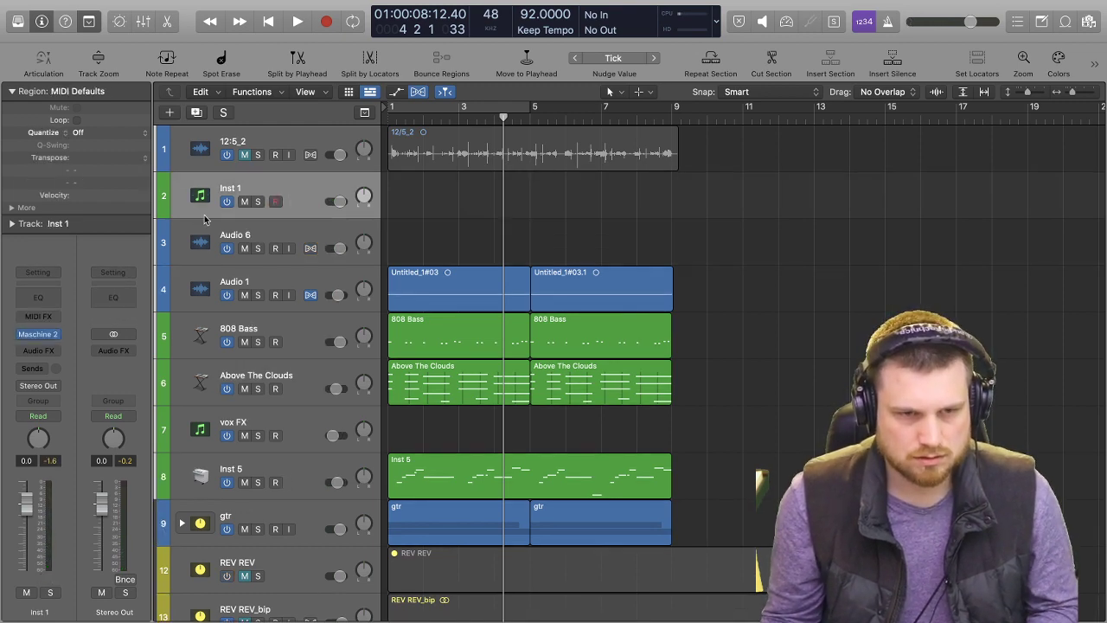
click(37, 335)
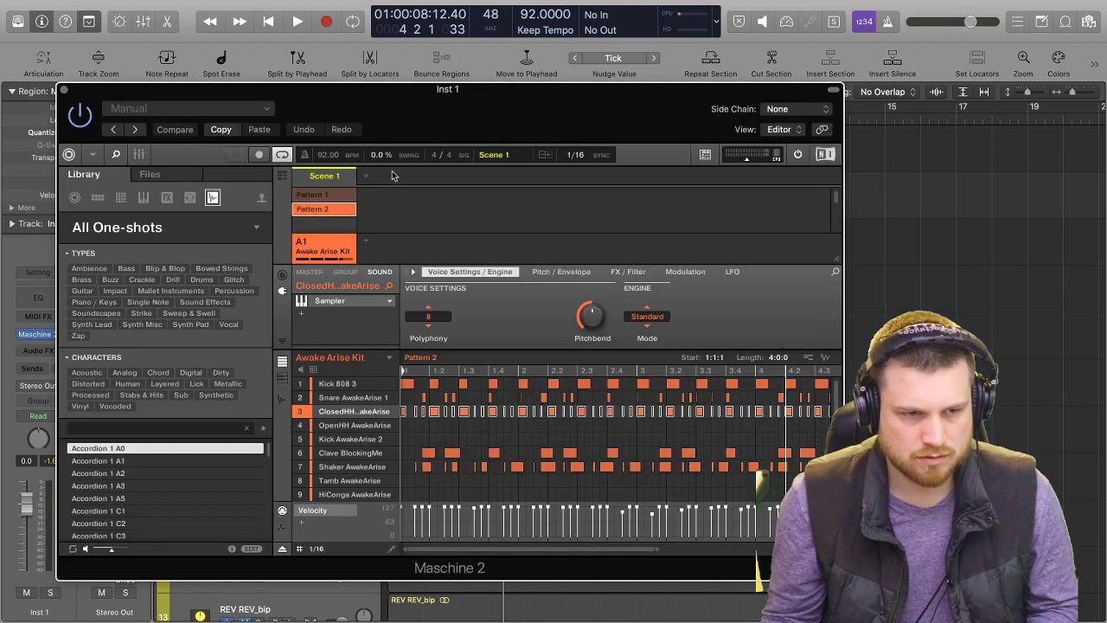
drag(475, 116, 348, 227)
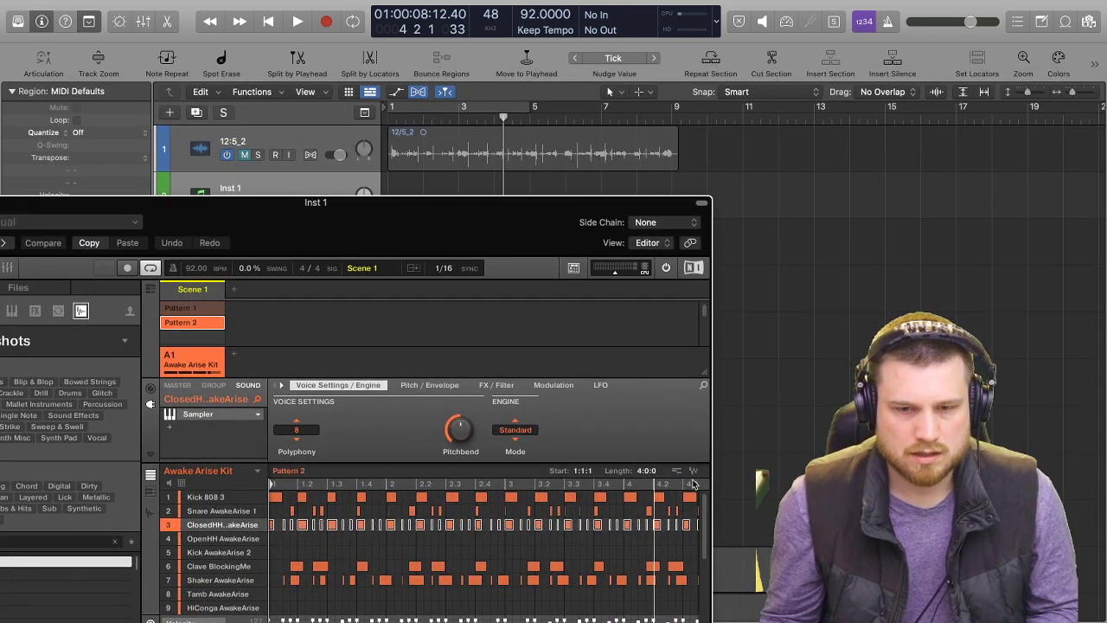
drag(696, 469, 723, 235)
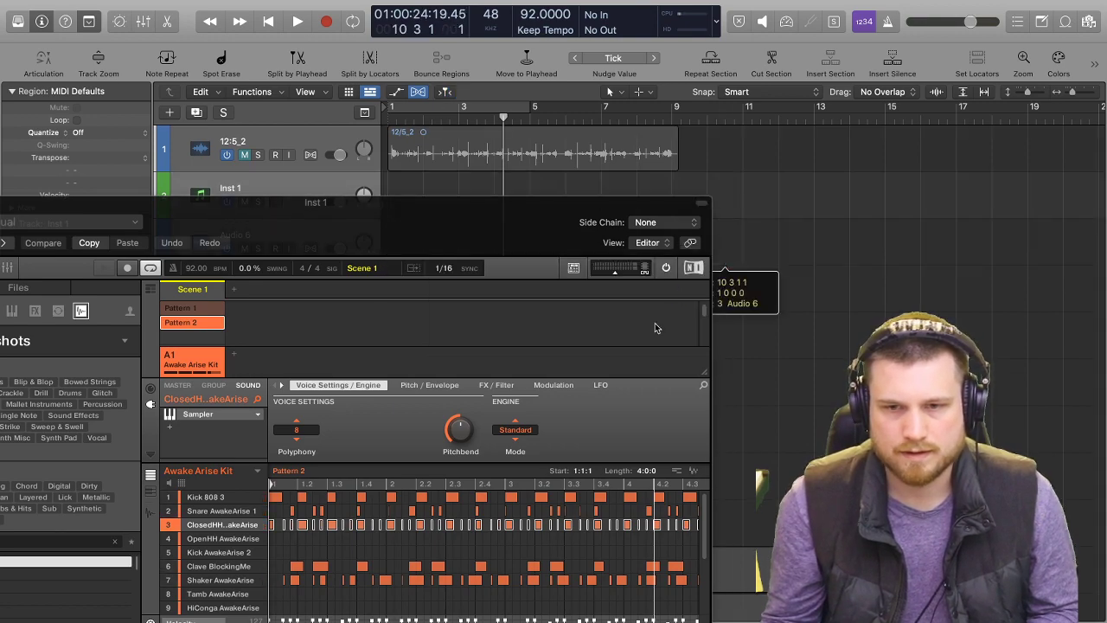
drag(588, 212, 753, 164)
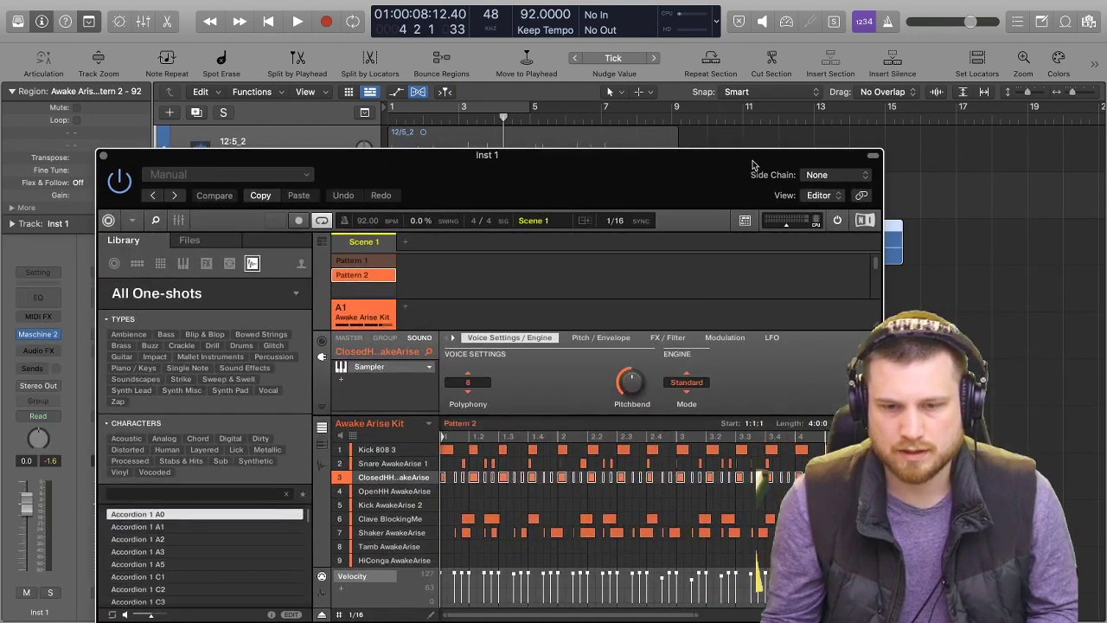
Export Maschine's Pattern 1 as audio onto the same track, after the Pattern 2 region, and close the instrument window.
click(363, 262)
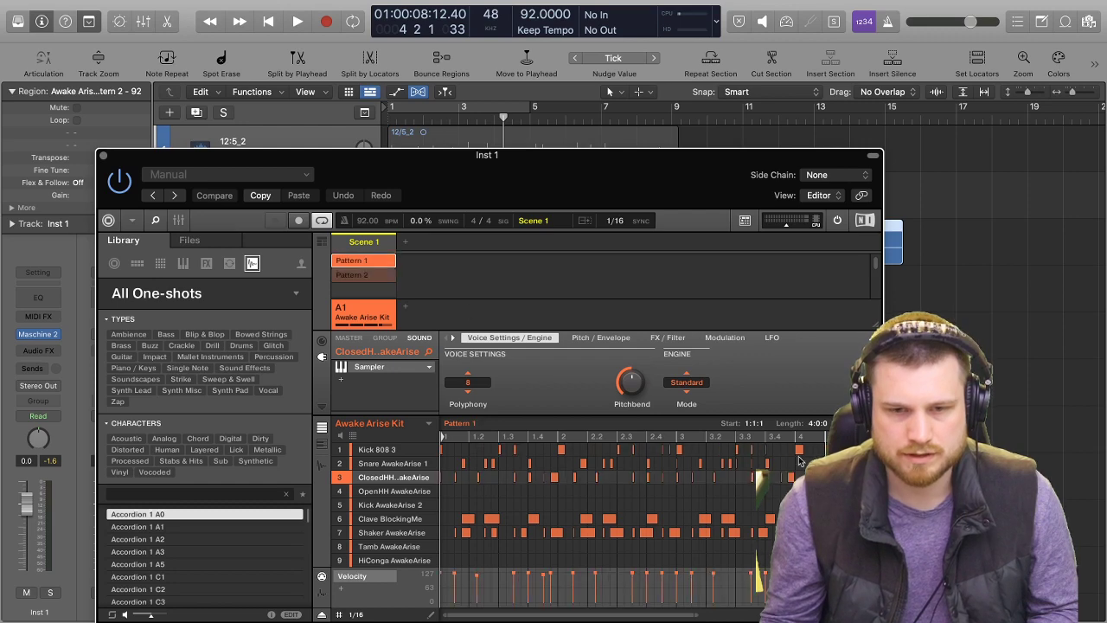
drag(853, 423, 939, 234)
click(102, 158)
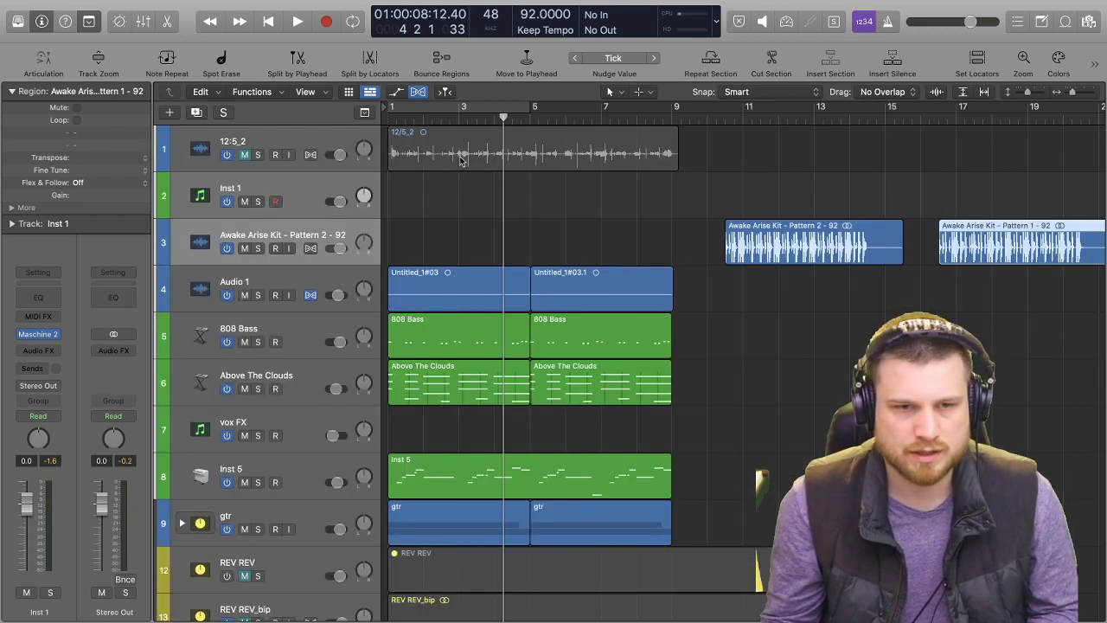
Place the Pattern 1 audio region at bar 1 and the Pattern 2 region at bar 5, trimming each to four bars.
drag(952, 242, 389, 242)
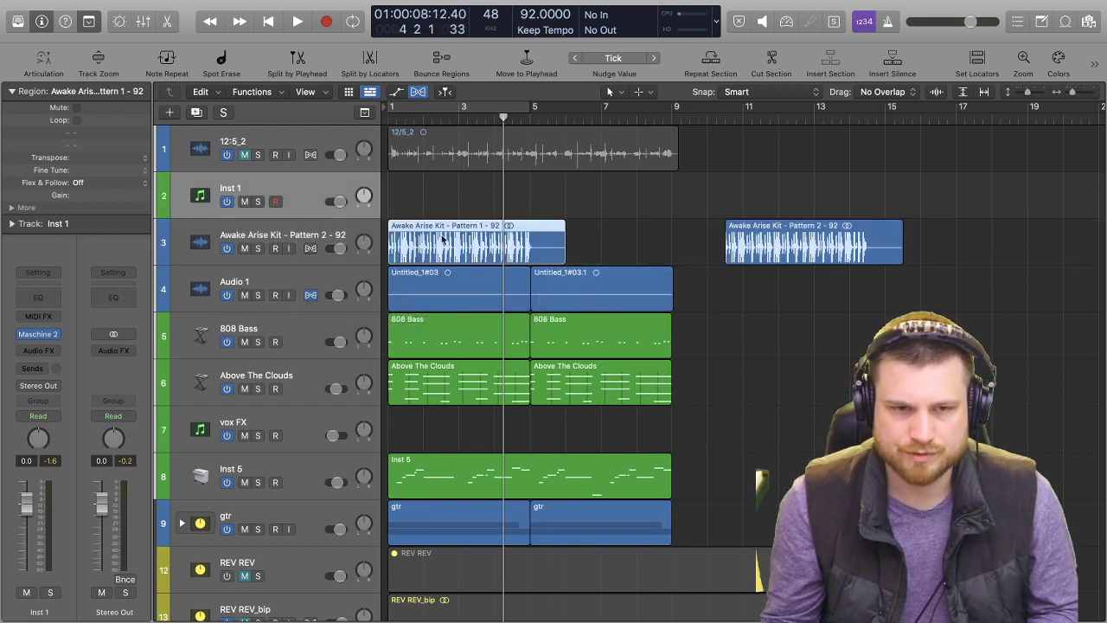
drag(529, 257, 529, 258)
drag(781, 229, 588, 232)
drag(708, 259, 666, 257)
Play the arrangement with the bounced drums, then mute and switch off the Inst 1 track to silence the doubled Maschine drums.
key(space)
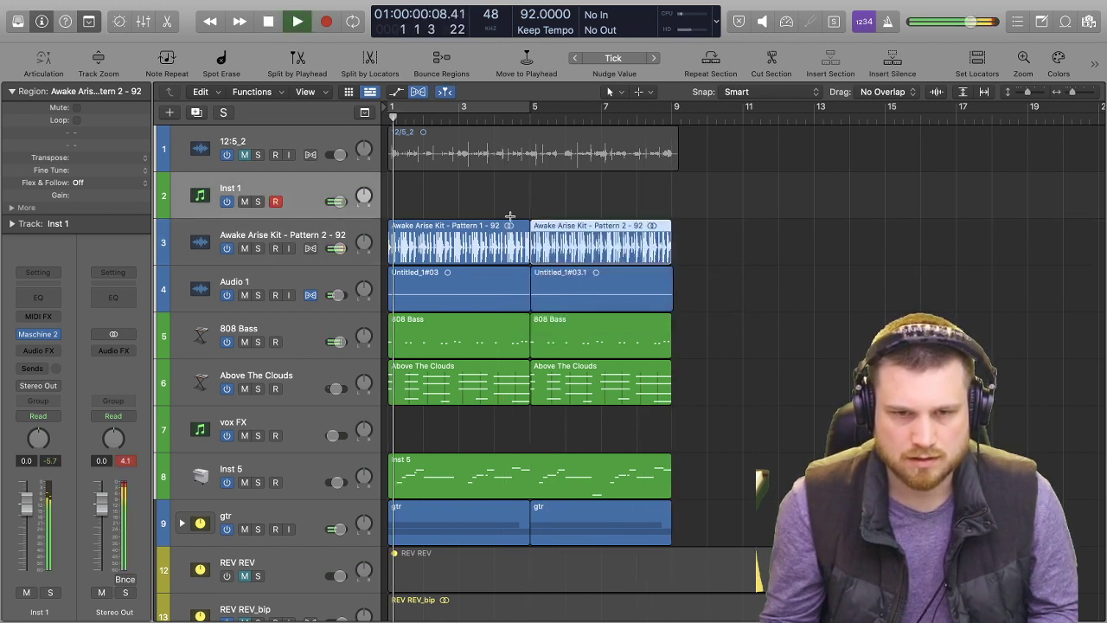
key(space)
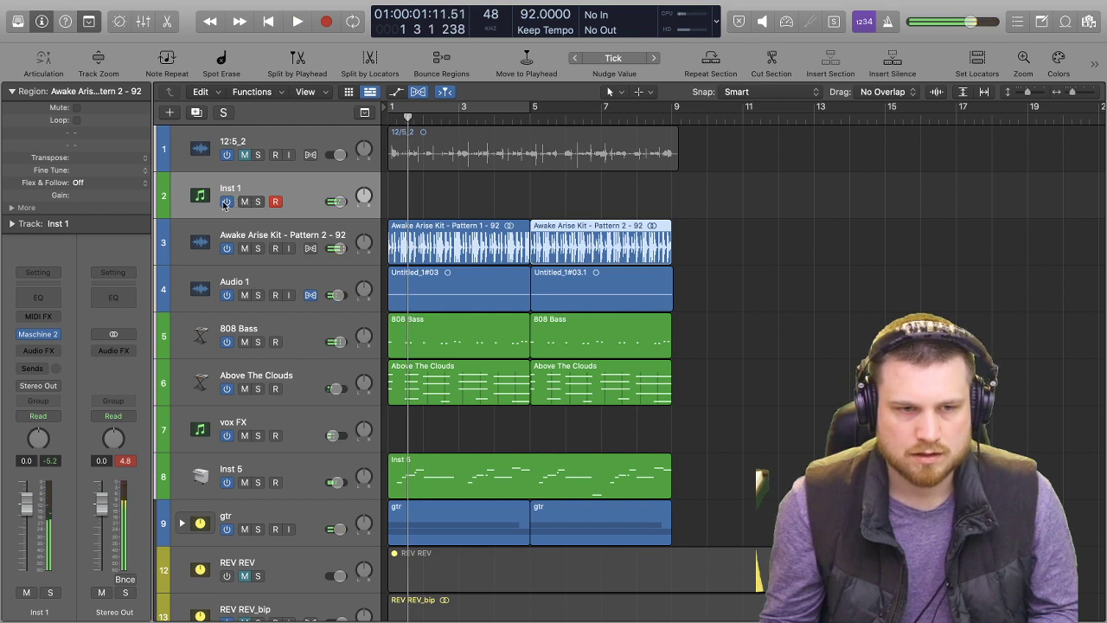
key(space)
key(space)
click(245, 202)
key(space)
Lower the bounced drum audio track's volume to -8.6 dB while the beat plays, then select the track and stop playback.
drag(341, 249, 334, 249)
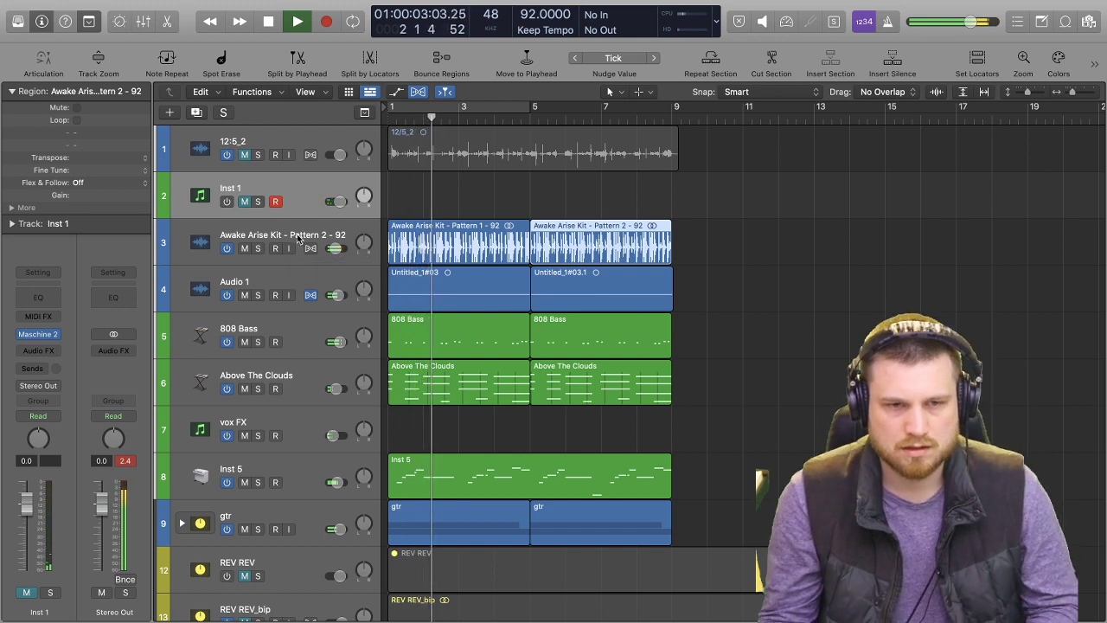
click(261, 254)
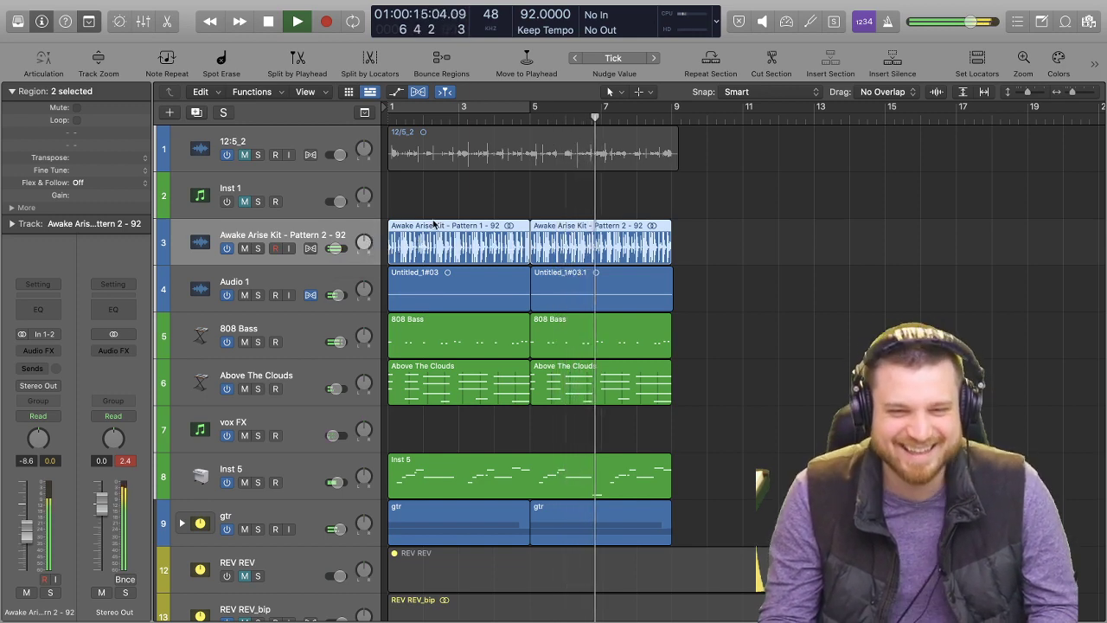
key(space)
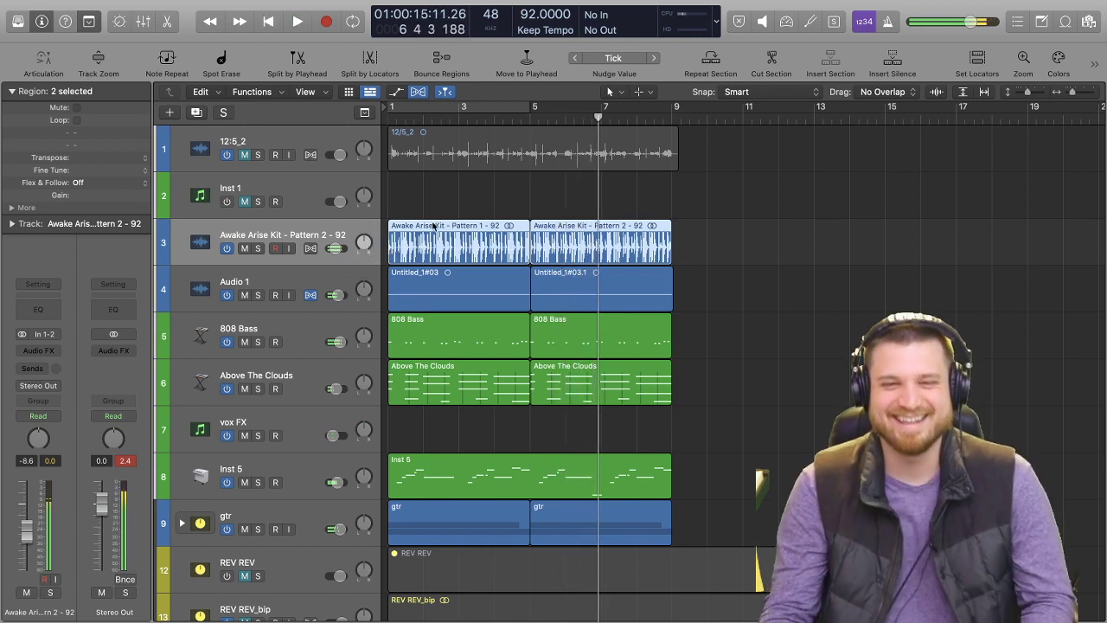
Move the Pattern 2 audio region to bar 9 and repeat both drum regions once so the drums fill bars 1 to 17.
click(778, 236)
drag(635, 231, 777, 235)
click(504, 237)
key(super+r)
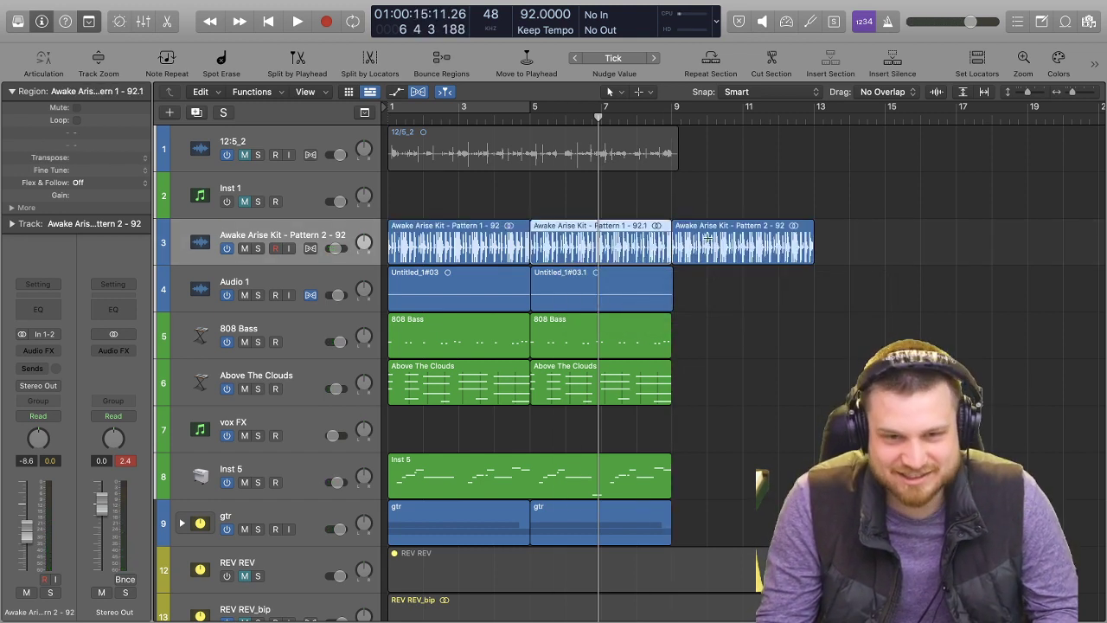
click(729, 241)
key(super+r)
drag(685, 280, 424, 536)
key(super+r)
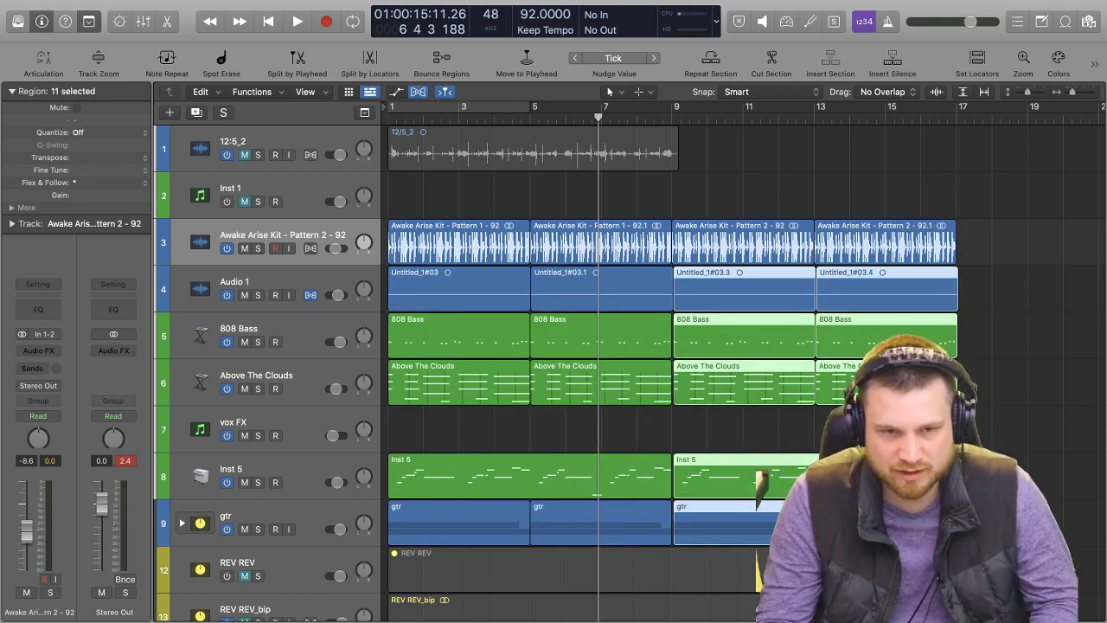
click(1029, 366)
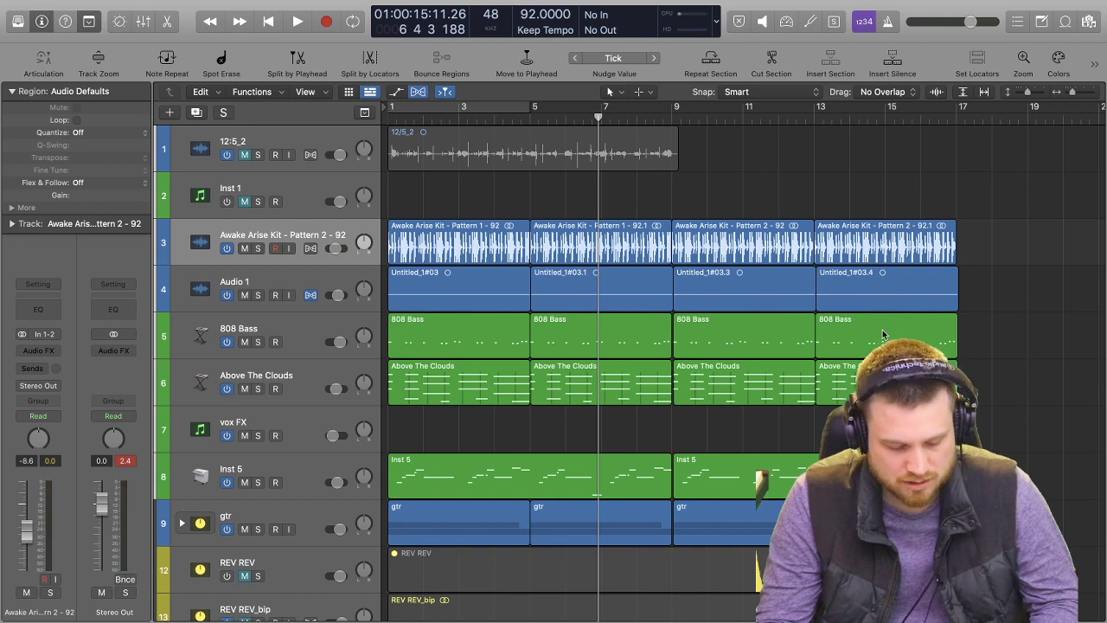
key(super+z)
Cut off the overhanging end of the second Audio 1 region so that it ends exactly at bar 9.
click(719, 309)
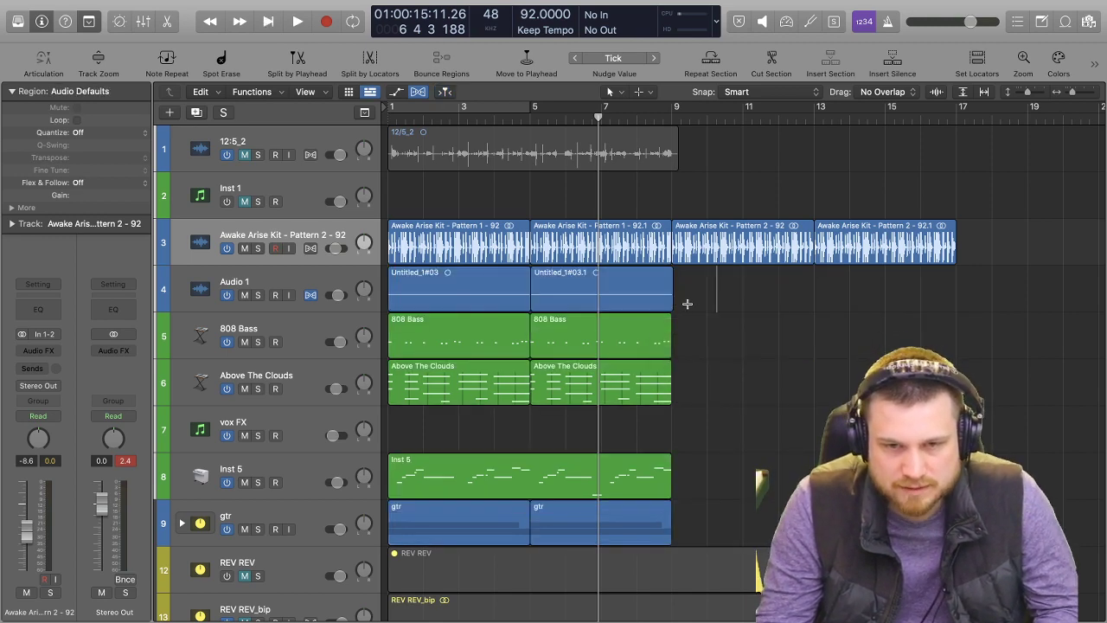
scroll(695, 302, up, 1)
scroll(695, 301, up, 2)
drag(606, 305, 601, 306)
scroll(614, 309, up, 3)
scroll(726, 320, right, 5)
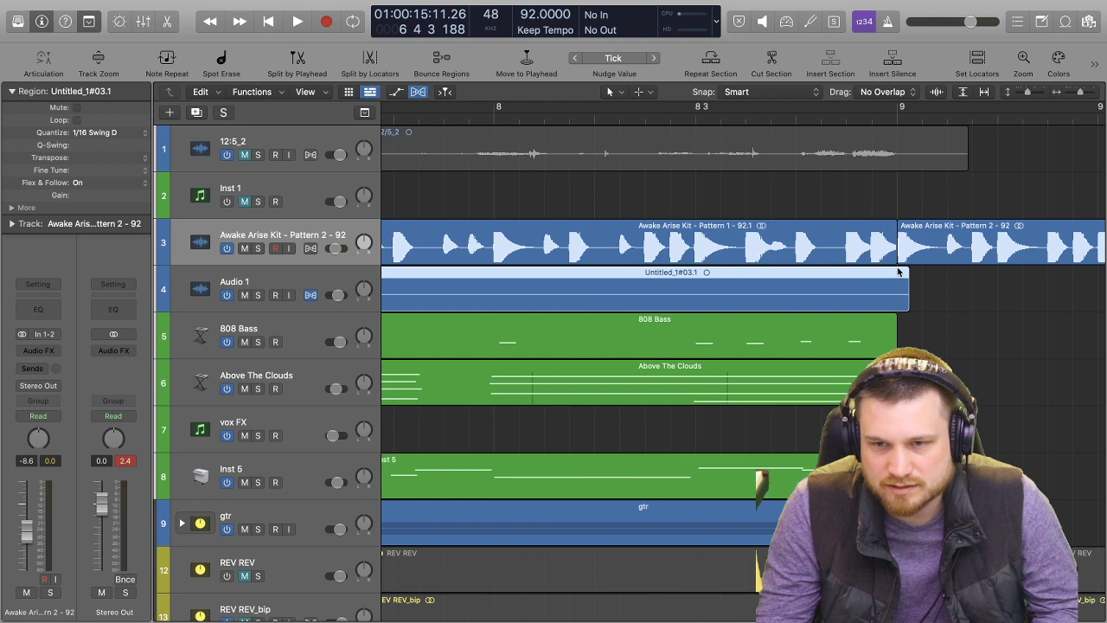
click(895, 203)
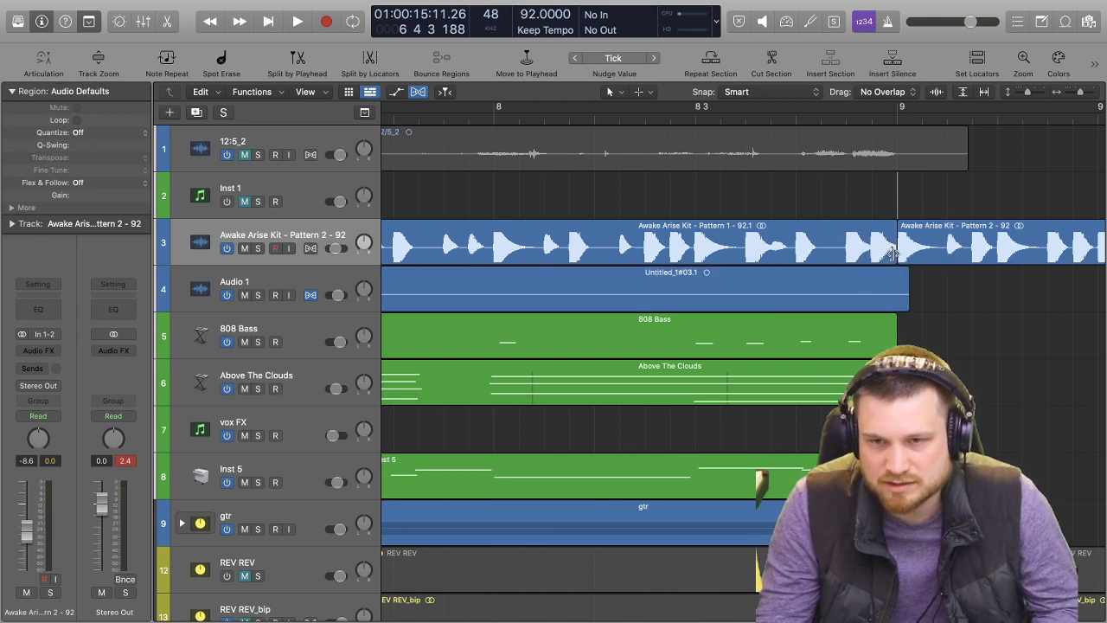
click(899, 294)
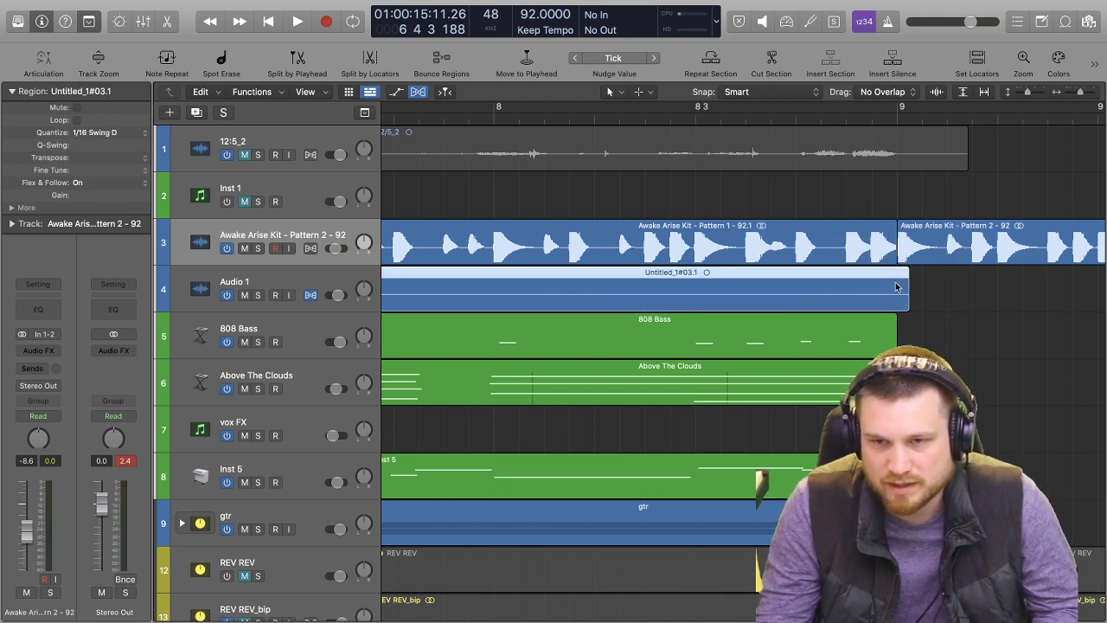
drag(894, 295, 926, 289)
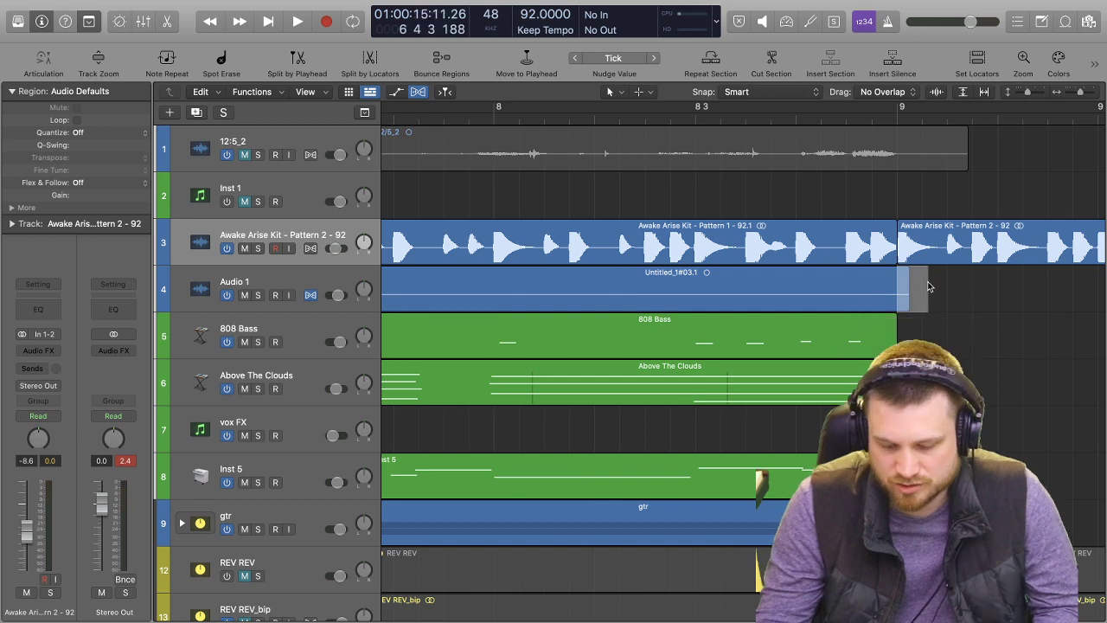
scroll(925, 274, left, 10)
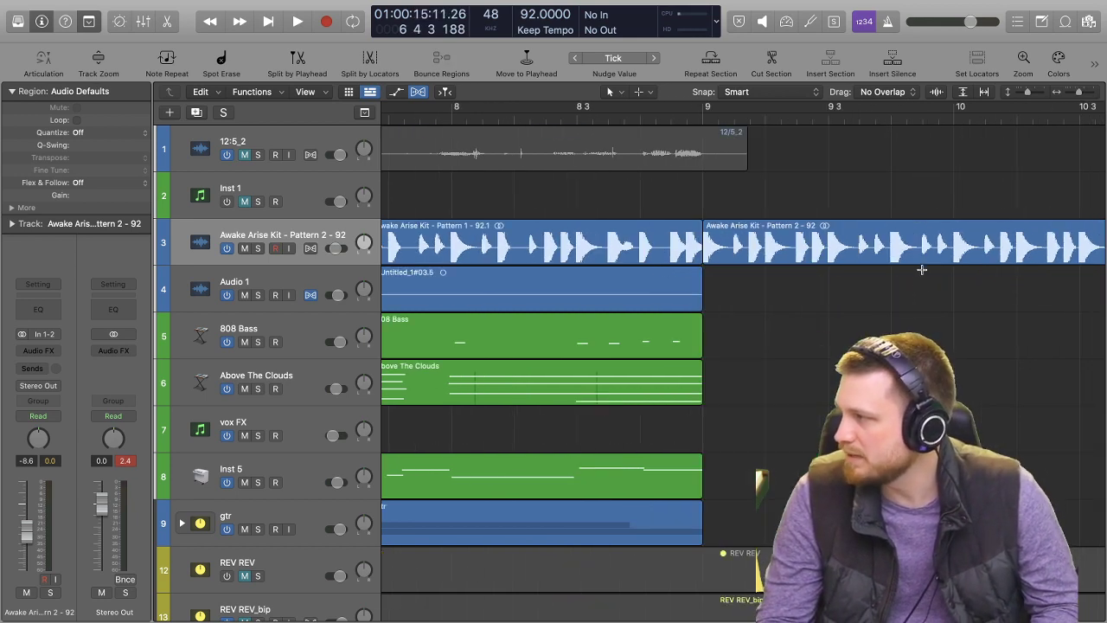
scroll(630, 288, left, 3)
scroll(630, 288, left, 5)
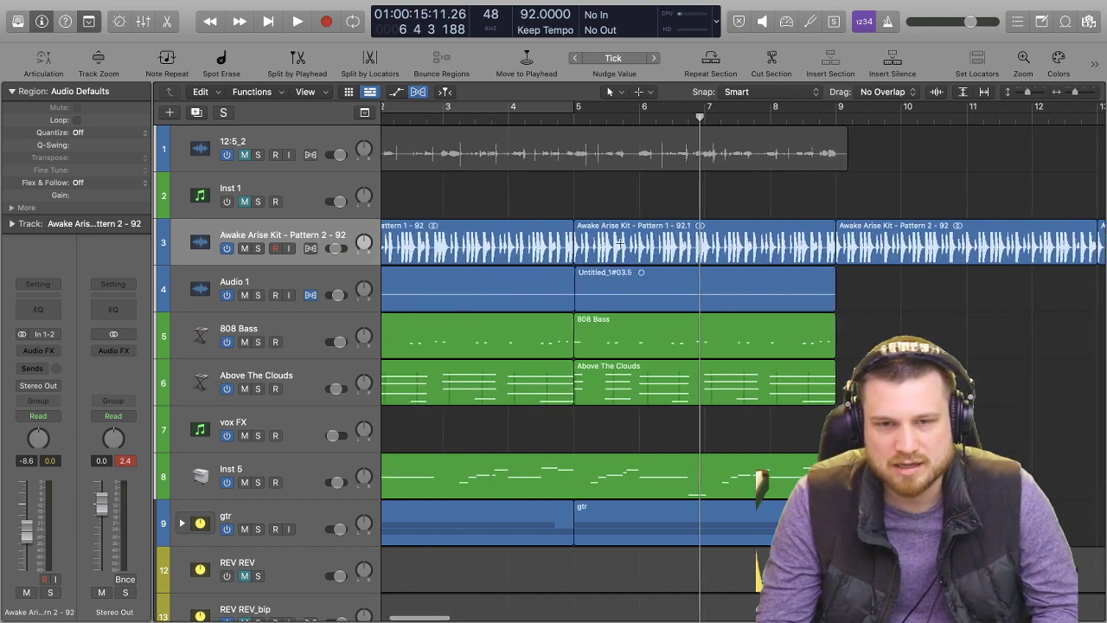
Repeat the Audio 1, 808 Bass, Above The Clouds, Inst 5 and gtr regions once so they fill bars 9 to 17.
drag(910, 290, 413, 466)
key(super+r)
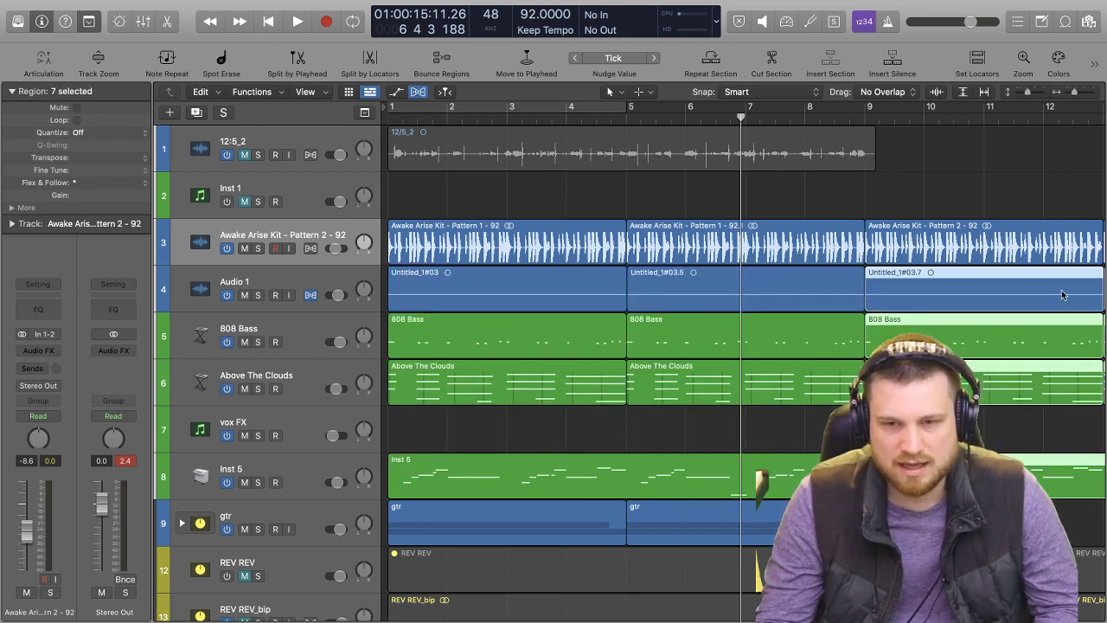
scroll(945, 309, down, 5)
scroll(803, 314, down, 3)
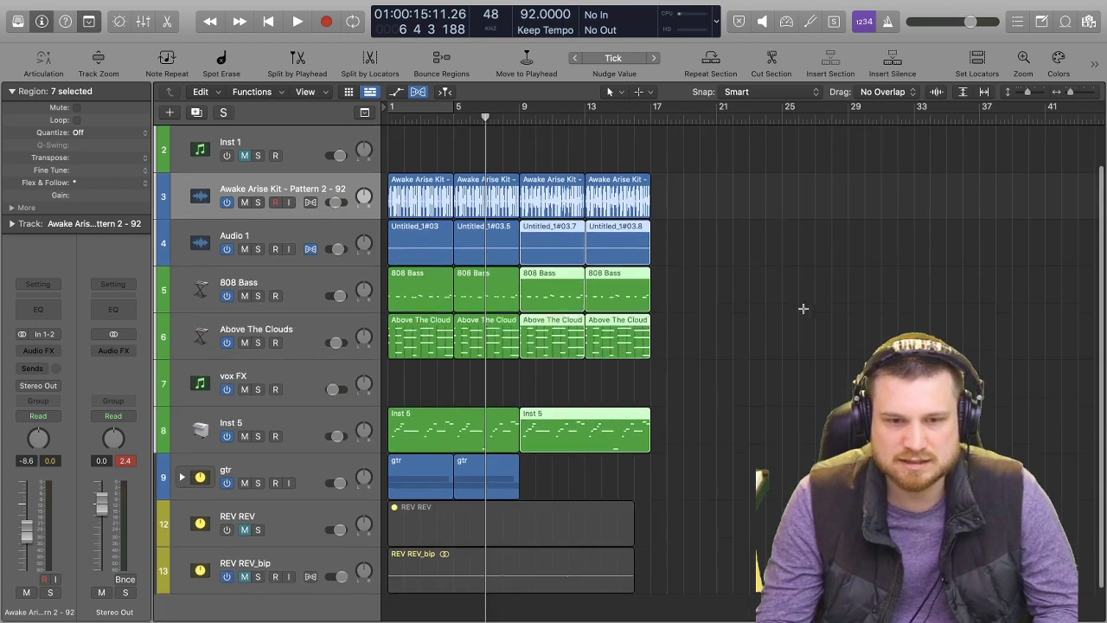
drag(538, 431, 416, 432)
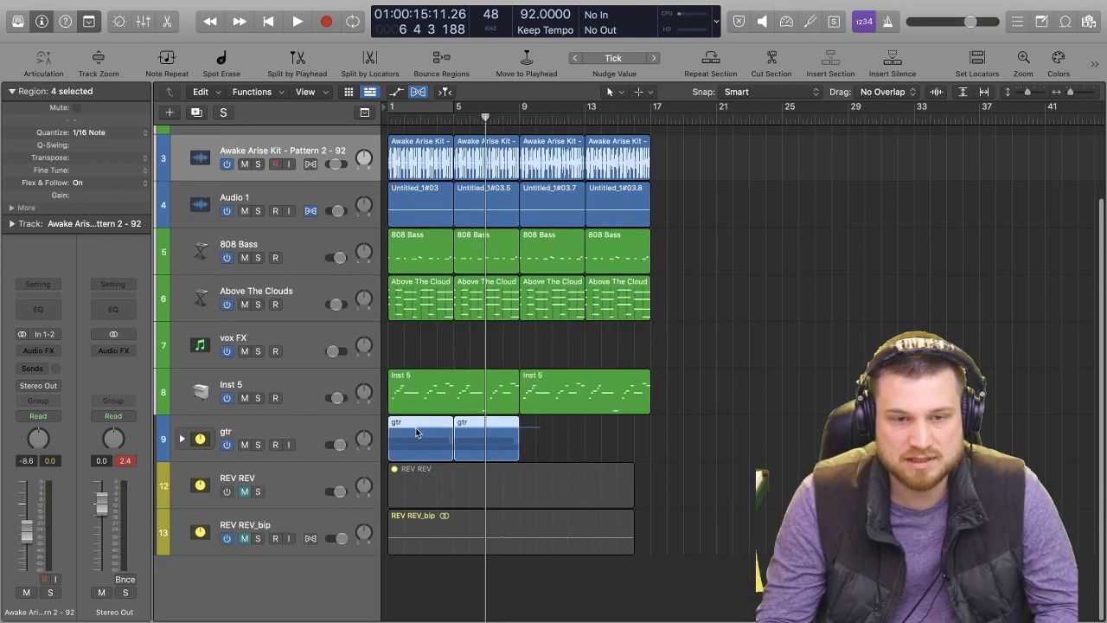
key(super+r)
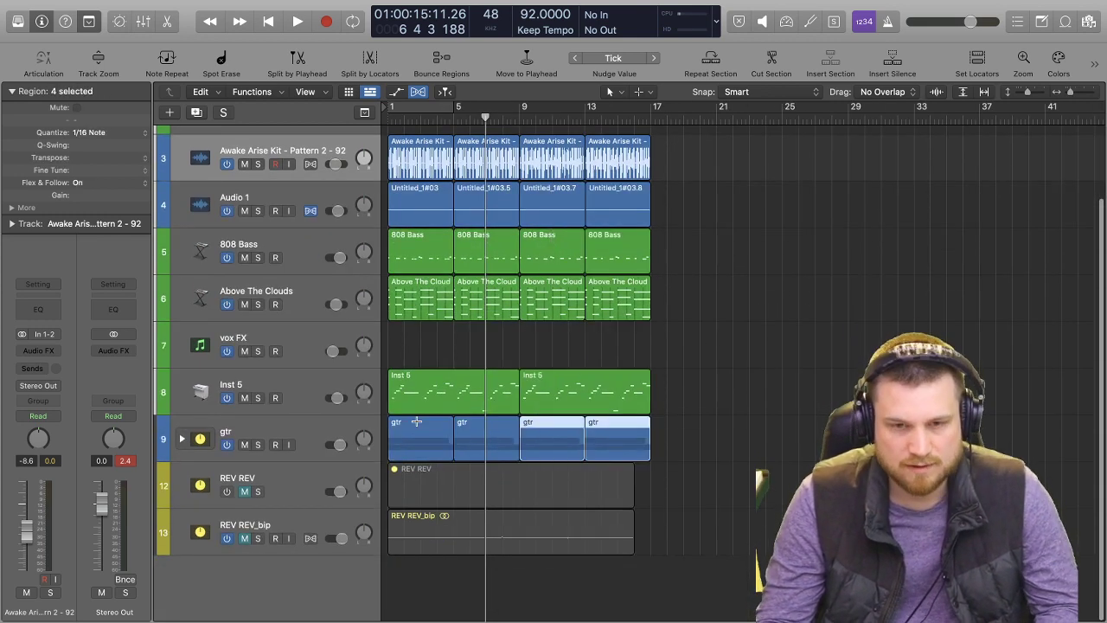
Play the arrangement from the start, then repeat all regions from the drums down to gtr once to fill bars 17 to 33, and stop playback.
click(682, 379)
key(Return)
key(space)
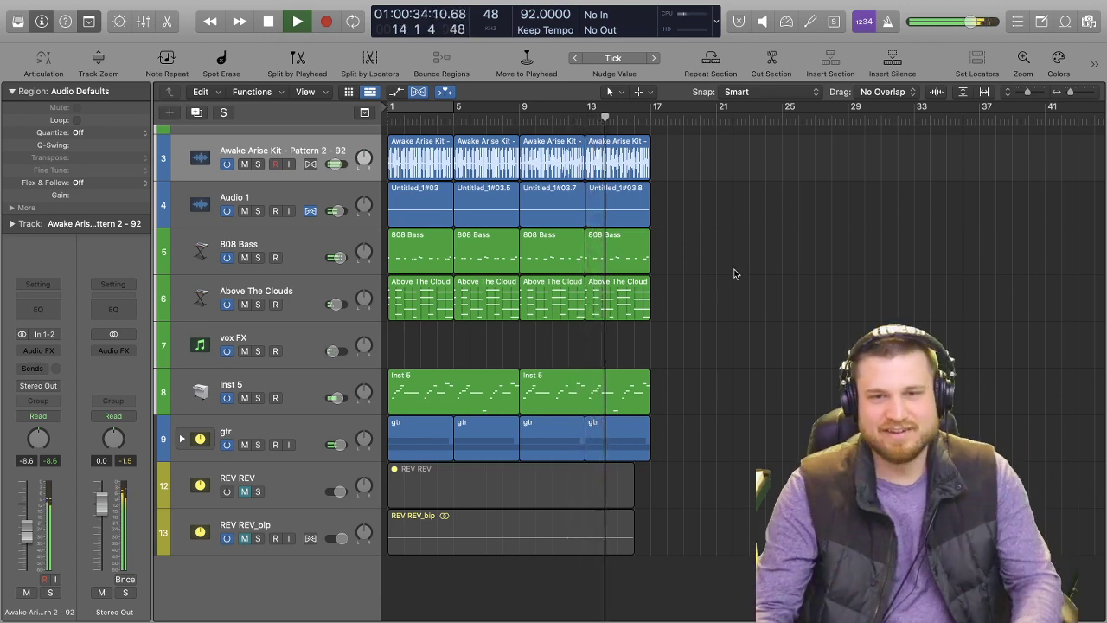
drag(680, 154, 415, 450)
key(ctrl+r)
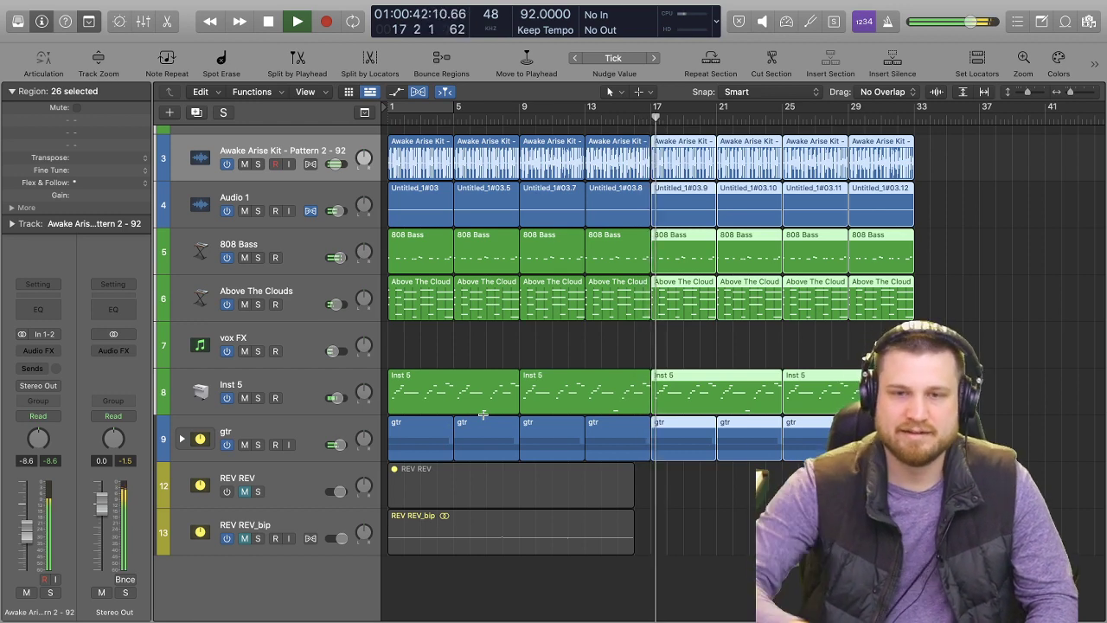
key(space)
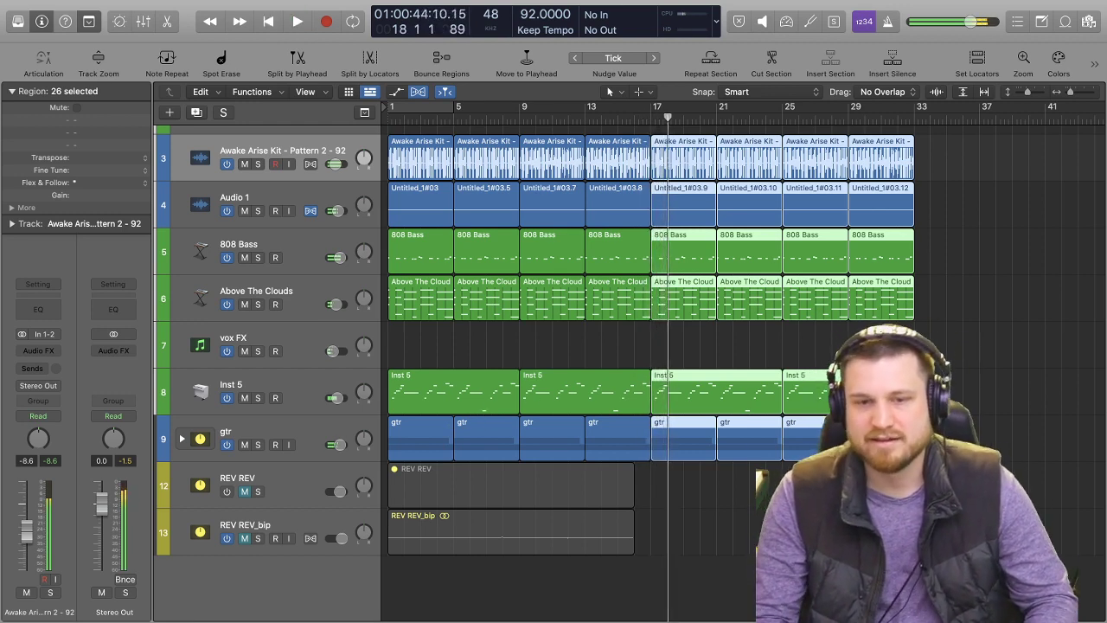
Delete the Inst 5 regions at bar 17 and at bar 1.
drag(751, 476, 696, 460)
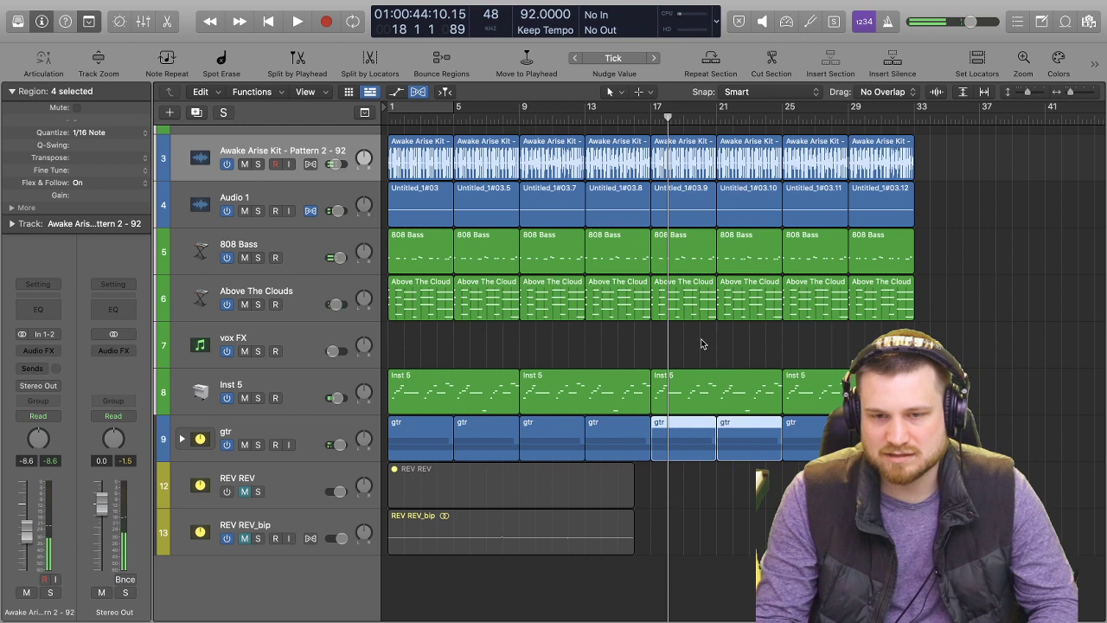
click(698, 391)
key(Delete)
click(484, 389)
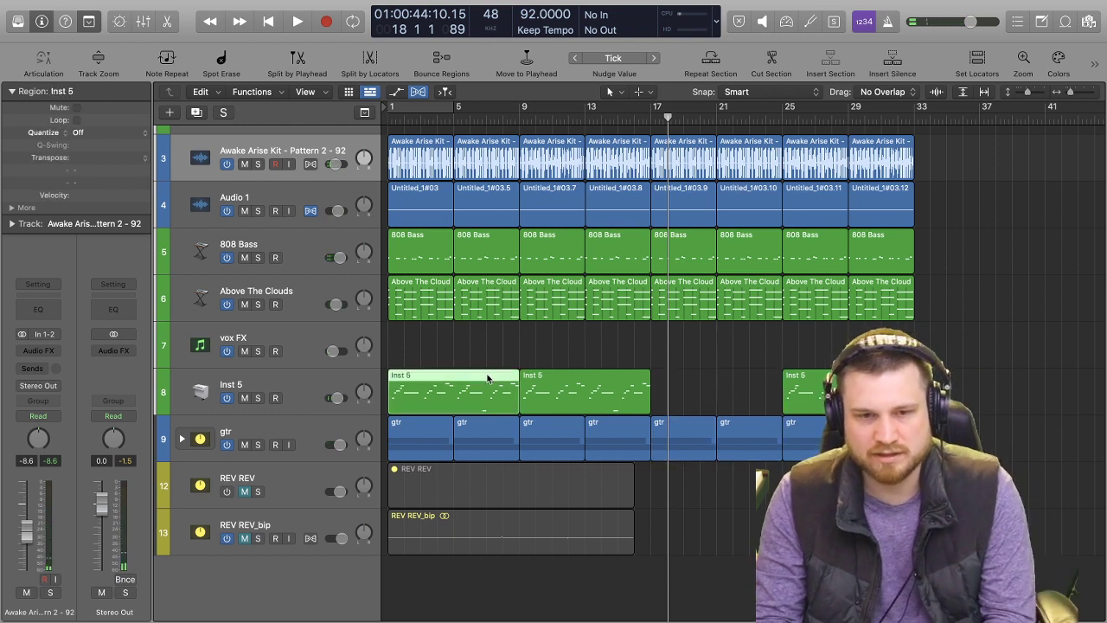
key(Delete)
Play the arrangement from the start and again from about bar 7 to check the Inst 5 entry and exit.
key(Return)
key(space)
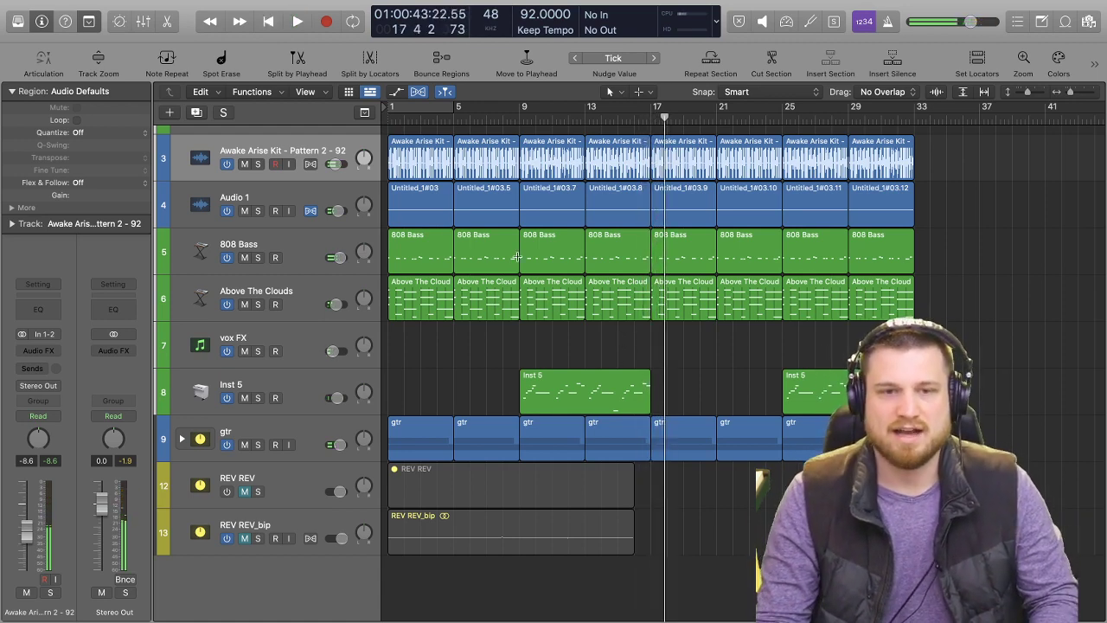
scroll(592, 331, up, 2)
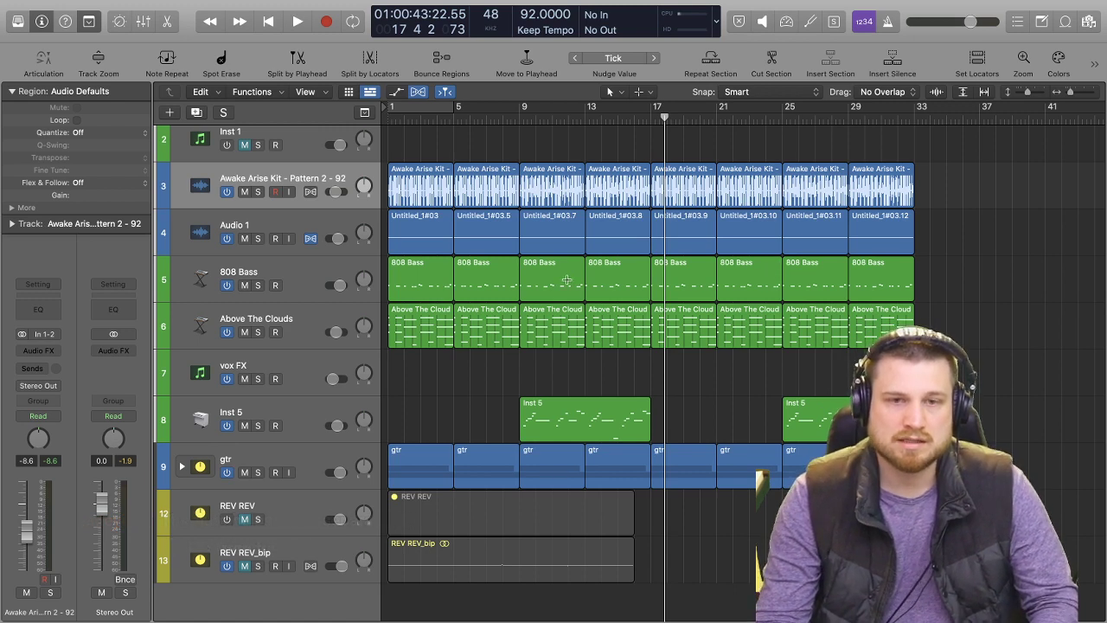
click(498, 116)
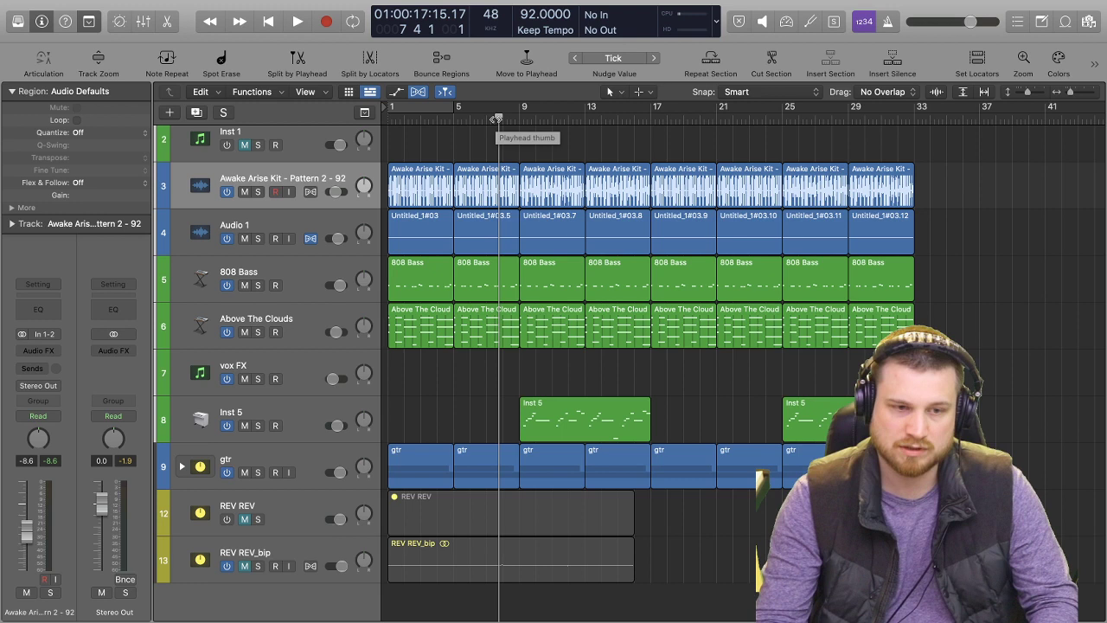
scroll(649, 311, down, 2)
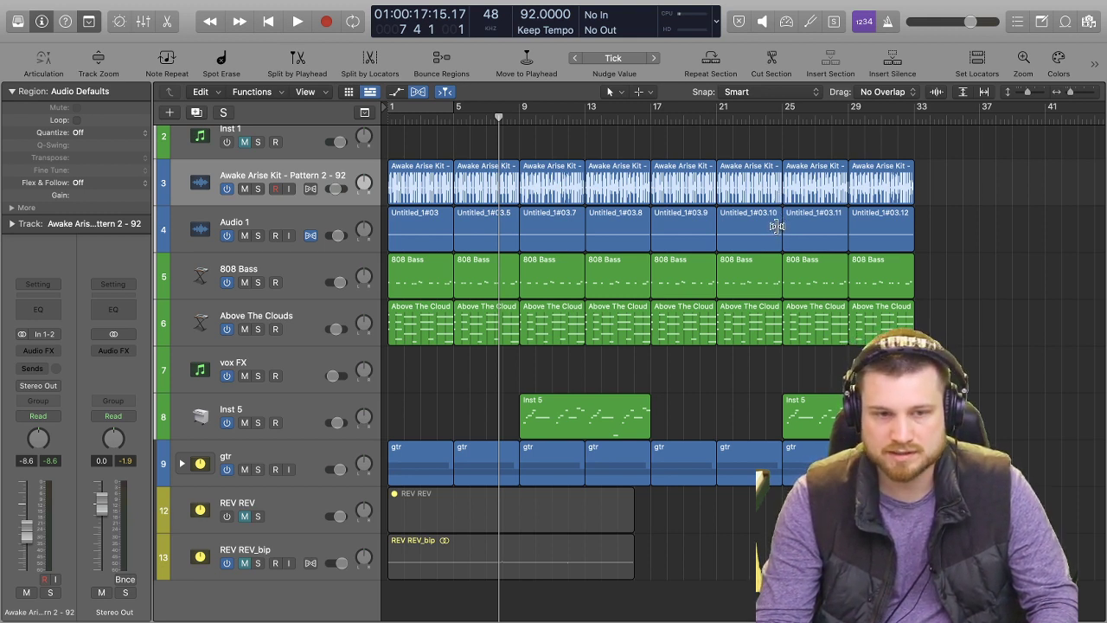
key(space)
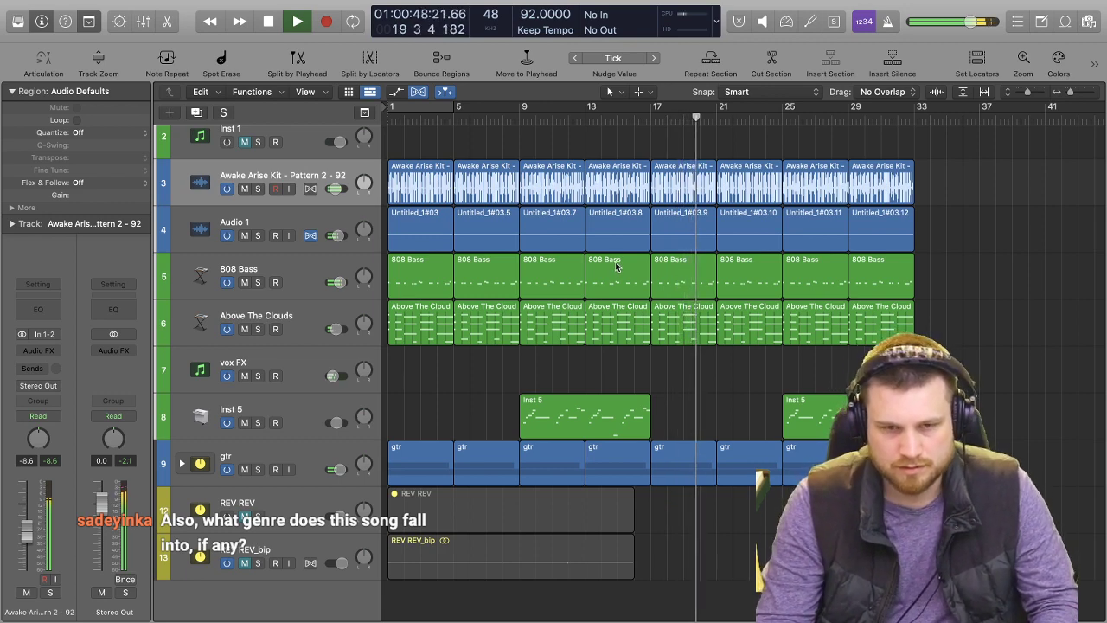
key(space)
Add a new audio track directly below the gtr track and name it gtr.
scroll(323, 318, up, 2)
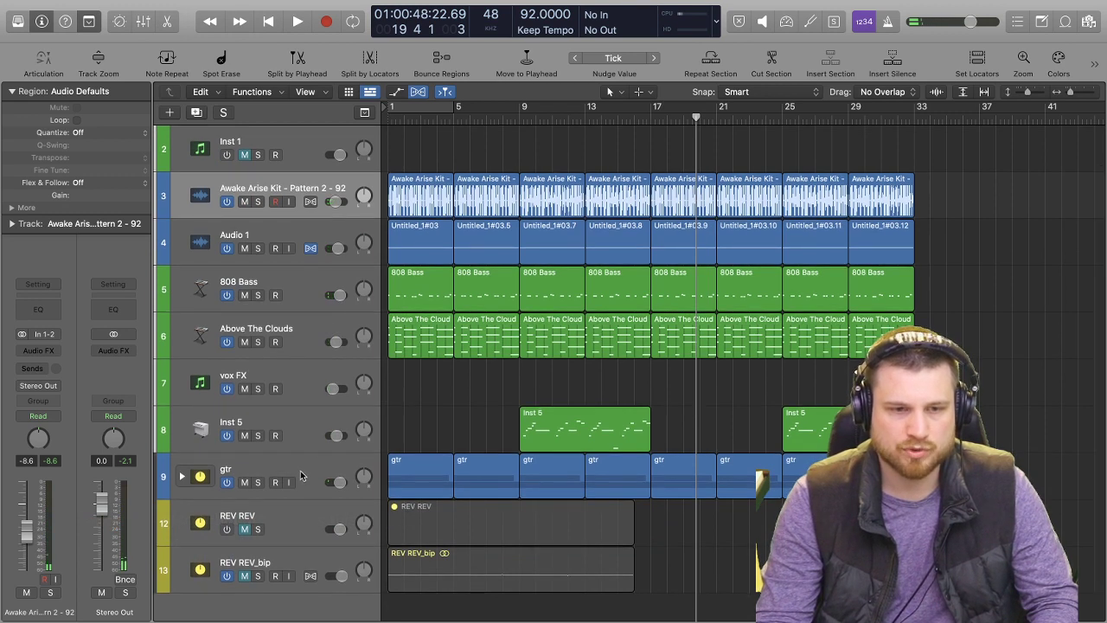
click(300, 475)
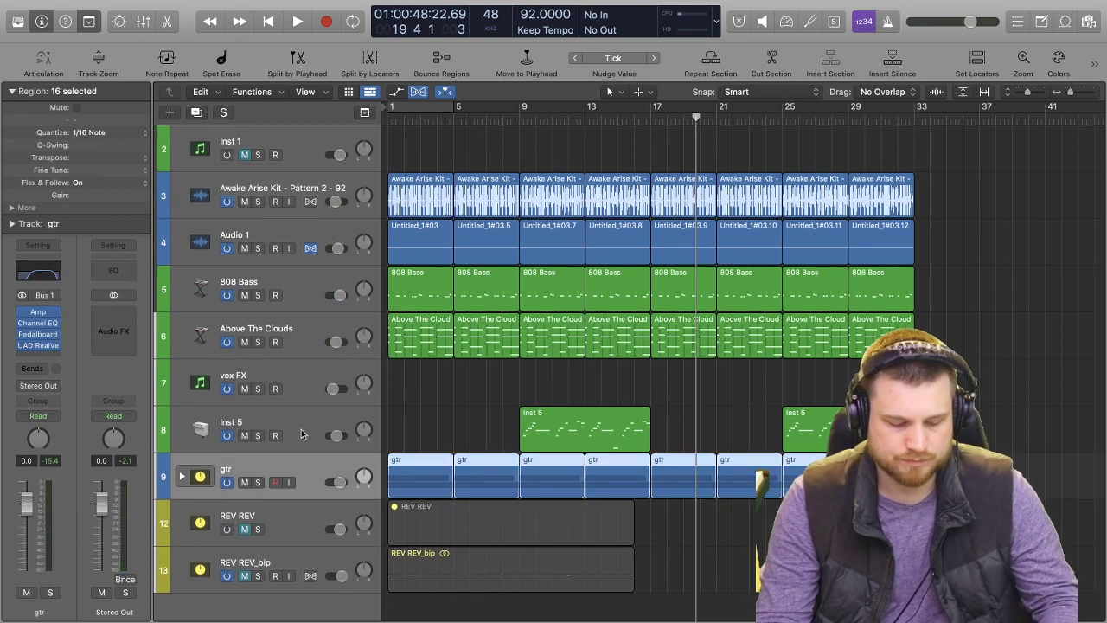
key(alt+super+a)
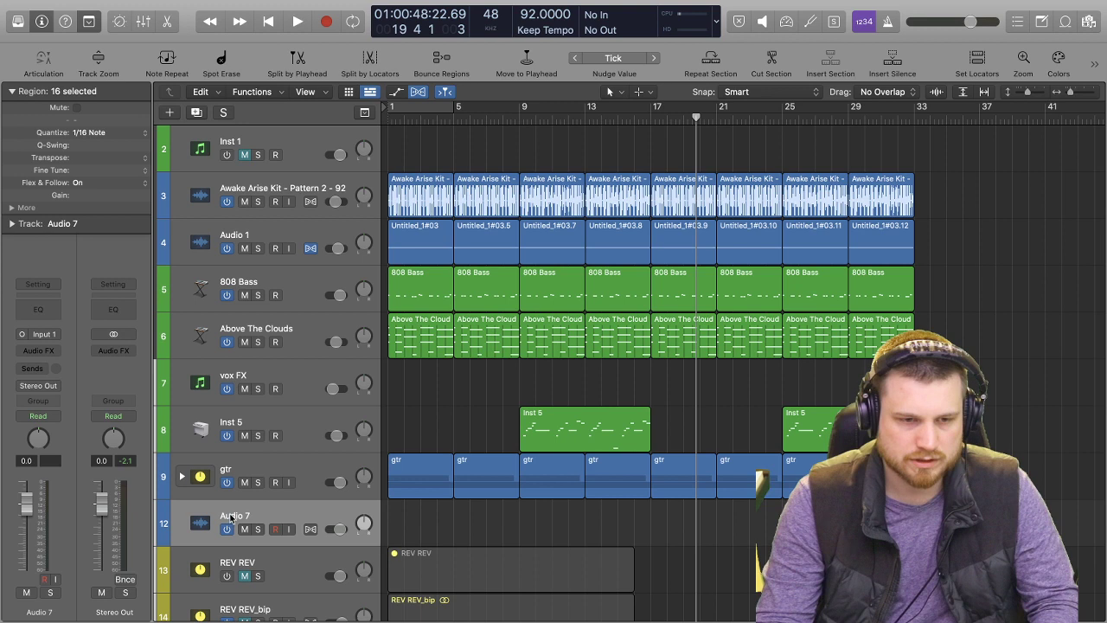
double_click(230, 516)
text(gtr)
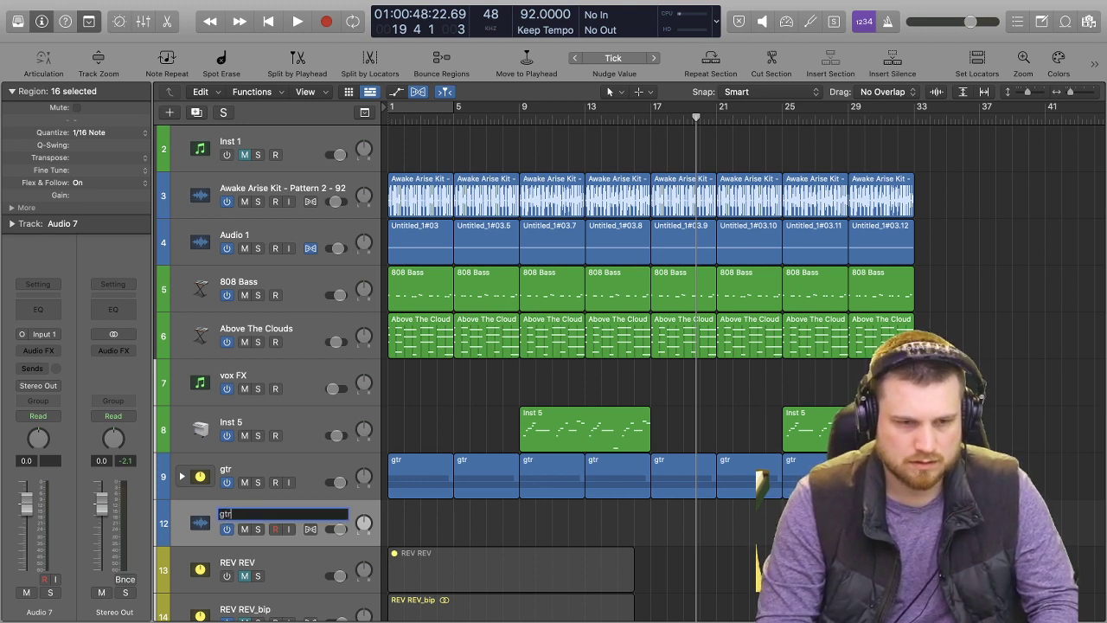
key(Return)
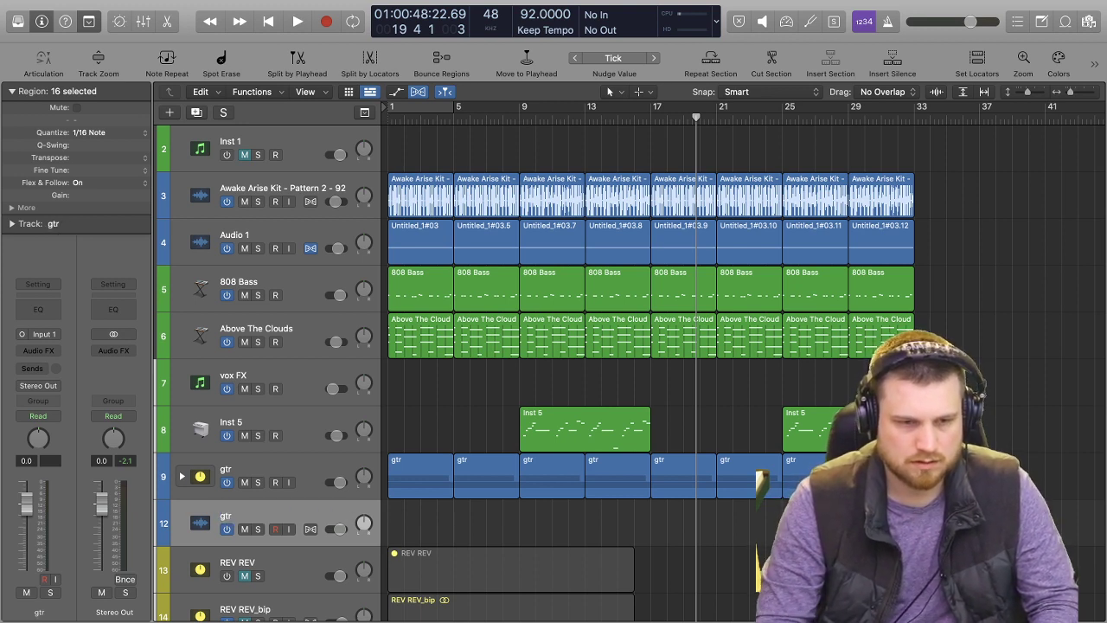
Listen to the opening bars in full and with the bounced drum track soloed, then switch the solo off.
click(391, 116)
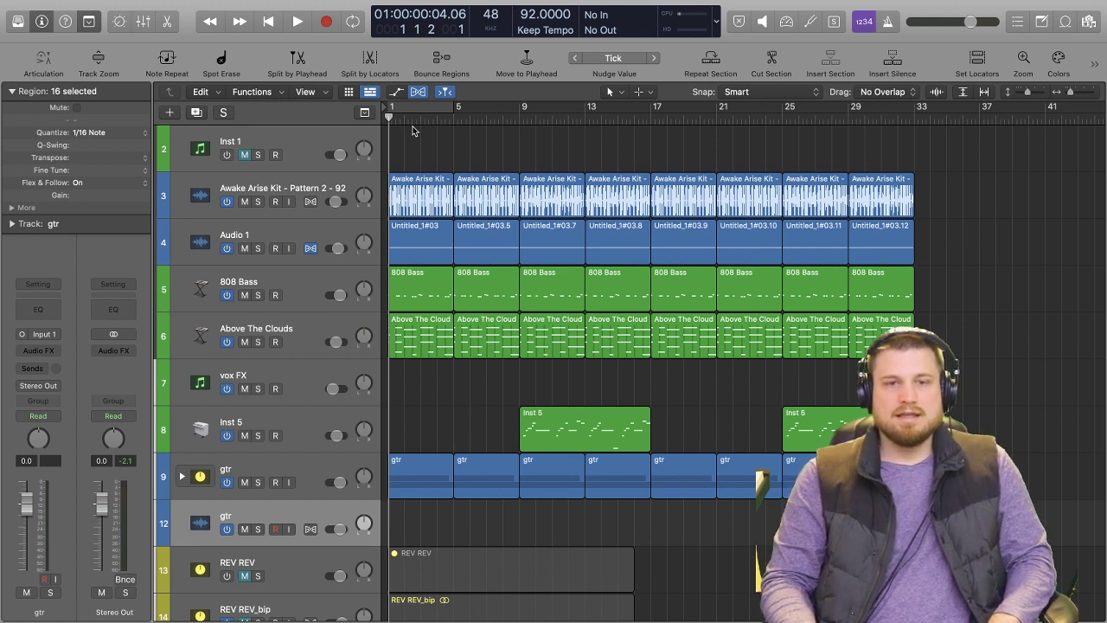
key(space)
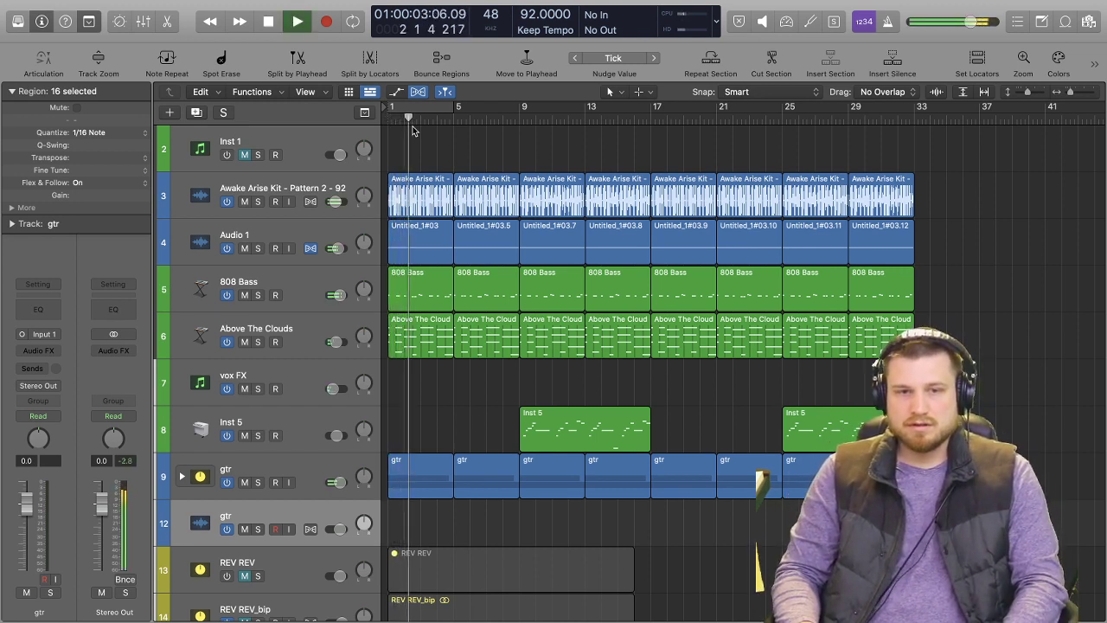
key(space)
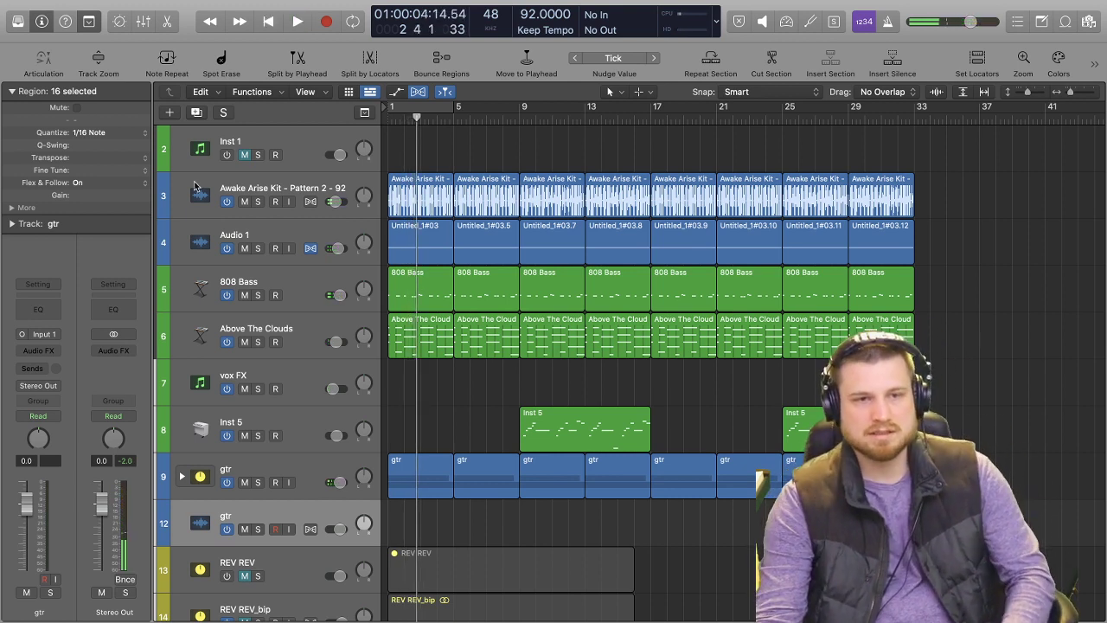
click(257, 201)
key(space)
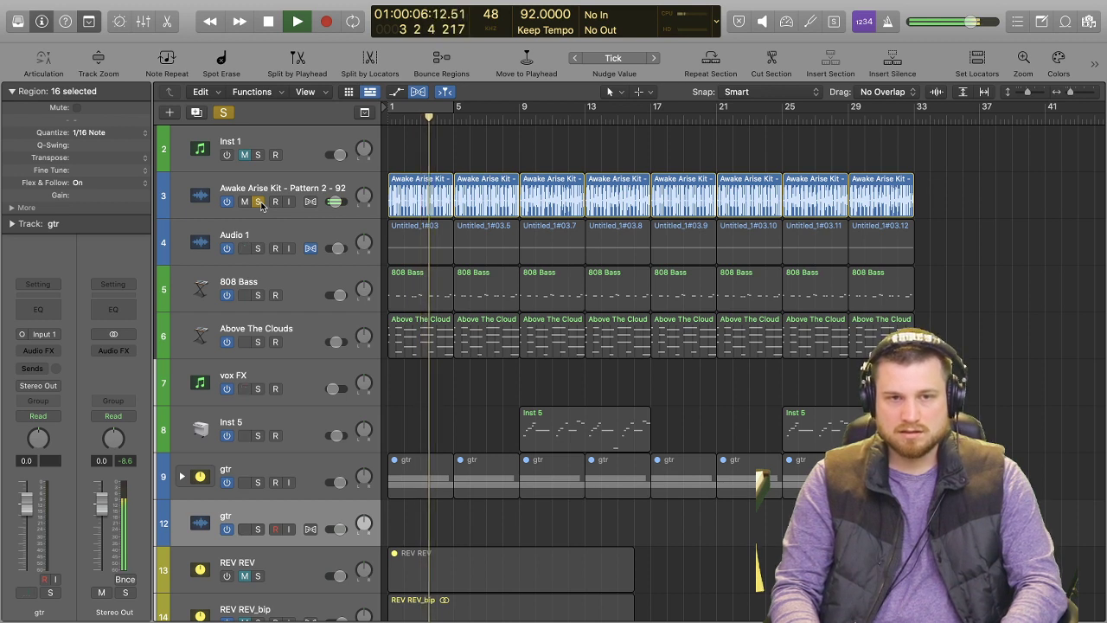
key(space)
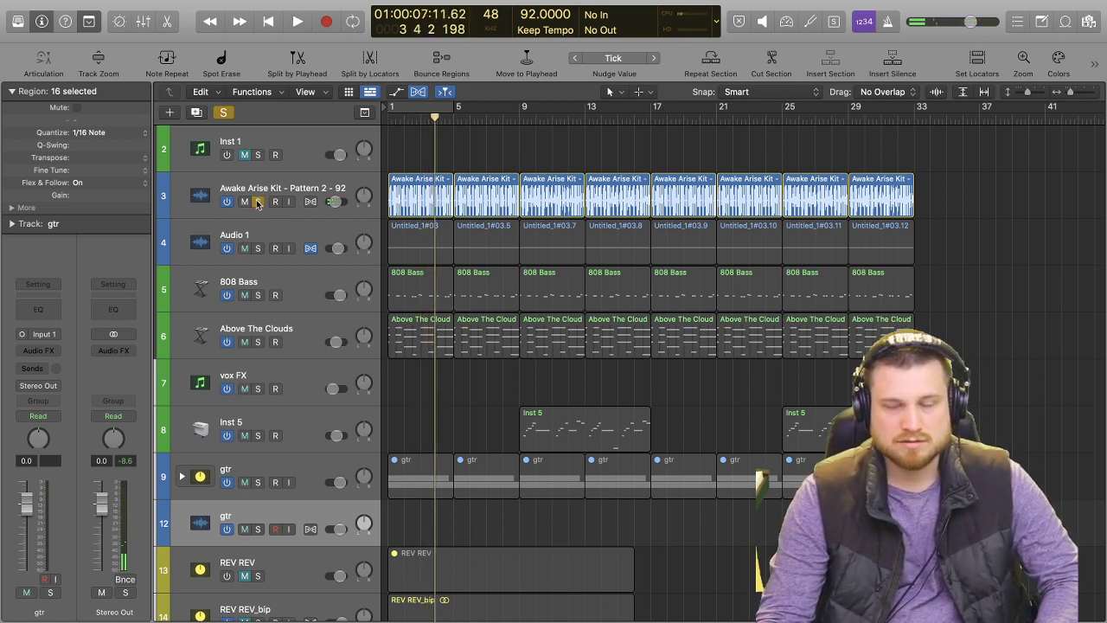
key(Return)
key(space)
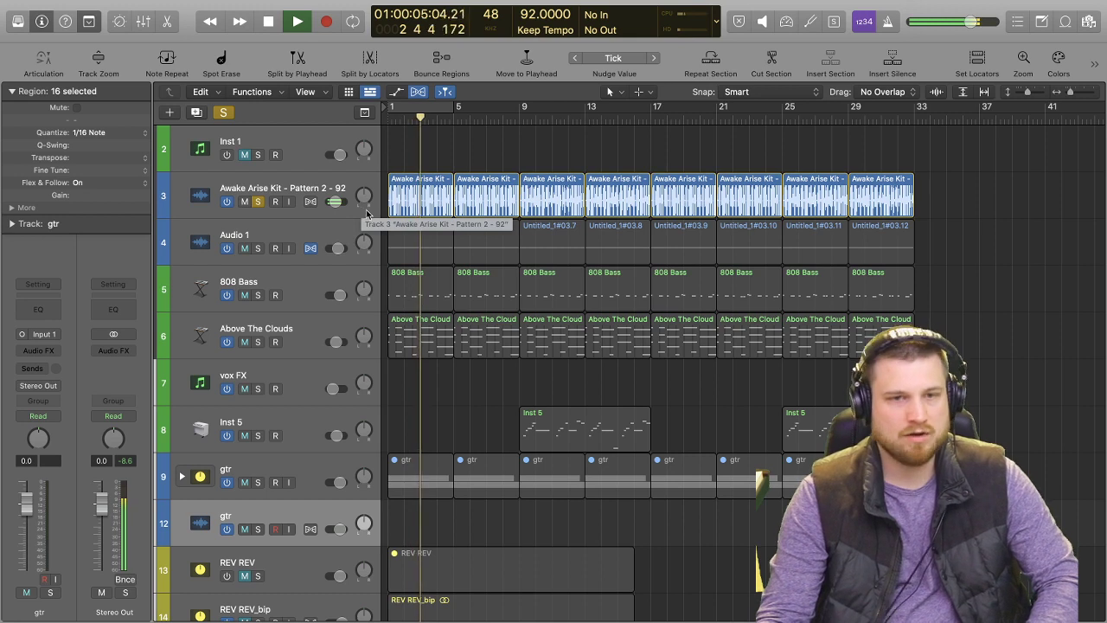
click(259, 203)
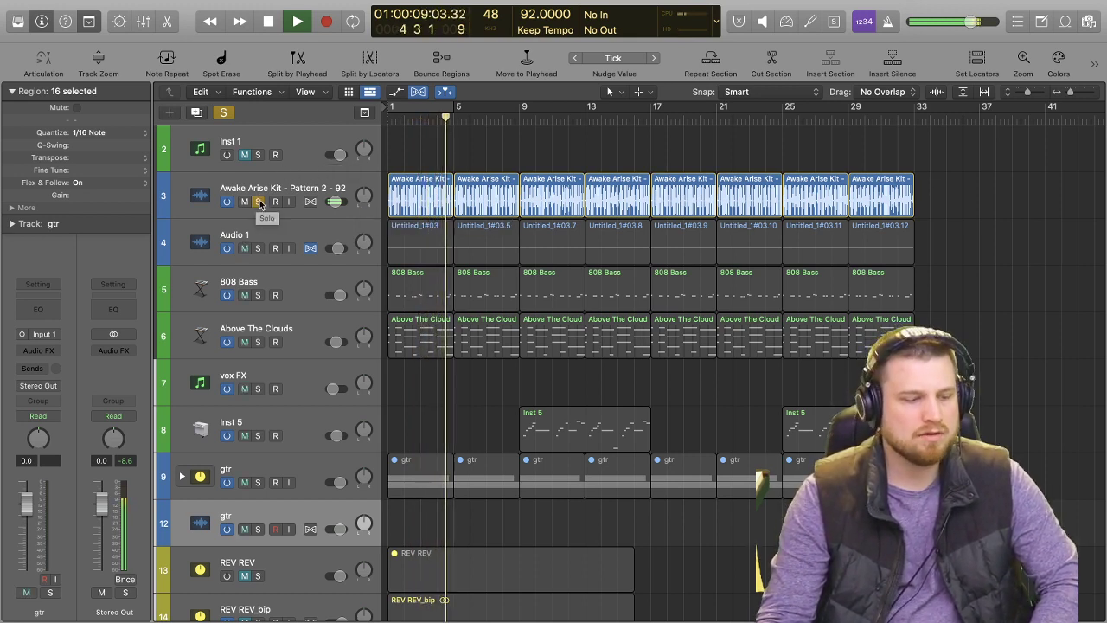
key(space)
click(257, 202)
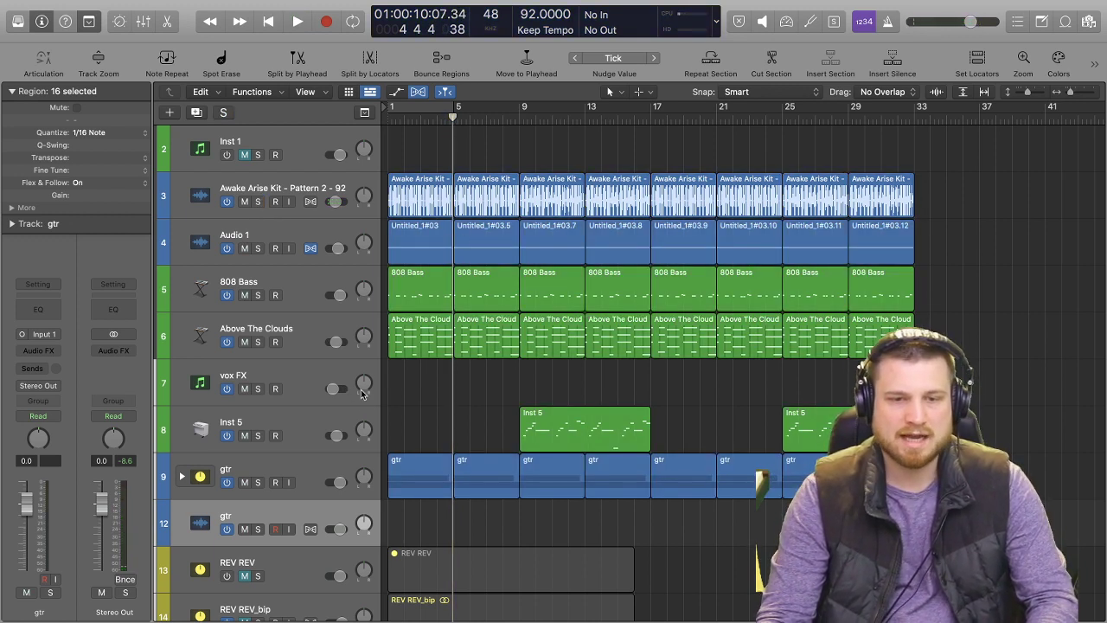
Play the full beat from bar 1 to about bar 8.
key(Return)
key(space)
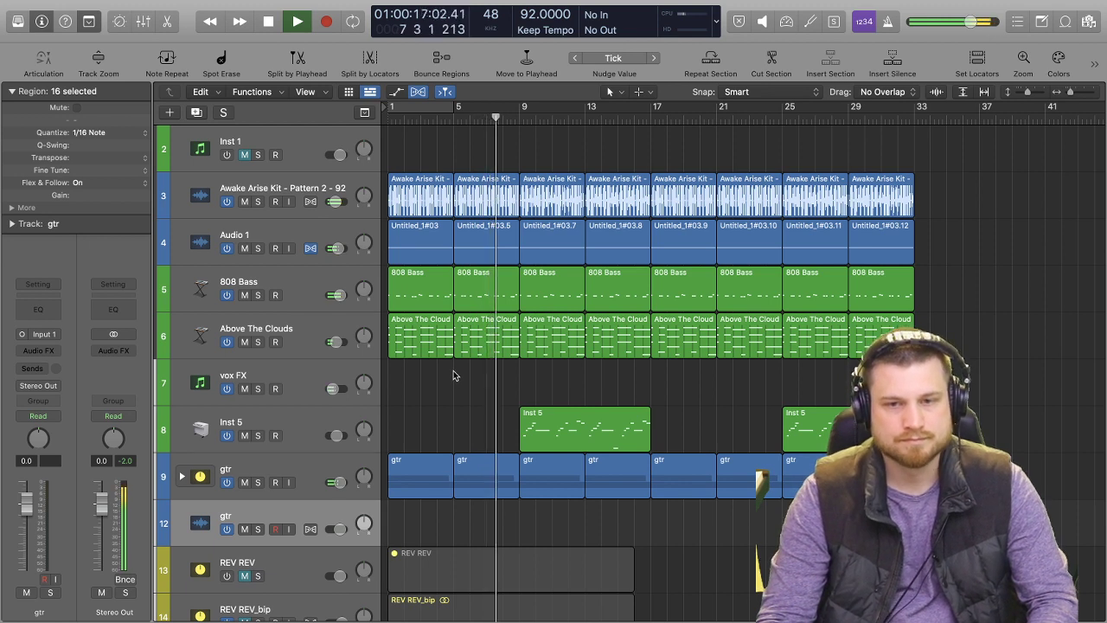
key(space)
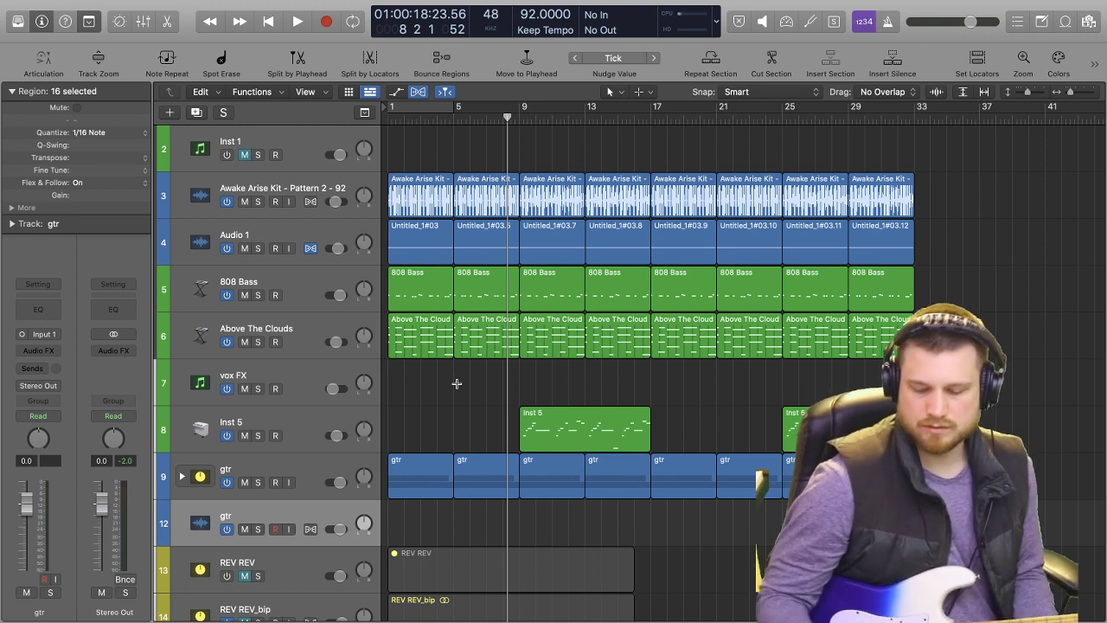
Record a guitar take of about four bars from bar 1 on the new gtr track, then duplicate the empty track below it.
key(Return)
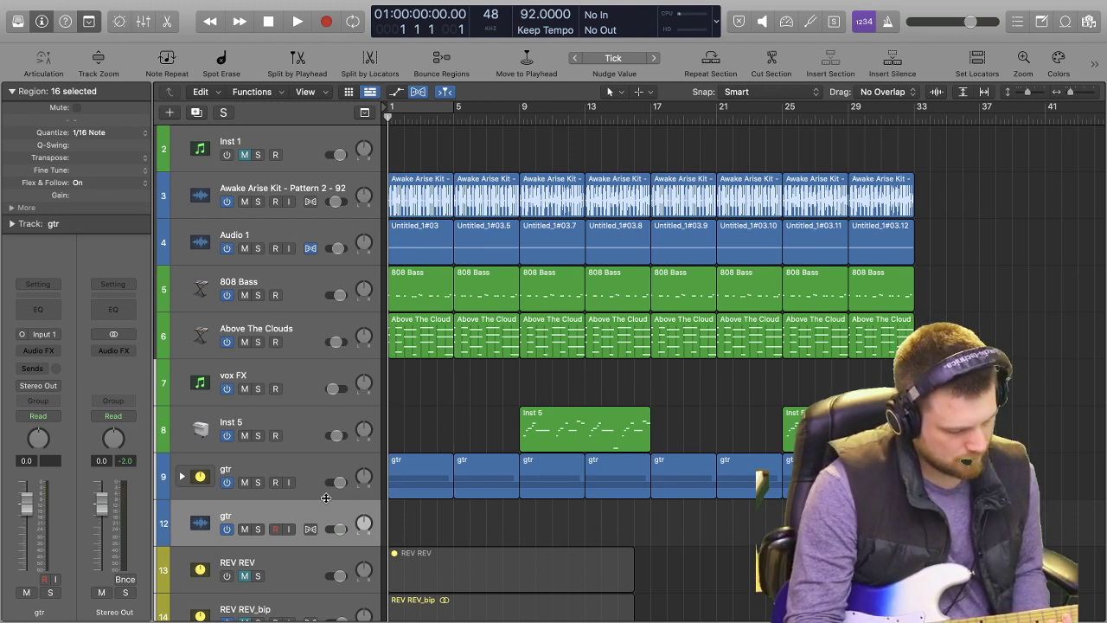
key(r)
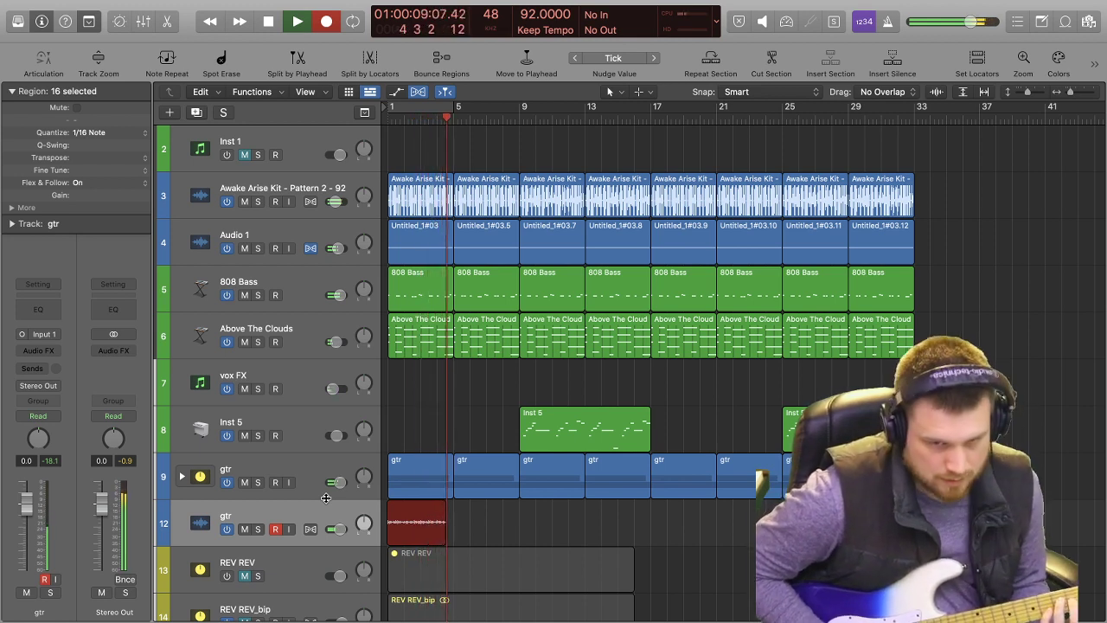
key(space)
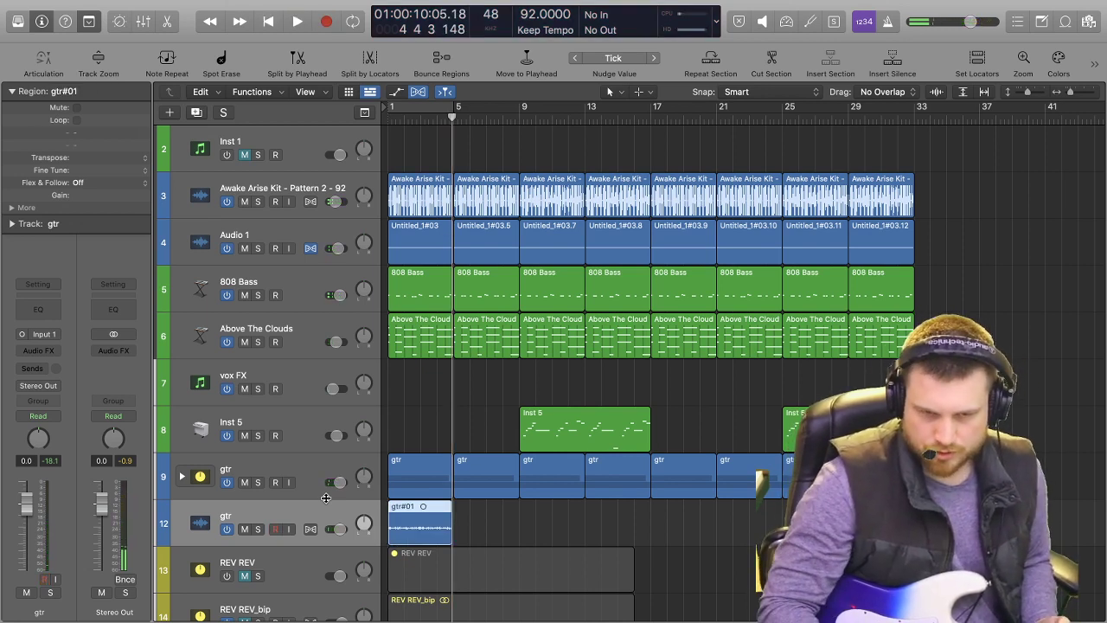
key(super+d)
key(Return)
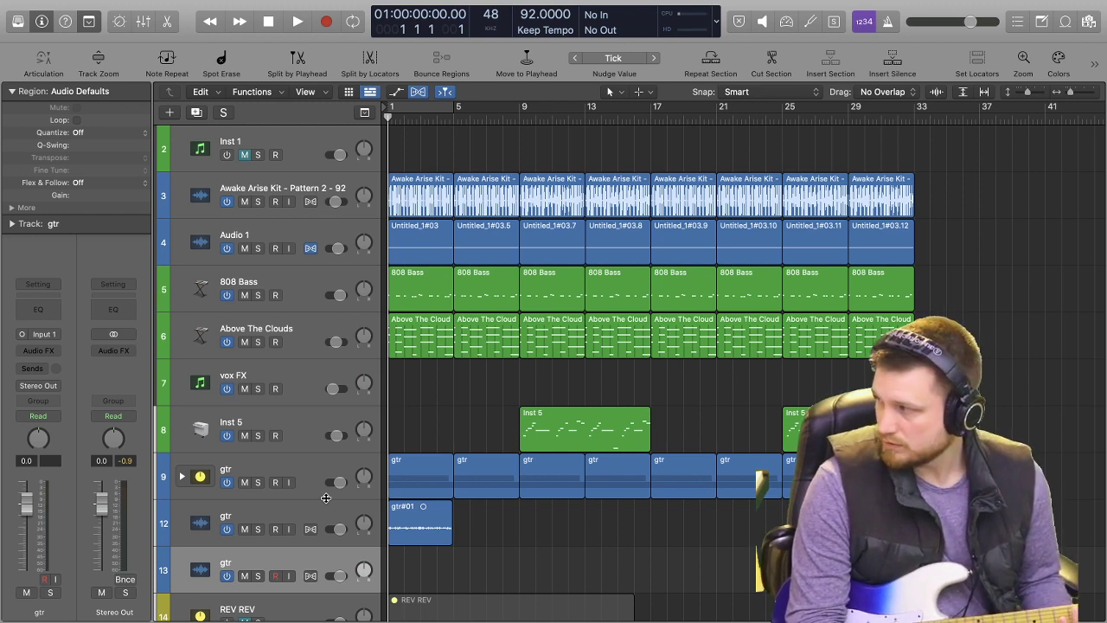
key(r)
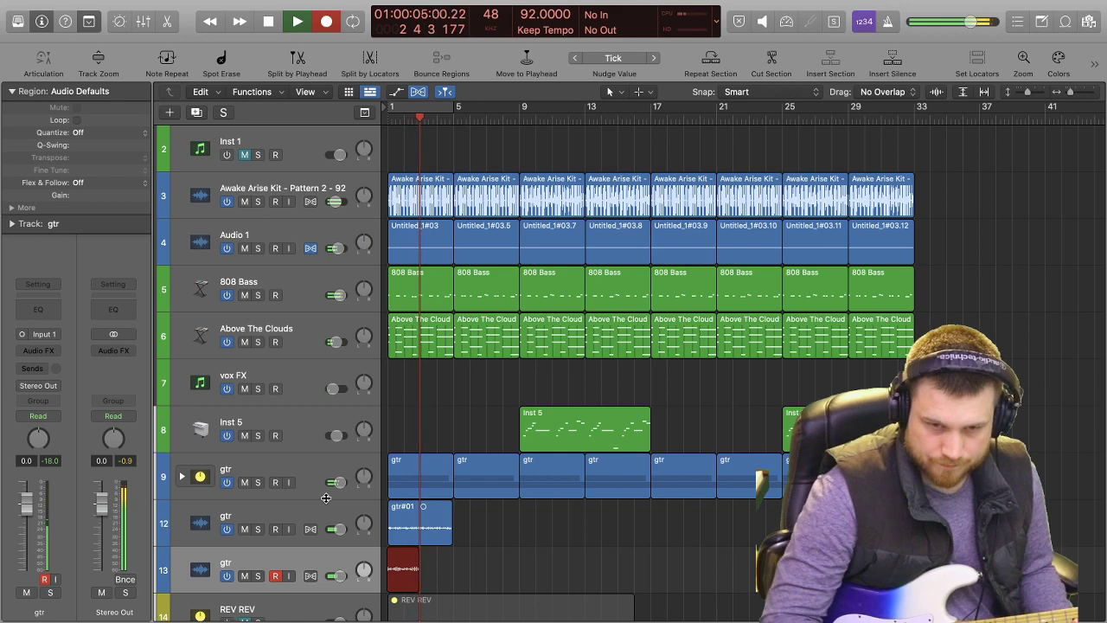
key(space)
key(super+z)
key(comma)
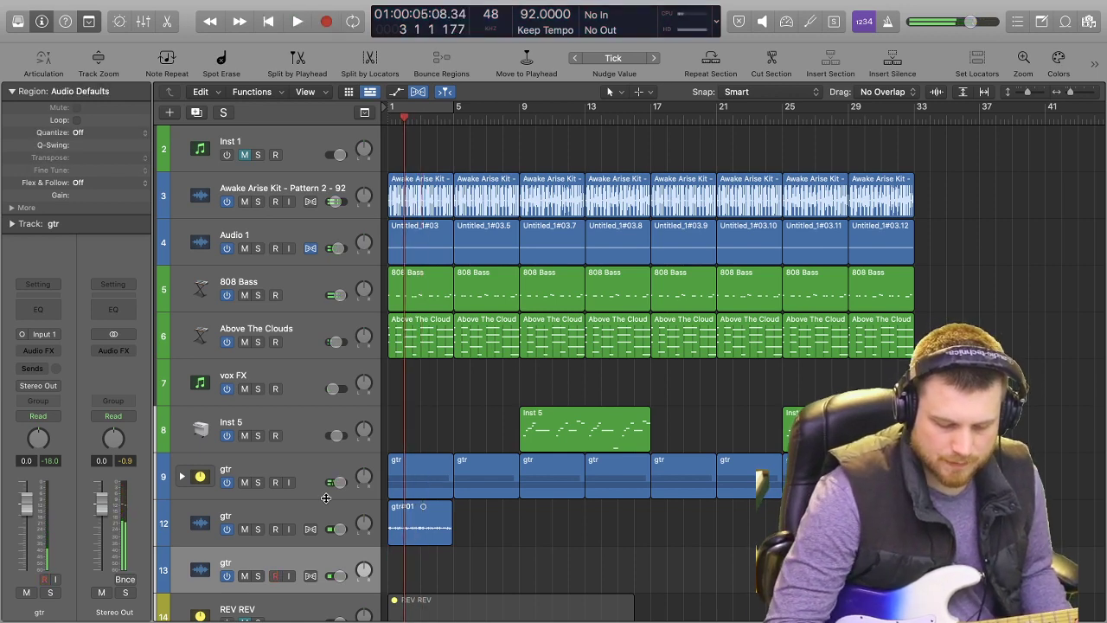
key(r)
key(super+space)
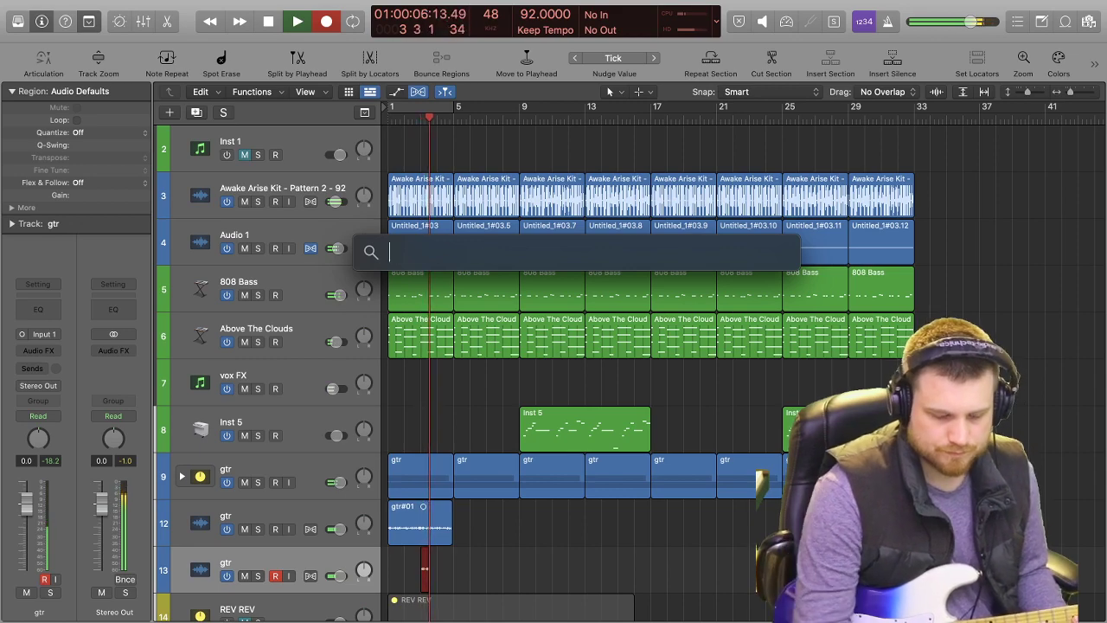
key(Escape)
key(Escape)
key(space)
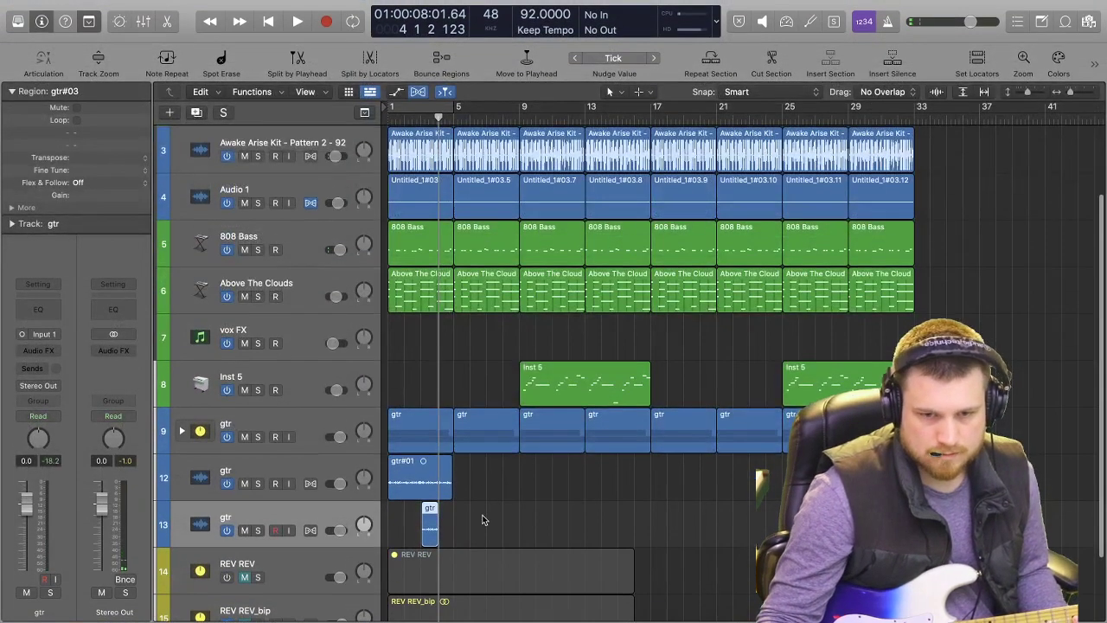
key(Delete)
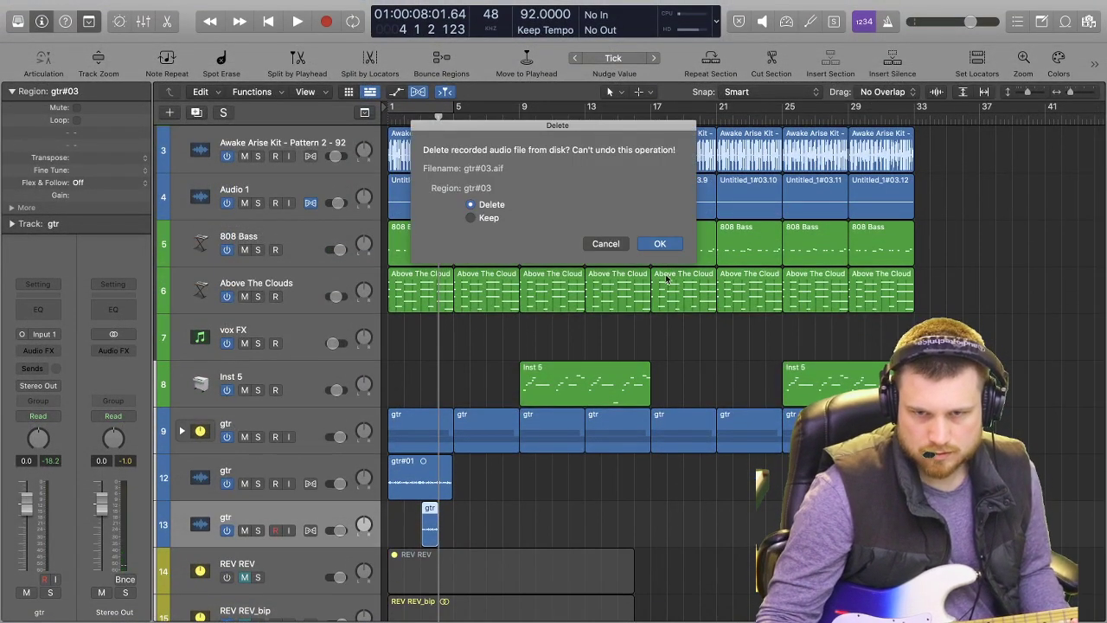
click(674, 243)
key(Return)
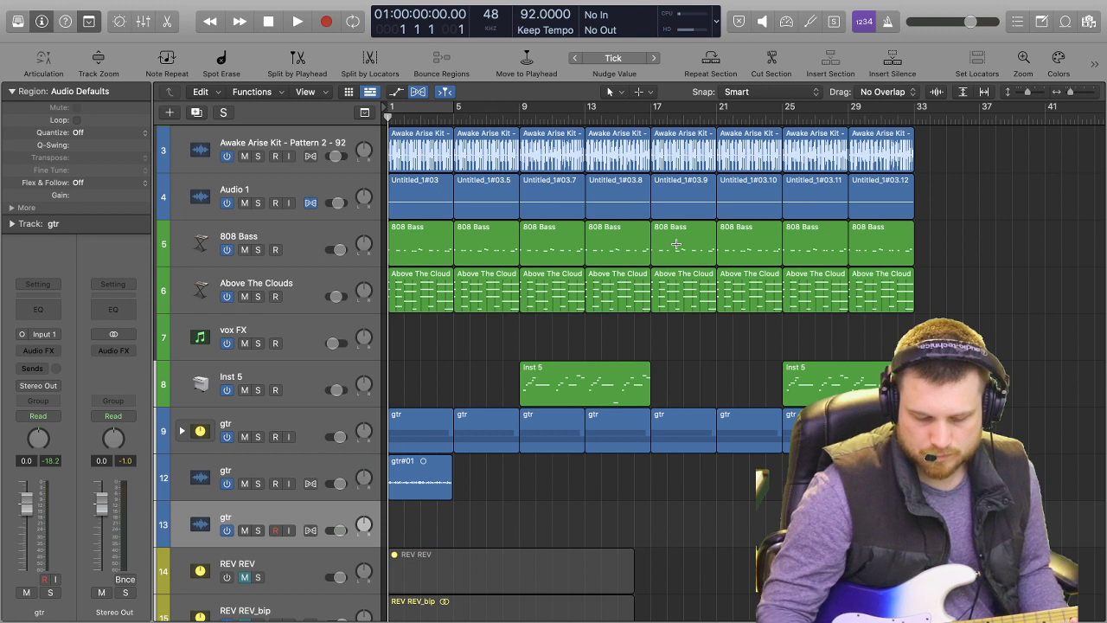
Set the record mode to Record / Record Repeat and record a guitar take of about four bars from bar 1 on gtr track 13.
right_click(326, 23)
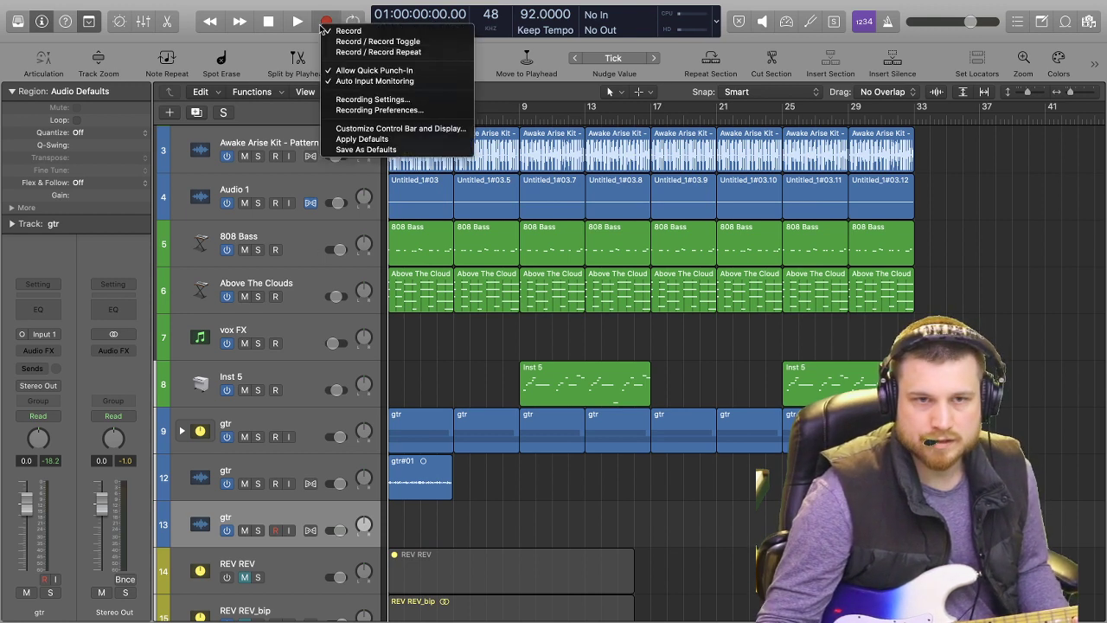
click(372, 52)
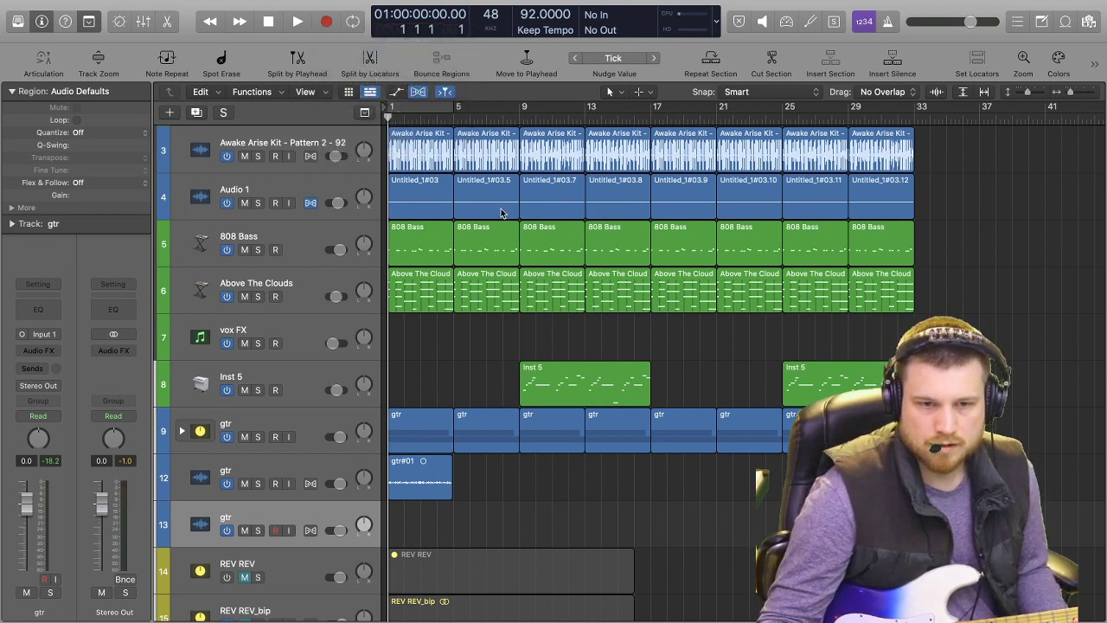
key(r)
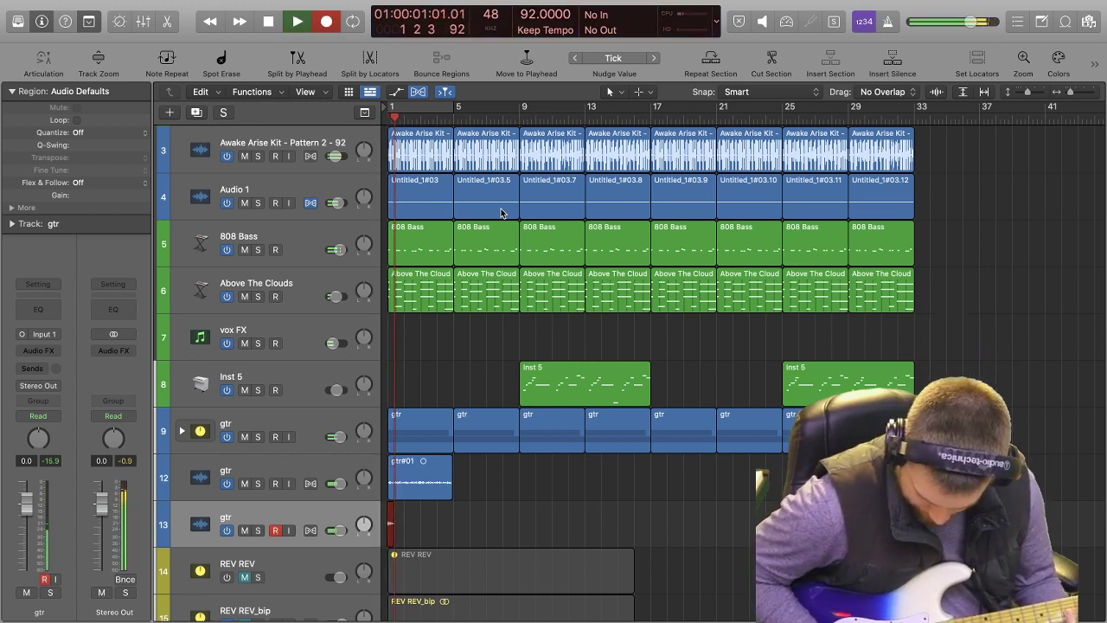
key(r)
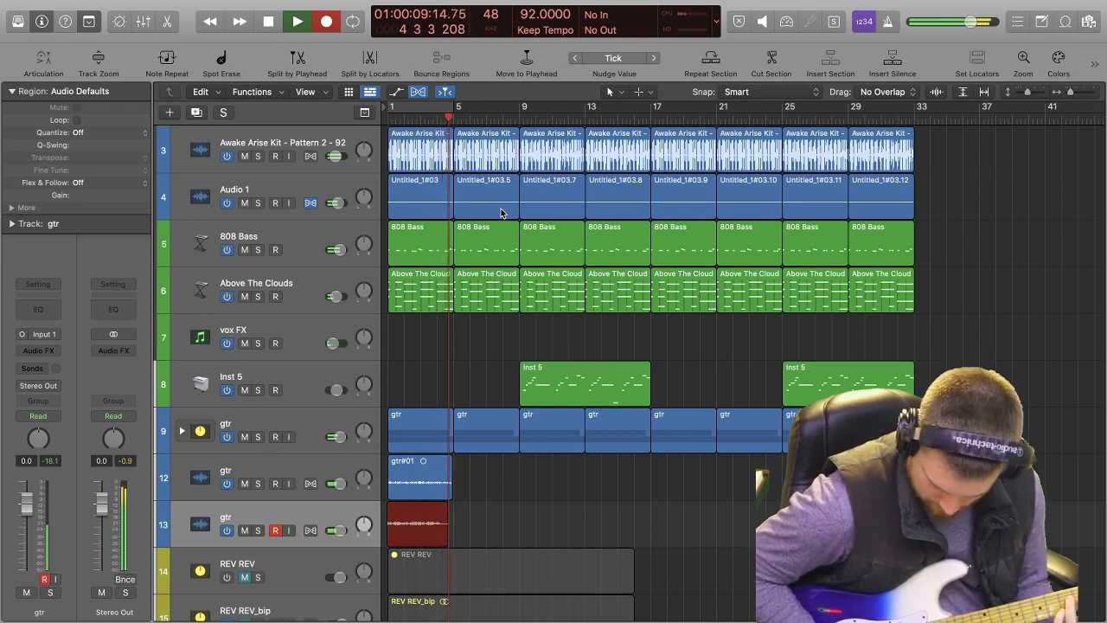
key(space)
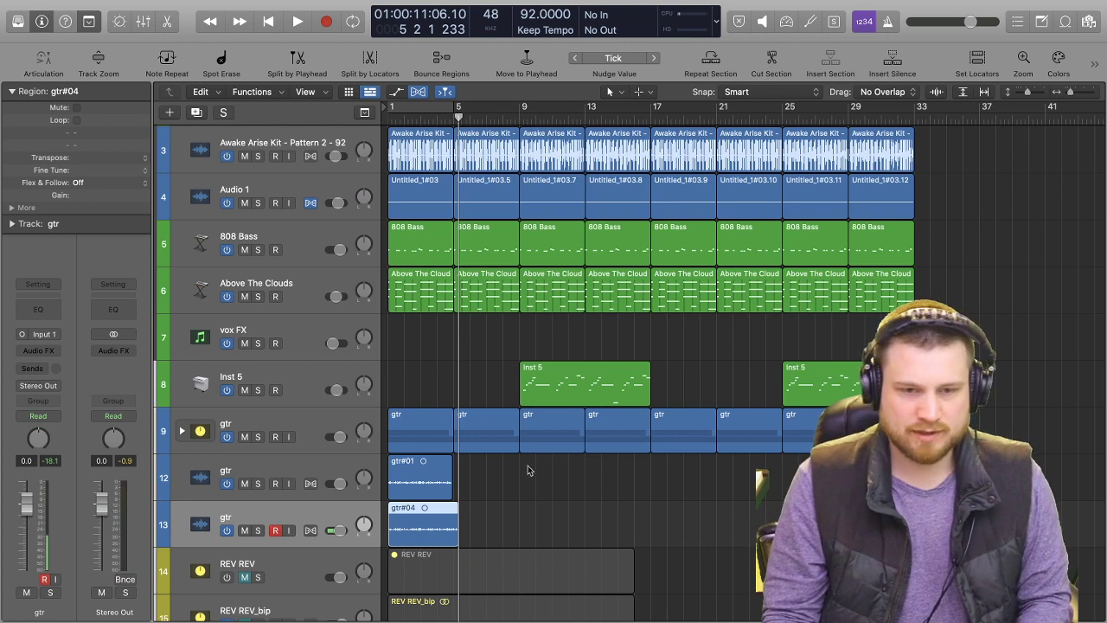
Listen to the guitar takes from bar 1 with gtr tracks 12 and 13 soloed, then switch the solos off.
key(super+Right)
key(super+Right)
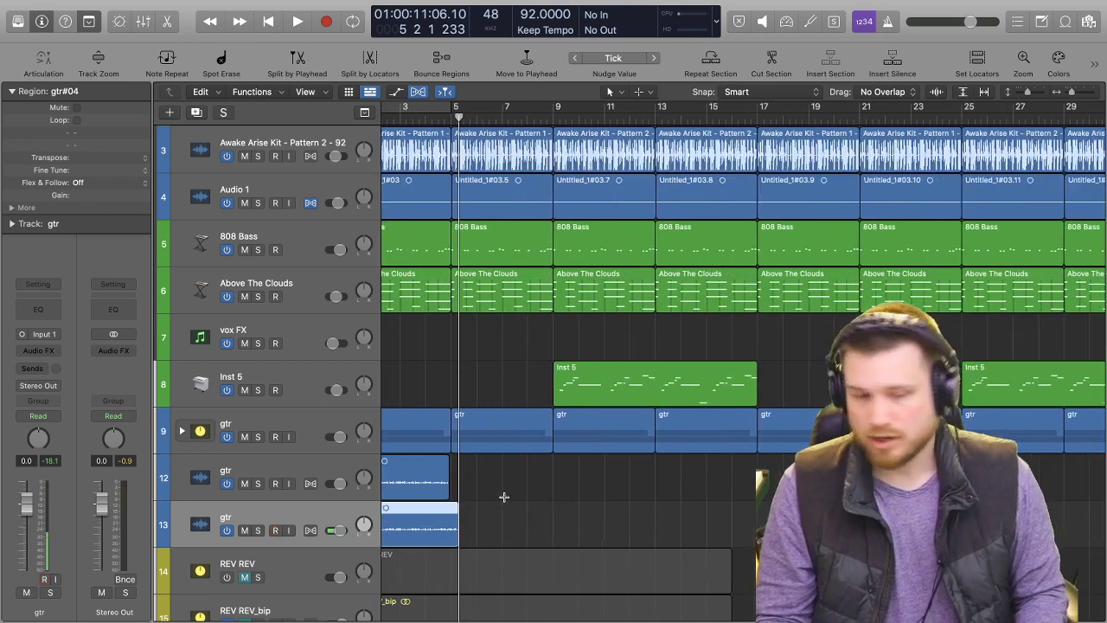
scroll(506, 482, left, 3)
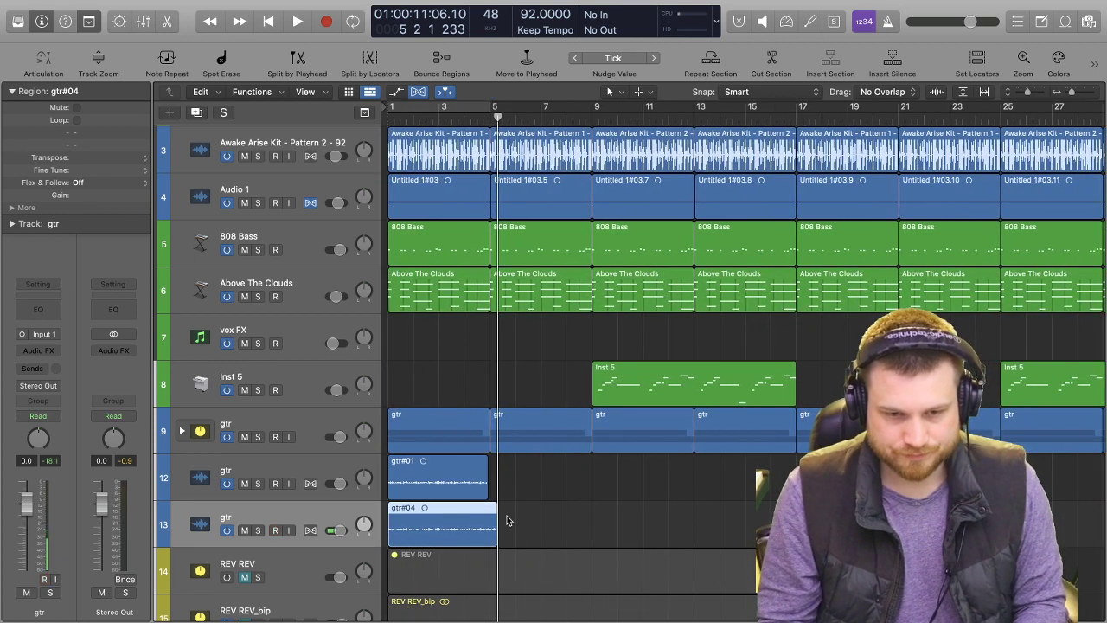
key(Return)
key(space)
key(super+Right)
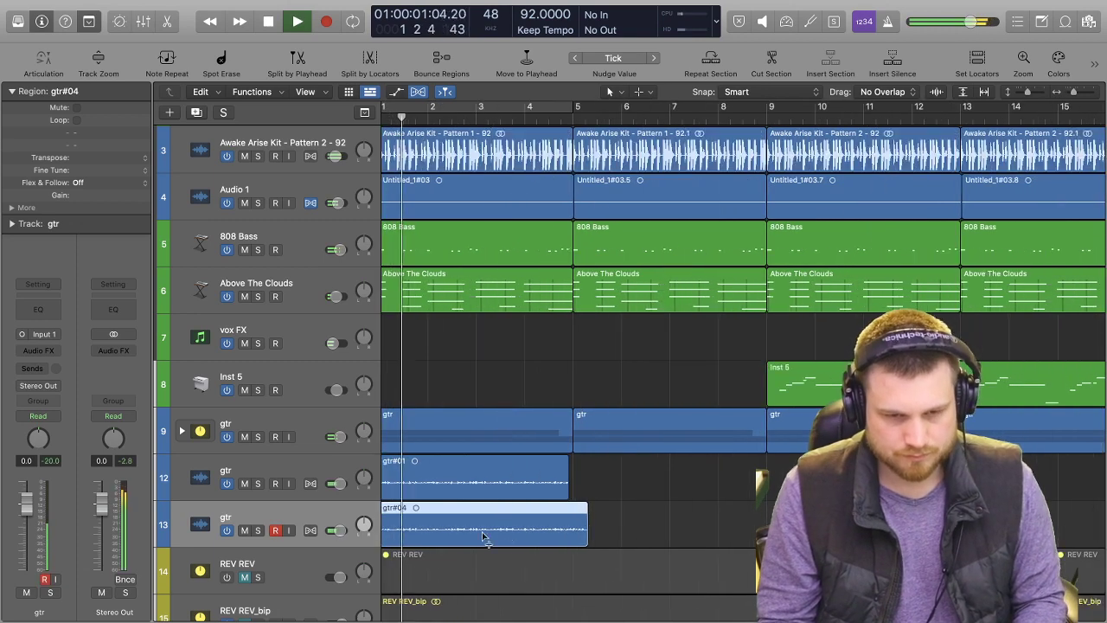
click(257, 484)
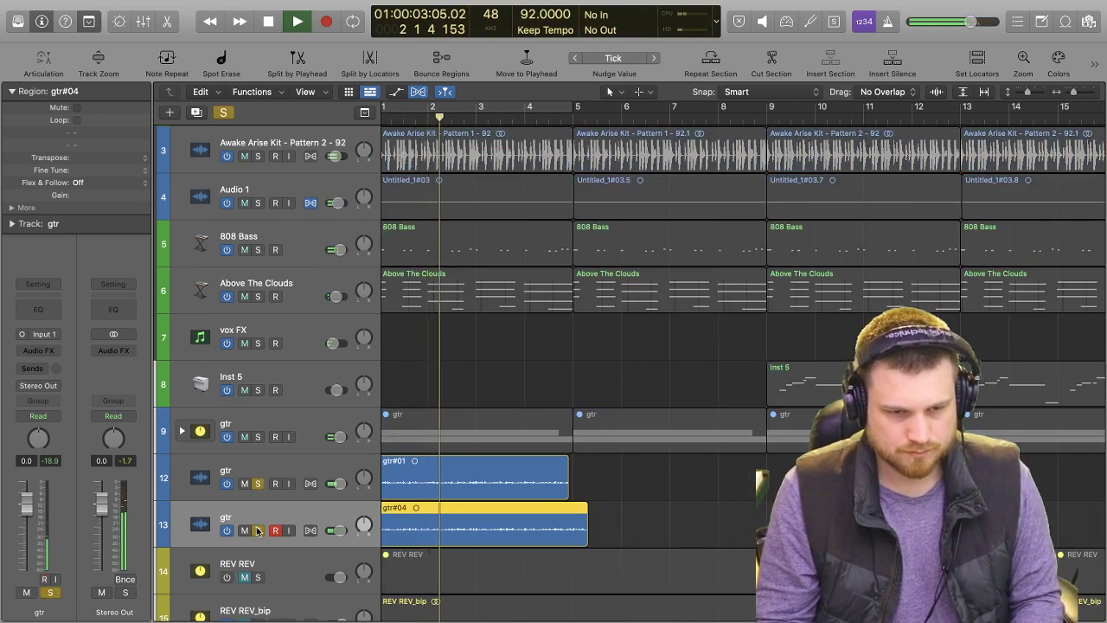
click(275, 530)
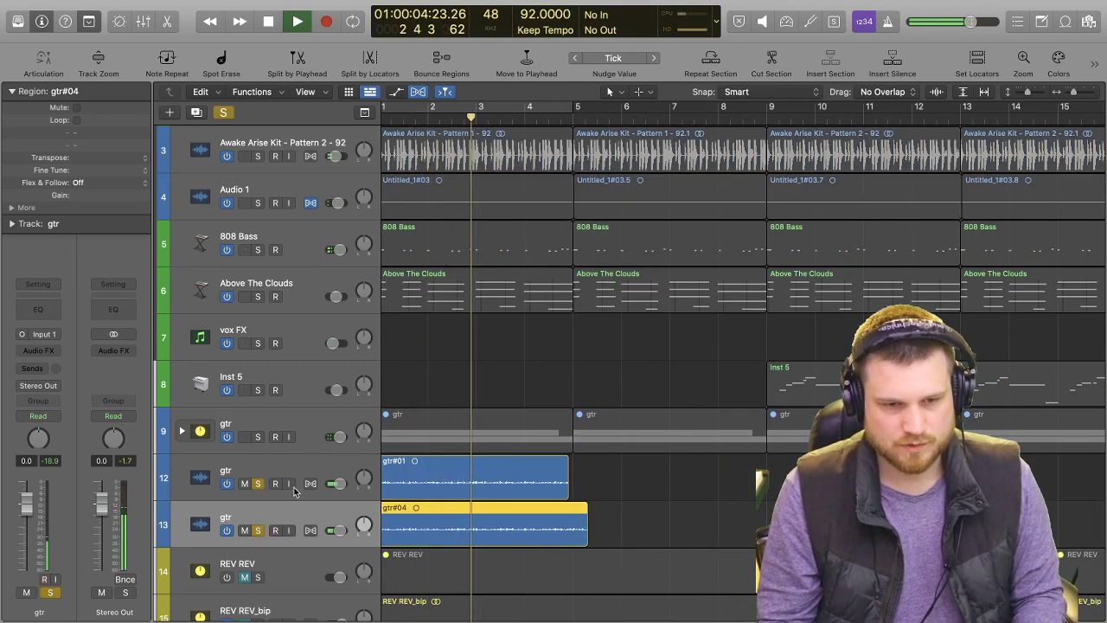
key(space)
click(301, 469)
click(257, 484)
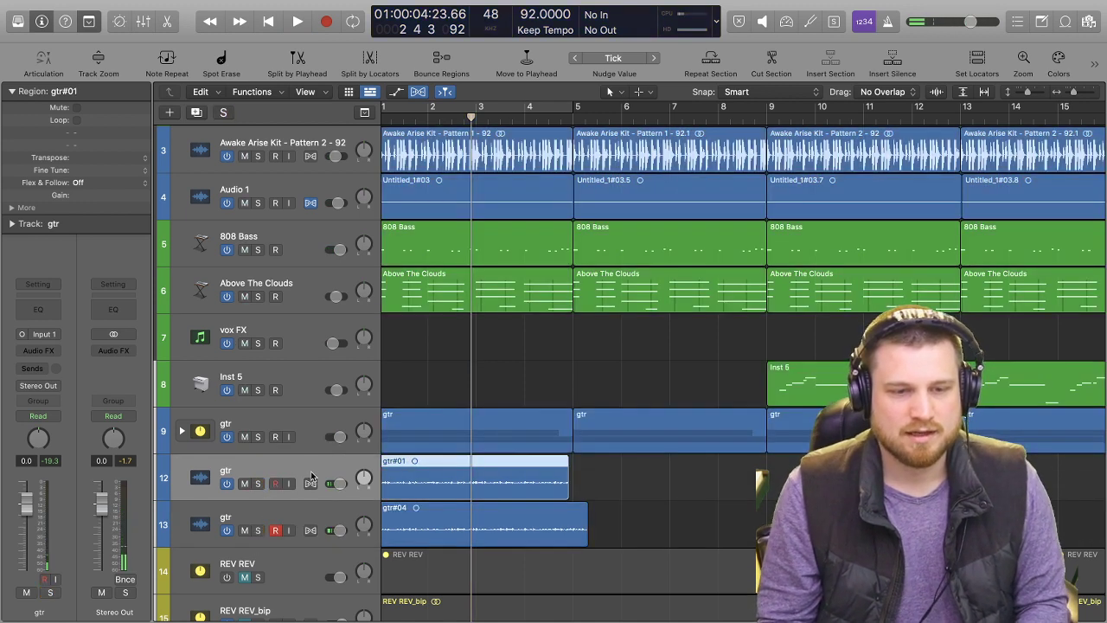
Set the recording input of both gtr tracks 12 and 13 to Input 3 and play the beat from about bar 5.
shift+click(269, 522)
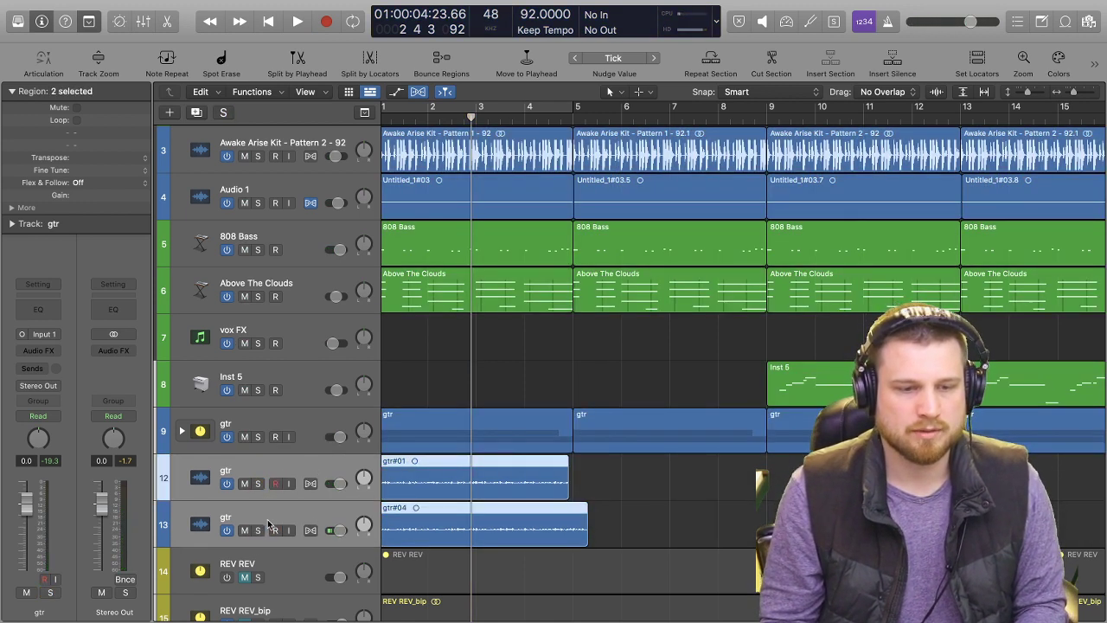
click(46, 336)
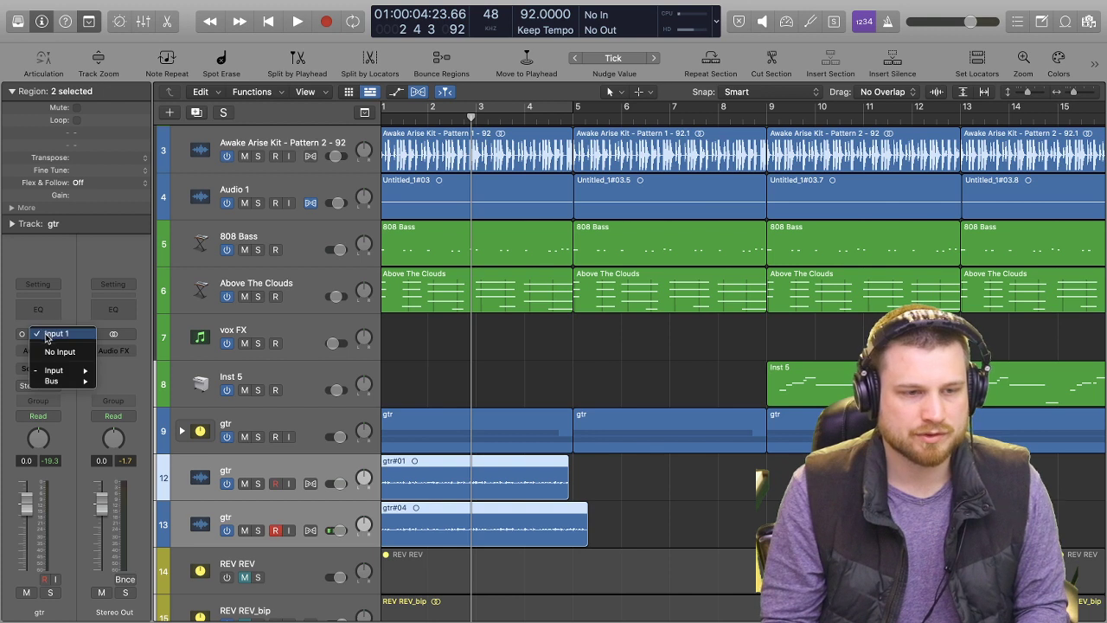
mouse_move(96, 371)
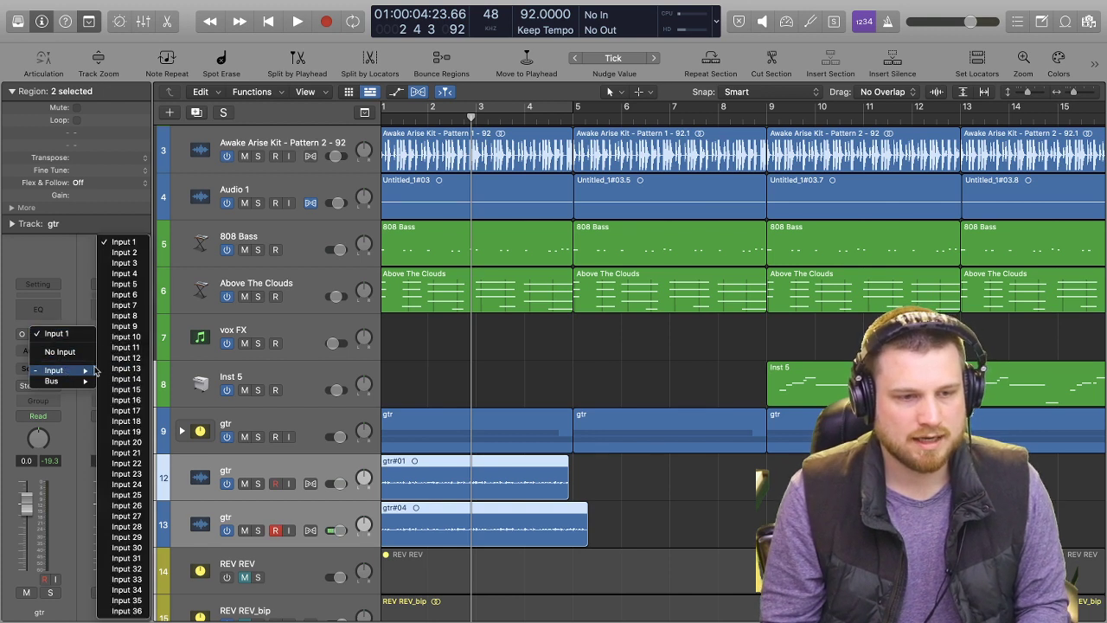
click(135, 265)
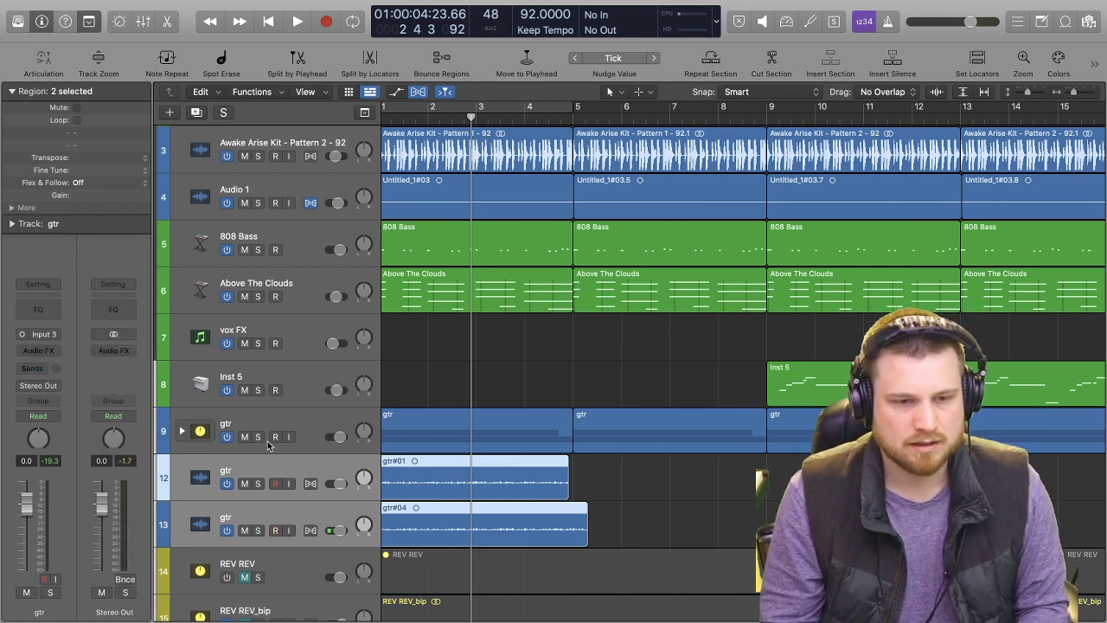
click(604, 478)
key(space)
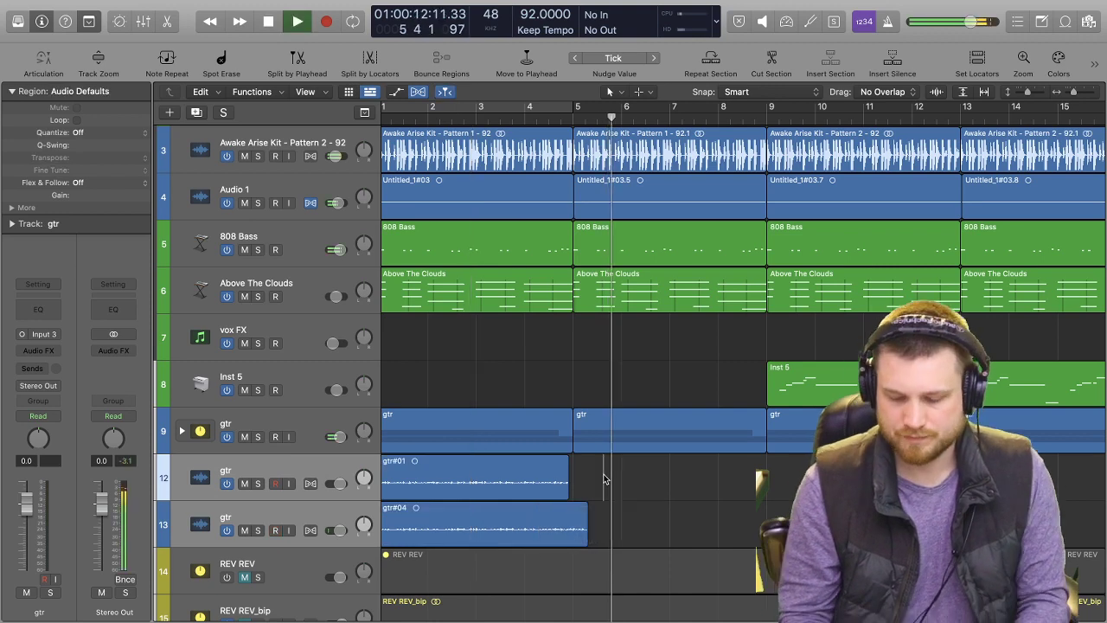
key(space)
Record a second guitar take from bar 1 to bar 5 on gtr track 12, restarting until a full pass is captured.
key(Return)
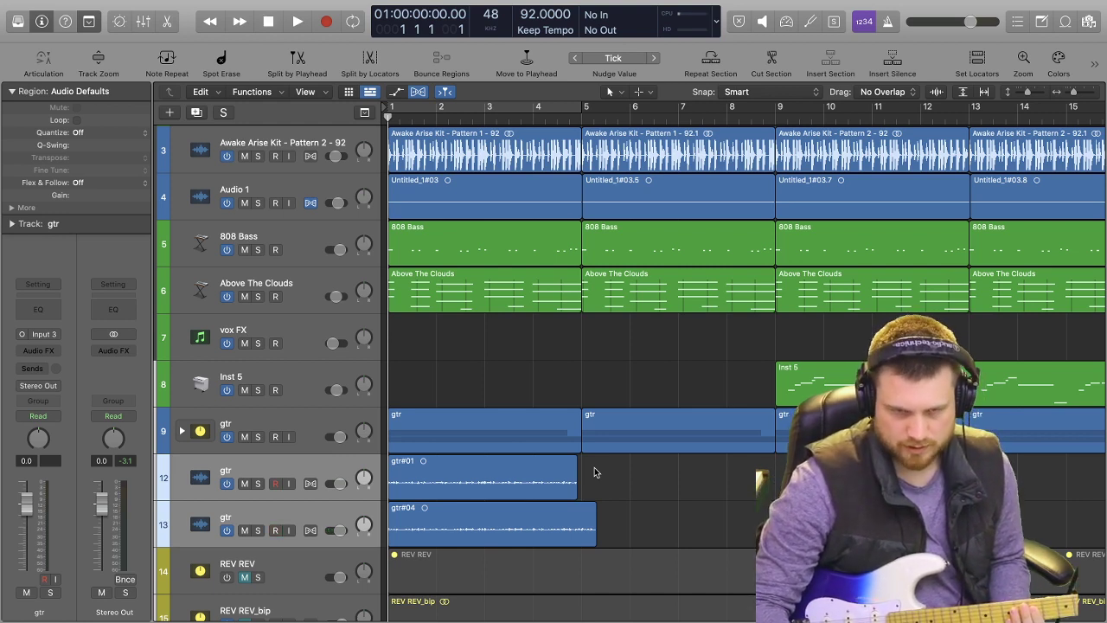
key(Up)
key(Down)
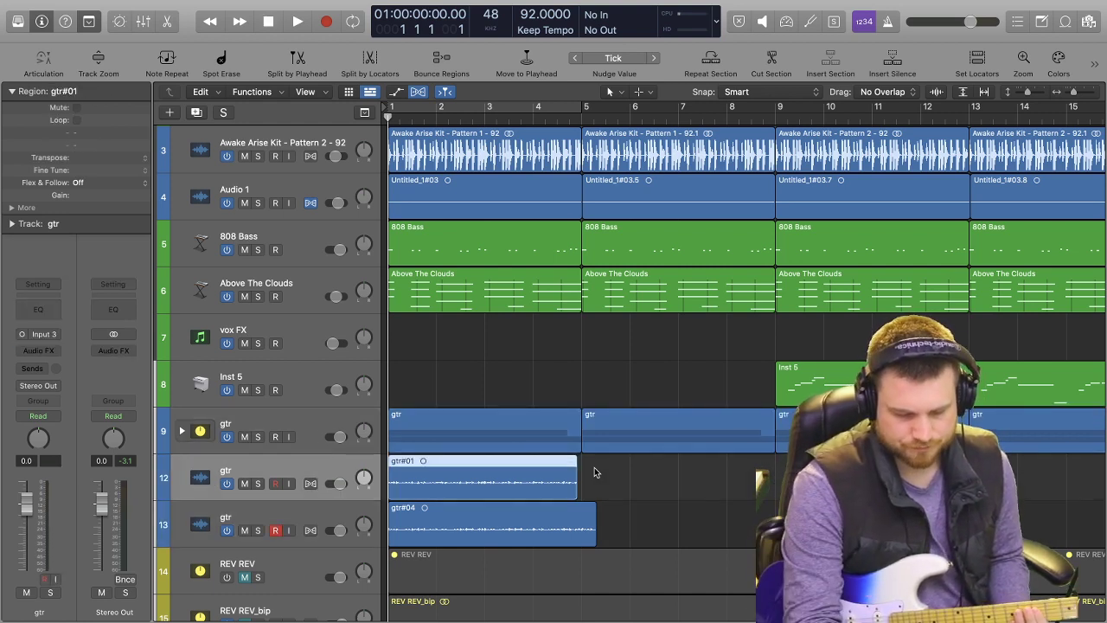
key(r)
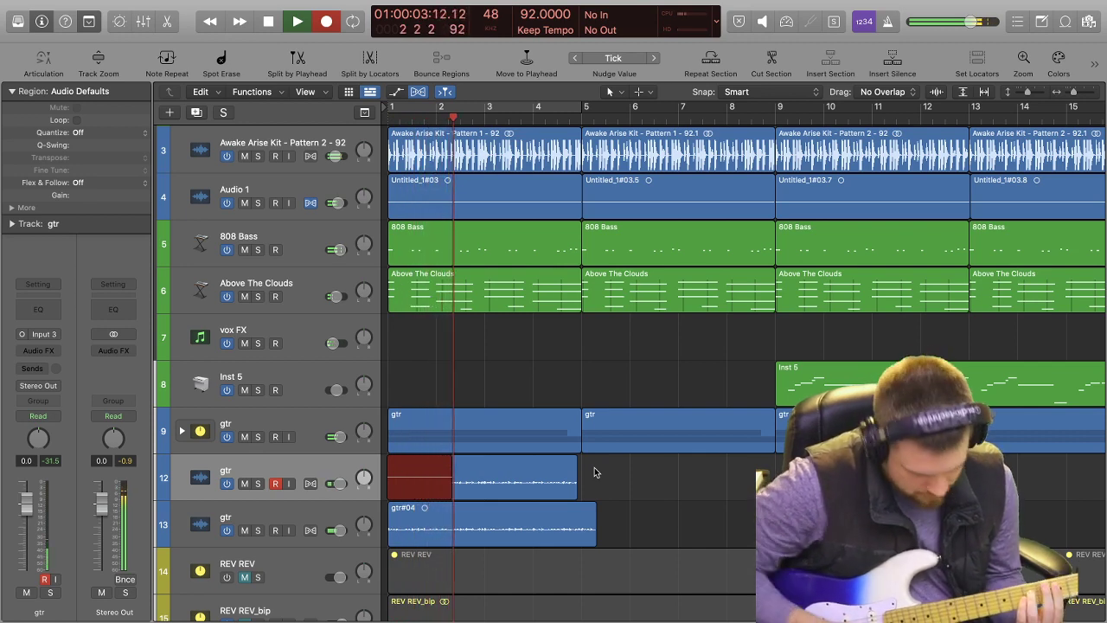
key(space)
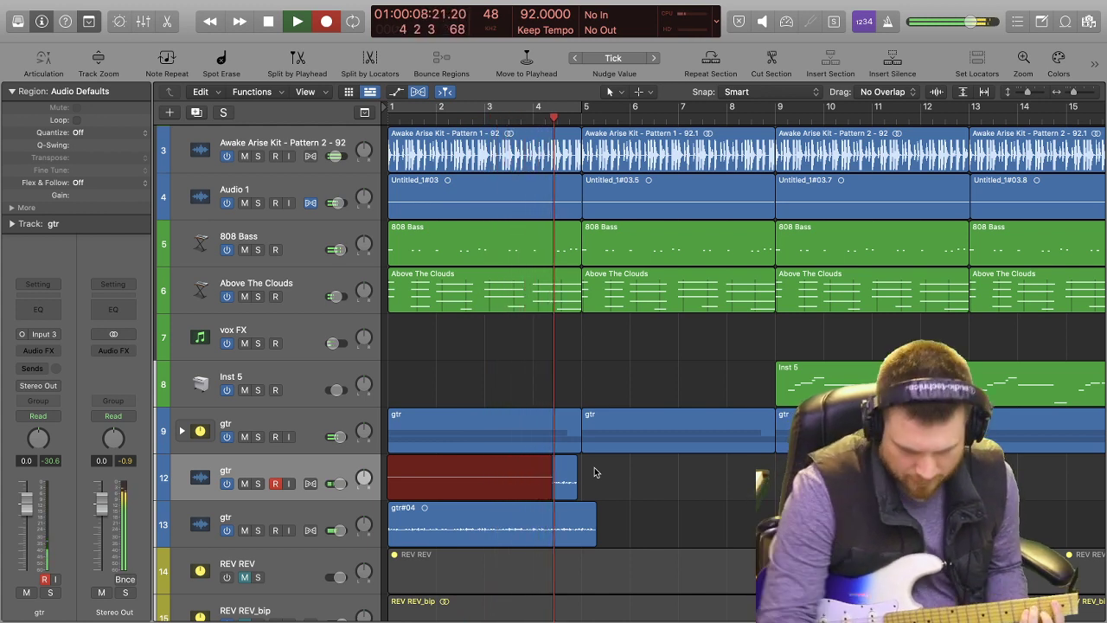
key(space)
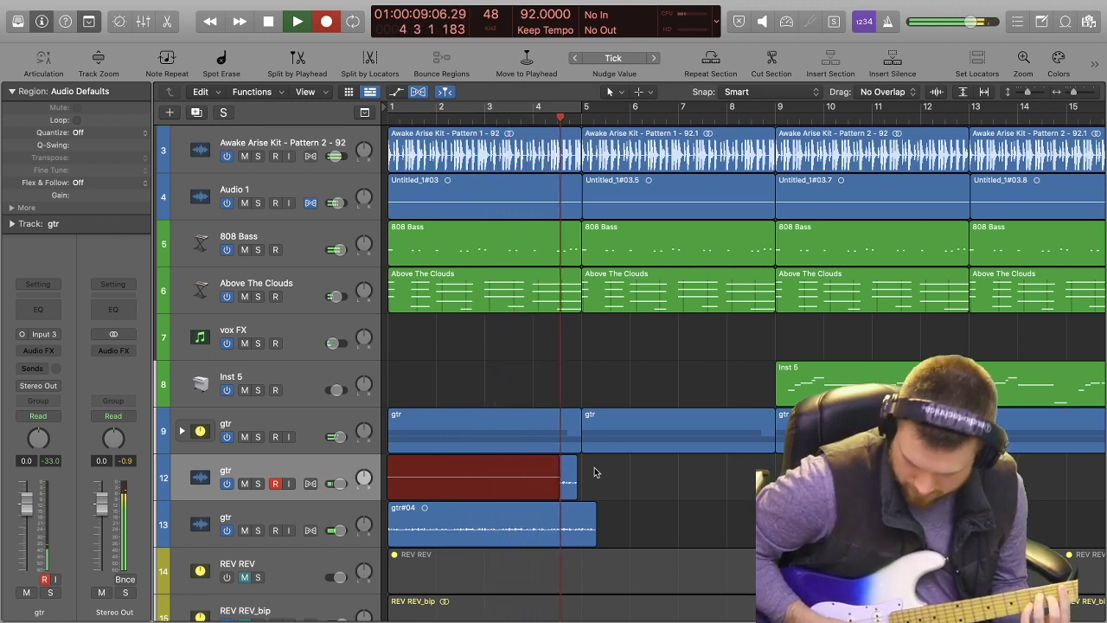
key(space)
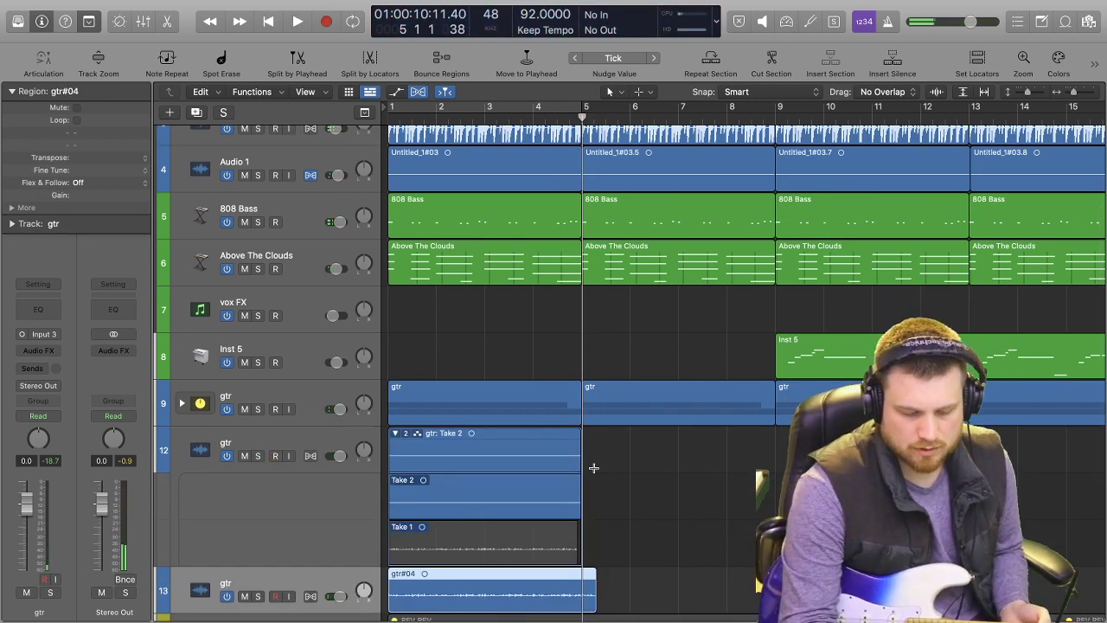
Record a second guitar take of just over four bars from bar 1 on gtr track 13 and collapse its take folder.
key(Return)
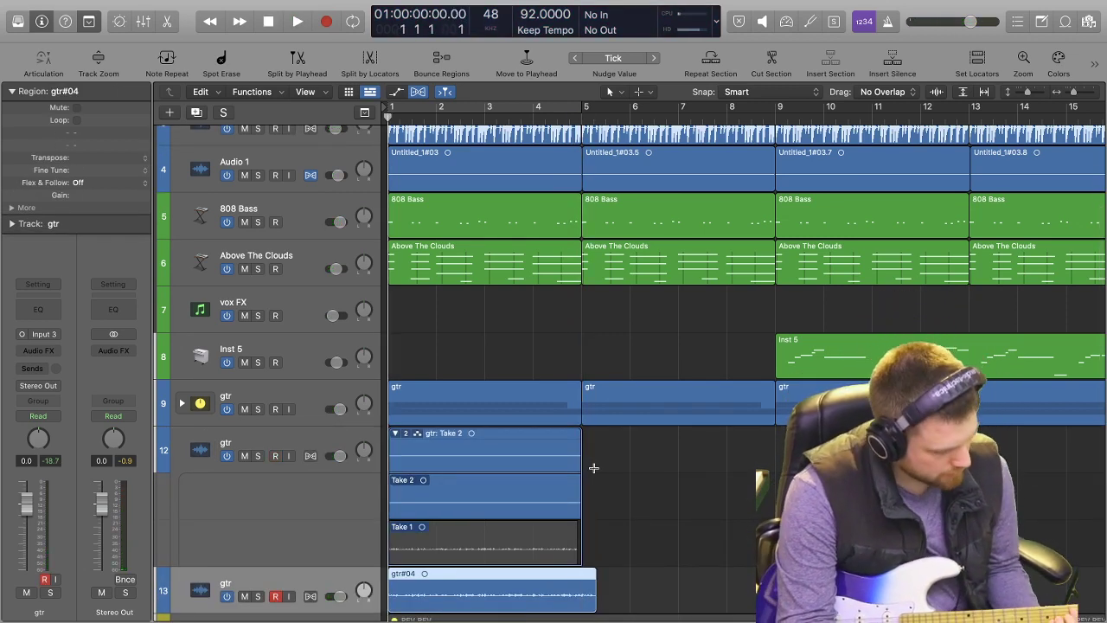
key(r)
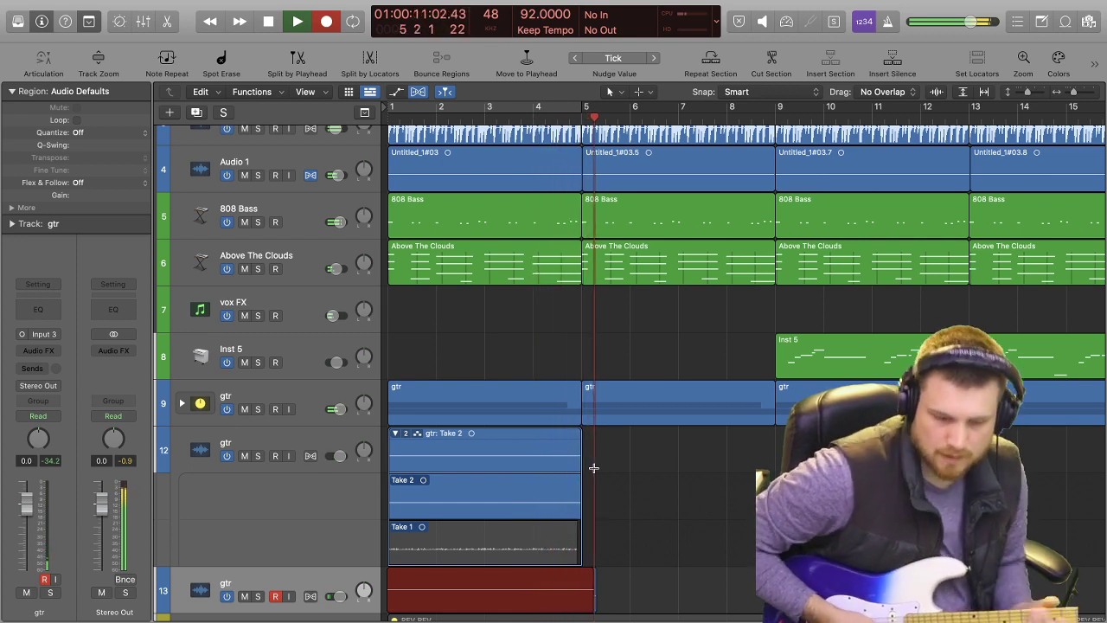
key(space)
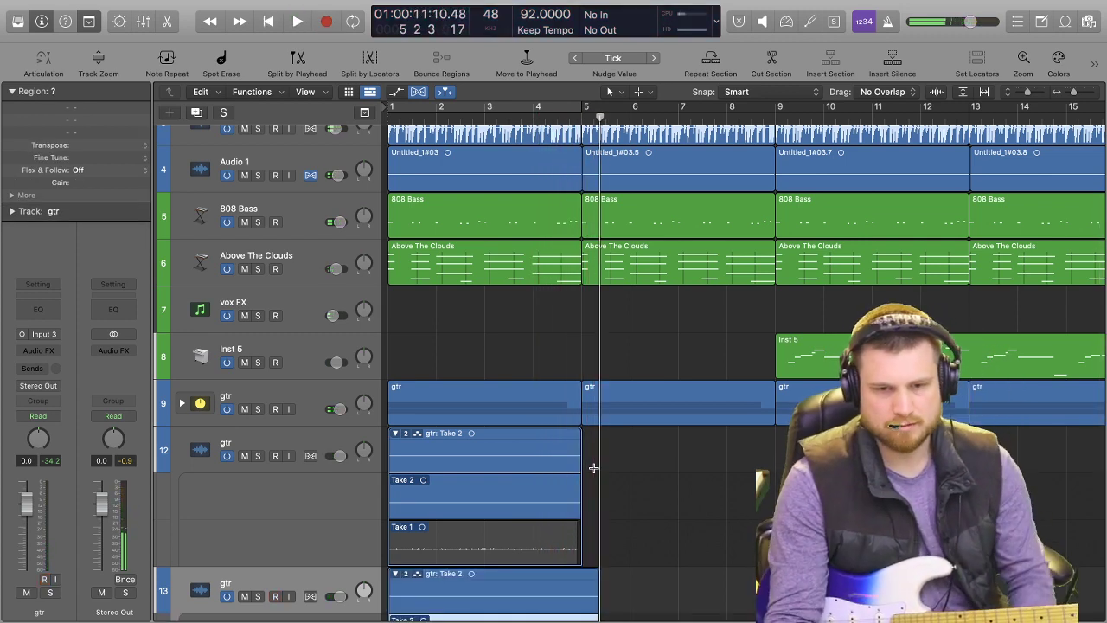
click(396, 575)
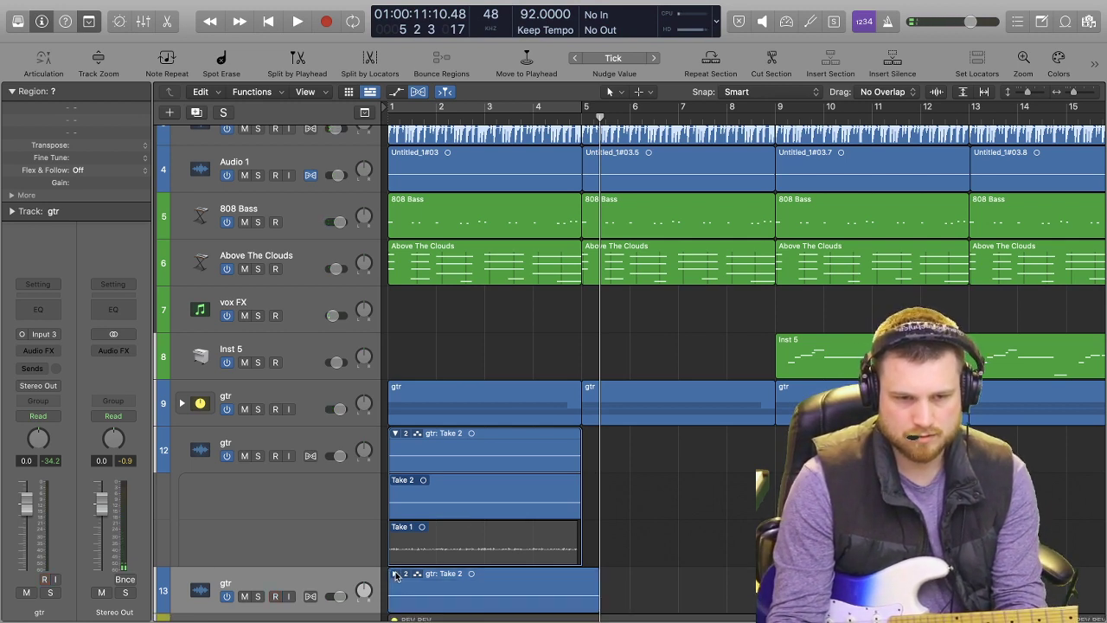
Play the new Input 3 takes on gtr tracks 12 and 13 soloed up to about bar 5.
click(349, 575)
key(space)
click(257, 456)
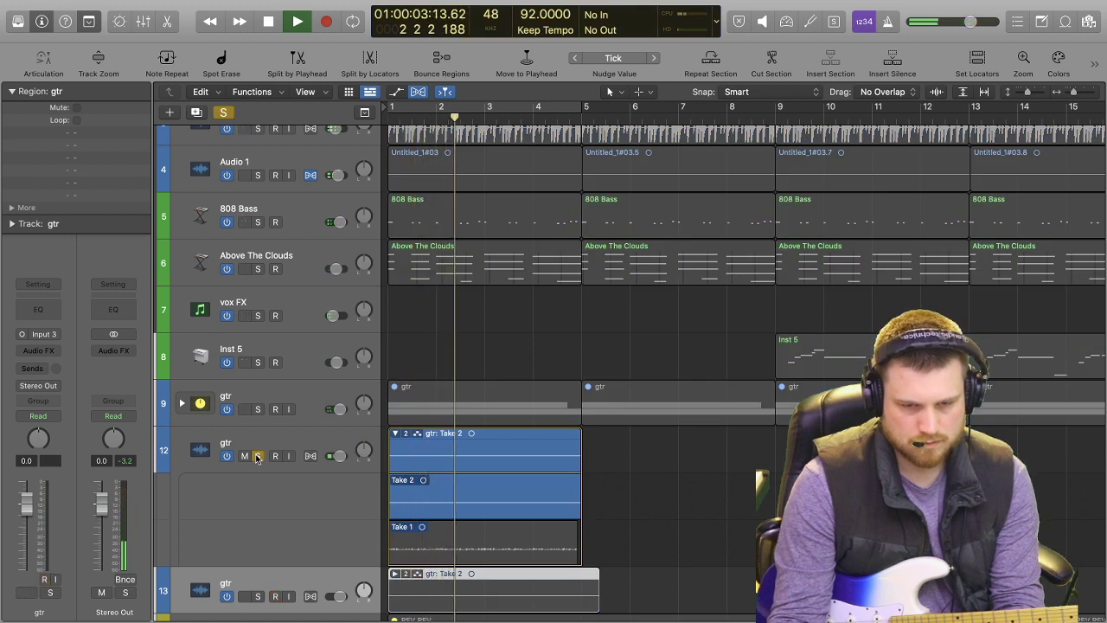
click(257, 595)
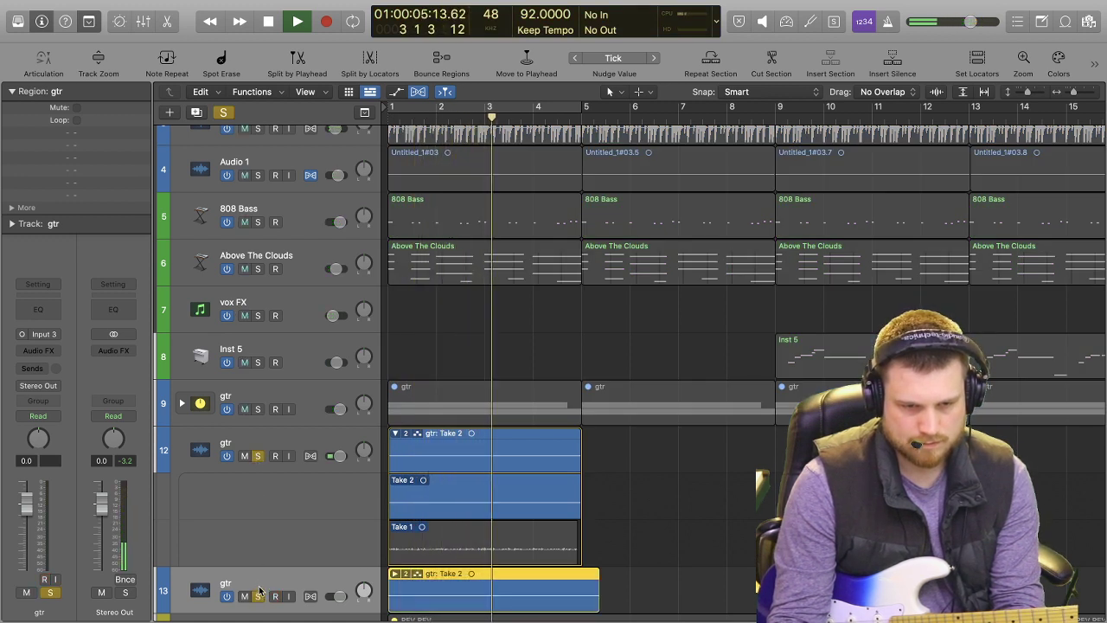
key(super+Right)
key(super+Right)
key(super+Right)
key(super+Right)
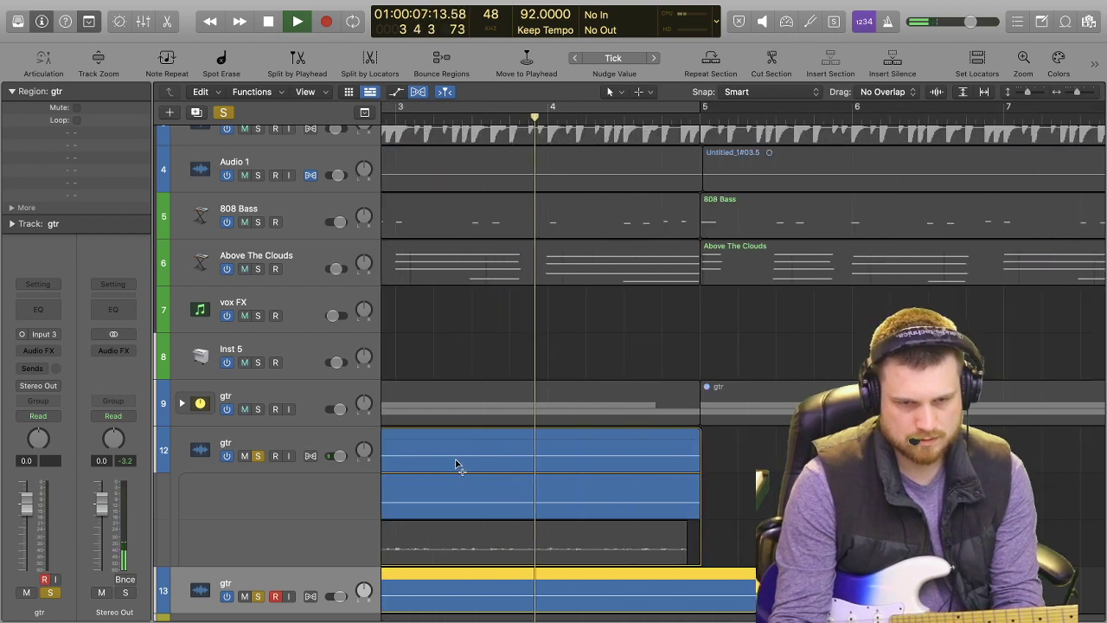
key(super+Up)
key(super+Left)
key(super+Left)
key(super+Left)
key(super+Left)
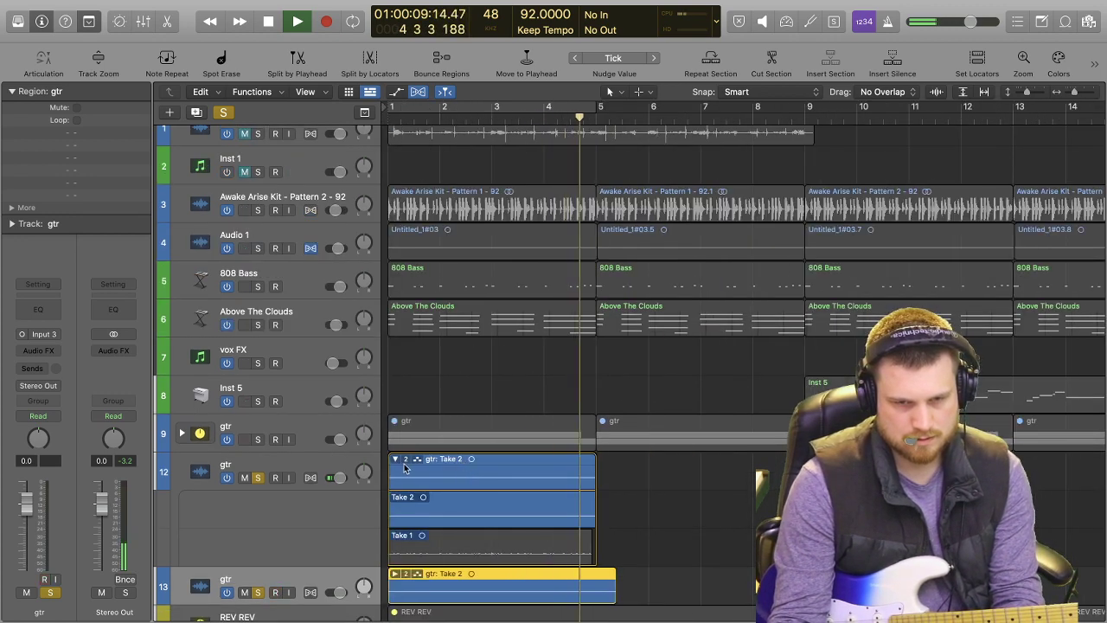
key(space)
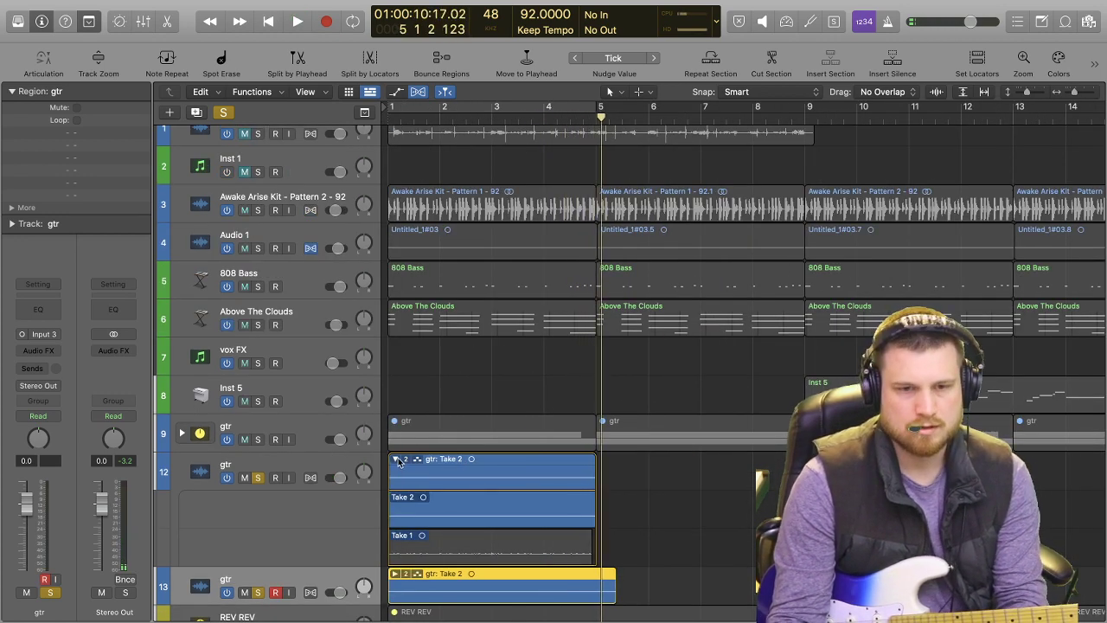
Collapse the take folder on gtr track 12, clear track 13's solo and duplicate the gtr track stack 9 with its settings.
click(397, 460)
click(258, 516)
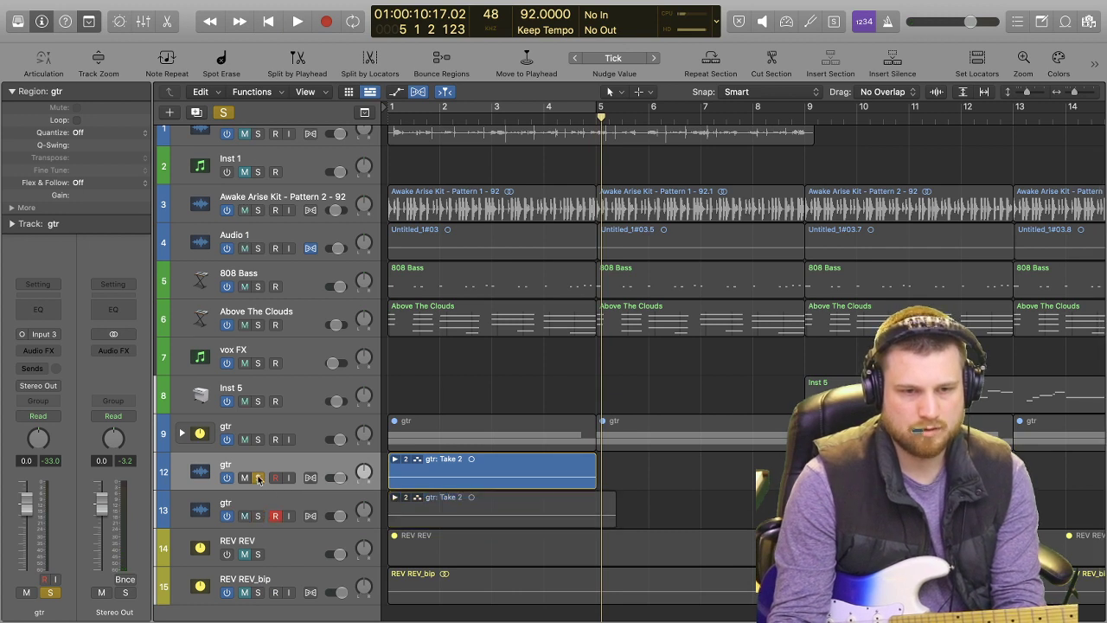
click(304, 431)
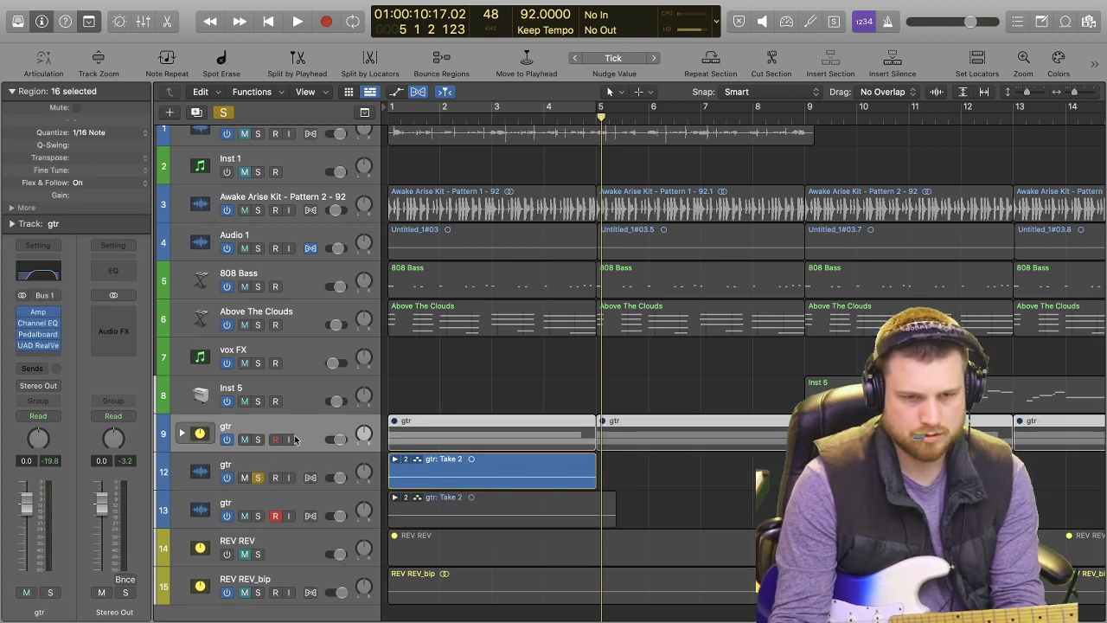
key(super+d)
click(182, 471)
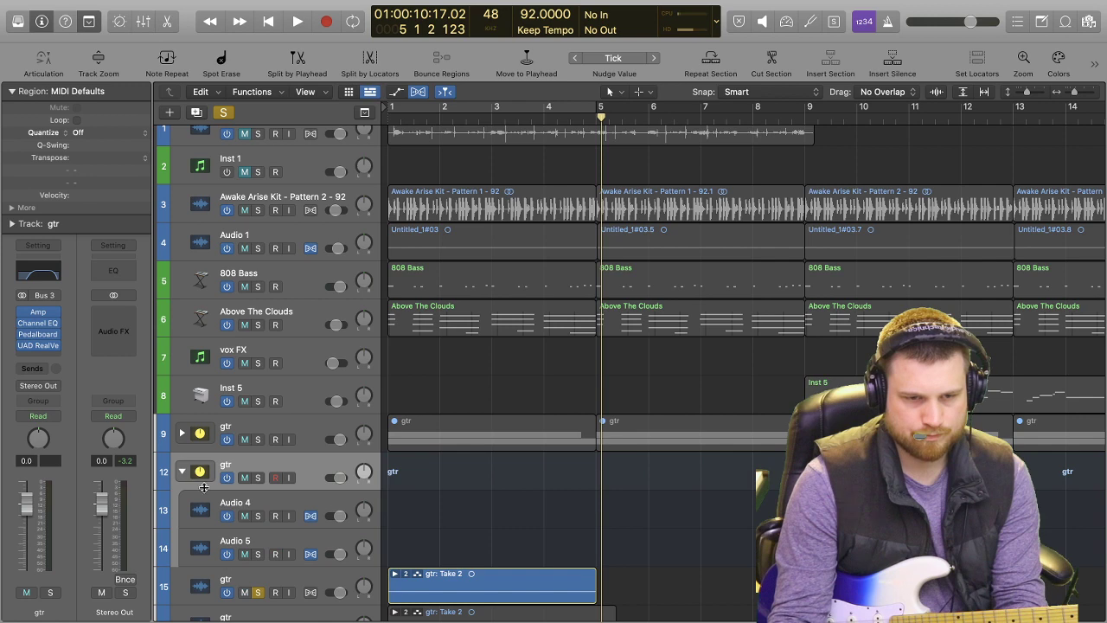
Move the two gtr Take 2 folders onto Audio 4 and Audio 5 inside the duplicated stack, keeping them at bar 1.
scroll(485, 519, down, 2)
drag(483, 545, 482, 488)
drag(478, 576, 472, 517)
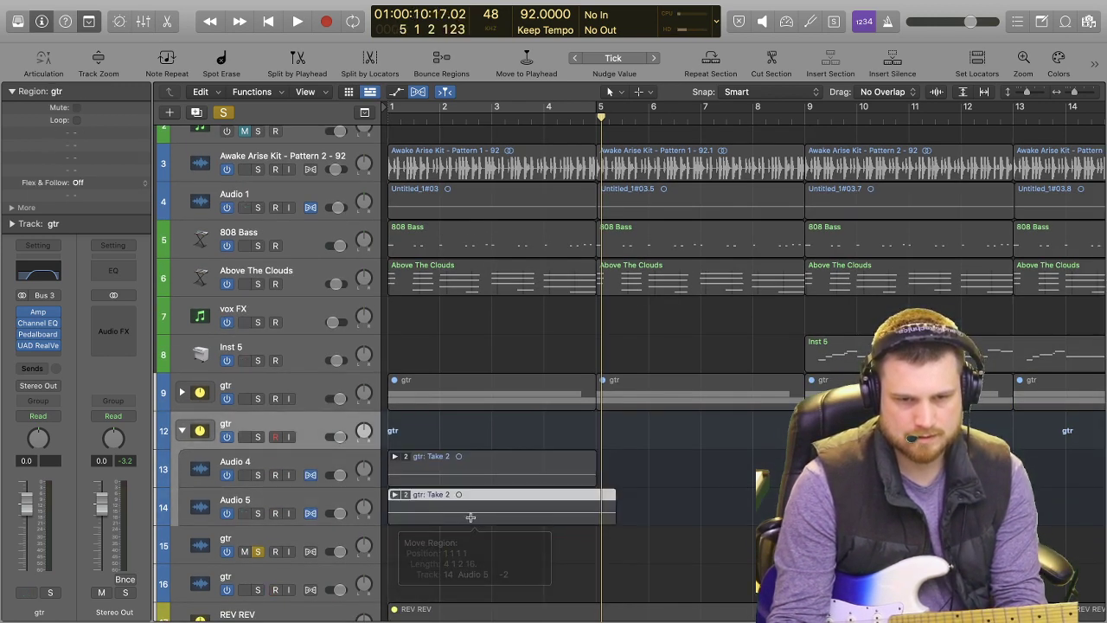
Play from bar 1 and solo the duplicated gtr stack 12 in place of gtr track 15.
key(space)
click(257, 550)
click(257, 551)
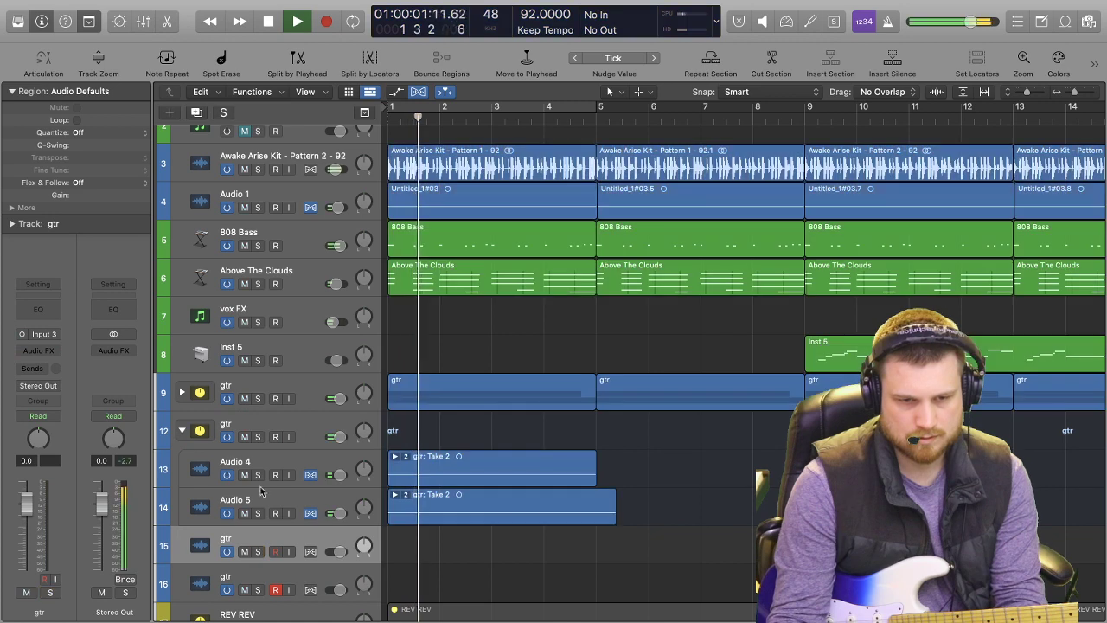
click(257, 437)
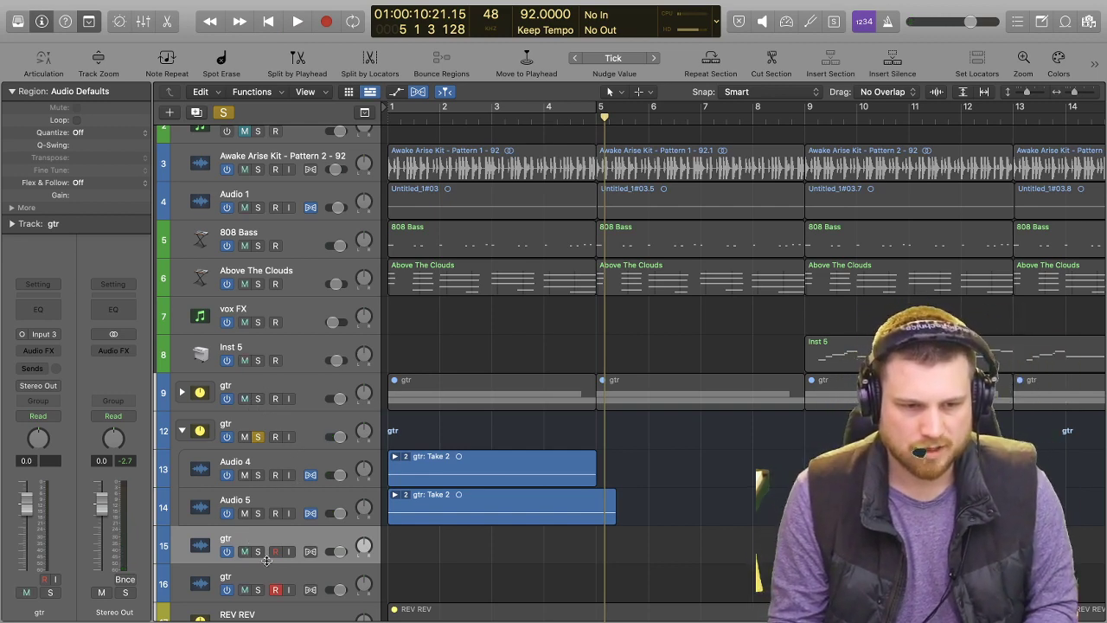
Delete the two emptied gtr tracks 15 and 16 and play the soloed gtr stack 12 from bar 1.
key(super+BackSpace)
key(space)
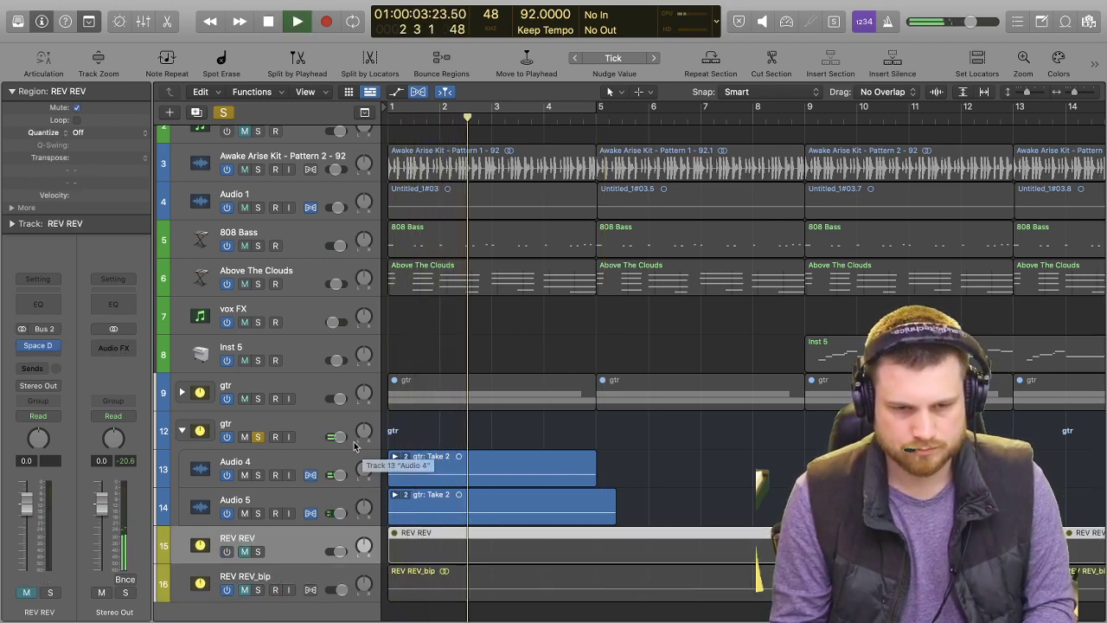
Solo the 808 Bass along with gtr stack 12 and loop playback over bars 1 to 5.
scroll(292, 387, up, 3)
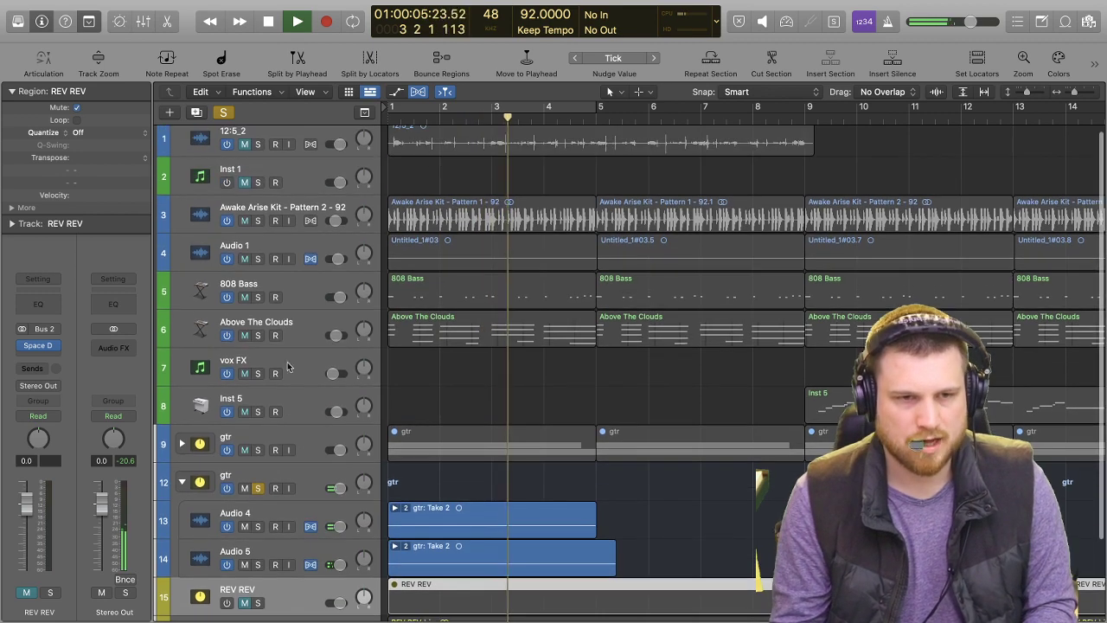
click(257, 302)
scroll(275, 301, down, 5)
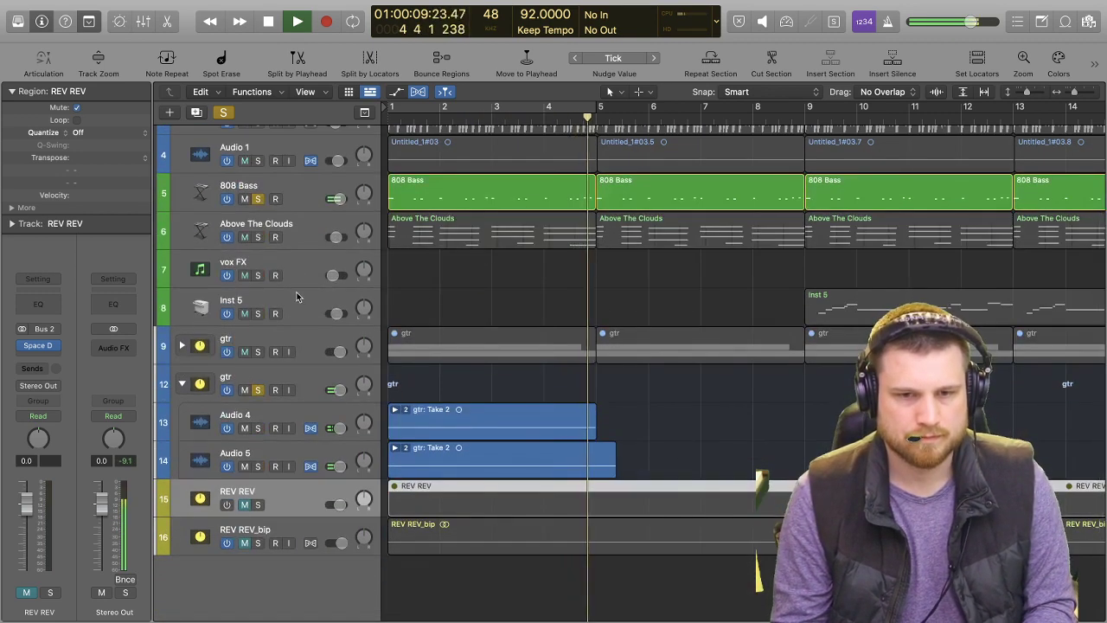
key(c)
key(space)
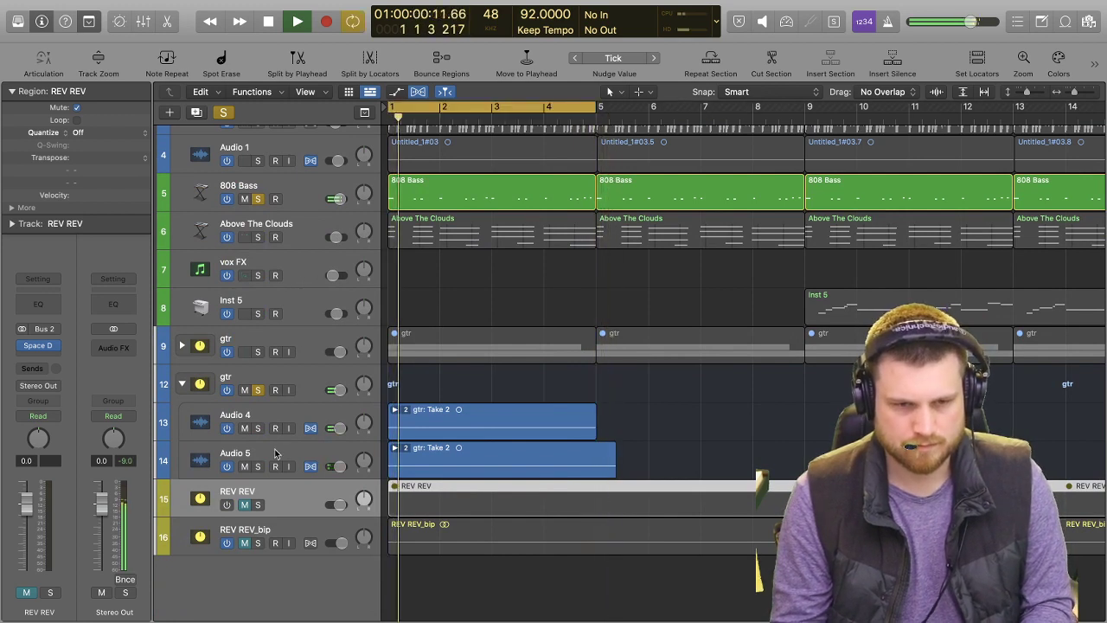
Reshape the Channel EQ on gtr stack 12 with a 496 Hz, 12 dB/Oct low cut and a lower high-end roll-off.
click(294, 396)
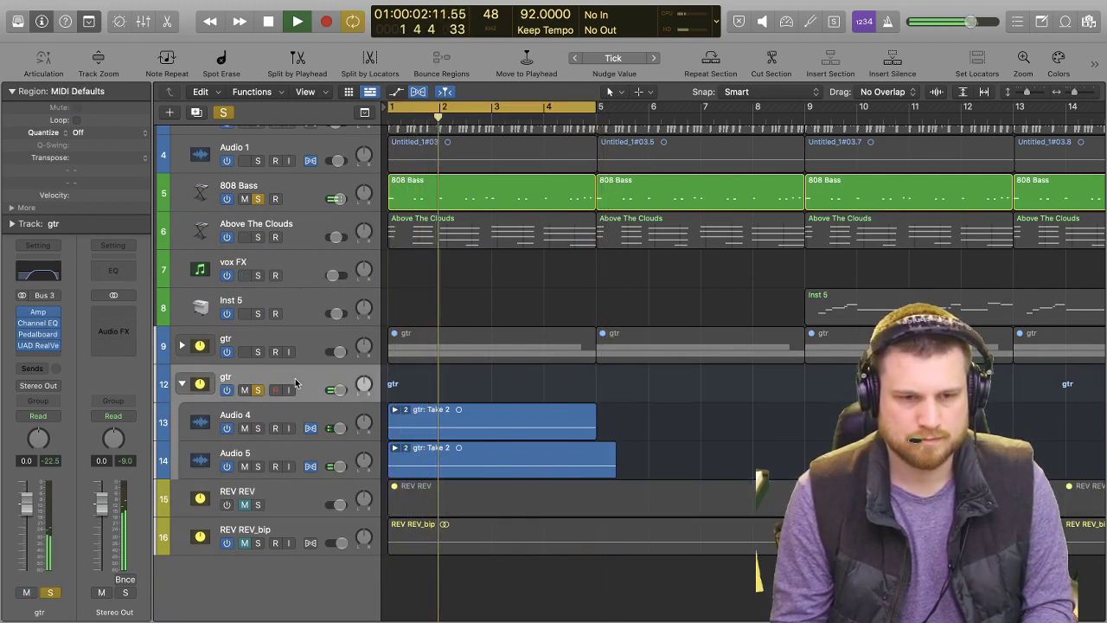
click(43, 274)
drag(442, 344, 627, 361)
drag(932, 363, 778, 355)
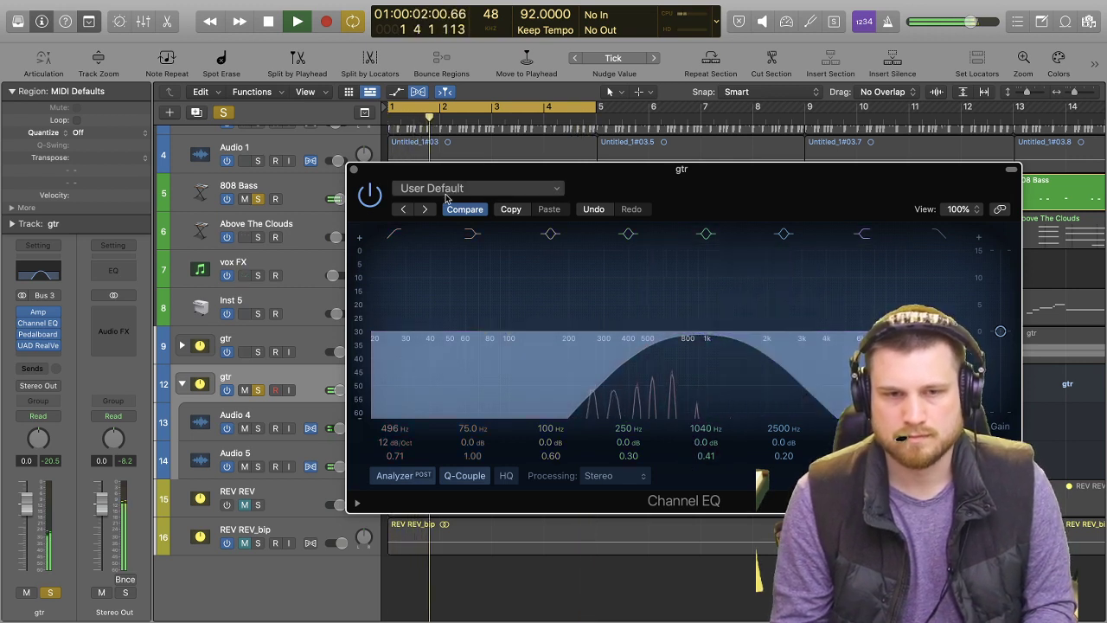
click(354, 169)
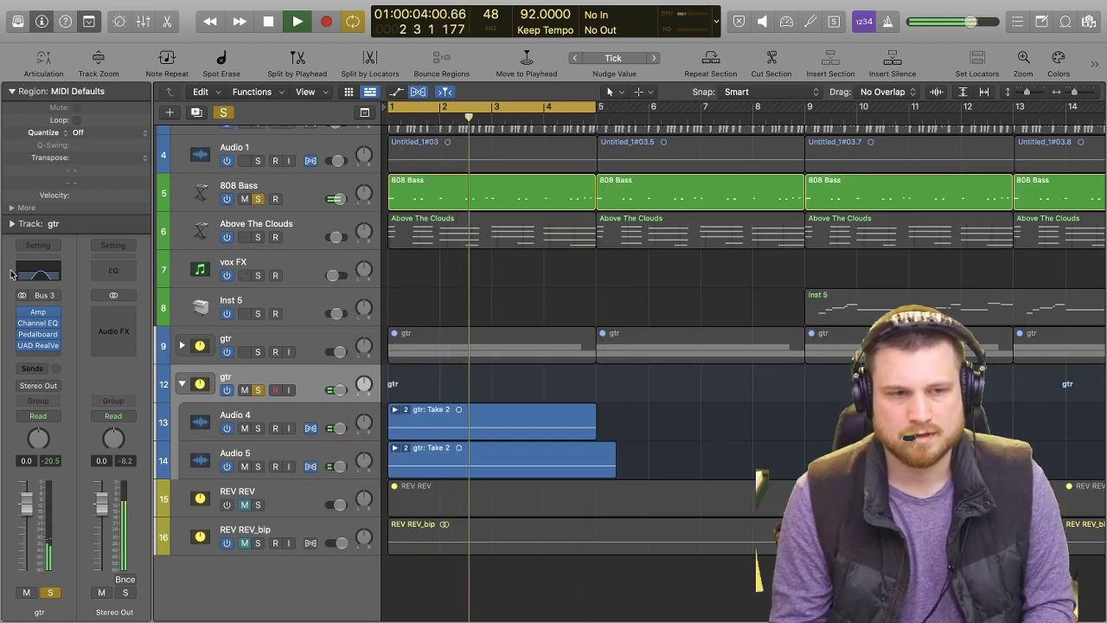
Browse the insert effects for gtr stack 12 and set its Amp plug-in's tremolo speed to about 4.20.
click(42, 357)
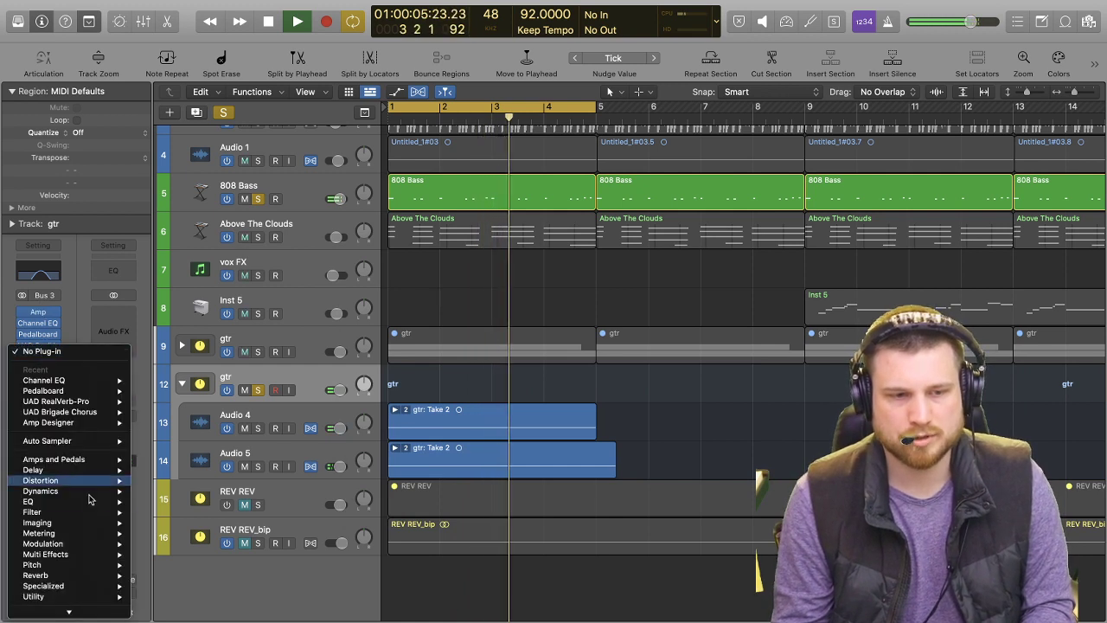
mouse_move(84, 595)
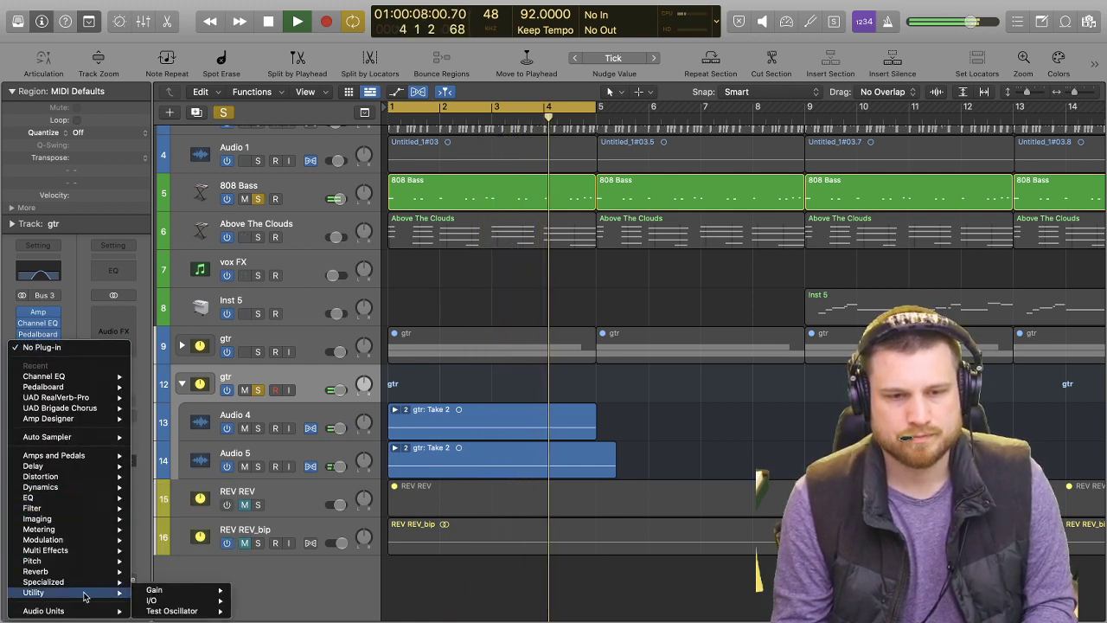
click(307, 378)
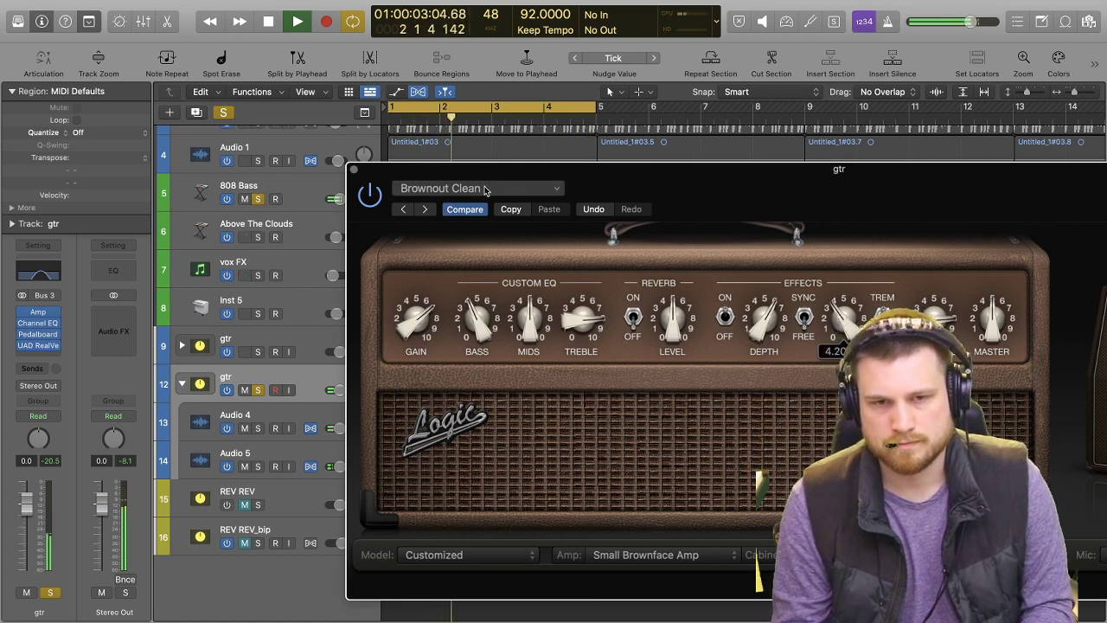
click(355, 174)
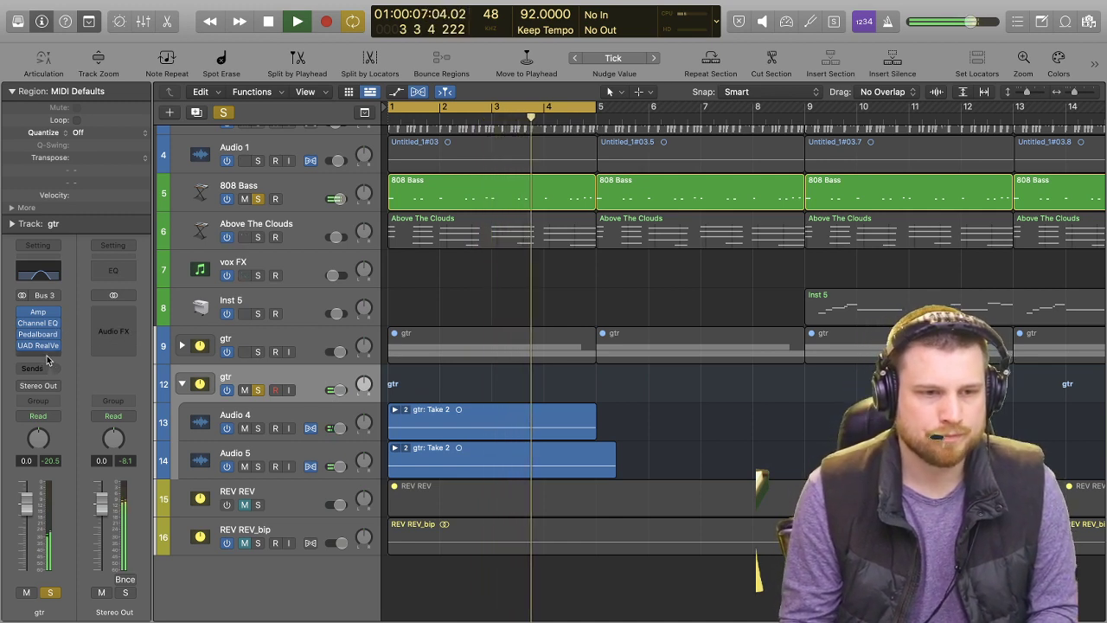
Insert a stereo Tremolo after the Pedalboard on gtr stack 12, with rate 0.50 Hz, depth 100% and smoothing 100%.
mouse_move(39, 347)
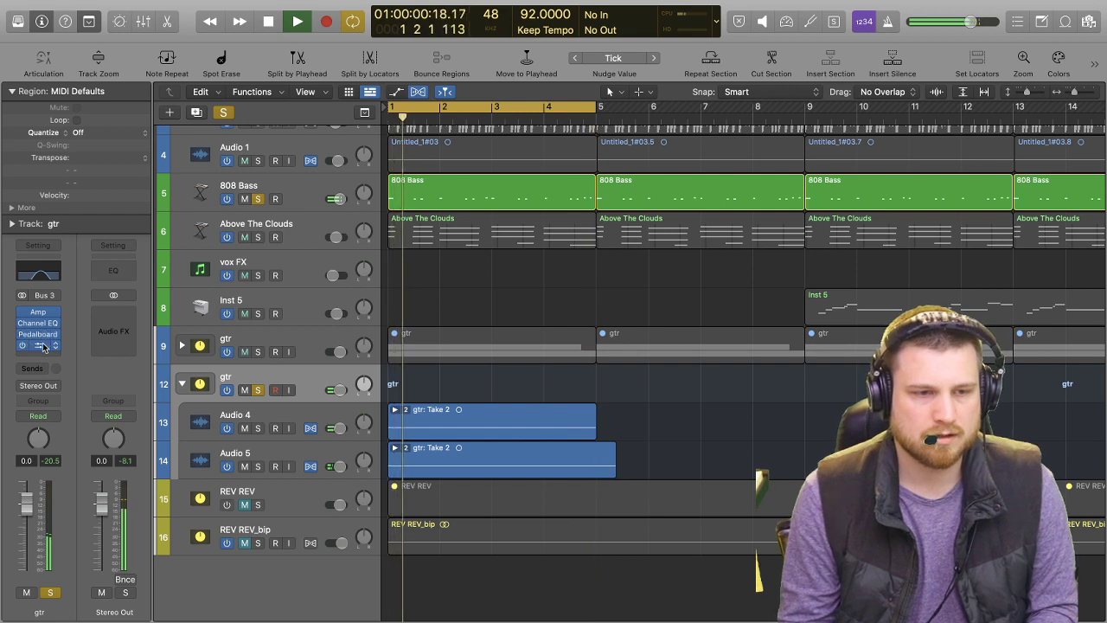
click(46, 334)
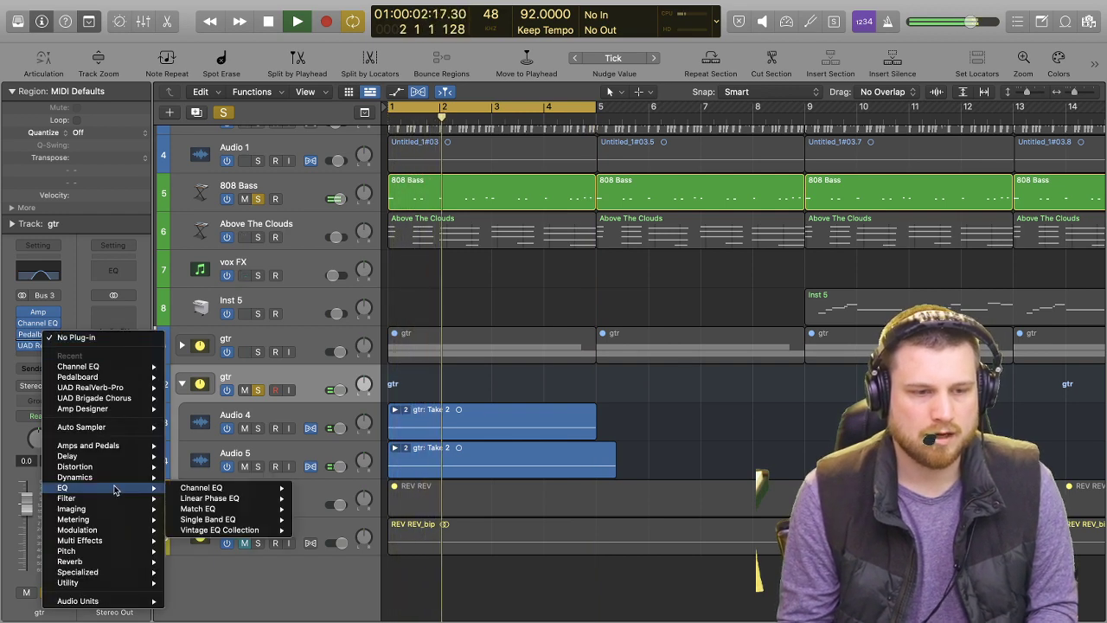
mouse_move(139, 529)
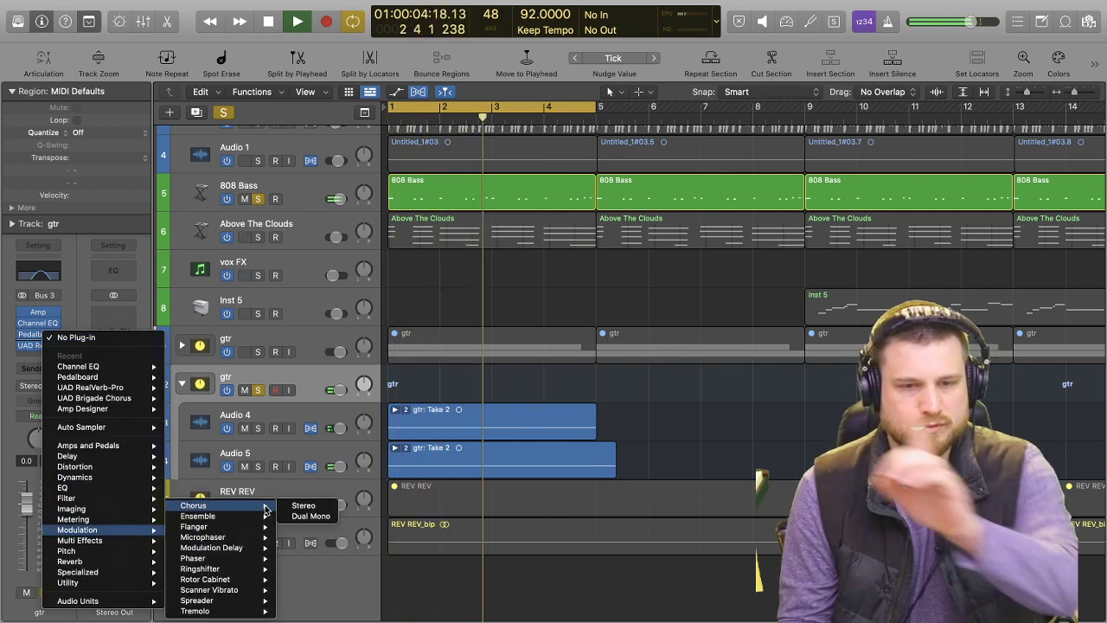
mouse_move(246, 611)
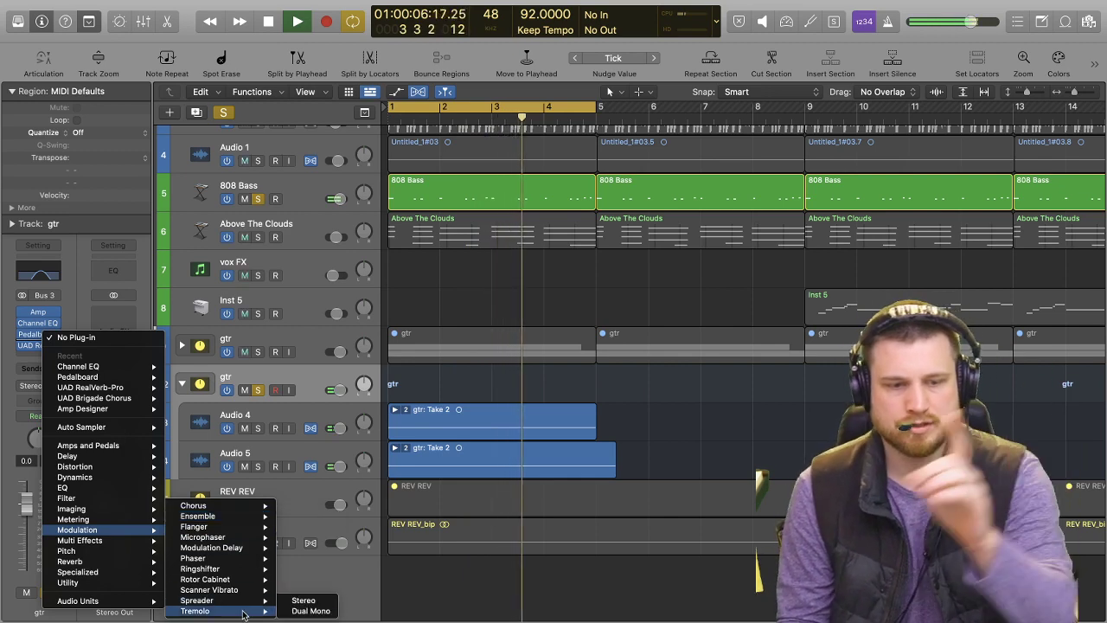
click(303, 603)
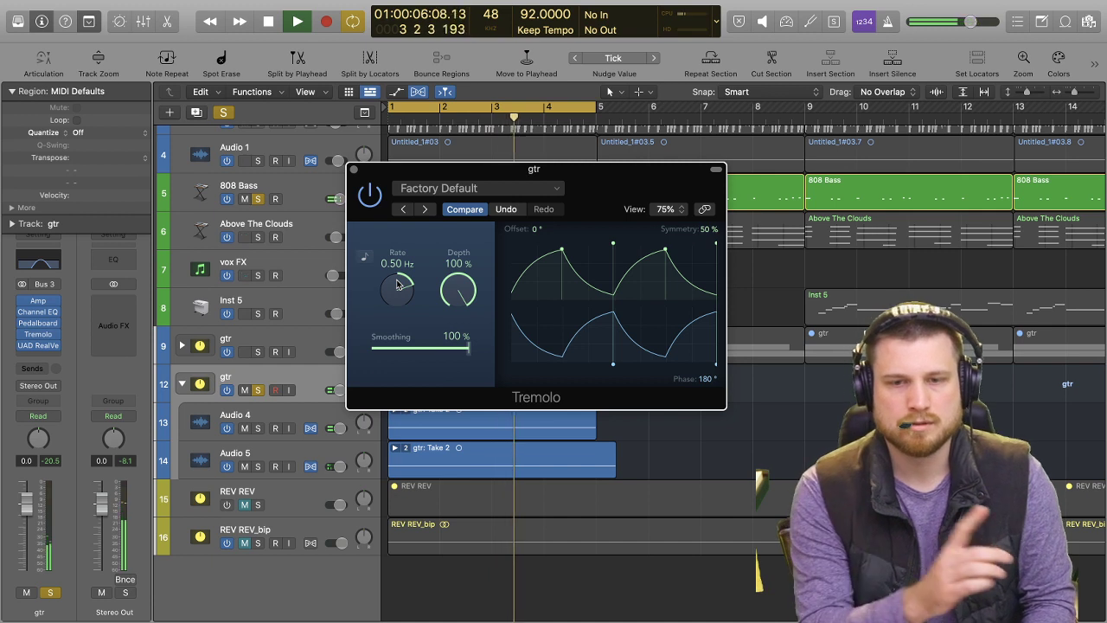
Unsolo gtr stack 12 and the 808 Bass to hear the full mix, and close the Tremolo window.
click(258, 390)
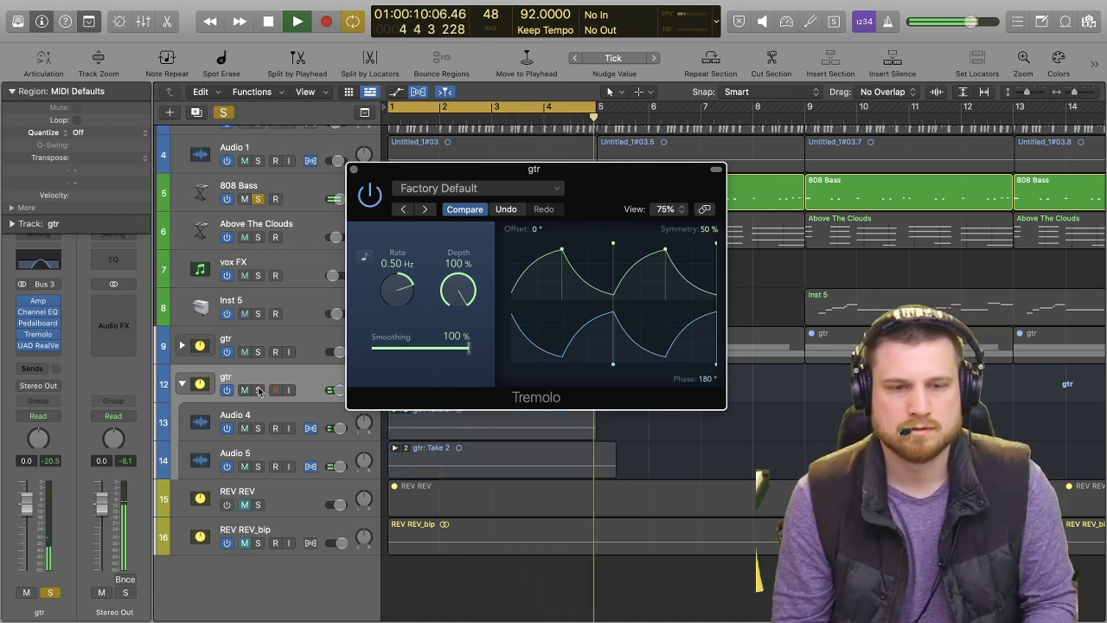
click(257, 200)
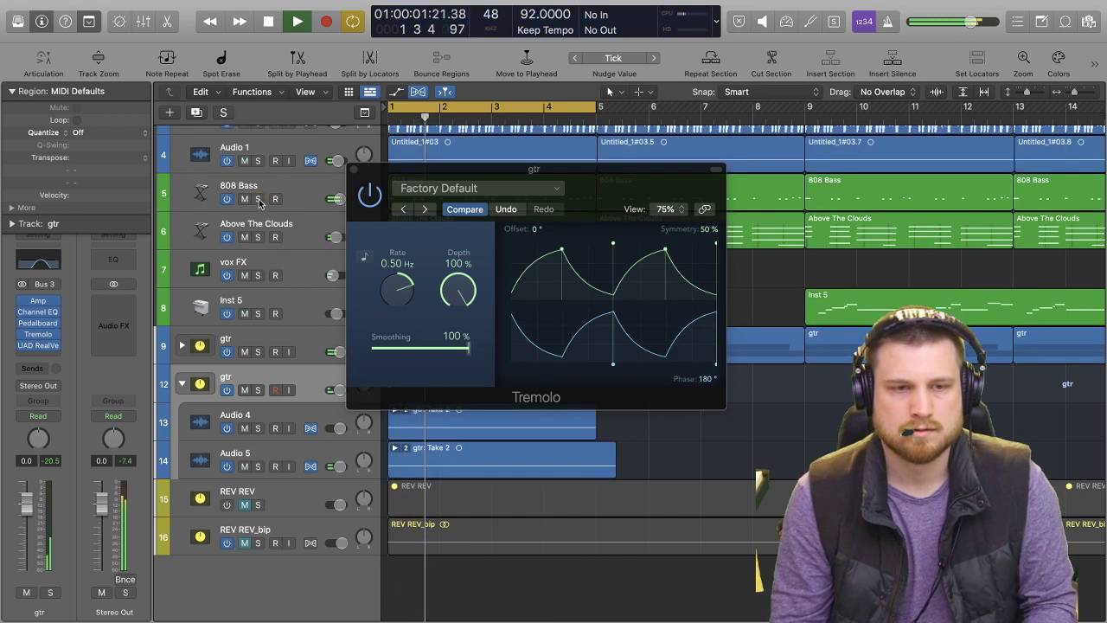
click(355, 170)
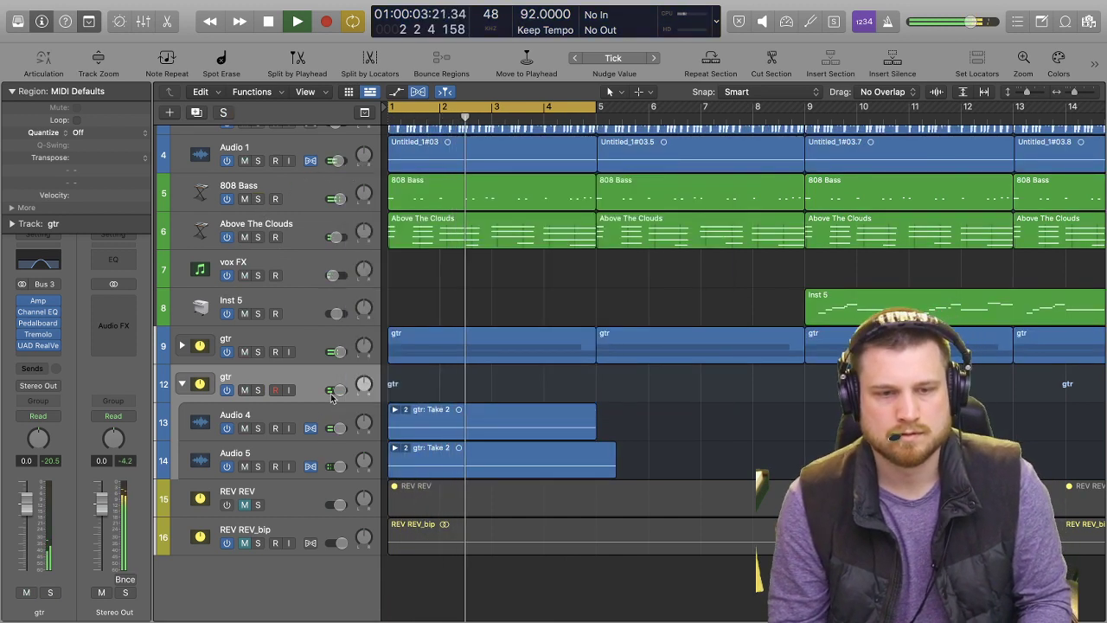
Raise gtr stack 12's volume to +6.0 dB and adjust the gain and master level in its Amp plug-in.
drag(337, 390, 344, 390)
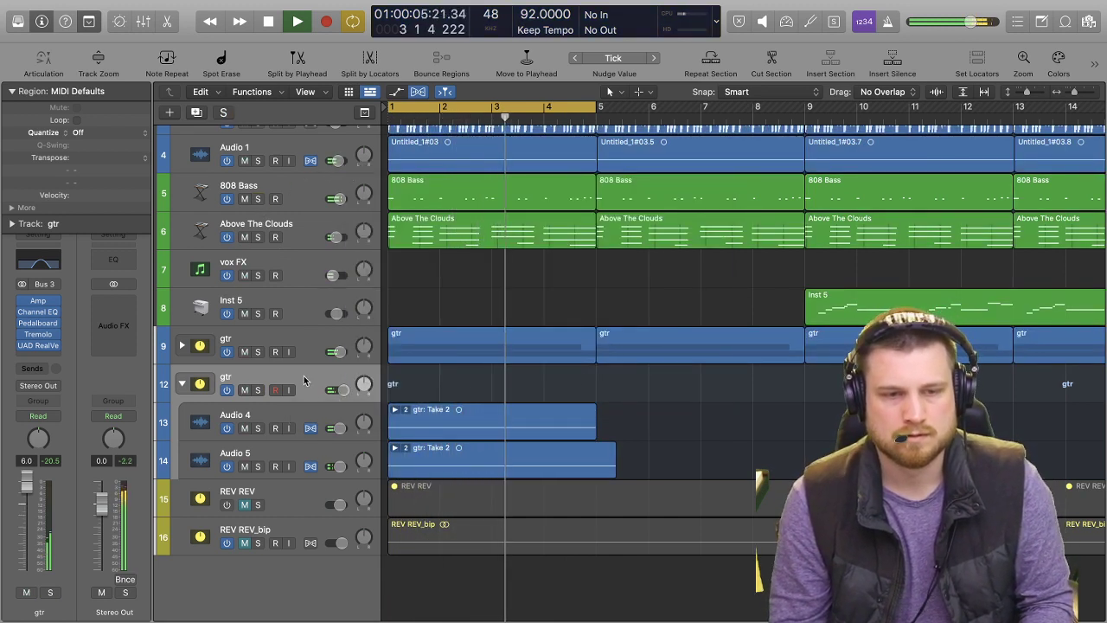
click(38, 300)
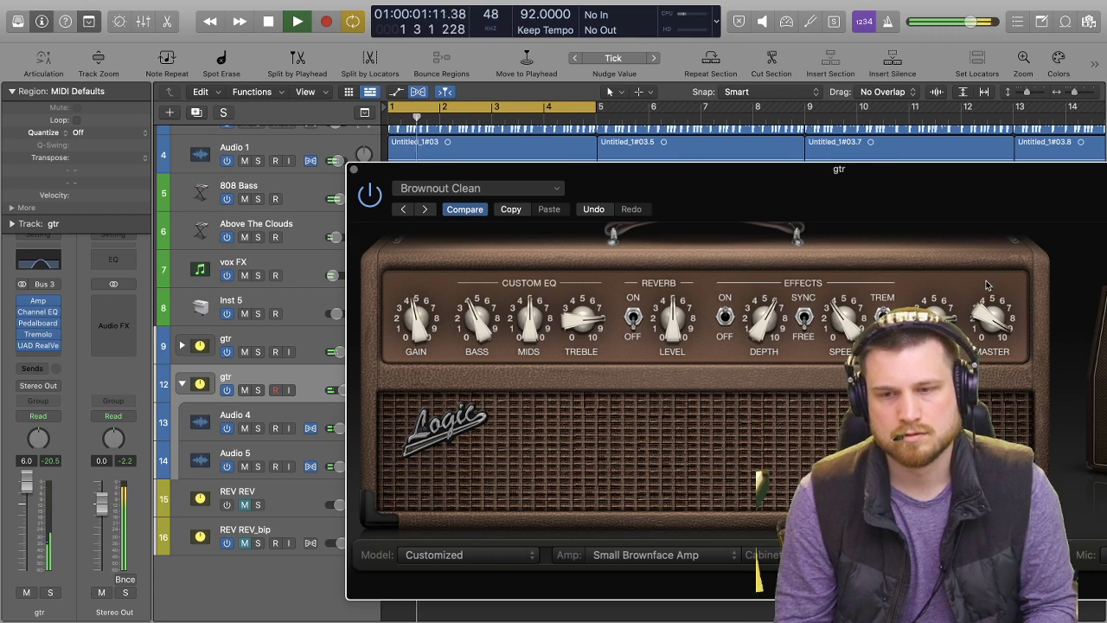
click(354, 171)
Retune gtr stack 12's Channel EQ: low cut about 580 Hz, 88.5 Hz band at -1.2 dB, 6250 Hz band at +1.3 dB, high roll-off moved higher.
click(38, 311)
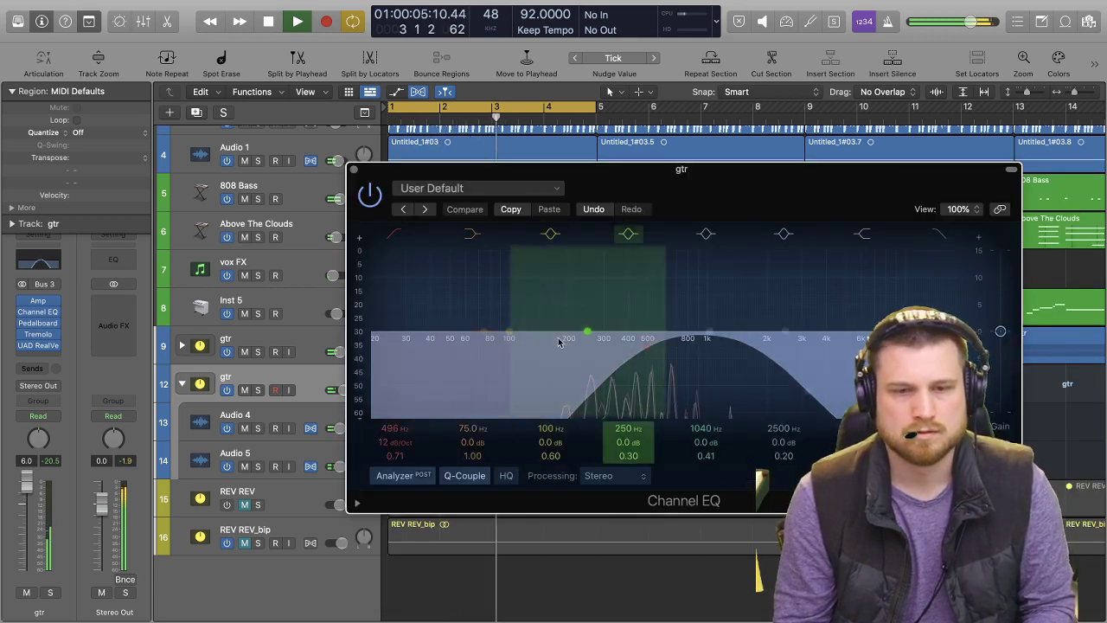
drag(785, 331, 865, 324)
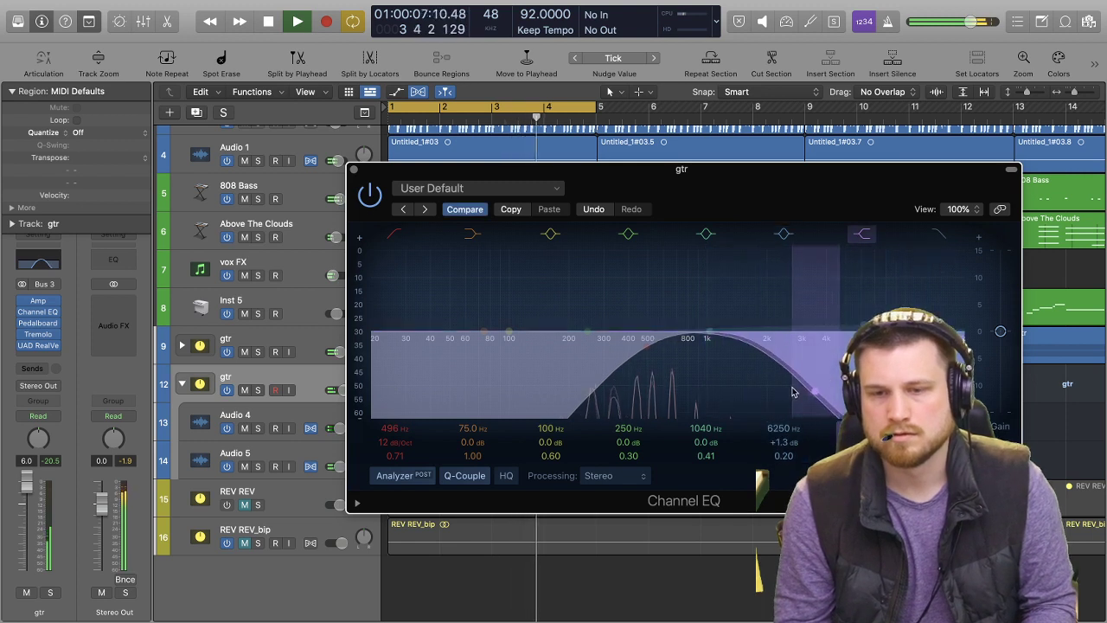
drag(571, 377, 517, 368)
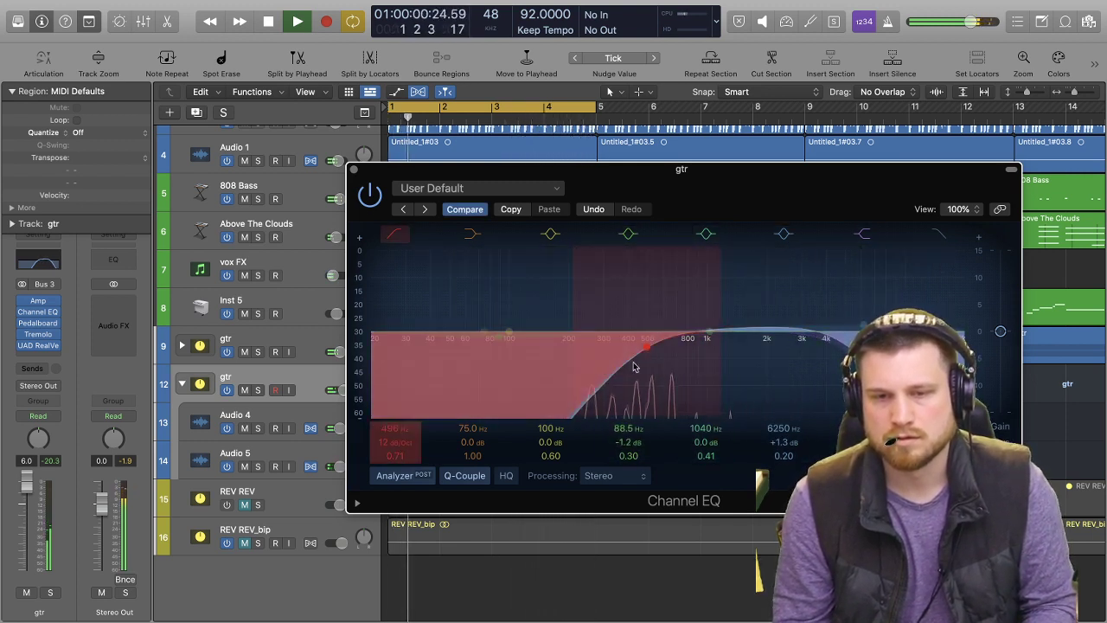
mouse_move(655, 358)
mouse_down()
mouse_move(679, 358)
mouse_move(665, 360)
mouse_up()
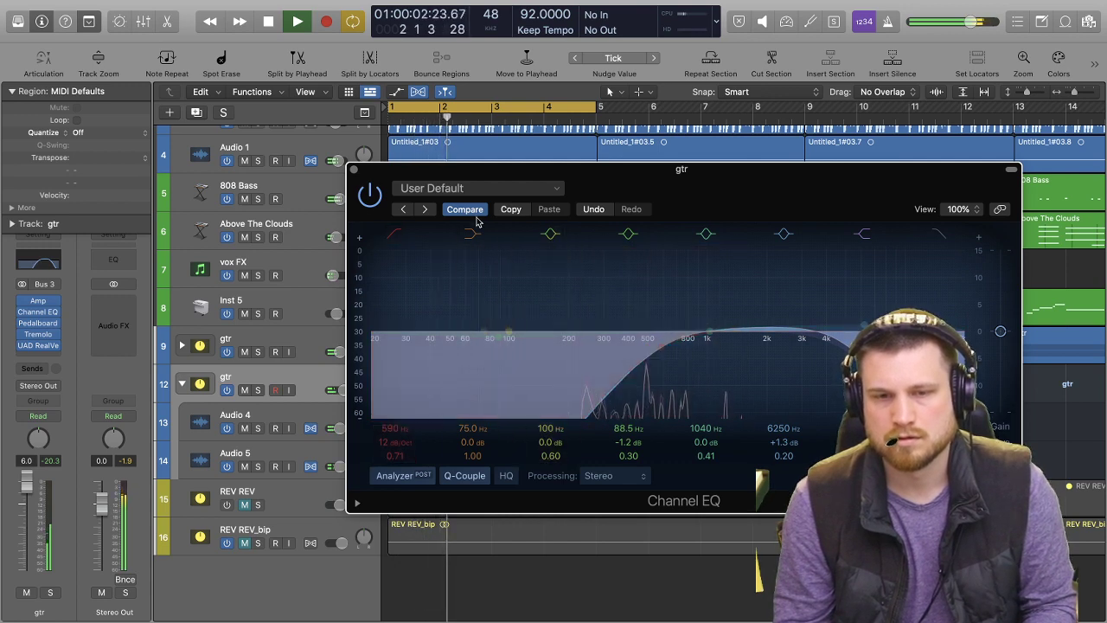
click(354, 171)
Solo gtr stack 12 and browse the plug-ins available for its next insert slot.
key(s)
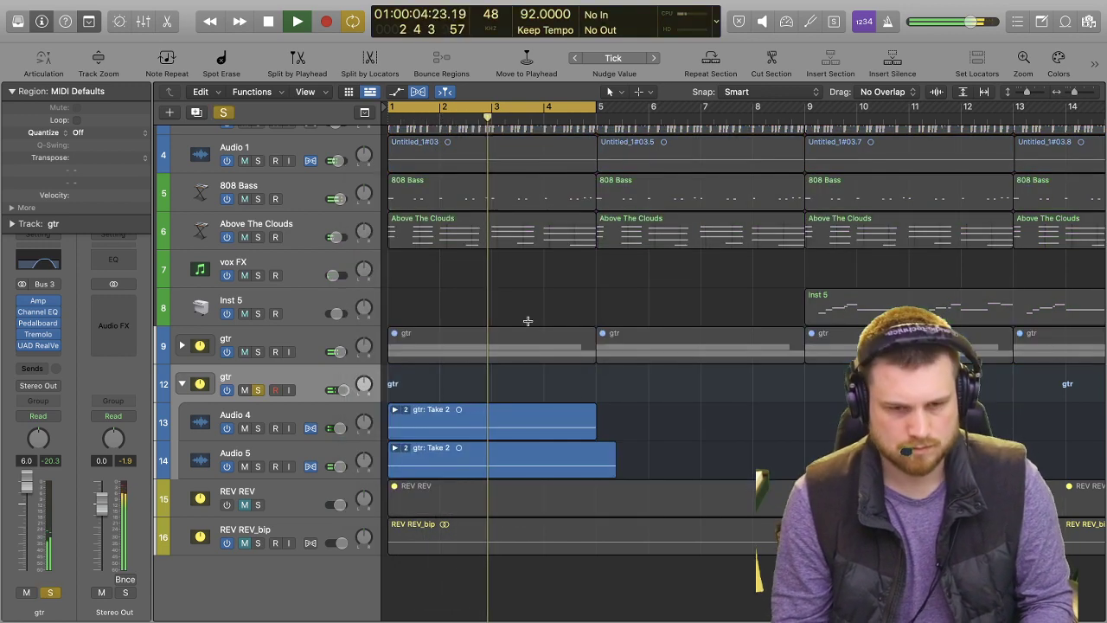
click(56, 356)
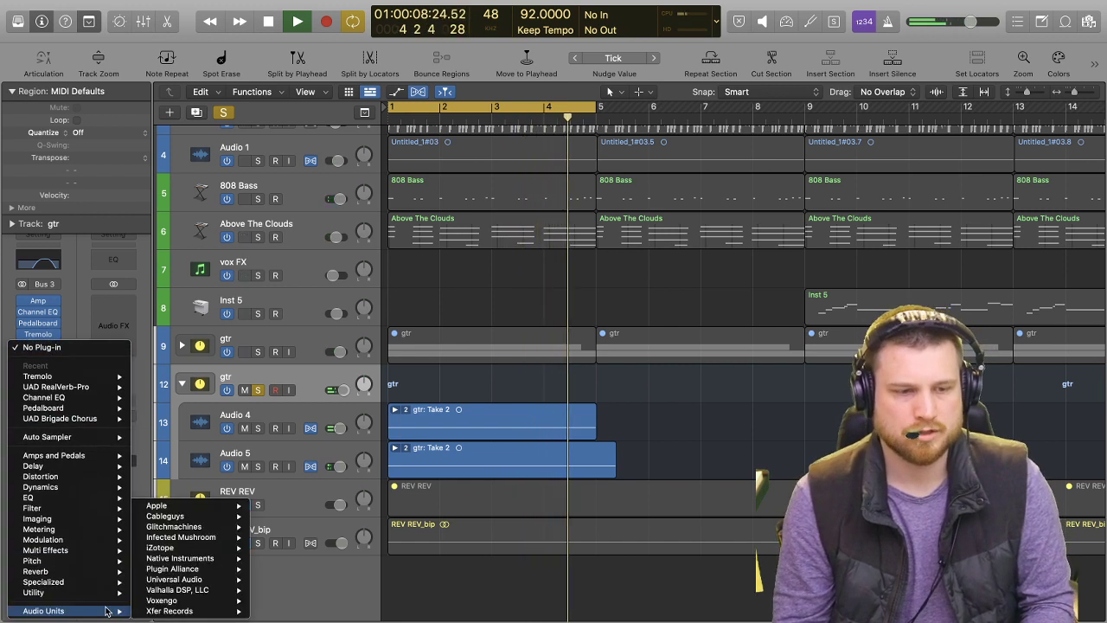
mouse_move(103, 595)
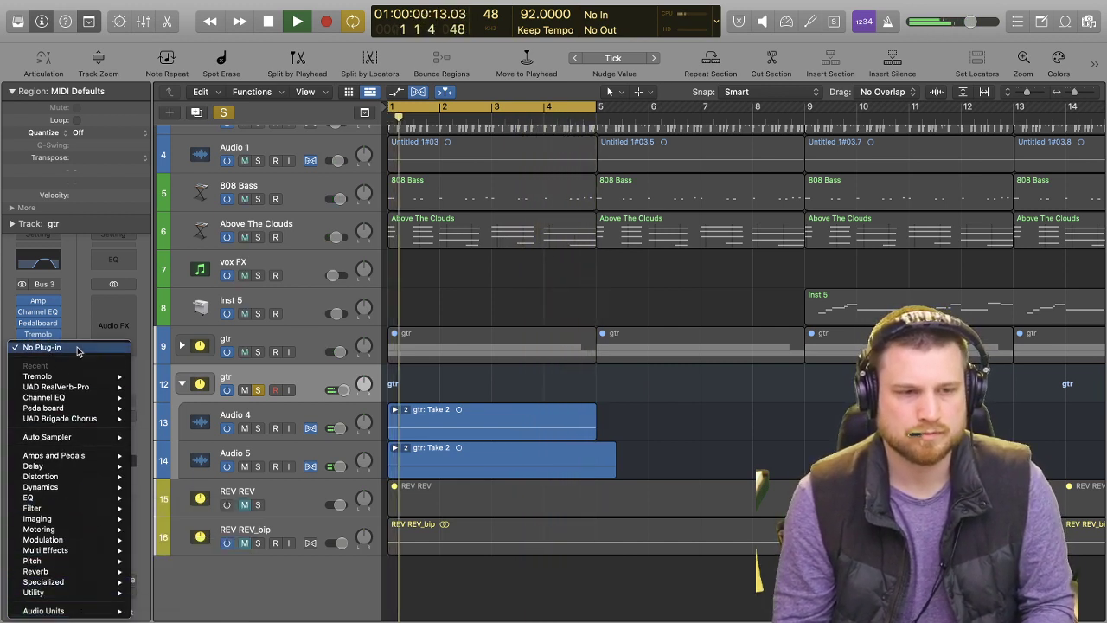
click(73, 314)
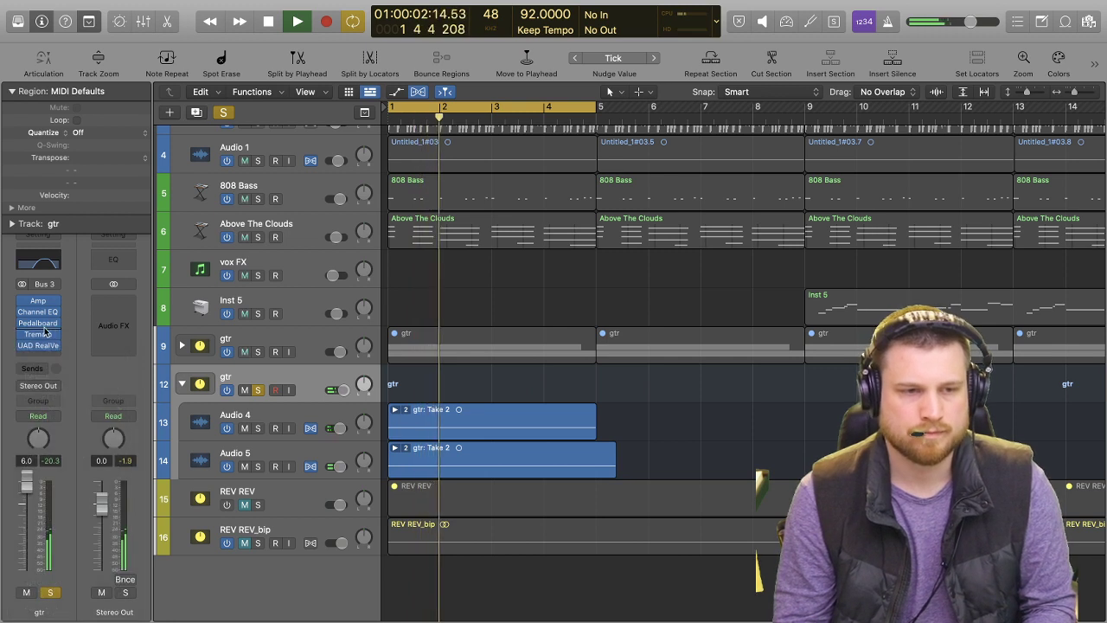
Insert a Spectral Gate from the Filter plug-ins between the Pedalboard and Tremolo on gtr stack 12.
click(43, 328)
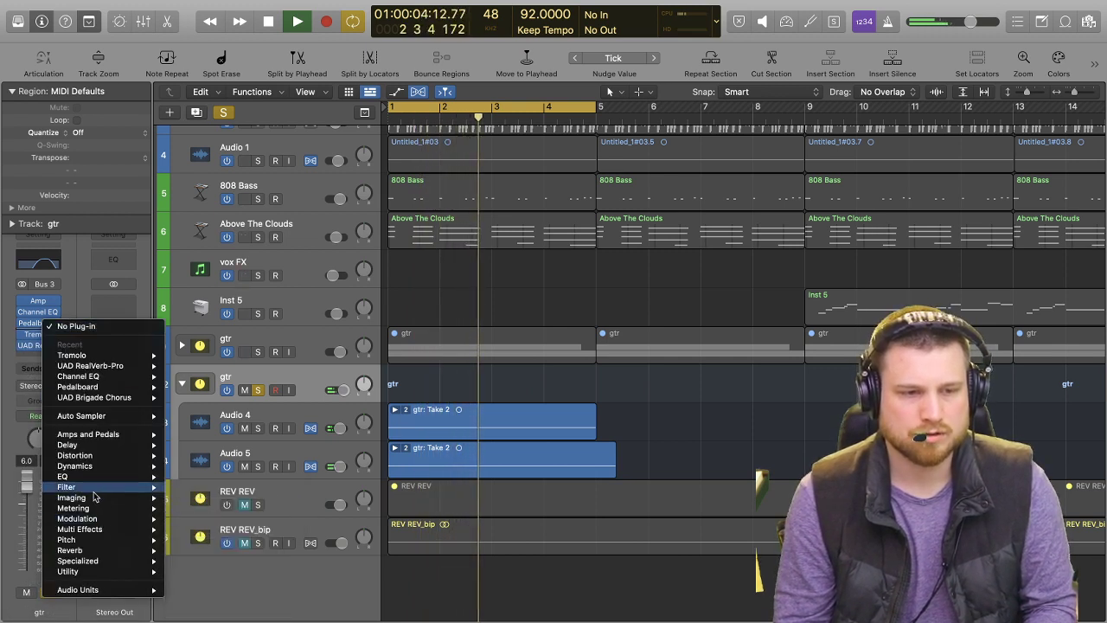
mouse_move(107, 523)
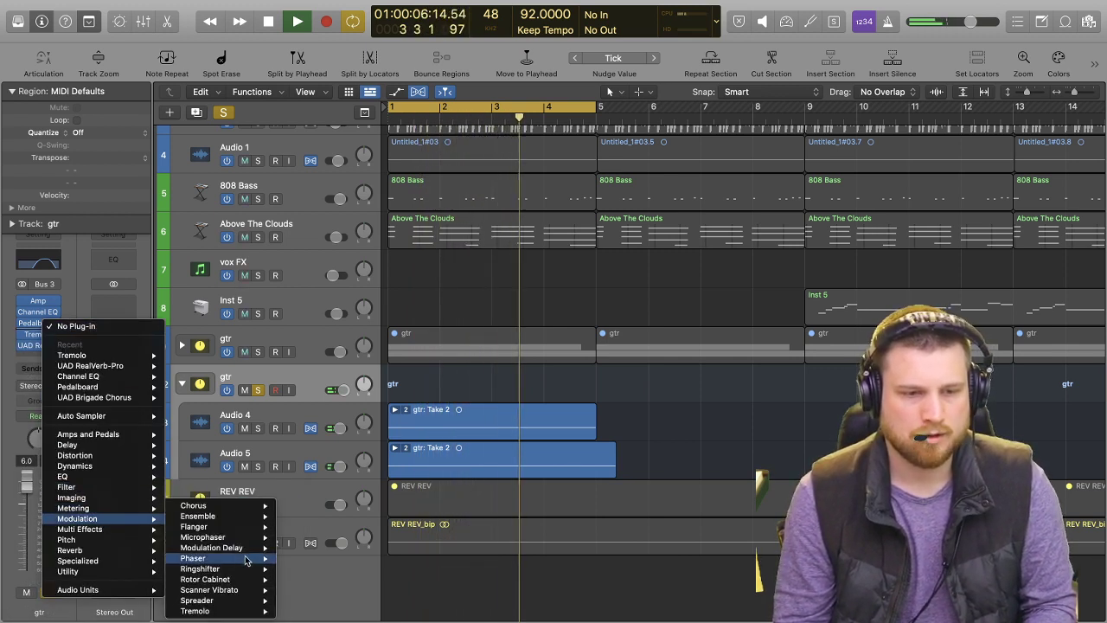
mouse_move(248, 601)
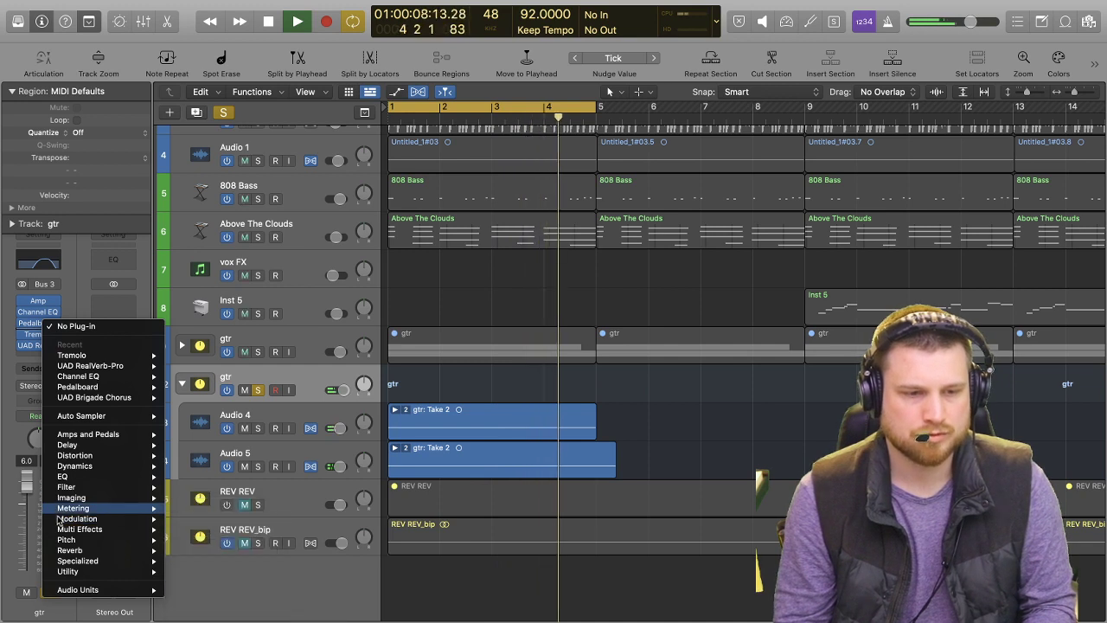
mouse_move(95, 487)
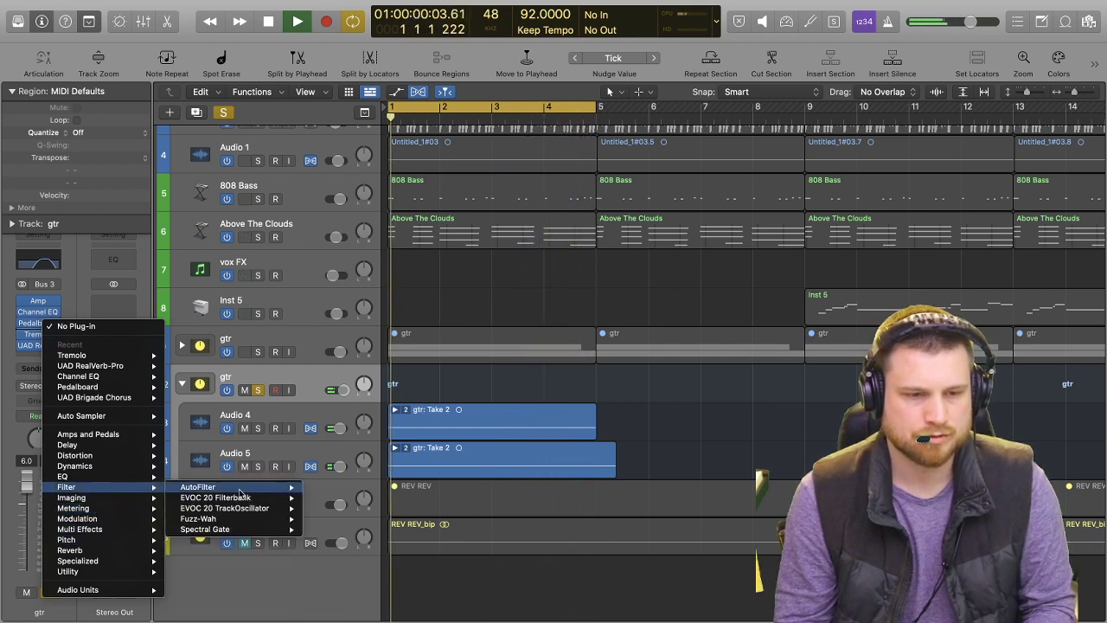
mouse_move(273, 529)
click(329, 530)
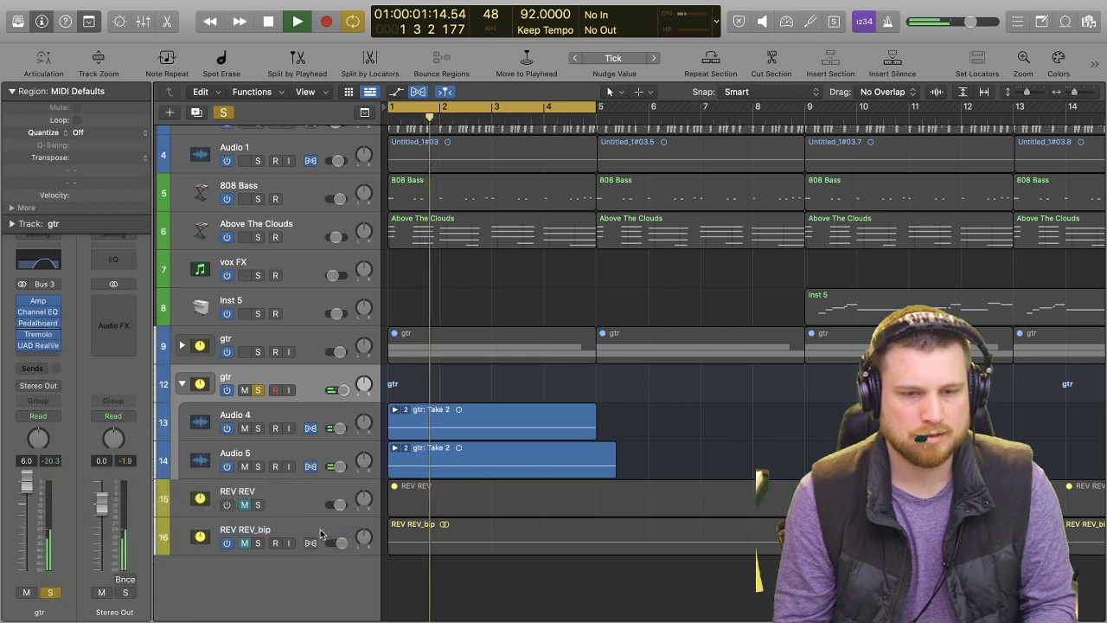
Set the Spectral Gate's Low Level to -2.0 dB, High Level to +2.0 dB and Sub Energy to -16.0 dB.
click(679, 266)
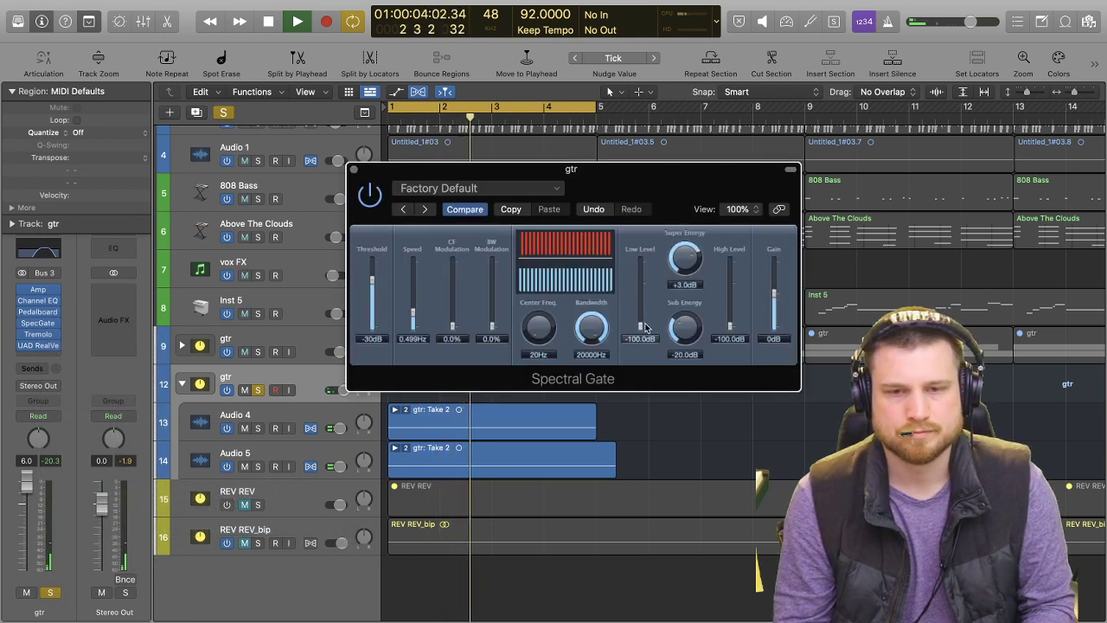
drag(732, 327, 729, 261)
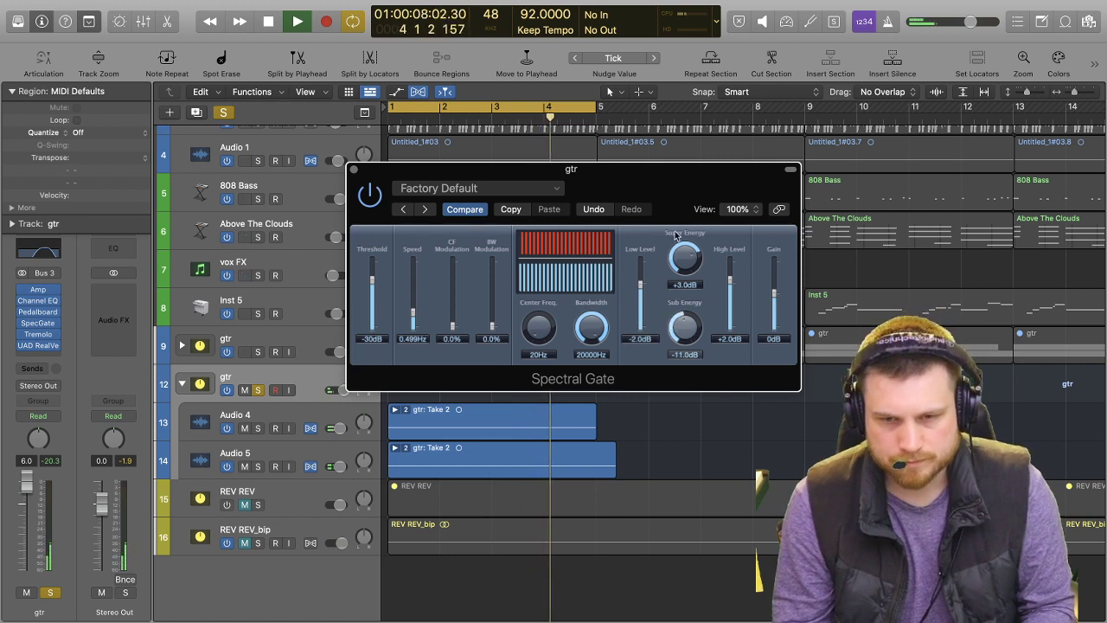
drag(684, 329, 673, 349)
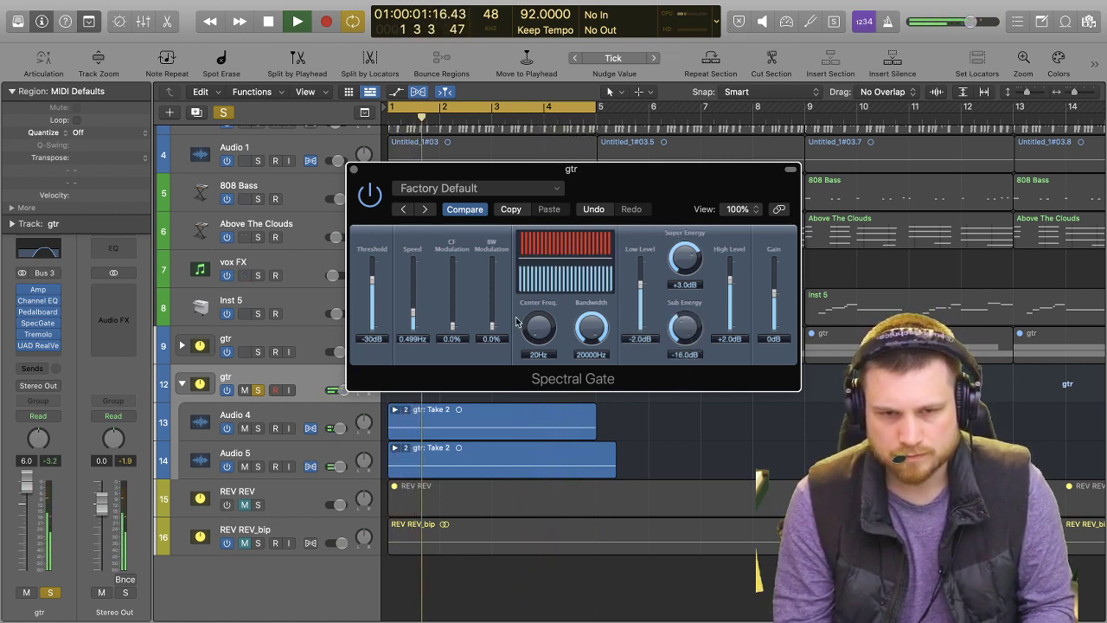
Set the Spectral Gate's Speed to 1.169 Hz, CF Modulation to 66%, BW Modulation to 10%, Center Freq. to 460 Hz and High Level to +20.0 dB.
drag(491, 326, 489, 298)
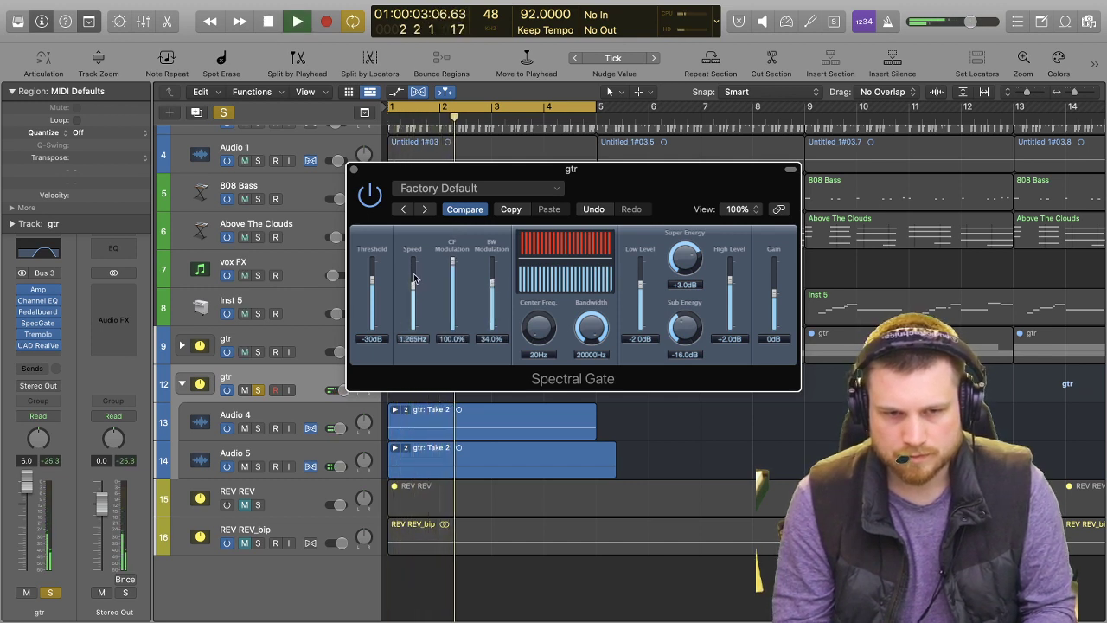
drag(680, 324, 678, 295)
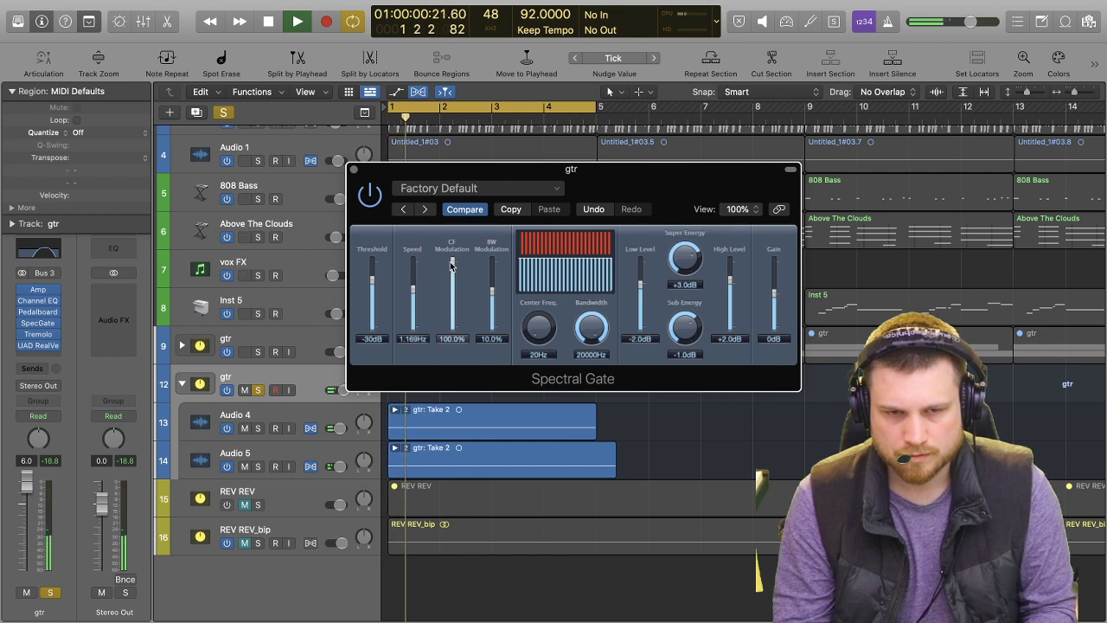
drag(548, 332, 603, 324)
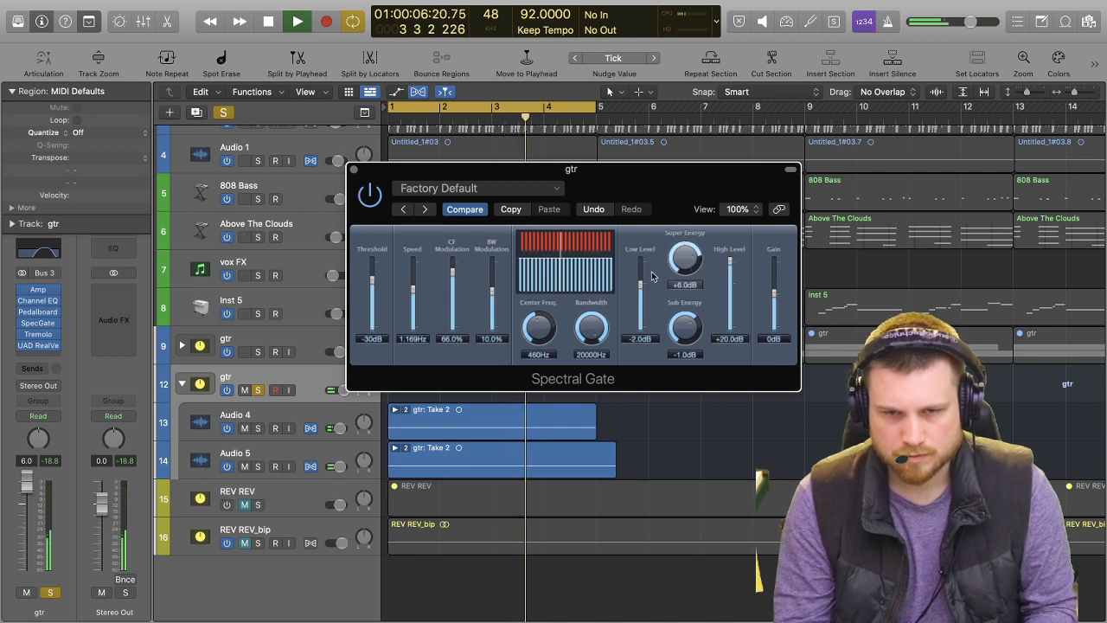
Set the Spectral Gate's Super Energy to -15.0 dB, Sub Energy to -16.5 dB and Gain to -5 dB, then unsolo the stack and close the plug-in.
drag(684, 258, 686, 410)
drag(637, 321, 625, 193)
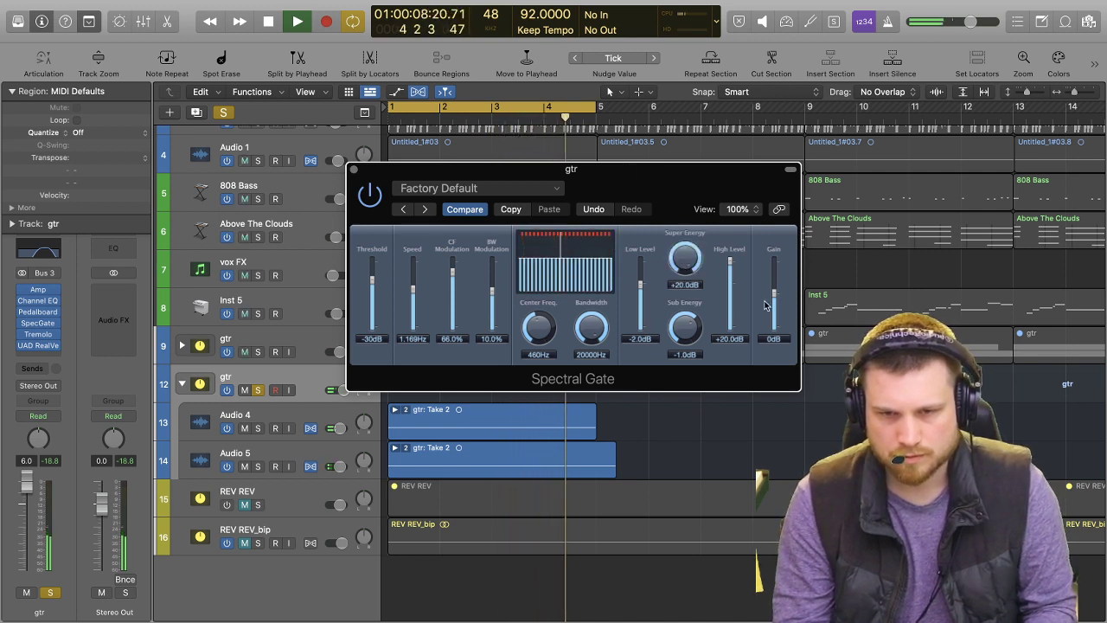
drag(778, 296, 778, 300)
drag(691, 323, 667, 320)
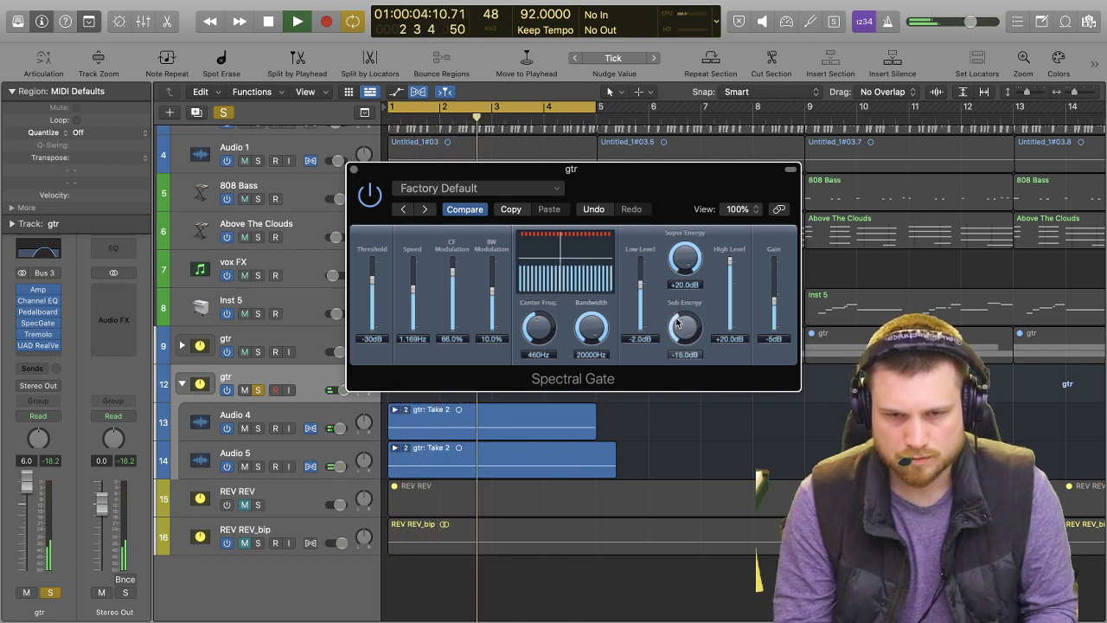
drag(662, 296, 684, 331)
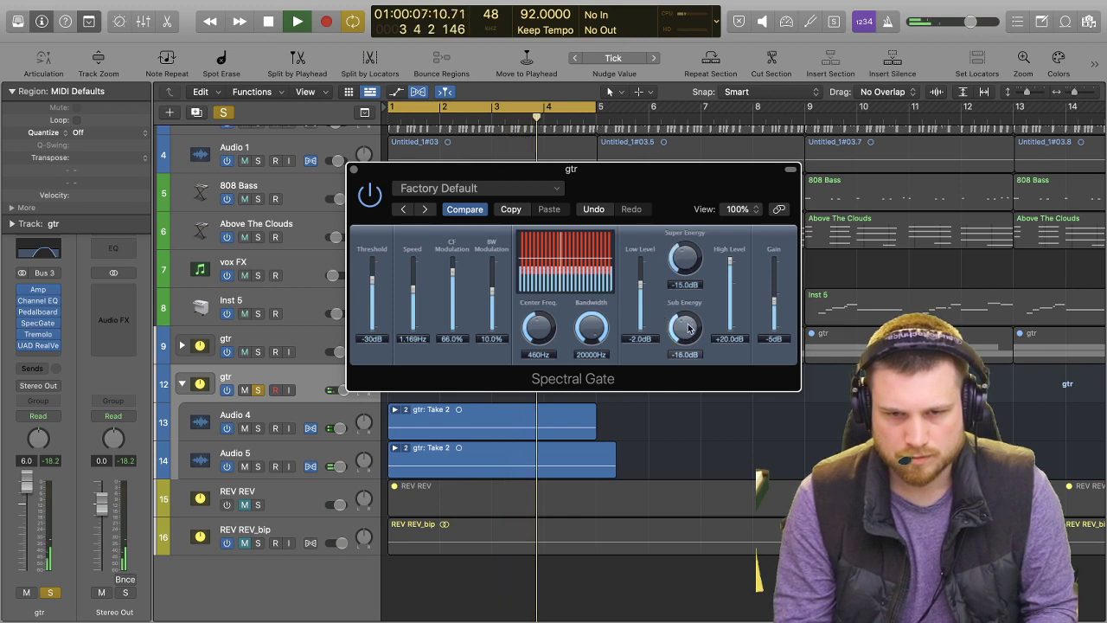
click(257, 390)
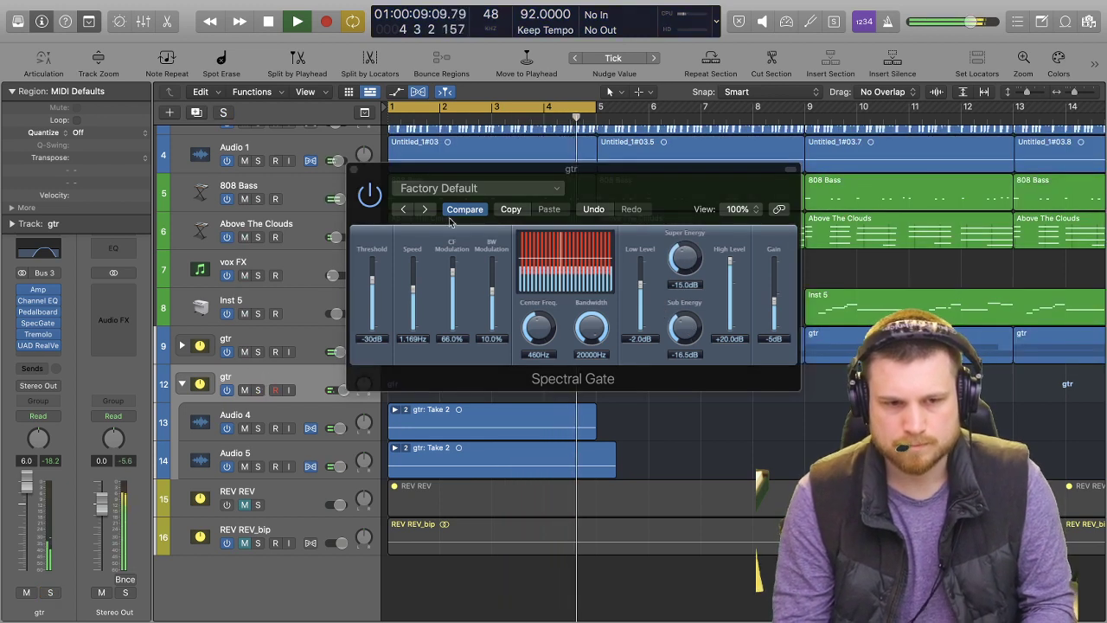
click(353, 170)
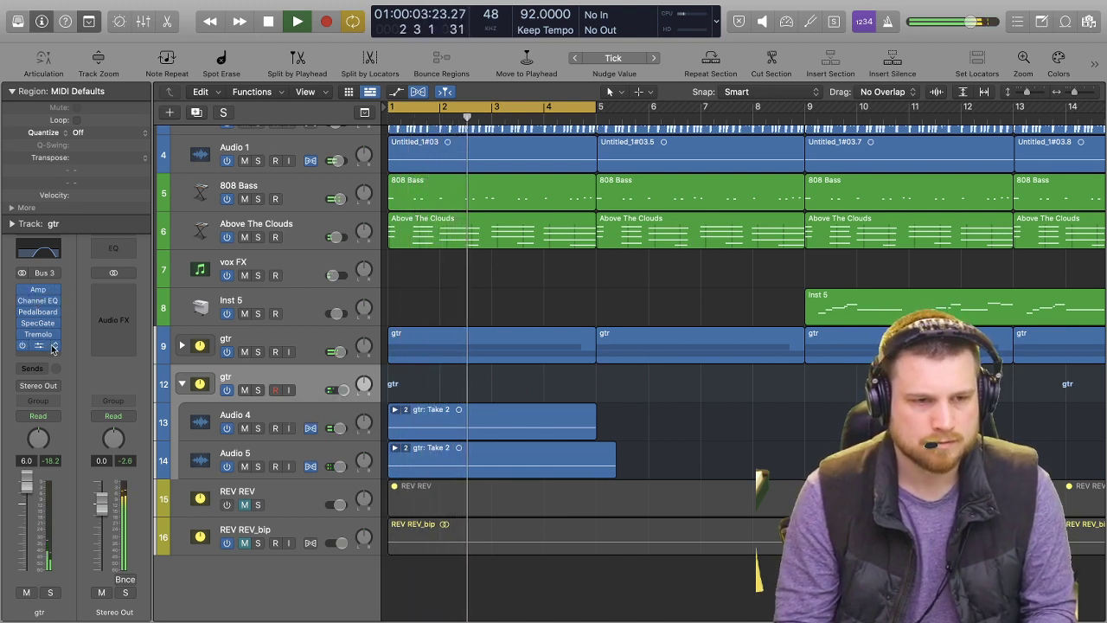
Insert a Compressor from the Dynamics plug-ins ahead of the Amp on gtr stack 12, and close its window.
click(45, 299)
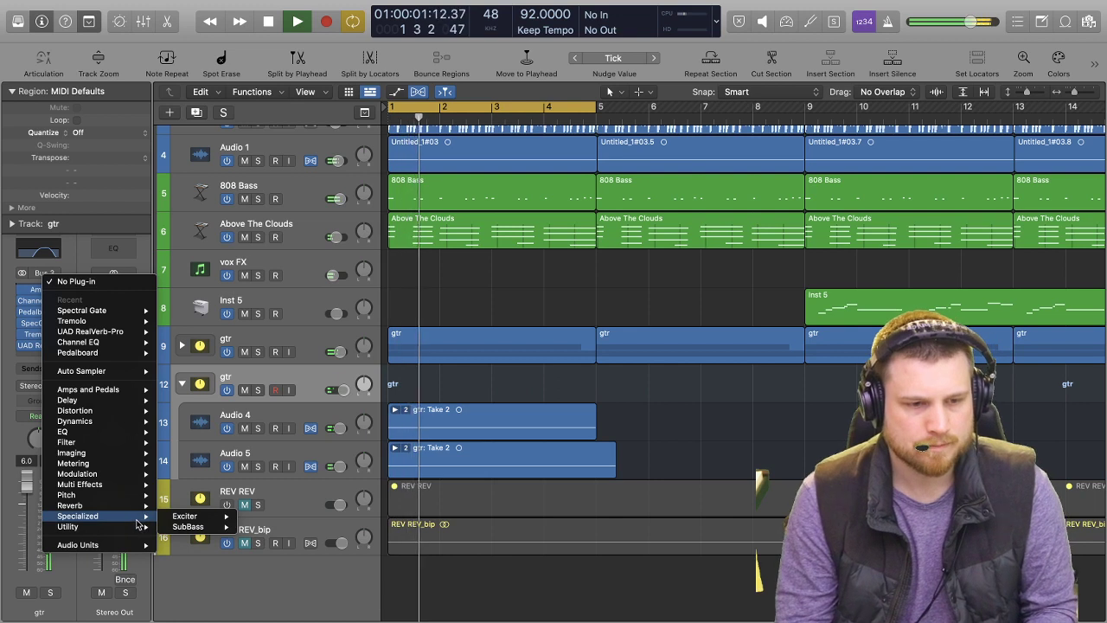
mouse_move(125, 514)
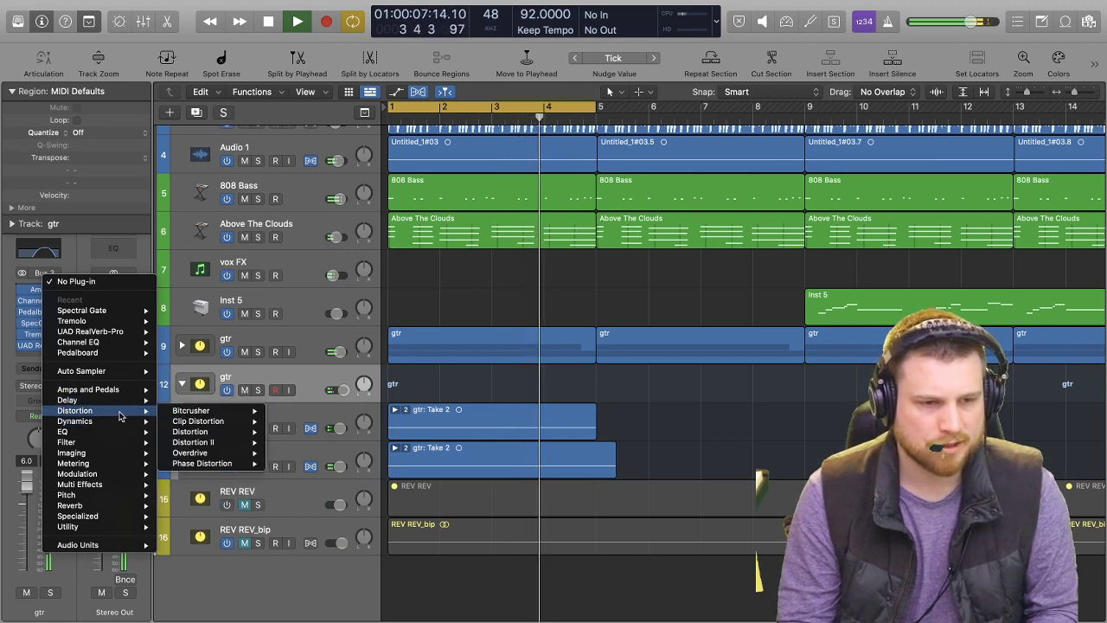
mouse_move(122, 425)
mouse_move(208, 431)
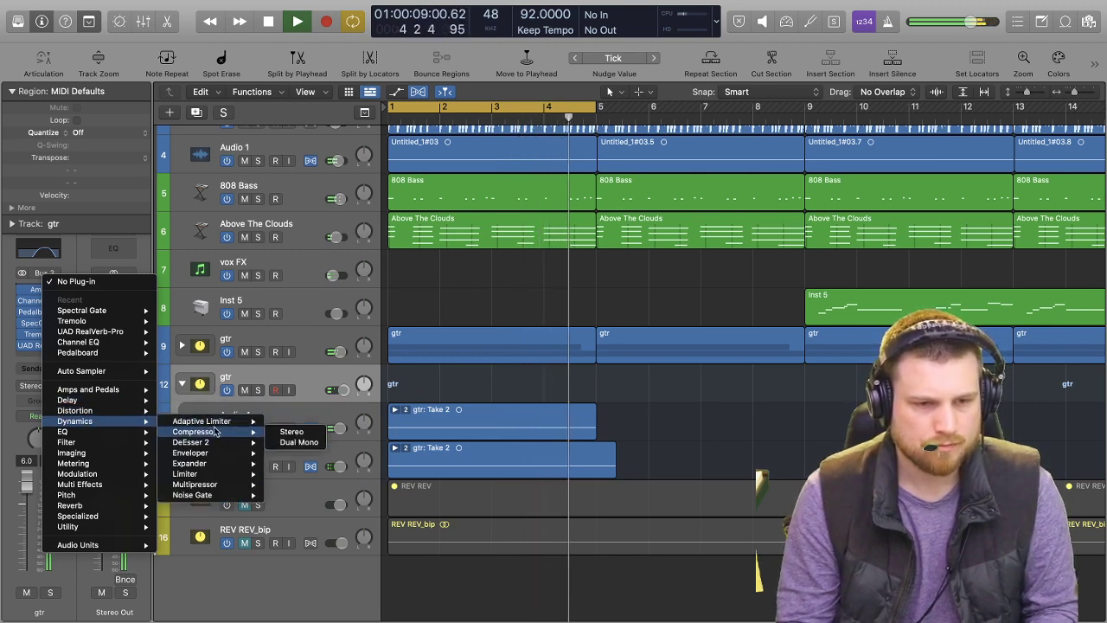
click(290, 440)
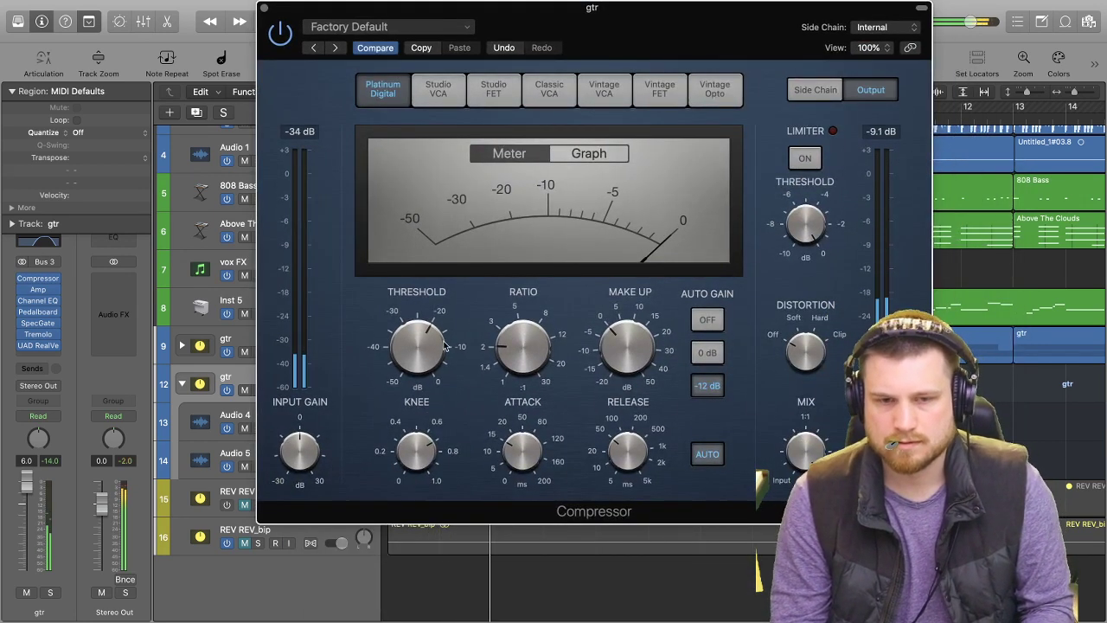
click(265, 9)
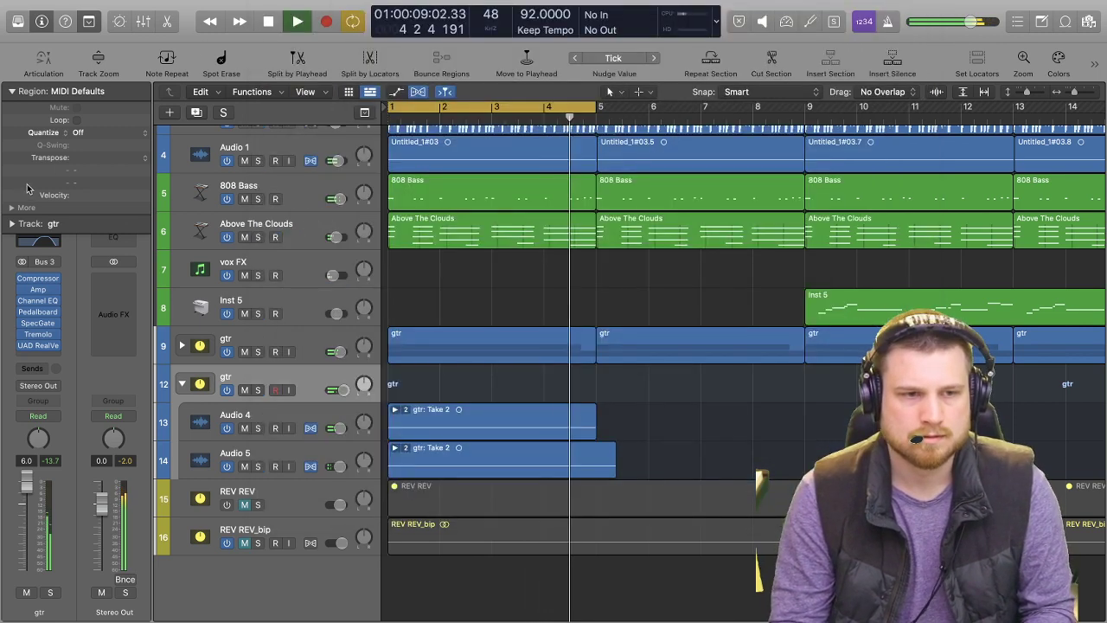
Set gtr stack 12's Channel EQ low cut to 965 Hz and upper-mid band to 2400 Hz at +3.3 dB, audition it soloed, and close it.
click(44, 243)
drag(412, 303, 677, 351)
drag(864, 325, 779, 317)
key(s)
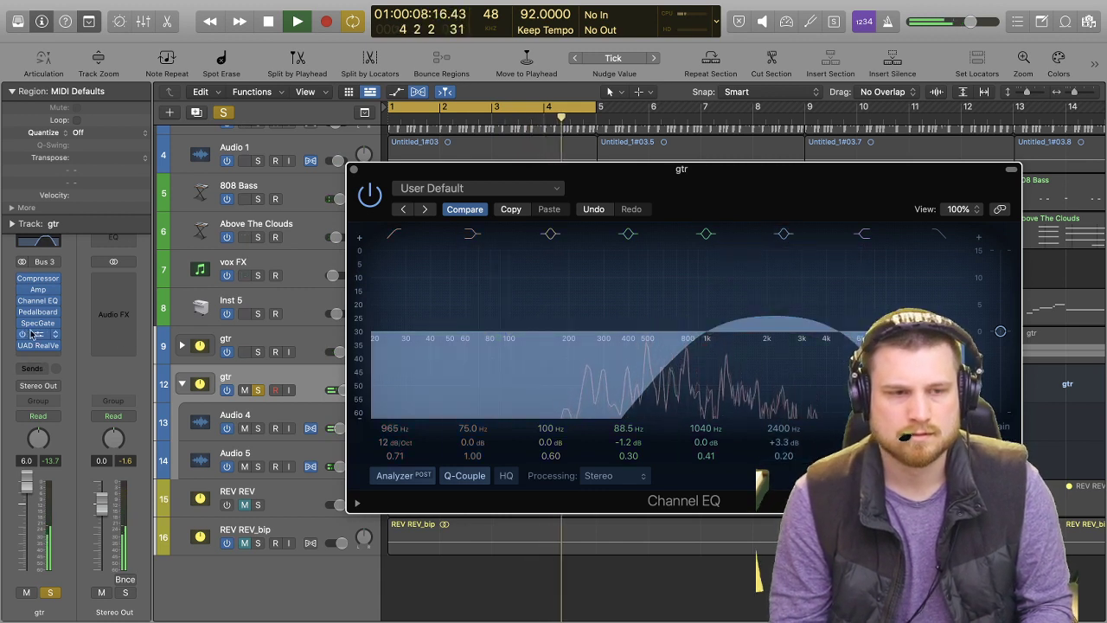
key(space)
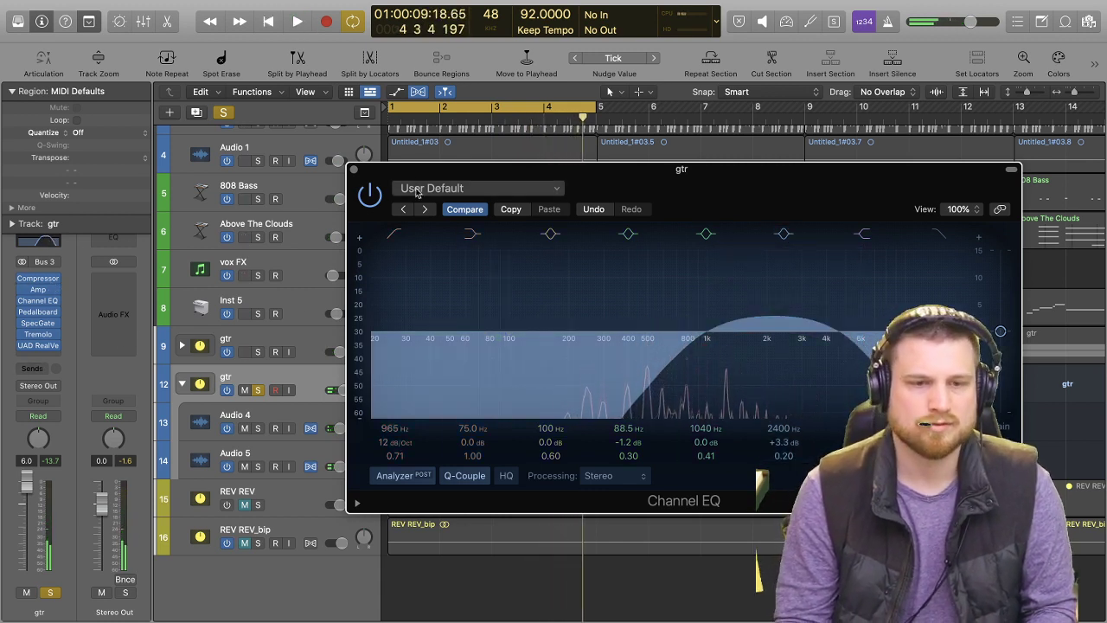
click(352, 170)
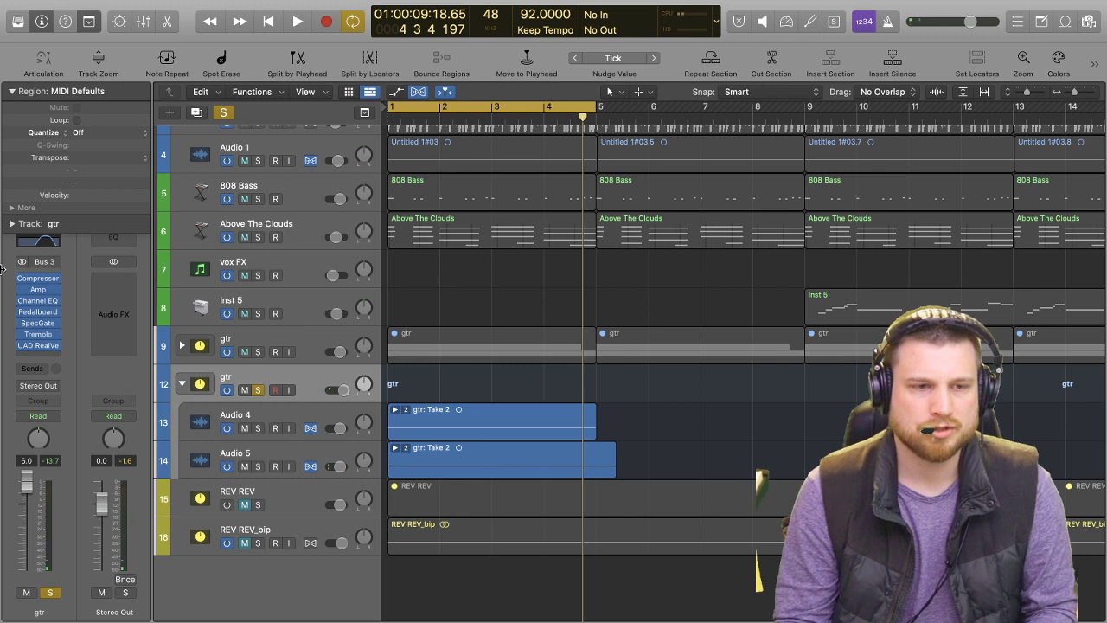
Load the 5th Dimension patch from the Library's Electric Guitar and Bass, Experimental Guitar sounds onto gtr stack 12 and play it.
click(19, 21)
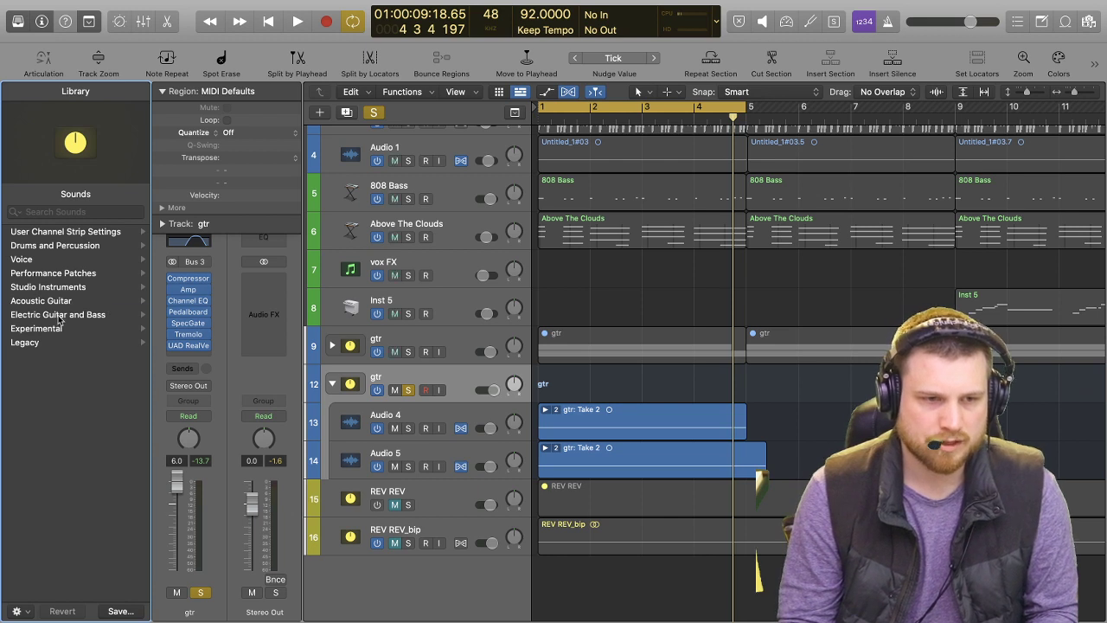
click(58, 314)
click(53, 317)
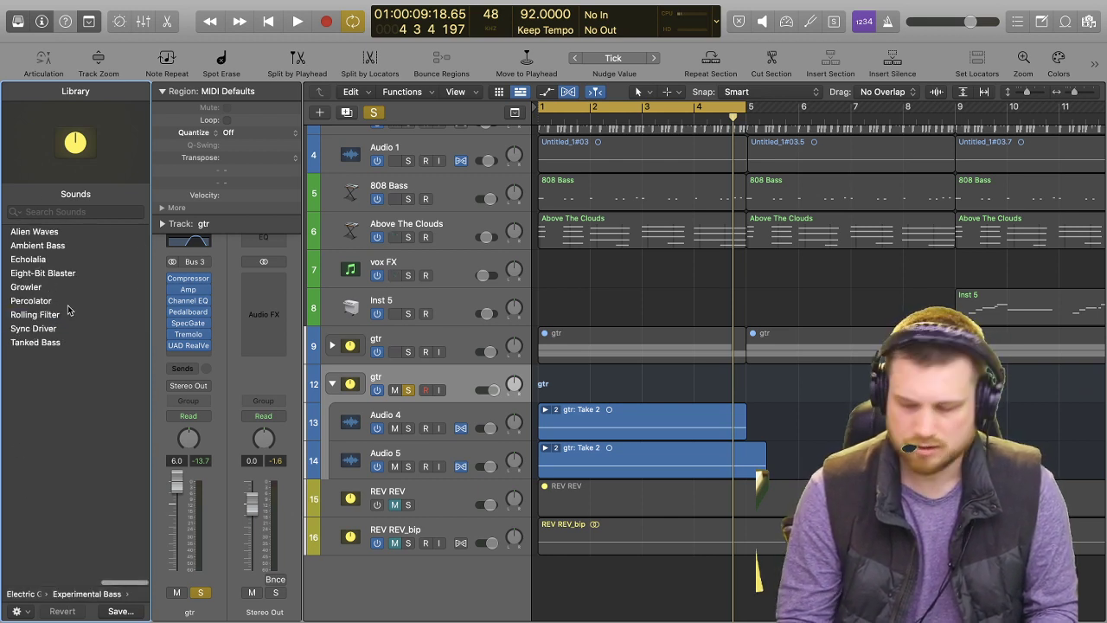
scroll(69, 310, left, 5)
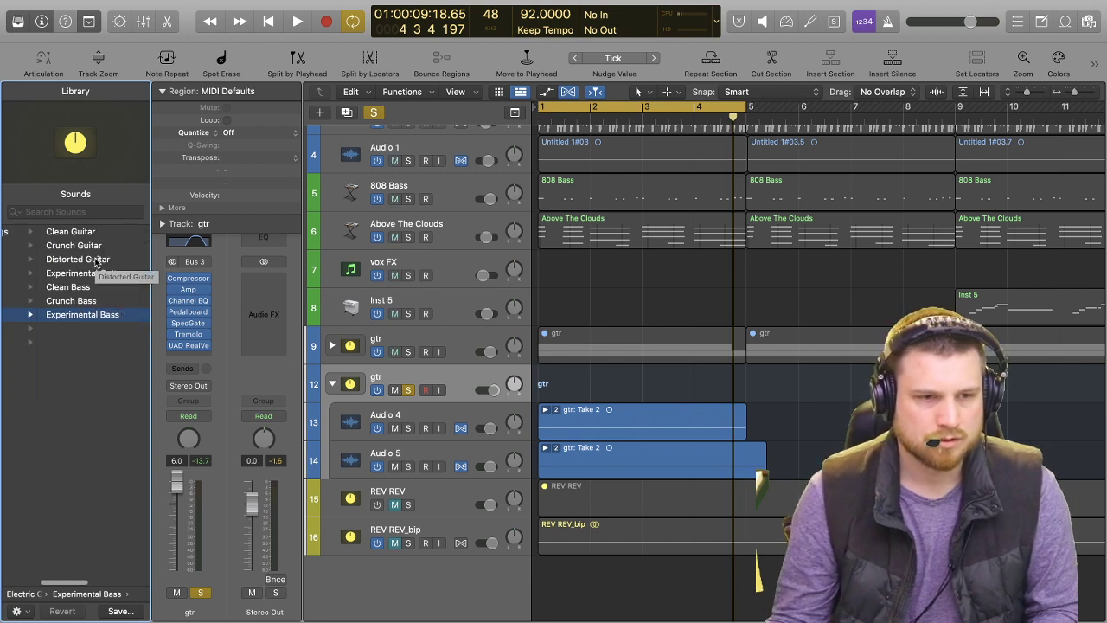
click(97, 272)
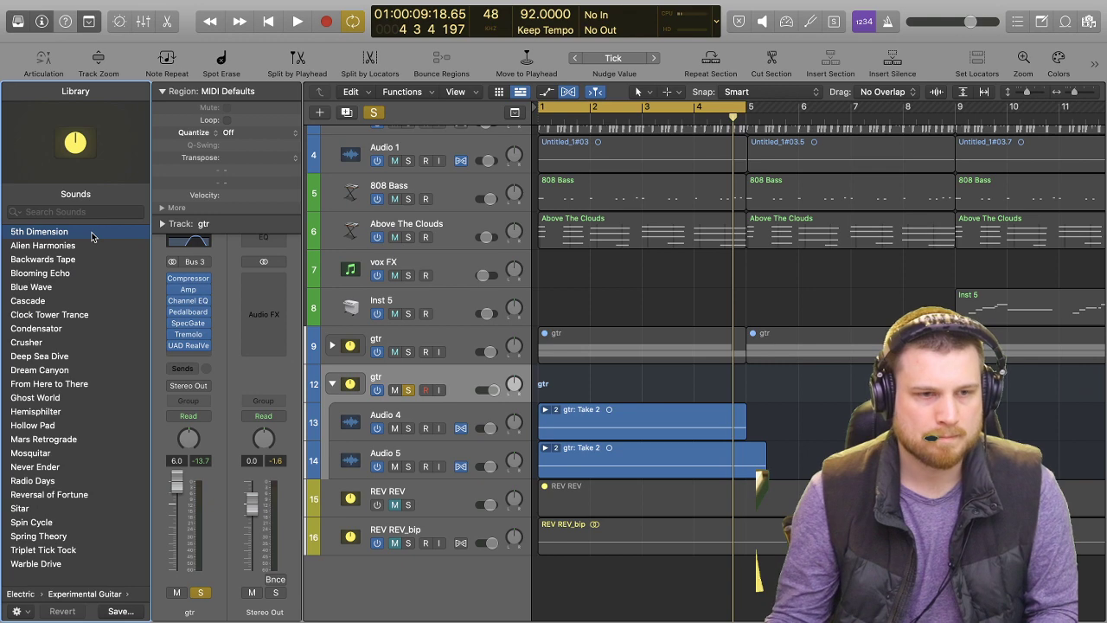
key(space)
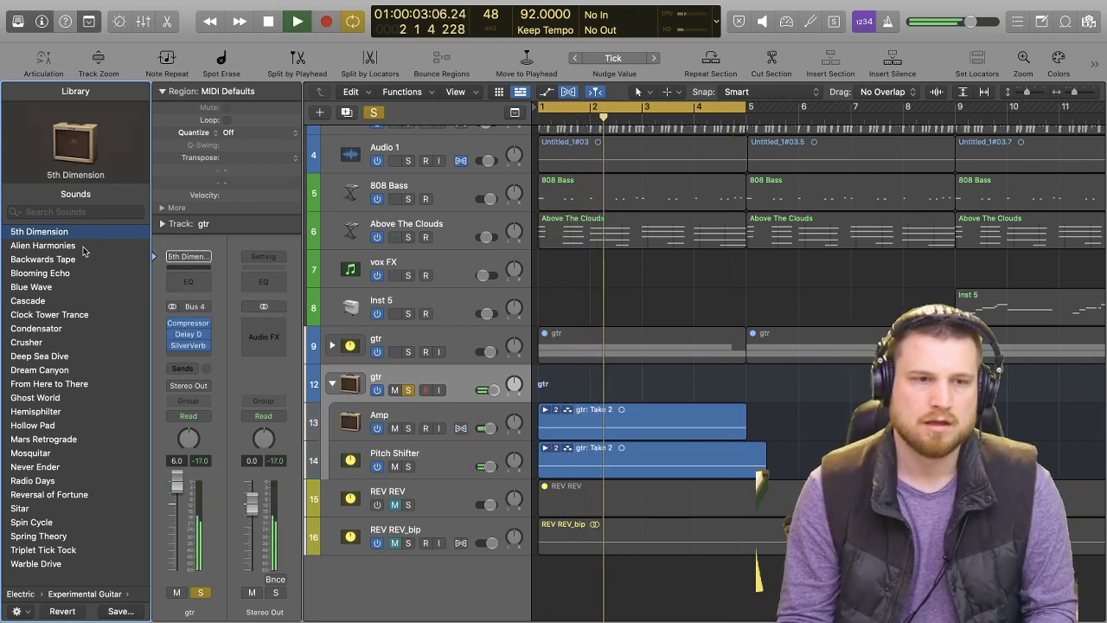
Briefly unsolo gtr stack 12 to hear the 5th Dimension patch in the full mix, solo it again, and stop playback.
click(200, 592)
key(s)
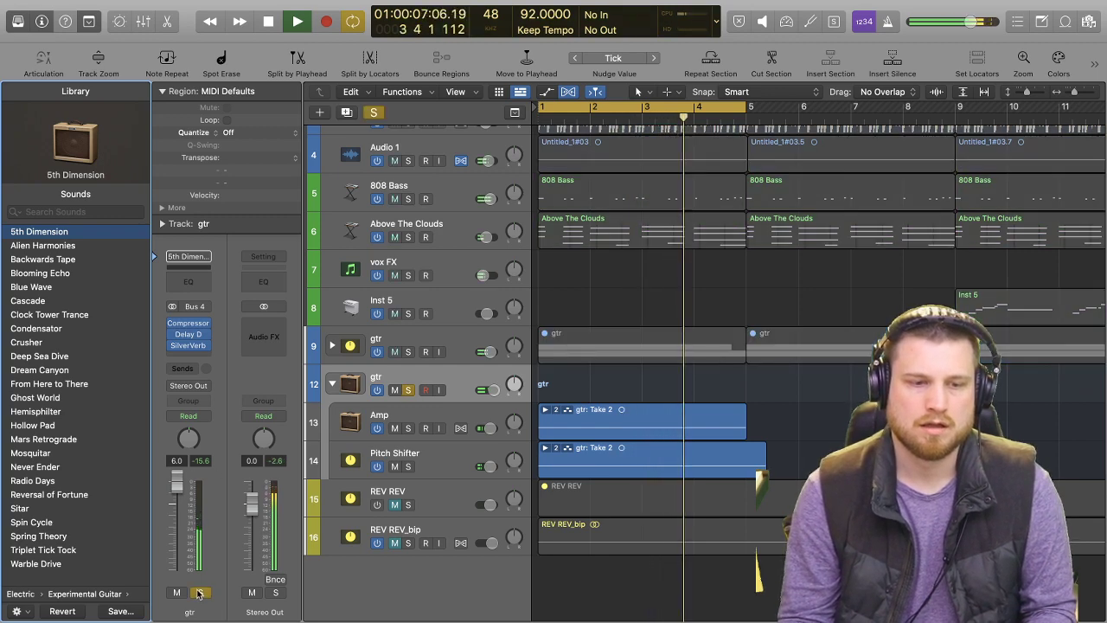
key(space)
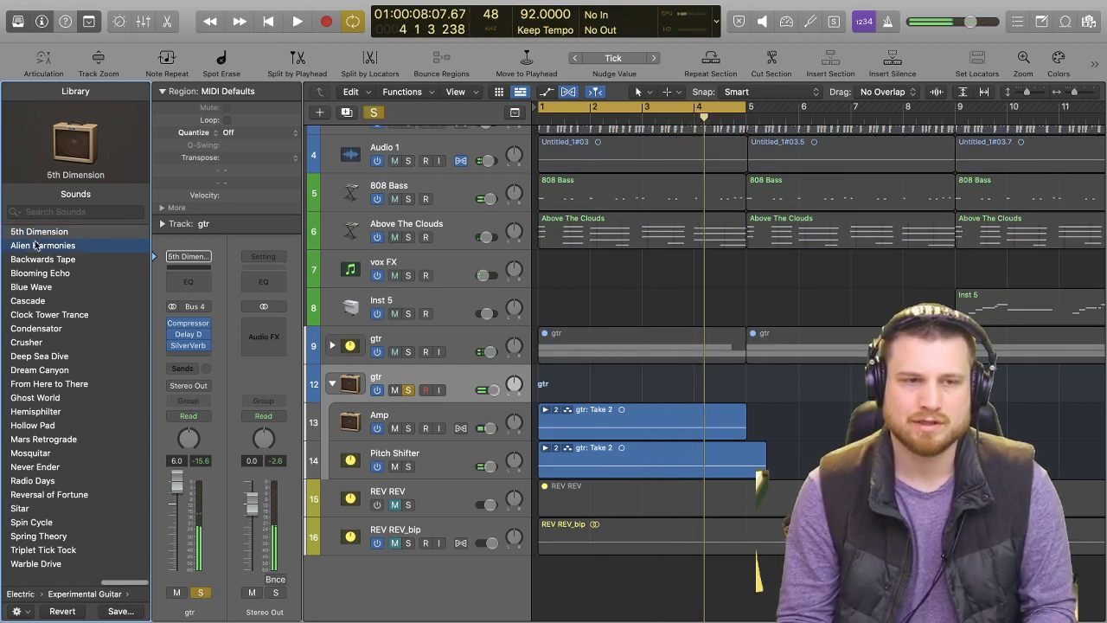
Audition the Alien Harmonies and Backwards Tape patches on gtr track 12, and return it to the 5th Dimension patch.
key(space)
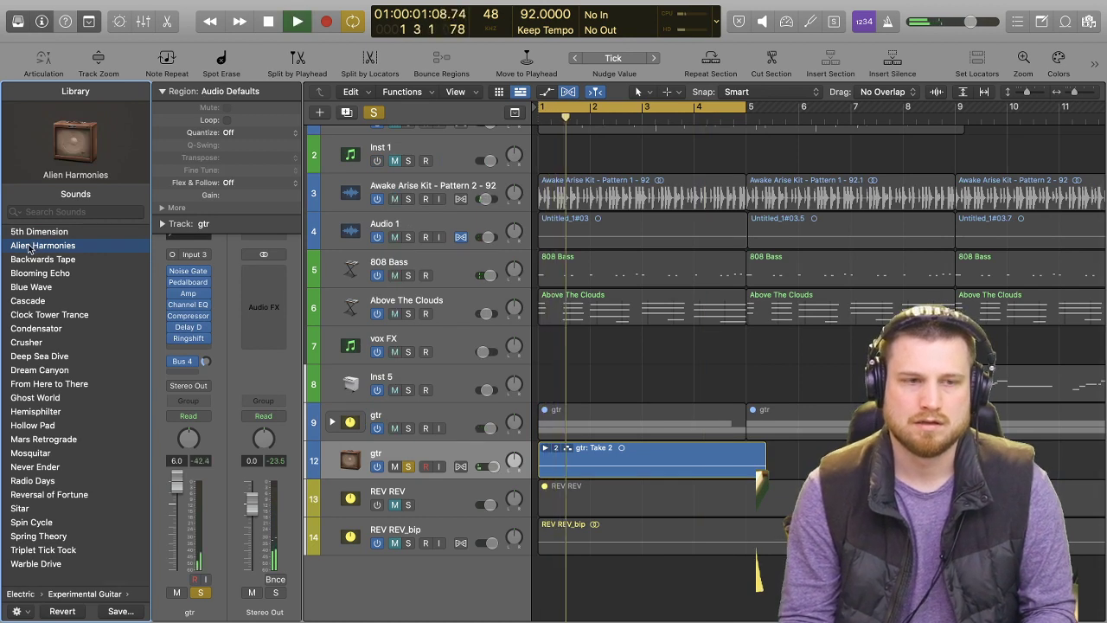
key(space)
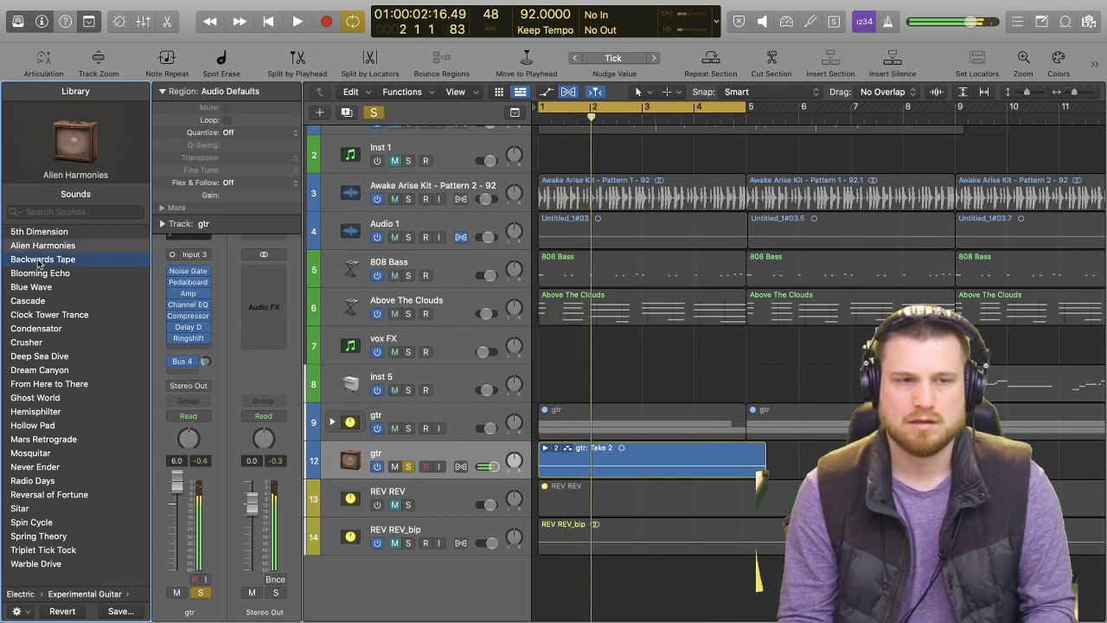
key(space)
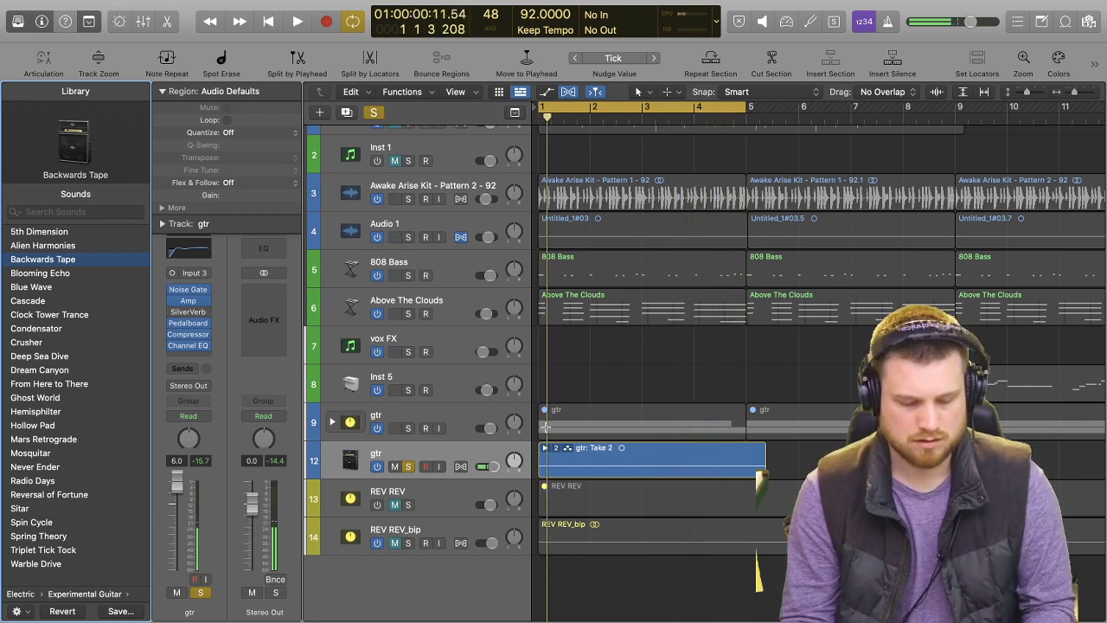
key(Up)
key(Up)
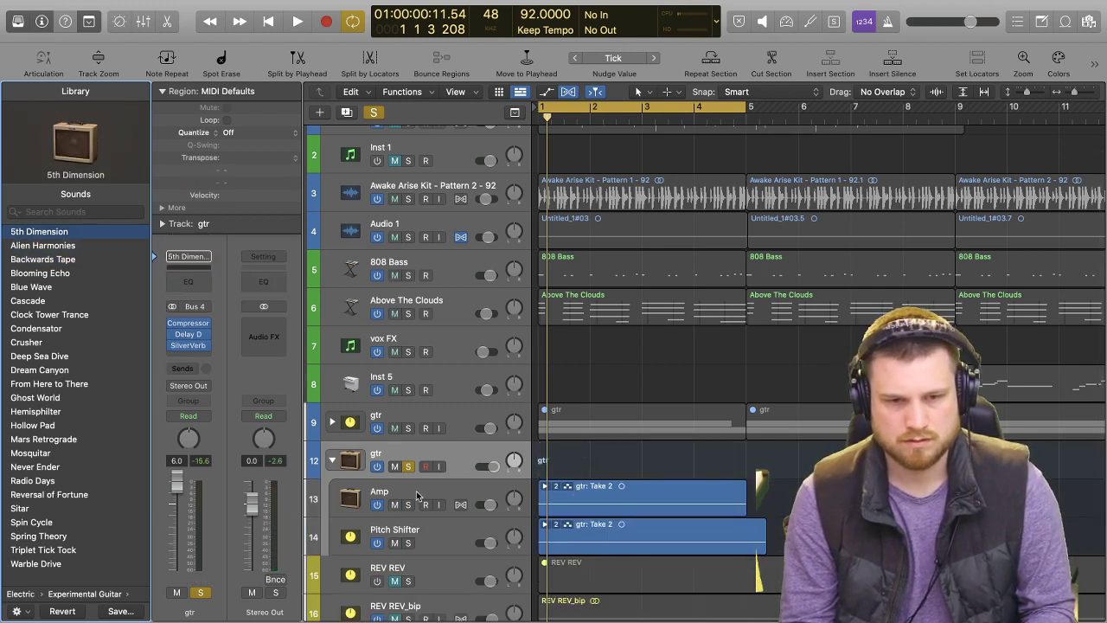
During playback, add a Channel EQ to gtr stack 12 with a 454 Hz low cut and a -12.7 dB dip at 214 Hz, and close it.
click(416, 494)
key(space)
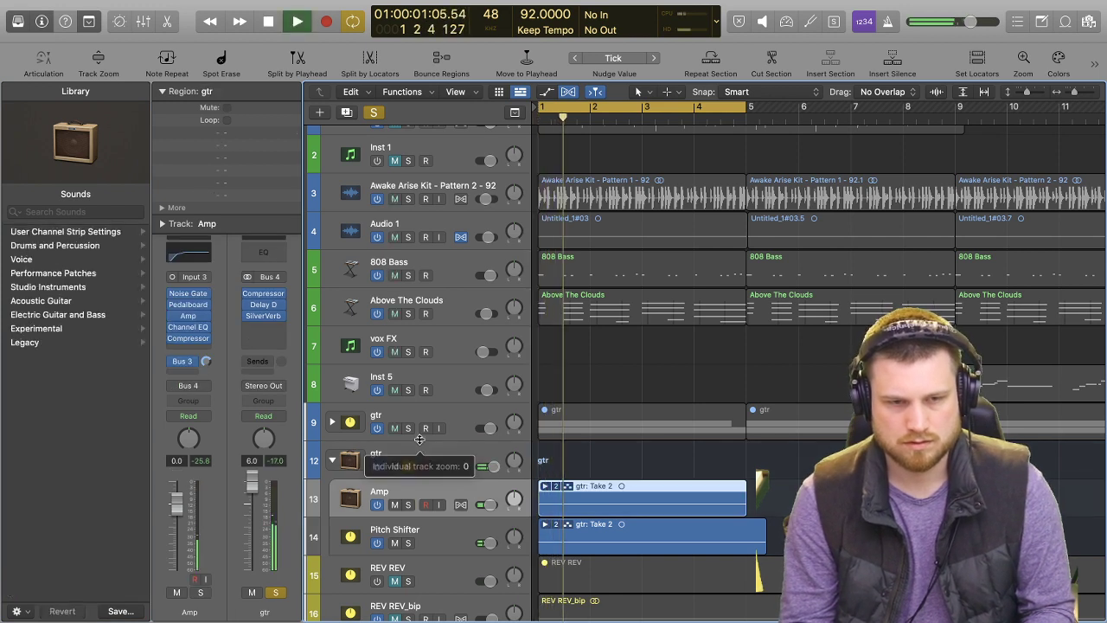
click(433, 451)
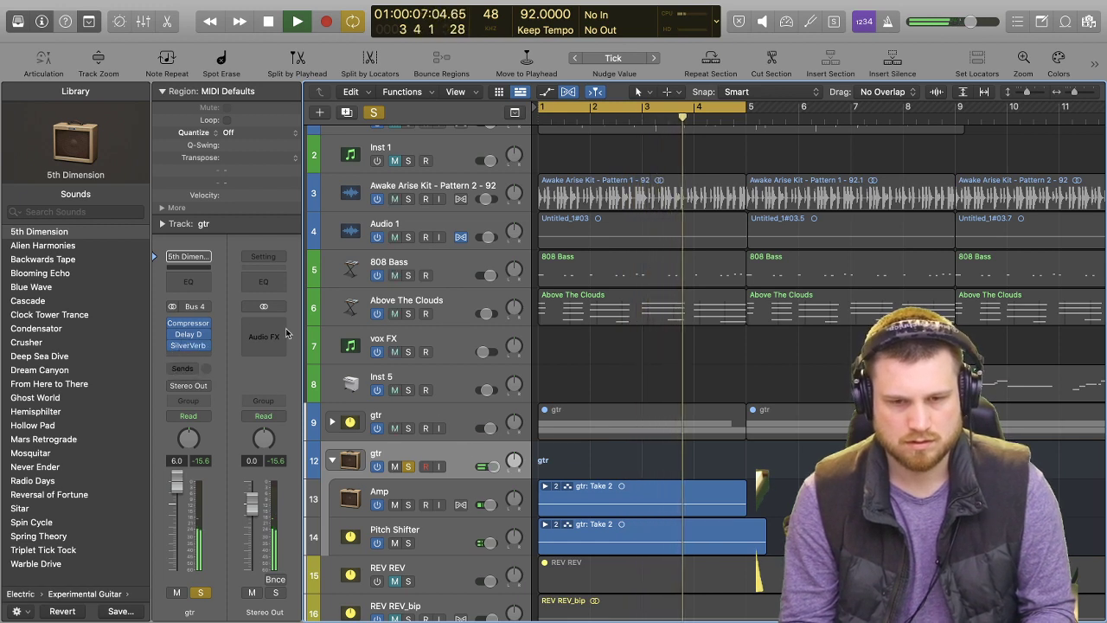
click(194, 279)
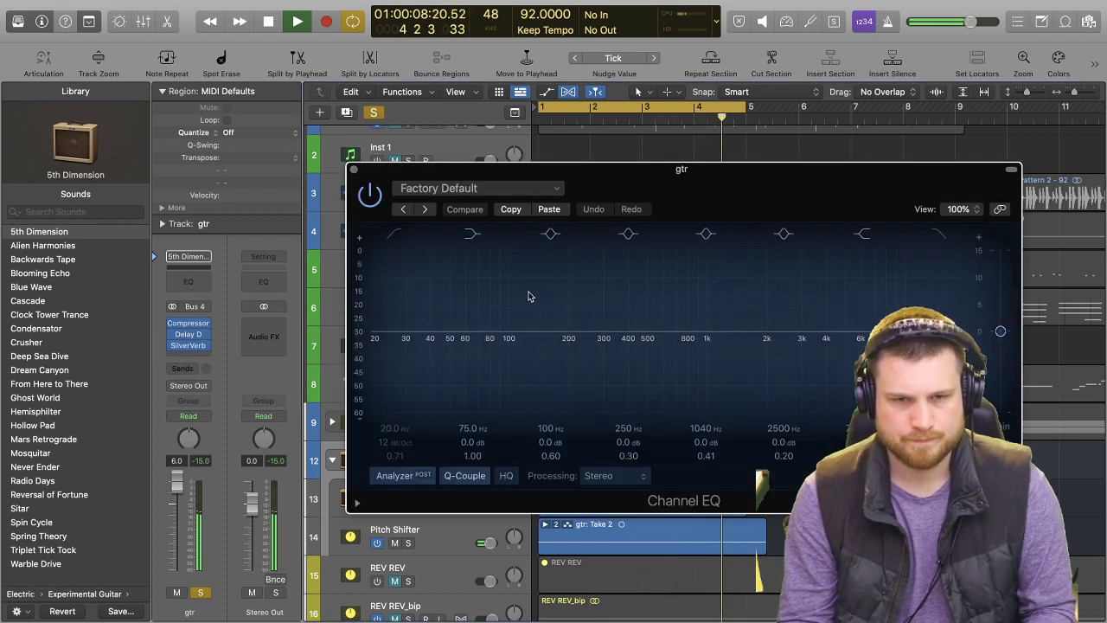
click(396, 236)
drag(405, 338, 659, 301)
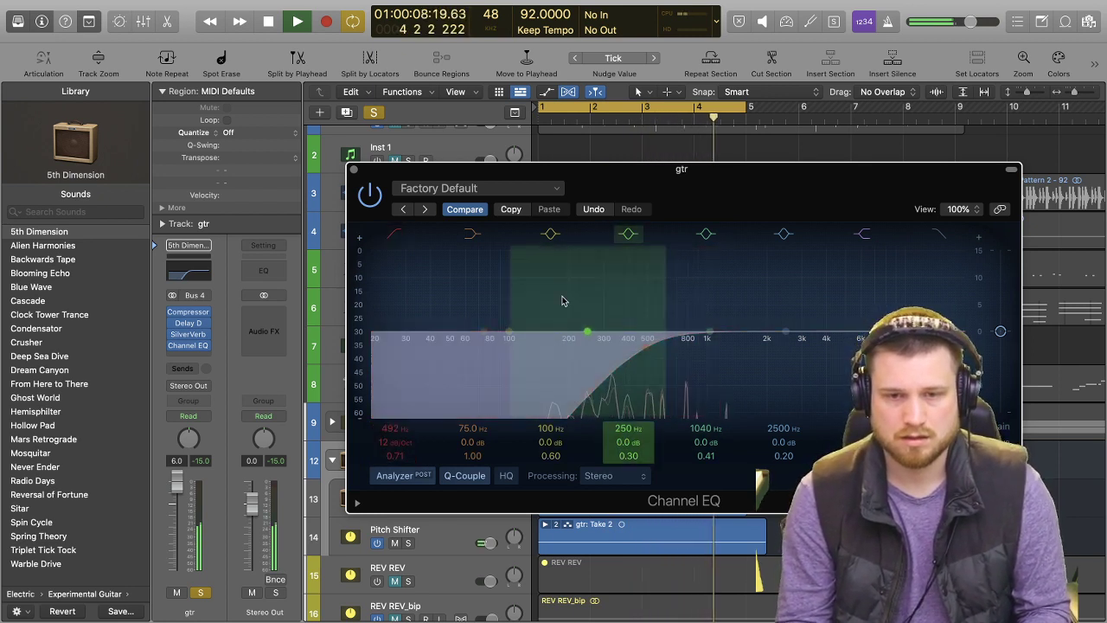
drag(608, 339, 652, 351)
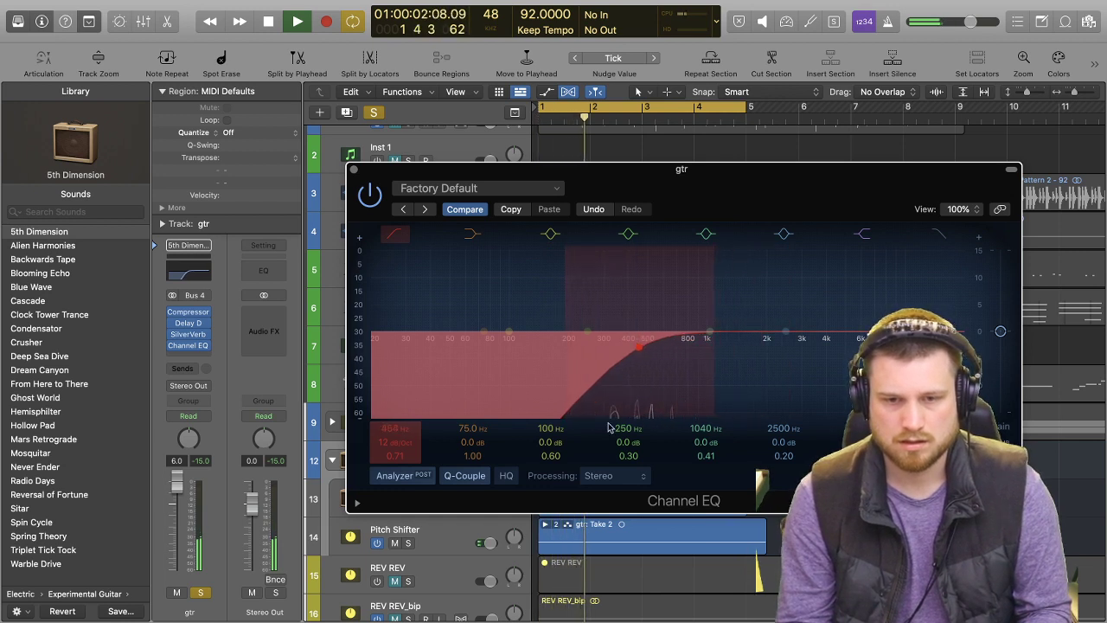
drag(509, 331, 578, 419)
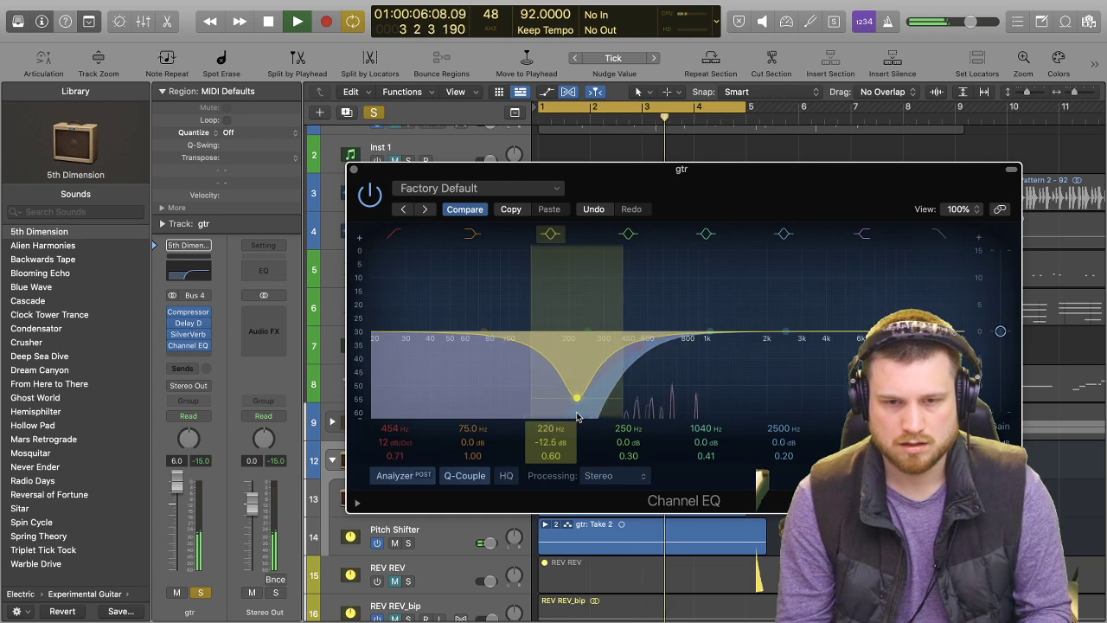
click(354, 170)
Briefly unsolo gtr stack 12 to hear the full mix, and audition it soloed together with gtr stack 9 and the Awake Arise Kit drums.
key(s)
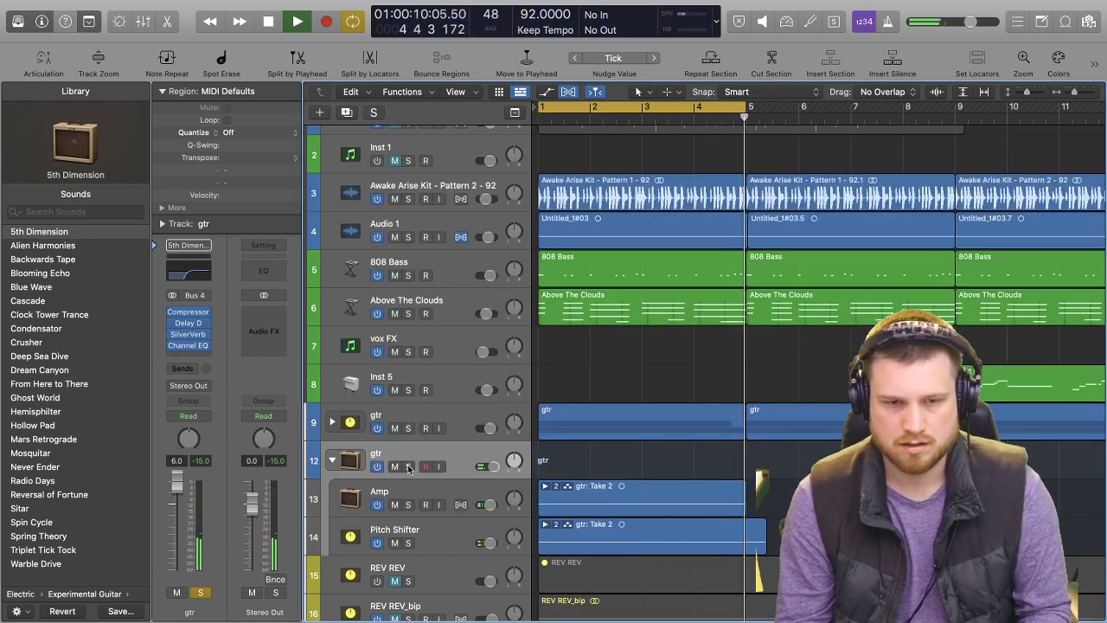
key(s)
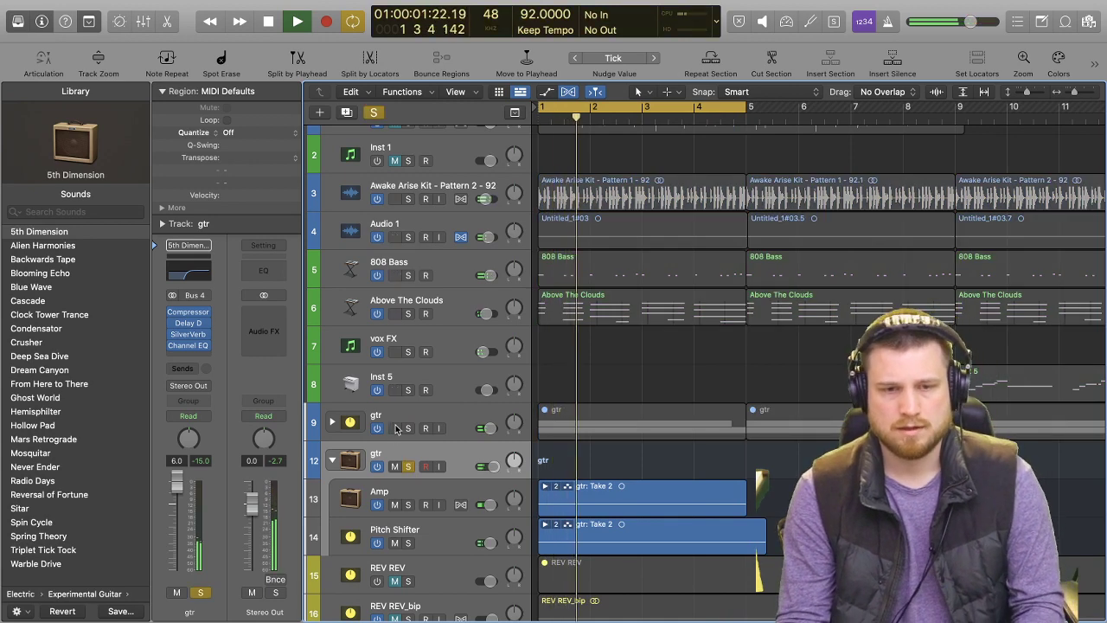
click(405, 428)
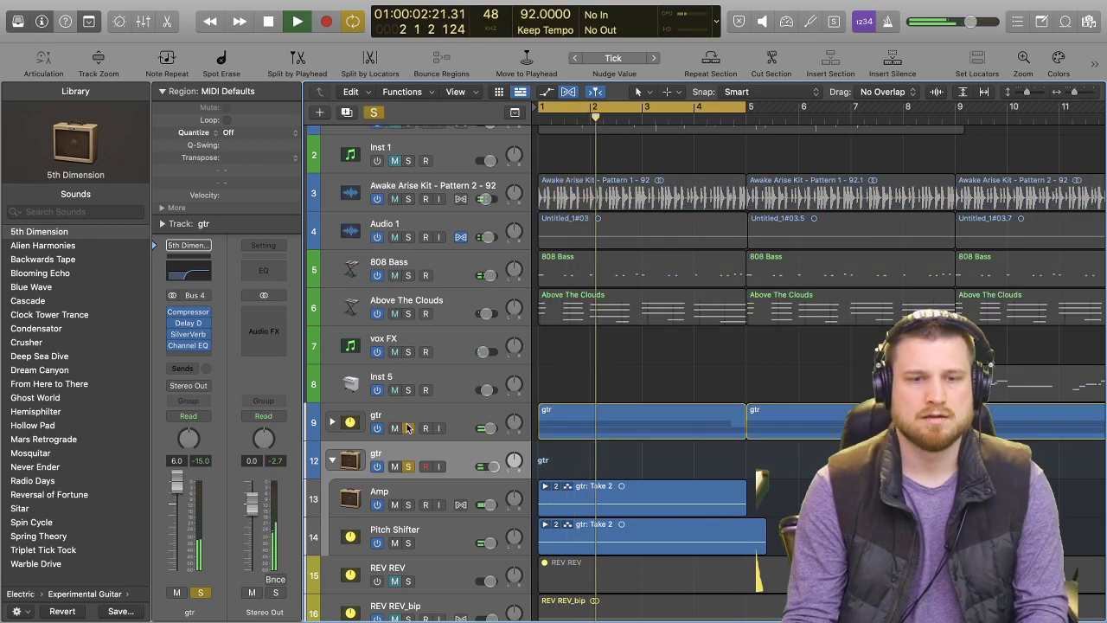
click(406, 201)
click(406, 200)
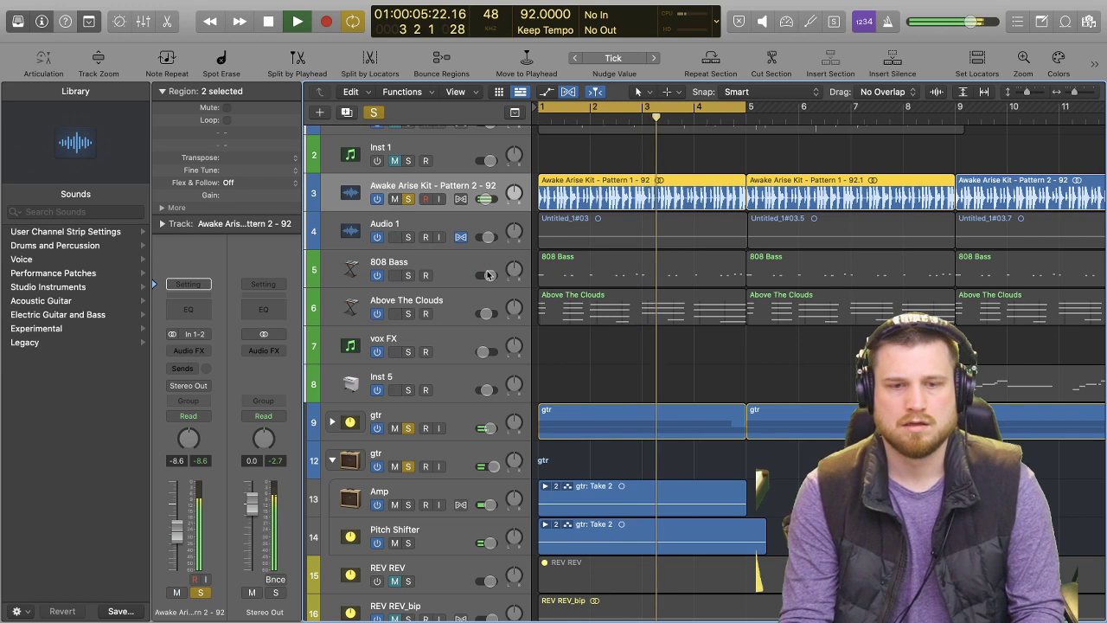
Insert a Sample Delay after the Compressor on gtr stack 12, with Delay Left 329 and Delay Right 612 samples.
click(451, 460)
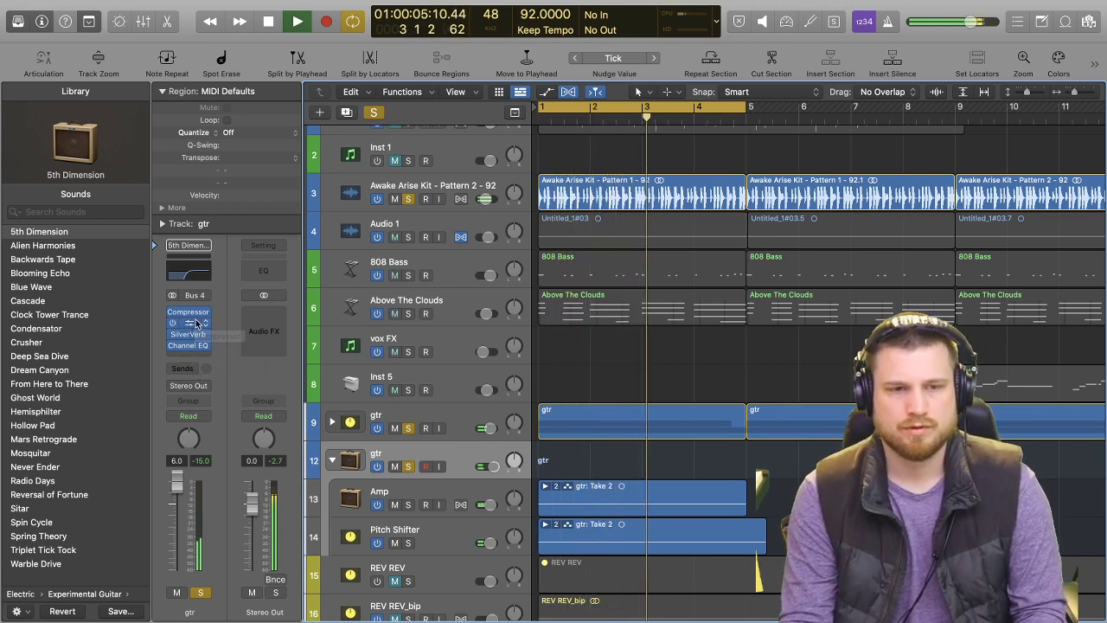
click(194, 356)
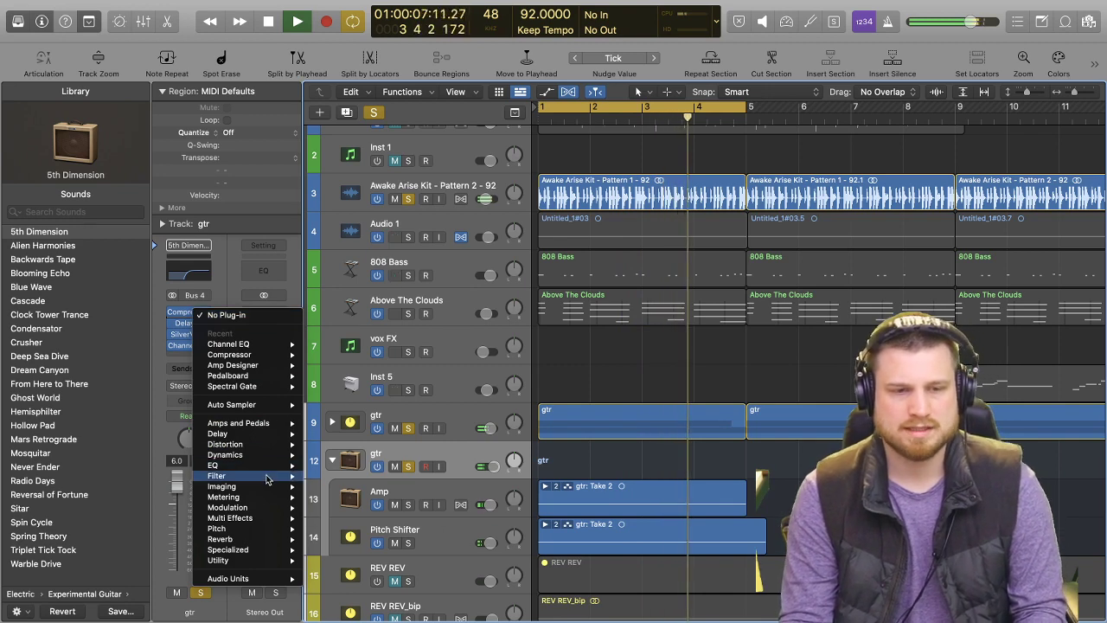
mouse_move(268, 477)
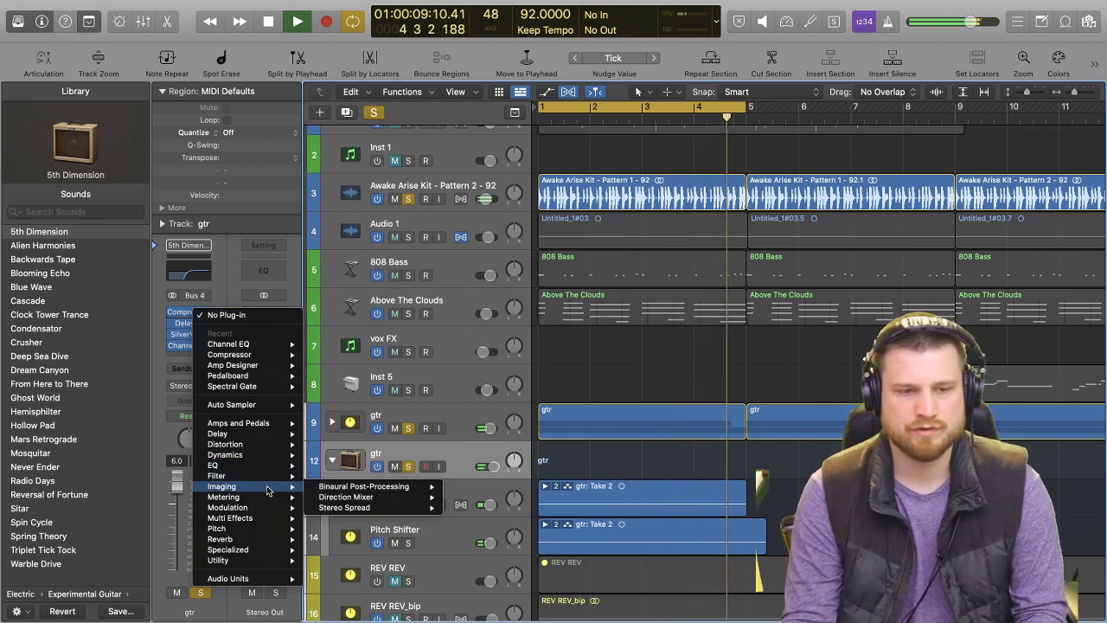
mouse_move(269, 457)
mouse_move(227, 433)
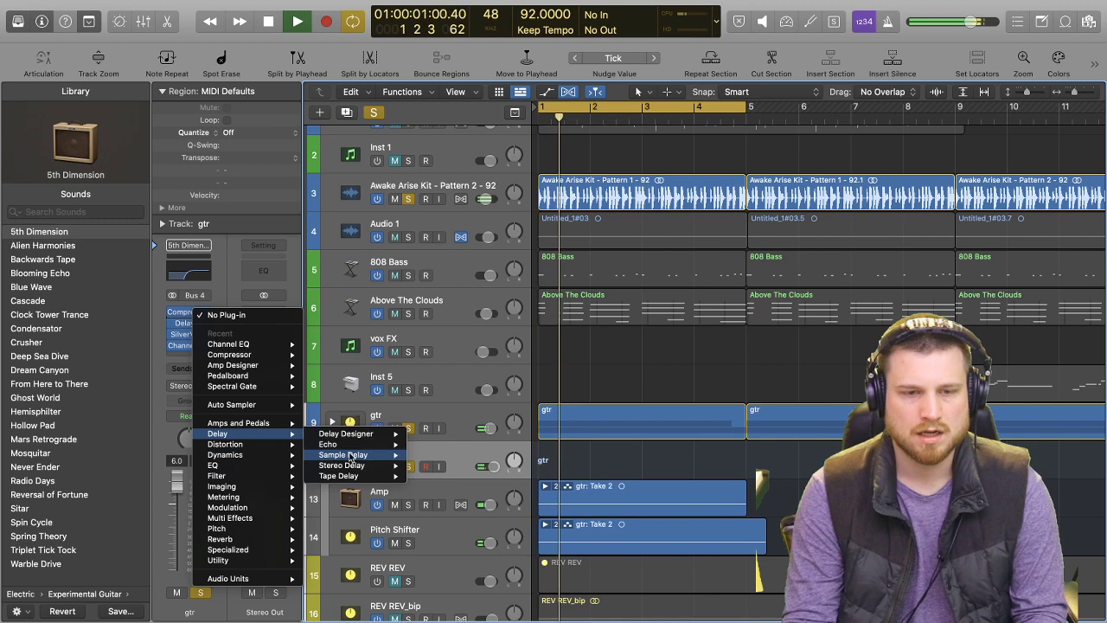
click(335, 455)
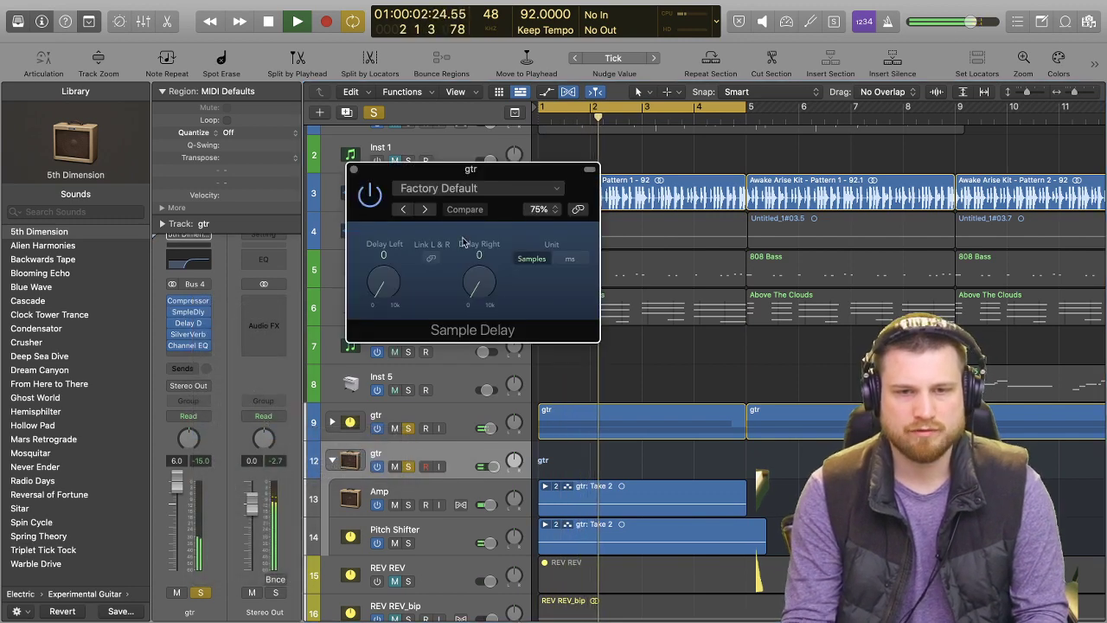
drag(468, 300, 466, 294)
drag(380, 294, 376, 290)
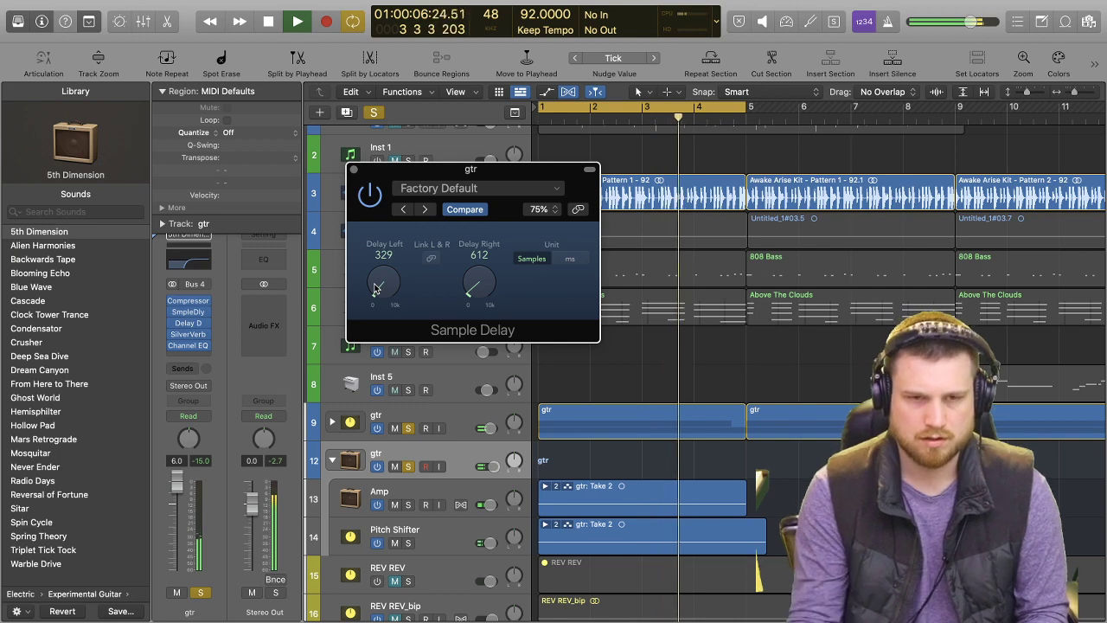
Compare the delayed guitar without gtr stack 9 and the drums, close the Sample Delay, and solo gtr stack 9 again.
click(408, 428)
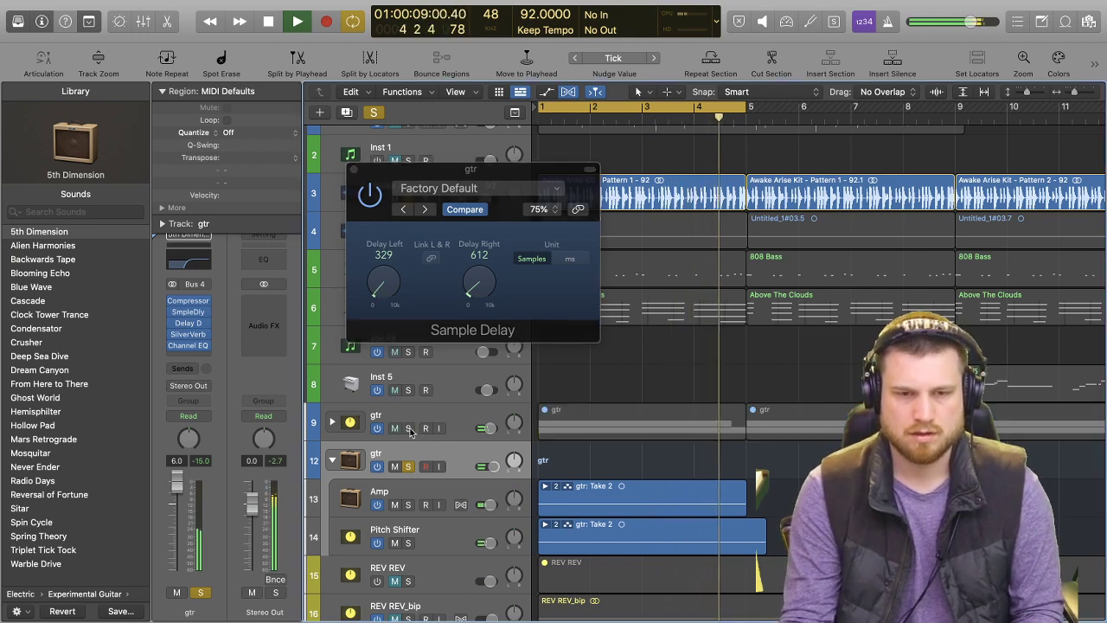
drag(412, 170, 734, 128)
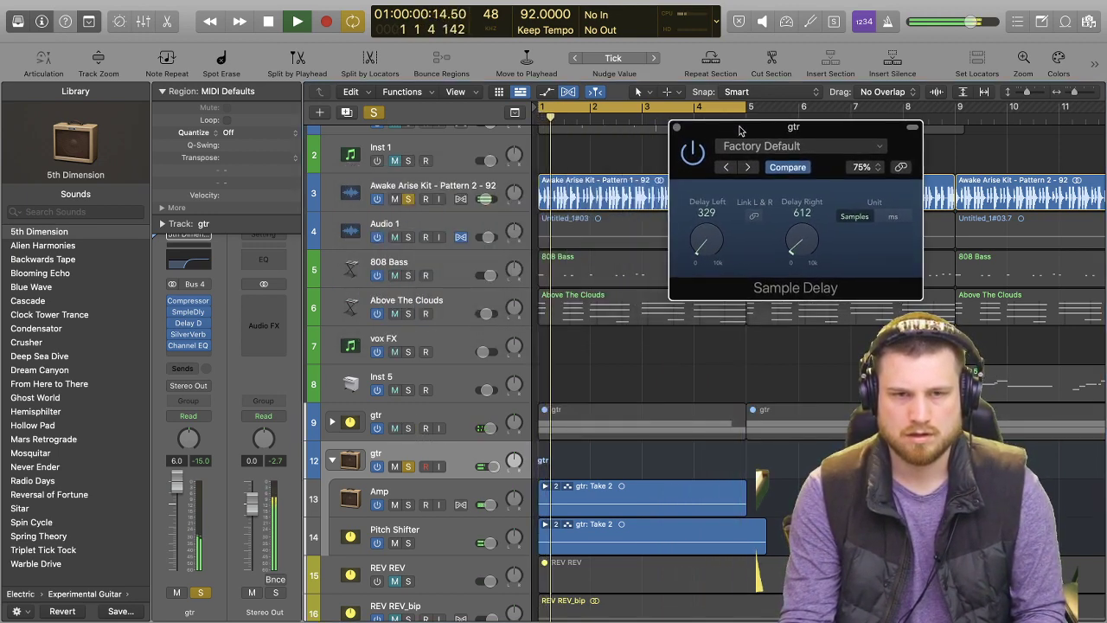
click(677, 128)
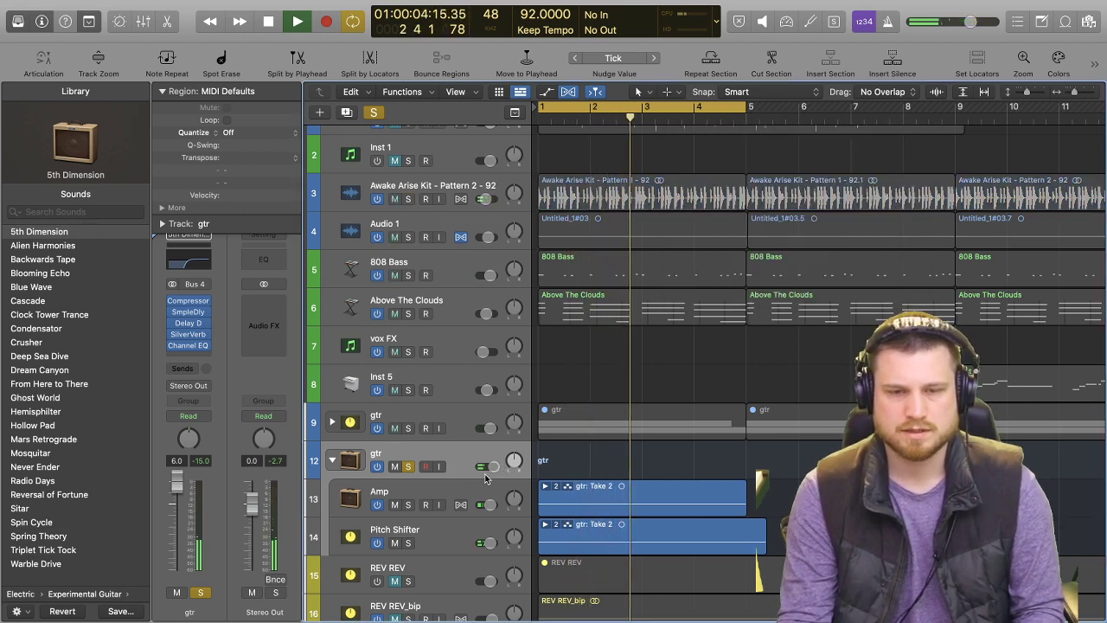
click(409, 428)
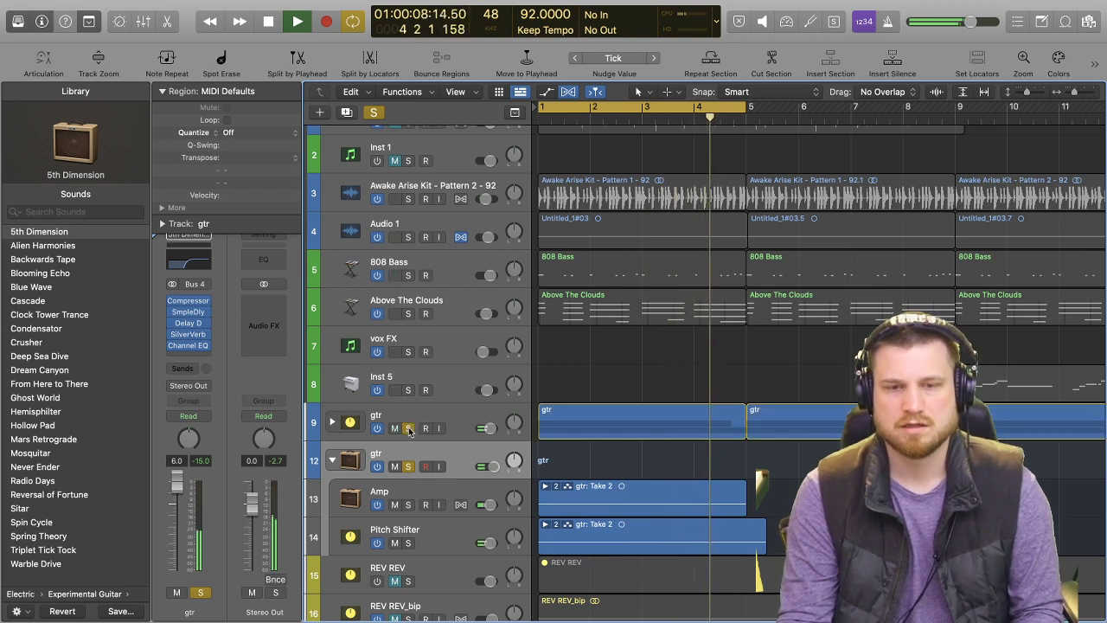
Adjust gtr stack 9's Channel EQ to a 197 Hz low cut and a lower-reaching high-shelf cut, and close it.
click(485, 424)
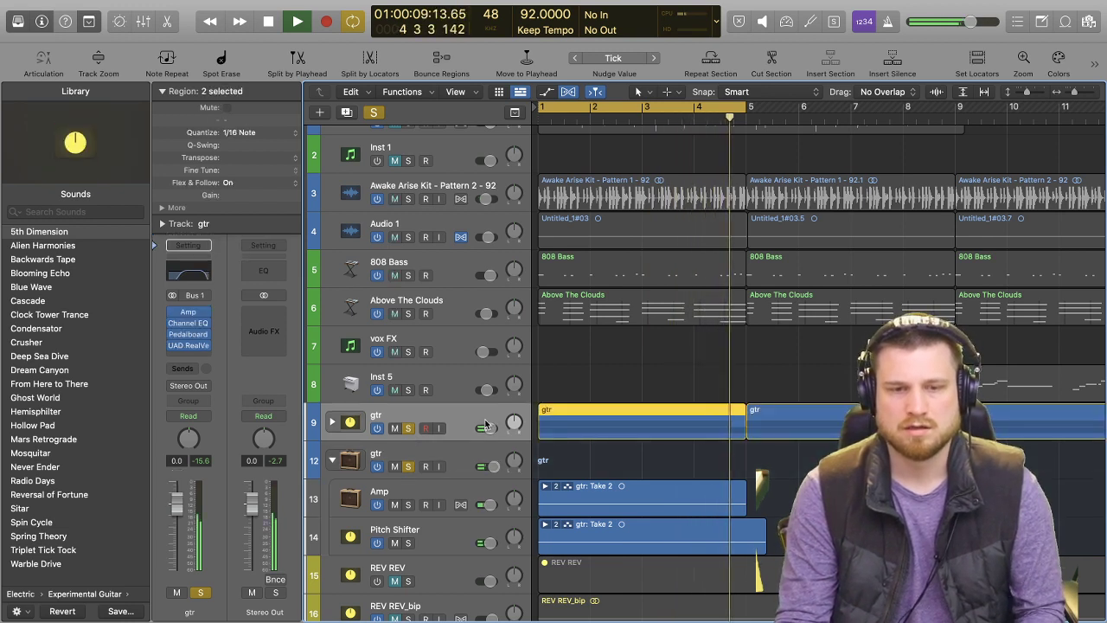
click(193, 273)
drag(553, 368, 541, 347)
drag(930, 342, 791, 339)
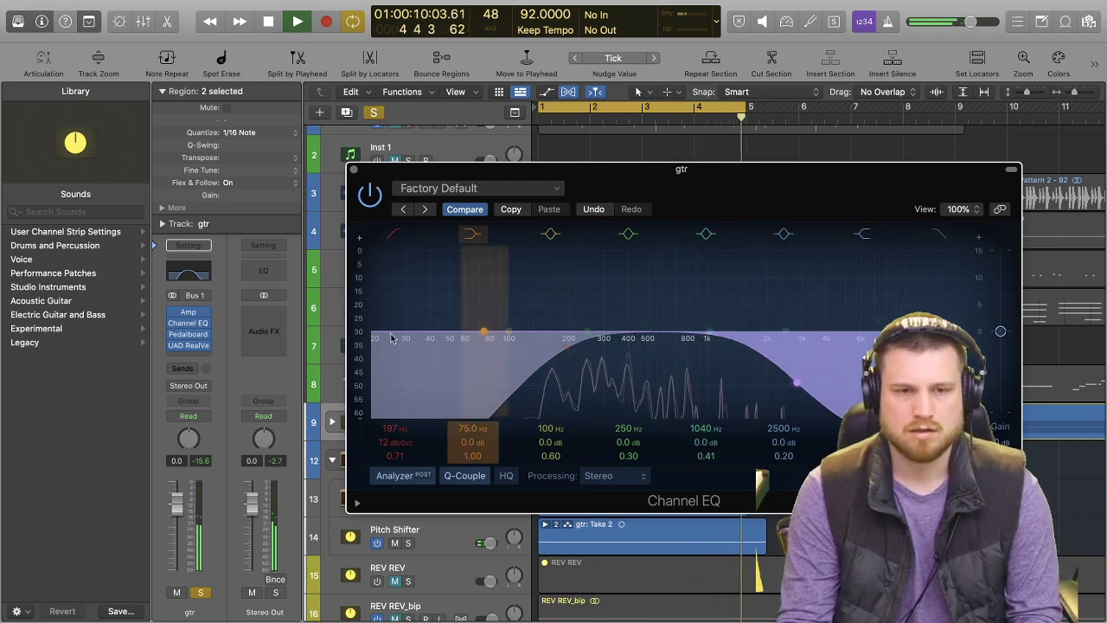
click(355, 171)
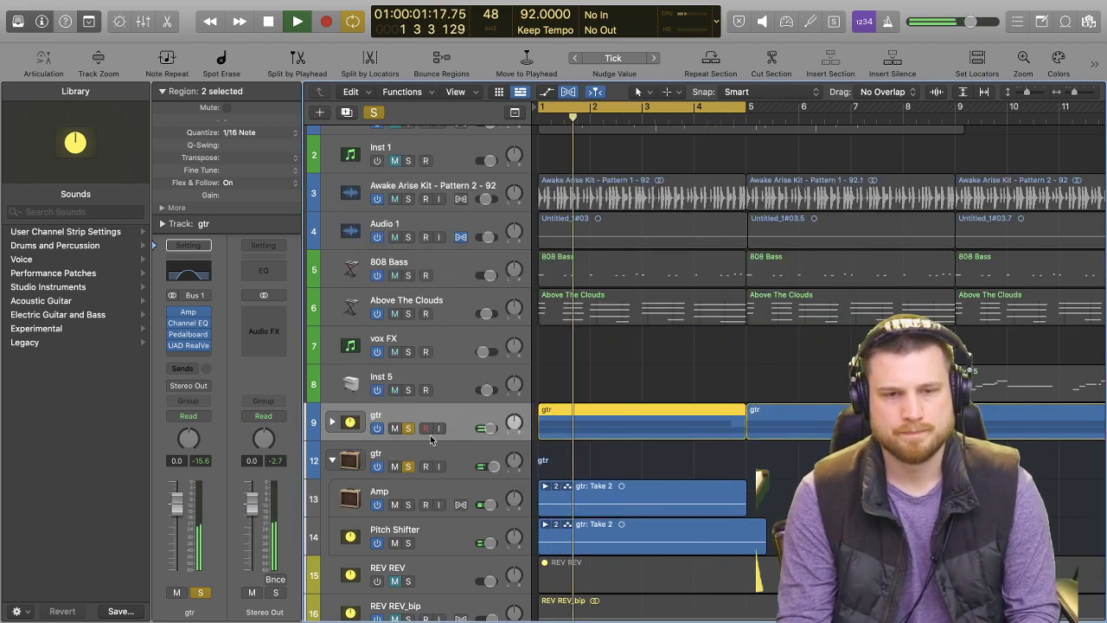
Refine gtr stack 12's Channel EQ: low cut 600 Hz, low shelf 142 Hz at -15.7 dB, dip at 280 Hz, boost 3900 Hz +3.0 dB; close it.
click(433, 453)
click(189, 260)
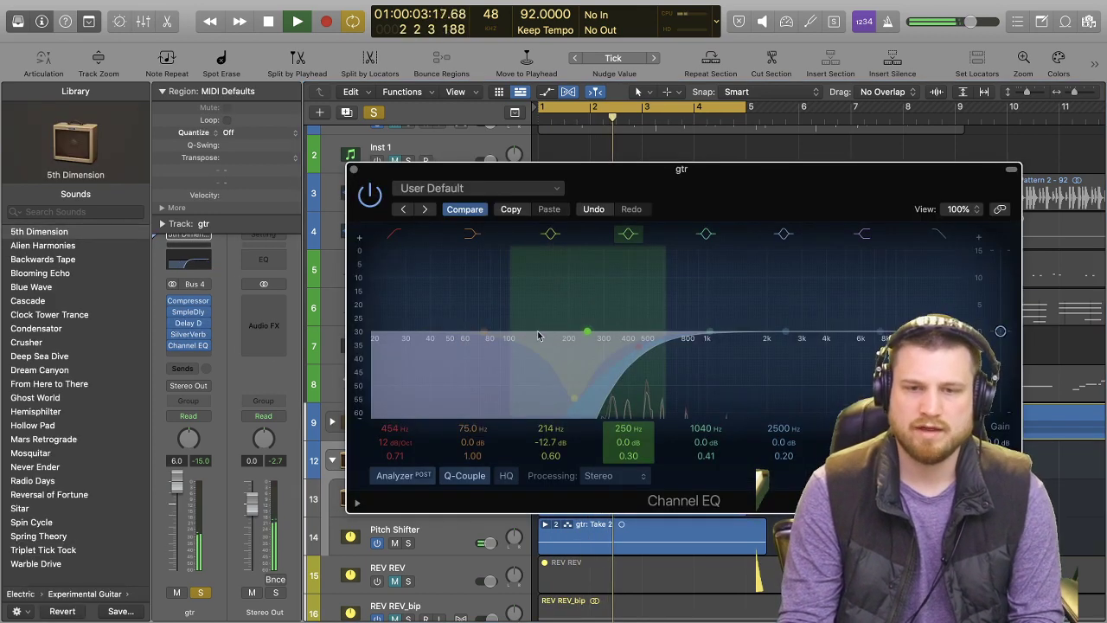
drag(783, 331, 830, 317)
drag(573, 397, 597, 397)
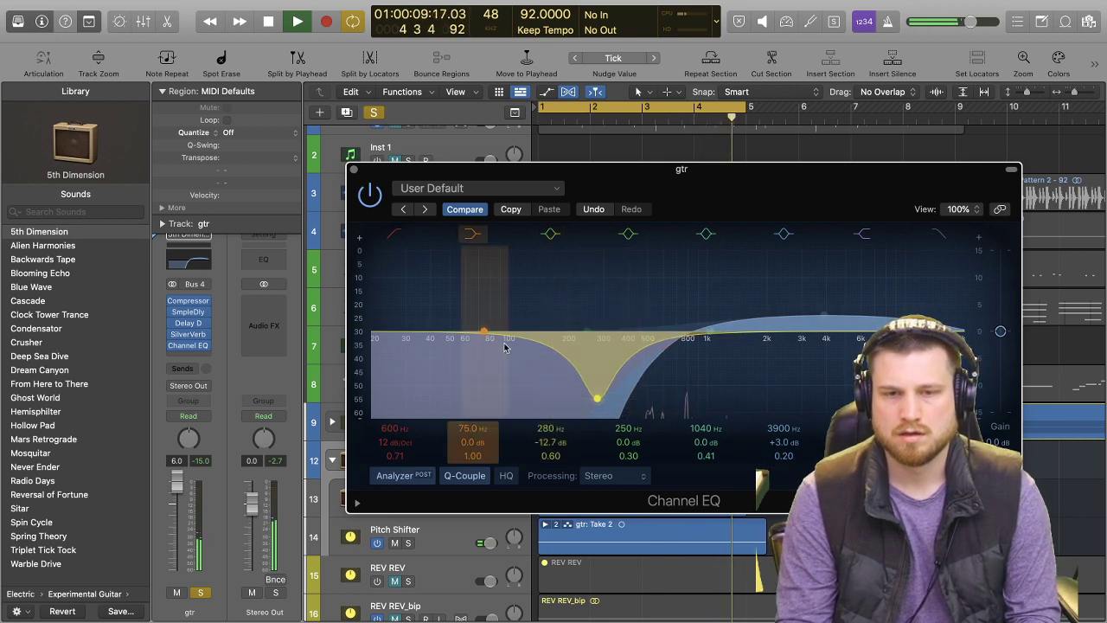
drag(482, 331, 538, 373)
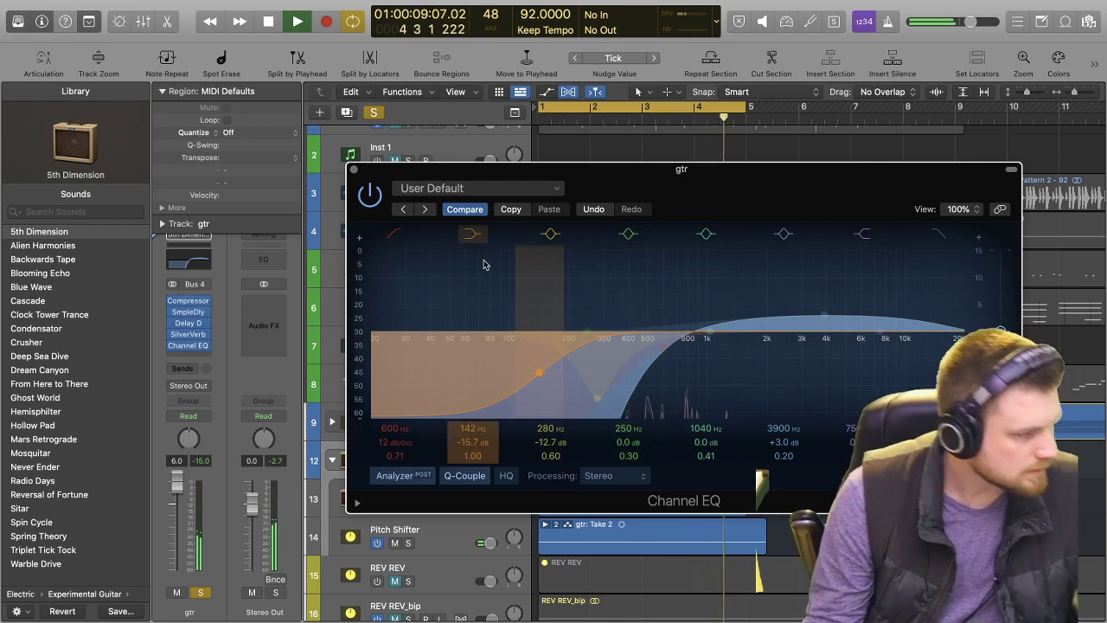
click(354, 170)
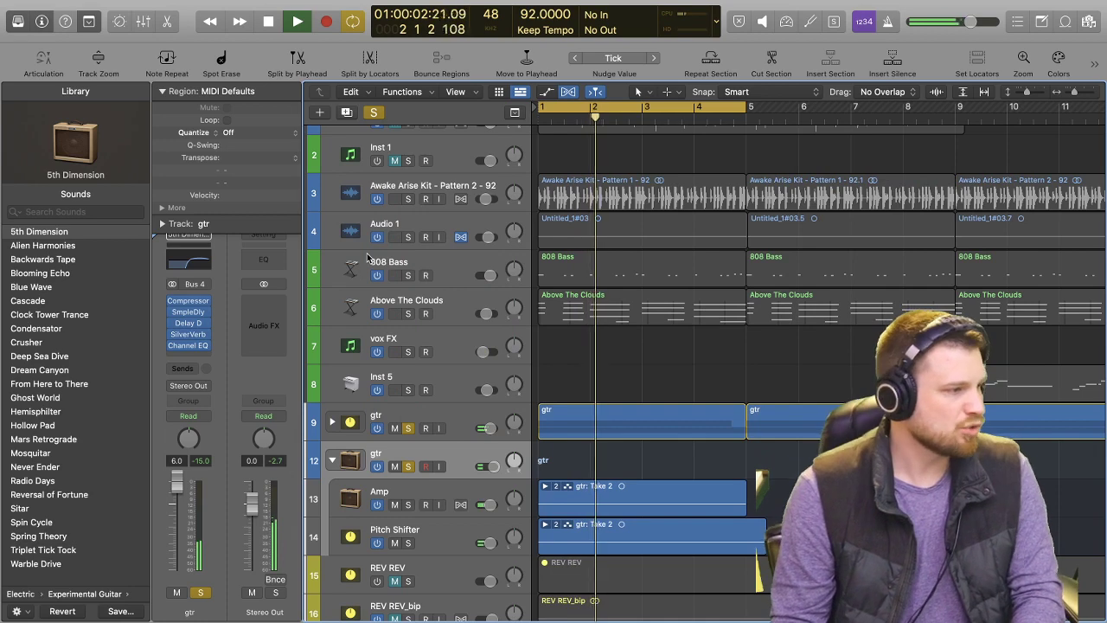
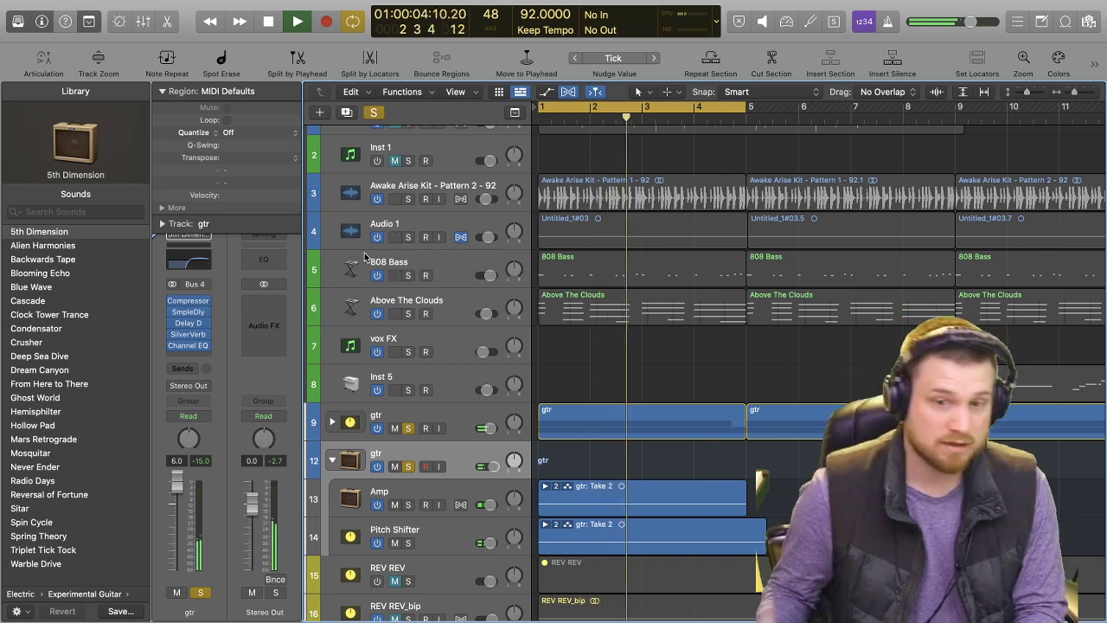
Clear all track solos, switch off cycle mode and play back the full arrangement.
key(space)
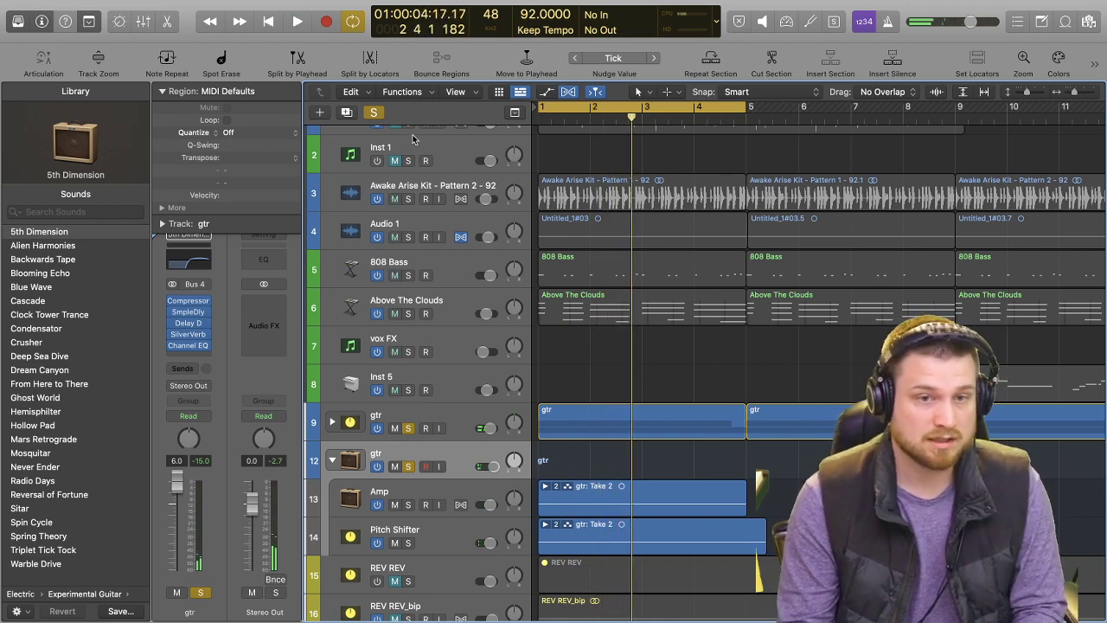
click(373, 113)
key(space)
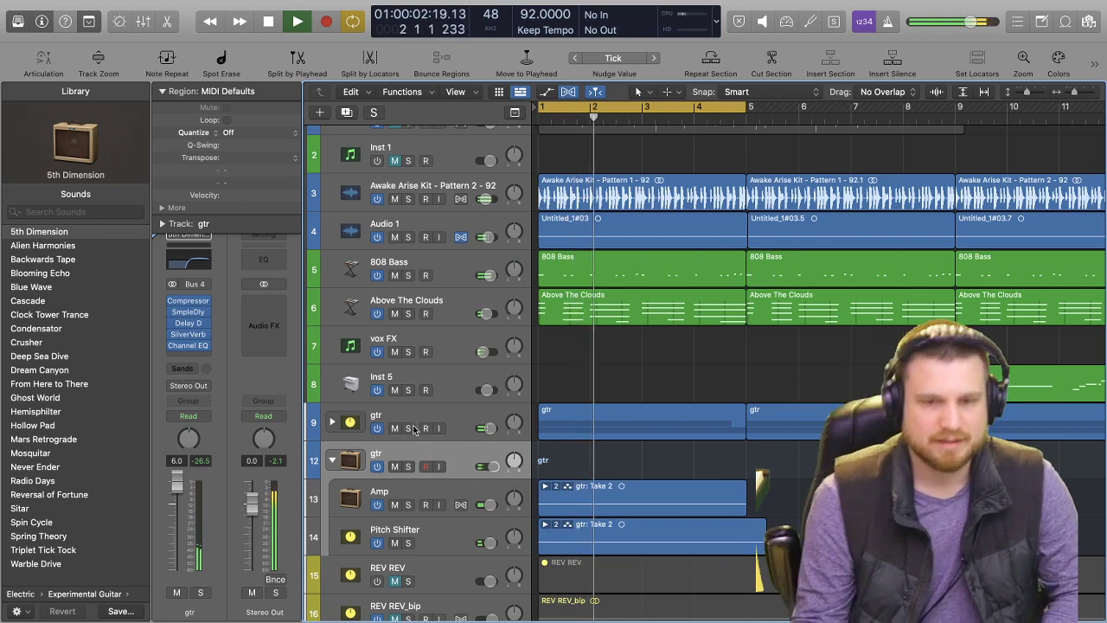
key(space)
click(712, 112)
drag(961, 113, 1005, 116)
click(713, 112)
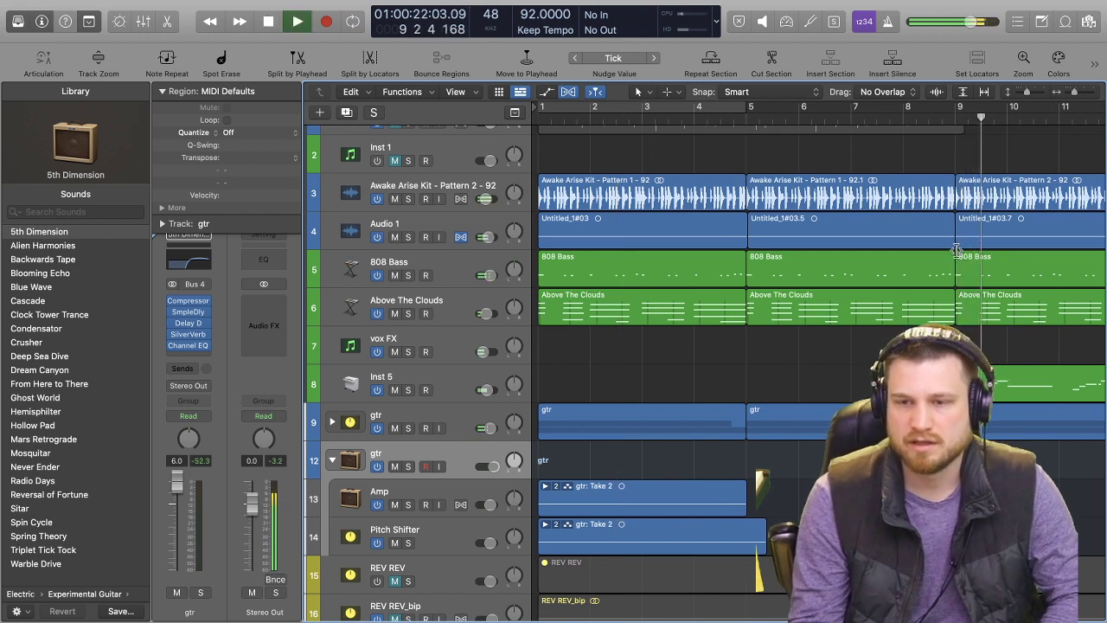
Collapse the second gtr track stack (track 12) in the arrangement.
click(463, 389)
click(444, 457)
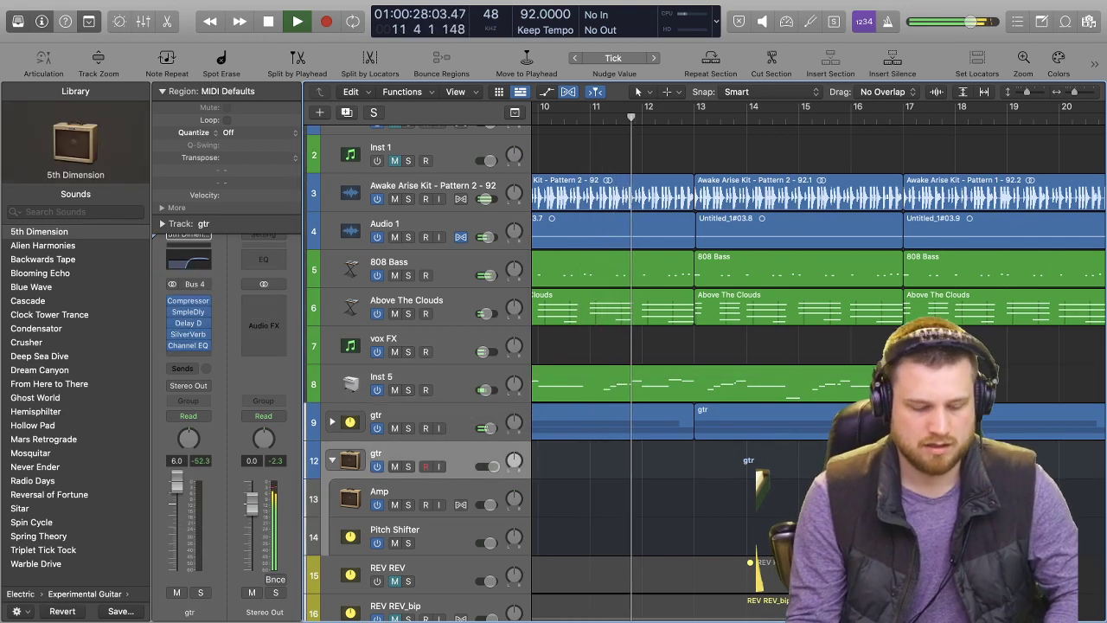
key(super+Left)
key(super+Left)
key(super+Left)
key(super+Left)
key(super+Left)
key(super+Left)
key(super+Left)
key(super+Left)
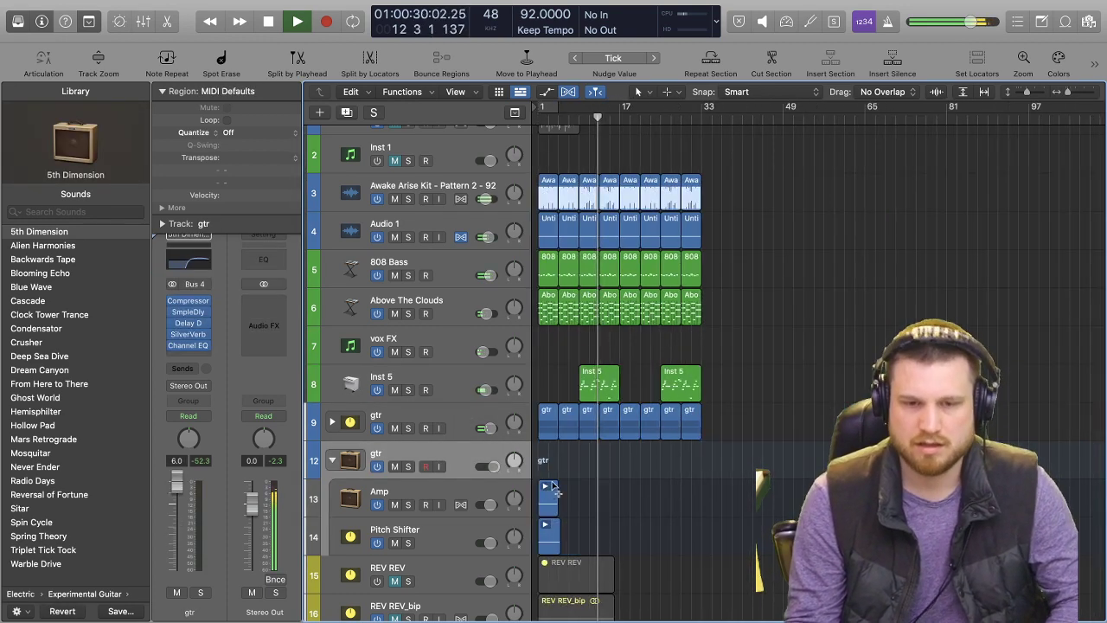
key(super+Right)
key(super+Right)
key(super+Right)
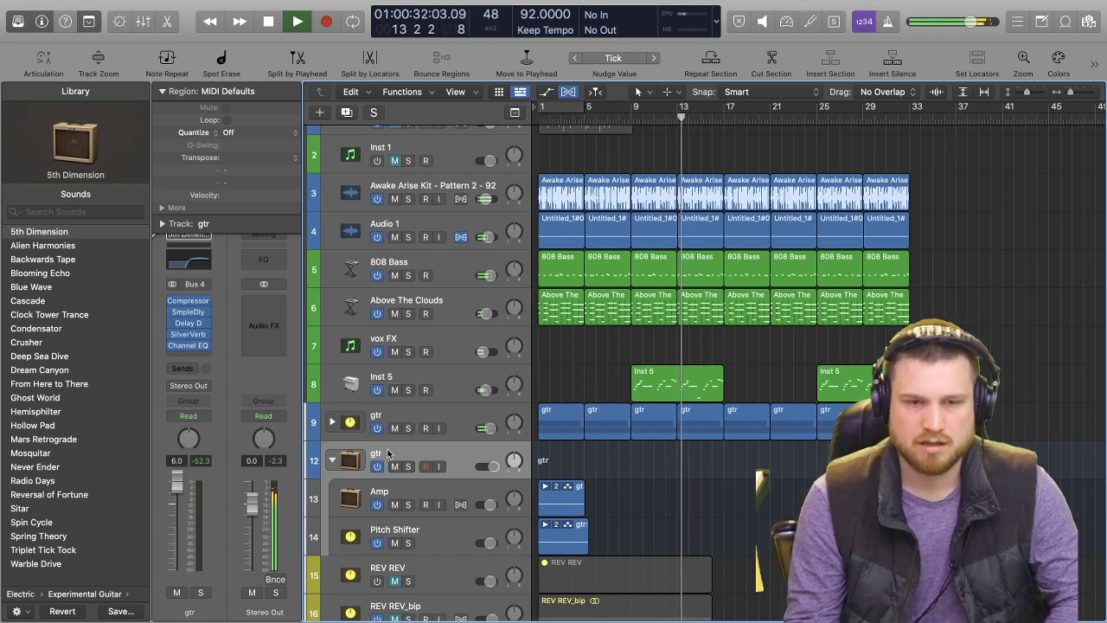
click(329, 459)
Trim the overhanging end of the gtr region on track 12 to bar 5.
key(super+Right)
key(super+Right)
key(super+Right)
key(super+Right)
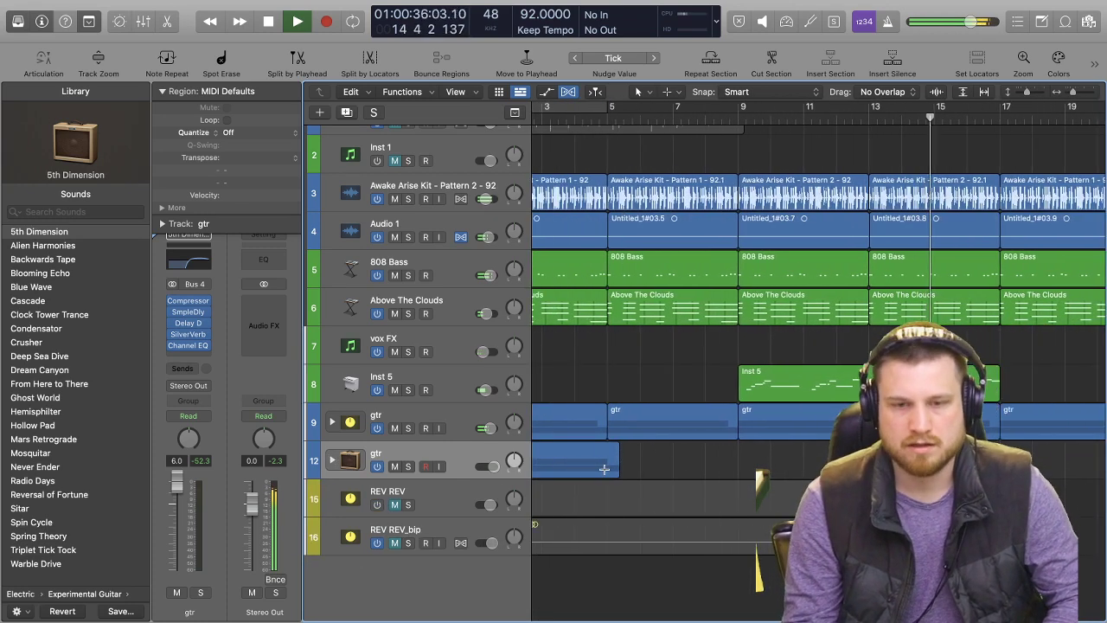
click(611, 448)
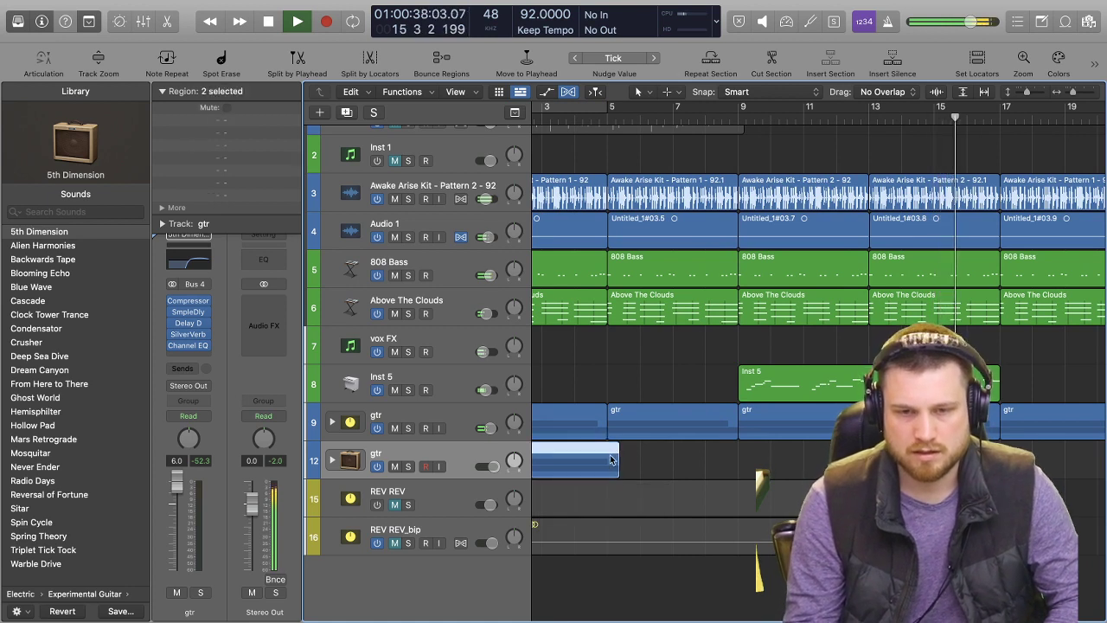
super+double_click(607, 465)
key(Delete)
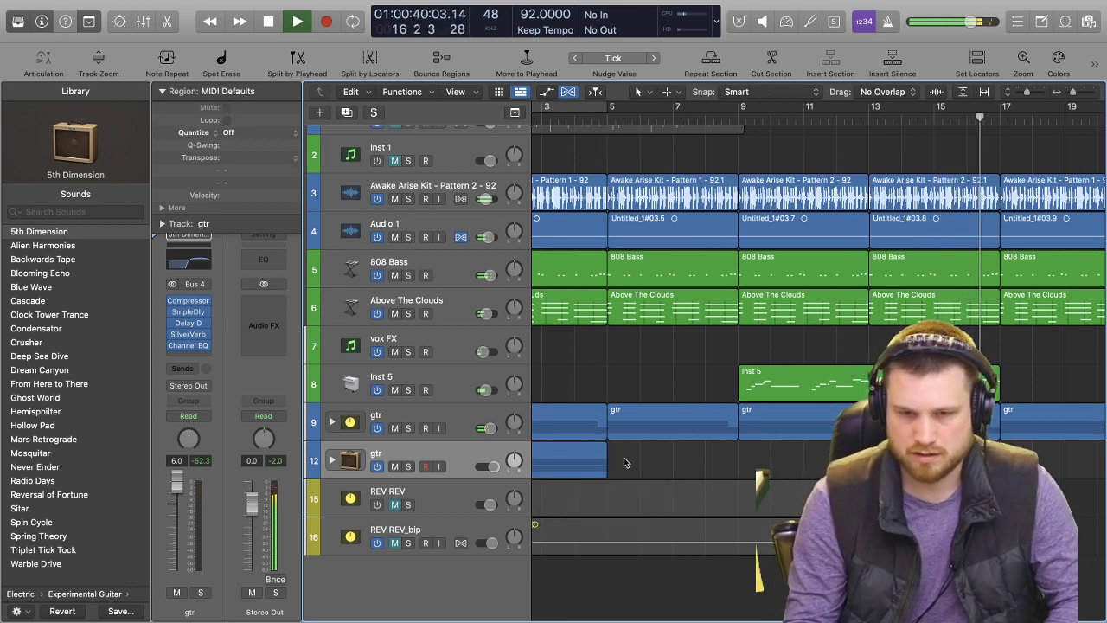
Repeat the four-bar gtr region on track 12 until it fills the arrangement to bar 33.
click(561, 459)
key(super+r)
key(super+r)
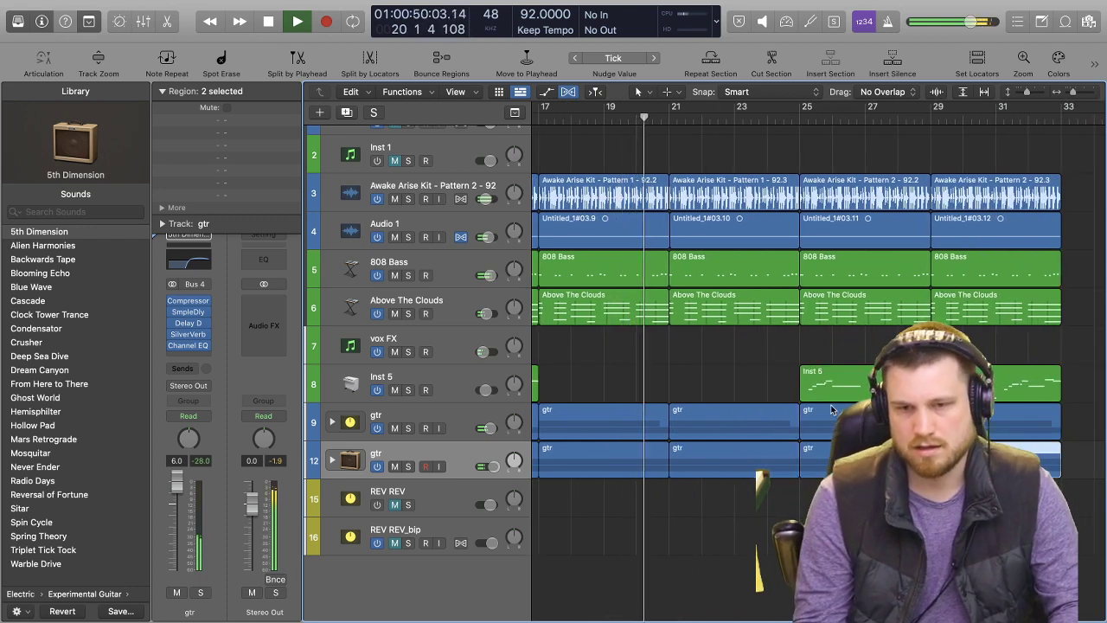
key(super+Left)
key(super+Left)
key(super+Left)
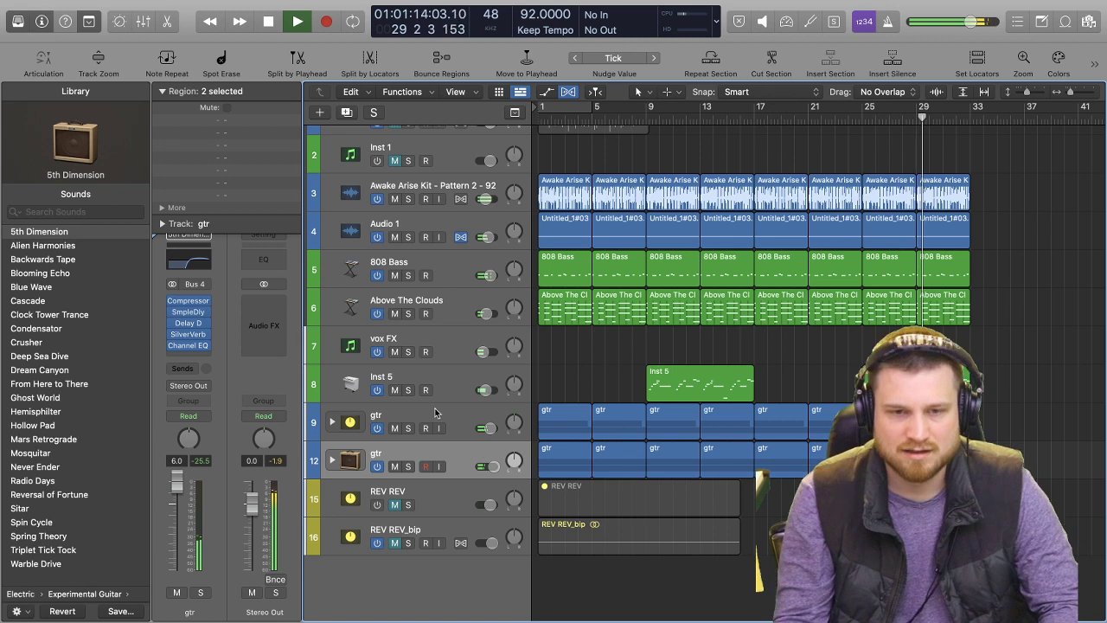
Stop playback, select the Inst 5 track and hide the Library.
key(space)
click(456, 378)
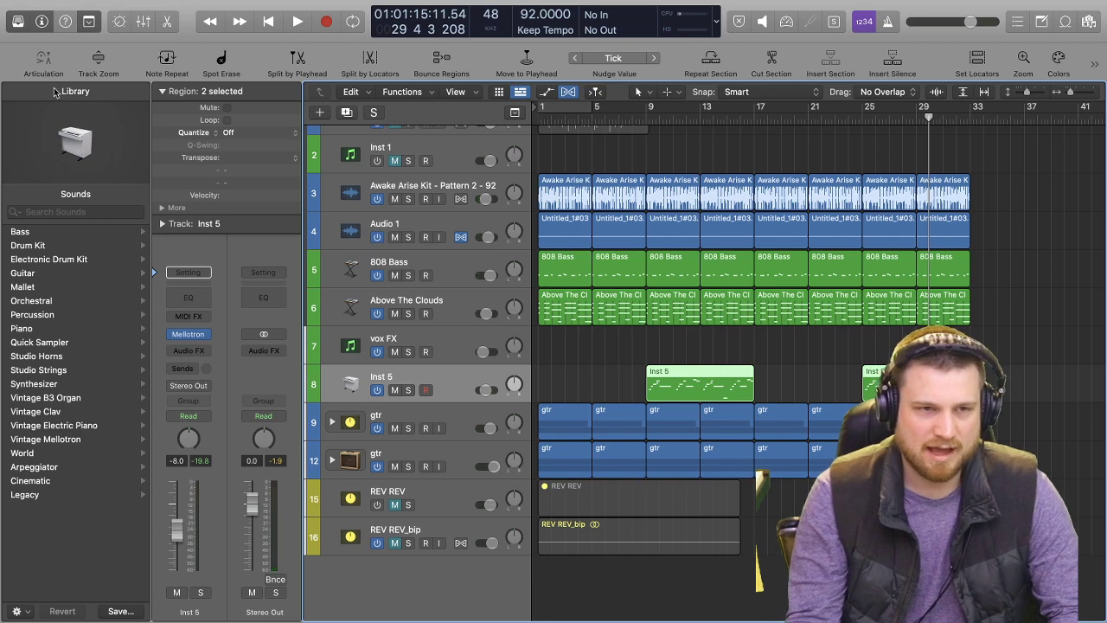
click(17, 23)
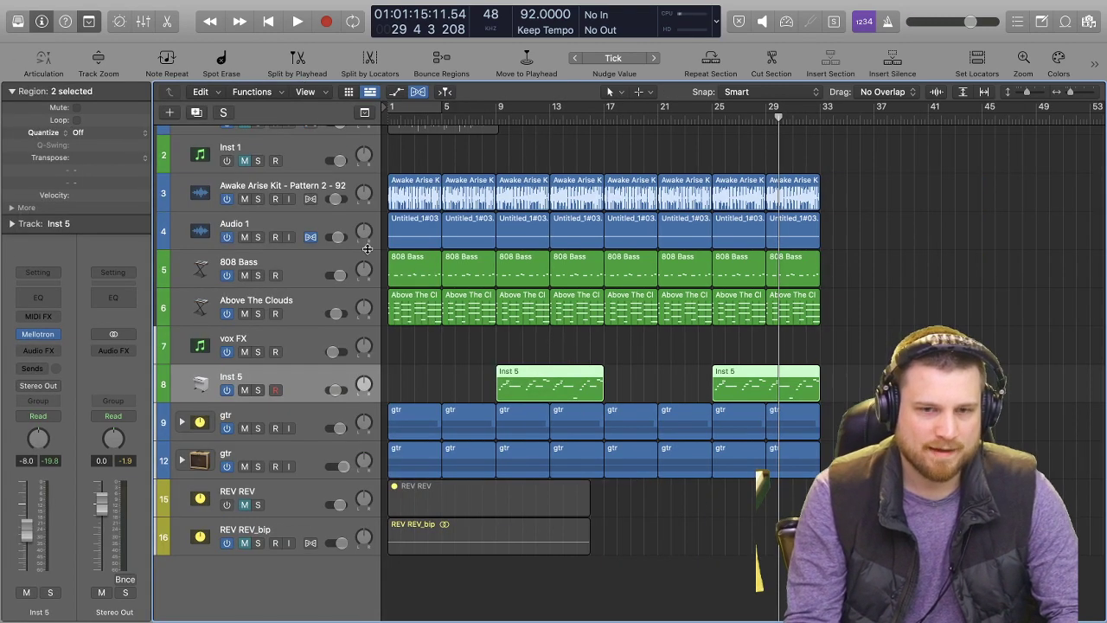
Audition the gtr stack on track 12 in solo, and switch the solo to the gtr stack on track 9.
click(278, 459)
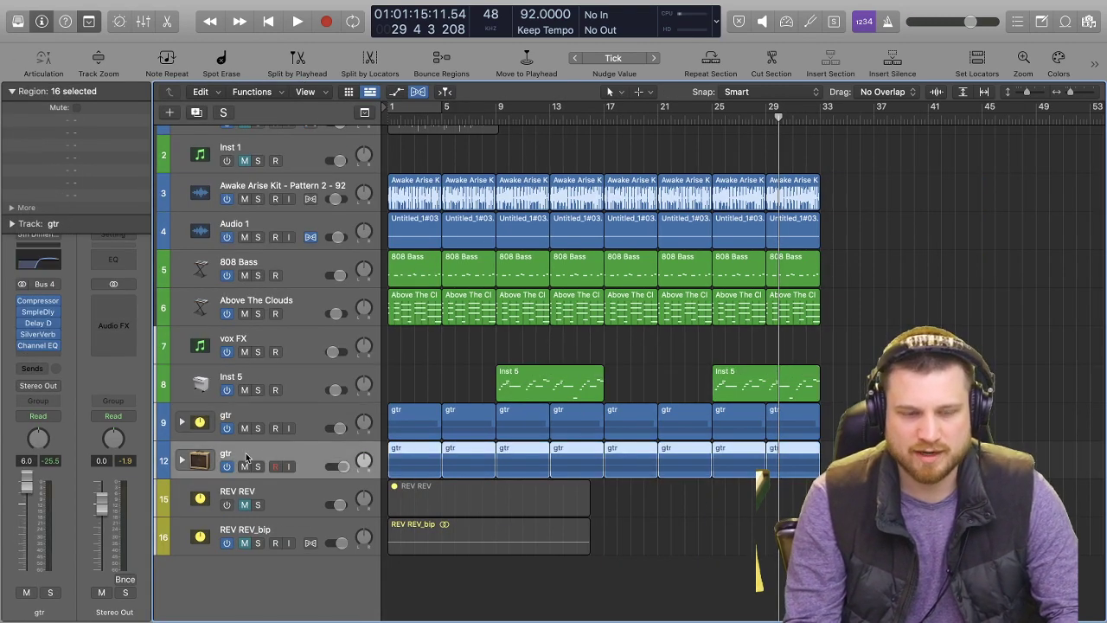
key(s)
key(space)
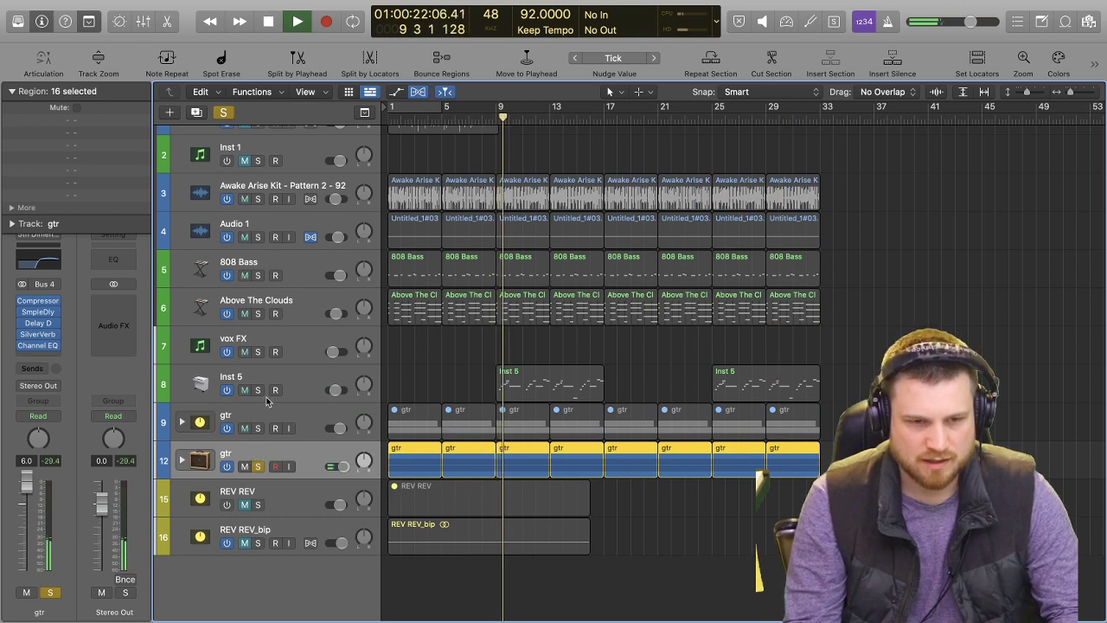
click(258, 466)
click(258, 428)
click(267, 416)
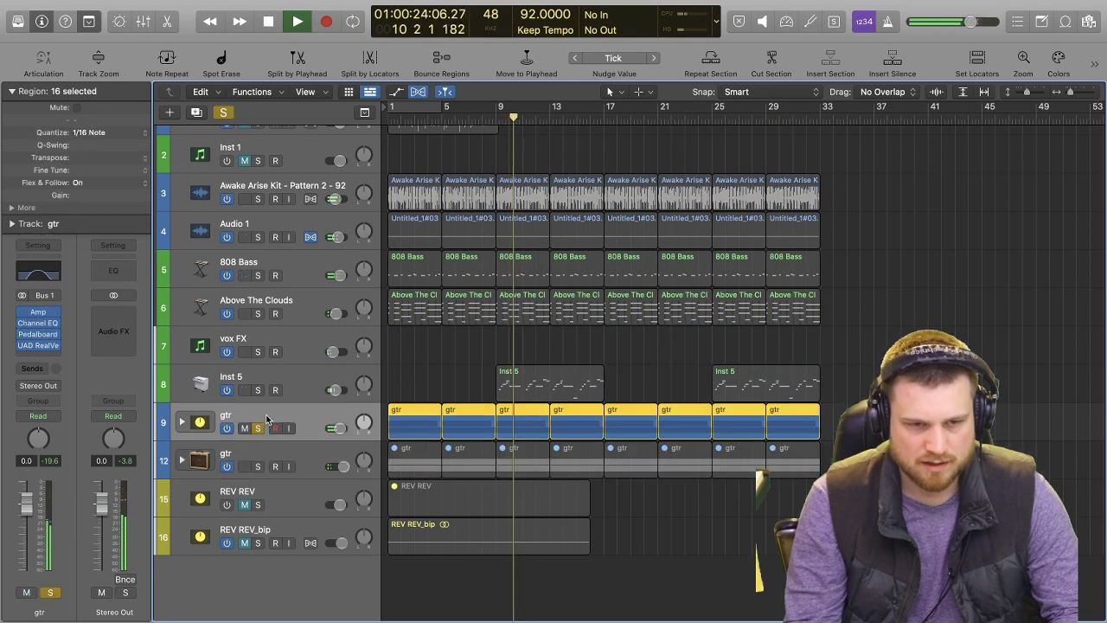
Check the UAD RealVerb-Pro settings on the track 9 guitar and clear its solo.
key(v)
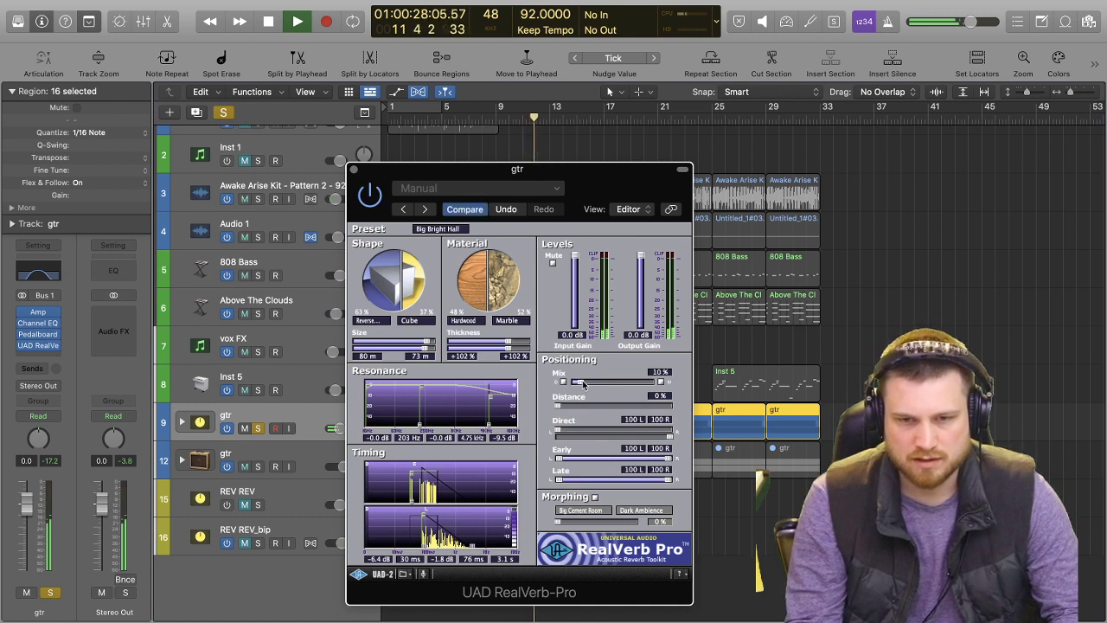
key(s)
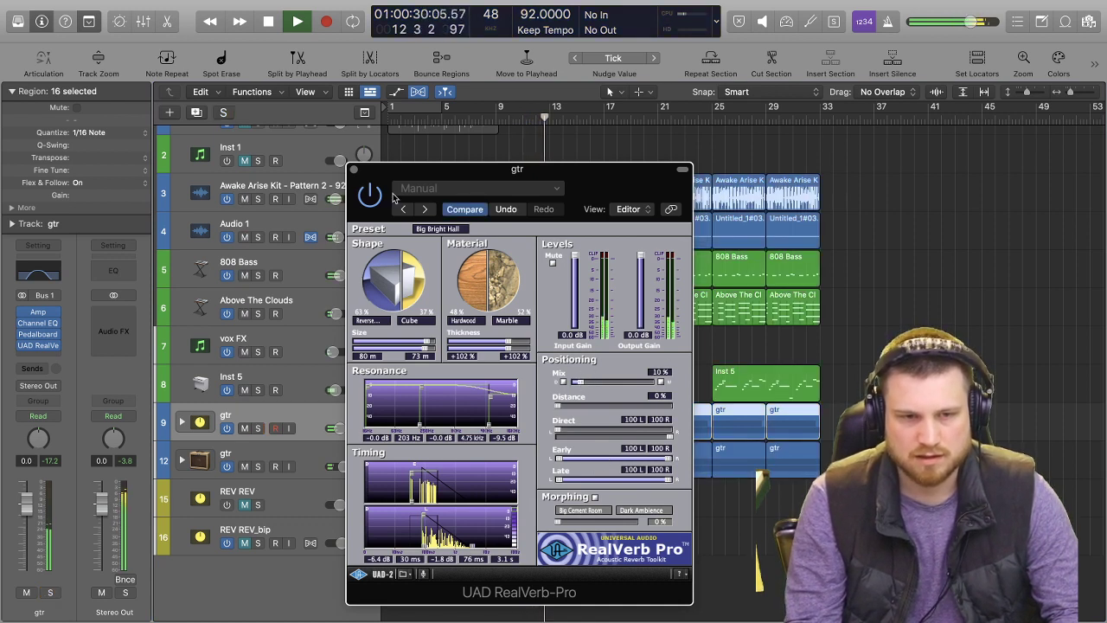
click(354, 169)
Solo the Above The Clouds track, listen to it and stop playback.
scroll(259, 259, up, 1)
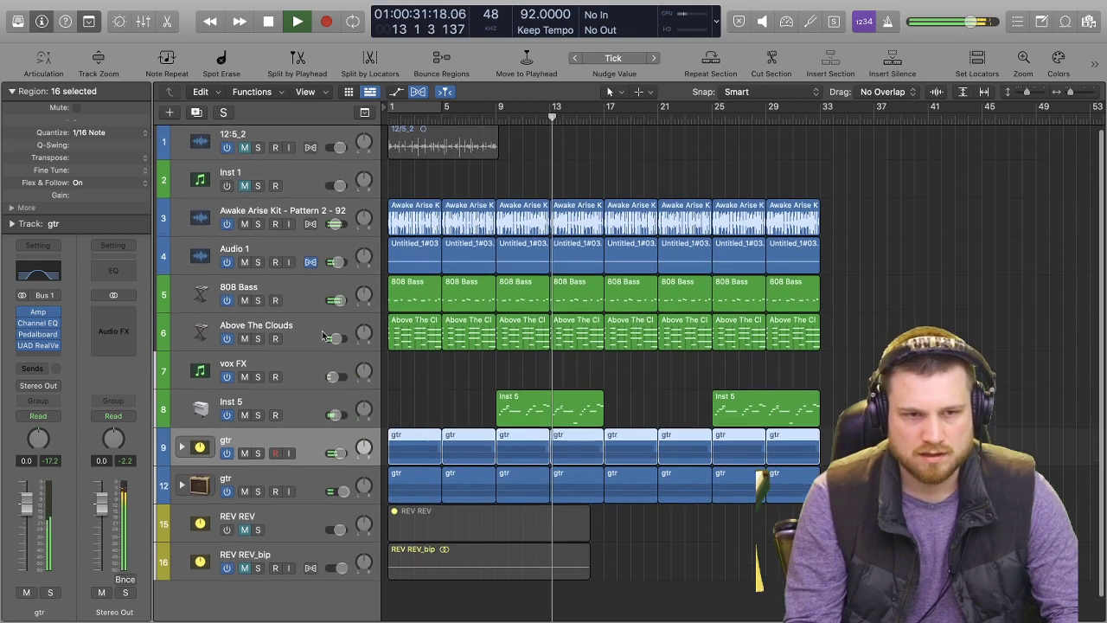
click(258, 338)
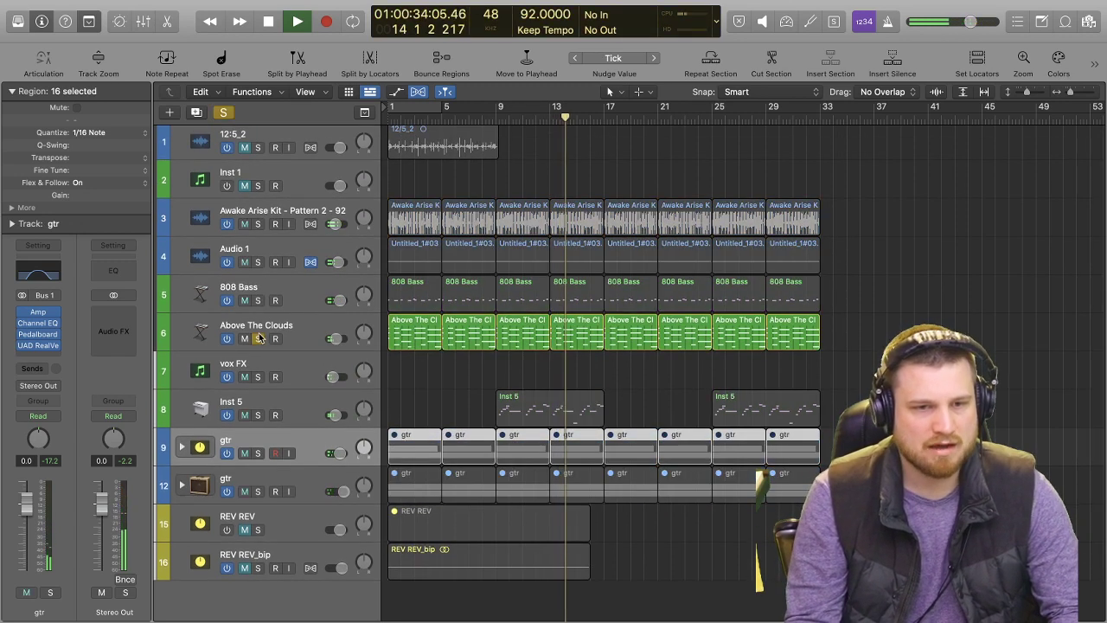
click(296, 326)
key(s)
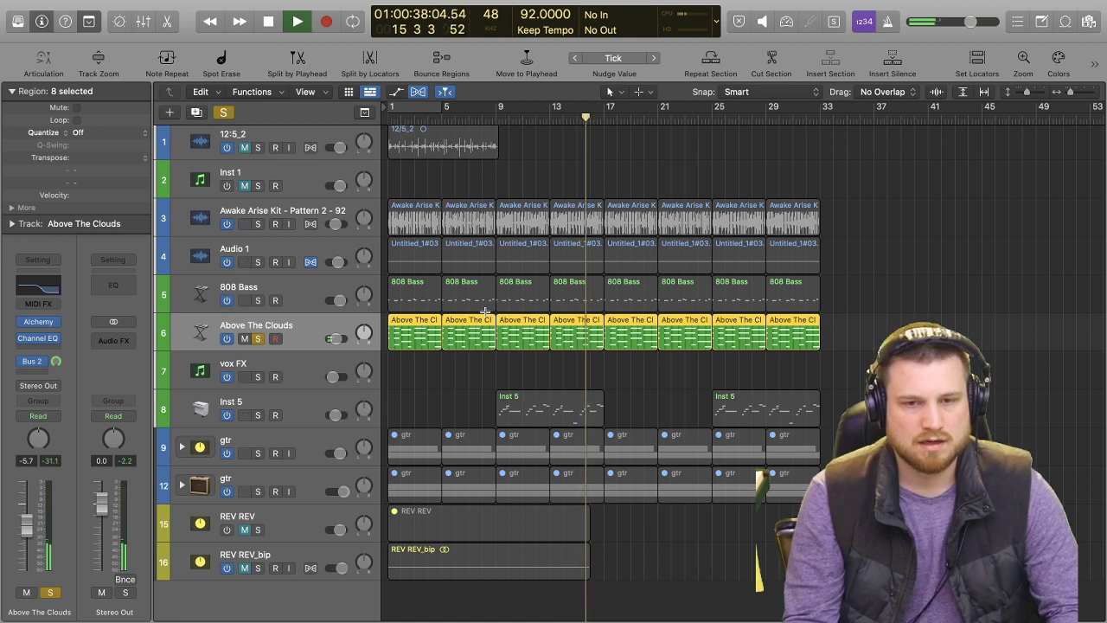
key(space)
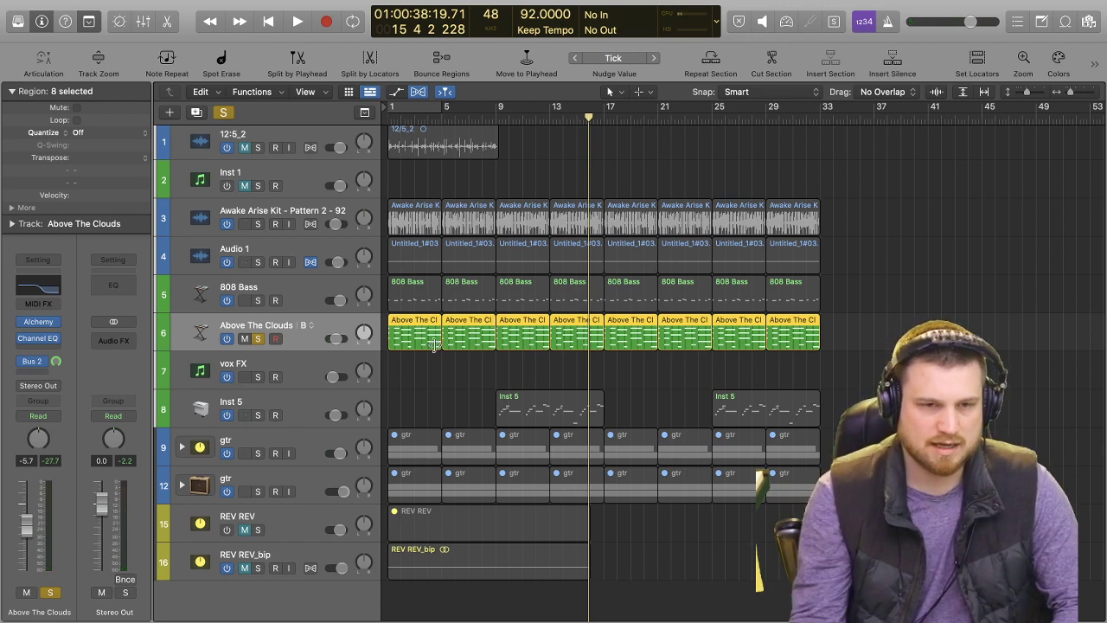
Open all eight Above The Clouds regions together in the Piano Roll.
key(z)
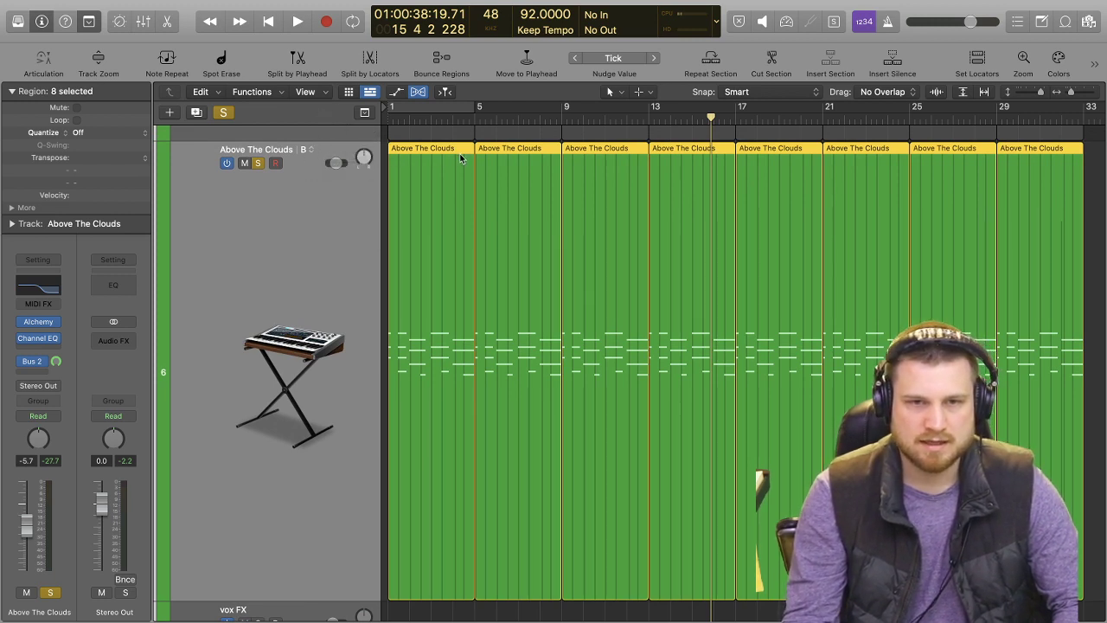
key(z)
click(625, 202)
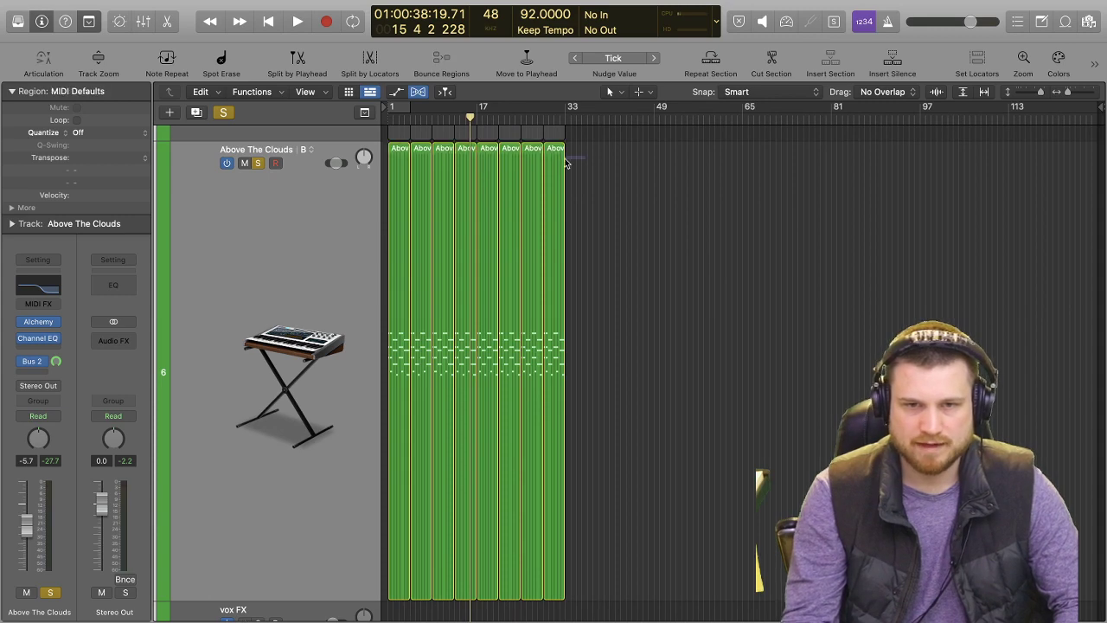
click(368, 180)
key(super+4)
Mute all notes below the highest row across the eight Above The Clouds regions and start playback.
key(super+Left)
key(super+Left)
key(super+Left)
key(super+Left)
key(super+Left)
key(super+Left)
drag(490, 224, 177, 350)
key(space)
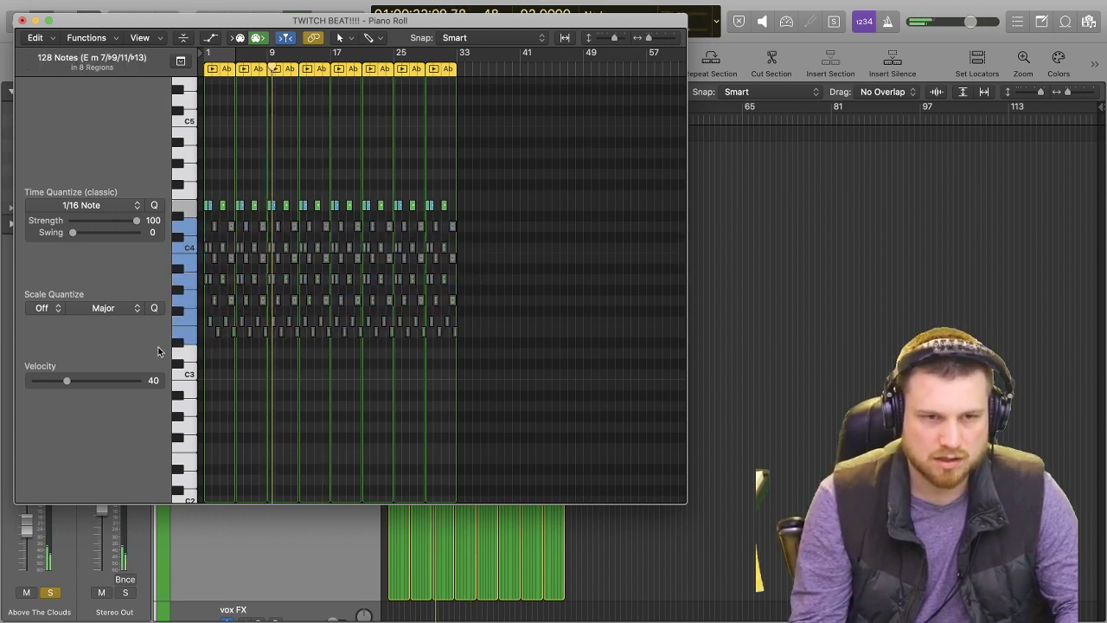
Unmute the second-highest row of notes across all eight regions, listen and stop playback.
click(492, 233)
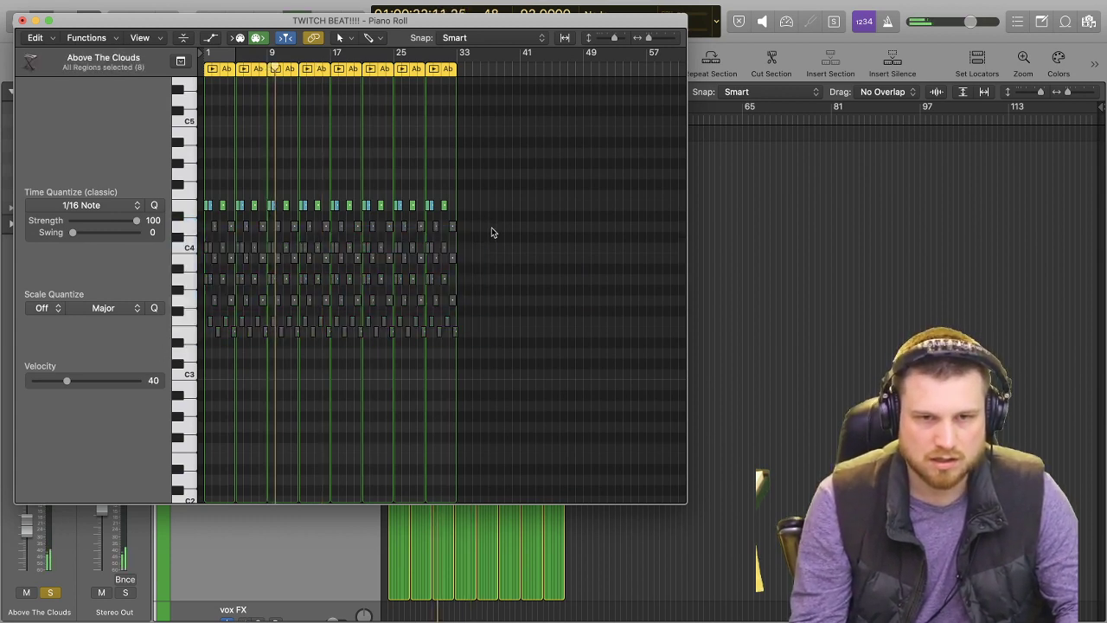
click(188, 226)
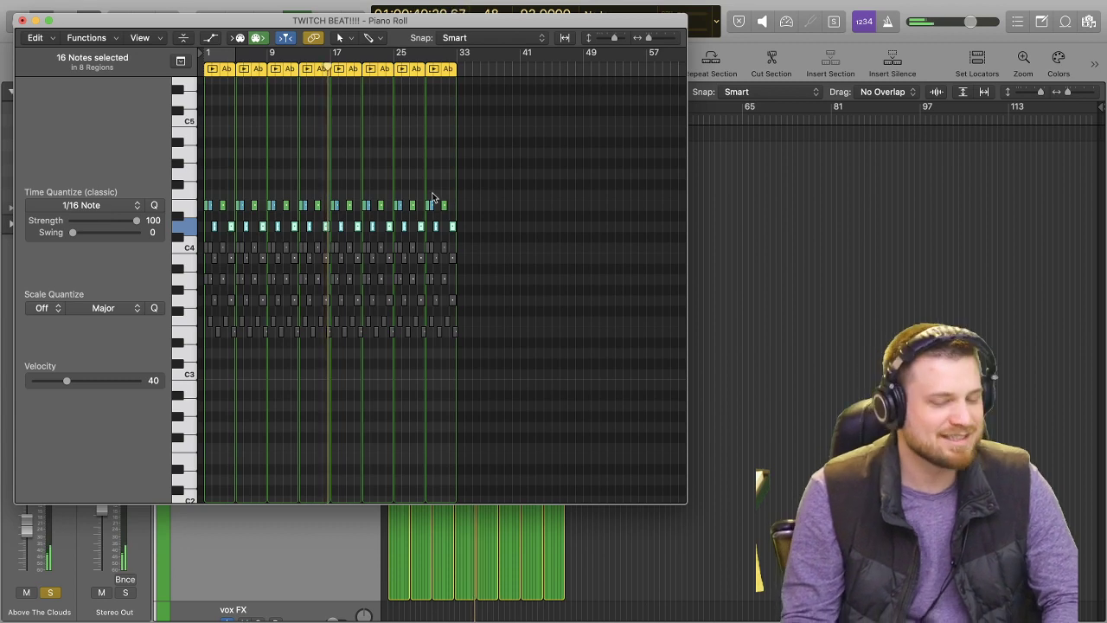
key(space)
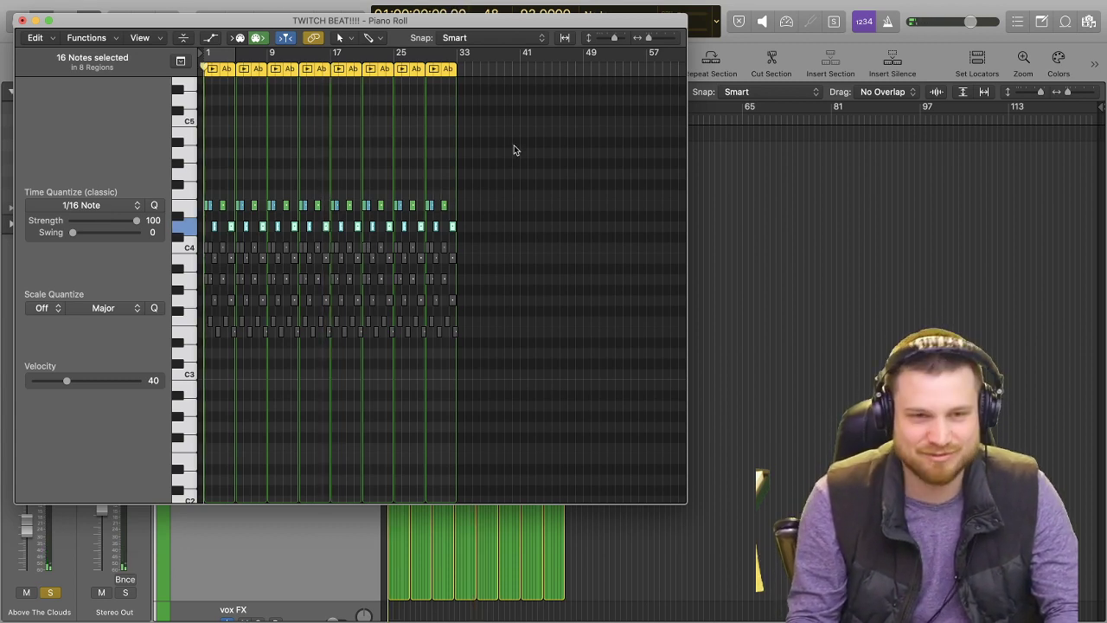
Play the thinned-out Above The Clouds part from the start and close the Piano Roll.
drag(330, 19, 352, 23)
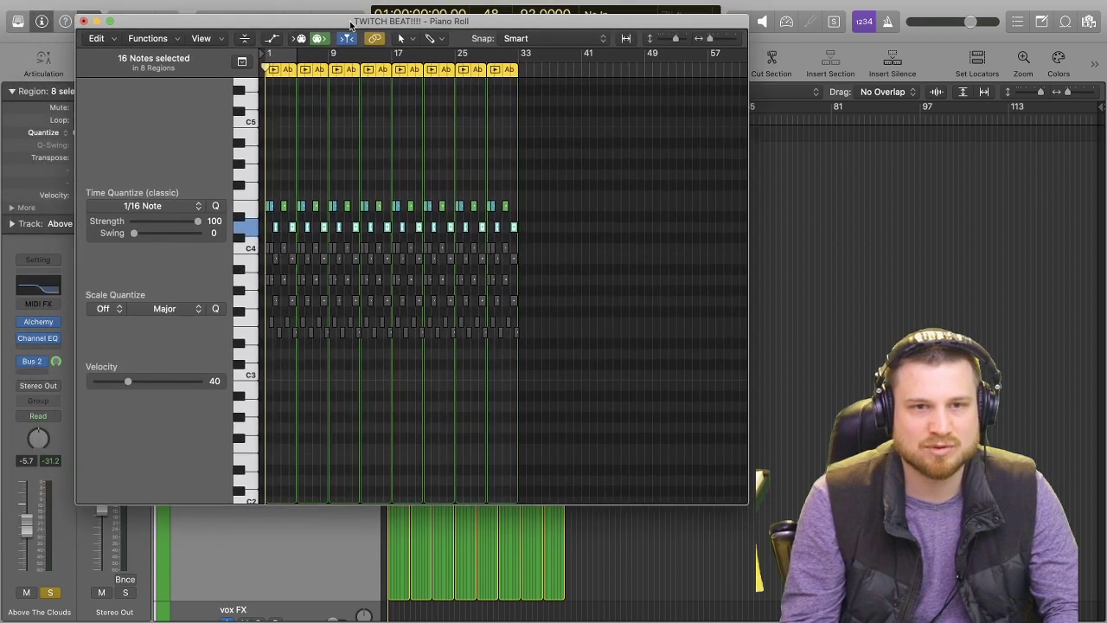
key(space)
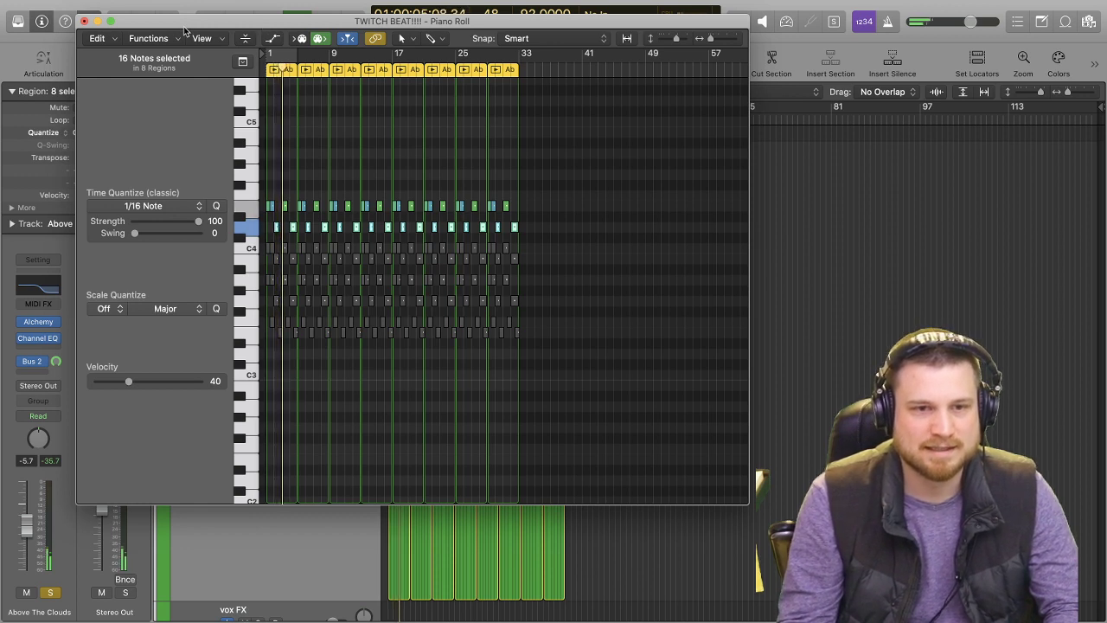
click(84, 21)
Switch the Above The Clouds track to alternative A for comparison and undo the switch.
scroll(490, 310, up, 5)
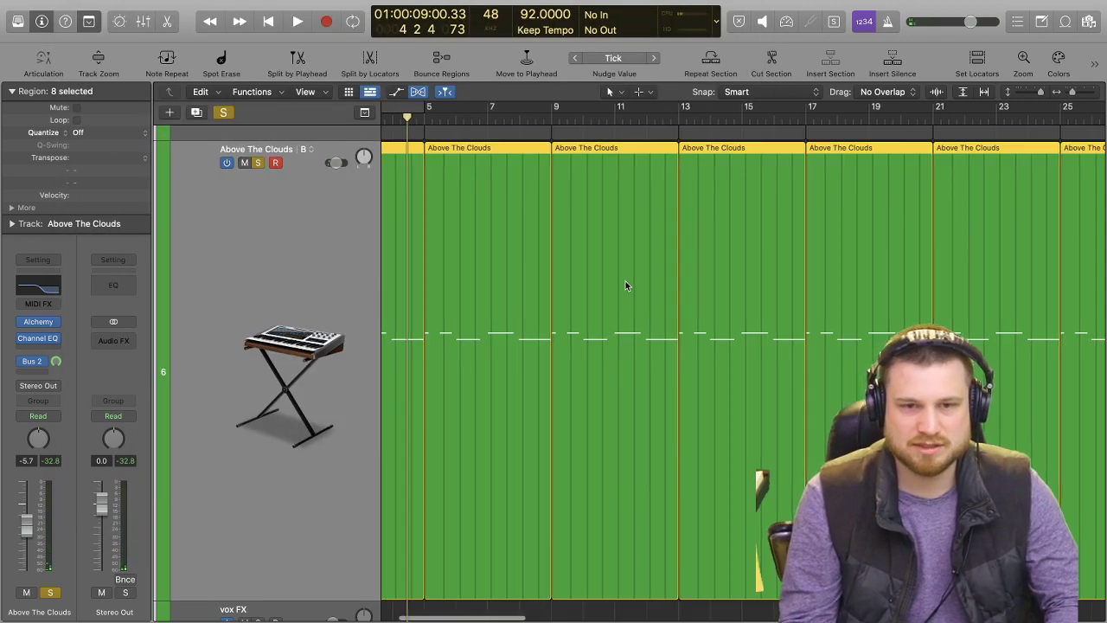
scroll(583, 292, left, 2)
scroll(340, 211, up, 1)
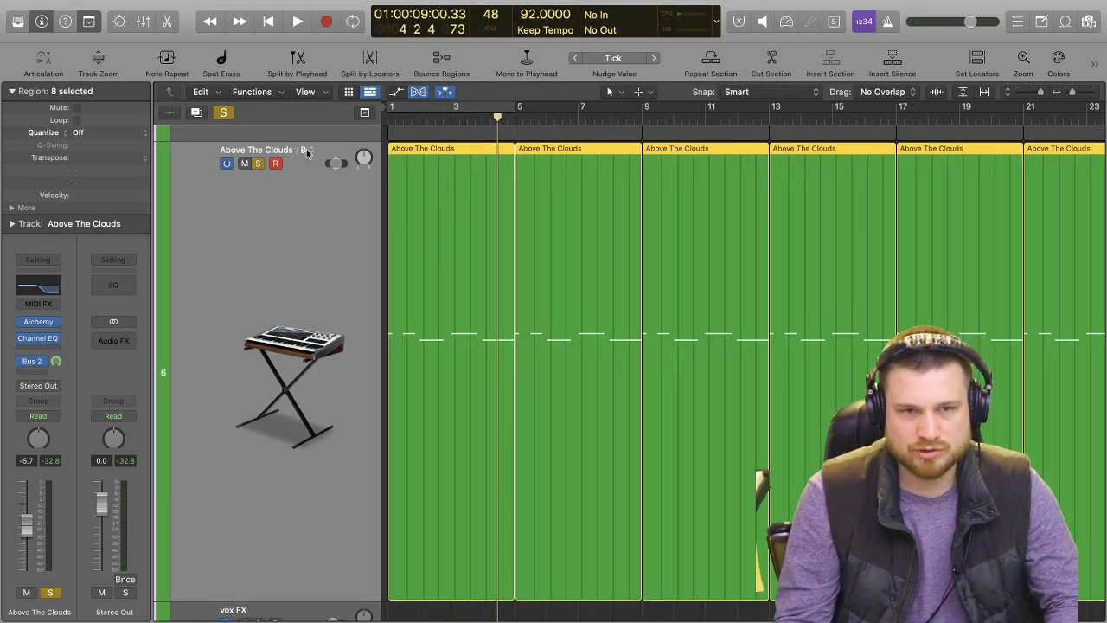
click(305, 151)
click(334, 167)
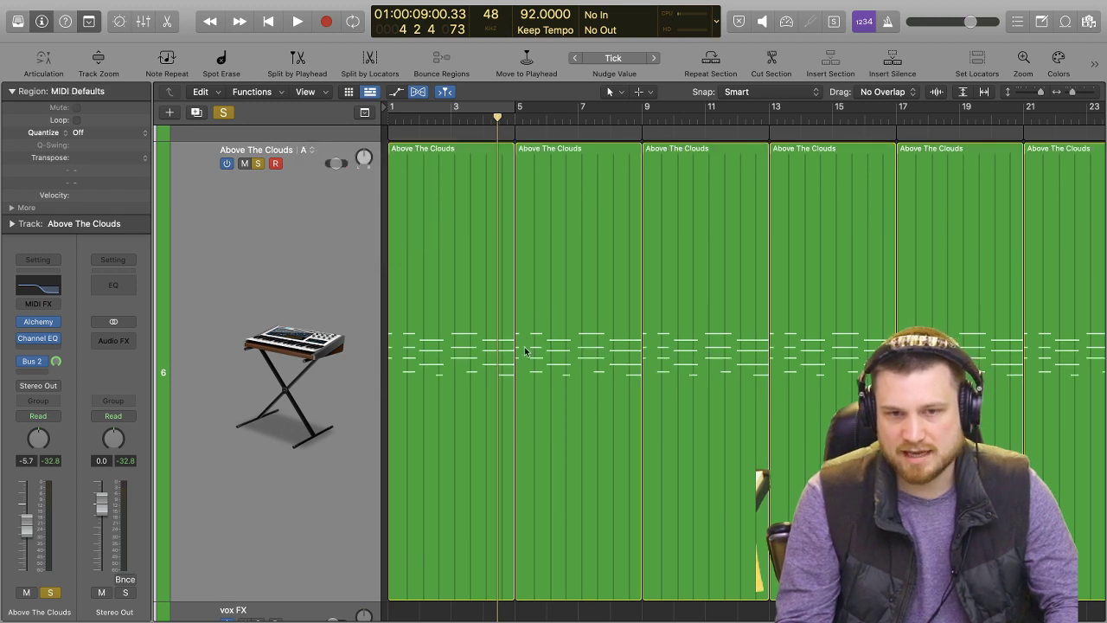
key(super+z)
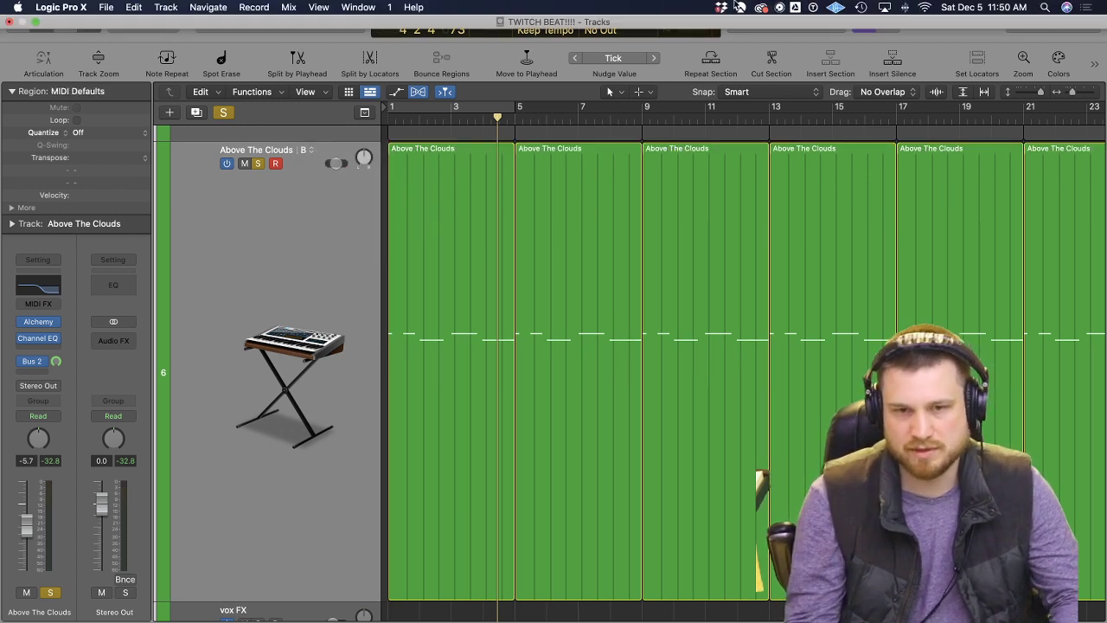
Play the arrangement from the beginning with the Above The Clouds track unsoloed.
key(Return)
key(space)
click(257, 164)
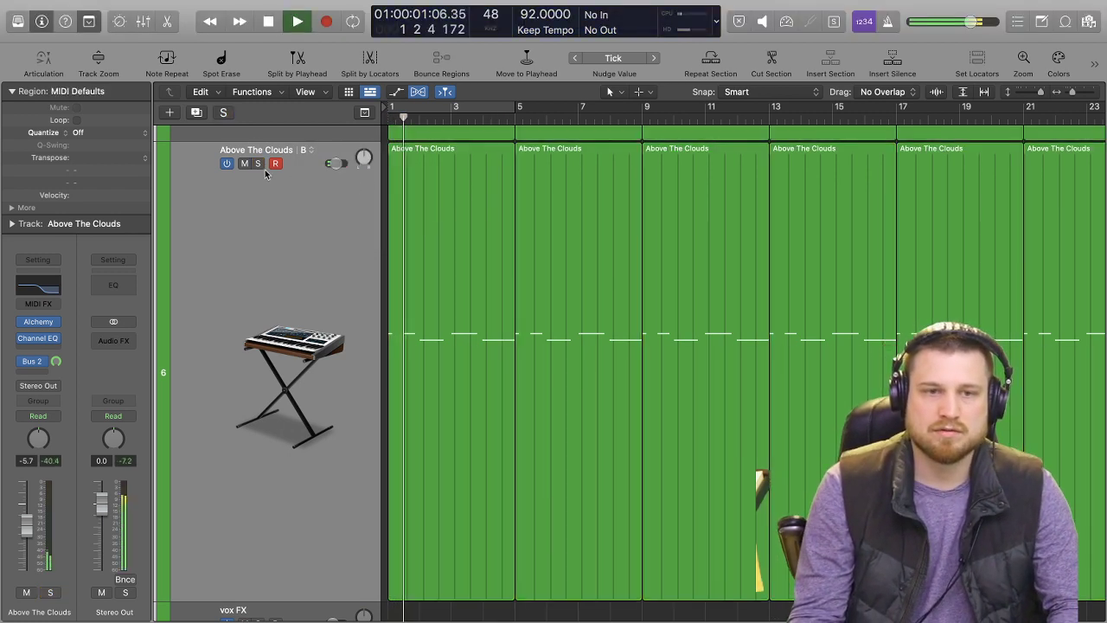
Set the Above The Clouds track volume to -5.4 dB, listen to it soloed and stop playback.
mouse_move(336, 164)
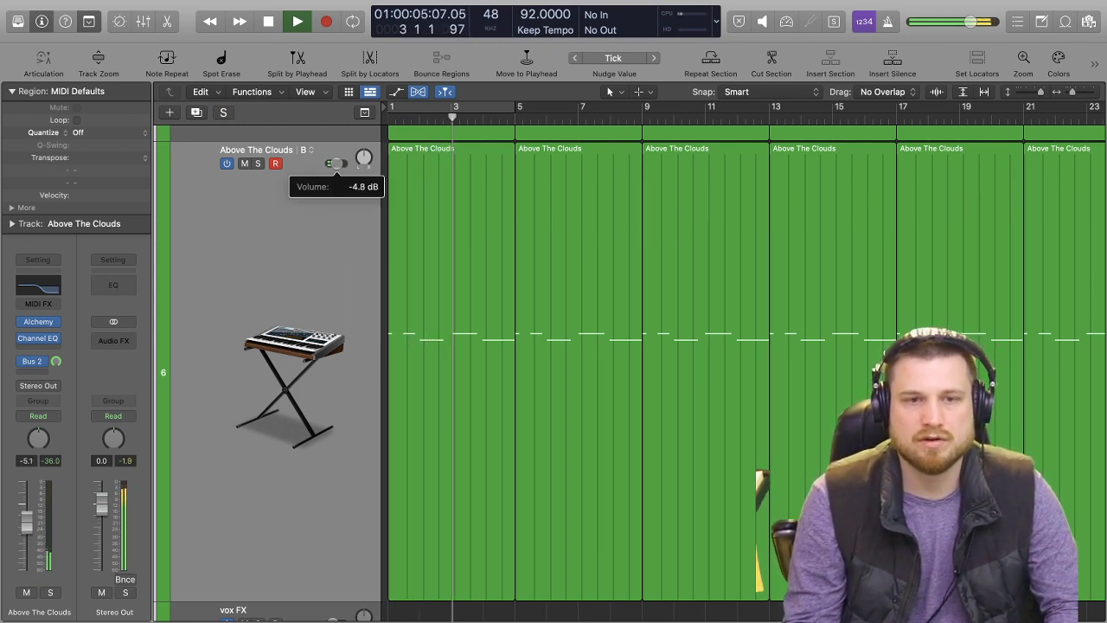
key(s)
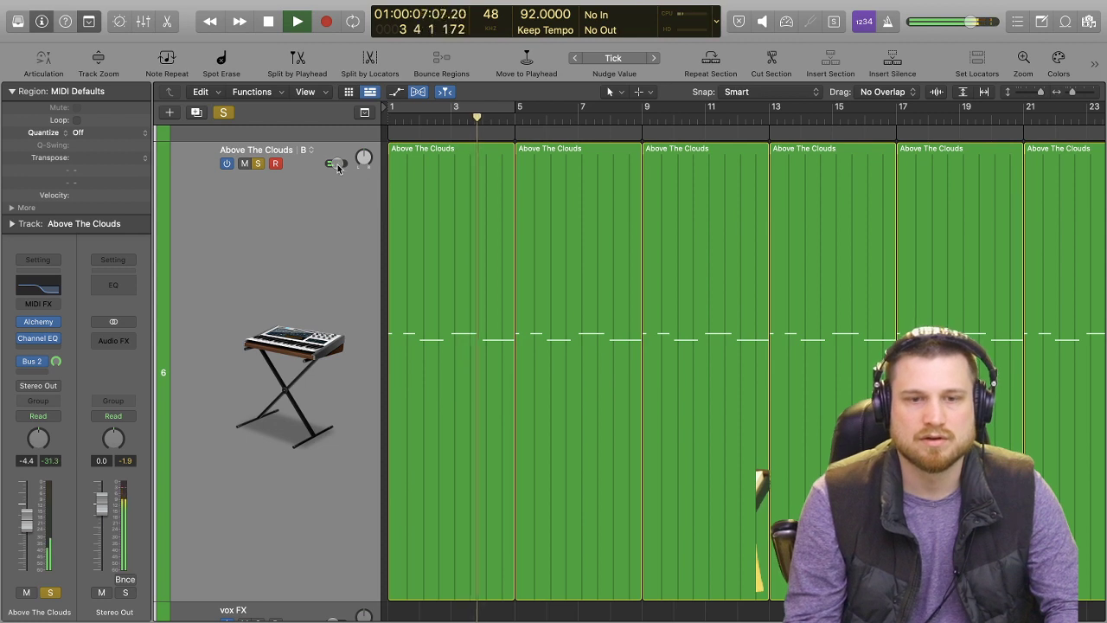
click(209, 187)
key(space)
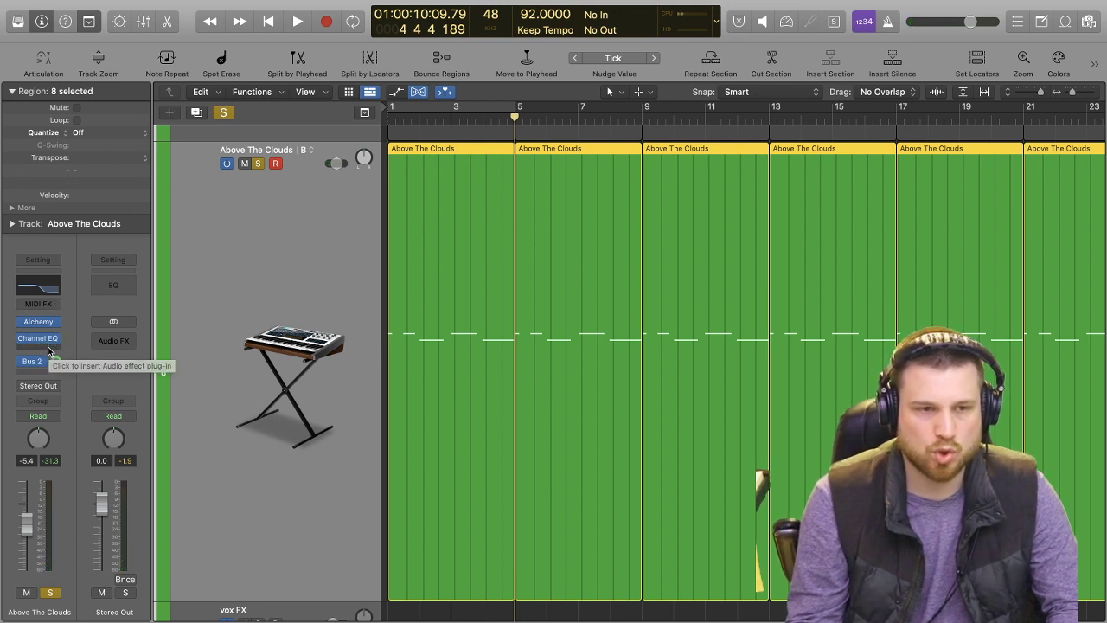
Bypass the Bus 2 send on the Above The Clouds track and play the soloed part from the start.
click(24, 362)
key(Return)
key(space)
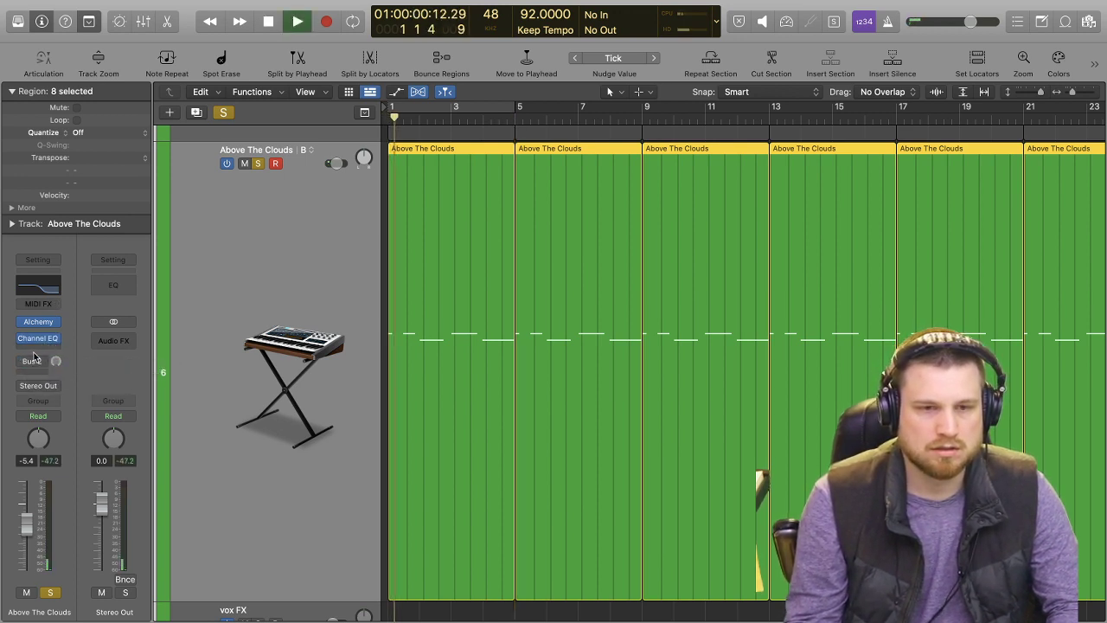
click(47, 347)
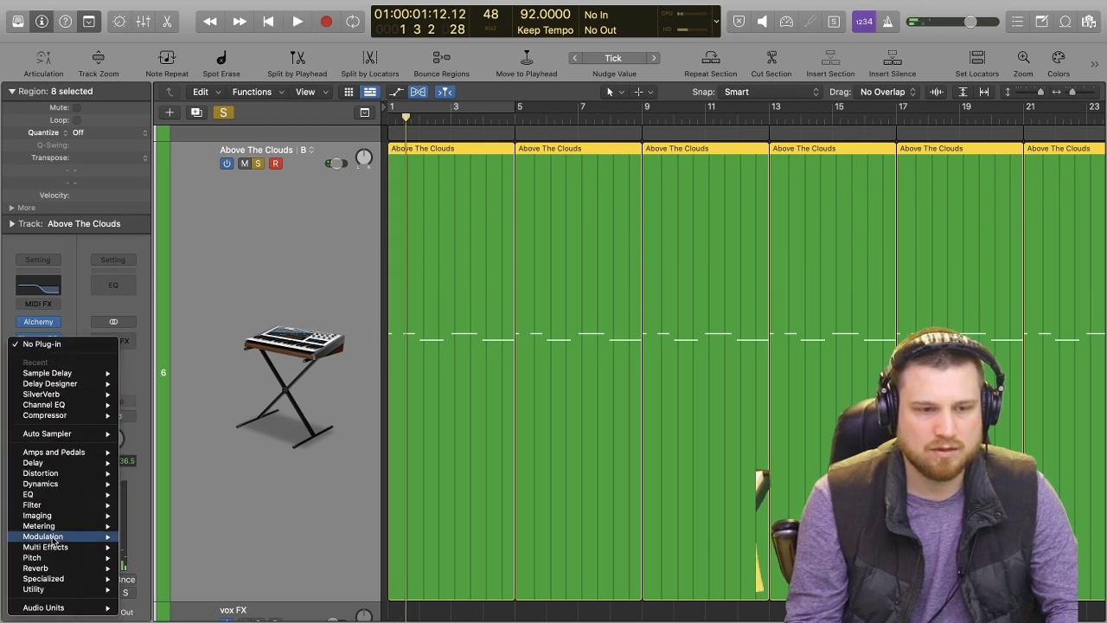
mouse_move(60, 568)
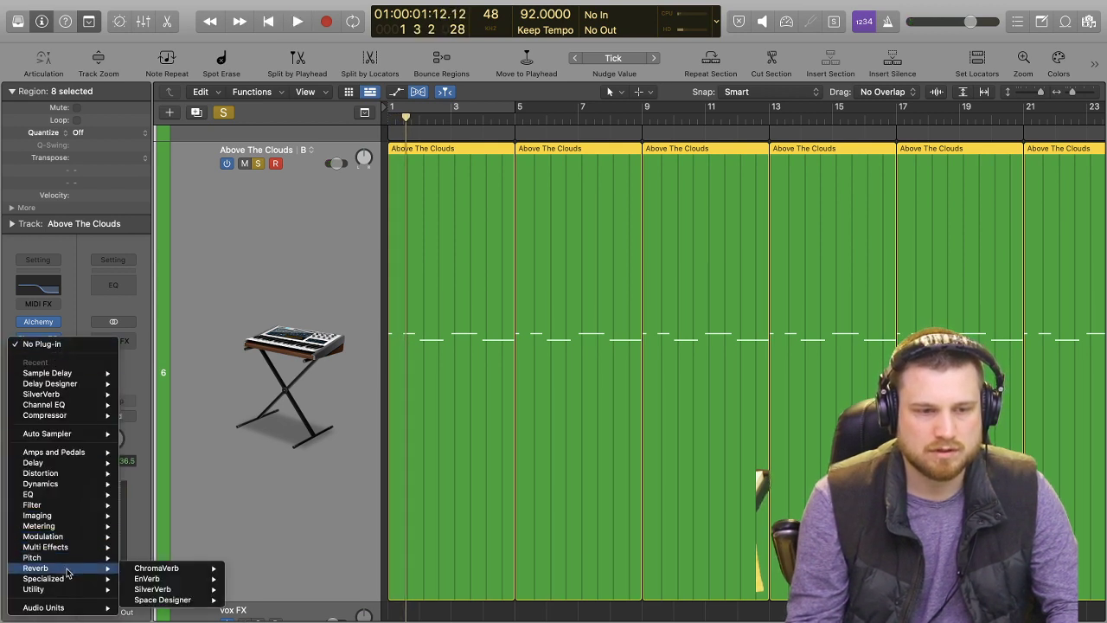
mouse_move(204, 603)
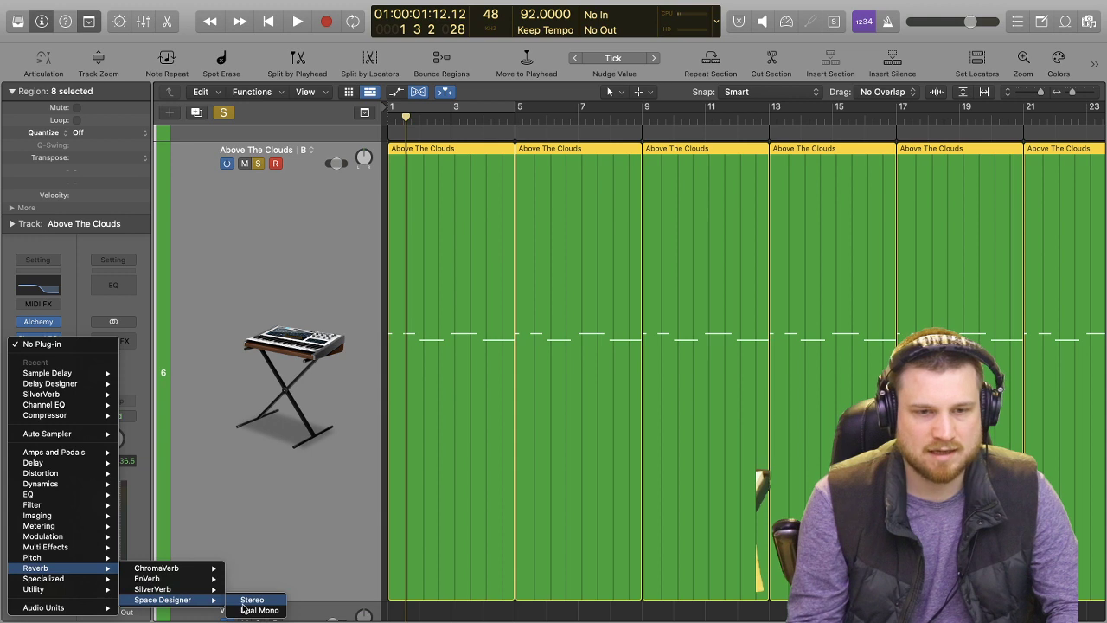
click(92, 311)
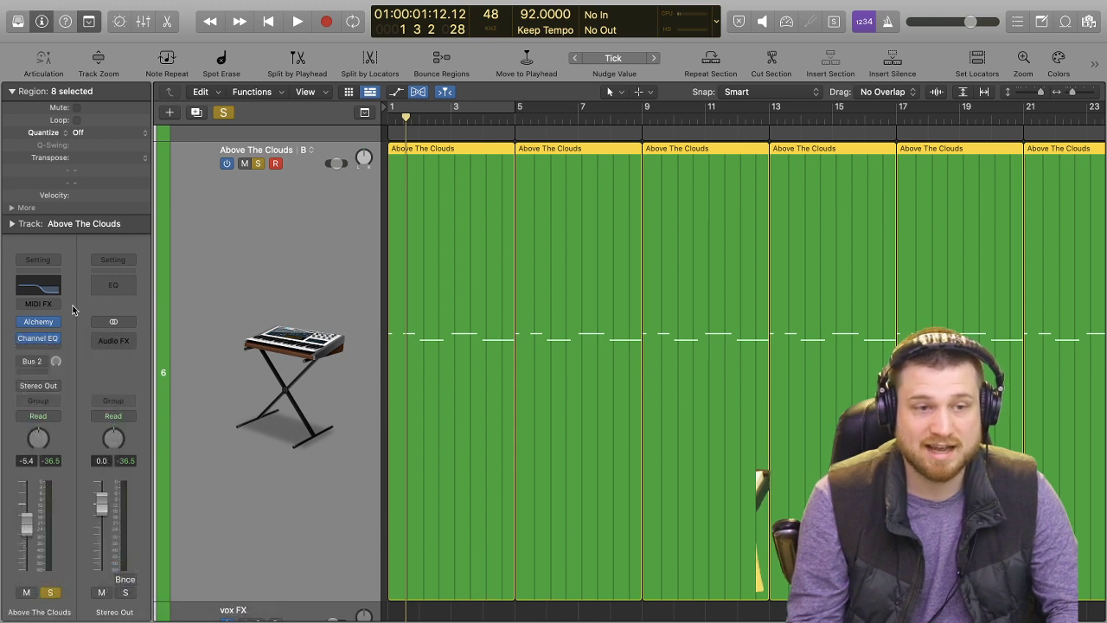
Insert the Step FX multi-effect on the Above The Clouds track and play it briefly, keeping the track soloed.
click(43, 356)
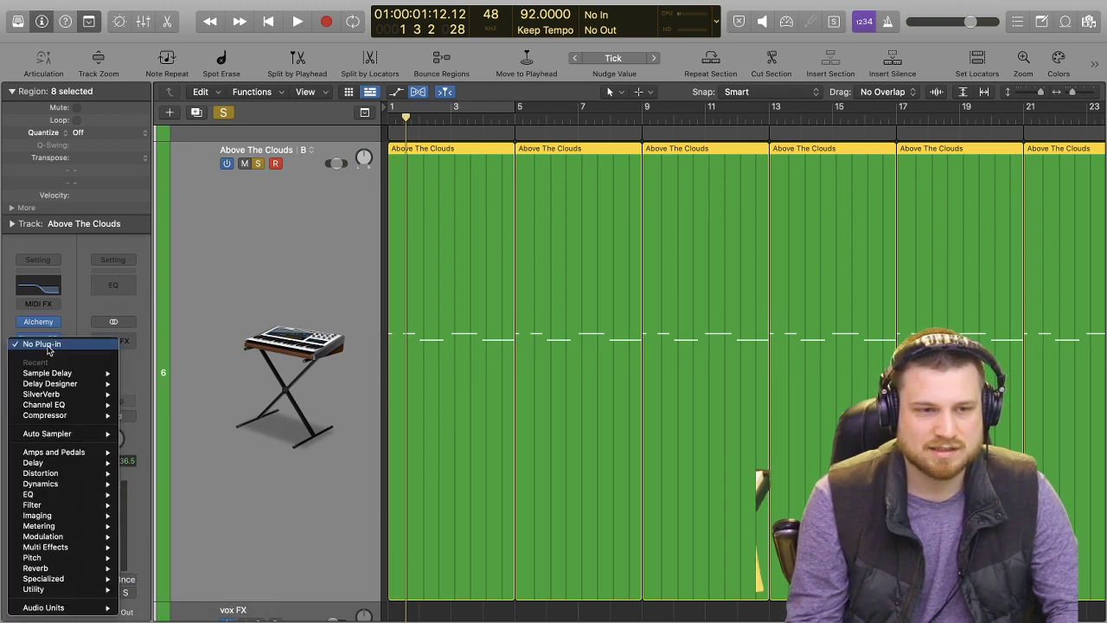
mouse_move(78, 547)
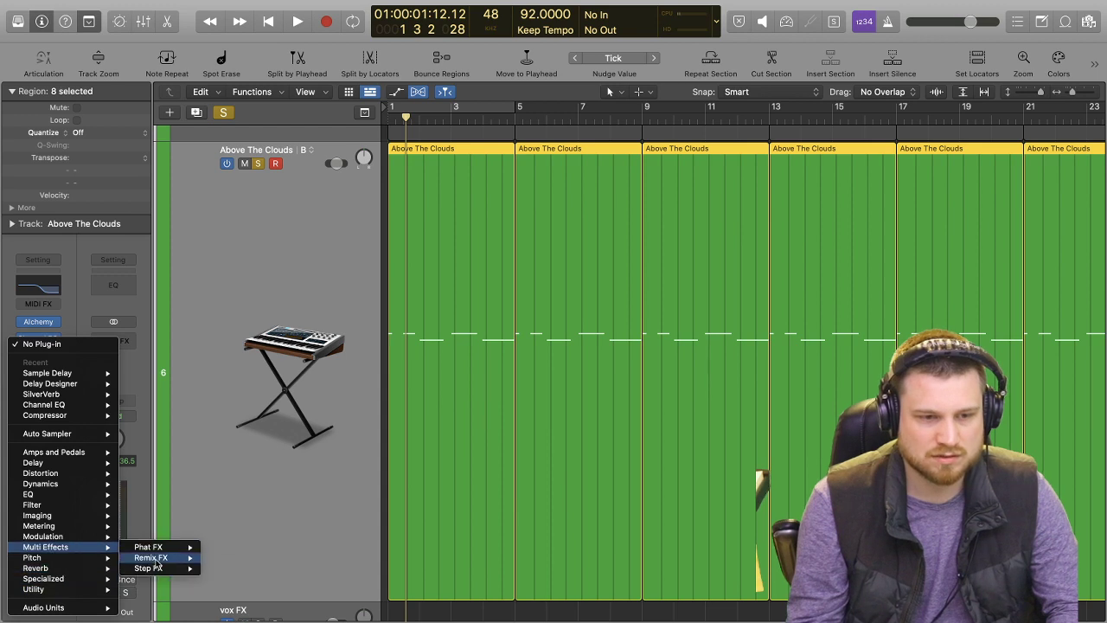
click(400, 428)
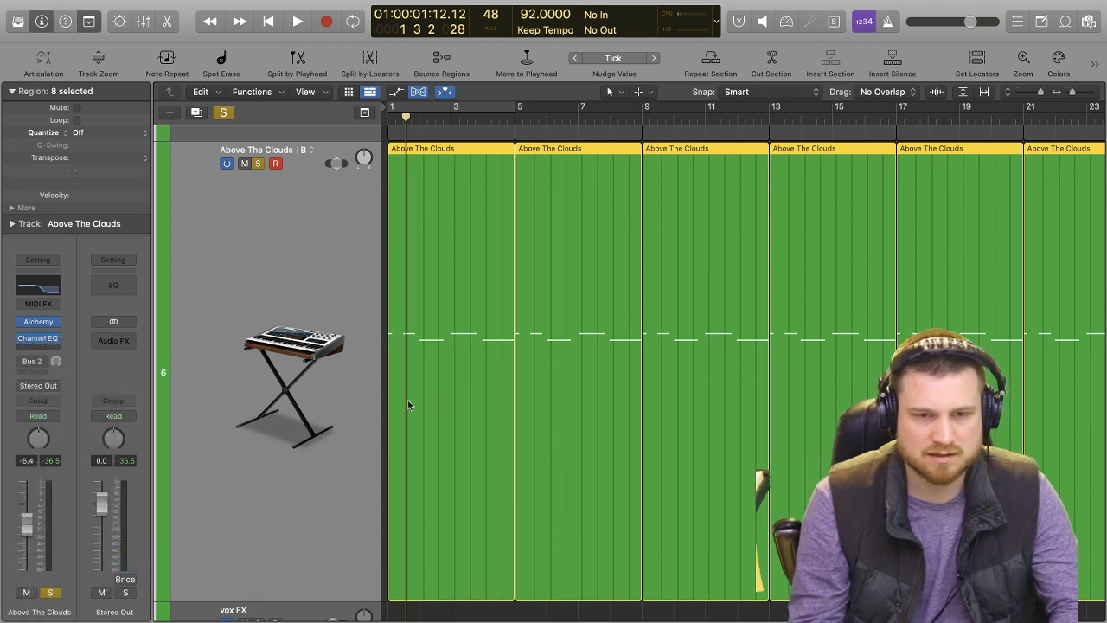
key(space)
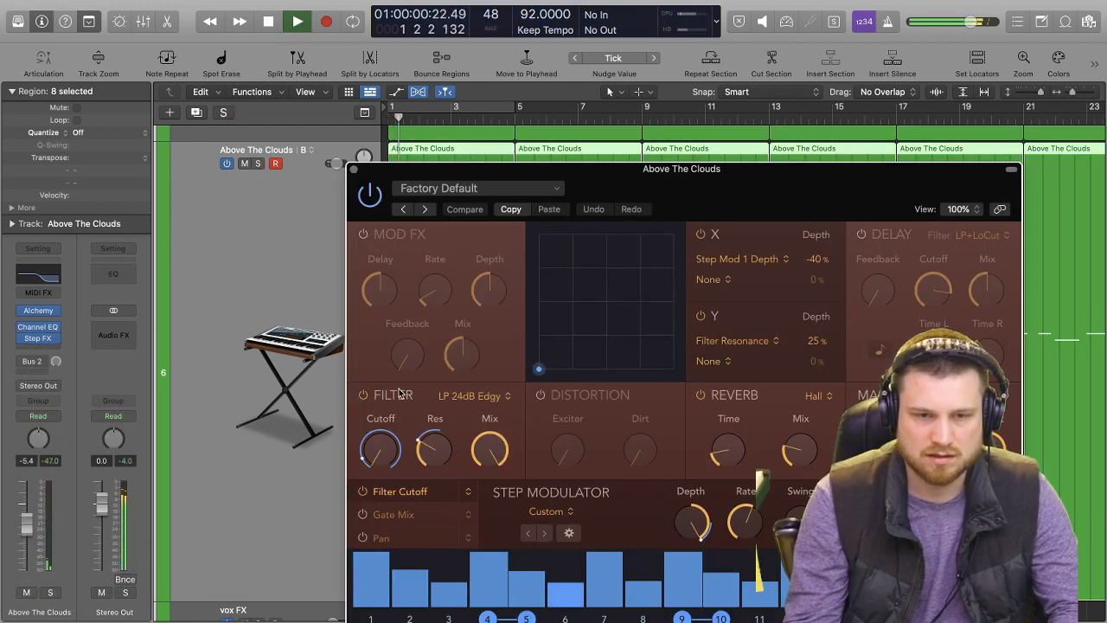
key(ctrl+s)
Raise the Step FX filter cutoff to about 42.5 Hz and slightly lower the step modulator depth while listening.
click(363, 395)
click(364, 396)
drag(375, 454, 373, 439)
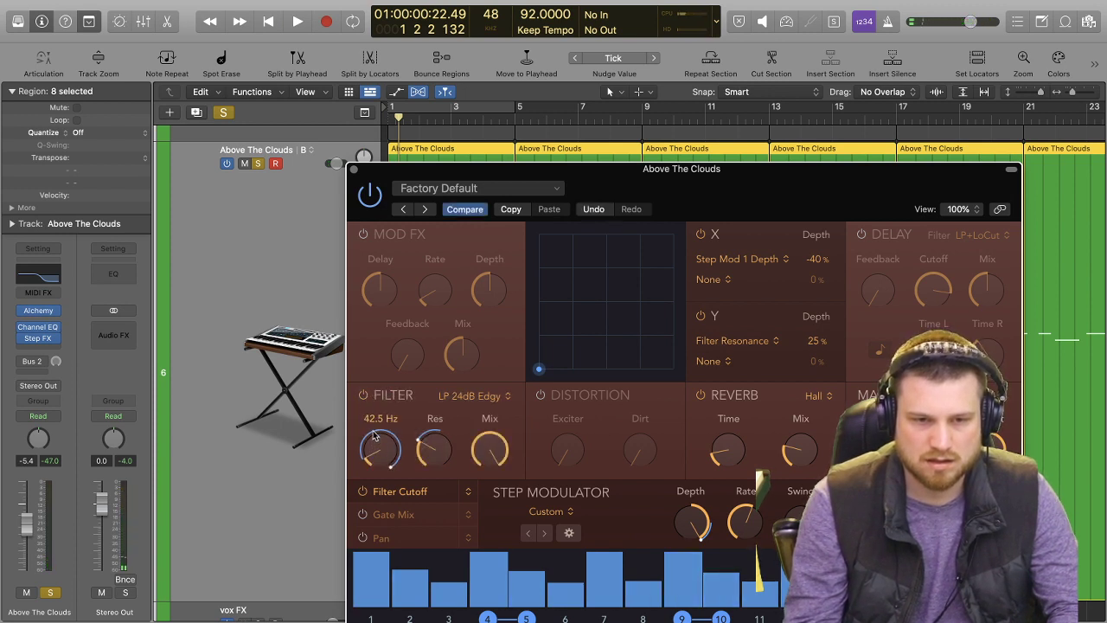
drag(641, 192, 631, 83)
key(space)
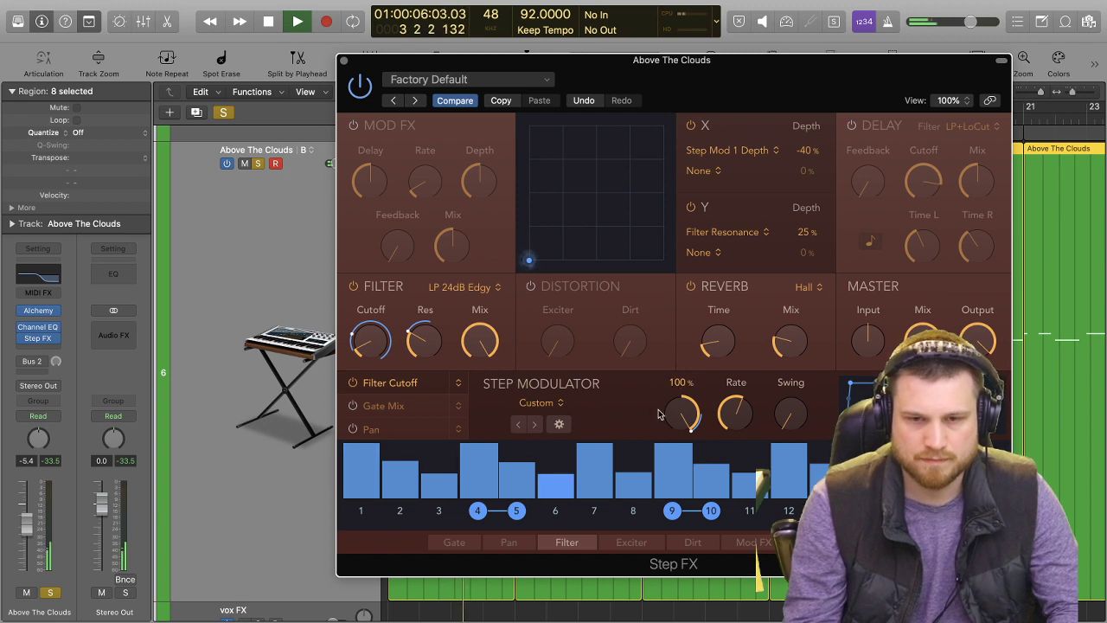
drag(663, 408, 672, 432)
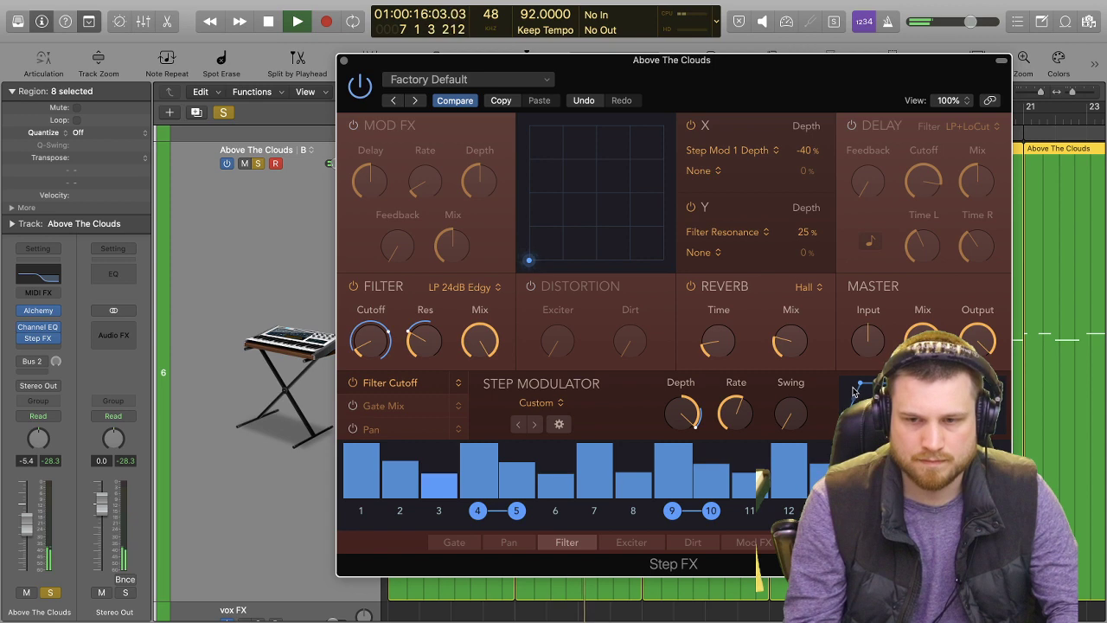
Close the Step FX window and compare the Above The Clouds part in the full mix and soloed, ending unsoloed.
key(s)
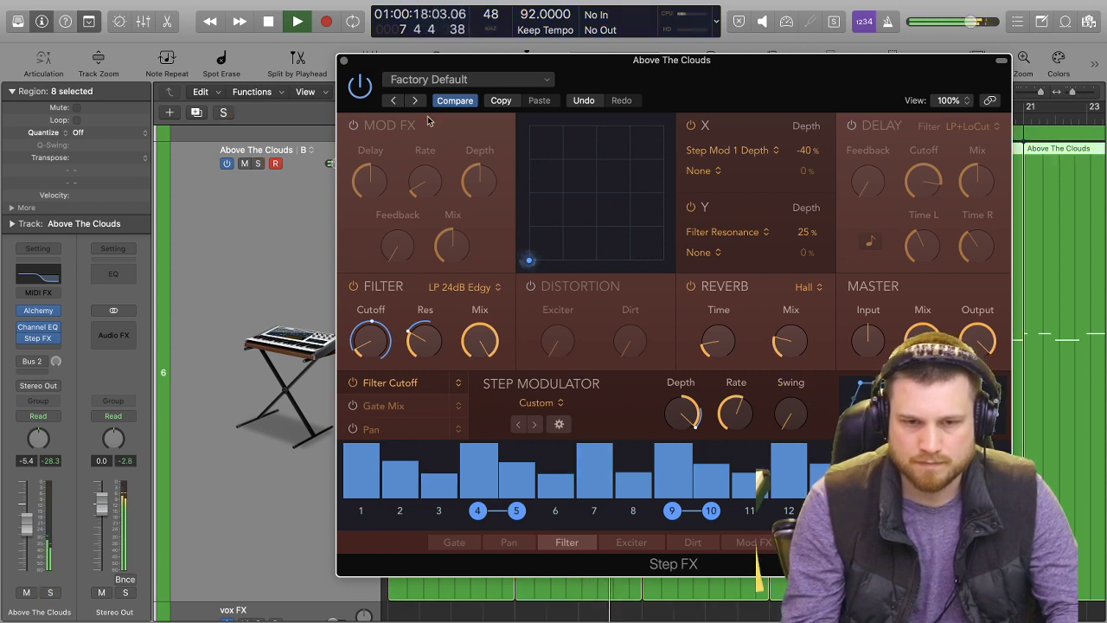
click(343, 61)
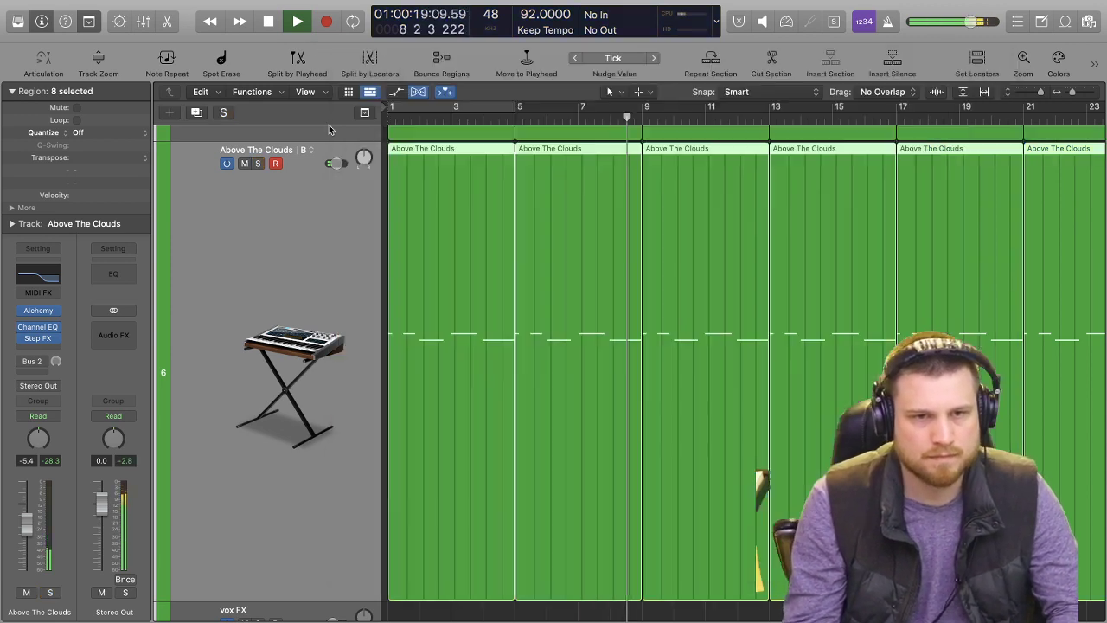
click(258, 164)
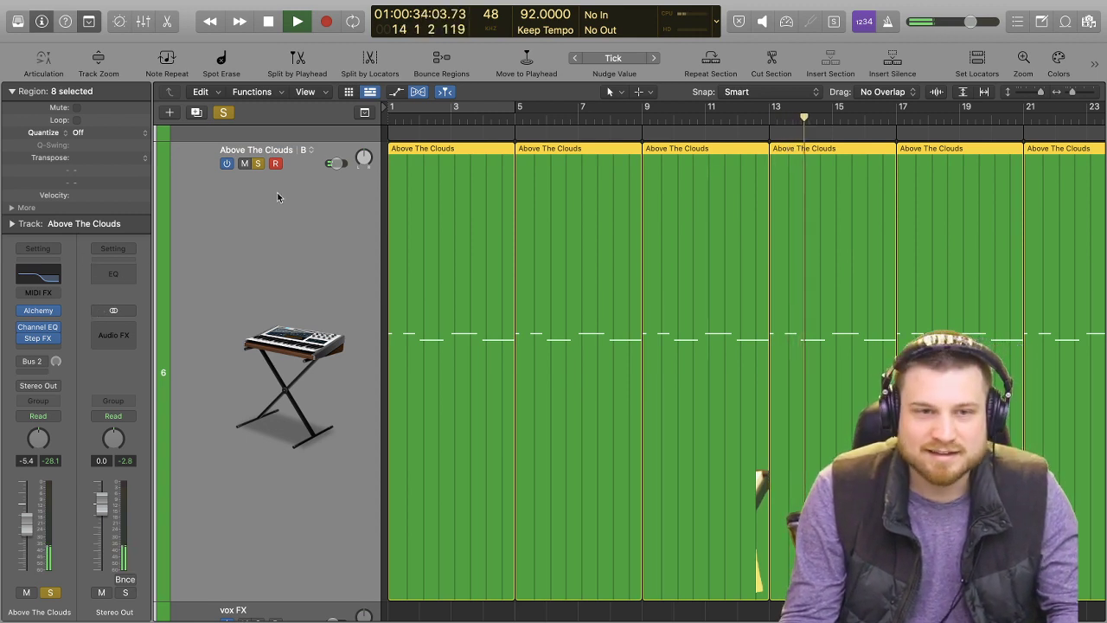
click(257, 164)
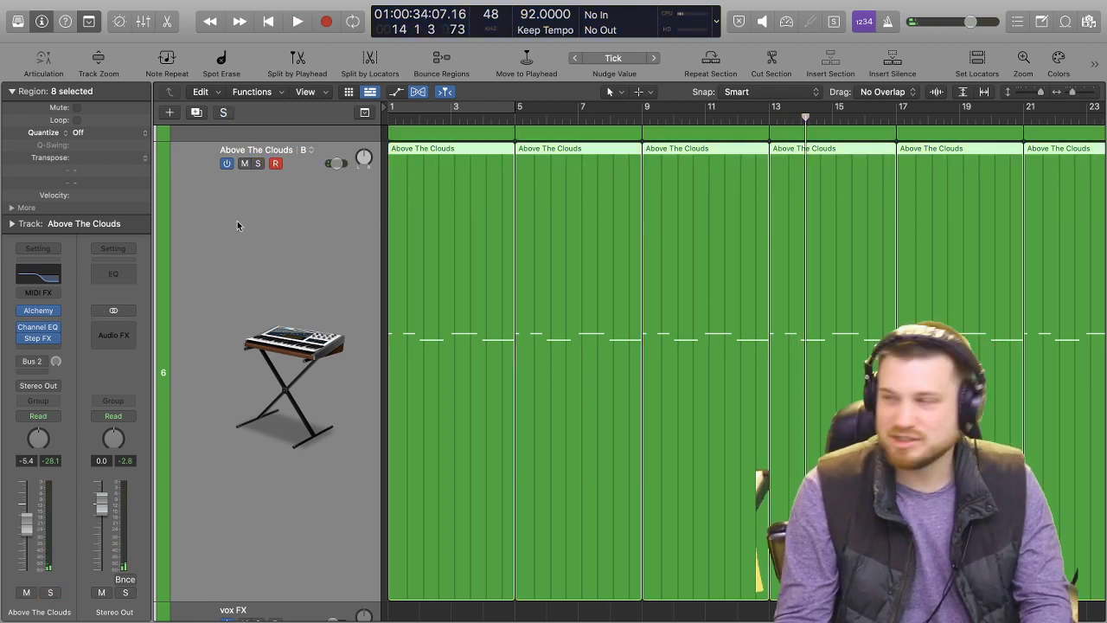
Solo the 12:5_2 audio track, play it from the start for about four bars and stop playback.
scroll(286, 354, up, 1)
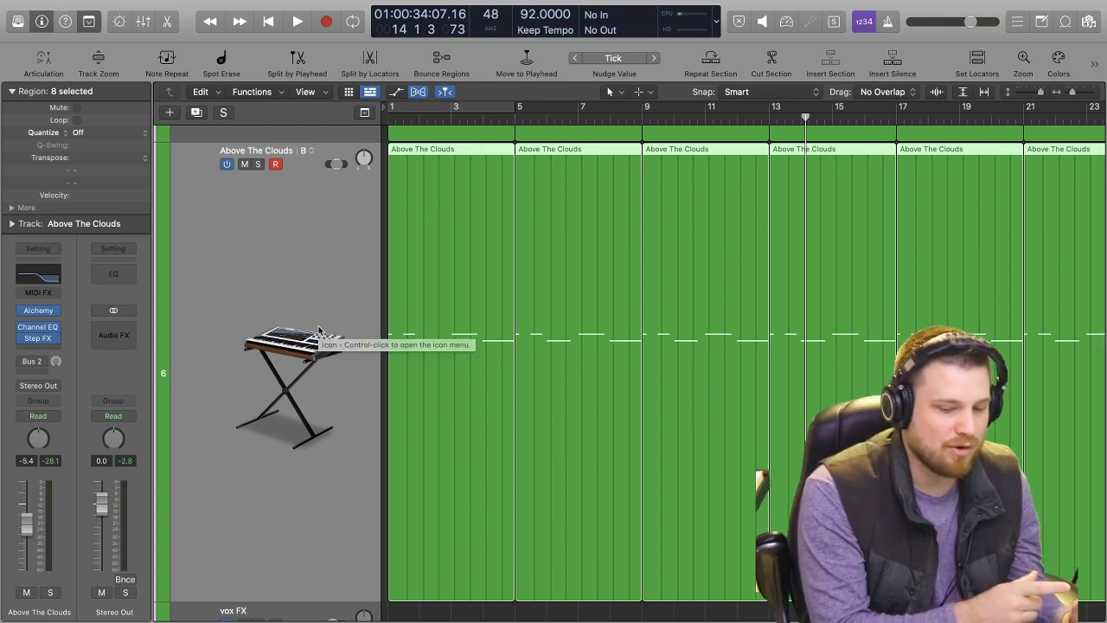
scroll(327, 307, up, 10)
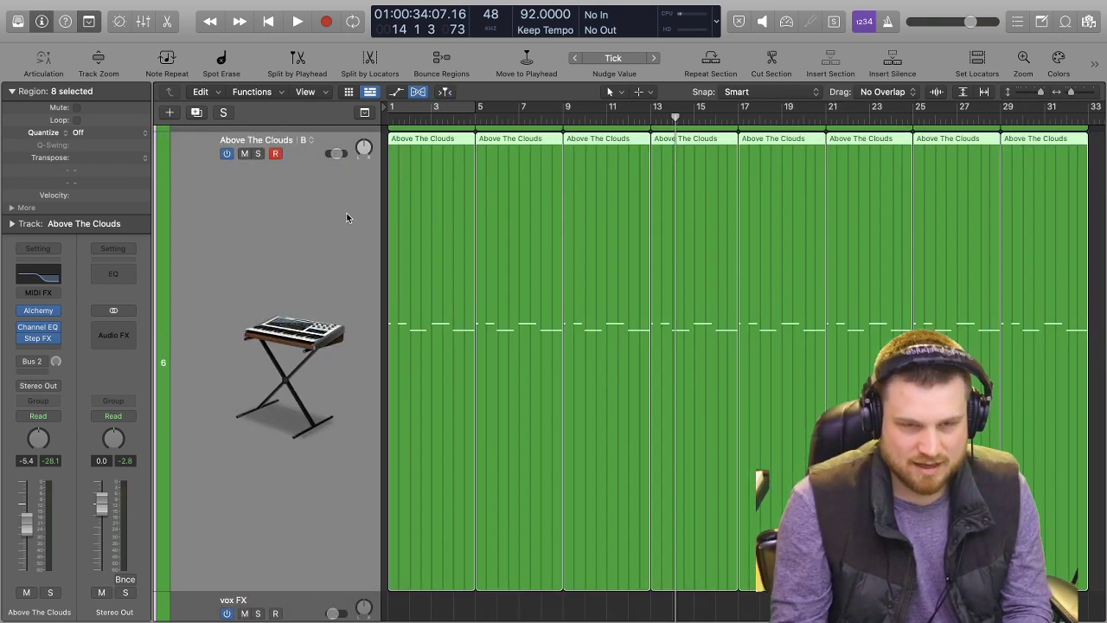
scroll(362, 208, up, 3)
scroll(362, 208, down, 3)
scroll(359, 211, up, 8)
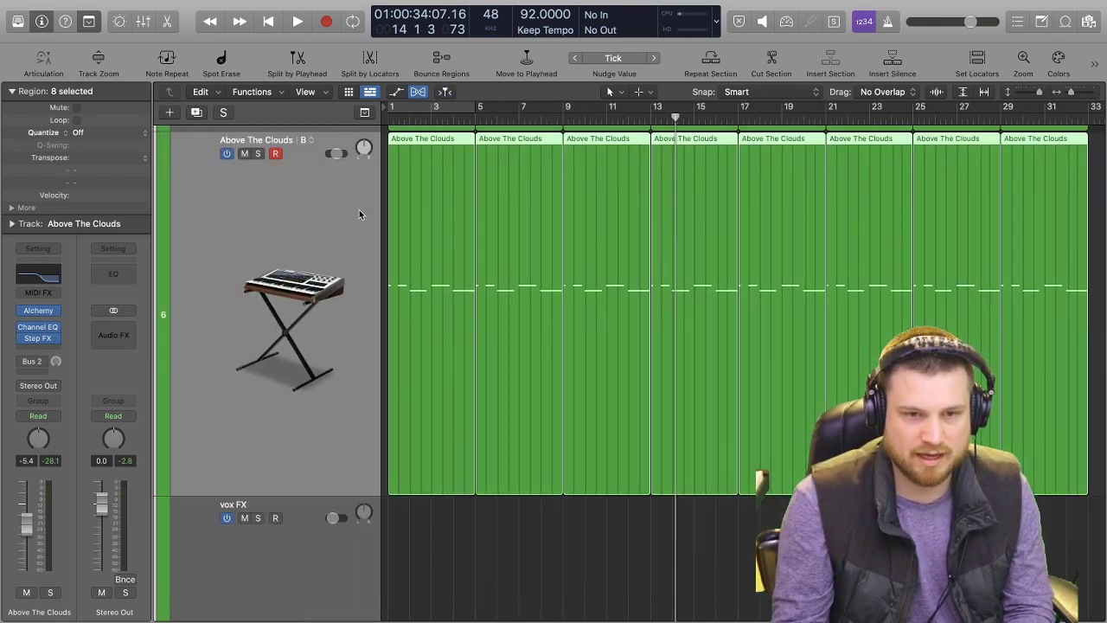
key(z)
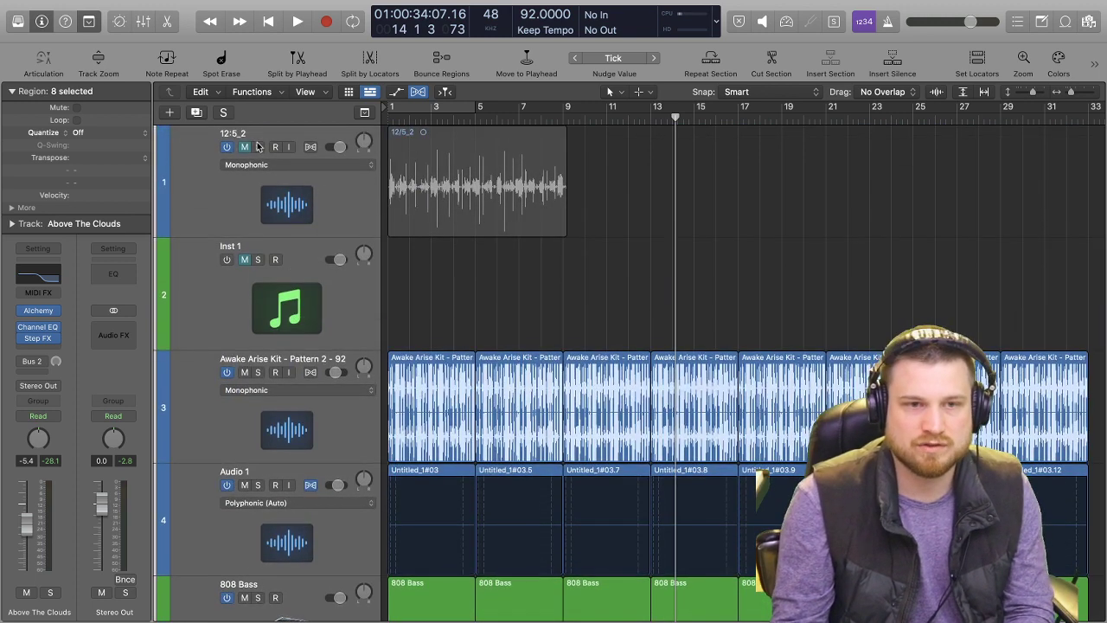
click(258, 147)
key(Return)
key(space)
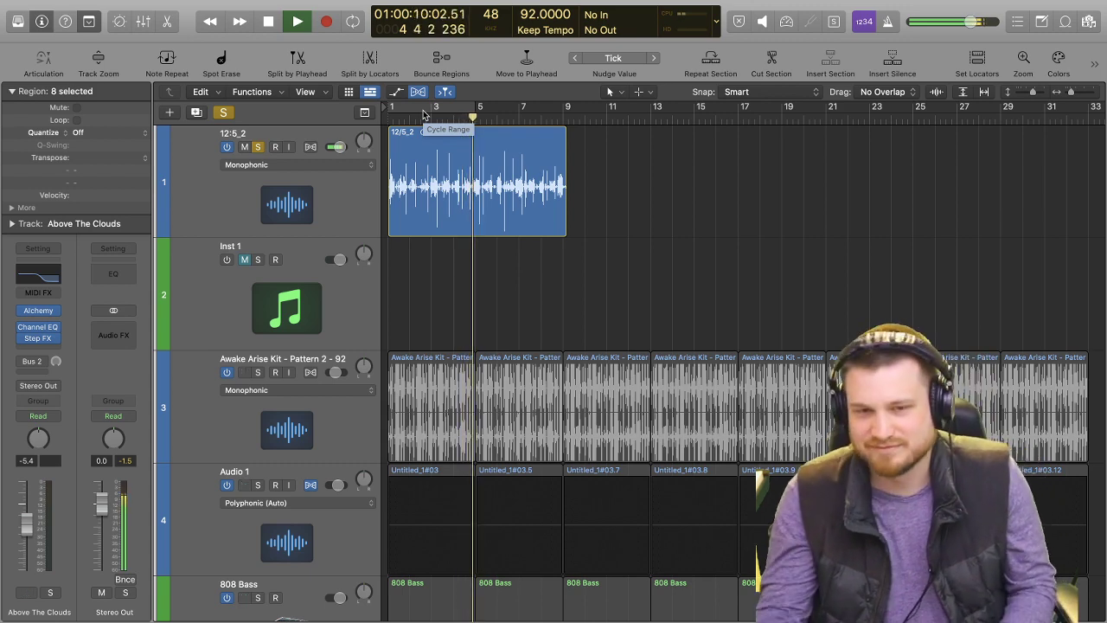
key(space)
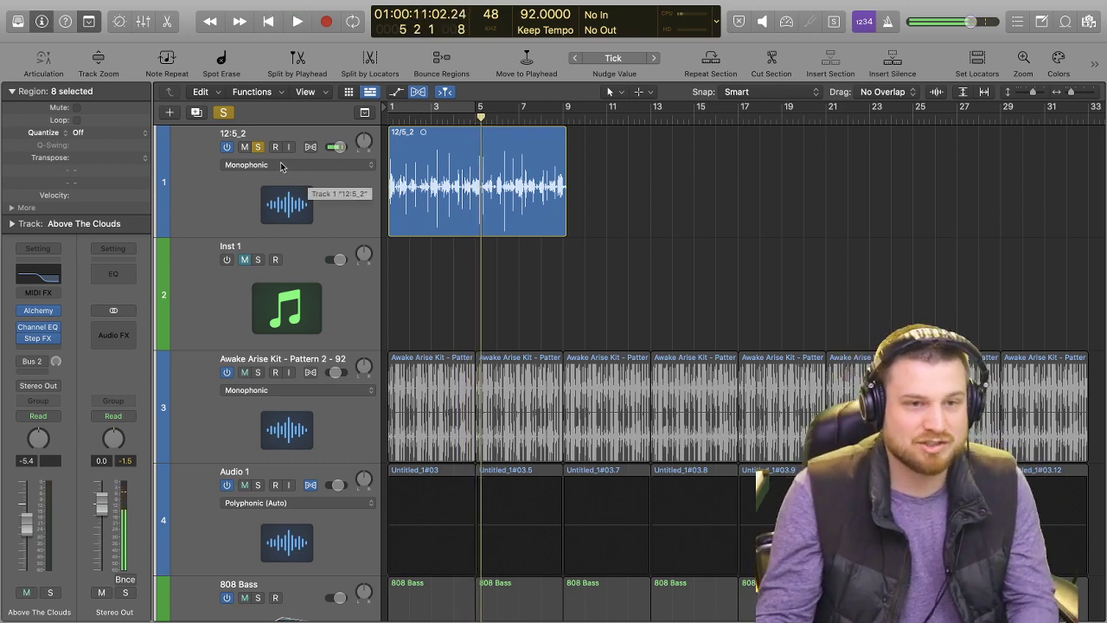
Unsolo the 12:5_2 track and listen to the full arrangement, restarting playback from the beginning.
click(257, 147)
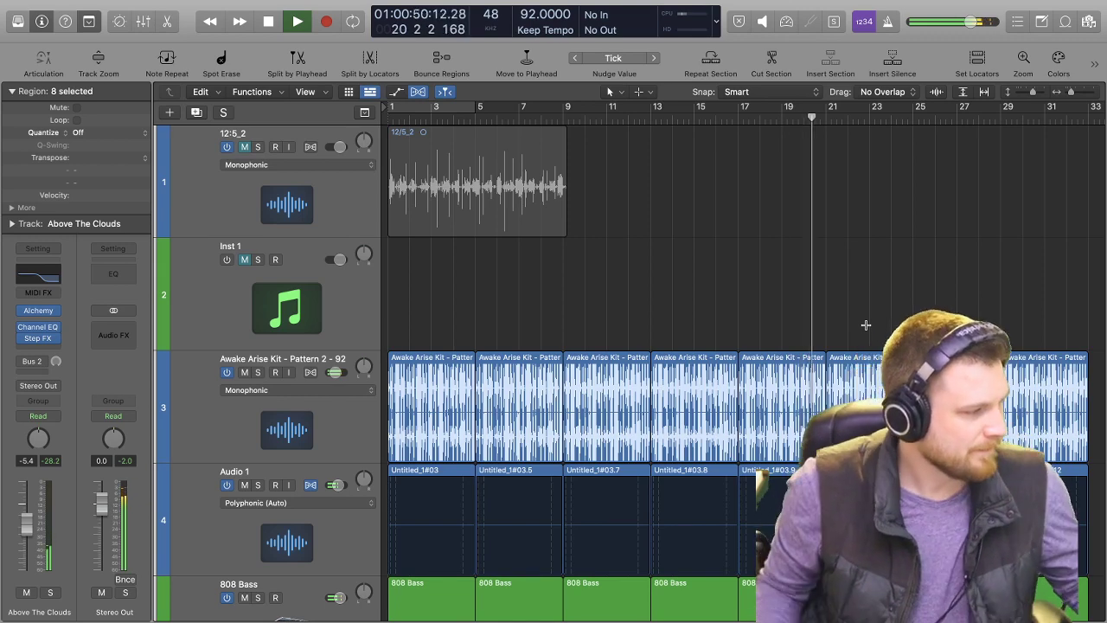
key(space)
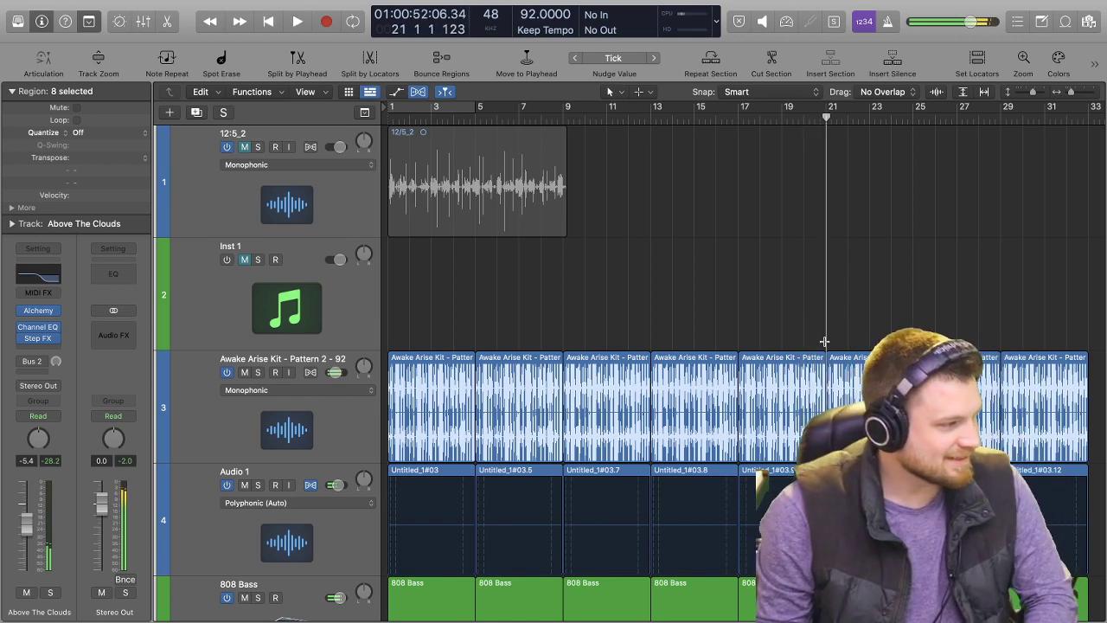
scroll(663, 227, down, 2)
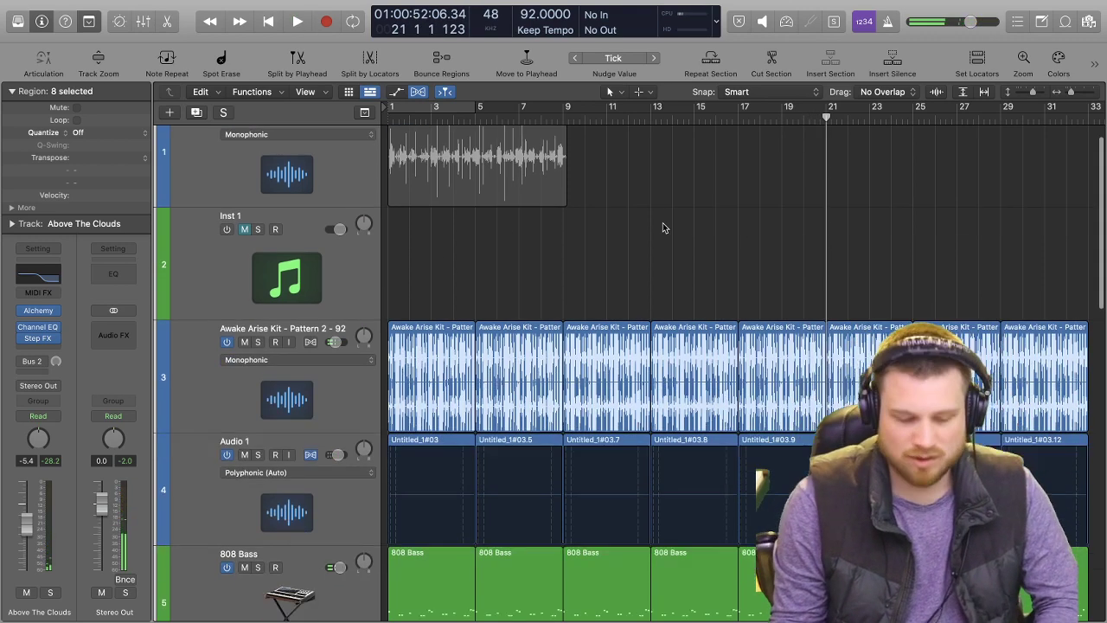
scroll(666, 223, up, 2)
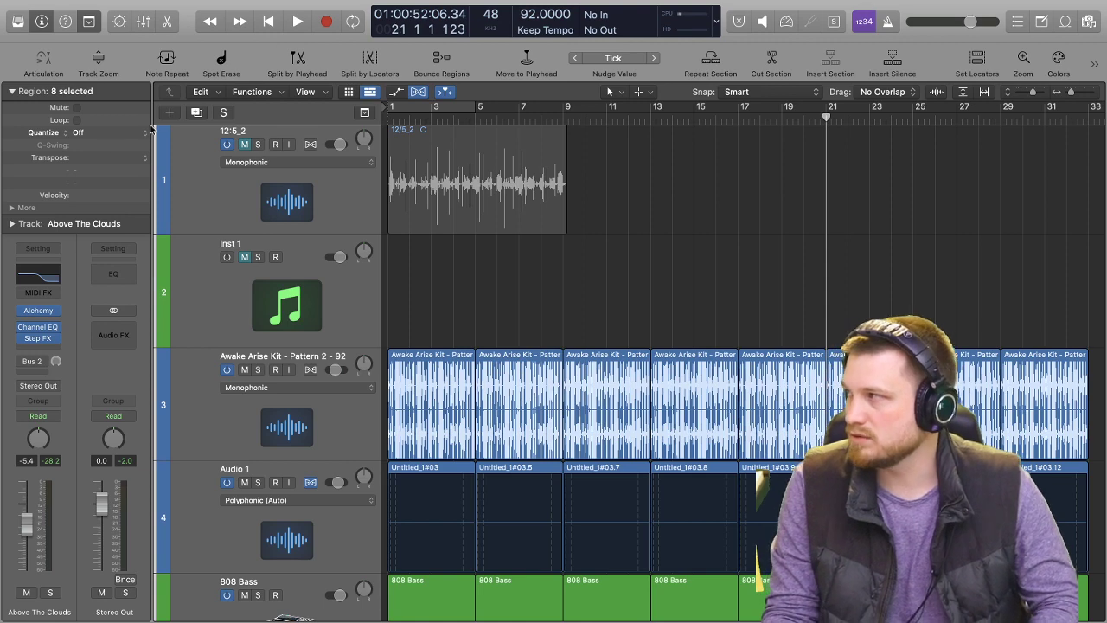
key(Return)
key(space)
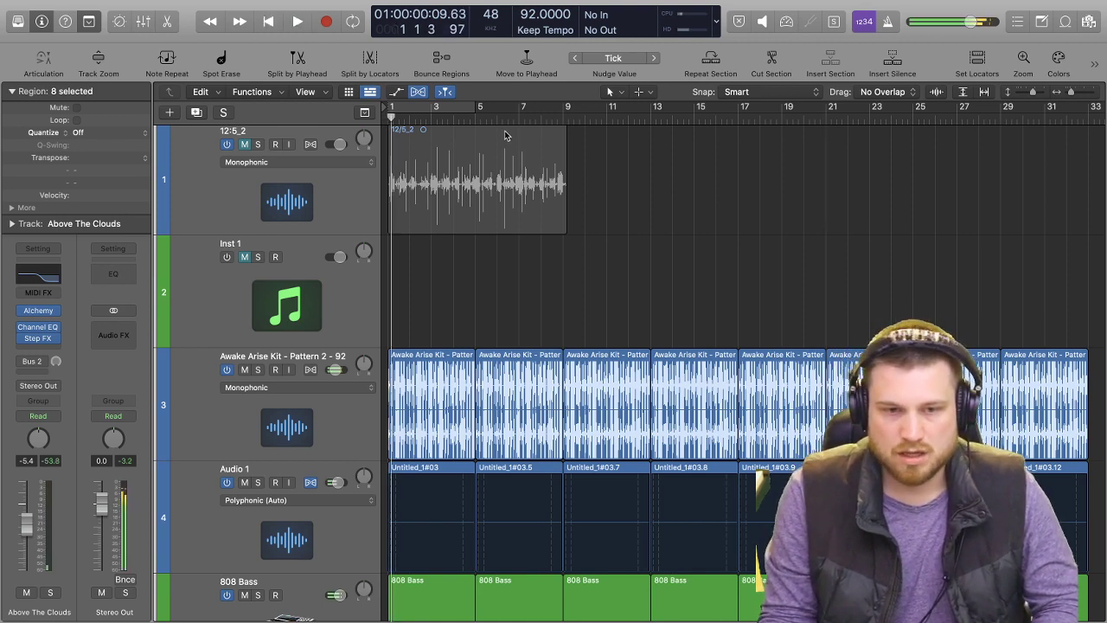
Solo the Above The Clouds track and play it with Step FX bypassed and enabled to compare the sound.
scroll(484, 164, down, 5)
scroll(453, 176, down, 4)
scroll(586, 195, down, 10)
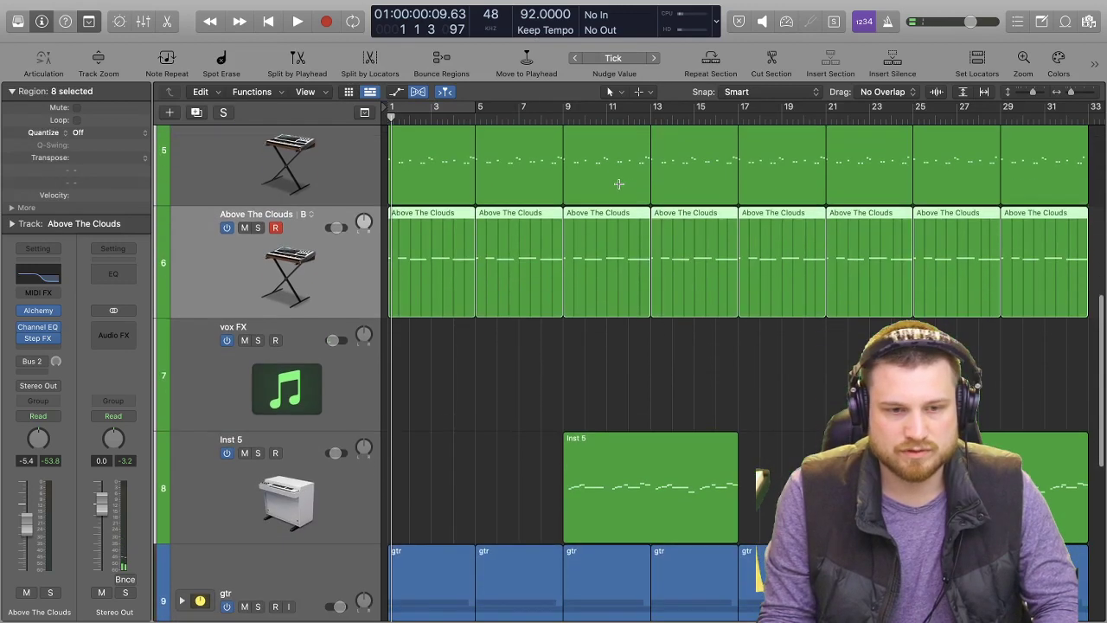
scroll(553, 199, up, 8)
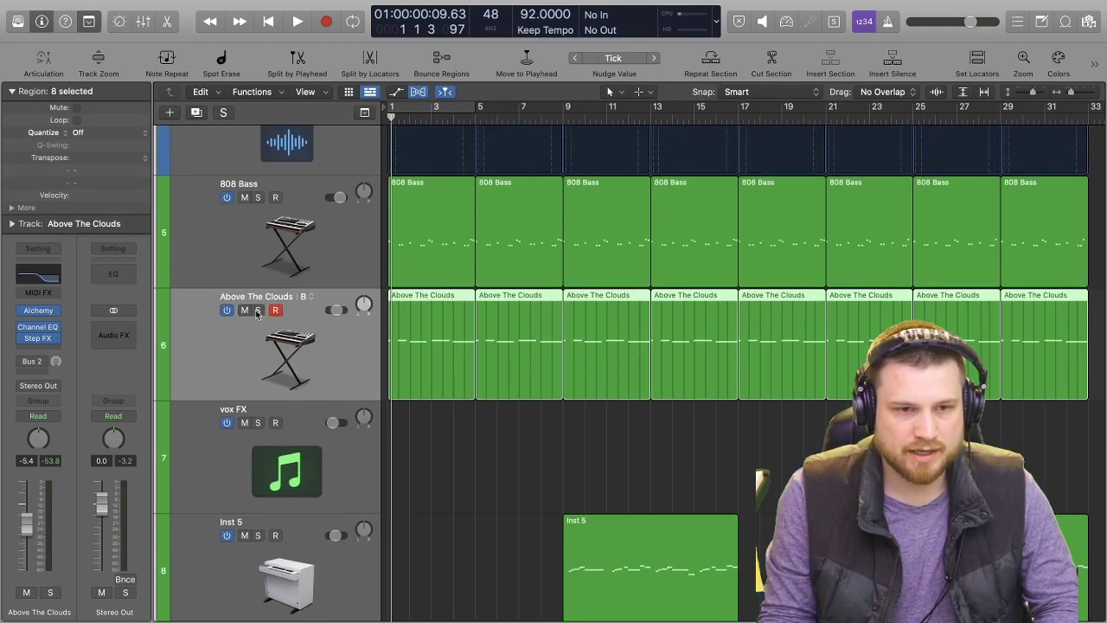
click(257, 310)
key(space)
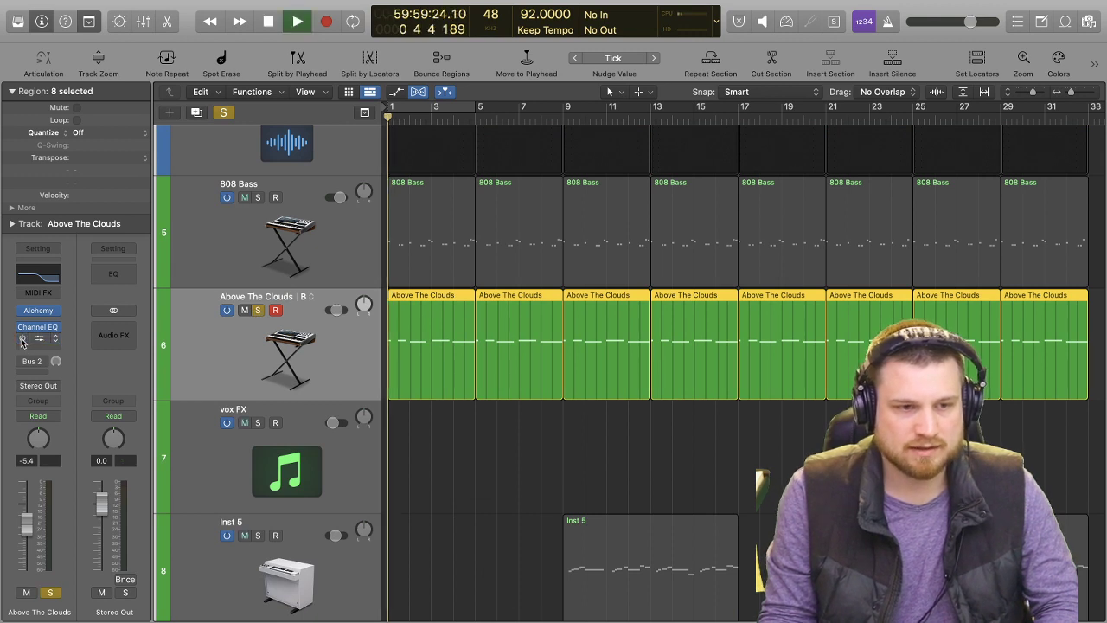
mouse_move(22, 336)
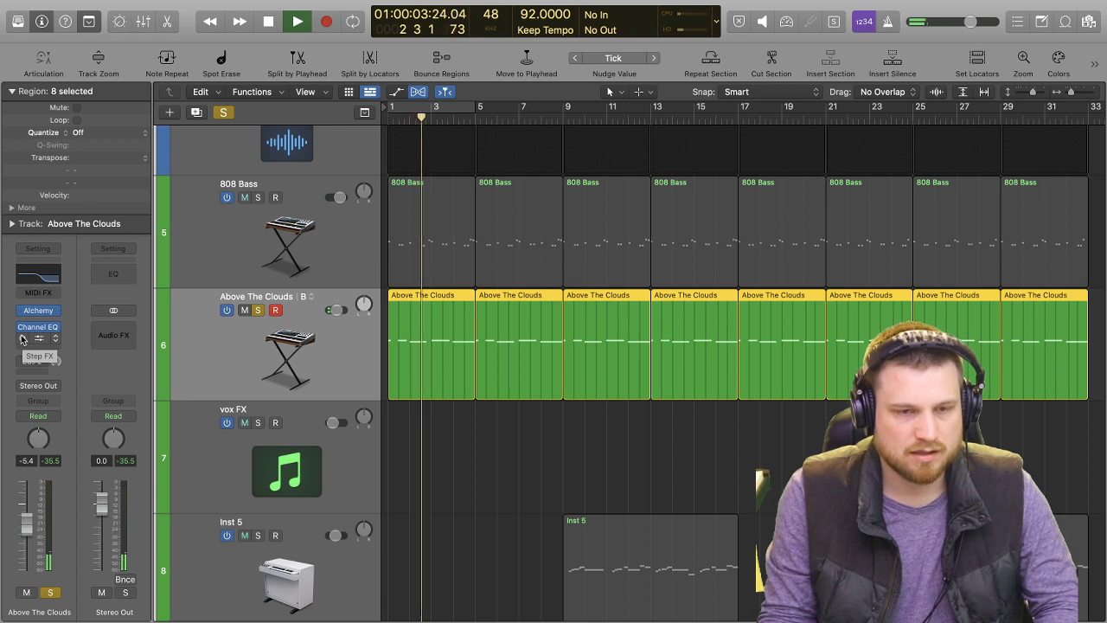
key(space)
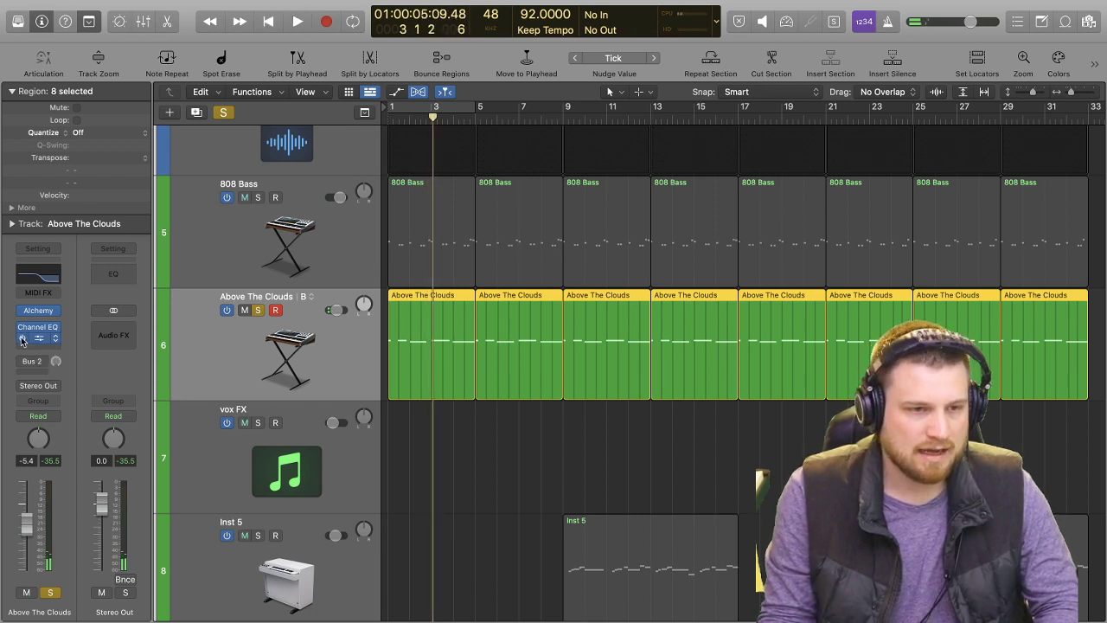
key(space)
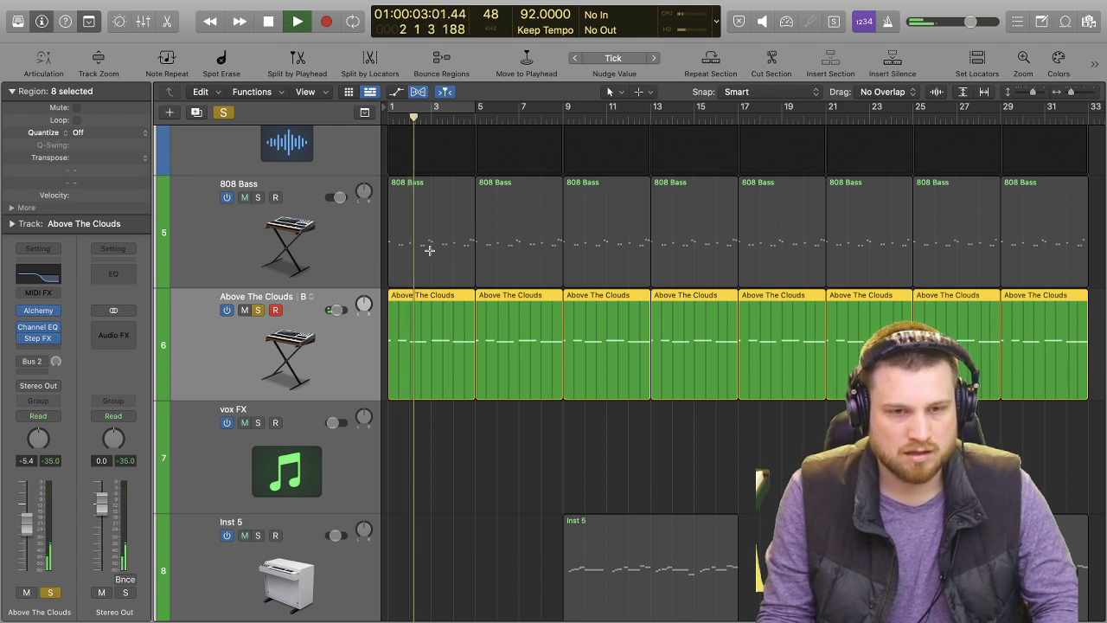
Unsolo the Above The Clouds track, listen to the full mix to about bar 11 and stop playback.
click(257, 309)
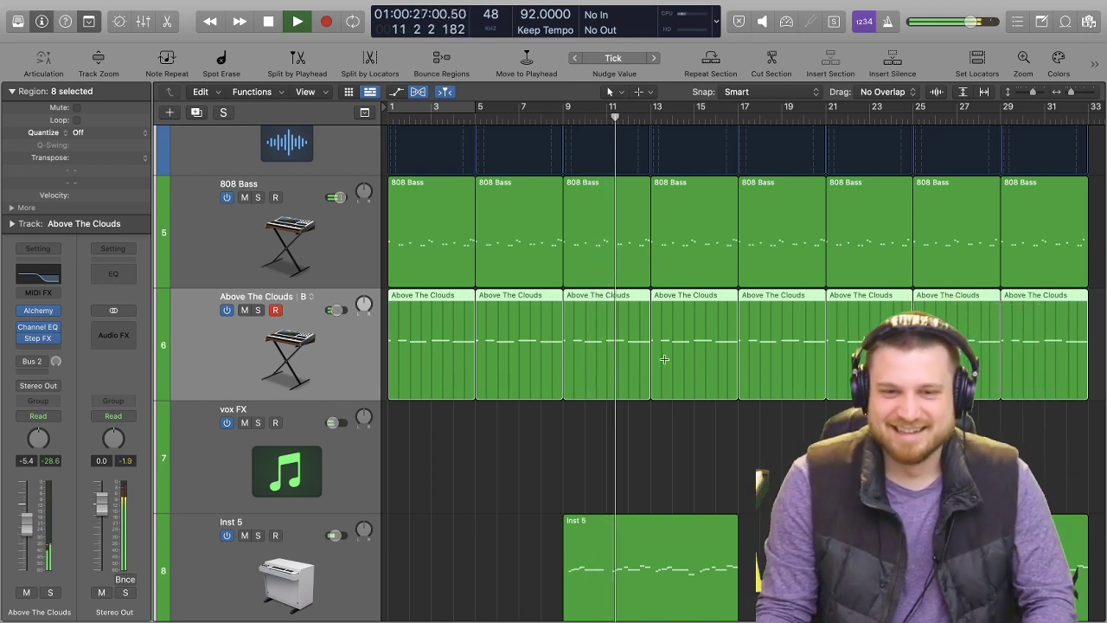
scroll(657, 311, up, 3)
key(space)
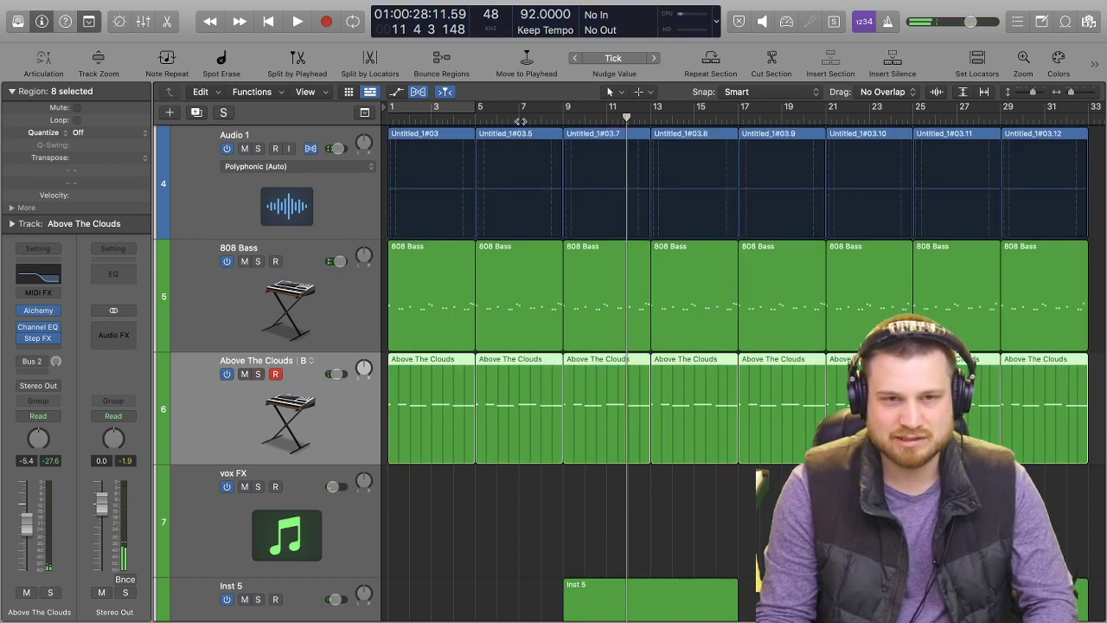
Turn off the Flex display and reduce the track heights so more of the arrangement fits on screen.
key(super+f)
key(super+Up)
key(super+Up)
key(super+Up)
key(super+Up)
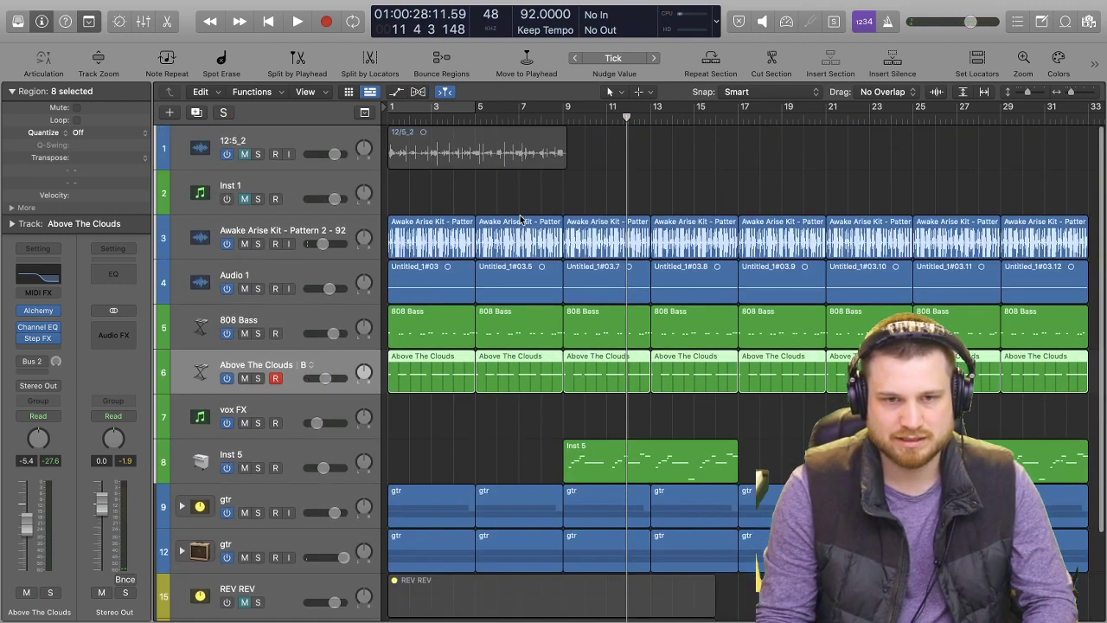
scroll(321, 284, down, 1)
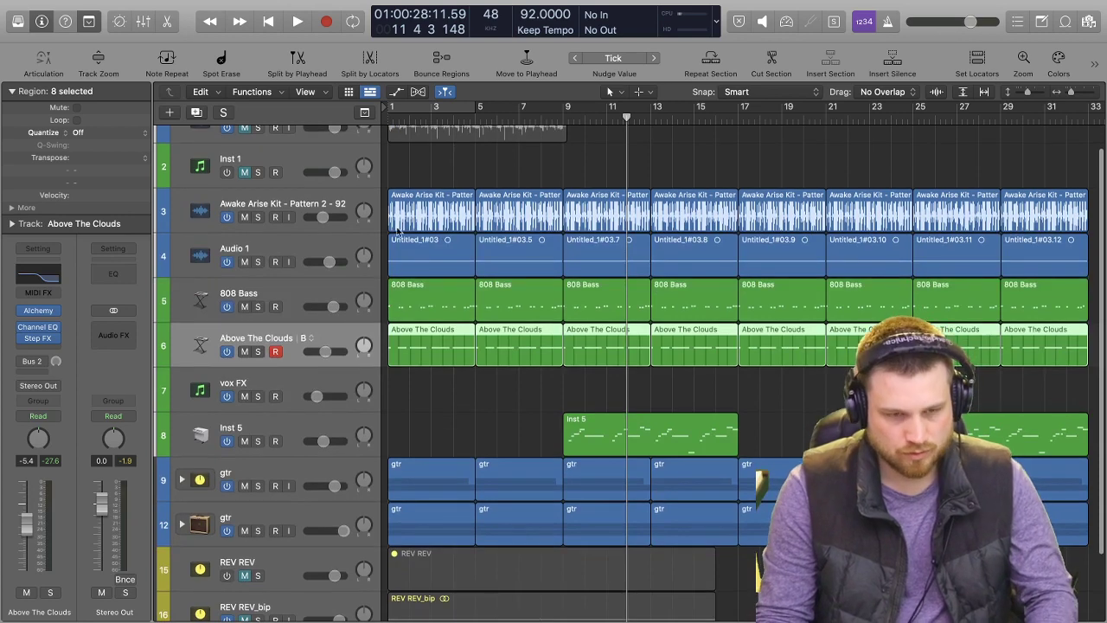
scroll(394, 248, up, 1)
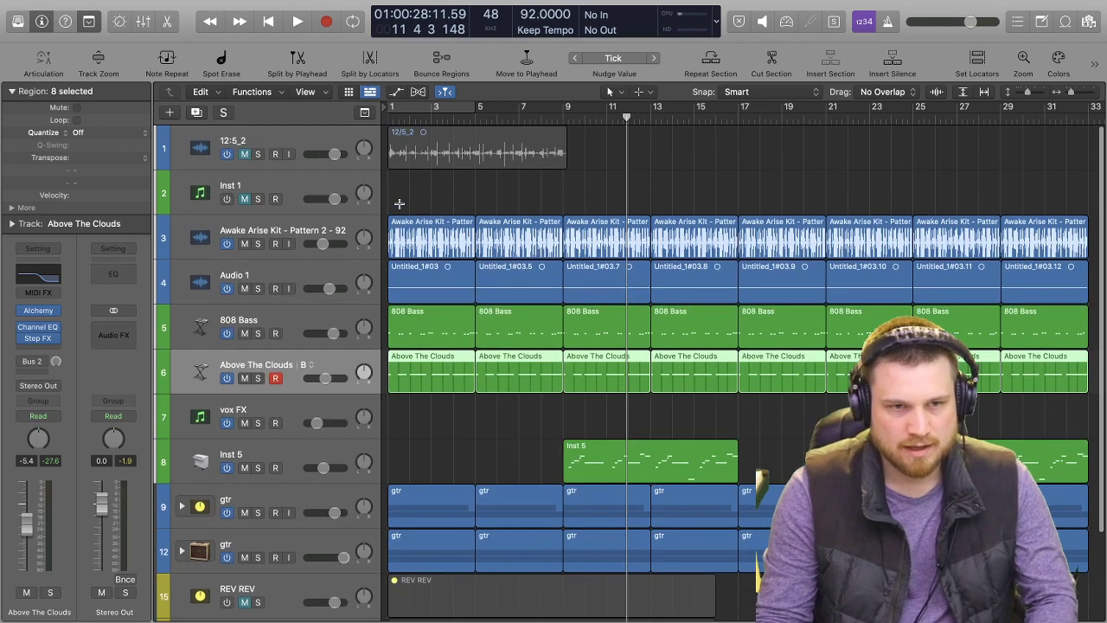
Add a software instrument track below the Awake Arise Kit track and load Alchemy on it.
click(302, 253)
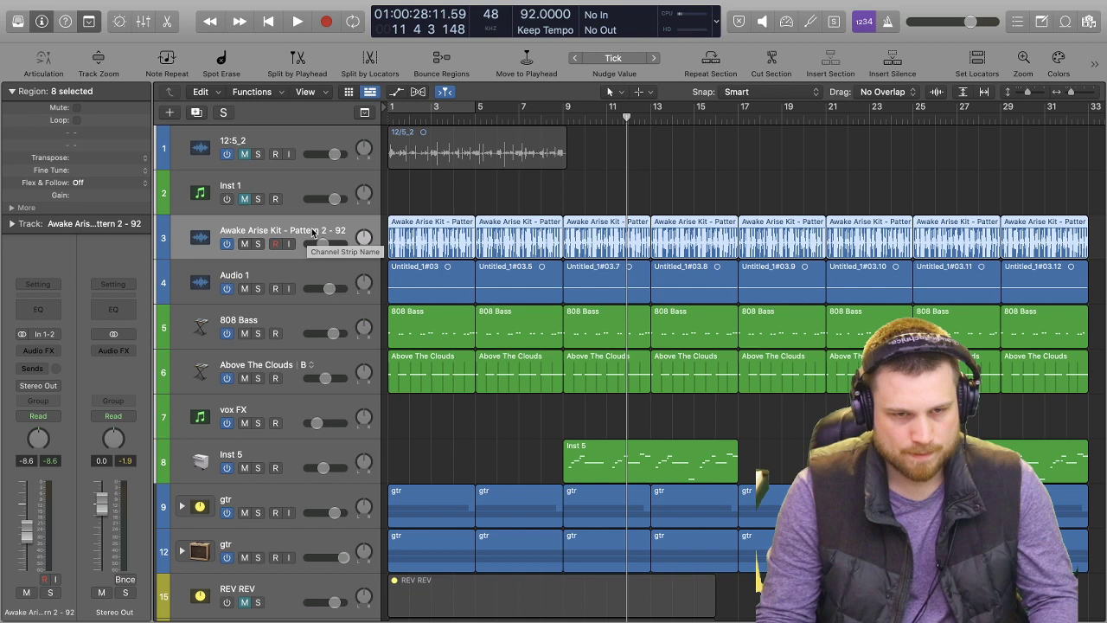
key(alt+super+s)
click(51, 333)
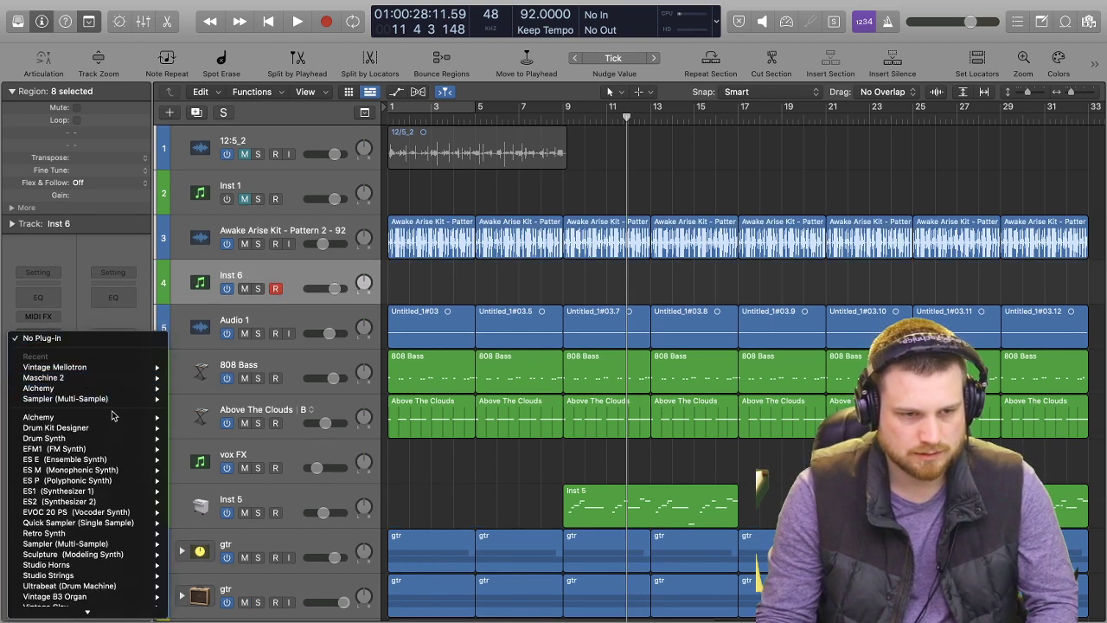
click(193, 418)
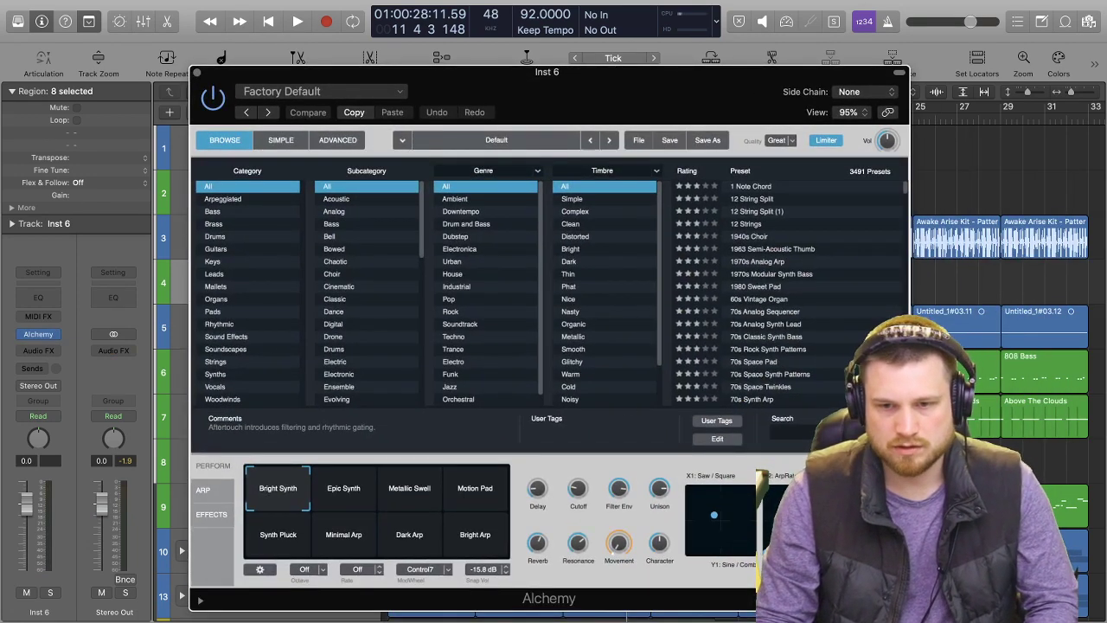
Search the Alchemy presets for "ba" and load the Baby Dropper preset.
click(808, 435)
text(ba)
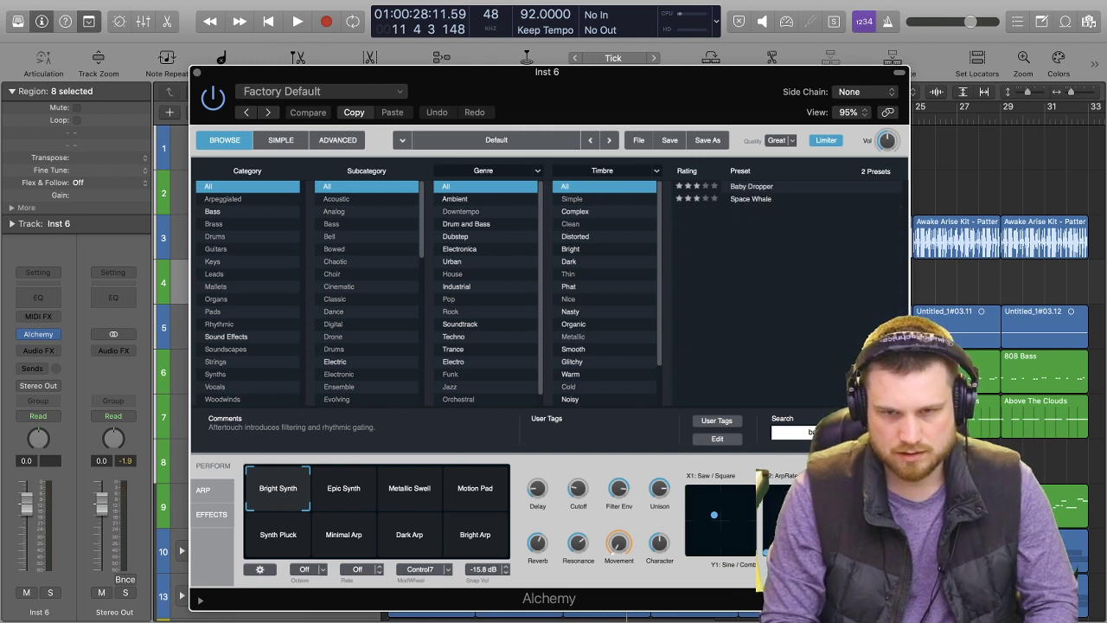
click(766, 186)
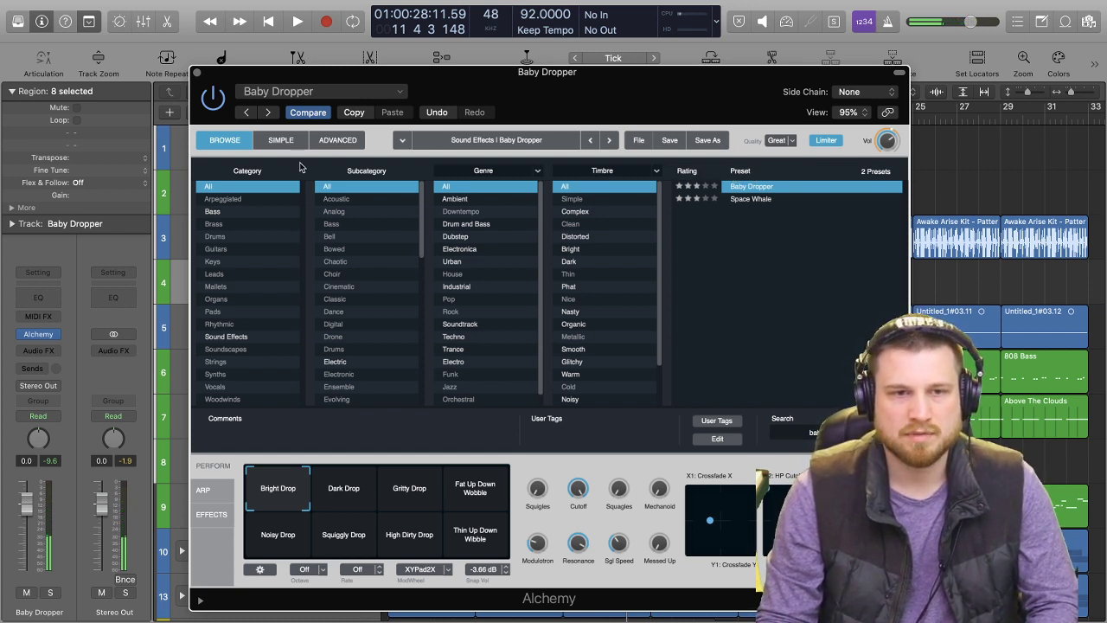
In Alchemy's advanced view, switch off sources A, B and C so only Noise source D sounds, and play the beat.
click(335, 140)
click(250, 186)
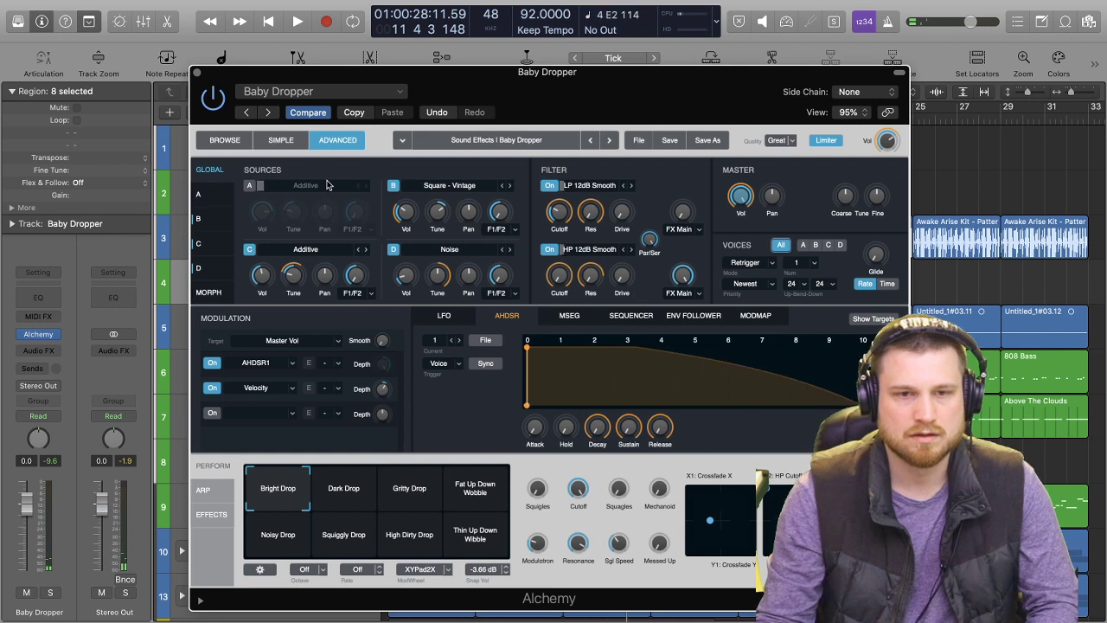
click(398, 187)
click(394, 187)
click(391, 186)
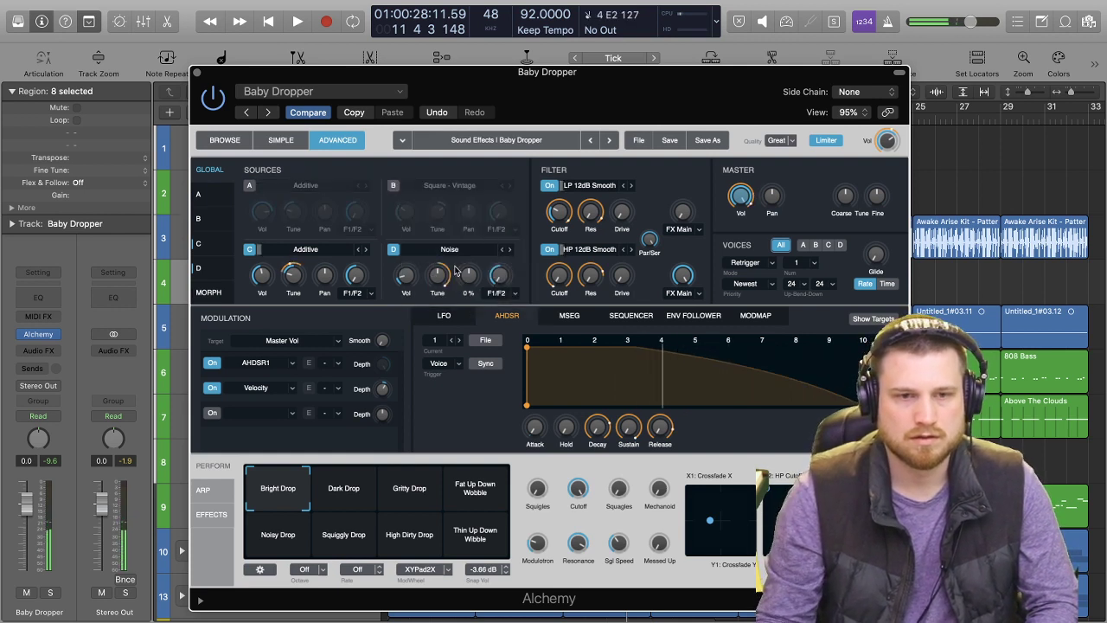
click(250, 250)
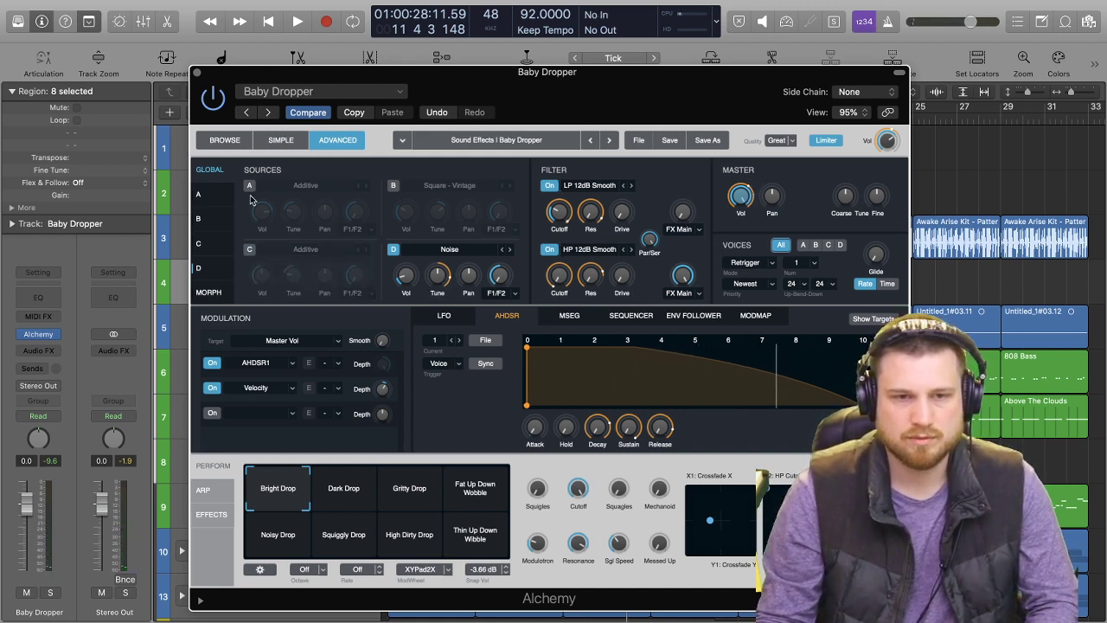
key(space)
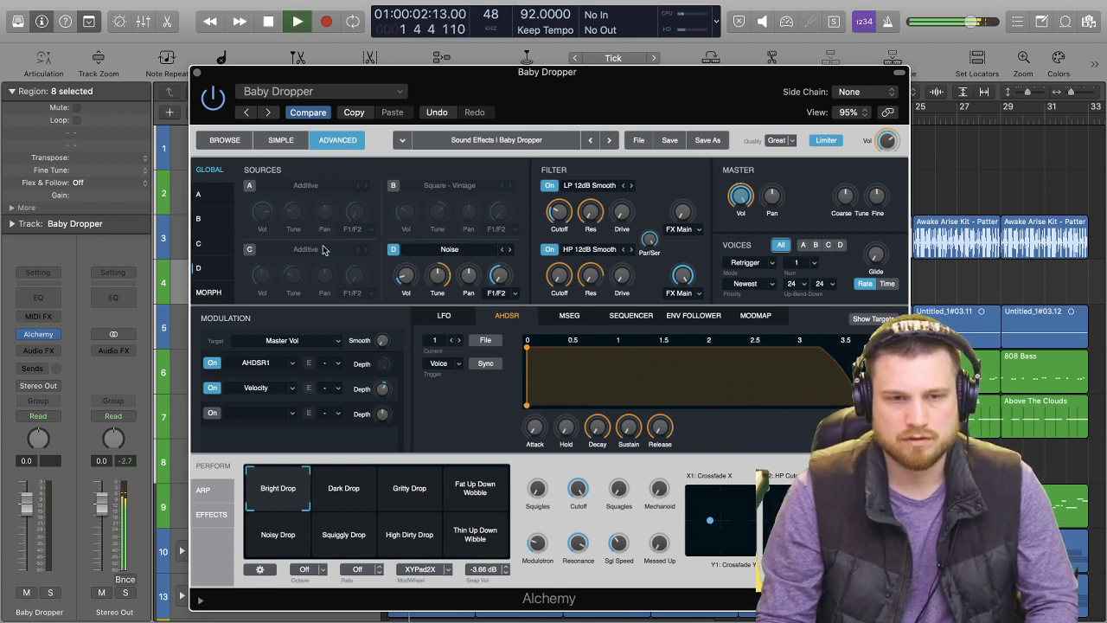
Switch source C back on and open the audio import browser for it.
click(248, 251)
click(350, 252)
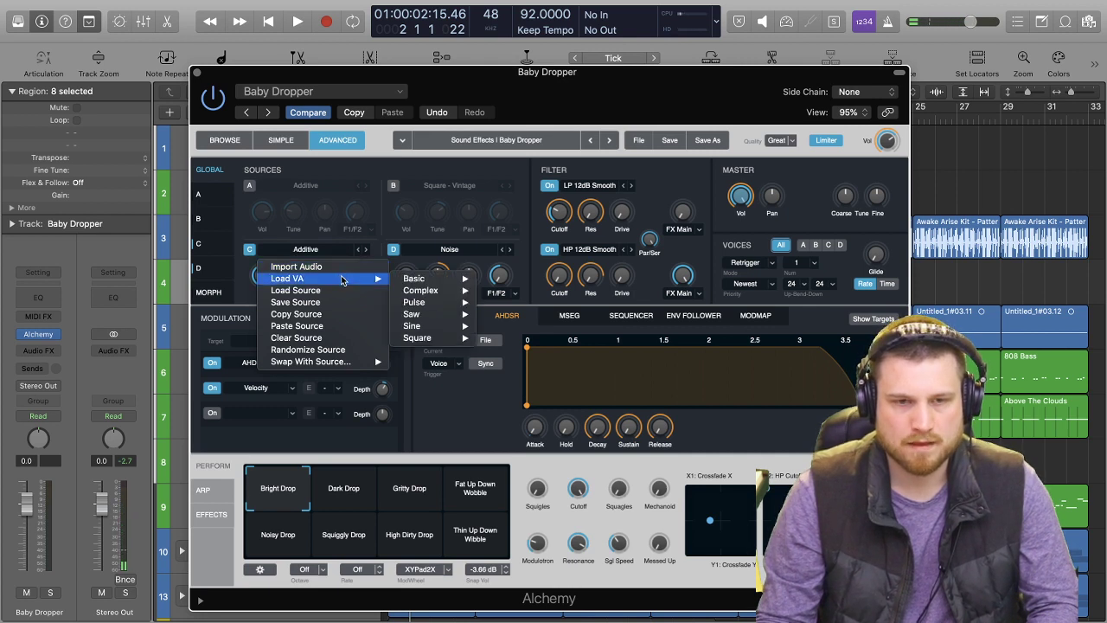
click(343, 271)
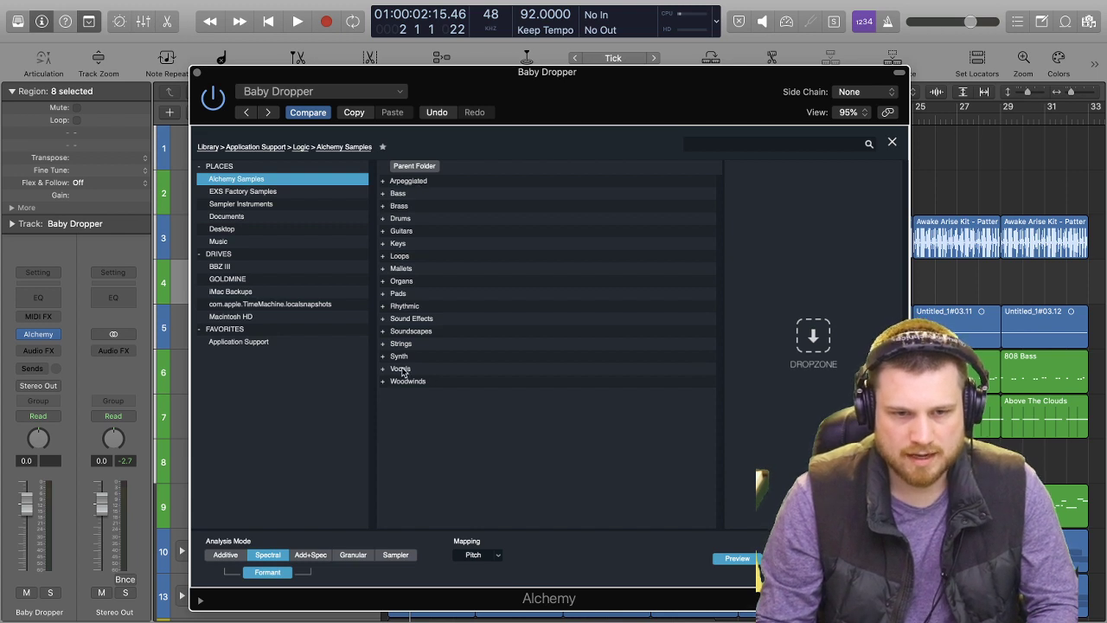
Search the Alchemy samples for "noise" and "white", and clear the search.
click(802, 145)
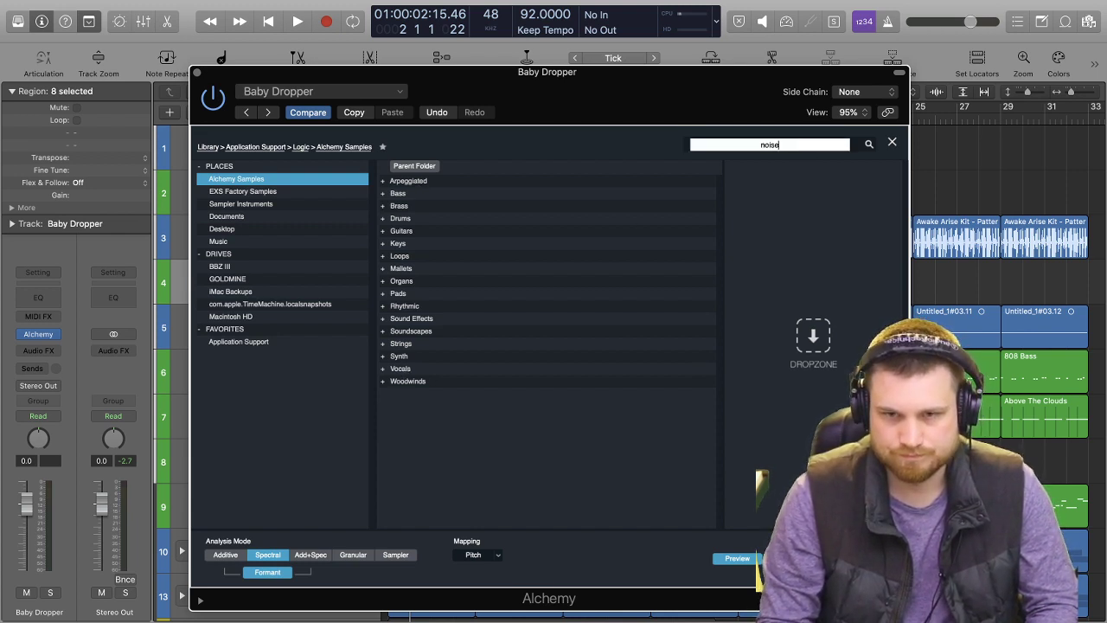
key(Return)
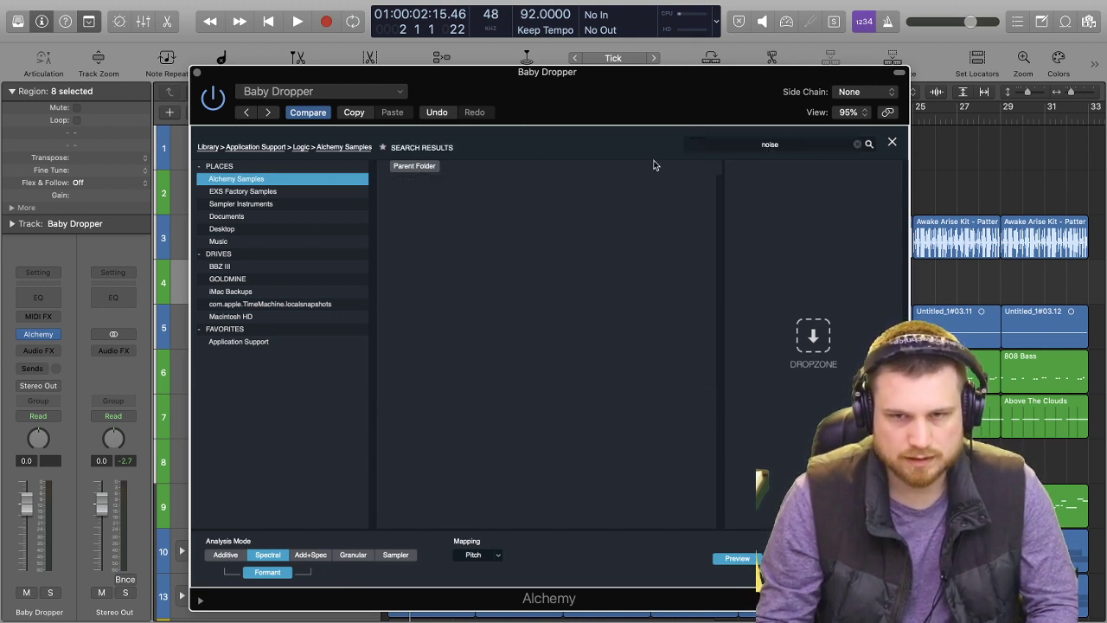
click(811, 144)
text(wh)
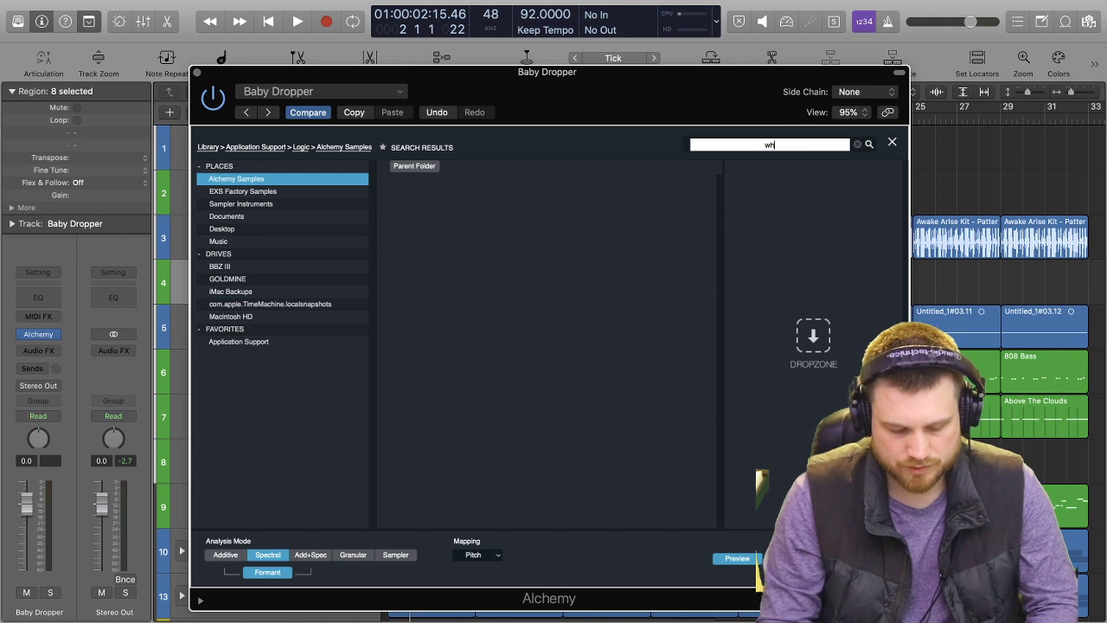
text(ite)
key(Return)
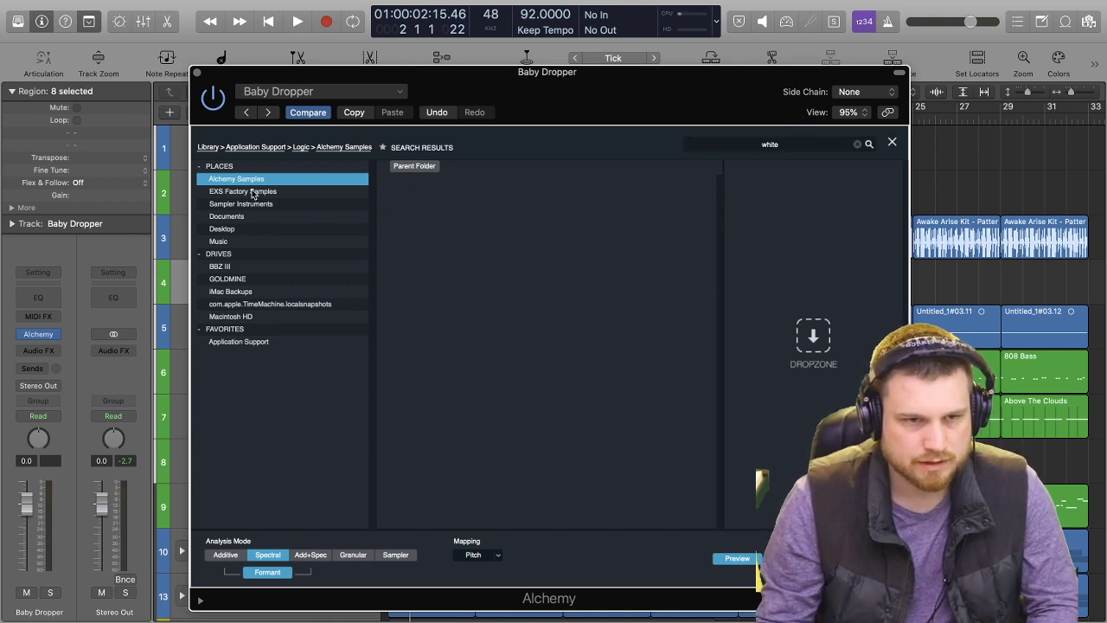
click(857, 145)
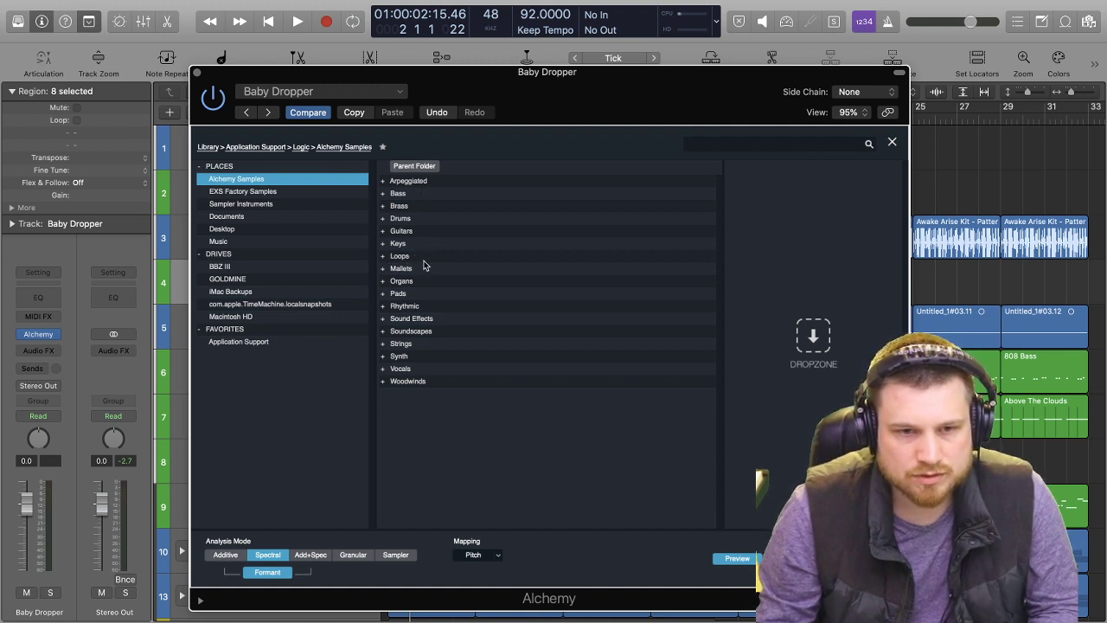
Open the Transitions folder in Sound Effects and preview the Alien Skull Probe, Breaker pp and Crackle Drop pp samples.
double_click(427, 318)
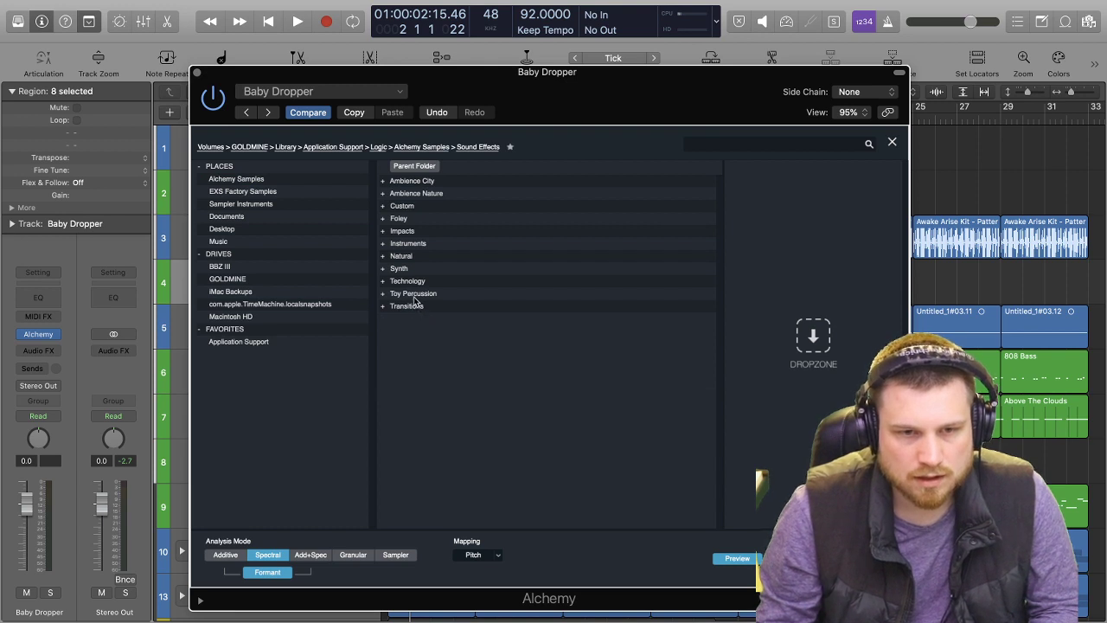
double_click(406, 306)
click(411, 184)
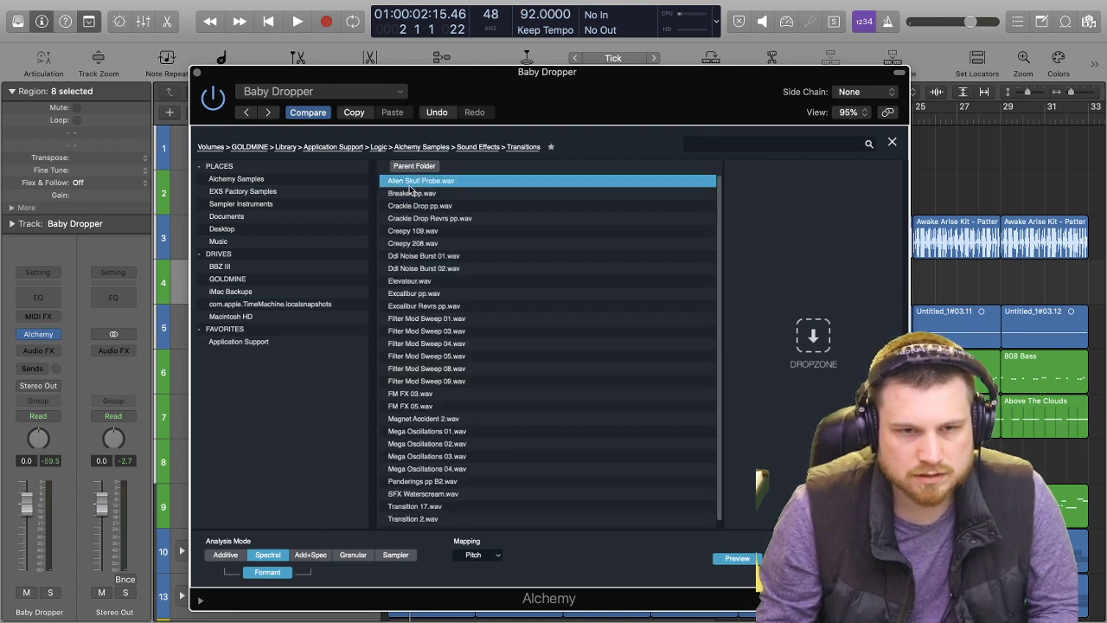
click(410, 194)
click(405, 205)
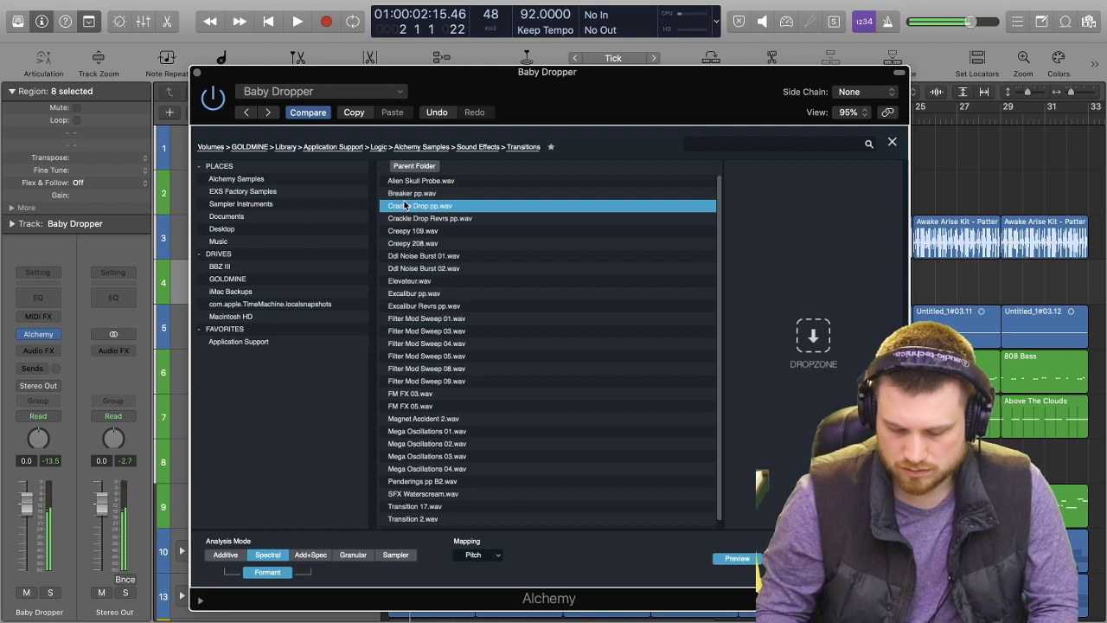
Audition the remaining Transitions samples one by one, from Crackle Drop Revrs pp.wav through Transition 2.wav.
key(Down)
key(Down)
key(Down)
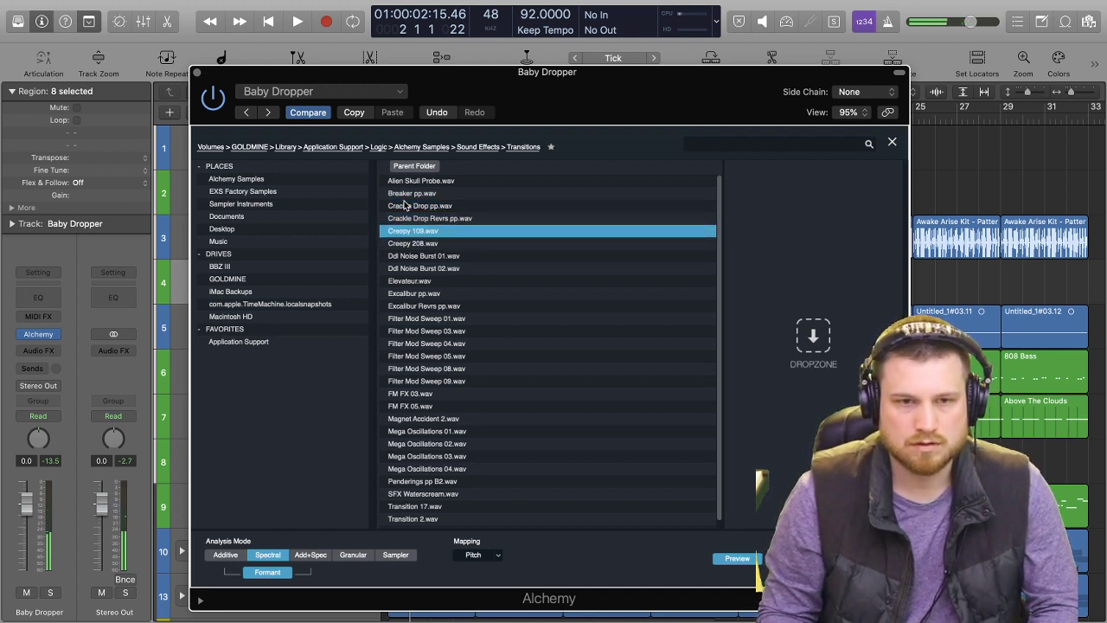
key(Down)
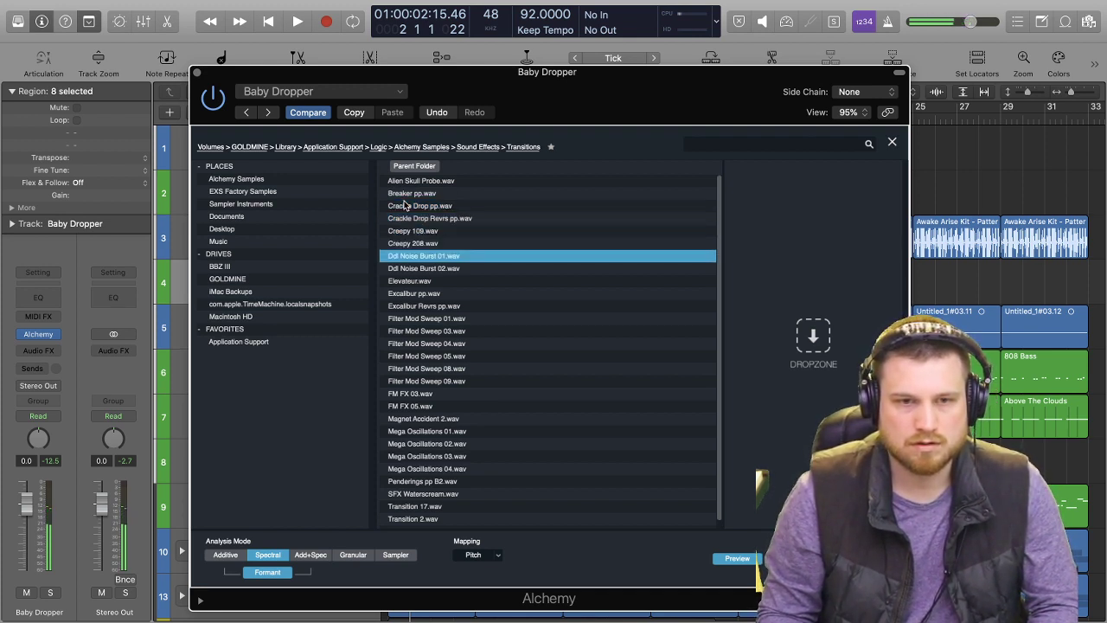
key(Down)
key(Up)
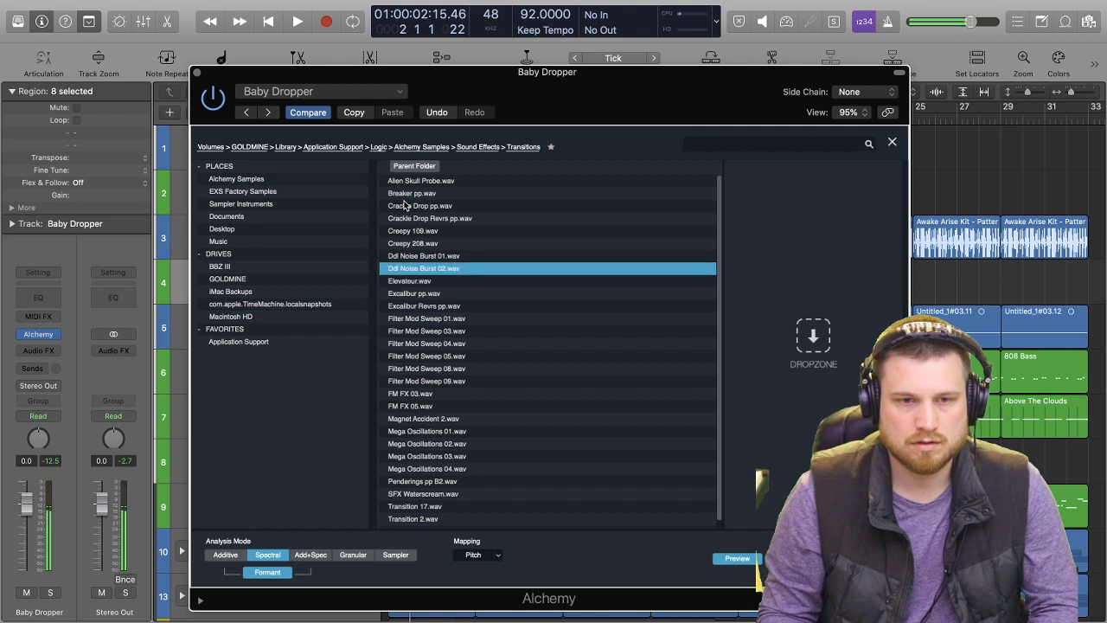
key(Down)
key(Down)
key(Down)
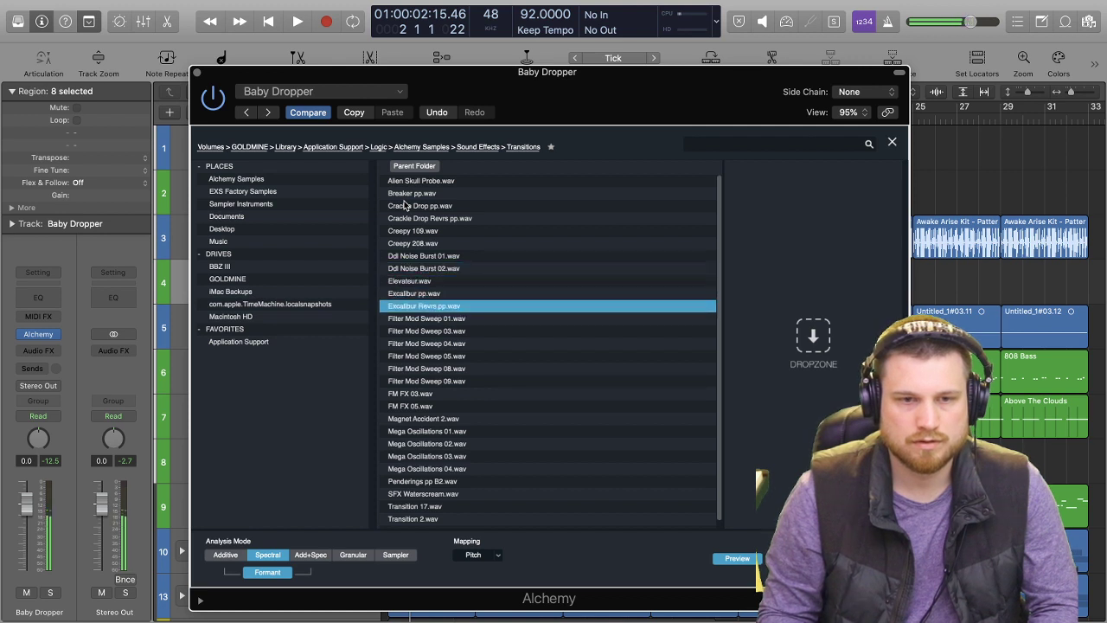
key(Down)
key(Down)
key(Down)
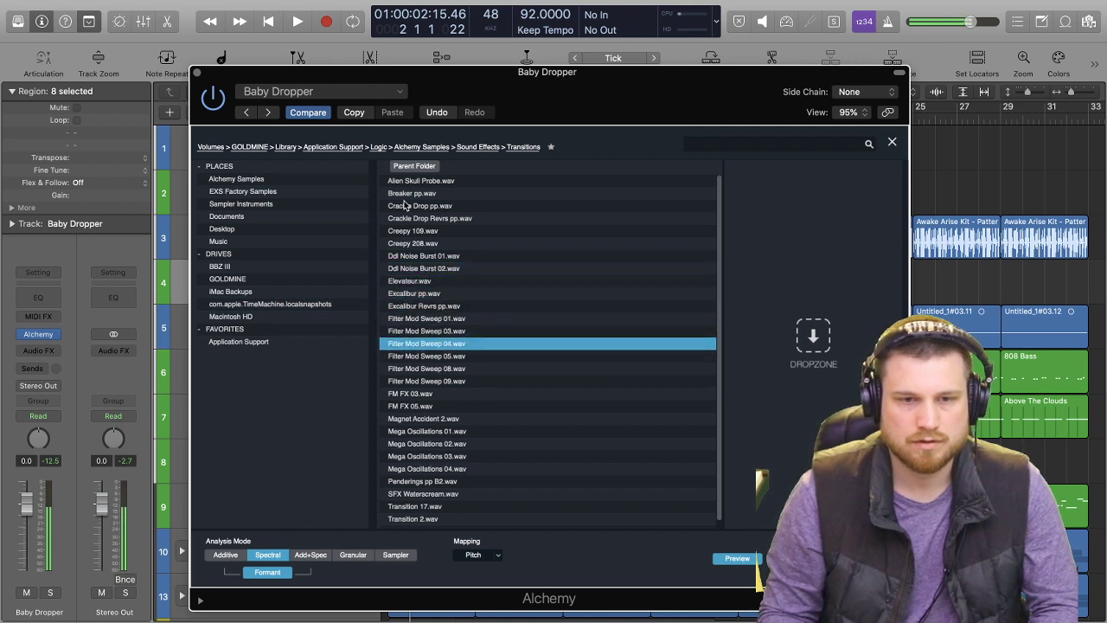
key(Down)
key(Down)
key(Down)
key(Down)
key(Down)
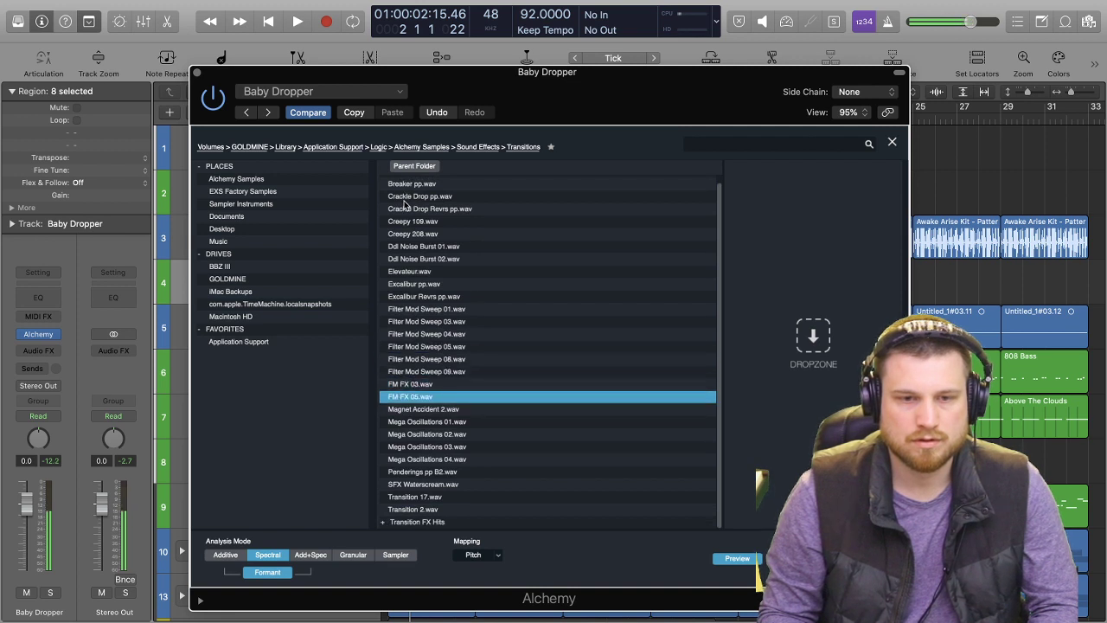
key(Down)
key(Down)
key(Down)
key(Down)
key(Down)
key(Down)
key(Down)
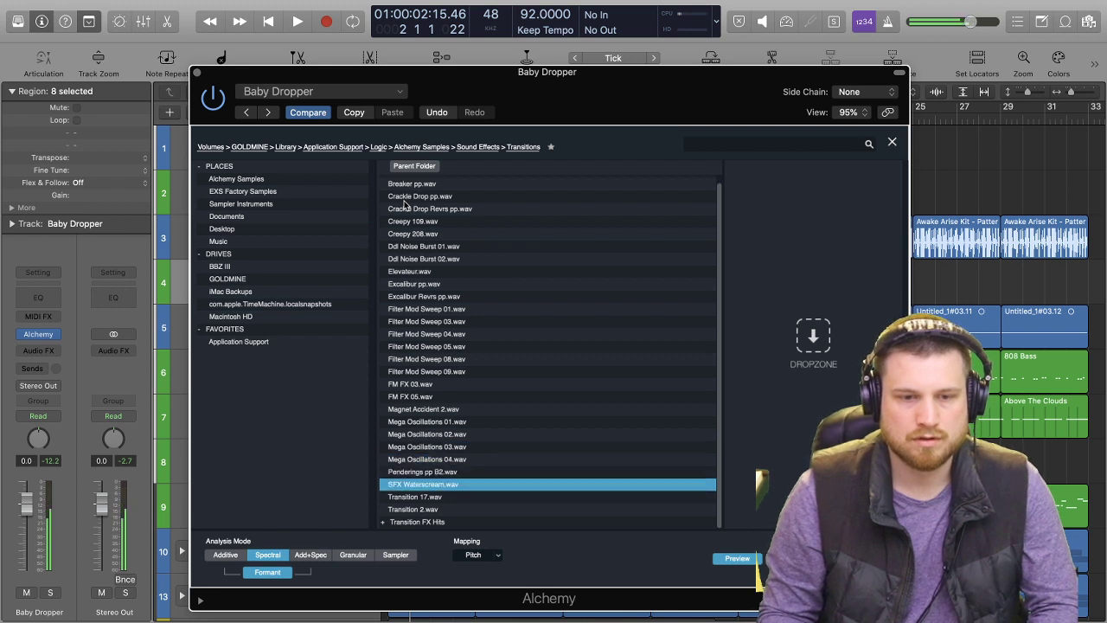
key(Down)
key(Down)
key(Down)
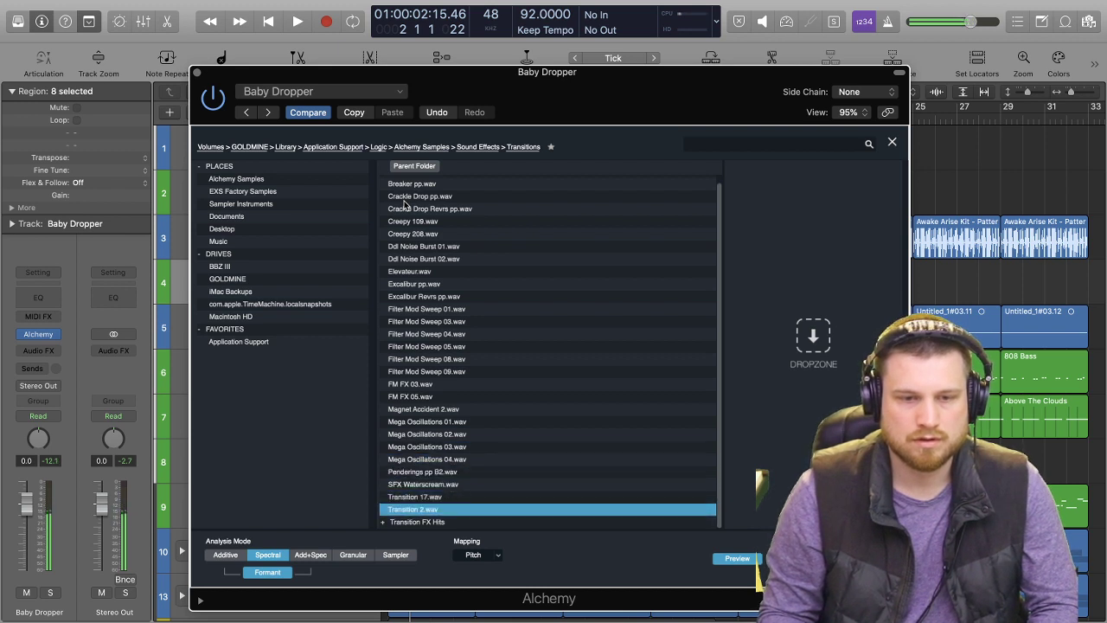
key(Down)
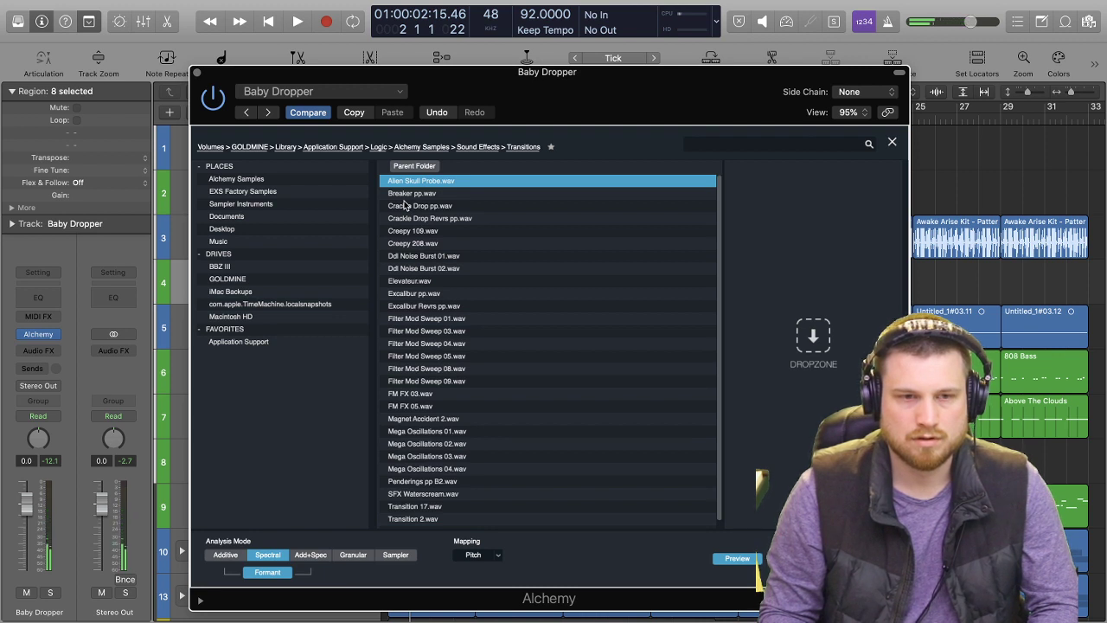
Compare the first few Transitions samples again and import Crackle Drop pp.wav into source C.
key(Down)
key(Up)
key(Down)
key(Down)
key(Down)
key(Up)
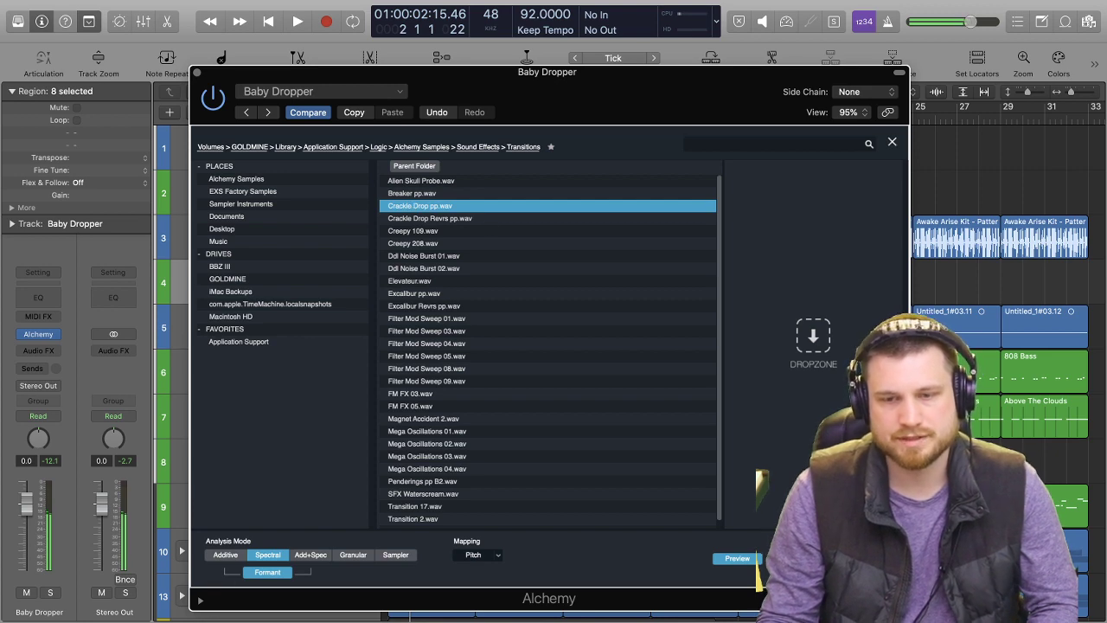
click(868, 558)
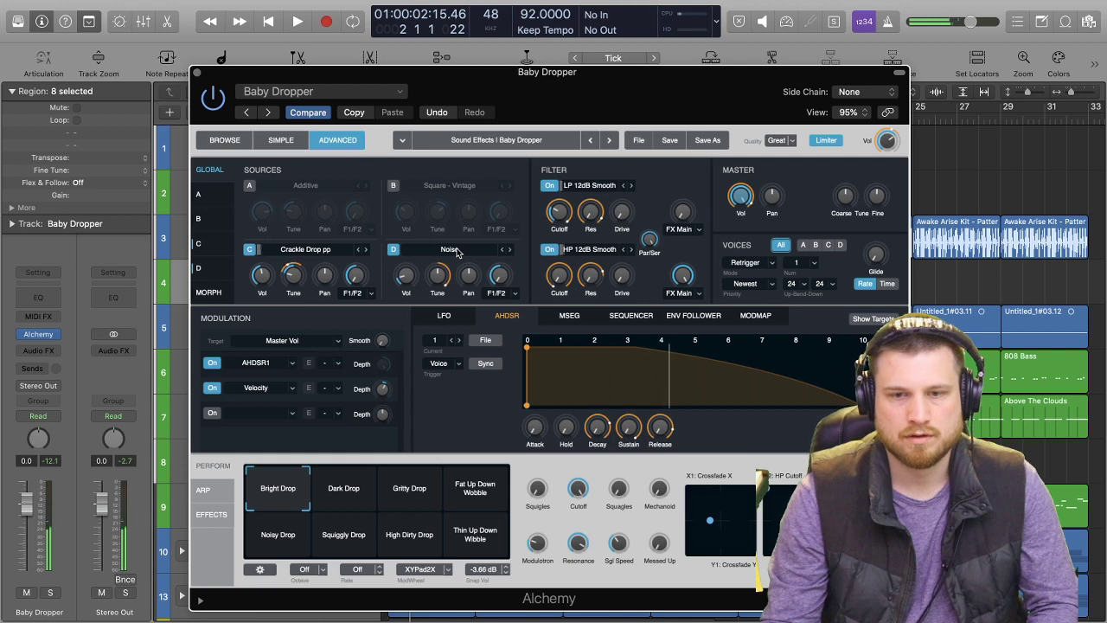
Play the arrangement through the change at bar 9, with the Alchemy window moved off the timeline.
key(space)
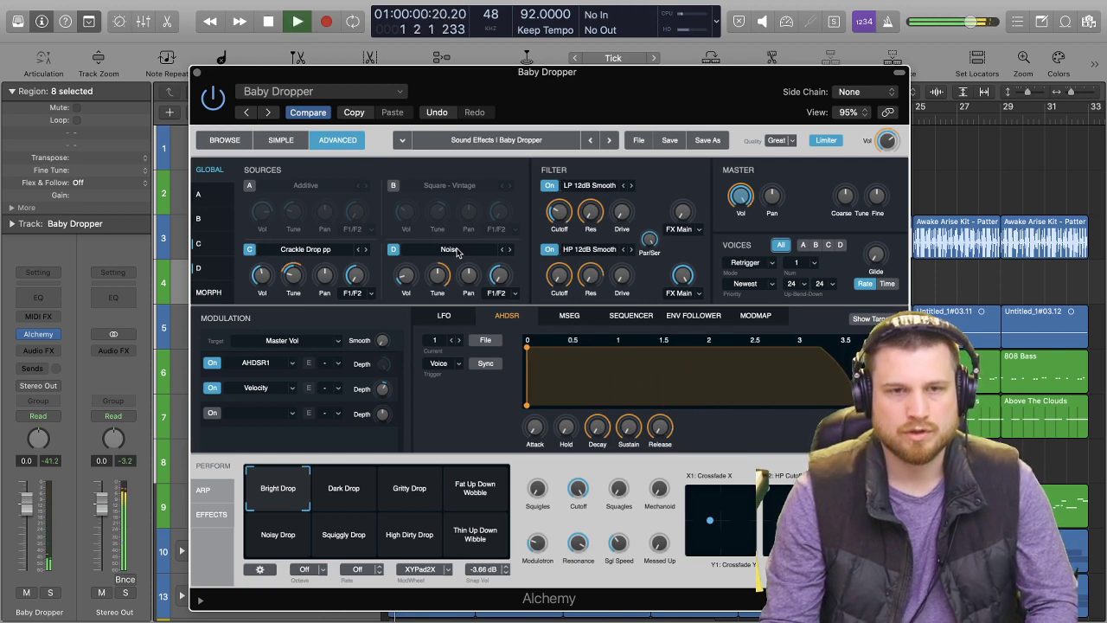
drag(558, 105, 55, 284)
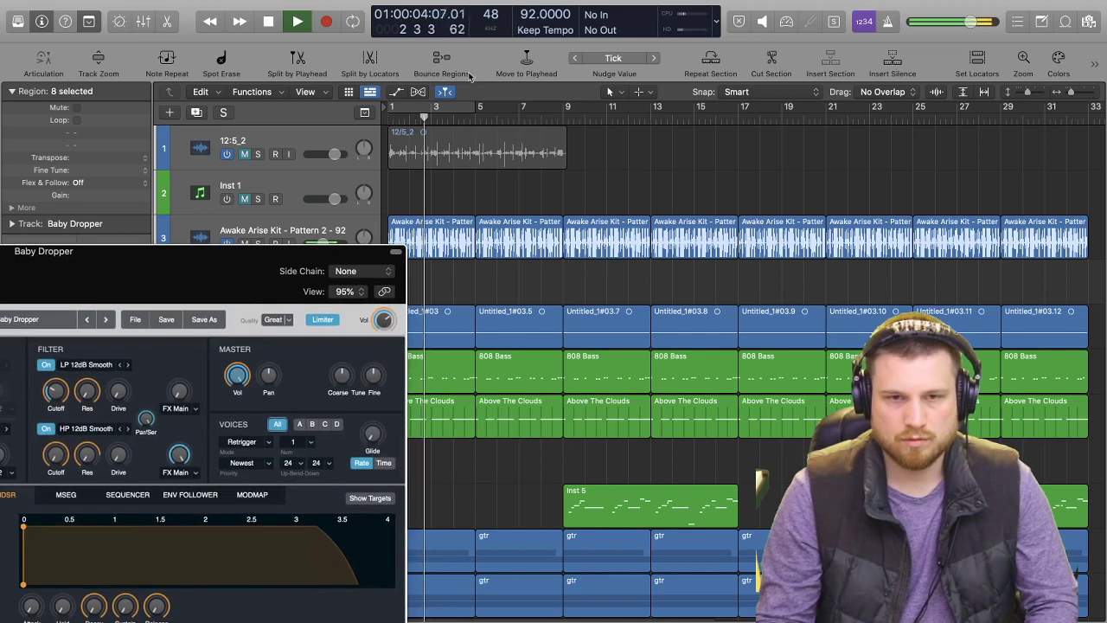
click(519, 118)
key(space)
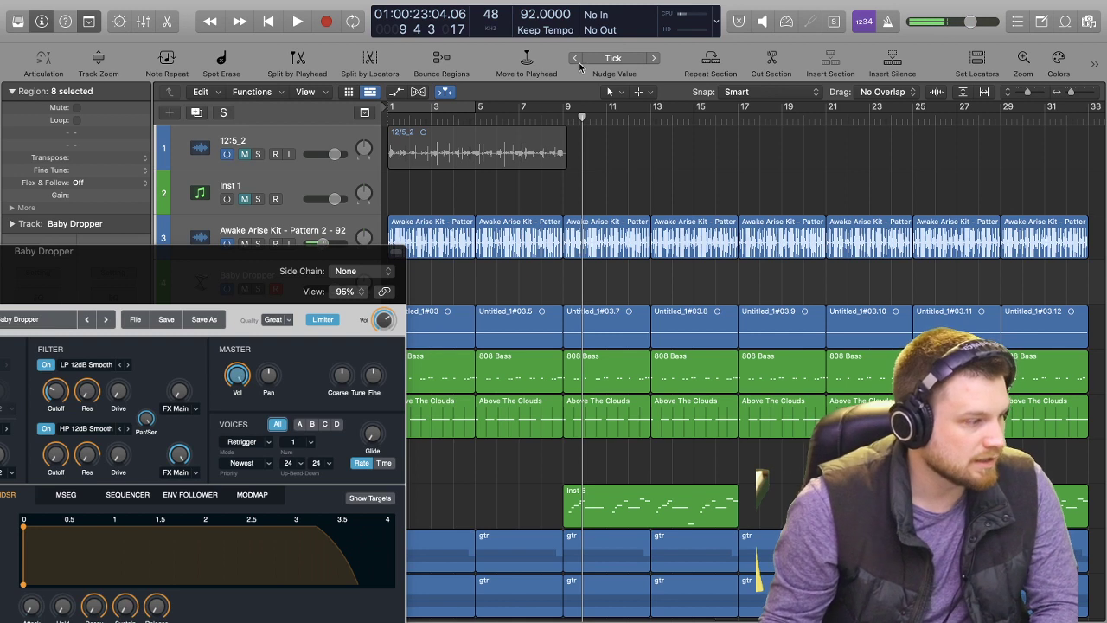
mouse_move(570, 5)
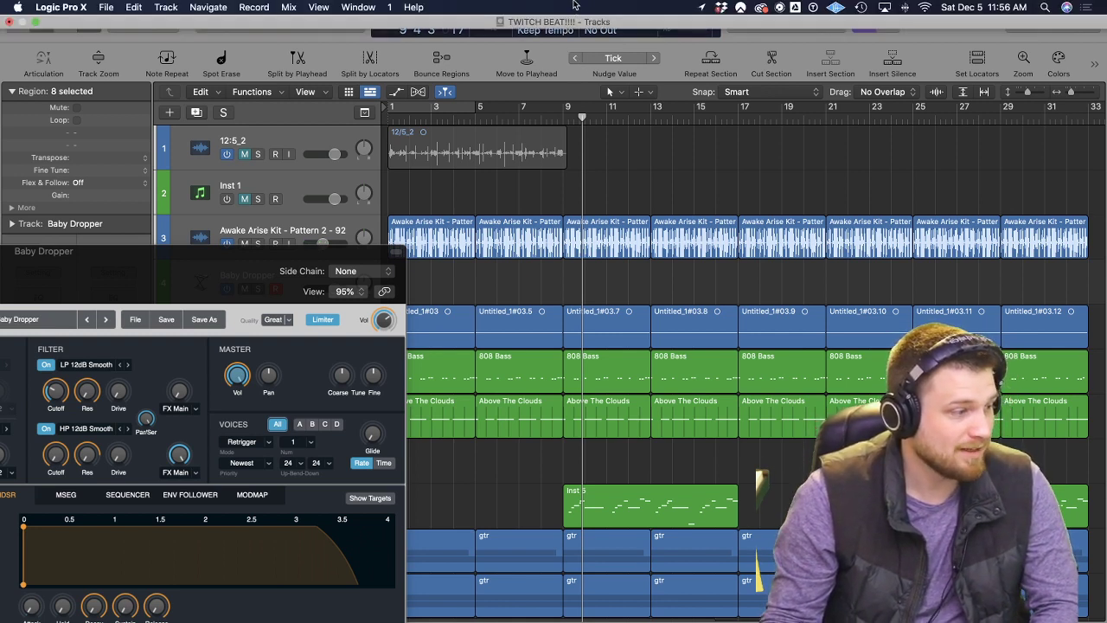
Record a Baby Dropper note on its track during bar 8, leading into bar 9.
click(504, 115)
key(space)
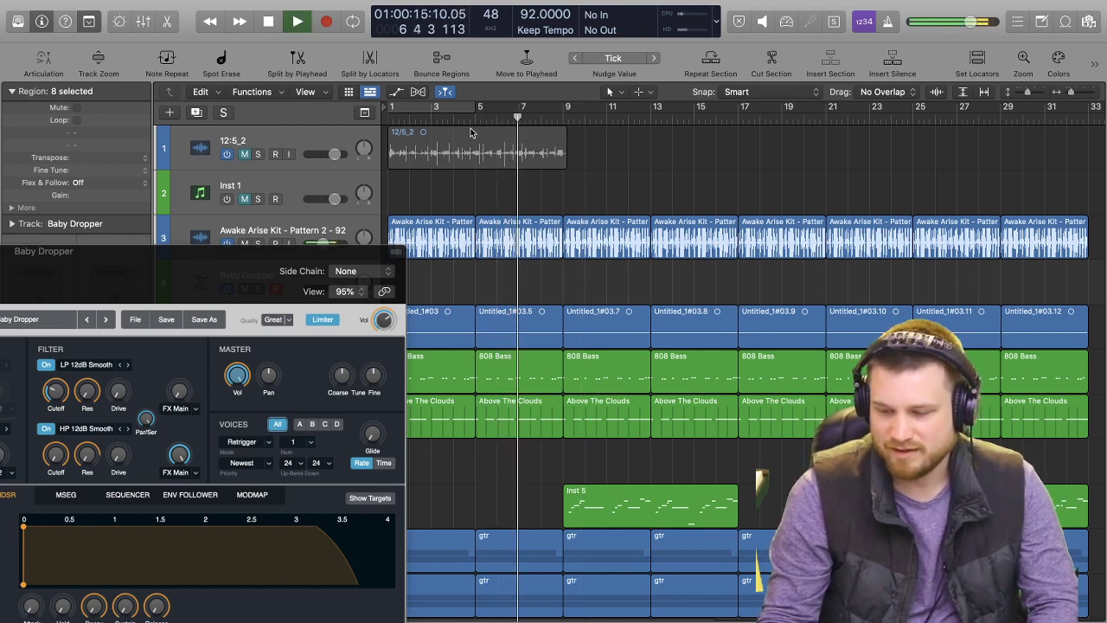
key(r)
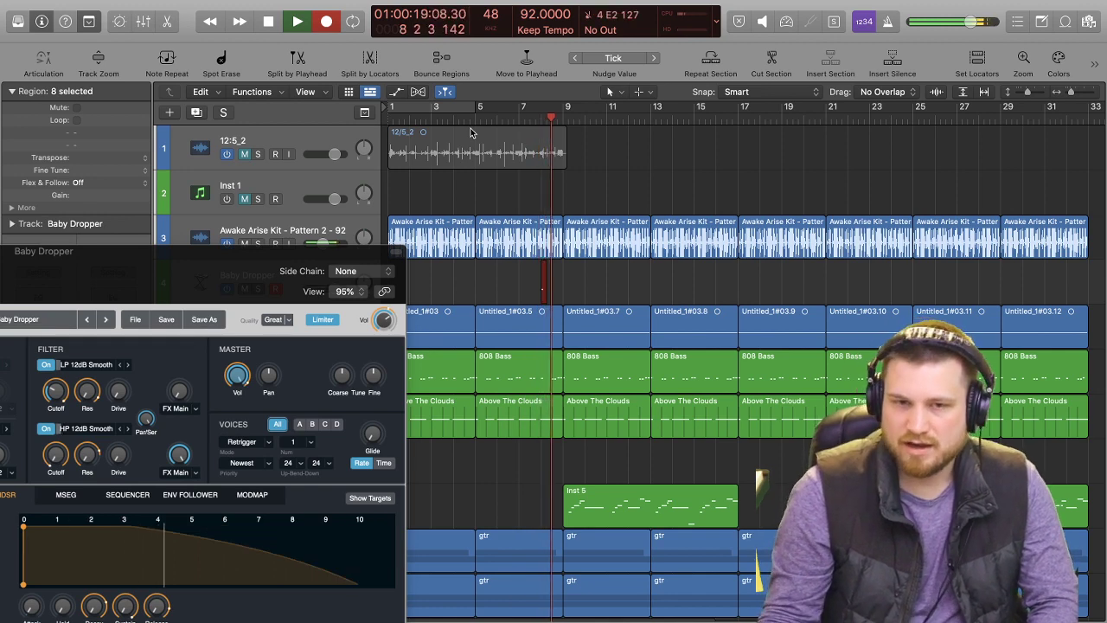
key(space)
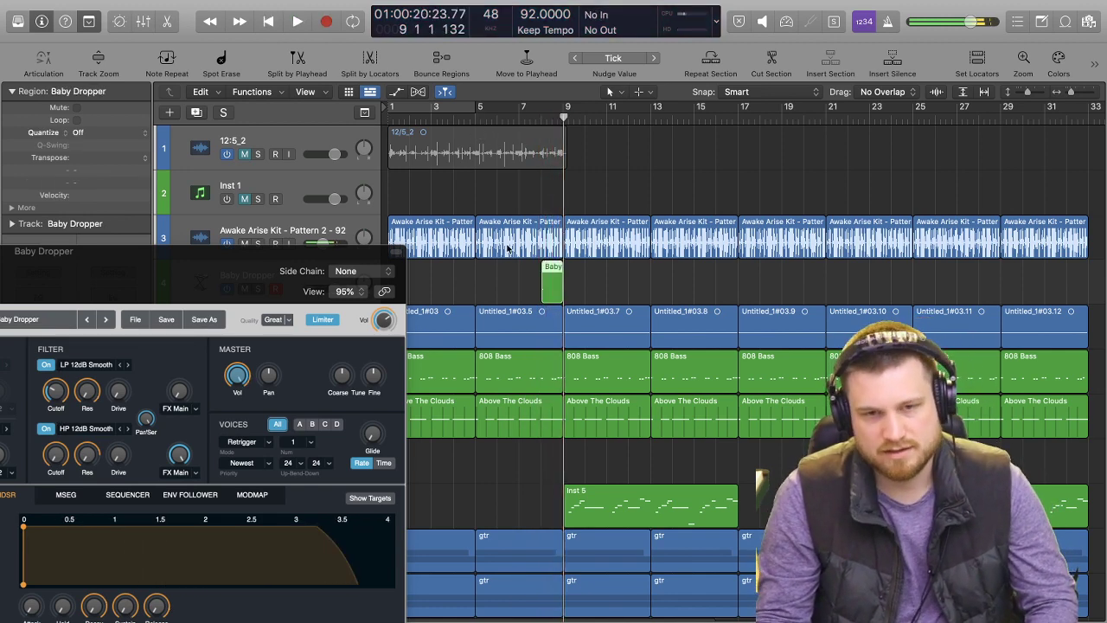
Play the recorded Baby Dropper region with Alchemy source C switched off, and switch source C back on.
drag(261, 298, 811, 112)
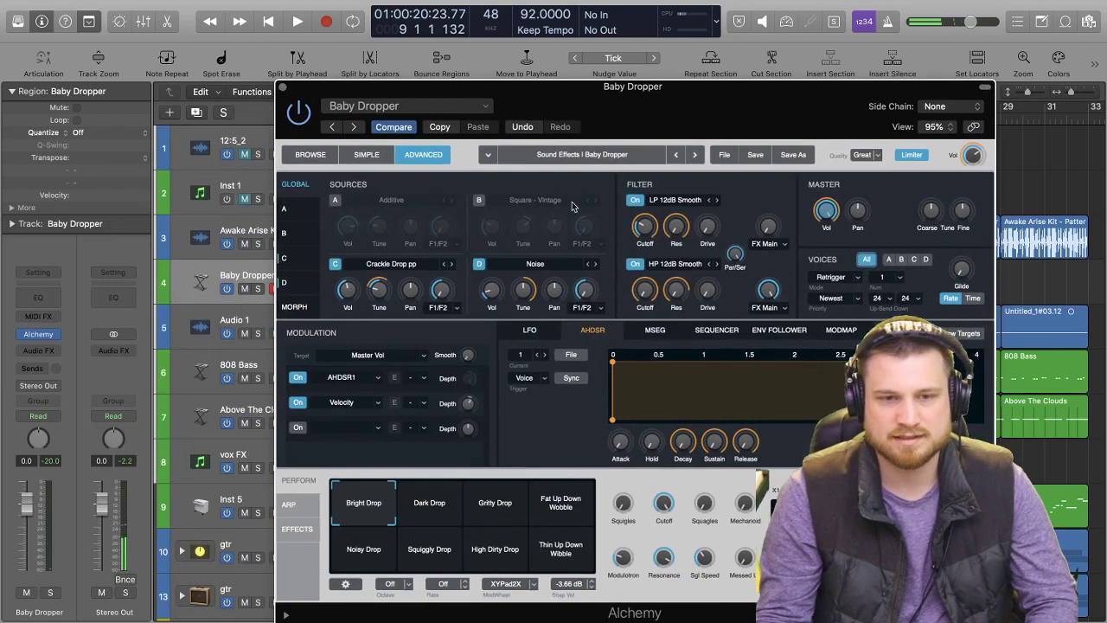
click(335, 265)
key(space)
drag(699, 119, 581, 366)
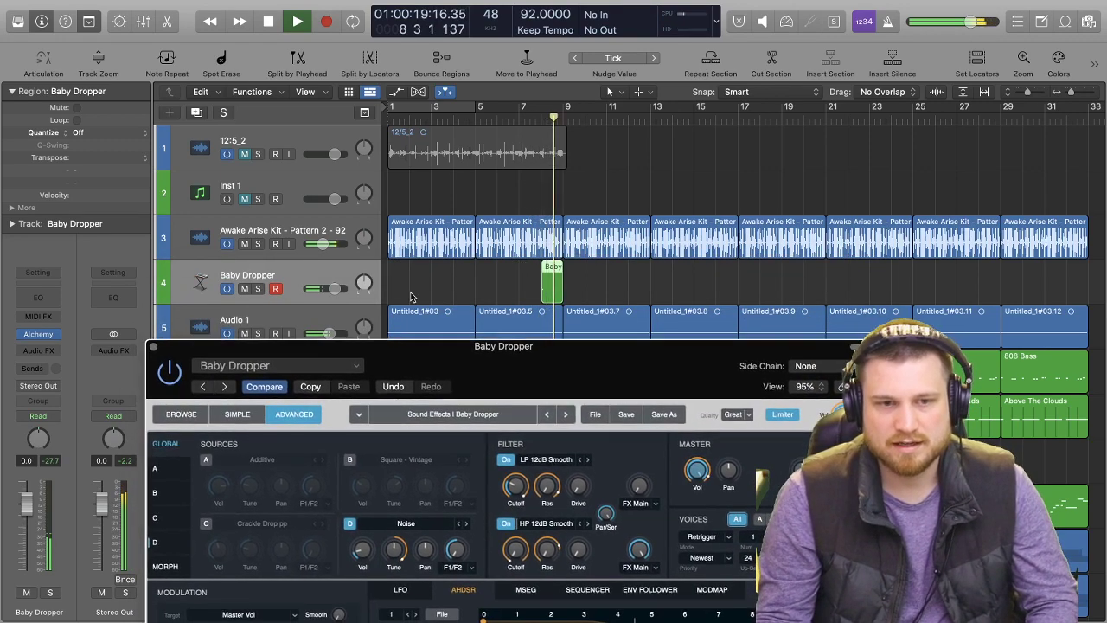
key(space)
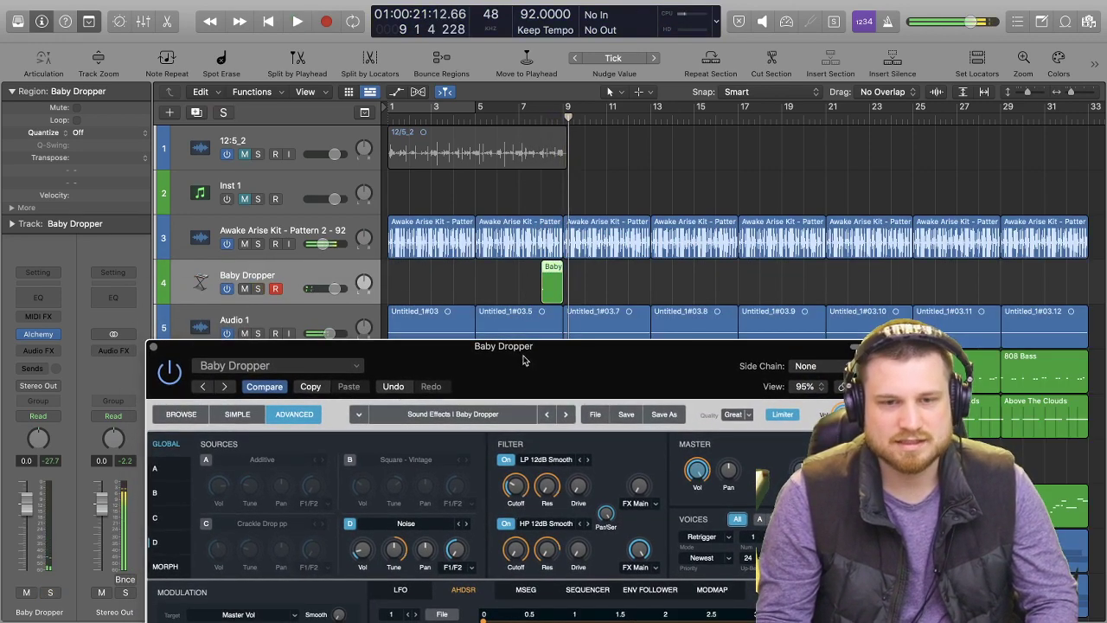
drag(522, 360, 566, 130)
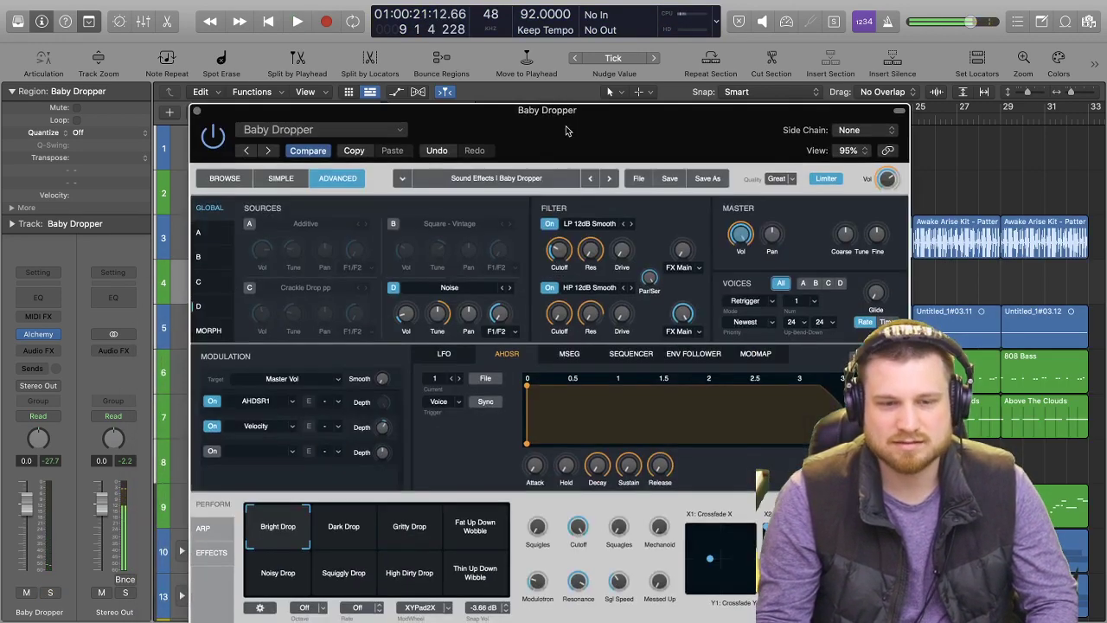
click(251, 289)
Preview Big Ocean.wav from the Ambience Nature sound effects folder and import it into source C.
click(302, 305)
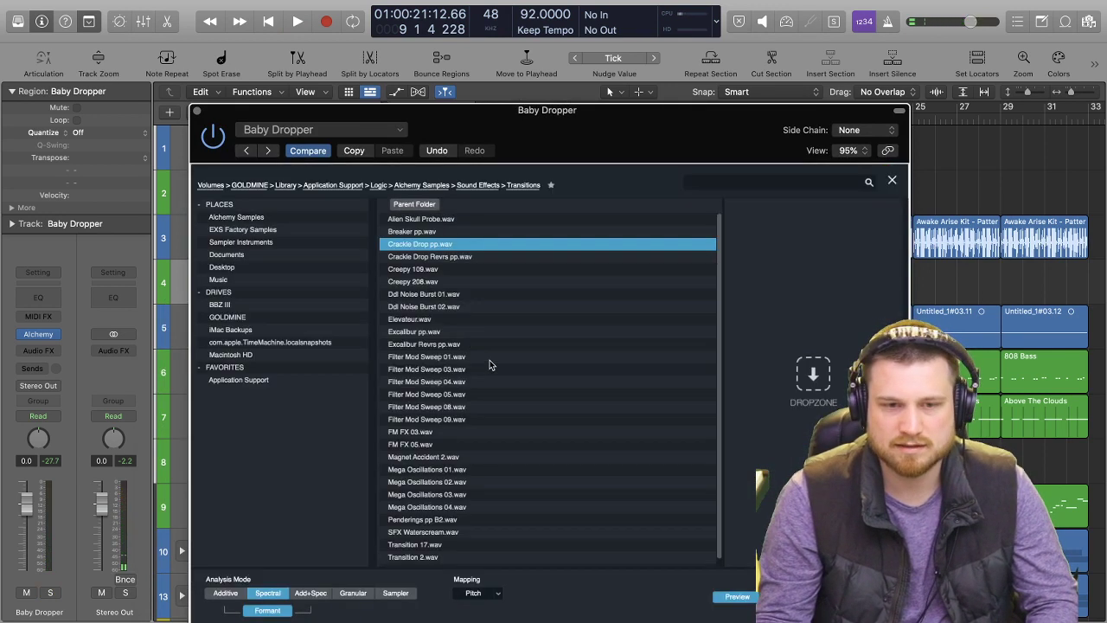
click(420, 207)
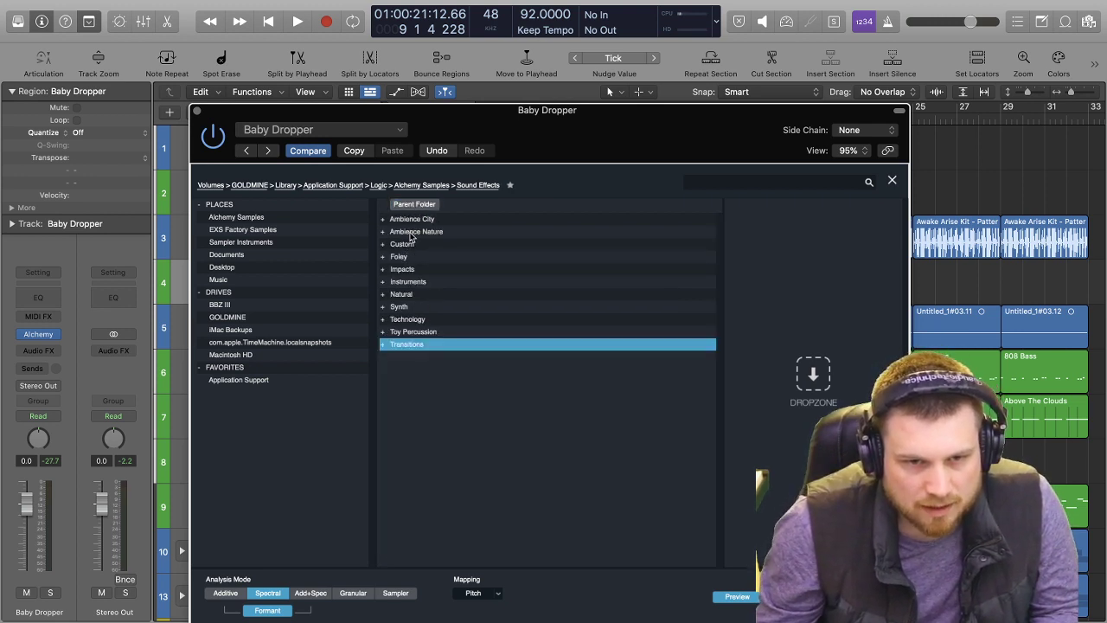
double_click(412, 234)
click(413, 221)
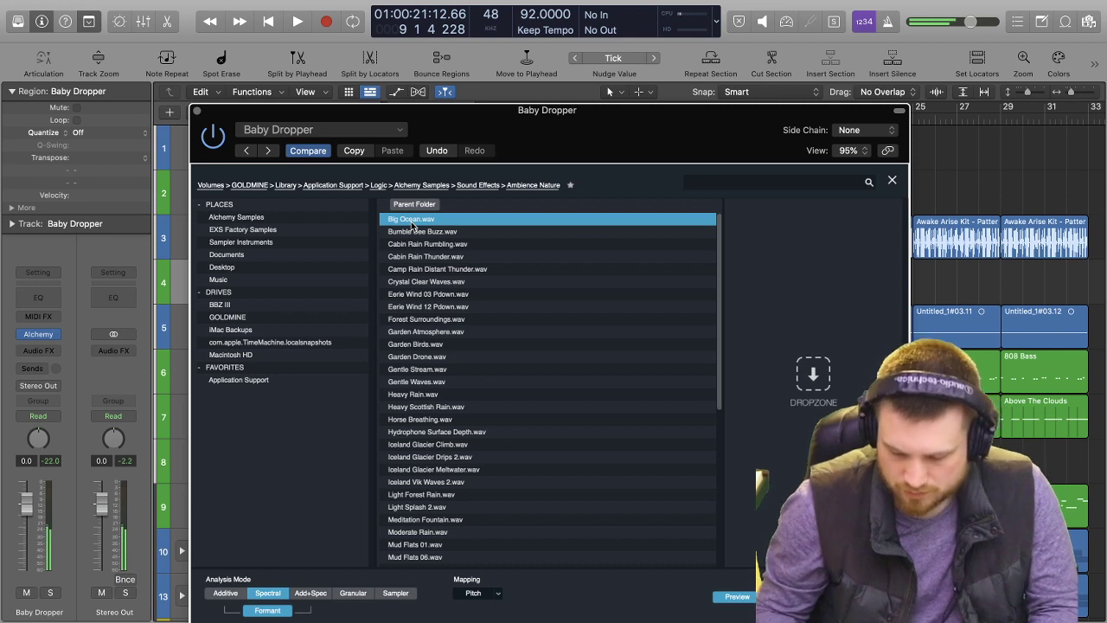
key(Down)
key(Up)
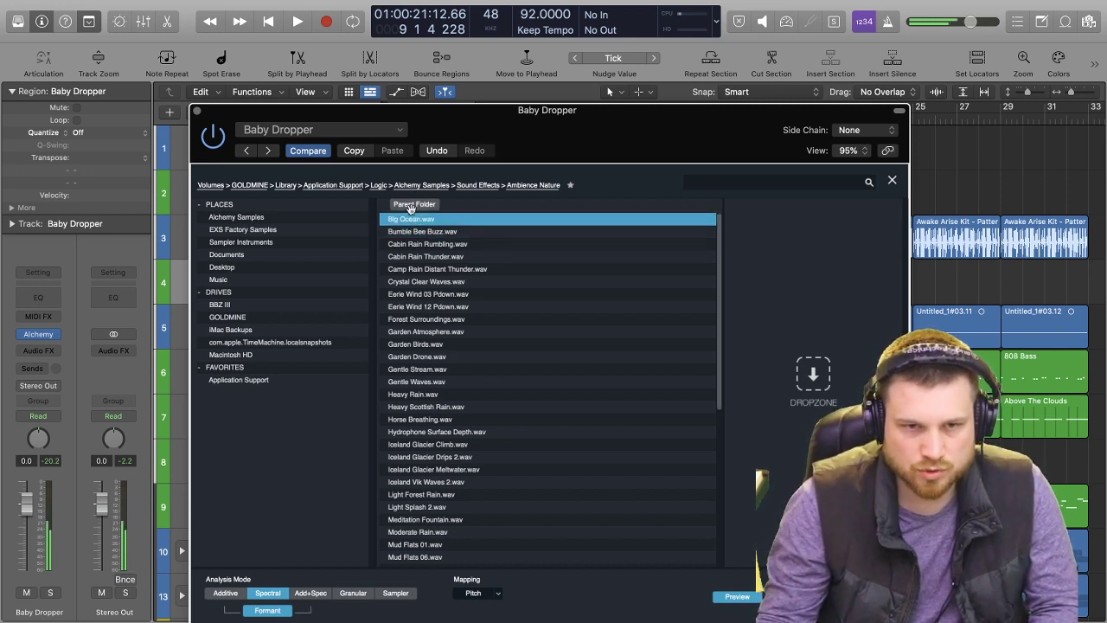
double_click(407, 221)
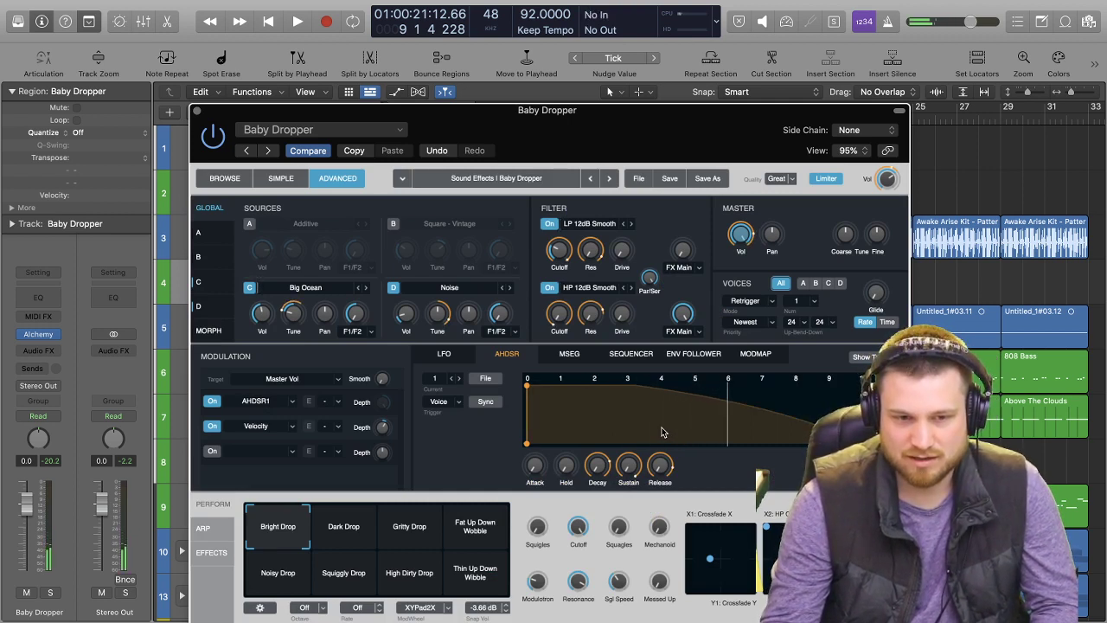
Play the arrangement with the new source, close the Alchemy window and raise the Baby Dropper track volume to 6.0 dB.
key(space)
key(space)
key(space)
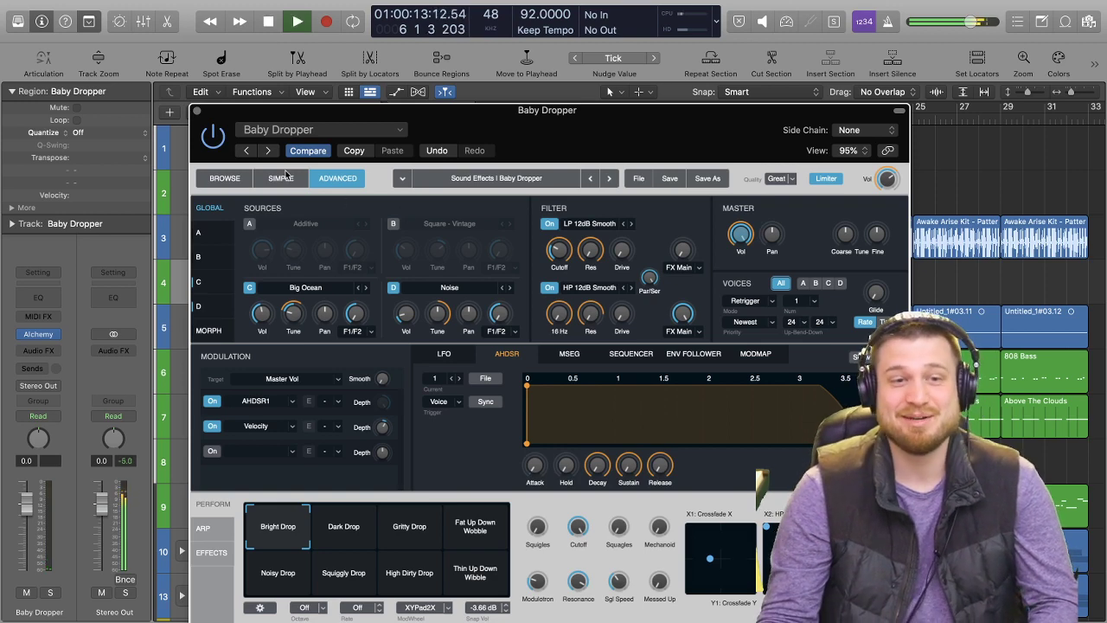
key(super+w)
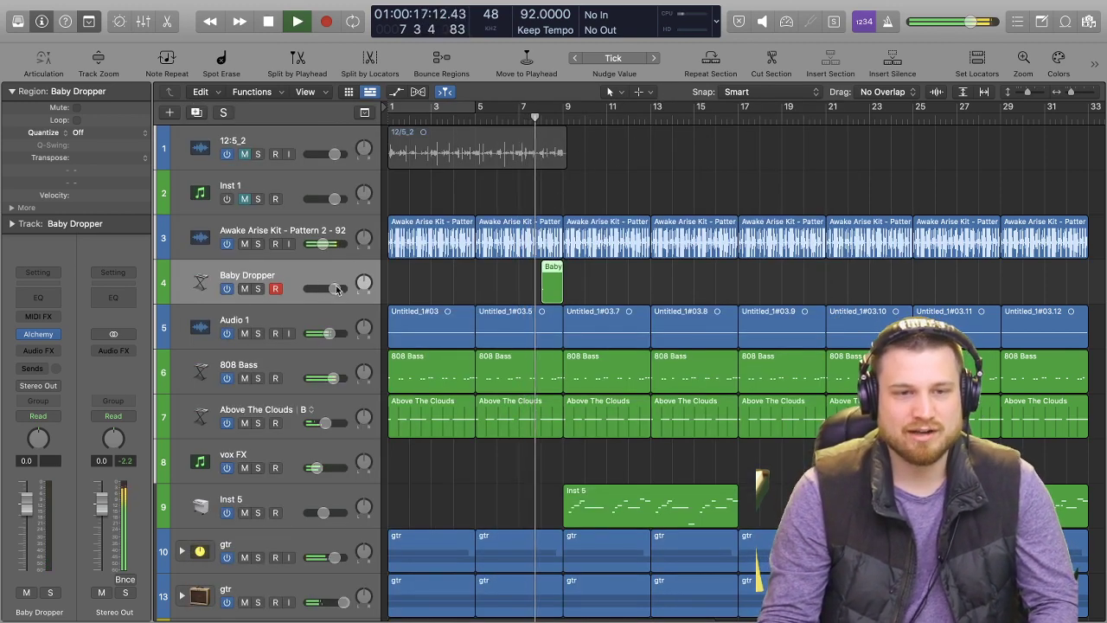
drag(334, 288, 346, 288)
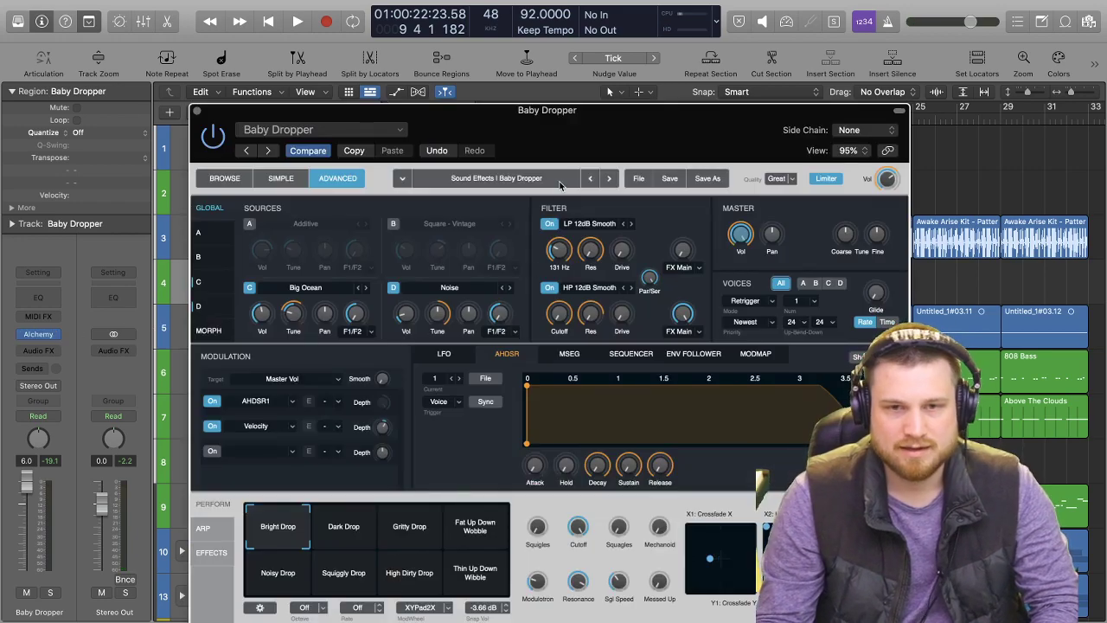
Replace the Noise in source D with Cabin Rain Rumbling.wav, previewing the first Ambience Nature samples.
drag(553, 110, 548, 19)
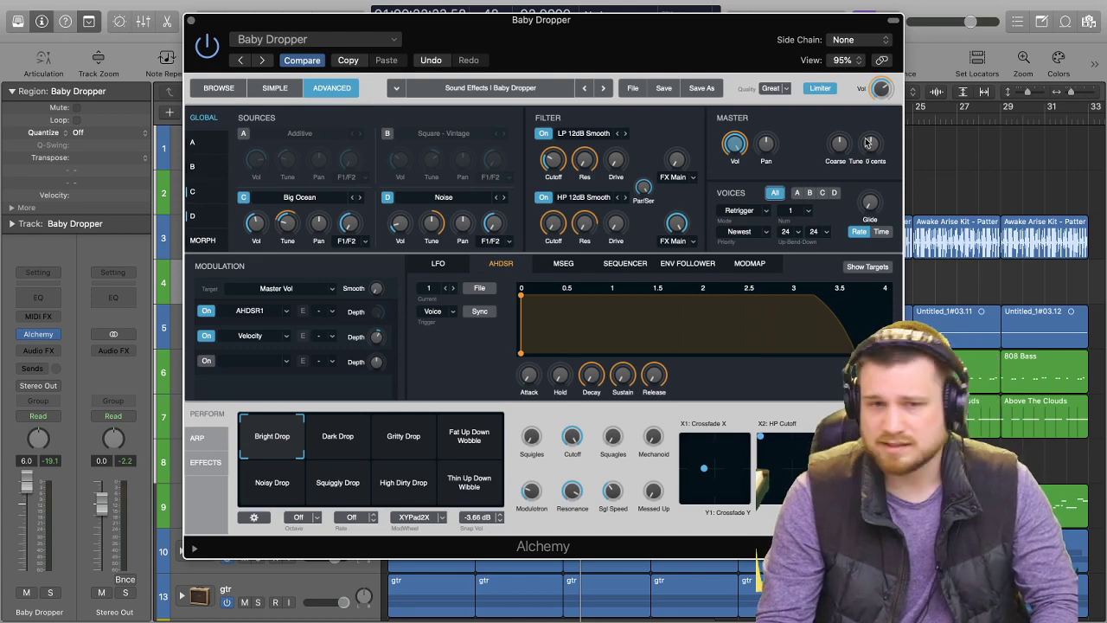
drag(642, 38, 617, 57)
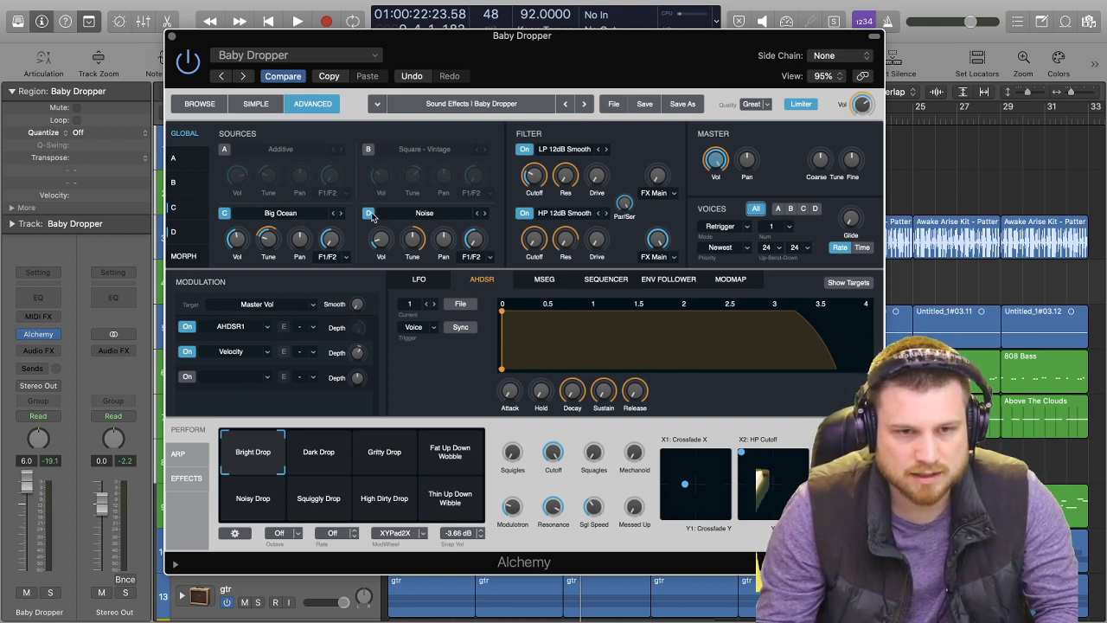
click(457, 215)
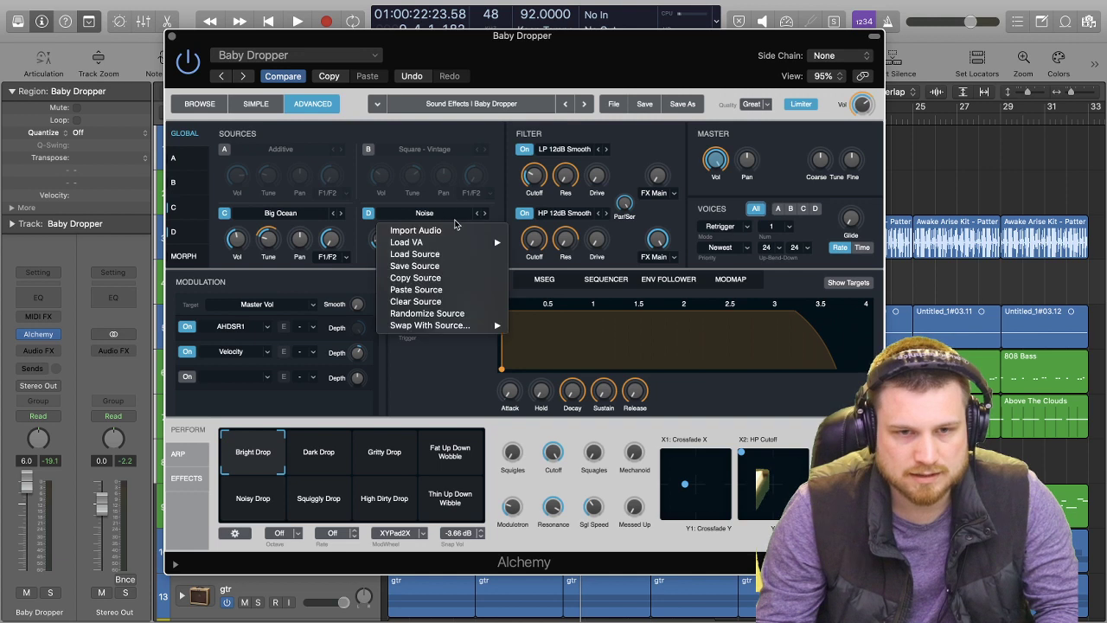
click(457, 230)
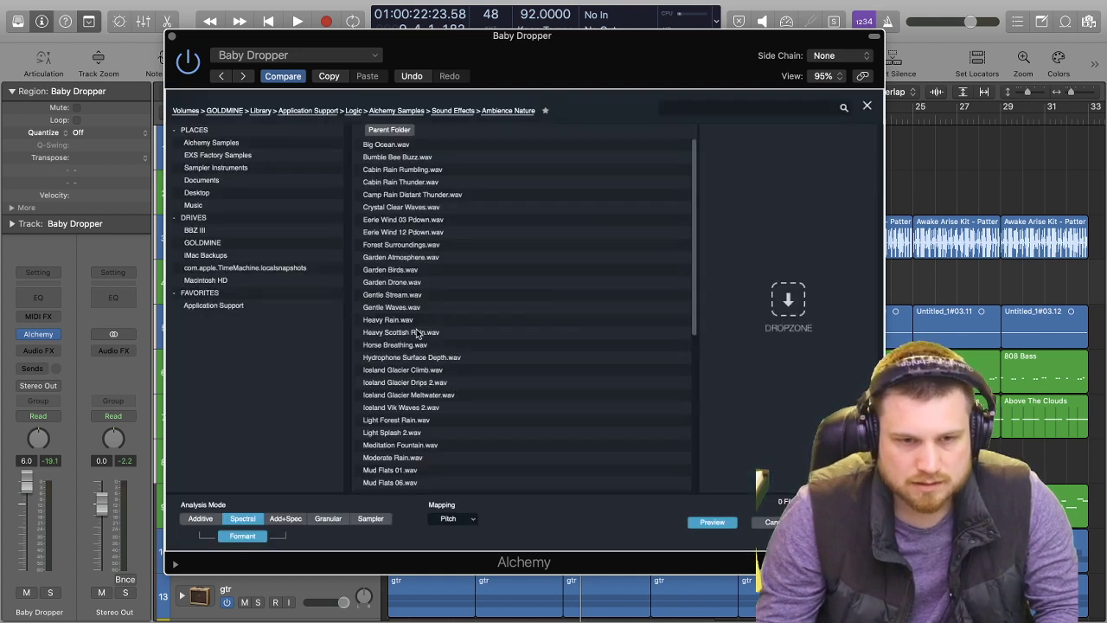
click(398, 145)
click(395, 158)
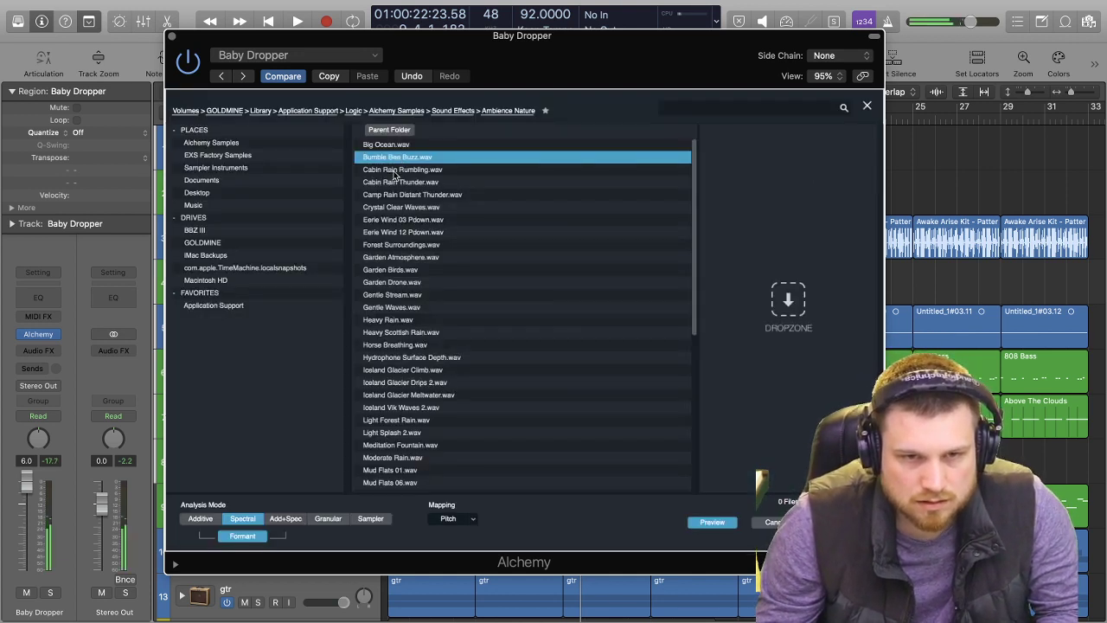
click(391, 170)
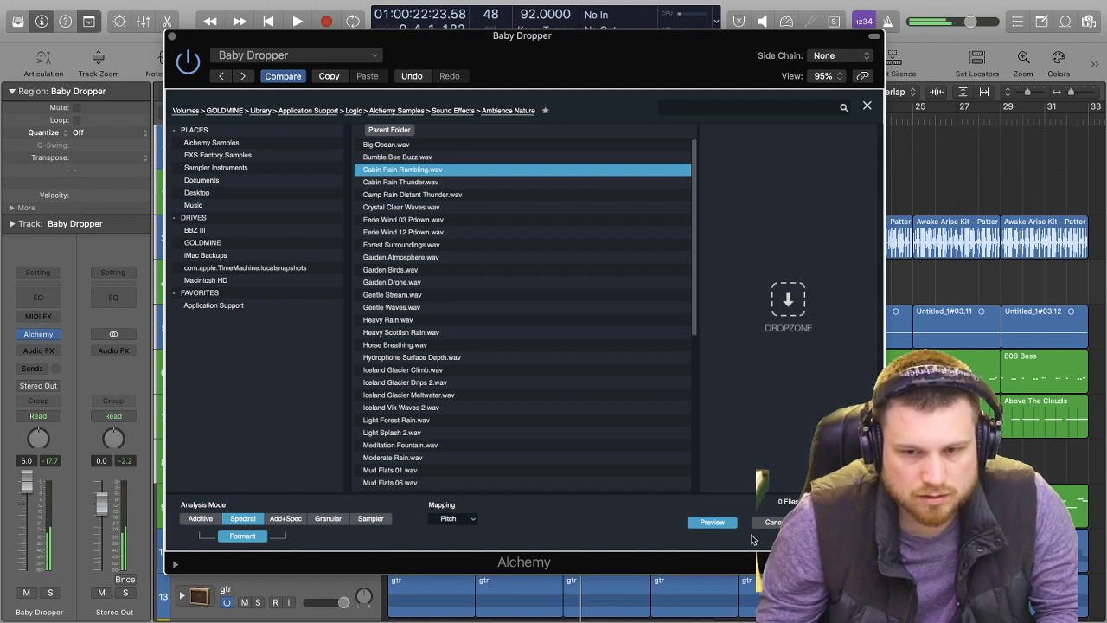
click(839, 523)
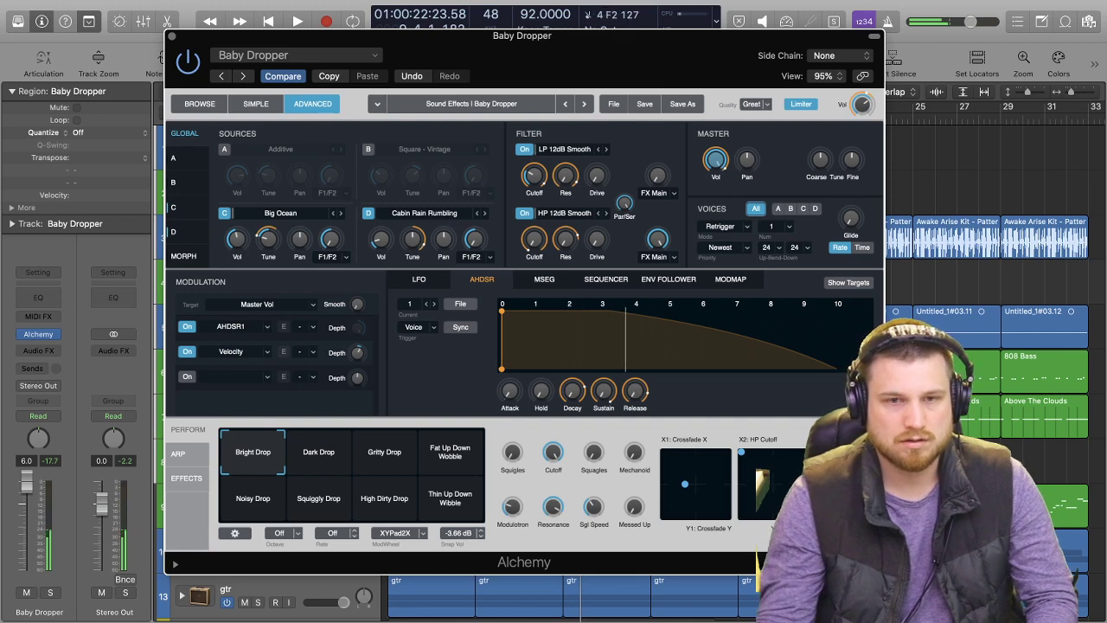
Close the Alchemy window and play the arrangement through the transition into bar 14.
key(space)
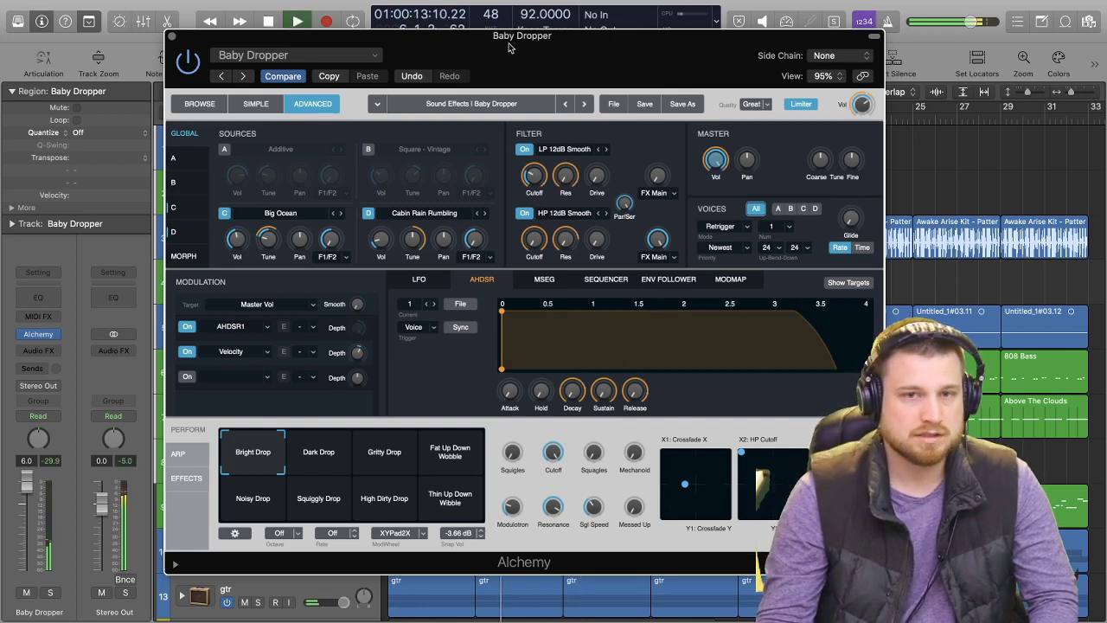
click(172, 36)
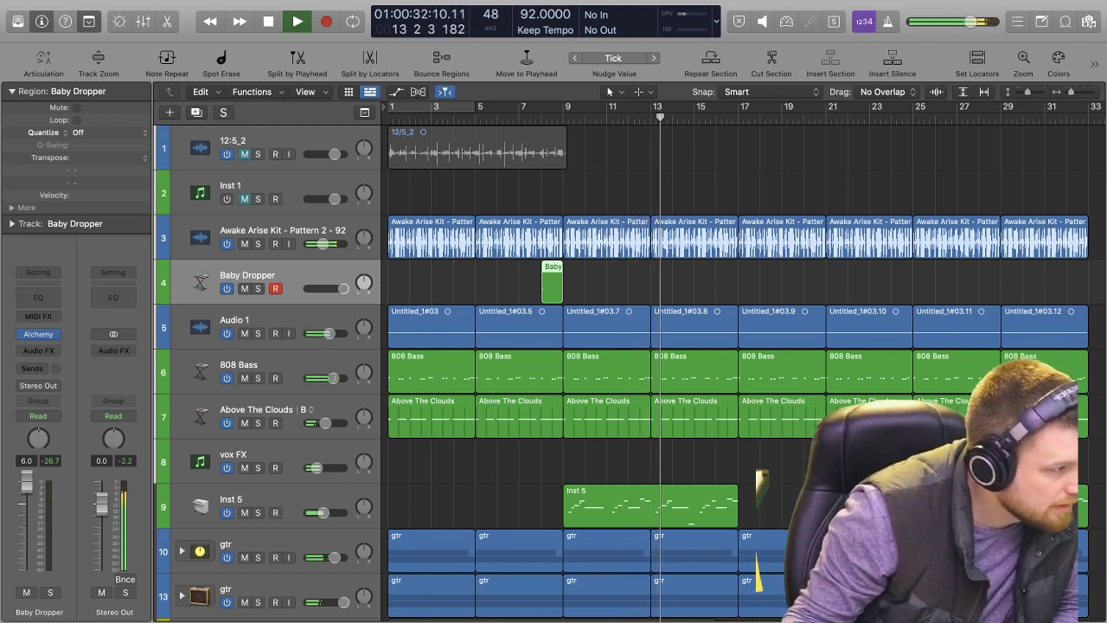
key(space)
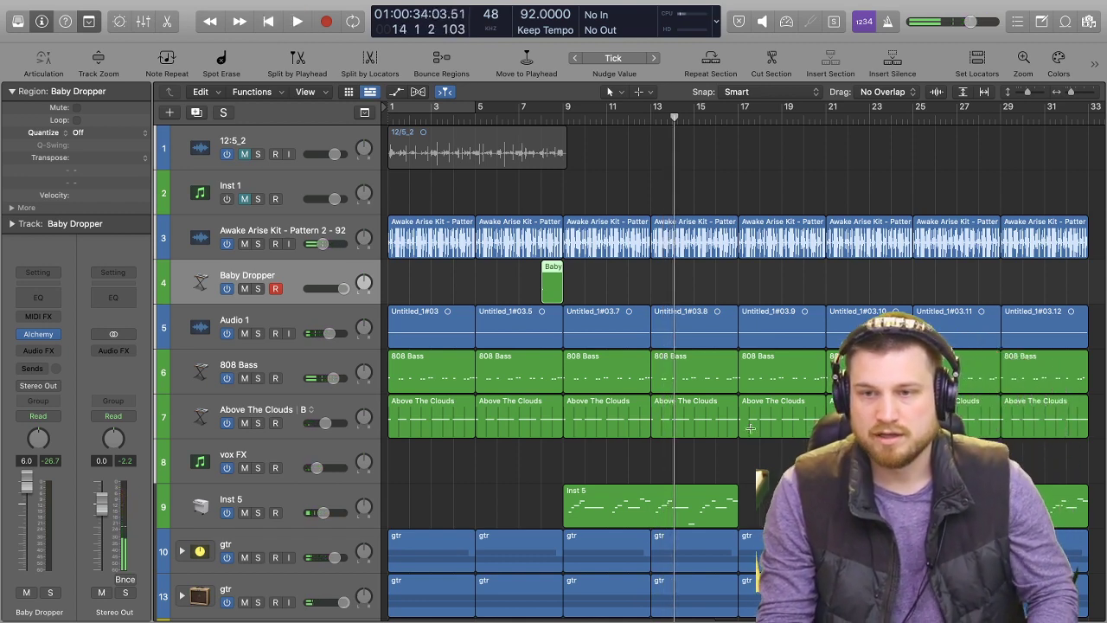
key(super+Left)
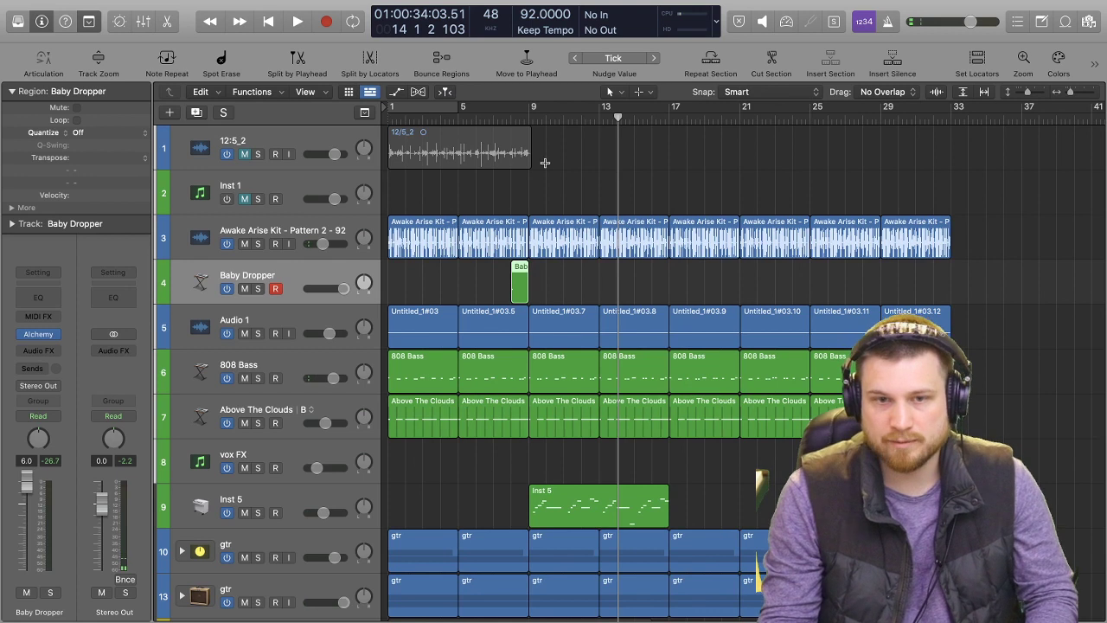